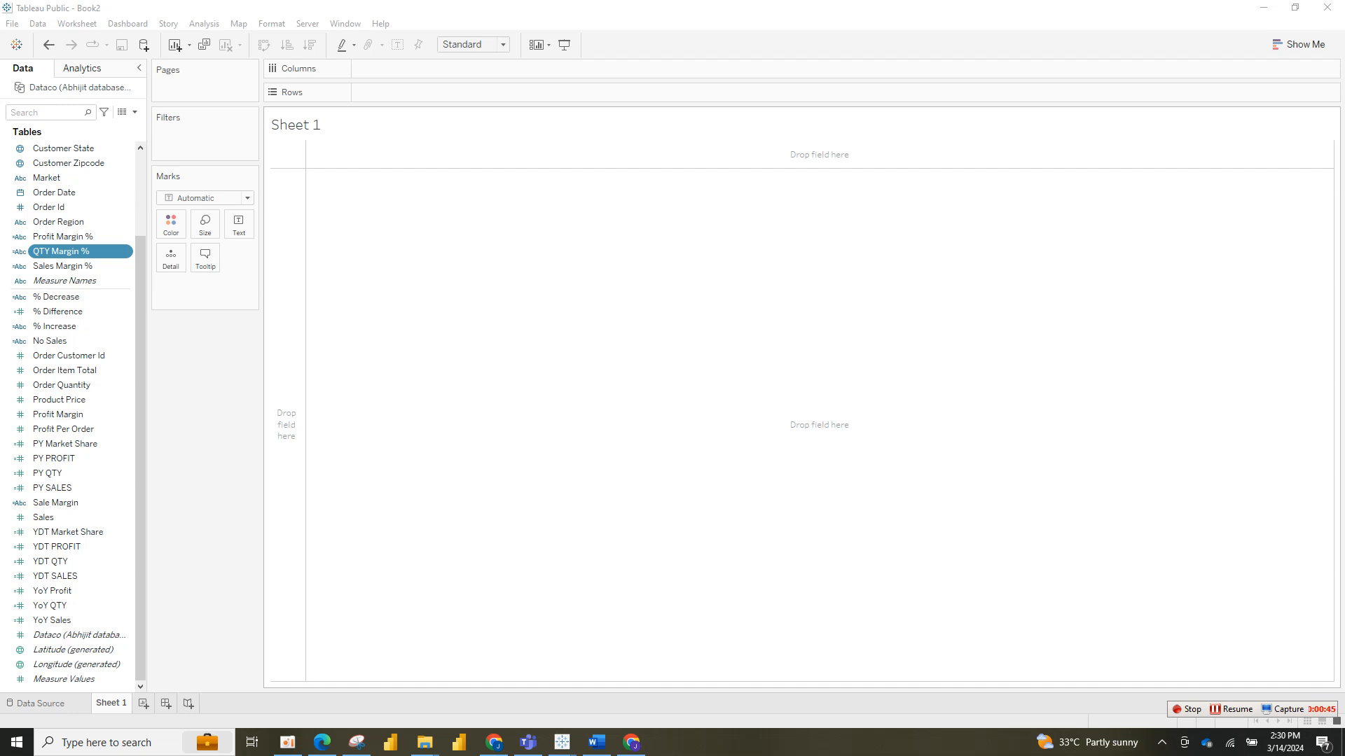
Step: Review the Sales sheet in the finished YTD SALES ANALYSIS workbook, and return to Book2
{"action": "mouse_move", "coordinate": [561, 742]}
{"action": "left_click", "coordinate": [486, 682]}
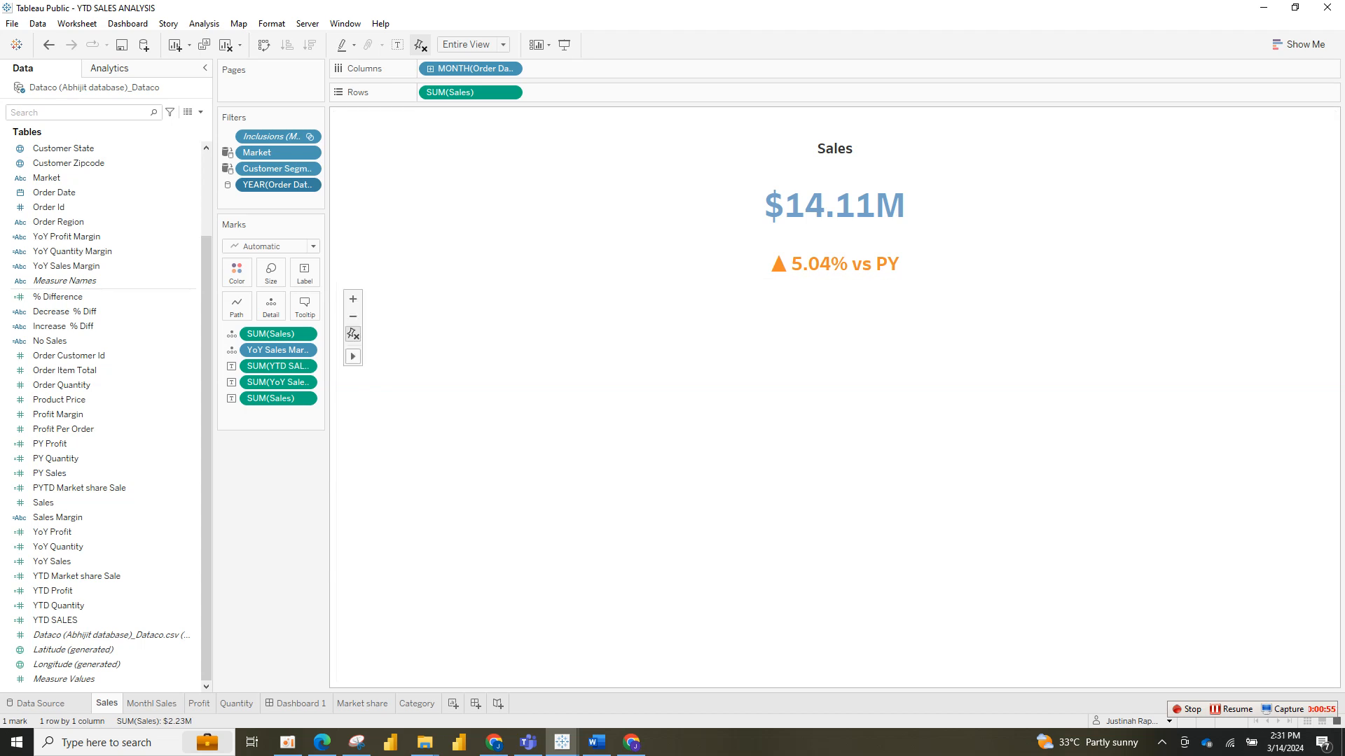
{"action": "mouse_move", "coordinate": [561, 743]}
{"action": "left_click", "coordinate": [630, 683]}
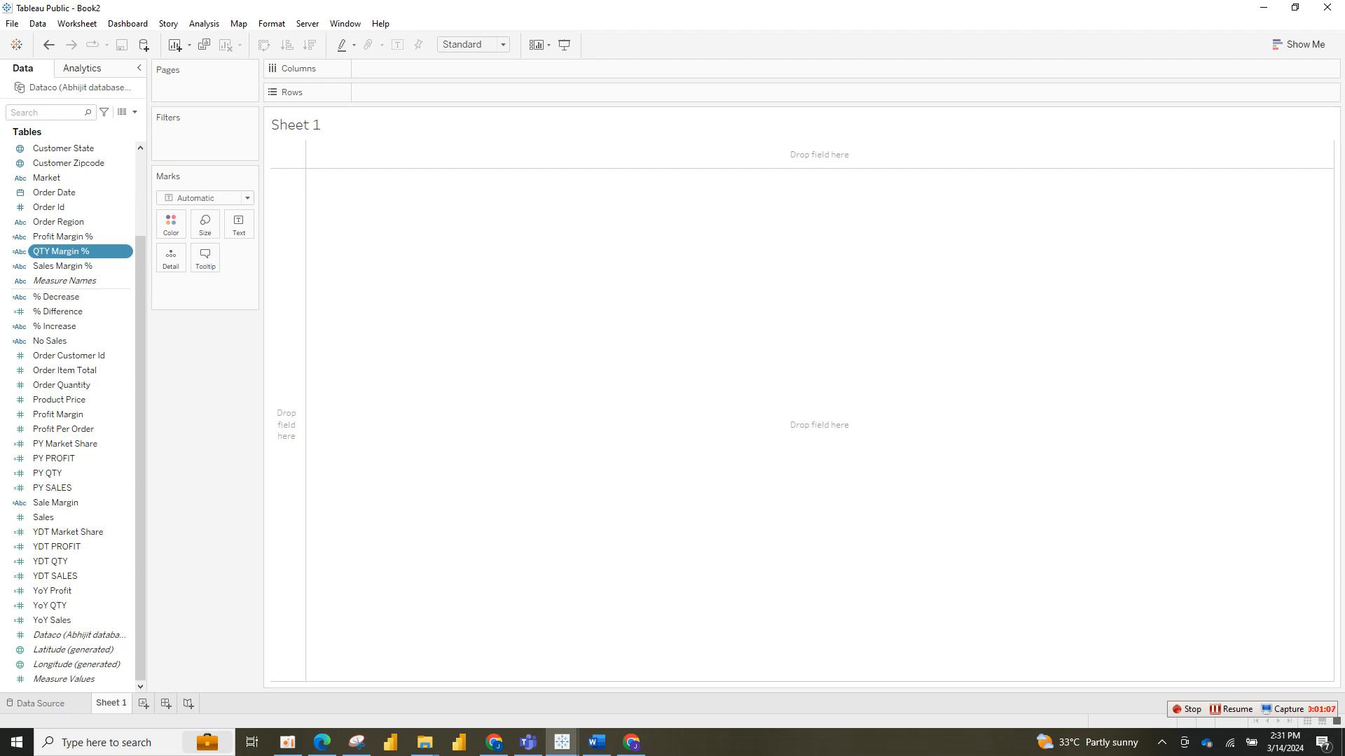
Step: Plot Sales as rows against Order Date as columns, with the date grouped by discrete month
{"action": "left_click_drag", "start_coordinate": [70, 532], "coordinate": [379, 93]}
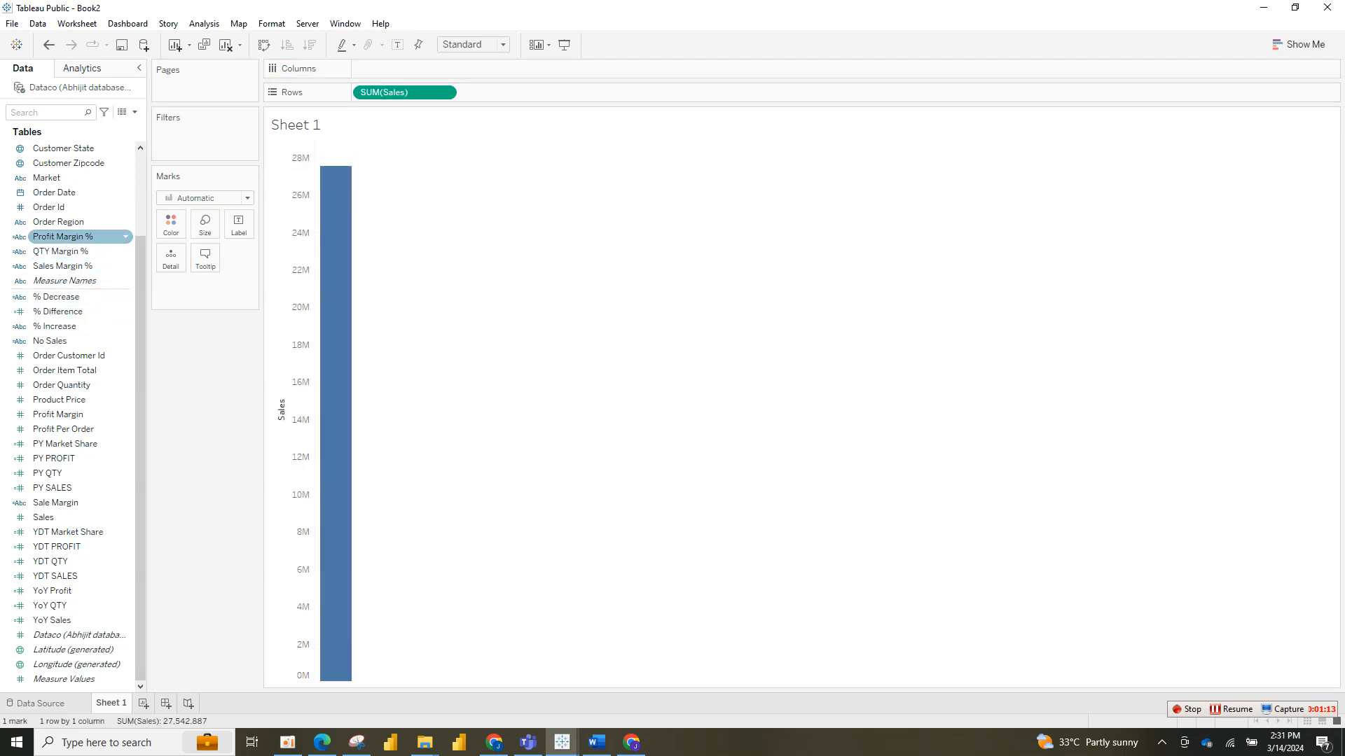
{"action": "left_click", "coordinate": [70, 178]}
{"action": "left_click_drag", "start_coordinate": [53, 193], "coordinate": [406, 68]}
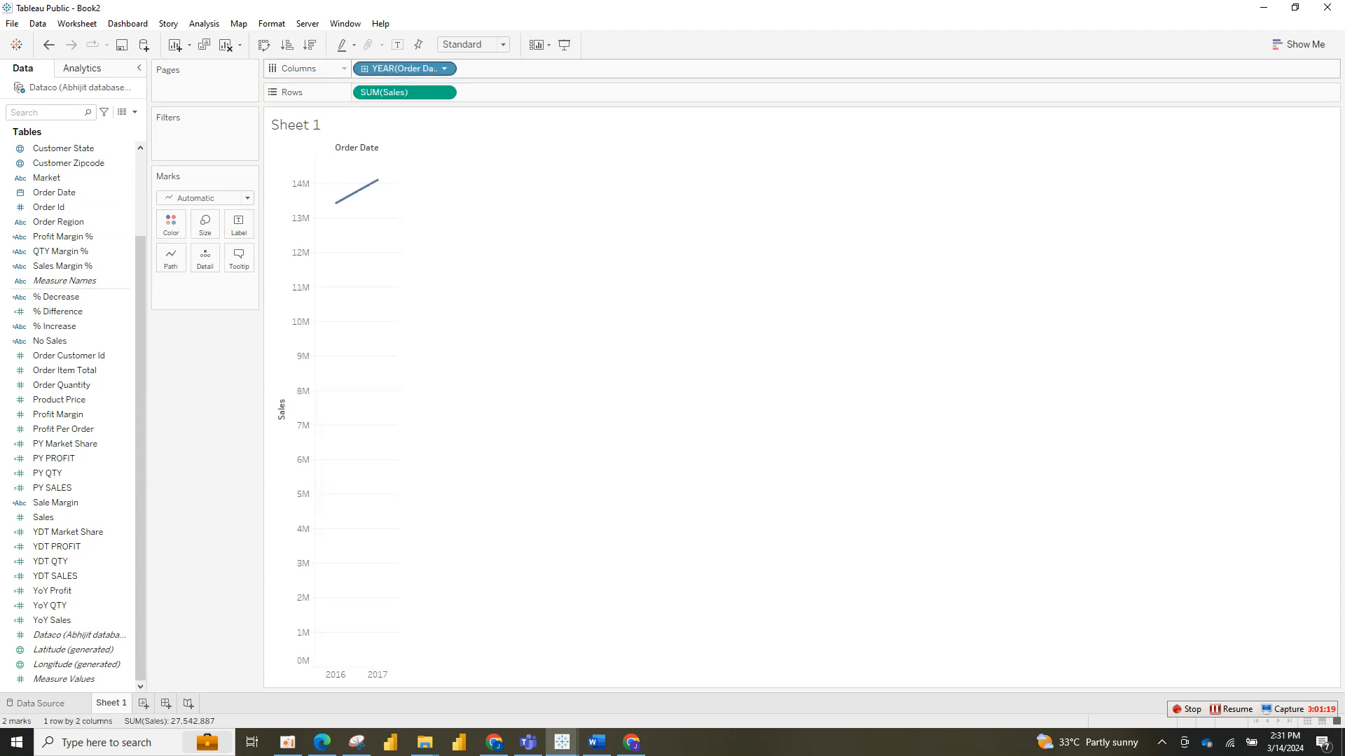
{"action": "left_click", "coordinate": [444, 68]}
{"action": "left_click", "coordinate": [560, 210]}
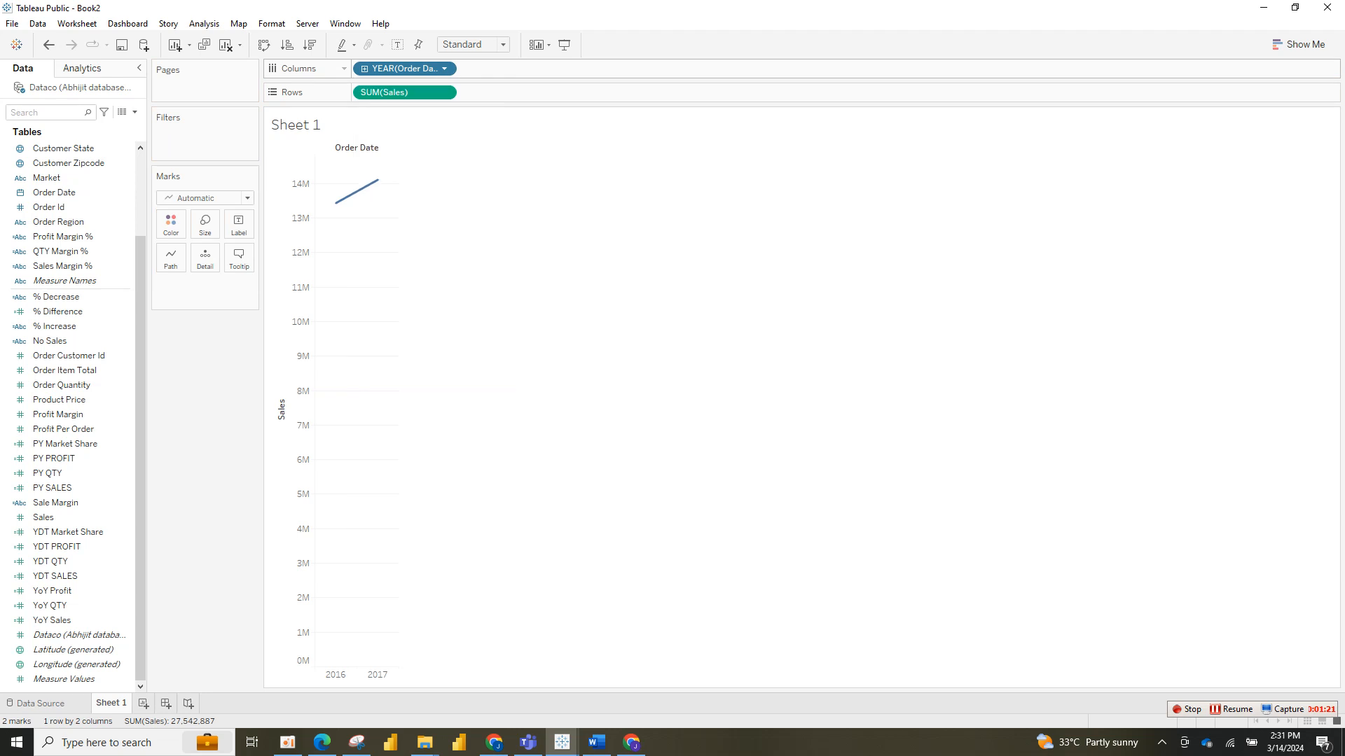
{"action": "left_click", "coordinate": [444, 68]}
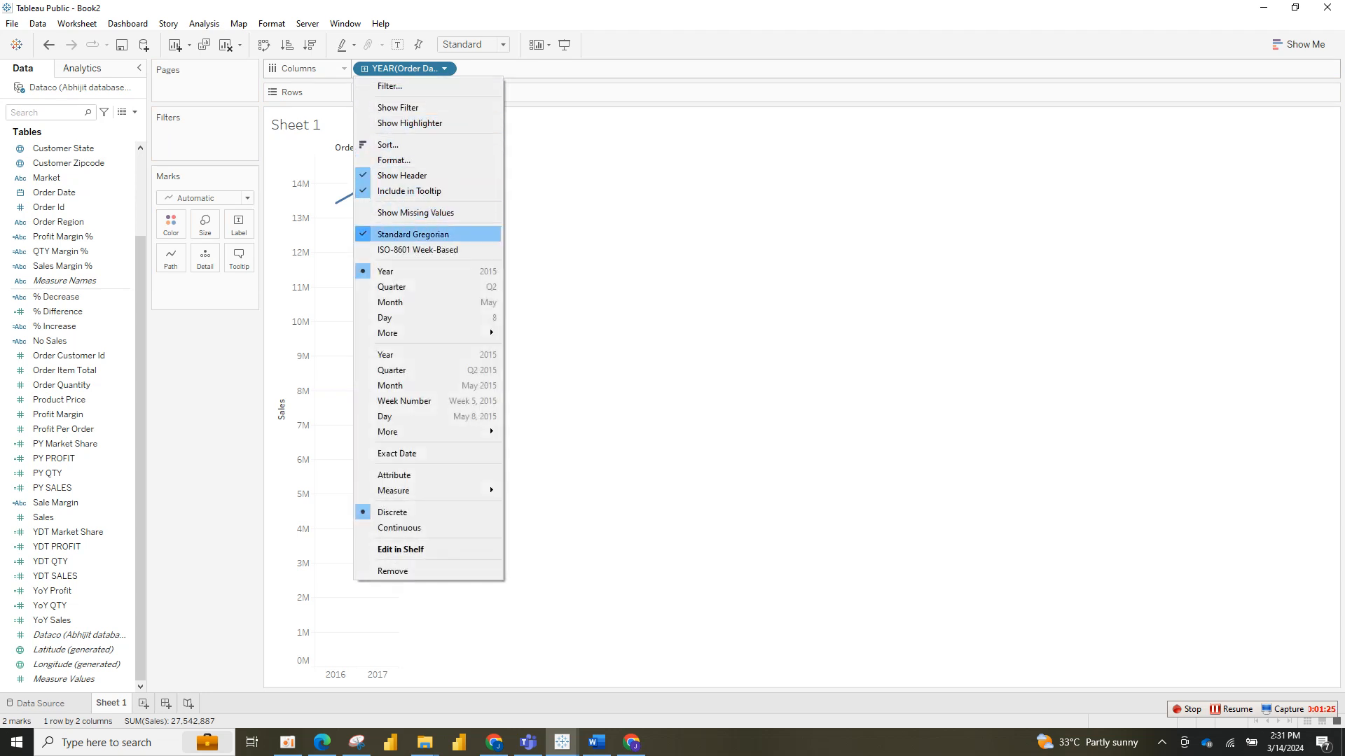
{"action": "left_click", "coordinate": [390, 301]}
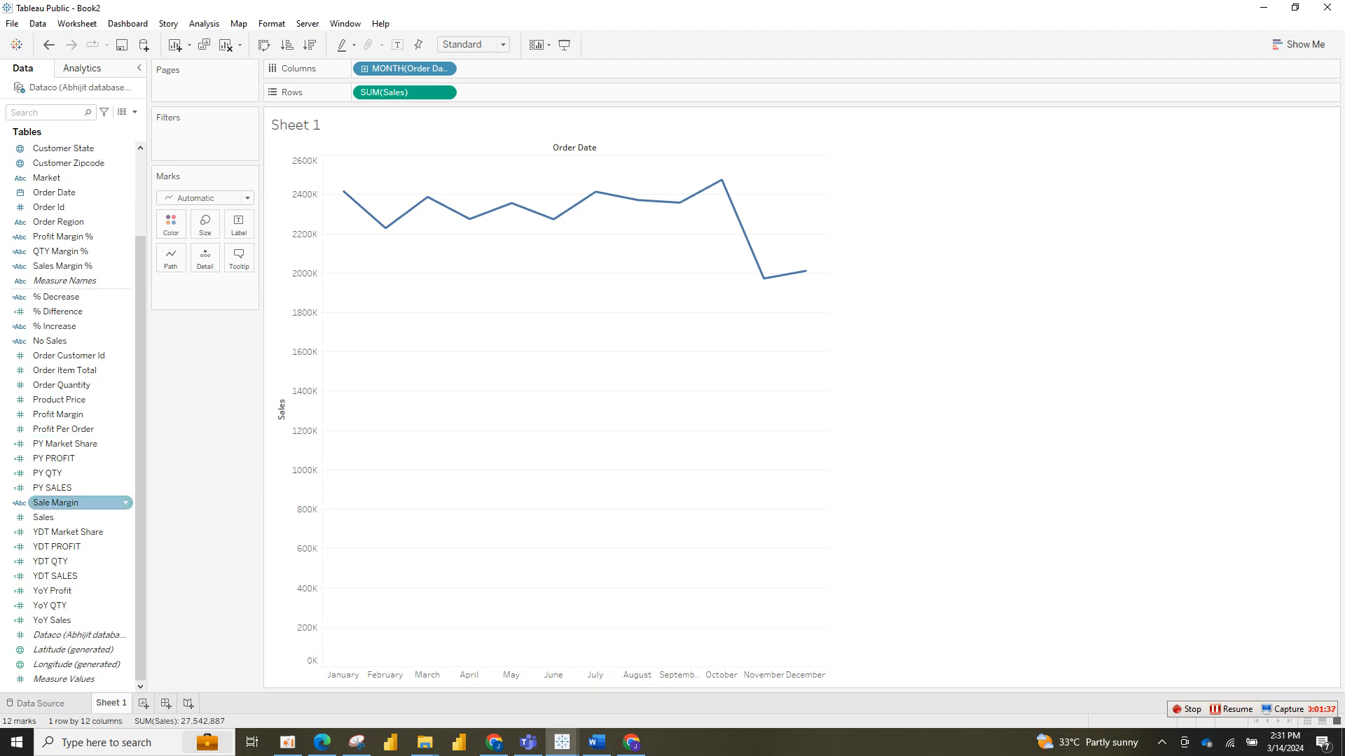
Step: Label the monthly line's marks with YDT SALES and Sales
{"action": "left_click", "coordinate": [79, 576]}
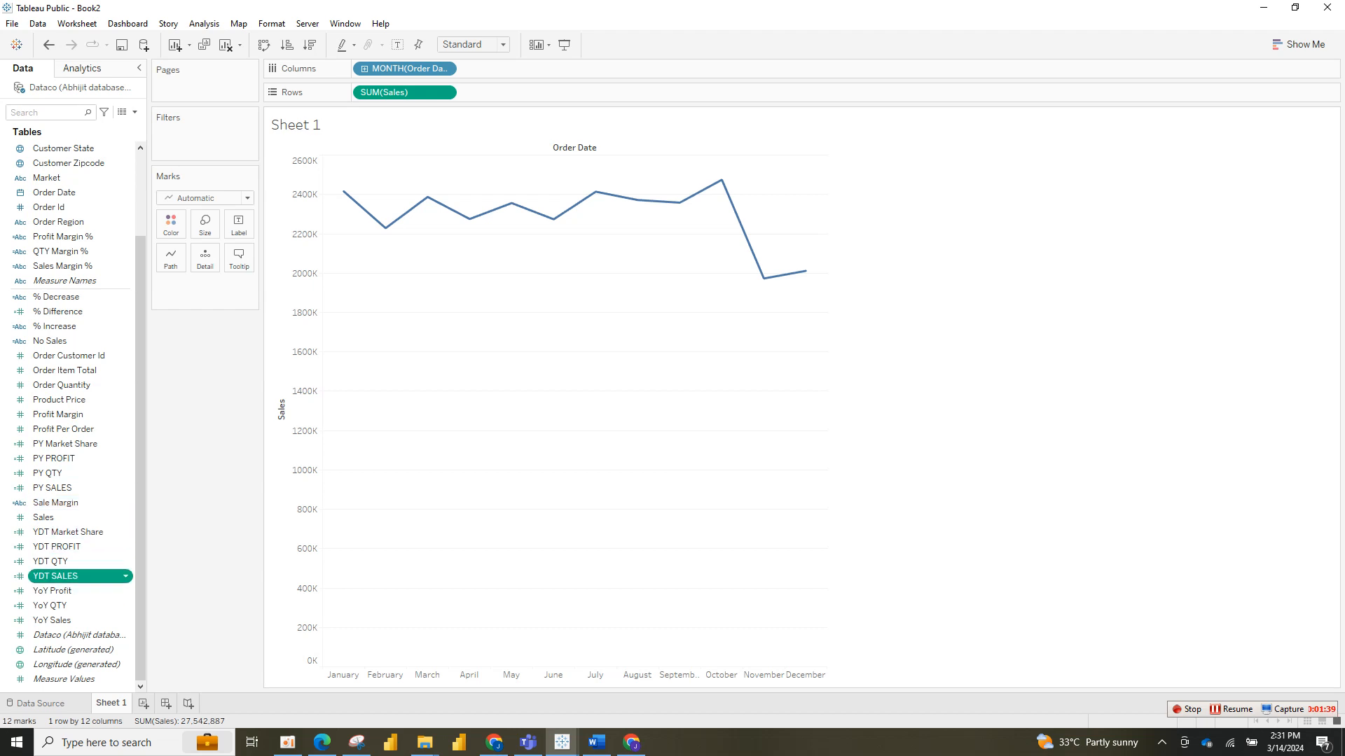
{"action": "left_click_drag", "start_coordinate": [79, 577], "coordinate": [238, 223]}
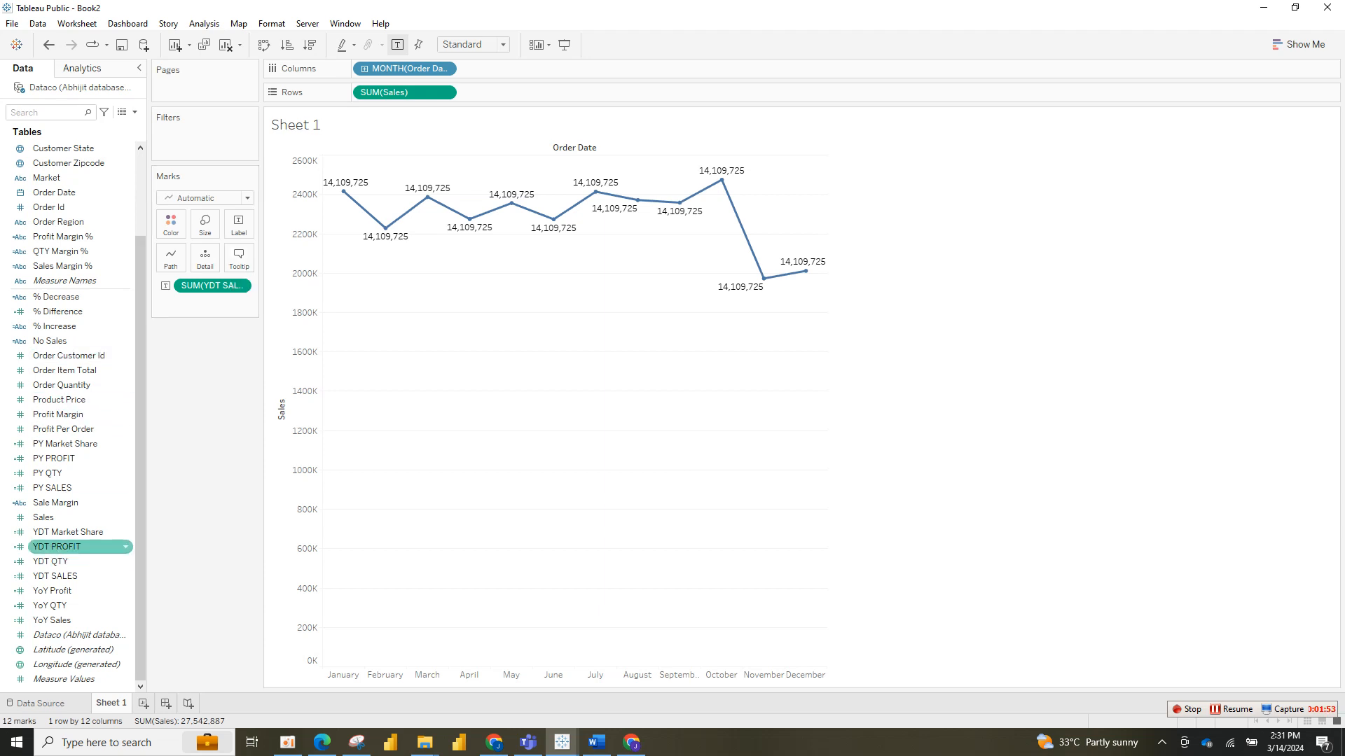
{"action": "left_click_drag", "start_coordinate": [43, 517], "coordinate": [238, 222]}
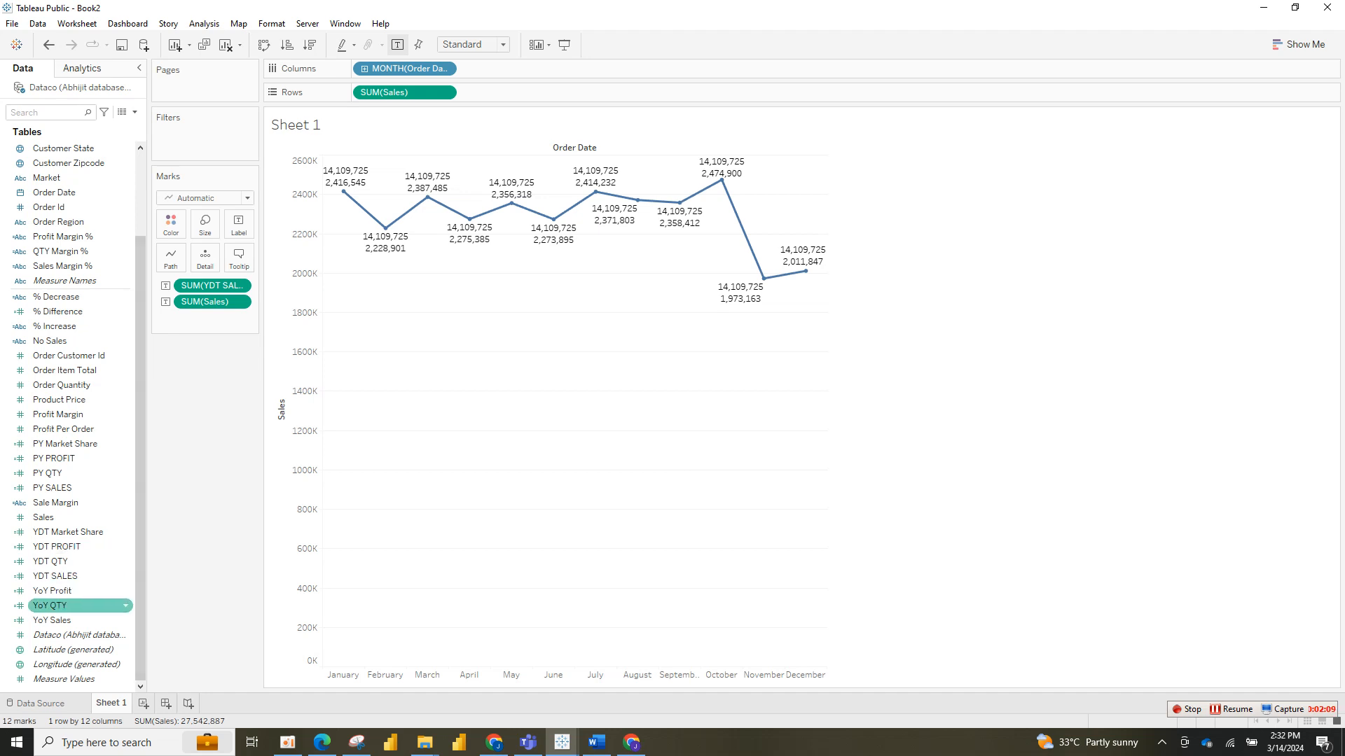
Step: Rename Sheet 1 as SALES
{"action": "double_click", "coordinate": [111, 703]}
{"action": "type", "text": "SALES"}
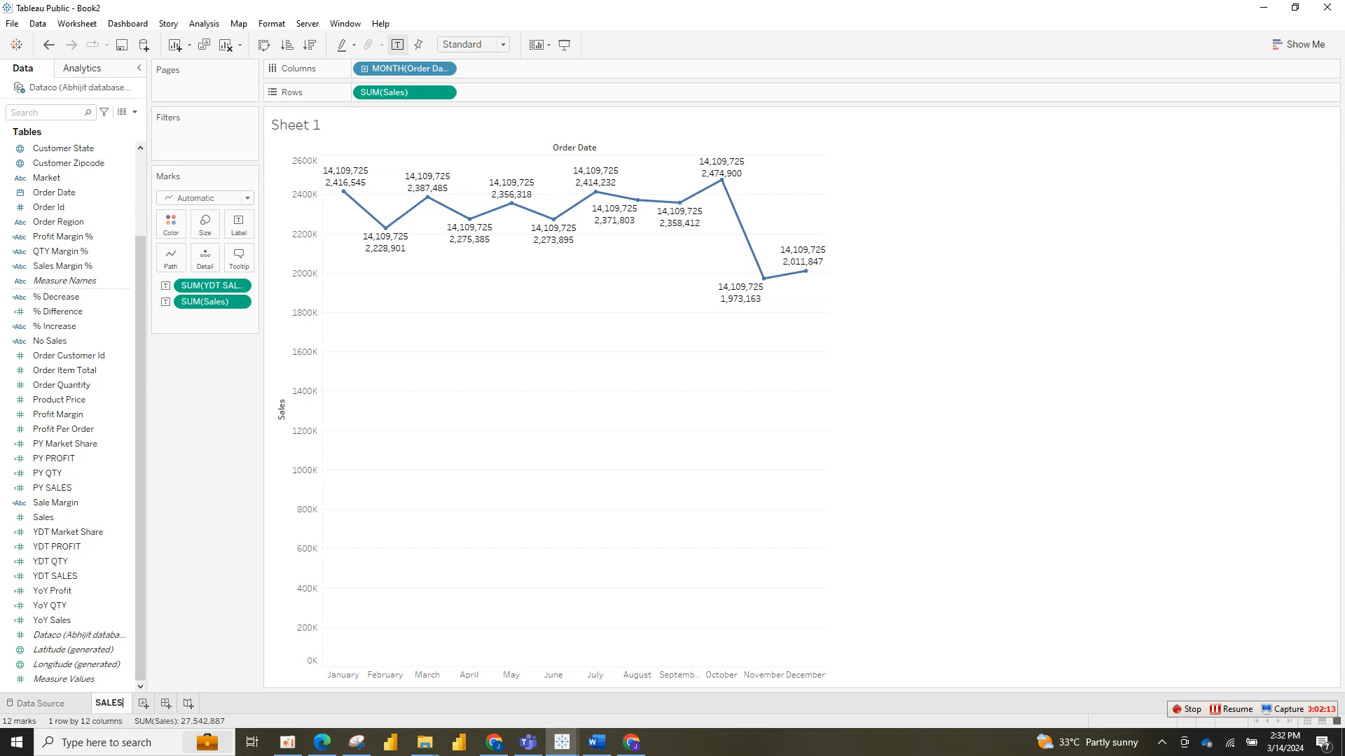
{"action": "key", "text": "Return"}
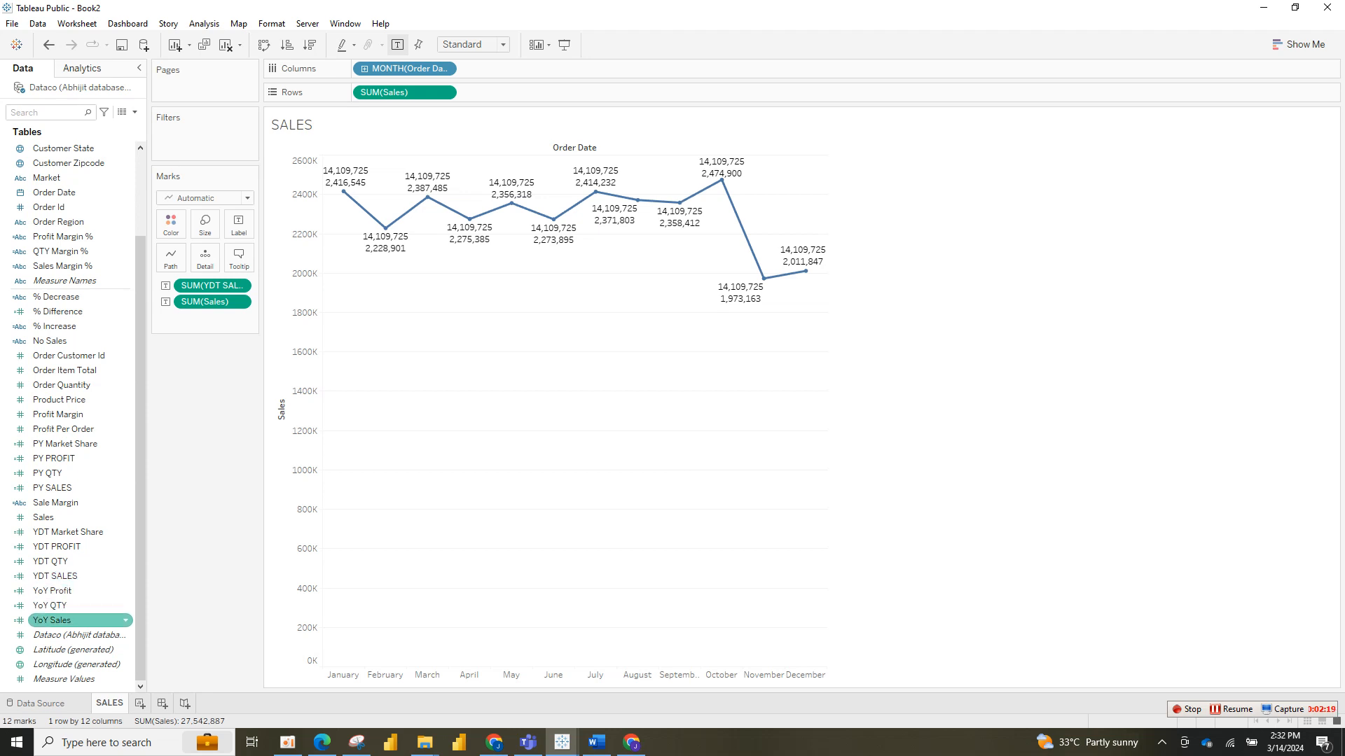
Step: Add YoY Sales and a copy of SUM(Sales) as detail on the marks, and Sales Margin % as a label
{"action": "left_click_drag", "start_coordinate": [70, 621], "coordinate": [204, 257]}
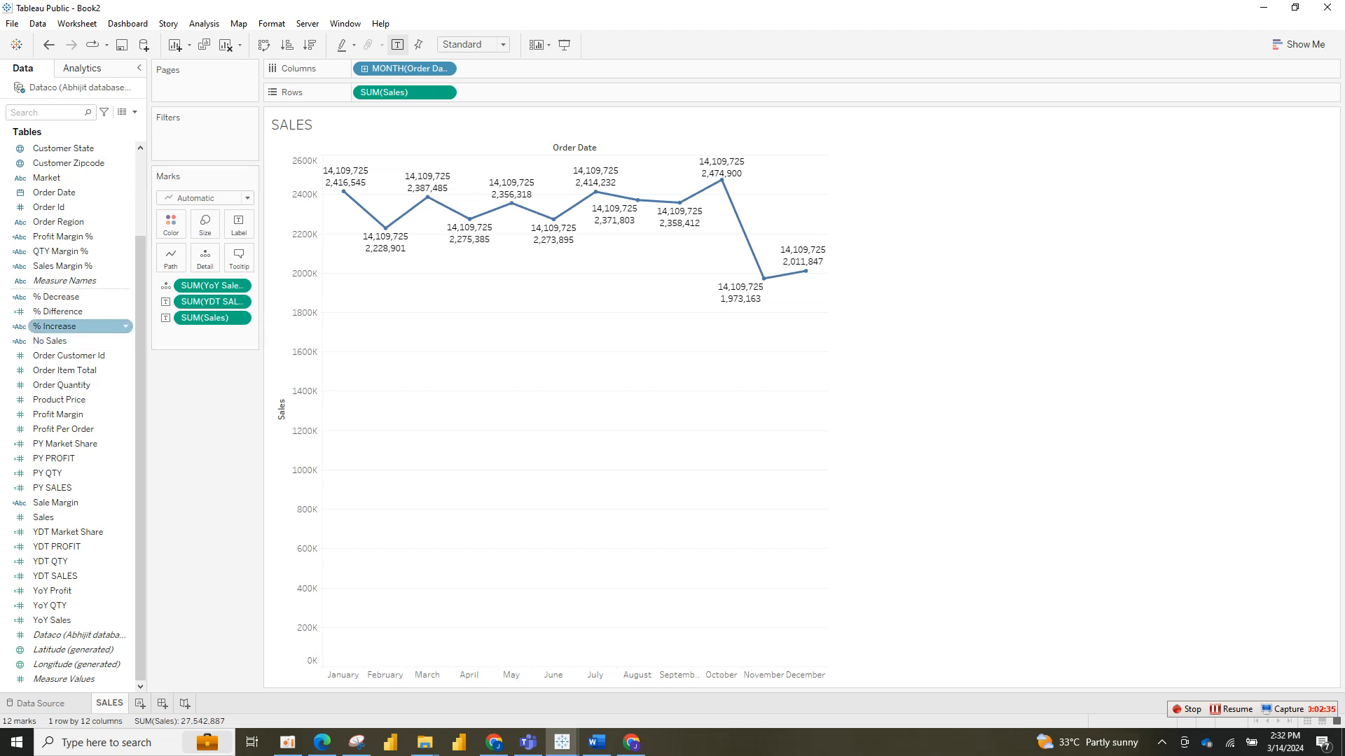
{"action": "left_click_drag", "start_coordinate": [98, 281], "coordinate": [239, 222]}
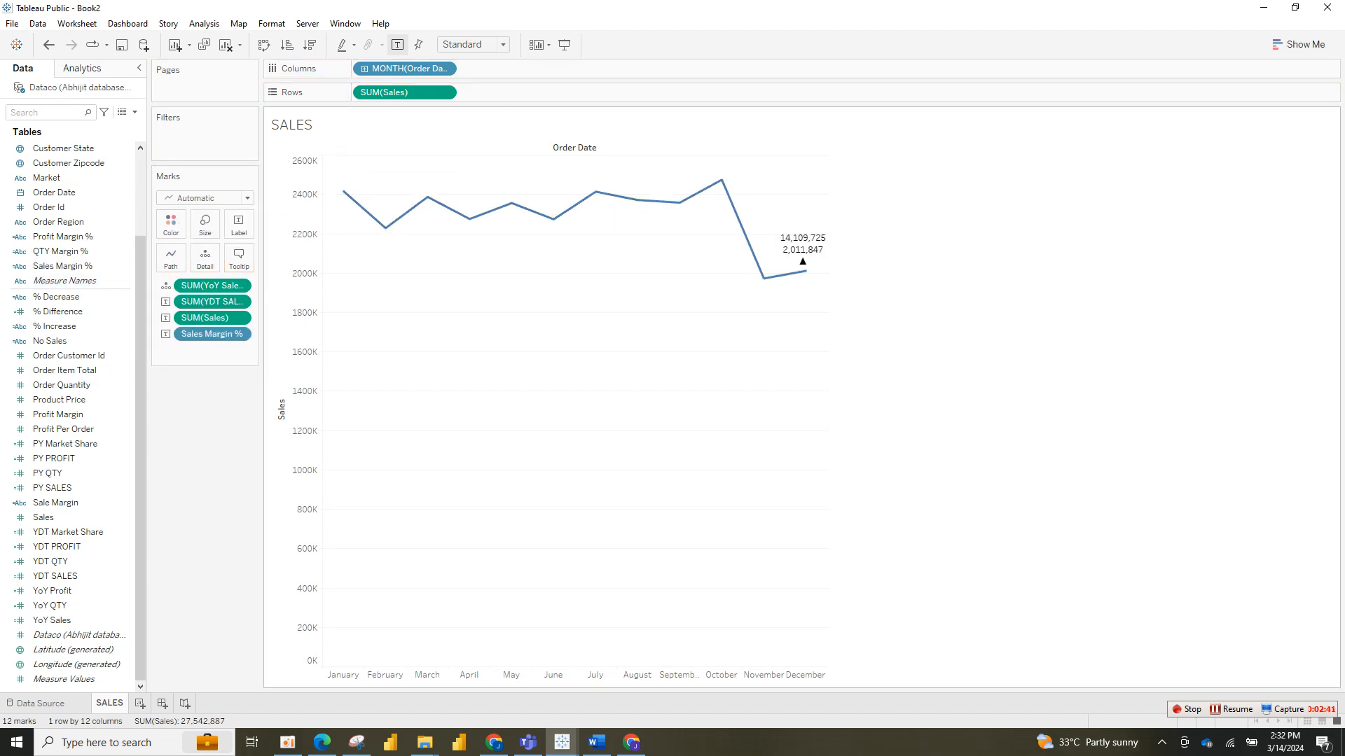
{"action": "mouse_move", "coordinate": [562, 742]}
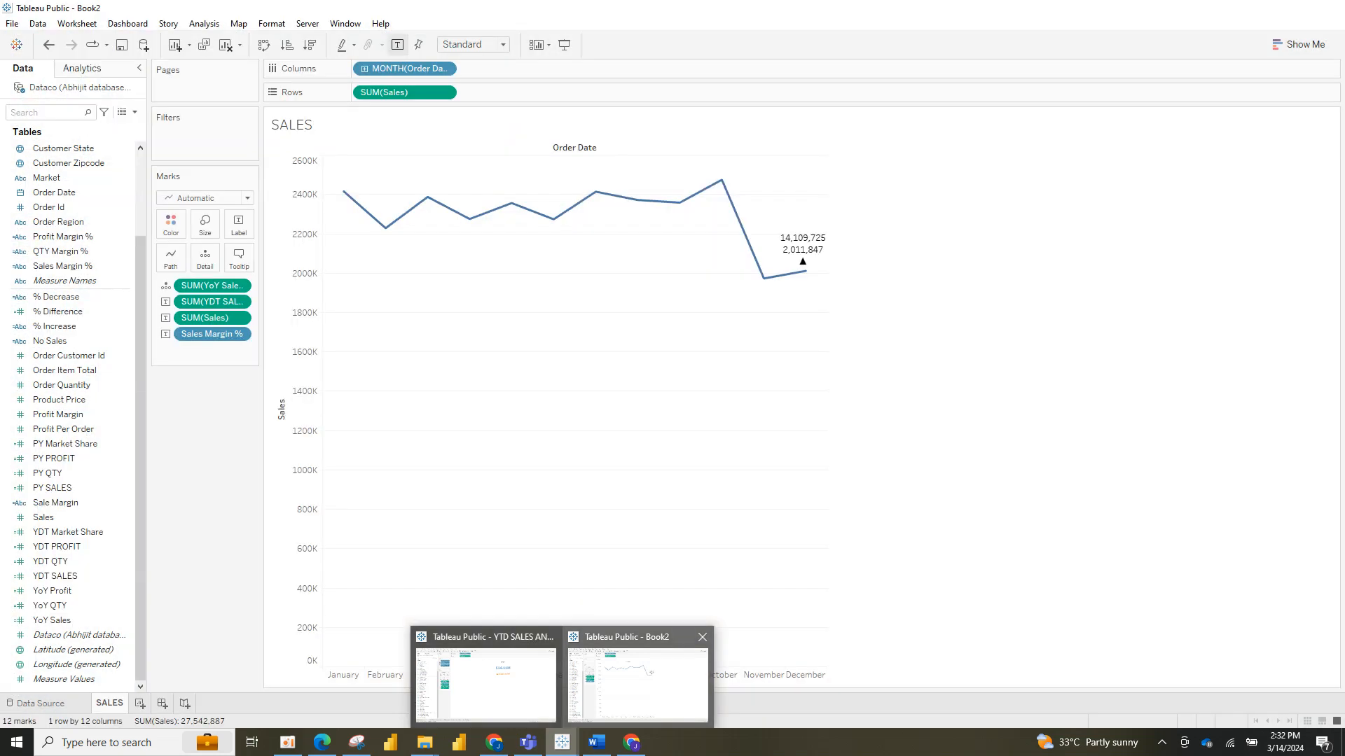
{"action": "left_click", "coordinate": [637, 683]}
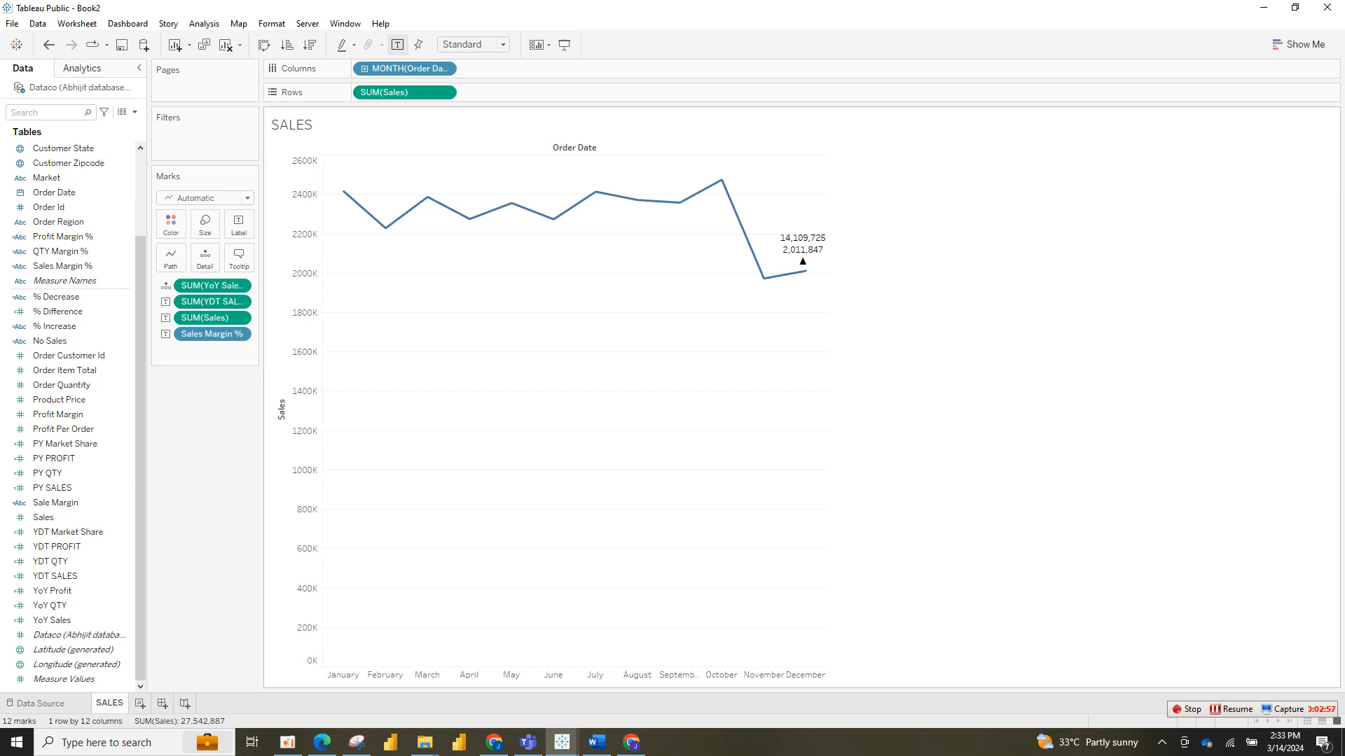
{"action": "left_click_drag", "start_coordinate": [409, 92], "coordinate": [204, 256]}
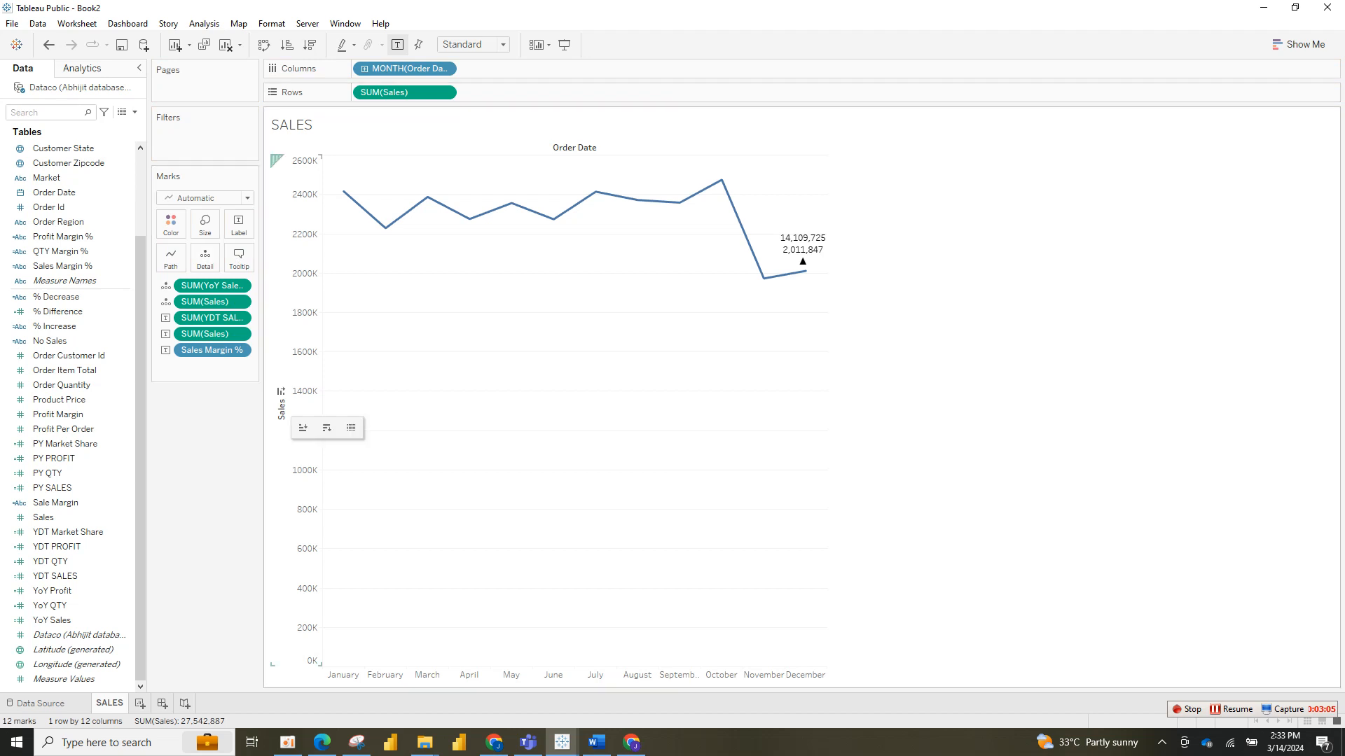
{"action": "left_click", "coordinate": [284, 409]}
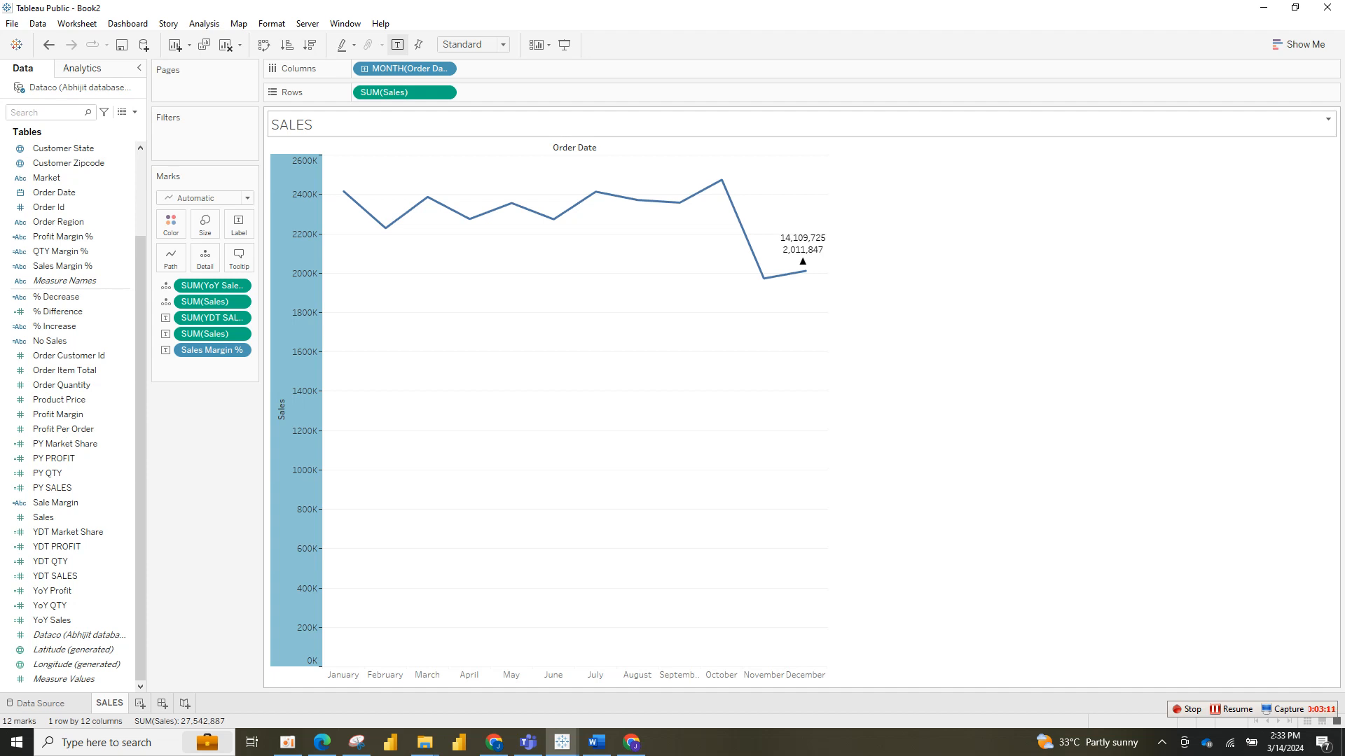
Step: Replace the sheet-name placeholder in the chart title with the indented text "Sales", placed below two blank lines
{"action": "double_click", "coordinate": [293, 125]}
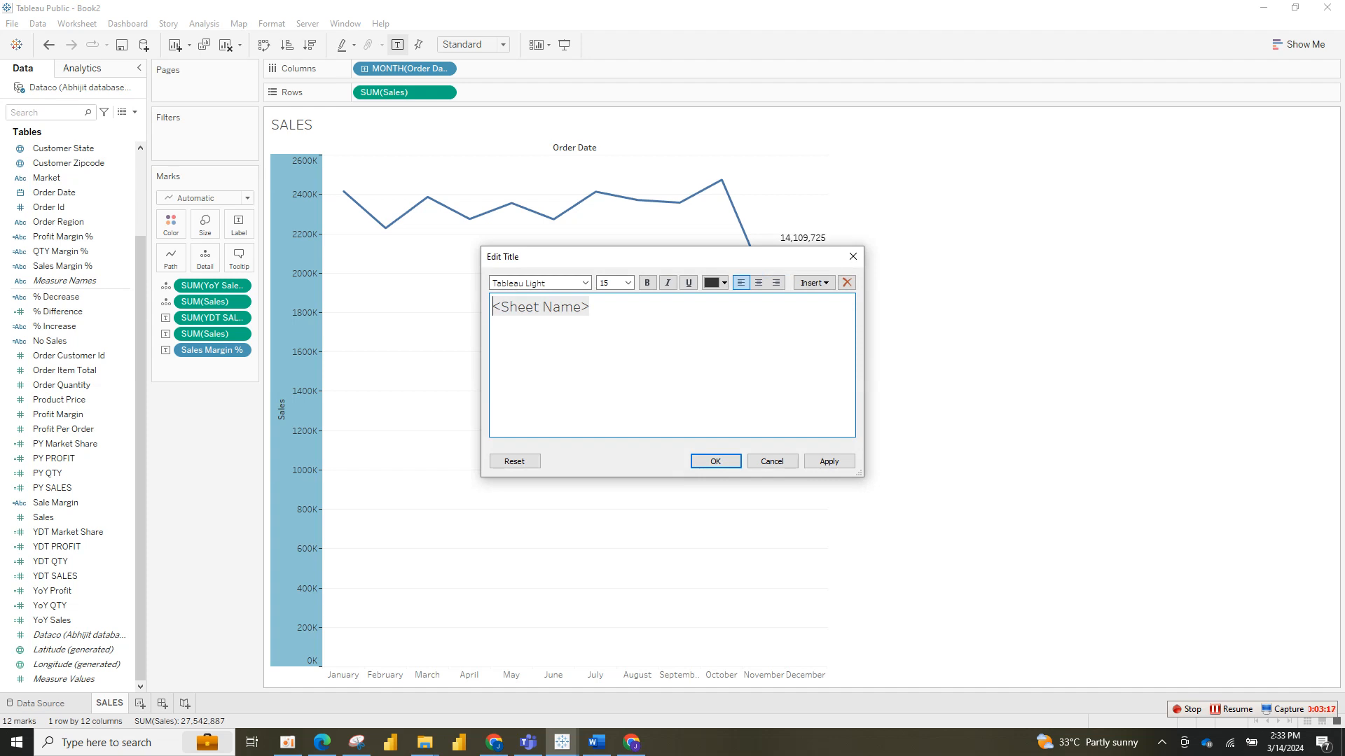
{"action": "left_click", "coordinate": [771, 461]}
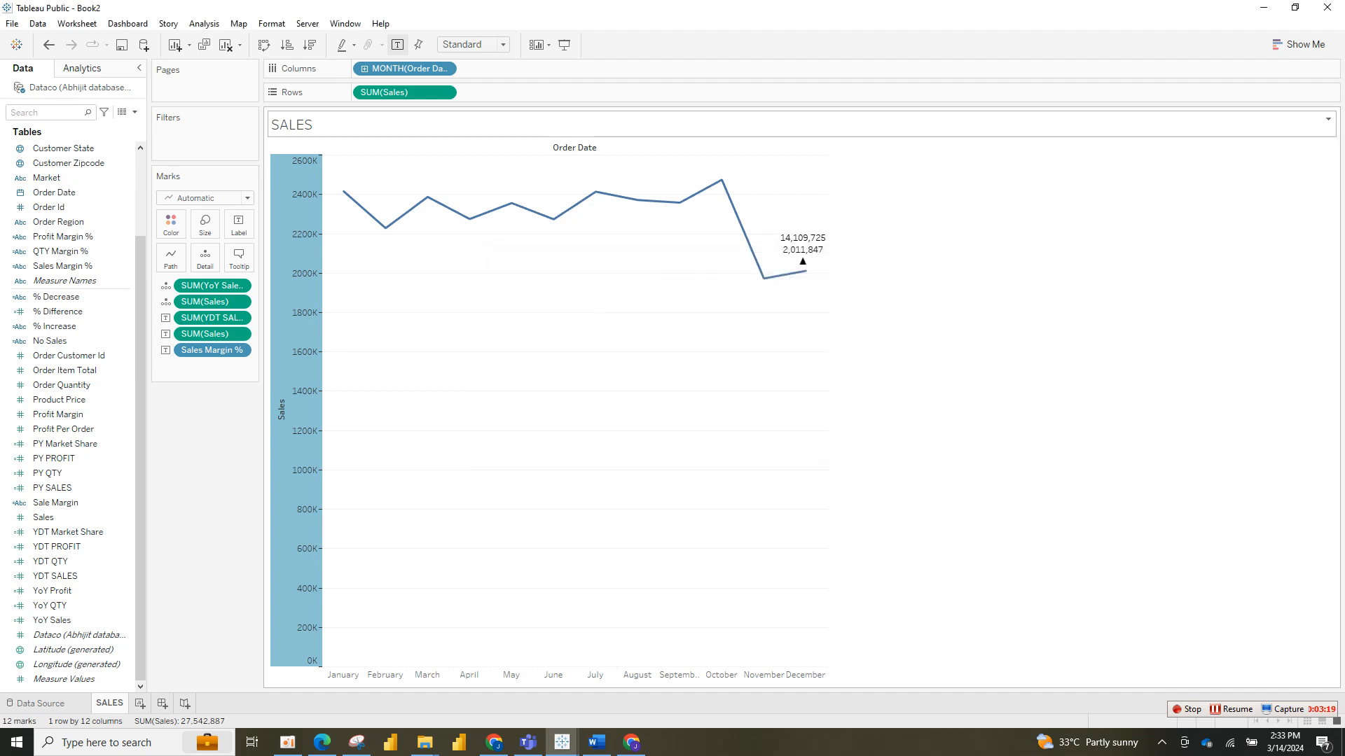
{"action": "double_click", "coordinate": [293, 124]}
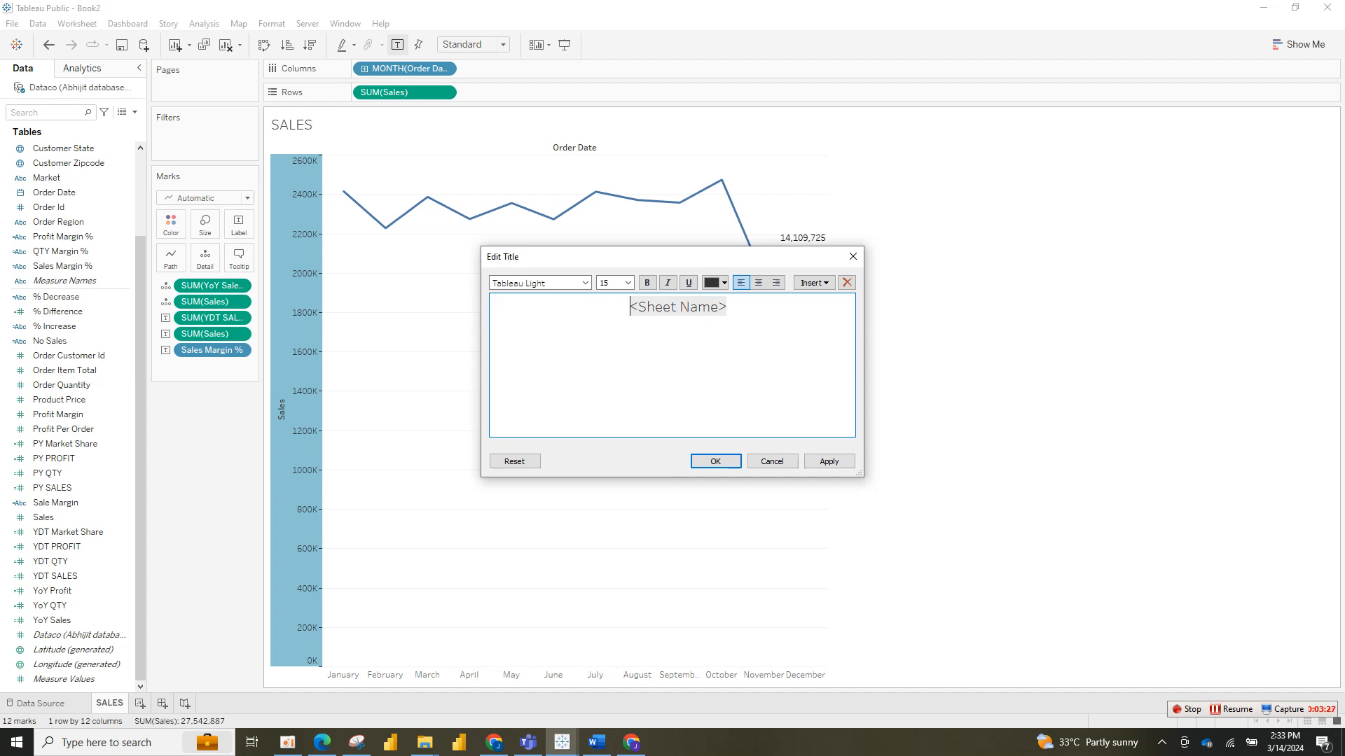
{"action": "key", "text": "Return"}
{"action": "key", "text": "Return"}
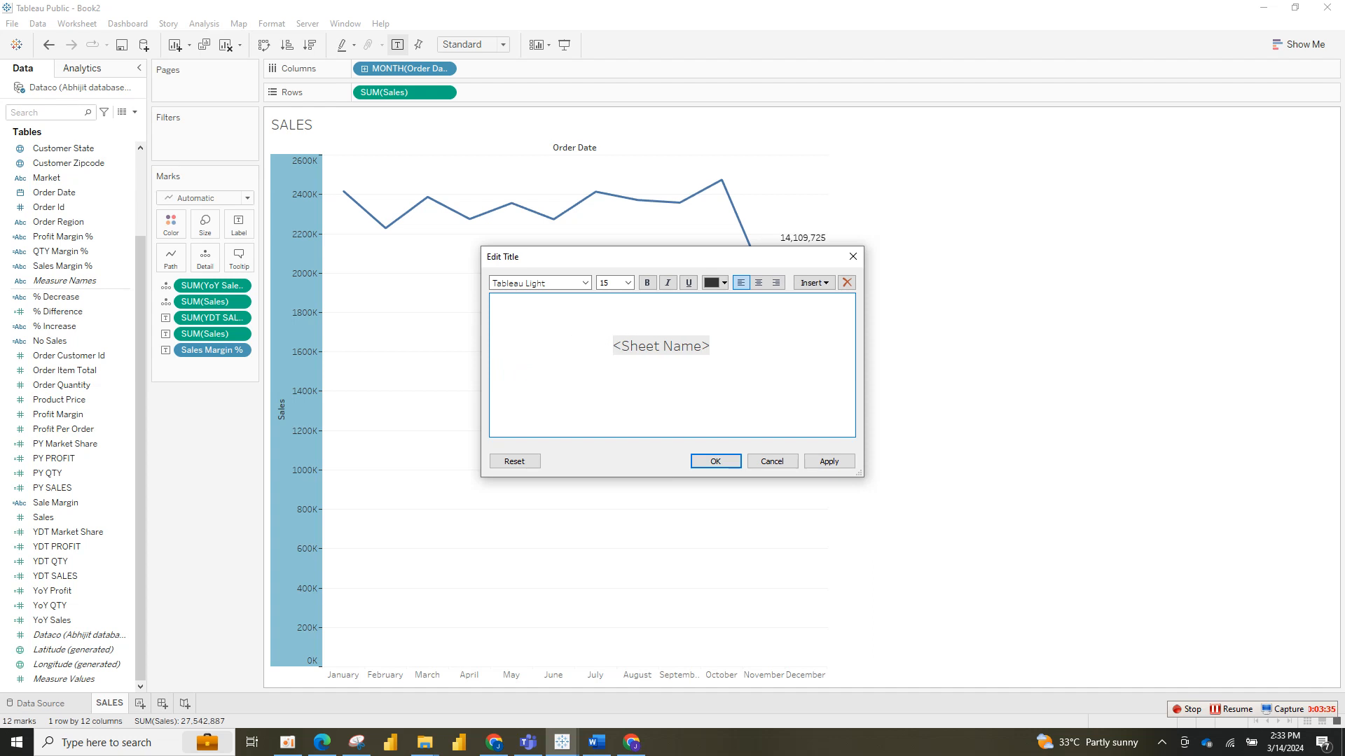
{"action": "key", "text": "shift+Left"}
{"action": "key", "text": "shift+Left"}
{"action": "key", "text": "shift+Left"}
{"action": "key", "text": "shift+Left"}
{"action": "type", "text": "S"}
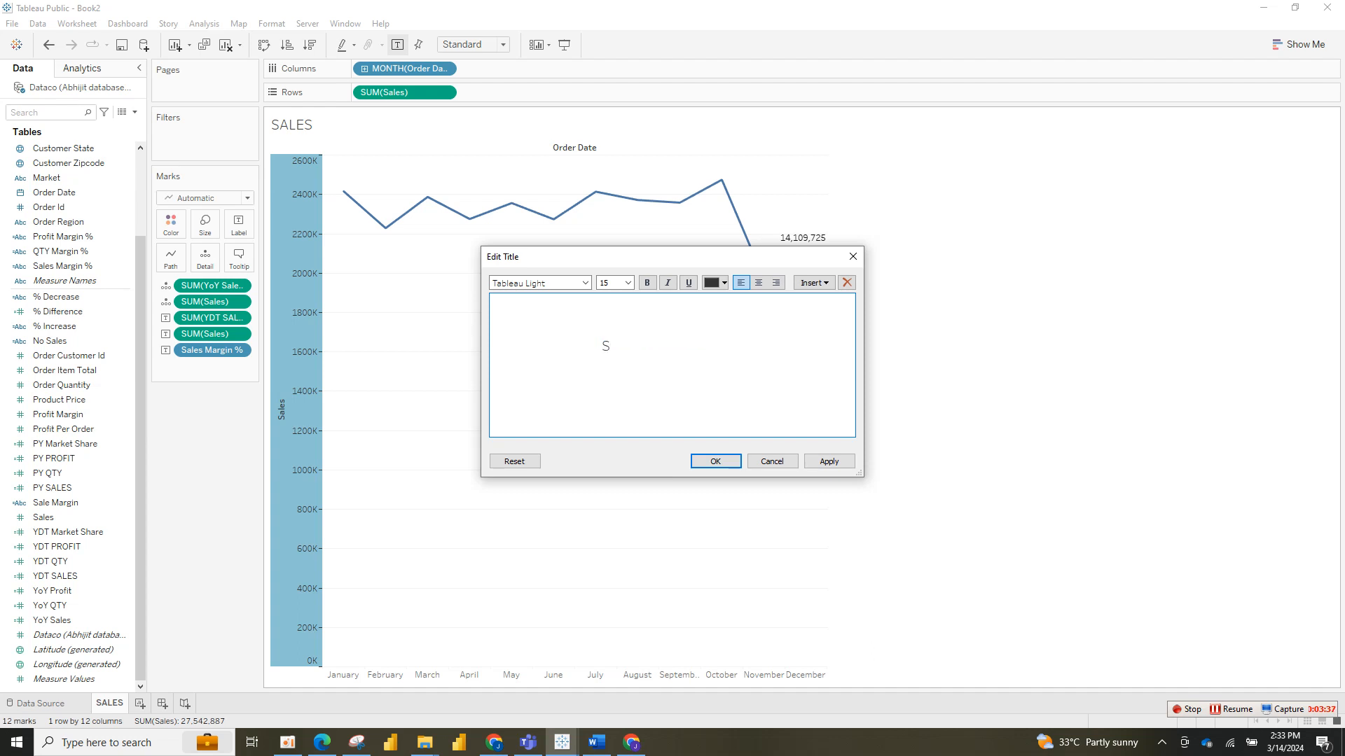
{"action": "type", "text": "ales"}
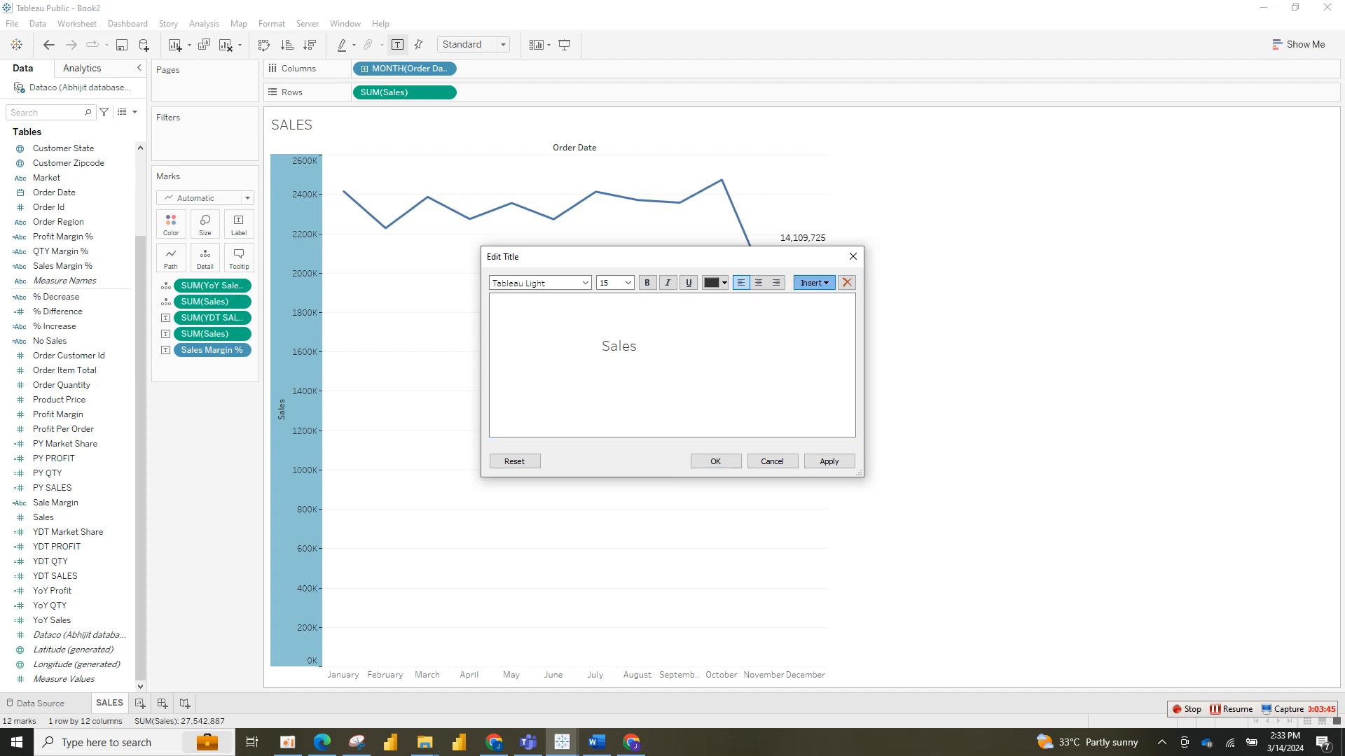
Step: Insert the SUM(Sales) and SUM(YDT SALES) fields on a new line beneath "Sales" in the title
{"action": "left_click", "coordinate": [814, 282]}
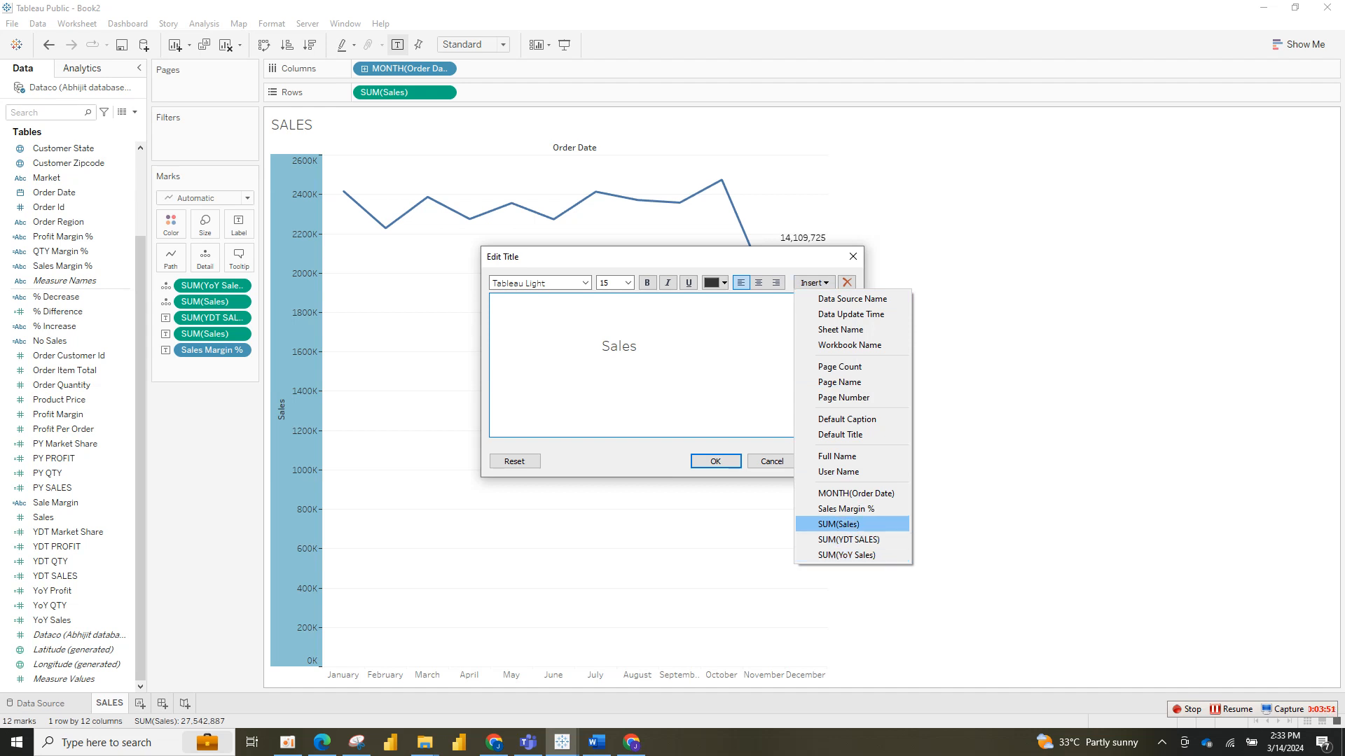
{"action": "key", "text": "Return"}
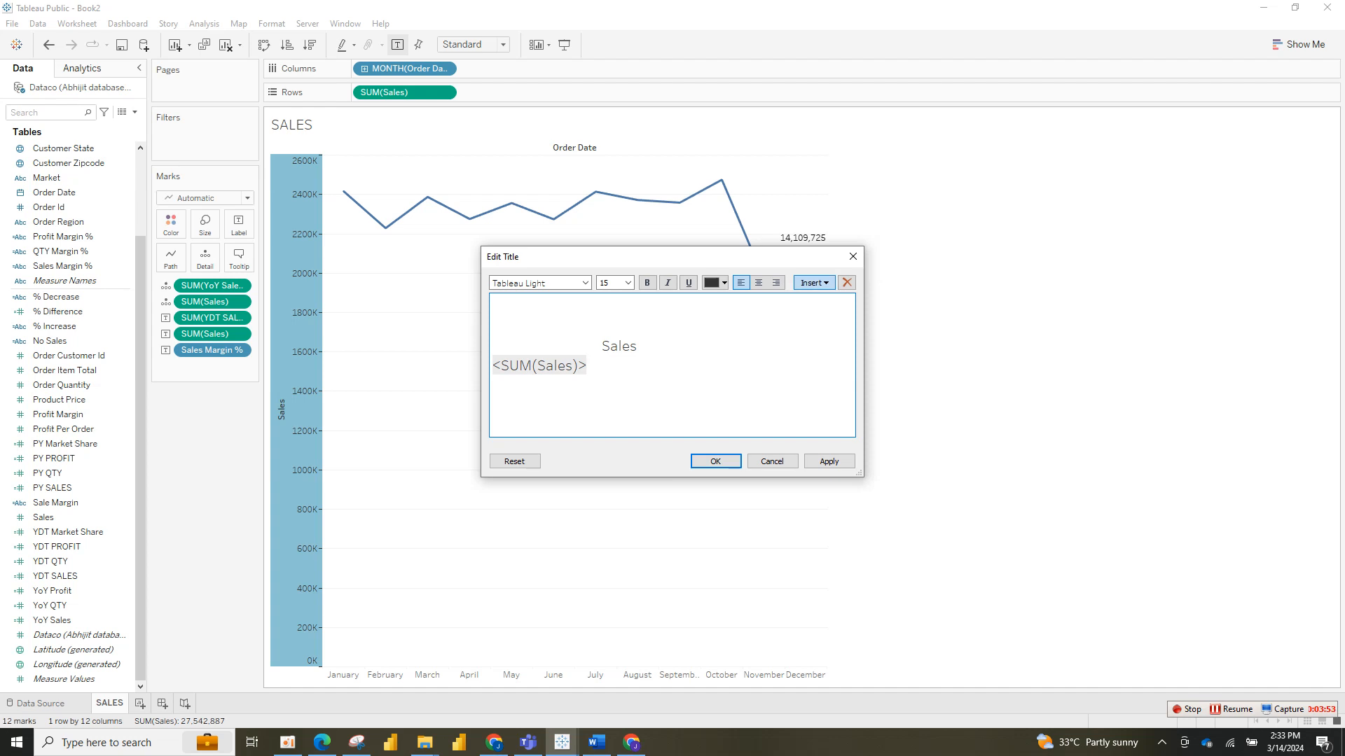
{"action": "left_click", "coordinate": [813, 283]}
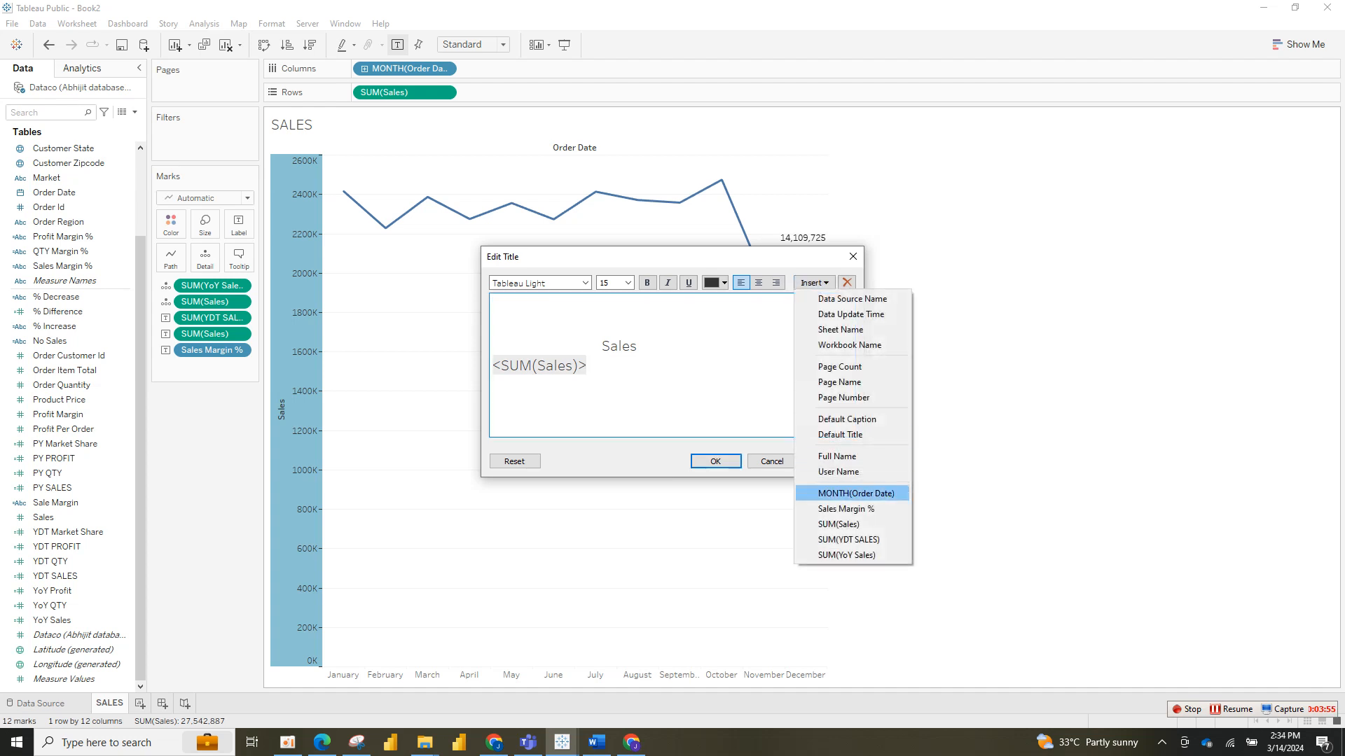
{"action": "key", "text": "Down"}
{"action": "key", "text": "Down"}
{"action": "key", "text": "Down"}
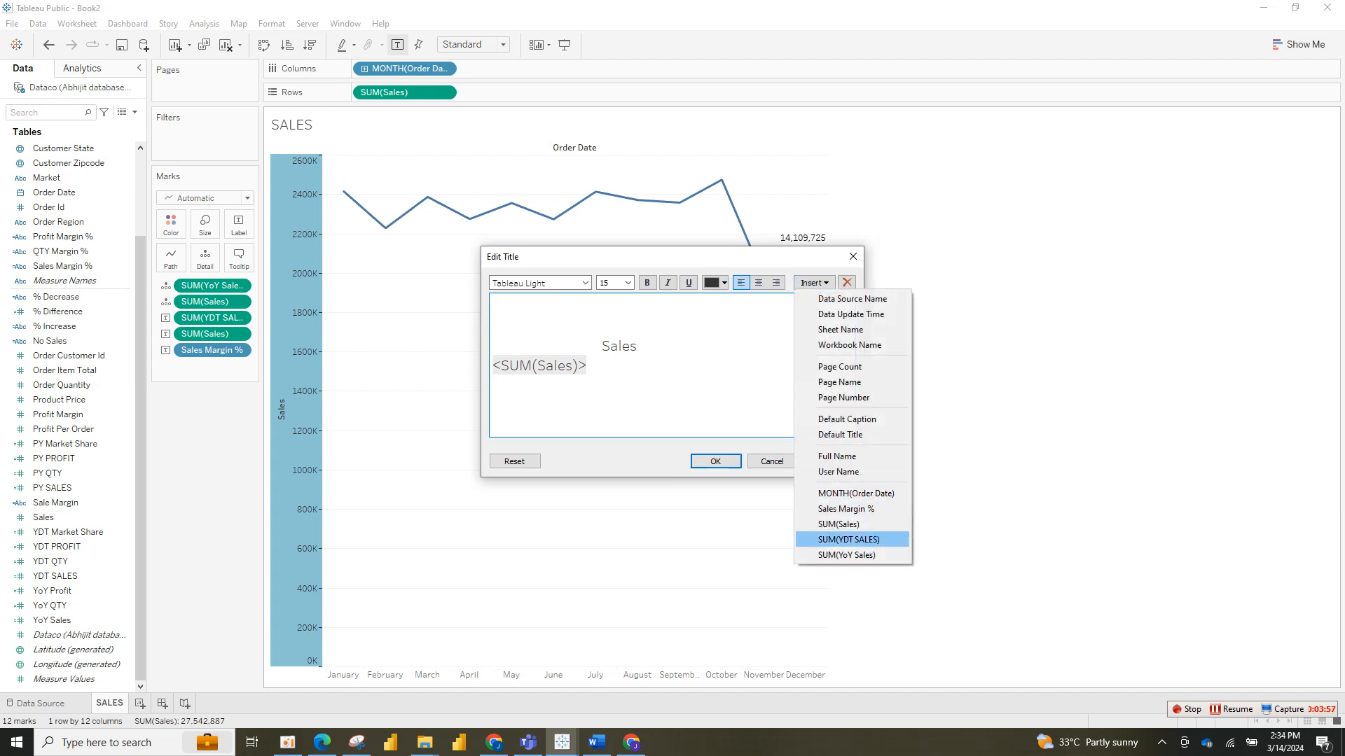
{"action": "key", "text": "Return"}
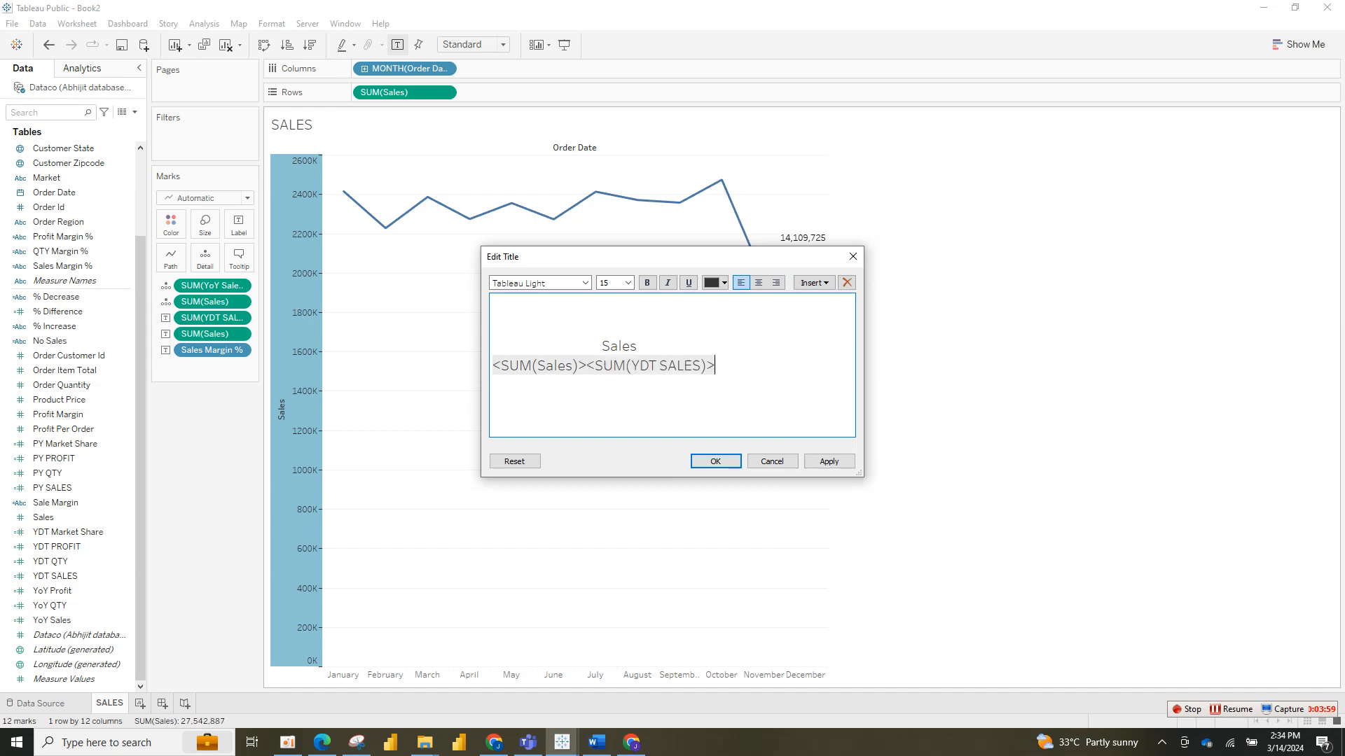
Step: Append the Sales Margin % and SUM(YoY Sales) fields to the title's second text line and apply the title
{"action": "left_click", "coordinate": [813, 283]}
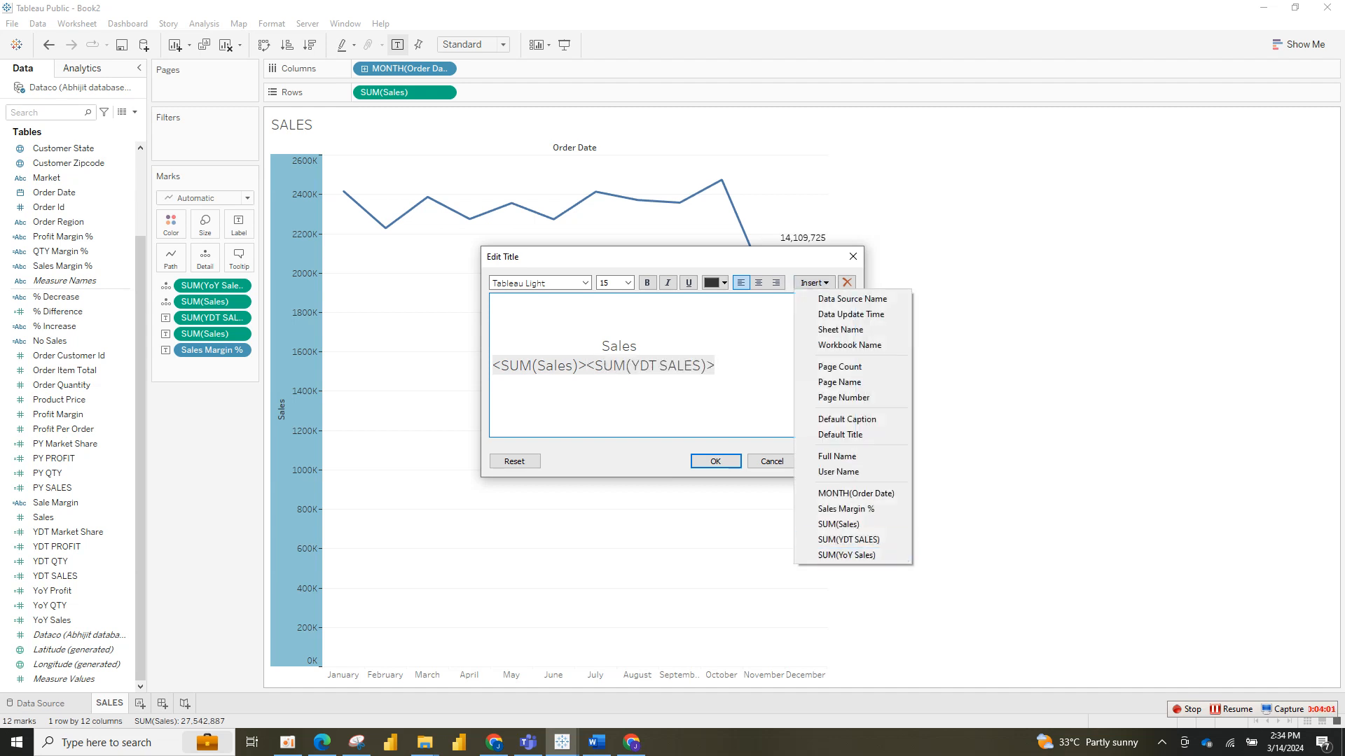
{"action": "key", "text": "Up"}
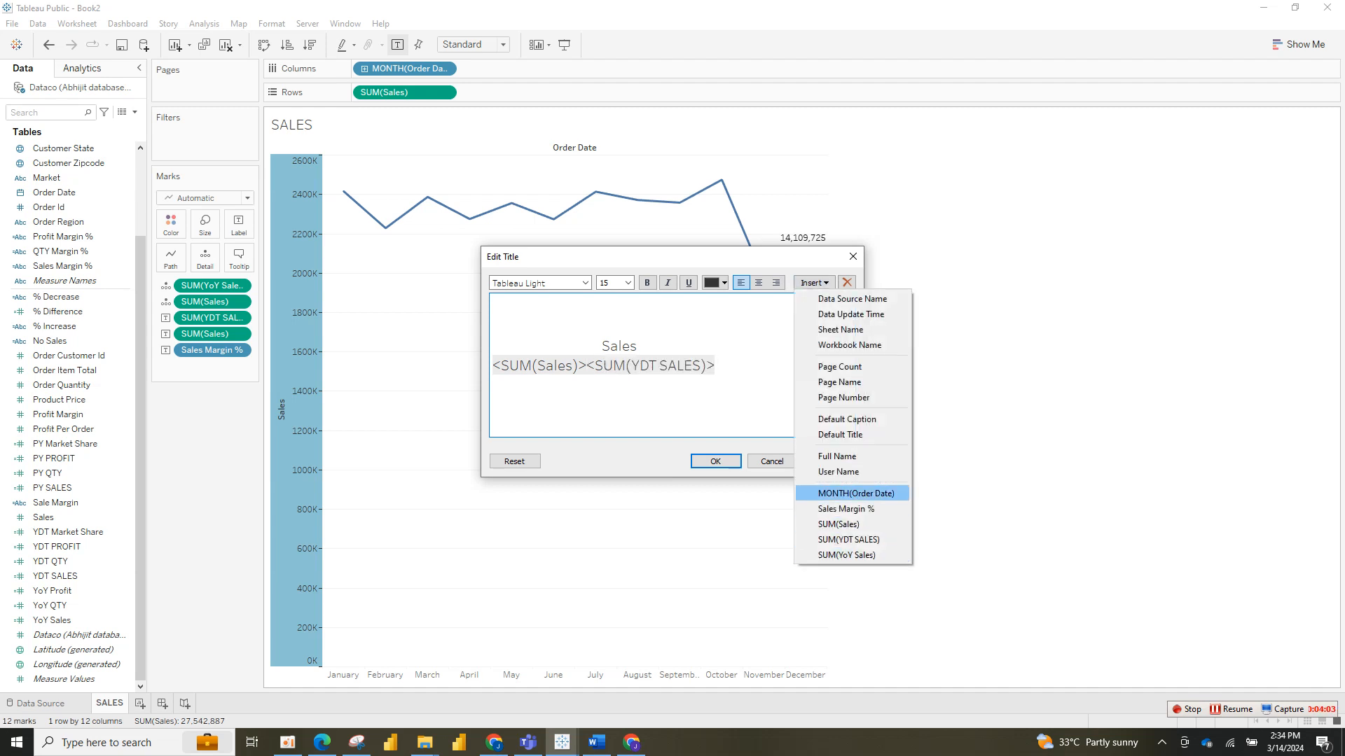
{"action": "left_click", "coordinate": [846, 509]}
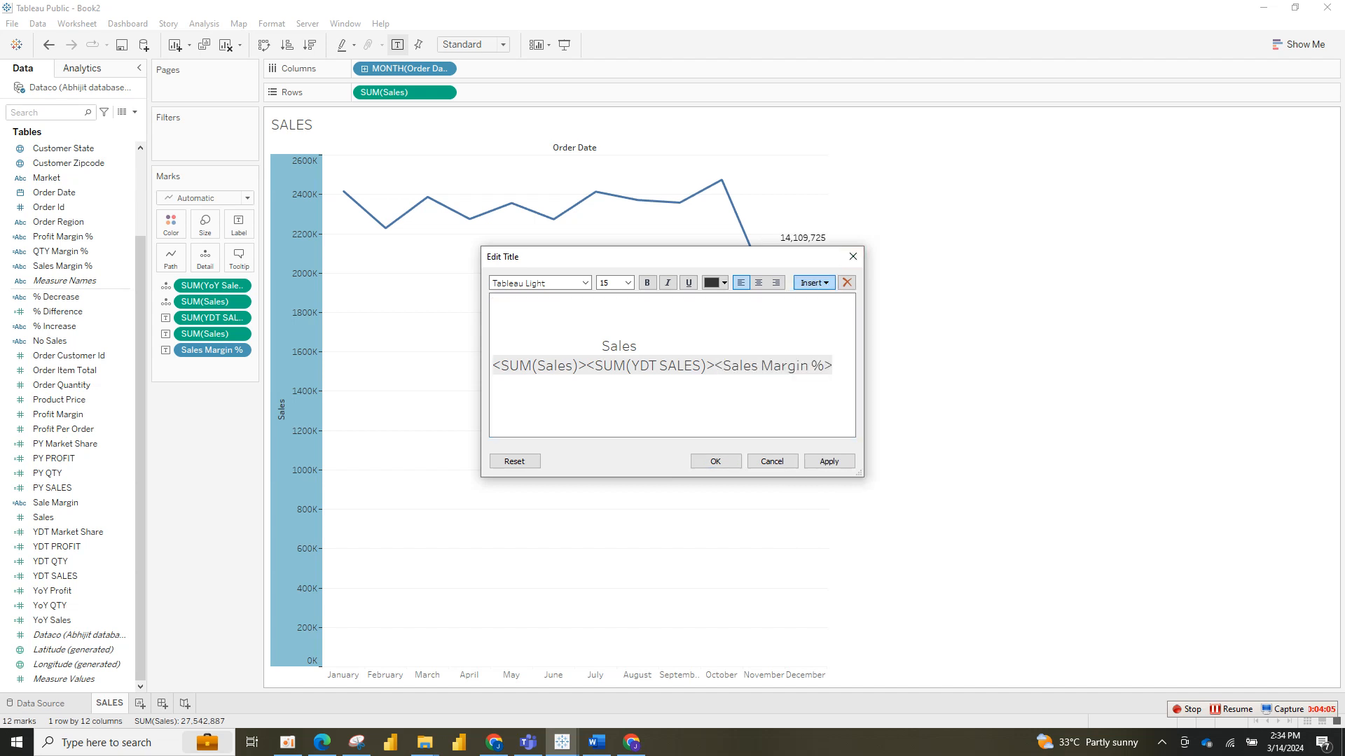
{"action": "left_click", "coordinate": [814, 283]}
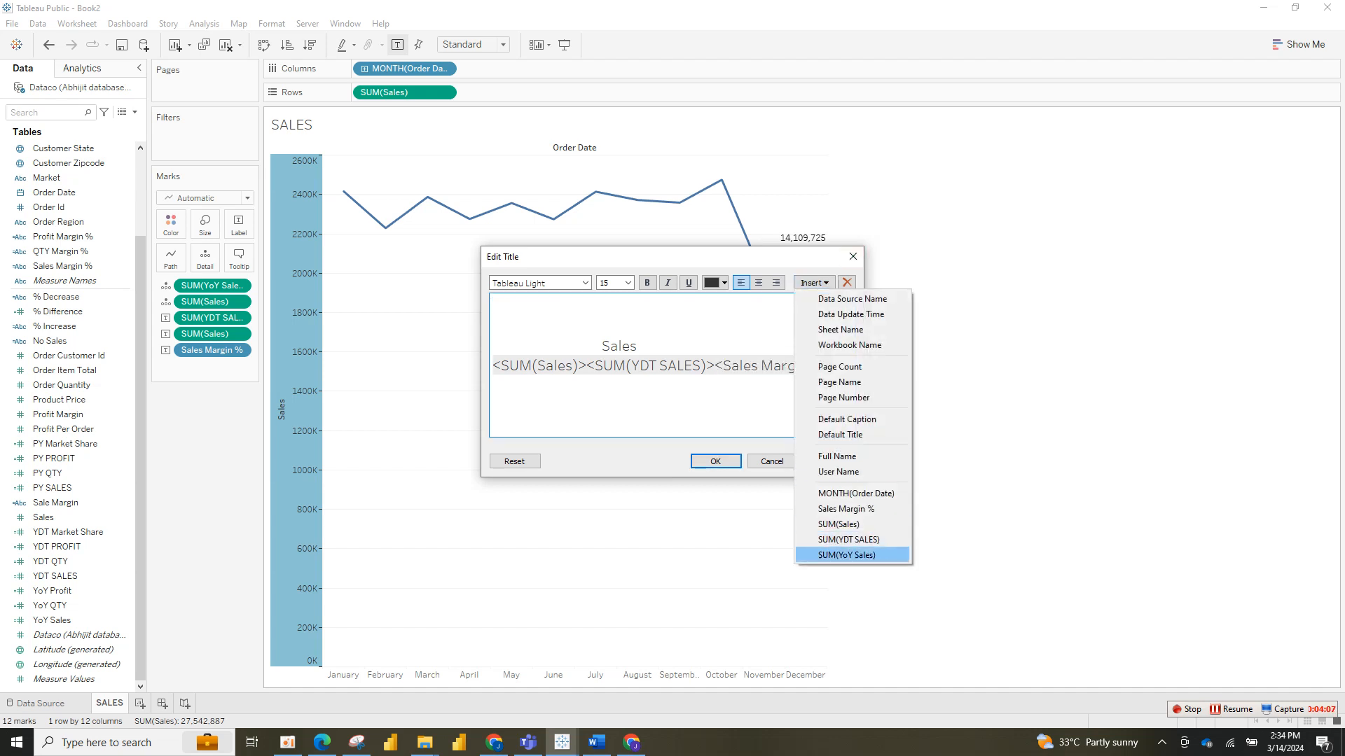
{"action": "key", "text": "Return"}
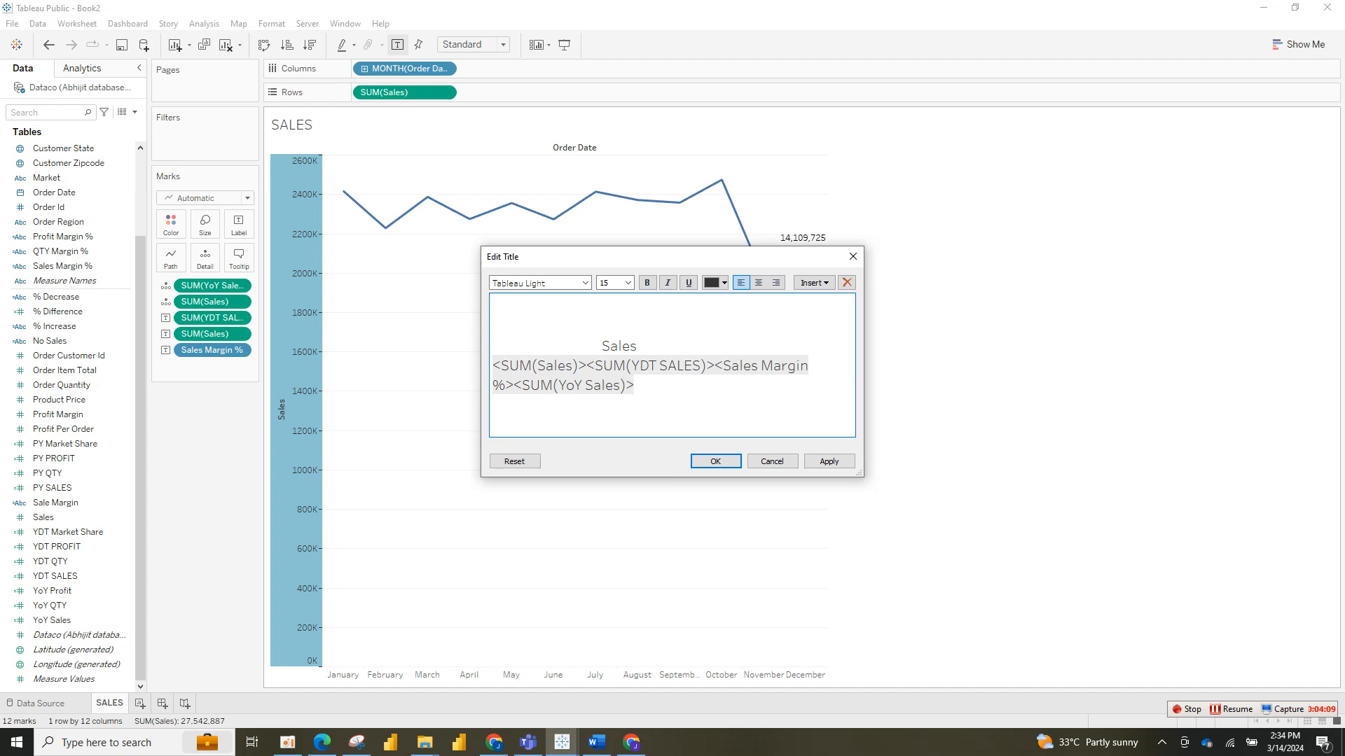
{"action": "left_click", "coordinate": [828, 461]}
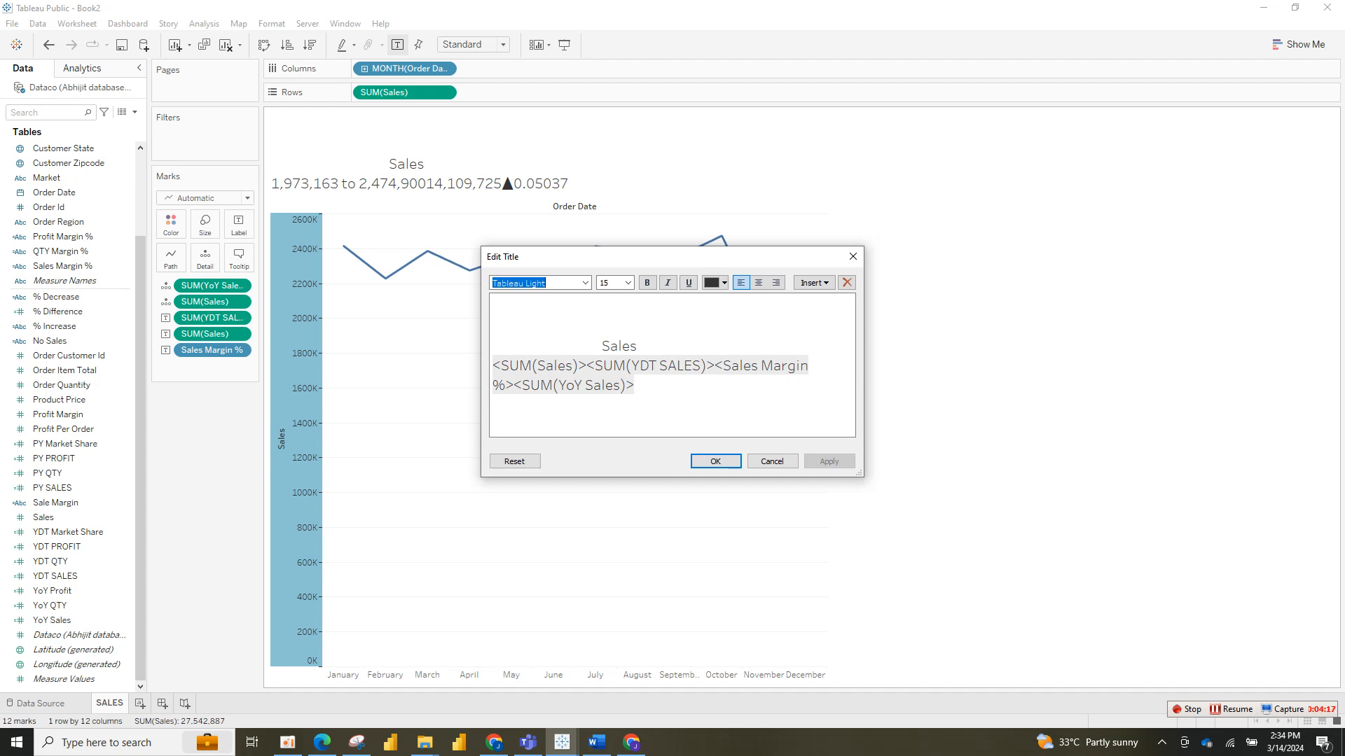
Step: Put Sales Margin % and SUM(YoY Sales) on a third title line, remove SUM(Sales) from the second line, and apply the title
{"action": "left_click", "coordinate": [715, 366]}
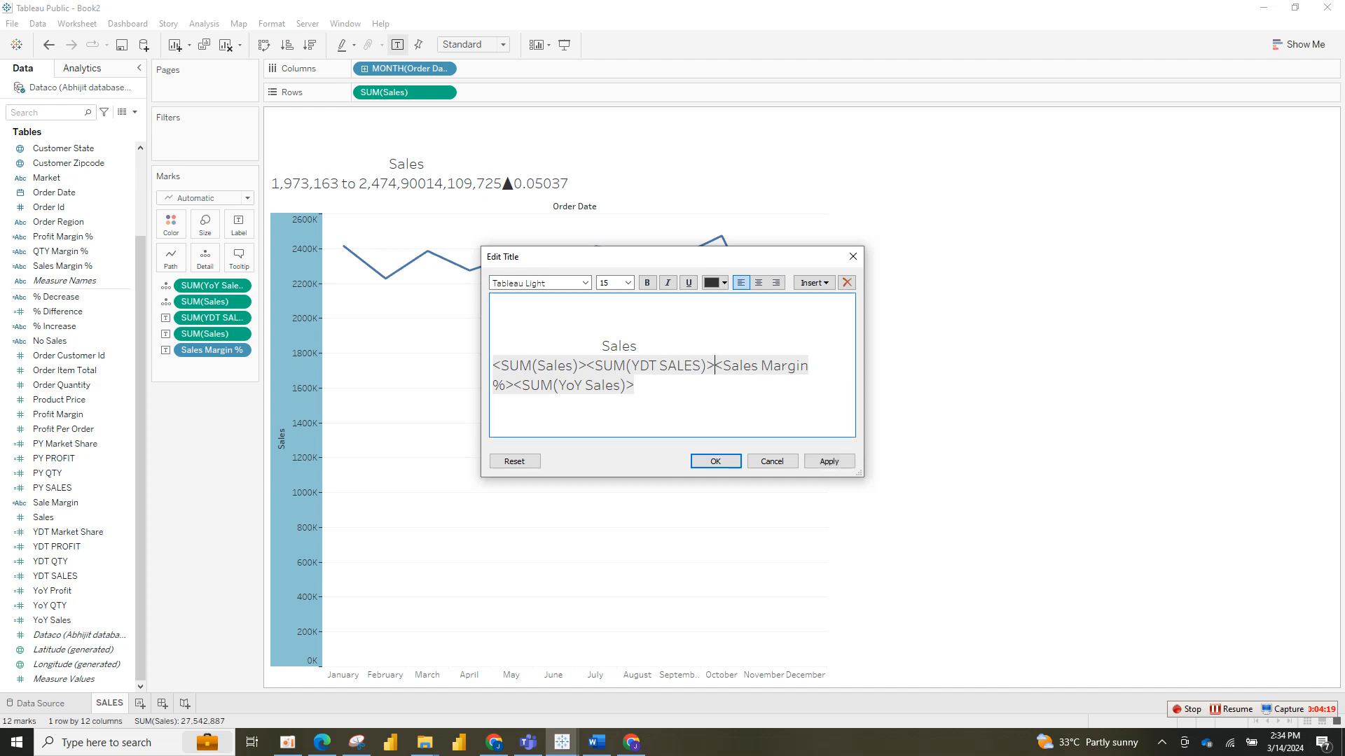
{"action": "key", "text": "Return"}
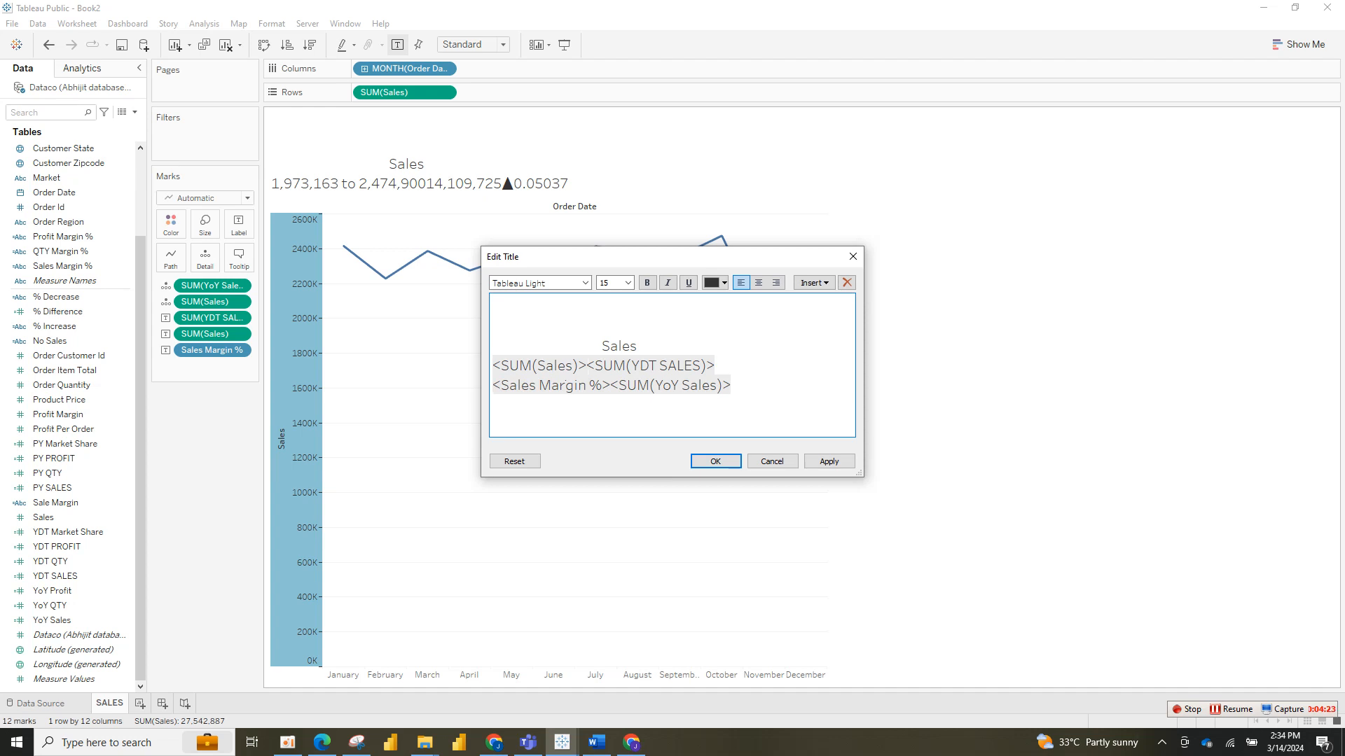
{"action": "key", "text": "BackSpace"}
{"action": "key", "text": "BackSpace"}
{"action": "key", "text": "BackSpace"}
{"action": "key", "text": "BackSpace"}
{"action": "key", "text": "BackSpace"}
{"action": "key", "text": "BackSpace"}
{"action": "key", "text": "BackSpace"}
{"action": "key", "text": "BackSpace"}
{"action": "key", "text": "BackSpace"}
{"action": "key", "text": "BackSpace"}
{"action": "key", "text": "BackSpace"}
{"action": "key", "text": "BackSpace"}
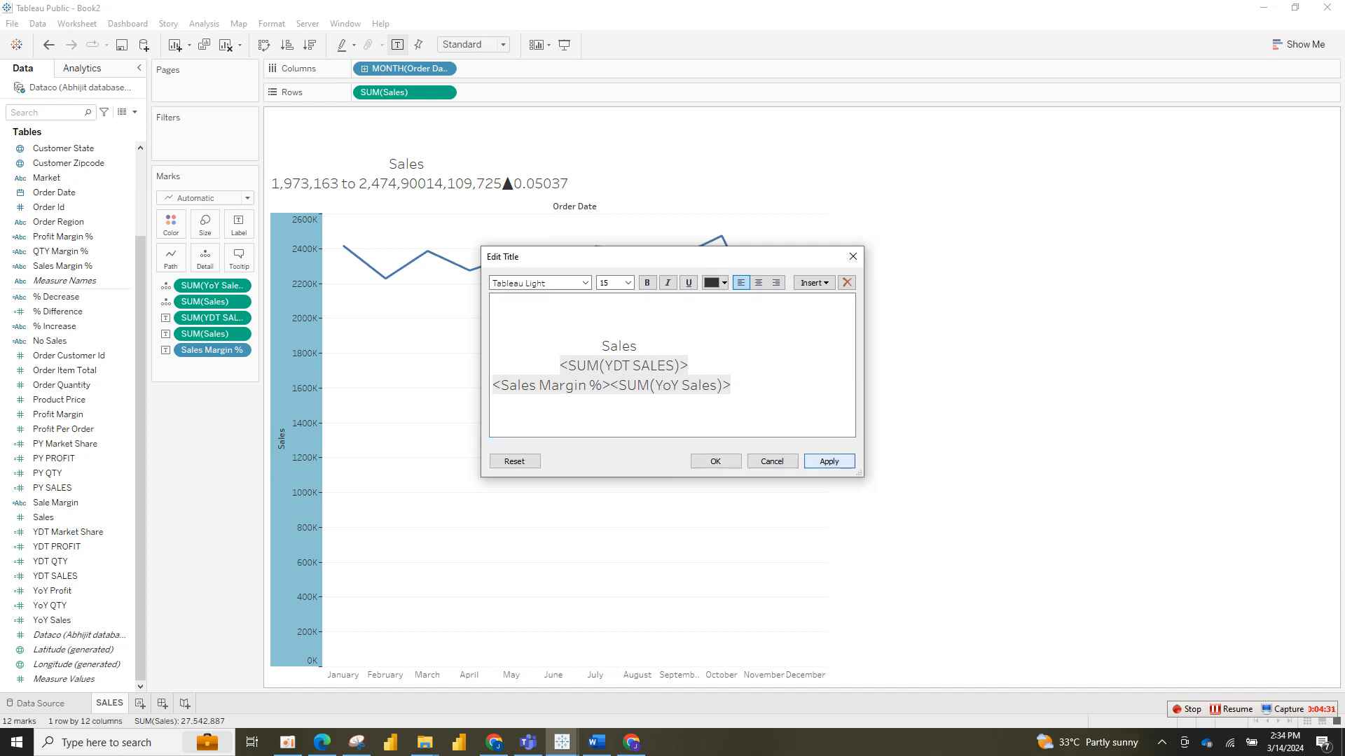
{"action": "left_click", "coordinate": [828, 461]}
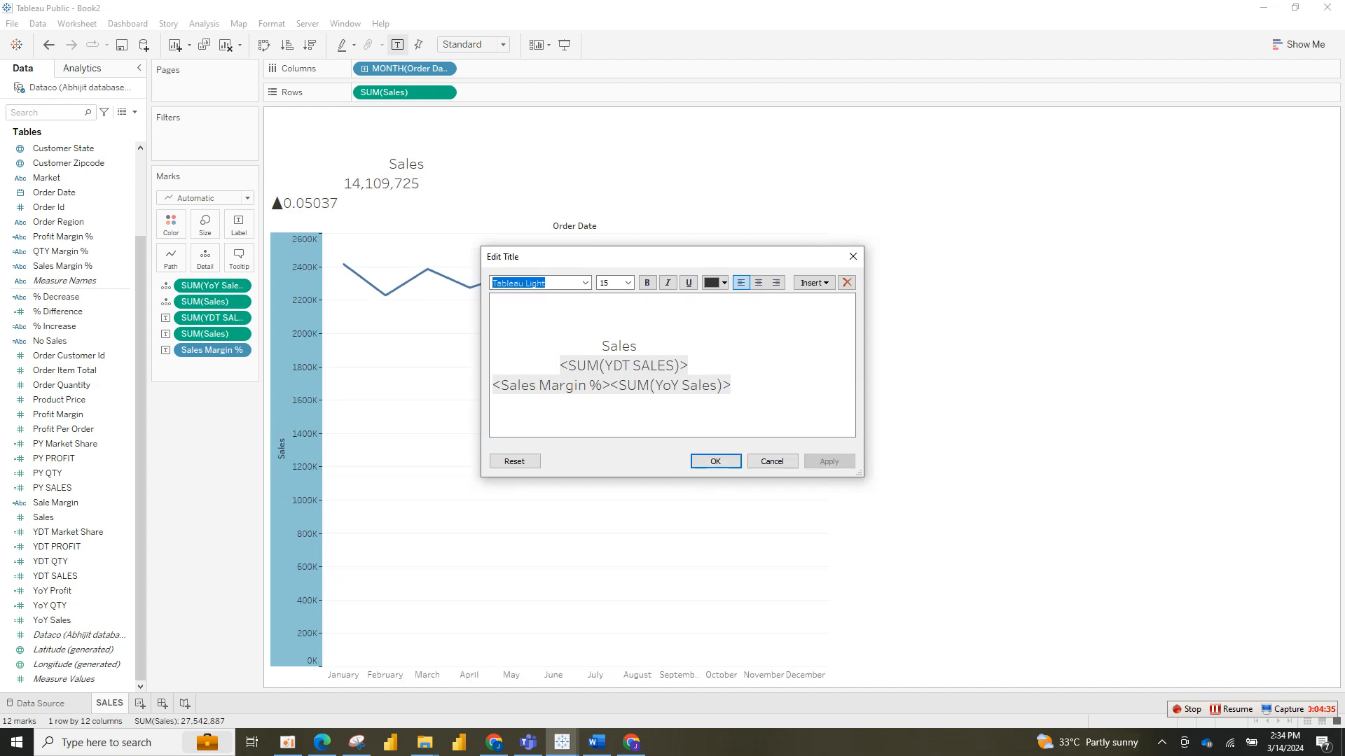
Step: Indent the title's third line with leading spaces to bring it under the SUM(YDT SALES) line
{"action": "left_click", "coordinate": [493, 385]}
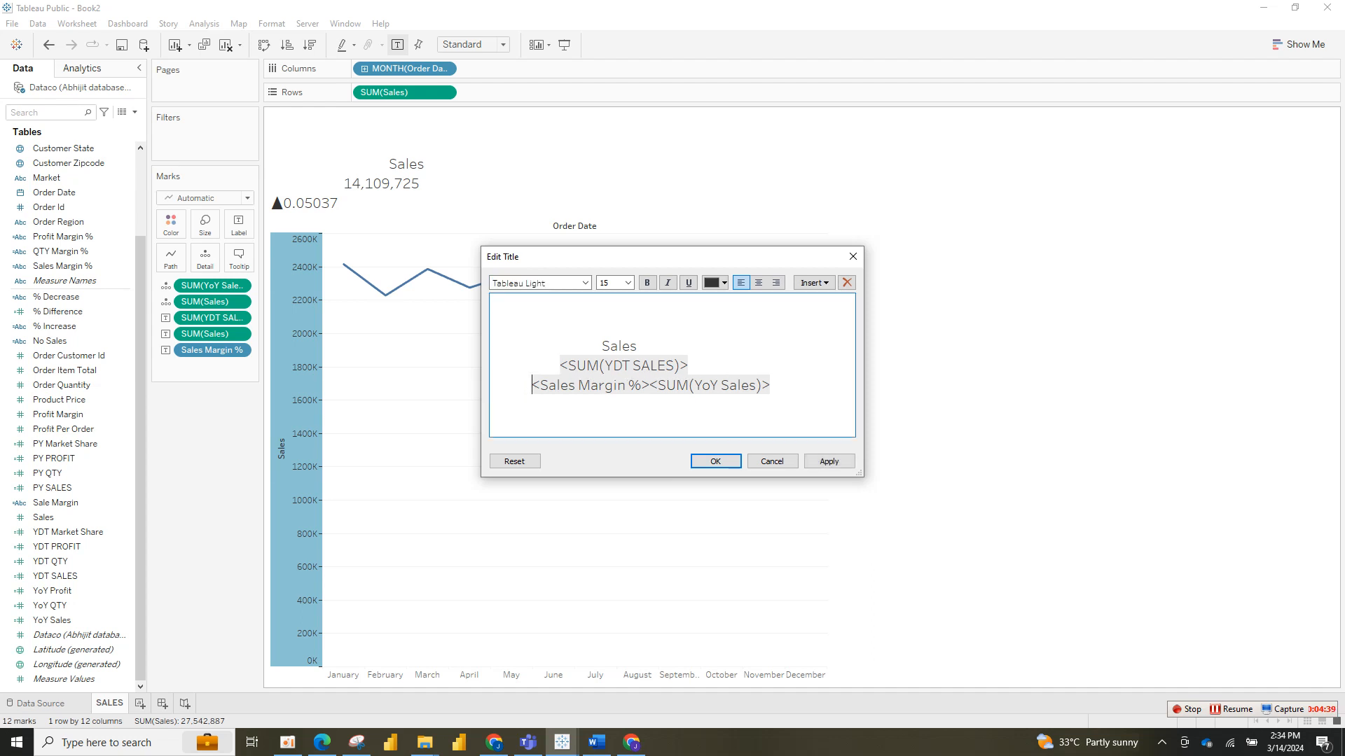
{"action": "left_click", "coordinate": [828, 461]}
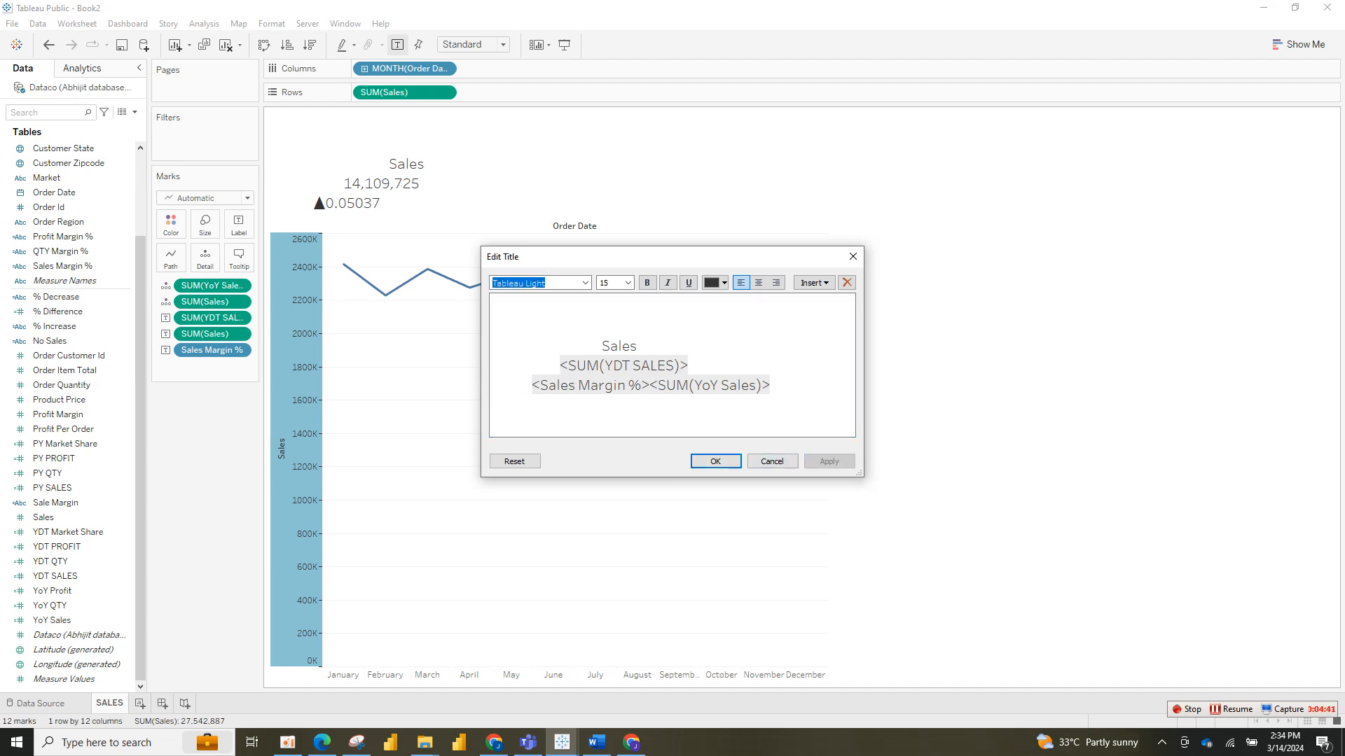
{"action": "left_click", "coordinate": [650, 385]}
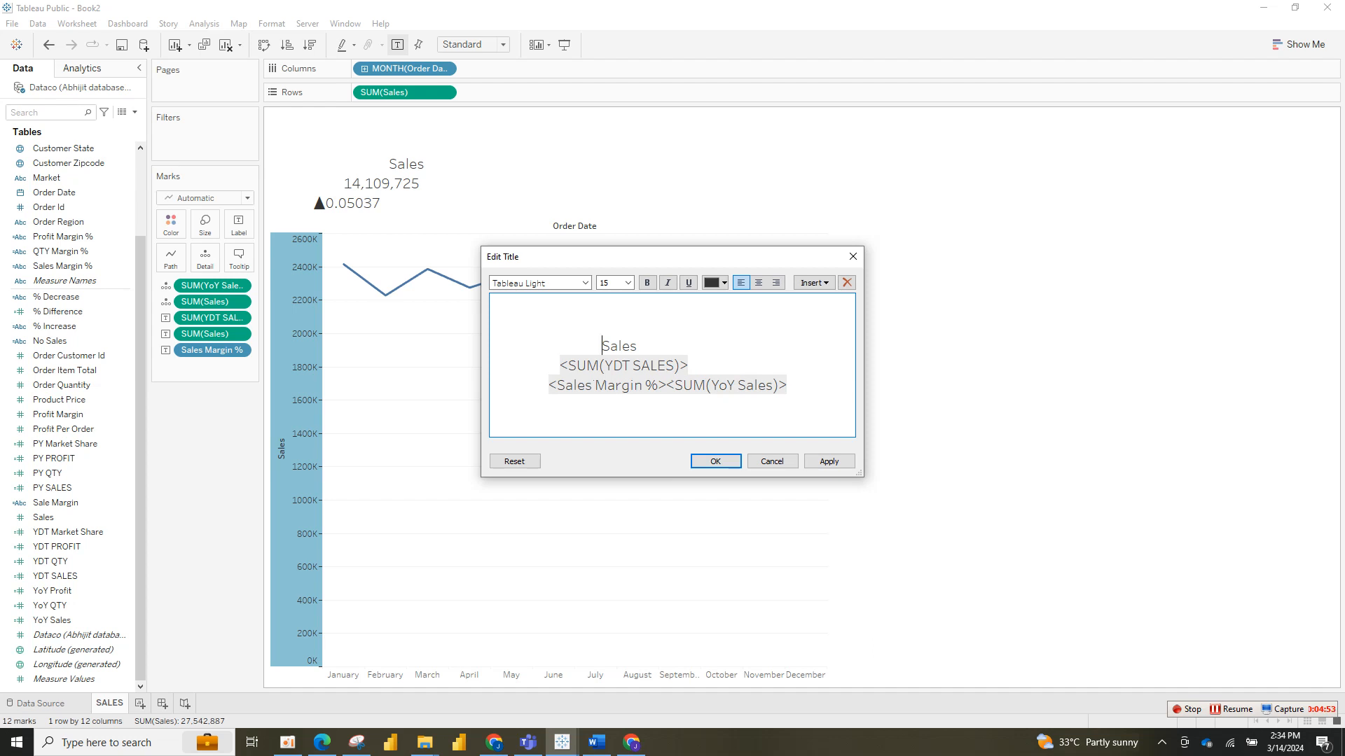
Step: Center-align the whole indented title and apply it to the sheet
{"action": "key", "text": "ctrl+a"}
{"action": "left_click", "coordinate": [758, 282]}
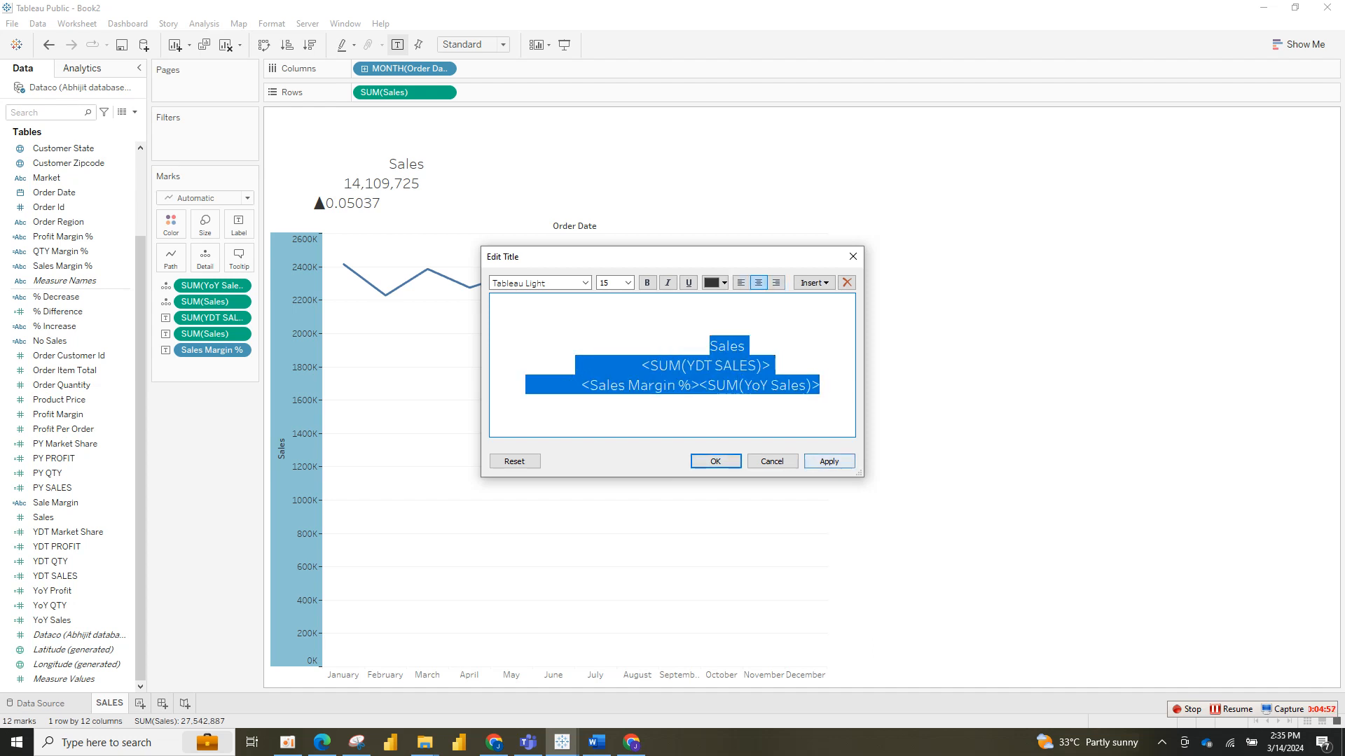
{"action": "left_click", "coordinate": [827, 461]}
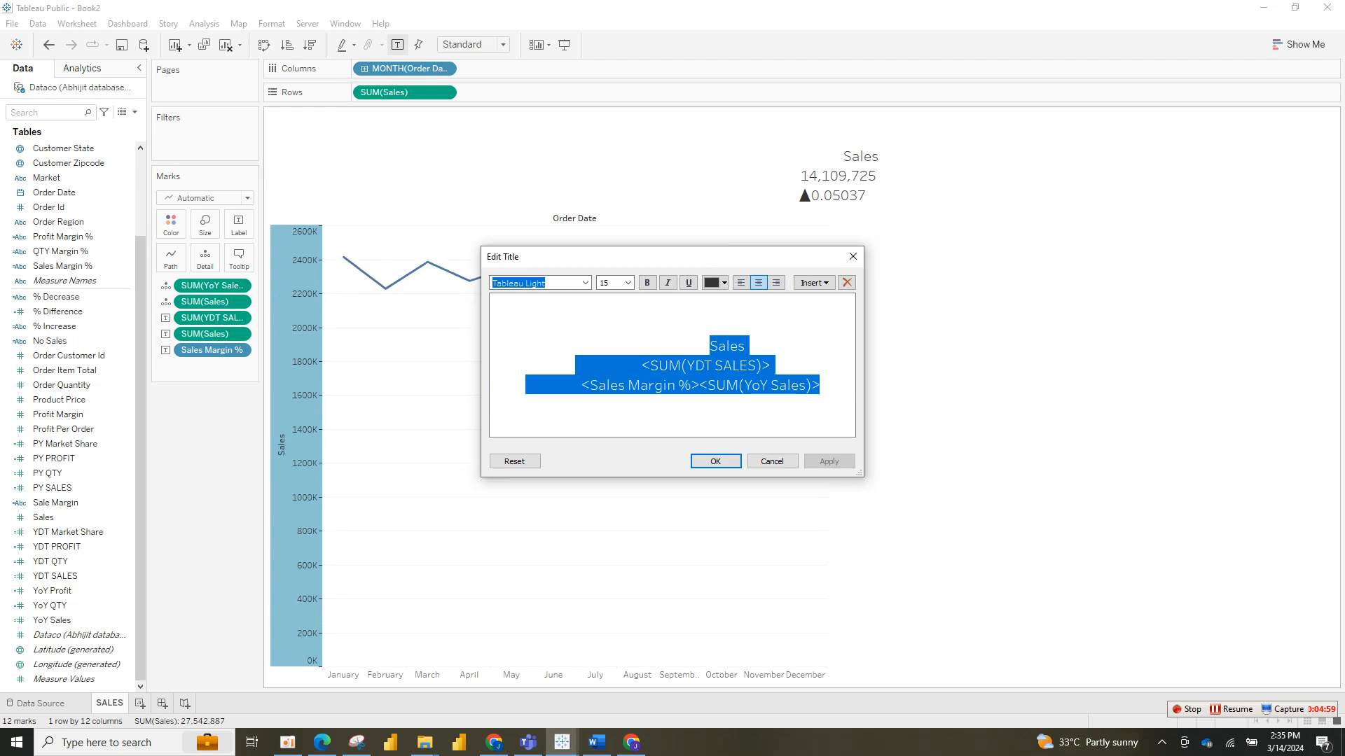
{"action": "left_click", "coordinate": [651, 366]}
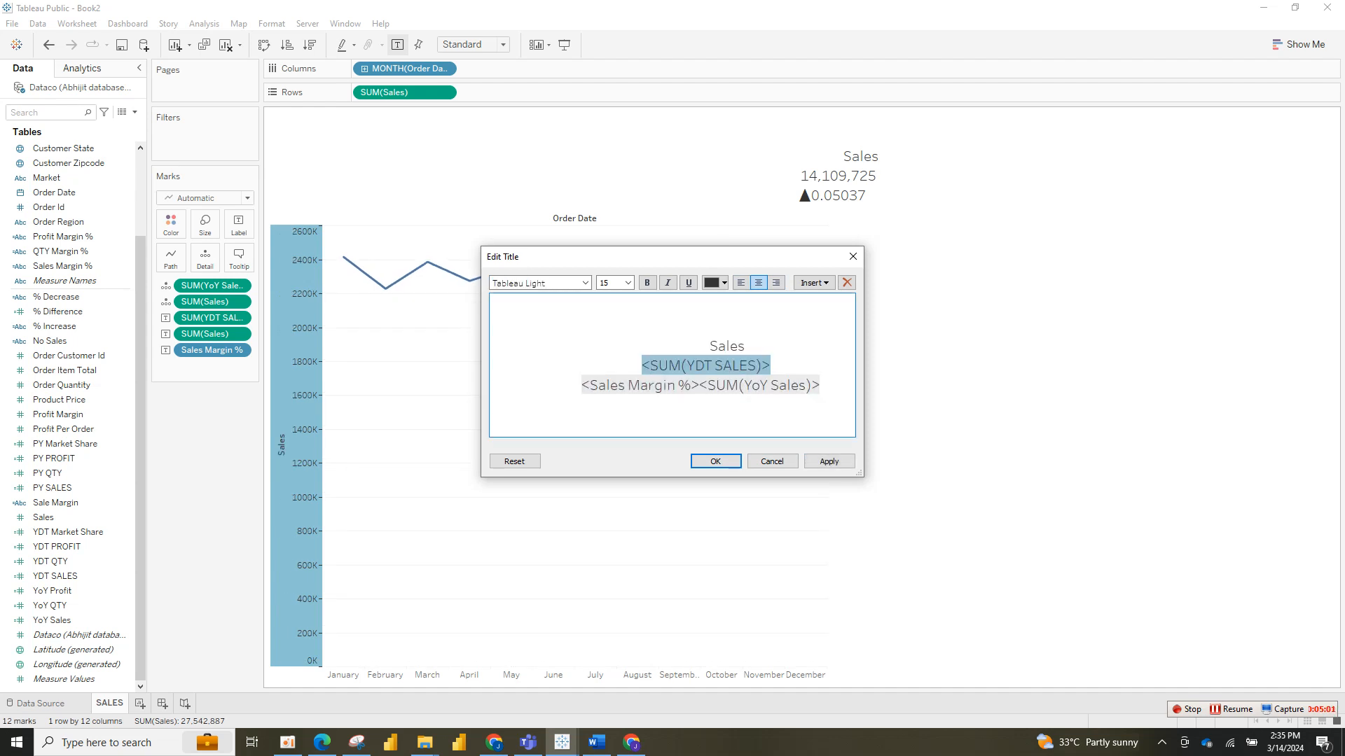
{"action": "key", "text": "Left"}
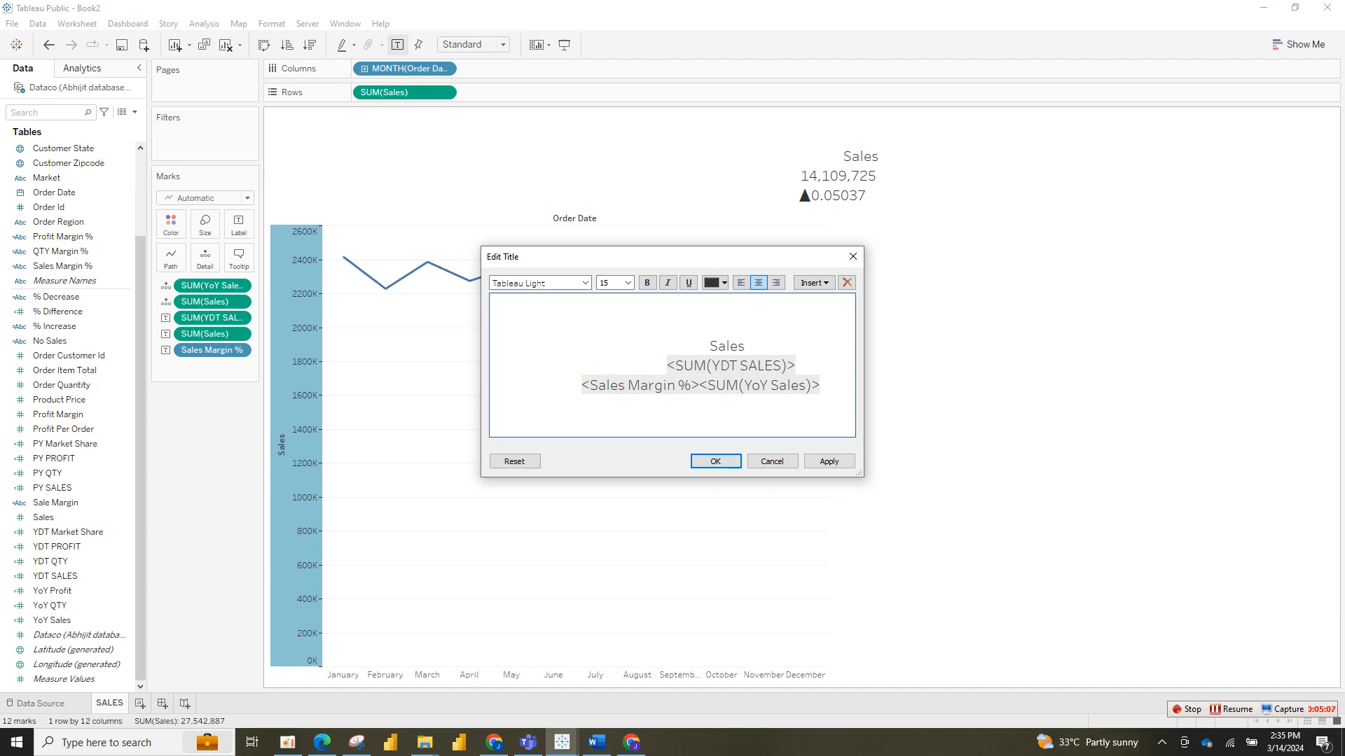
{"action": "key", "text": "ctrl+a"}
{"action": "key", "text": "BackSpace"}
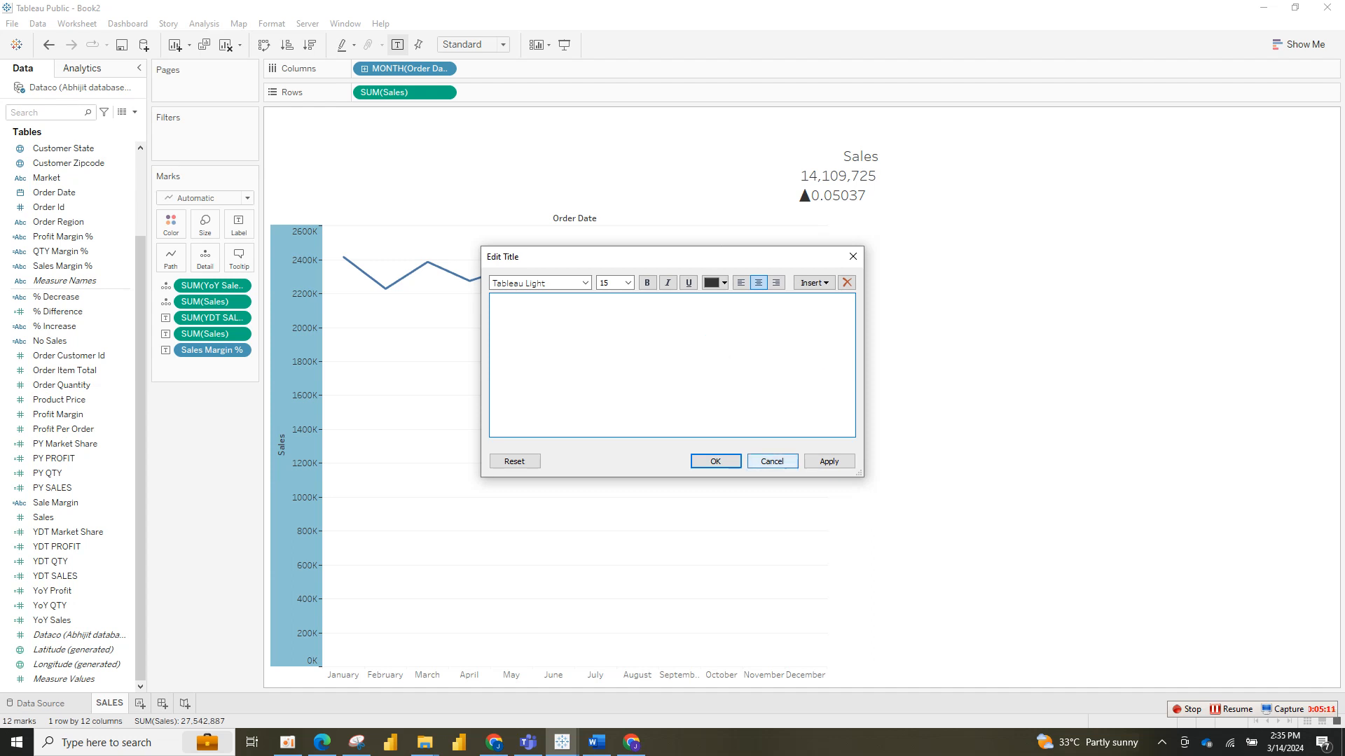
{"action": "left_click", "coordinate": [772, 461]}
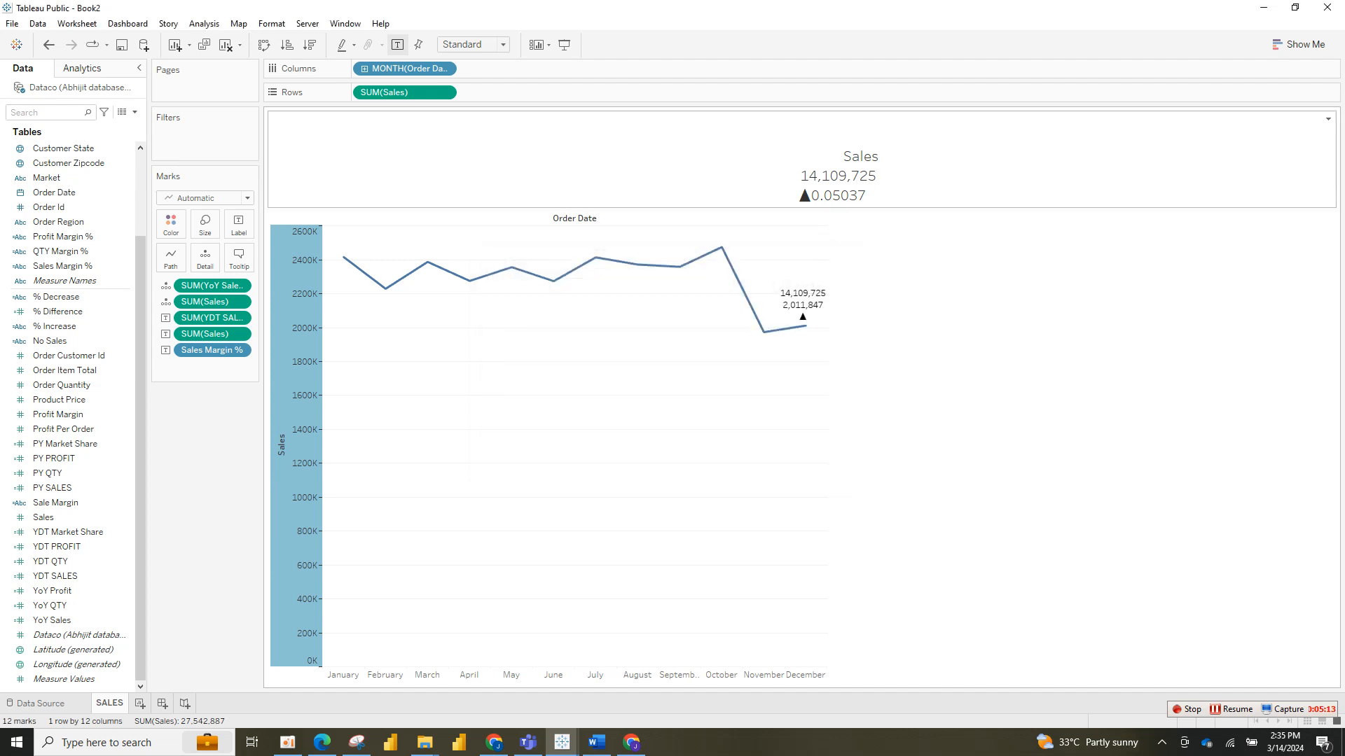
Step: Clear all text and fields from the sheet title and accept the blank title
{"action": "double_click", "coordinate": [838, 176]}
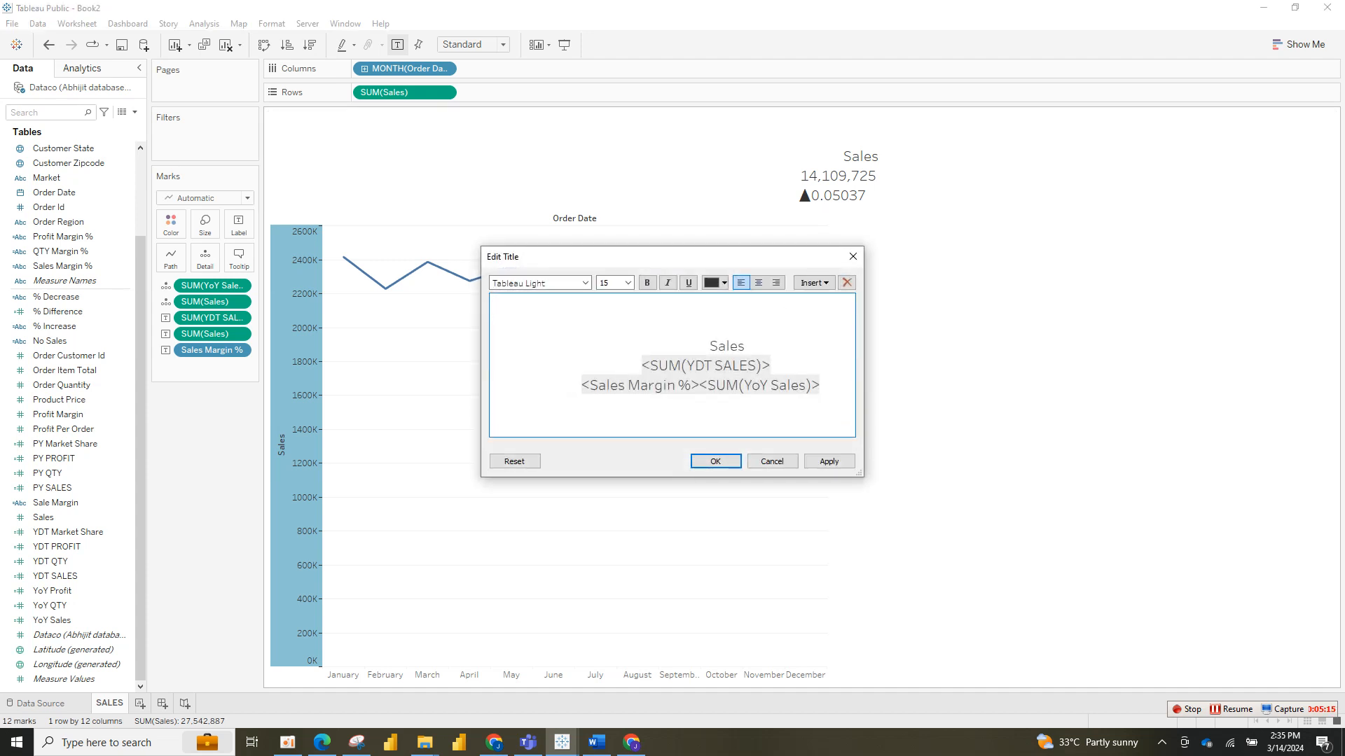
{"action": "key", "text": "ctrl+a"}
{"action": "key", "text": "Delete"}
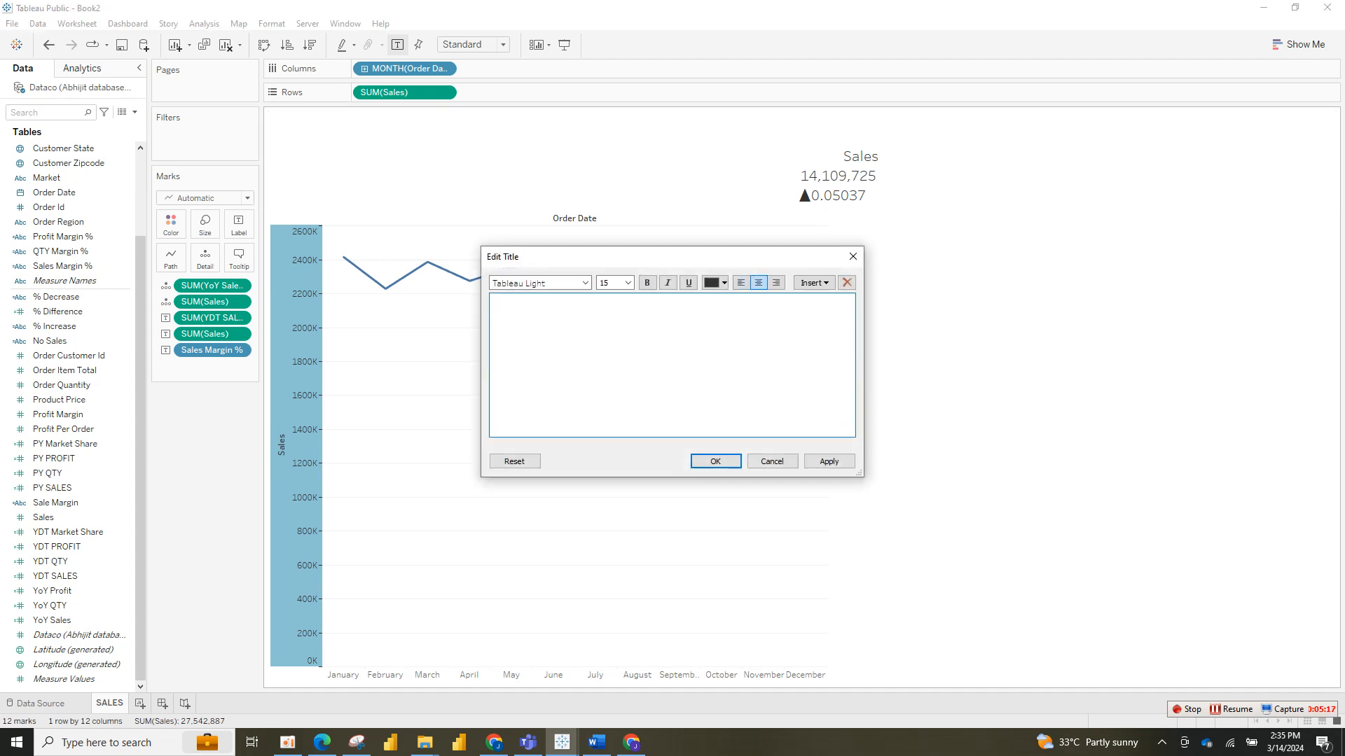
{"action": "left_click", "coordinate": [828, 461]}
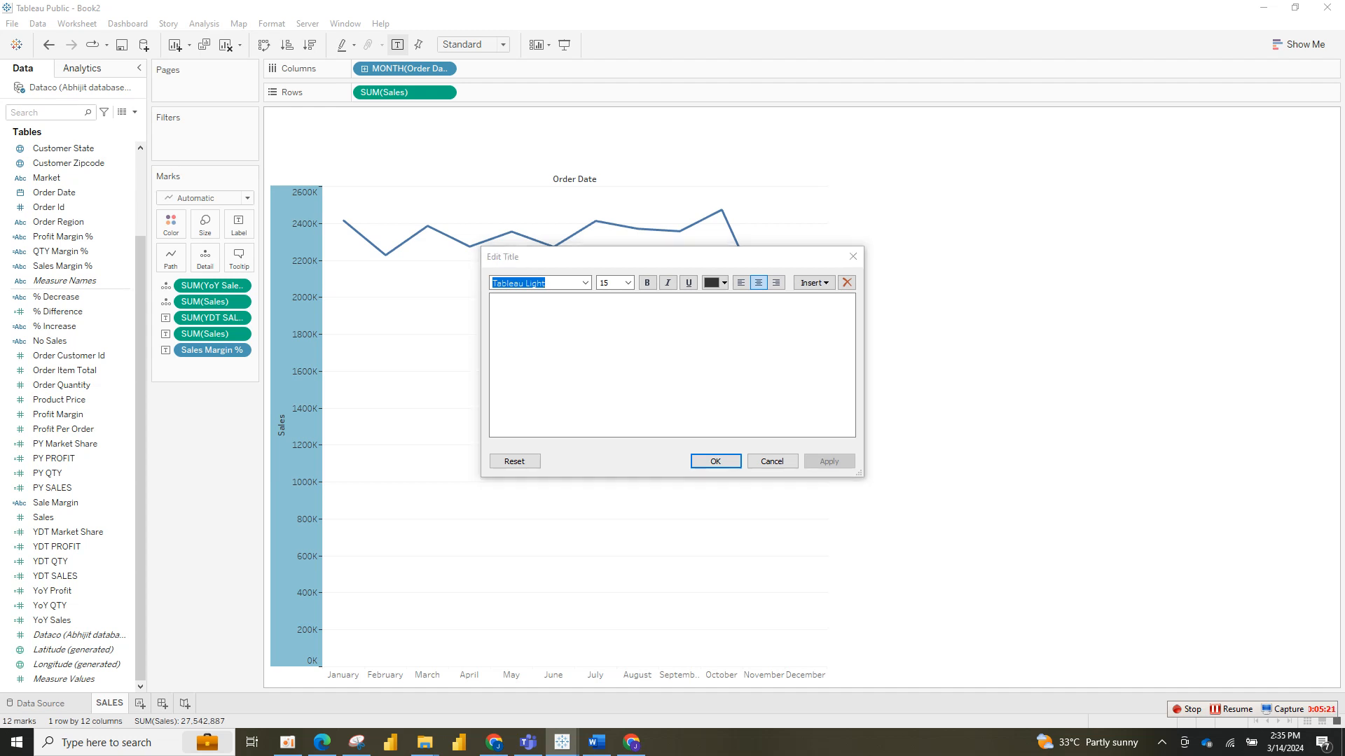
{"action": "left_click", "coordinate": [715, 461]}
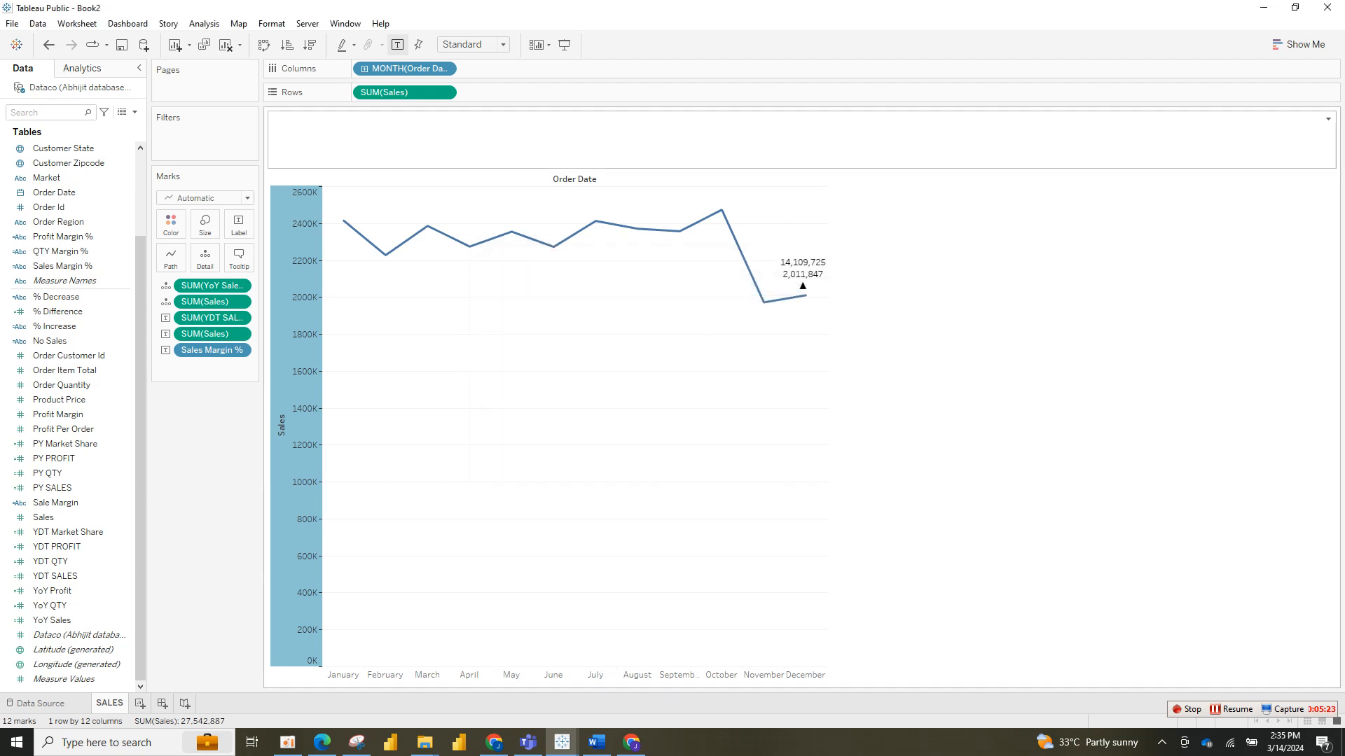
Step: Rebuild the title with "Sales" on the first line and SUM(YDT SALES), Sales Margin % and SUM(YoY Sales) on the second
{"action": "double_click", "coordinate": [715, 140]}
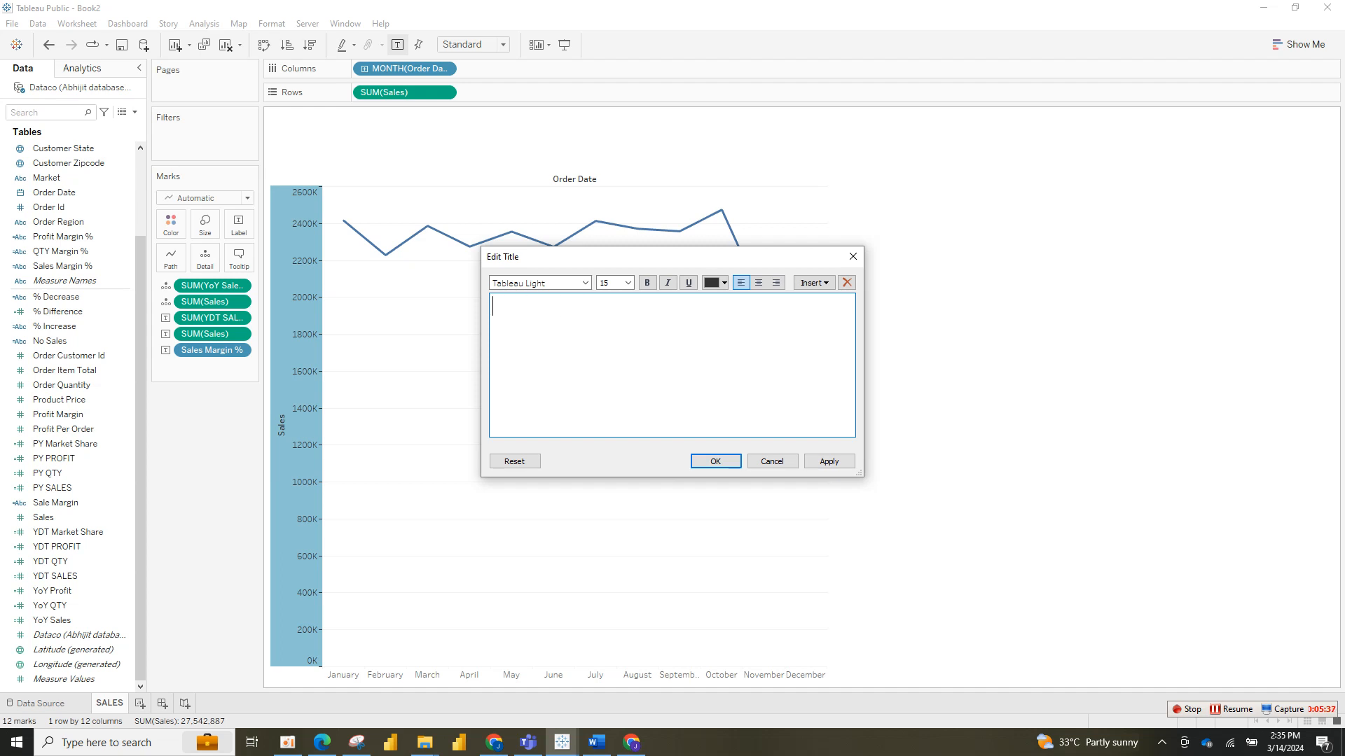
{"action": "type", "text": "Sales"}
{"action": "left_click", "coordinate": [813, 283]}
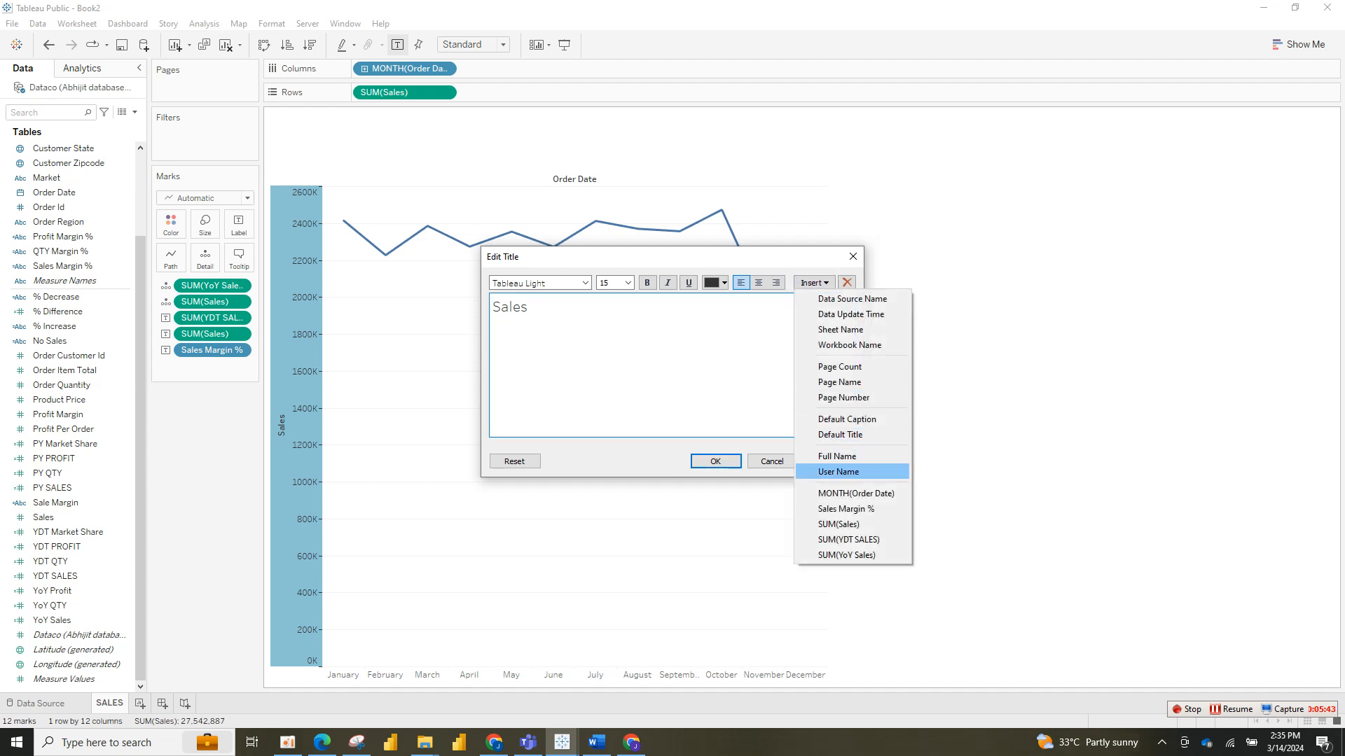
{"action": "left_click", "coordinate": [848, 540]}
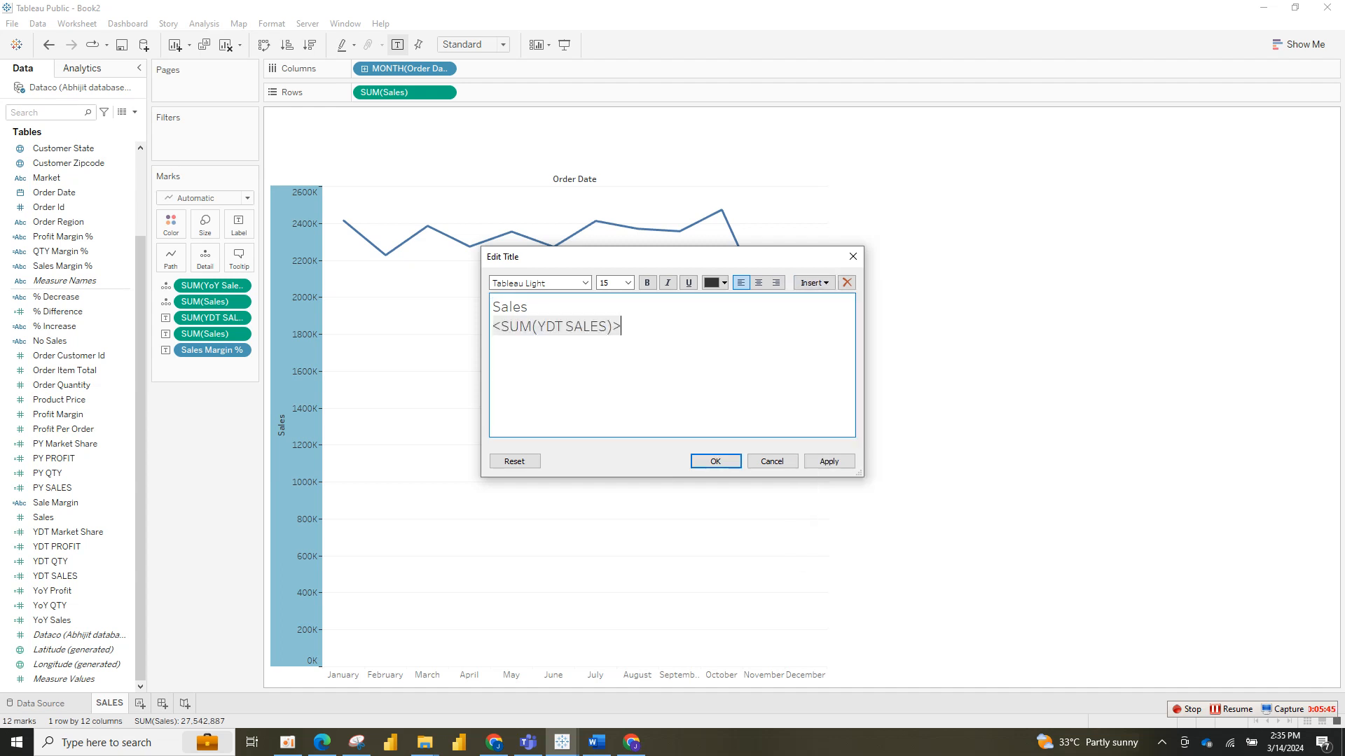
{"action": "left_click", "coordinate": [814, 282]}
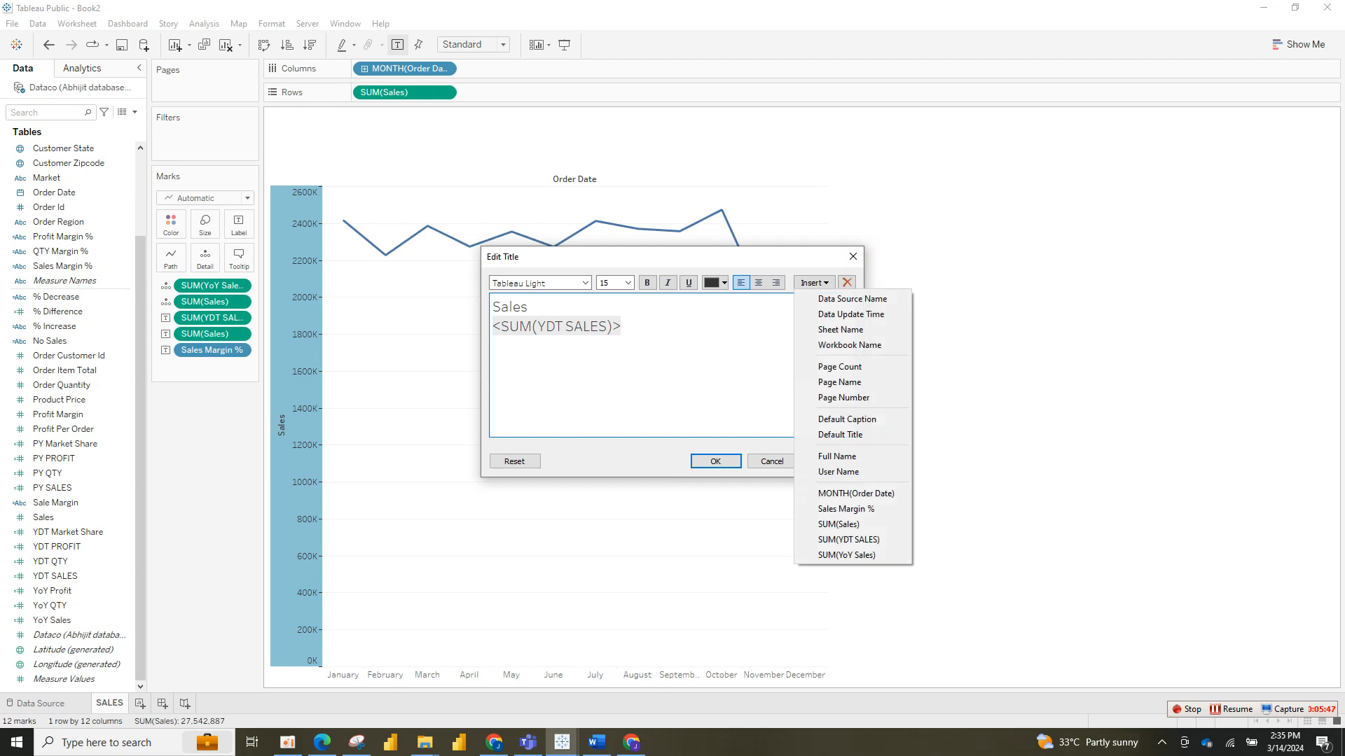
{"action": "left_click", "coordinate": [845, 509]}
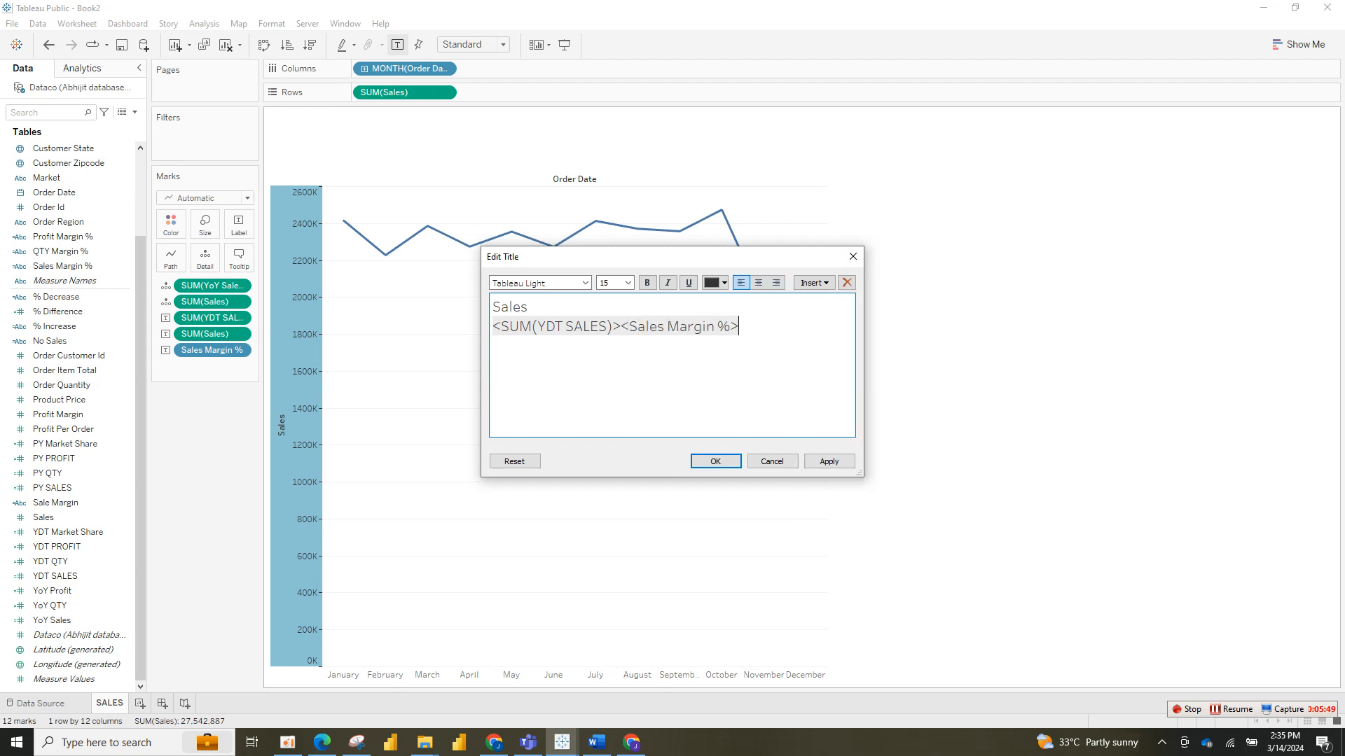
{"action": "left_click", "coordinate": [814, 283]}
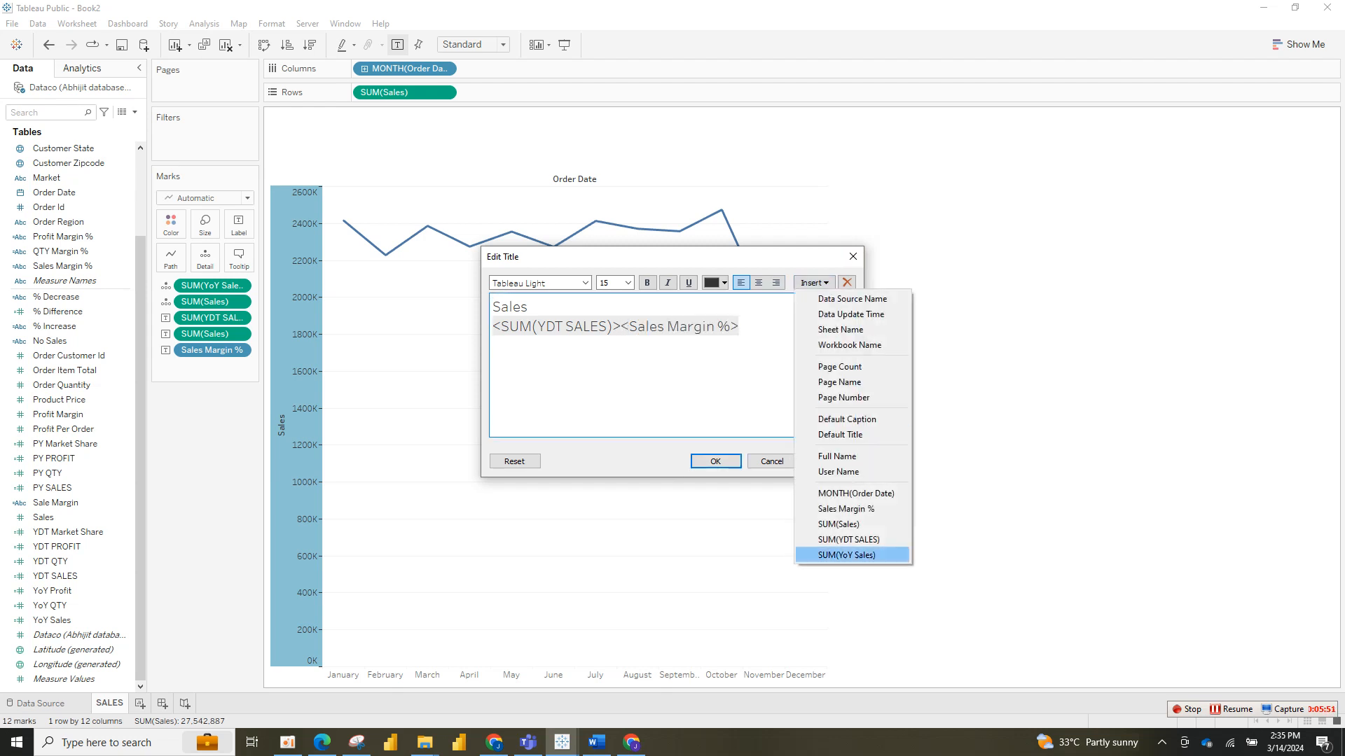
{"action": "left_click", "coordinate": [846, 555]}
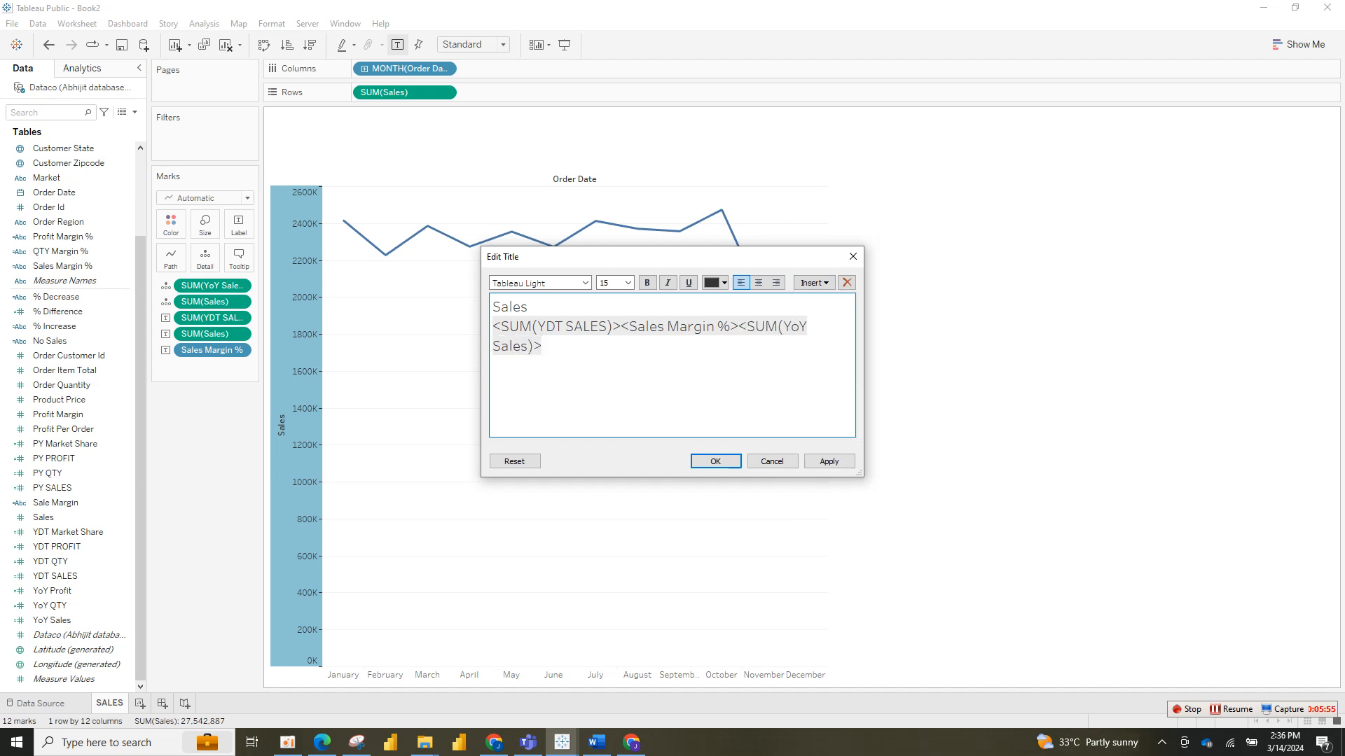
Step: Center-align the entire rebuilt title and apply it to the sheet
{"action": "key", "text": "ctrl+a"}
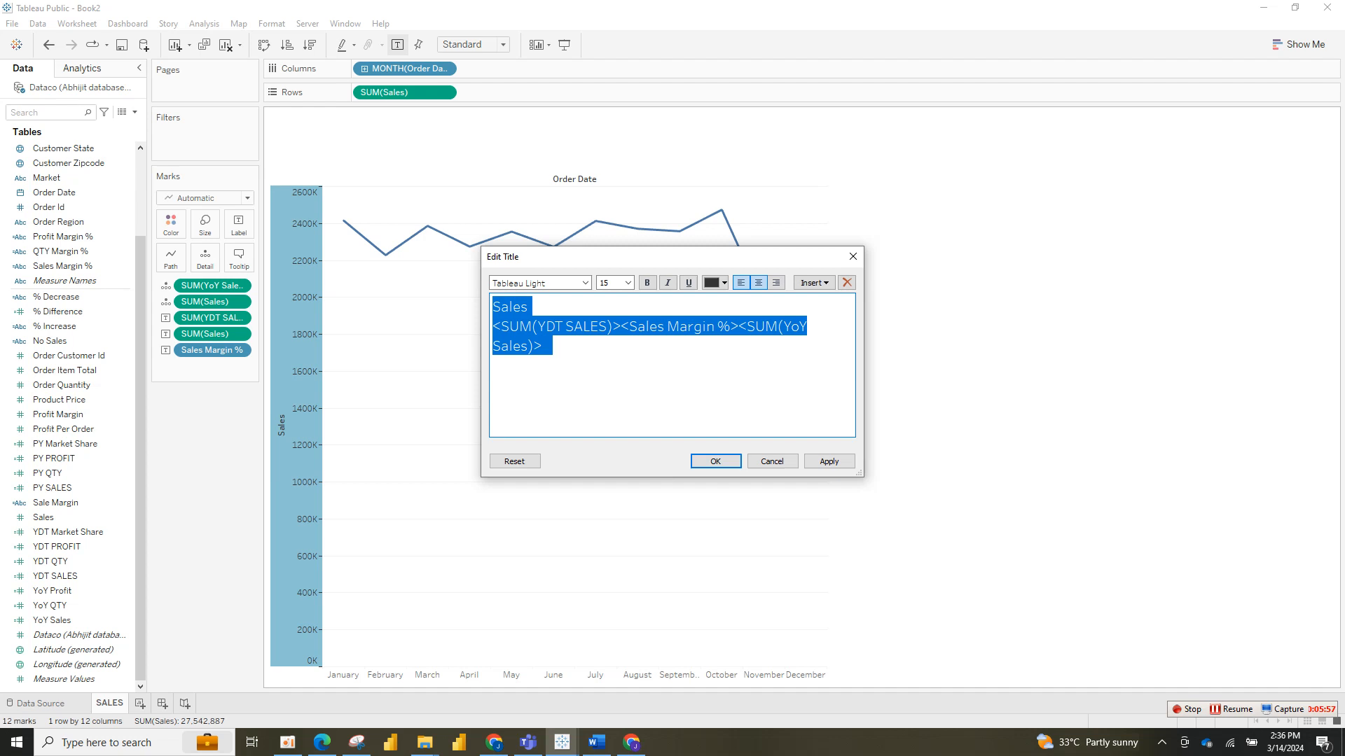
{"action": "left_click", "coordinate": [757, 282]}
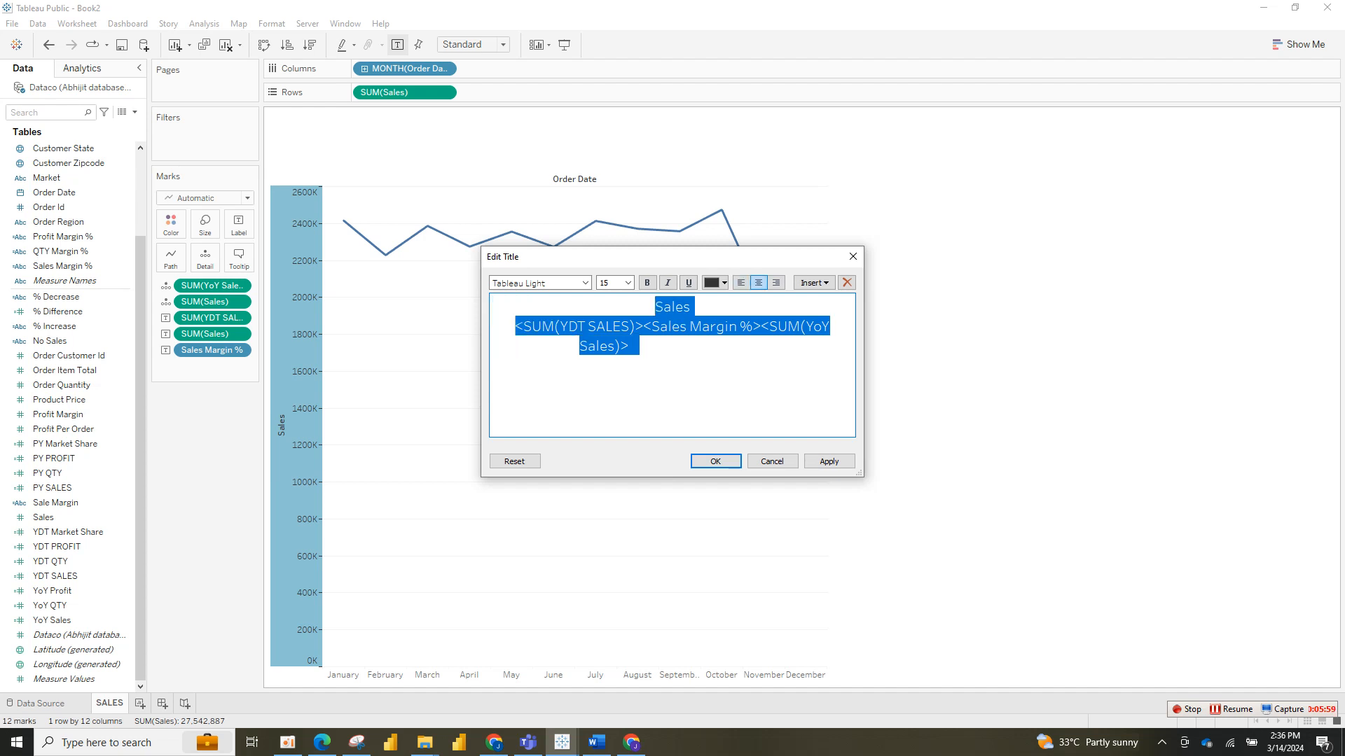
{"action": "left_click", "coordinate": [828, 461]}
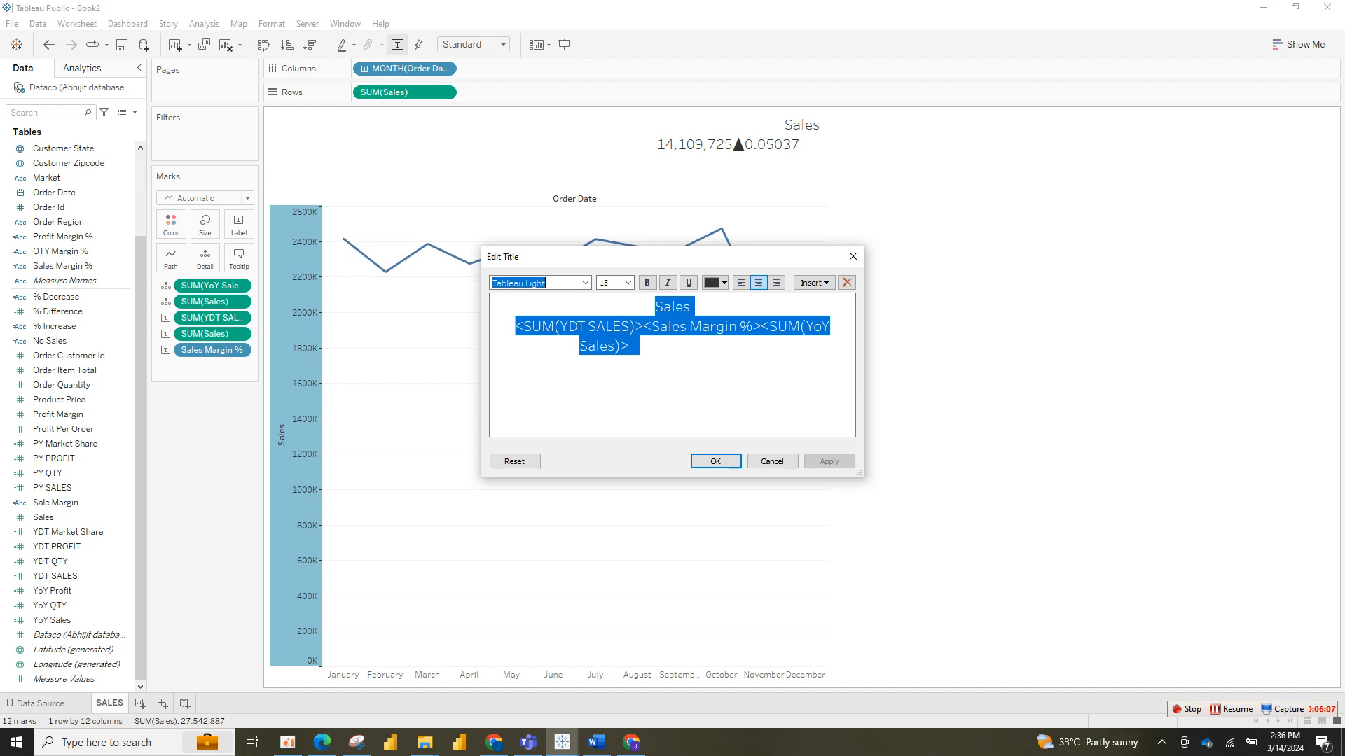
Step: Move the Sales Margin % and SUM(YoY Sales) fields onto their own third title line and apply
{"action": "left_click", "coordinate": [643, 327]}
{"action": "key", "text": "Return"}
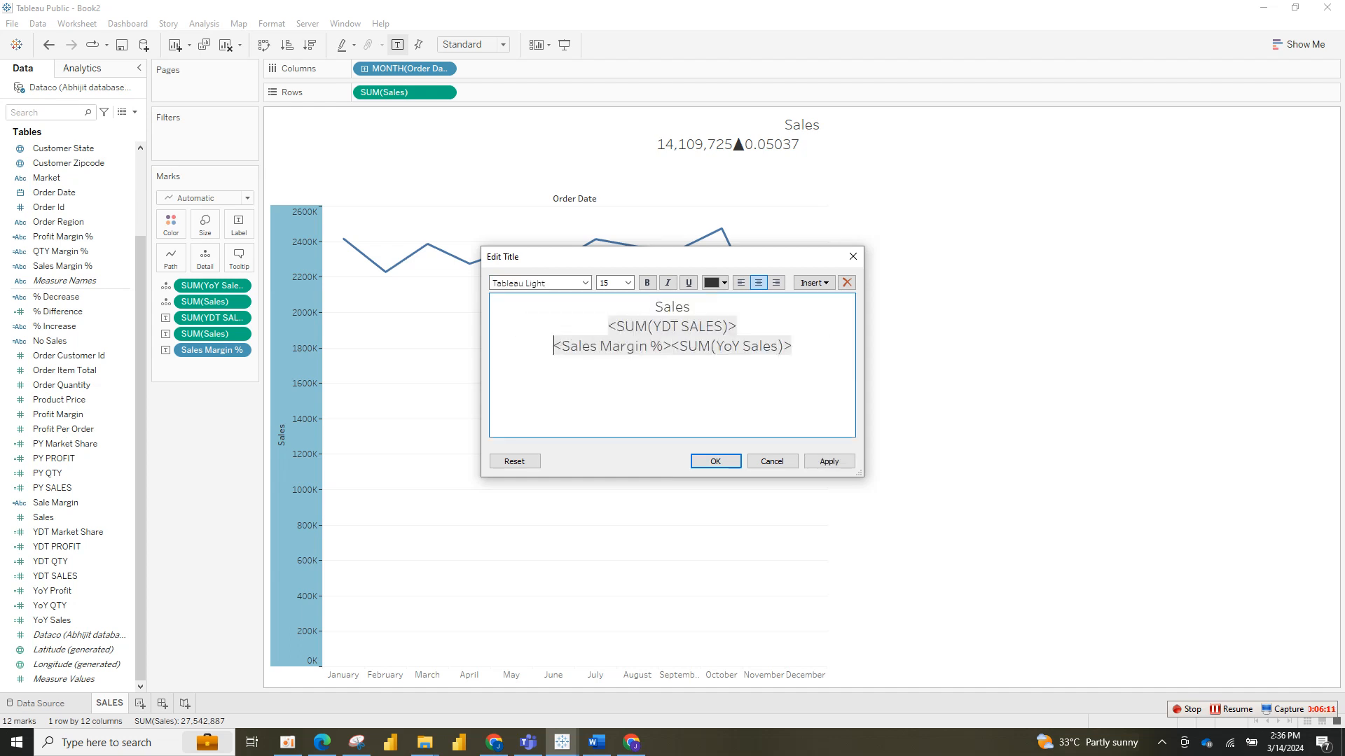
{"action": "left_click", "coordinate": [828, 461]}
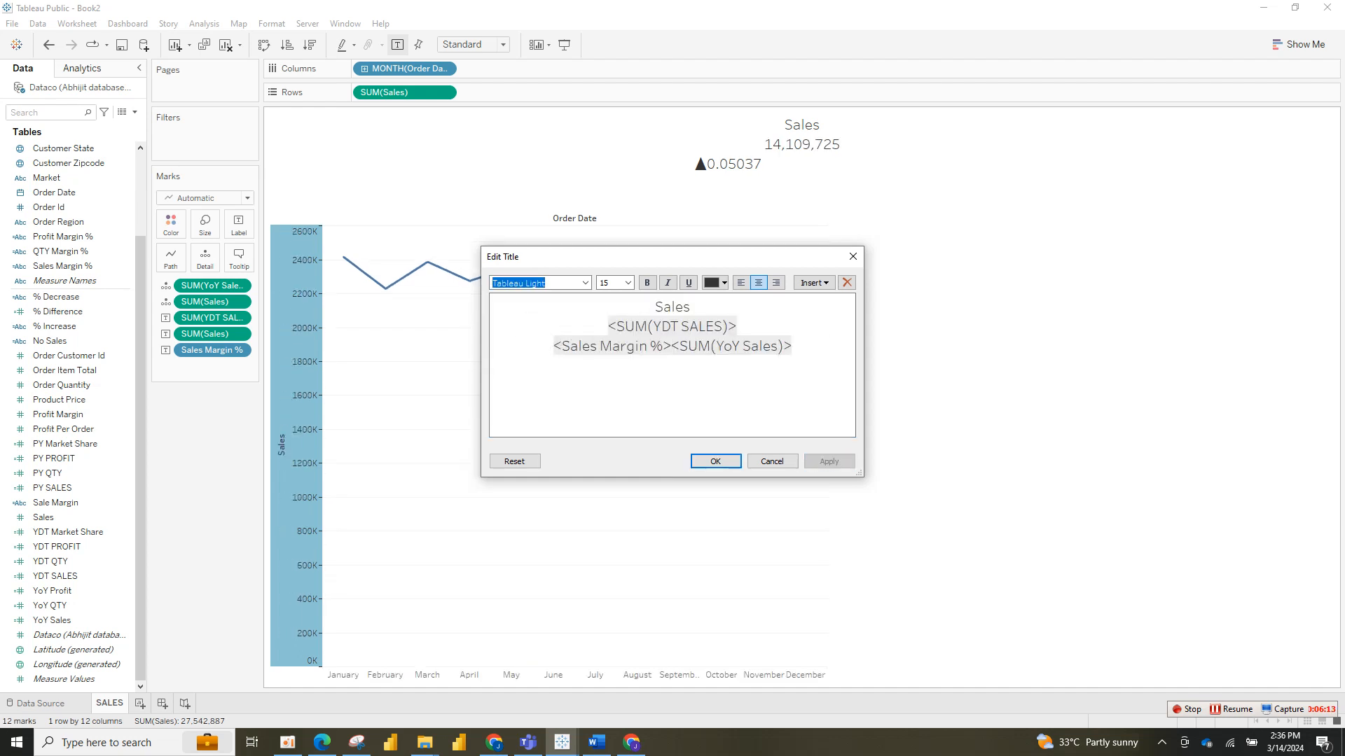
Step: Indent the third title line with leading spaces before Sales Margin % to shift it toward the center, and apply
{"action": "left_click", "coordinate": [495, 365]}
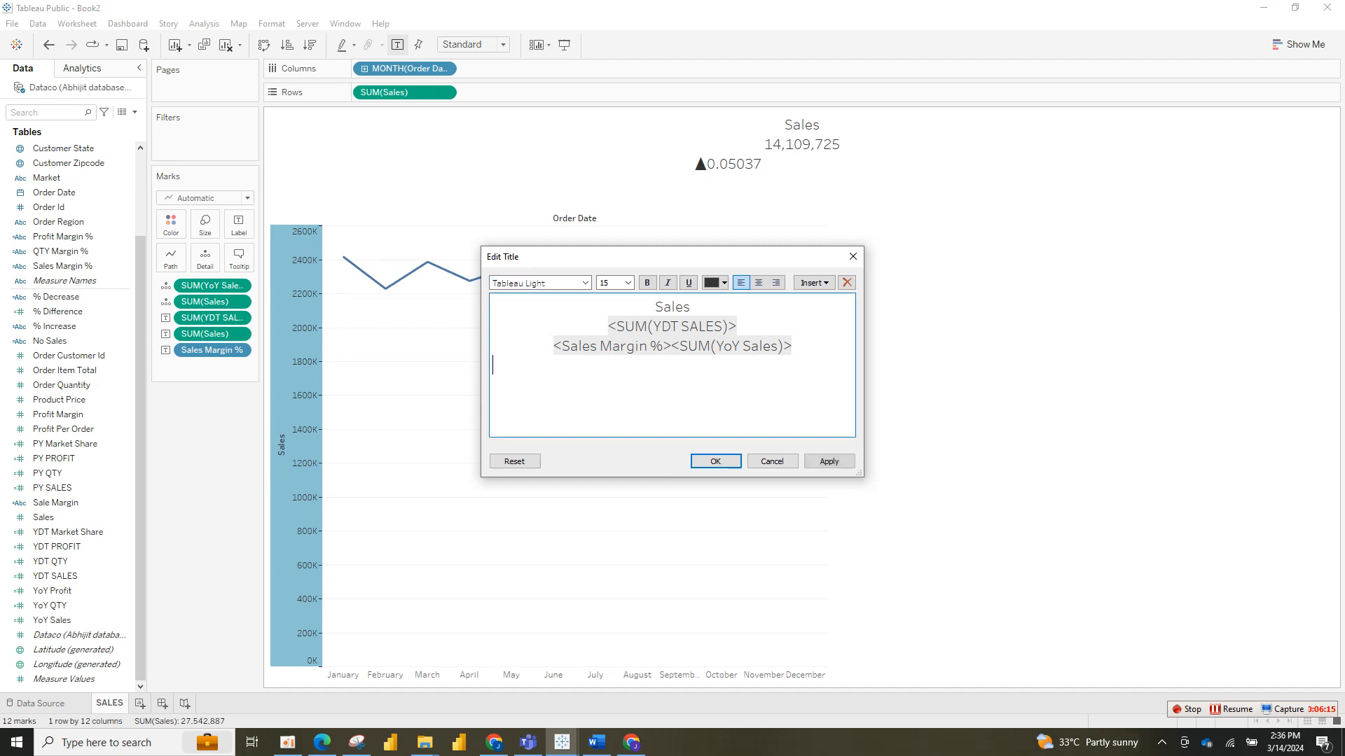
{"action": "left_click", "coordinate": [758, 283]}
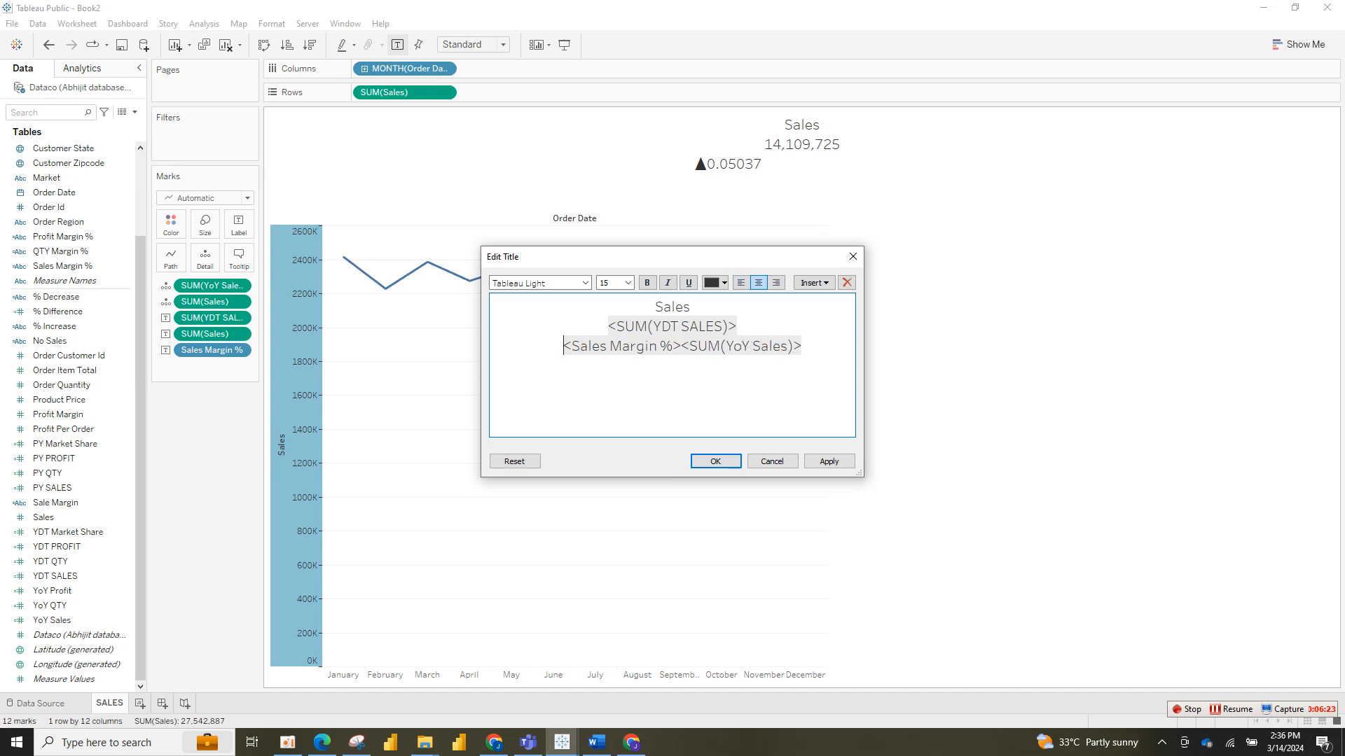
{"action": "left_click", "coordinate": [829, 461]}
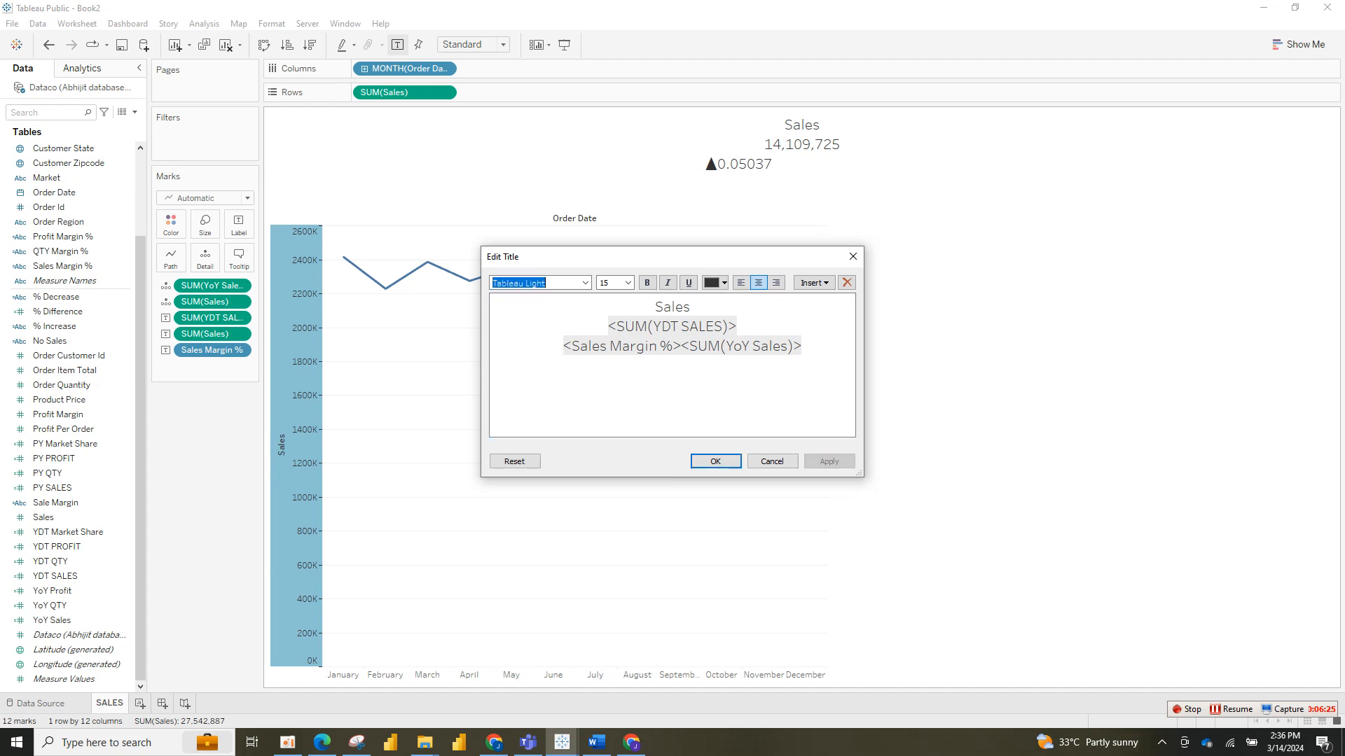
{"action": "left_click", "coordinate": [564, 346]}
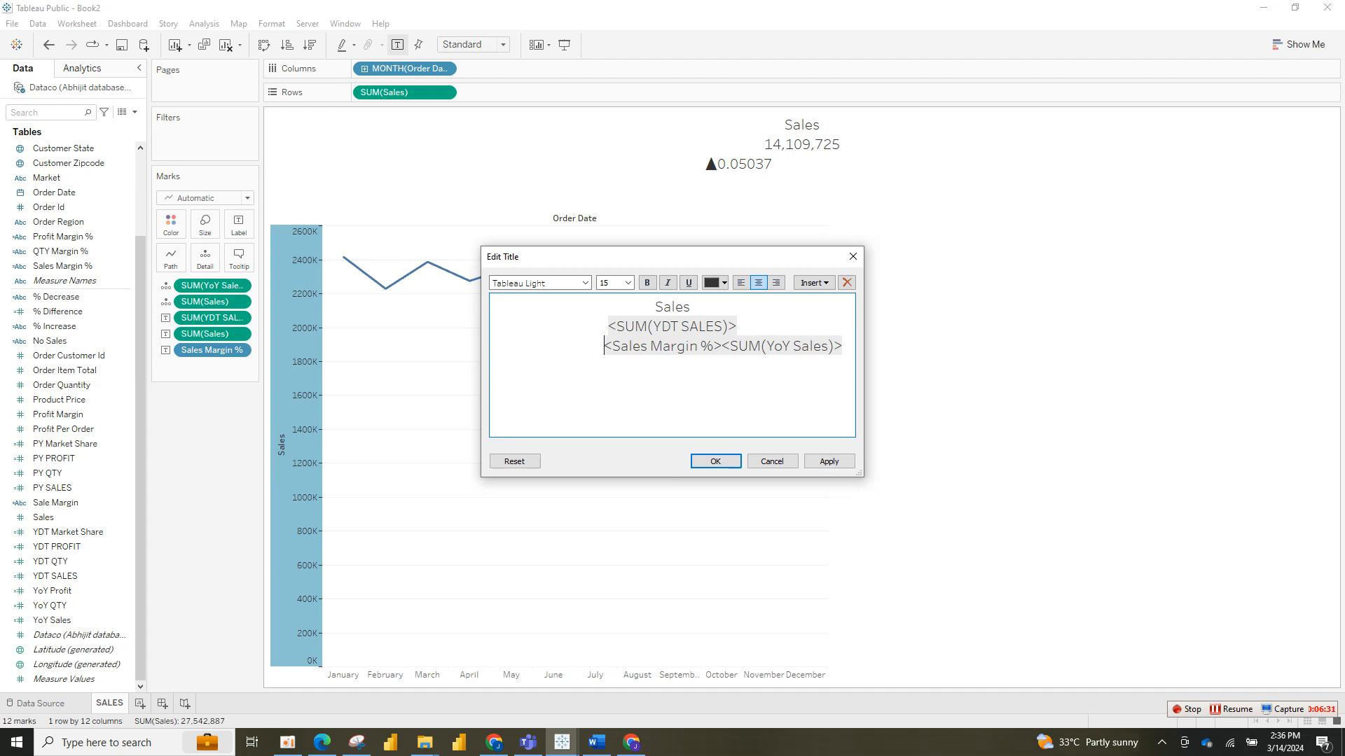
{"action": "left_click", "coordinate": [829, 461]}
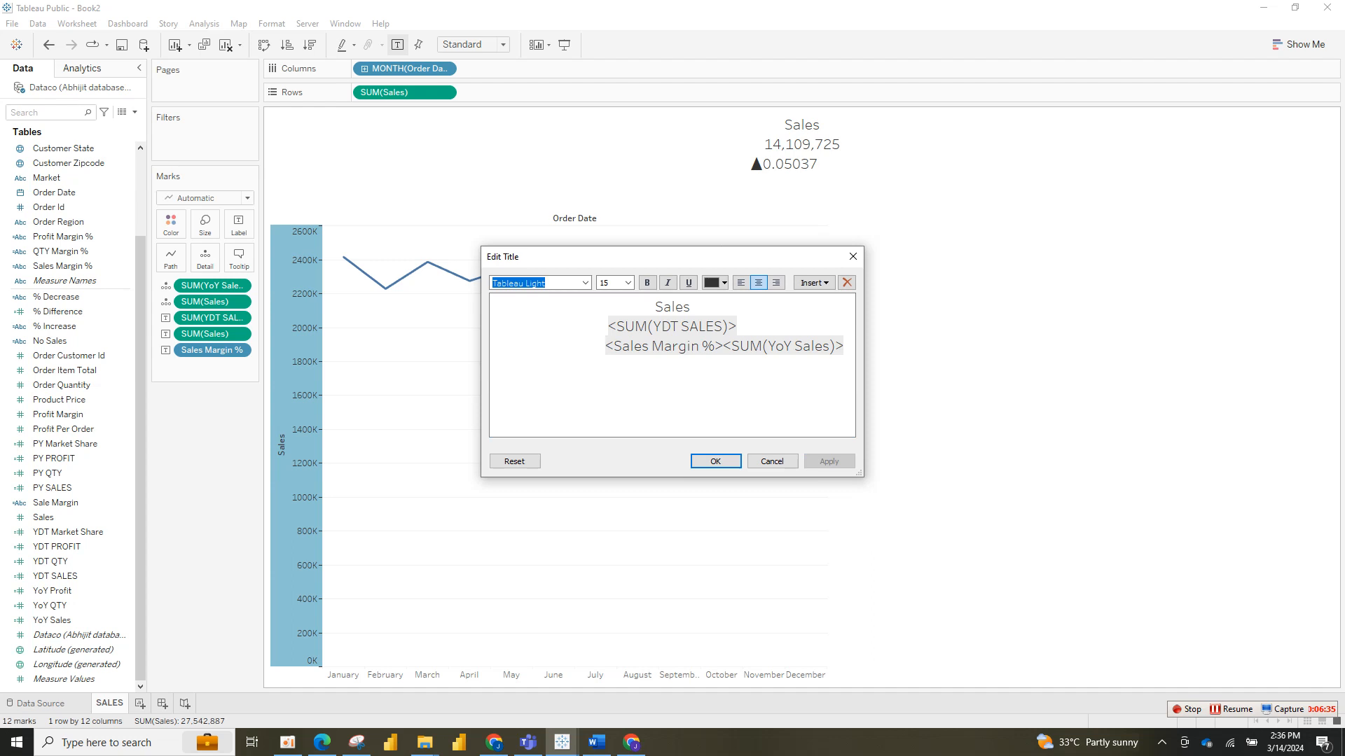
{"action": "left_click", "coordinate": [845, 346]}
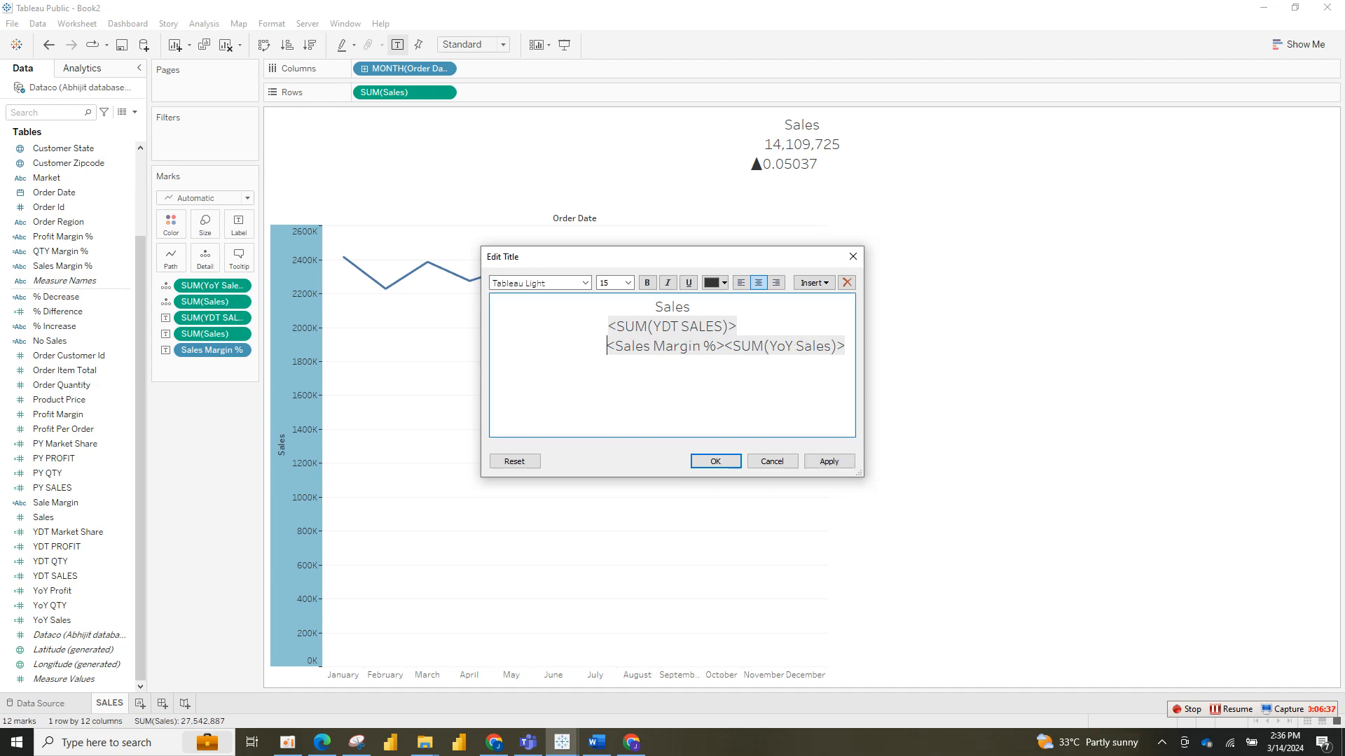
{"action": "left_click", "coordinate": [829, 462]}
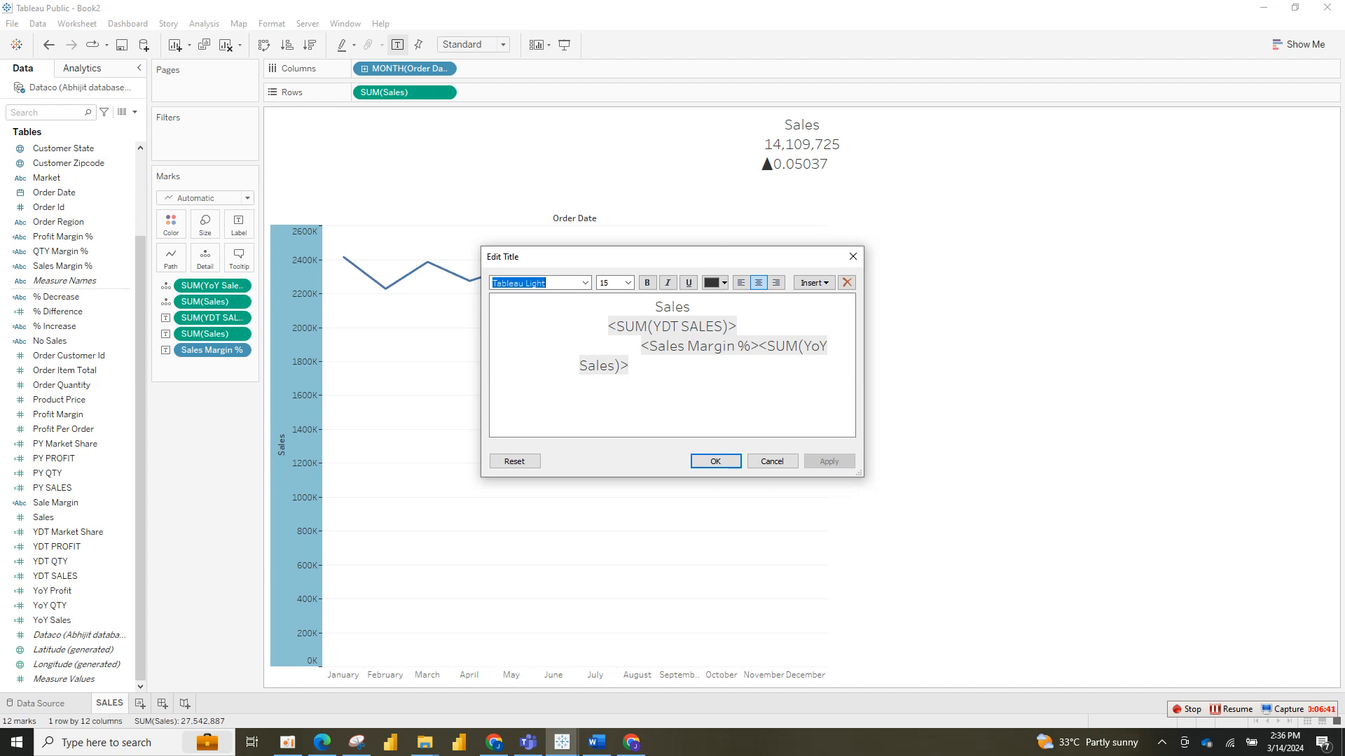
Step: Adjust the leading spaces before SUM(YDT SALES) so its value sits centered under the Sales heading, and apply the title
{"action": "left_click", "coordinate": [608, 327]}
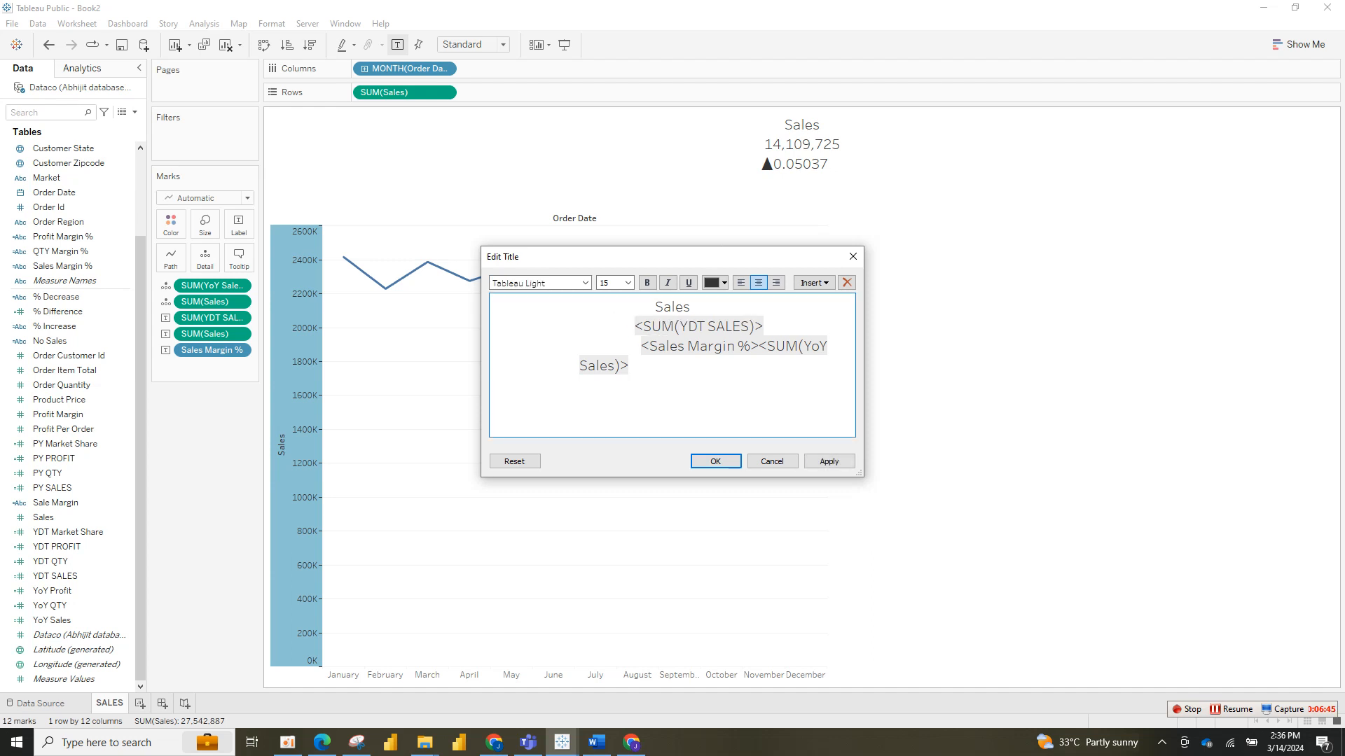
{"action": "left_click", "coordinate": [830, 461]}
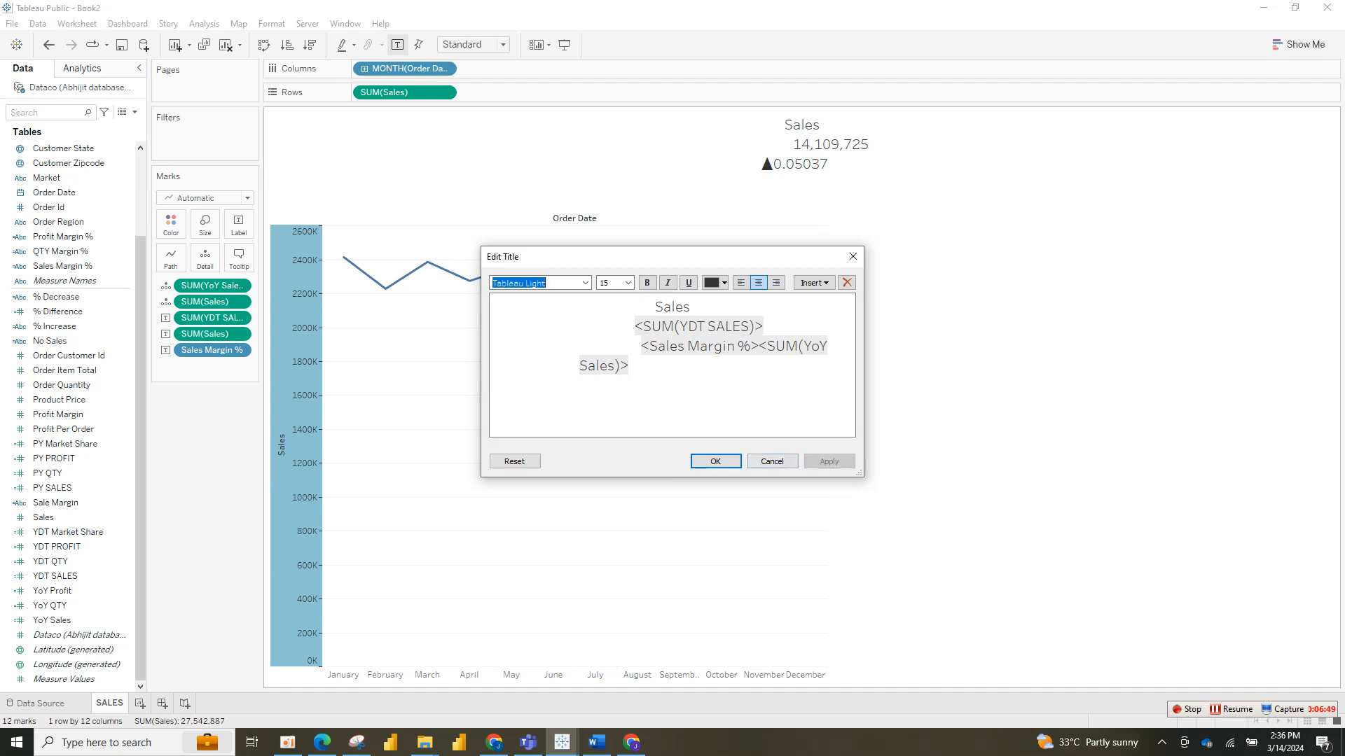
{"action": "key", "text": "BackSpace"}
{"action": "key", "text": "BackSpace"}
{"action": "key", "text": "BackSpace"}
{"action": "key", "text": "BackSpace"}
{"action": "key", "text": "BackSpace"}
{"action": "key", "text": "BackSpace"}
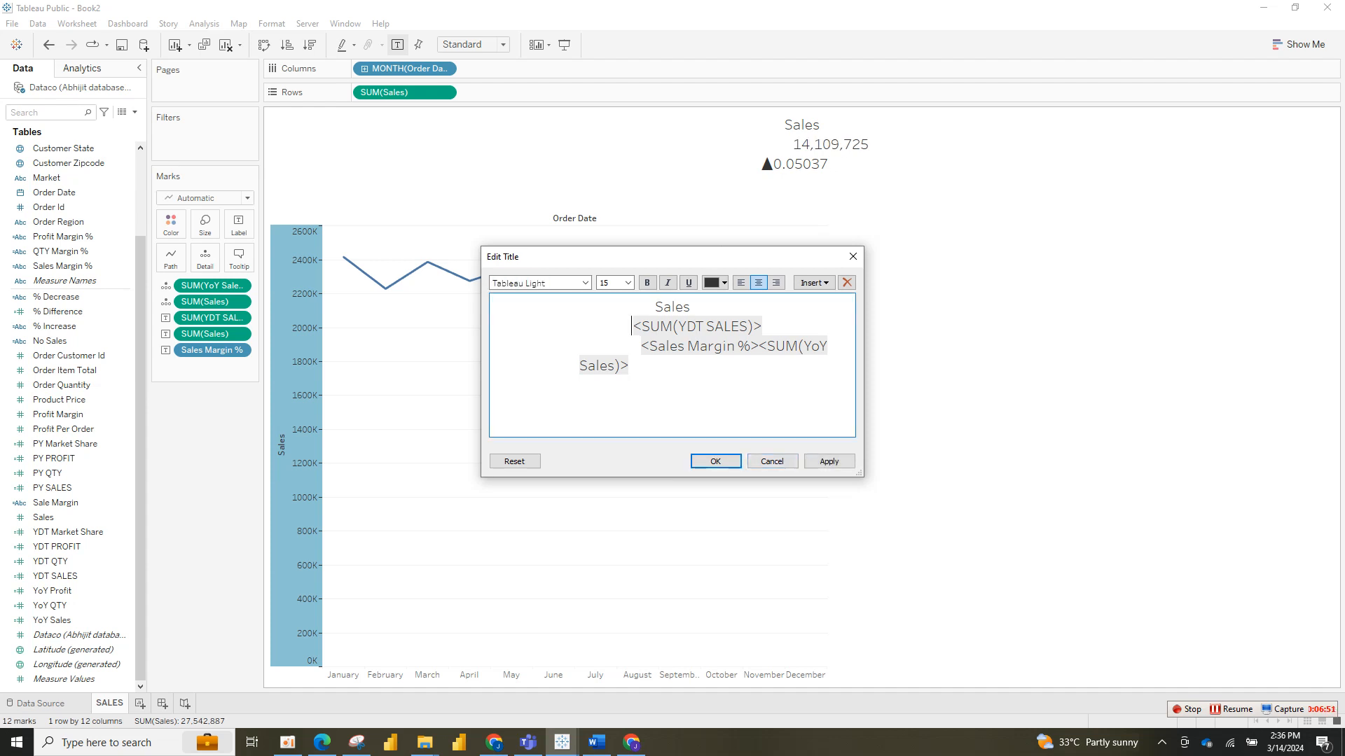
{"action": "key", "text": "BackSpace"}
{"action": "key", "text": "BackSpace"}
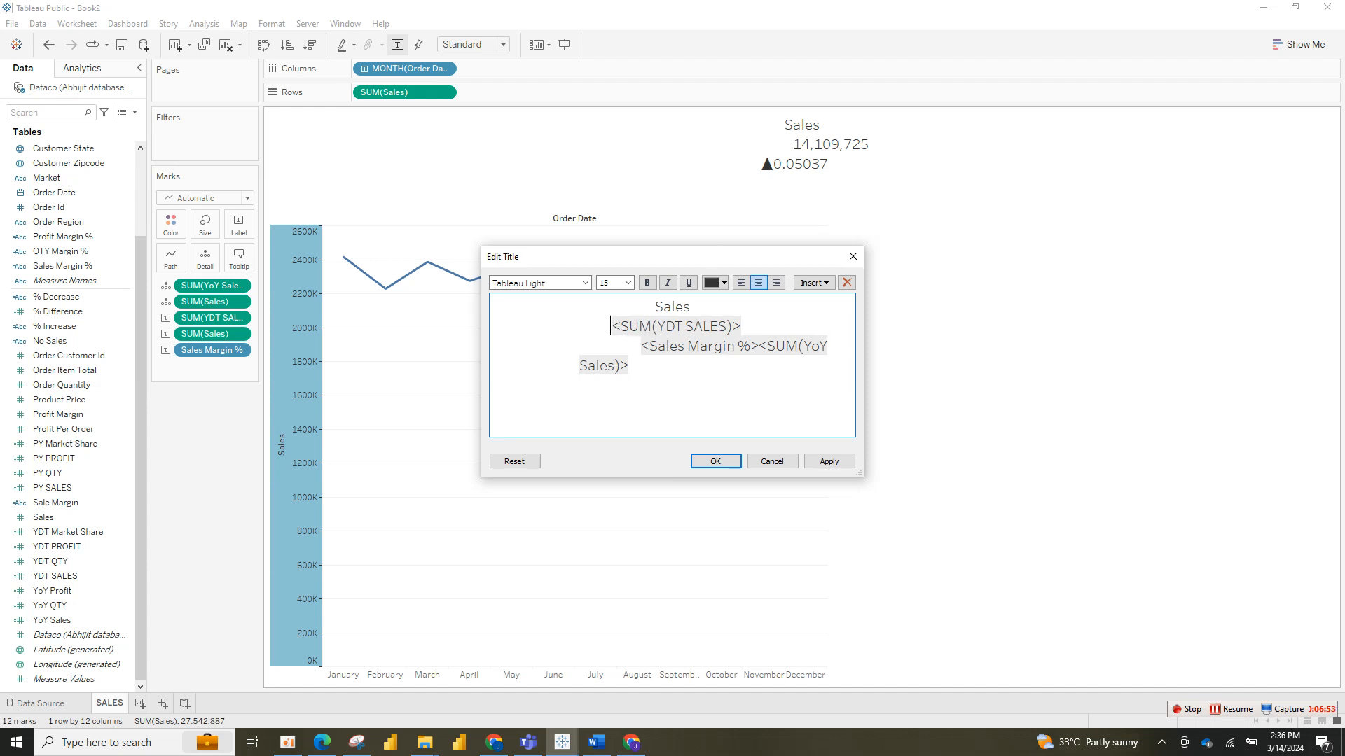
{"action": "key", "text": "Return"}
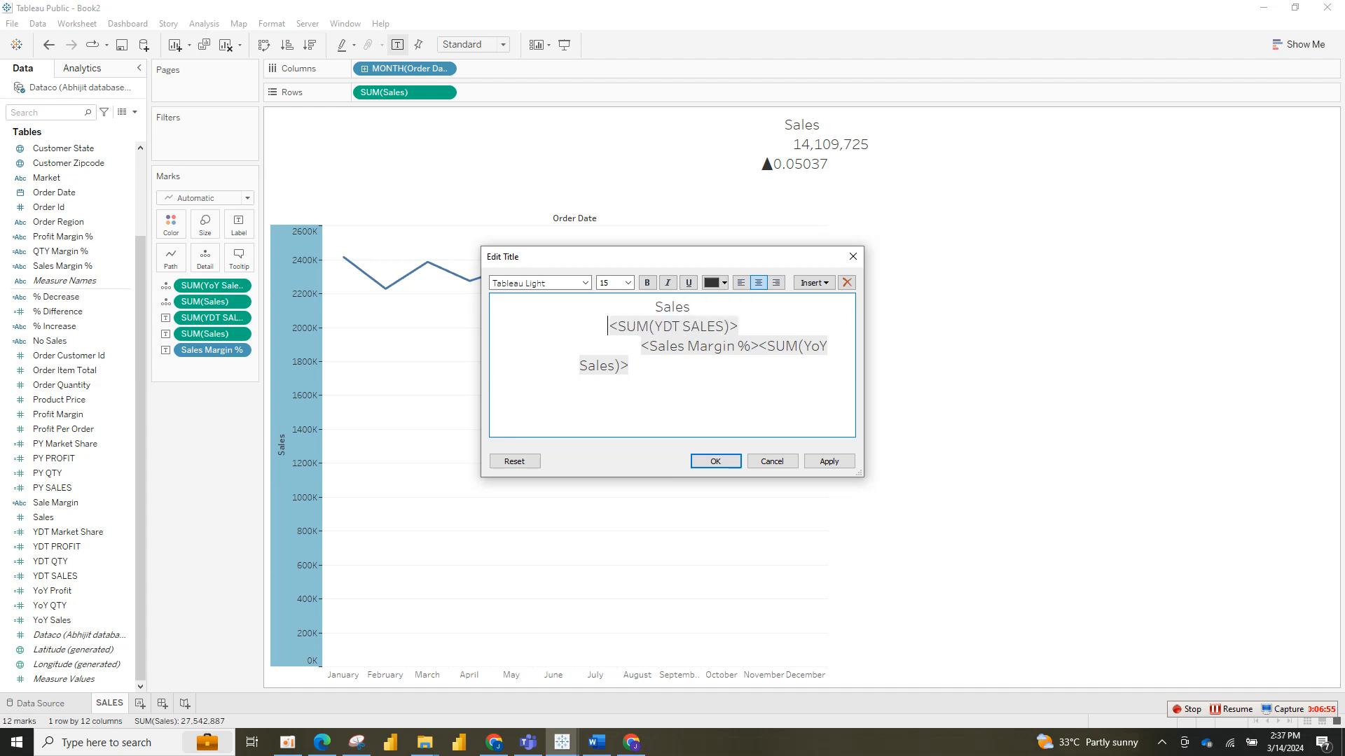
{"action": "left_click", "coordinate": [830, 461]}
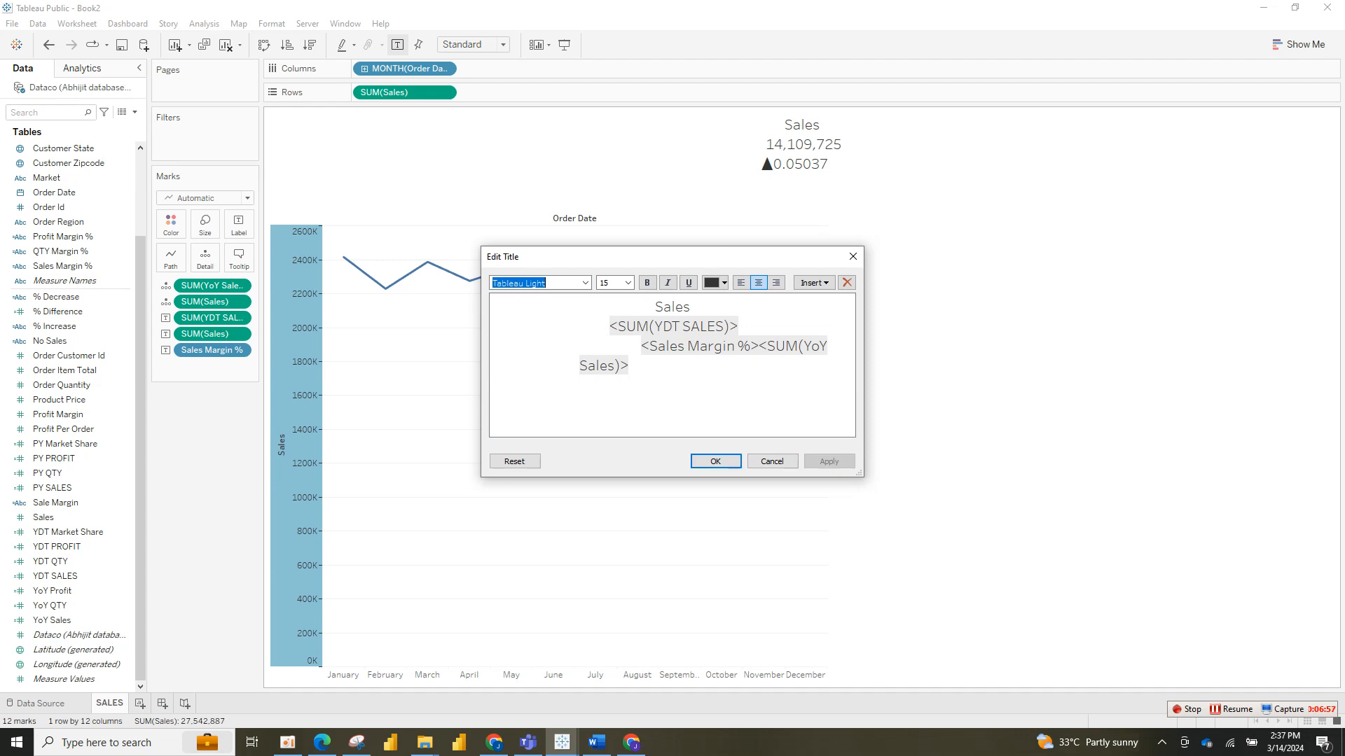
Step: Reduce the leading spaces before Sales Margin % so both fields fit on one title line, and apply
{"action": "left_click", "coordinate": [640, 347]}
{"action": "key", "text": "BackSpace"}
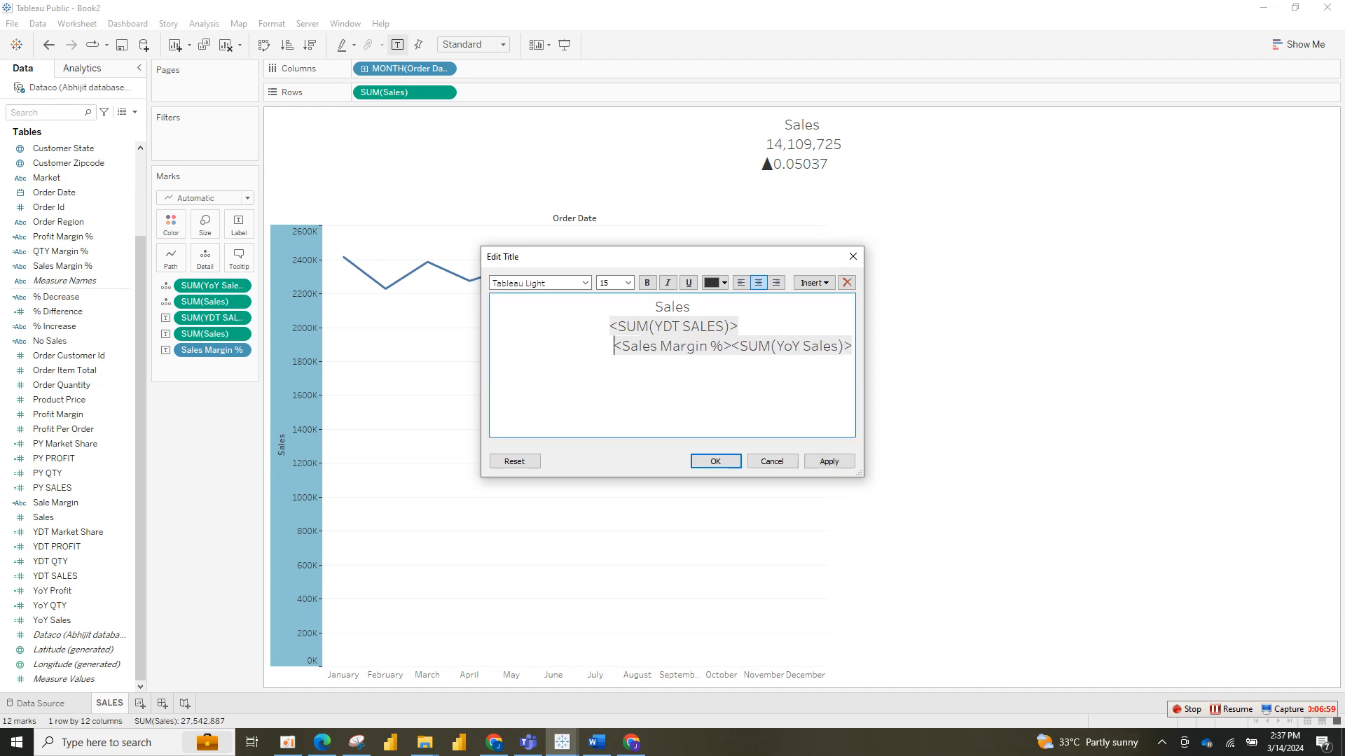
{"action": "left_click", "coordinate": [829, 462]}
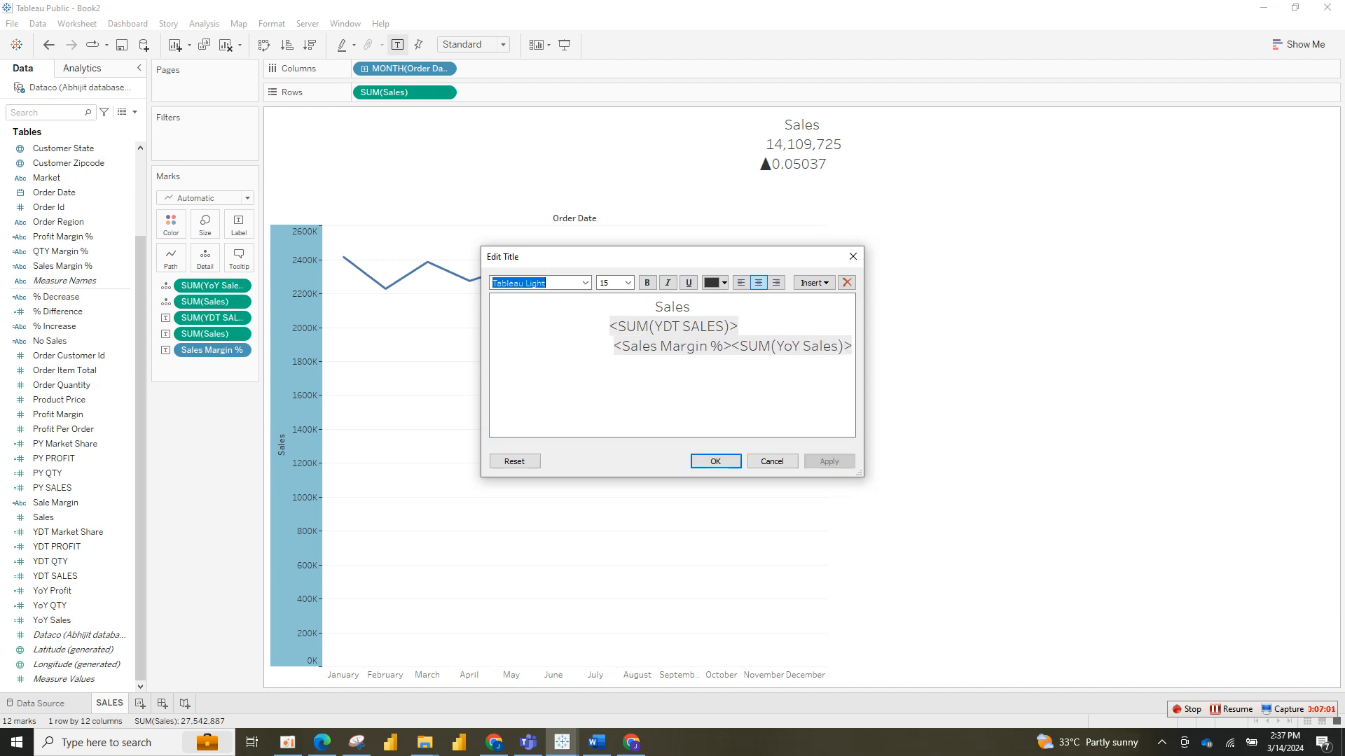
Step: Insert two blank lines between SUM(YDT SALES) and the Sales Margin % line, and apply the title
{"action": "left_click", "coordinate": [614, 346]}
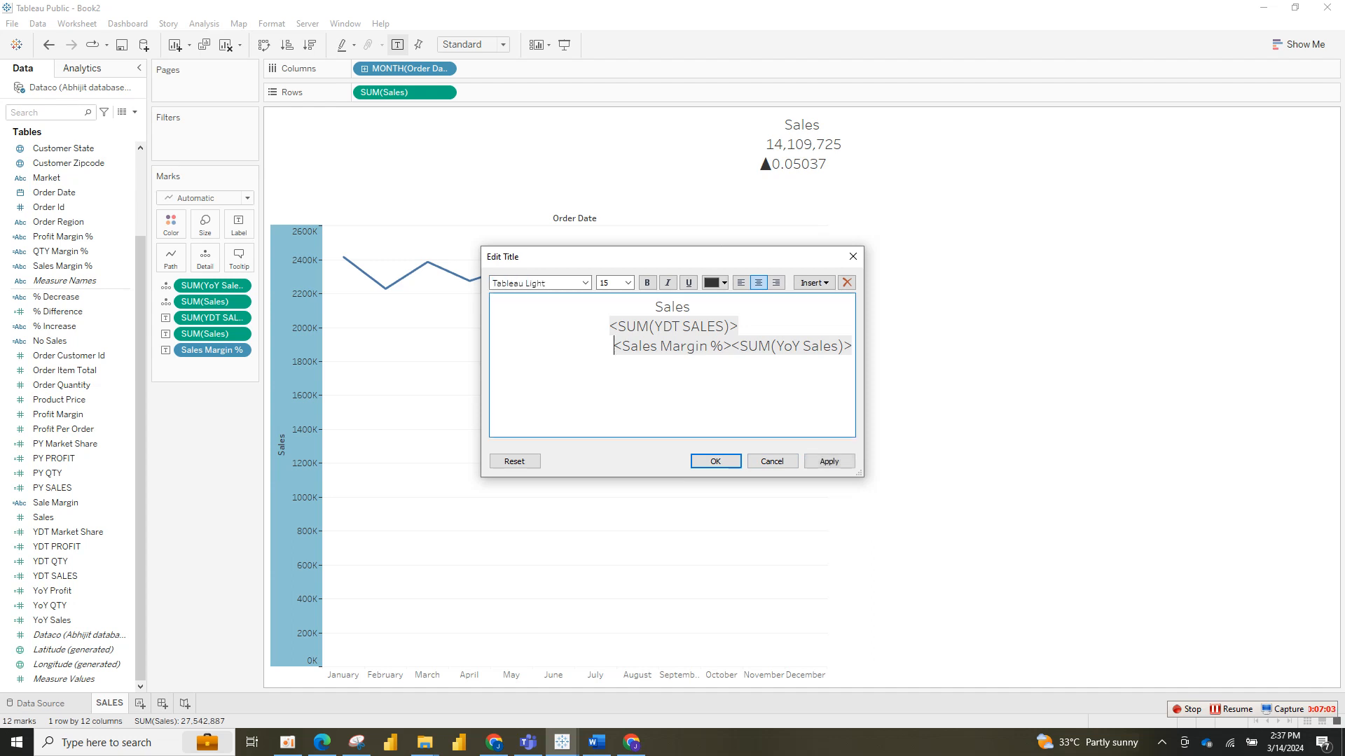
{"action": "key", "text": "Return"}
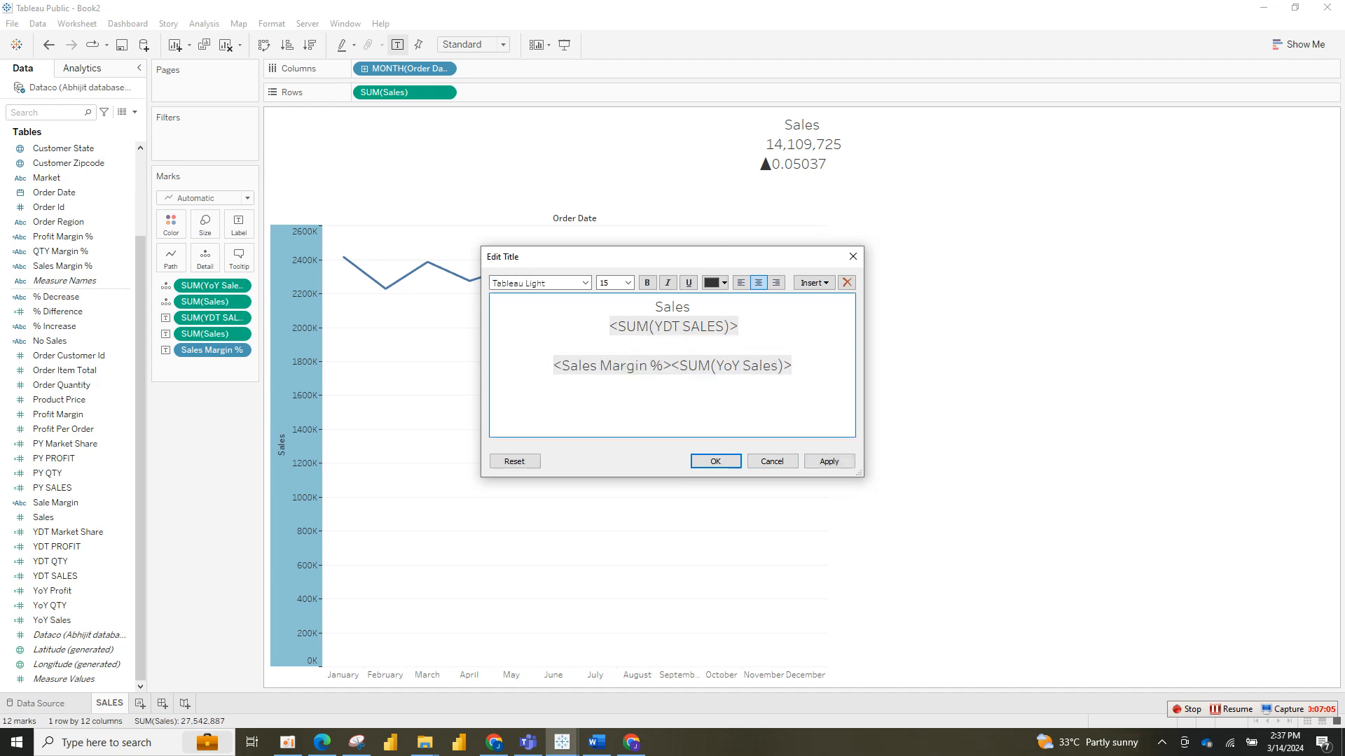
{"action": "left_click", "coordinate": [829, 462]}
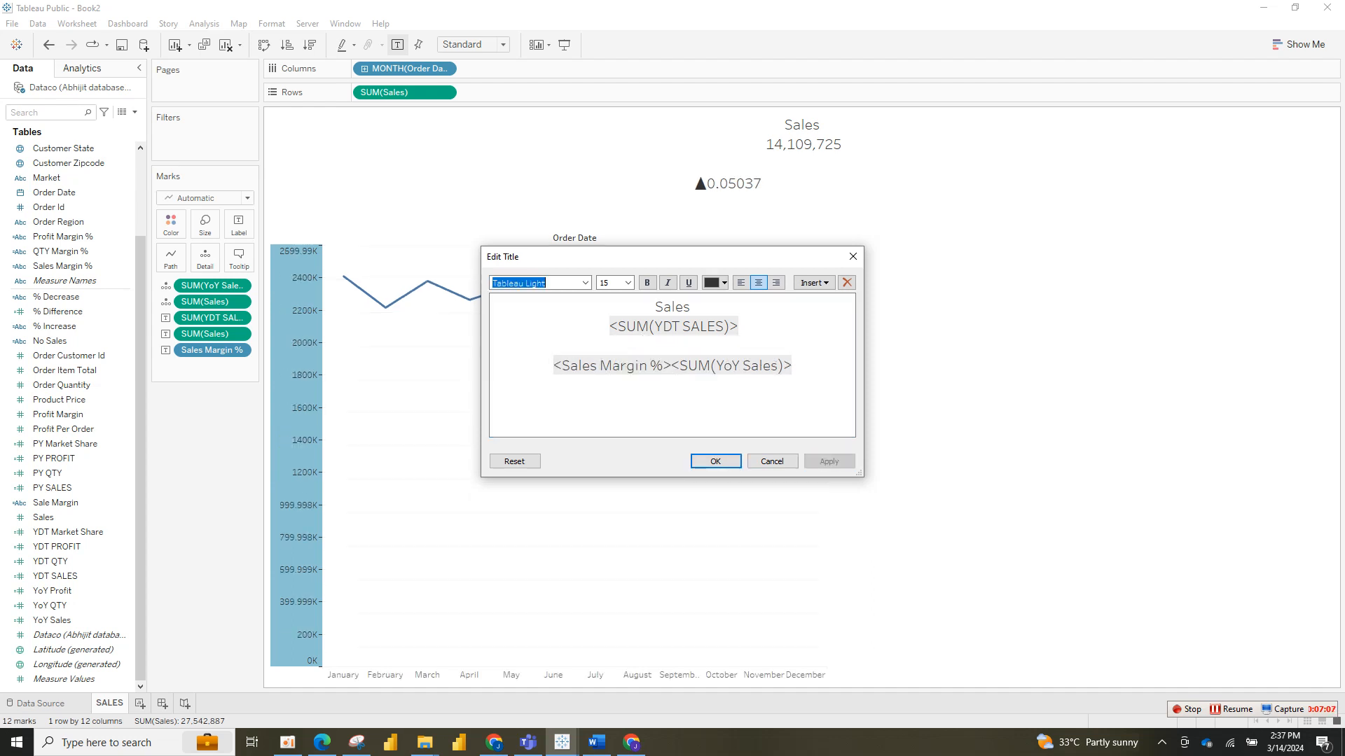
{"action": "left_click", "coordinate": [553, 366]}
{"action": "key", "text": "Return"}
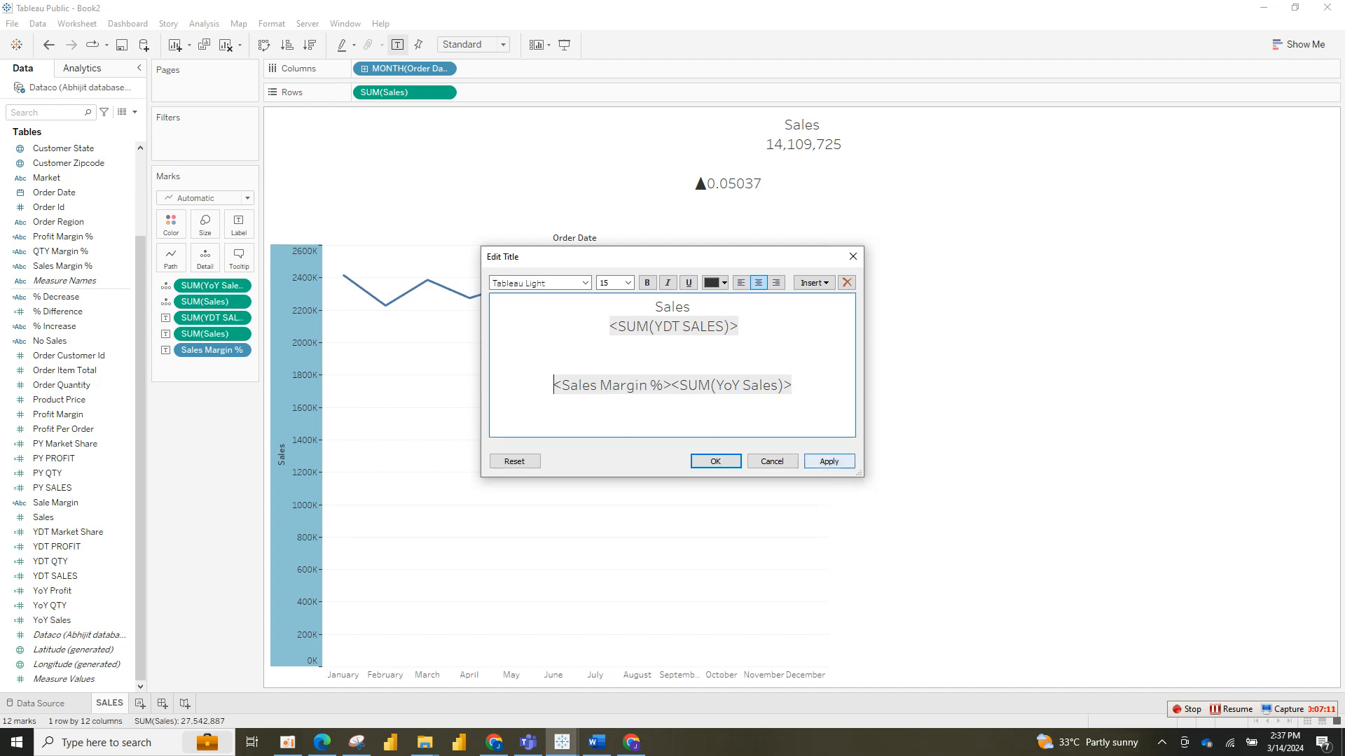
{"action": "left_click", "coordinate": [829, 461]}
Step: Indent the Sales Margin % line, add blank lines above and below the Sales heading, and apply the title
{"action": "left_click", "coordinate": [554, 385]}
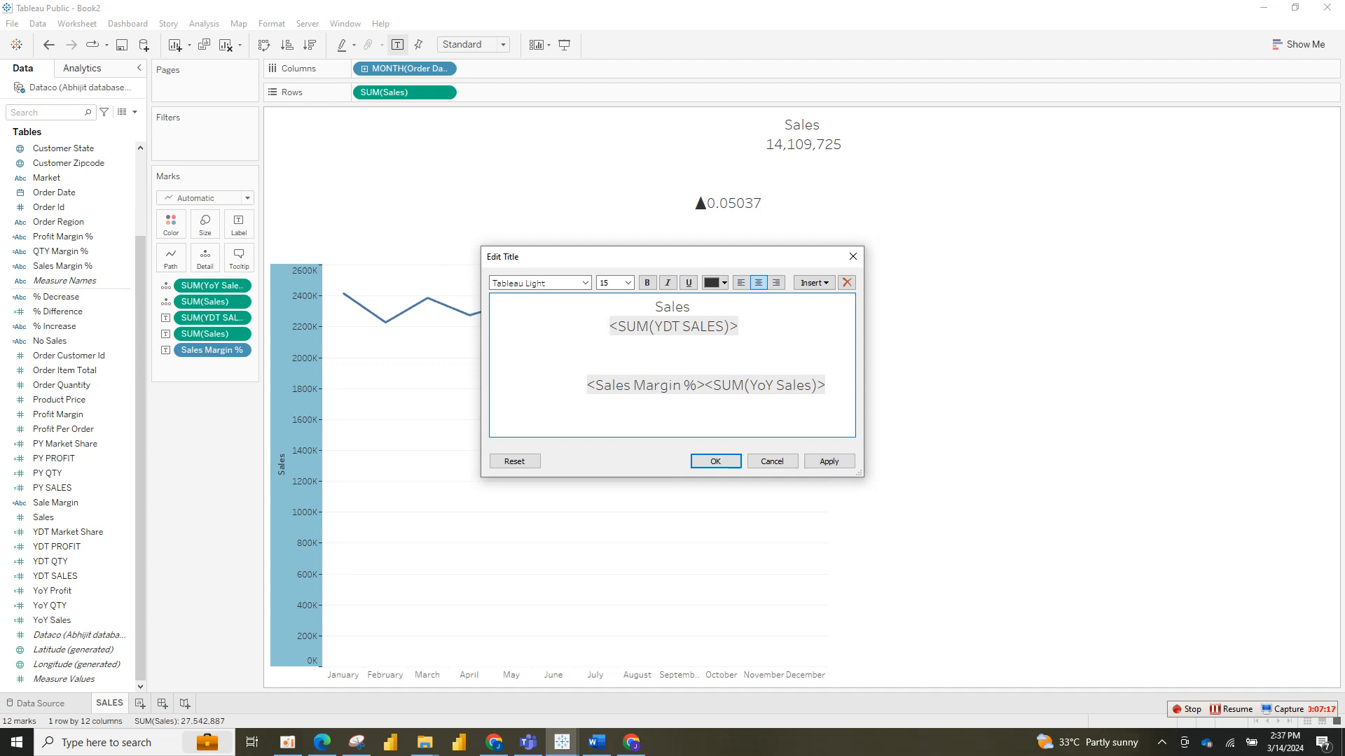
{"action": "key", "text": "Return"}
{"action": "key", "text": "Return"}
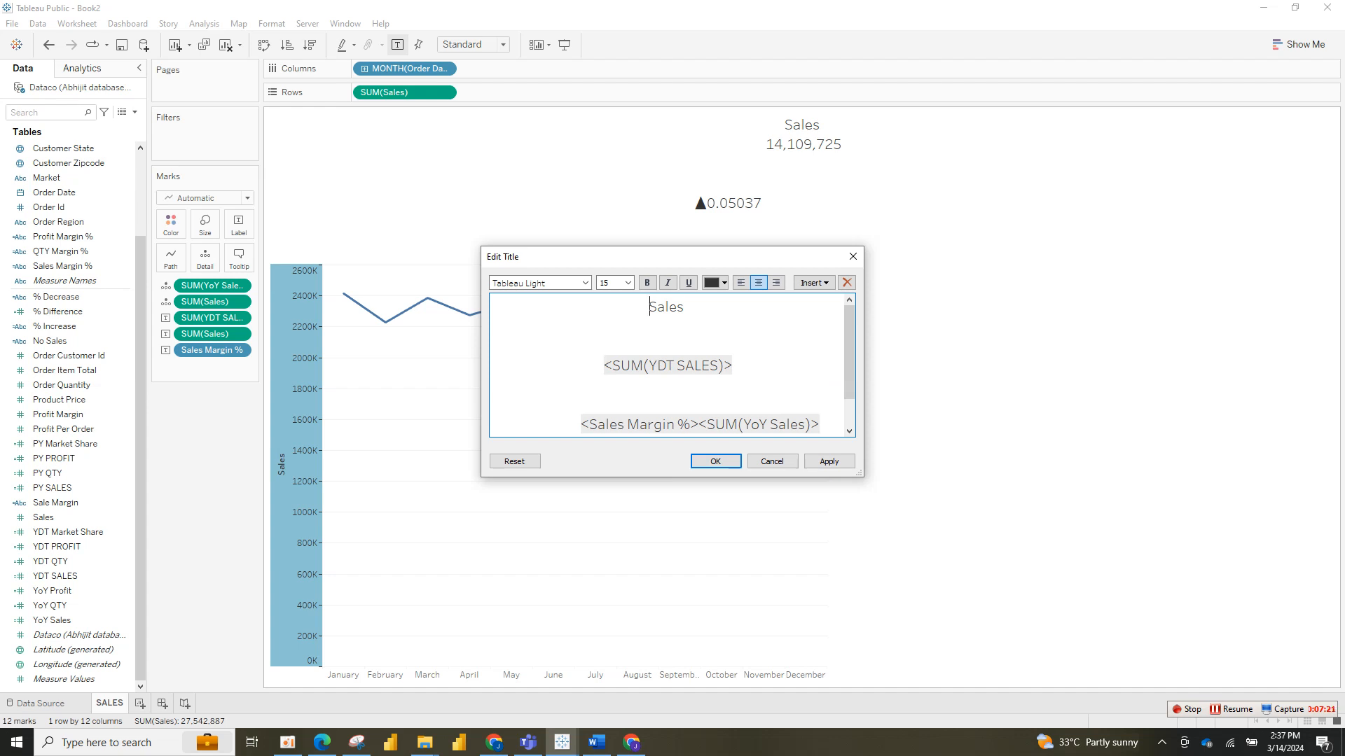
{"action": "key", "text": "Return"}
{"action": "mouse_move", "coordinate": [849, 350]}
{"action": "left_mouse_down"}
{"action": "mouse_move", "coordinate": [848, 385]}
{"action": "mouse_move", "coordinate": [849, 363]}
{"action": "left_mouse_up"}
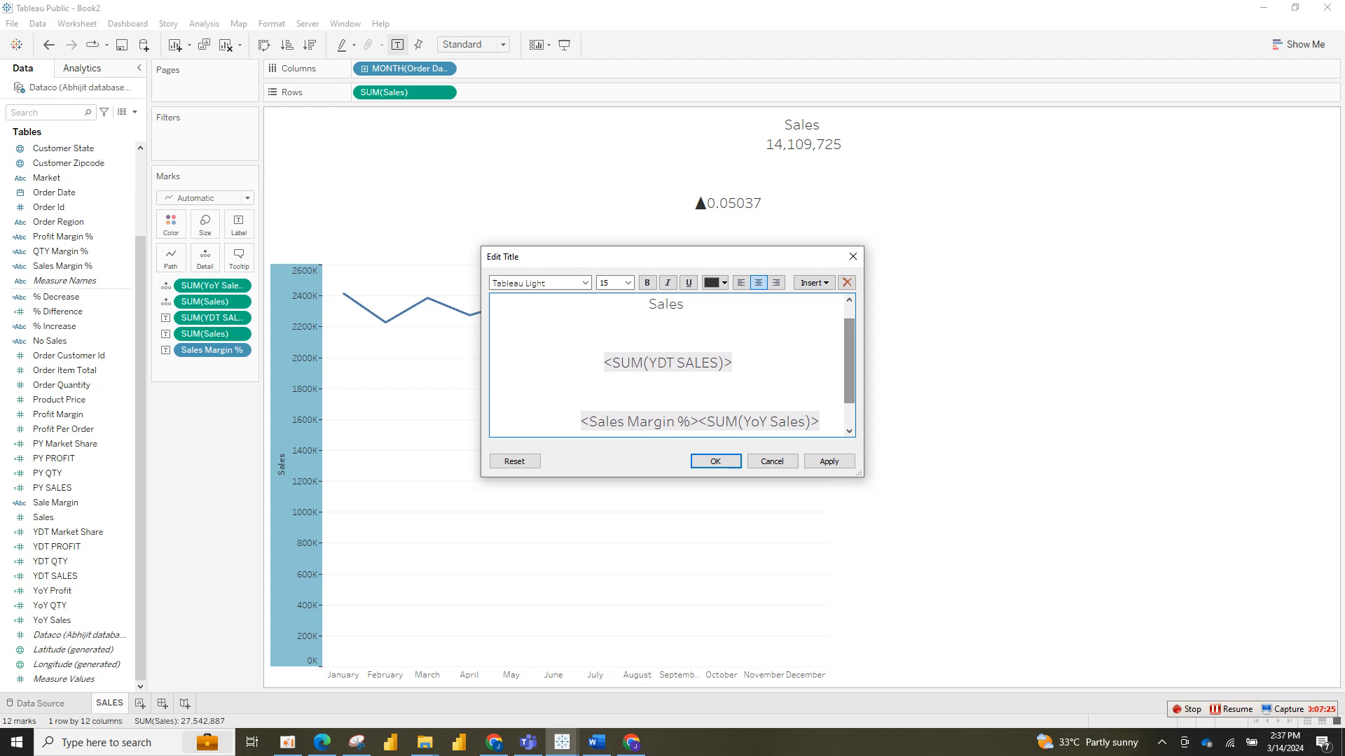
{"action": "left_click", "coordinate": [829, 461]}
Step: Move the title editor clear of the sheet title, indent the Sales Margin % line further, and apply
{"action": "left_click_drag", "start_coordinate": [673, 257], "coordinate": [732, 354]}
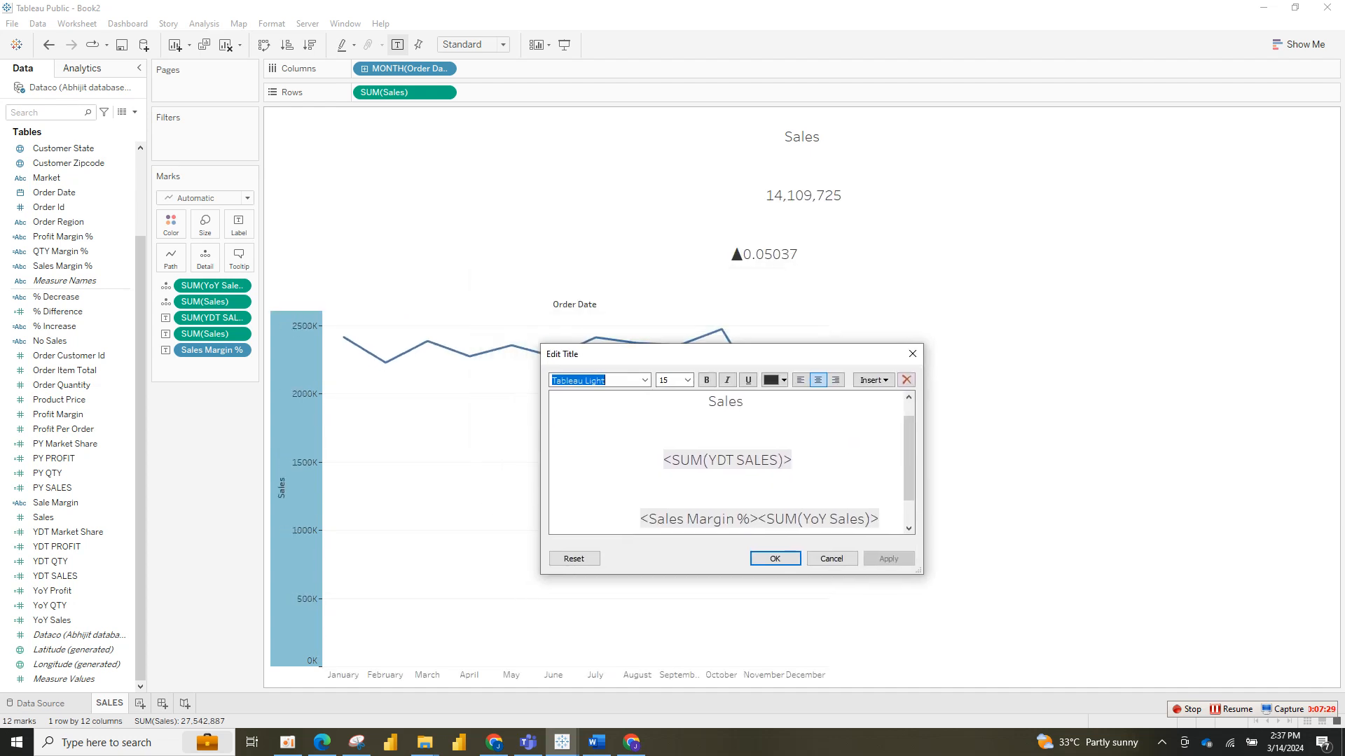
{"action": "left_click", "coordinate": [640, 519]}
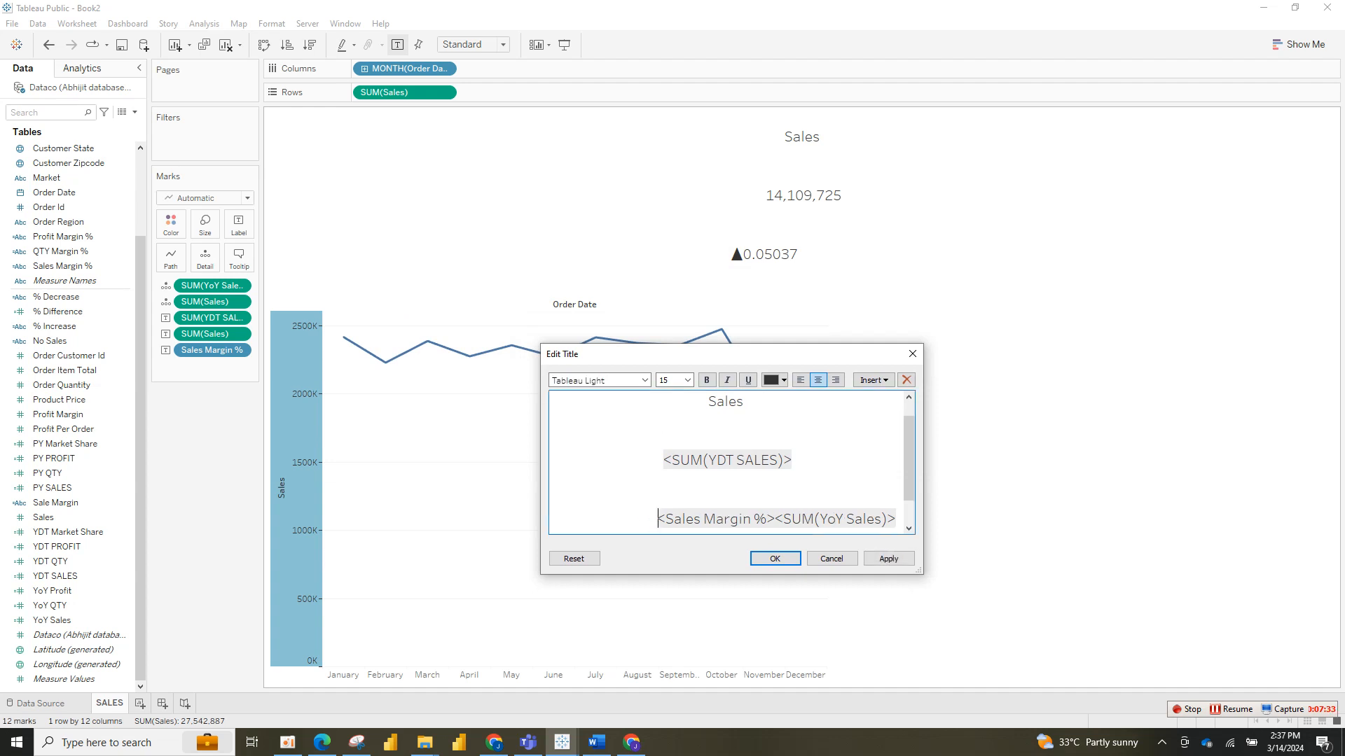
{"action": "left_click", "coordinate": [888, 558]}
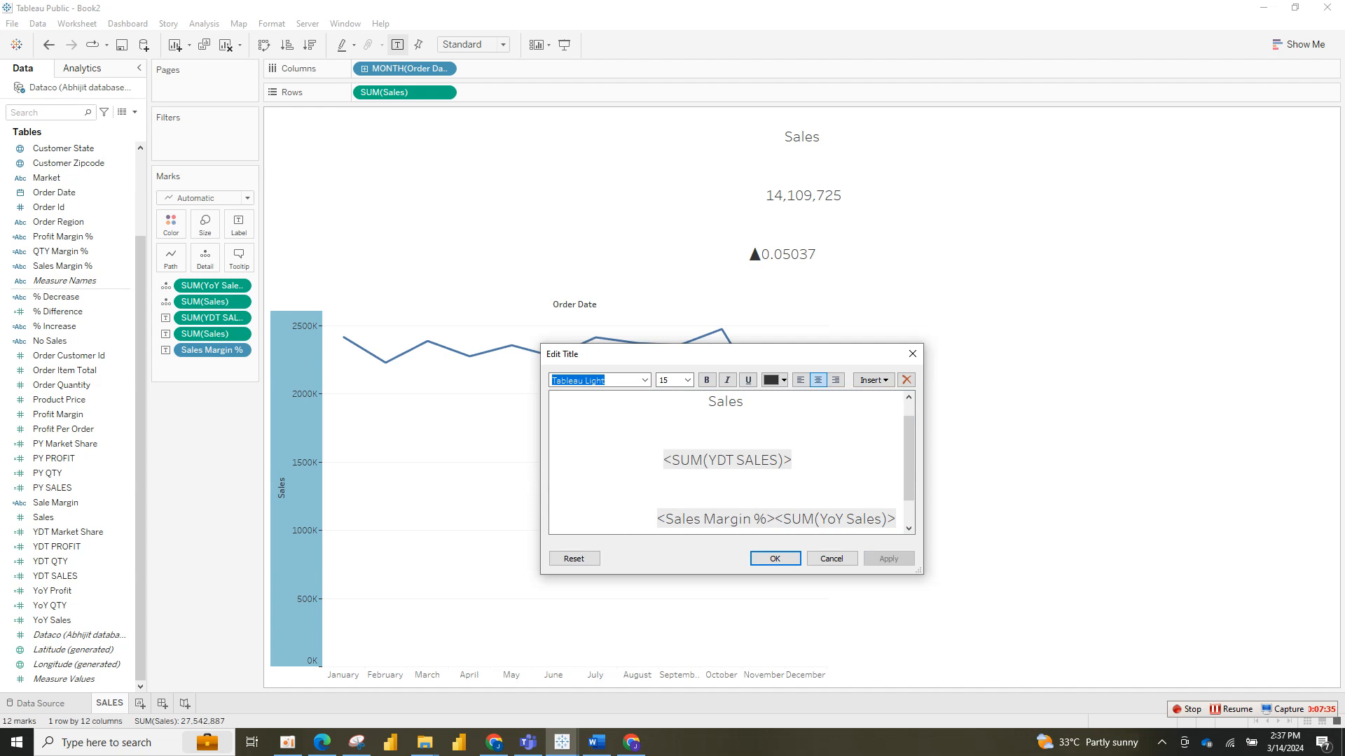
Step: Remove the blank lines between Sales and SUM(YDT SALES), indent the Sales Margin % line further, and apply the title
{"action": "left_click", "coordinate": [777, 460]}
{"action": "key", "text": "Left"}
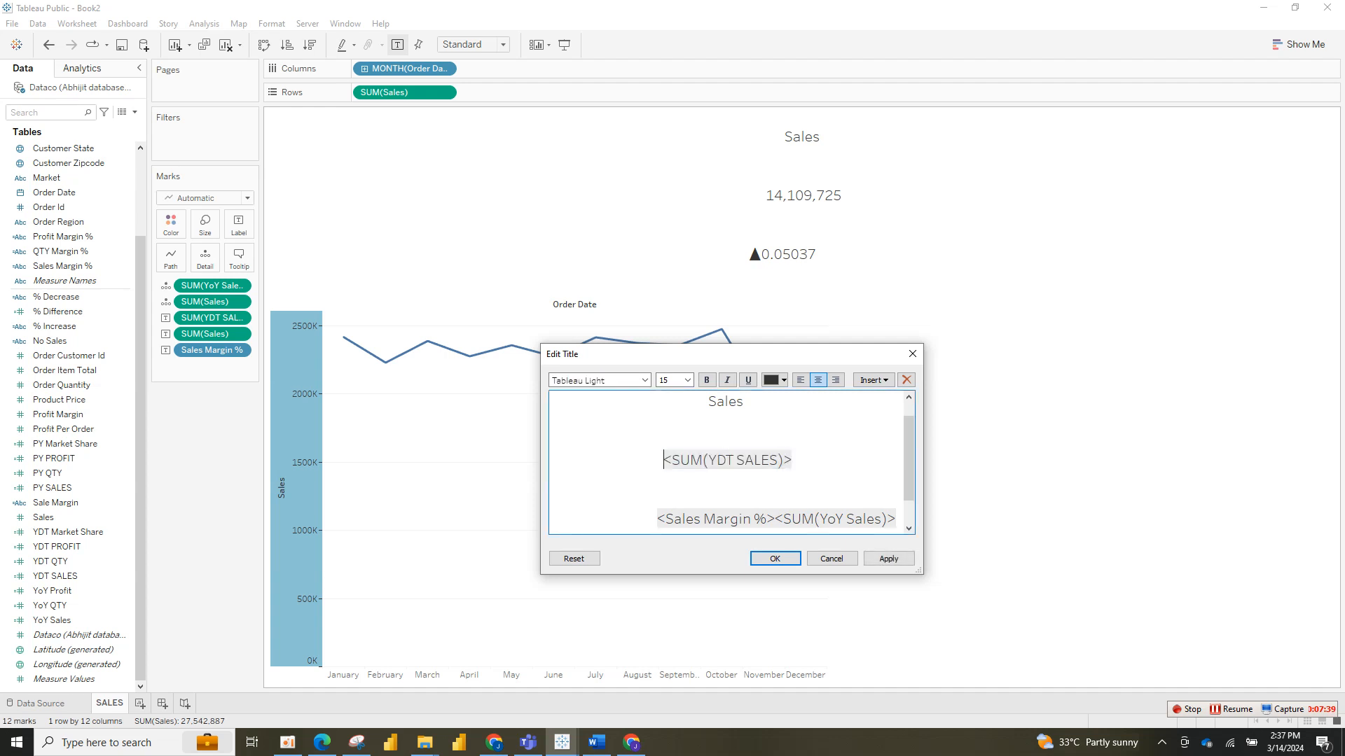
{"action": "key", "text": "Return"}
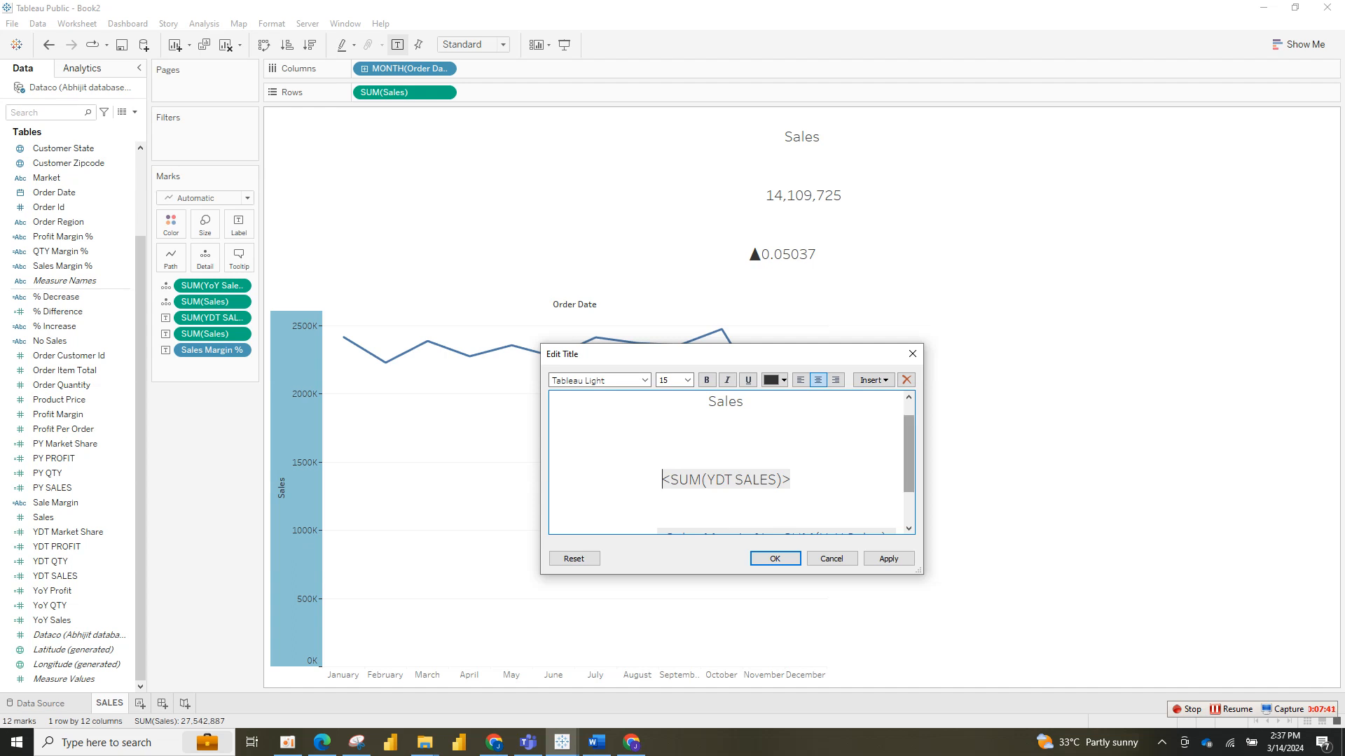
{"action": "scroll", "coordinate": [728, 462], "scroll_direction": "down", "scroll_amount": 1}
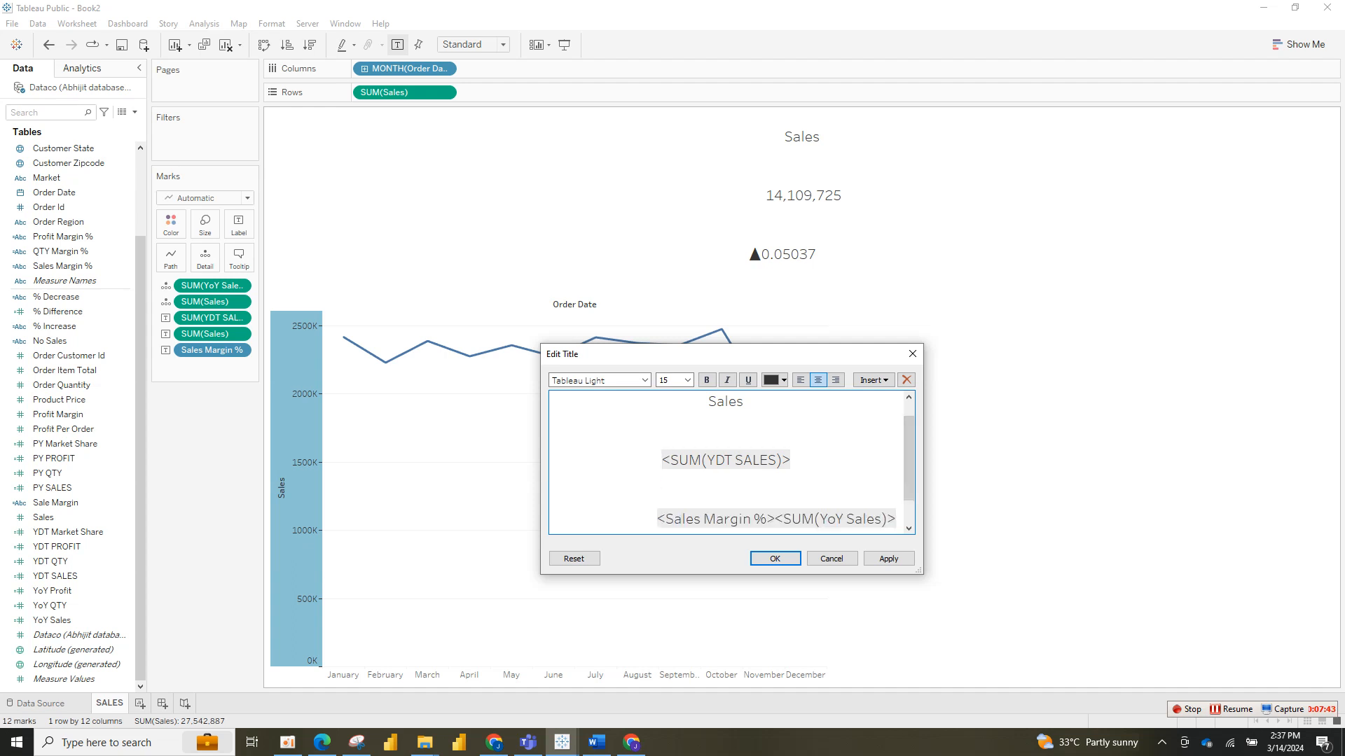
{"action": "key", "text": "BackSpace"}
{"action": "key", "text": "BackSpace"}
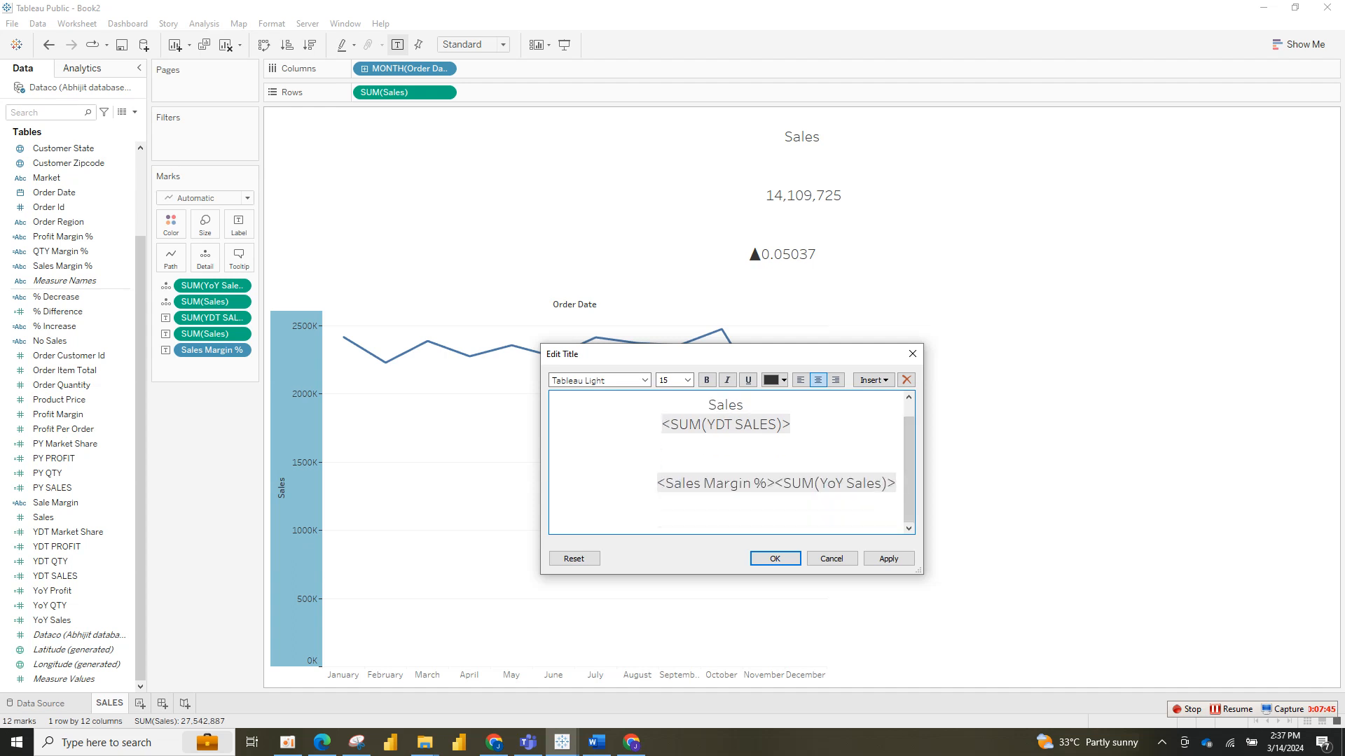
{"action": "key", "text": "BackSpace"}
{"action": "key", "text": "BackSpace"}
{"action": "key", "text": "BackSpace"}
{"action": "key", "text": "BackSpace"}
{"action": "key", "text": "BackSpace"}
{"action": "key", "text": "BackSpace"}
{"action": "key", "text": "BackSpace"}
{"action": "key", "text": "BackSpace"}
{"action": "key", "text": "BackSpace"}
{"action": "key", "text": "BackSpace"}
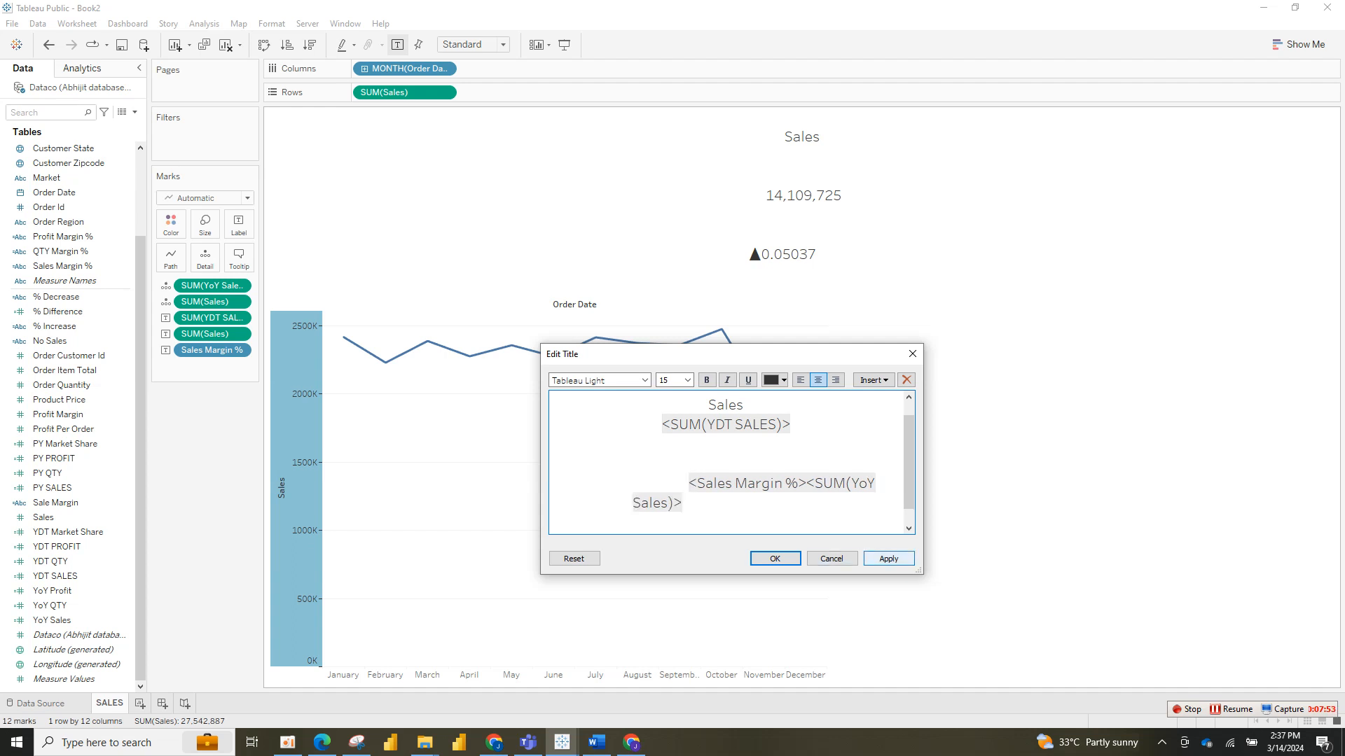
{"action": "left_click", "coordinate": [889, 559]}
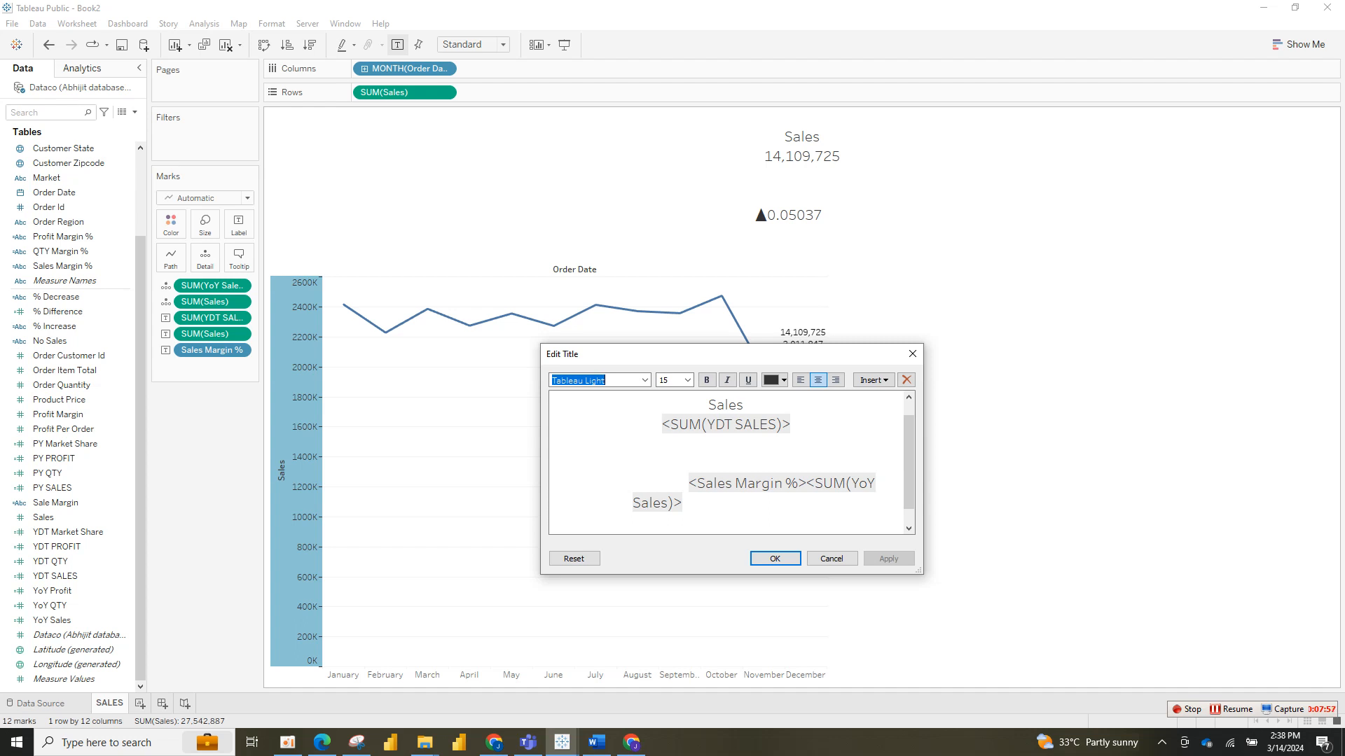
Step: Add a space between Sales Margin % and SUM(YoY Sales), indent that line slightly more, and apply
{"action": "left_click", "coordinate": [806, 484]}
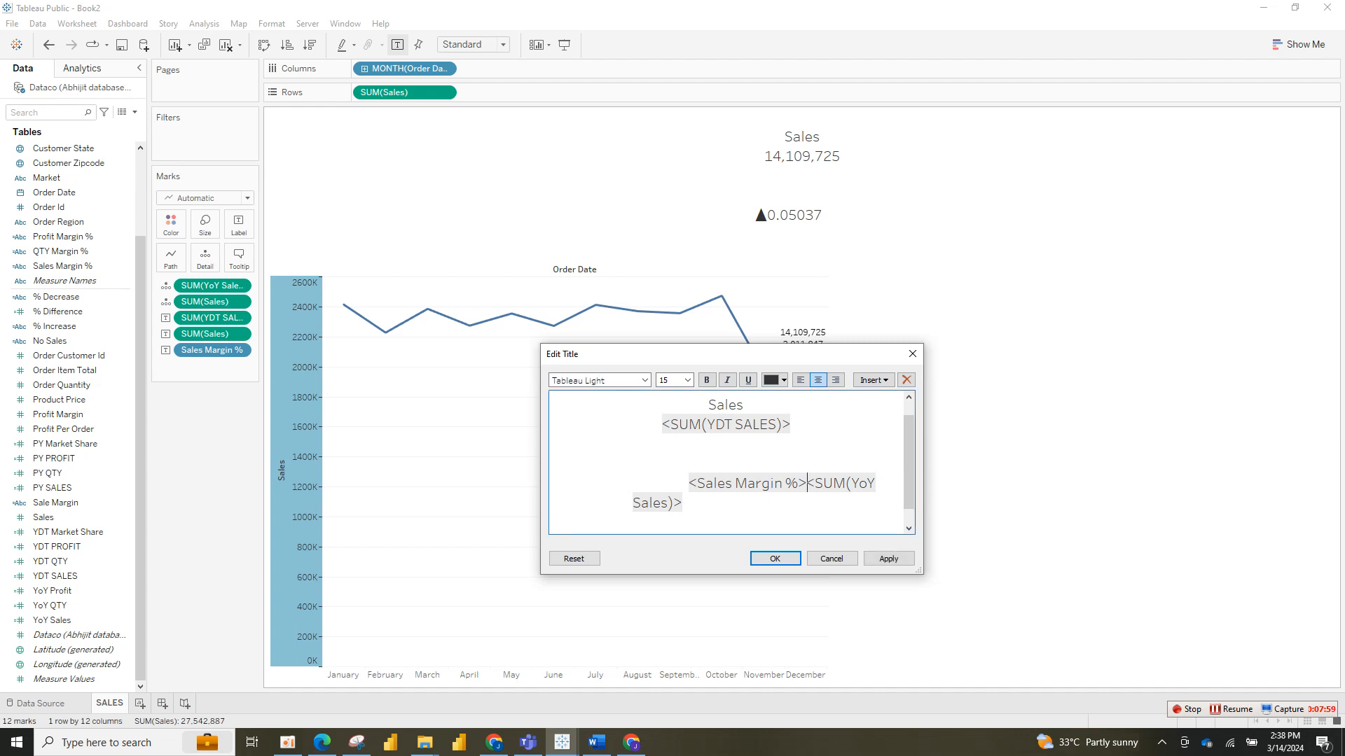
{"action": "left_click", "coordinate": [889, 558]}
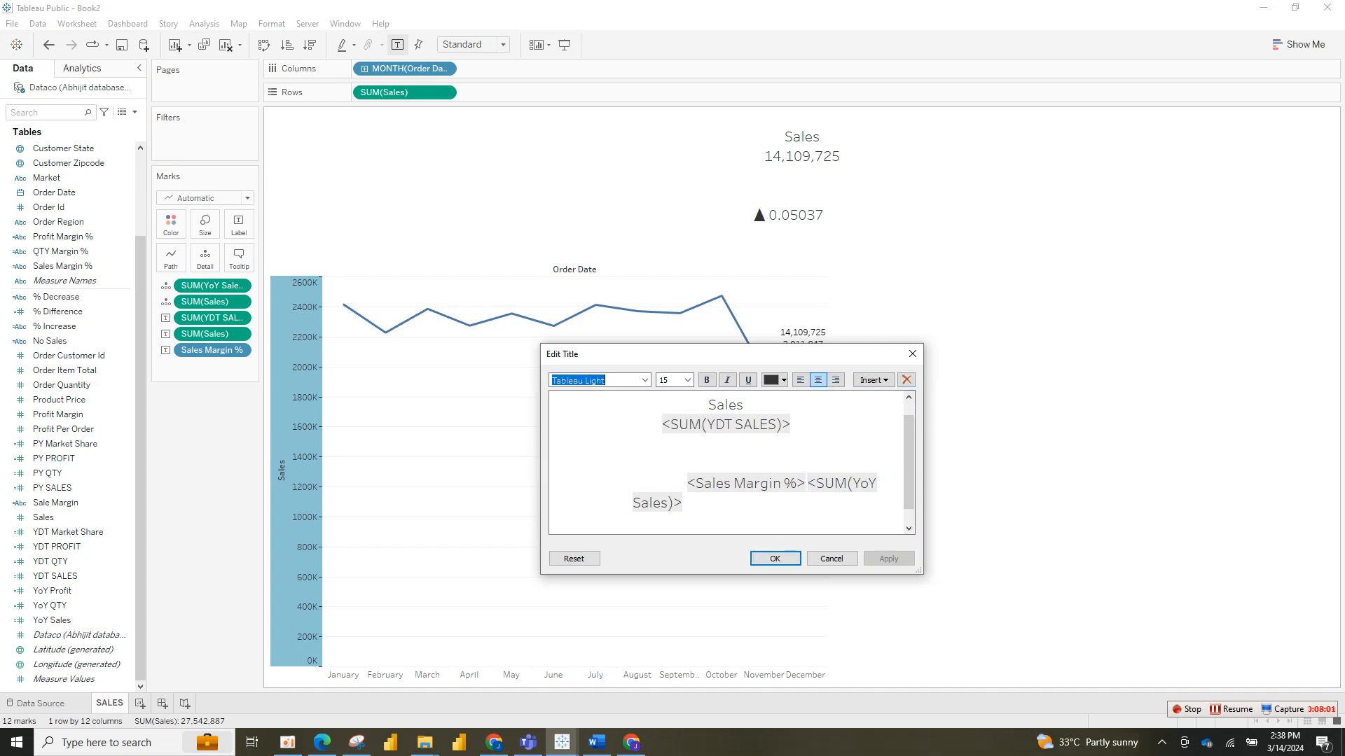
{"action": "left_click", "coordinate": [688, 484]}
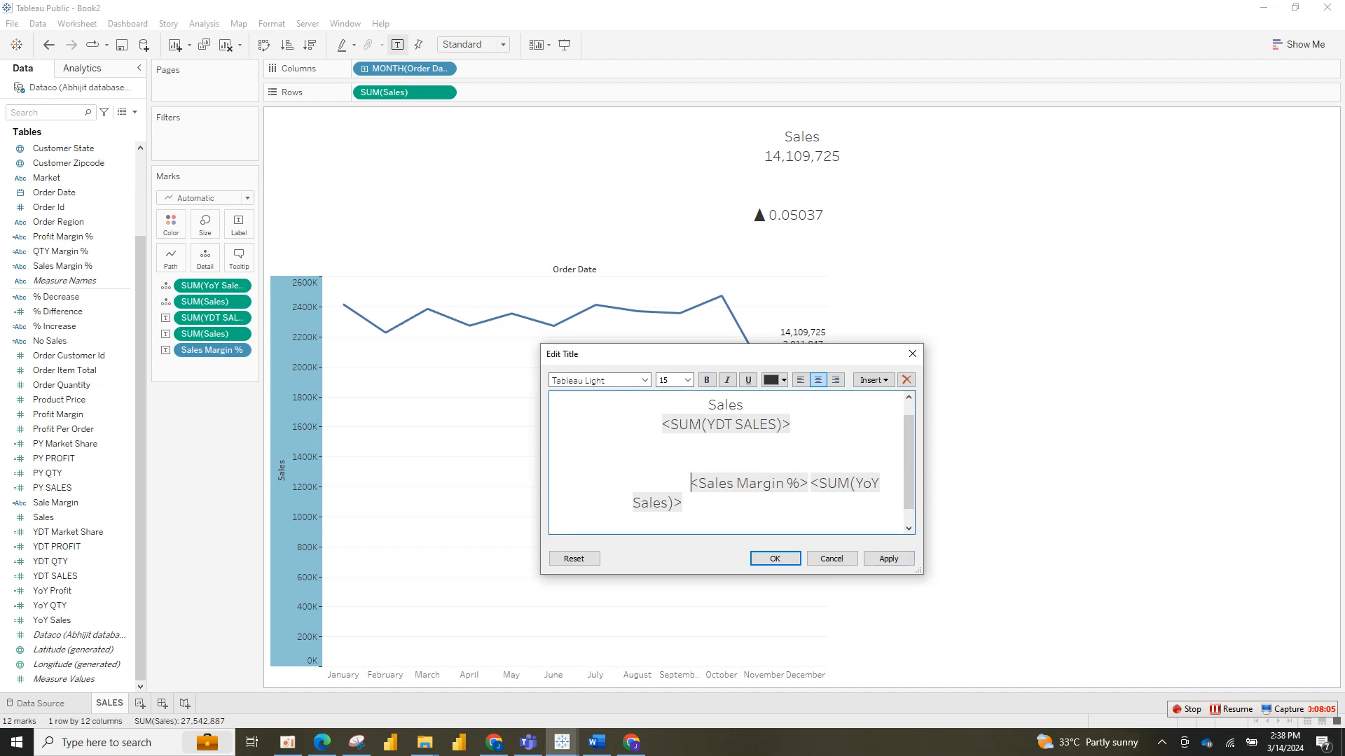
{"action": "left_click", "coordinate": [889, 559]}
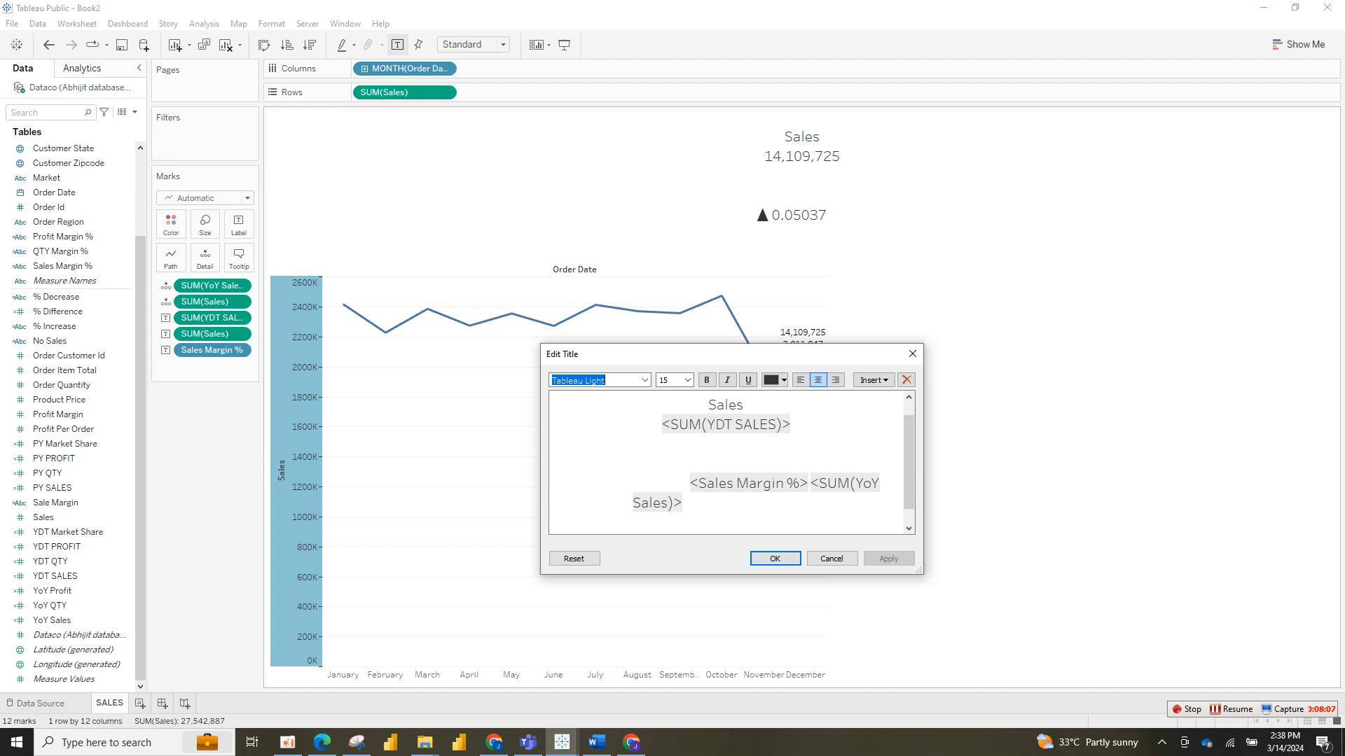
Step: Insert a blank line between the Sales heading and SUM(YDT SALES) in the title, and apply it
{"action": "left_click", "coordinate": [661, 425]}
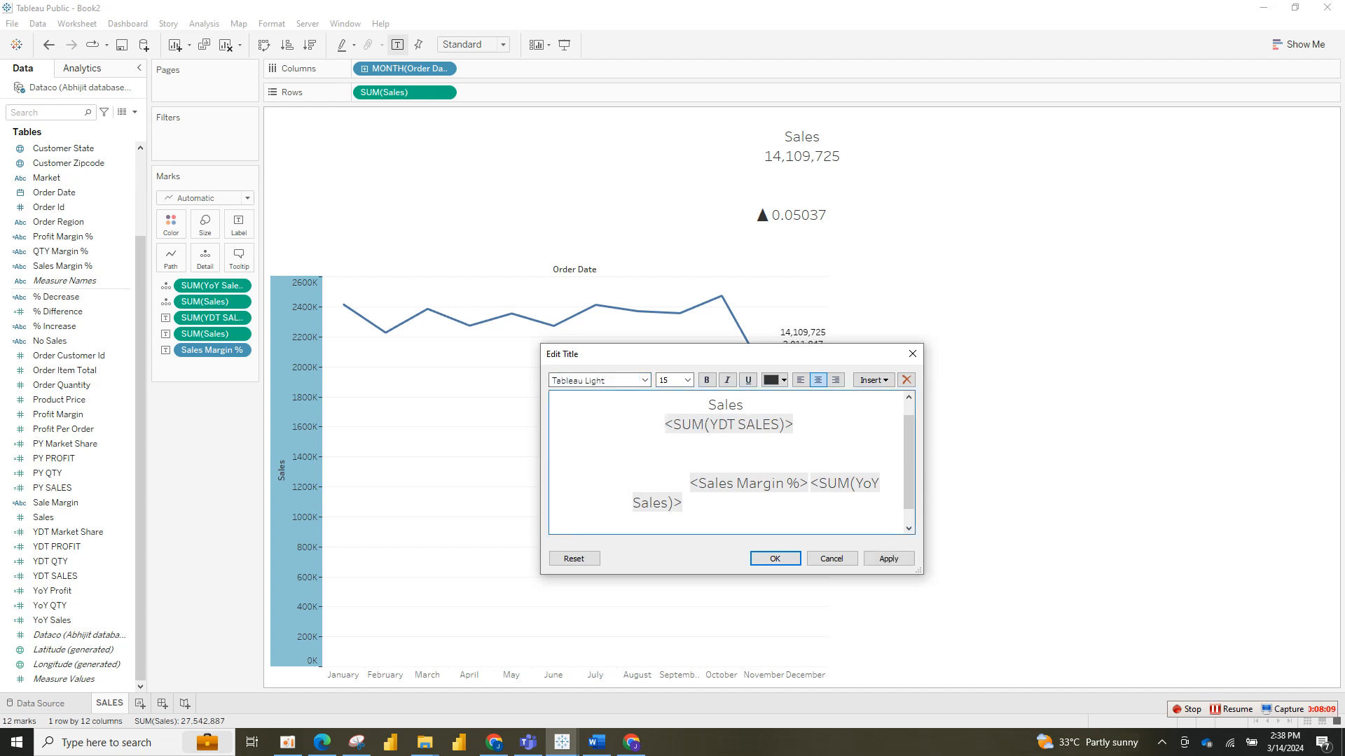
{"action": "key", "text": "Return"}
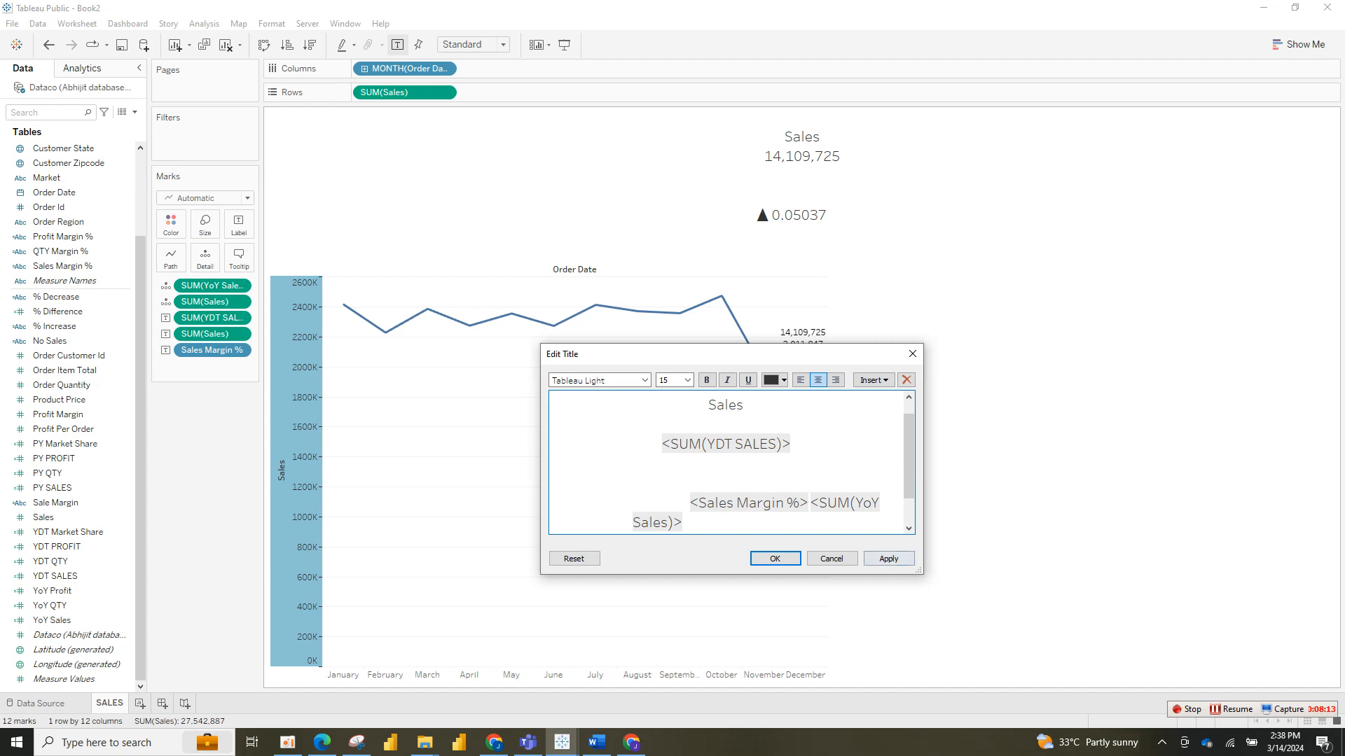
{"action": "left_click", "coordinate": [889, 558]}
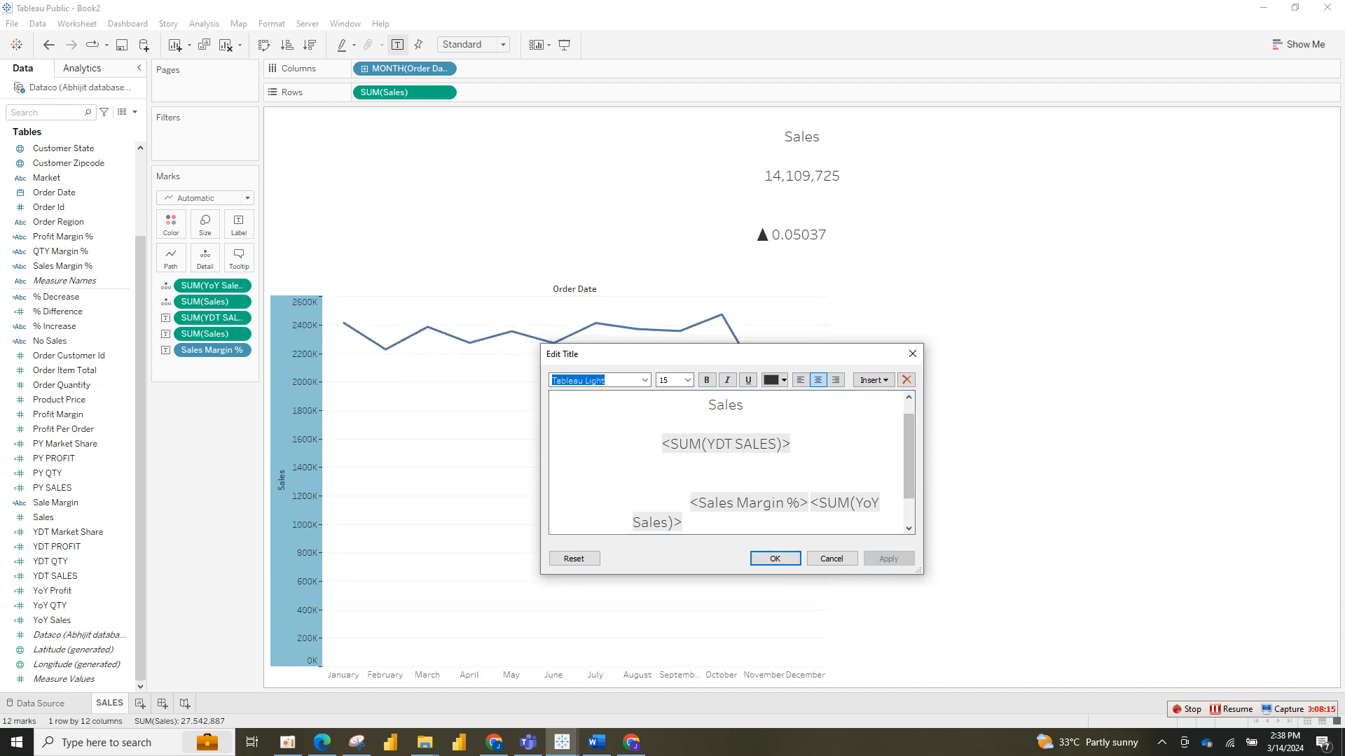
Step: Center the line with Sales Margin % and SUM(YoY Sales), including the text after it, and apply the title
{"action": "left_click_drag", "start_coordinate": [687, 503], "coordinate": [777, 534]}
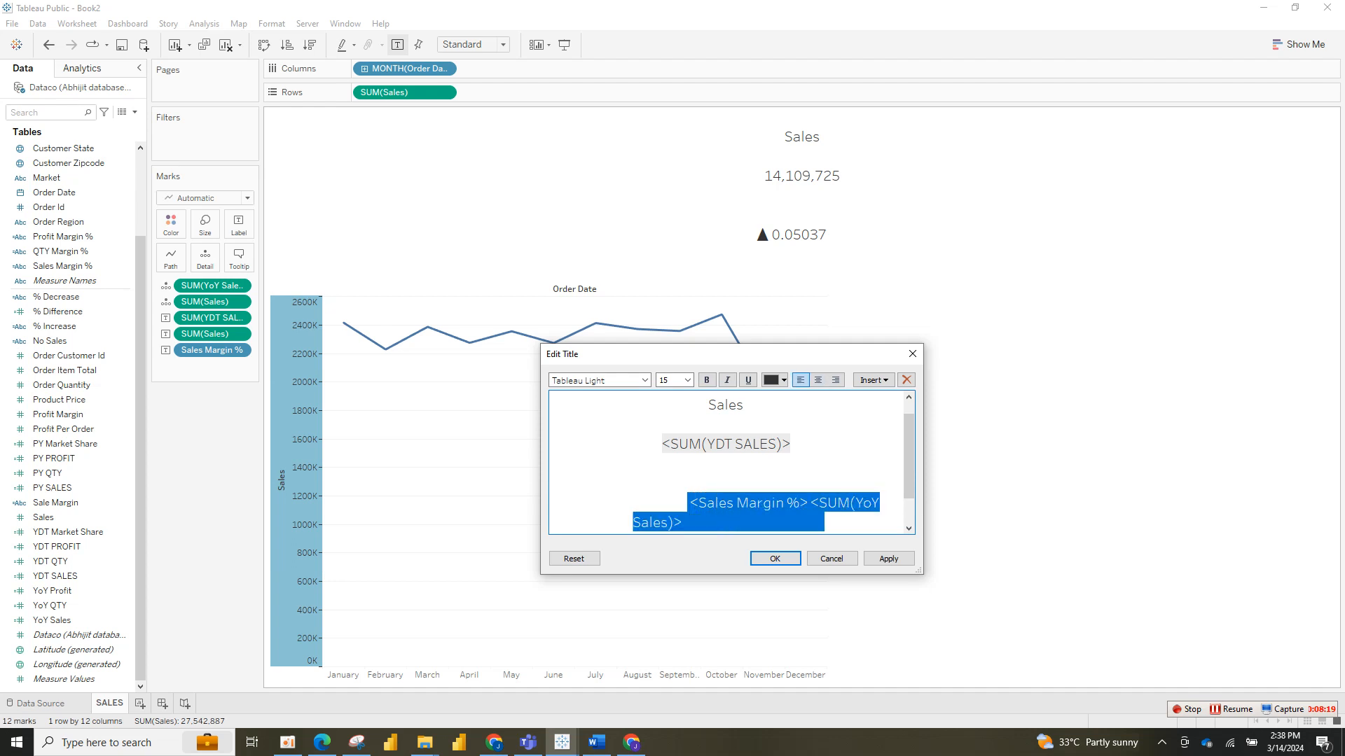
{"action": "key", "text": "ctrl+e"}
{"action": "left_click", "coordinate": [889, 559]}
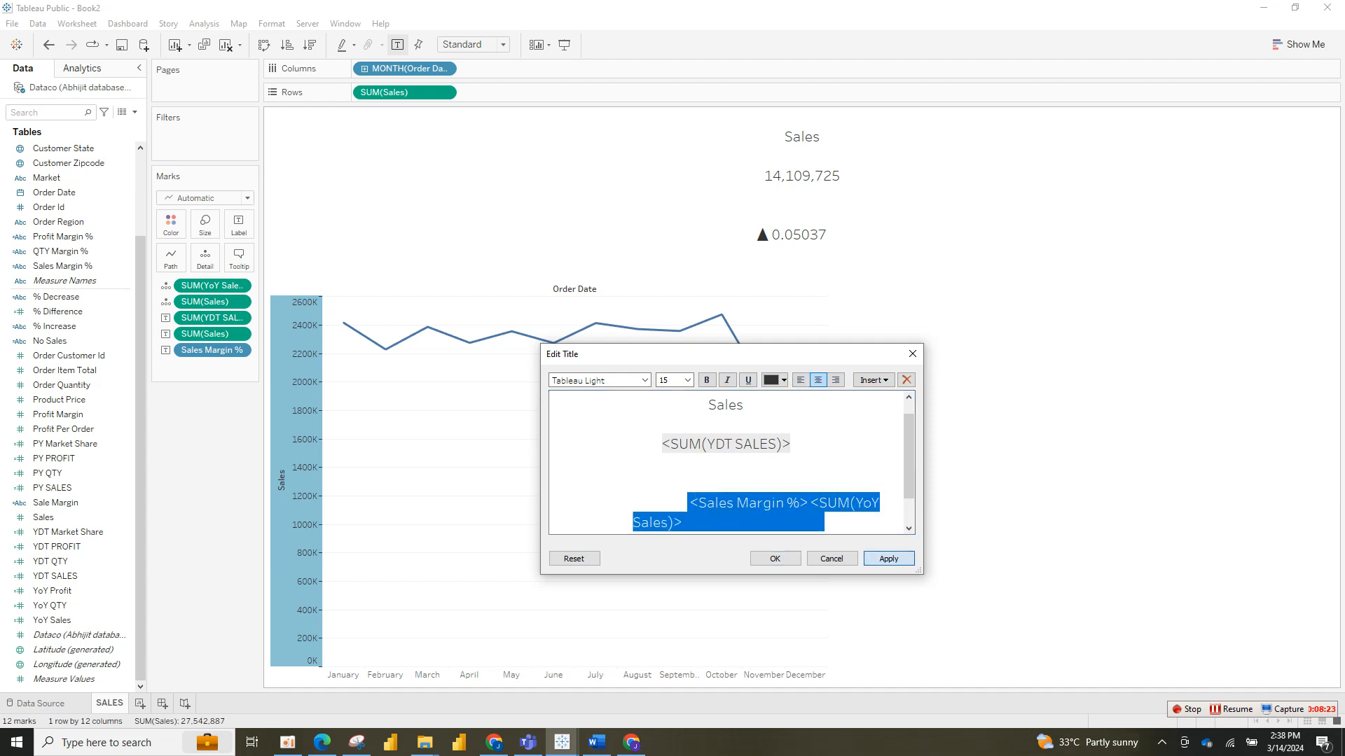
{"action": "left_click_drag", "start_coordinate": [671, 427], "coordinate": [679, 427]}
{"action": "key", "text": "ctrl+a"}
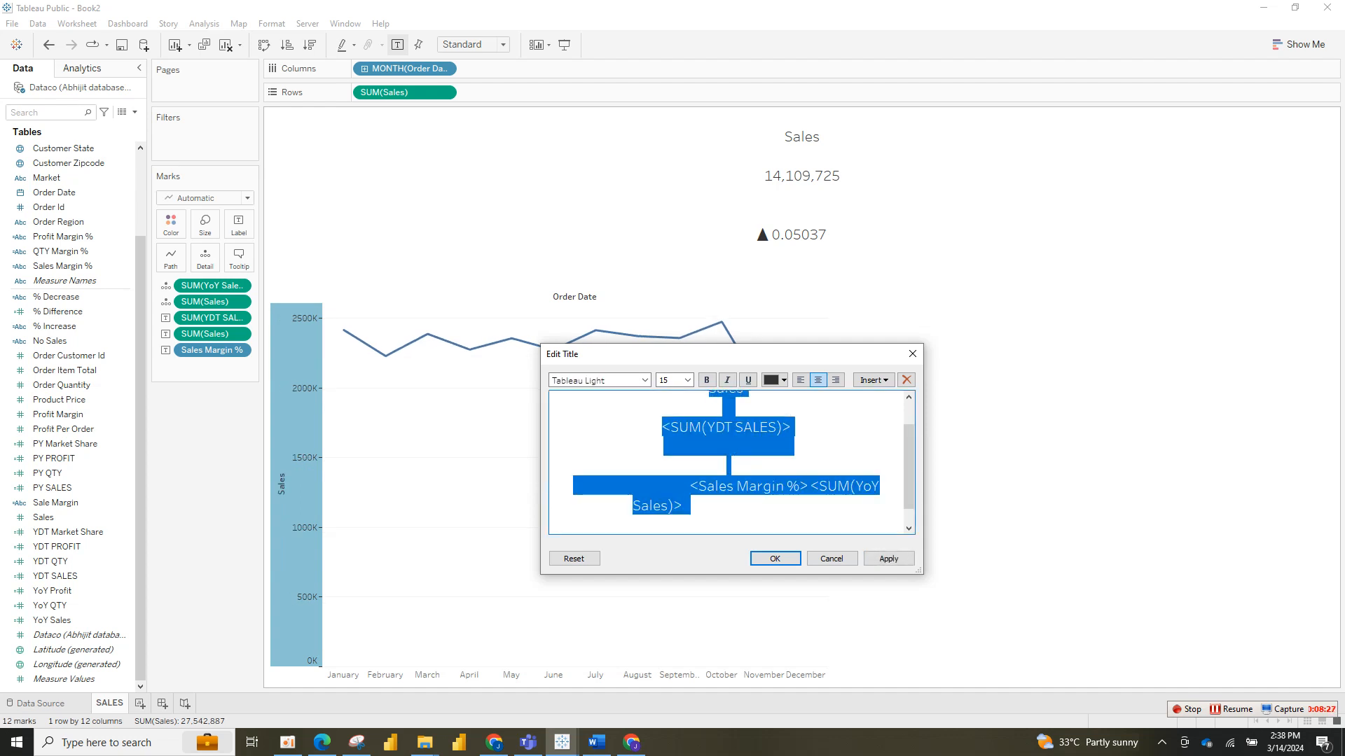
{"action": "scroll", "coordinate": [728, 462], "scroll_direction": "up", "scroll_amount": 1}
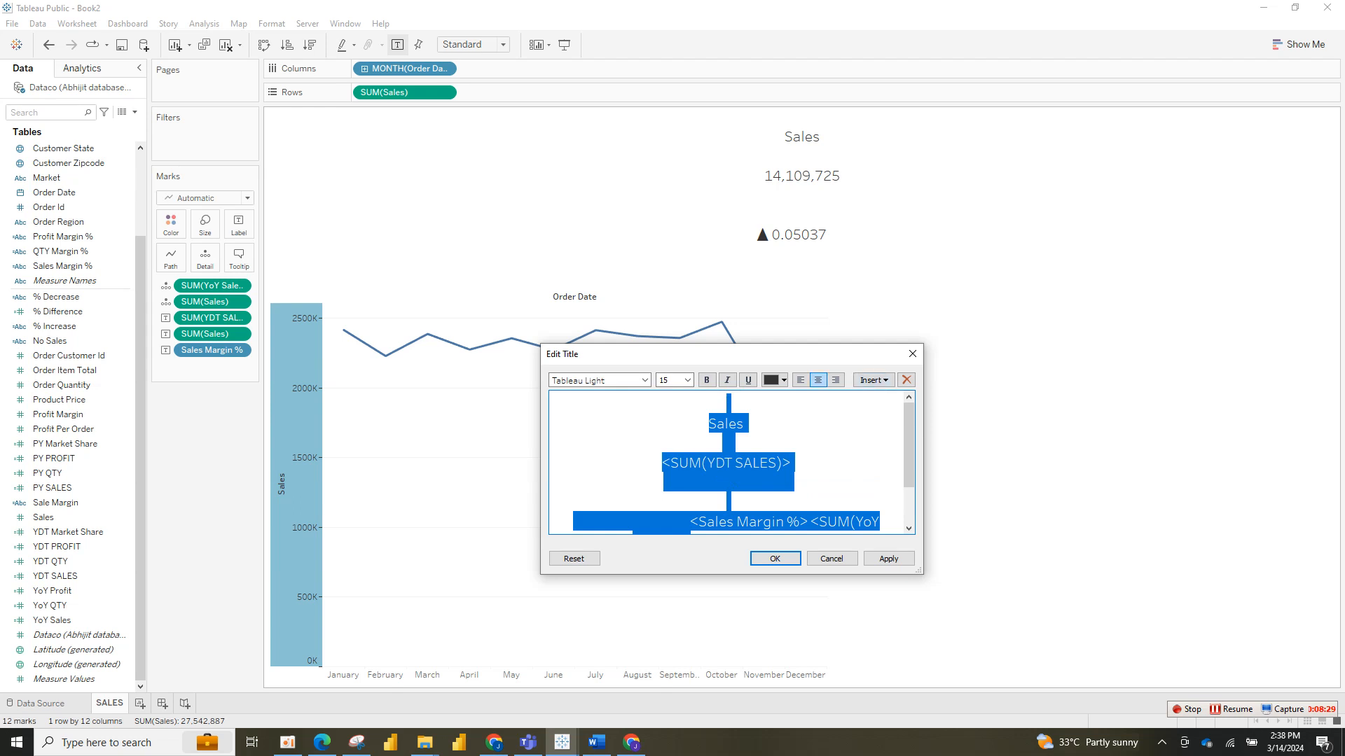
{"action": "scroll", "coordinate": [909, 427], "scroll_direction": "down", "scroll_amount": 1}
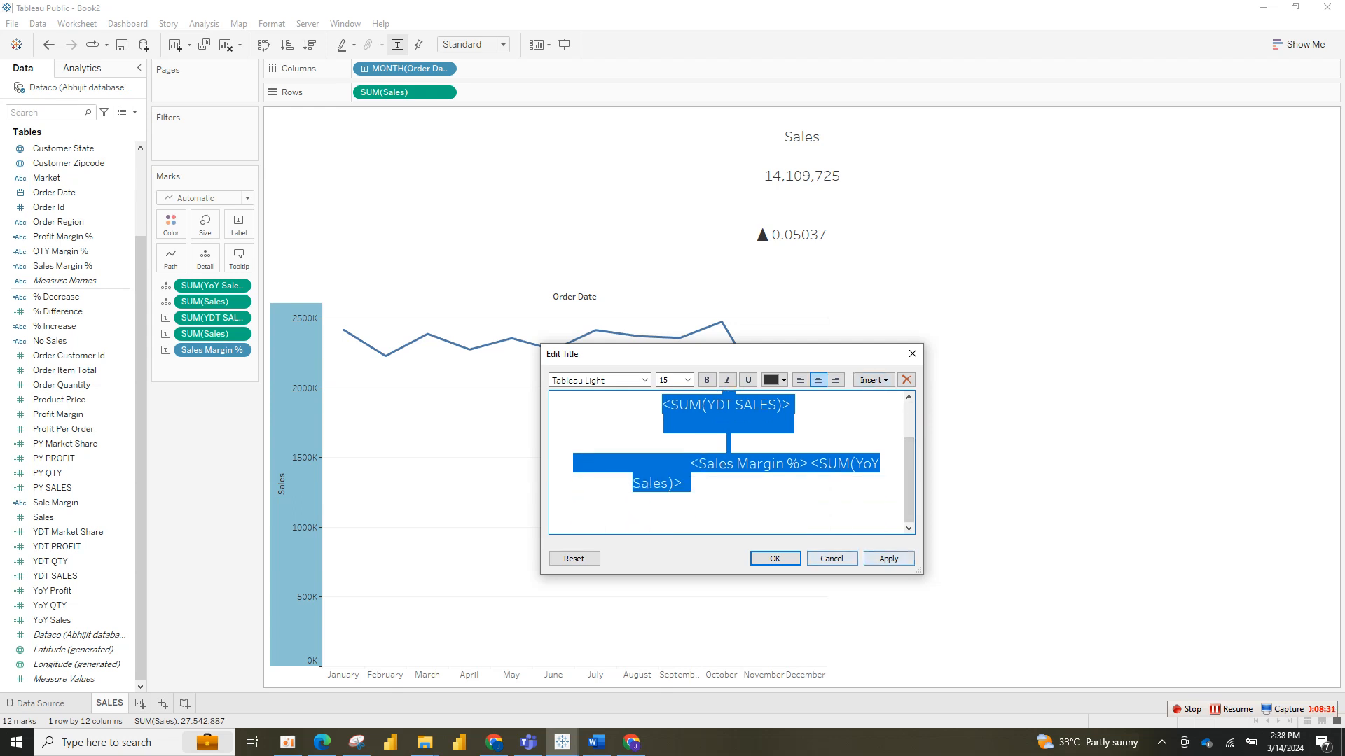
{"action": "left_click", "coordinate": [888, 559]}
Step: Set the font of the entire title text to Tableau Semibold
{"action": "left_click", "coordinate": [729, 441]}
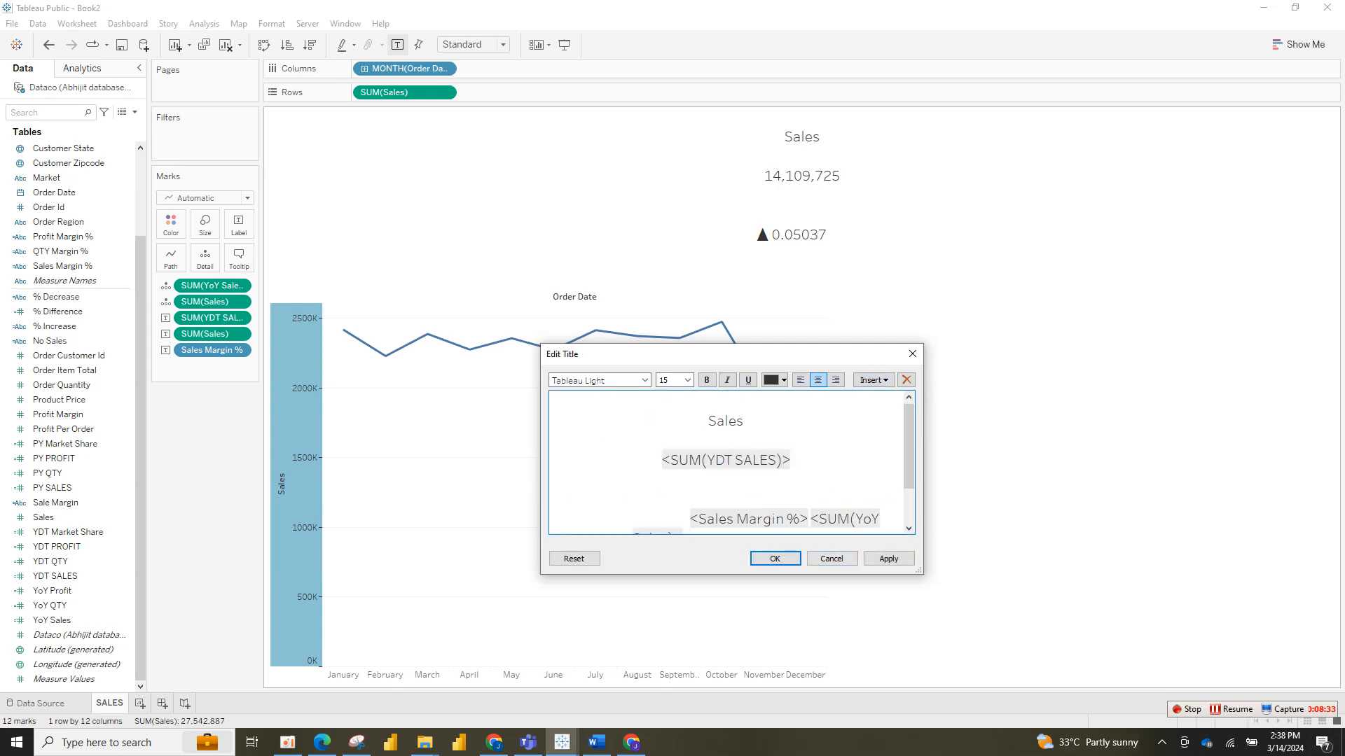
{"action": "mouse_move", "coordinate": [909, 447]}
{"action": "left_mouse_down"}
{"action": "mouse_move", "coordinate": [909, 481]}
{"action": "mouse_move", "coordinate": [908, 445]}
{"action": "left_mouse_up"}
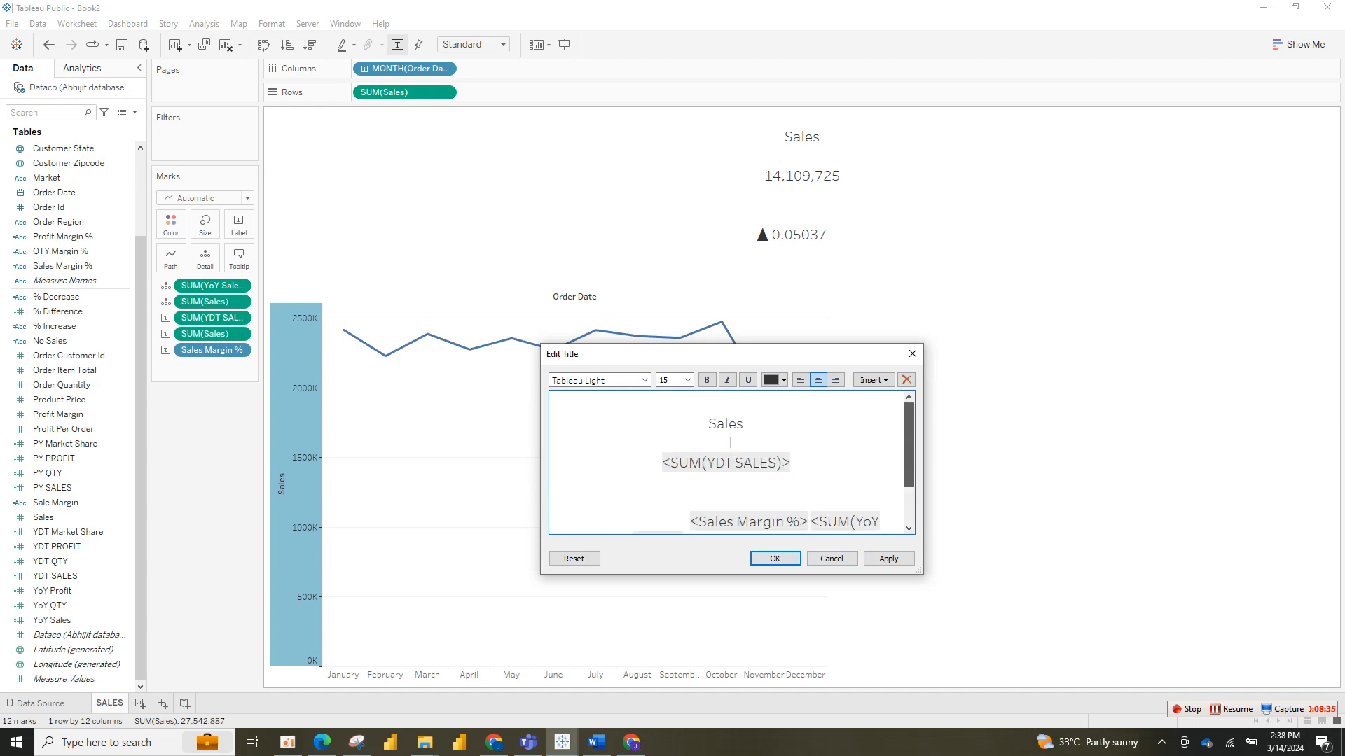
{"action": "left_click_drag", "start_coordinate": [745, 424], "coordinate": [708, 424]}
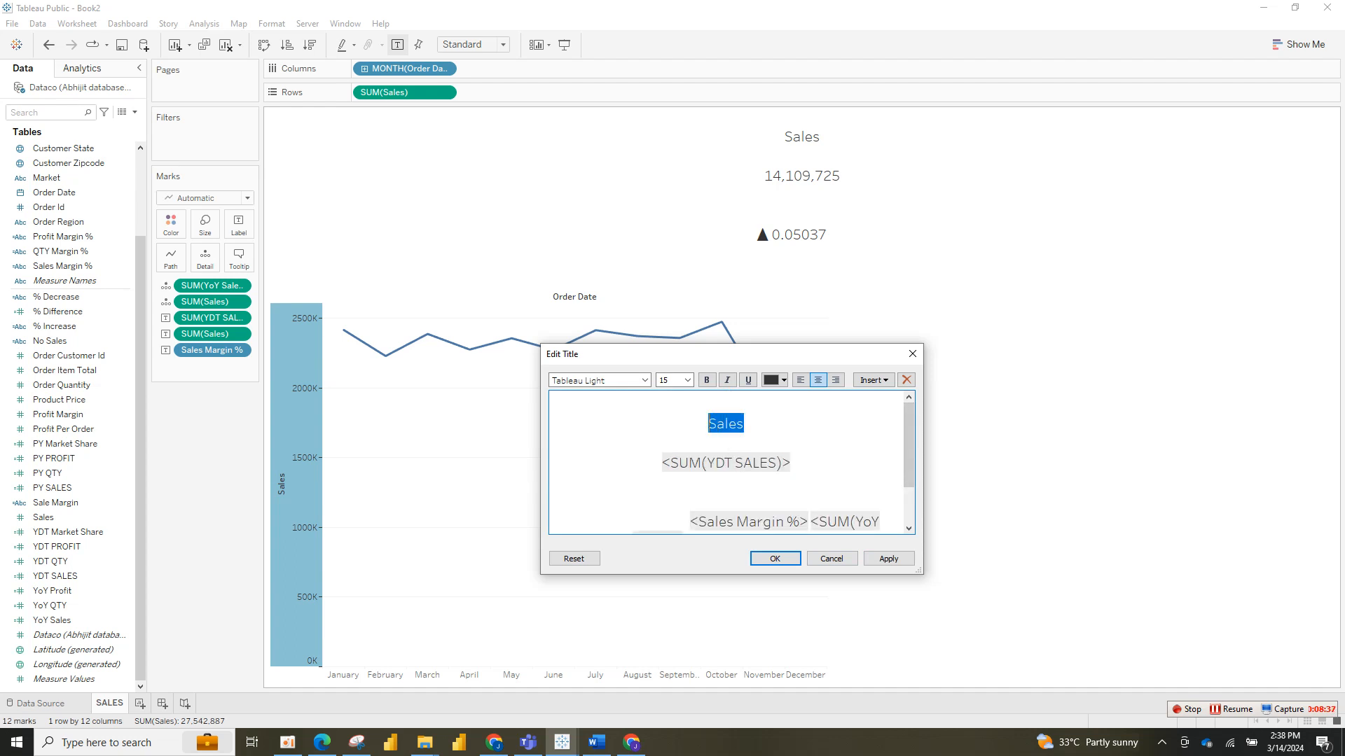
{"action": "key", "text": "ctrl+a"}
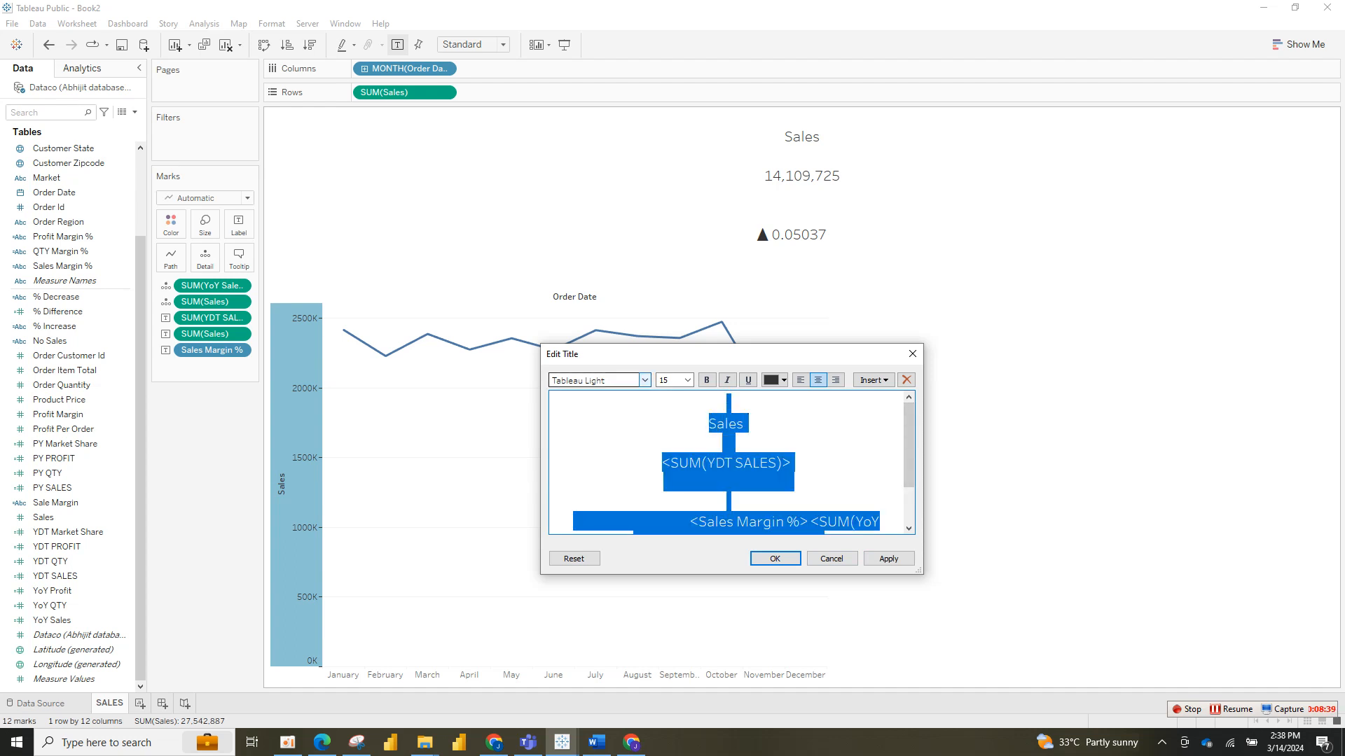
{"action": "left_click", "coordinate": [644, 381]}
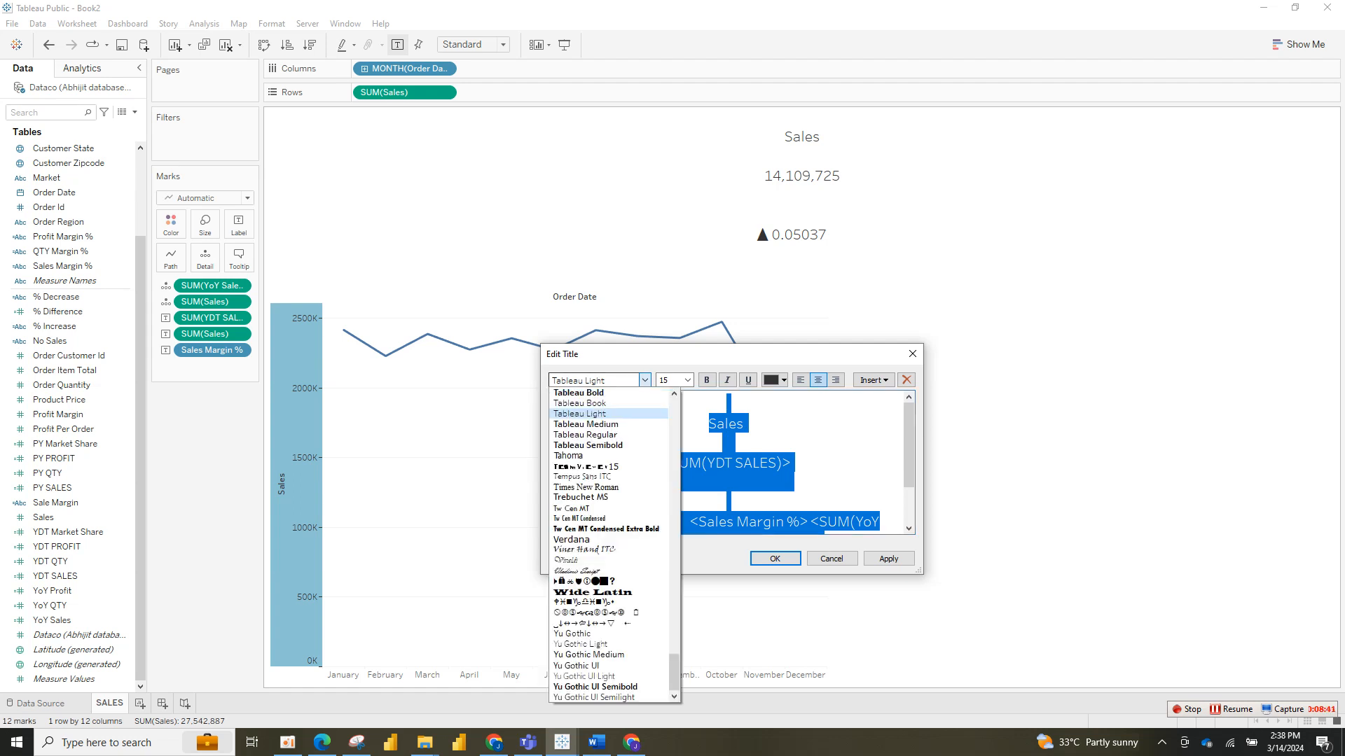
{"action": "left_click", "coordinate": [588, 445]}
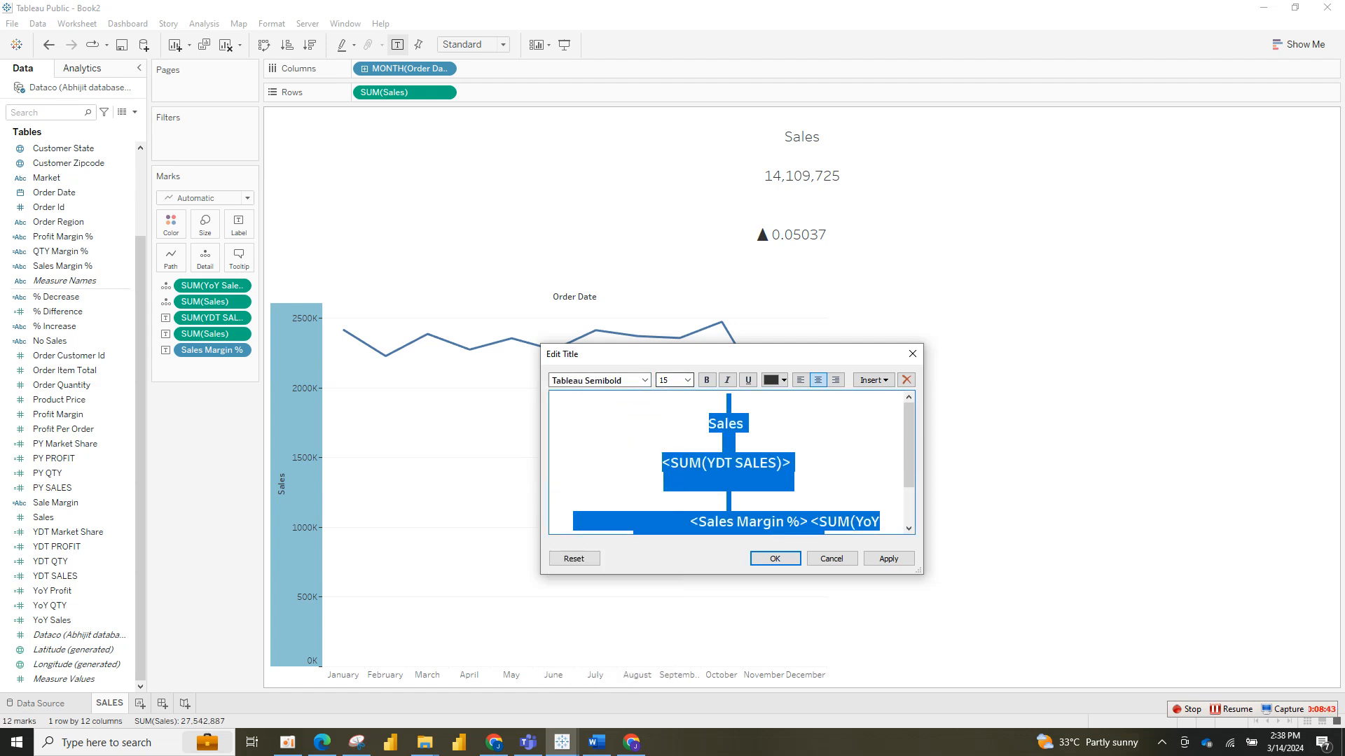
{"action": "left_click", "coordinate": [687, 380]}
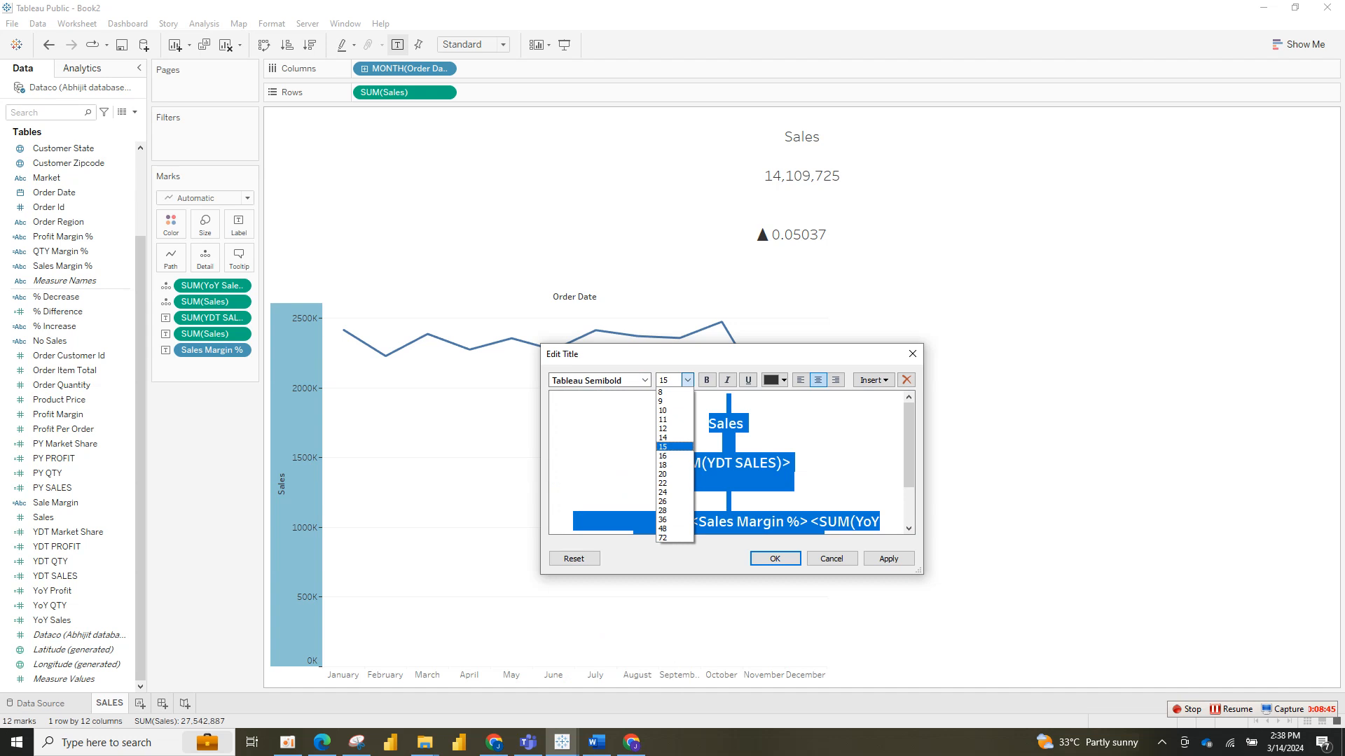
{"action": "left_click", "coordinate": [732, 407]}
{"action": "left_click", "coordinate": [707, 380]}
{"action": "left_click", "coordinate": [706, 380]}
Step: Set the Sales heading in the title to font size 18
{"action": "left_click_drag", "start_coordinate": [745, 424], "coordinate": [707, 424]}
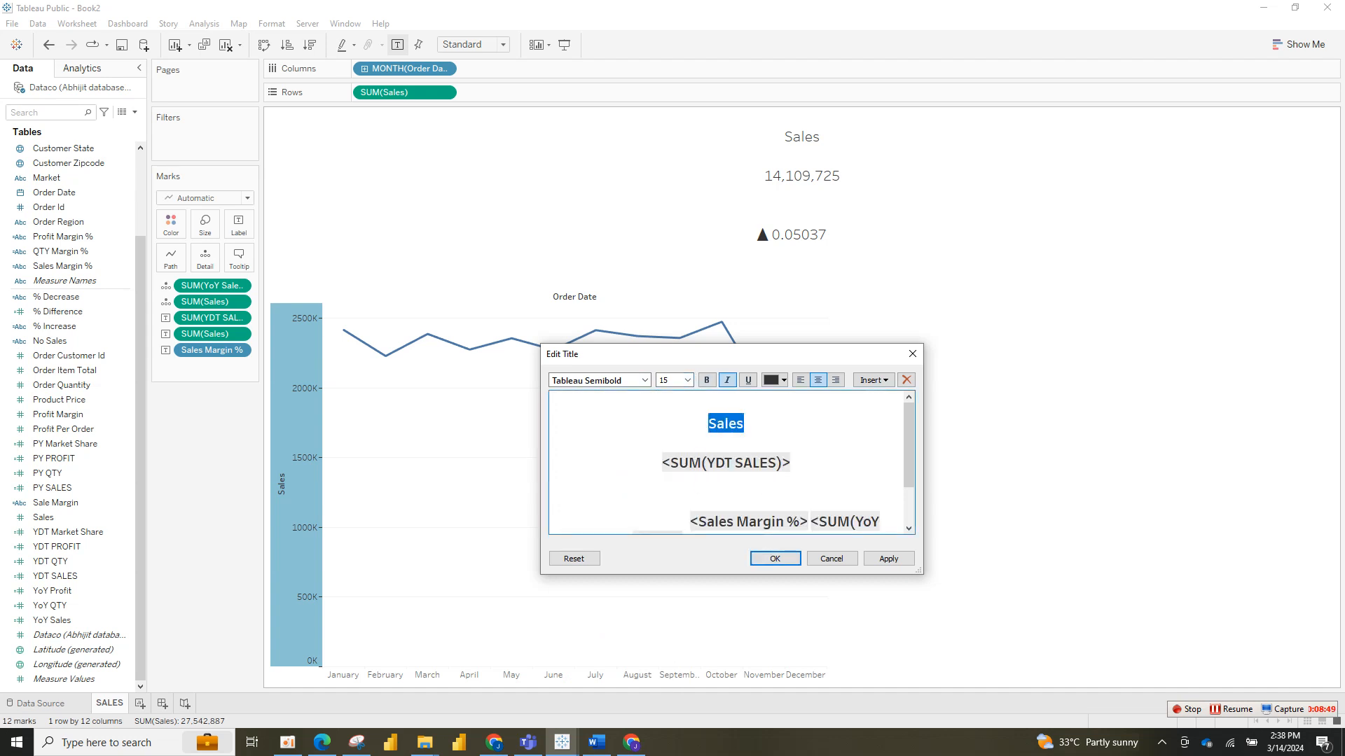
{"action": "left_click", "coordinate": [687, 380]}
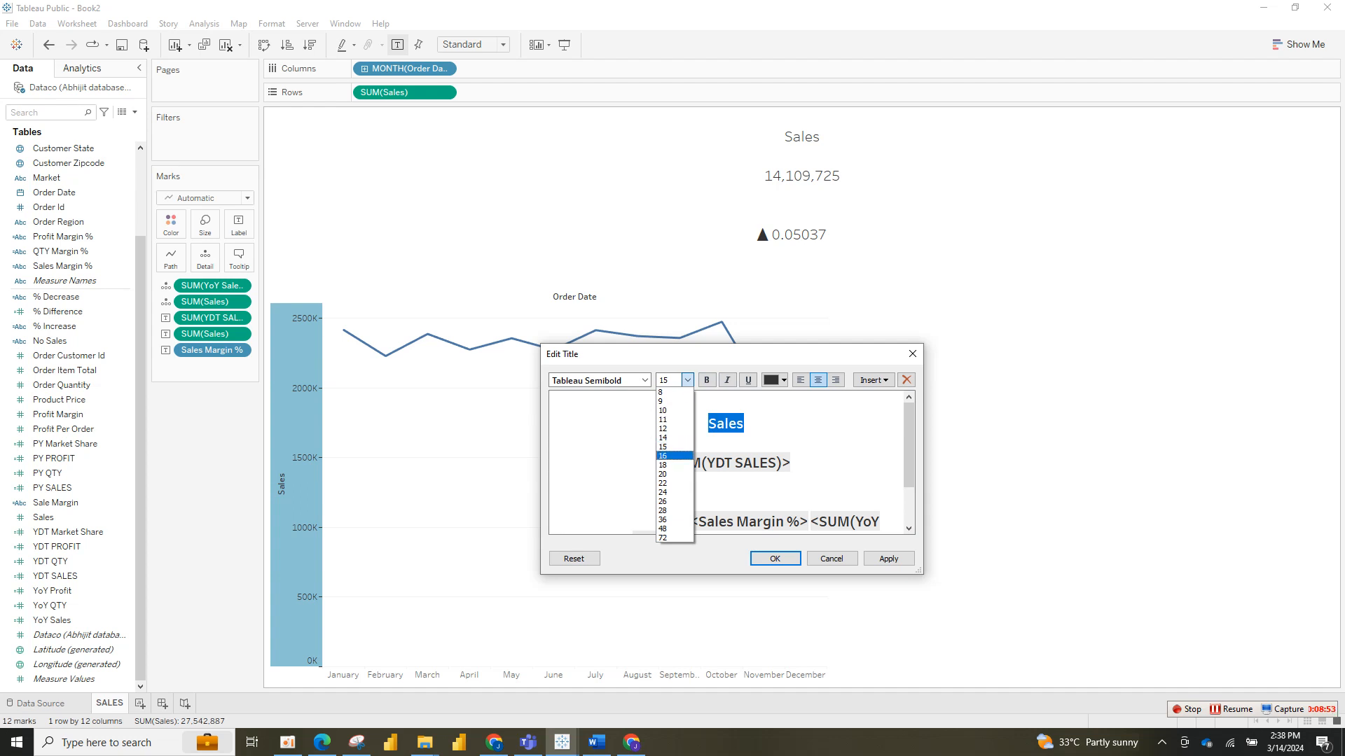
{"action": "left_click", "coordinate": [672, 465]}
Step: Format the SUM(YDT SALES) field in the title at font size 36 in orange
{"action": "left_click_drag", "start_coordinate": [662, 467], "coordinate": [790, 467]}
{"action": "left_click", "coordinate": [687, 380]}
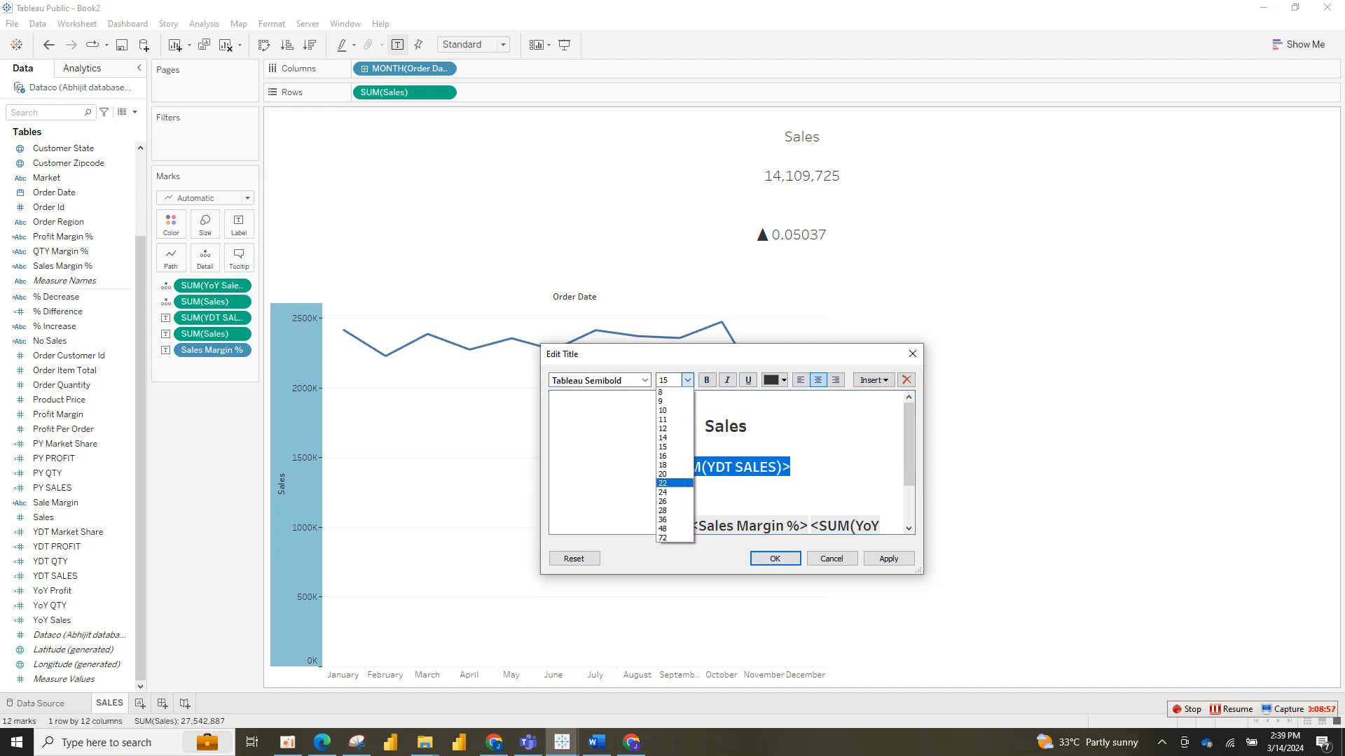
{"action": "left_click", "coordinate": [669, 520]}
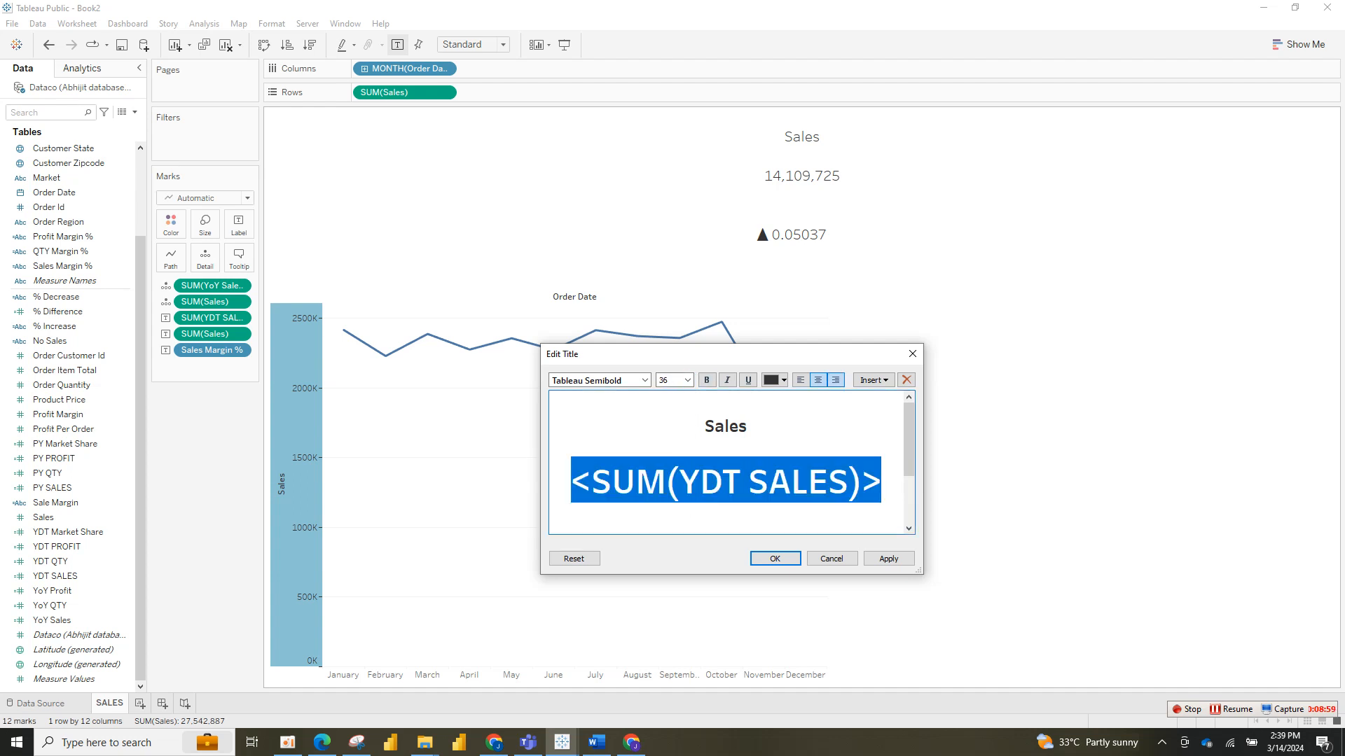
{"action": "left_click", "coordinate": [784, 380]}
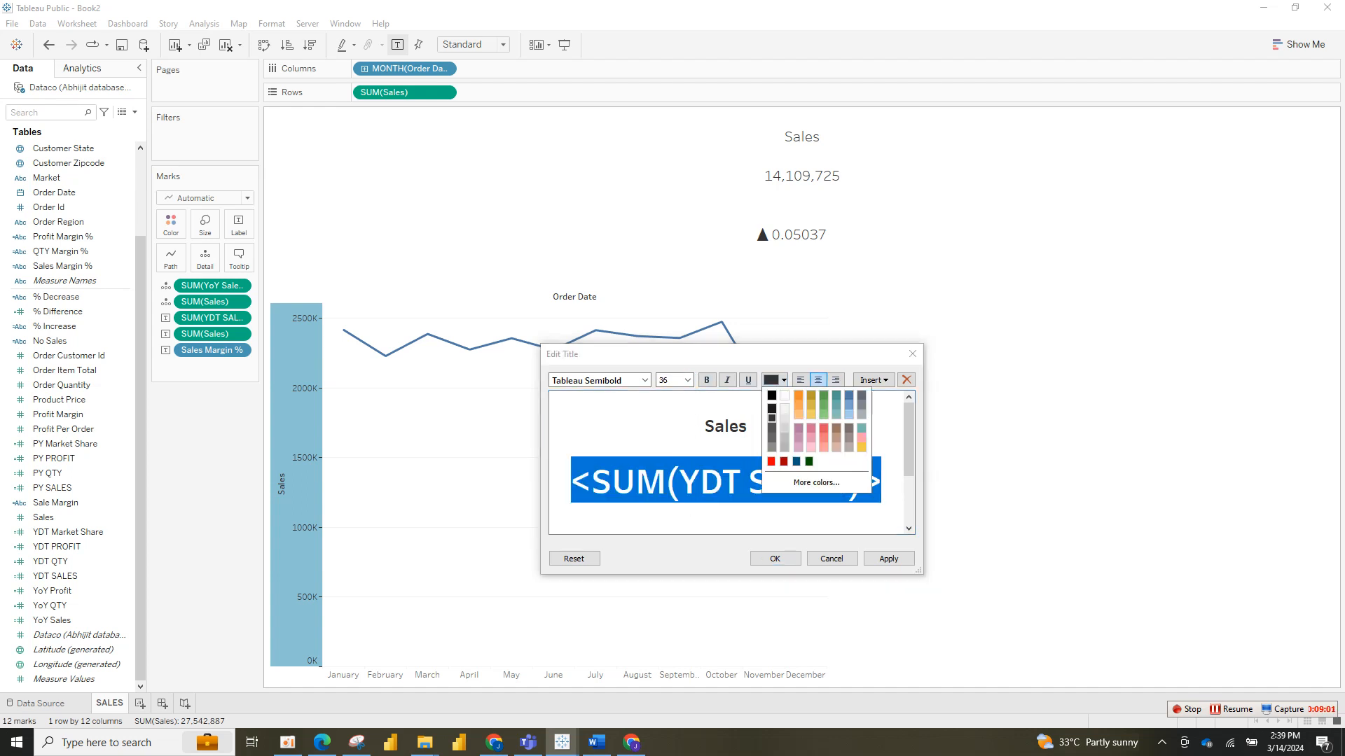
{"action": "left_click", "coordinate": [798, 395]}
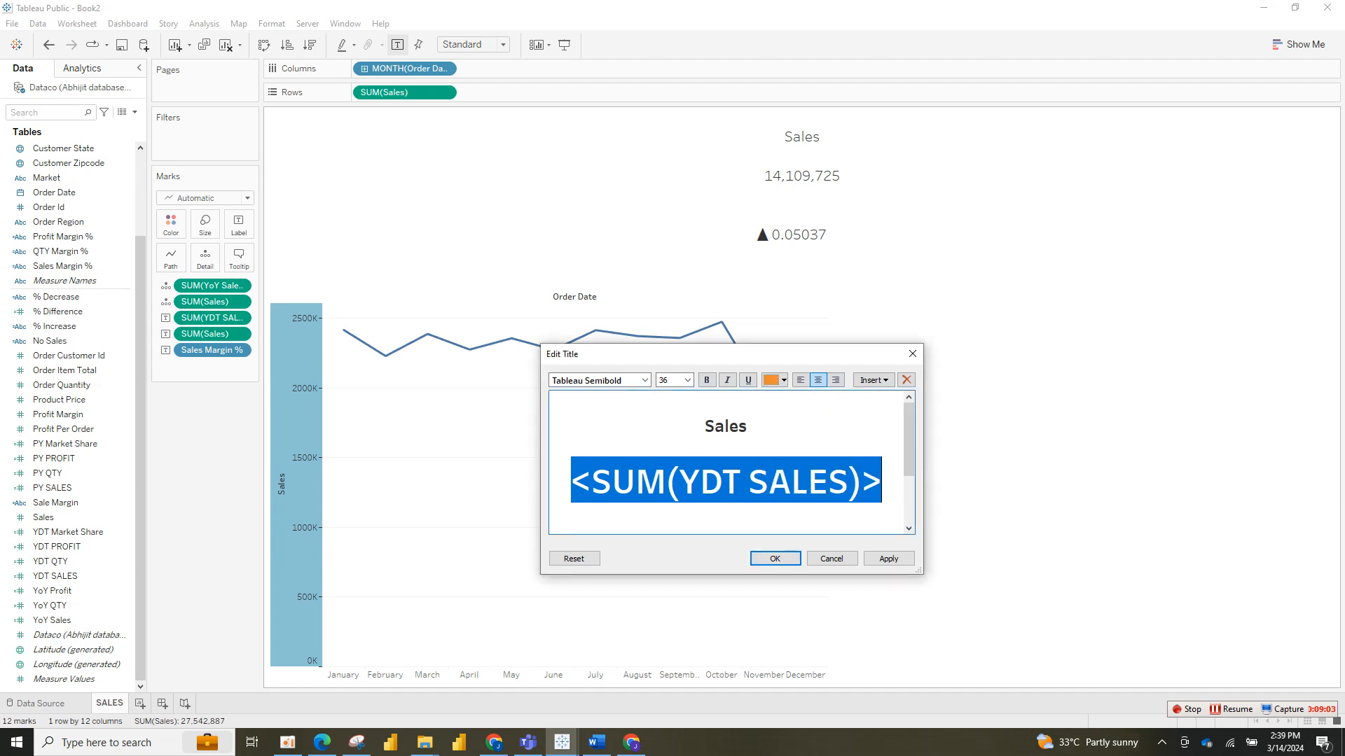
Step: Format the Sales Margin % and SUM(YoY Sales) line in green, font size 20 and bold
{"action": "scroll", "coordinate": [908, 449], "scroll_direction": "down", "scroll_amount": 2}
{"action": "left_click_drag", "start_coordinate": [687, 463], "coordinate": [758, 522]}
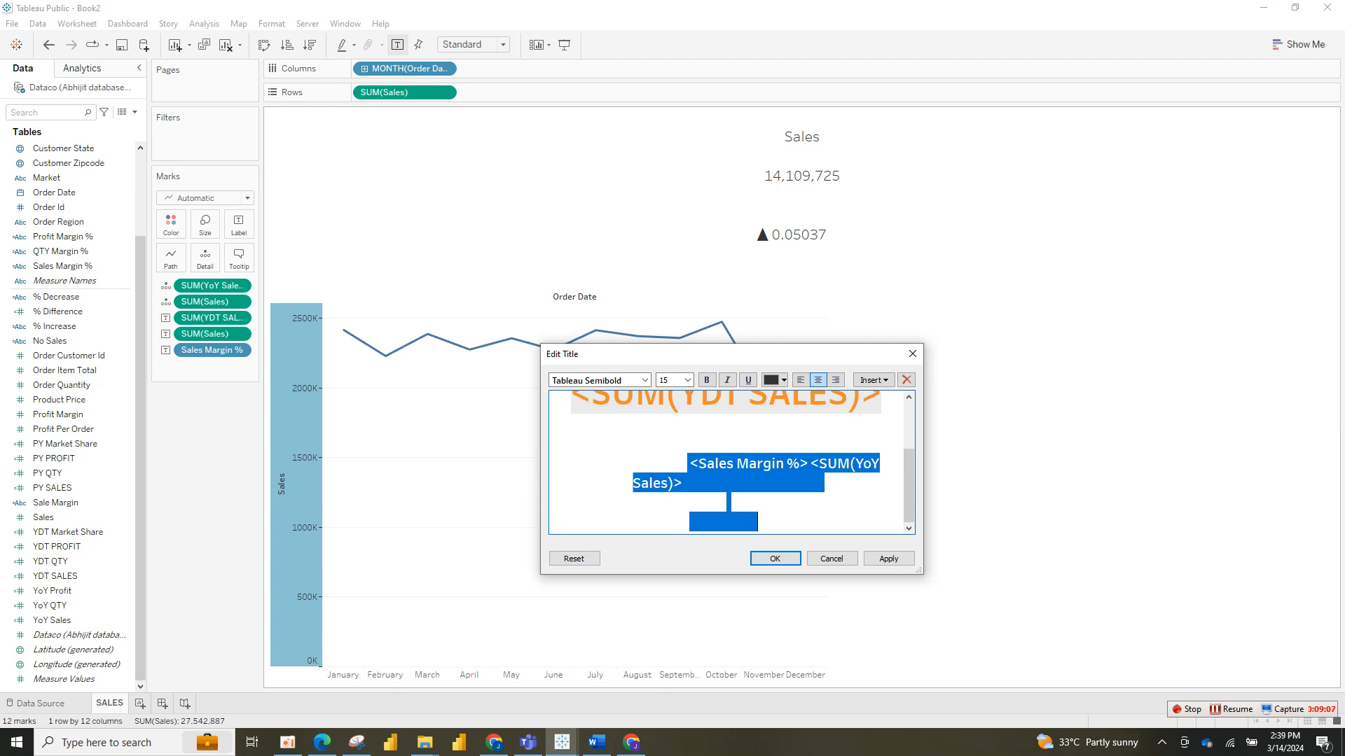
{"action": "left_click", "coordinate": [784, 381]}
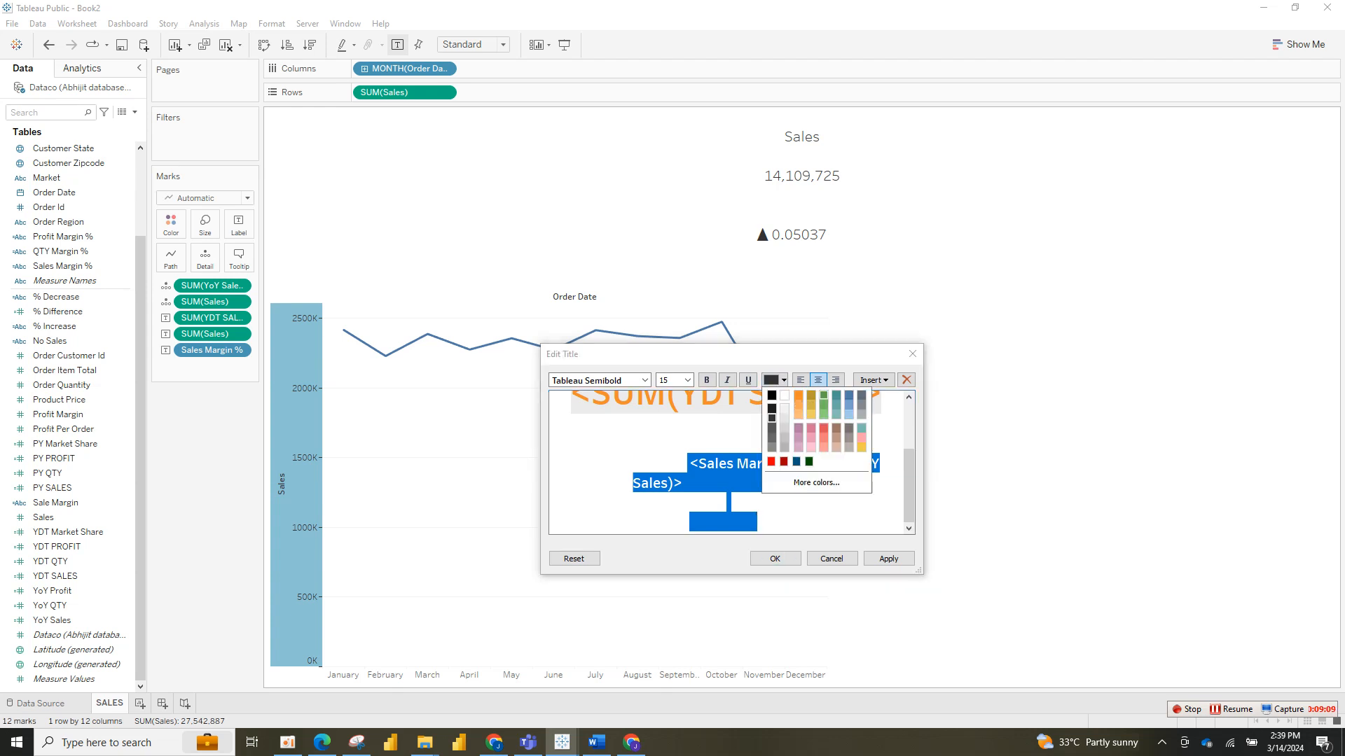
{"action": "left_click", "coordinate": [824, 396]}
{"action": "left_click", "coordinate": [687, 380]}
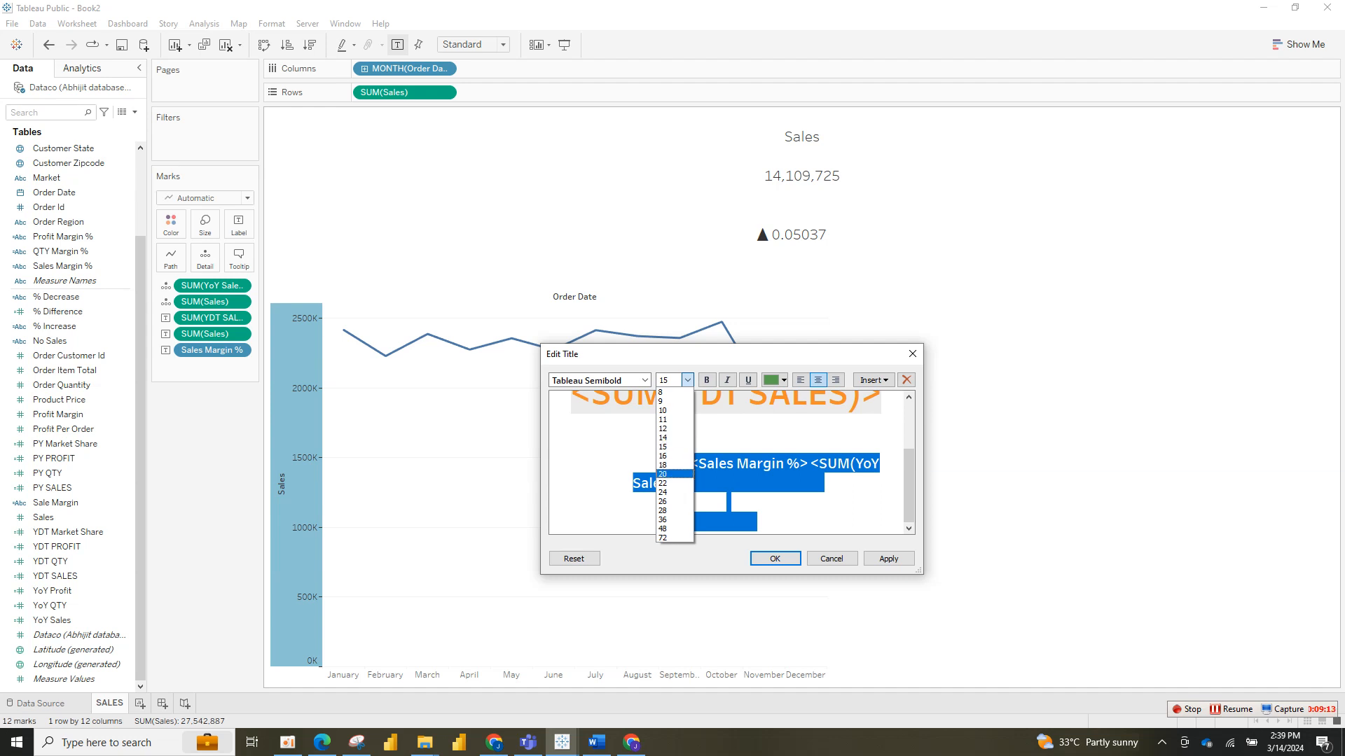
{"action": "left_click", "coordinate": [673, 474]}
{"action": "left_click", "coordinate": [707, 380]}
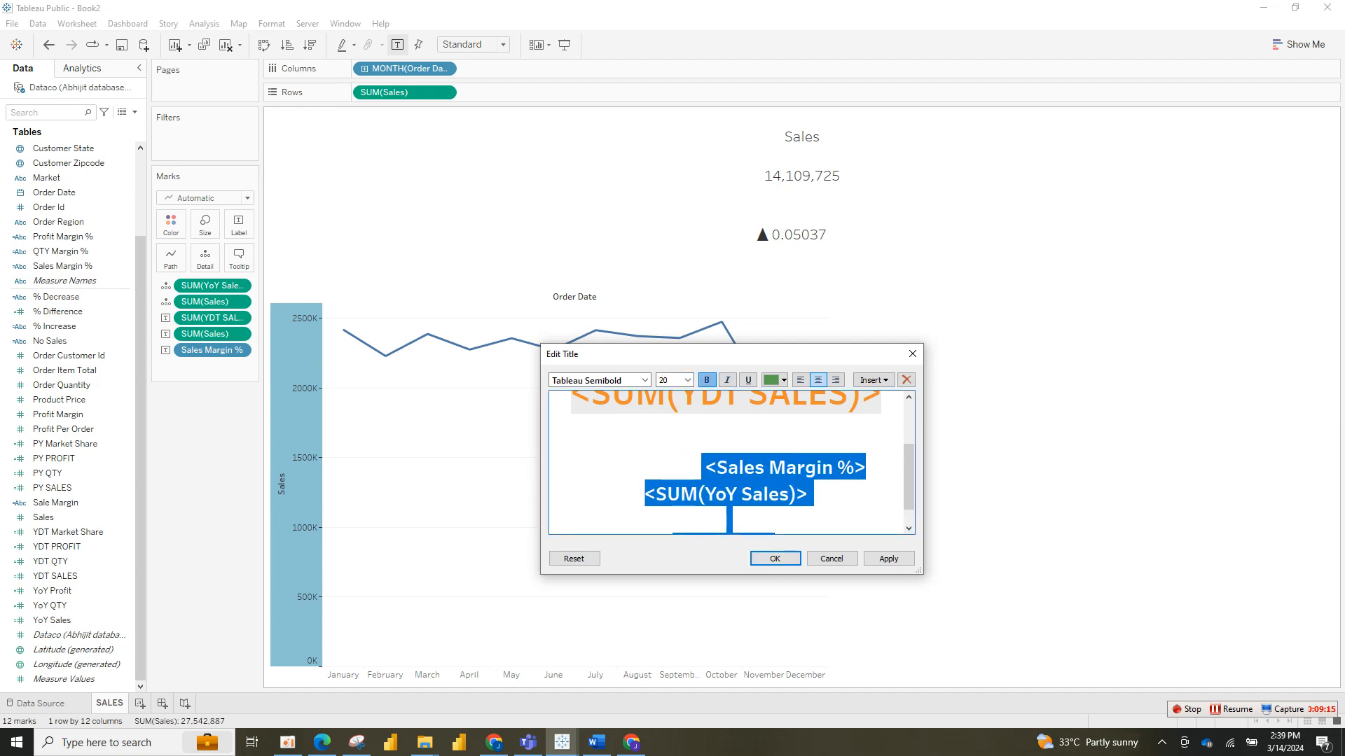
Step: Make the entire title text bold, apply it, and close the title editor
{"action": "left_click_drag", "start_coordinate": [908, 476], "coordinate": [909, 430]}
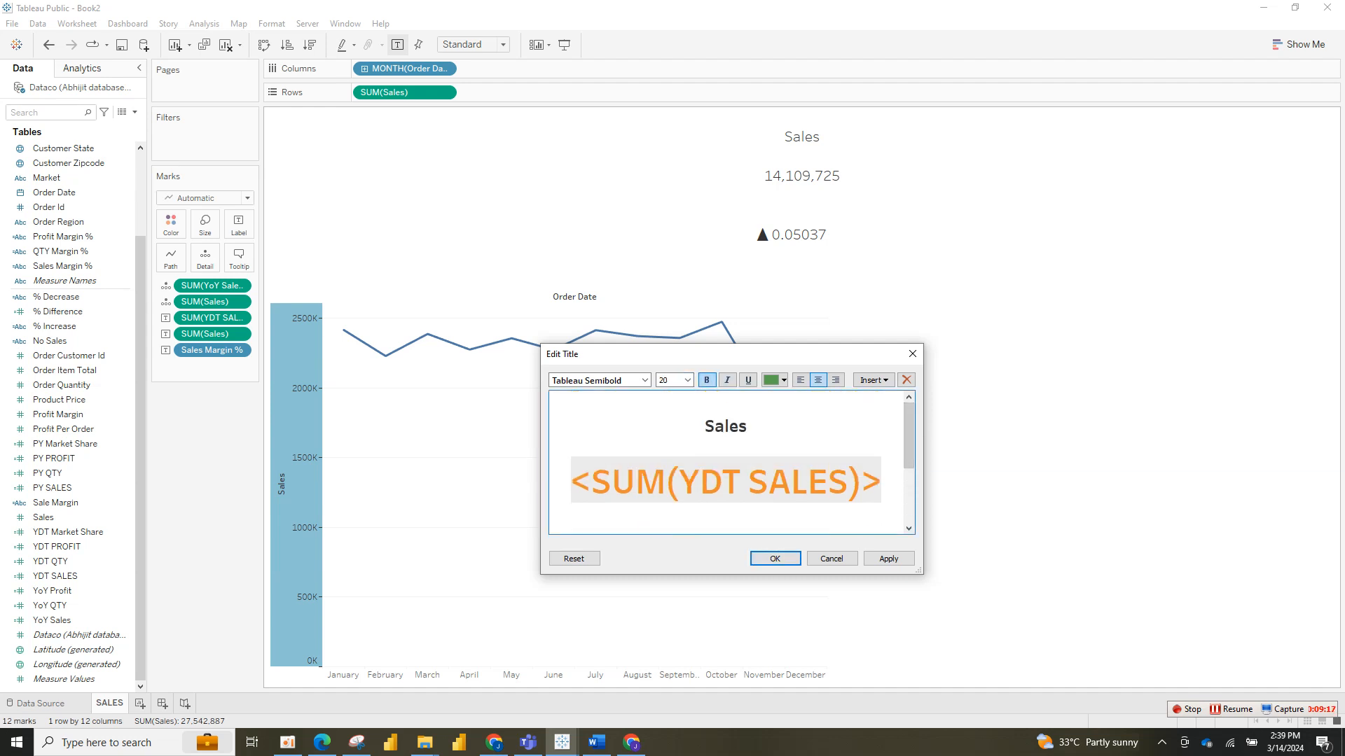
{"action": "left_click_drag", "start_coordinate": [881, 483], "coordinate": [571, 483]}
{"action": "left_click", "coordinate": [750, 426]}
{"action": "double_click", "coordinate": [728, 426]}
{"action": "left_click", "coordinate": [715, 425]}
{"action": "key", "text": "ctrl+a"}
{"action": "left_click", "coordinate": [706, 380]}
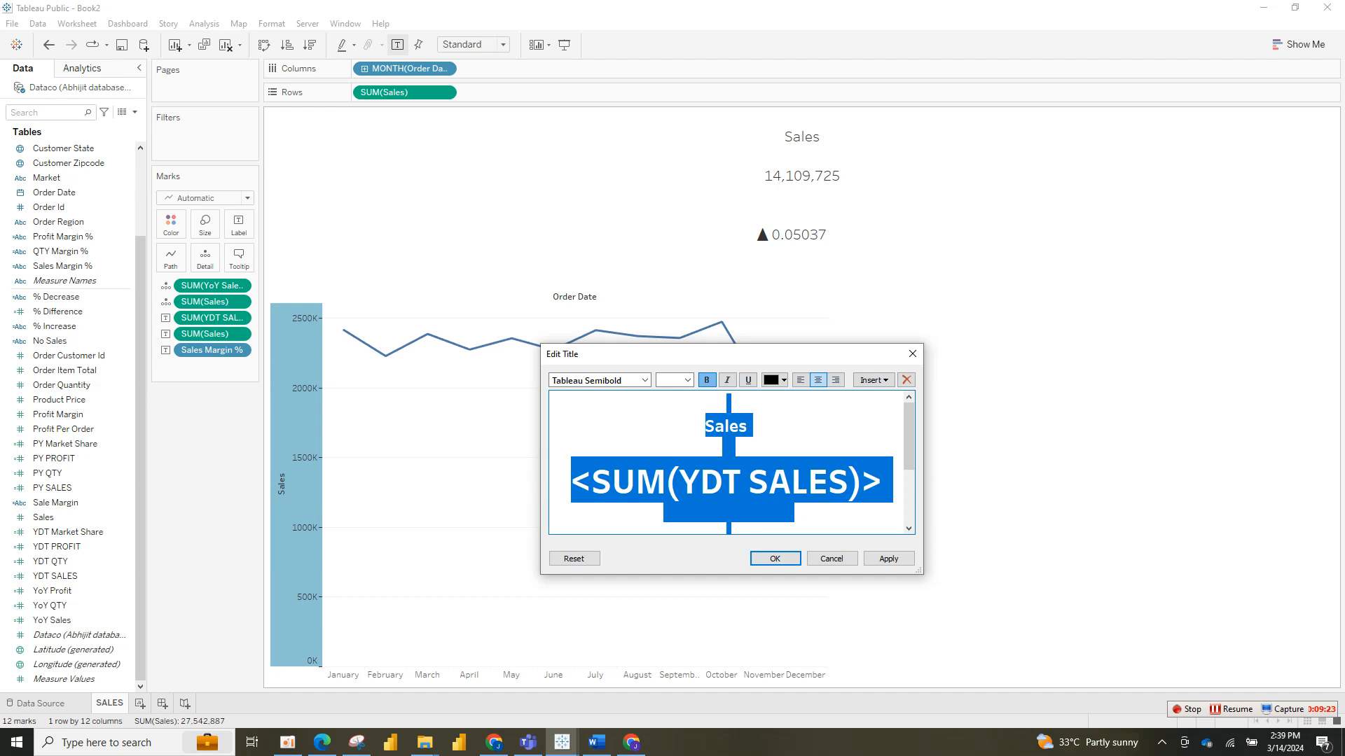
{"action": "left_click_drag", "start_coordinate": [909, 437], "coordinate": [908, 491]}
{"action": "left_click", "coordinate": [889, 559]}
{"action": "left_click", "coordinate": [776, 559]}
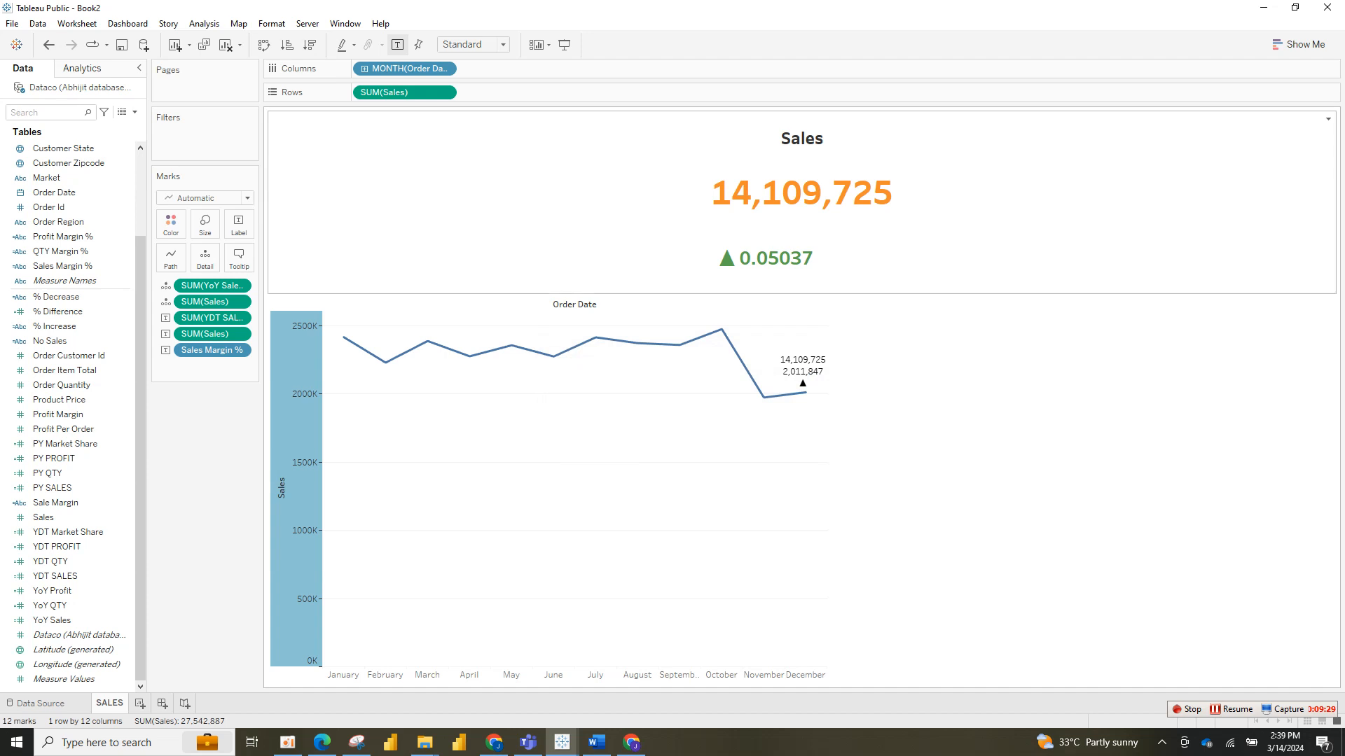
Step: Edit the title to add leading spaces before Sales Margin %, shifting the year-over-year line to the right, and apply it
{"action": "double_click", "coordinate": [802, 203]}
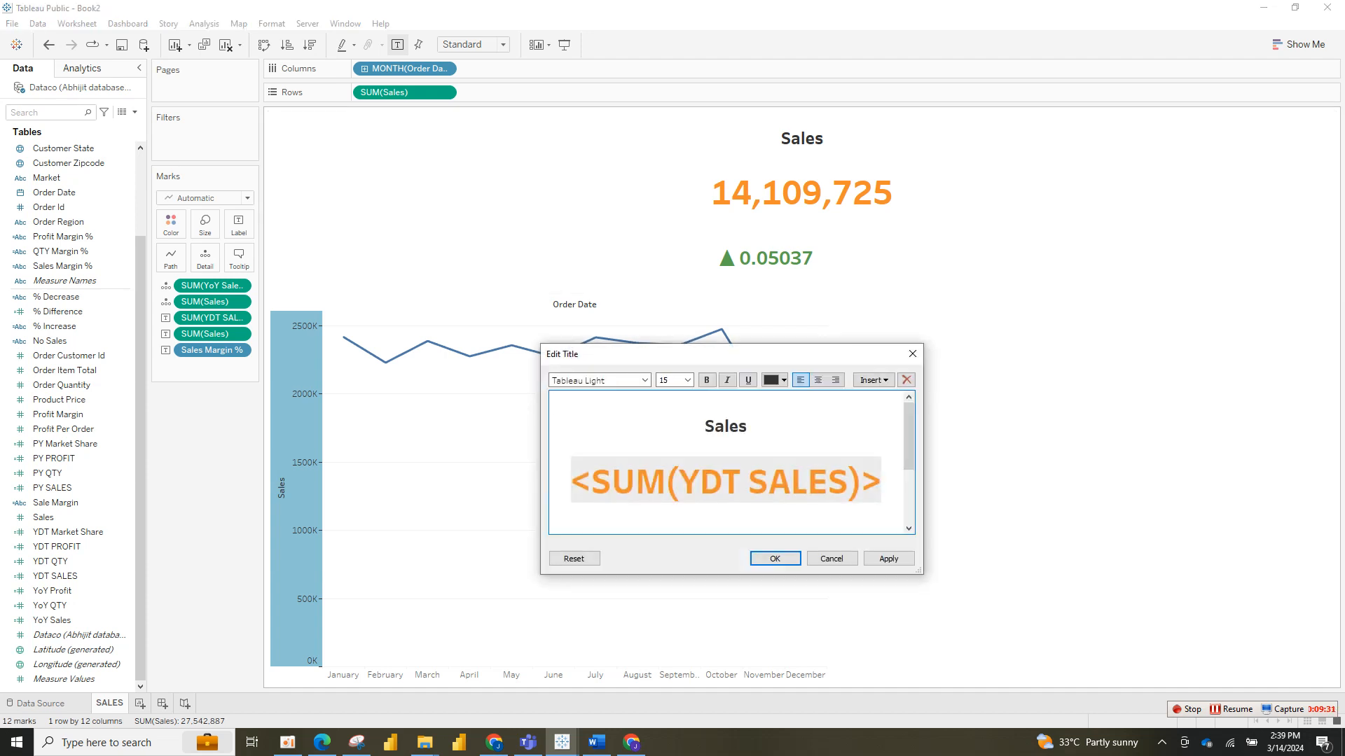
{"action": "scroll", "coordinate": [728, 466], "scroll_direction": "down", "scroll_amount": 2}
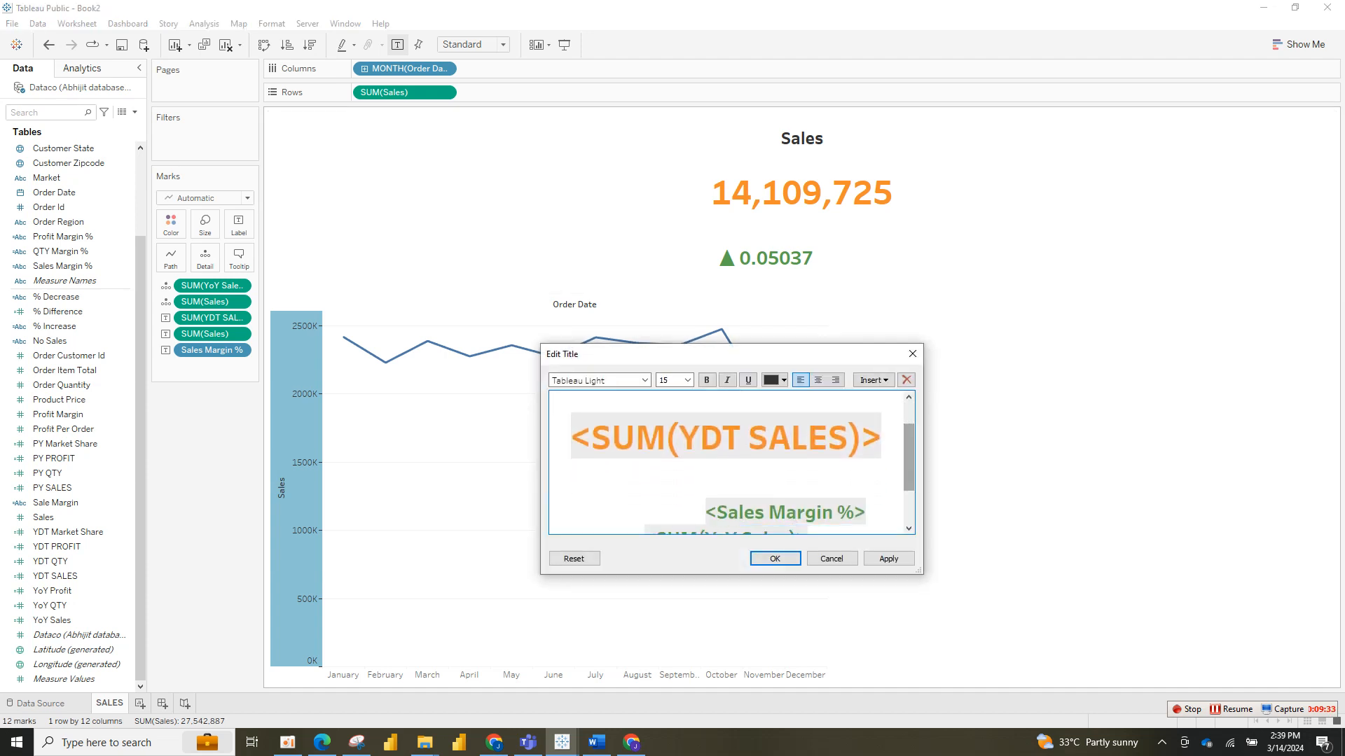
{"action": "left_click", "coordinate": [818, 380]}
{"action": "left_click", "coordinate": [887, 440]}
{"action": "left_click_drag", "start_coordinate": [874, 512], "coordinate": [714, 513]}
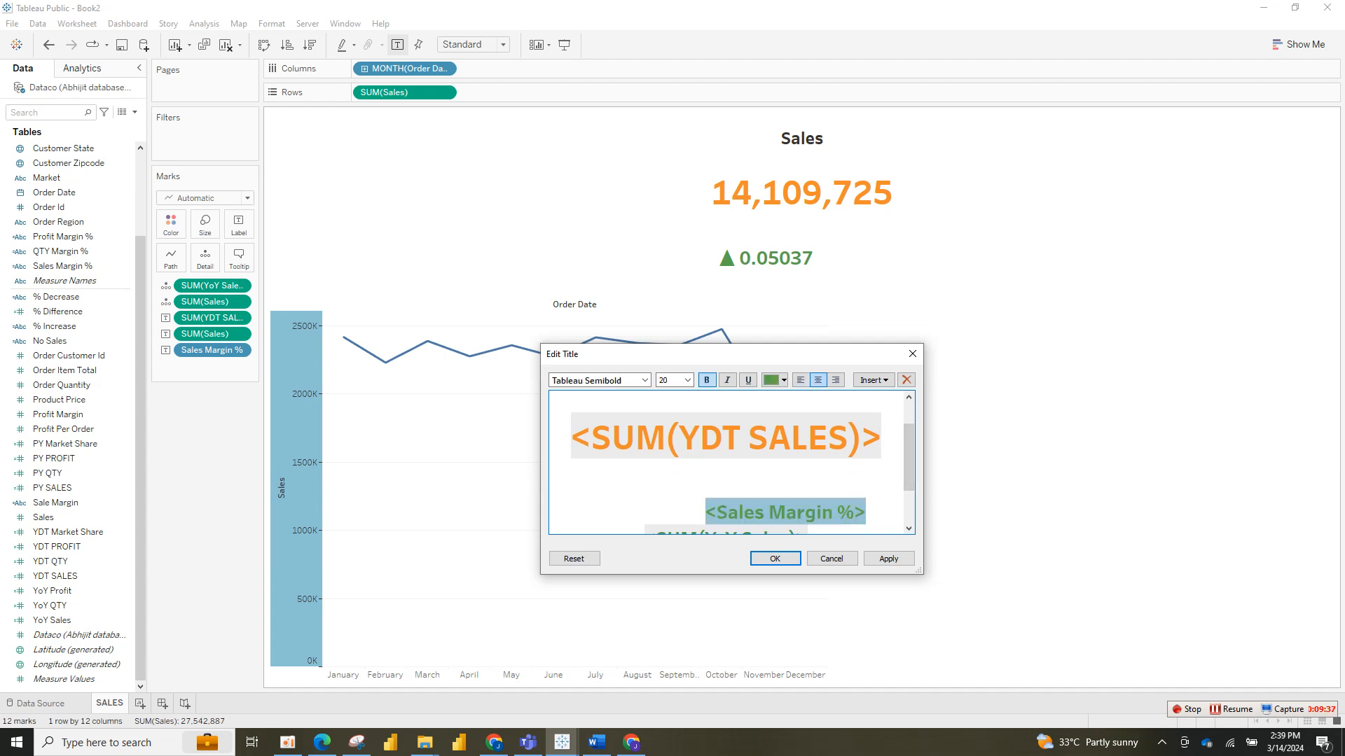
{"action": "triple_click", "coordinate": [827, 435]}
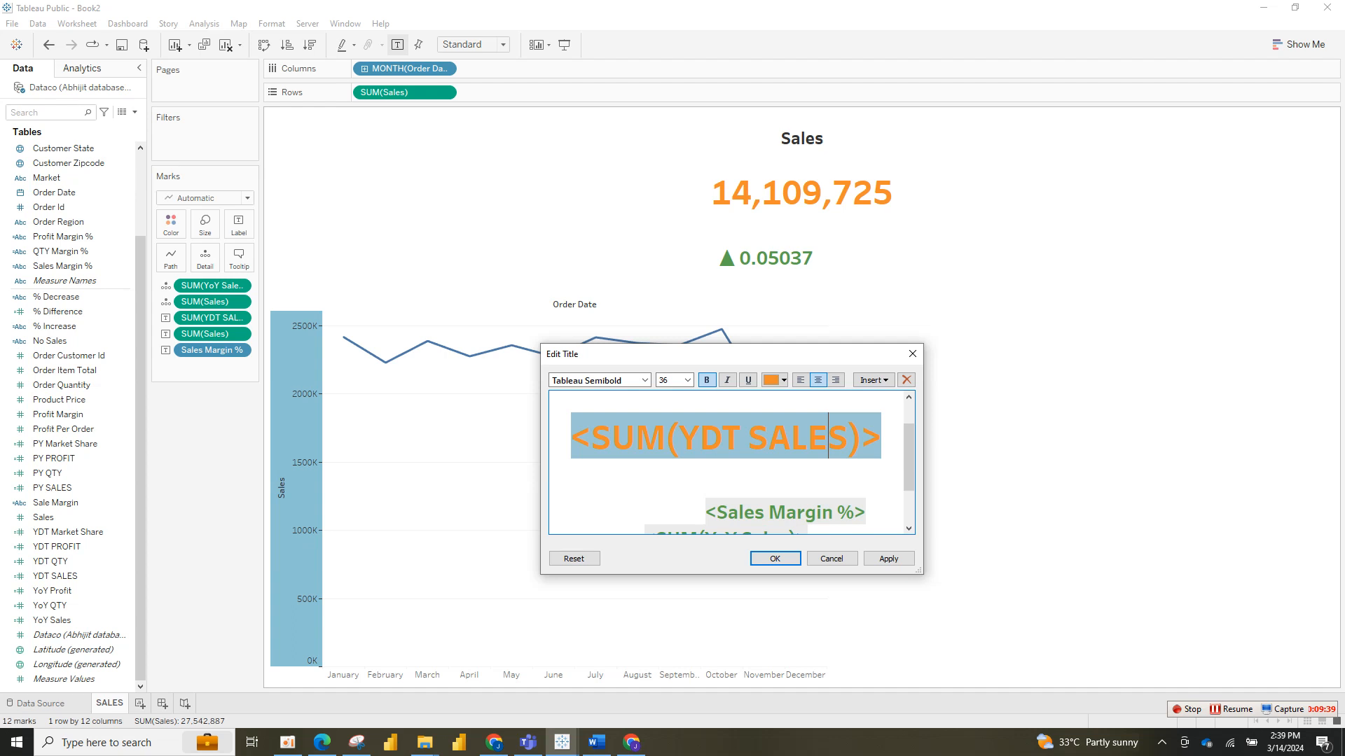
{"action": "left_click_drag", "start_coordinate": [908, 457], "coordinate": [909, 490]}
{"action": "left_click", "coordinate": [797, 473]}
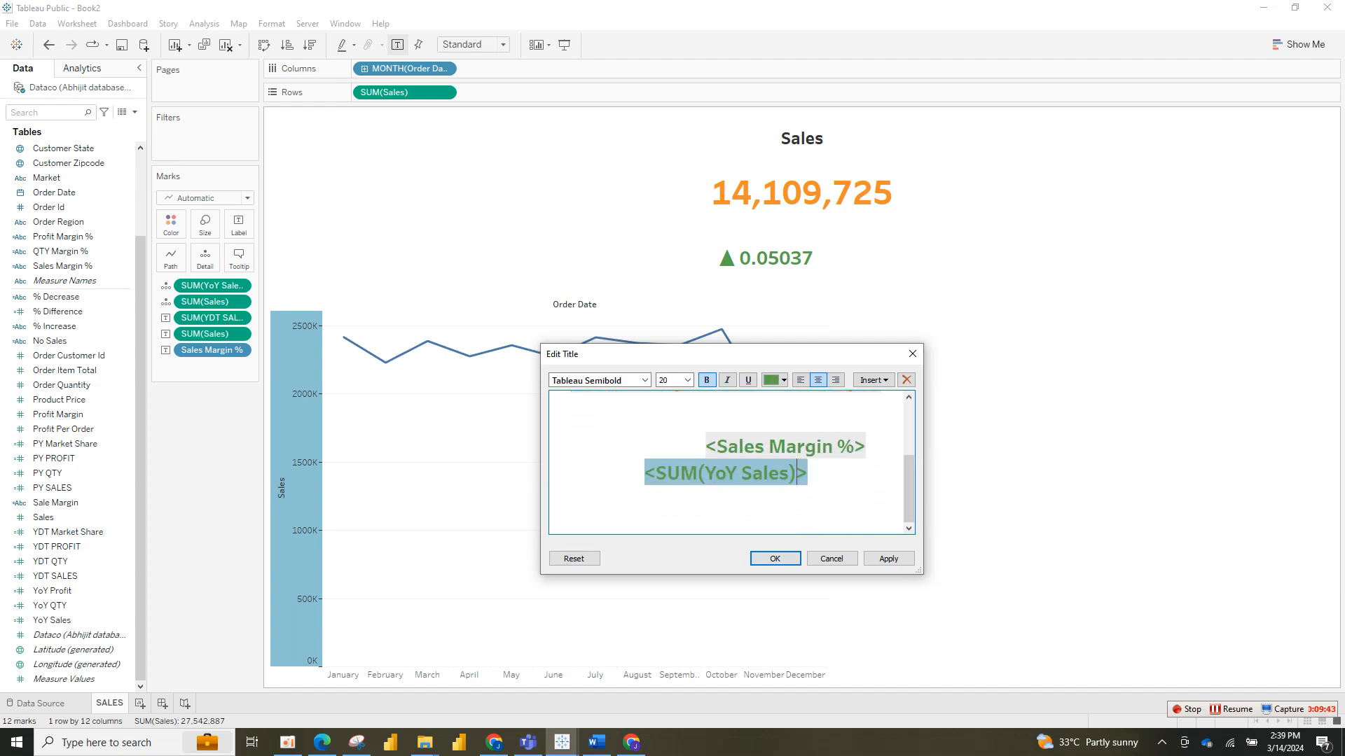
{"action": "left_click_drag", "start_coordinate": [807, 474], "coordinate": [700, 448]}
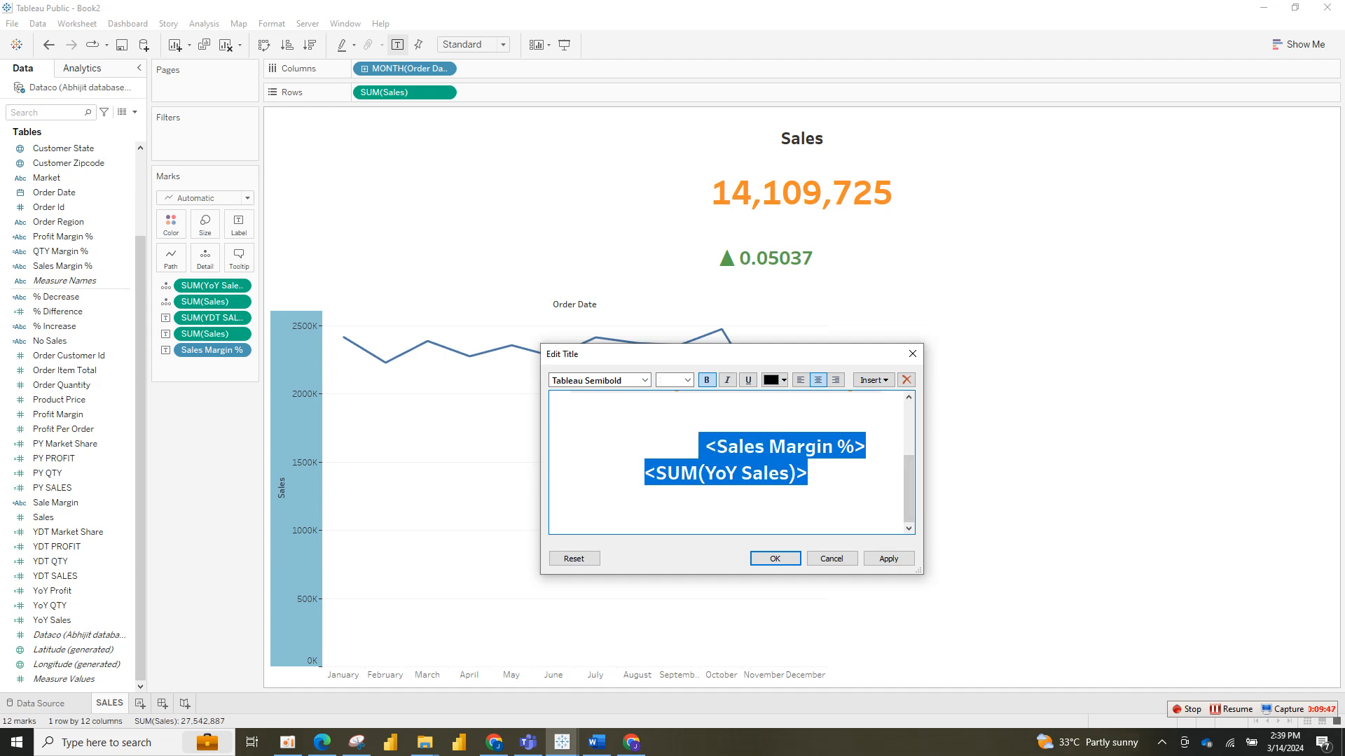
{"action": "left_click", "coordinate": [832, 499]}
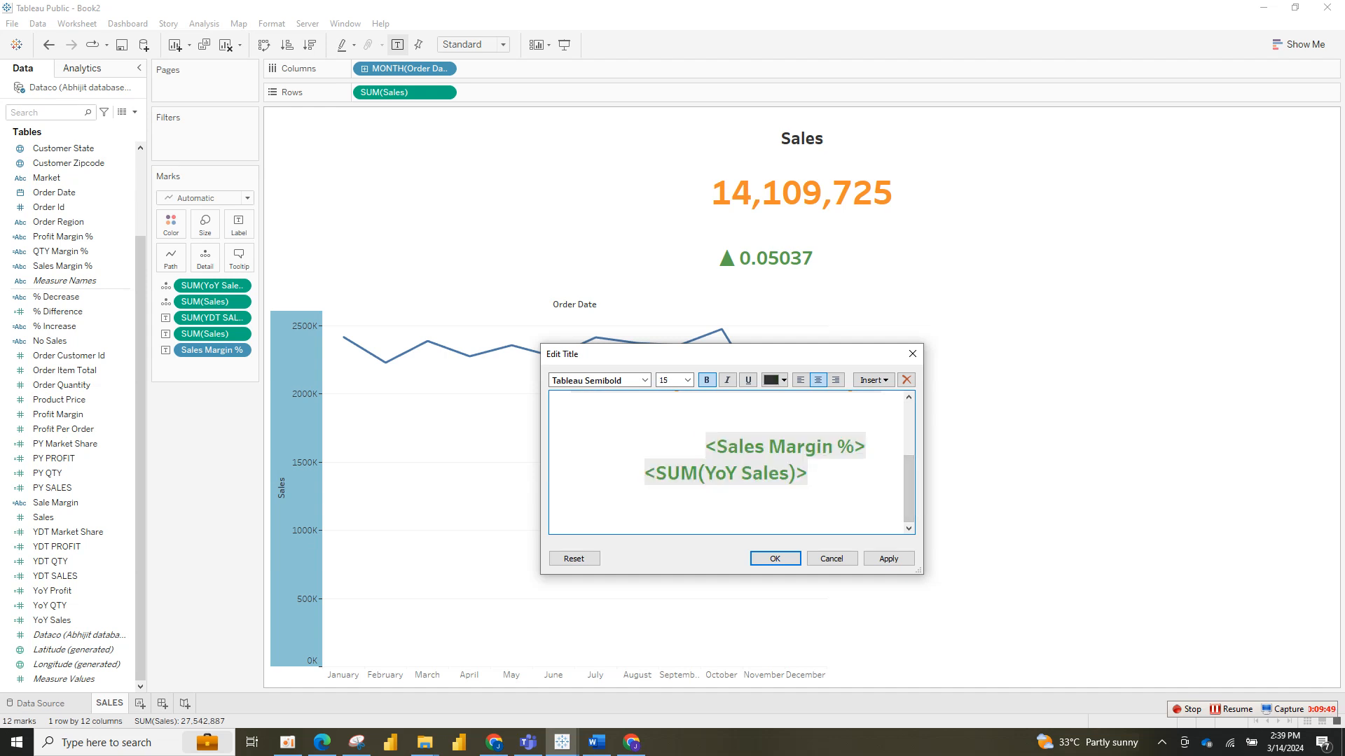
{"action": "left_click", "coordinate": [705, 447]}
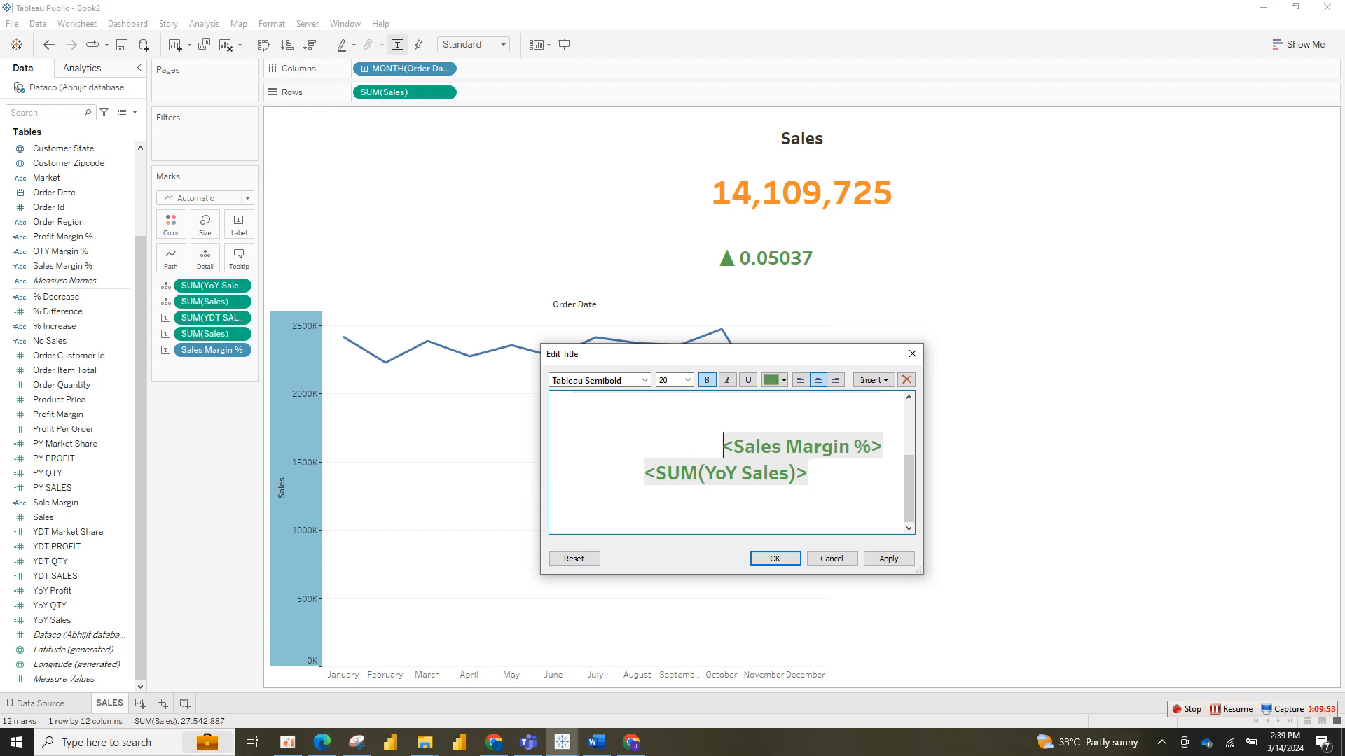
{"action": "left_click", "coordinate": [889, 558]}
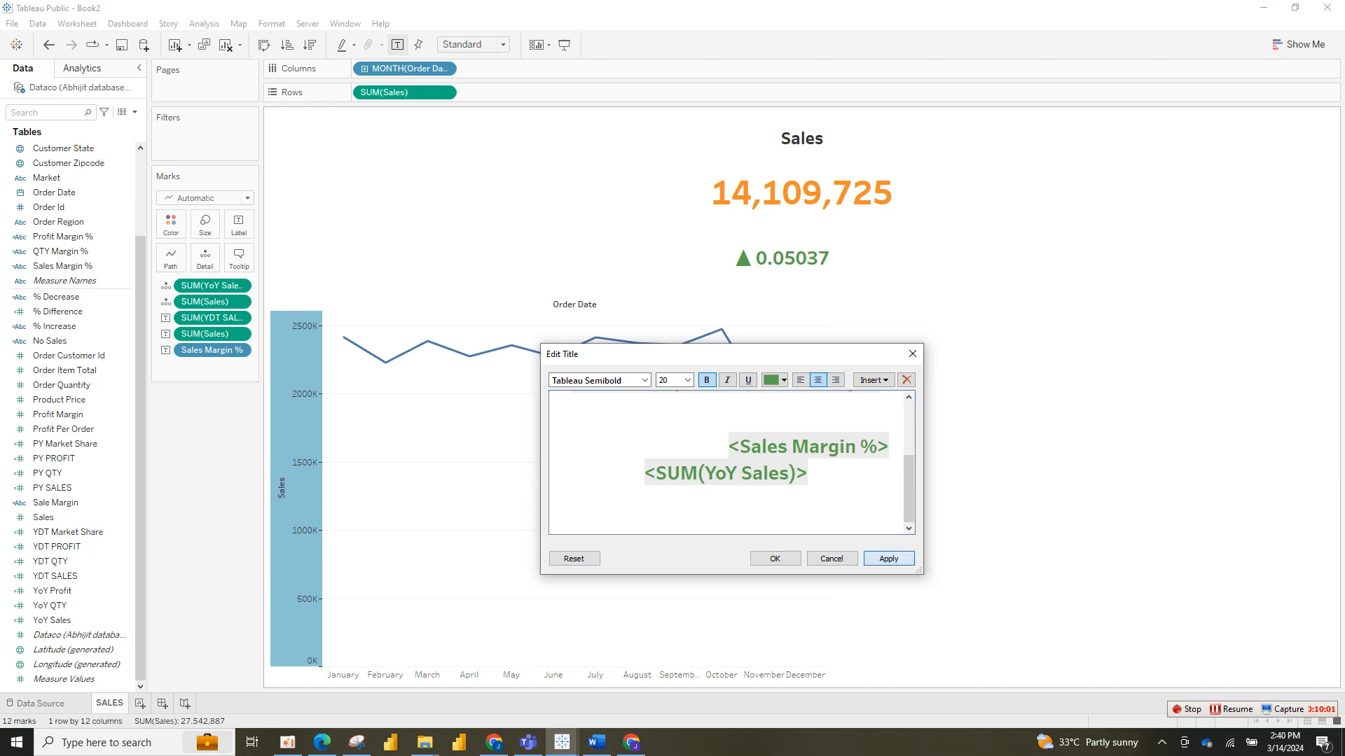
Step: Shift the Sales Margin % and YoY Sales line further right with more leading spaces, then apply and close the title editor
{"action": "left_click", "coordinate": [888, 558]}
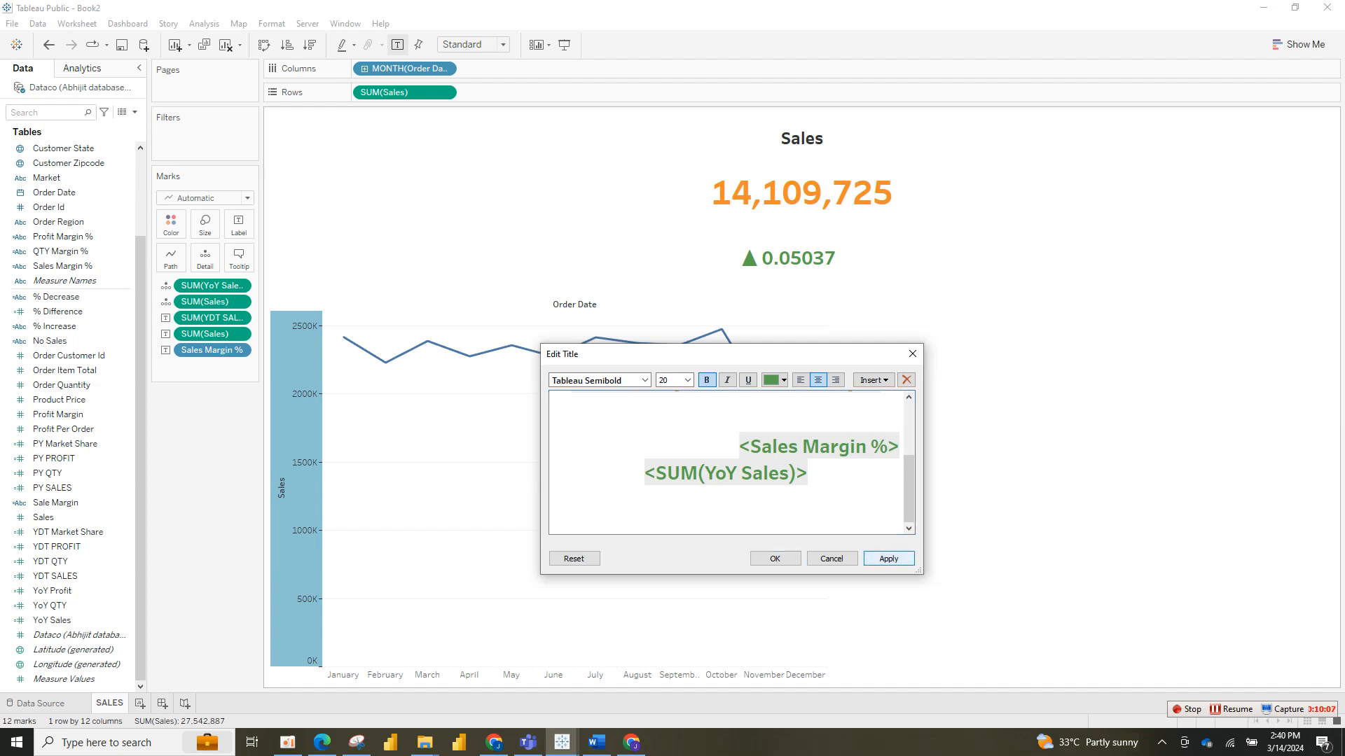
{"action": "left_click", "coordinate": [889, 559]}
{"action": "left_click_drag", "start_coordinate": [908, 488], "coordinate": [908, 436]}
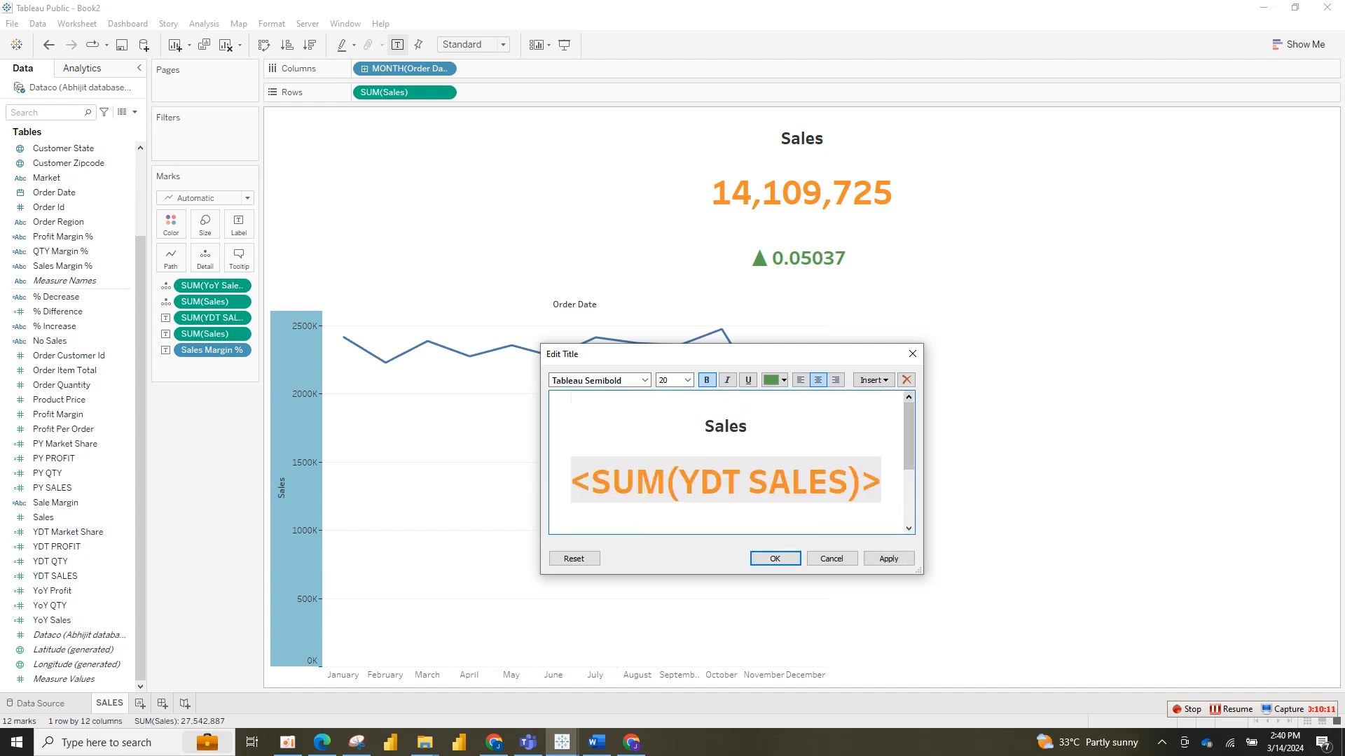
{"action": "left_click", "coordinate": [888, 558]}
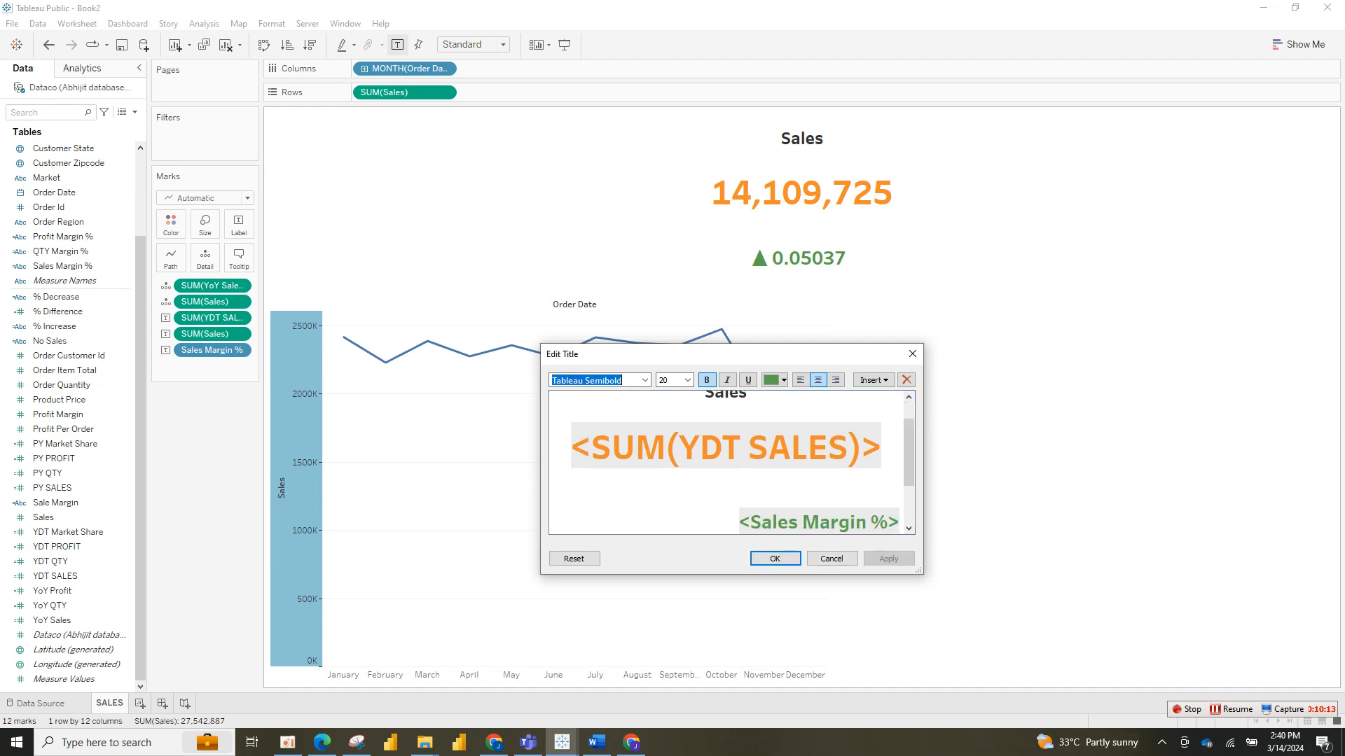
{"action": "left_click", "coordinate": [774, 558]}
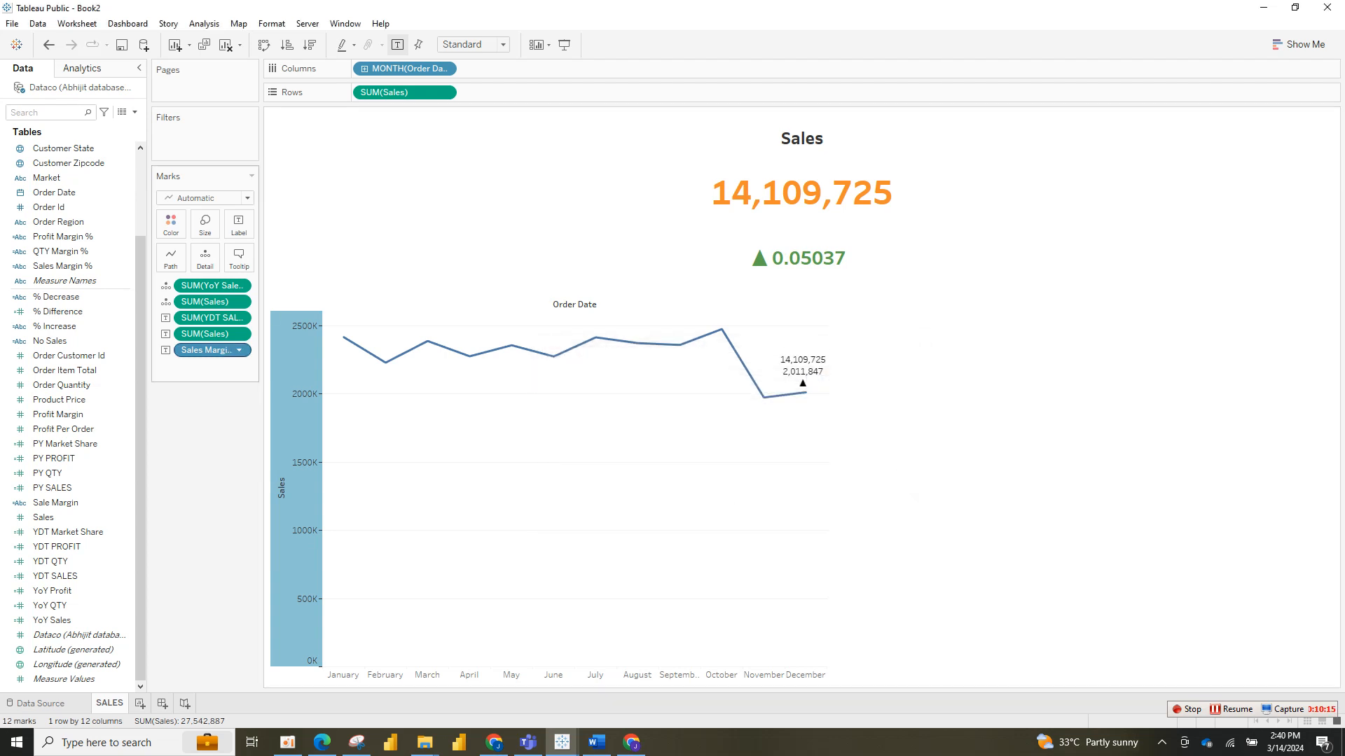
Step: Format the SUM(YDT SALES) mark numbers as custom currency with a $ prefix, 2 decimal places and Millions (M) display units
{"action": "left_click", "coordinate": [239, 349]}
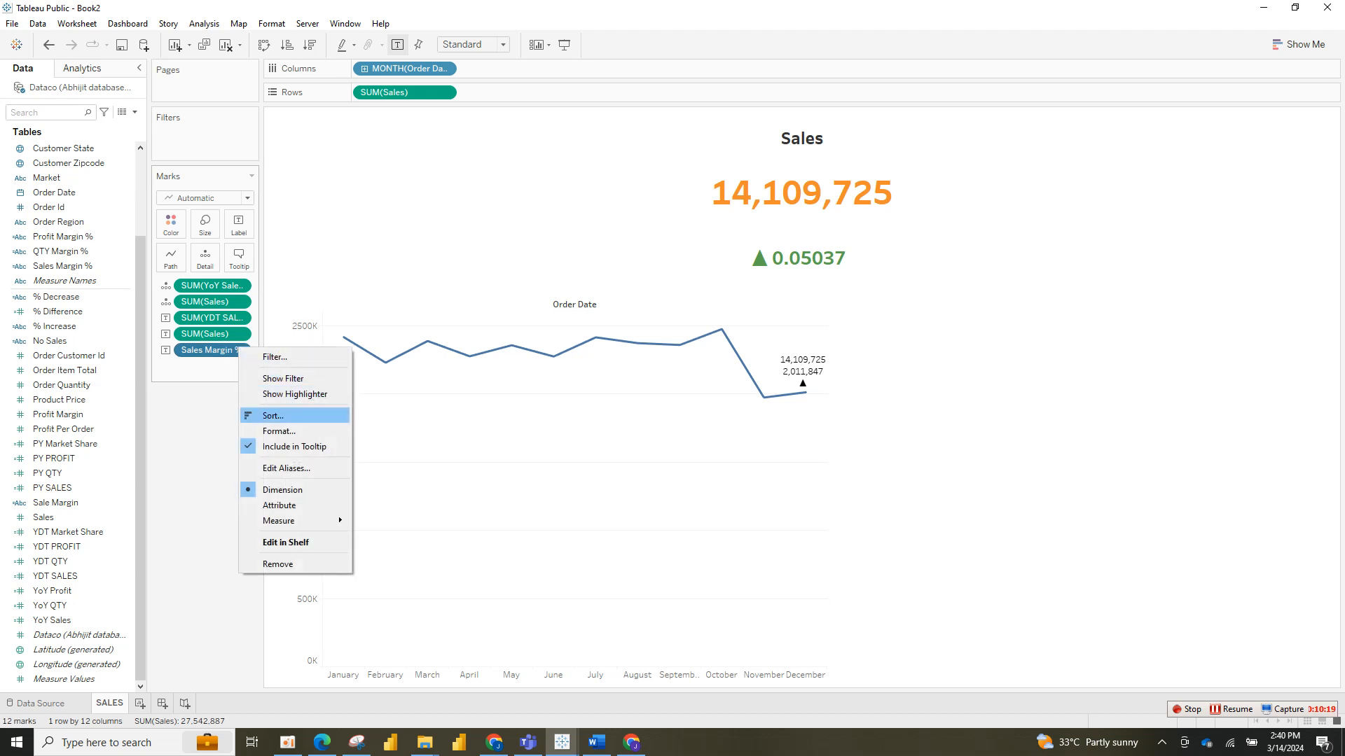
{"action": "left_click", "coordinate": [210, 409]}
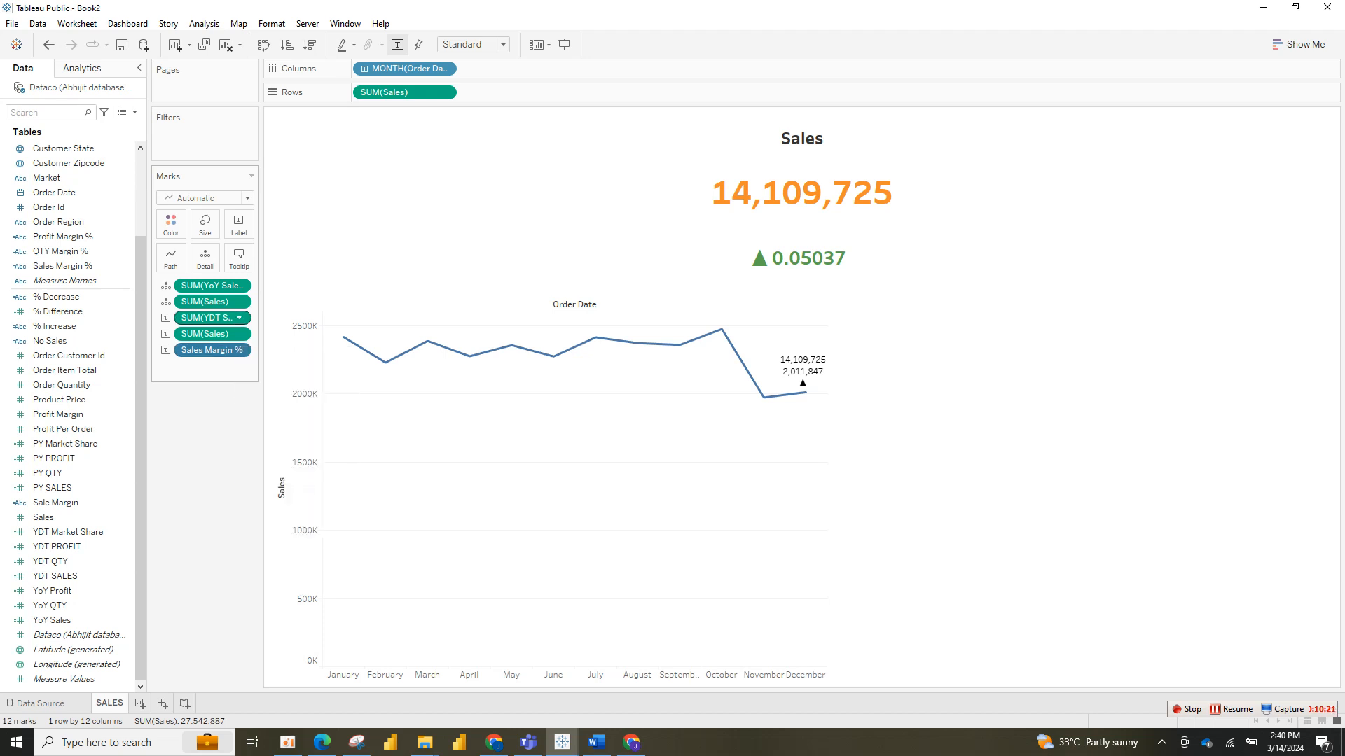
{"action": "left_click", "coordinate": [239, 317]}
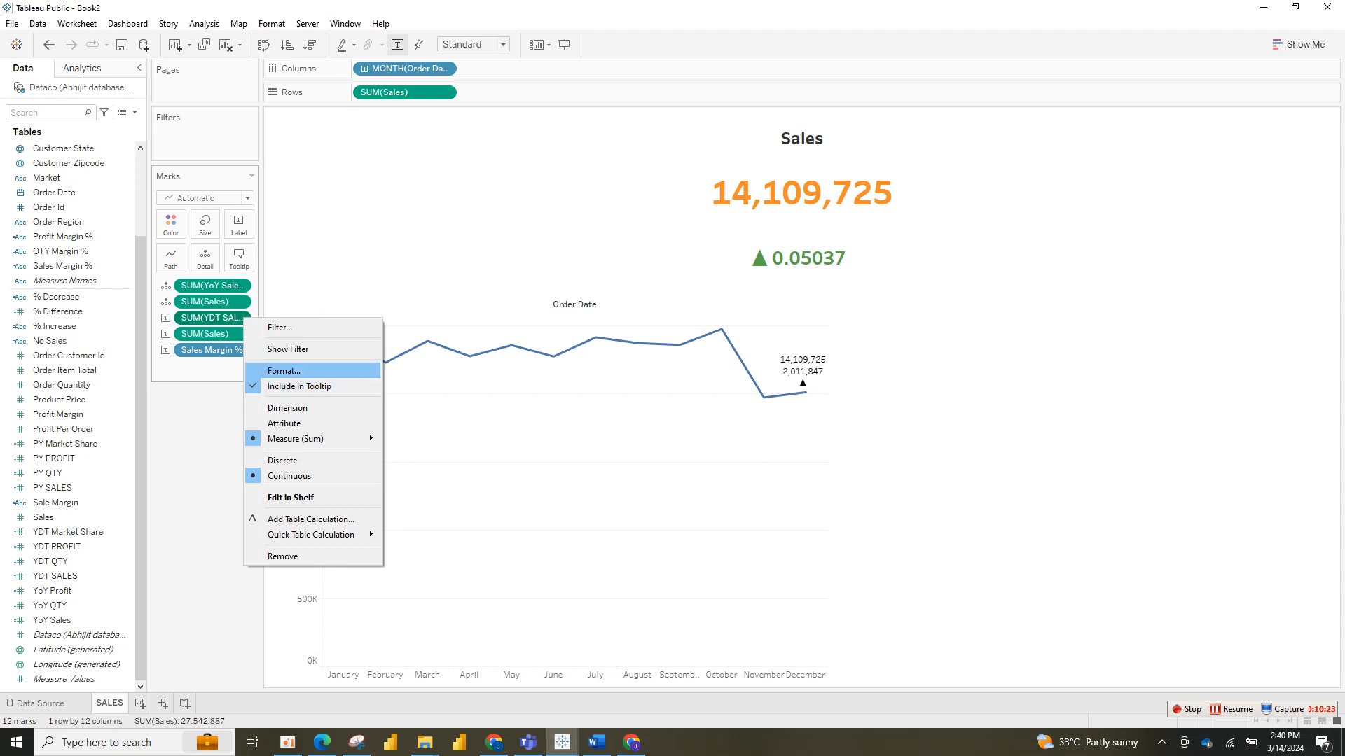
{"action": "left_click", "coordinate": [291, 369]}
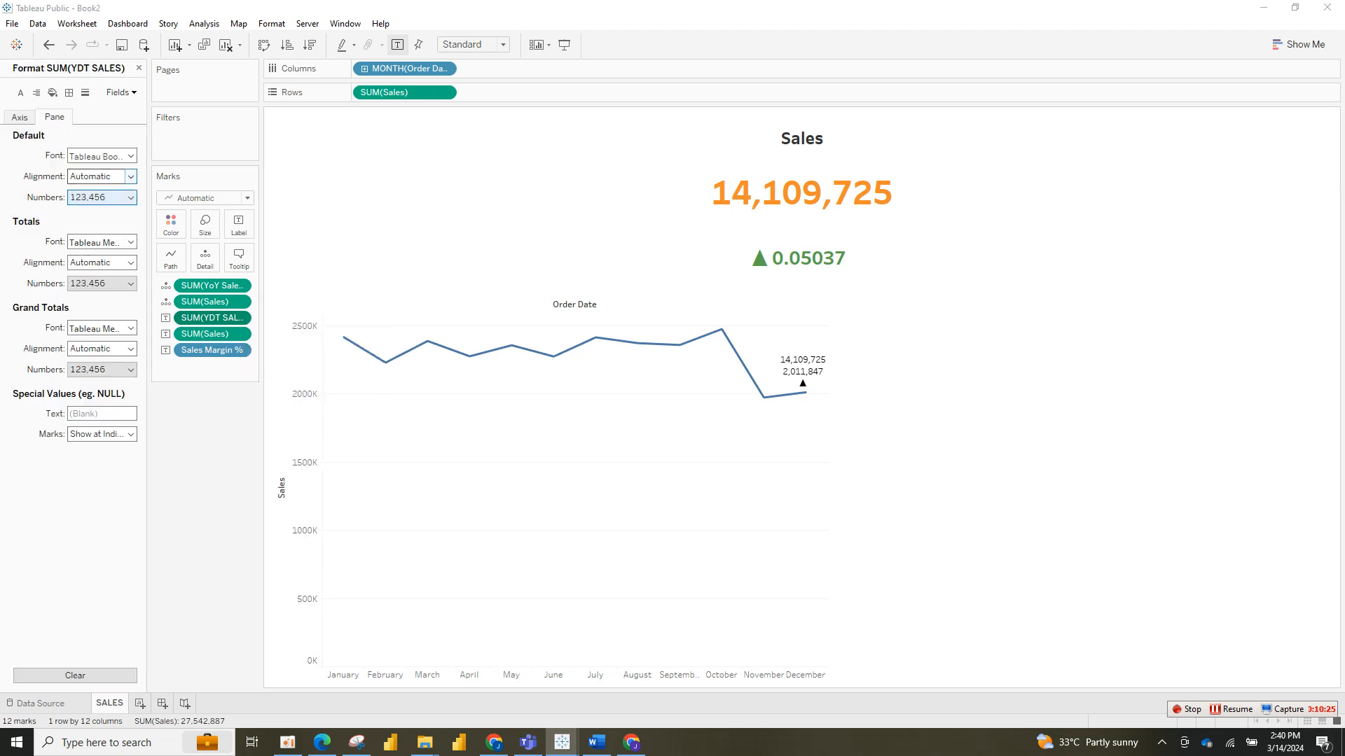
{"action": "left_click", "coordinate": [130, 198]}
{"action": "left_click", "coordinate": [112, 250]}
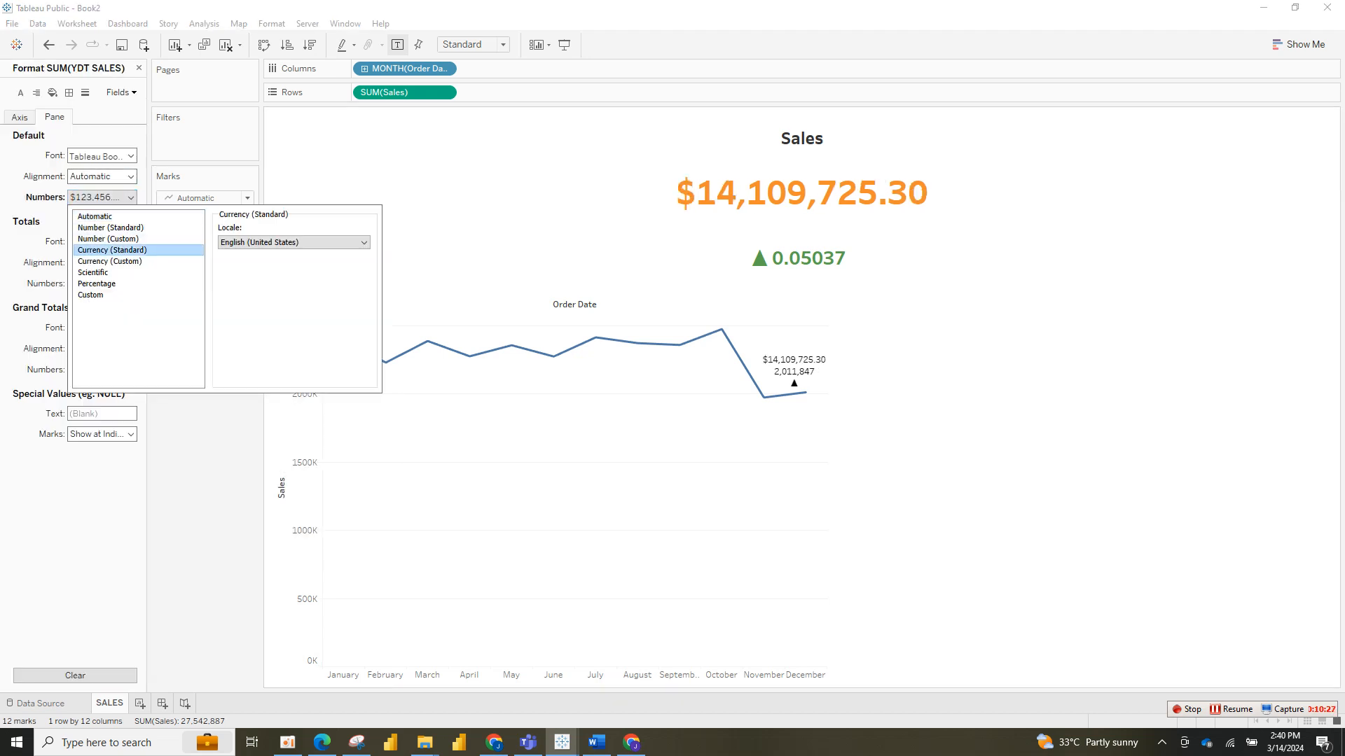
{"action": "left_click", "coordinate": [110, 261]}
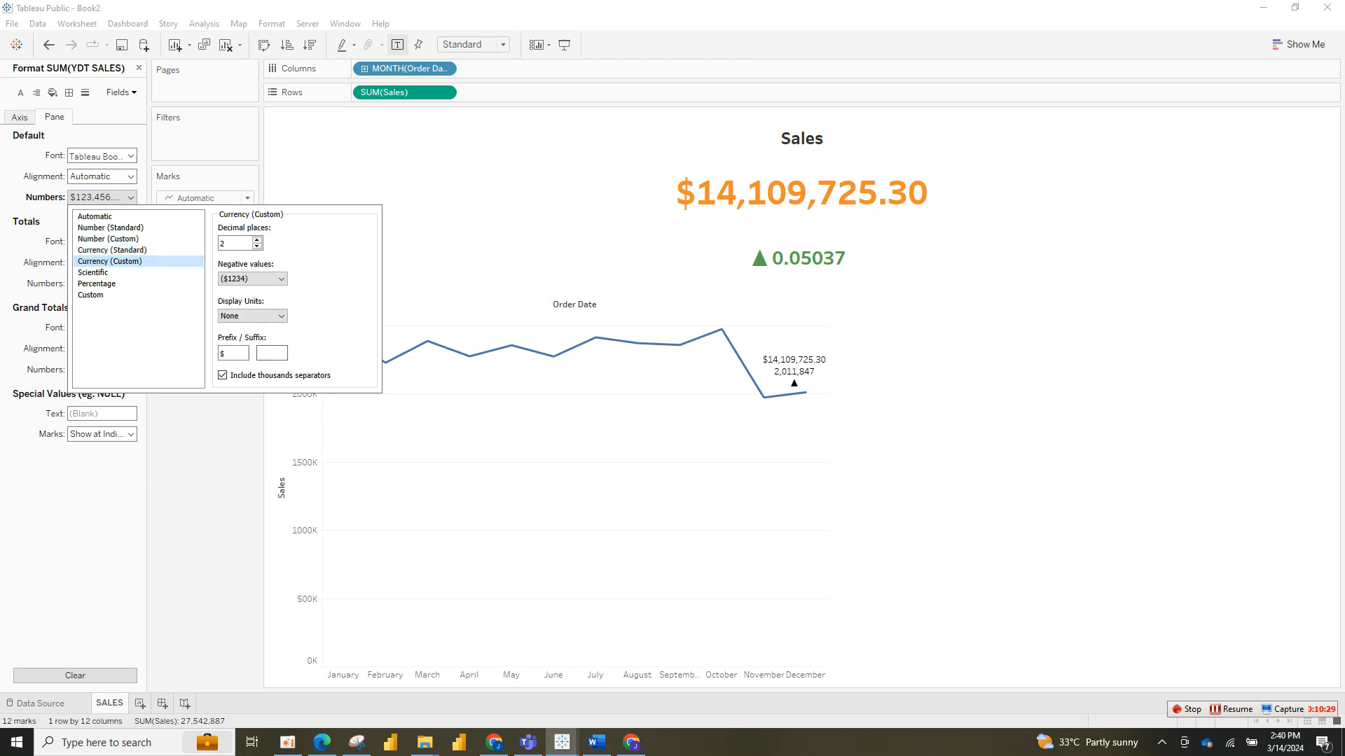
{"action": "left_click", "coordinate": [252, 316]}
{"action": "left_click", "coordinate": [240, 347]}
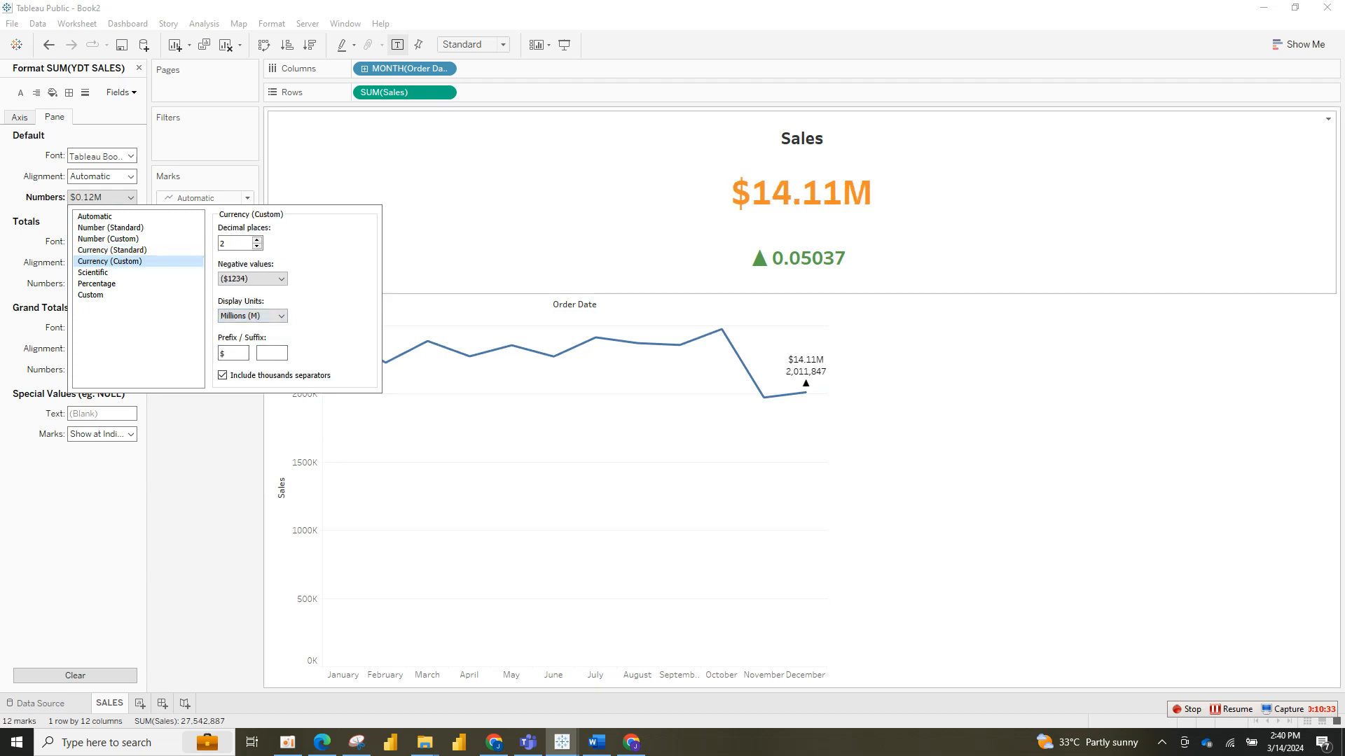
{"action": "left_click", "coordinate": [483, 241]}
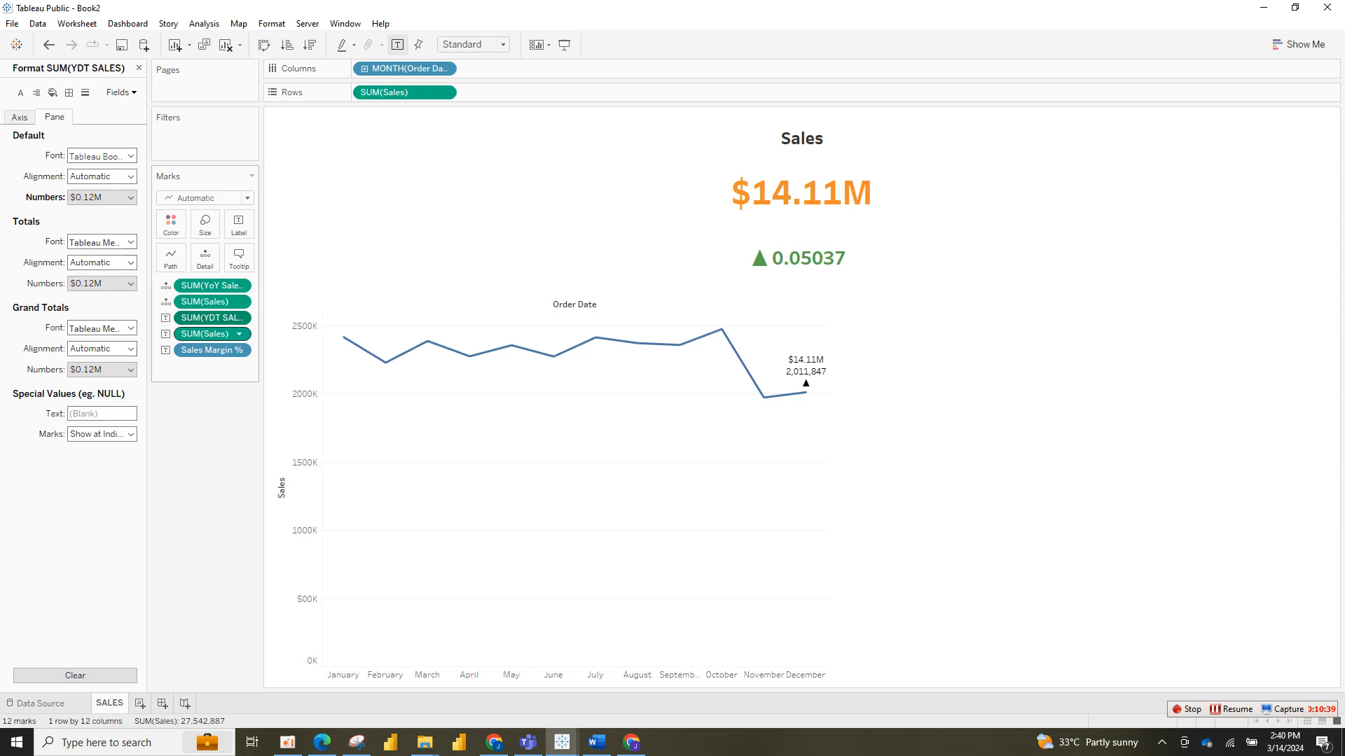
Step: Format the SUM(YoY Sales) numbers as a percentage with 2 decimal places and close the formatting pane
{"action": "right_click", "coordinate": [210, 286]}
{"action": "left_click", "coordinate": [295, 341]}
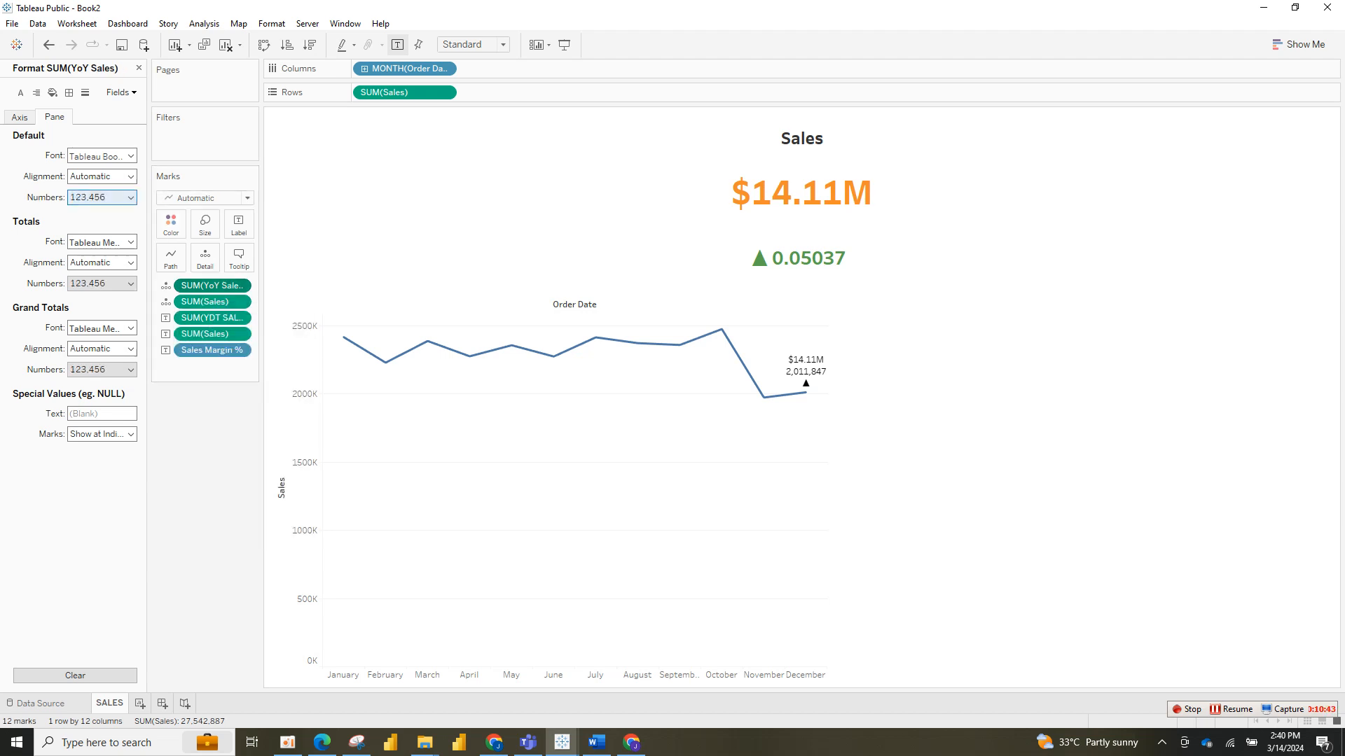
{"action": "left_click", "coordinate": [101, 197]}
{"action": "left_click", "coordinate": [105, 295]}
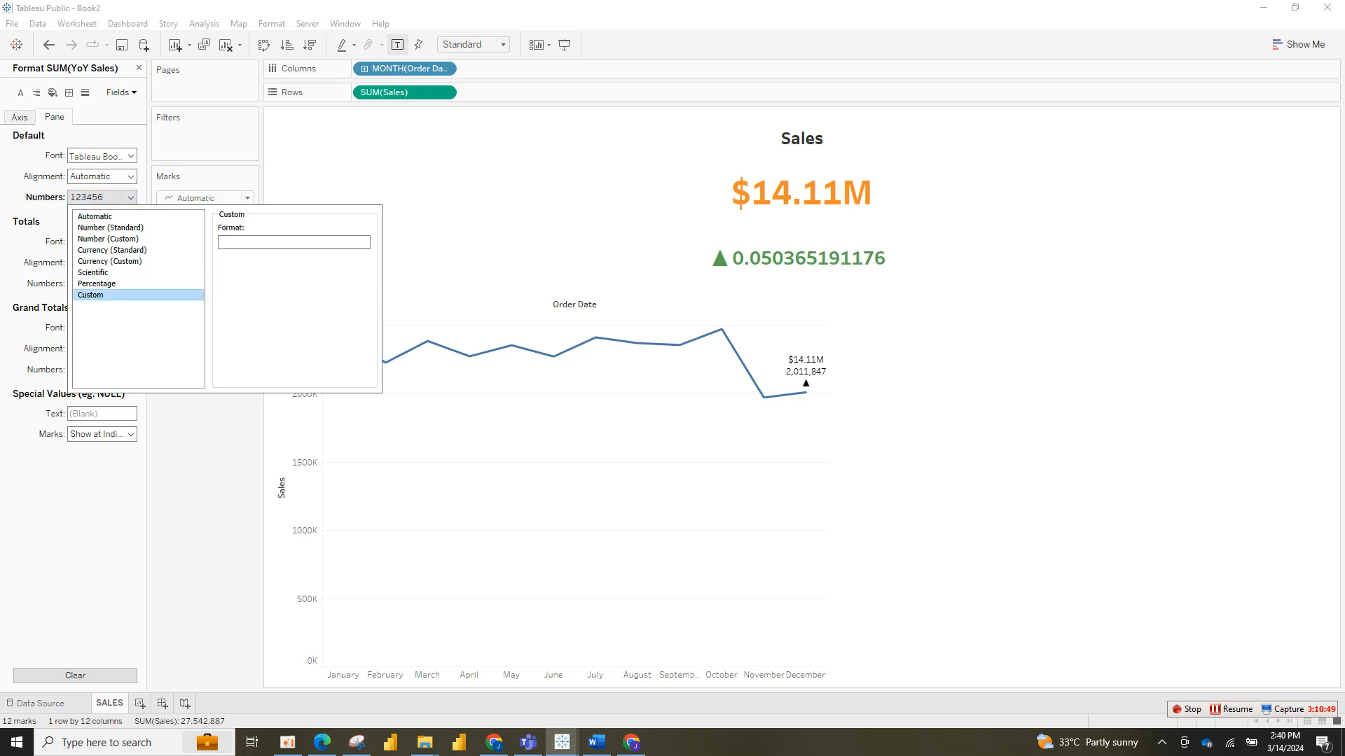
{"action": "left_click", "coordinate": [97, 283]}
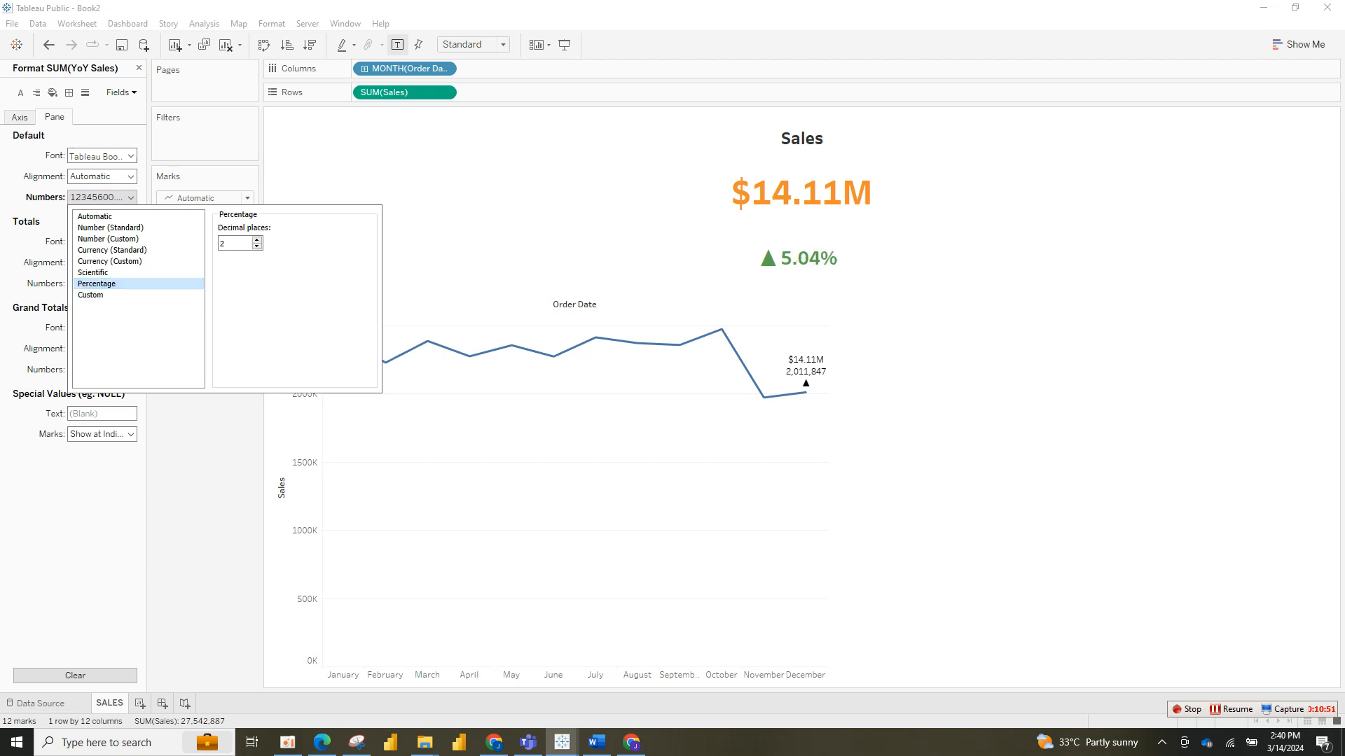
{"action": "key", "text": "Escape"}
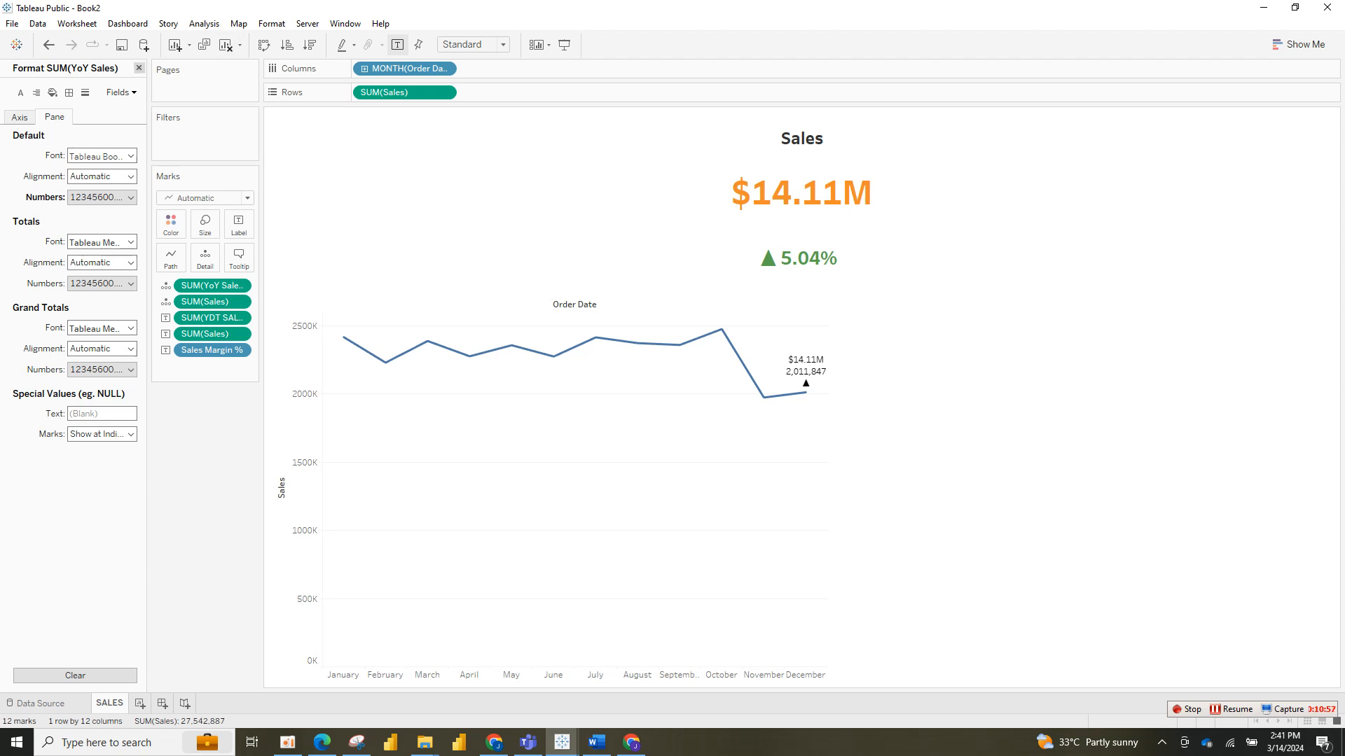
{"action": "left_click", "coordinate": [139, 68]}
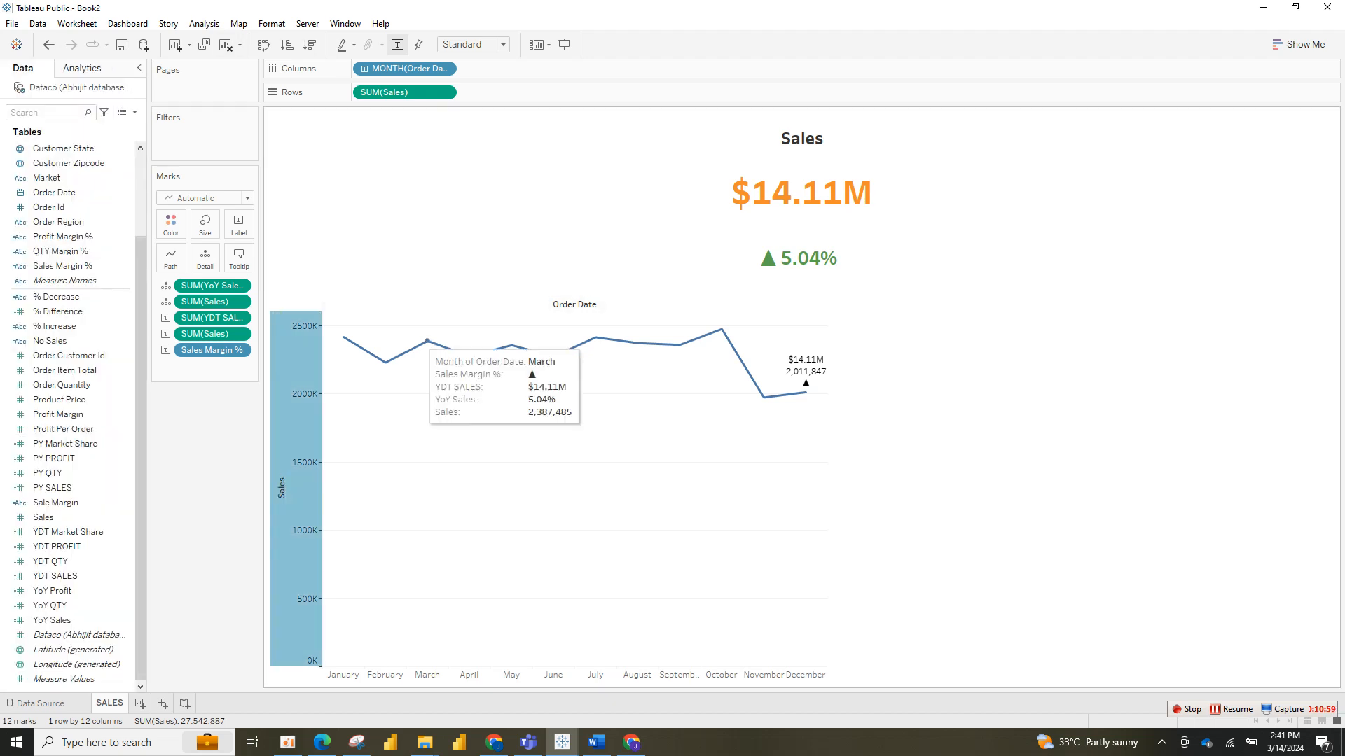
Step: Hide the header of the vertical Sales axis on the line chart
{"action": "left_click", "coordinate": [428, 341]}
{"action": "right_click", "coordinate": [332, 327]}
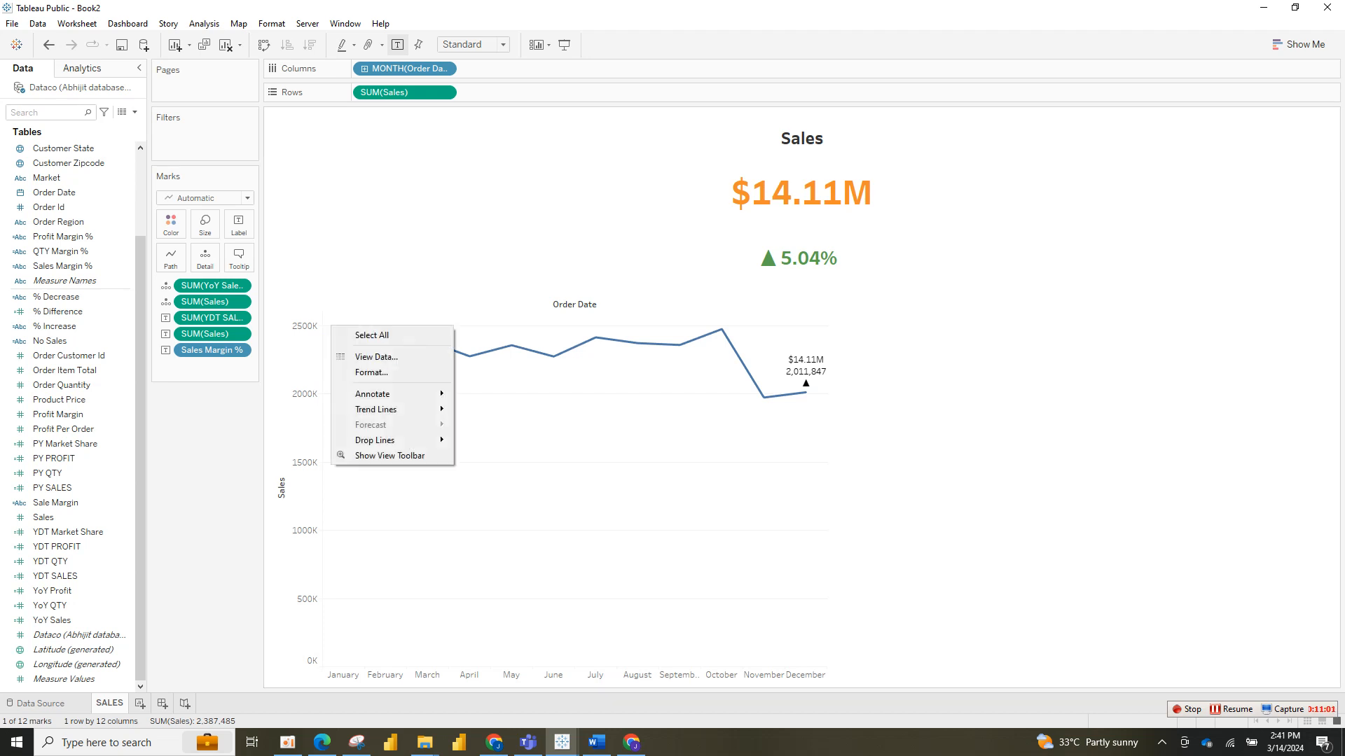
{"action": "left_click", "coordinate": [371, 335]}
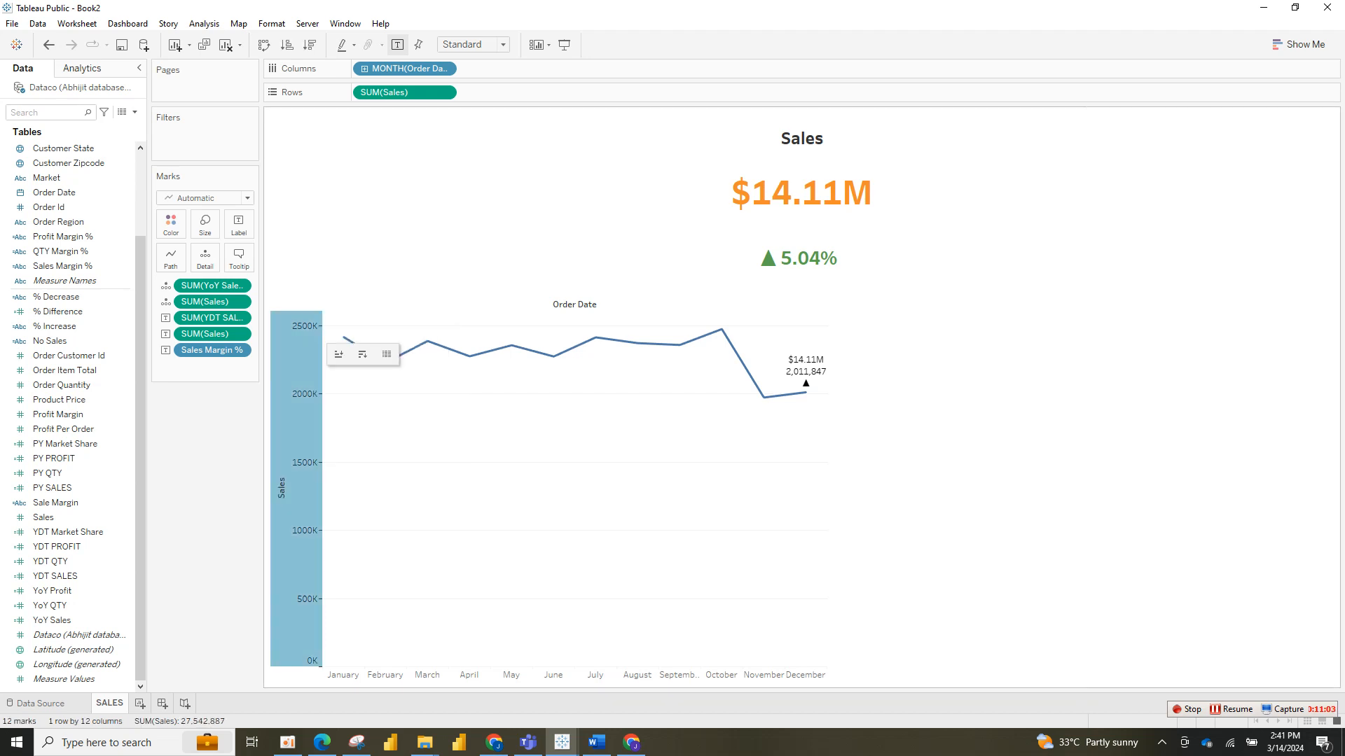
{"action": "right_click", "coordinate": [317, 333]}
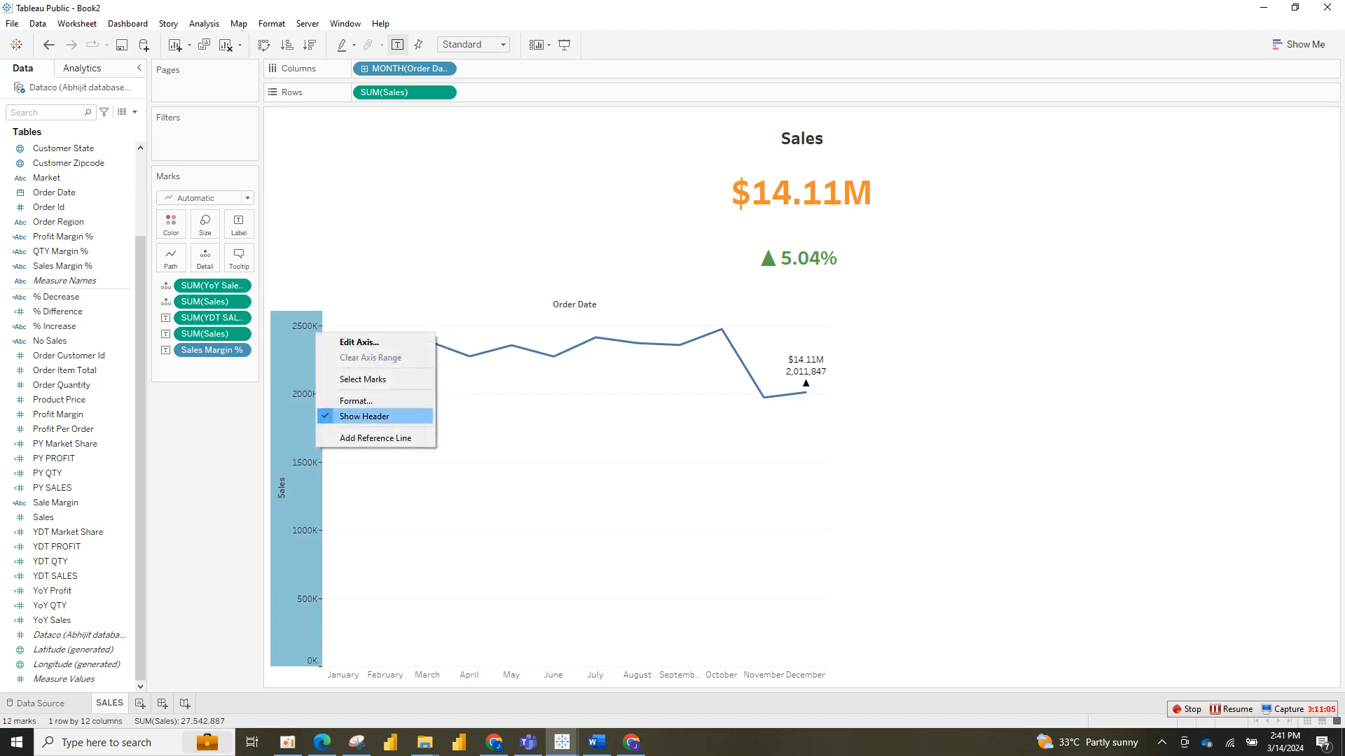
{"action": "left_click", "coordinate": [364, 416]}
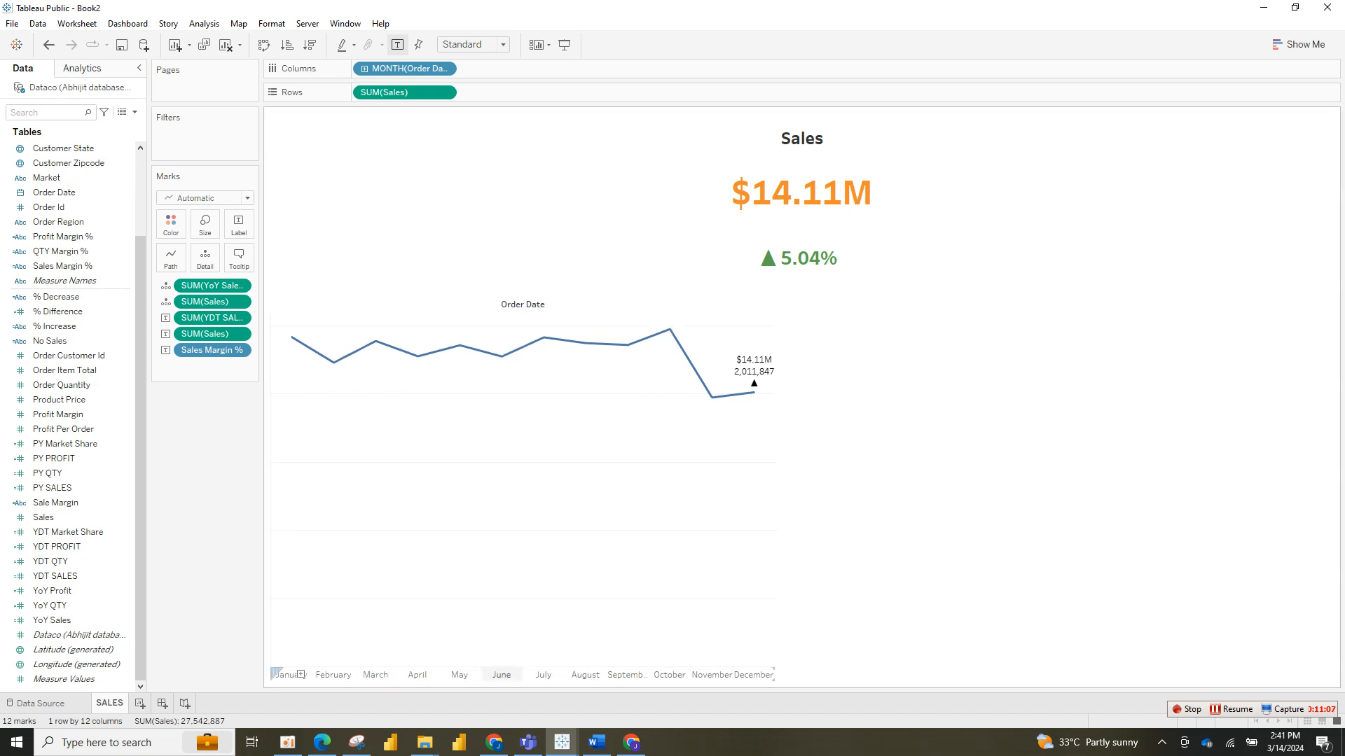
Step: Hide the month header along the horizontal axis of the Sales line chart
{"action": "left_click", "coordinate": [510, 674]}
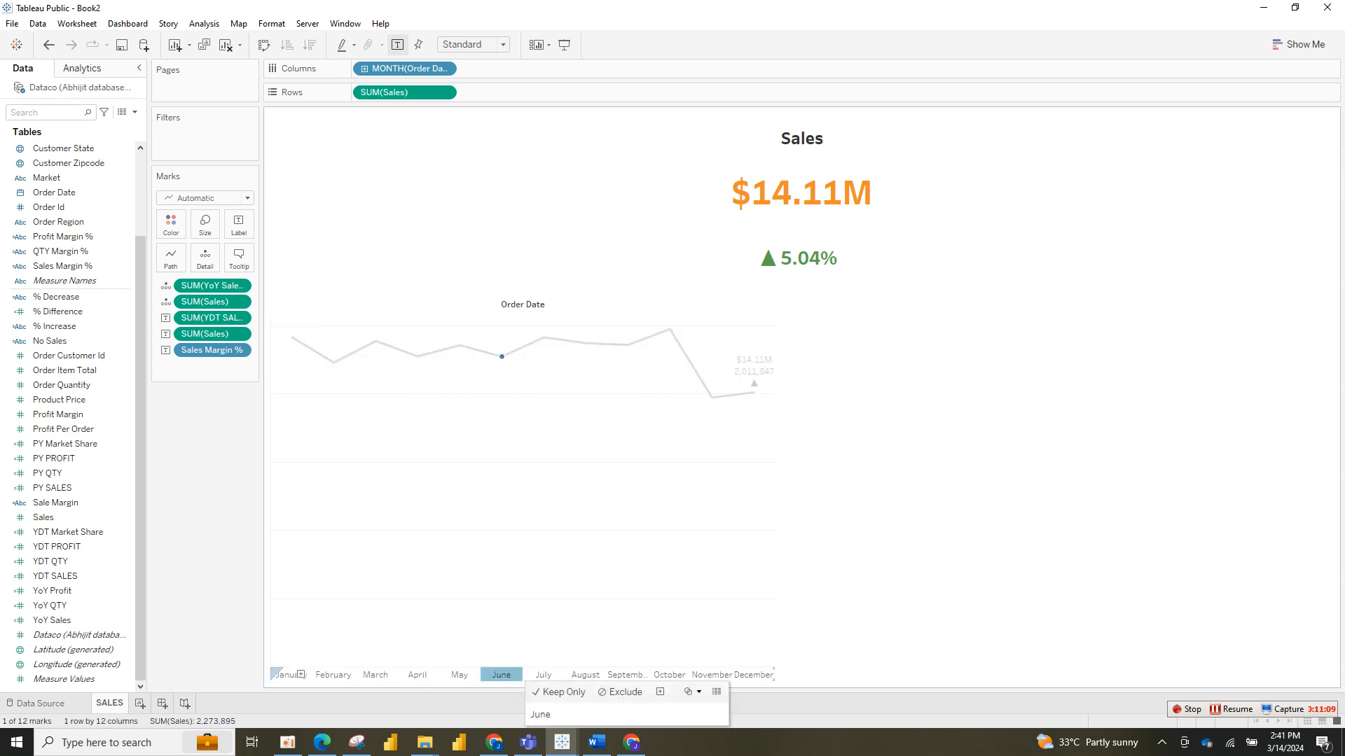
{"action": "right_click", "coordinate": [514, 672]}
{"action": "left_click", "coordinate": [562, 644]}
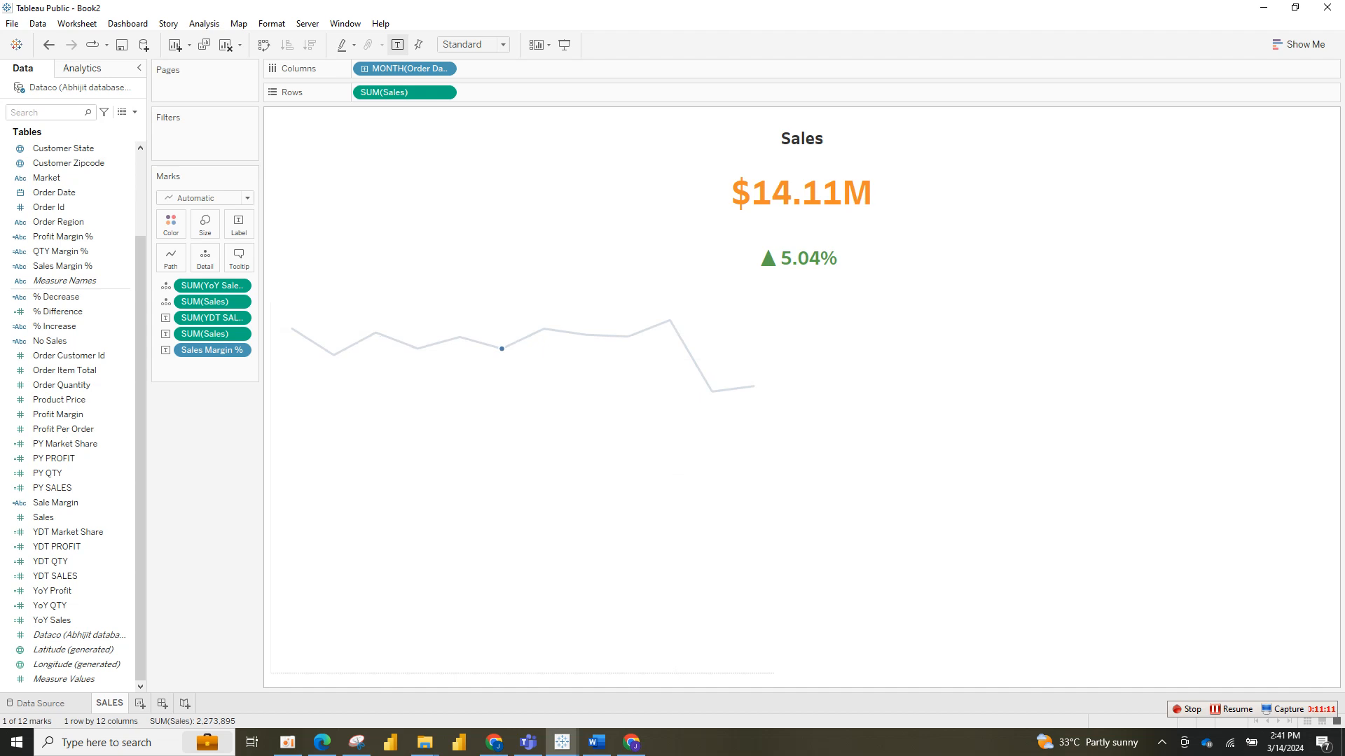
{"action": "right_click", "coordinate": [537, 334]}
{"action": "left_click", "coordinate": [595, 477]}
{"action": "left_click", "coordinate": [287, 348]}
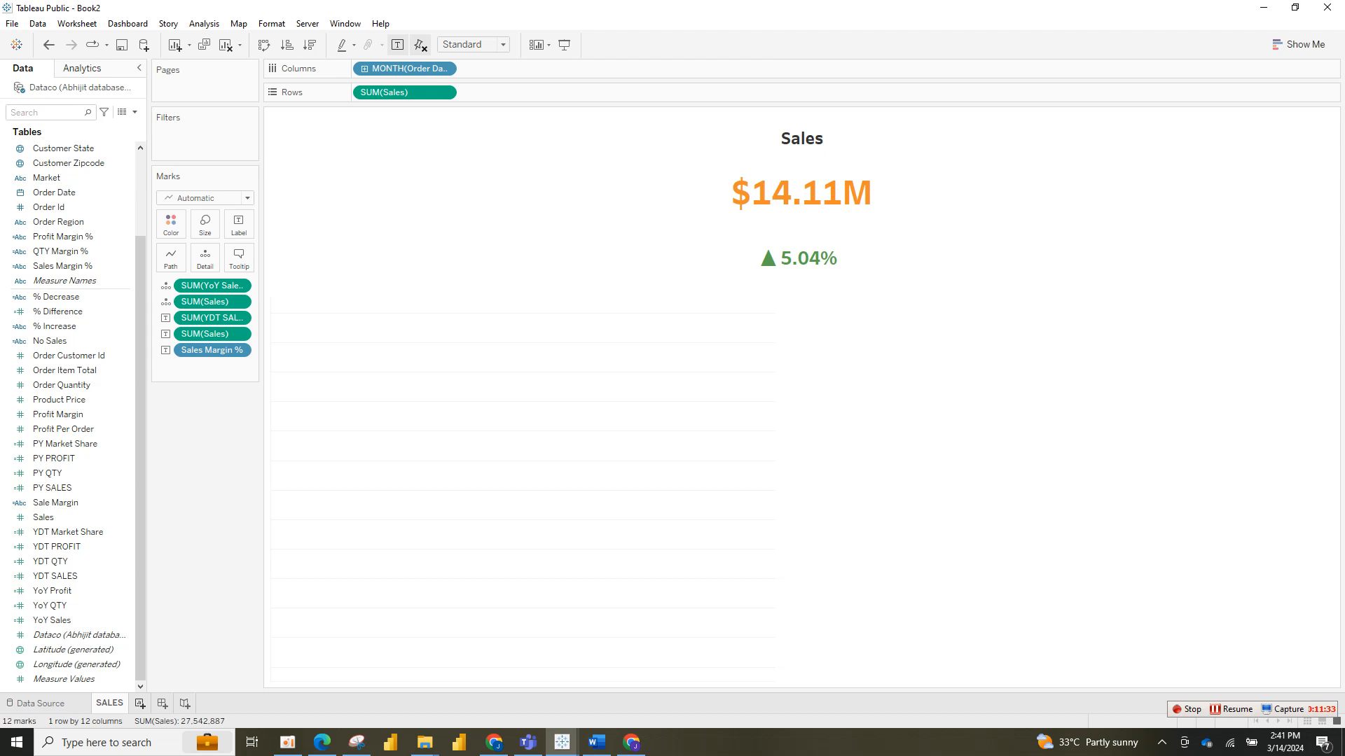
Step: Add a new worksheet and rename it Quantity
{"action": "left_click", "coordinate": [140, 704]}
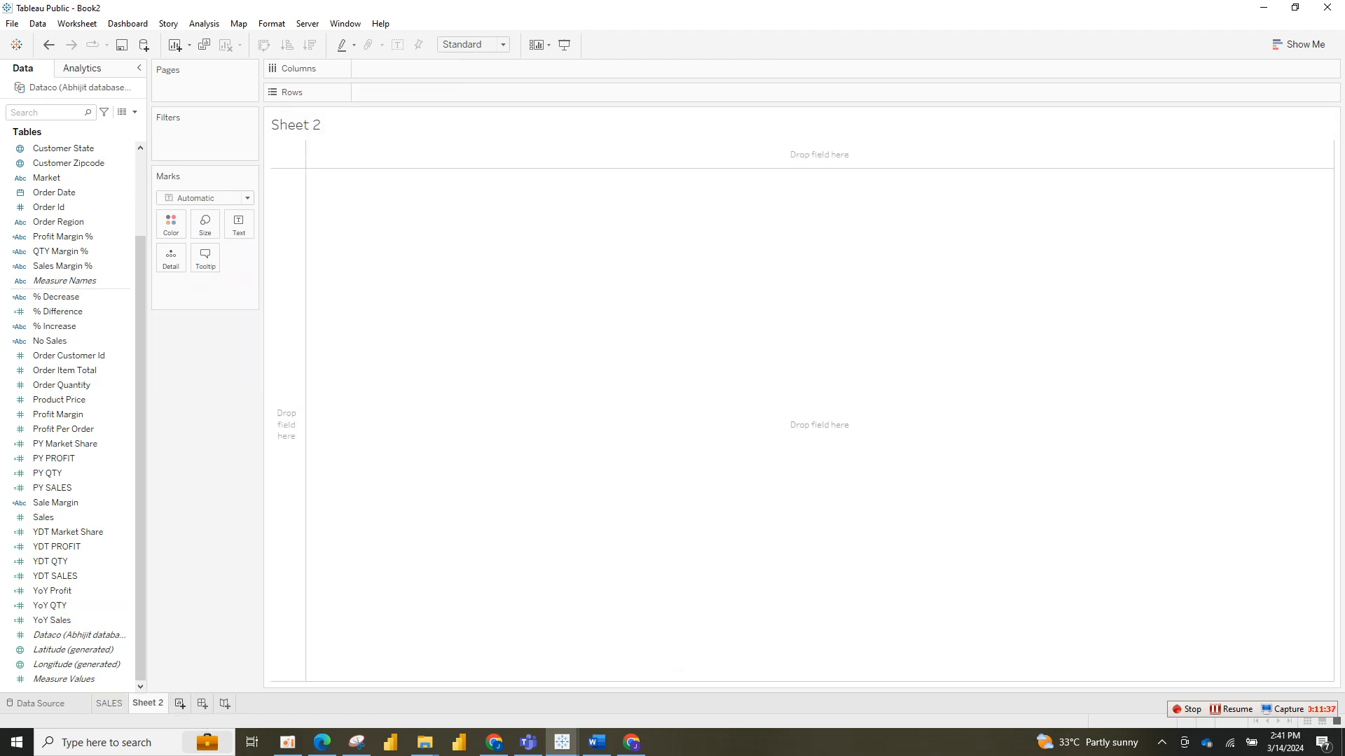
{"action": "double_click", "coordinate": [148, 703]}
{"action": "type", "text": "Quantity"}
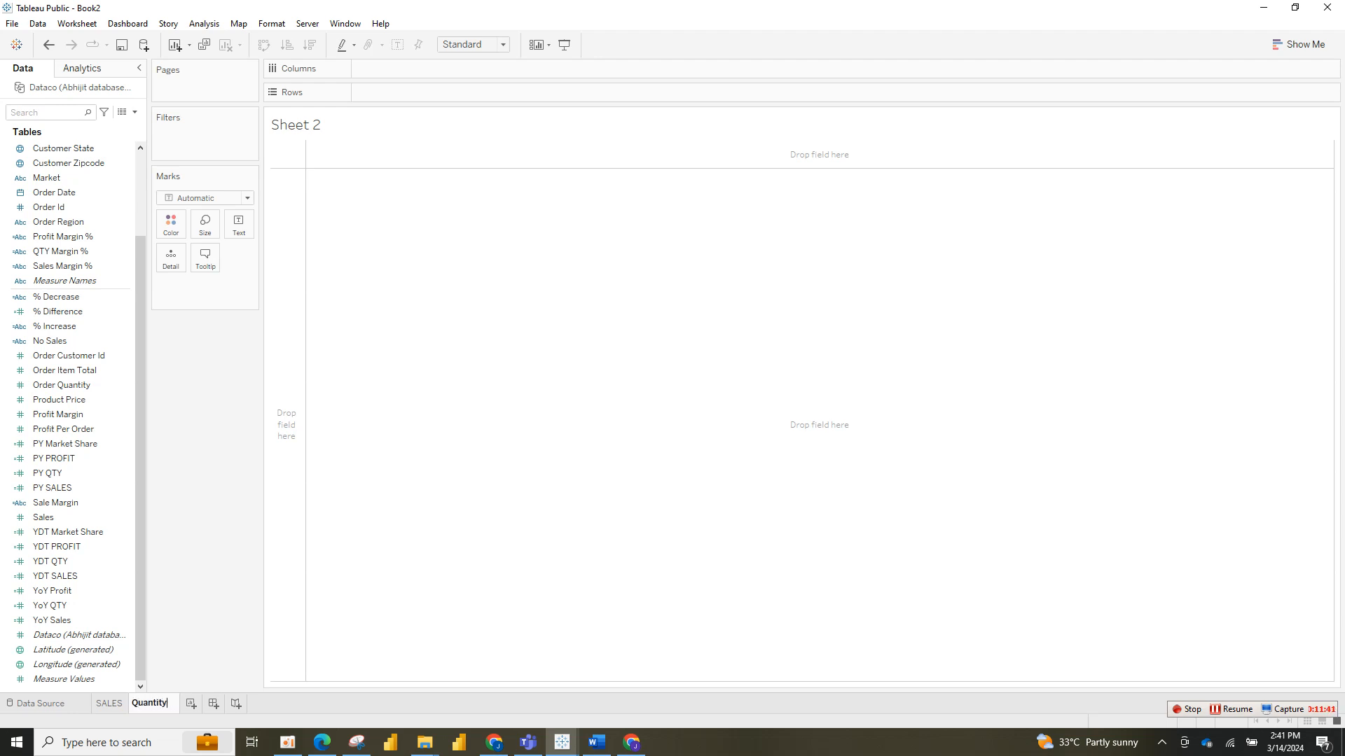
Step: Confirm the worksheet name Quantity, check the layout of the SALES sheet, and return to the Quantity sheet
{"action": "key", "text": "Return"}
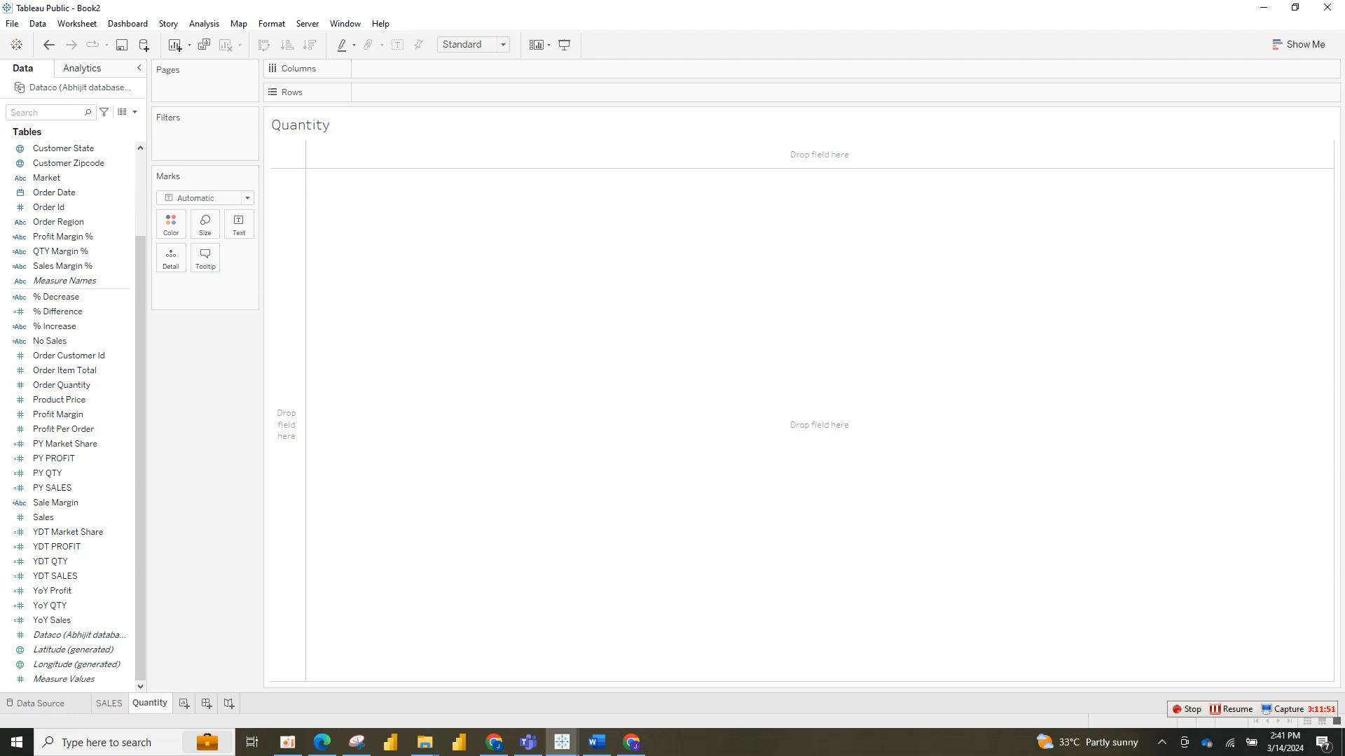
{"action": "left_click", "coordinate": [110, 703]}
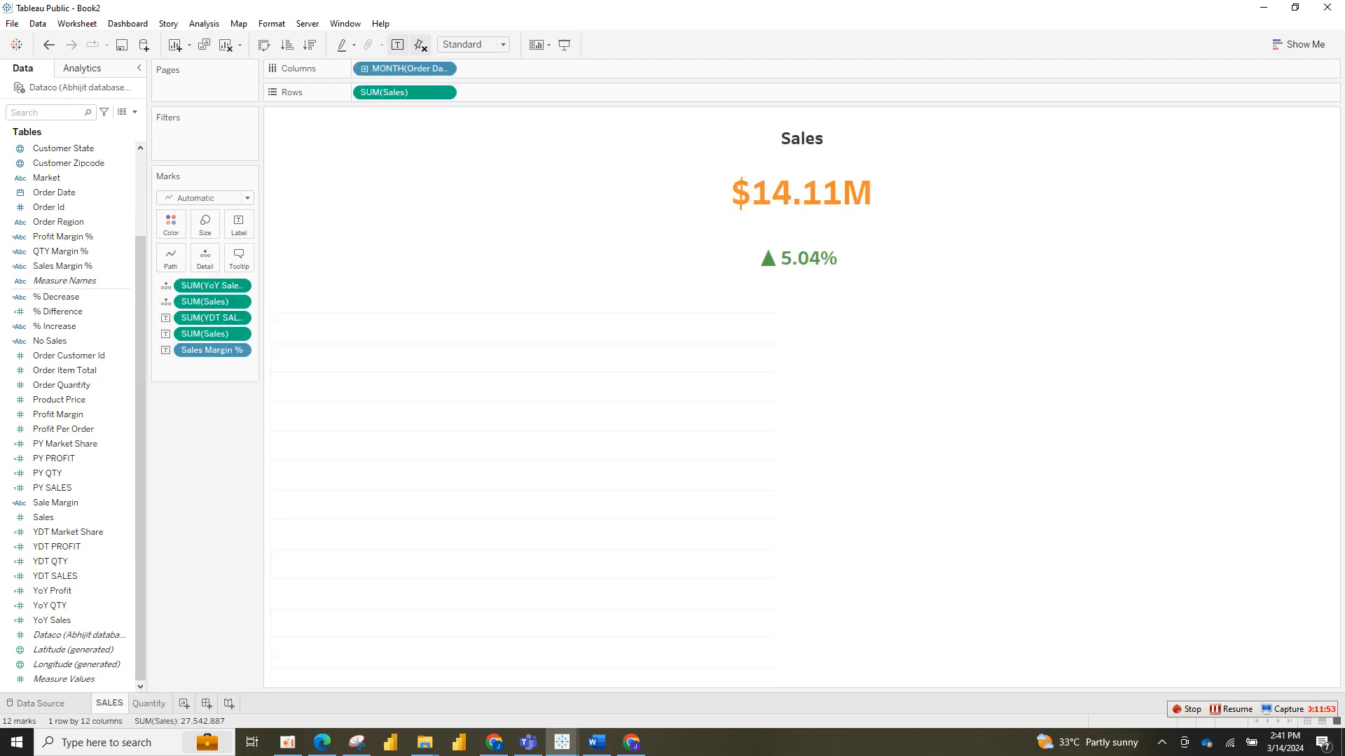
{"action": "left_click", "coordinate": [149, 703]}
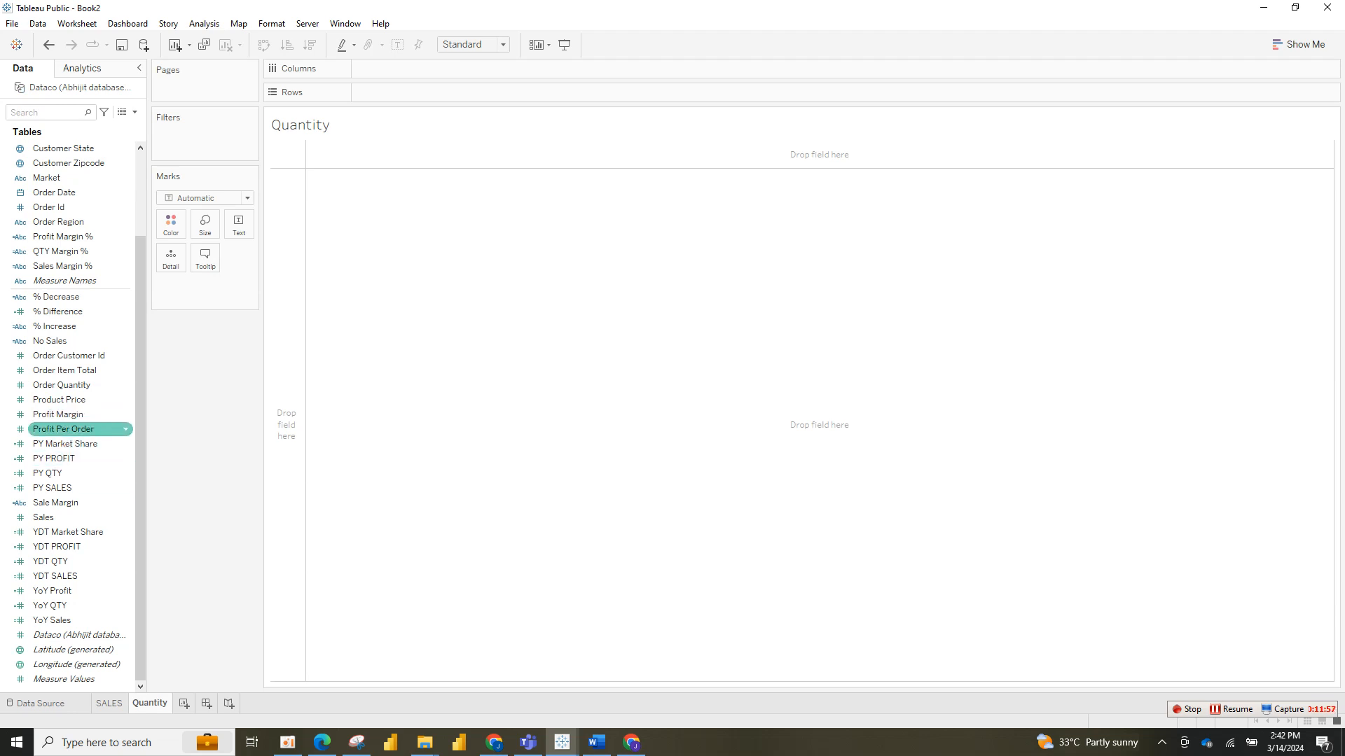
{"action": "left_click_drag", "start_coordinate": [70, 192], "coordinate": [406, 68]}
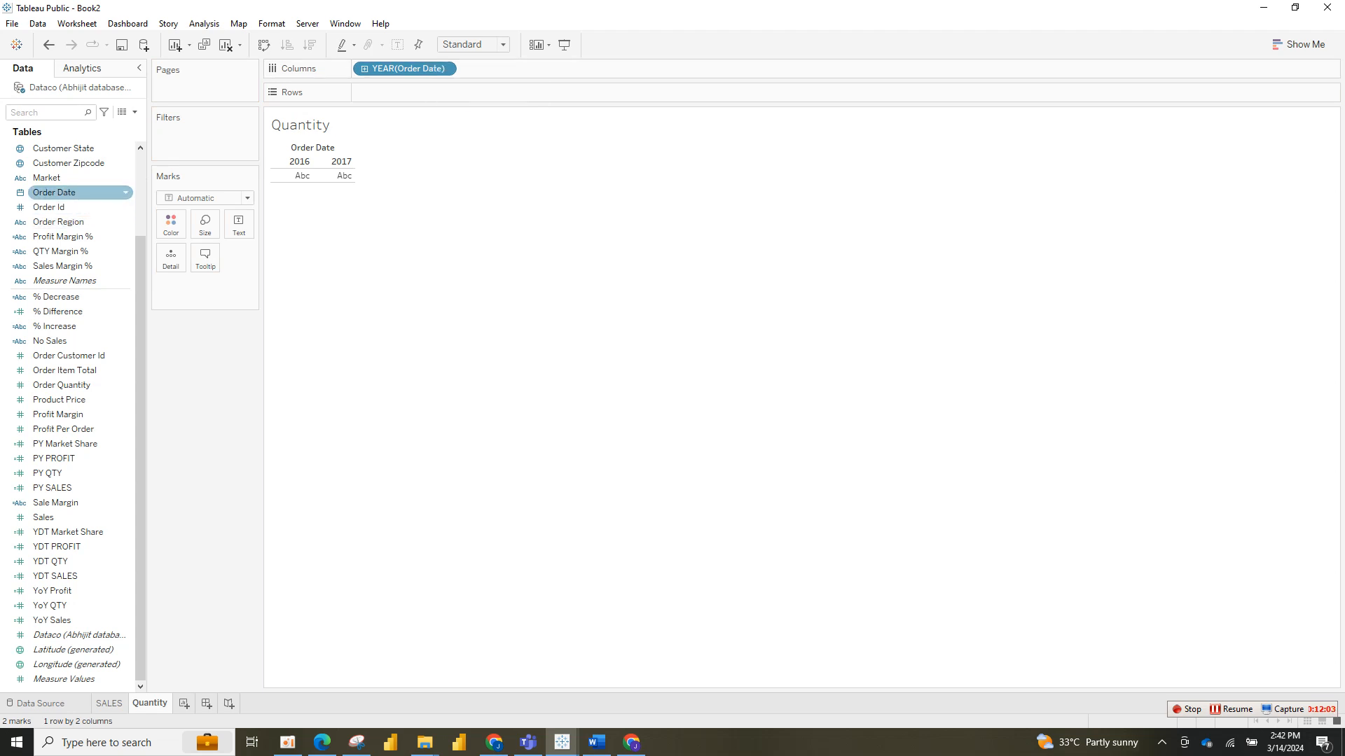
{"action": "left_click_drag", "start_coordinate": [63, 428], "coordinate": [84, 449]}
{"action": "left_click", "coordinate": [66, 384]}
{"action": "mouse_move", "coordinate": [66, 384]}
{"action": "left_mouse_down"}
{"action": "mouse_move", "coordinate": [91, 387]}
{"action": "mouse_move", "coordinate": [448, 116]}
{"action": "mouse_move", "coordinate": [413, 91]}
{"action": "left_mouse_up"}
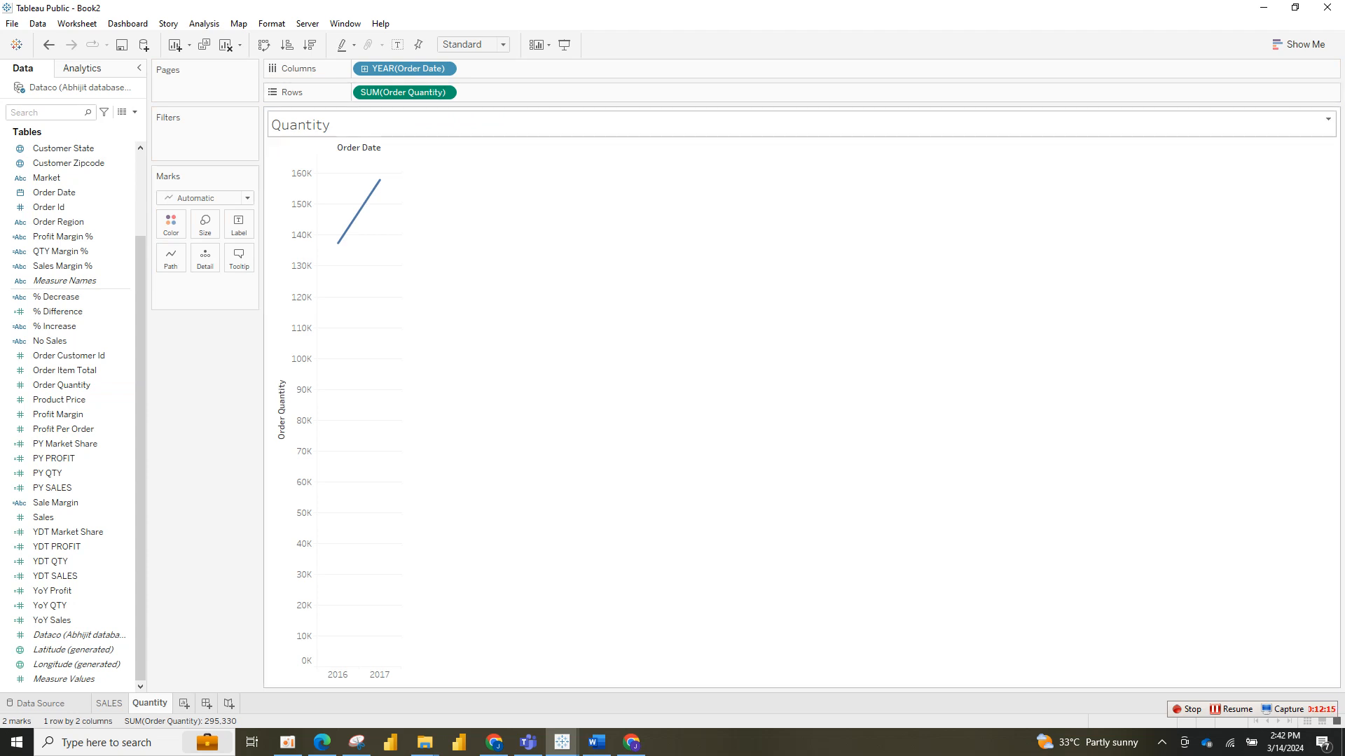
{"action": "left_click_drag", "start_coordinate": [406, 92], "coordinate": [105, 392]}
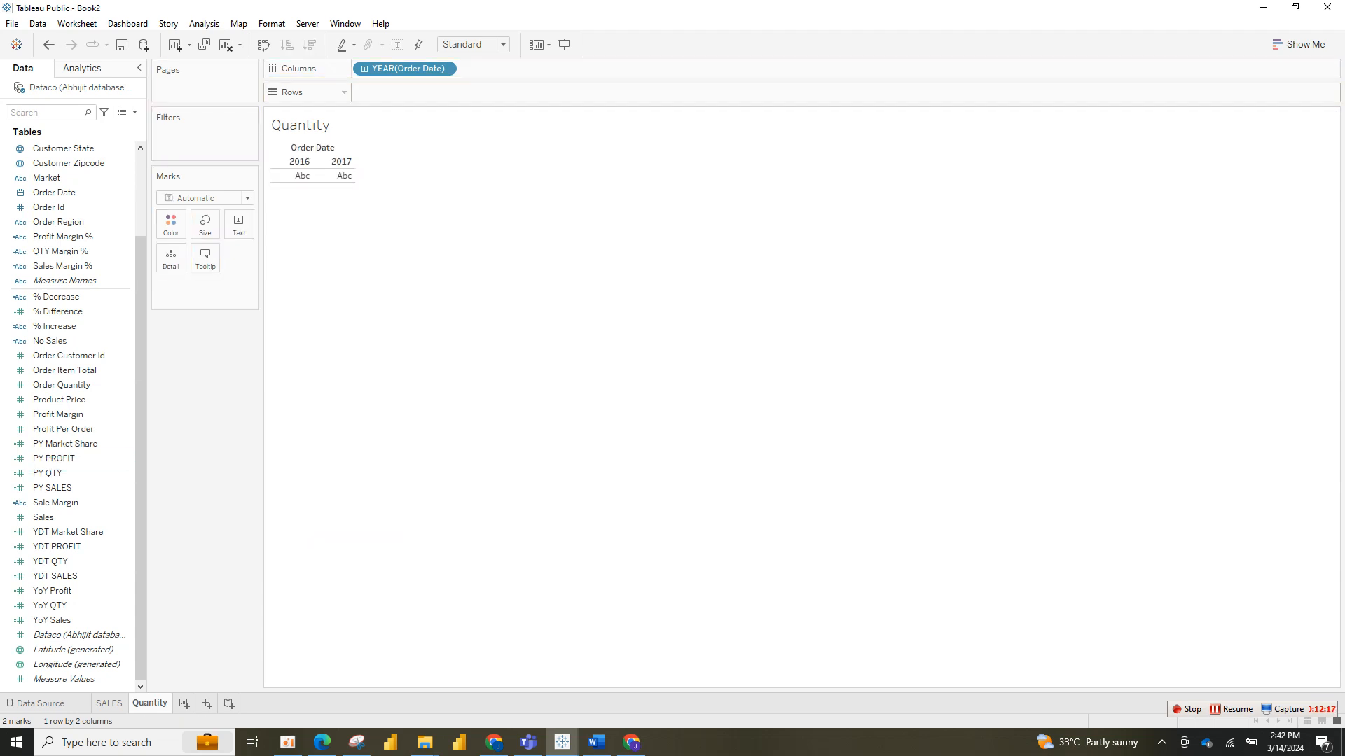
{"action": "left_click_drag", "start_coordinate": [406, 68], "coordinate": [77, 429]}
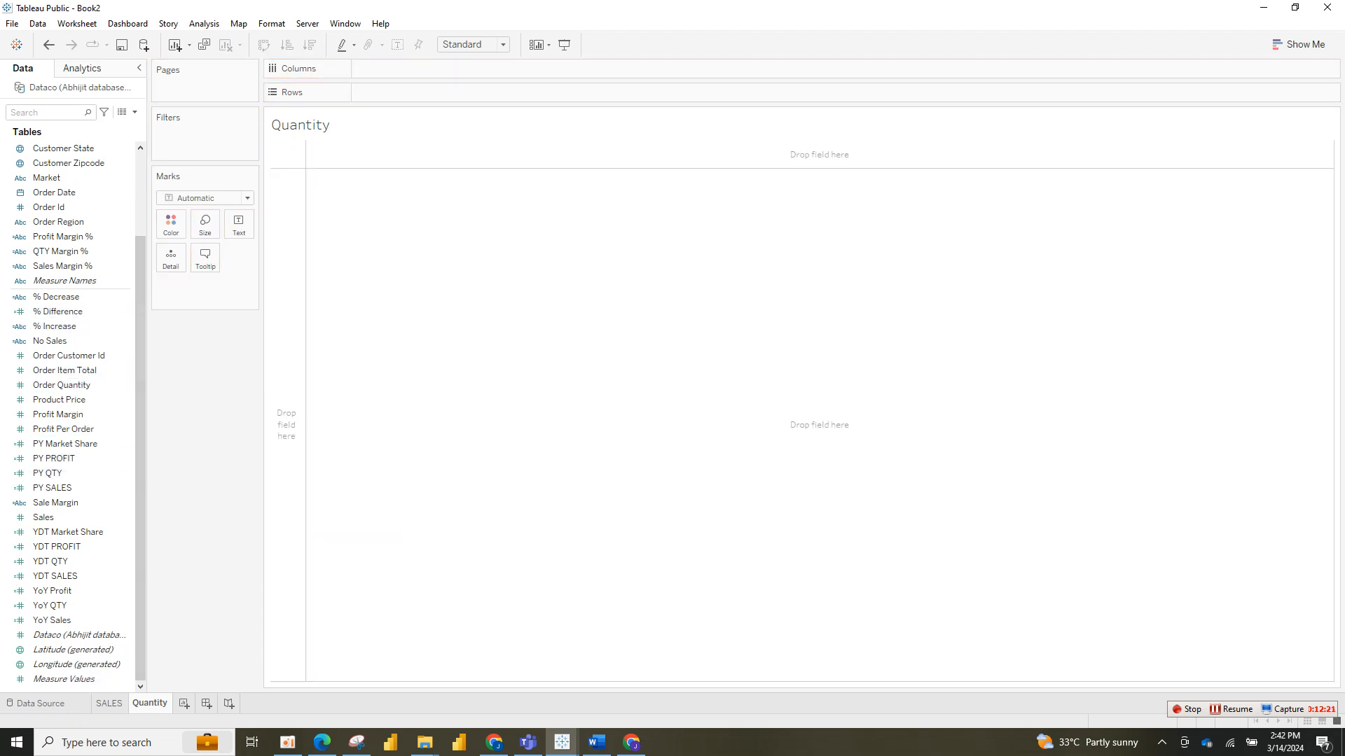
Step: Consult the SALES sheet again, and add YDT PROFIT and Profit Margin % as text marks on the Quantity sheet
{"action": "left_click", "coordinate": [109, 703]}
{"action": "left_click", "coordinate": [149, 703]}
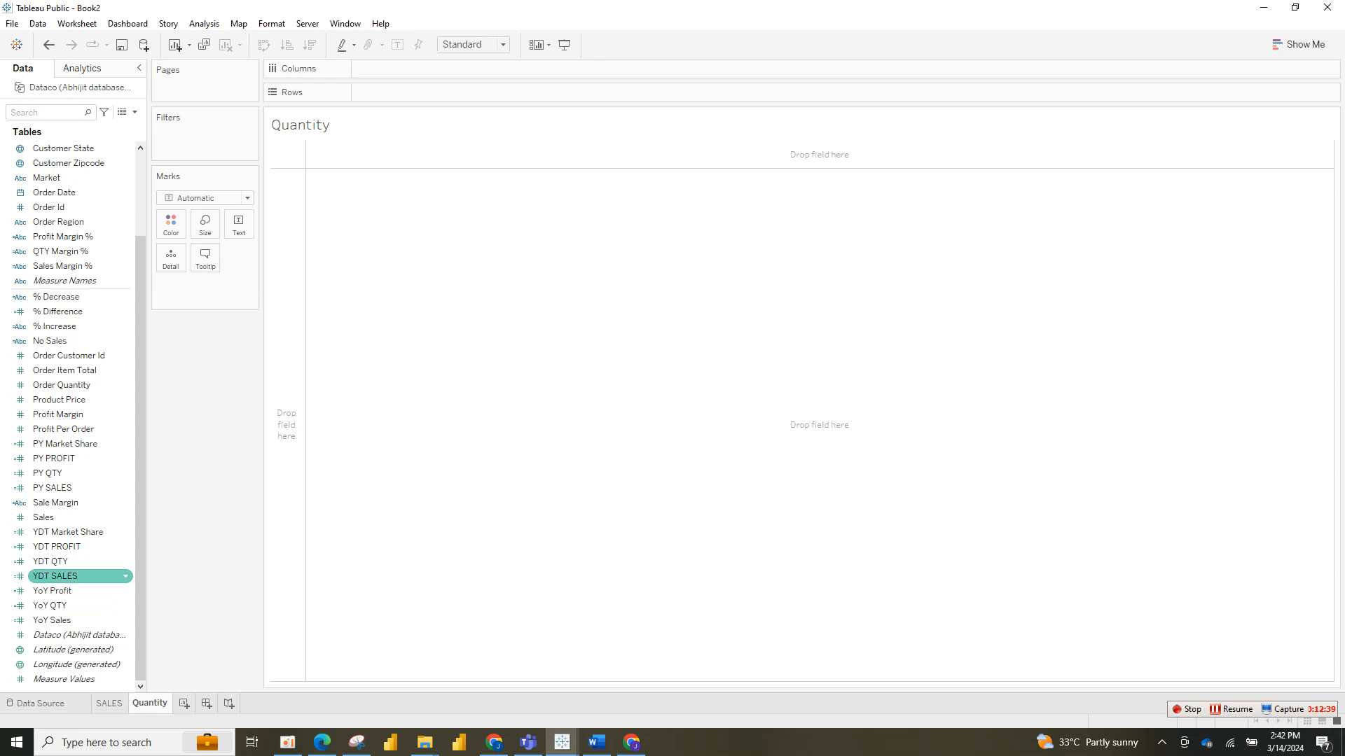
{"action": "left_click_drag", "start_coordinate": [77, 546], "coordinate": [238, 226]}
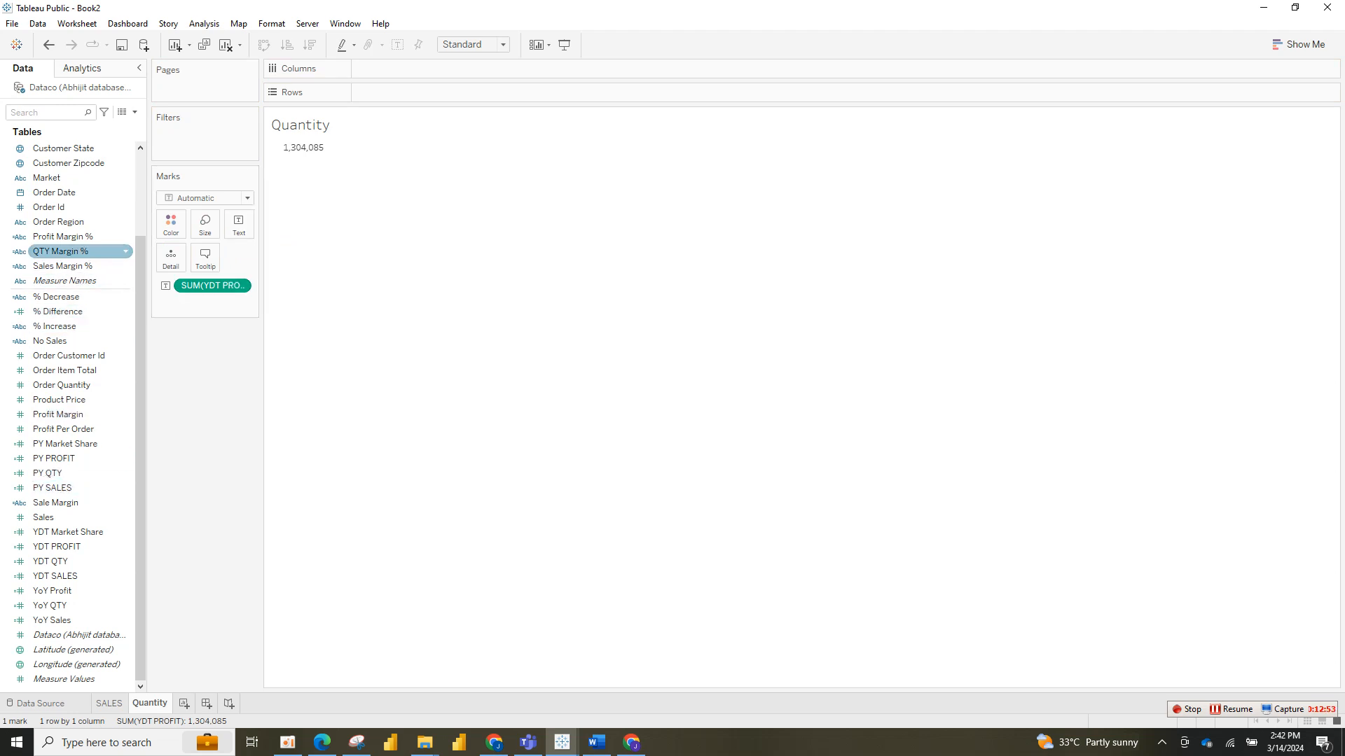
{"action": "left_click_drag", "start_coordinate": [63, 236], "coordinate": [239, 223]}
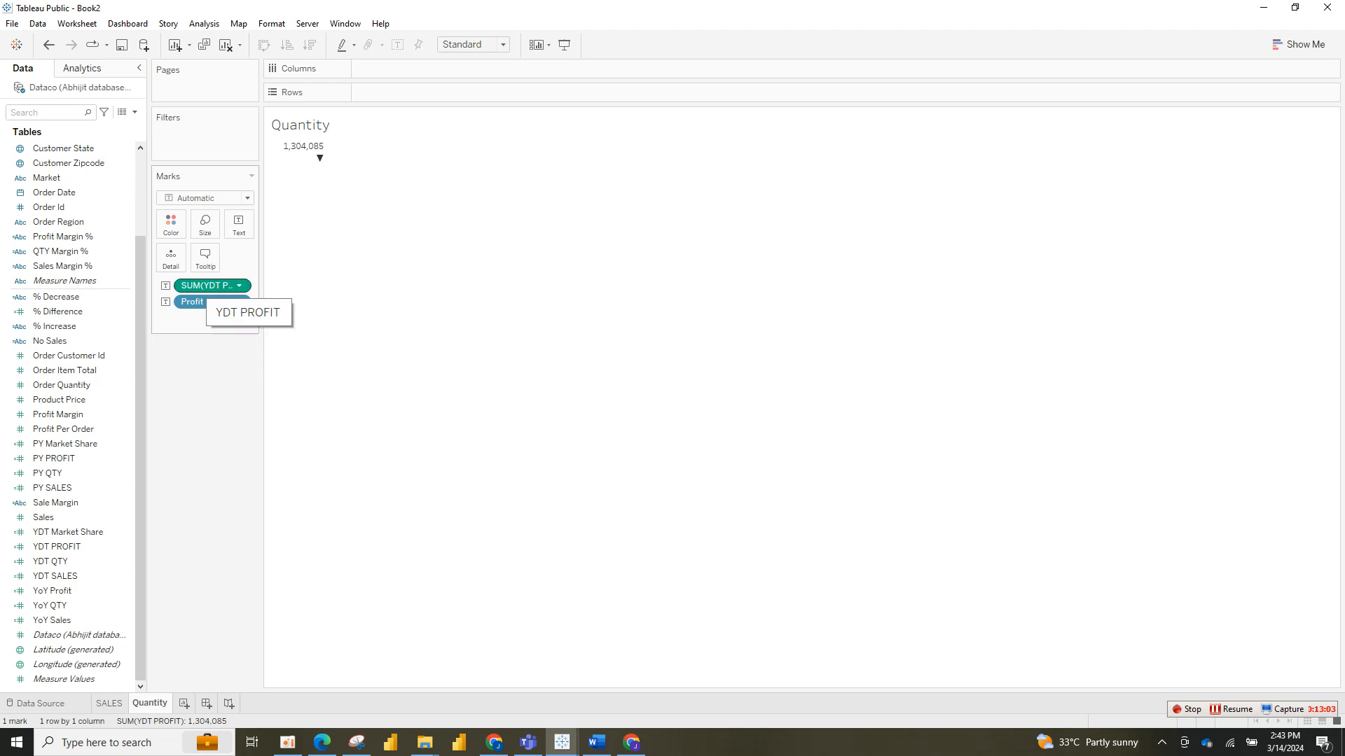
Step: Add YDT PROFIT and YoY Profit as detail marks and Profit Per Order as a text mark
{"action": "left_click_drag", "start_coordinate": [210, 291], "coordinate": [171, 257]}
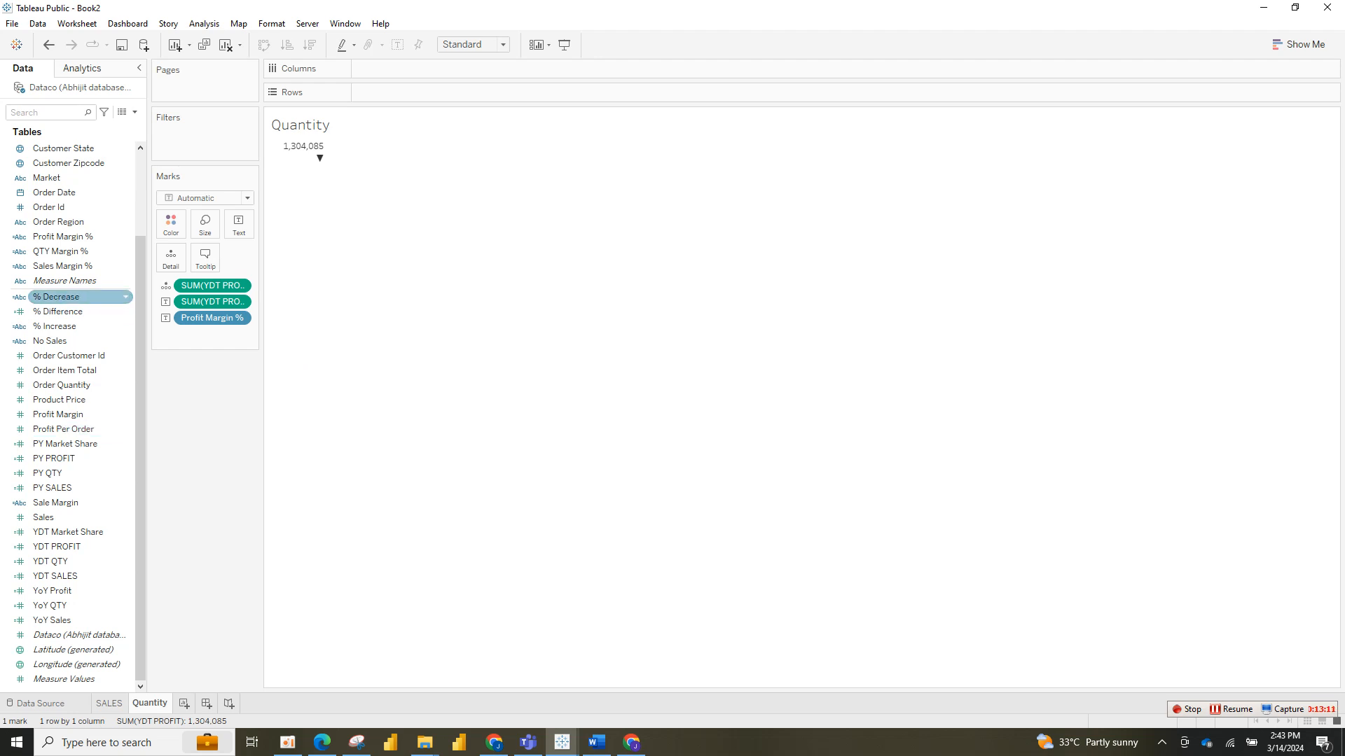
{"action": "left_click_drag", "start_coordinate": [70, 590], "coordinate": [176, 258]}
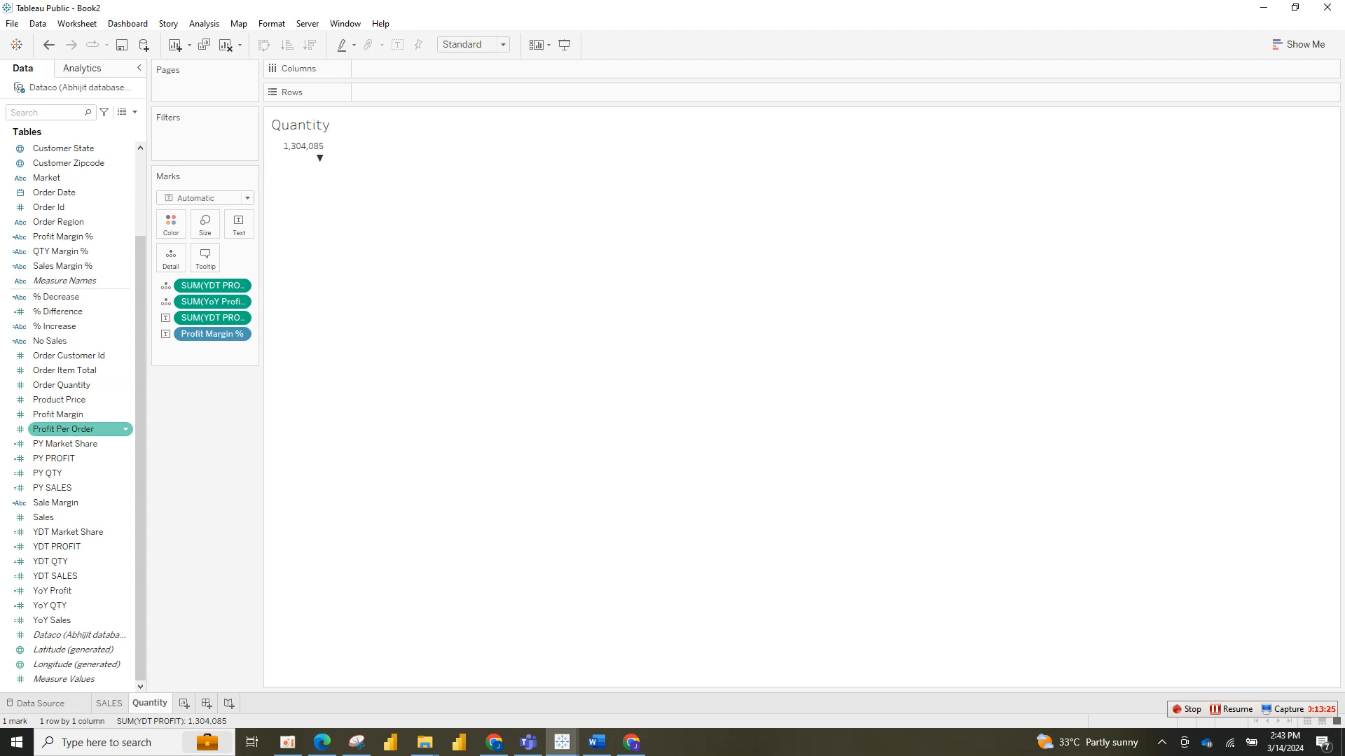
{"action": "left_click", "coordinate": [77, 429]}
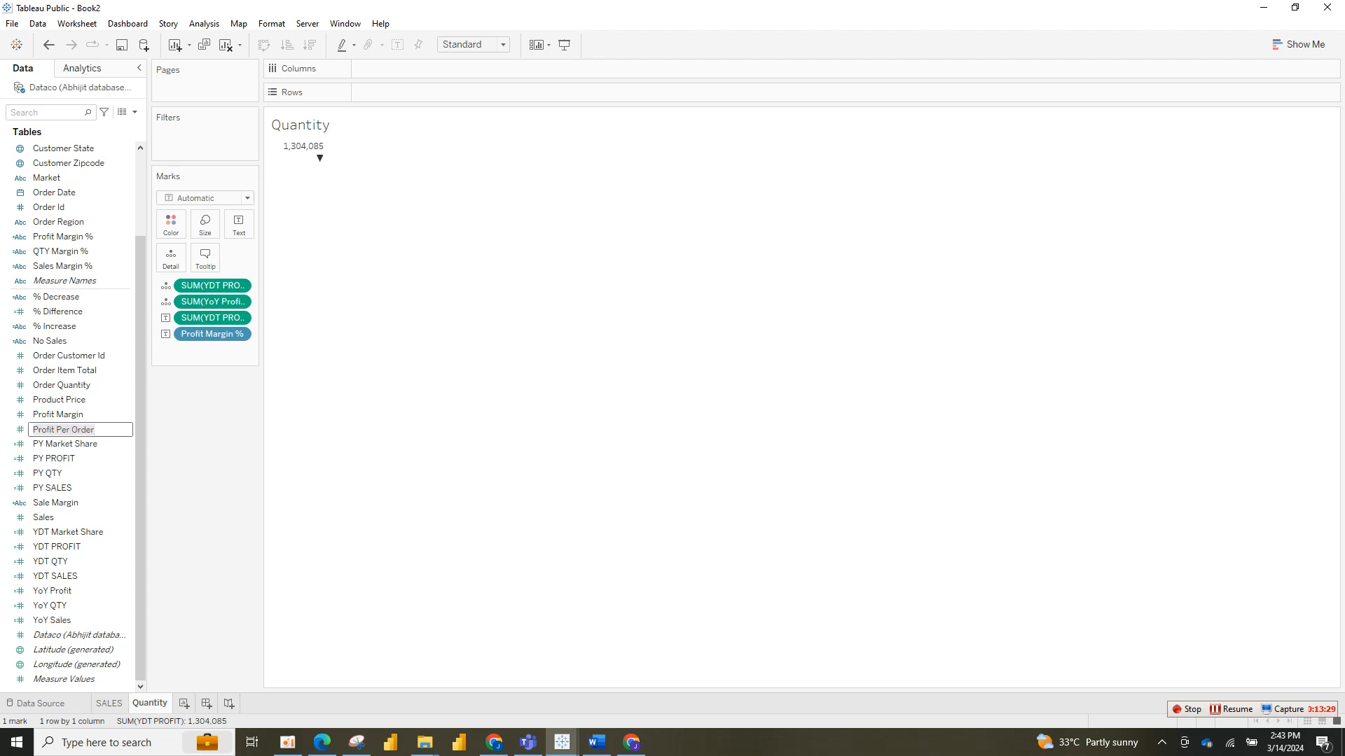
{"action": "key", "text": "Escape"}
{"action": "left_click_drag", "start_coordinate": [63, 429], "coordinate": [235, 225]}
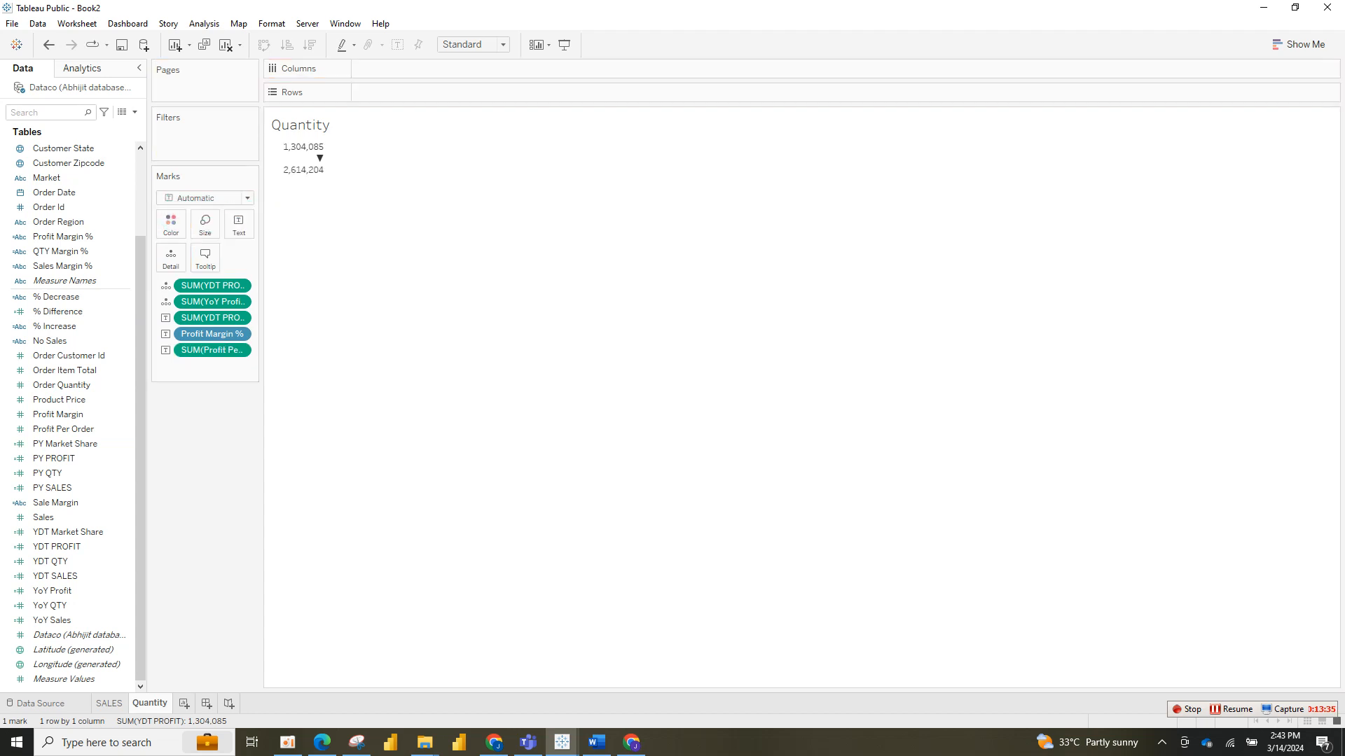
Step: Insert SUM(YDT PROFIT), Profit Margin % and SUM(YoY Profit) before the sheet name in the title, each starting on its own line
{"action": "left_click", "coordinate": [301, 157]}
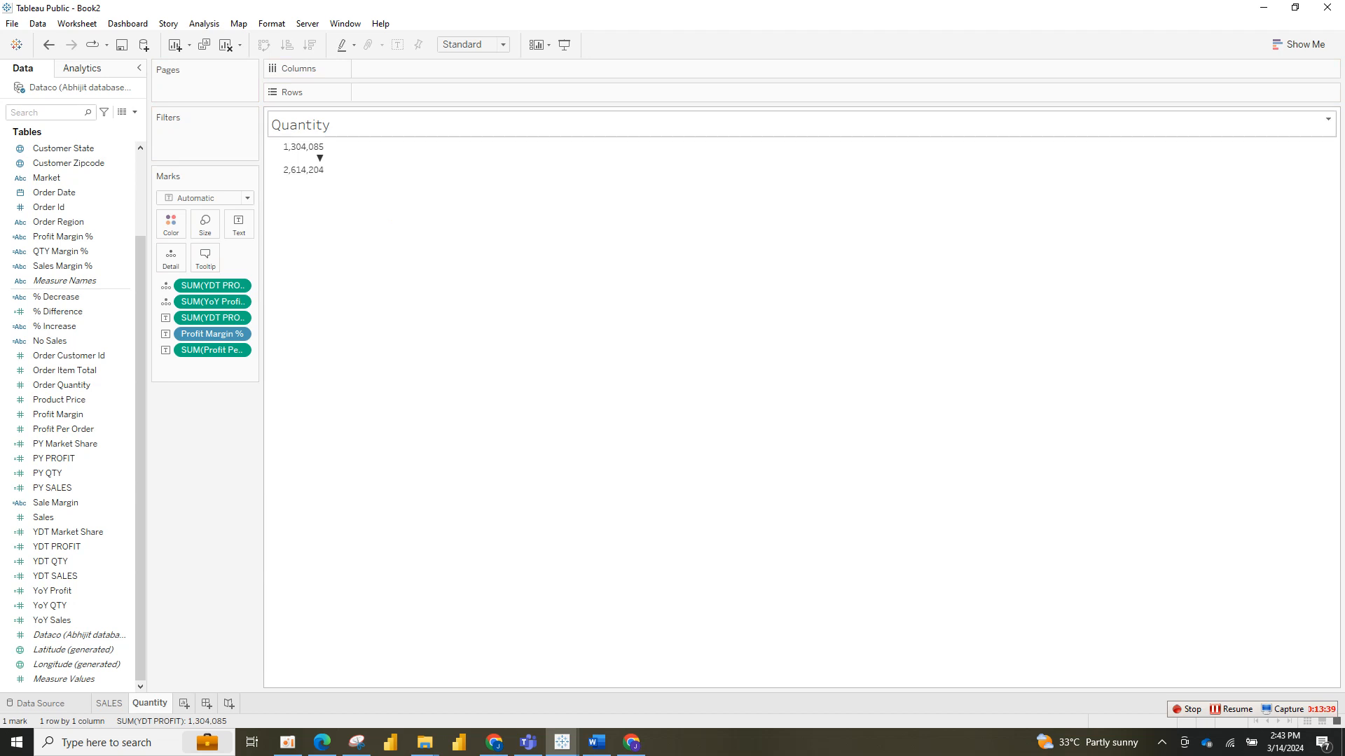
{"action": "double_click", "coordinate": [301, 125]}
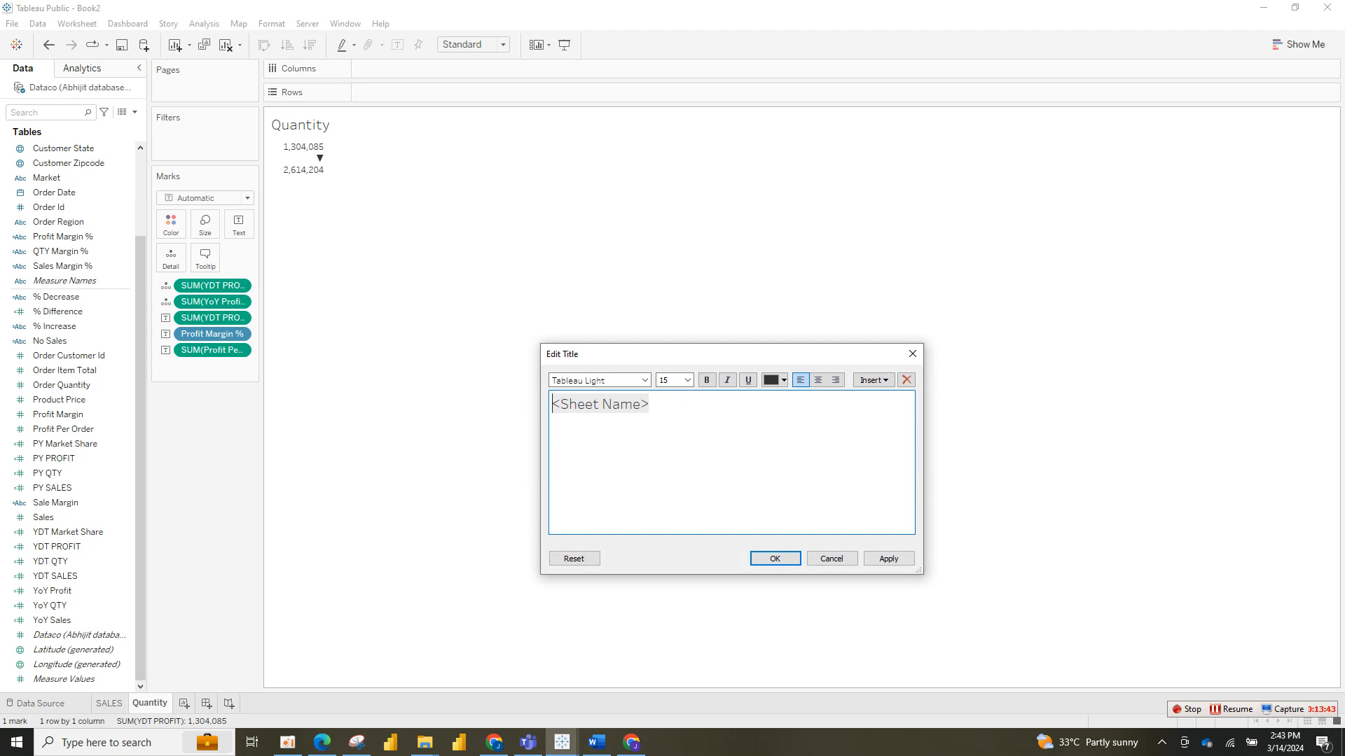
{"action": "left_click", "coordinate": [873, 380]}
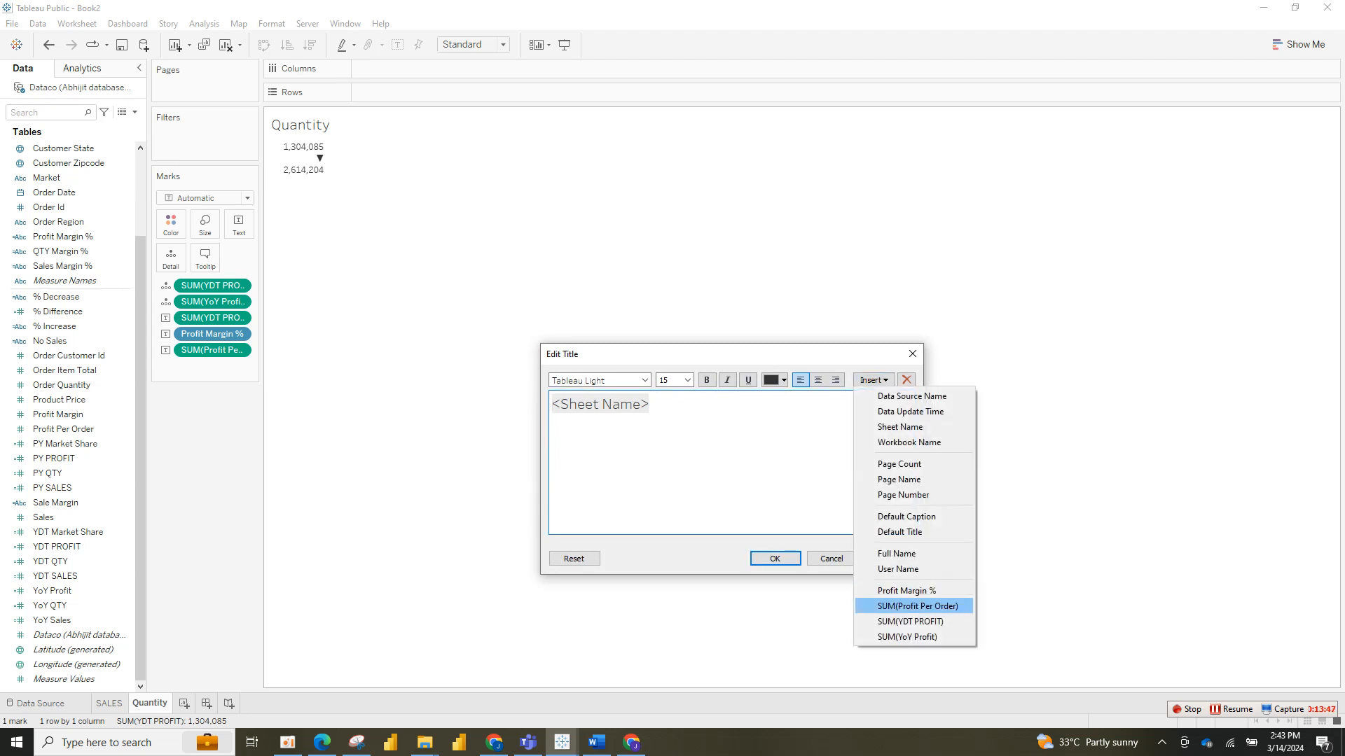
{"action": "left_click", "coordinate": [909, 622]}
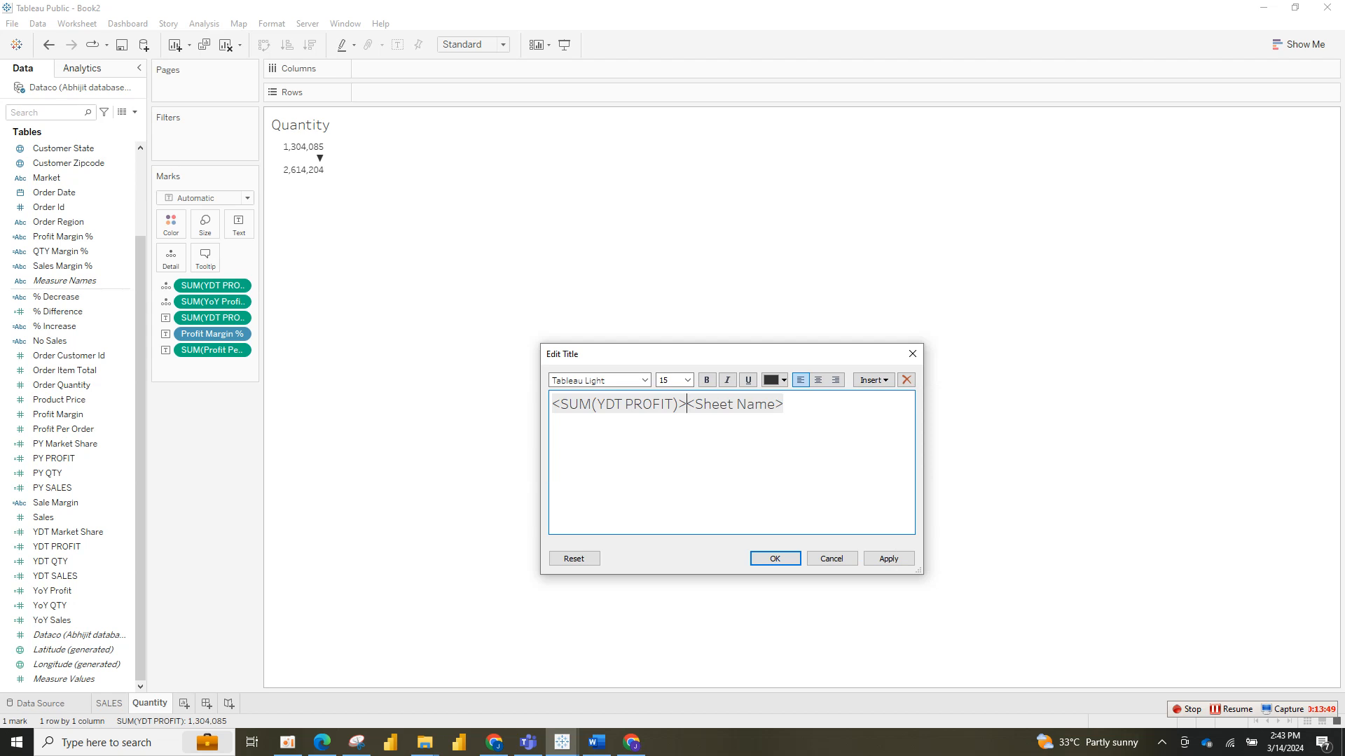
{"action": "left_click", "coordinate": [873, 379]}
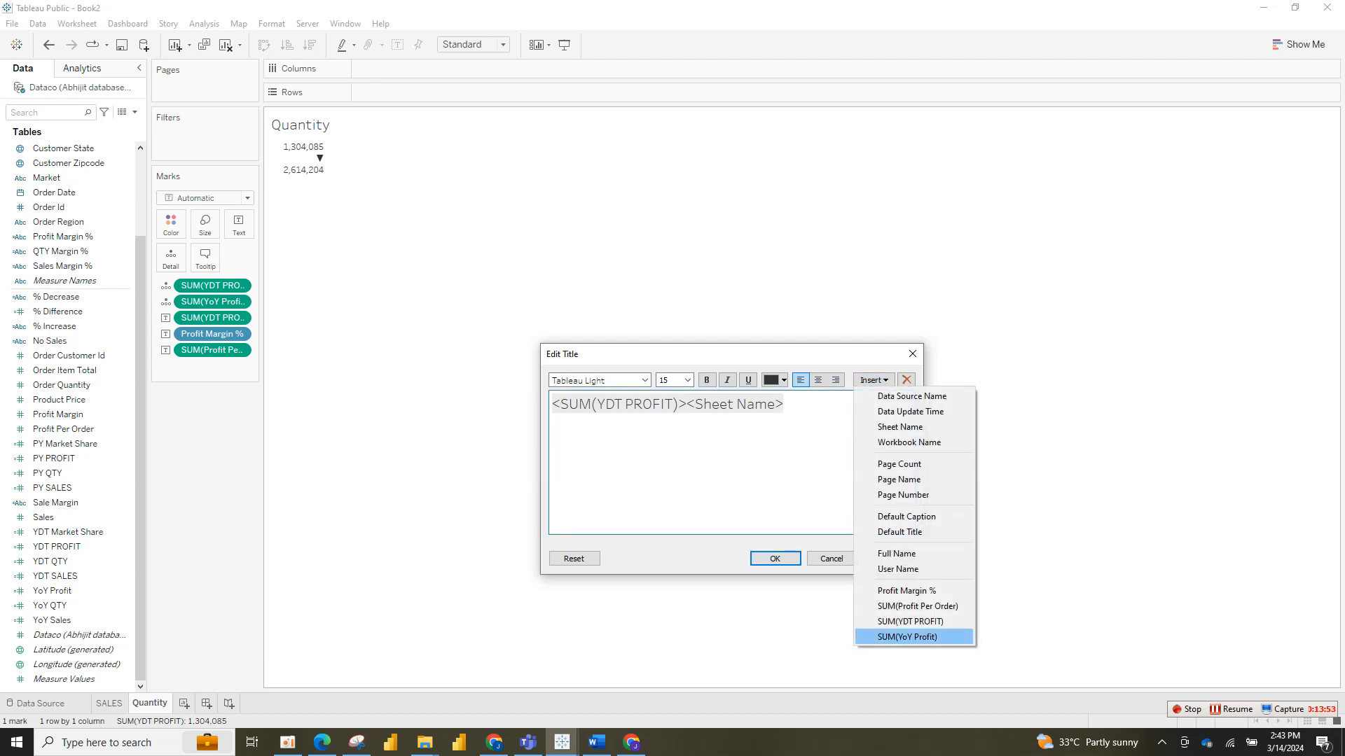
{"action": "left_click", "coordinate": [906, 590]}
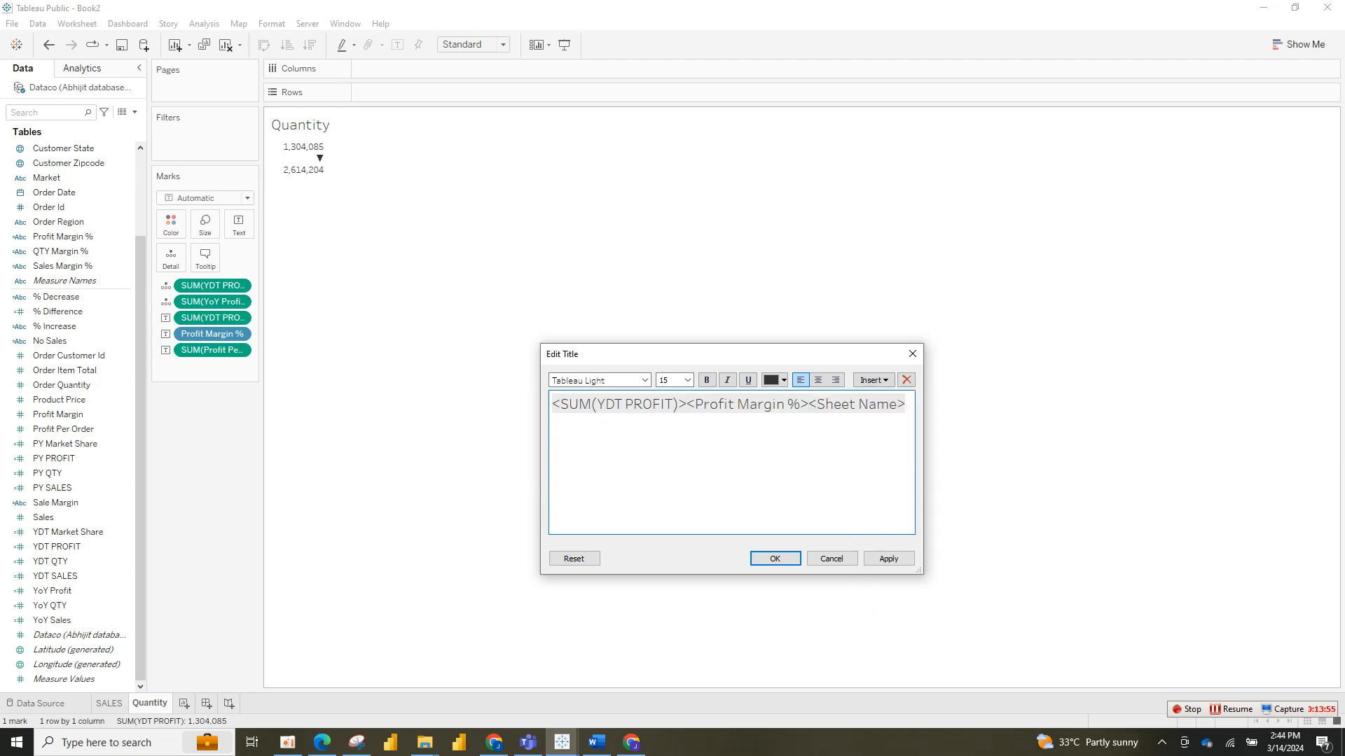
{"action": "left_click", "coordinate": [874, 380]}
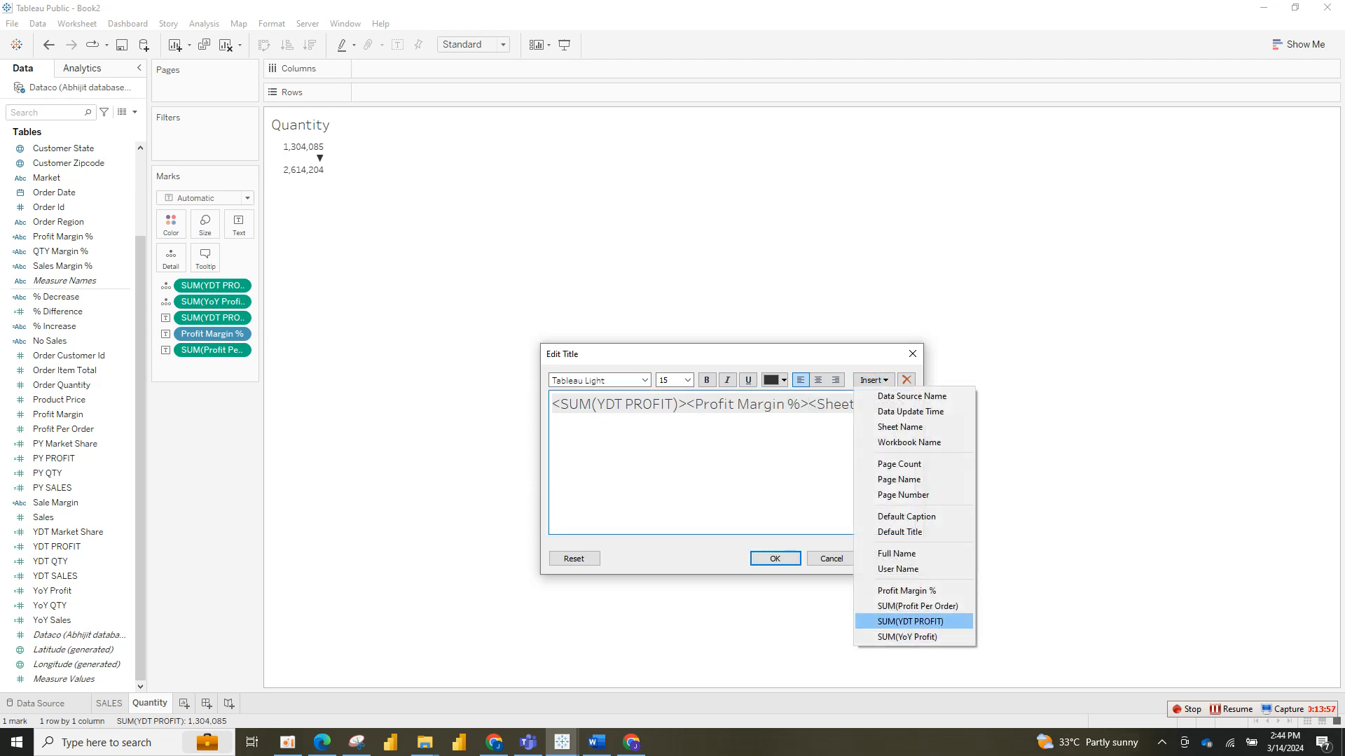
{"action": "left_click", "coordinate": [907, 636]}
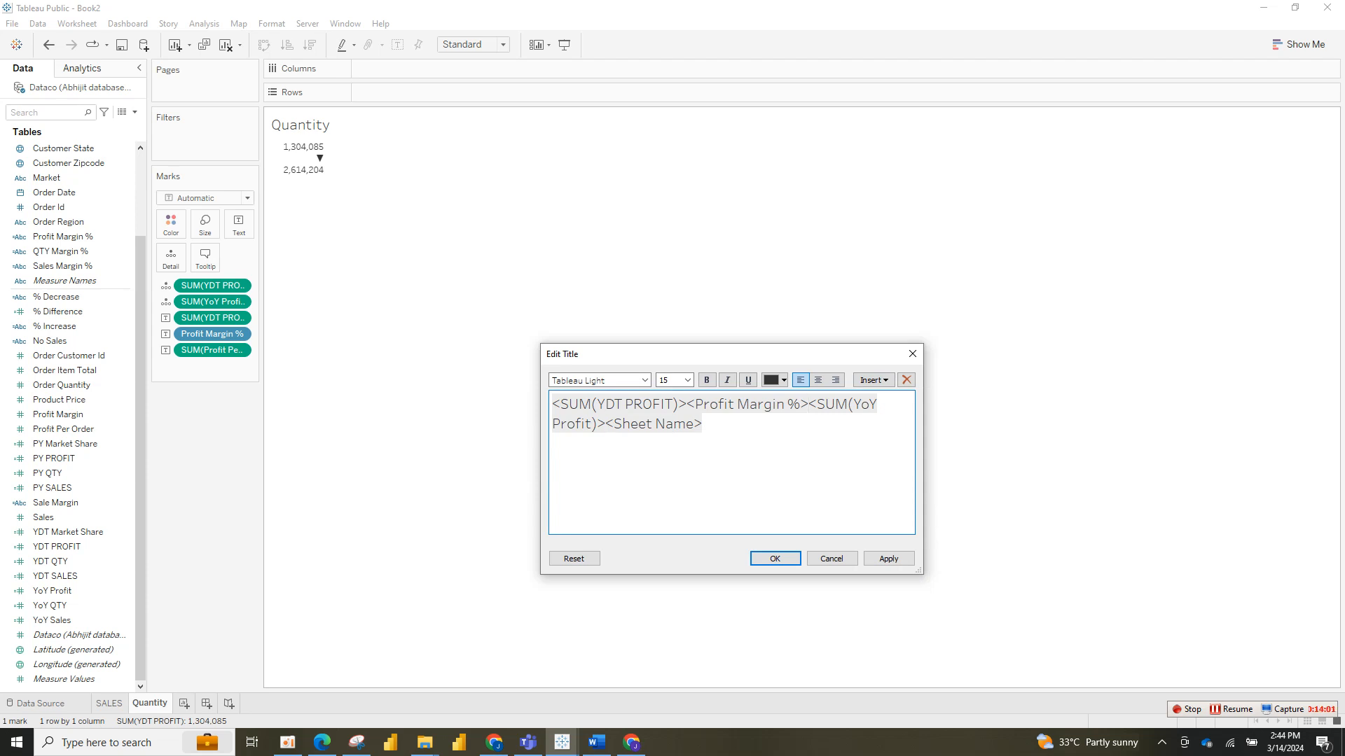
{"action": "key", "text": "Return"}
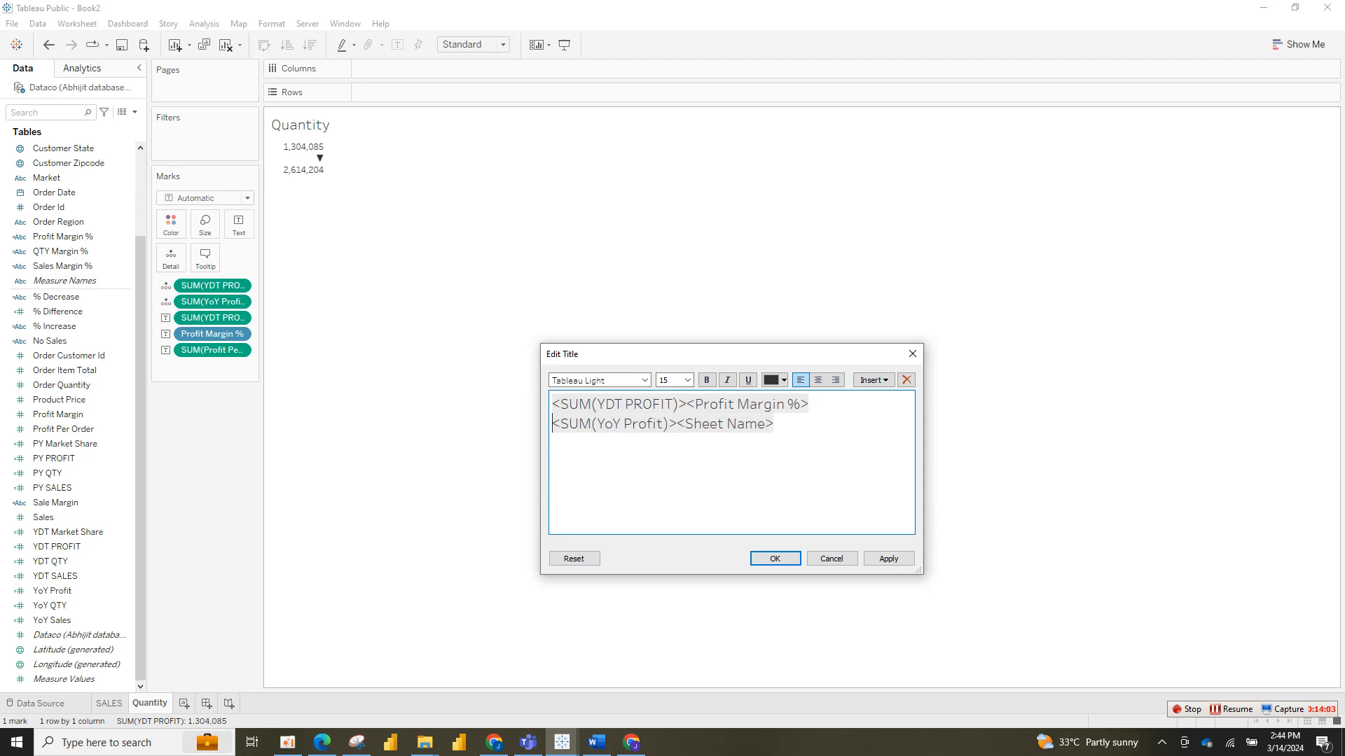
{"action": "key", "text": "Return"}
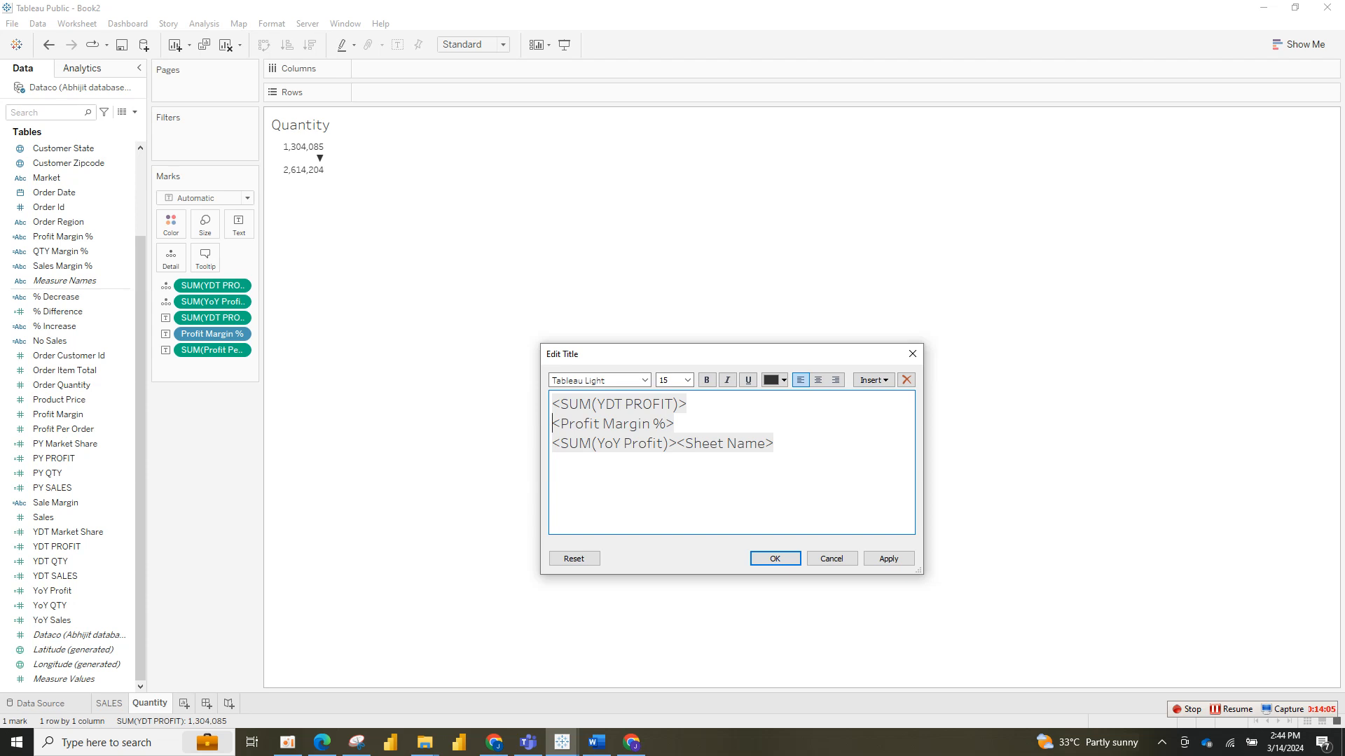
Step: Center the whole title, set its font to bold Tableau Semibold, and apply the formatting
{"action": "key", "text": "ctrl+a"}
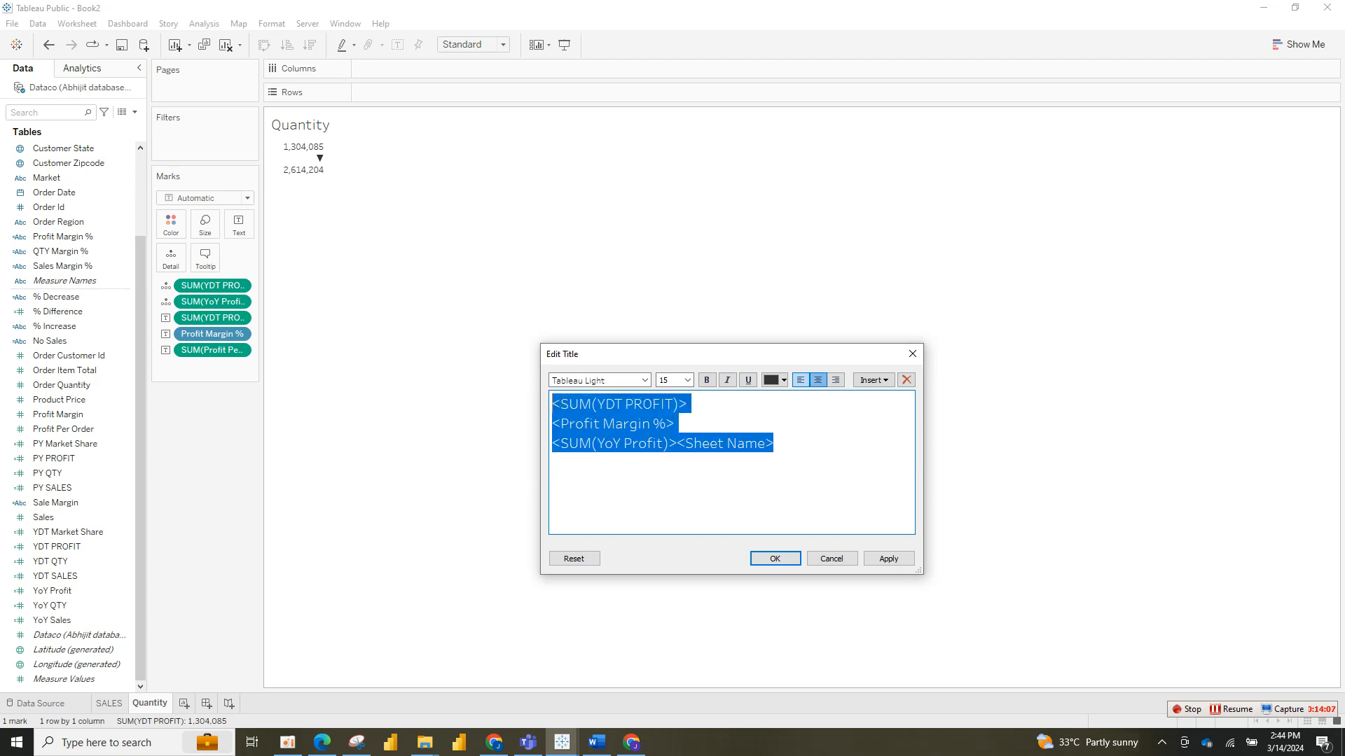
{"action": "left_click", "coordinate": [818, 379]}
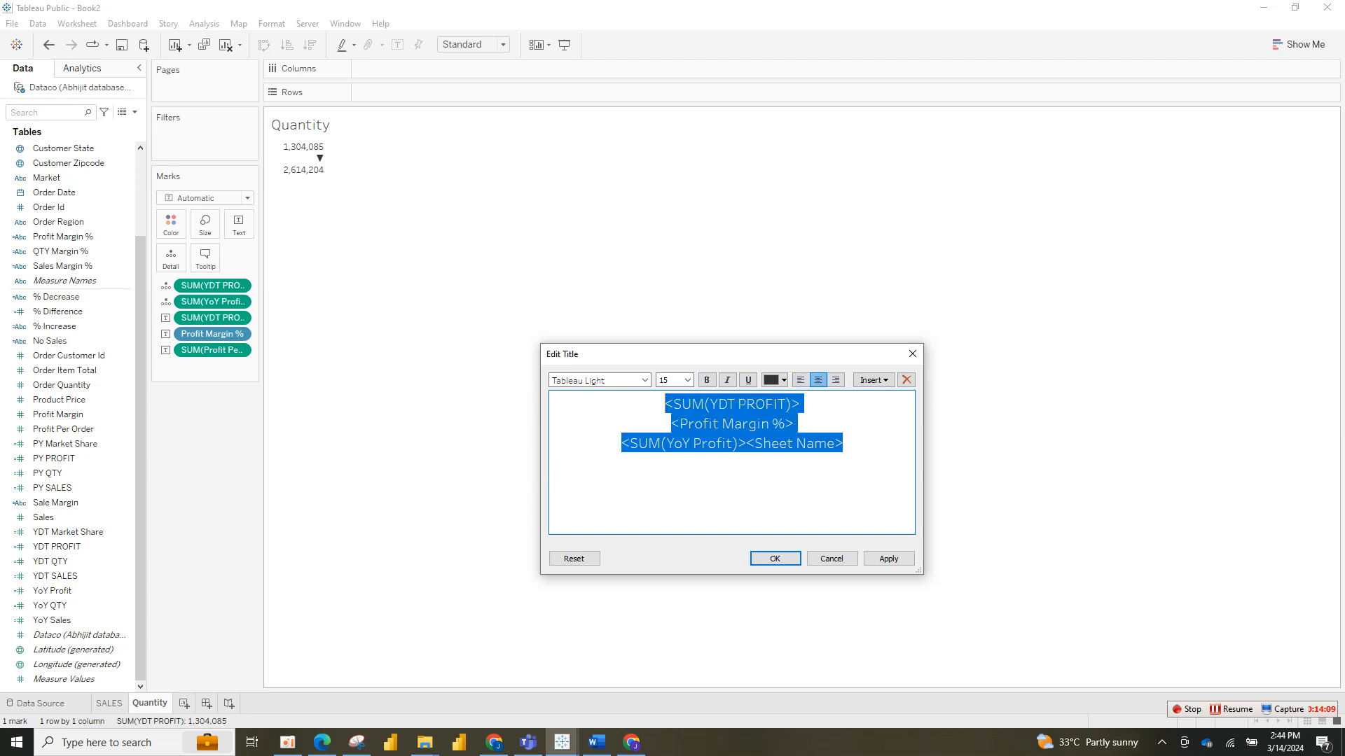
{"action": "left_click", "coordinate": [645, 379]}
{"action": "left_click", "coordinate": [644, 379]}
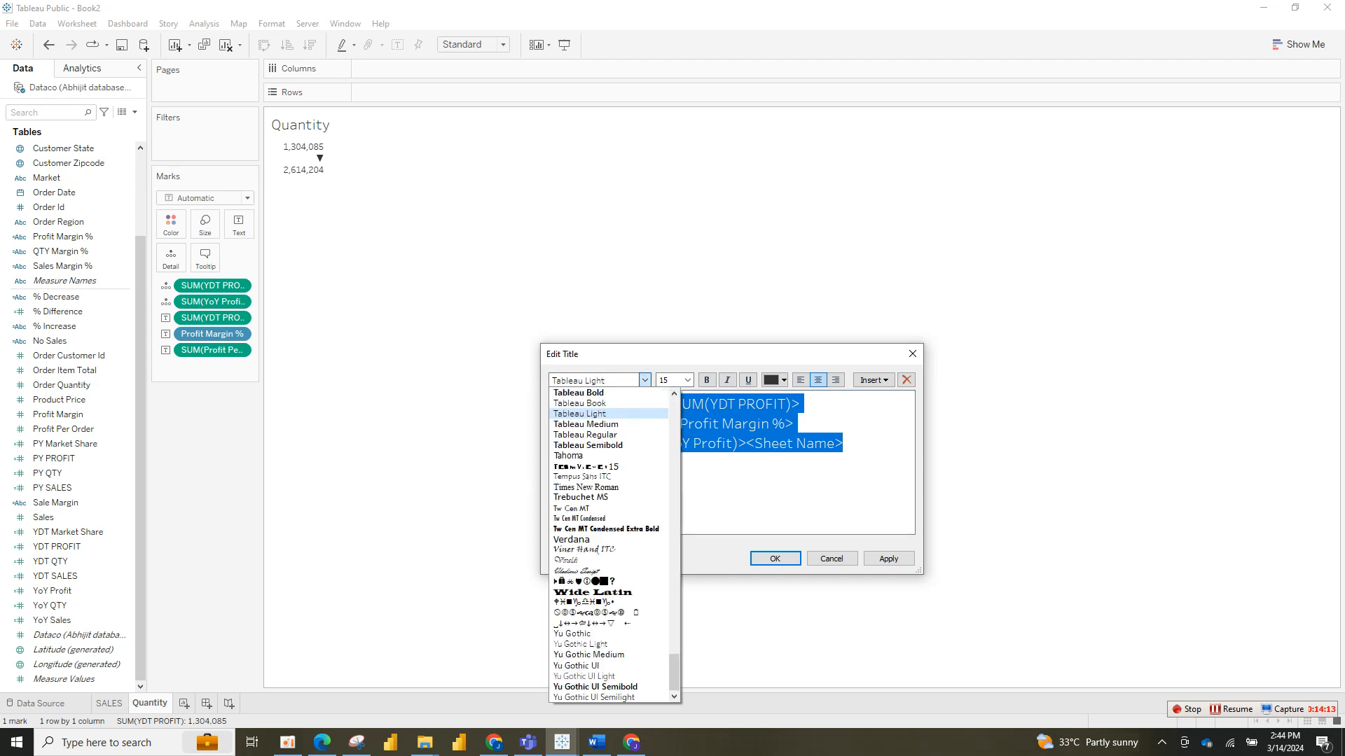
{"action": "left_click", "coordinate": [602, 445]}
{"action": "left_click", "coordinate": [707, 381]}
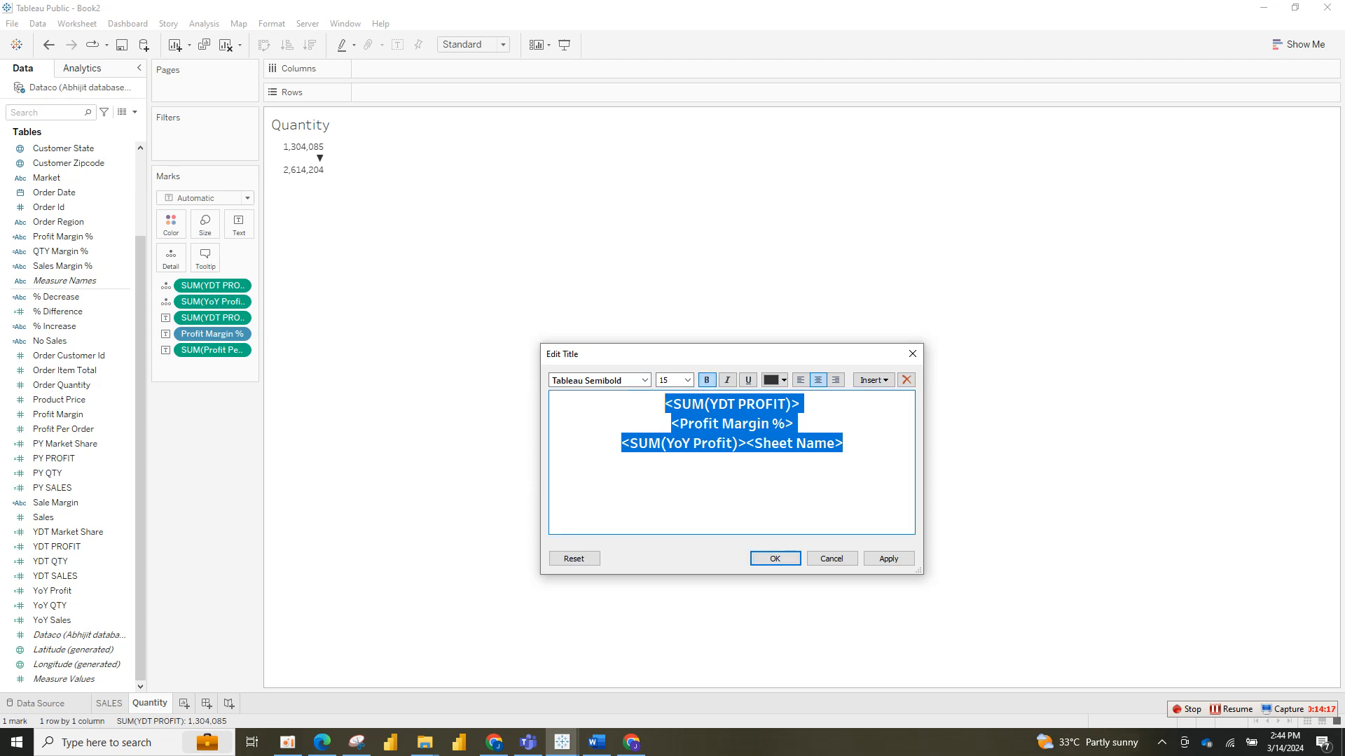
{"action": "left_click", "coordinate": [888, 558]}
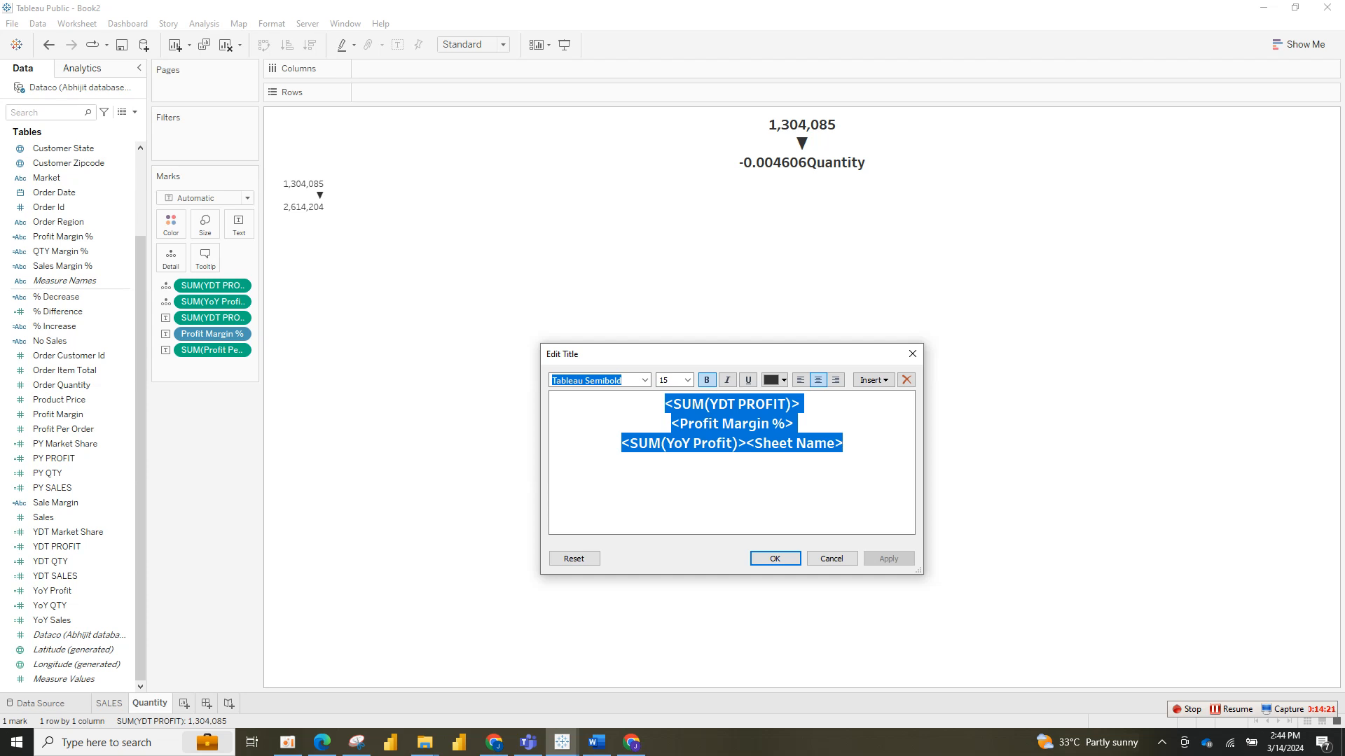
Step: Join SUM(YoY Profit) to the Profit Margin % line of the title and apply the change
{"action": "left_click", "coordinate": [744, 444]}
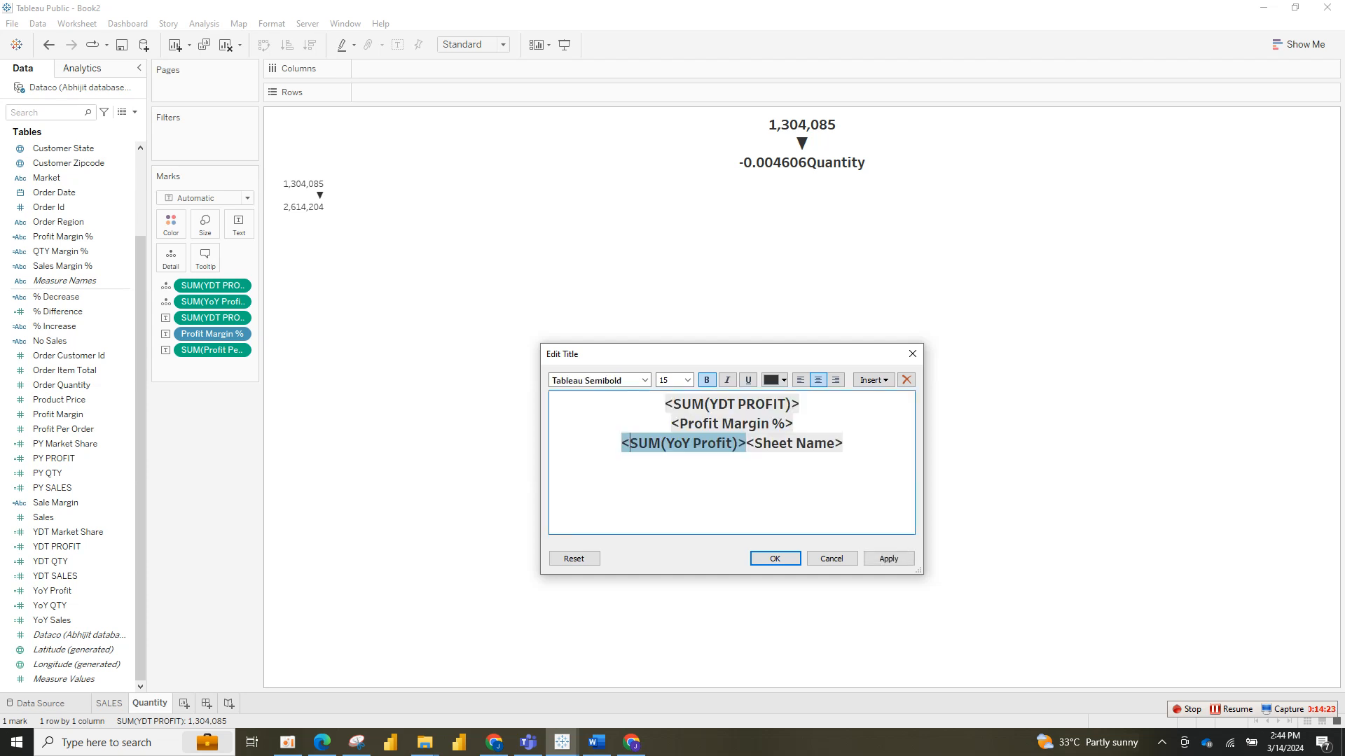
{"action": "left_click", "coordinate": [747, 444]}
{"action": "key", "text": "BackSpace"}
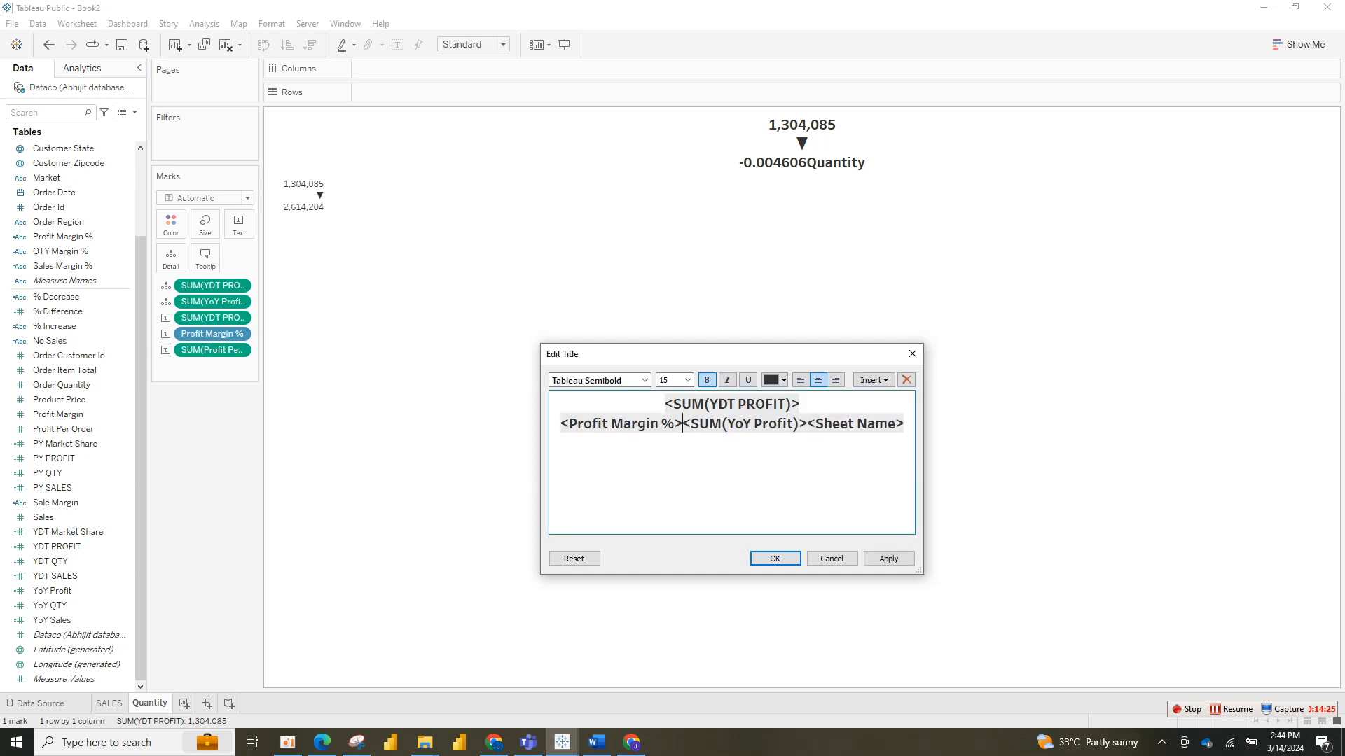
{"action": "left_click", "coordinate": [889, 559]}
Step: Move the Sheet Name field from the end of the title to its own line above SUM(YDT PROFIT)
{"action": "left_click_drag", "start_coordinate": [807, 425], "coordinate": [903, 425]}
{"action": "key", "text": "ctrl+c"}
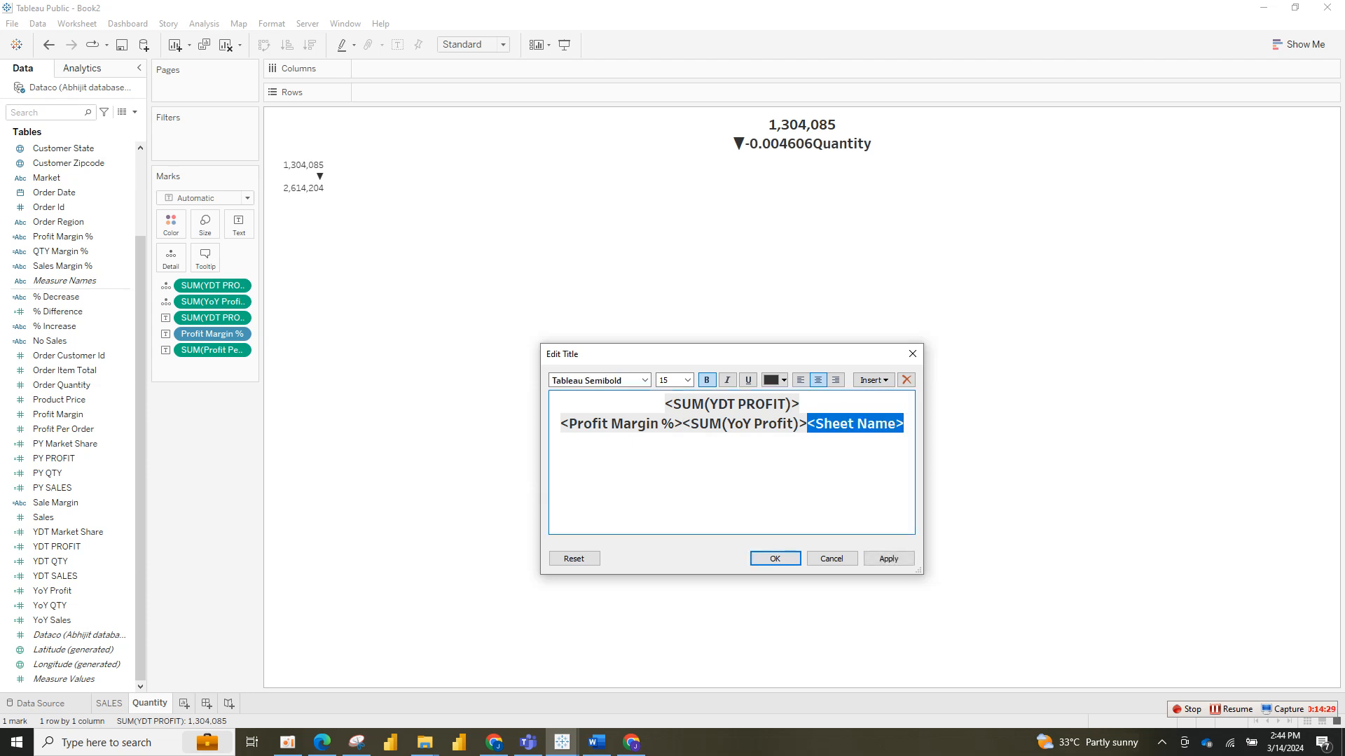
{"action": "key", "text": "Delete"}
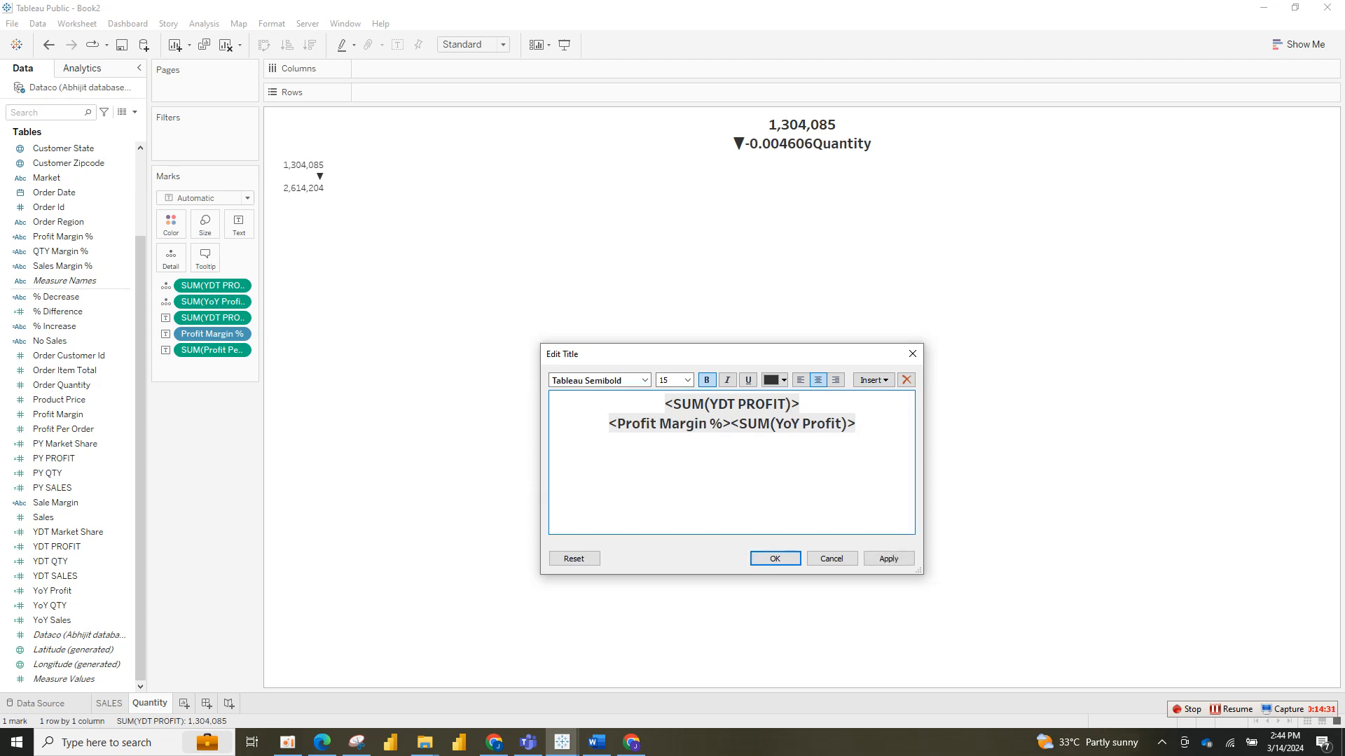
{"action": "key", "text": "ctrl+v"}
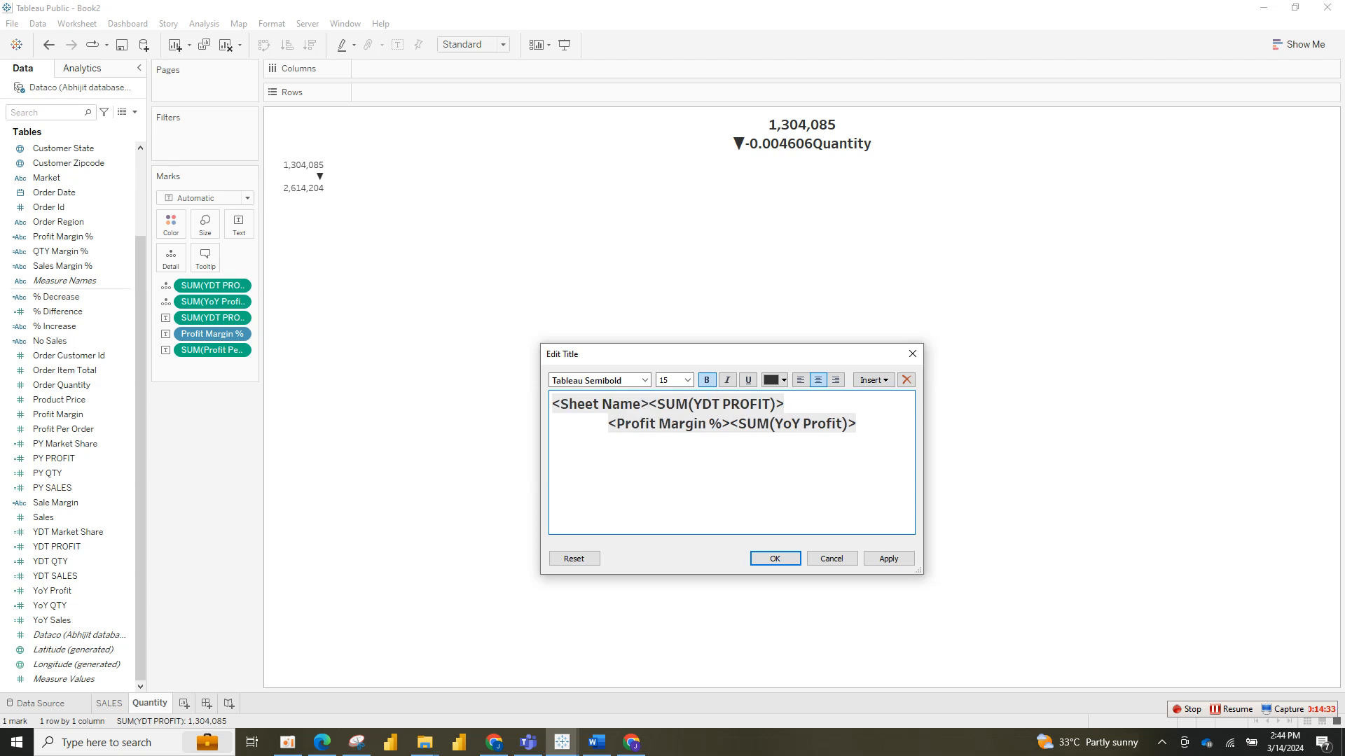
{"action": "key", "text": "Return"}
{"action": "key", "text": "Down"}
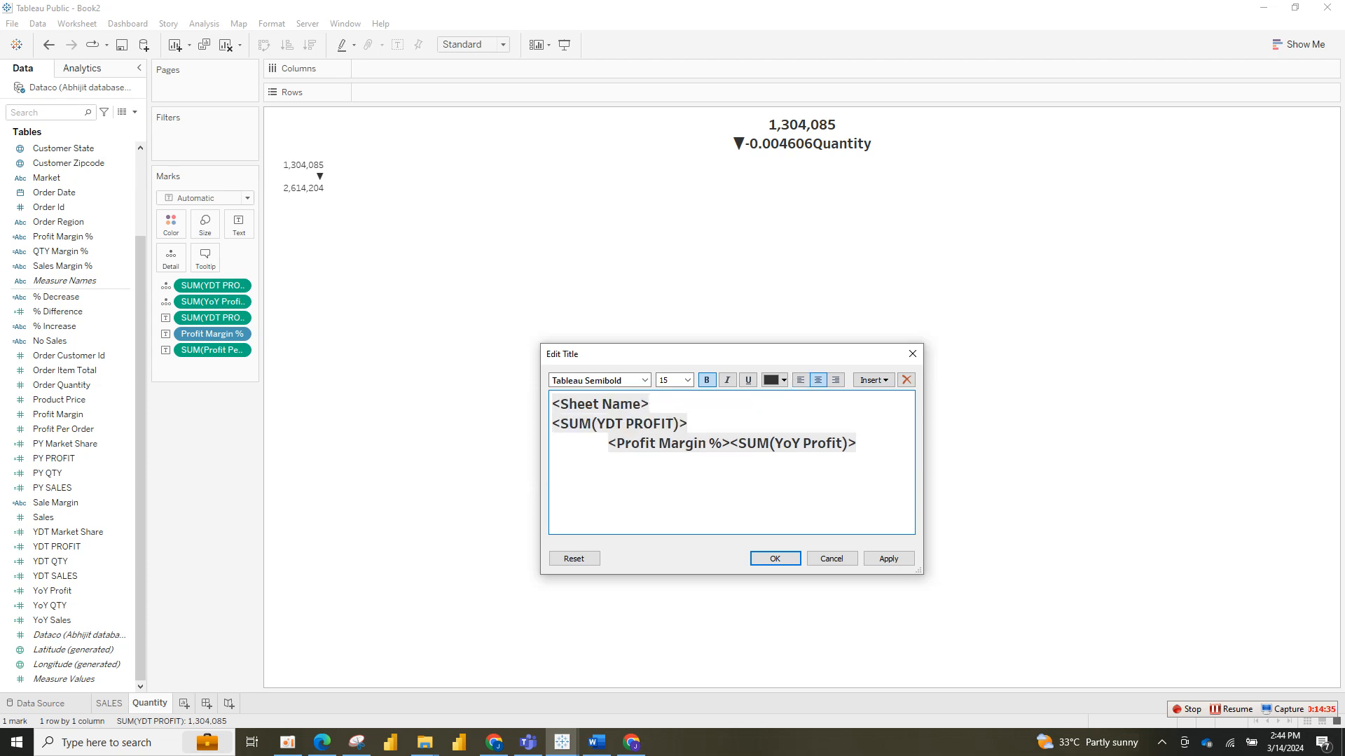
Step: Restart the Profit Margin % and SUM(YoY Profit) line directly below SUM(YDT PROFIT), and center the whole title
{"action": "key", "text": "BackSpace"}
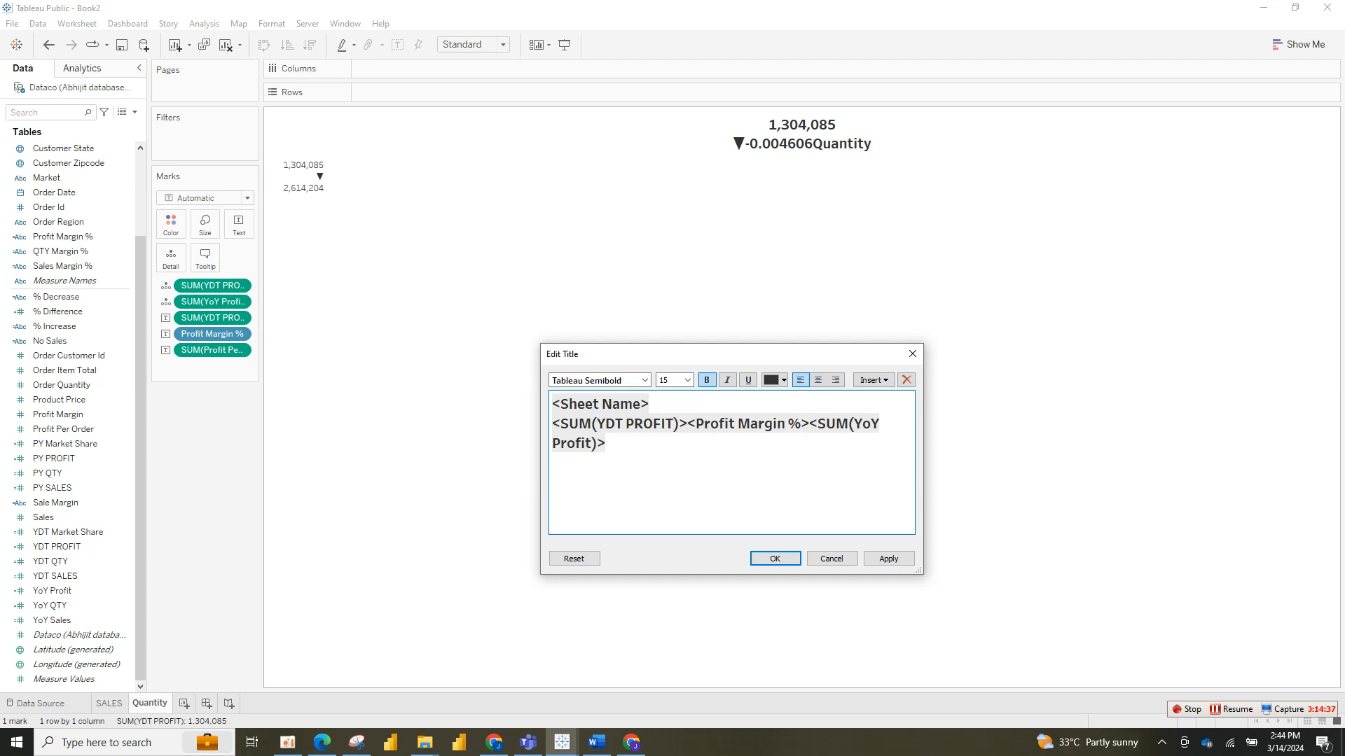
{"action": "key", "text": "Return"}
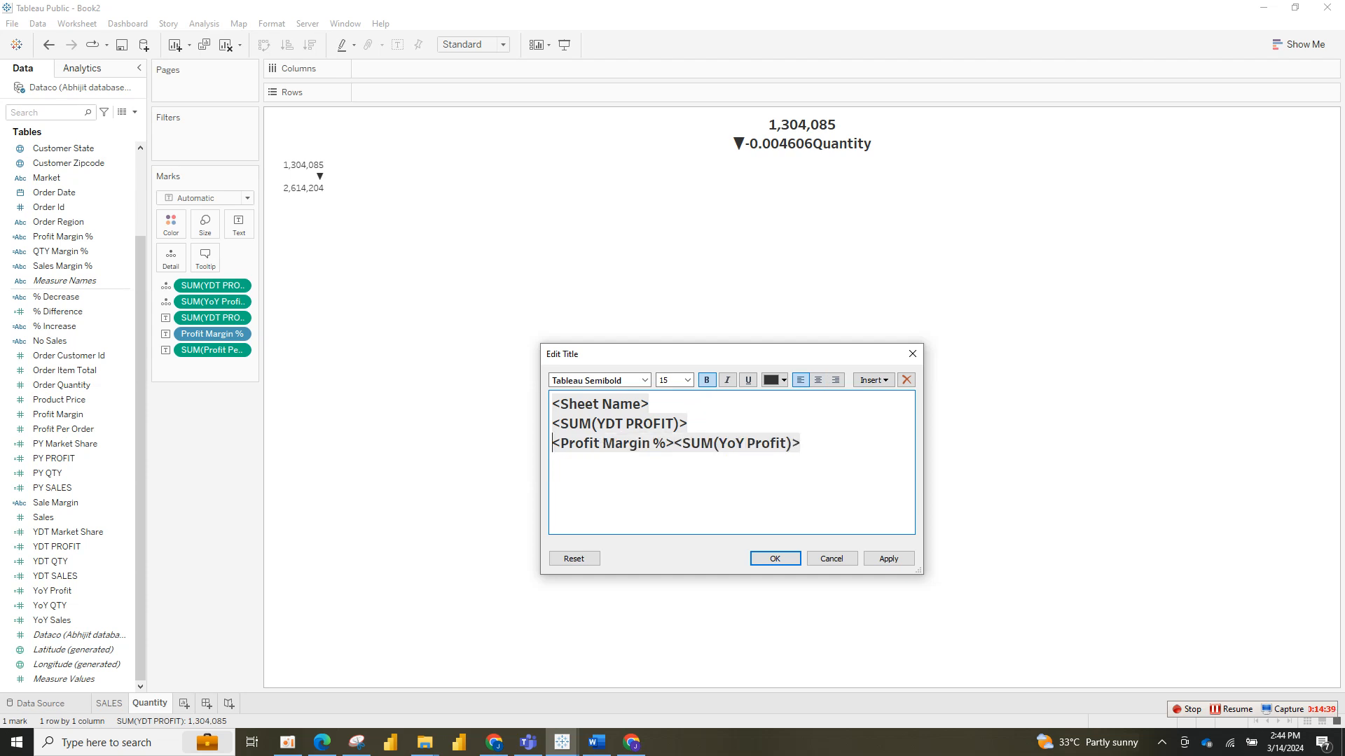
{"action": "key", "text": "ctrl+a"}
{"action": "left_click", "coordinate": [818, 380]}
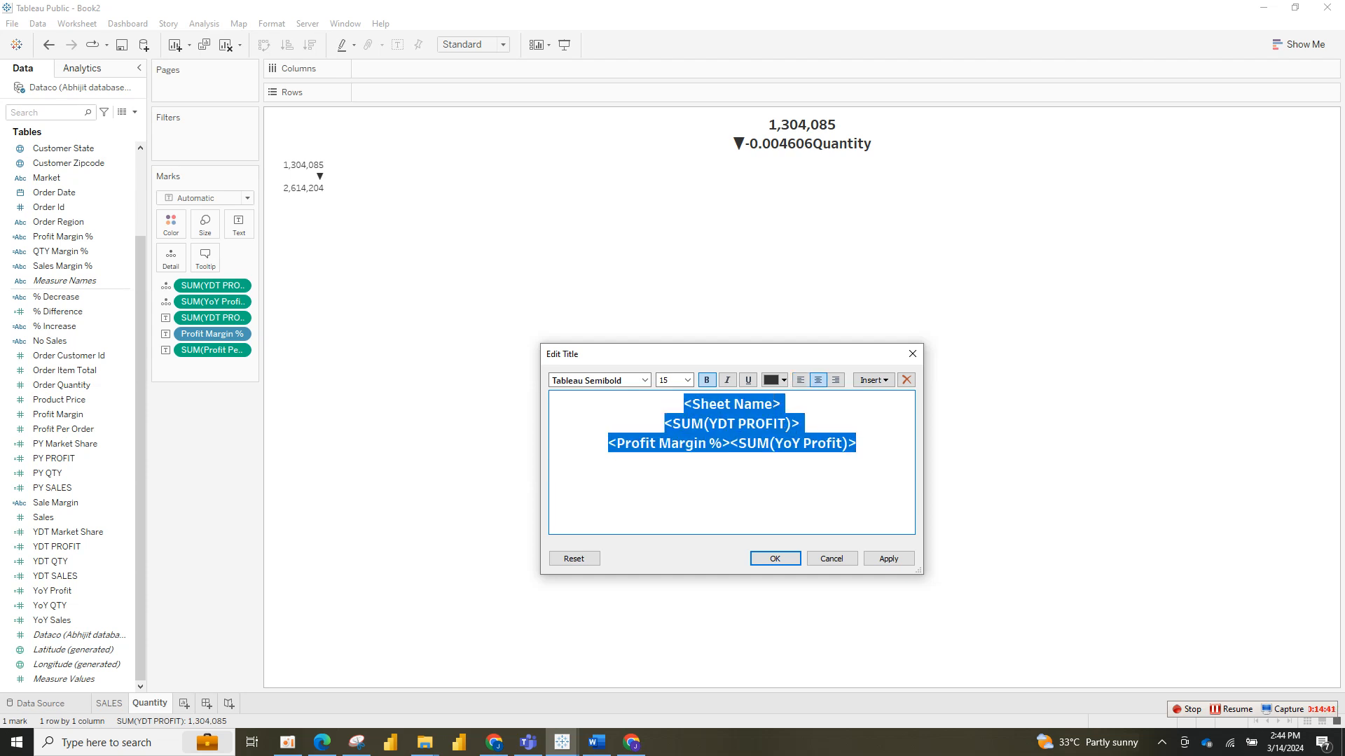
Step: Replace the Sheet Name field in the title with the text Profit
{"action": "left_click", "coordinate": [781, 405]}
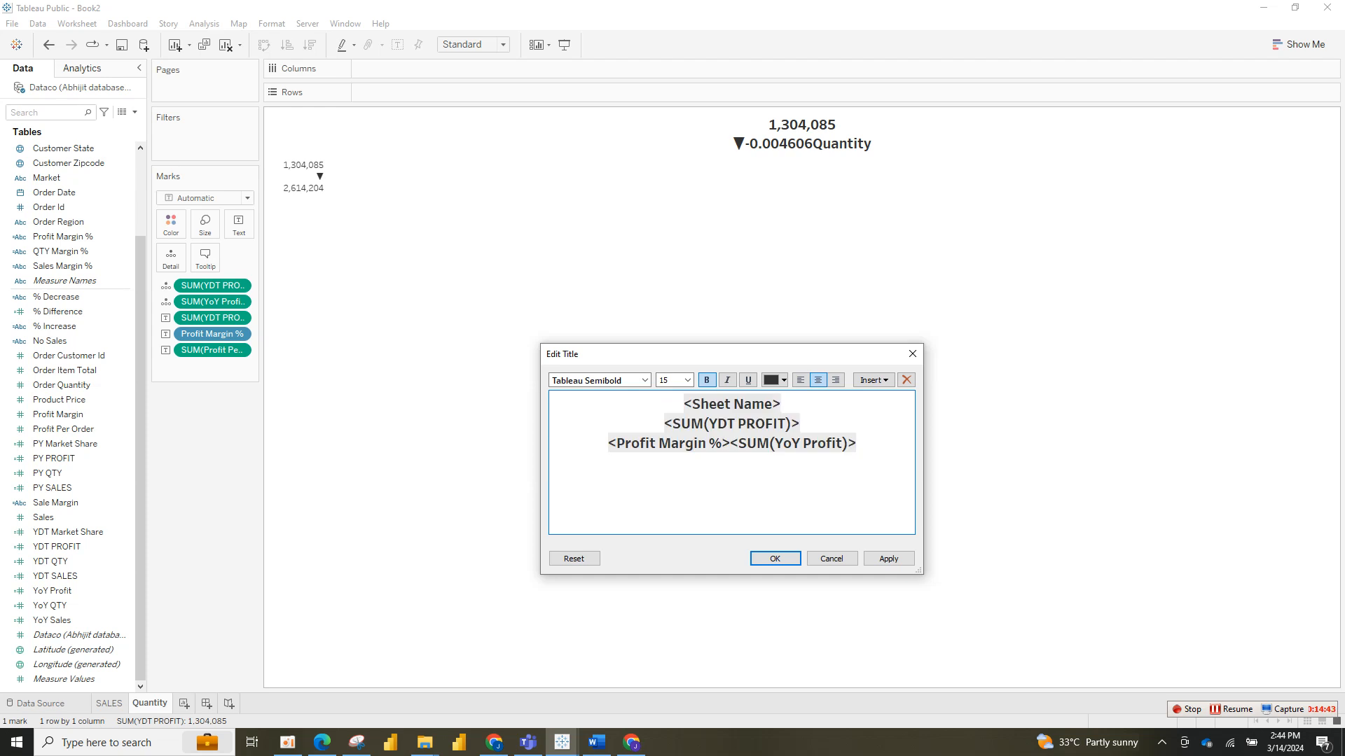
{"action": "key", "text": "shift+Home"}
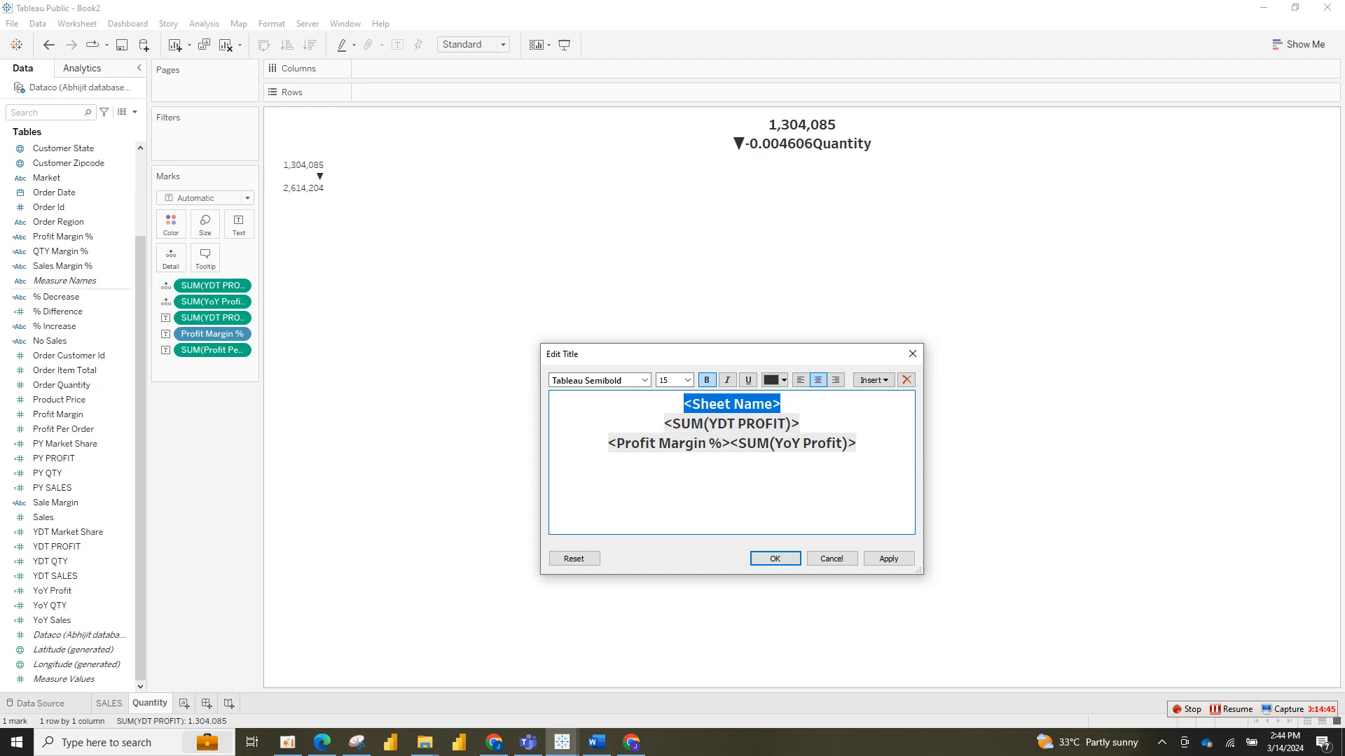
{"action": "key", "text": "BackSpace"}
{"action": "type", "text": "Profit"}
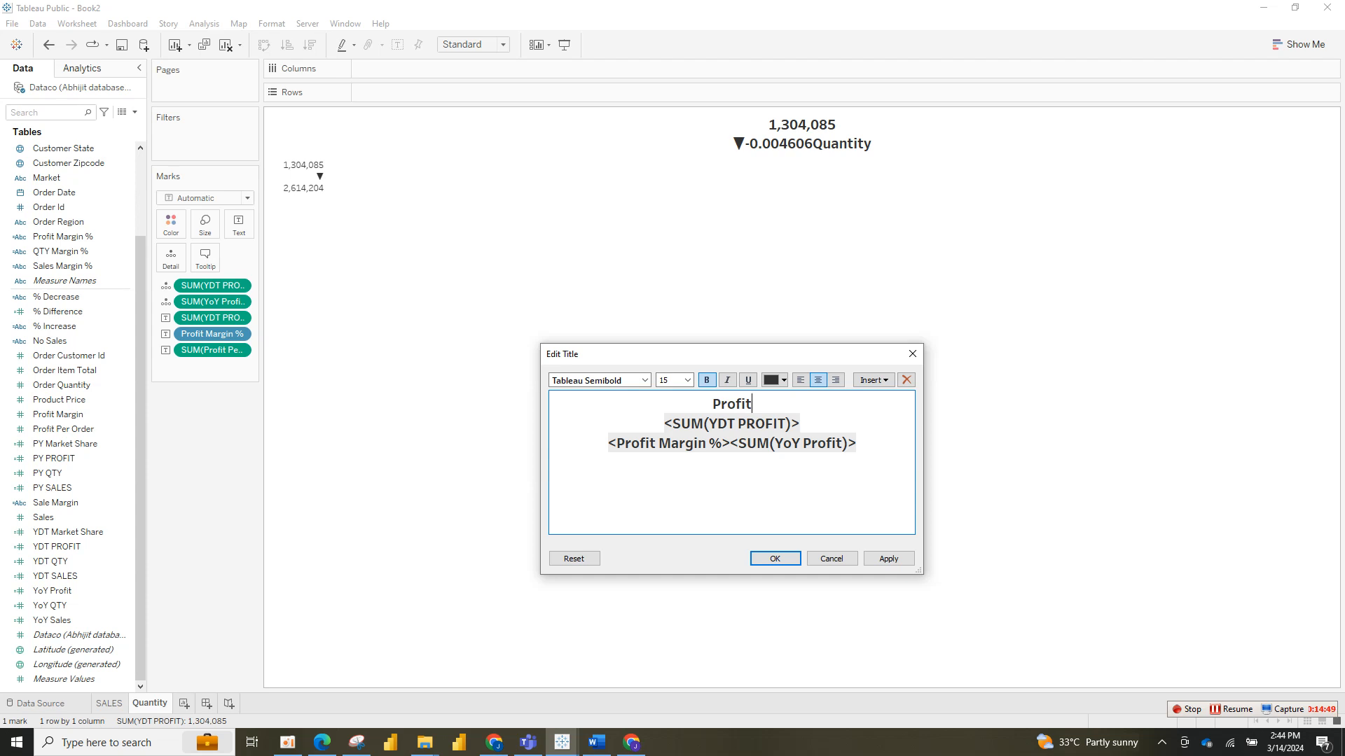
Step: Add two blank lines above Profit in the title and one blank line above each of the two field lines
{"action": "key", "text": "Home"}
{"action": "key", "text": "Return"}
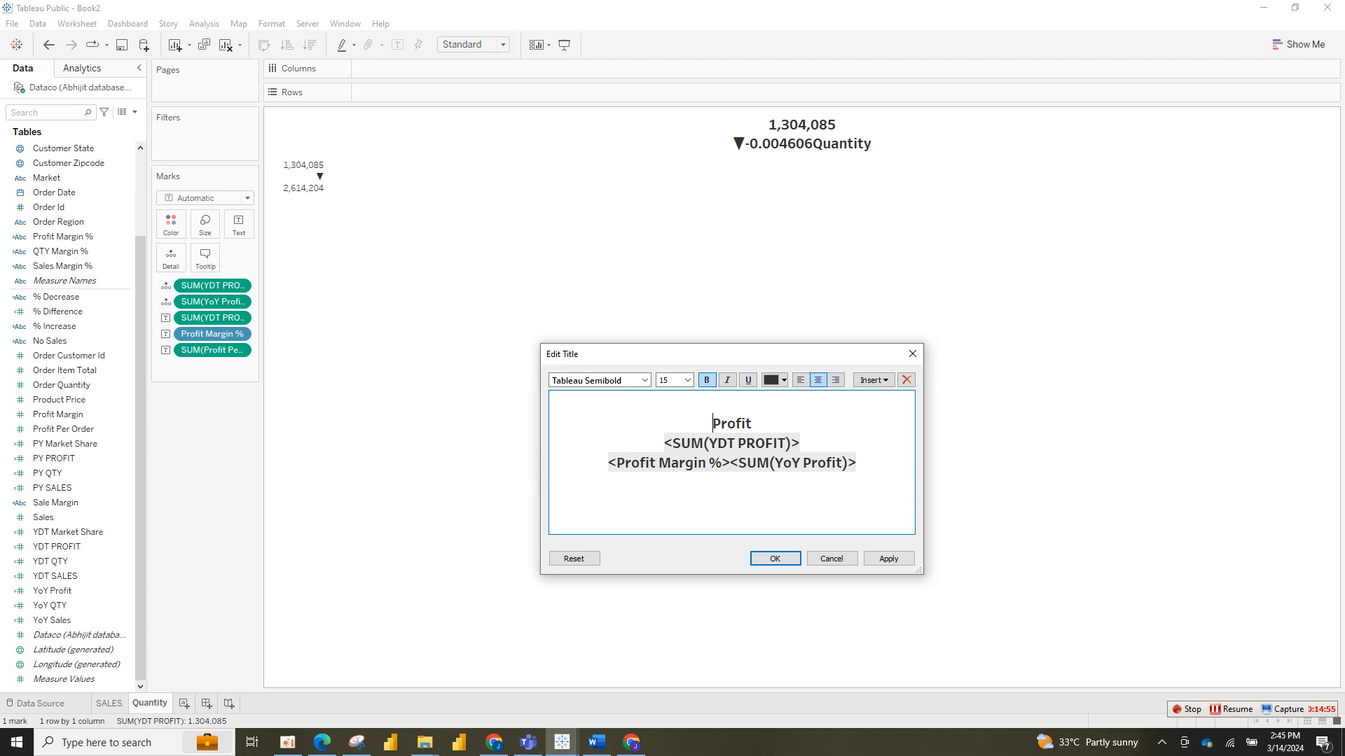
{"action": "key", "text": "Return"}
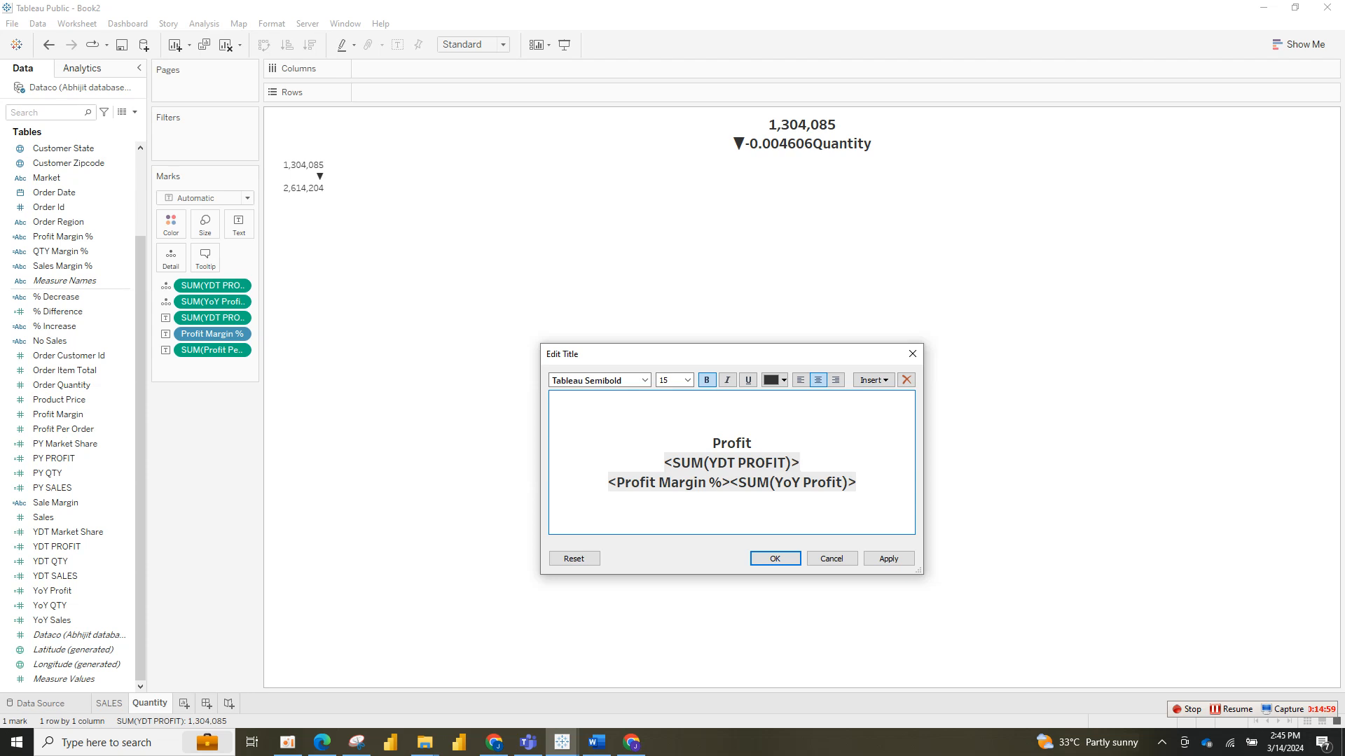
{"action": "key", "text": "Return"}
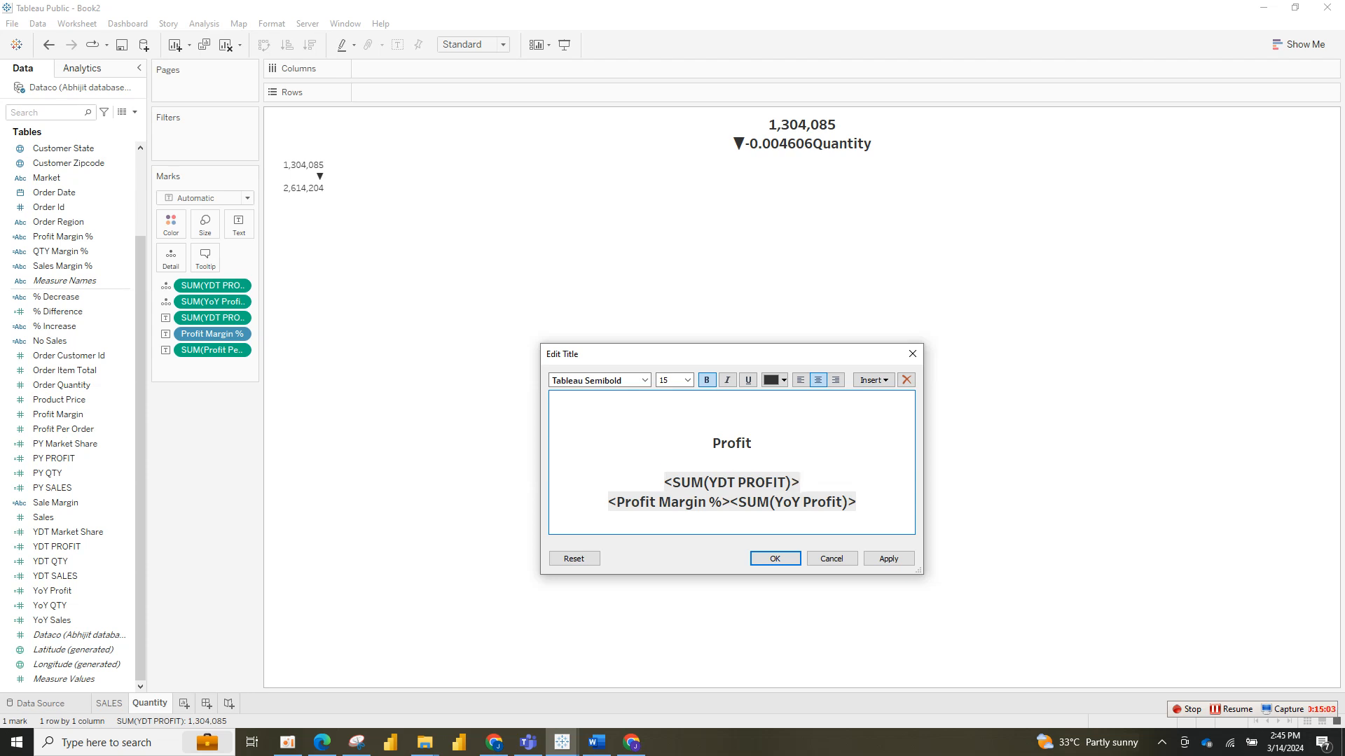
{"action": "key", "text": "Return"}
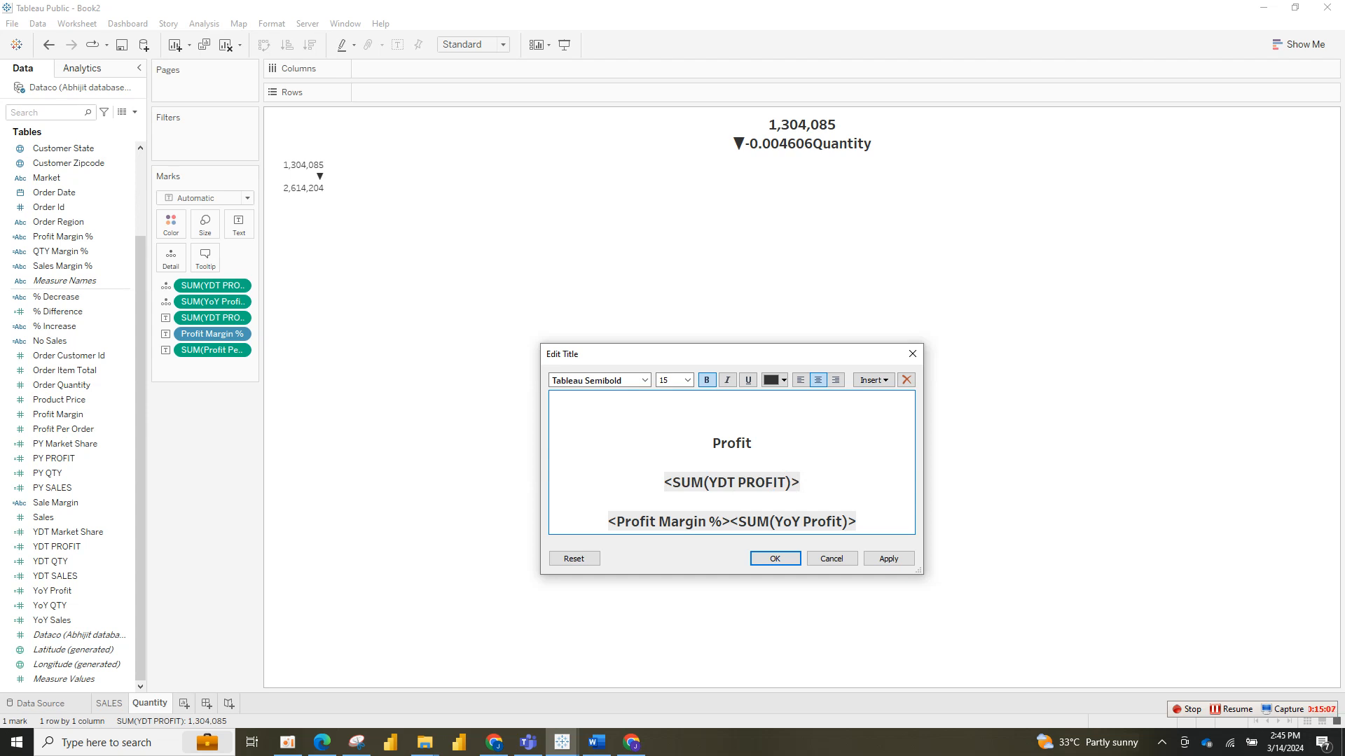
Step: Color the SUM(YDT PROFIT) field in the title orange and set its font size to 36
{"action": "left_click_drag", "start_coordinate": [664, 482], "coordinate": [800, 482]}
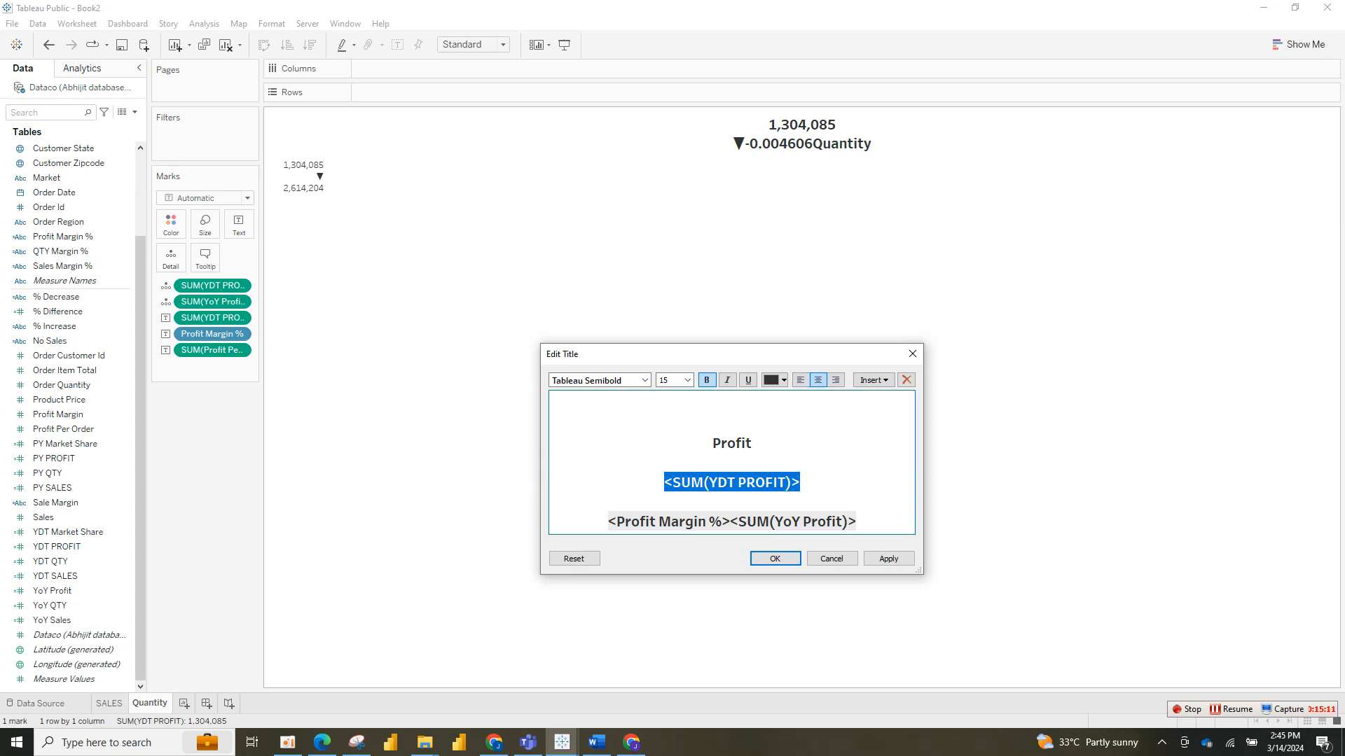
{"action": "left_click", "coordinate": [783, 380]}
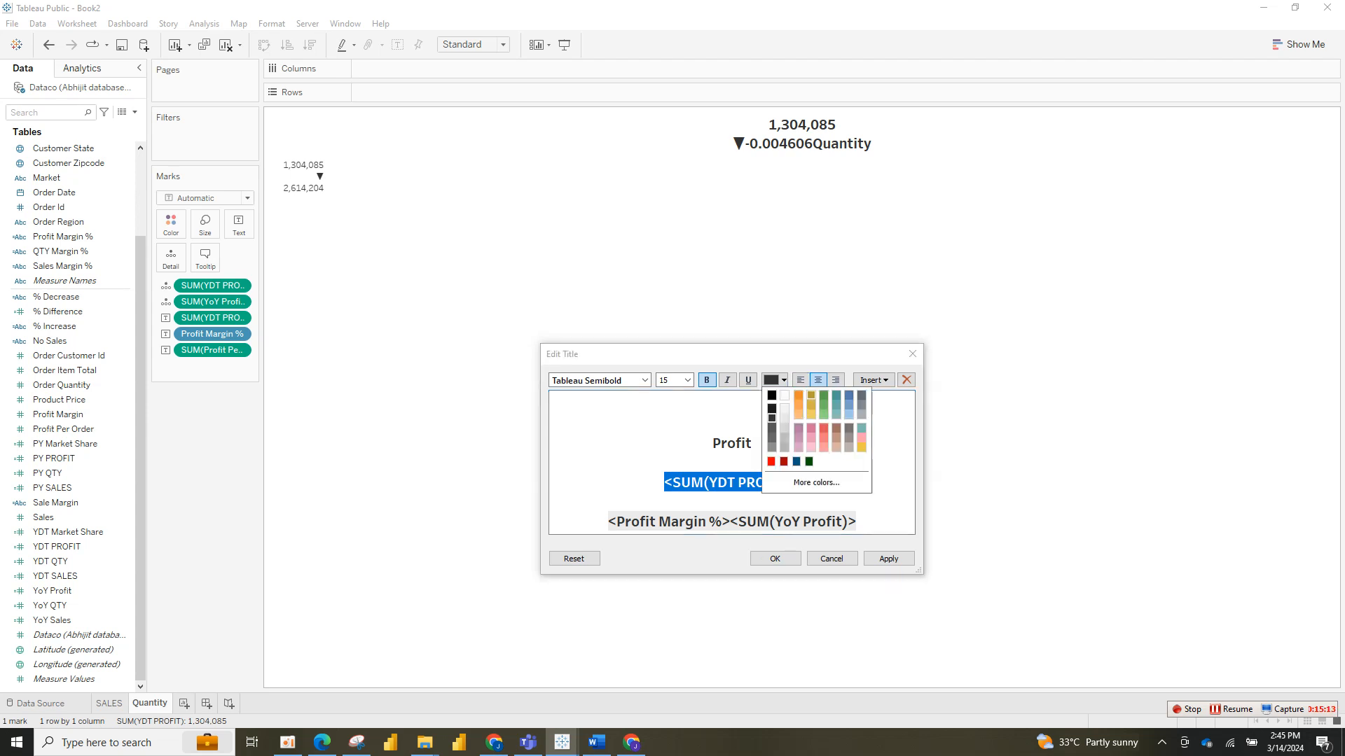
{"action": "left_click", "coordinate": [799, 396]}
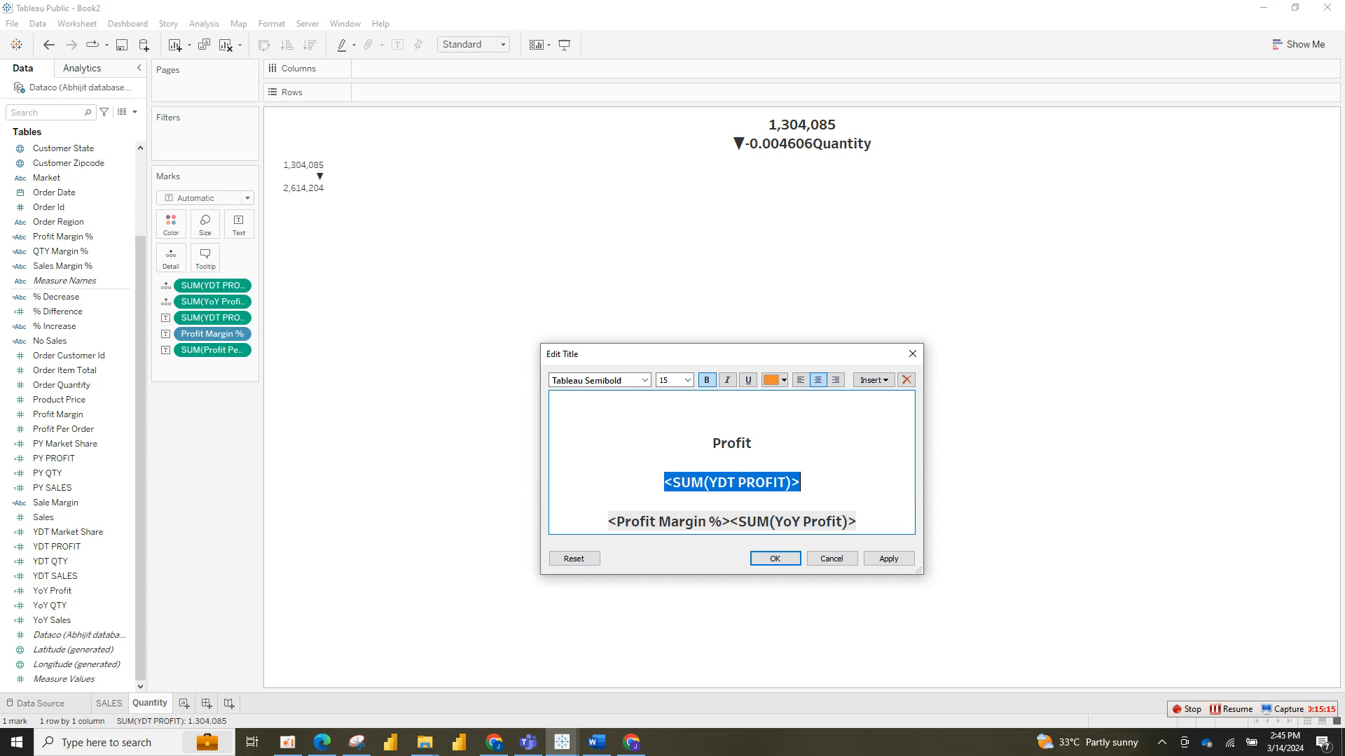
{"action": "left_click", "coordinate": [688, 379]}
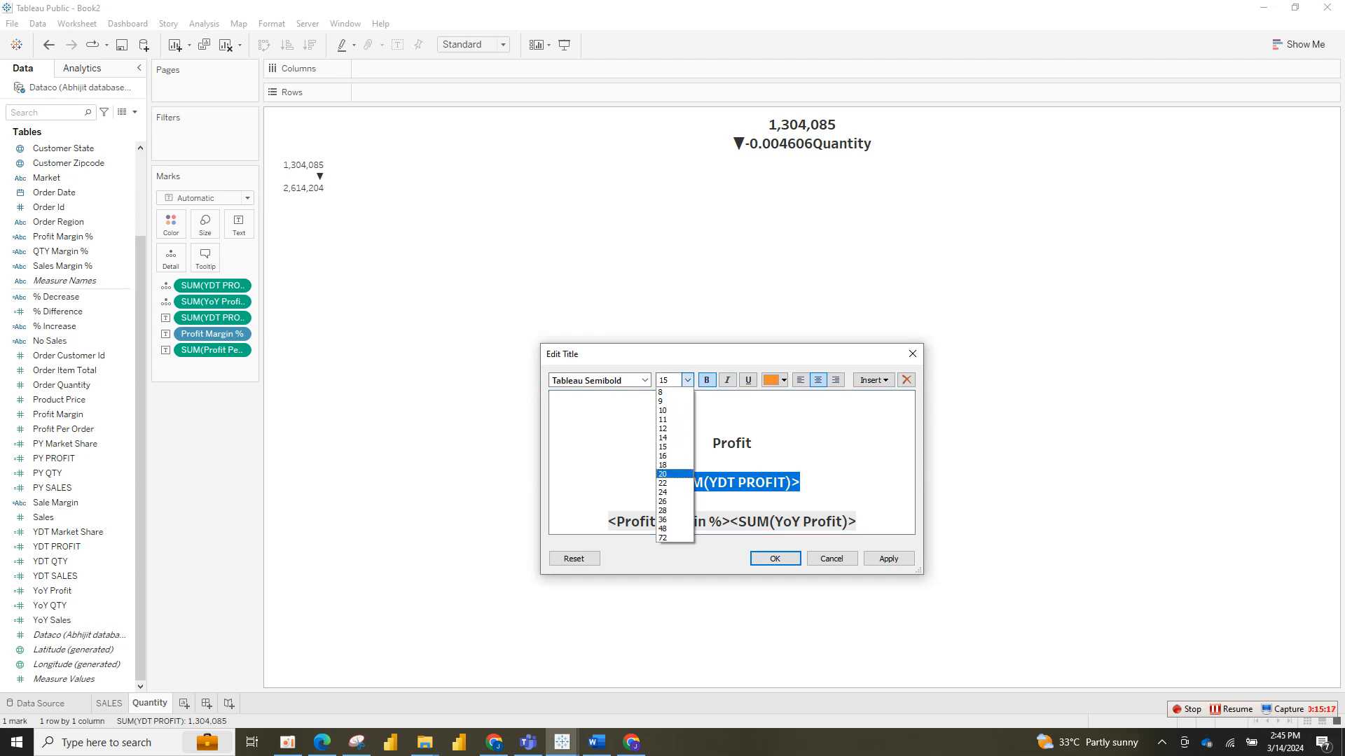
{"action": "left_click", "coordinate": [673, 529]}
Step: Color the Profit Margin % and SUM(YoY Profit) line red at font size 20, and save the title
{"action": "left_click_drag", "start_coordinate": [909, 455], "coordinate": [908, 478]}
{"action": "left_click_drag", "start_coordinate": [602, 522], "coordinate": [850, 522]}
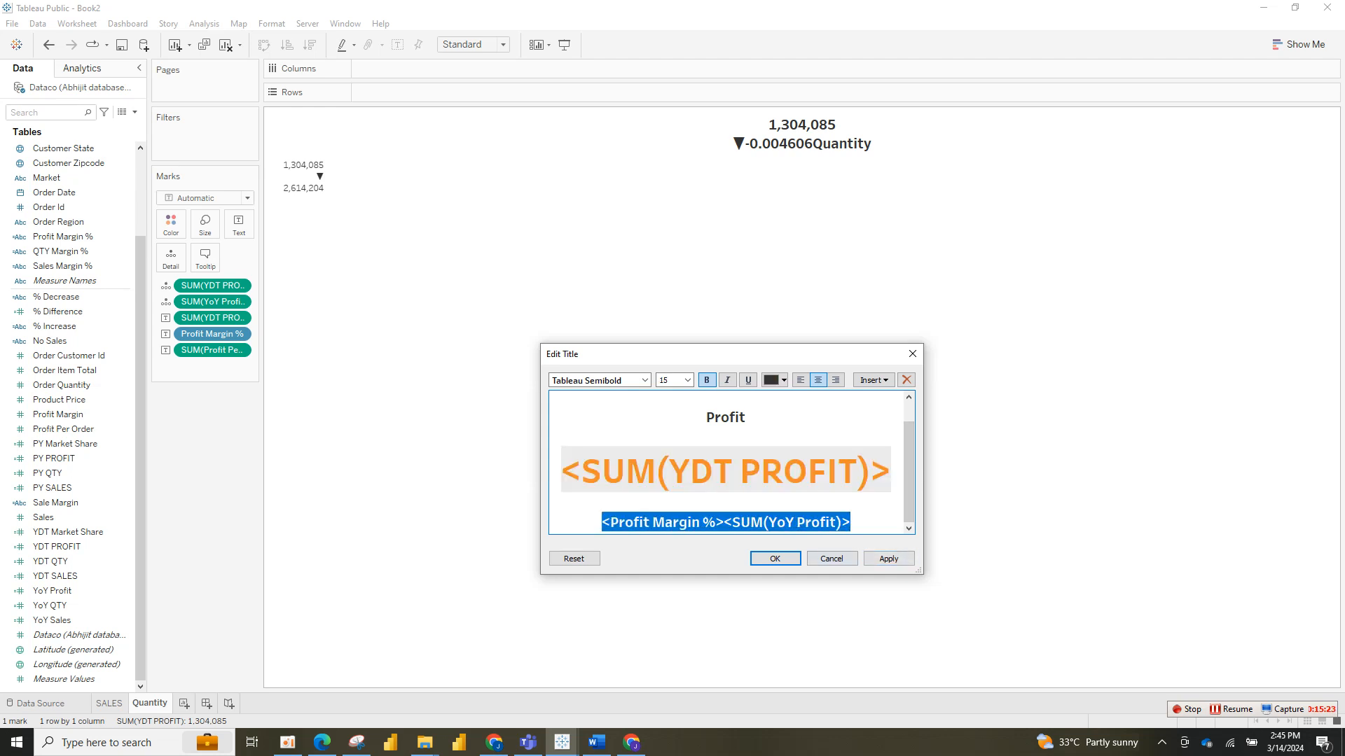
{"action": "left_click", "coordinate": [774, 380]}
{"action": "left_click", "coordinate": [771, 460]}
{"action": "left_click", "coordinate": [687, 380]}
{"action": "left_click", "coordinate": [662, 474]}
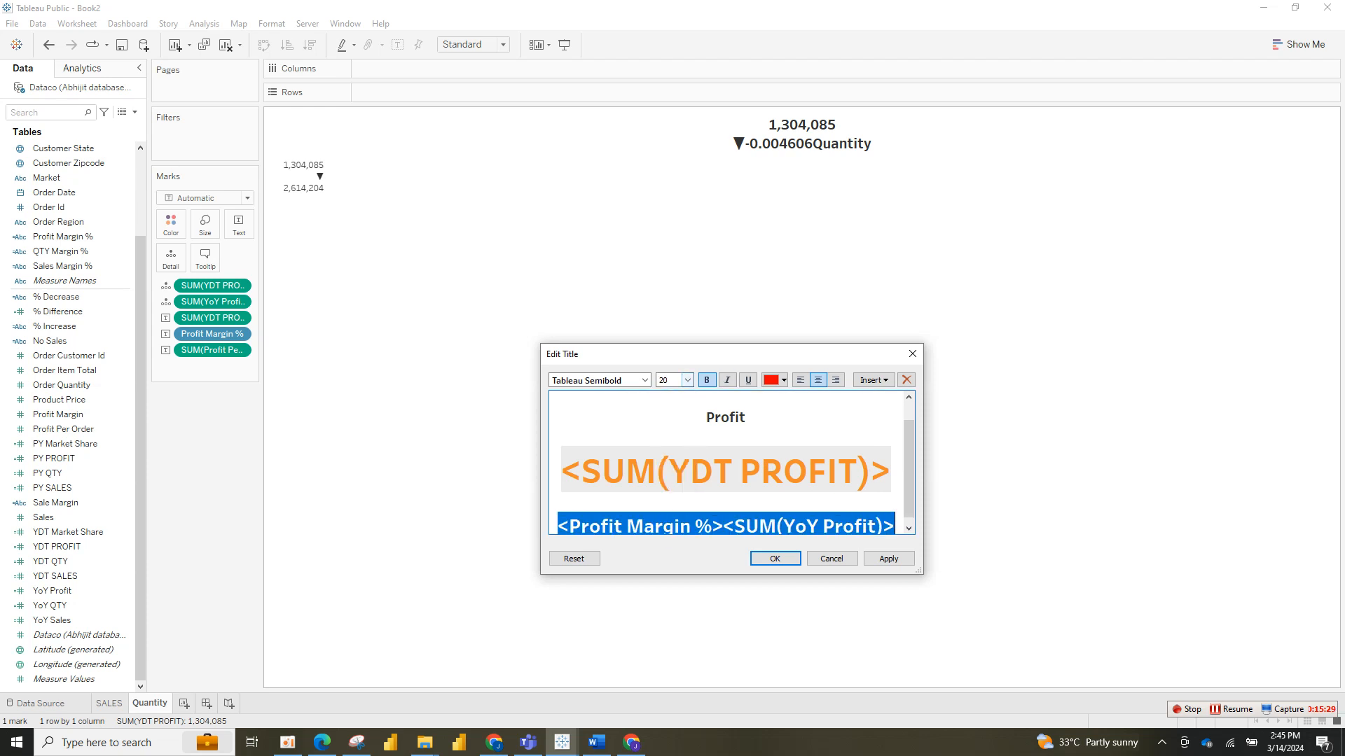
{"action": "left_click", "coordinate": [888, 558]}
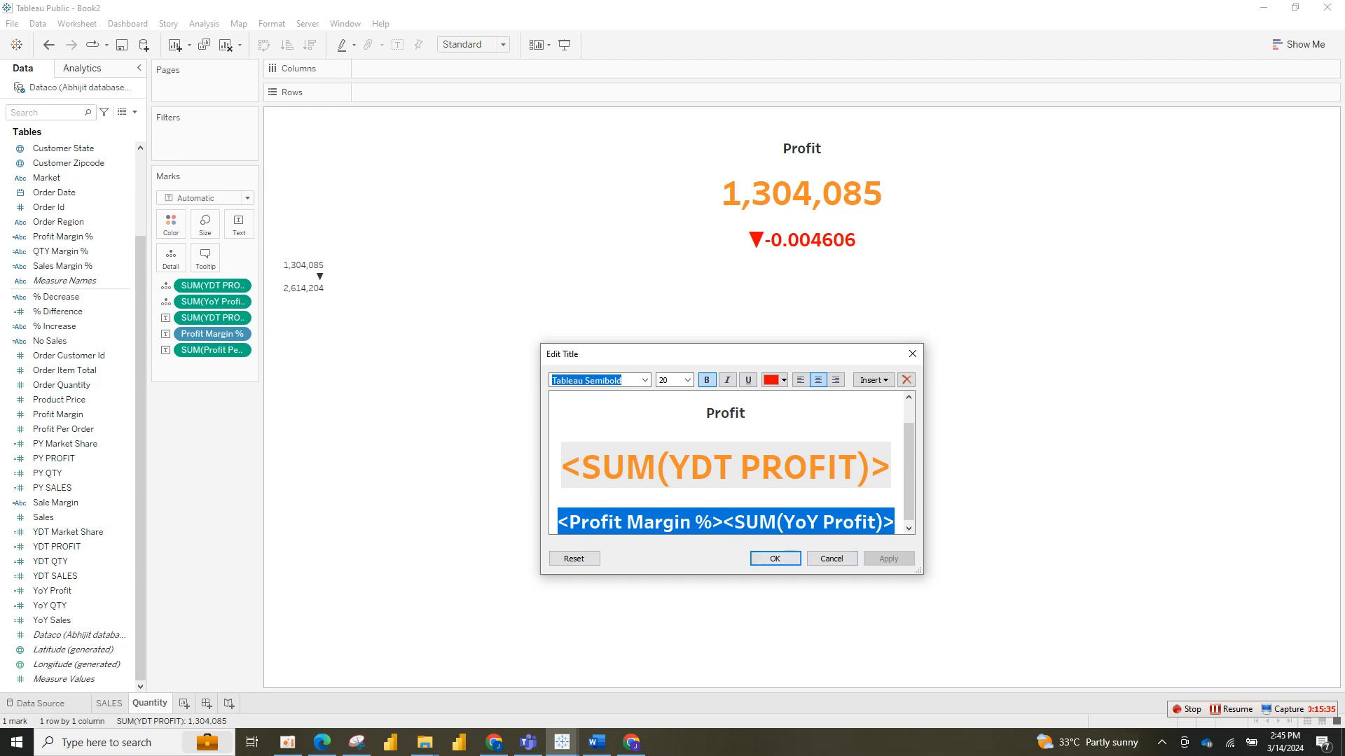
{"action": "left_click", "coordinate": [774, 558]}
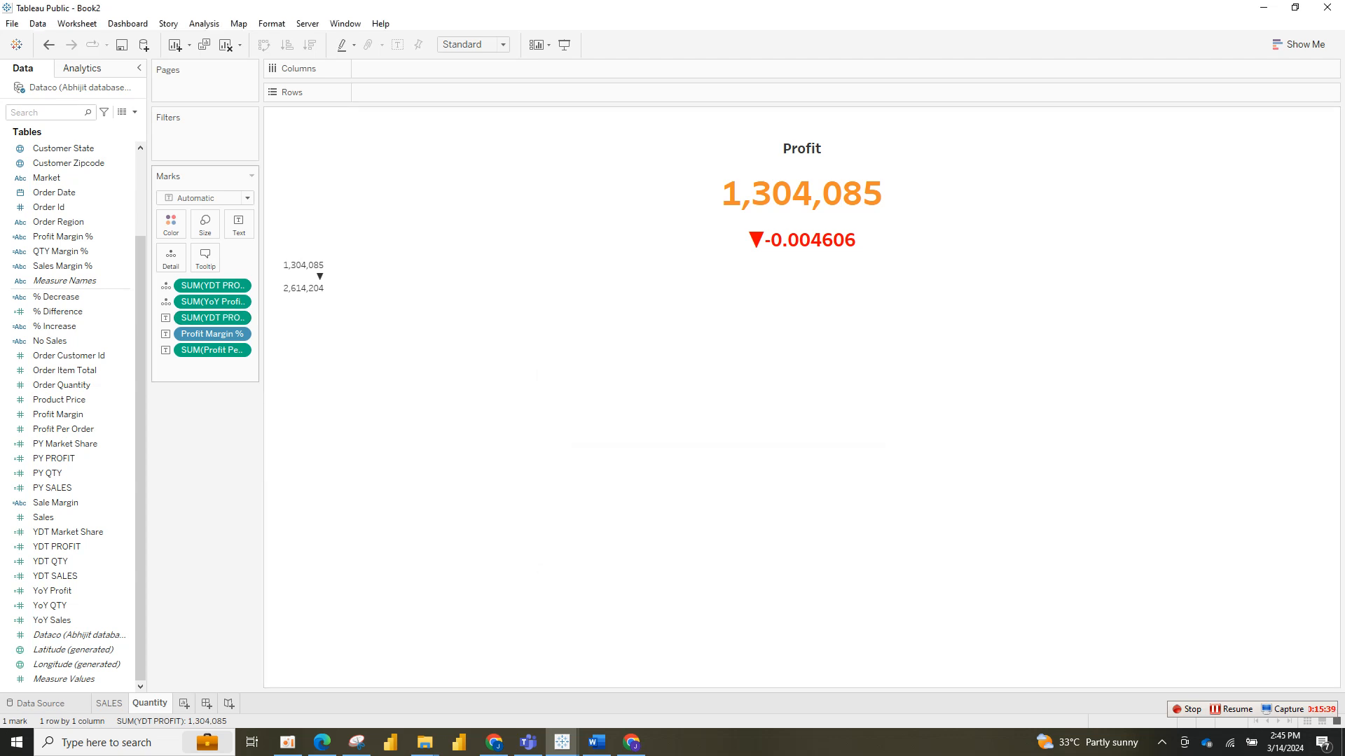
Step: Format the default numbers of SUM(YoY Profit) on the Marks card as Percentage
{"action": "left_click", "coordinate": [238, 350]}
{"action": "left_click", "coordinate": [239, 350]}
{"action": "left_click_drag", "start_coordinate": [228, 301], "coordinate": [228, 306]}
{"action": "left_click", "coordinate": [239, 302]}
{"action": "left_click", "coordinate": [294, 366]}
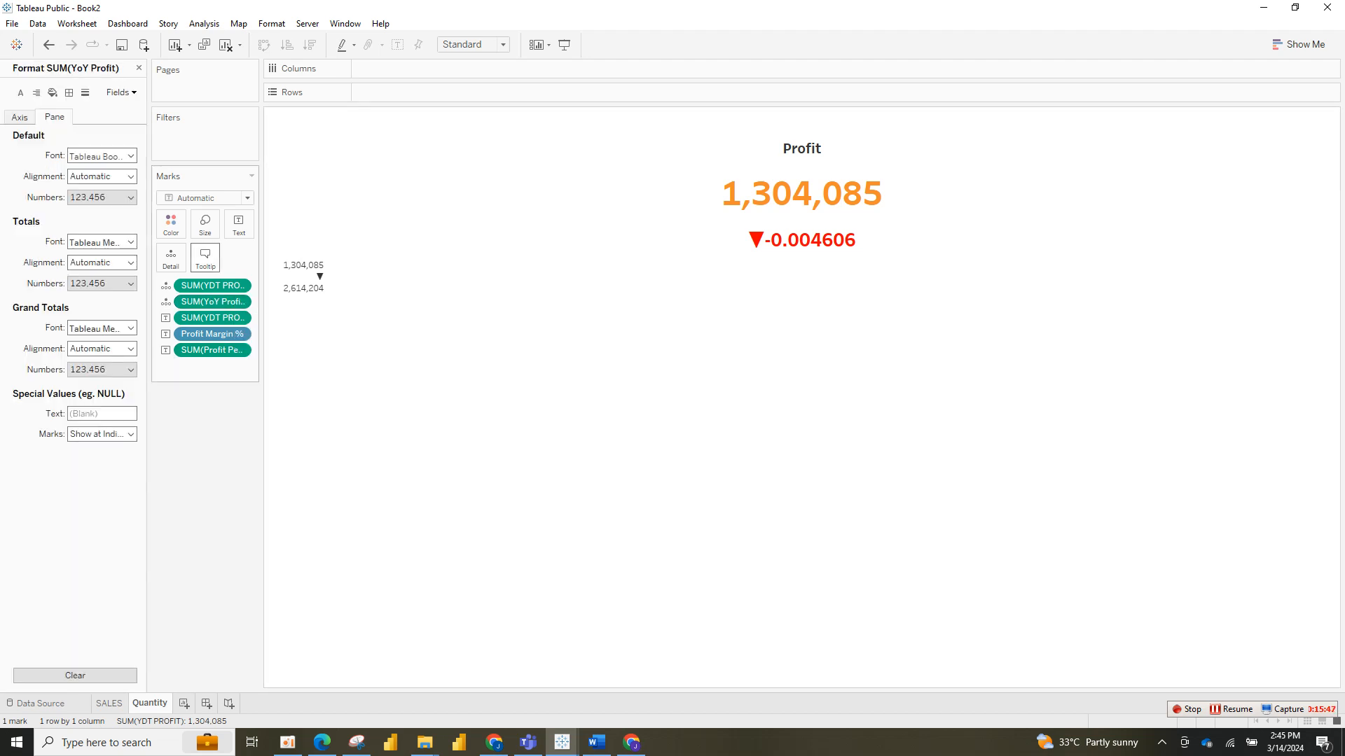
{"action": "left_click", "coordinate": [102, 197]}
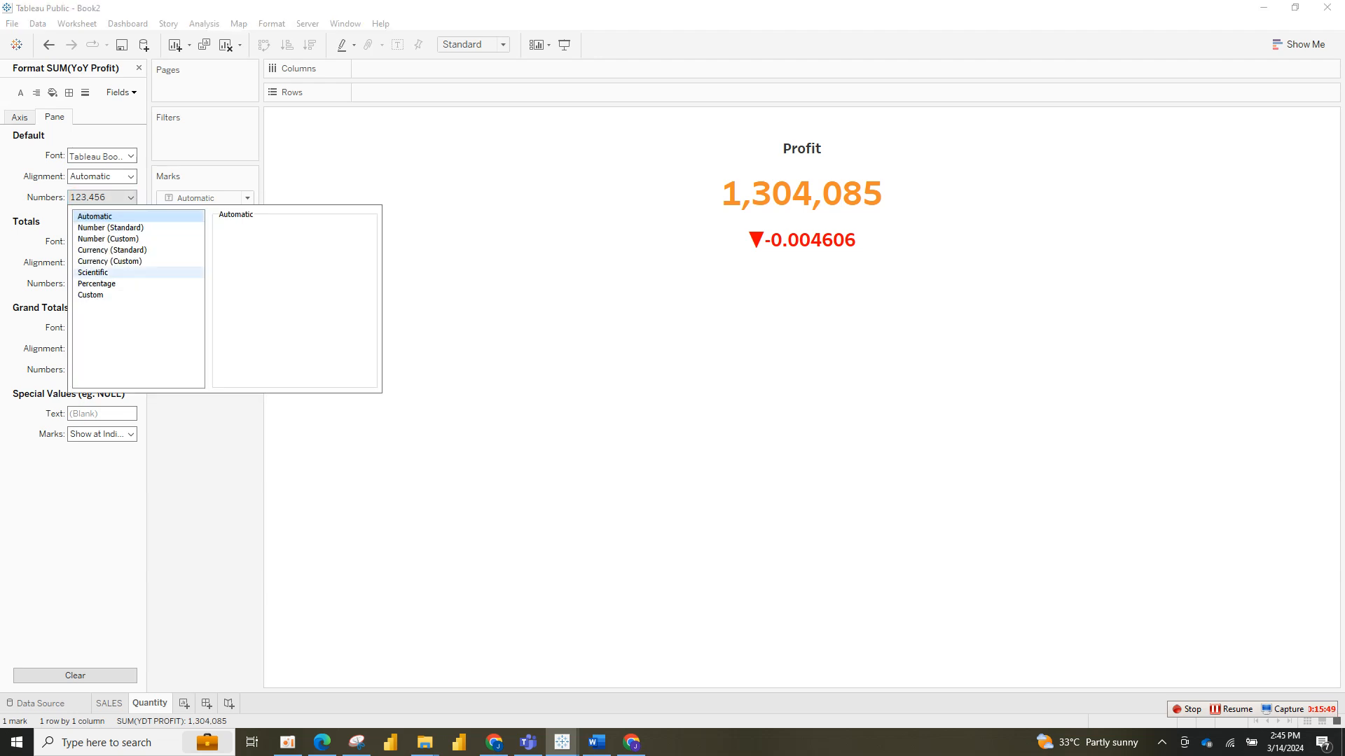
{"action": "left_click", "coordinate": [96, 284]}
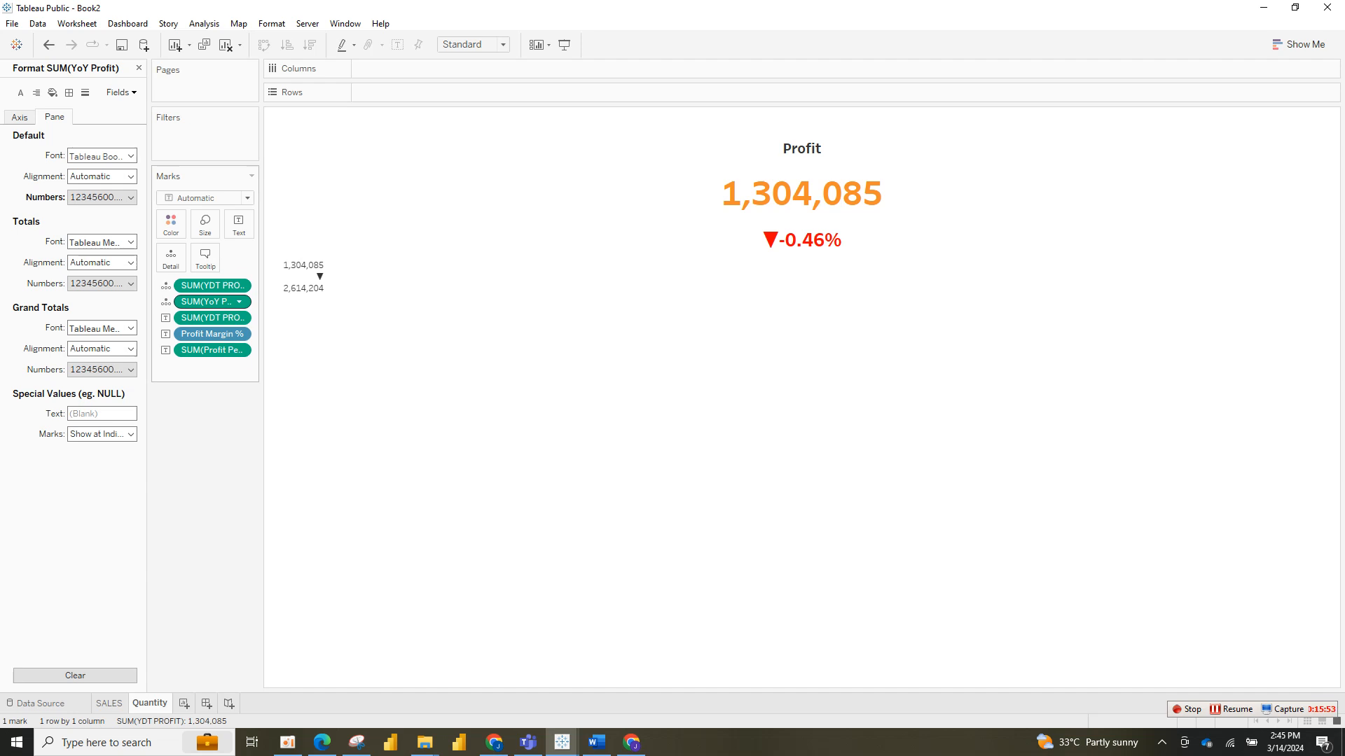
Step: Format the default numbers of the detail SUM(YDT PROFIT) as Currency (Custom) with a $ prefix and 0 decimal places
{"action": "left_click", "coordinate": [239, 285]}
{"action": "left_click", "coordinate": [301, 360]}
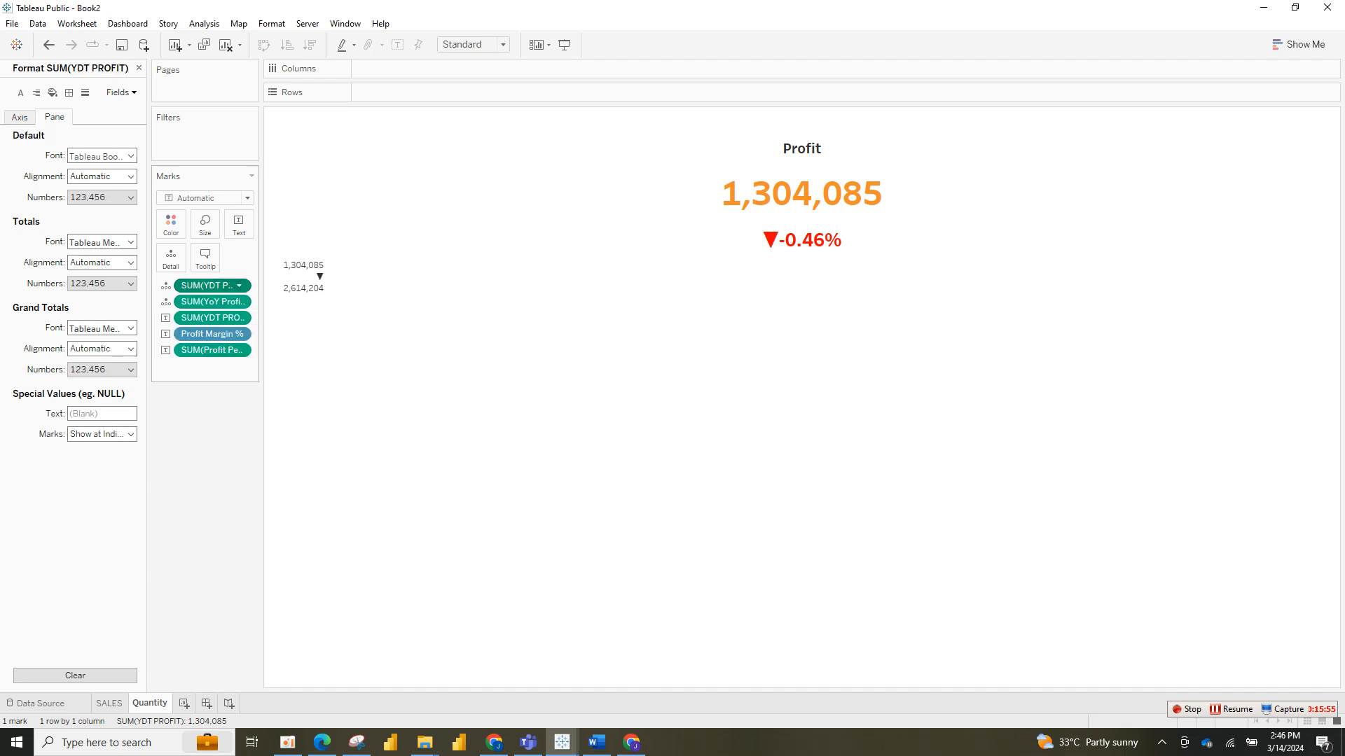
{"action": "left_click", "coordinate": [102, 197]}
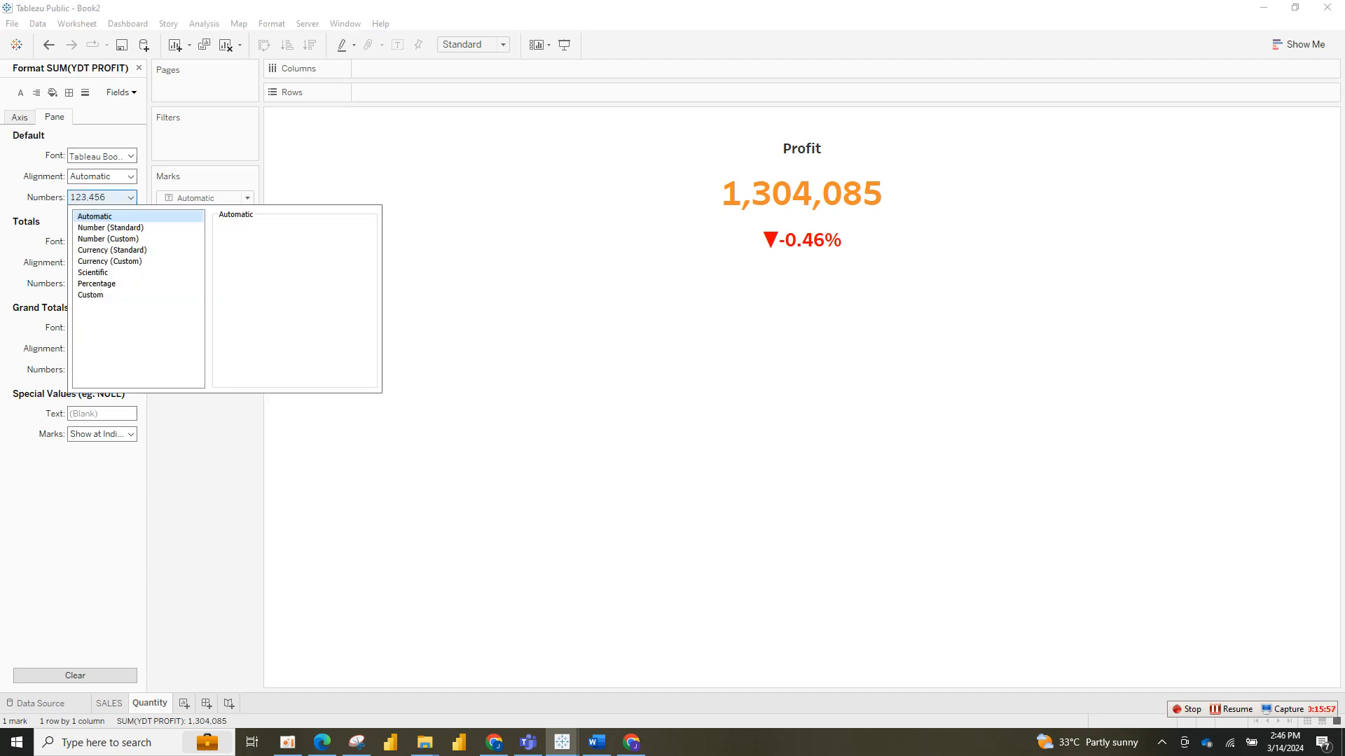
{"action": "left_click", "coordinate": [110, 261]}
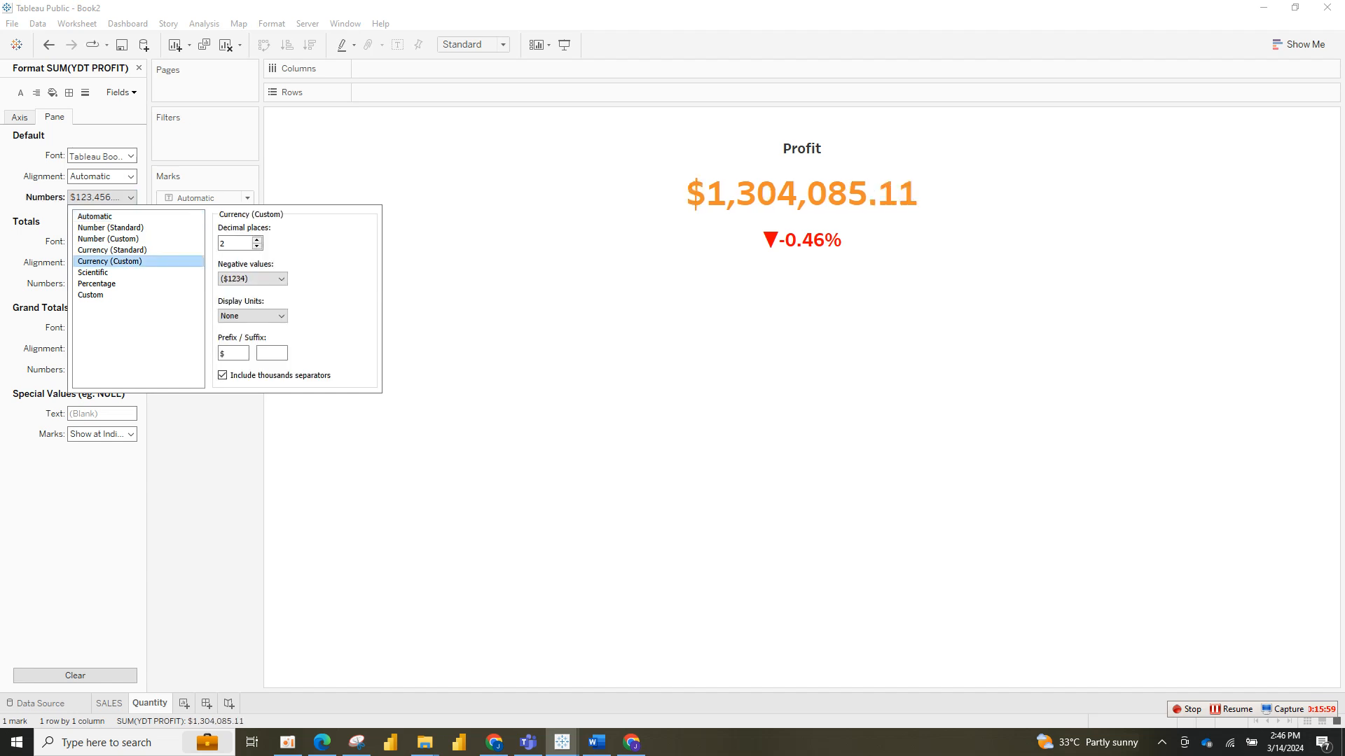
{"action": "left_click", "coordinate": [253, 316]}
{"action": "left_click", "coordinate": [252, 316]}
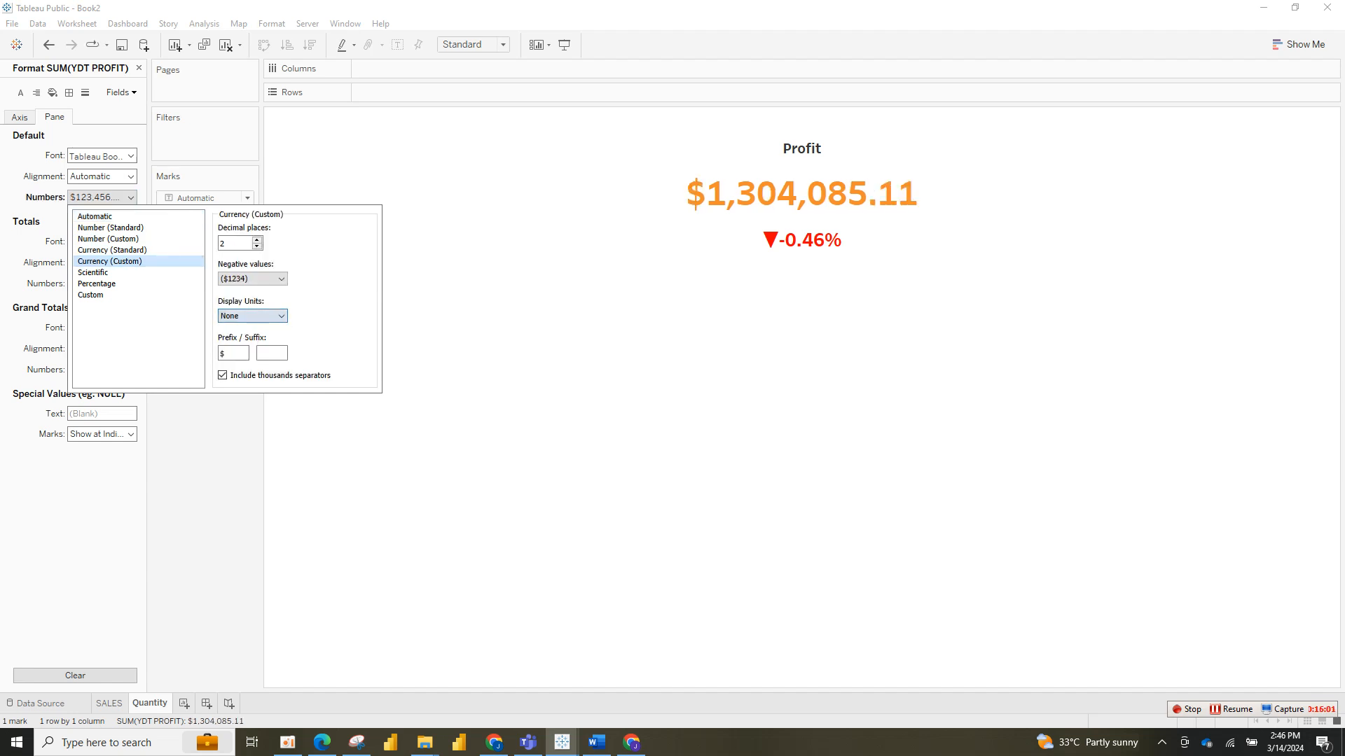
{"action": "left_click", "coordinate": [448, 336]}
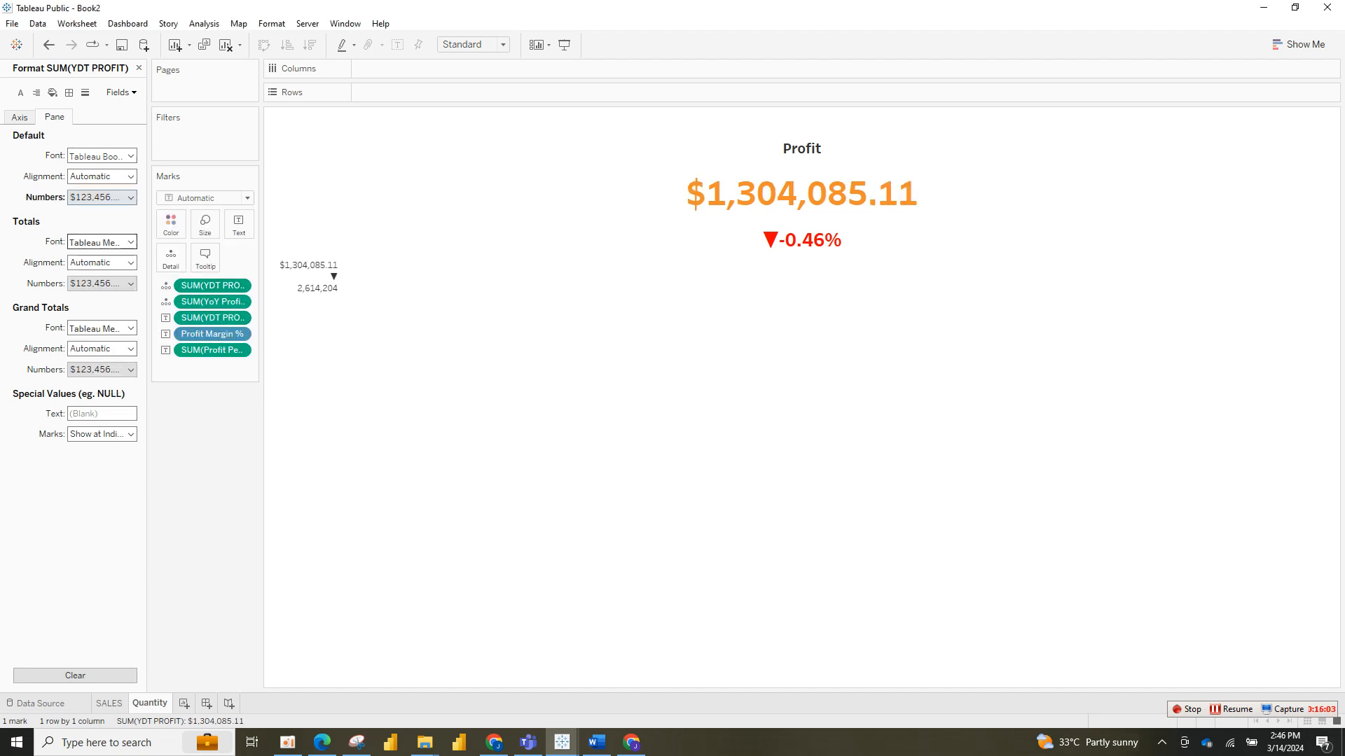
{"action": "left_click", "coordinate": [101, 197]}
{"action": "left_click", "coordinate": [257, 246]}
{"action": "left_click", "coordinate": [257, 247]}
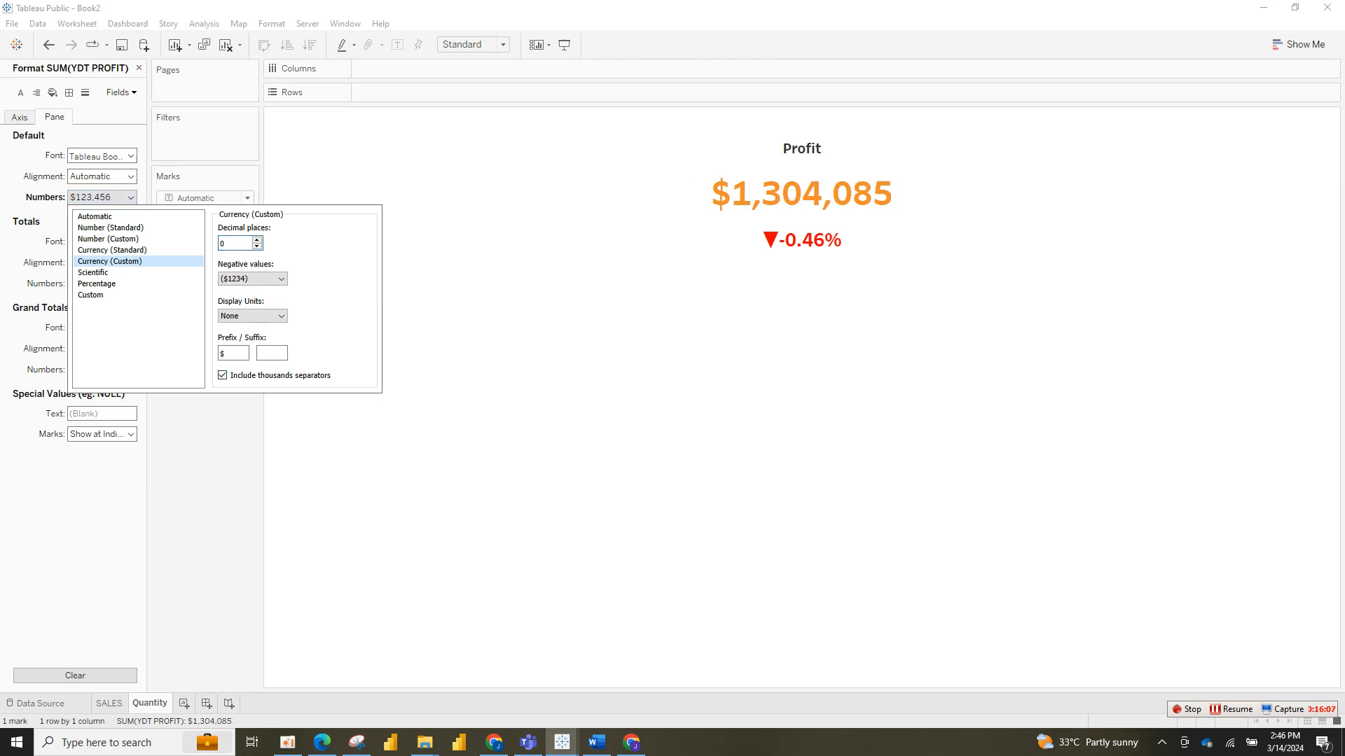
{"action": "left_click", "coordinate": [448, 336]}
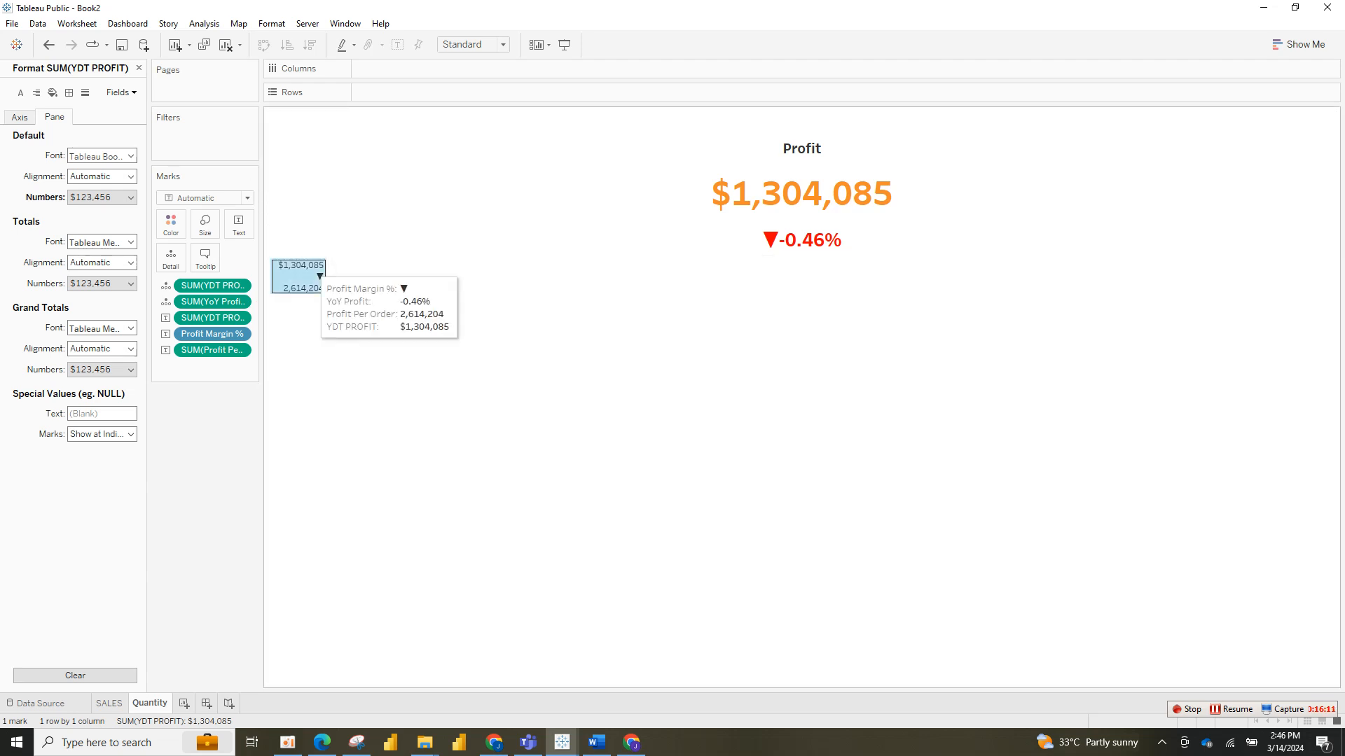
Step: Show the view toolbar for the sheet and hide it again
{"action": "right_click", "coordinate": [312, 267]}
{"action": "left_click", "coordinate": [351, 397]}
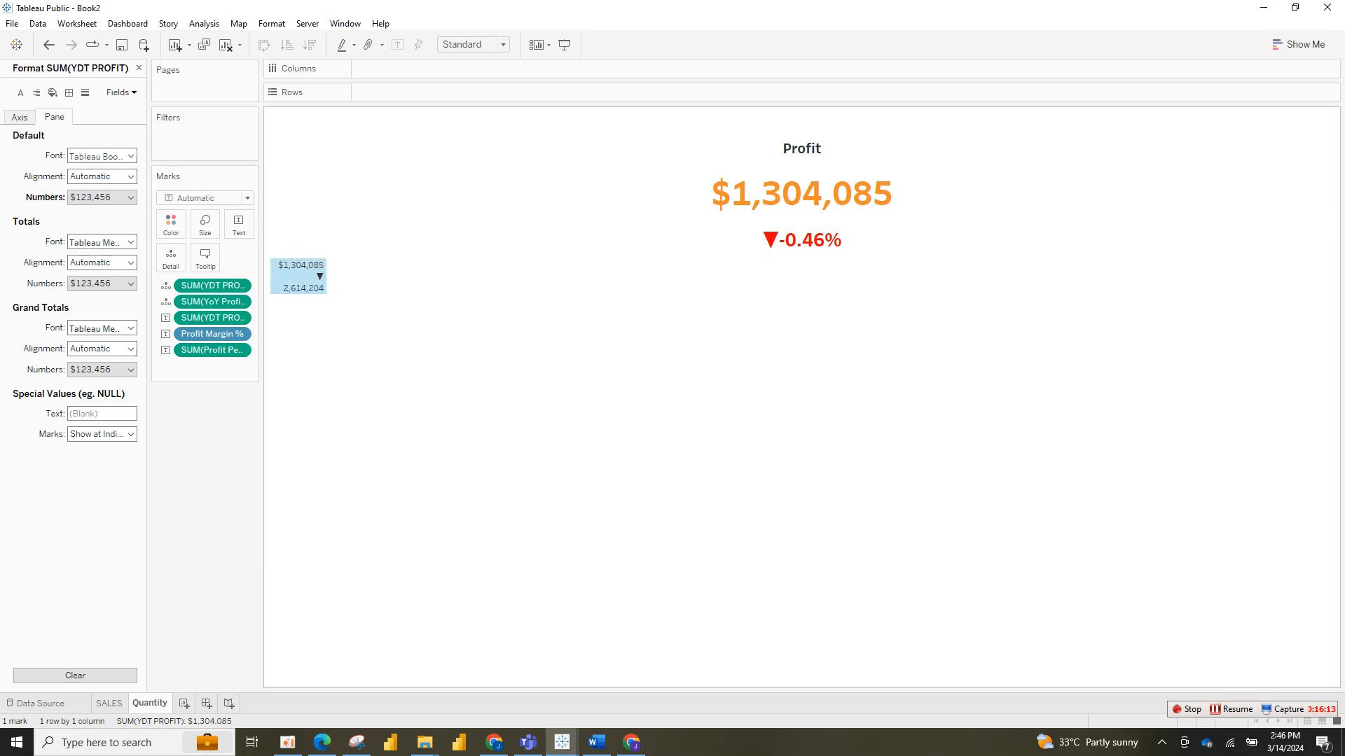
{"action": "right_click", "coordinate": [311, 270]}
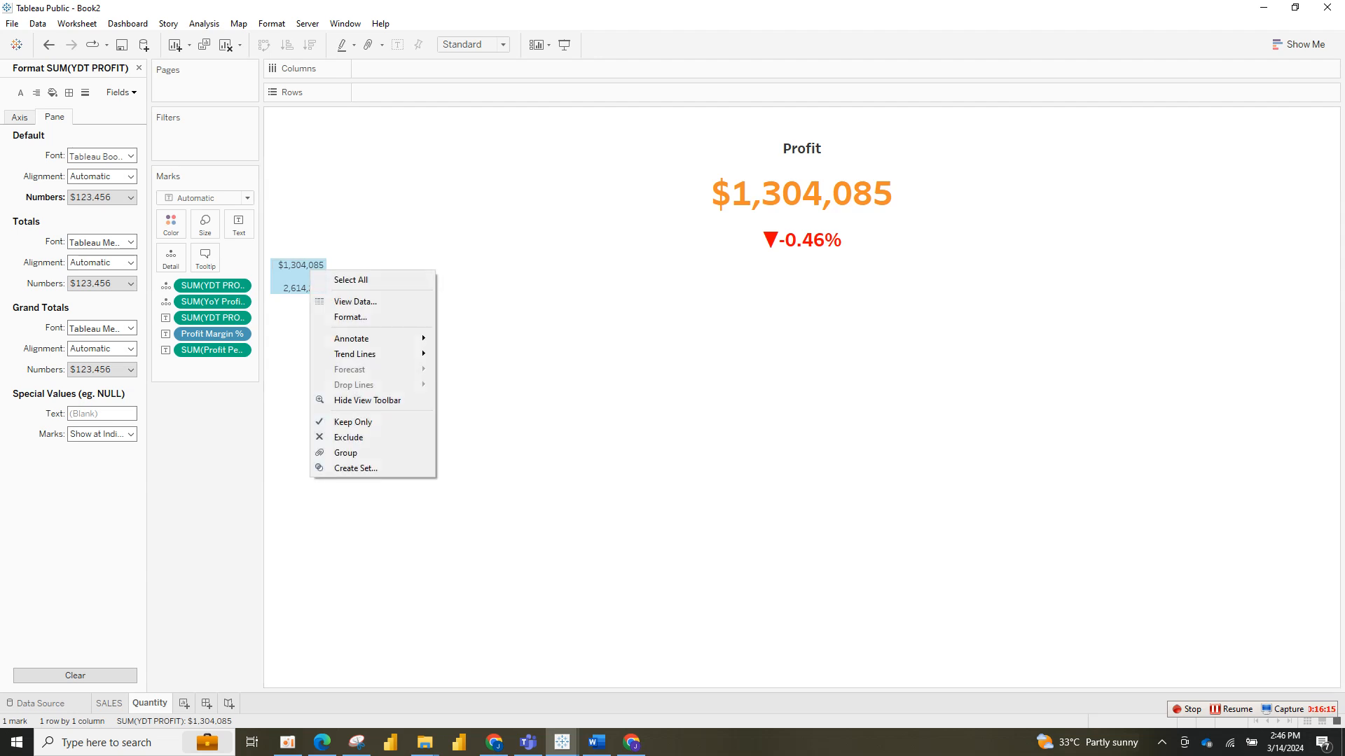
{"action": "left_click", "coordinate": [358, 400]}
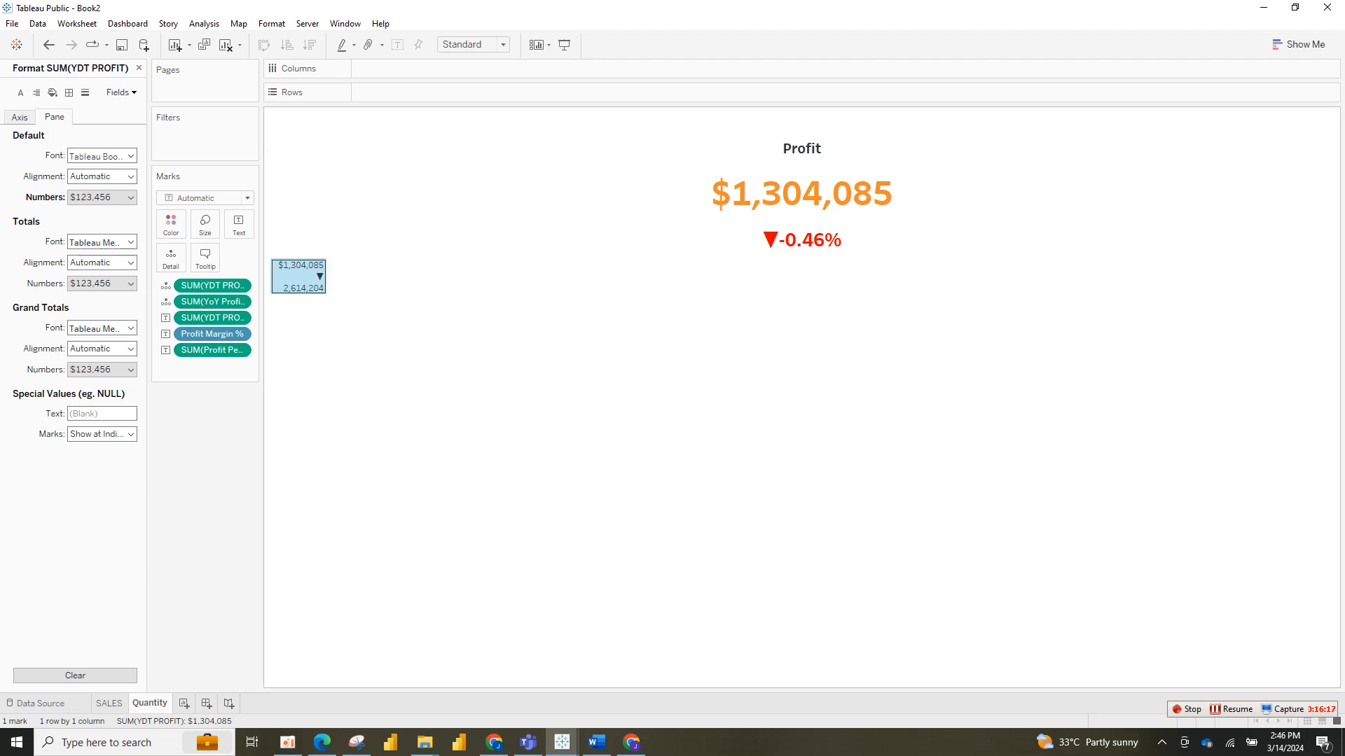
Step: Try excluding the text mark below the title from the view, and undo the exclusion
{"action": "right_click", "coordinate": [320, 288]}
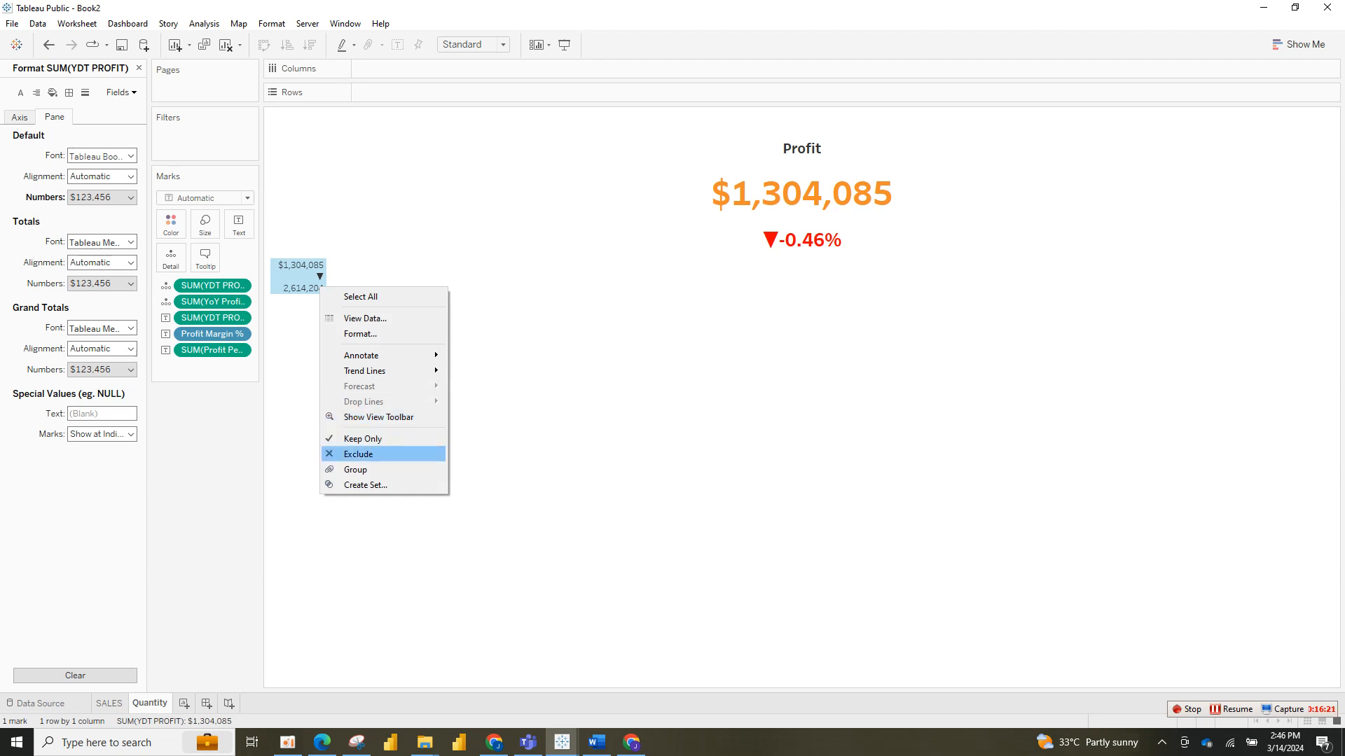
{"action": "left_click", "coordinate": [358, 454]}
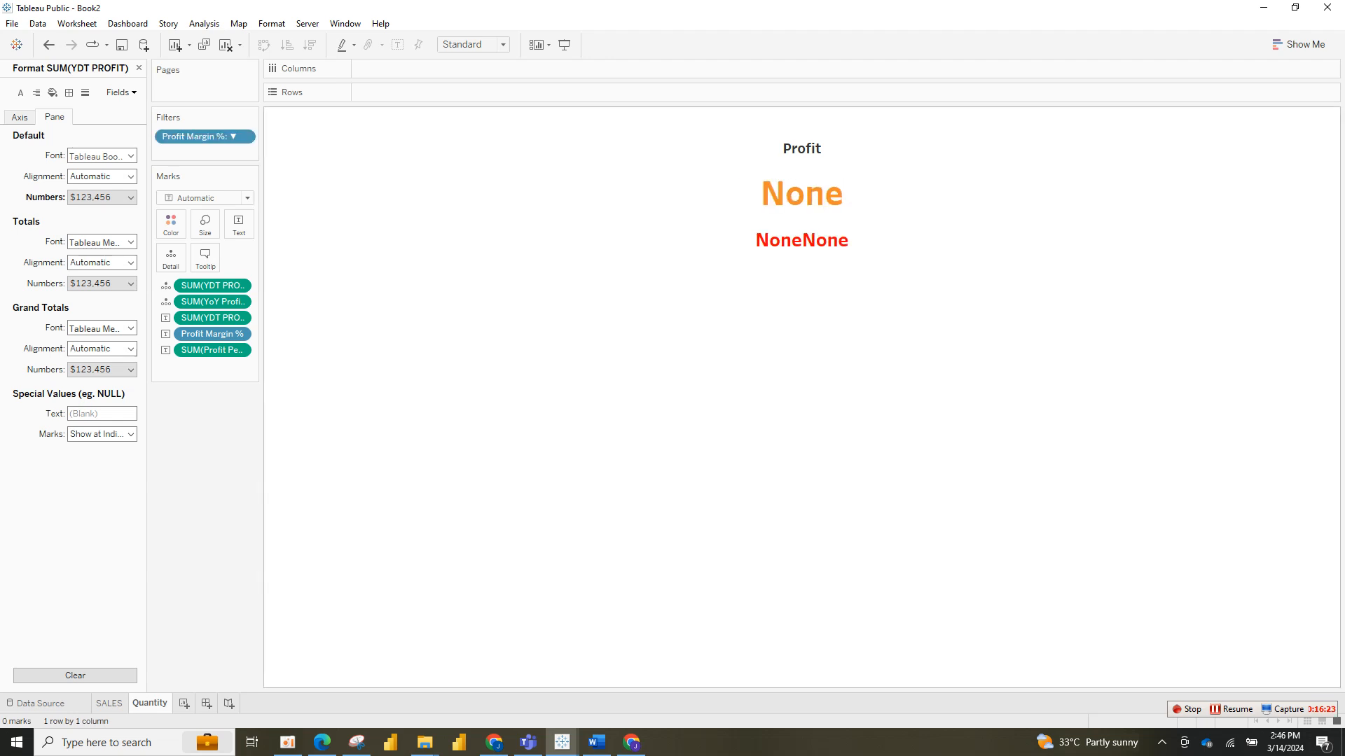
{"action": "key", "text": "ctrl+z"}
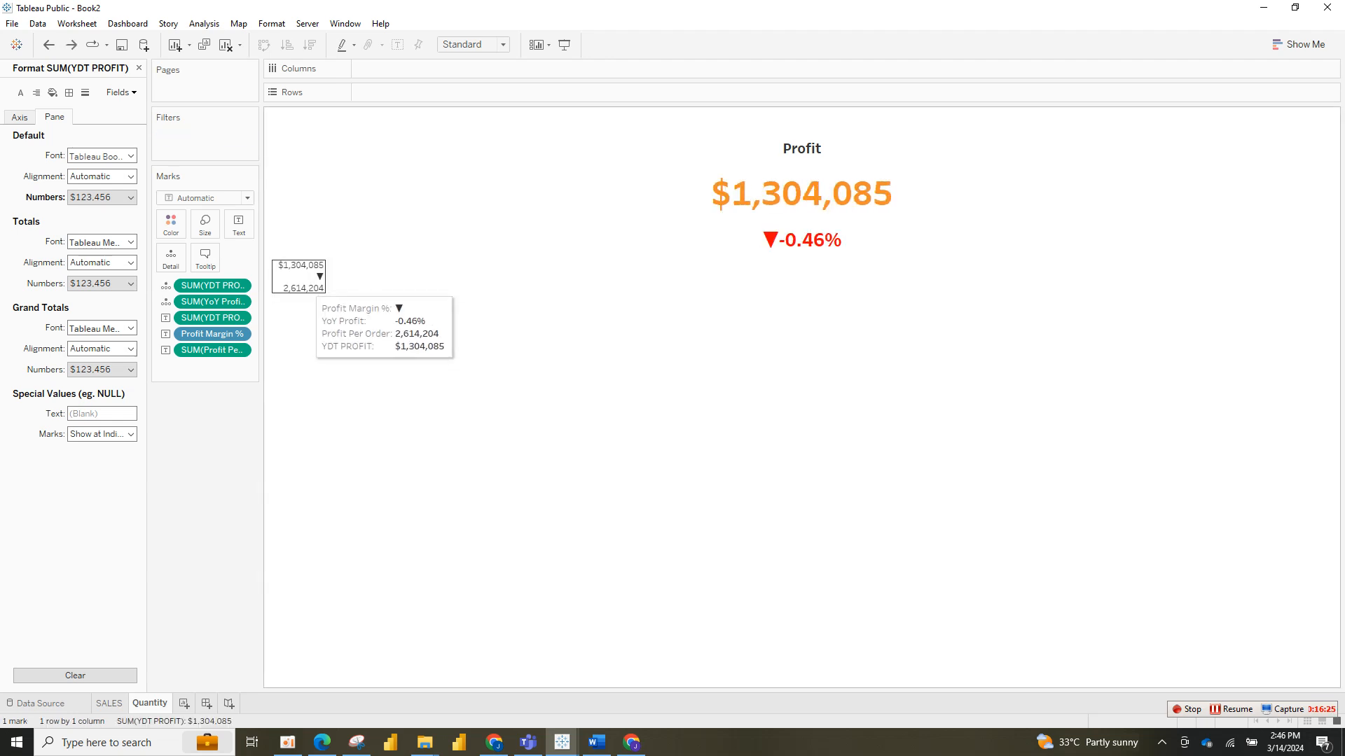
Step: Show the view toolbar for the profit KPI sheet and close the formatting options for SUM(YDT PROFIT)
{"action": "right_click", "coordinate": [314, 287]}
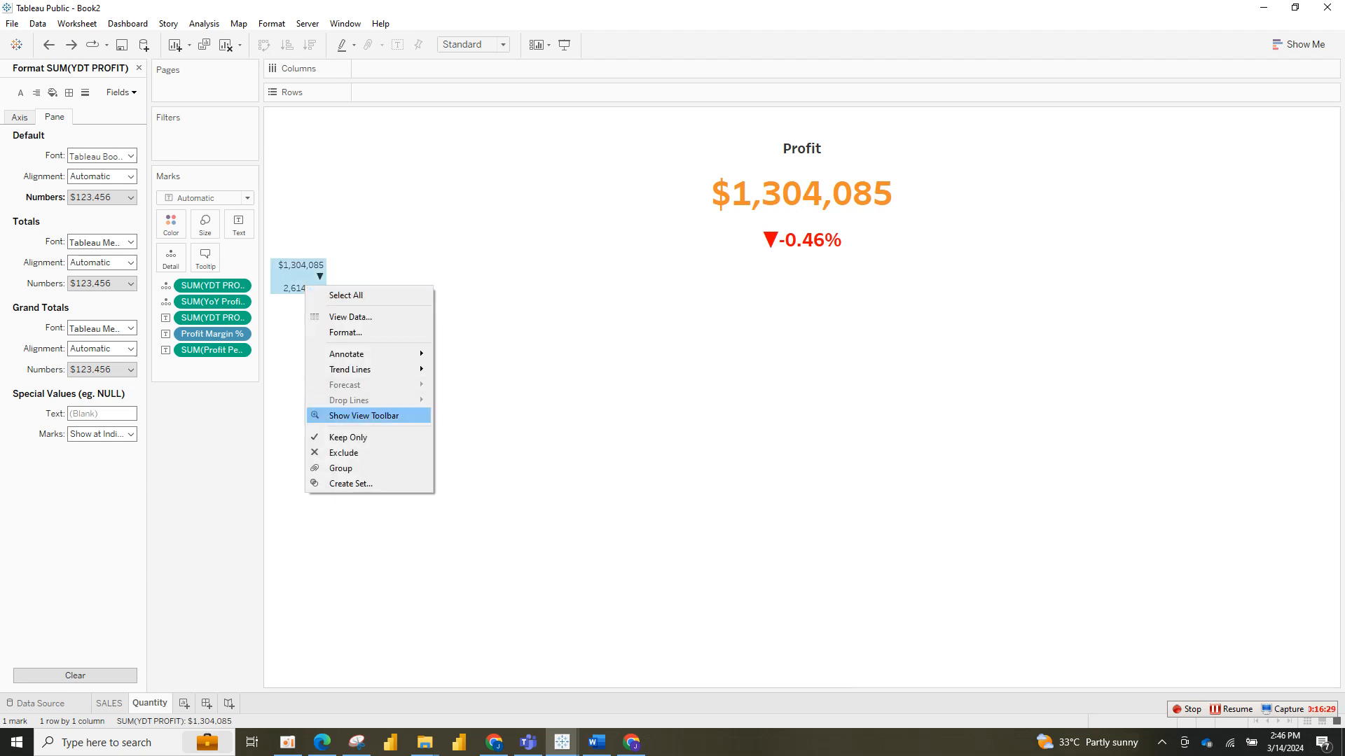
{"action": "left_click", "coordinate": [364, 416]}
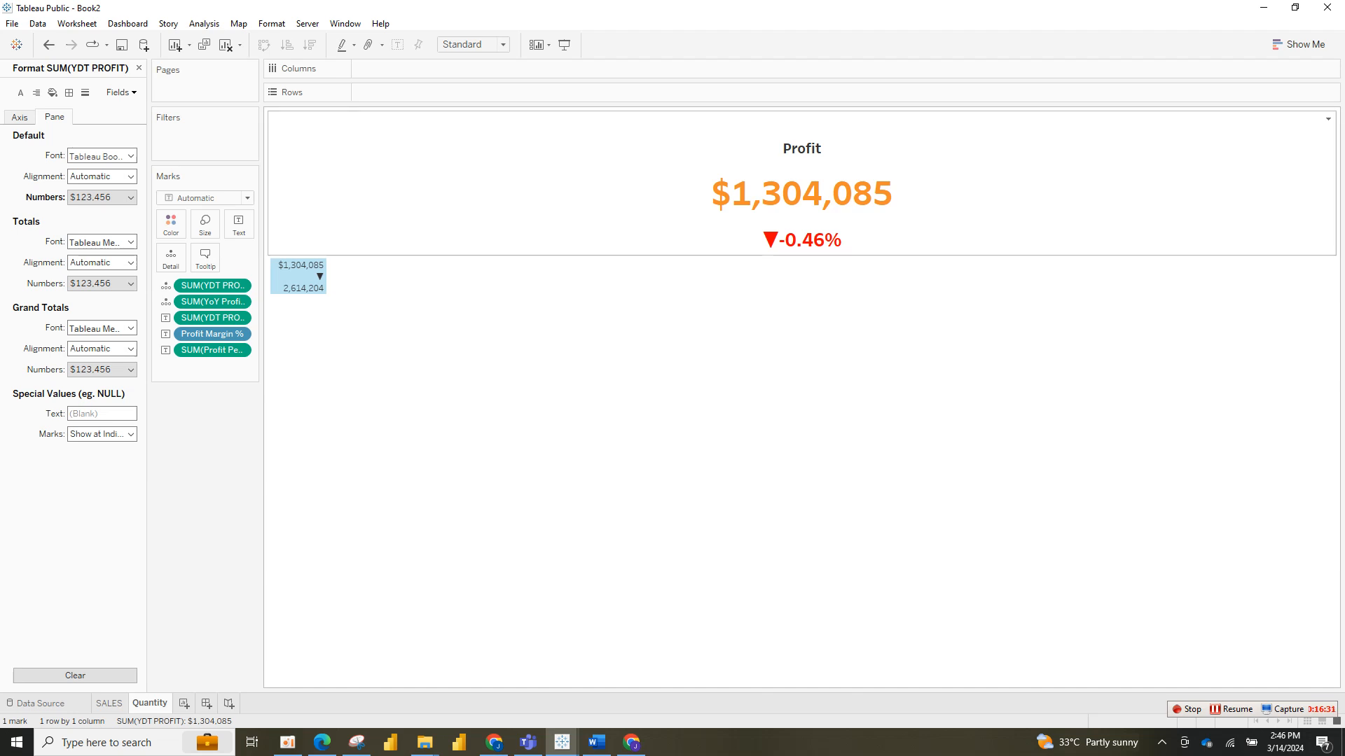
{"action": "right_click", "coordinate": [304, 282]}
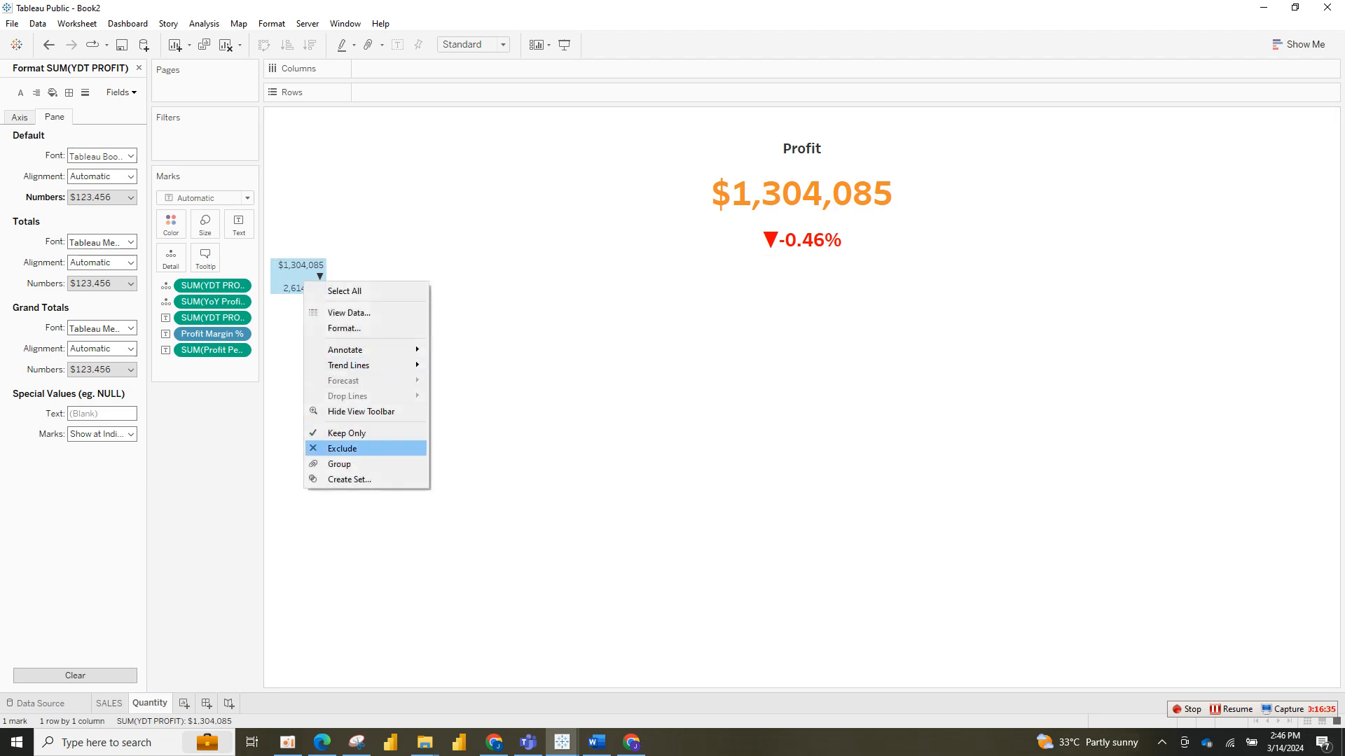
{"action": "left_click", "coordinate": [392, 540]}
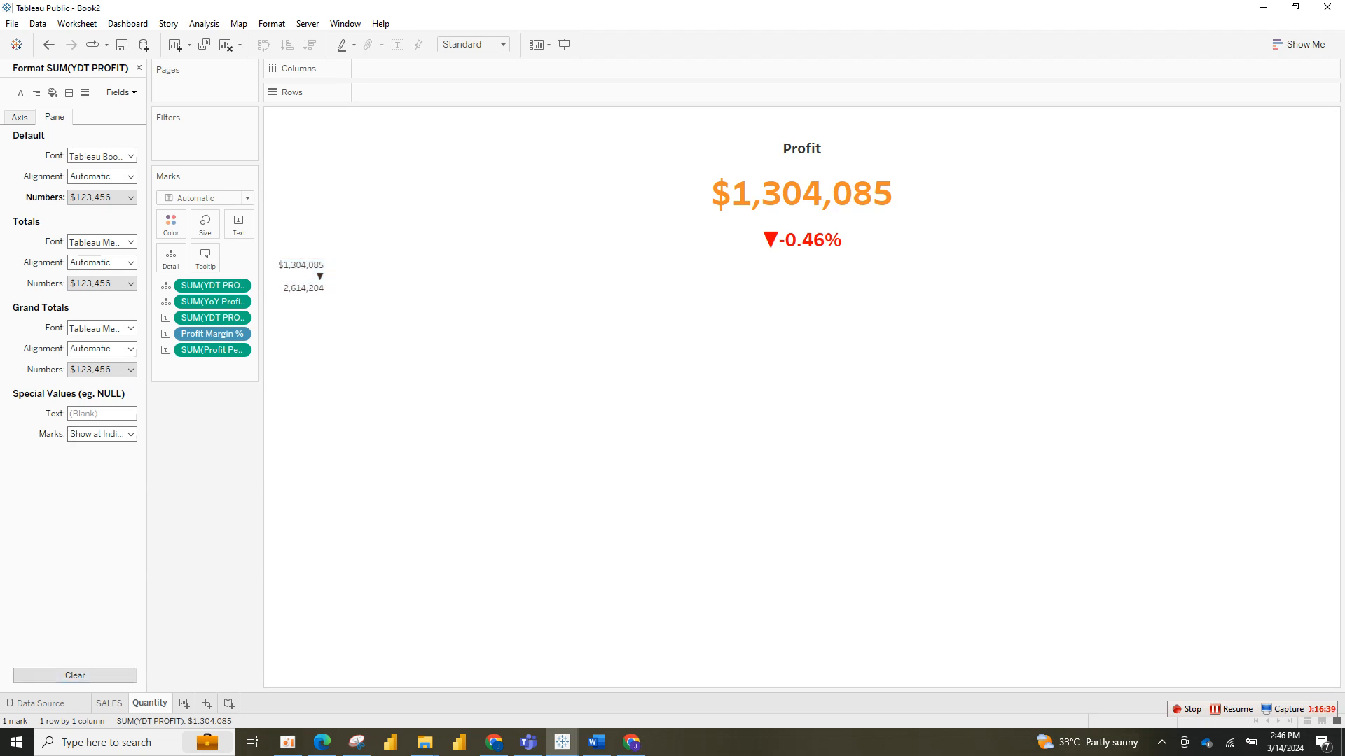
{"action": "left_click", "coordinate": [139, 68]}
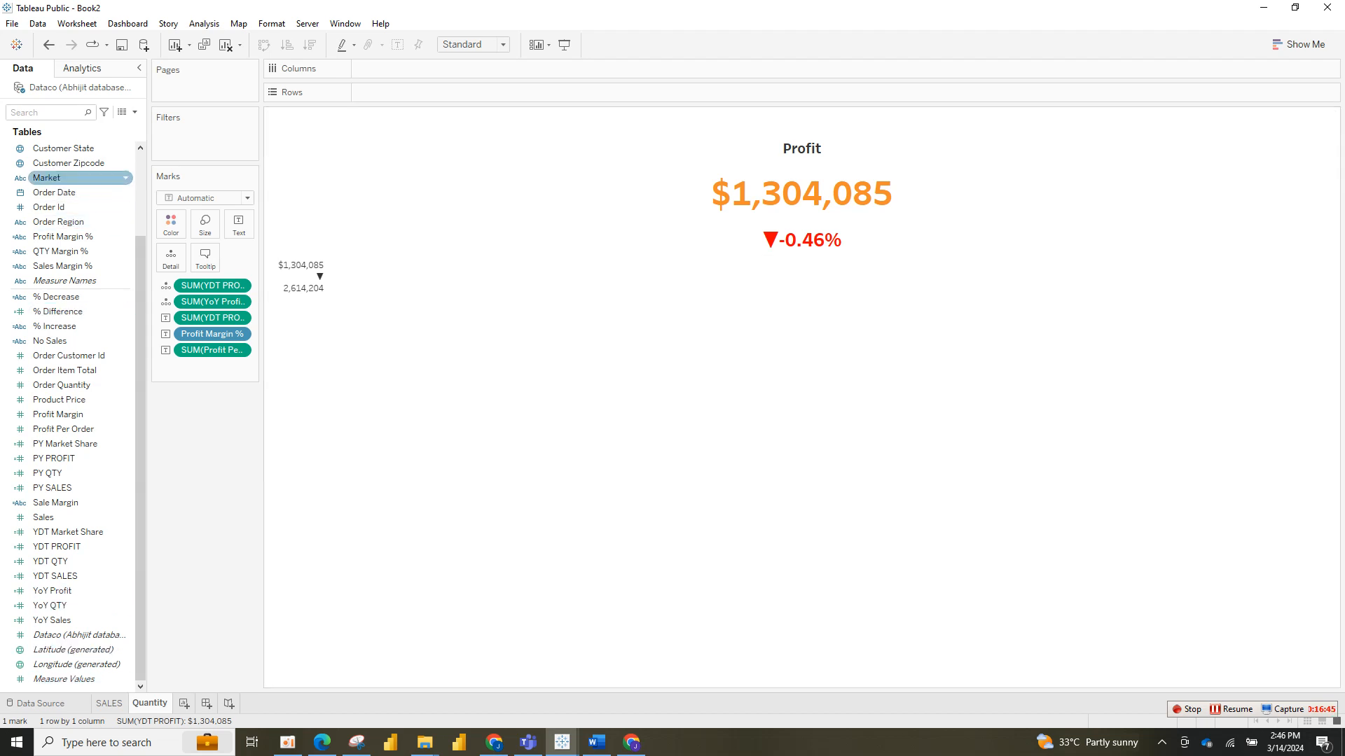
Step: Place Order Date by year on Columns and the sum of Profit Per Order on Rows of the profit KPI sheet
{"action": "left_click_drag", "start_coordinate": [54, 192], "coordinate": [476, 76]}
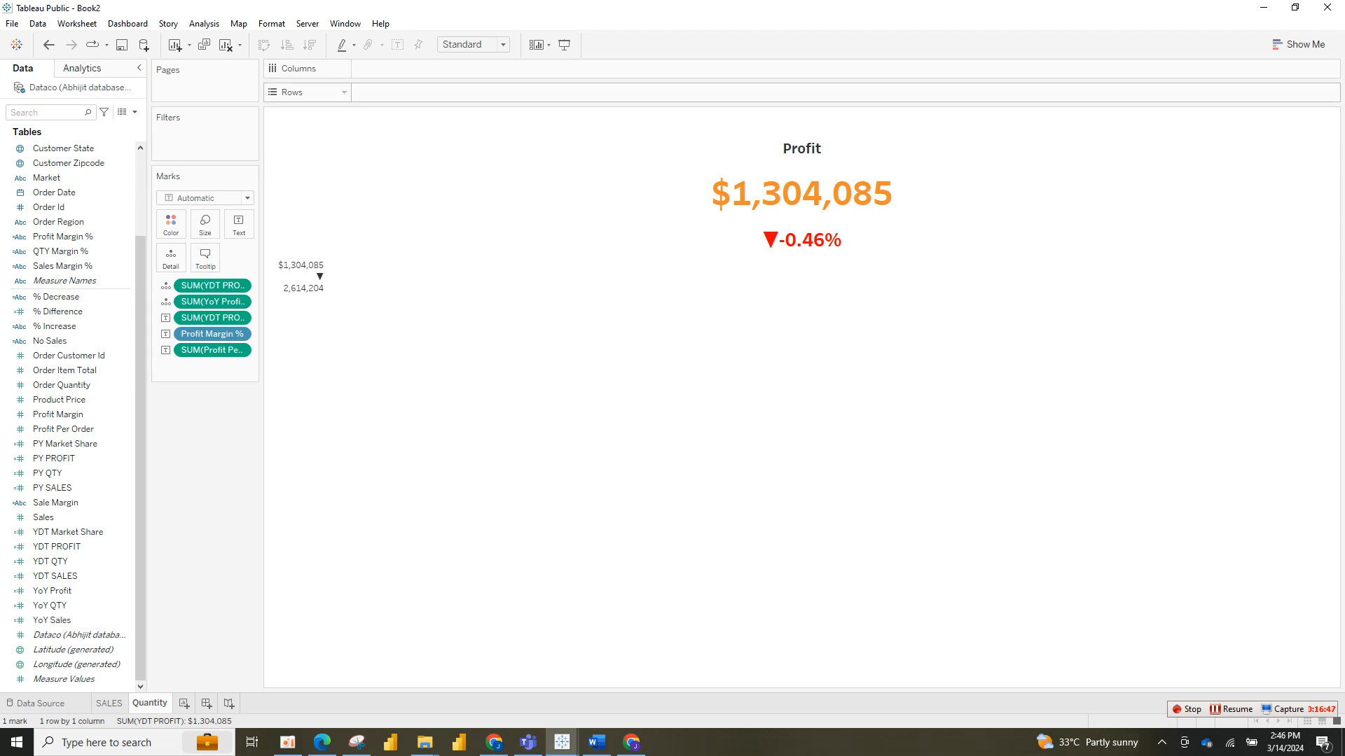
{"action": "left_click_drag", "start_coordinate": [54, 191], "coordinate": [403, 68]}
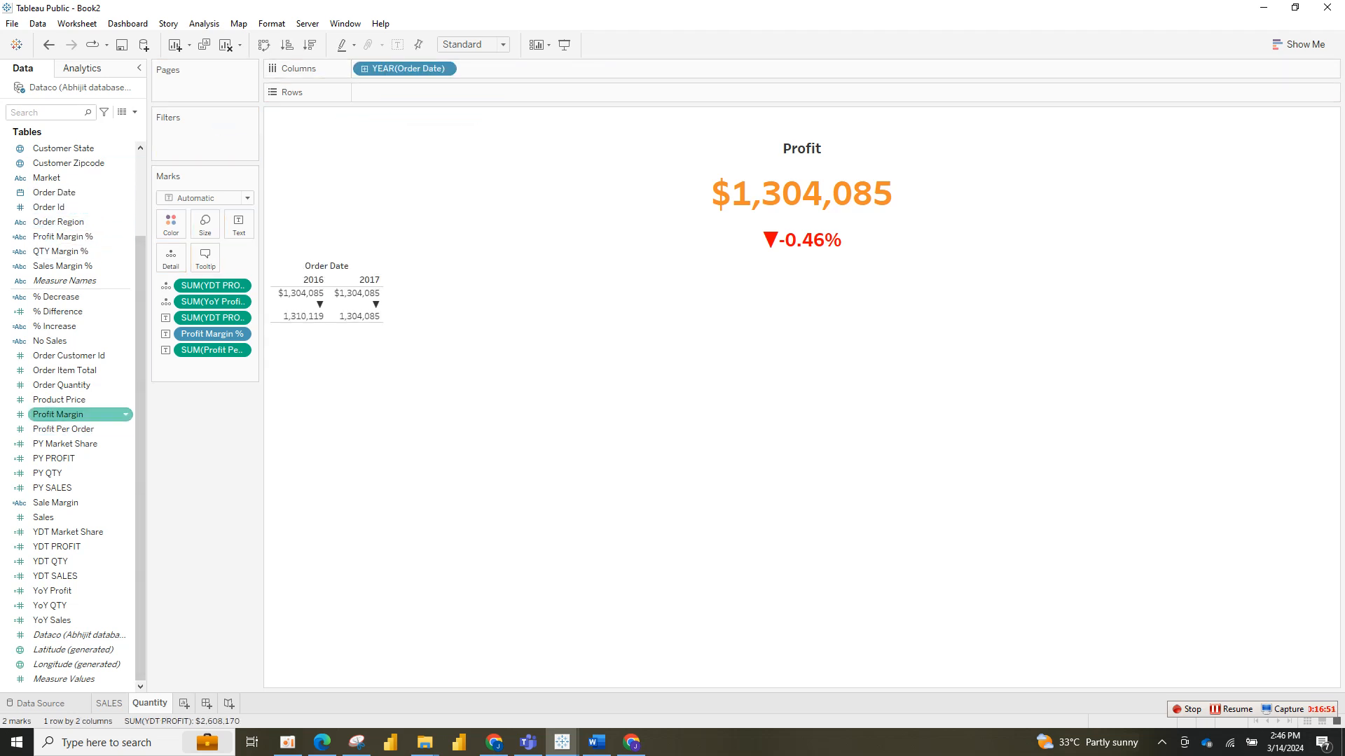
{"action": "right_click", "coordinate": [323, 266]}
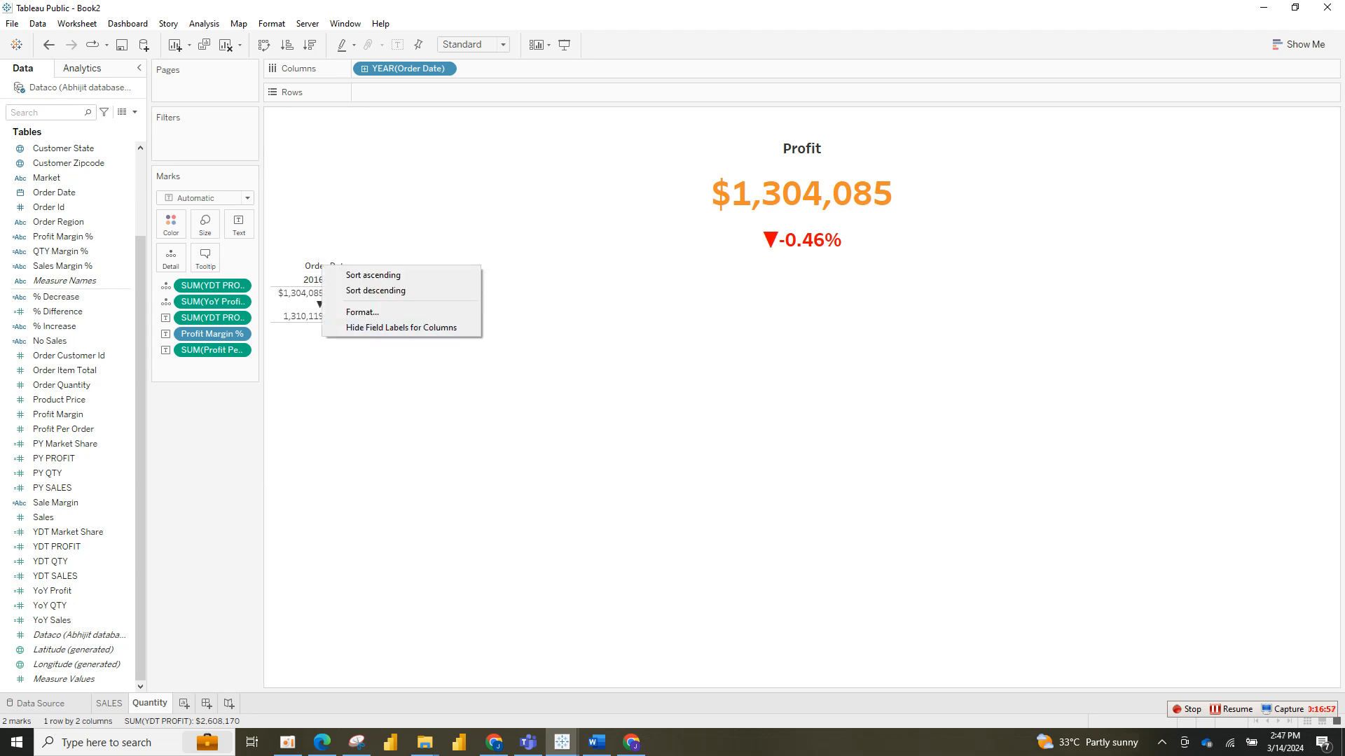
{"action": "left_click", "coordinate": [58, 414]}
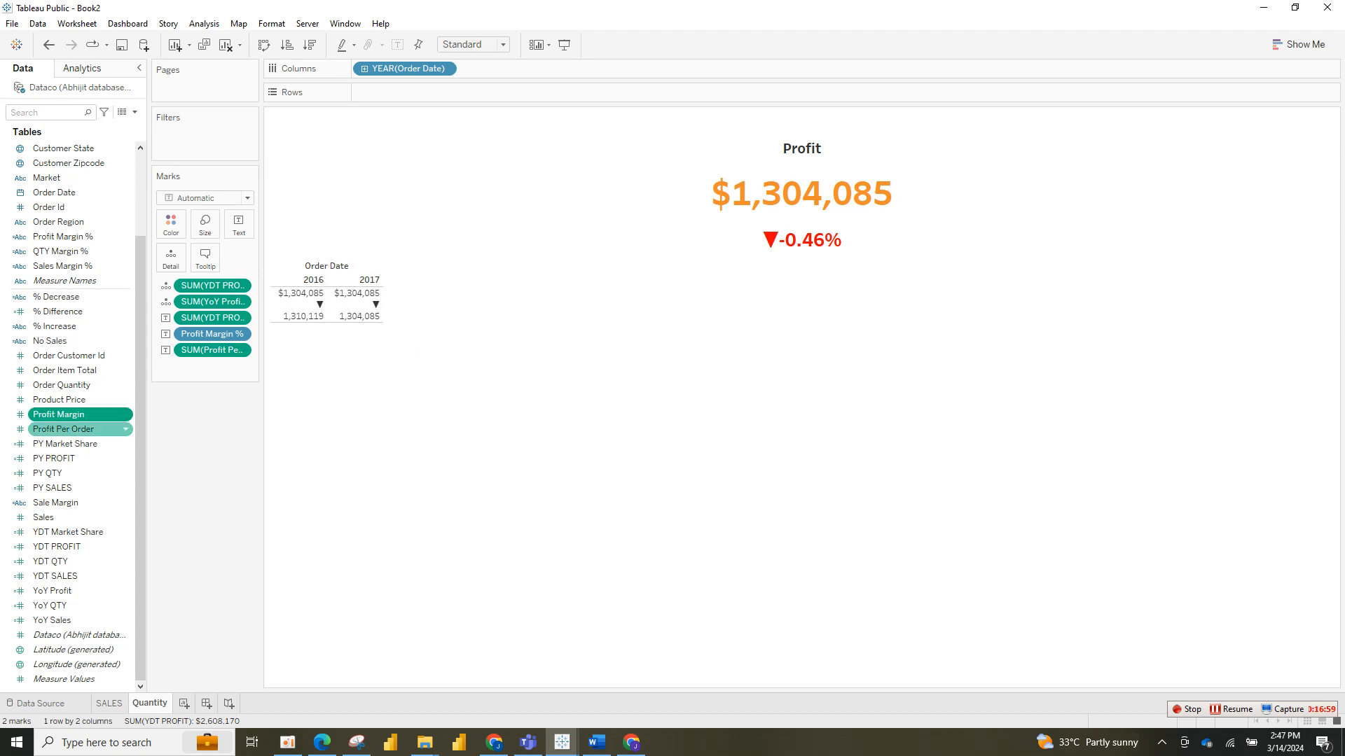
{"action": "left_click_drag", "start_coordinate": [63, 429], "coordinate": [434, 100]}
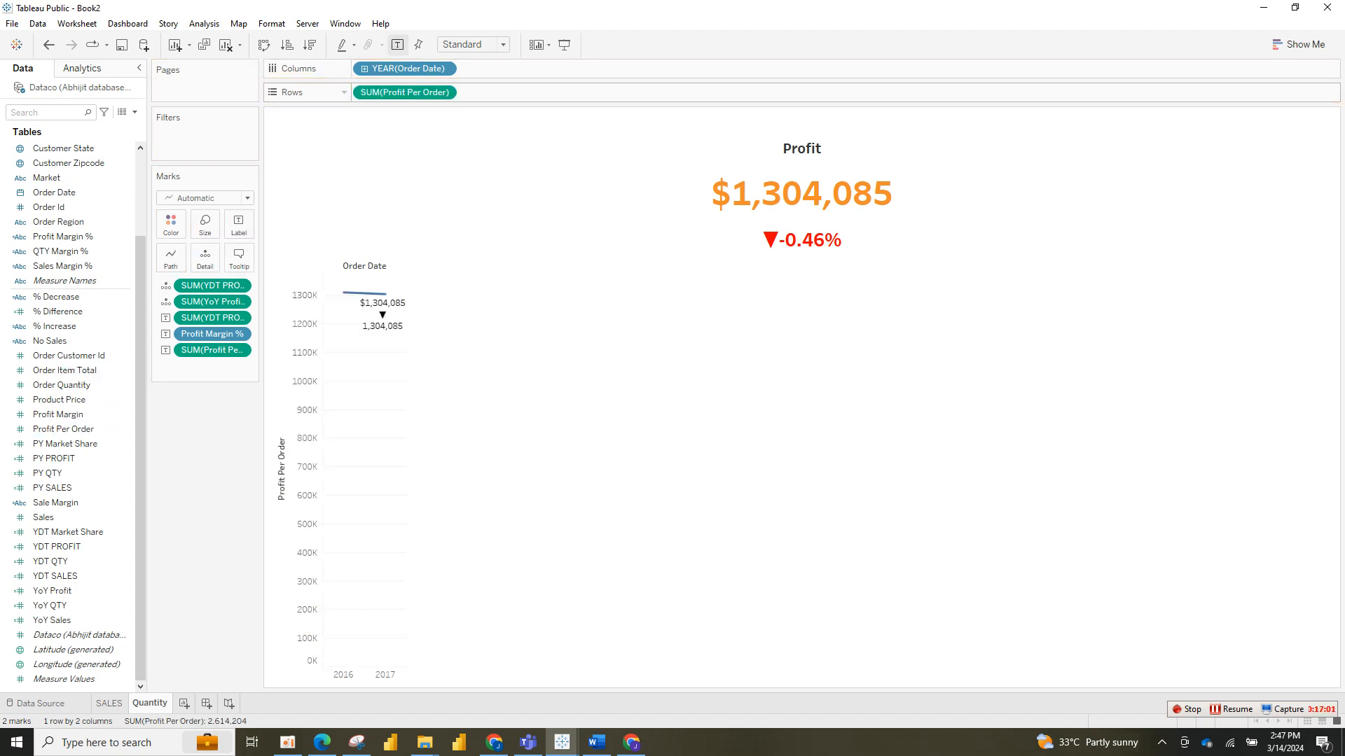
Step: Turn the view toolbar back on and zoom the chart in until the profit line lies outside the visible range
{"action": "mouse_move", "coordinate": [385, 294]}
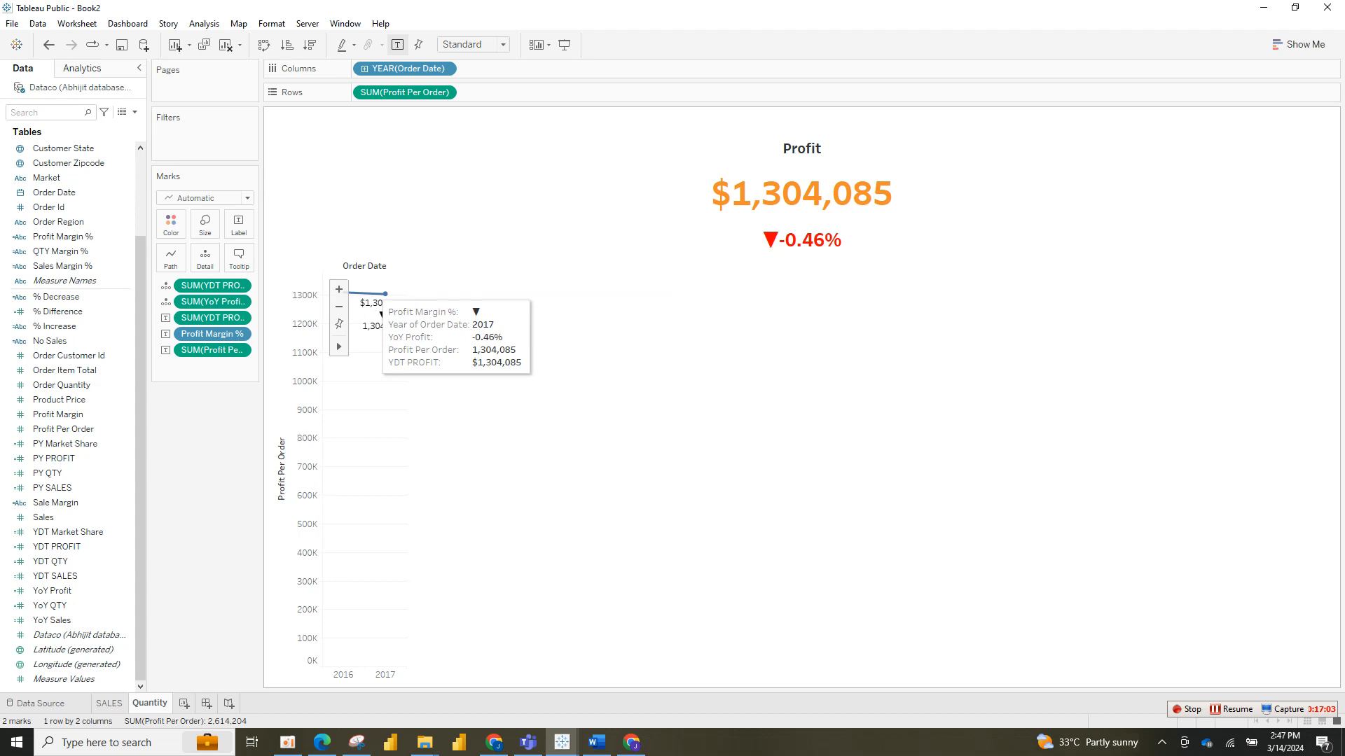
{"action": "right_click", "coordinate": [372, 289]}
{"action": "left_click", "coordinate": [428, 434]}
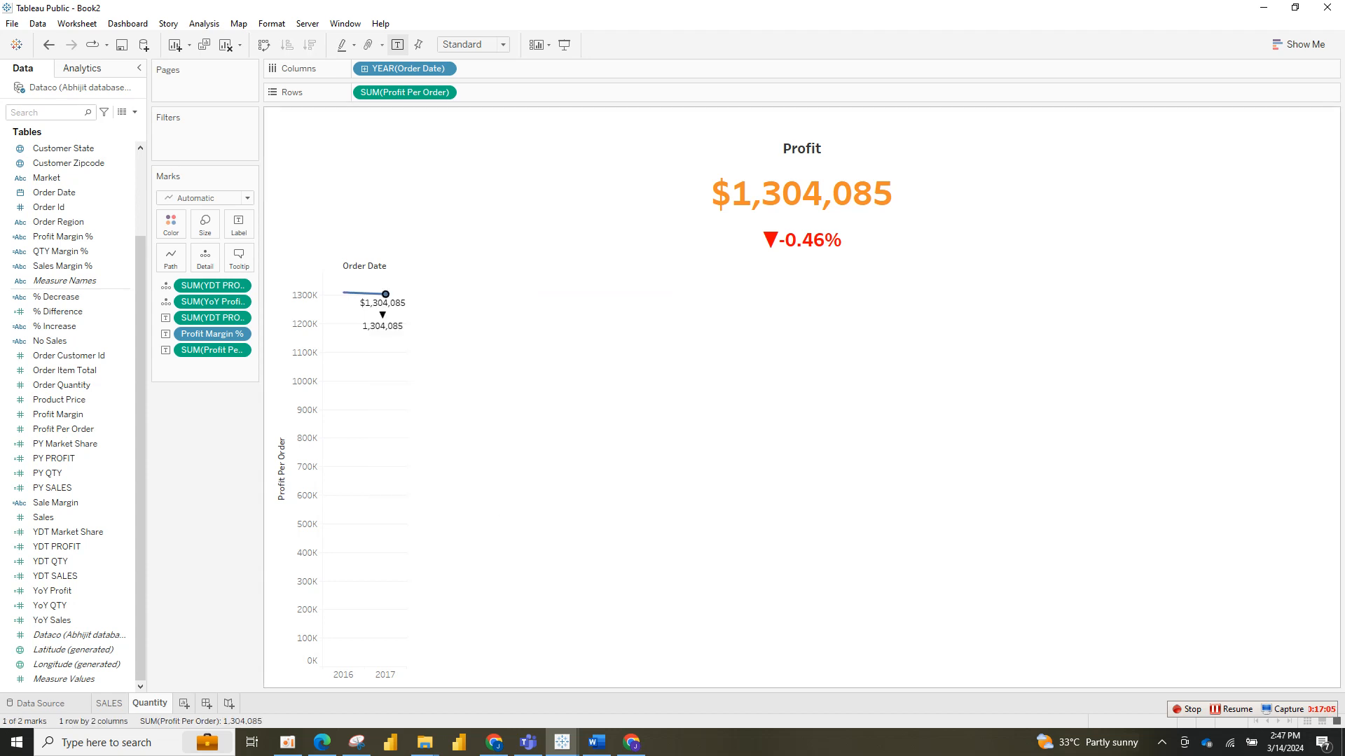
{"action": "right_click", "coordinate": [381, 293]}
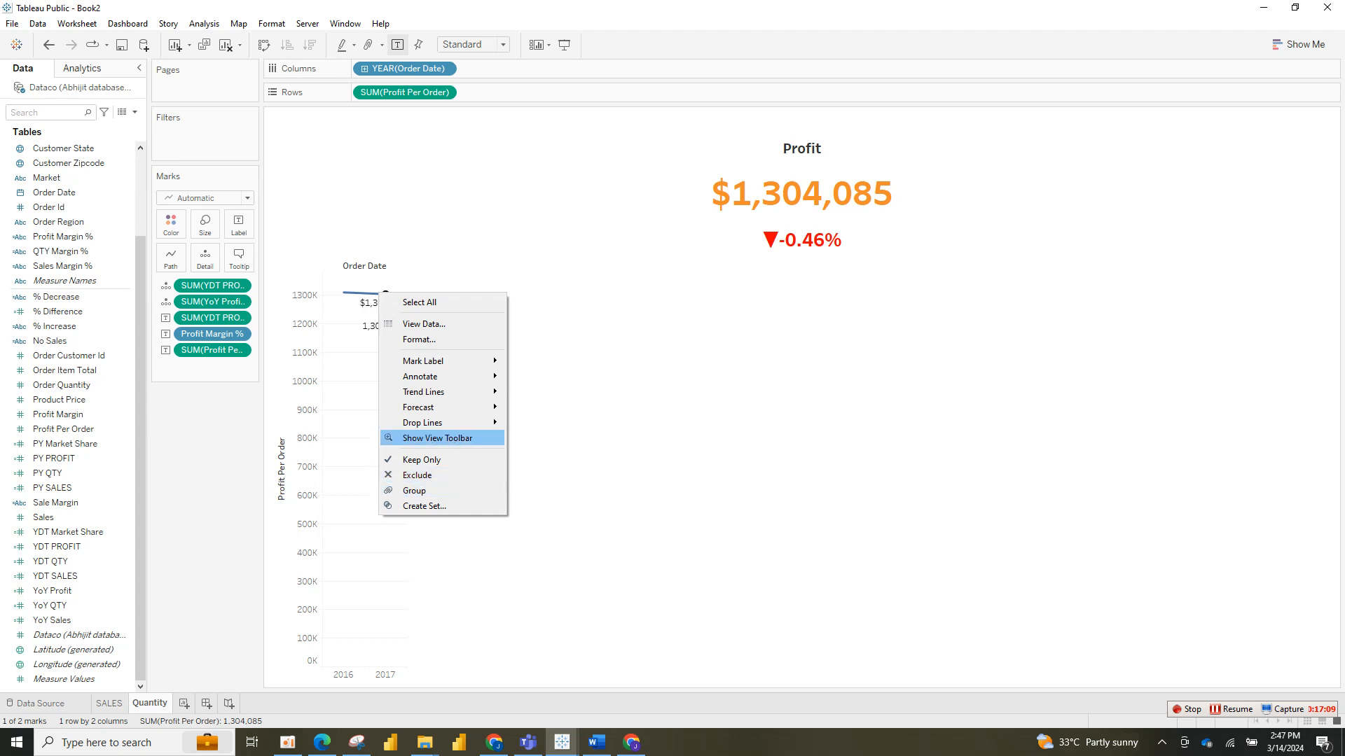
{"action": "left_click", "coordinate": [434, 438]}
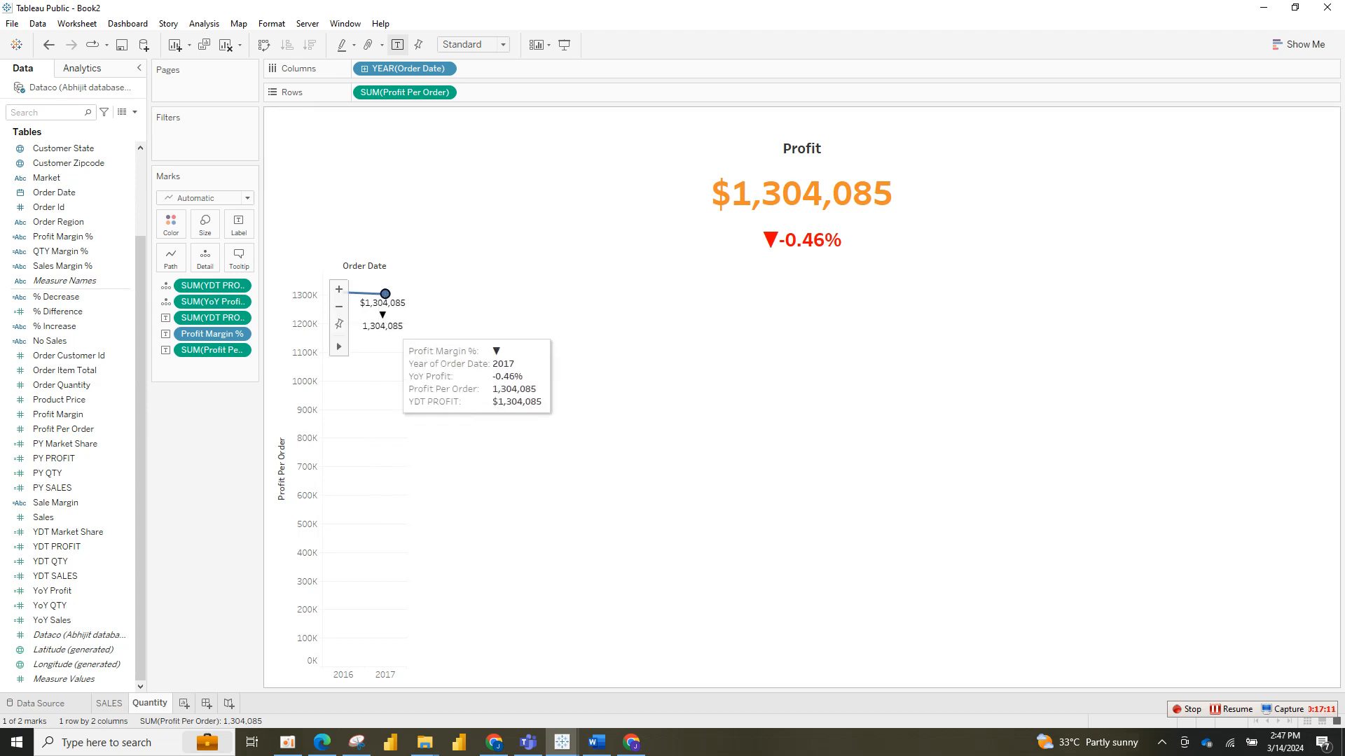
{"action": "left_click", "coordinate": [339, 289]}
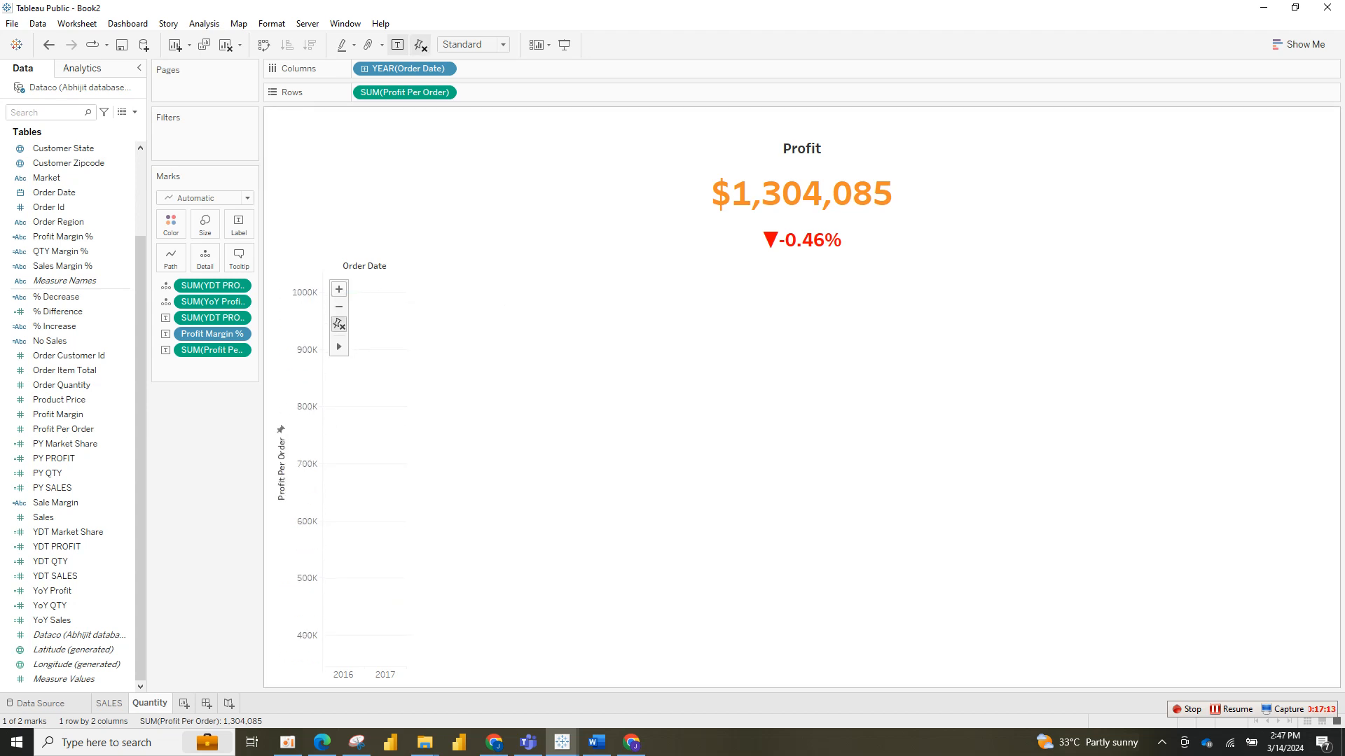
{"action": "left_click", "coordinate": [339, 289]}
{"action": "left_click", "coordinate": [339, 289]}
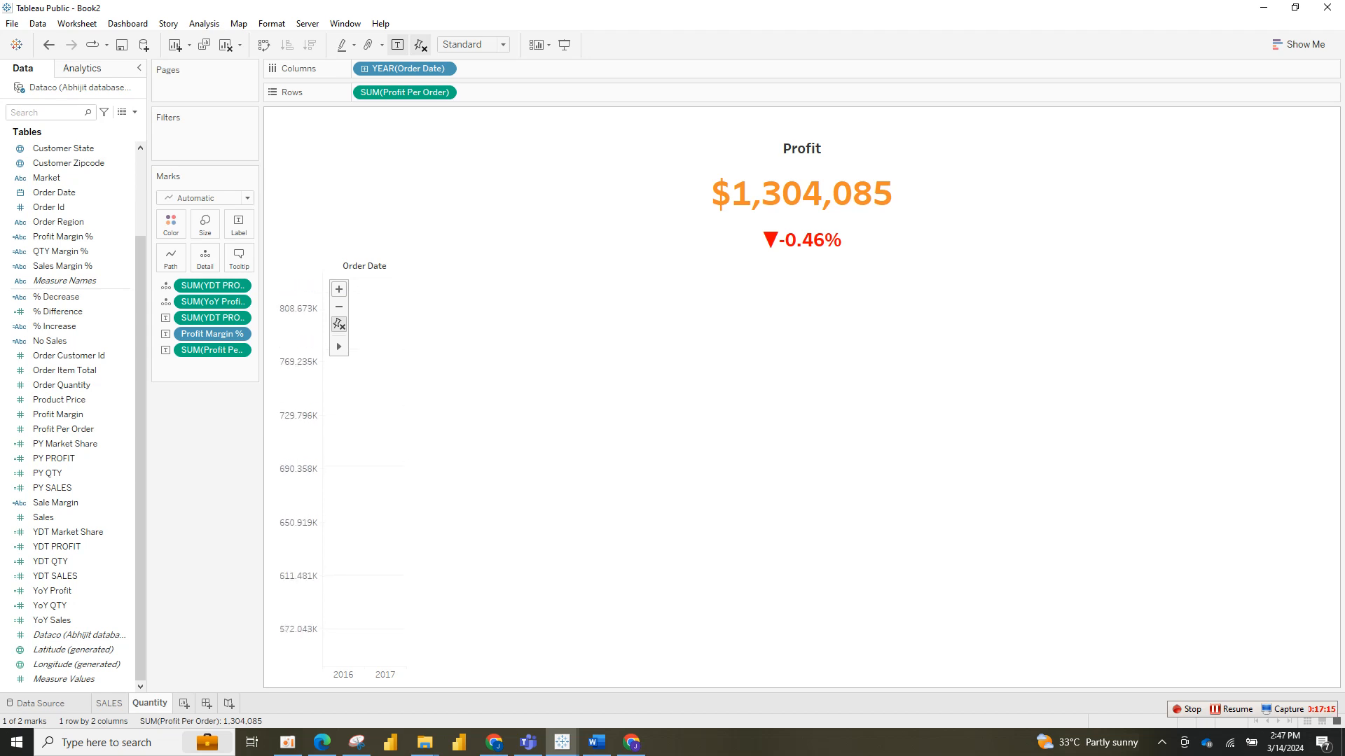
Step: Hide the header of the Profit Per Order axis and the year header of Order Date
{"action": "left_click", "coordinate": [296, 415]}
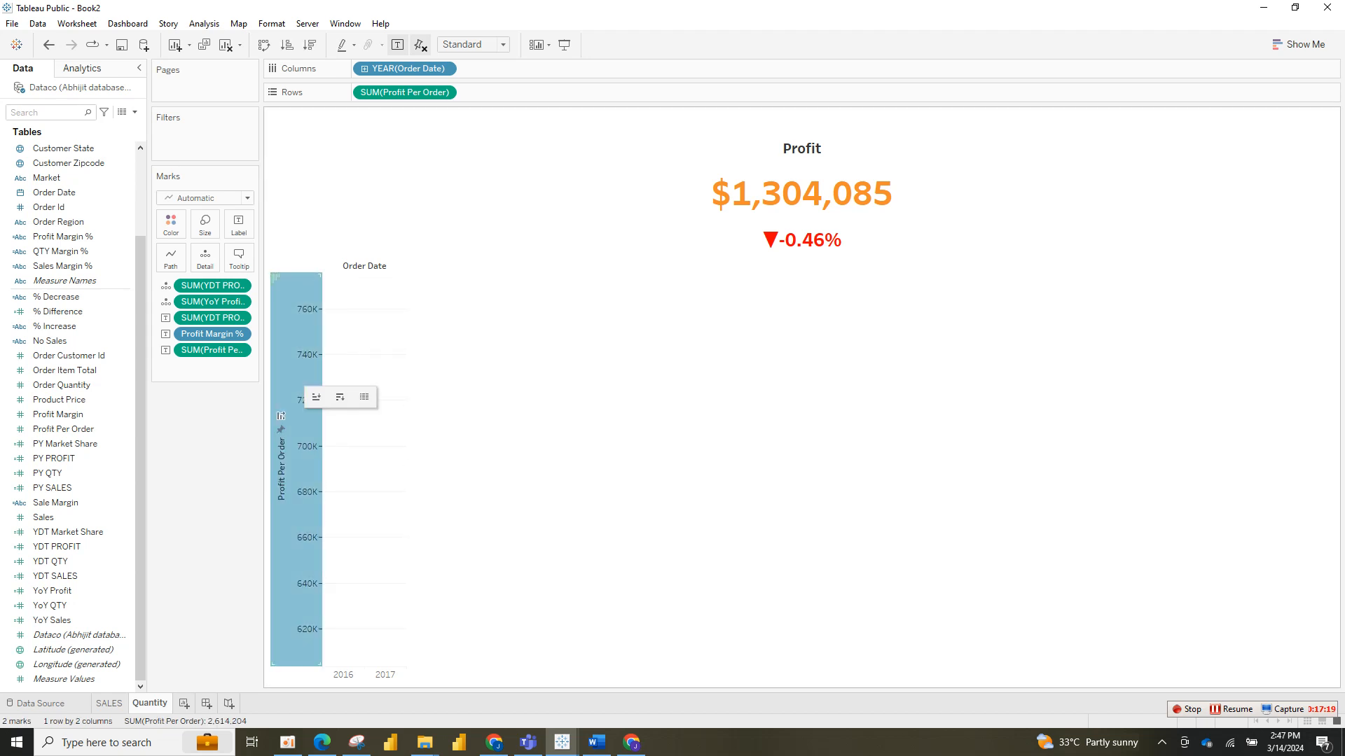
{"action": "right_click", "coordinate": [294, 387]}
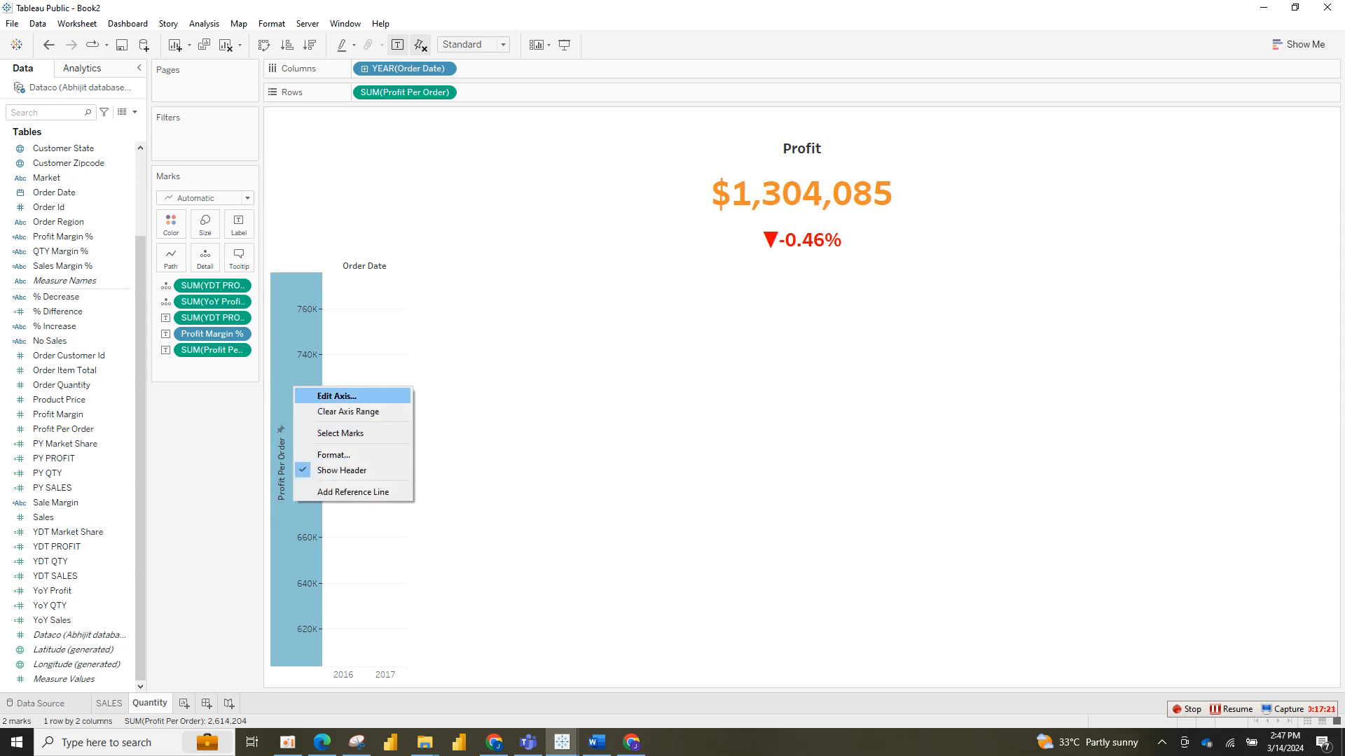
{"action": "left_click", "coordinate": [341, 470]}
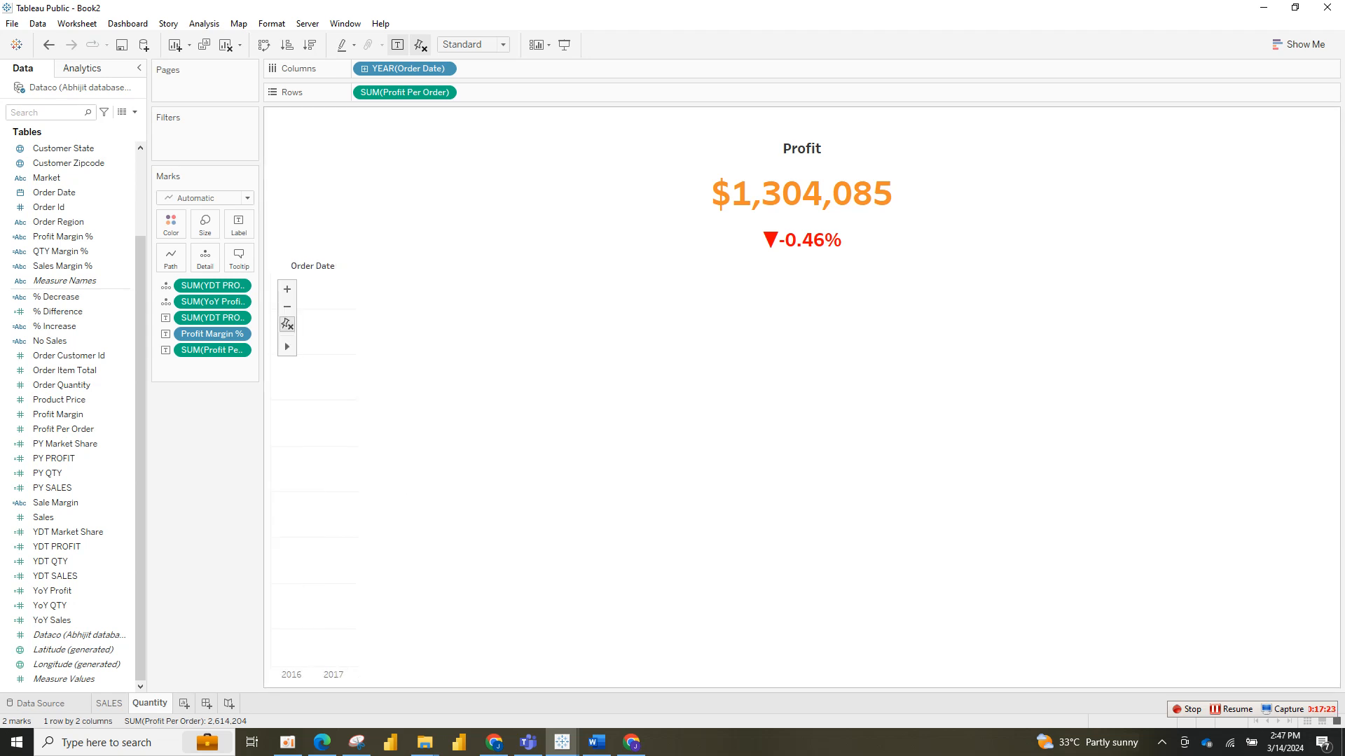
{"action": "left_click", "coordinate": [334, 674]}
{"action": "right_click", "coordinate": [346, 675]}
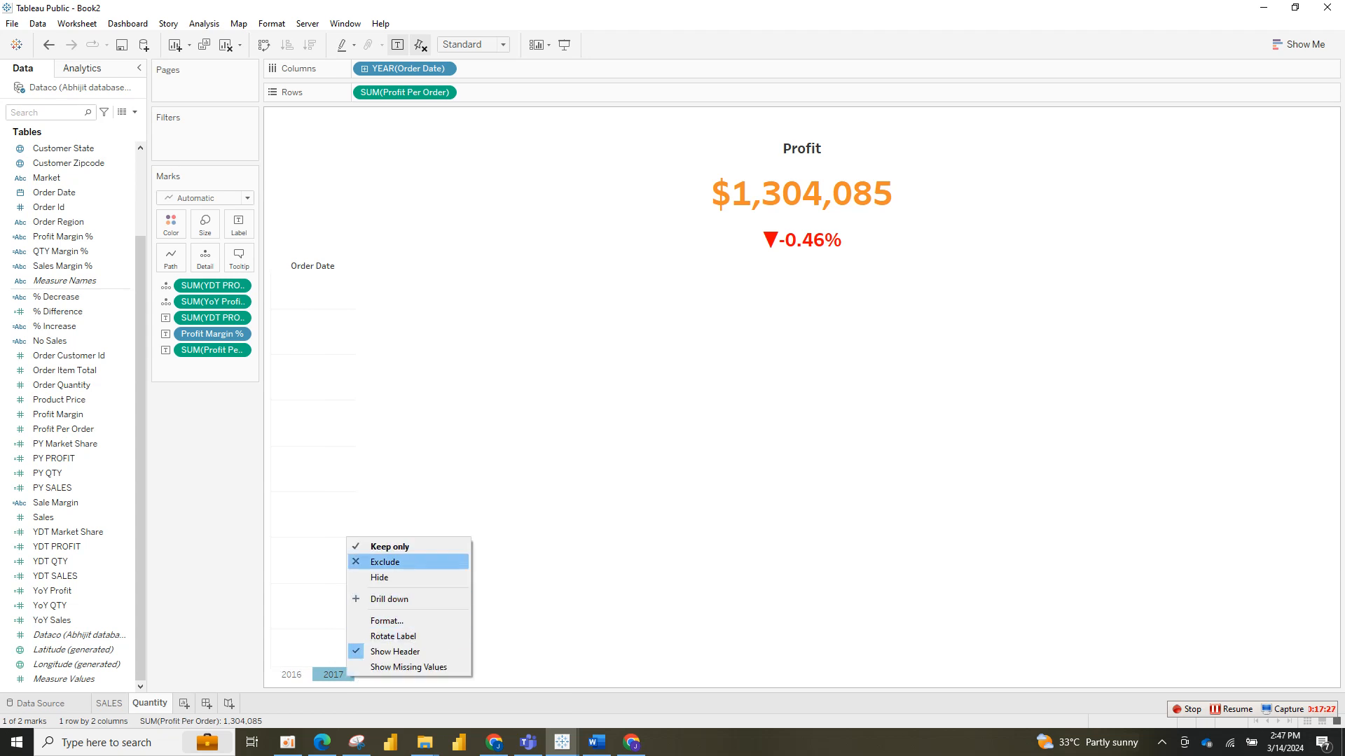
{"action": "left_click", "coordinate": [395, 651]}
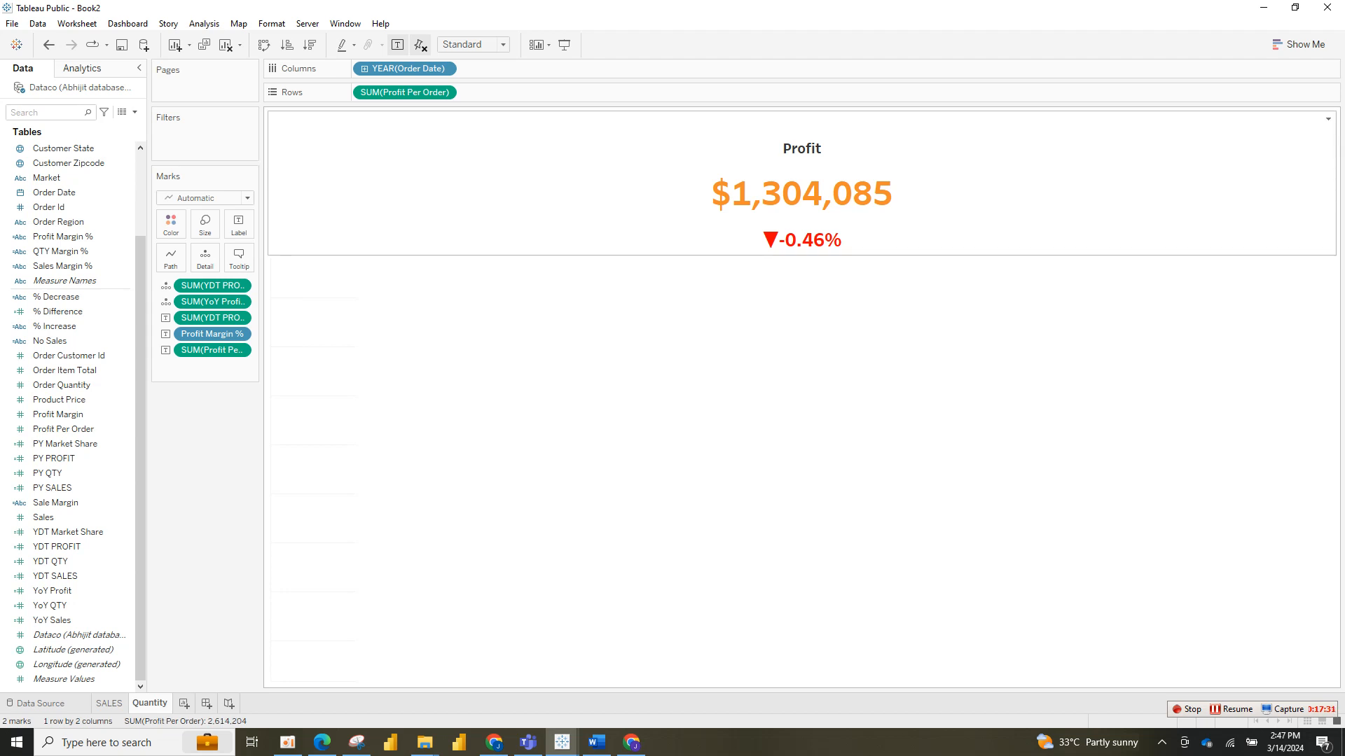
Step: Add a new worksheet and name it Profit
{"action": "key", "text": "ctrl+m"}
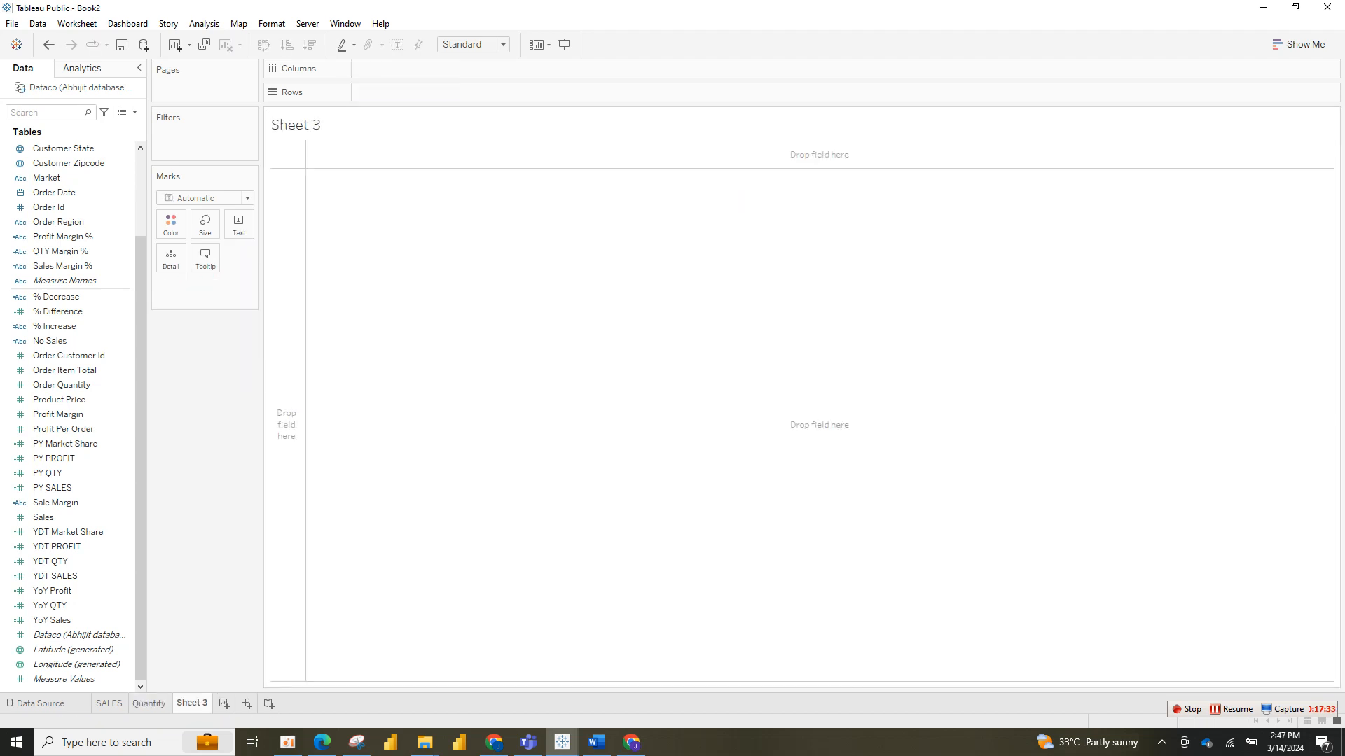
{"action": "double_click", "coordinate": [192, 703]}
{"action": "type", "text": "Profit"}
Step: Try to rename the Quantity sheet holding the profit KPI as Profit, and settle on the name Profi
{"action": "left_click", "coordinate": [149, 703]}
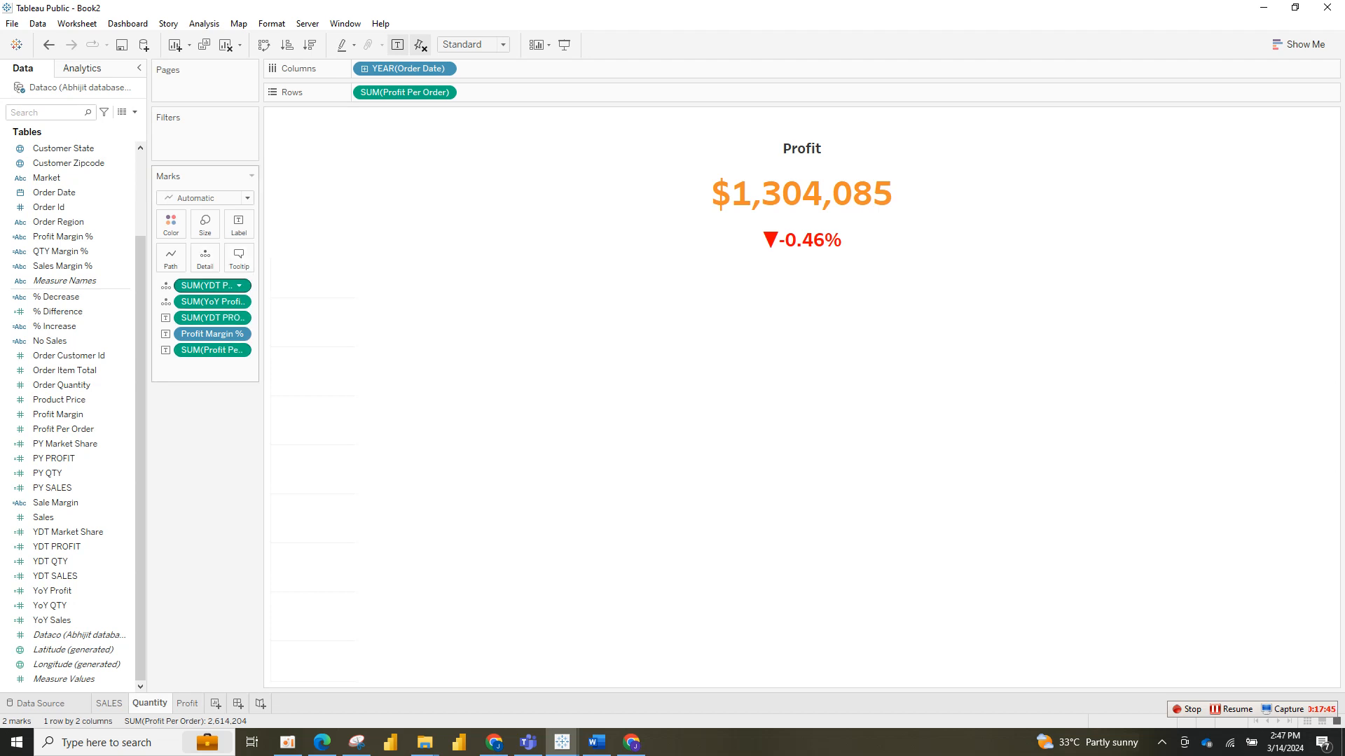
{"action": "double_click", "coordinate": [150, 703]}
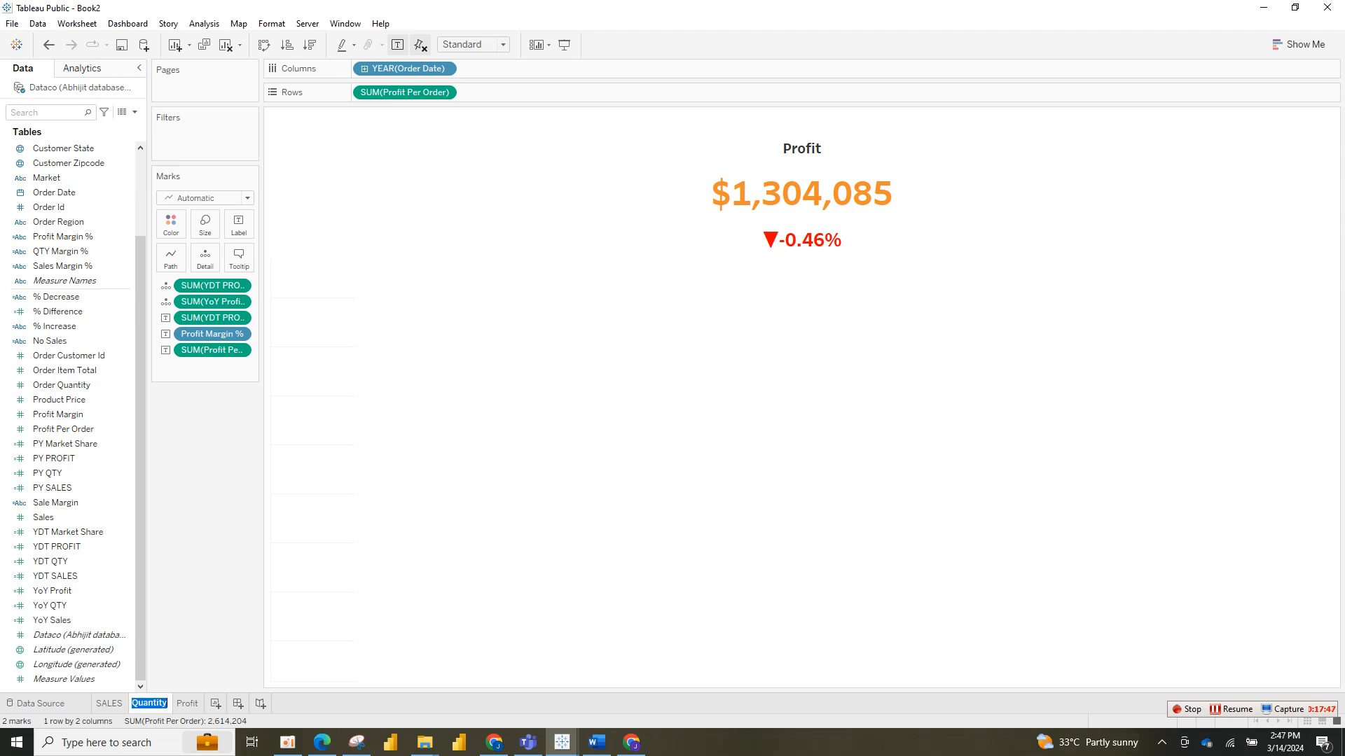
{"action": "type", "text": "Profit"}
{"action": "key", "text": "Return"}
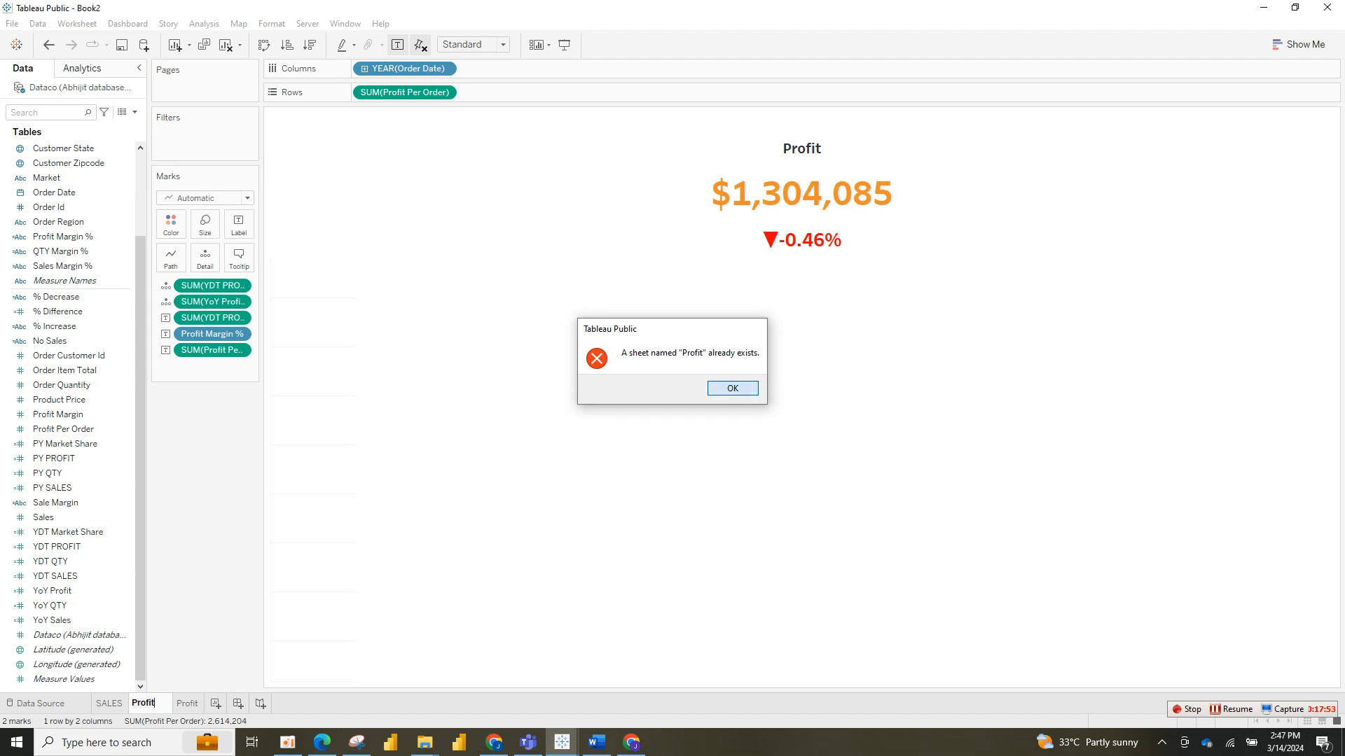
{"action": "key", "text": "Return"}
Step: Rename the new empty worksheet as Quantity
{"action": "right_click", "coordinate": [191, 706]}
{"action": "left_click", "coordinate": [176, 705]}
{"action": "right_click", "coordinate": [176, 705]}
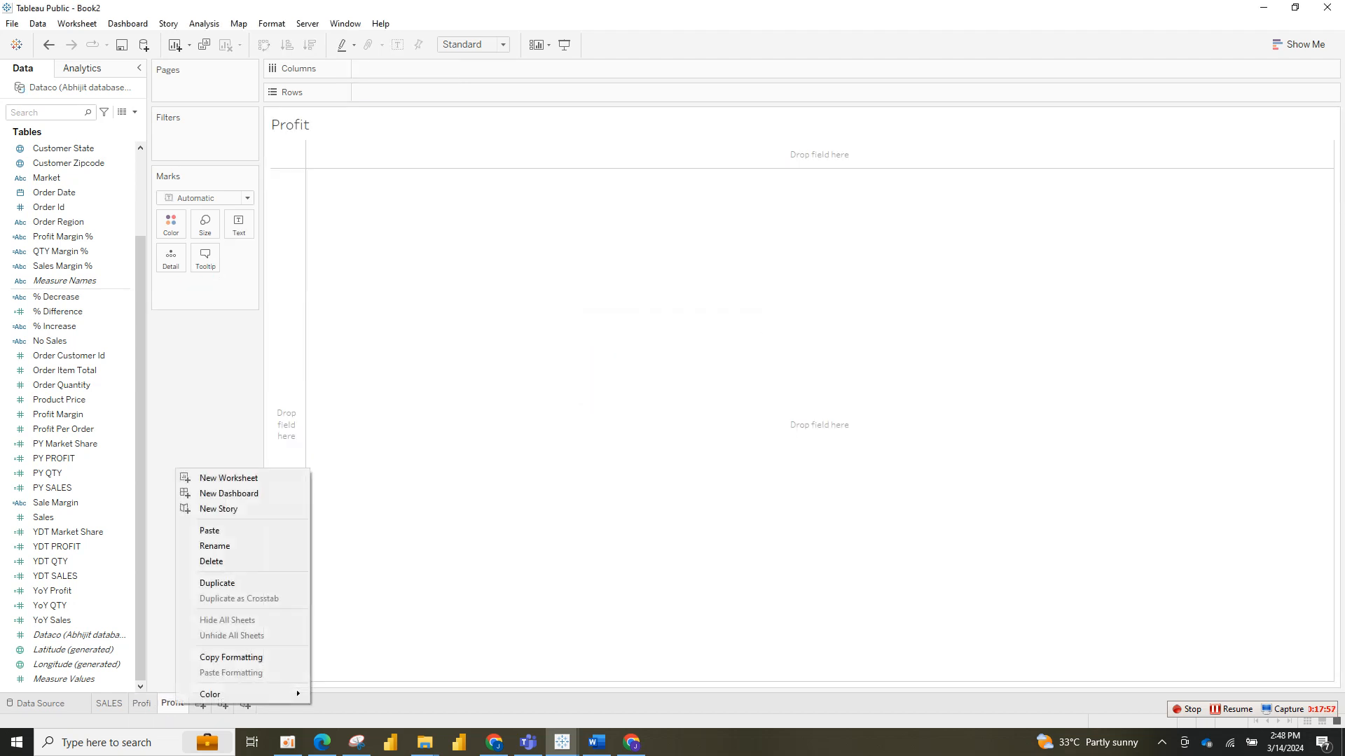
{"action": "left_click", "coordinate": [214, 545]}
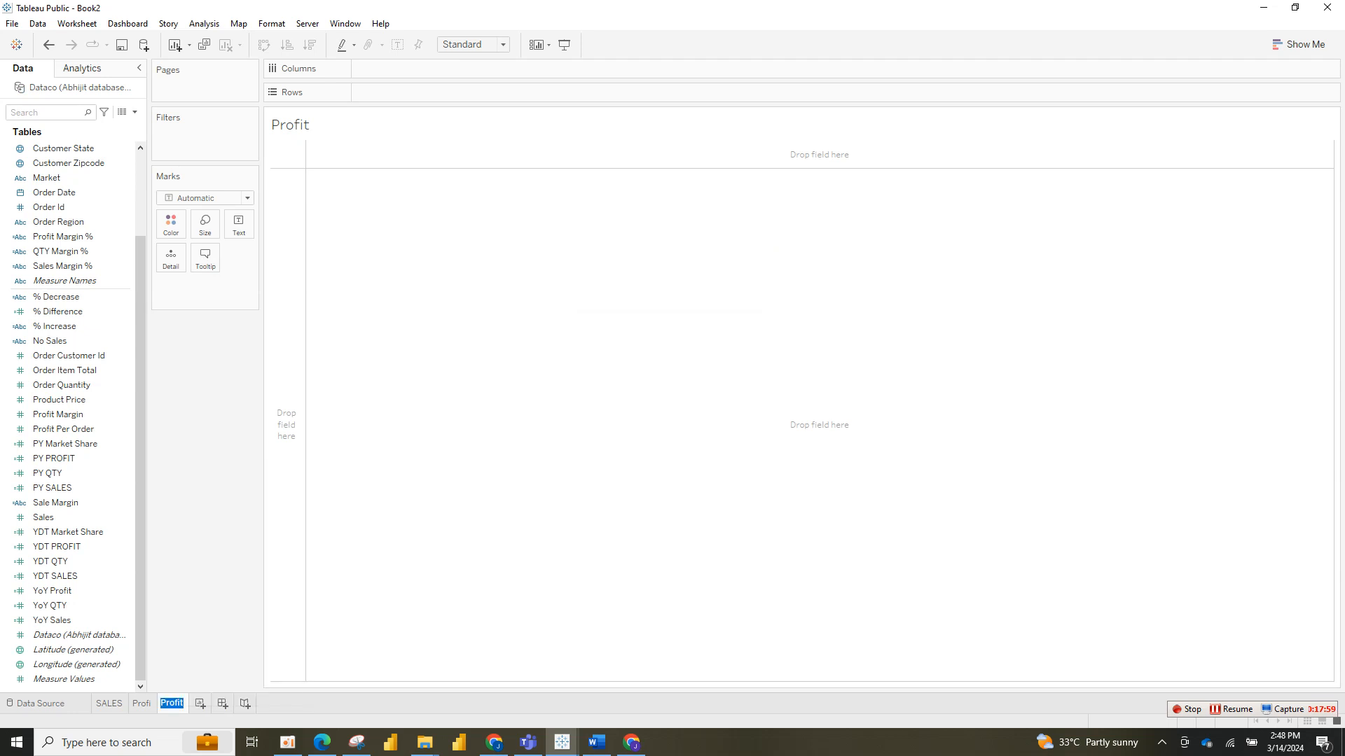
{"action": "type", "text": "QU"}
{"action": "key", "text": "BackSpace"}
{"action": "type", "text": "uantity"}
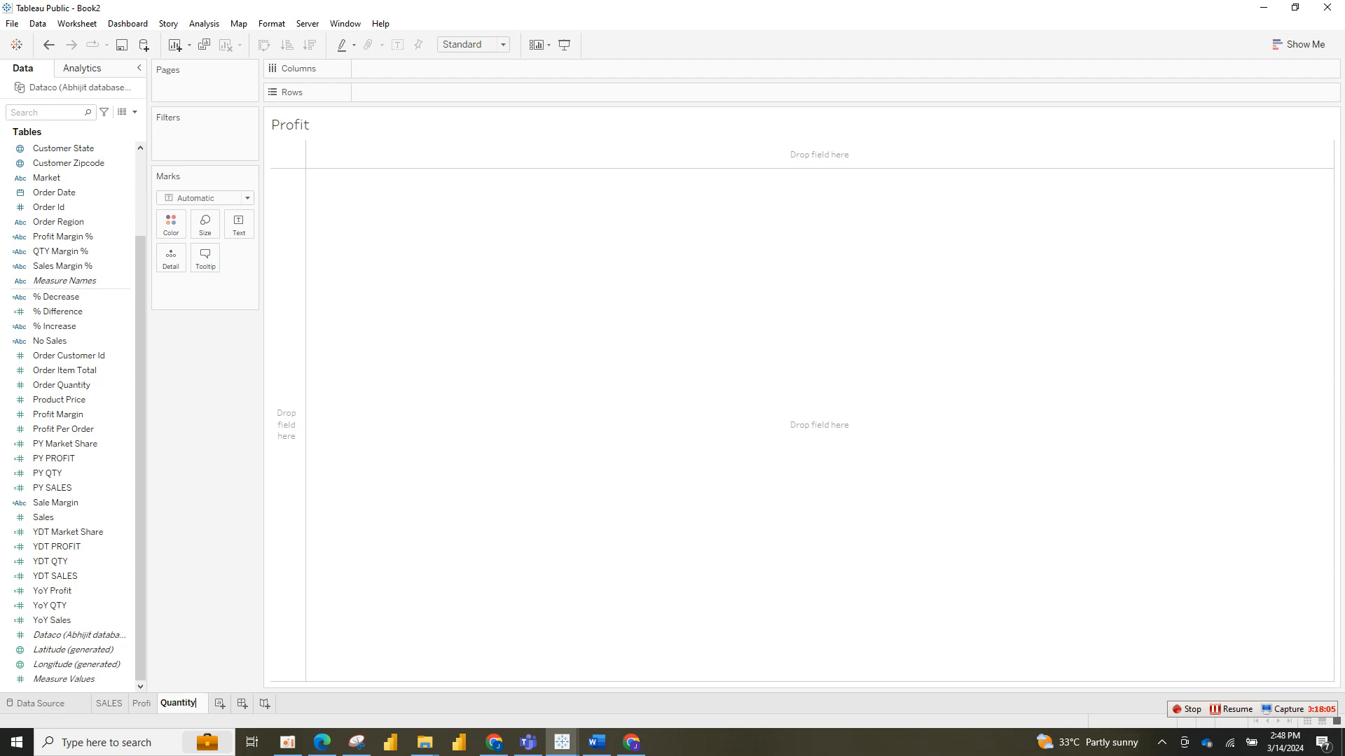
Step: Correct the name of the profit KPI sheet to Profit
{"action": "double_click", "coordinate": [142, 703]}
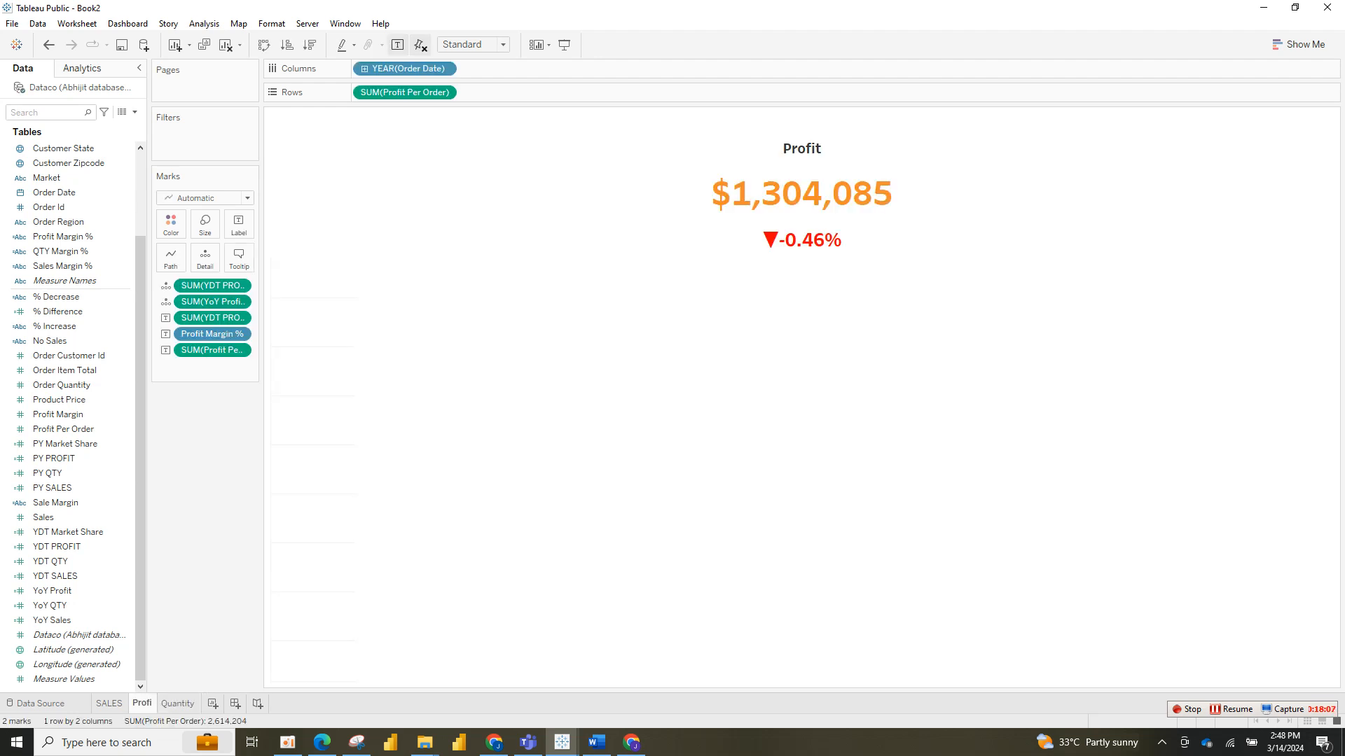
{"action": "key", "text": "Return"}
{"action": "type", "text": "t"}
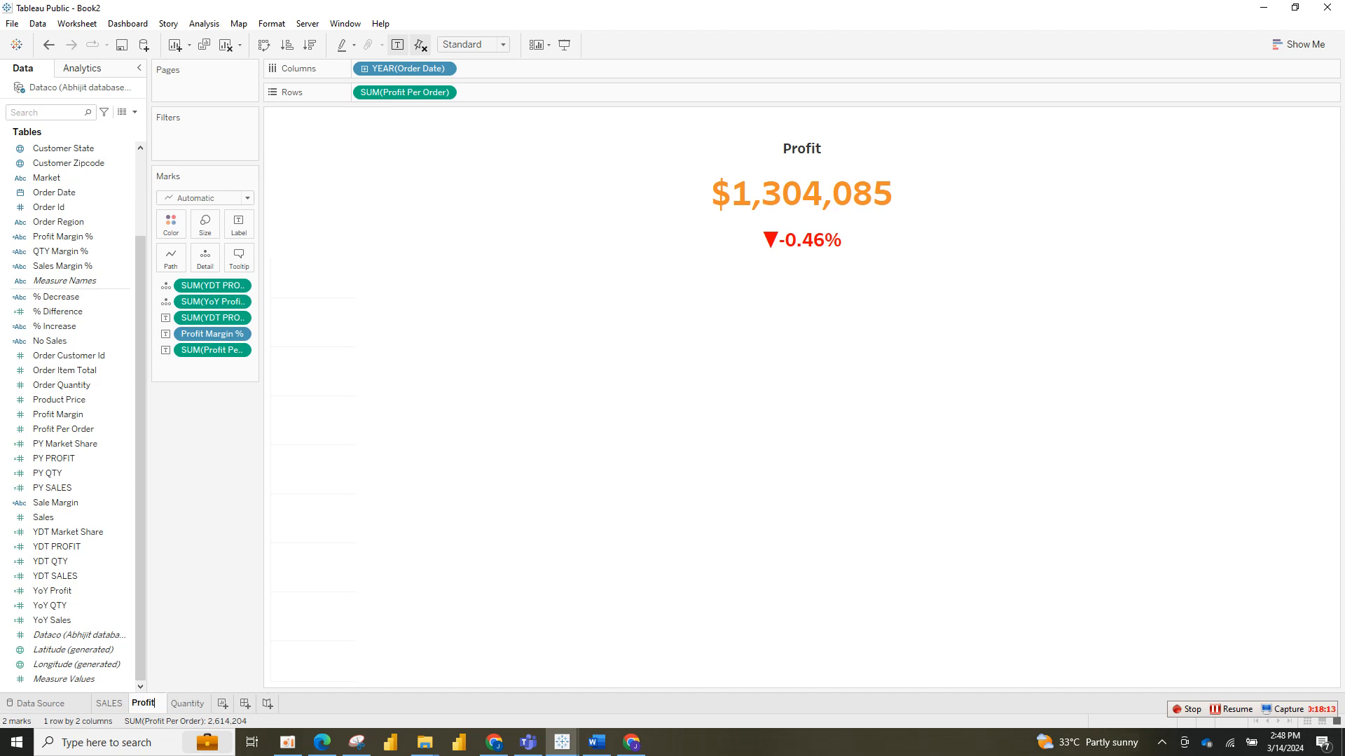
{"action": "key", "text": "Return"}
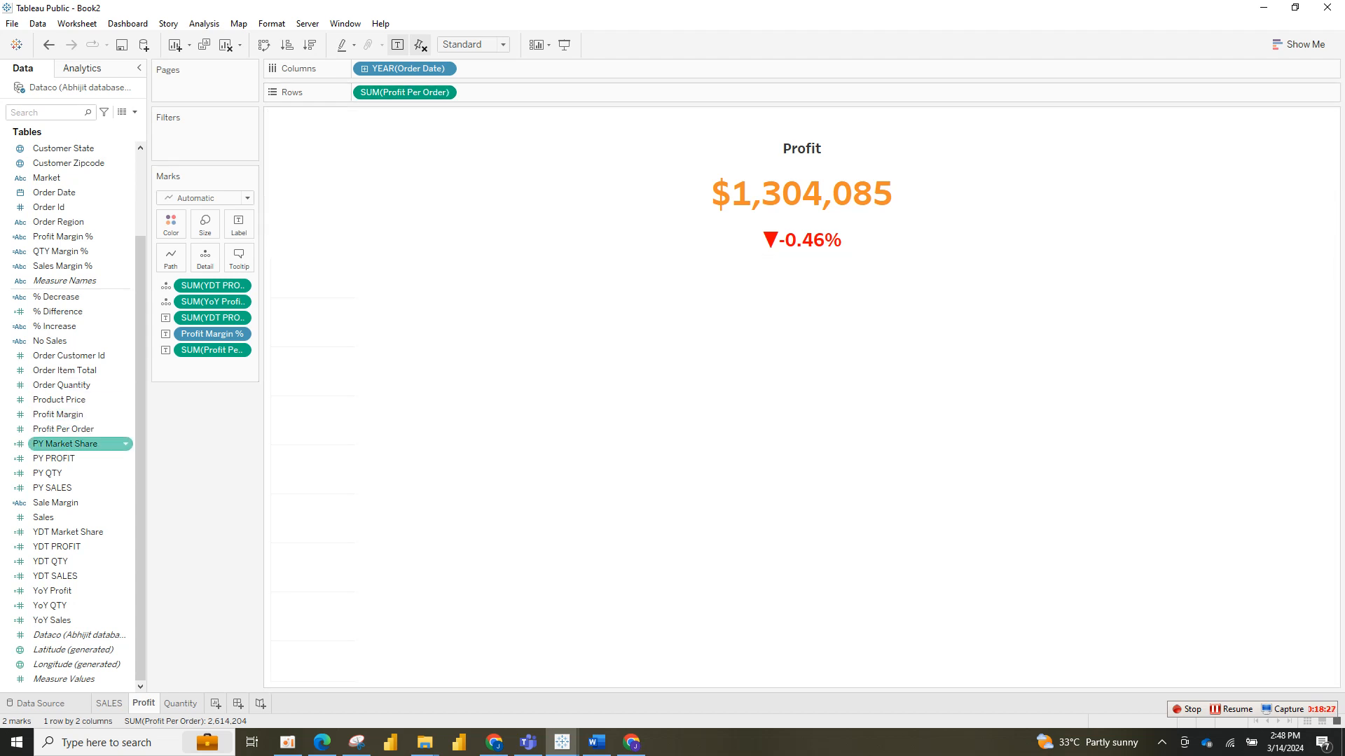
Step: On the Quantity sheet, place Order Date by year on Columns and the sum of Profit Per Order on Rows
{"action": "left_click", "coordinate": [77, 429]}
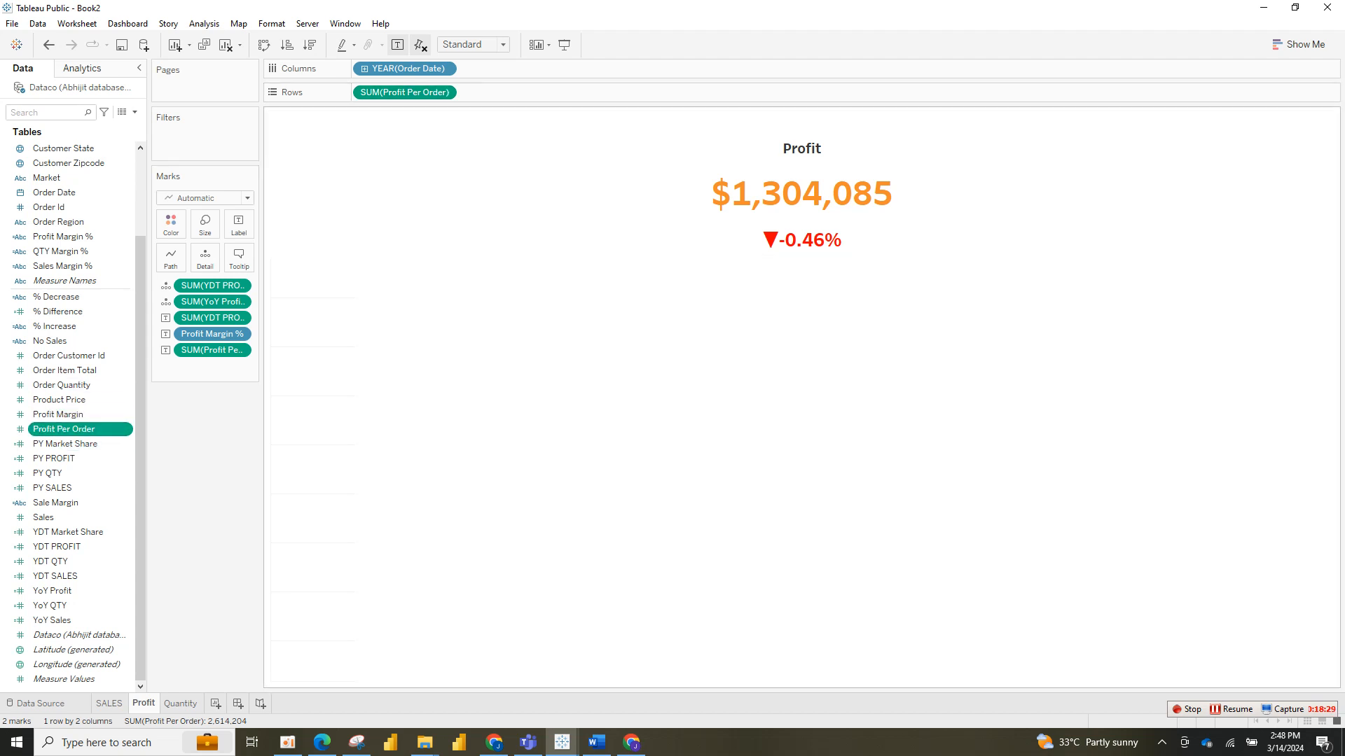
{"action": "left_click", "coordinate": [181, 703]}
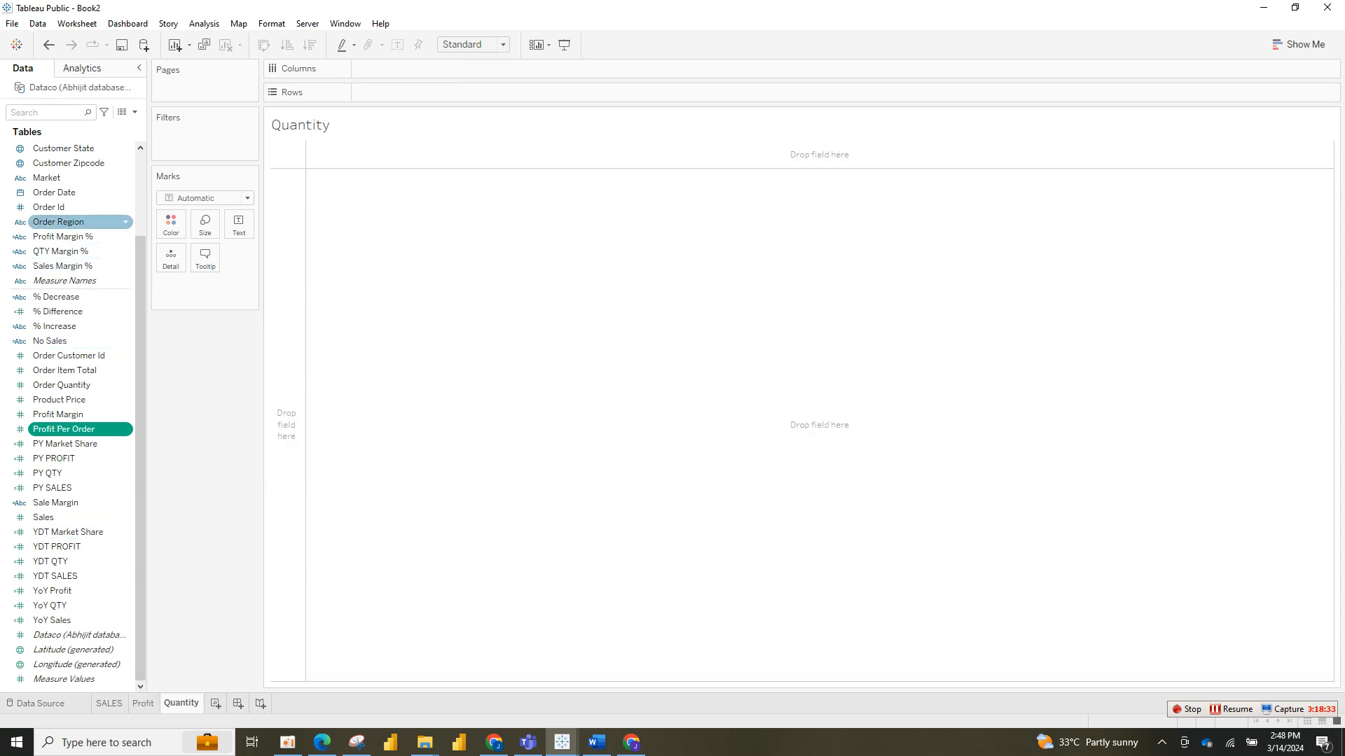
{"action": "mouse_move", "coordinate": [77, 207]}
{"action": "left_mouse_down"}
{"action": "mouse_move", "coordinate": [427, 44]}
{"action": "mouse_move", "coordinate": [421, 68]}
{"action": "left_mouse_up"}
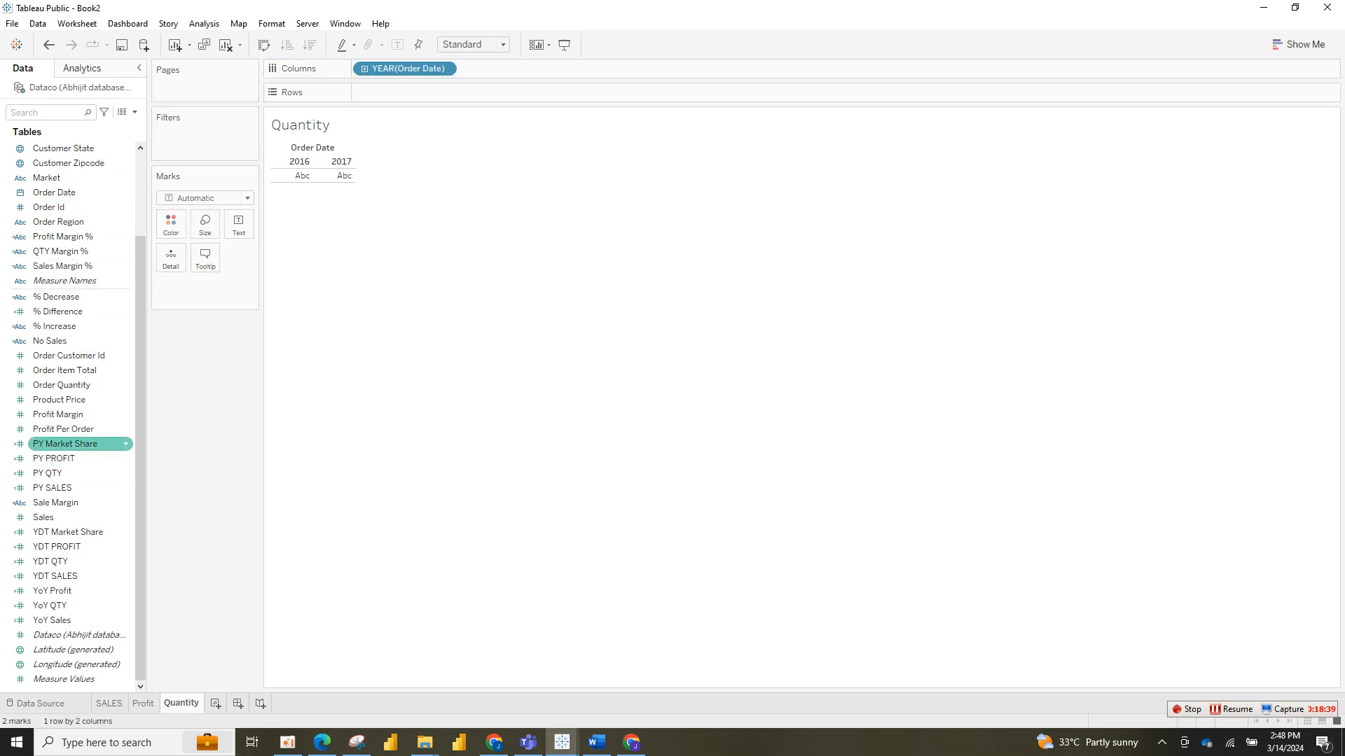
{"action": "left_click_drag", "start_coordinate": [63, 429], "coordinate": [406, 93]}
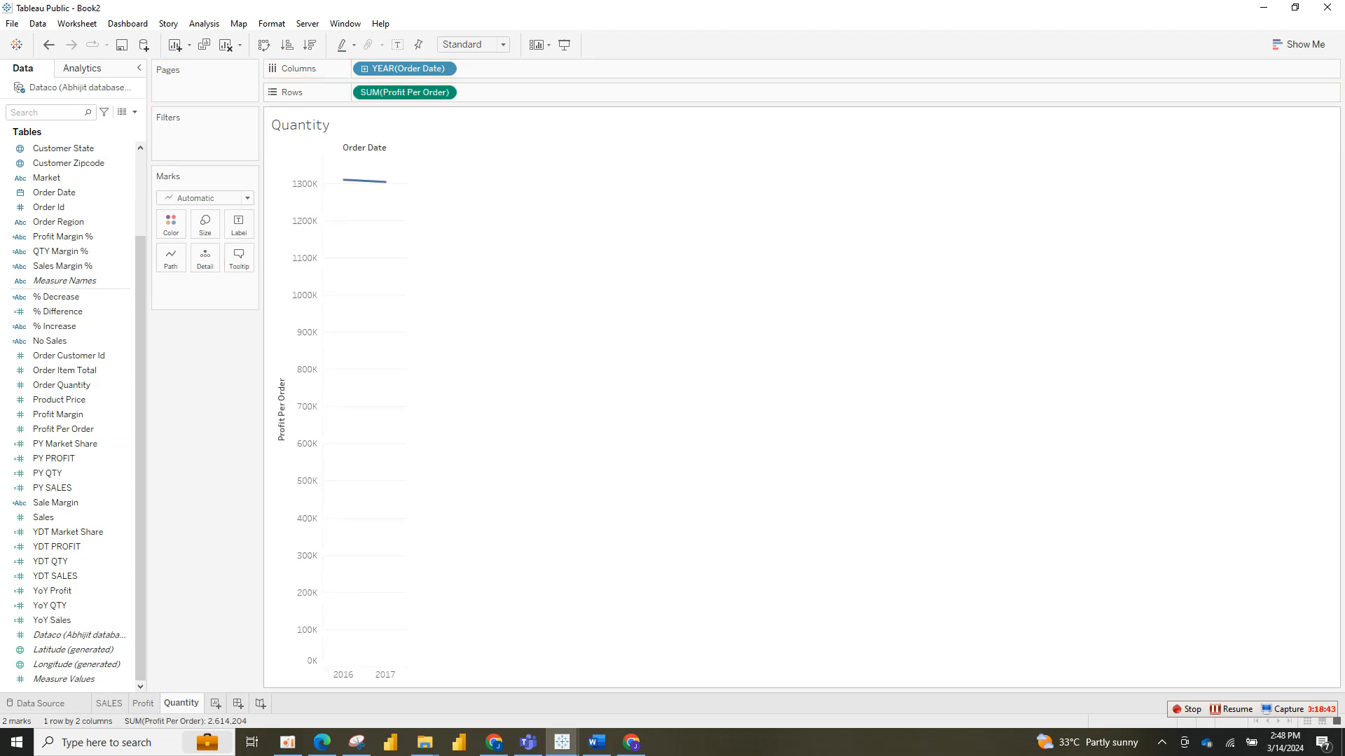
Step: Show YDT QTY and Profit Margin % as labels on the Quantity chart, and also add YDT QTY as detail
{"action": "right_click", "coordinate": [310, 176]}
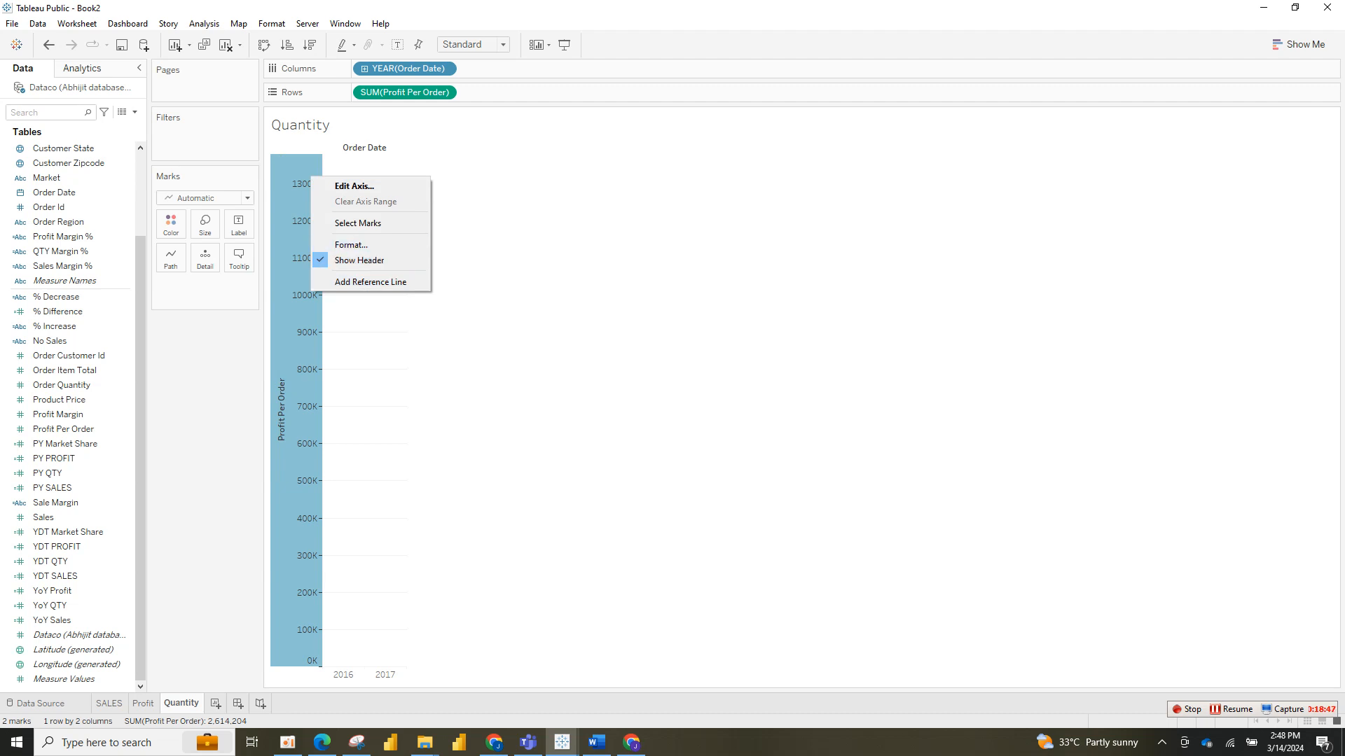
{"action": "left_click", "coordinate": [212, 291]}
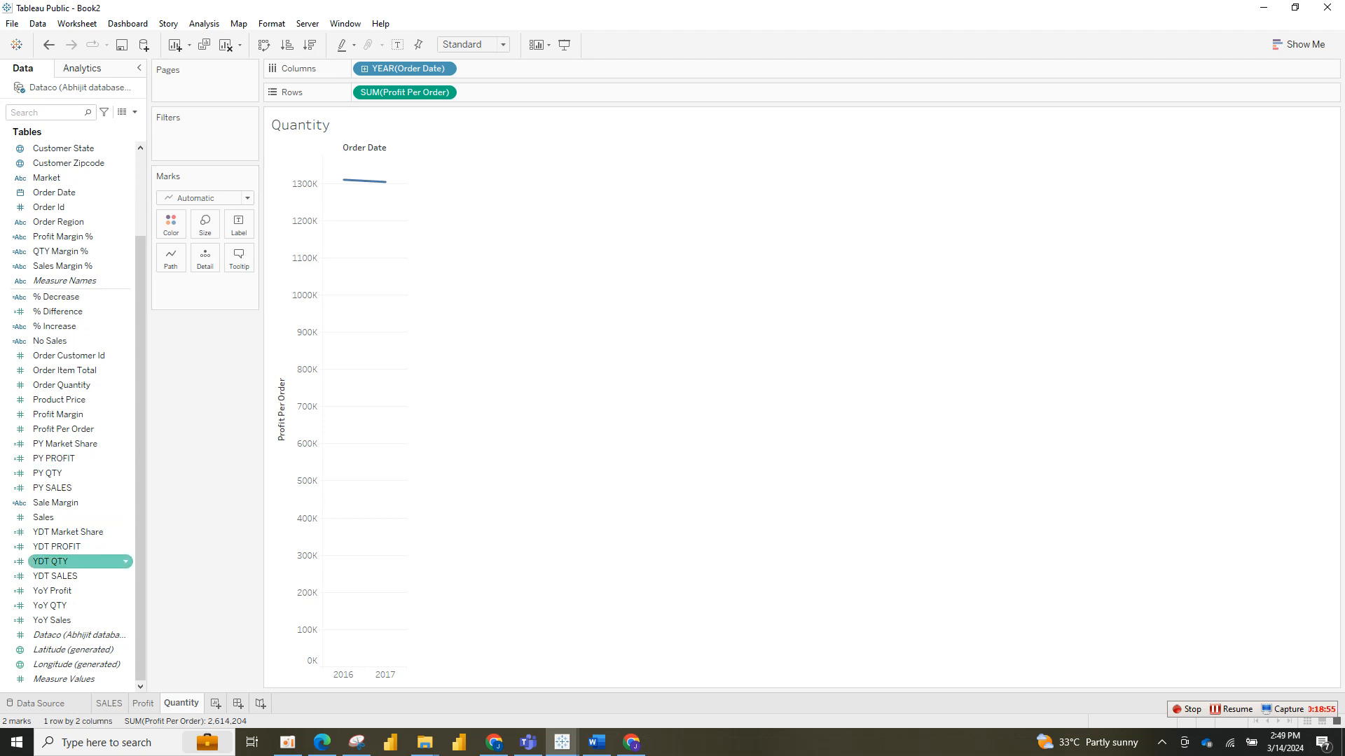
{"action": "left_click_drag", "start_coordinate": [77, 561], "coordinate": [238, 225]}
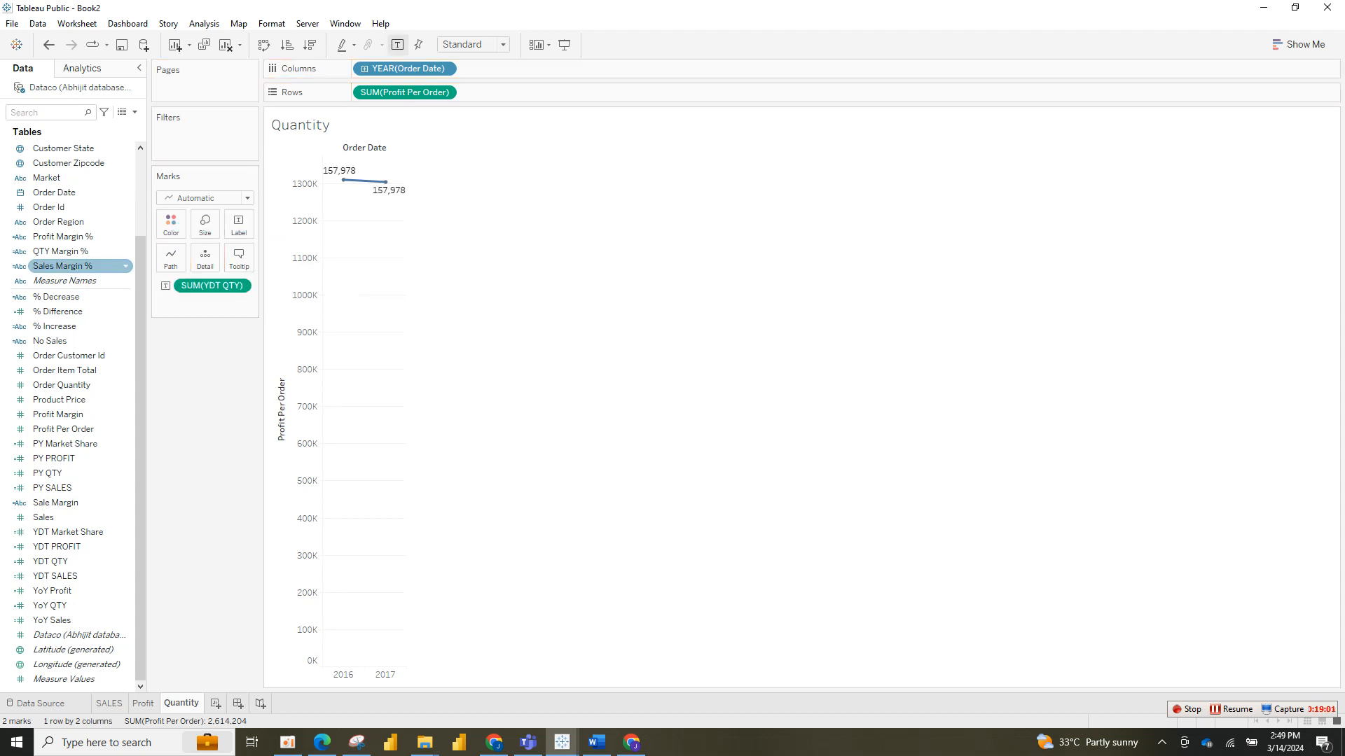
{"action": "left_click", "coordinate": [63, 236]}
{"action": "left_click_drag", "start_coordinate": [63, 237], "coordinate": [239, 224]}
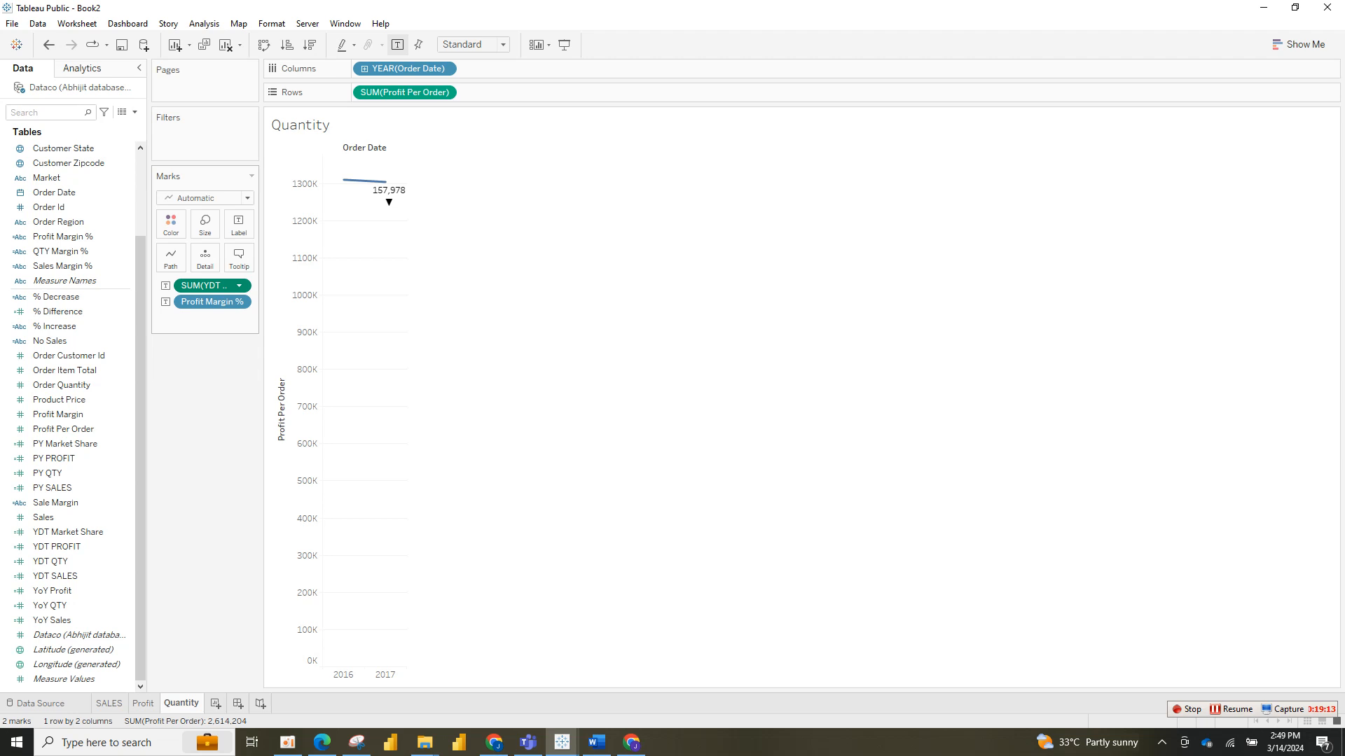
{"action": "left_click_drag", "start_coordinate": [210, 285], "coordinate": [204, 256]}
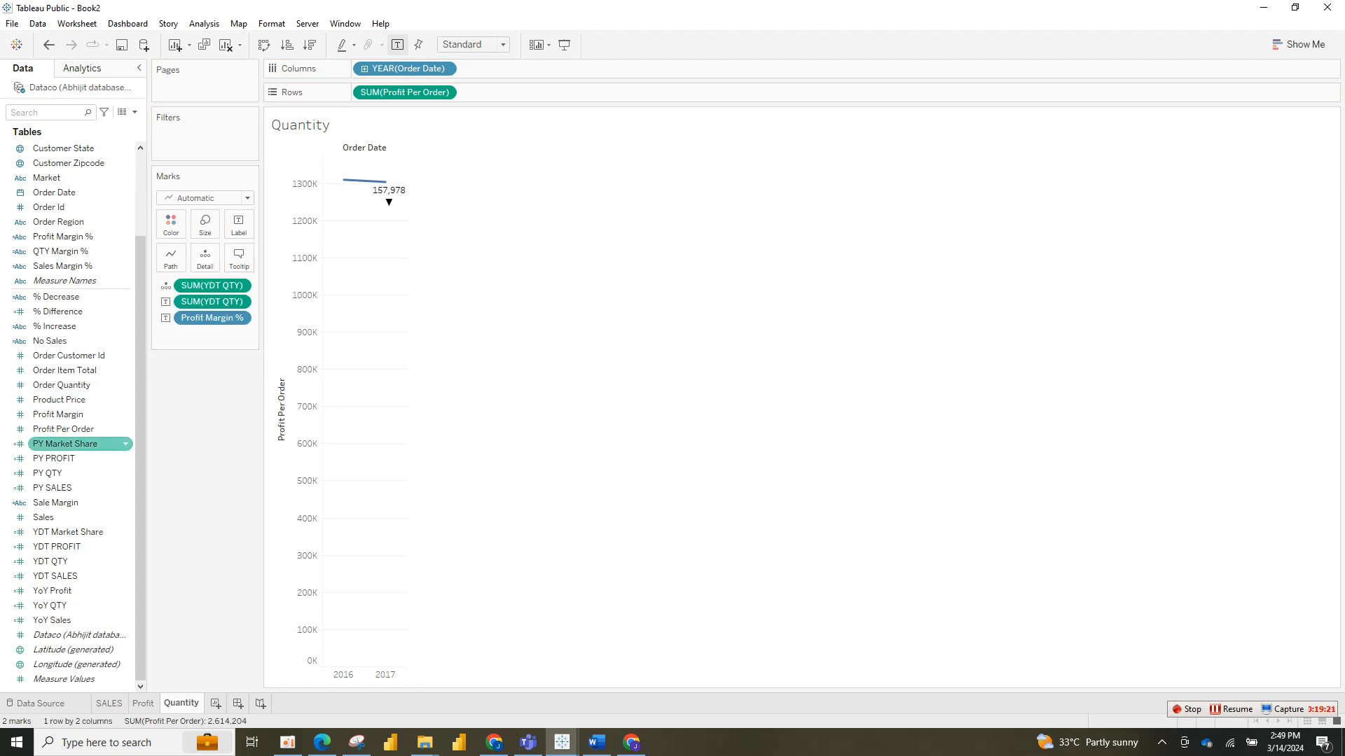
Step: Try Profit Per Order as detail, and remove both it and the Profit Margin % label from the marks
{"action": "left_click_drag", "start_coordinate": [63, 429], "coordinate": [205, 258]}
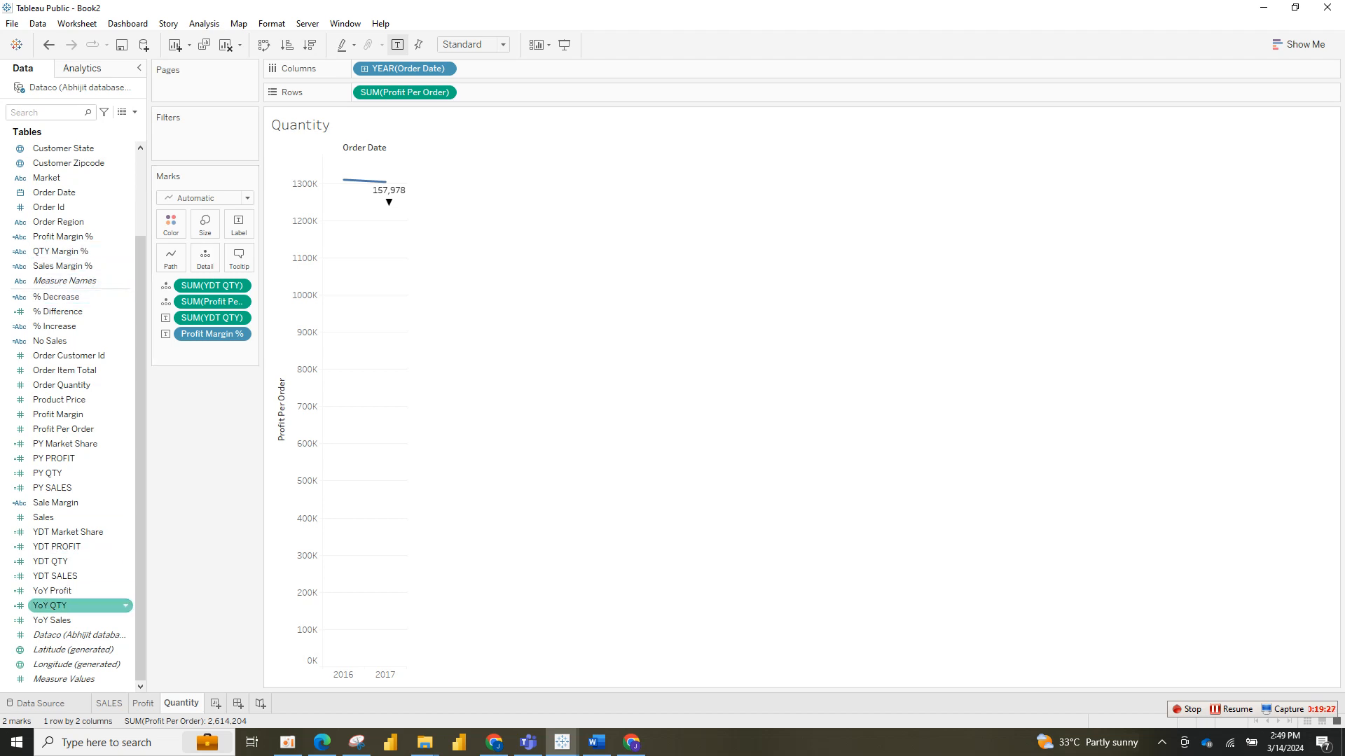
{"action": "left_click", "coordinate": [68, 591]}
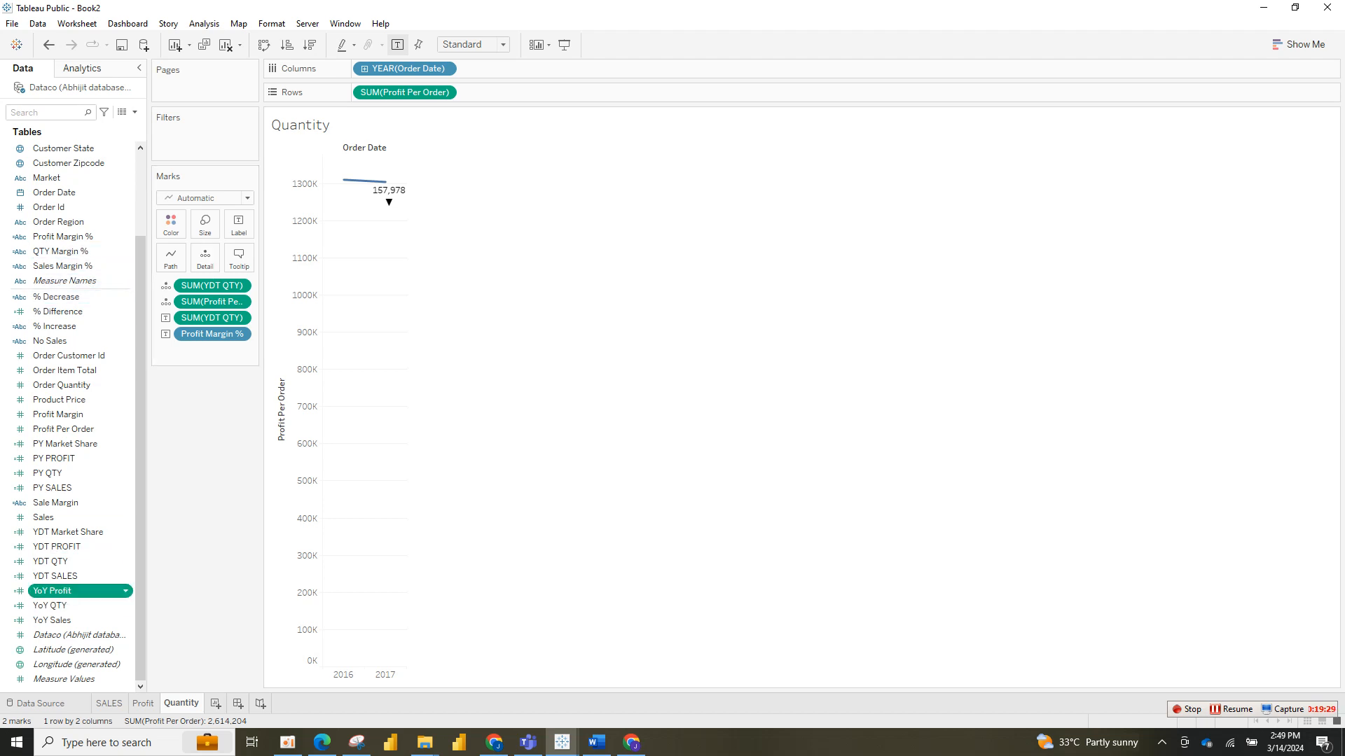
{"action": "left_click_drag", "start_coordinate": [213, 302], "coordinate": [42, 328]}
{"action": "left_click_drag", "start_coordinate": [212, 318], "coordinate": [140, 337]}
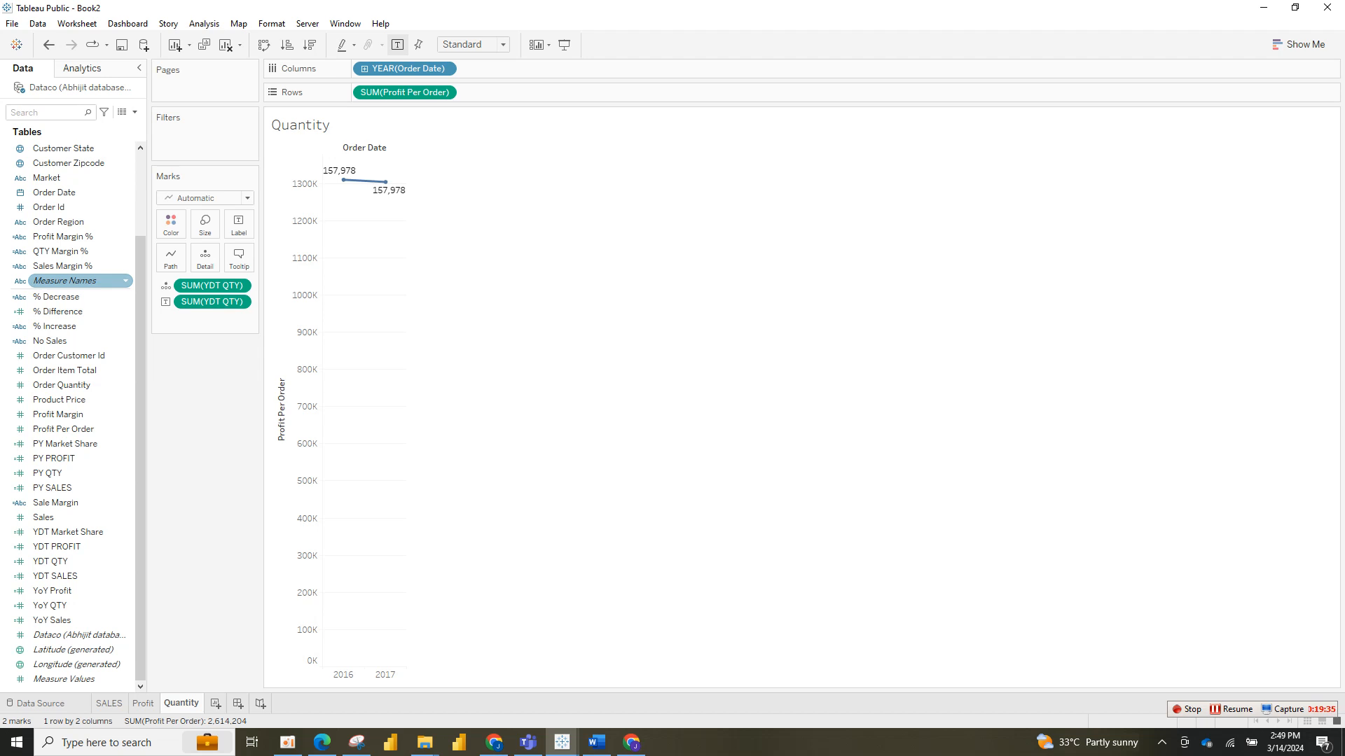
Step: Add QTY Margin % as a label and YoY QTY as detail on the Quantity chart
{"action": "left_click_drag", "start_coordinate": [61, 251], "coordinate": [156, 261]}
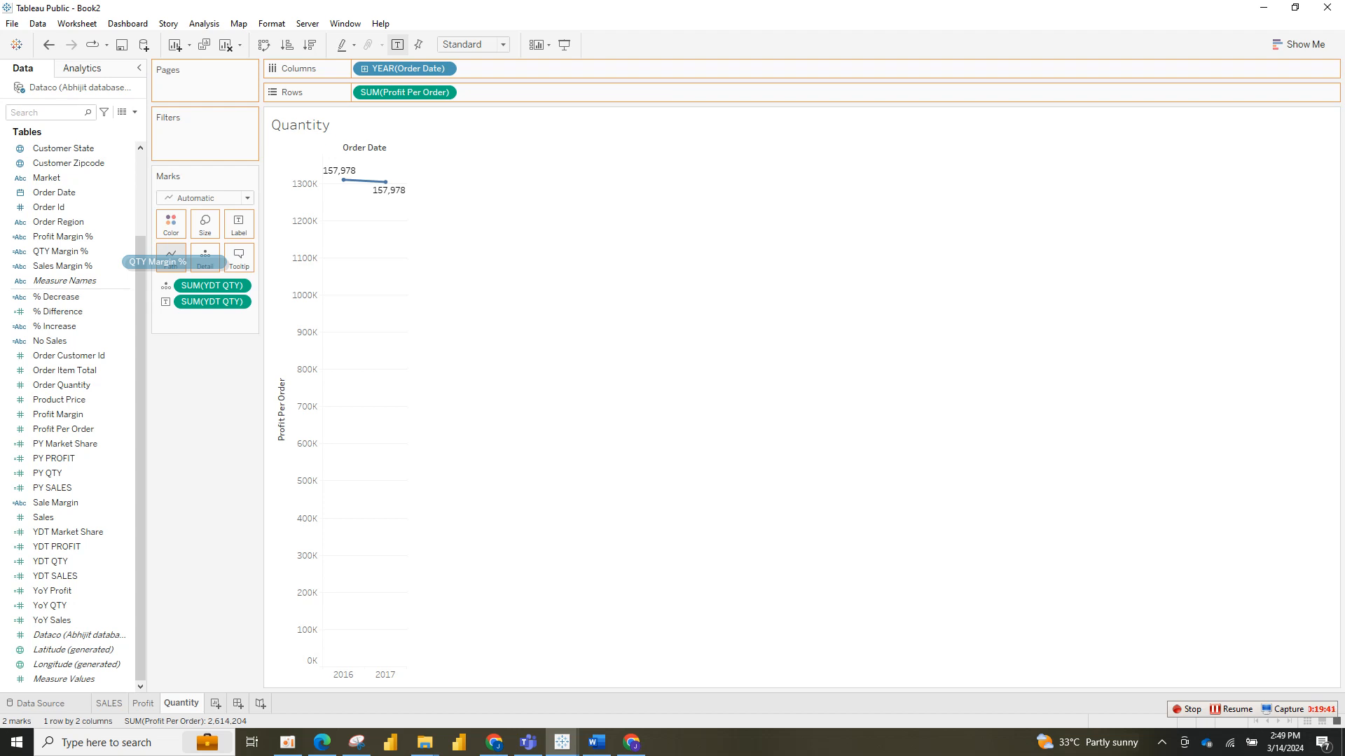
{"action": "left_click_drag", "start_coordinate": [156, 261], "coordinate": [231, 237]}
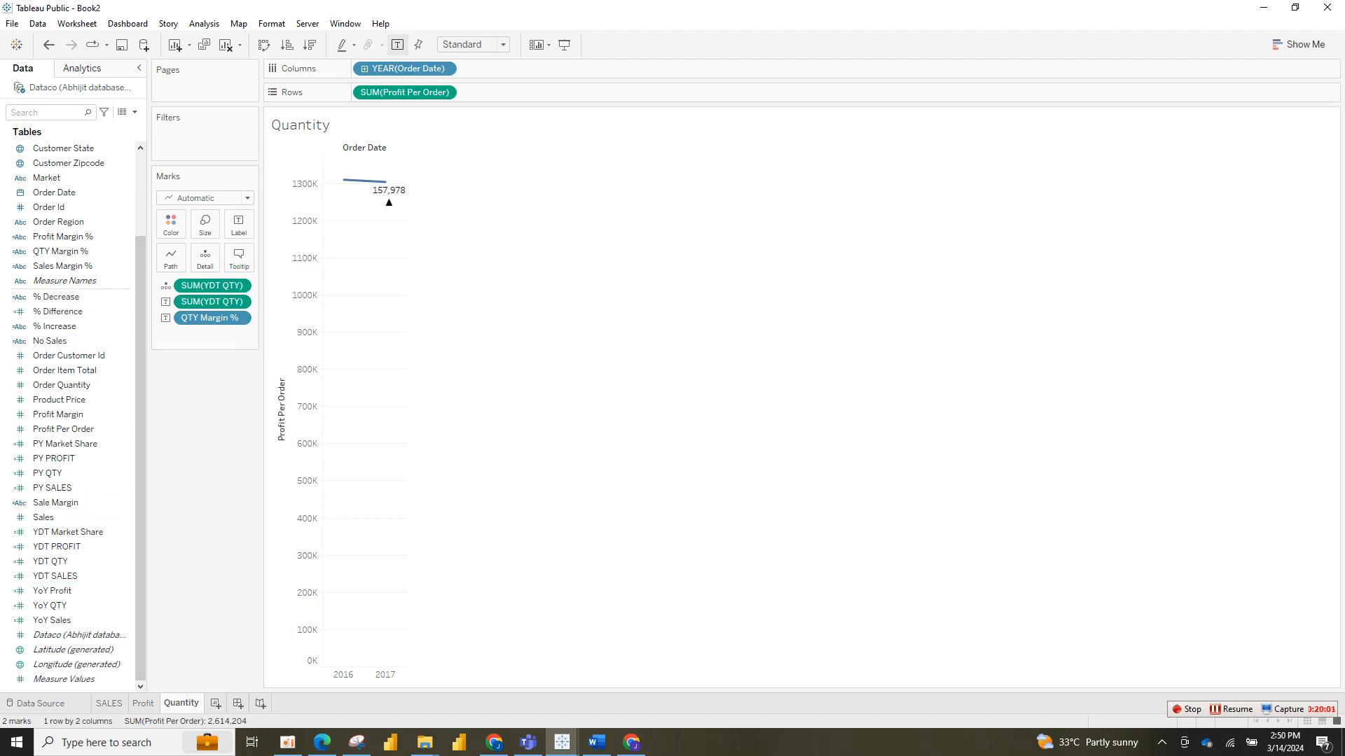
{"action": "left_click_drag", "start_coordinate": [50, 605], "coordinate": [205, 258]}
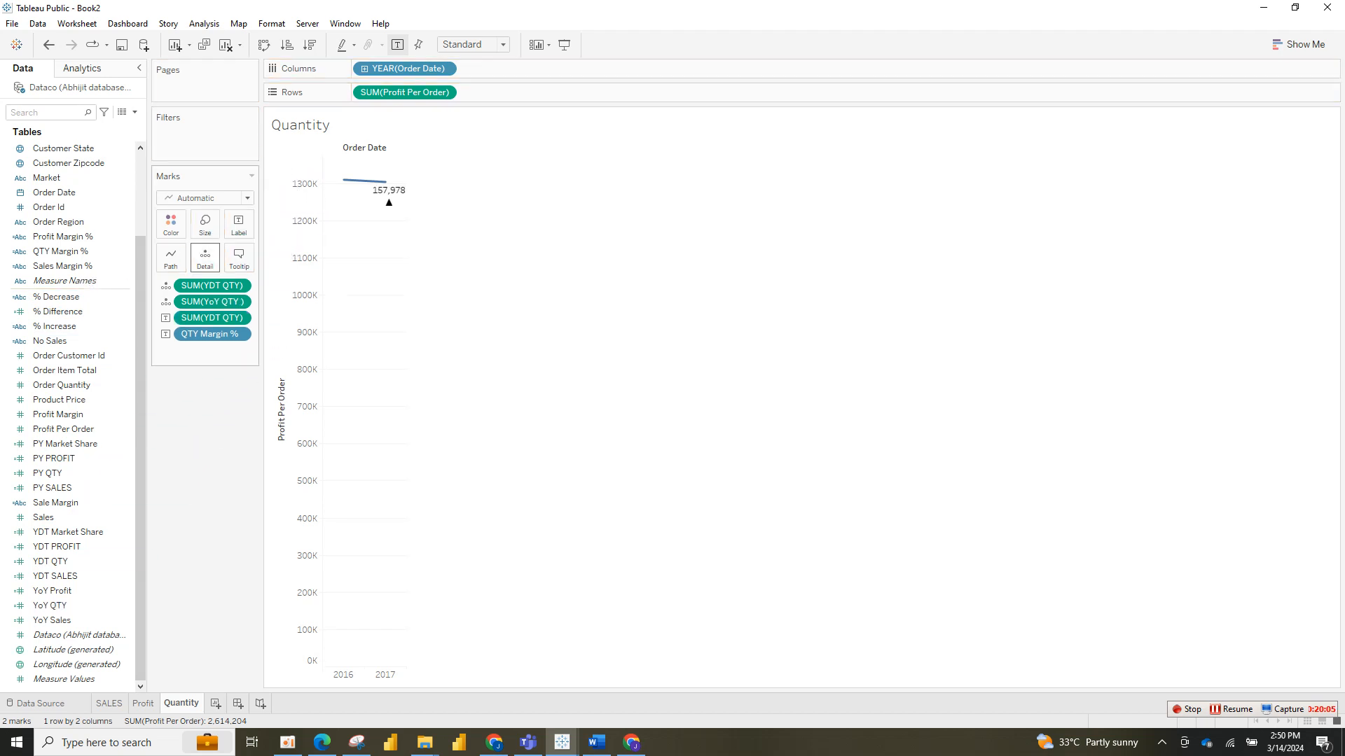
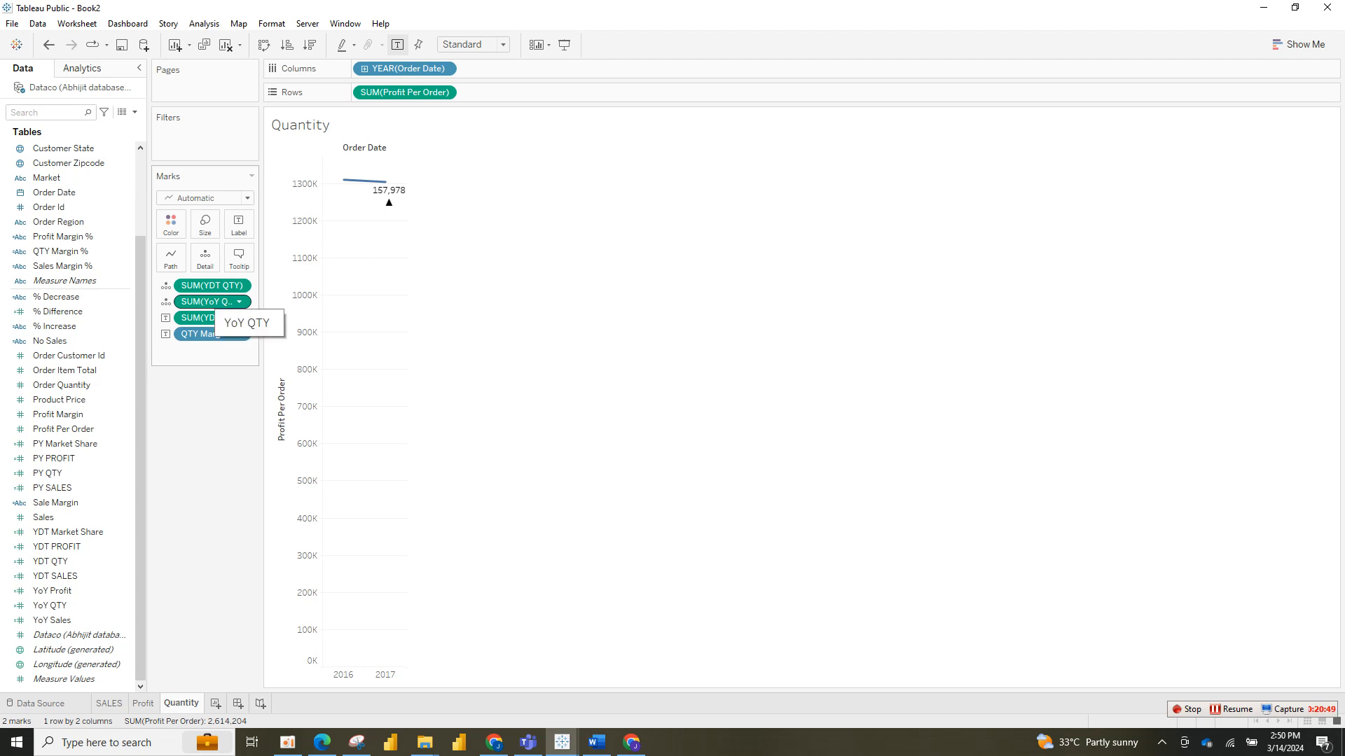
Step: Check which fields the Profit sheet uses in its marks, and add Order Quantity as a label on the Quantity sheet
{"action": "left_click", "coordinate": [143, 704]}
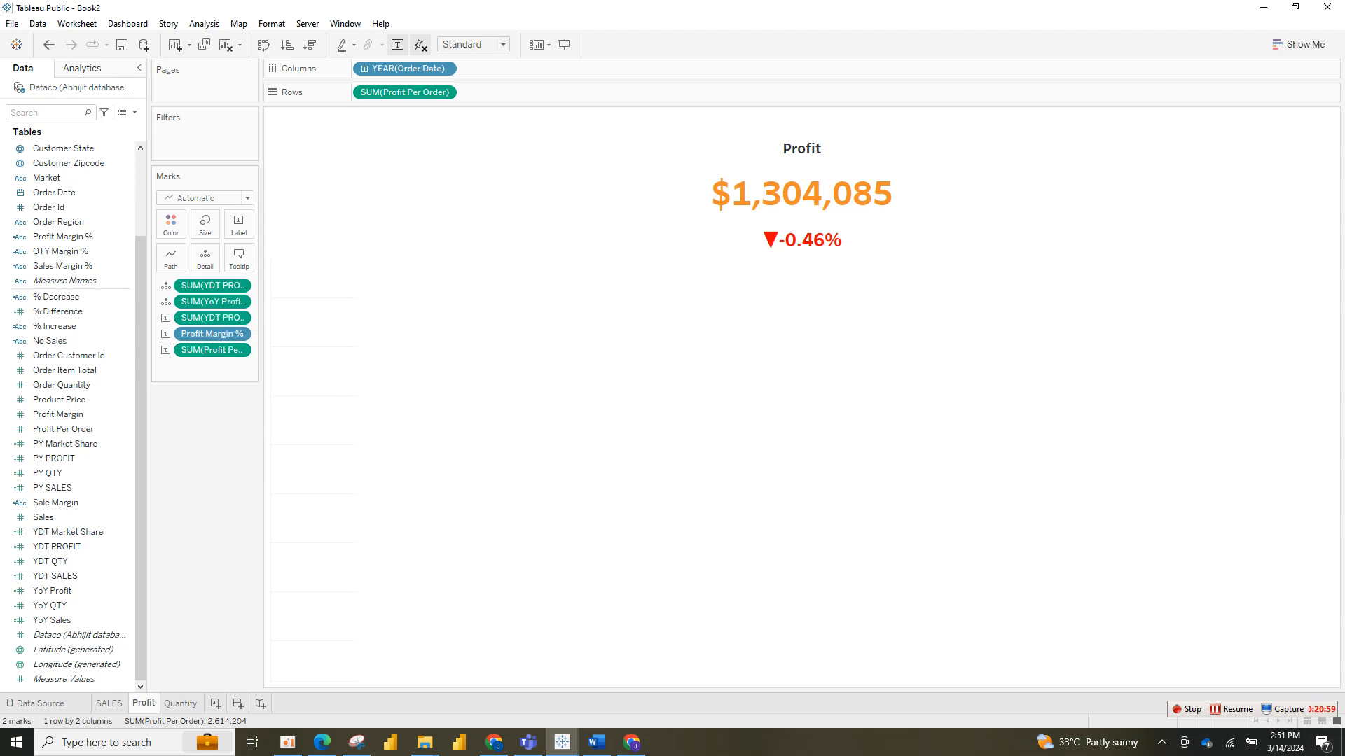
{"action": "left_click", "coordinate": [181, 703]}
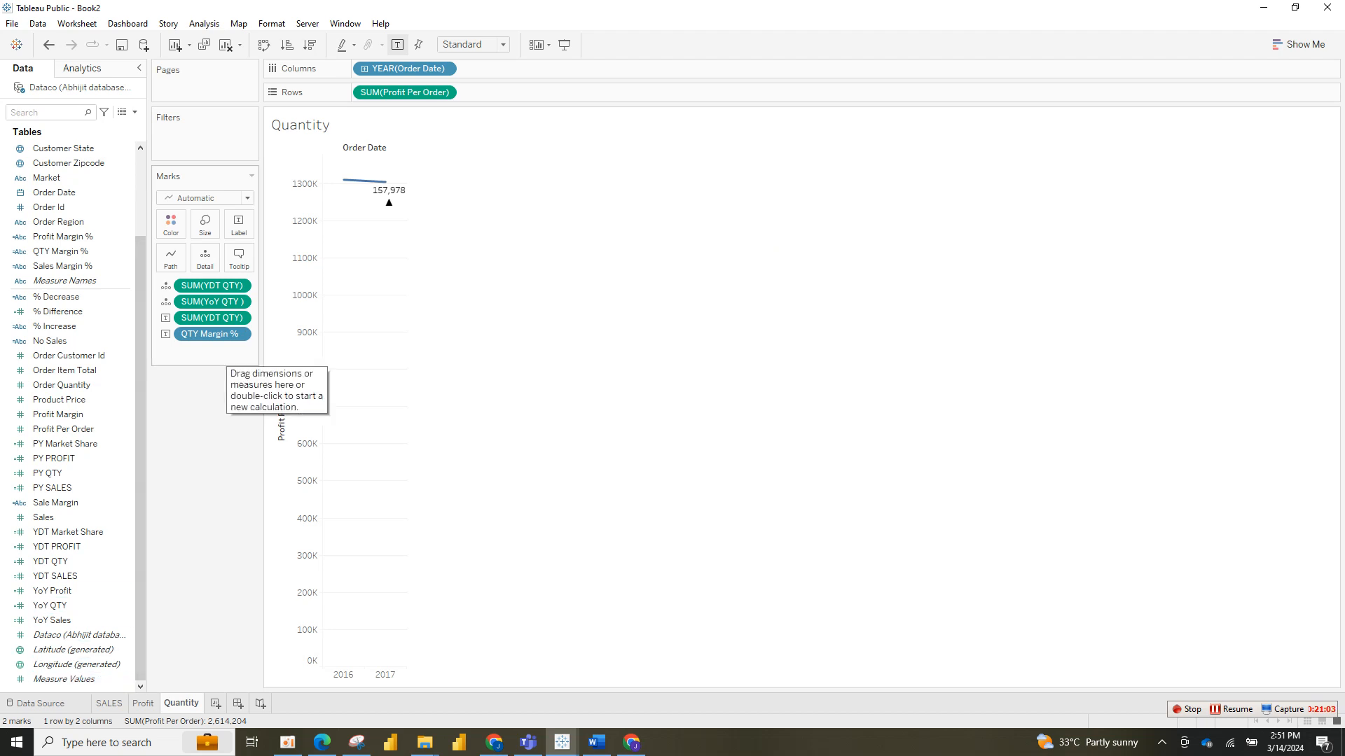
{"action": "left_click", "coordinate": [70, 429]}
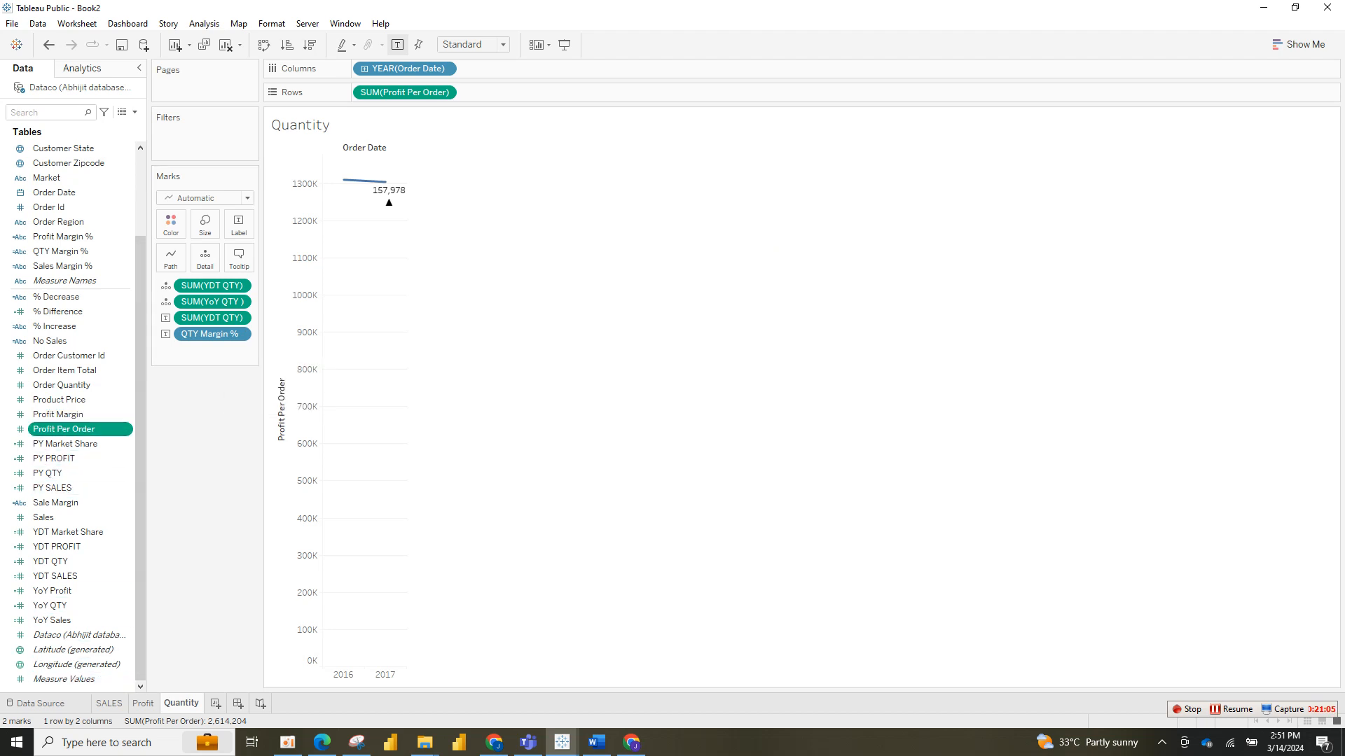
{"action": "left_click", "coordinate": [70, 385]}
{"action": "left_click_drag", "start_coordinate": [70, 385], "coordinate": [237, 235]}
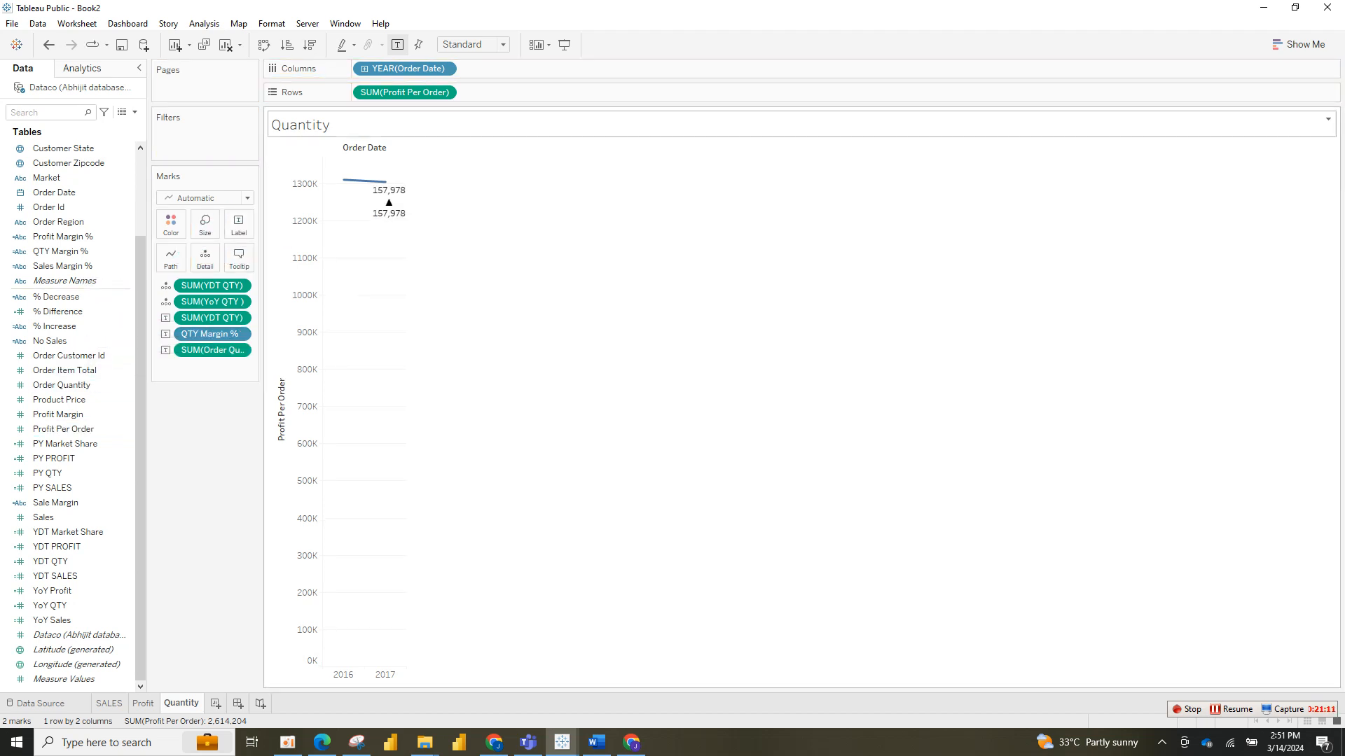
Step: Insert the SUM(YDT QTY), QTY Margin % and SUM(YoY QTY) fields after the sheet name in the Quantity sheet's title
{"action": "double_click", "coordinate": [302, 125]}
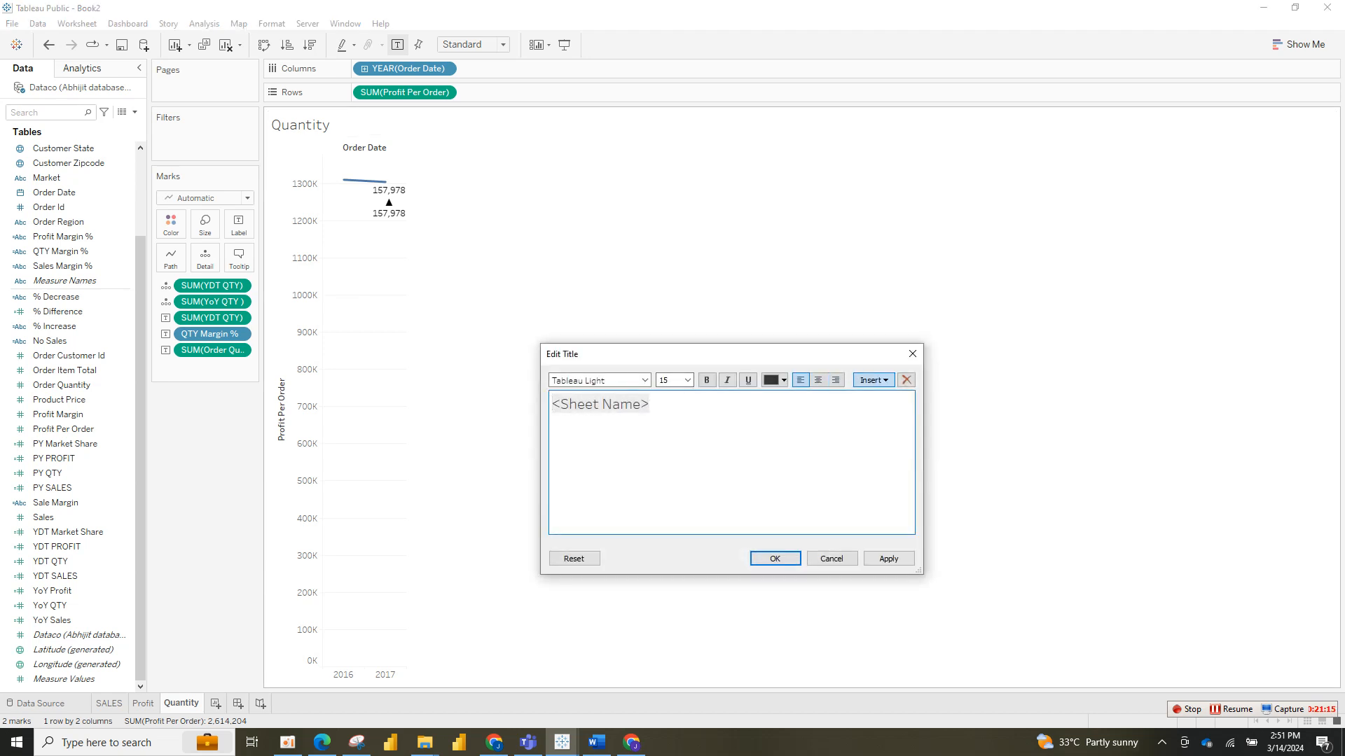
{"action": "left_click", "coordinate": [873, 379]}
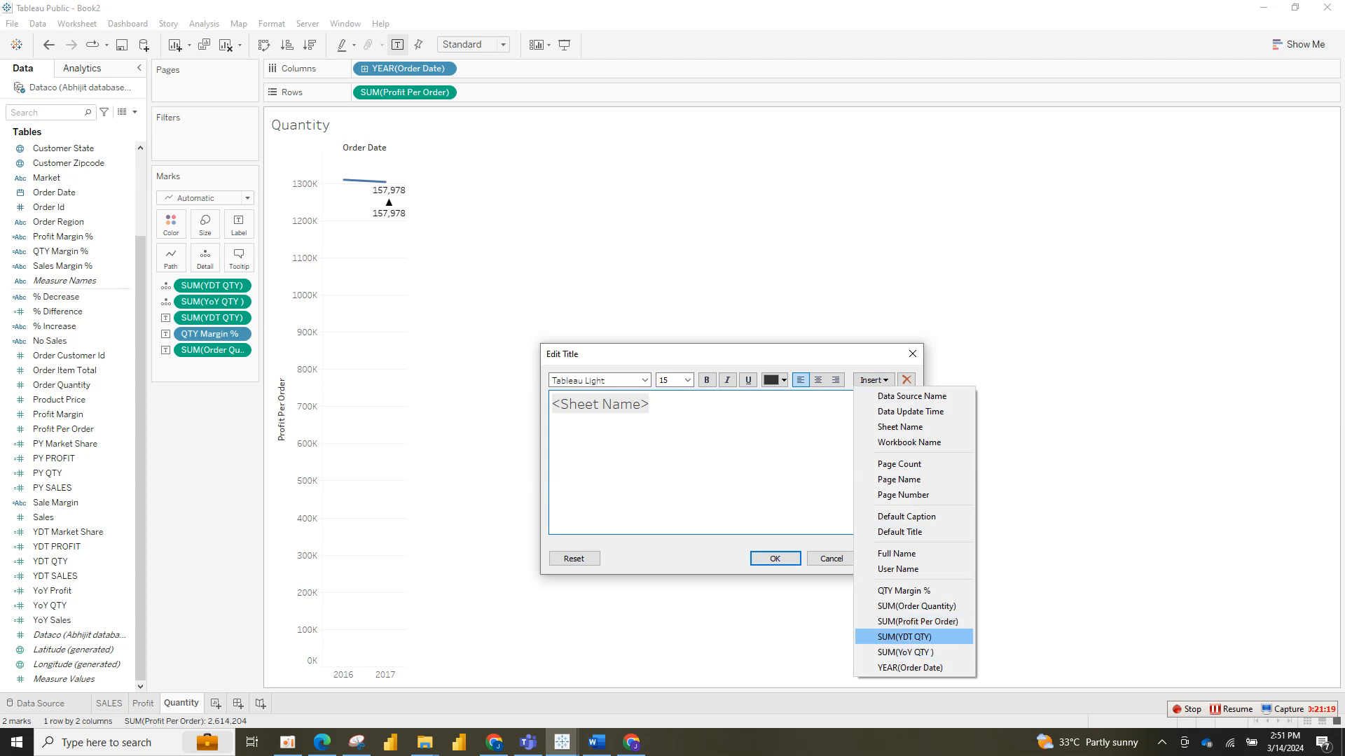
{"action": "left_click", "coordinate": [904, 637]}
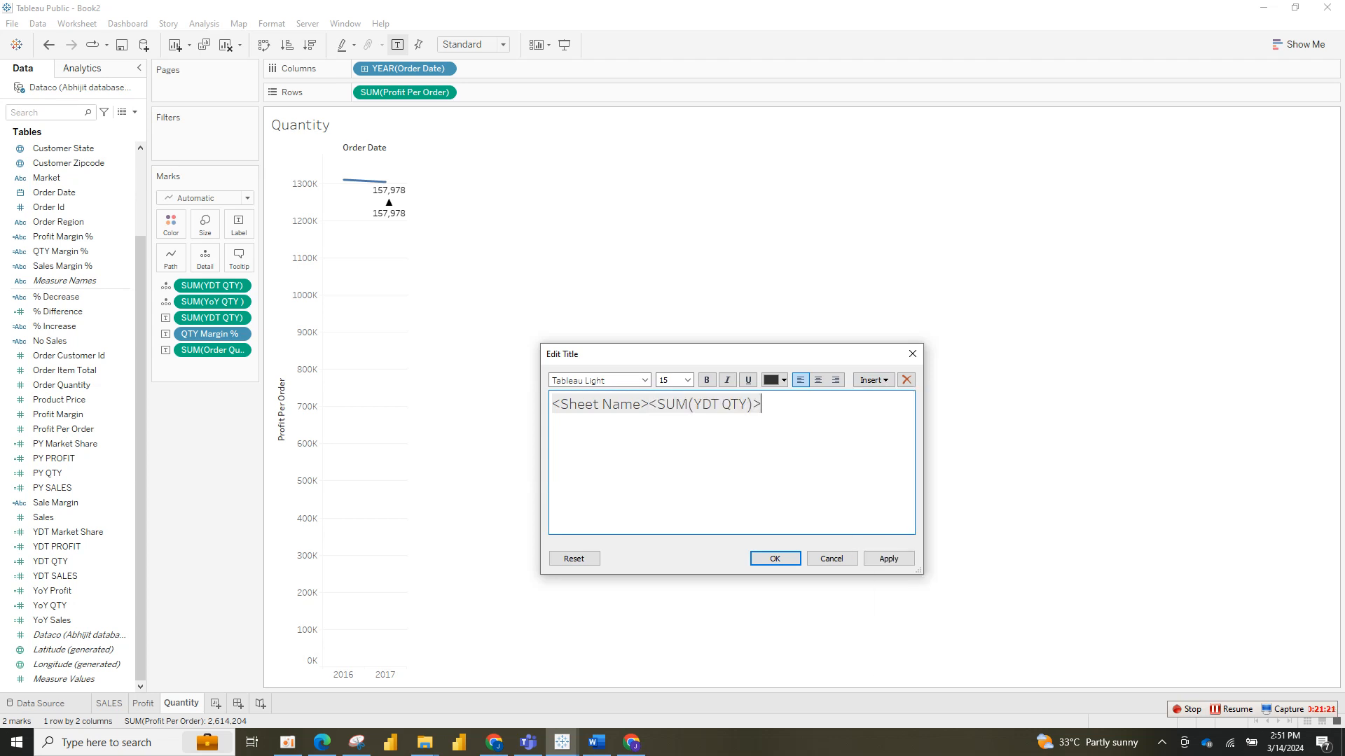
{"action": "left_click", "coordinate": [873, 380]}
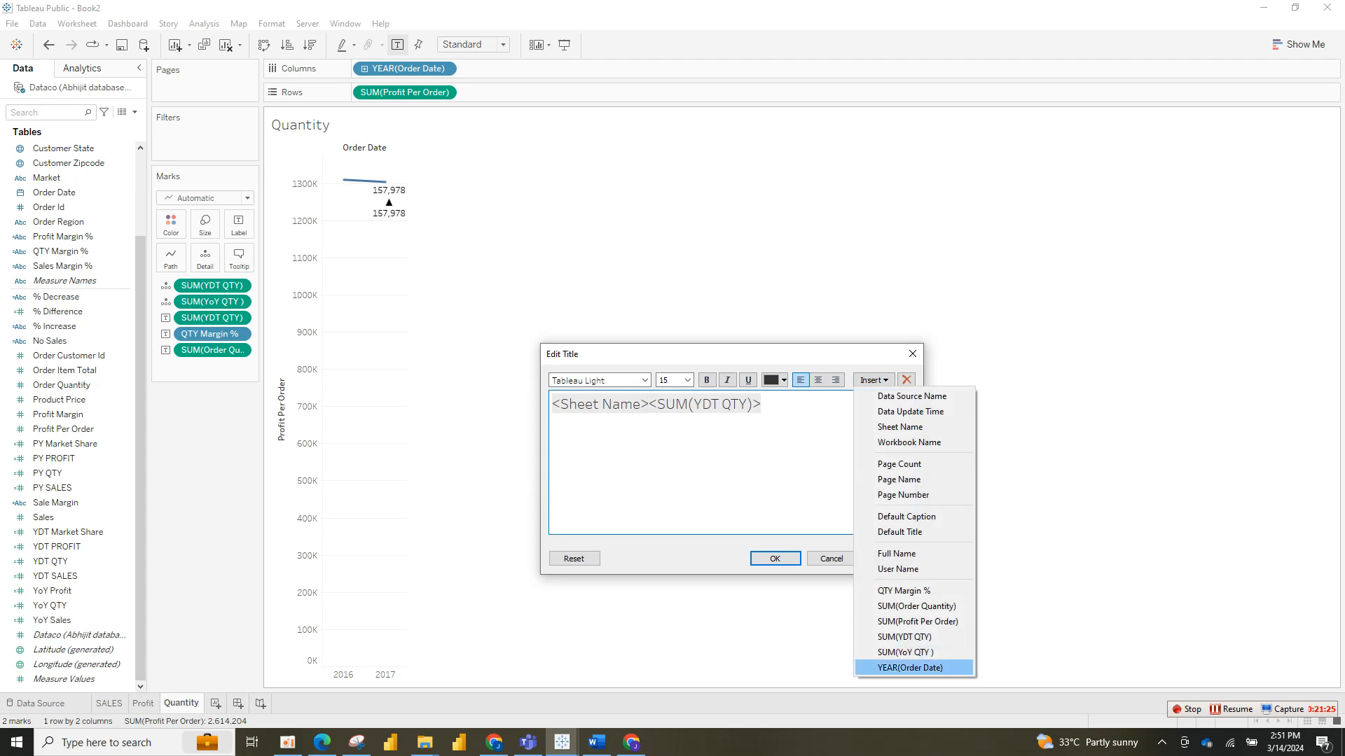
{"action": "left_click", "coordinate": [904, 590]}
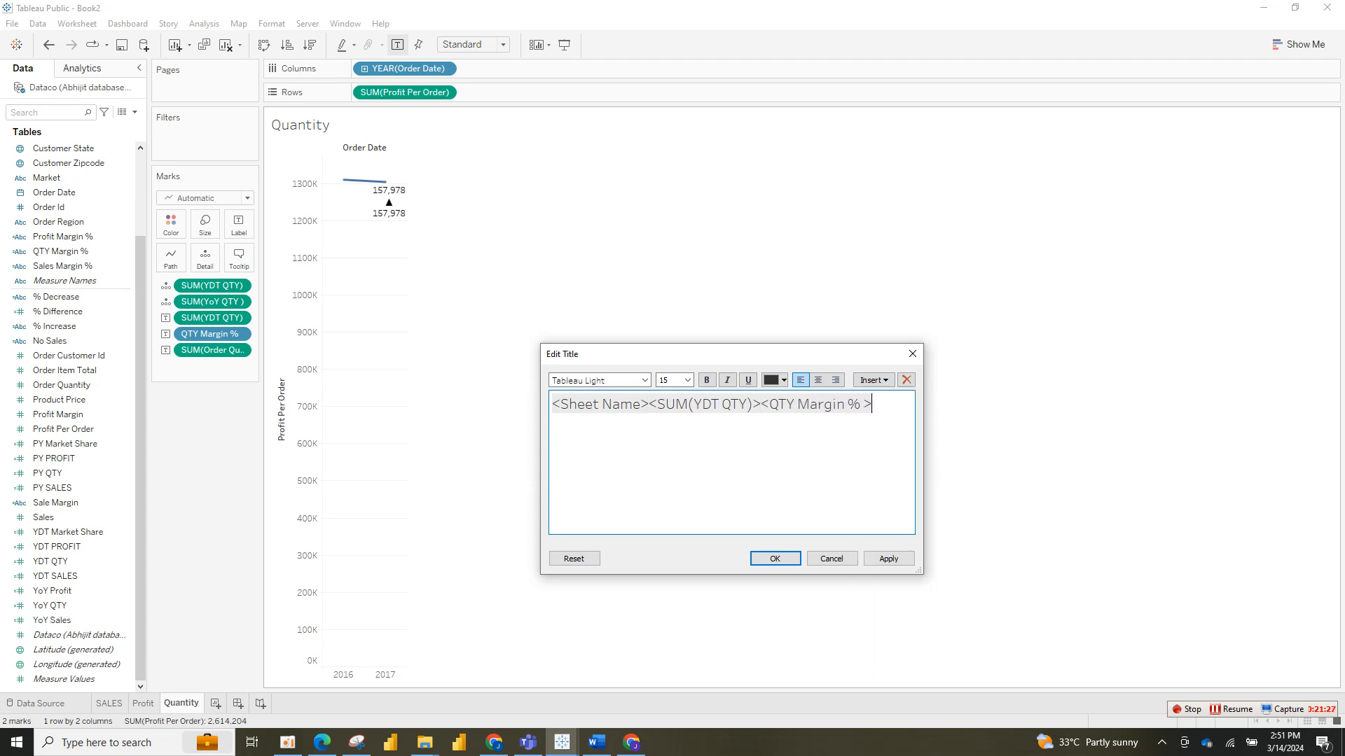
{"action": "left_click", "coordinate": [873, 380]}
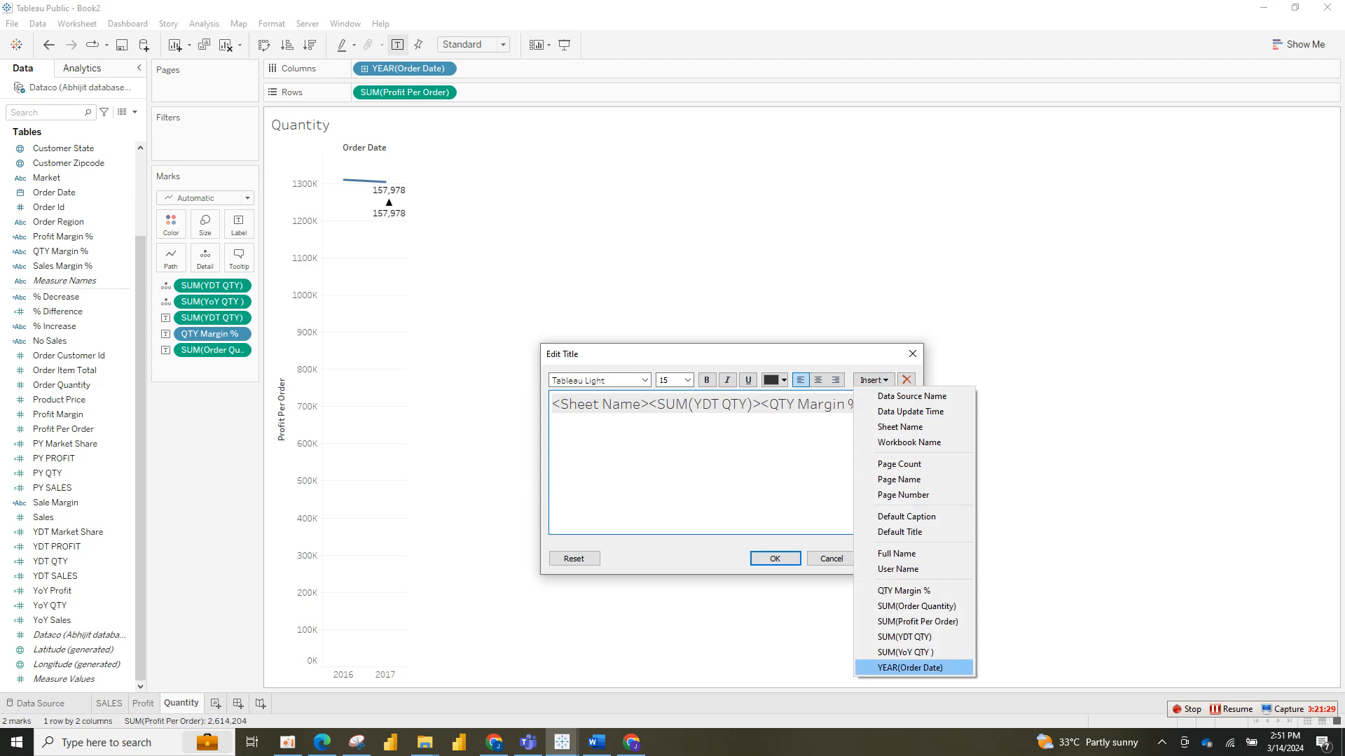
{"action": "left_click", "coordinate": [905, 653]}
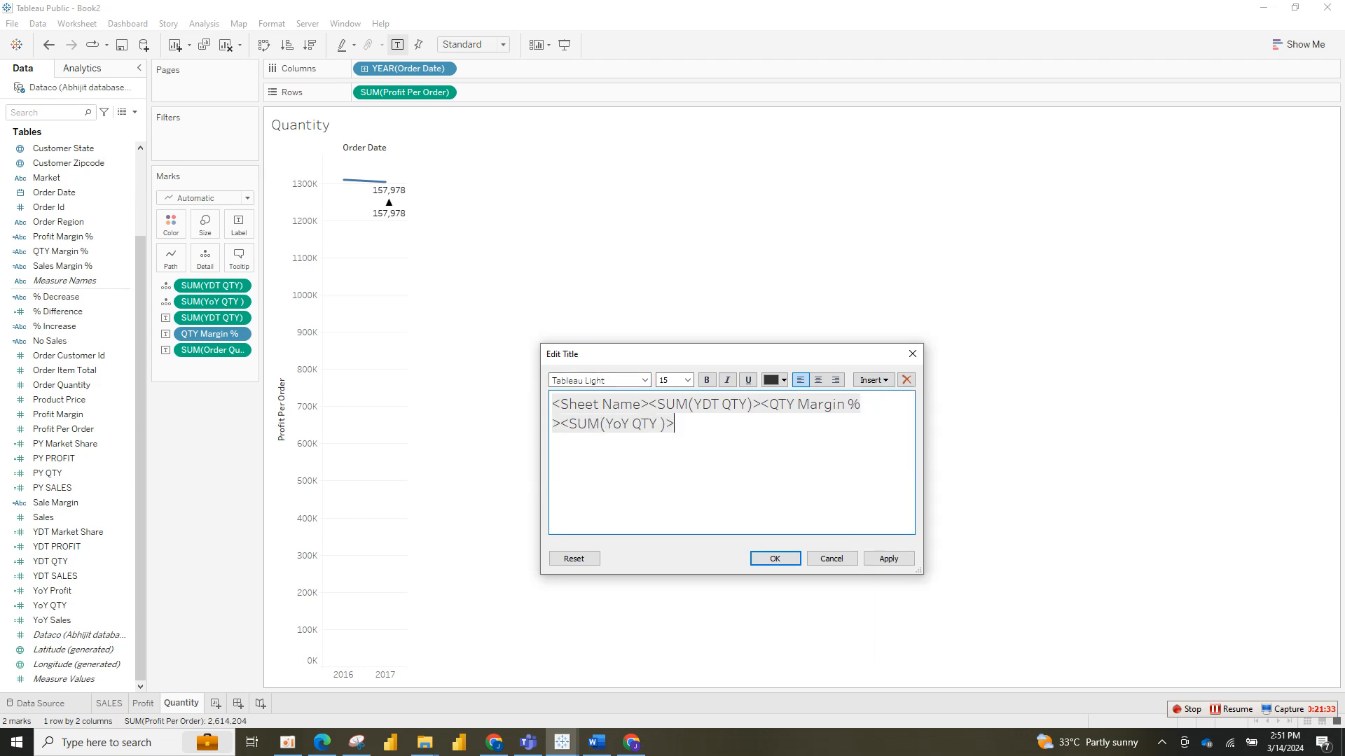
Step: Center the title and split the sheet name, YDT QTY and the QTY Margin % with YoY QTY onto separate lines with blank lines between
{"action": "key", "text": "ctrl+a"}
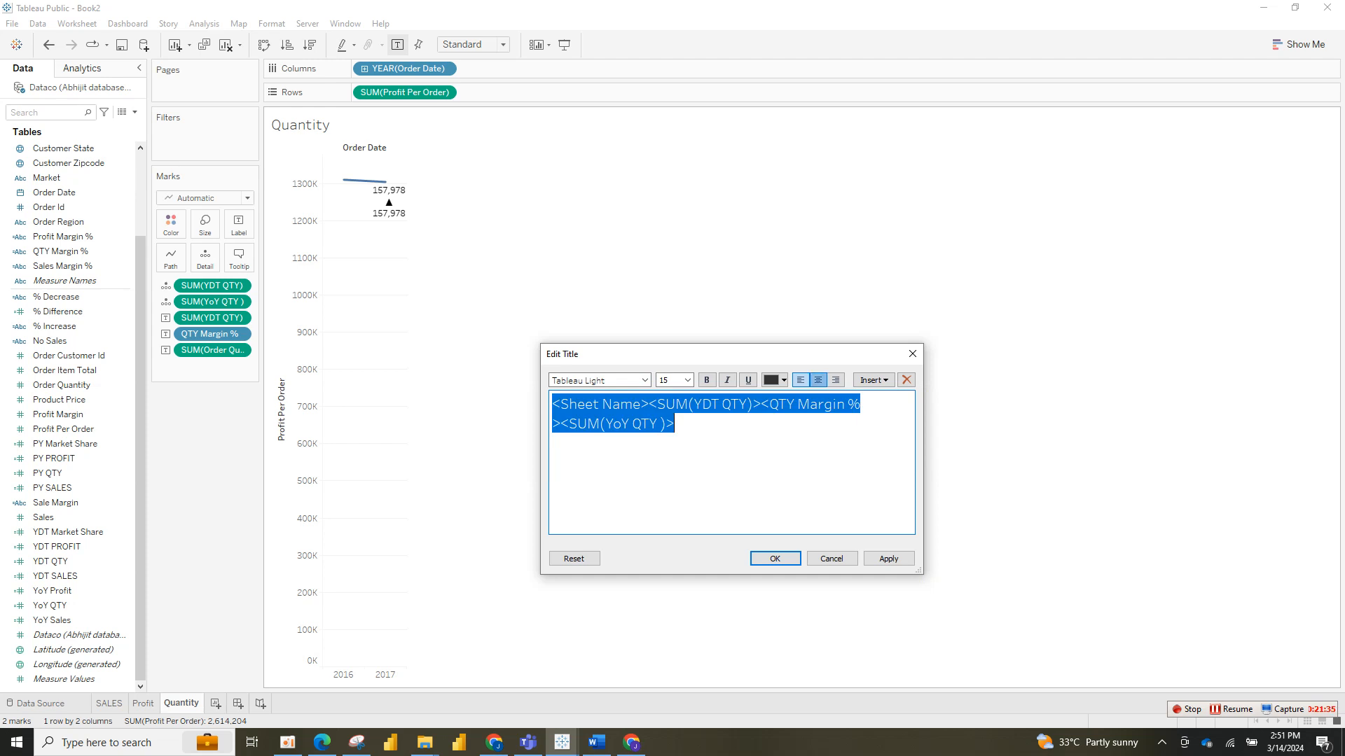
{"action": "left_click", "coordinate": [818, 379]}
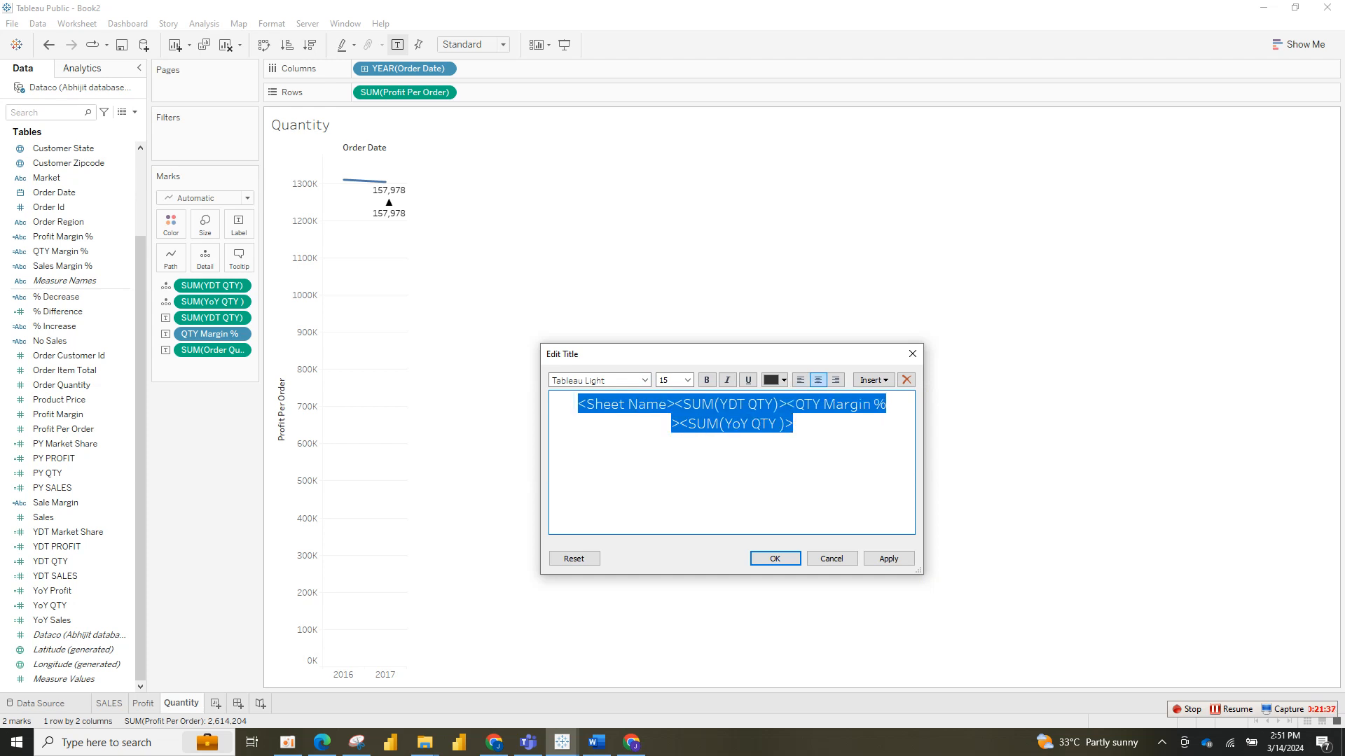
{"action": "left_click", "coordinate": [674, 405]}
{"action": "key", "text": "Return"}
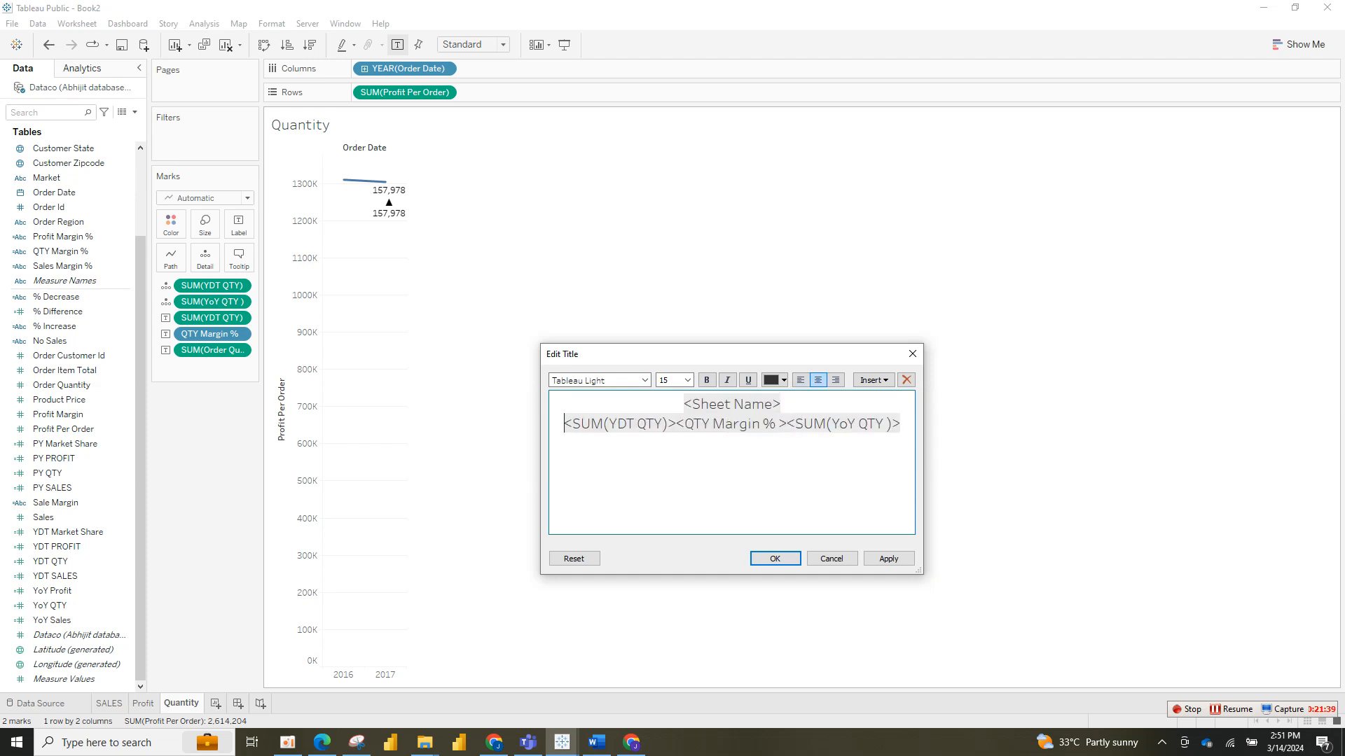
{"action": "key", "text": "Return"}
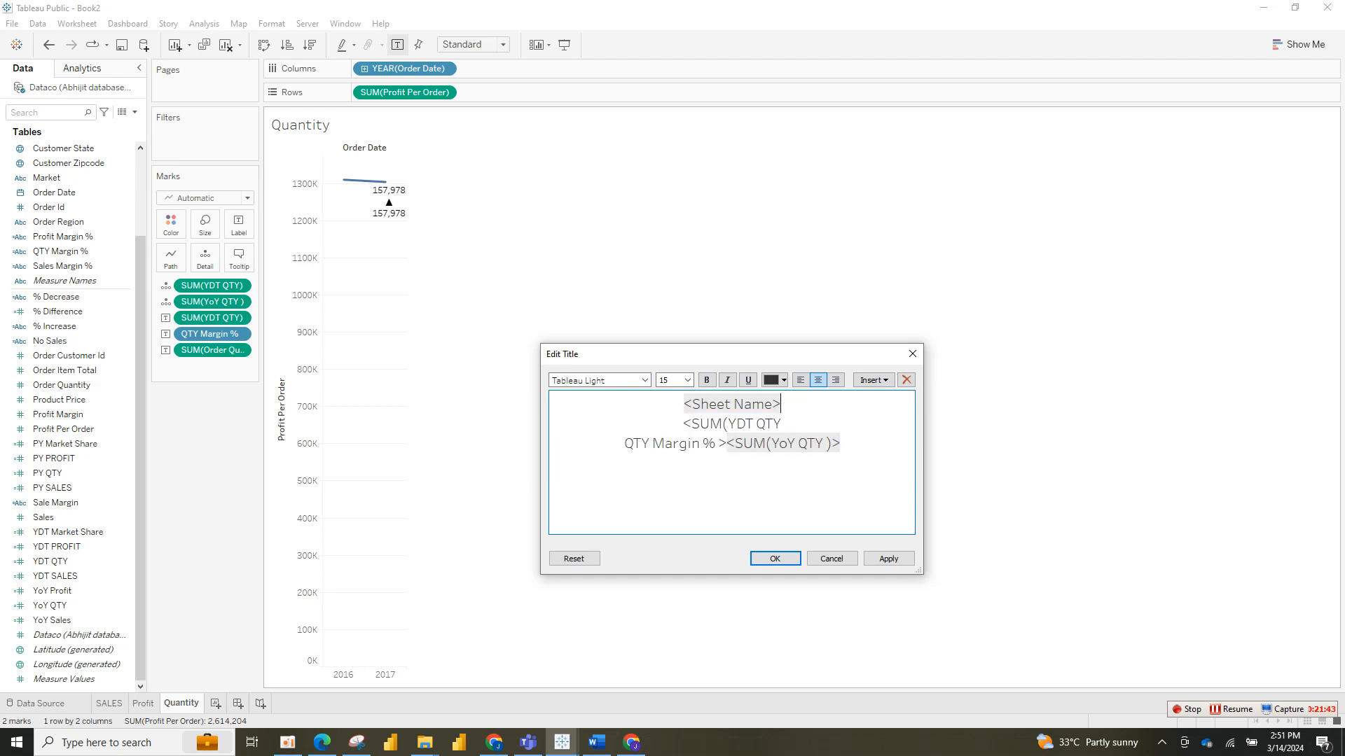
{"action": "key", "text": "Return"}
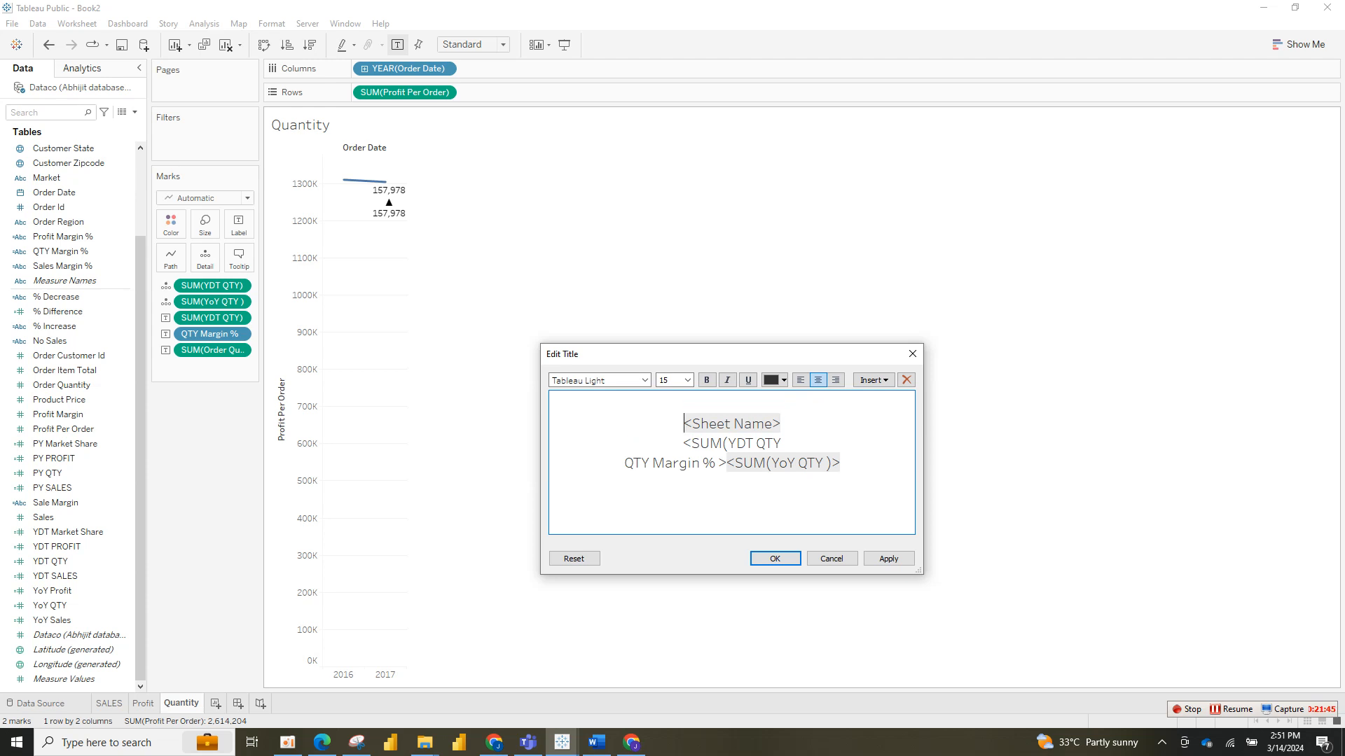
{"action": "key", "text": "Return"}
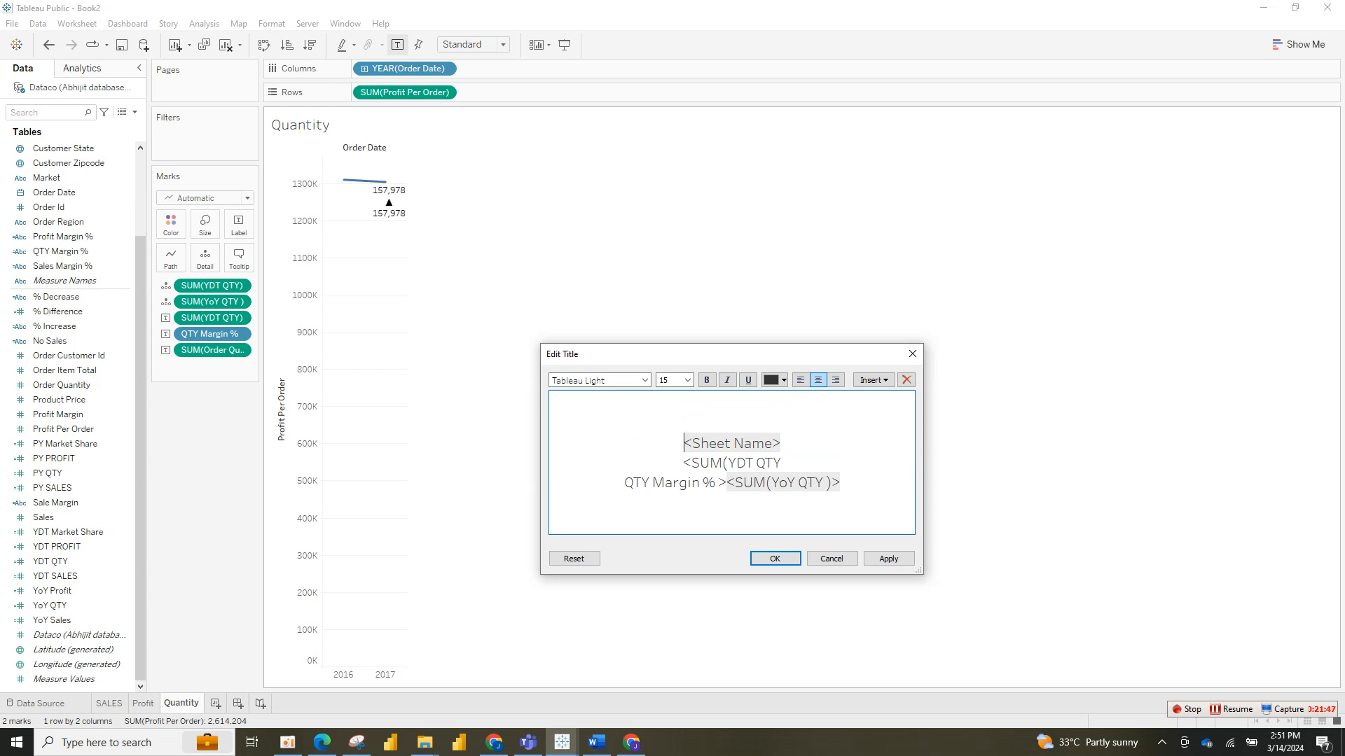
{"action": "key", "text": "Return"}
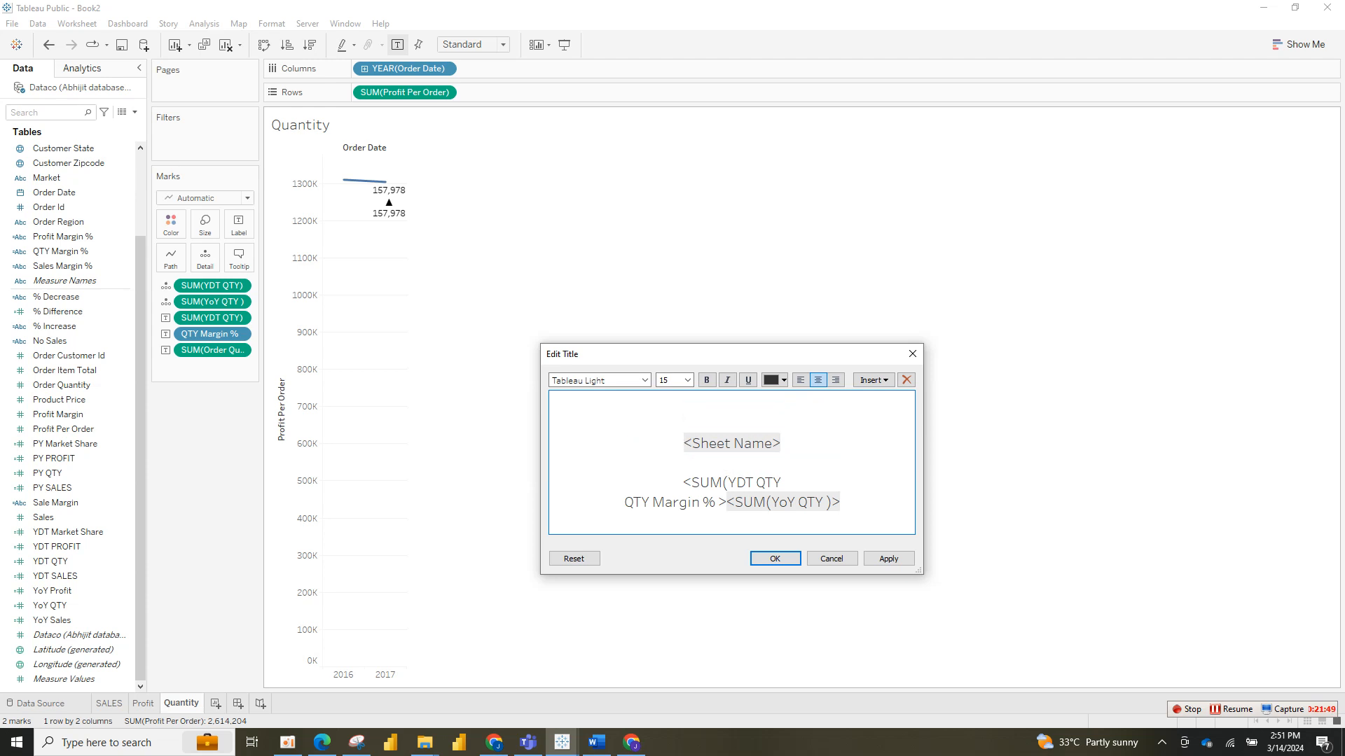
{"action": "key", "text": "Return"}
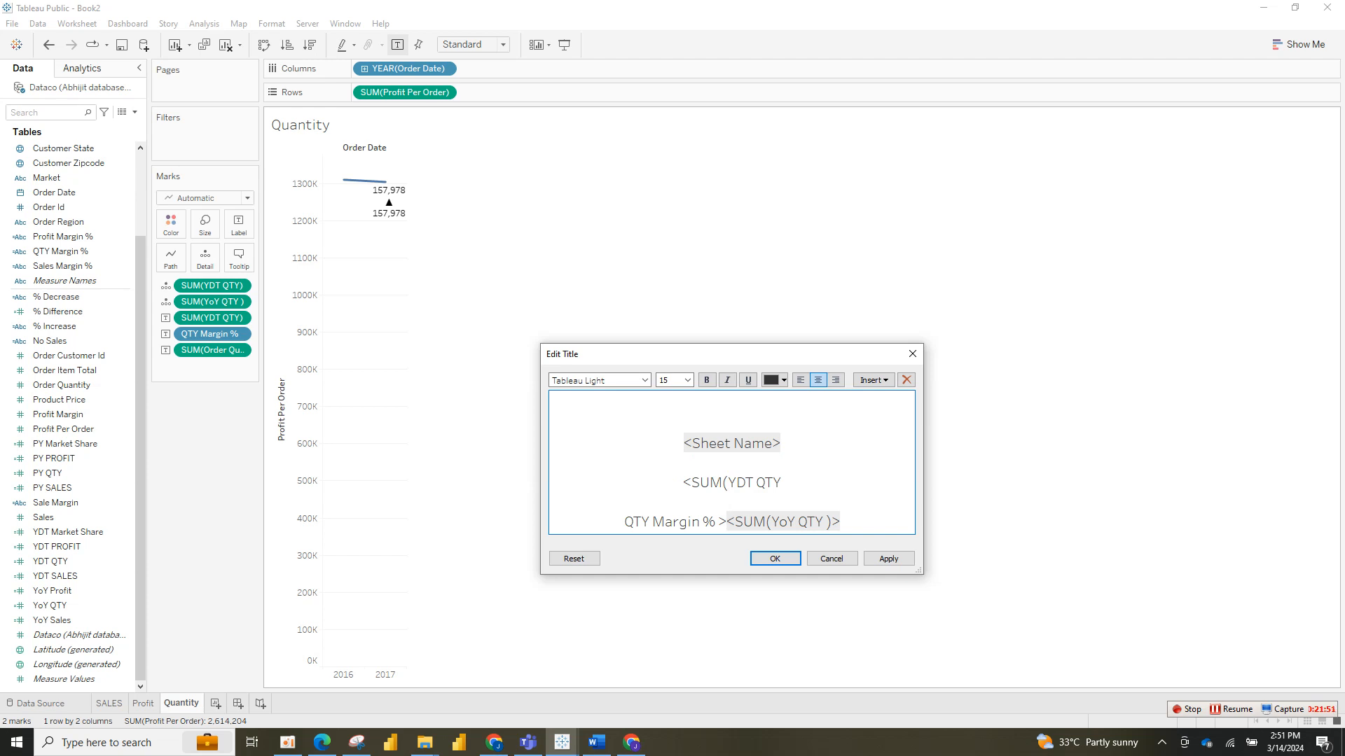
Step: Format the whole title text in bold Tableau Semibold
{"action": "key", "text": "ctrl+a"}
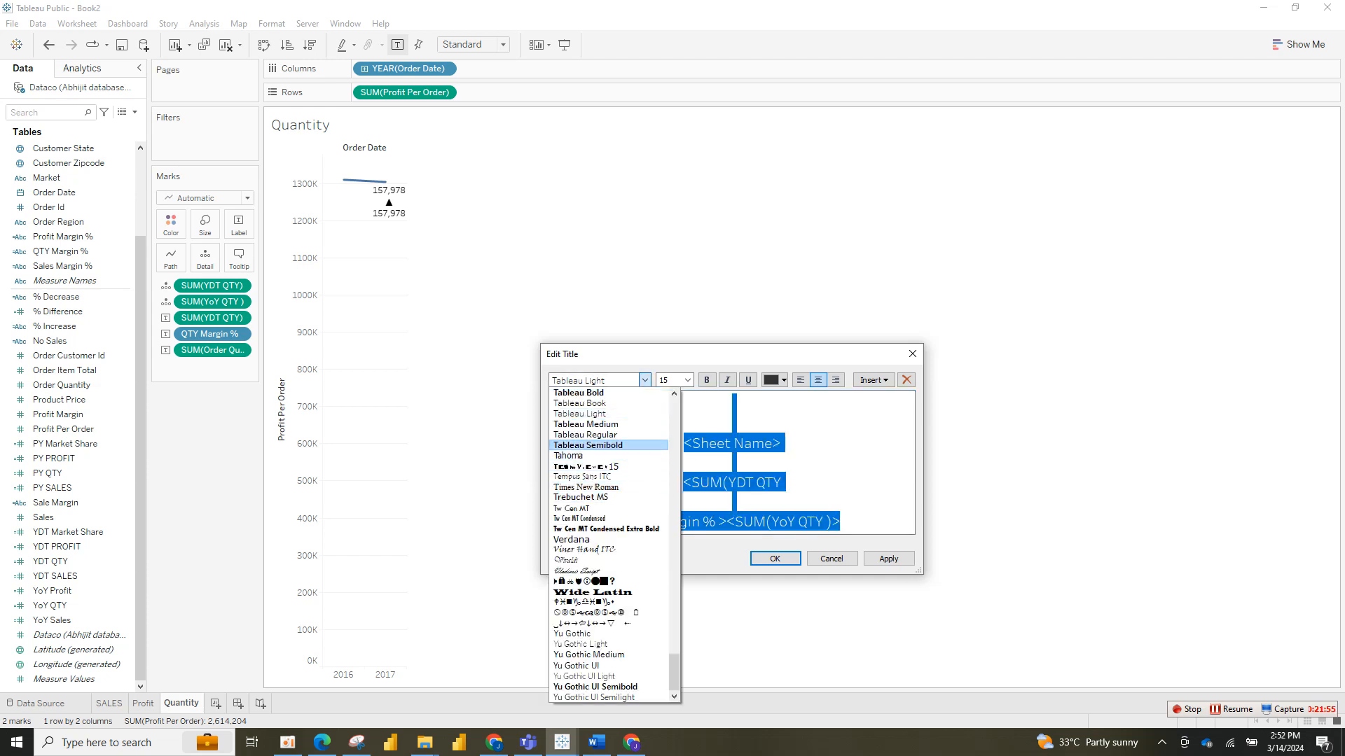
{"action": "left_click", "coordinate": [595, 444]}
{"action": "left_click", "coordinate": [706, 380]}
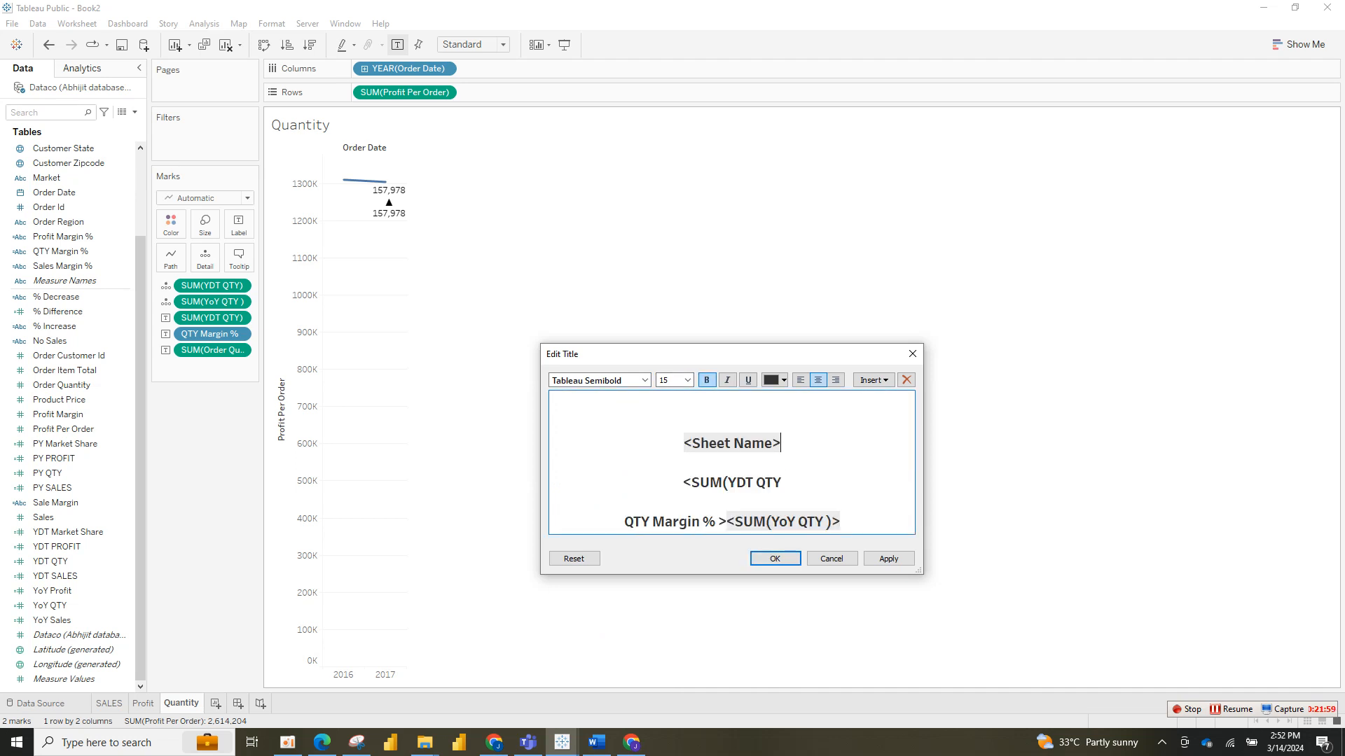
Step: Format the YDT QTY line of the Quantity title in size 36 and orange
{"action": "left_click_drag", "start_coordinate": [783, 444], "coordinate": [685, 444]}
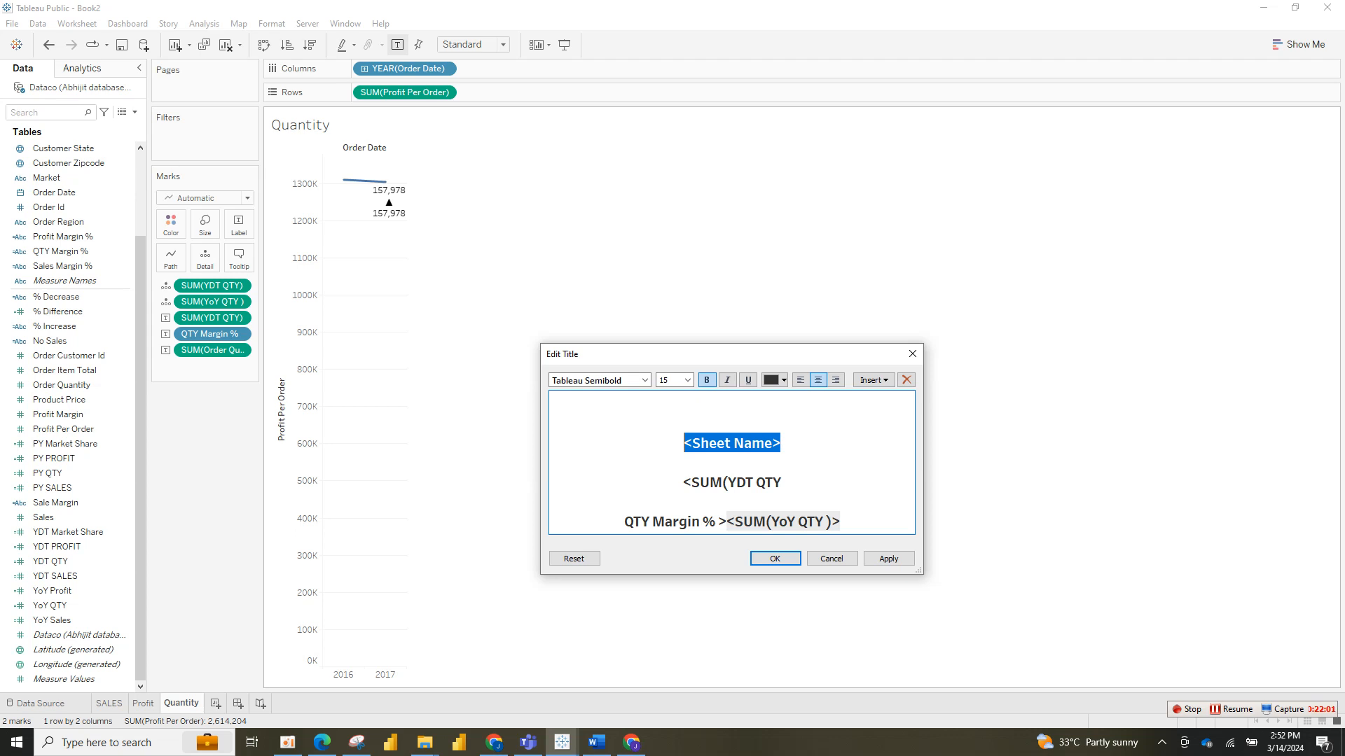
{"action": "left_click_drag", "start_coordinate": [783, 484], "coordinate": [683, 483]}
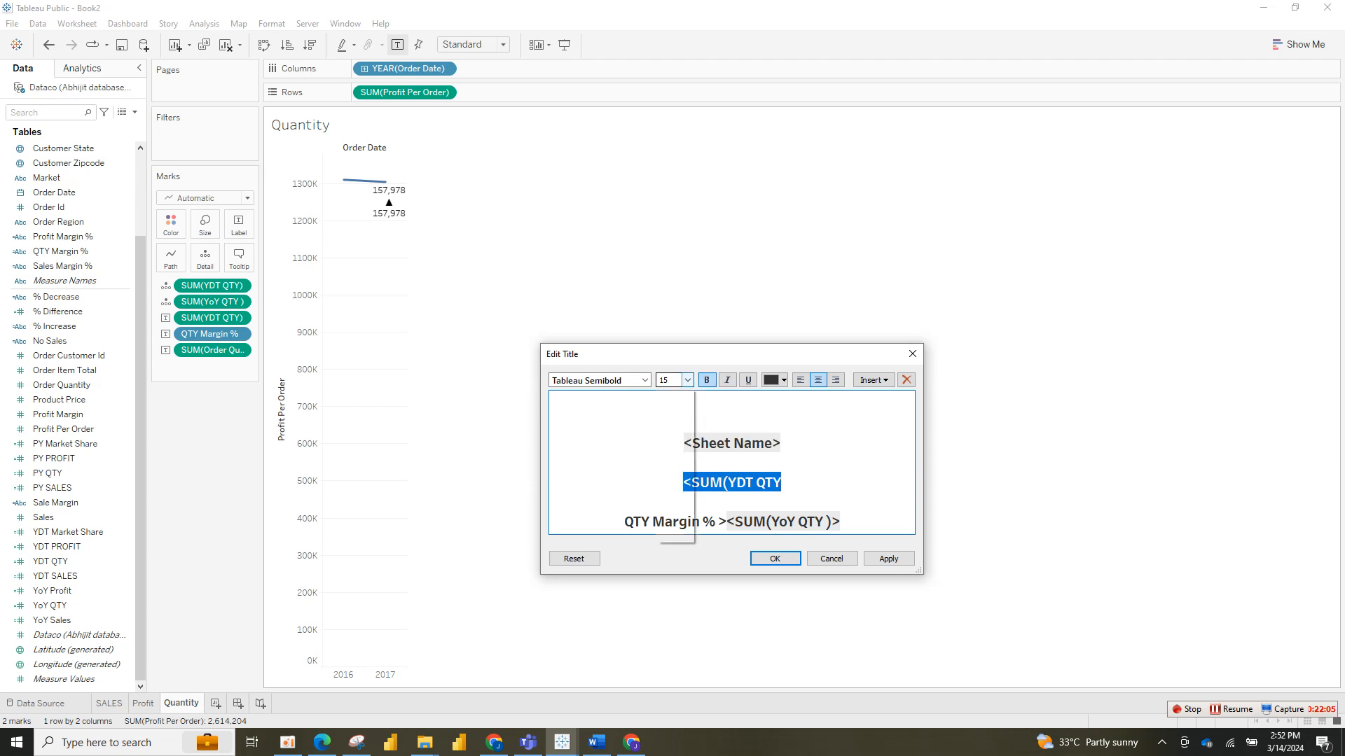
{"action": "left_click", "coordinate": [687, 379]}
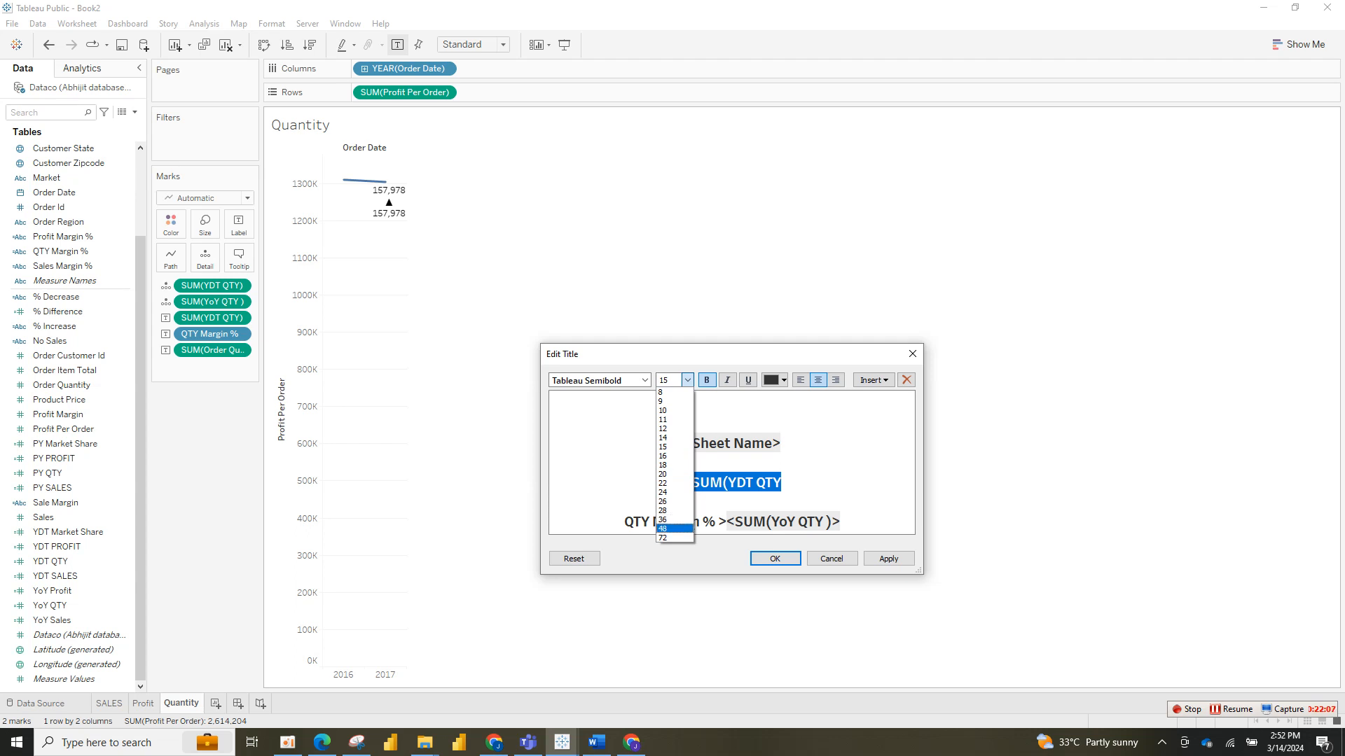
{"action": "left_click", "coordinate": [662, 520]}
{"action": "left_click", "coordinate": [783, 380]}
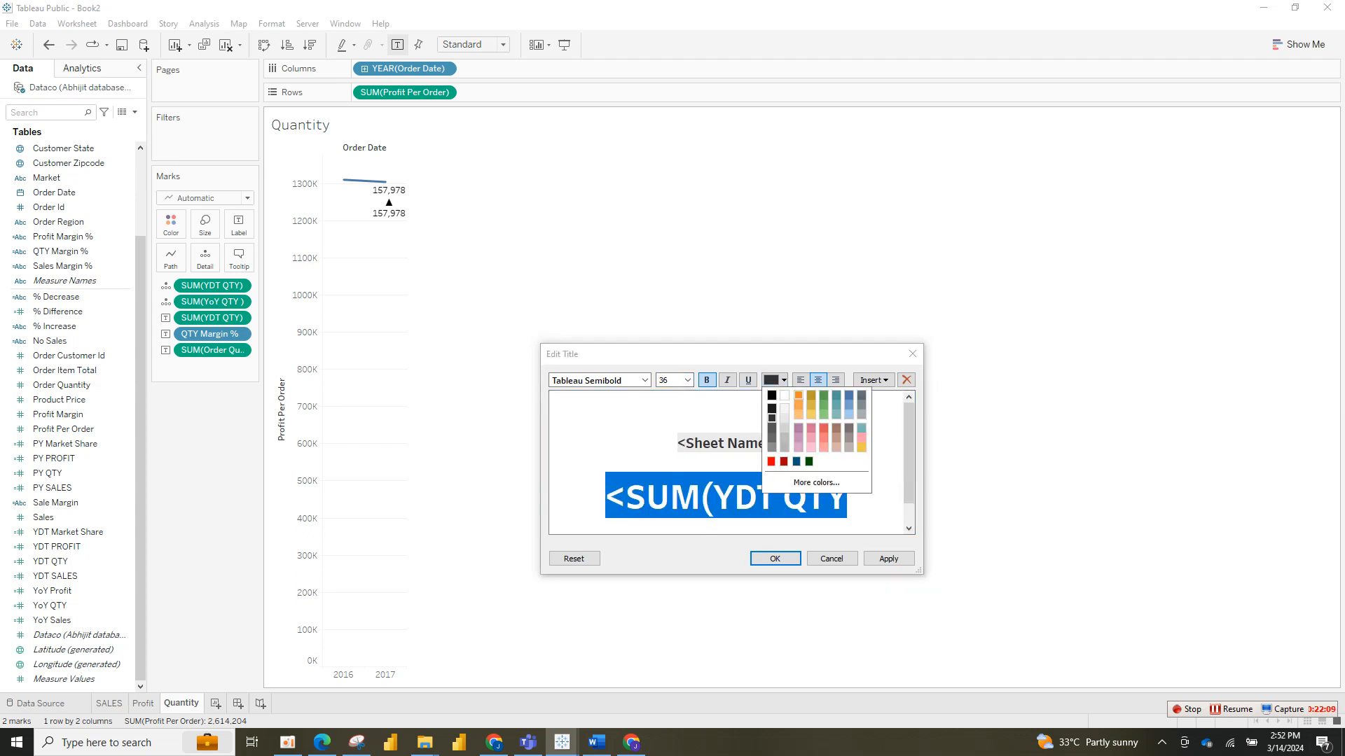
{"action": "left_click", "coordinate": [799, 395]}
Step: Format the title's QTY Margin % and YoY QTY line in green at size 20, and apply the title
{"action": "scroll", "coordinate": [728, 462], "scroll_direction": "down", "scroll_amount": 1}
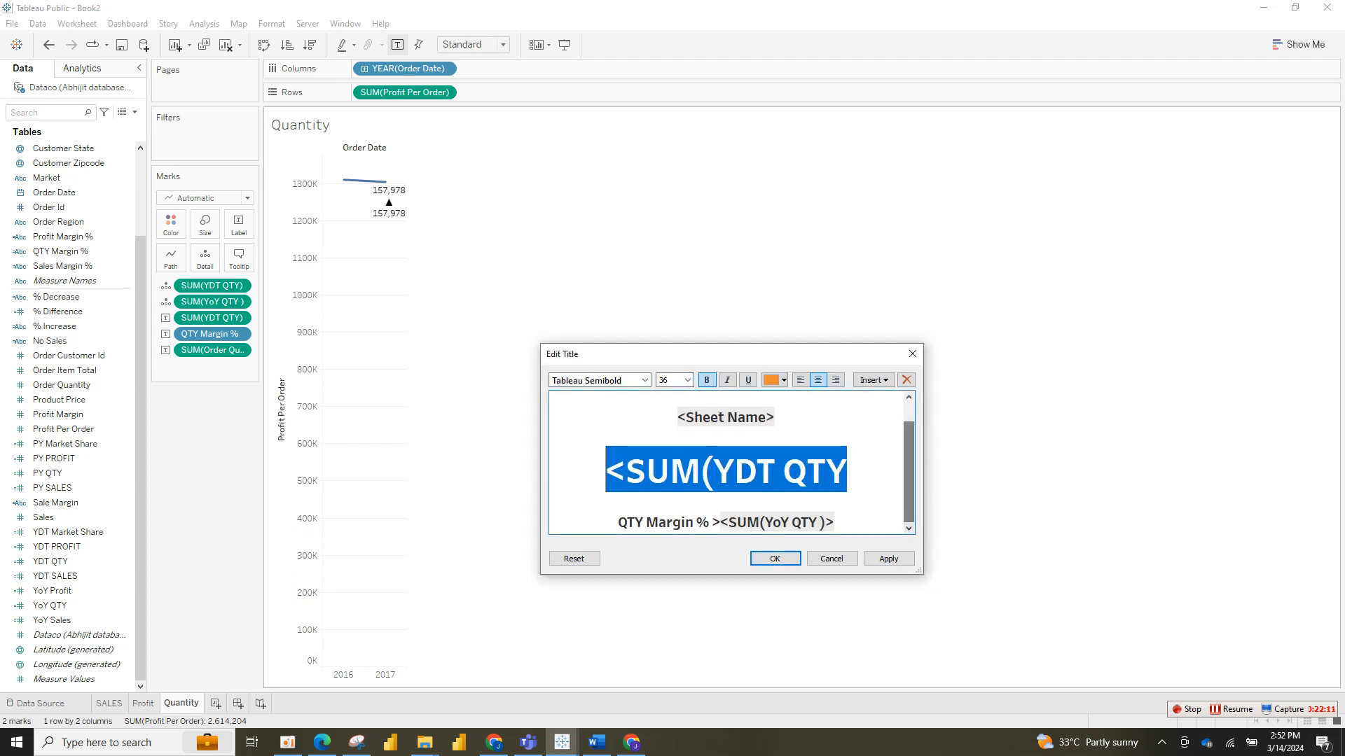
{"action": "left_click_drag", "start_coordinate": [834, 522], "coordinate": [618, 523]}
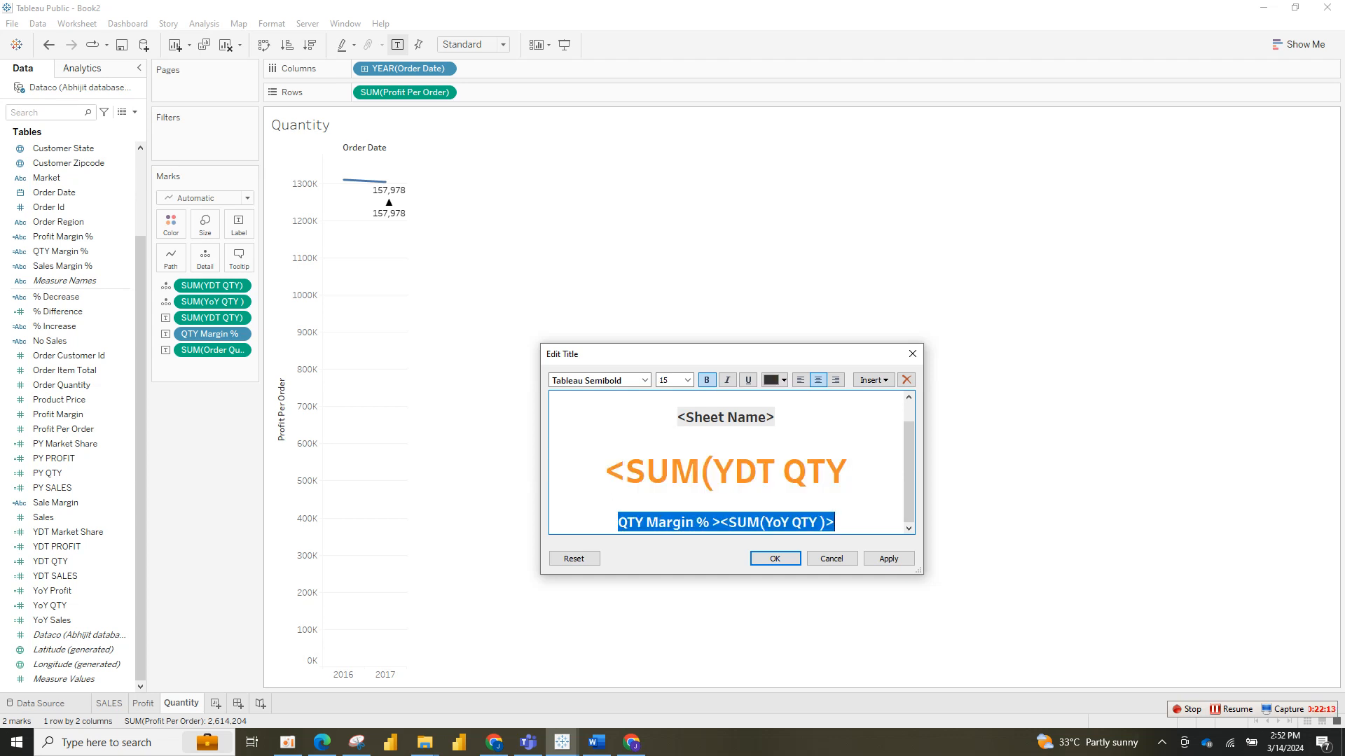
{"action": "left_click", "coordinate": [782, 380]}
{"action": "left_click", "coordinate": [823, 396]}
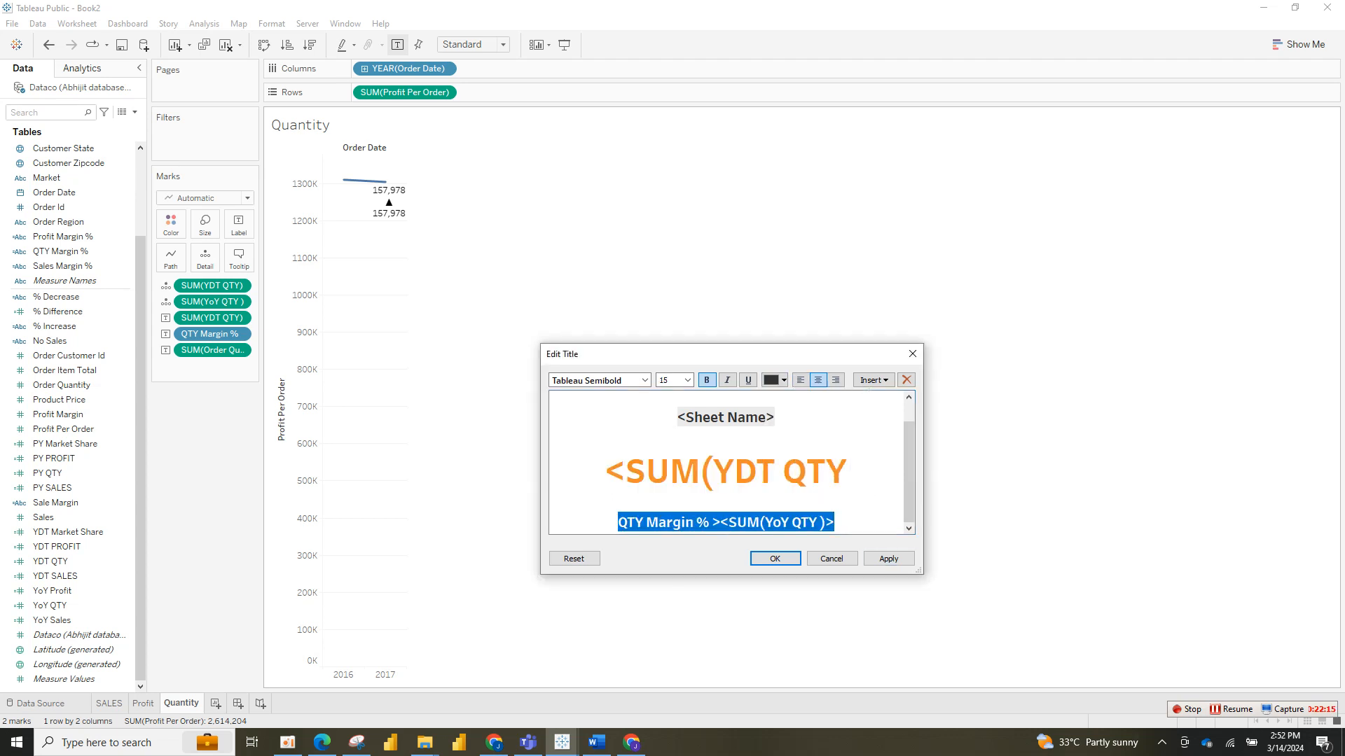
{"action": "left_click", "coordinate": [687, 379]}
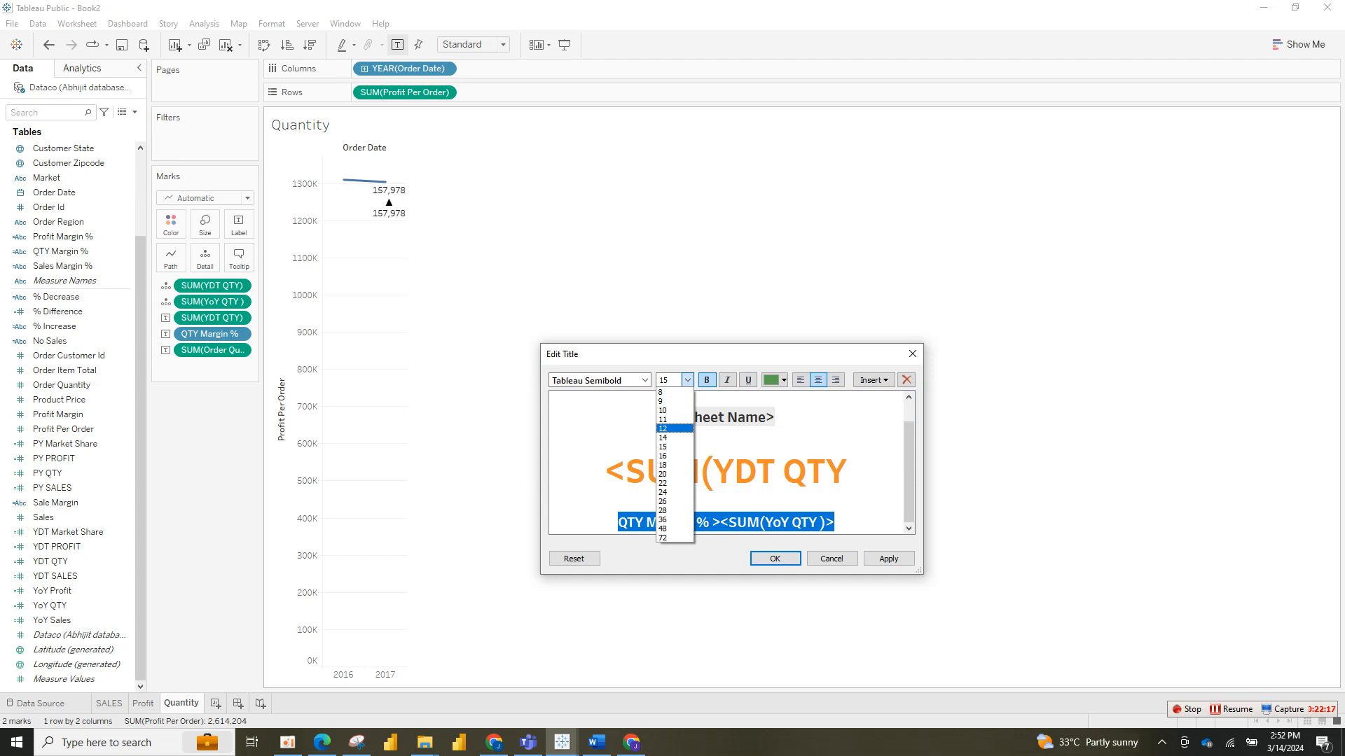
{"action": "left_click", "coordinate": [665, 474]}
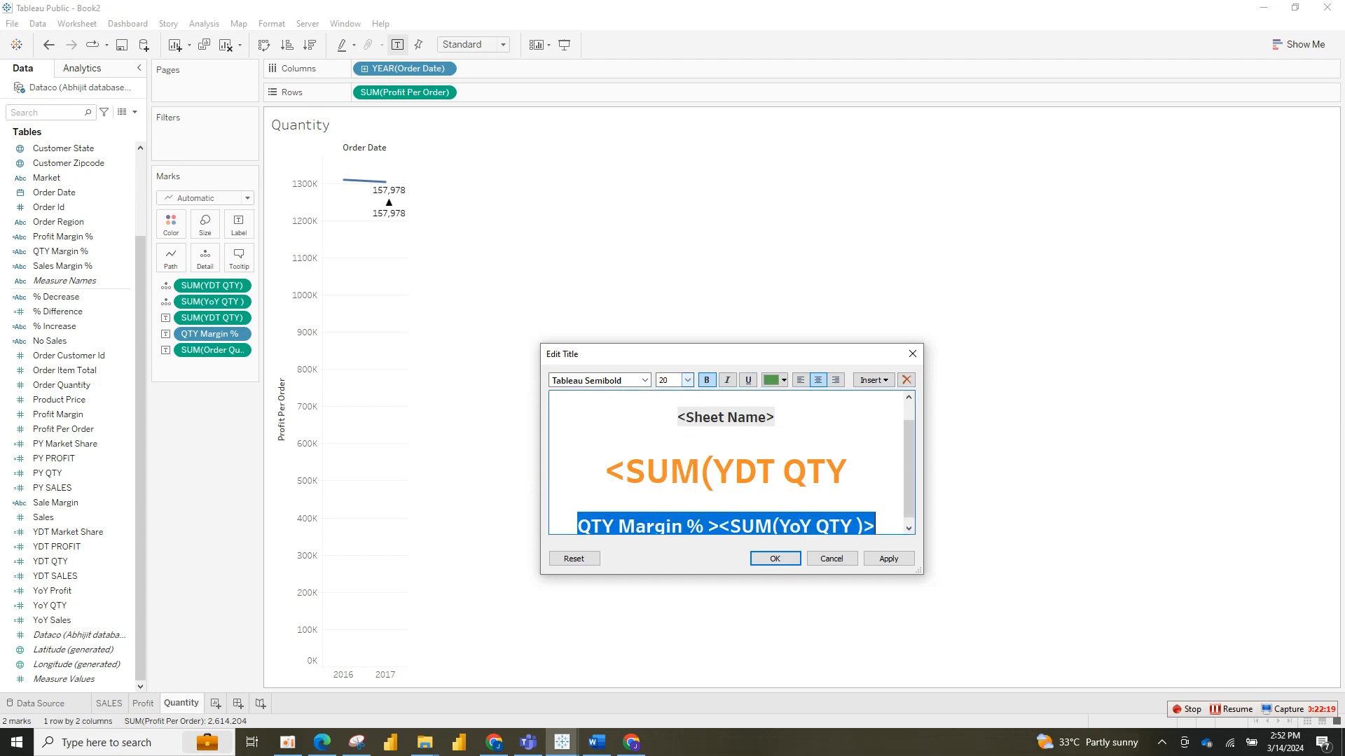
{"action": "left_click", "coordinate": [888, 558]}
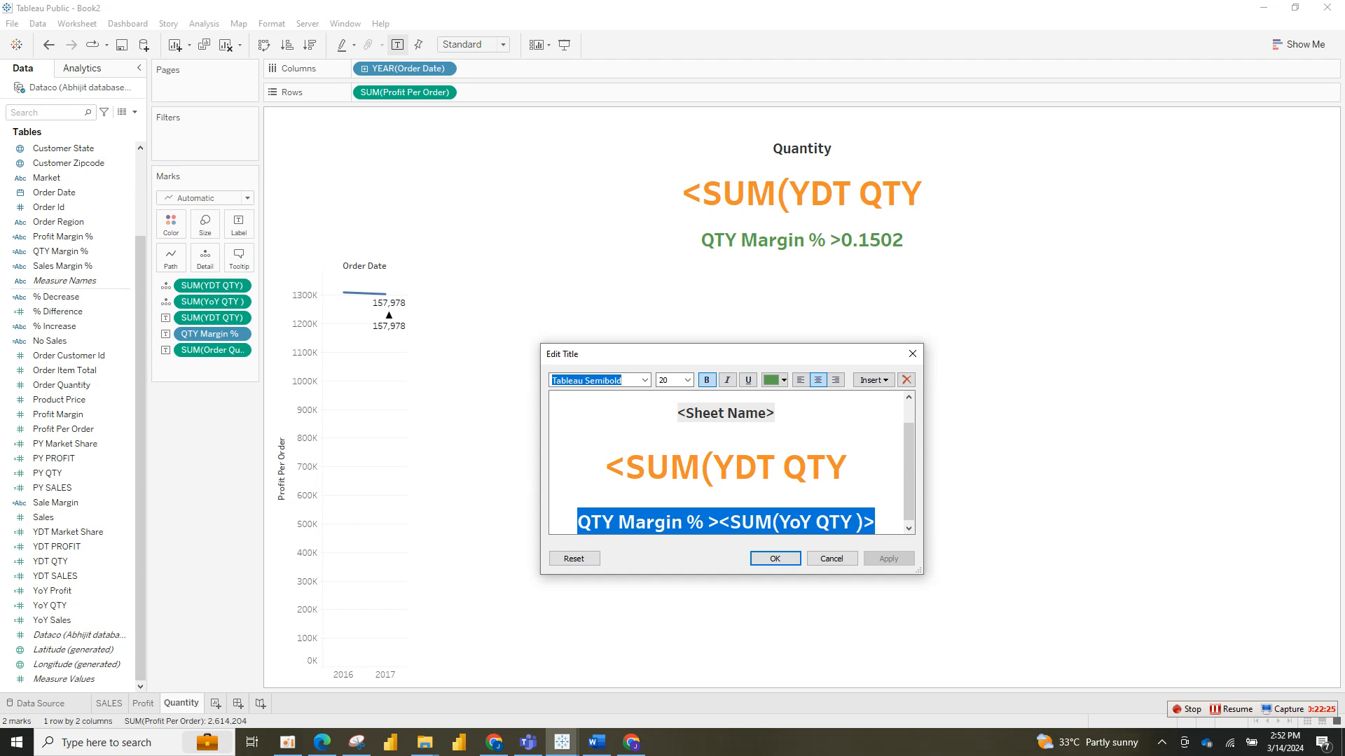
{"action": "mouse_move", "coordinate": [908, 473]}
{"action": "left_mouse_down"}
{"action": "mouse_move", "coordinate": [908, 453]}
{"action": "mouse_move", "coordinate": [908, 475]}
{"action": "left_mouse_up"}
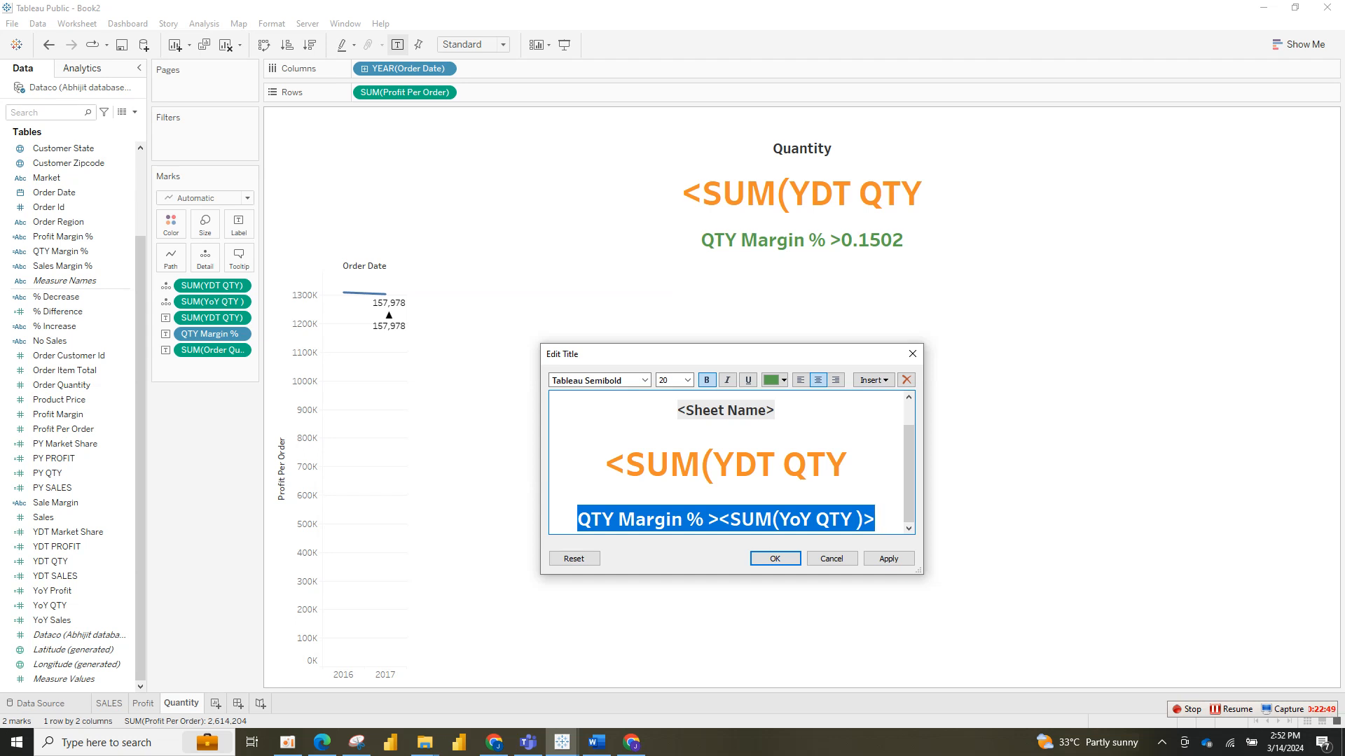
{"action": "left_click", "coordinate": [889, 559]}
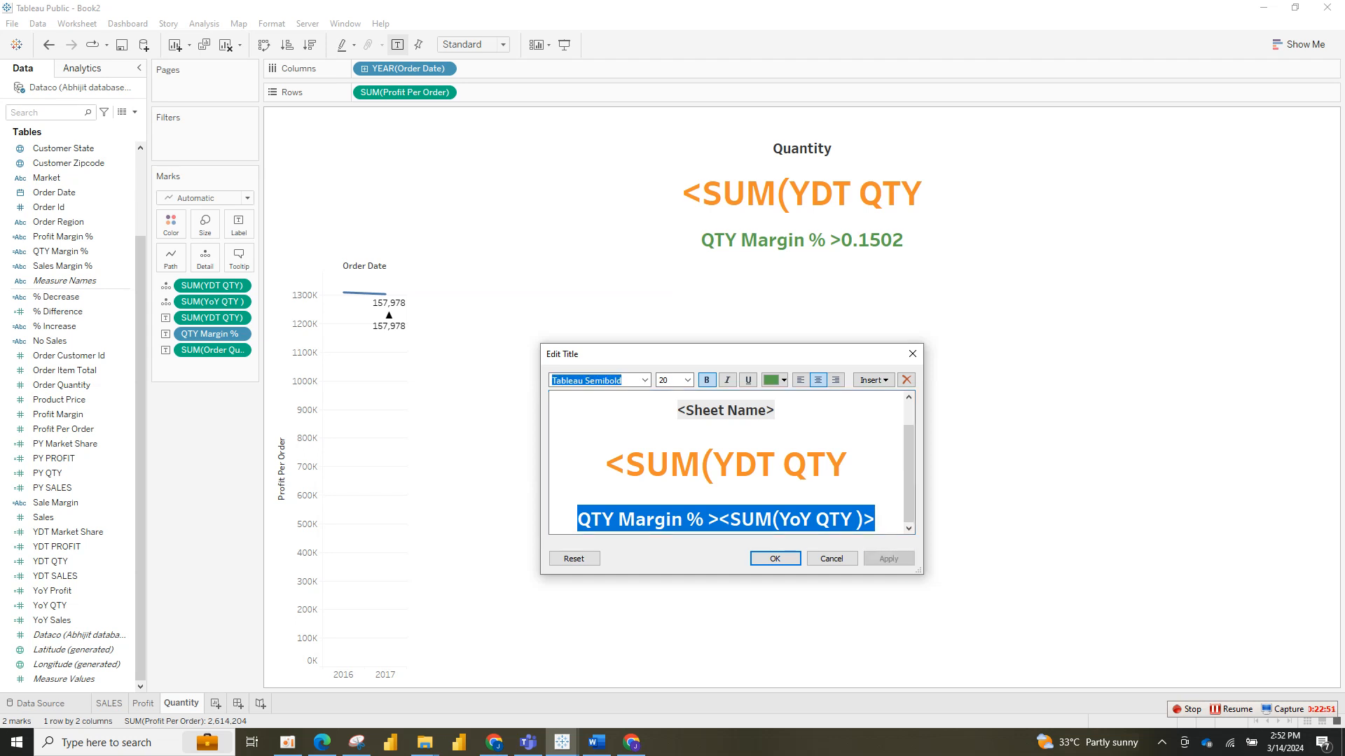
{"action": "left_click", "coordinate": [774, 558]}
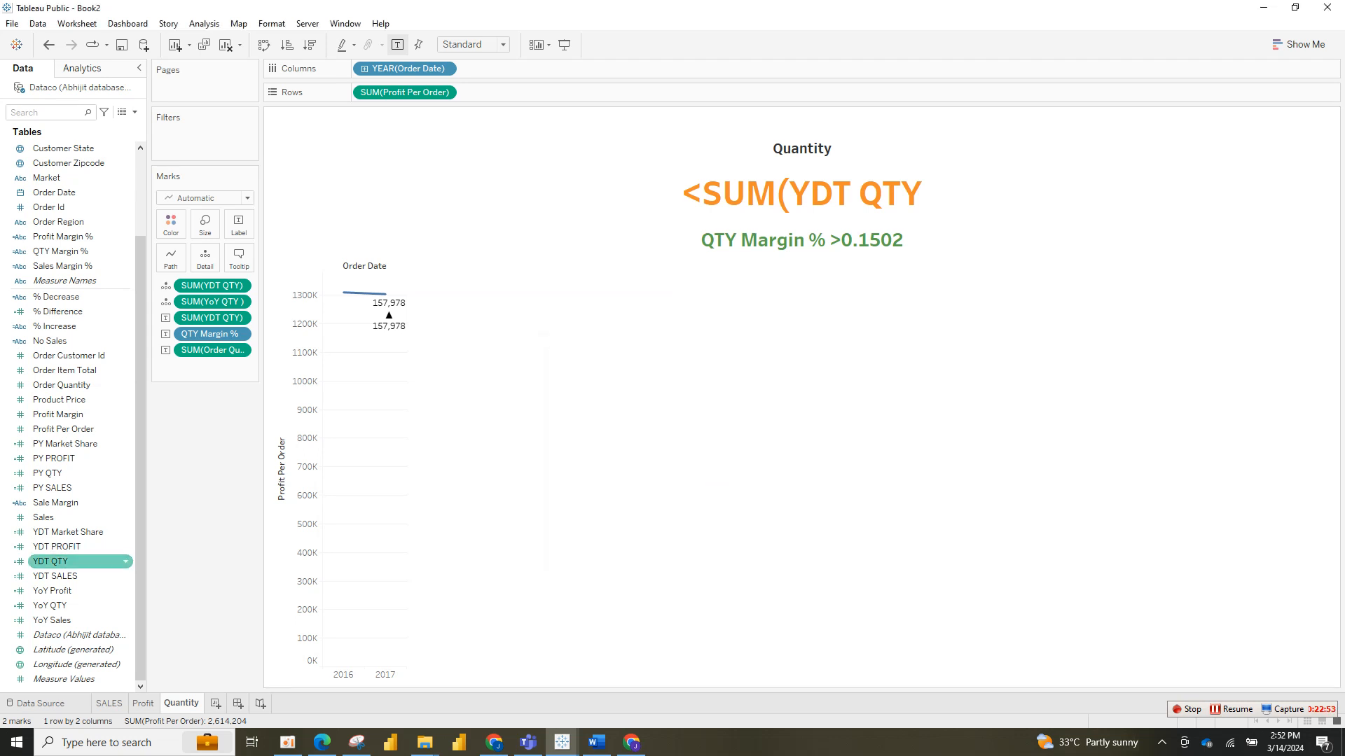
Step: Check the formulas of the YDT QTY and QTY Margin % calculated fields
{"action": "right_click", "coordinate": [90, 562]}
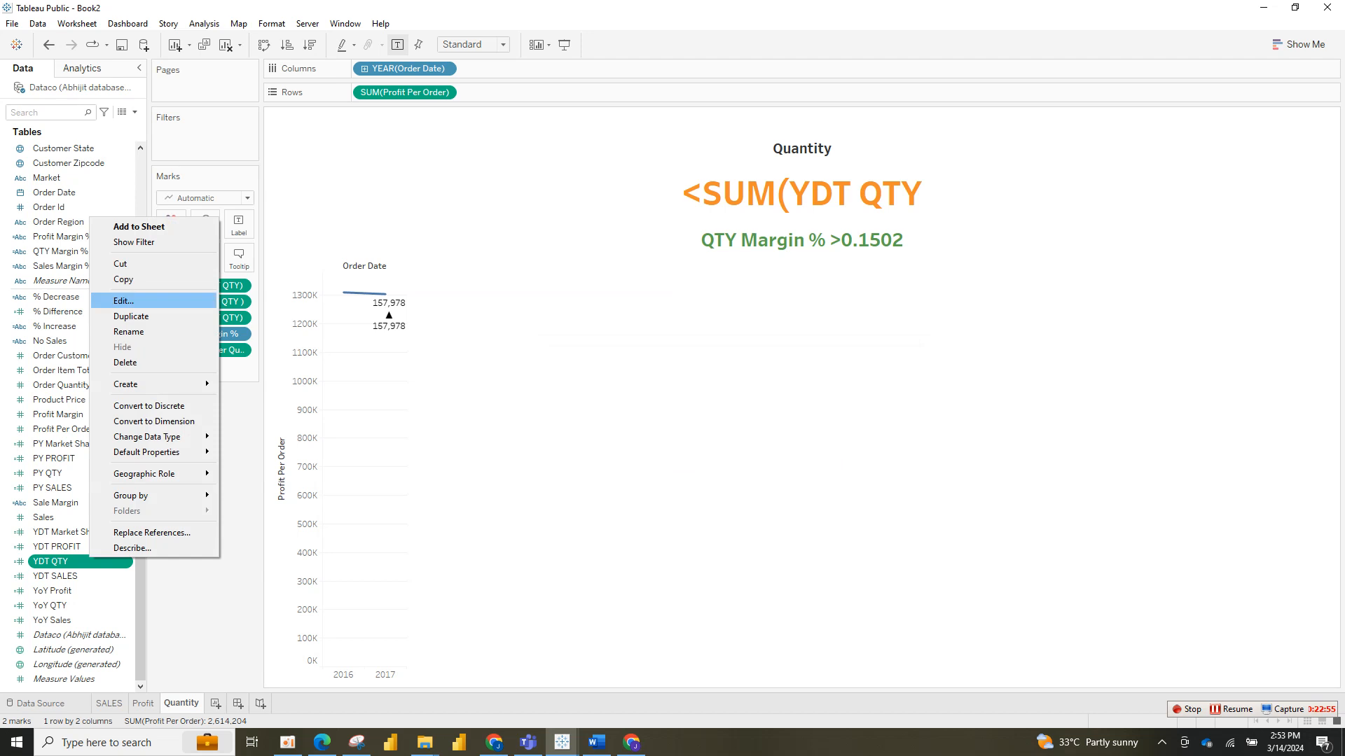
{"action": "left_click", "coordinate": [125, 300]}
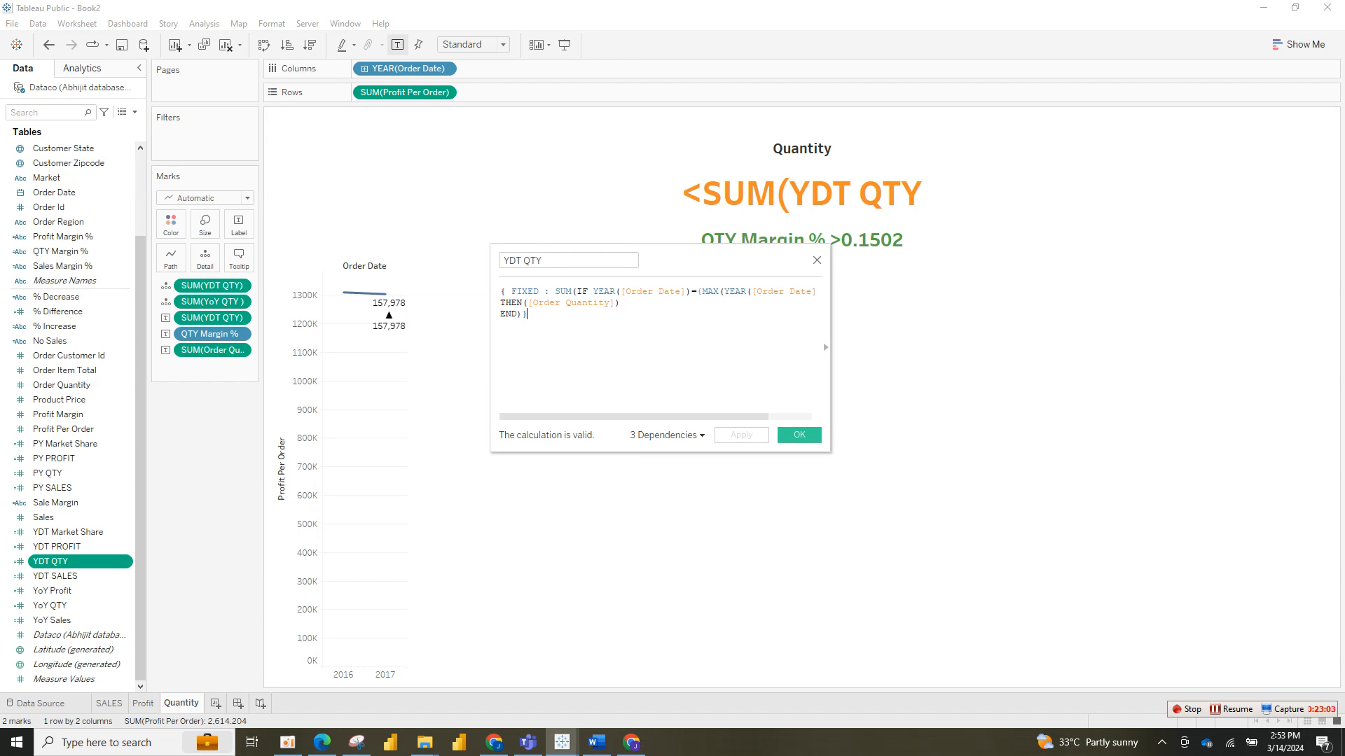
{"action": "left_click", "coordinate": [799, 435]}
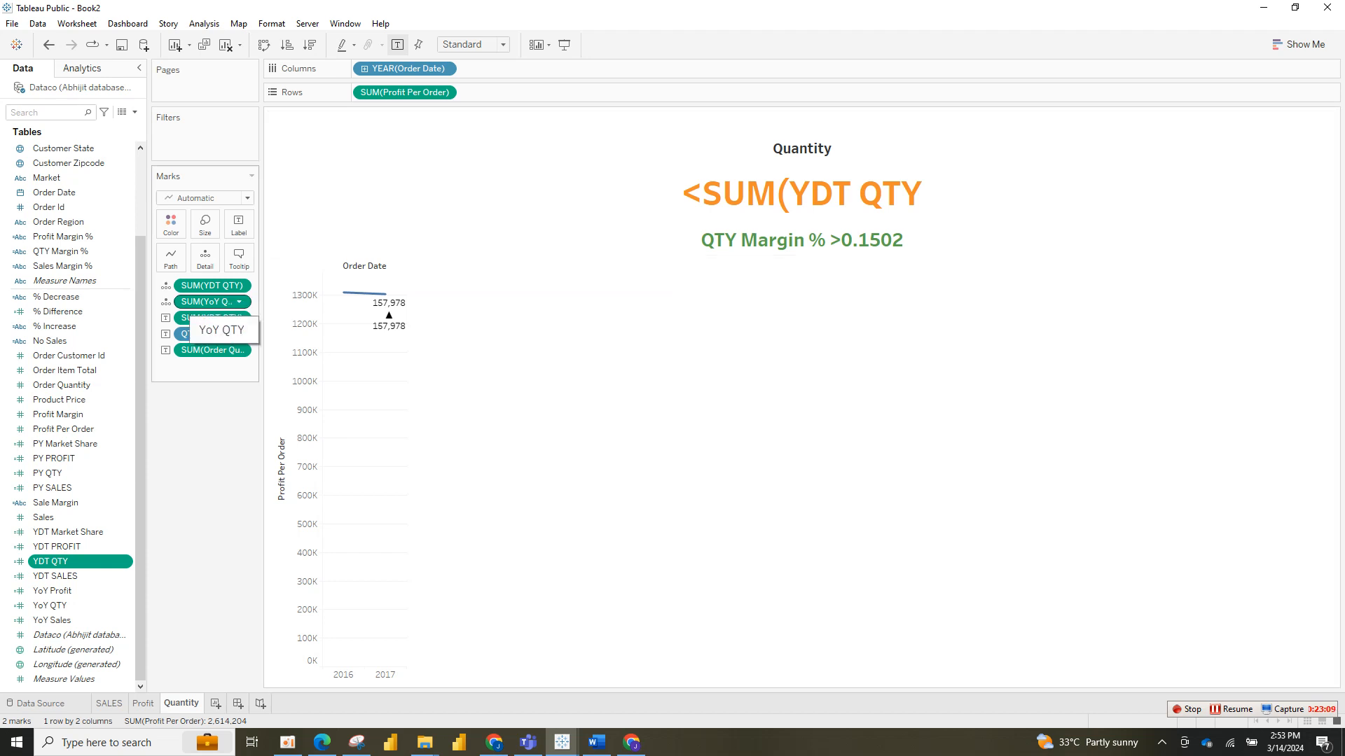
{"action": "left_click", "coordinate": [61, 251]}
{"action": "right_click", "coordinate": [70, 252]}
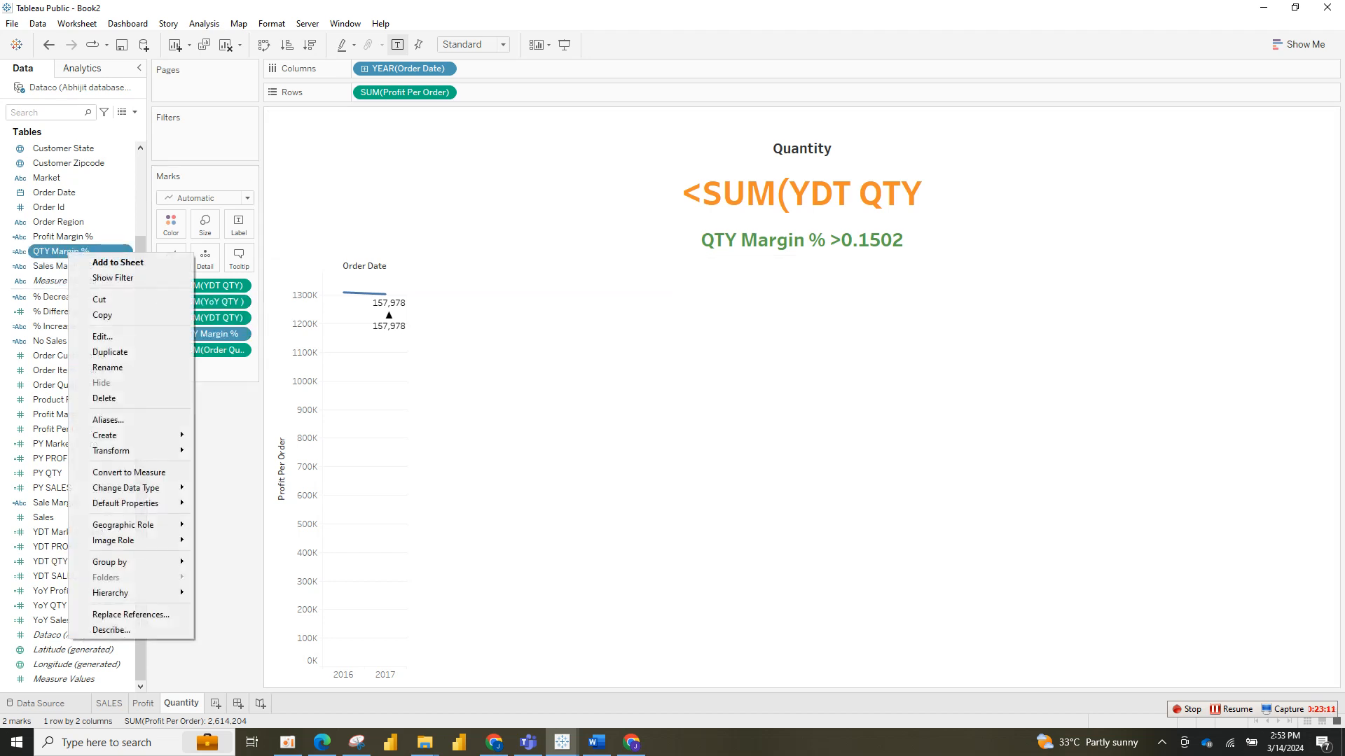
{"action": "left_click", "coordinate": [102, 336]}
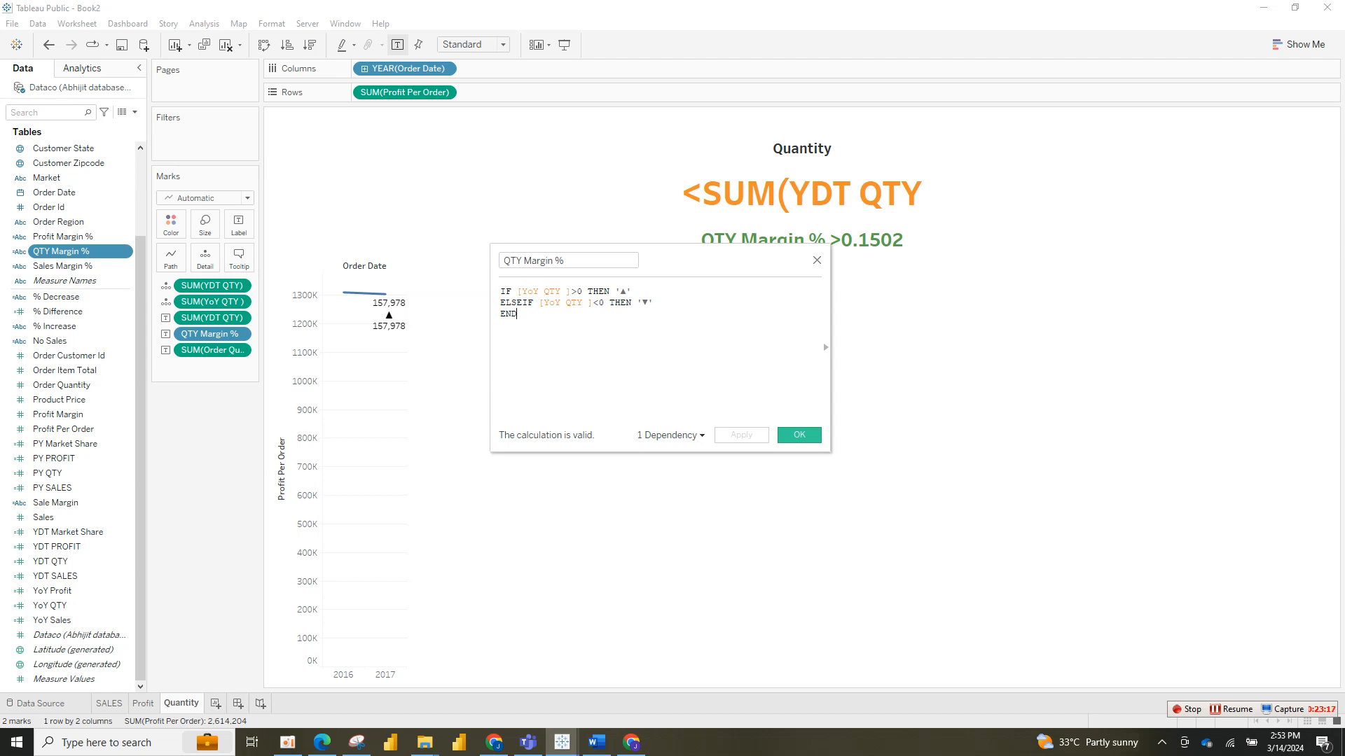
{"action": "left_click", "coordinate": [799, 435]}
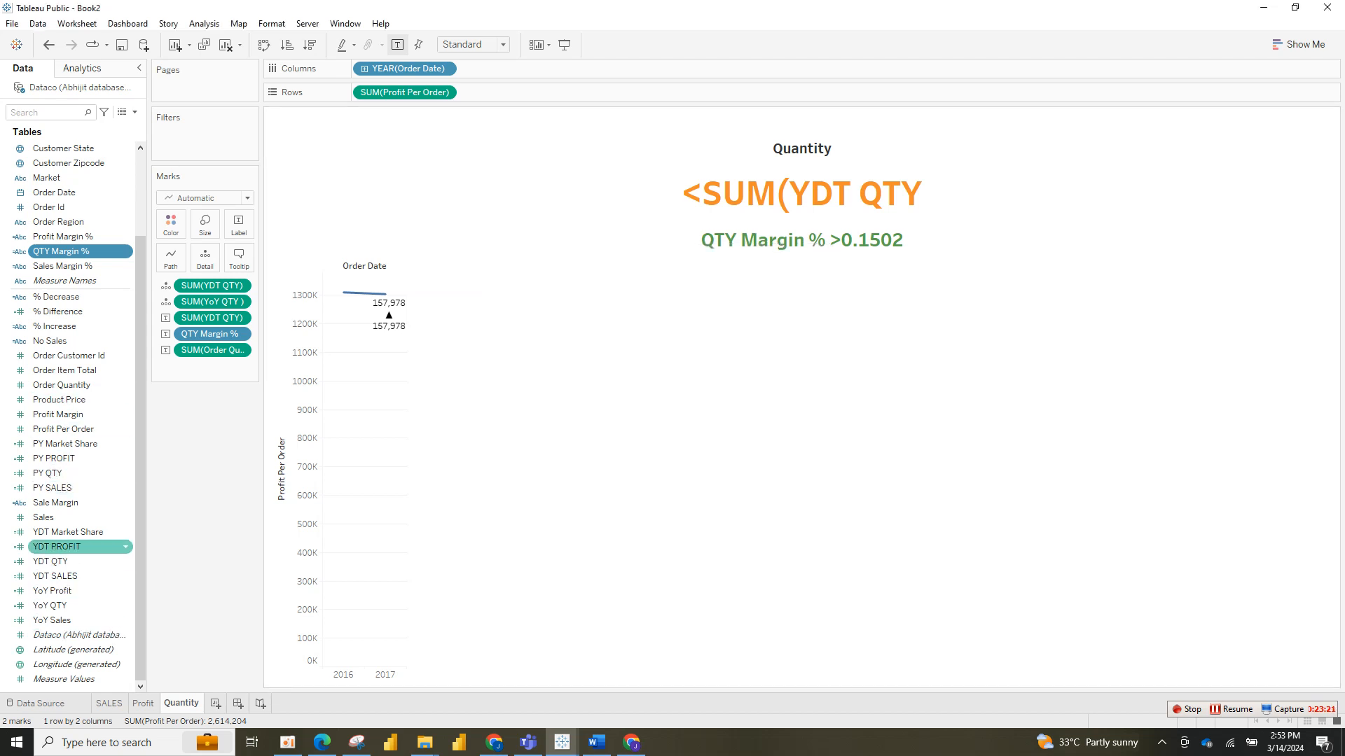
Step: Compare the YoY Sales formula with the YoY QTY formula
{"action": "right_click", "coordinate": [73, 620]}
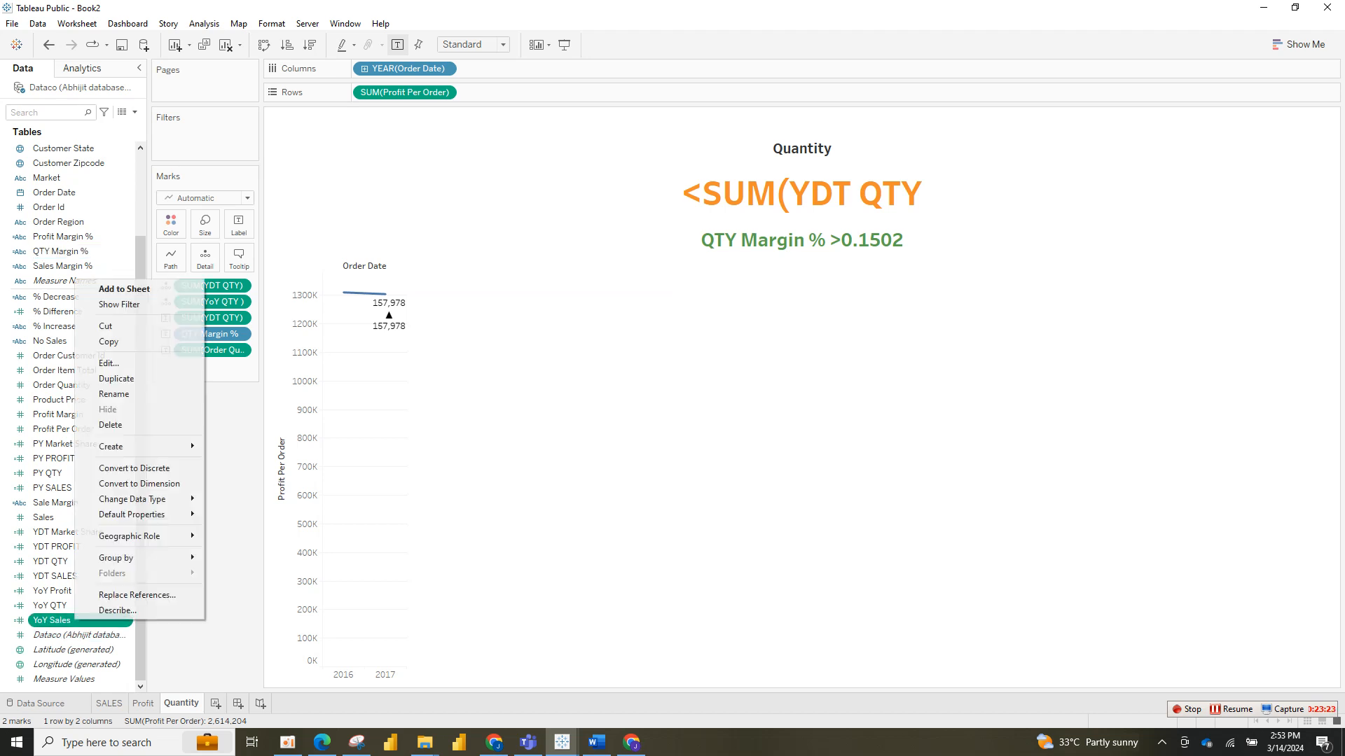
{"action": "left_click", "coordinate": [109, 362]}
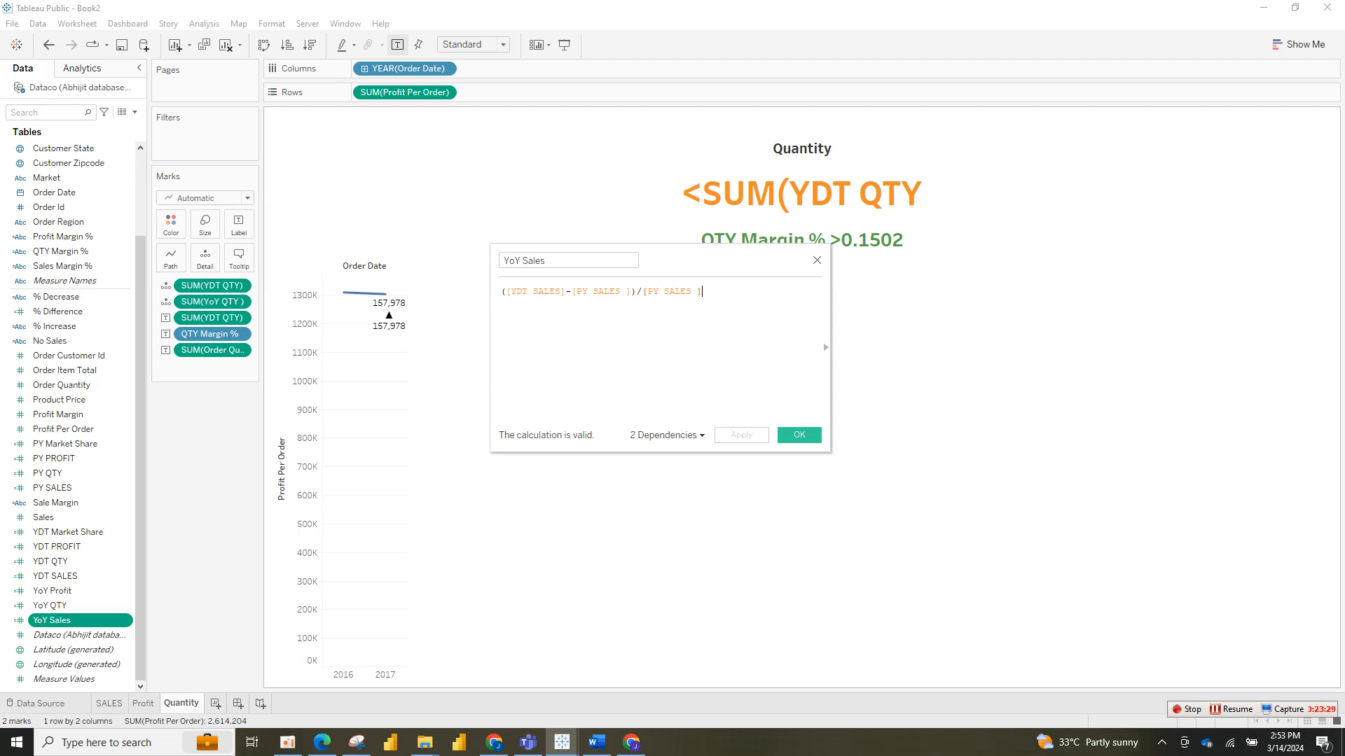
{"action": "left_click", "coordinate": [799, 435]}
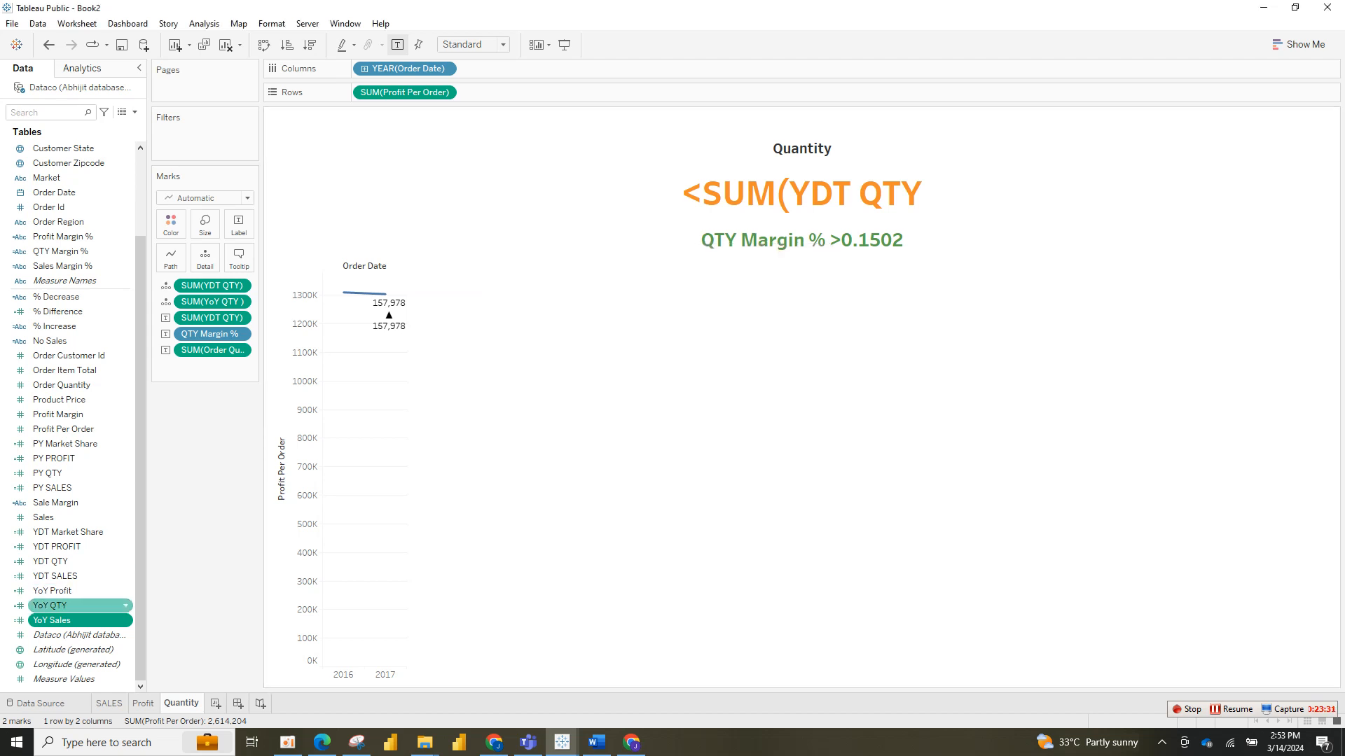
{"action": "right_click", "coordinate": [73, 605]}
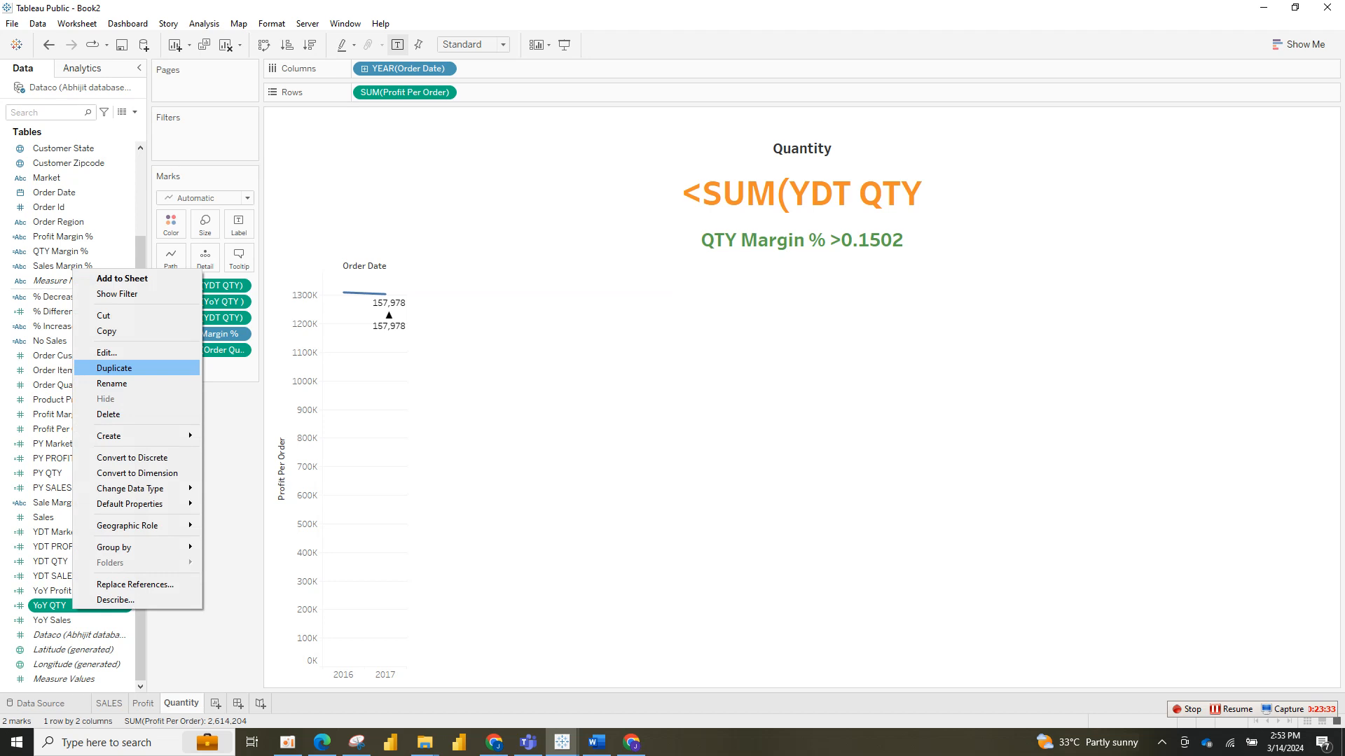
{"action": "left_click", "coordinate": [109, 352]}
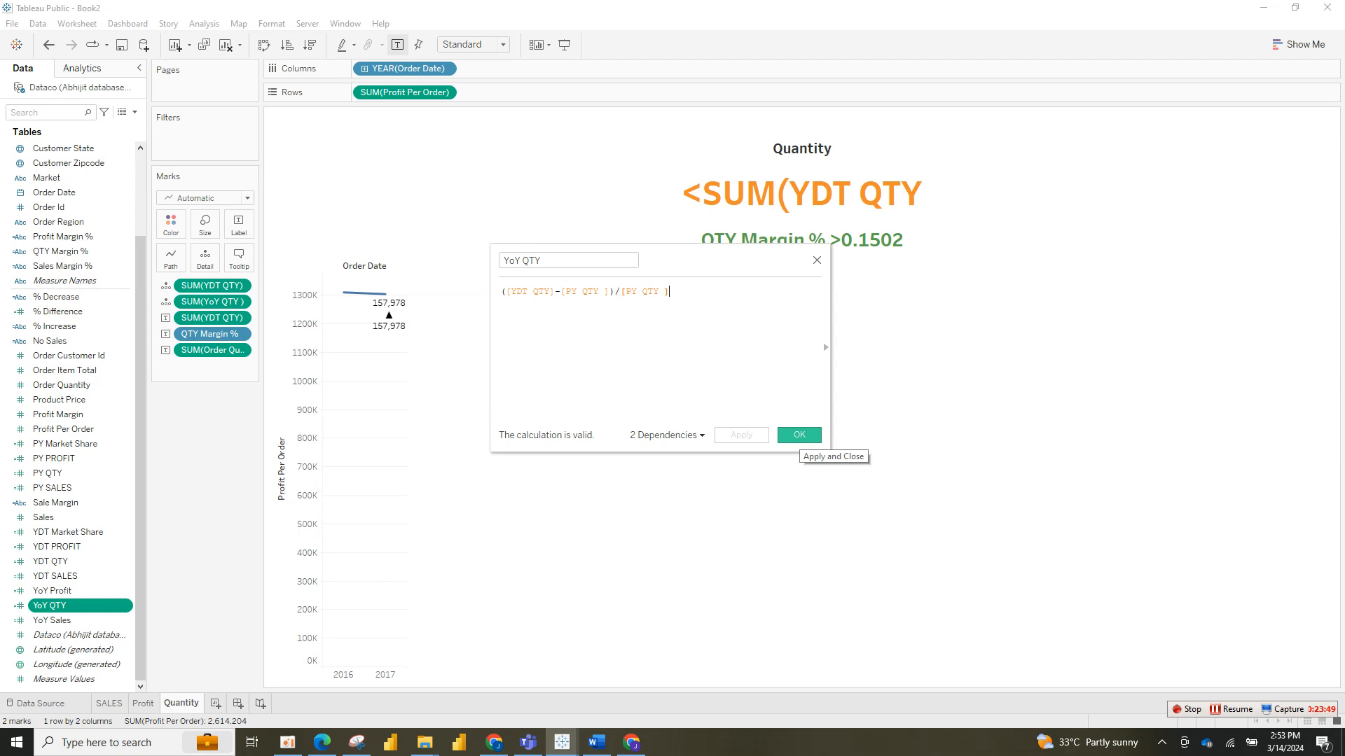
{"action": "left_click", "coordinate": [799, 435]}
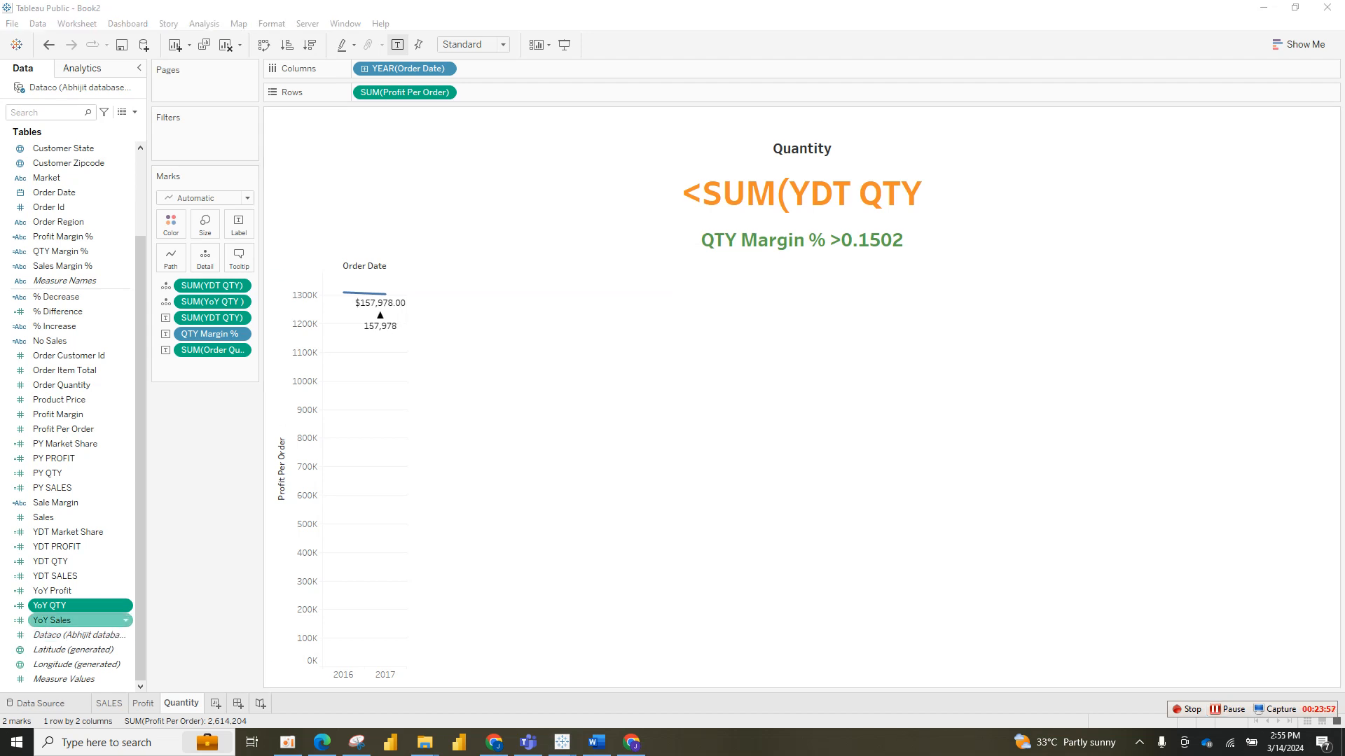
{"action": "double_click", "coordinate": [51, 561]}
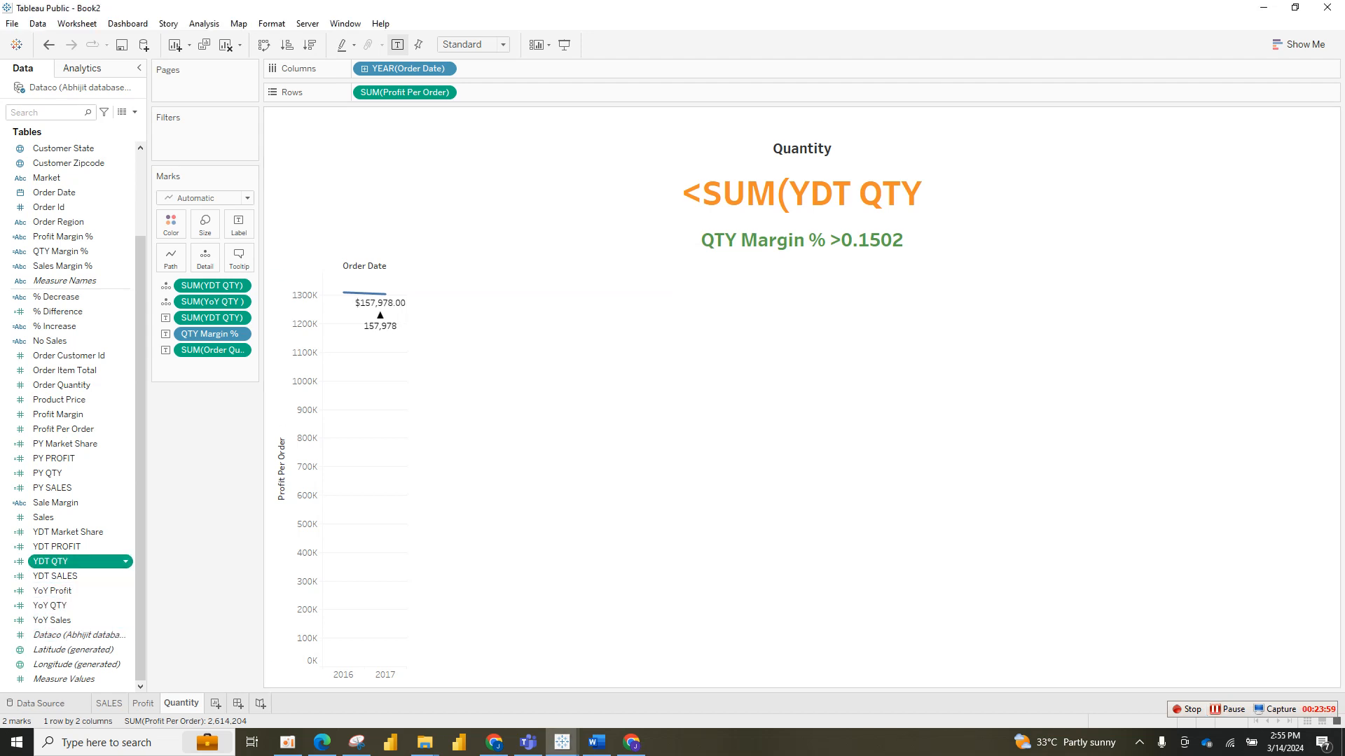
{"action": "right_click", "coordinate": [71, 561]}
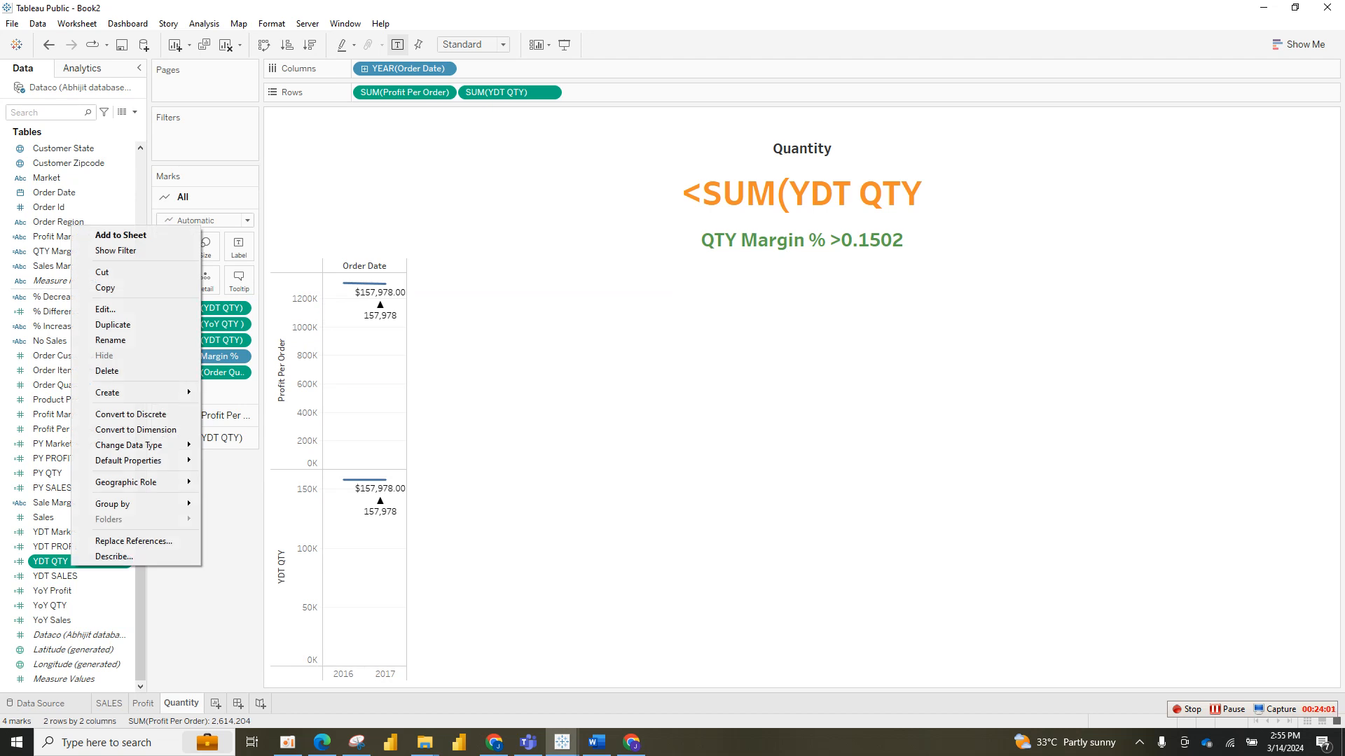
{"action": "key", "text": "Escape"}
{"action": "key", "text": "ctrl+z"}
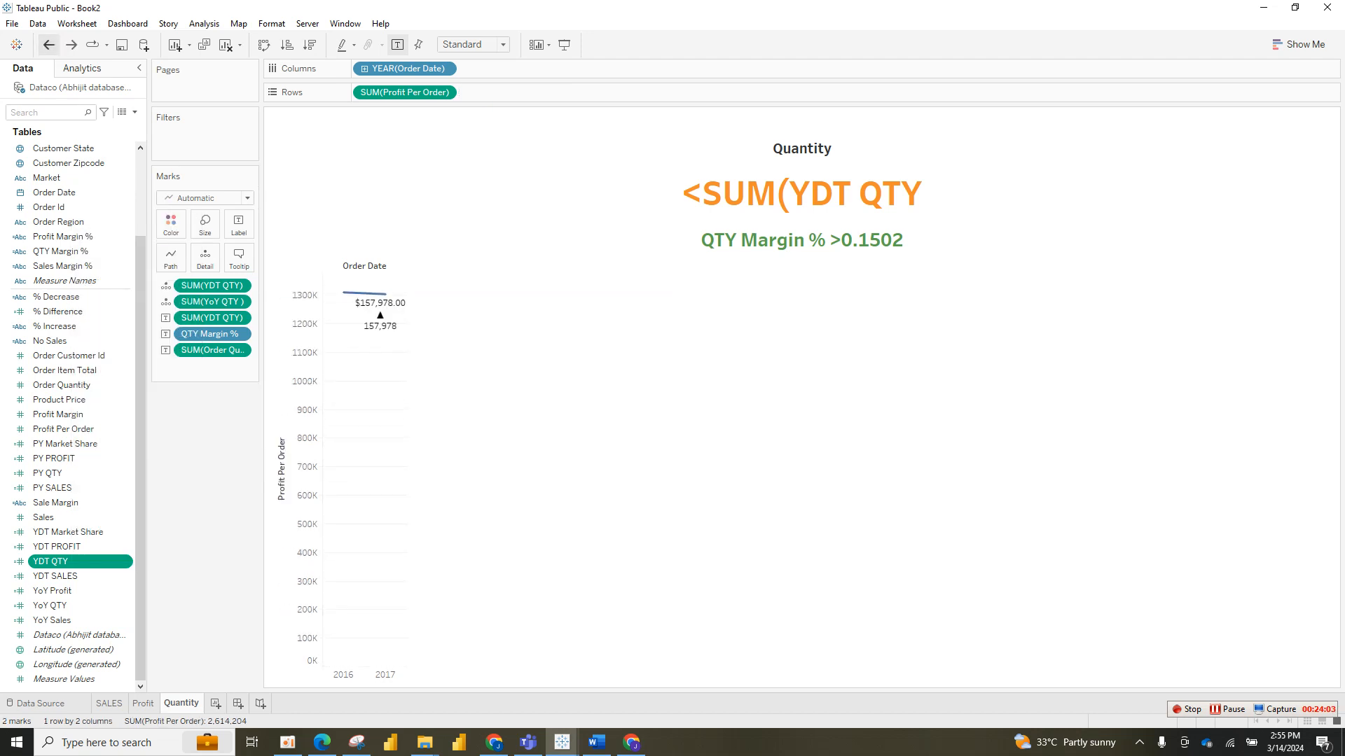
Step: Open the YDT QTY calculation for editing, and copy the YTD QTY formula from the Word document
{"action": "right_click", "coordinate": [89, 561]}
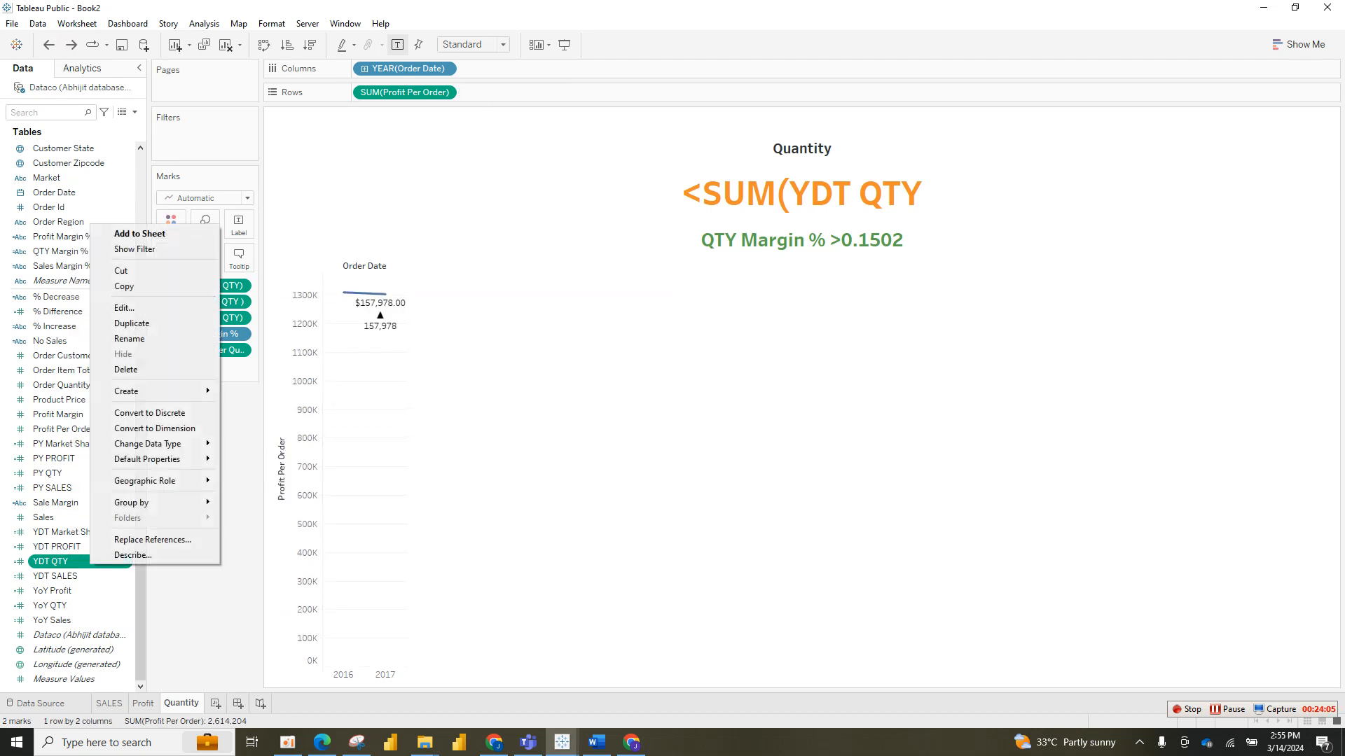
{"action": "left_click", "coordinate": [125, 307]}
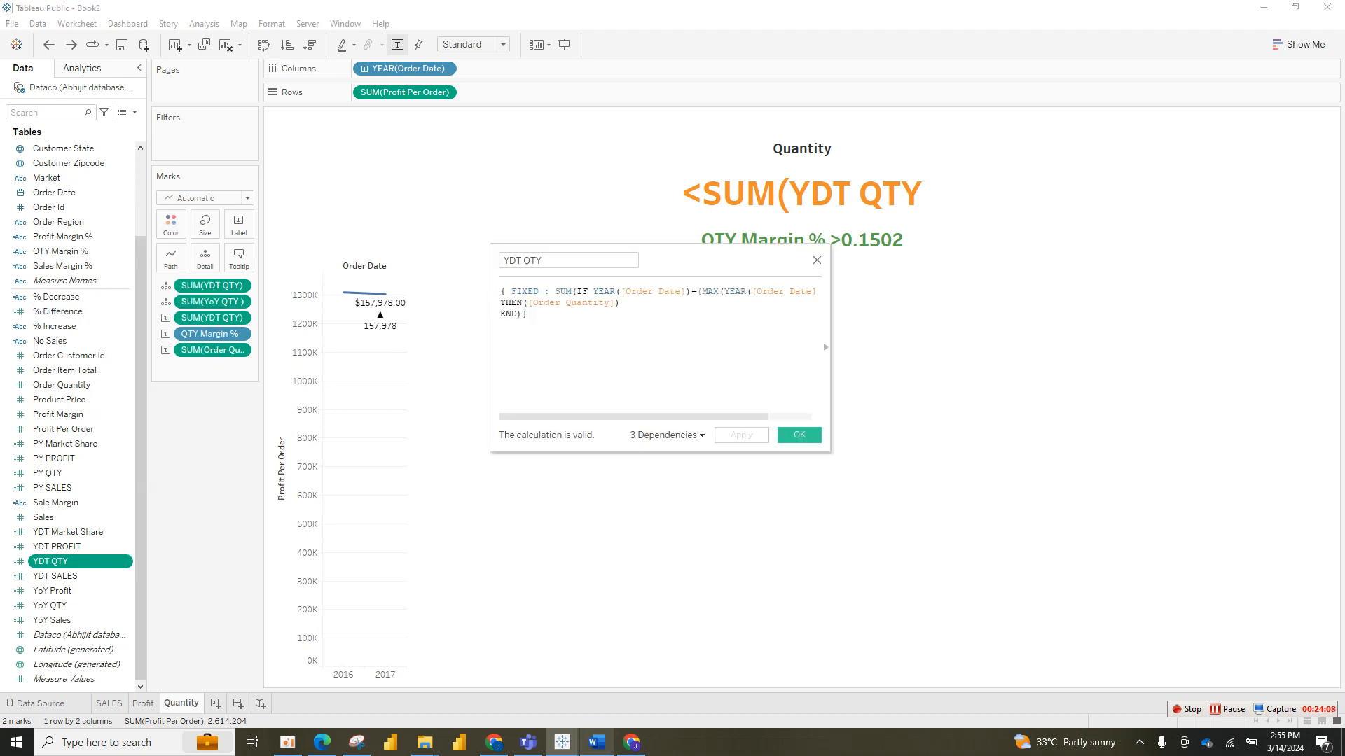
{"action": "left_click", "coordinate": [596, 742]}
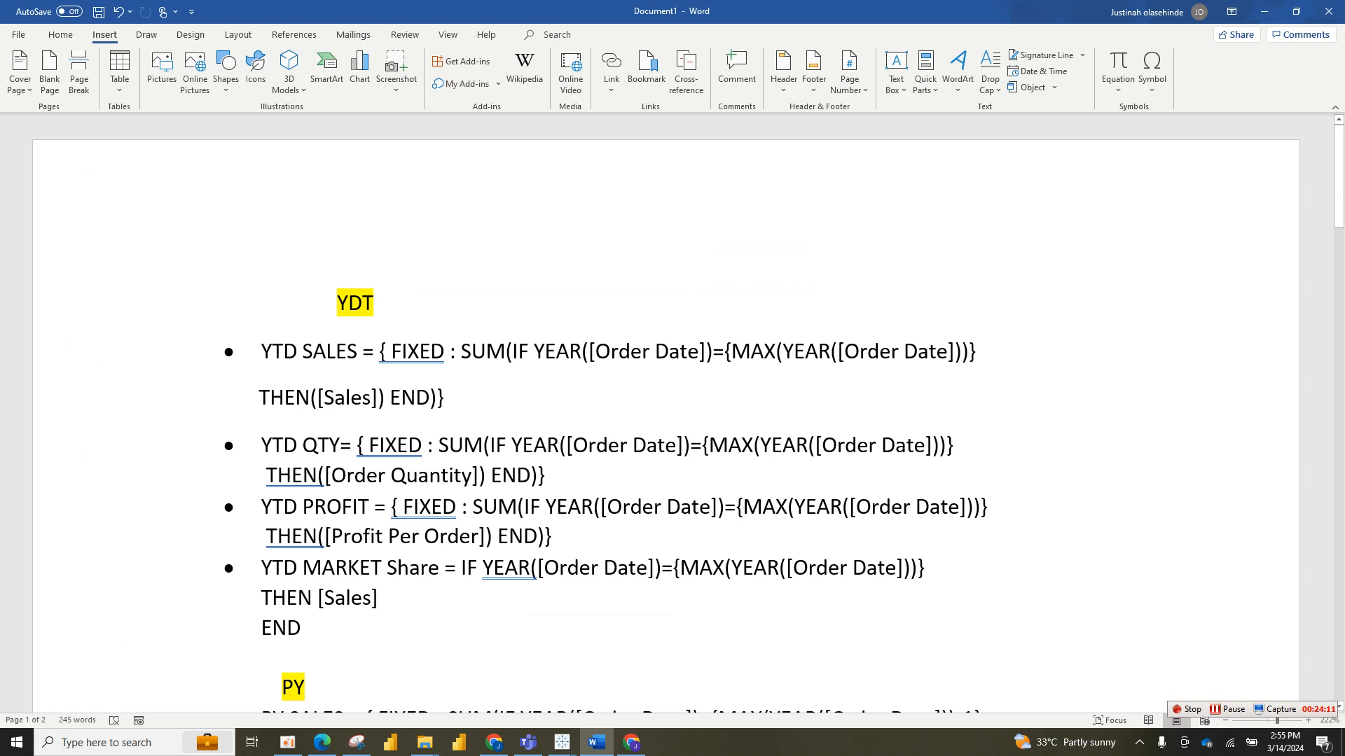
{"action": "left_click_drag", "start_coordinate": [357, 446], "coordinate": [556, 476]}
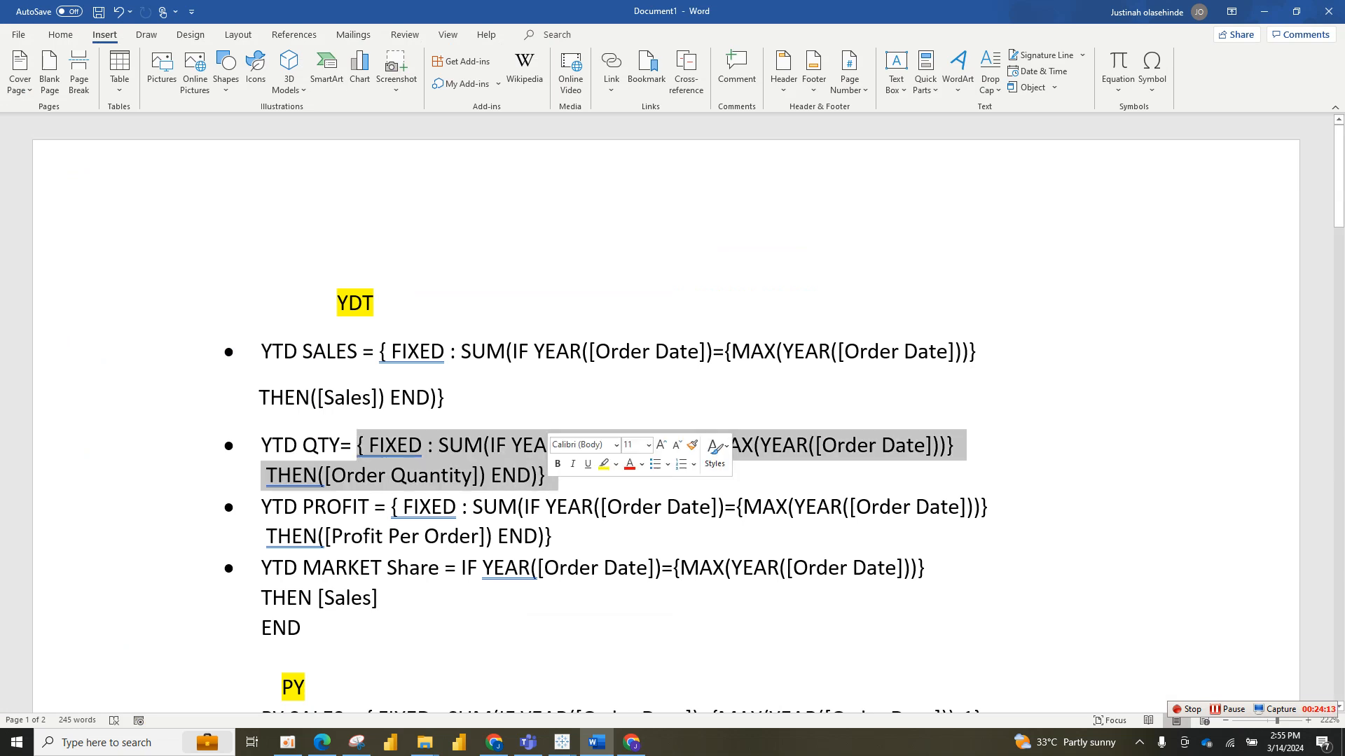
{"action": "right_click", "coordinate": [498, 475]}
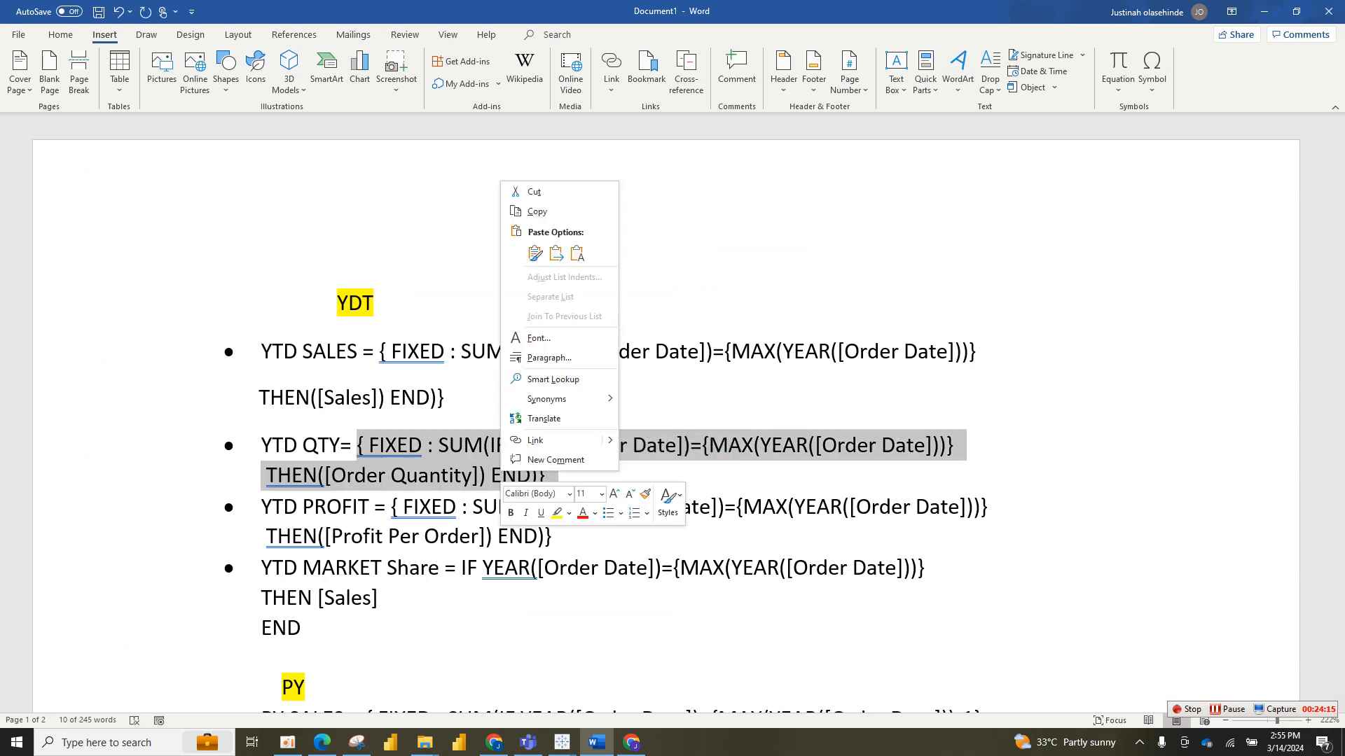
{"action": "left_click", "coordinate": [532, 213]}
Step: Back in Tableau, replace the whole YDT QTY formula with the copied one and save the calculation
{"action": "mouse_move", "coordinate": [561, 742]}
{"action": "left_click", "coordinate": [644, 672]}
{"action": "key", "text": "ctrl+a"}
{"action": "key", "text": "ctrl+v"}
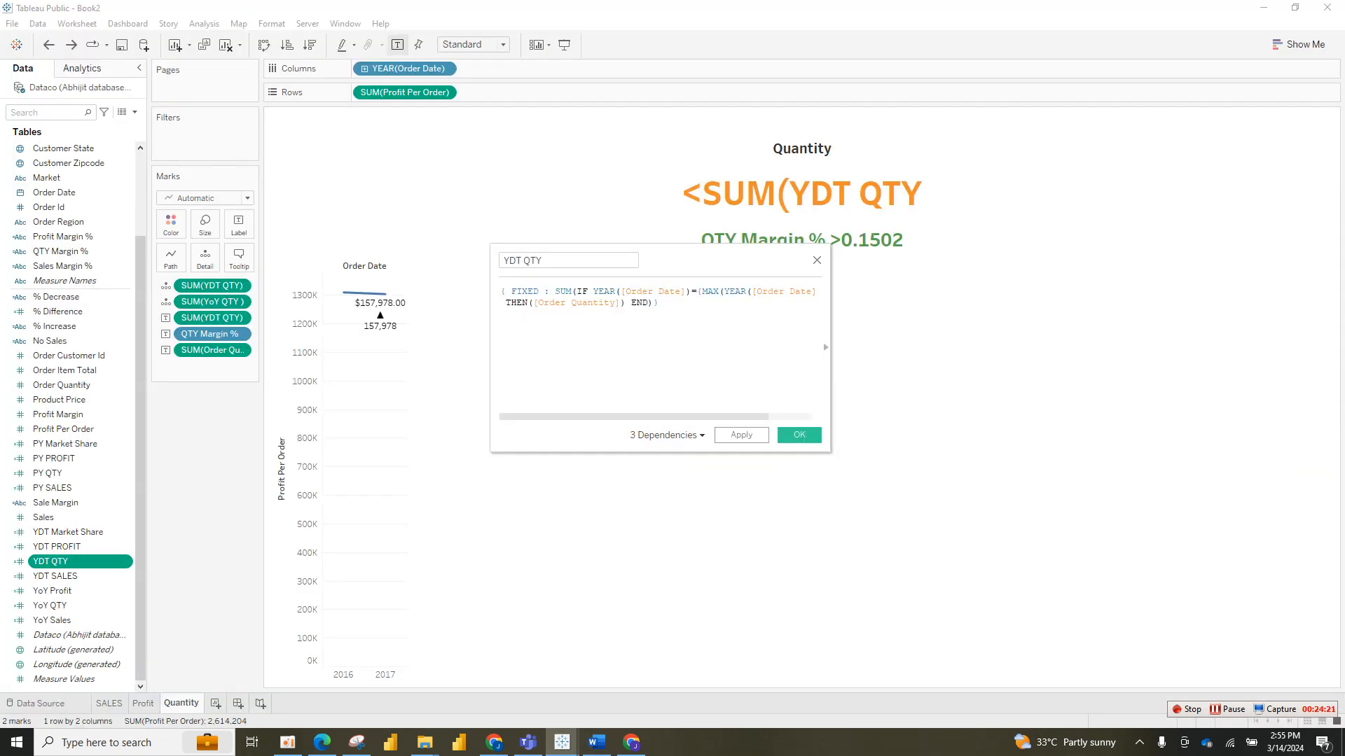
{"action": "left_click", "coordinate": [799, 435]}
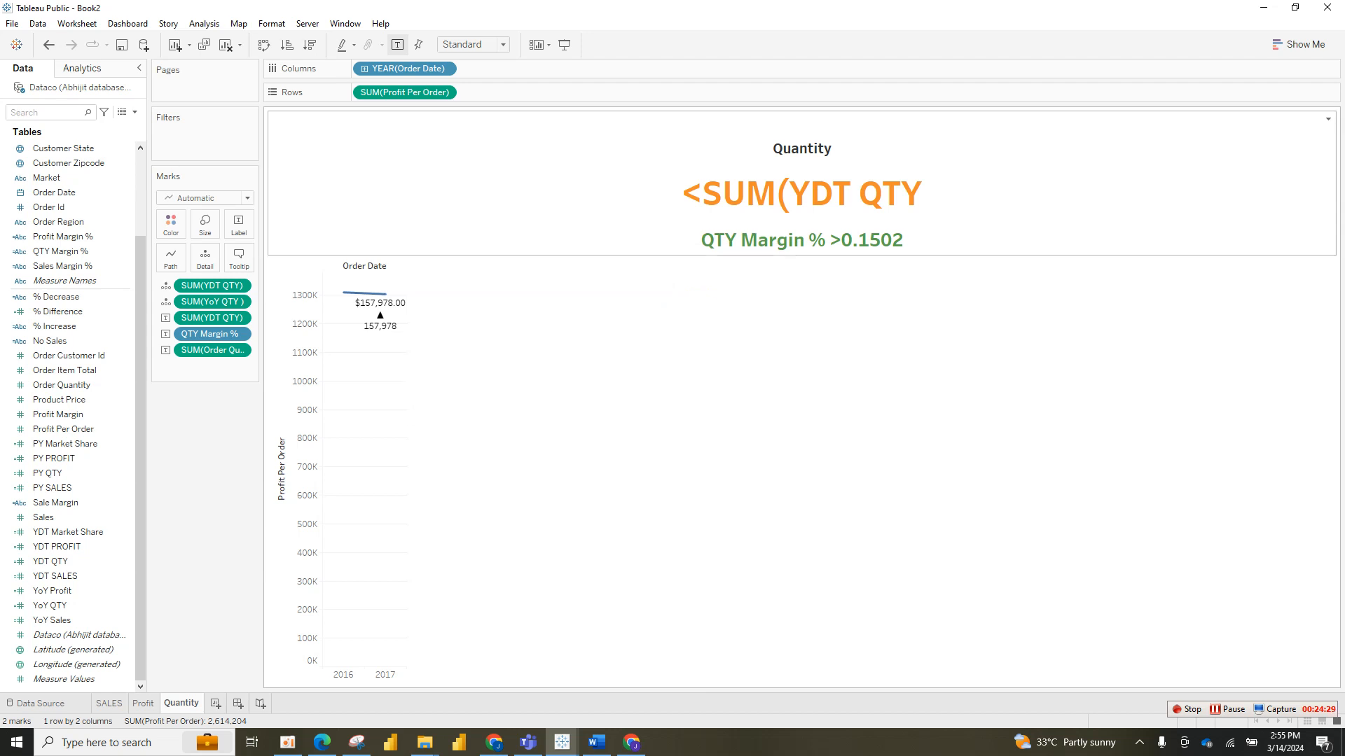
Step: Delete the broken YDT QTY and QTY Margin % lines from the Quantity sheet's title, keeping the sheet name, and confirm
{"action": "double_click", "coordinate": [802, 194]}
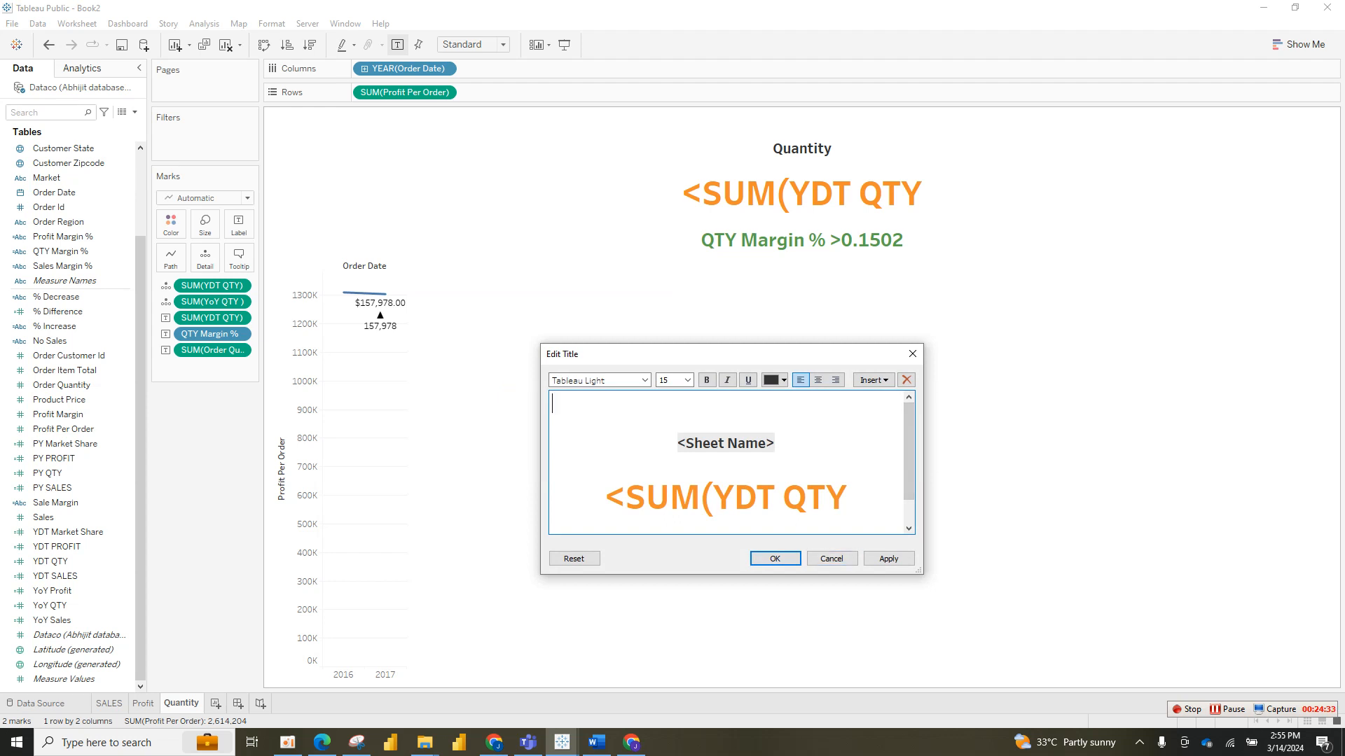
{"action": "key", "text": "ctrl+a"}
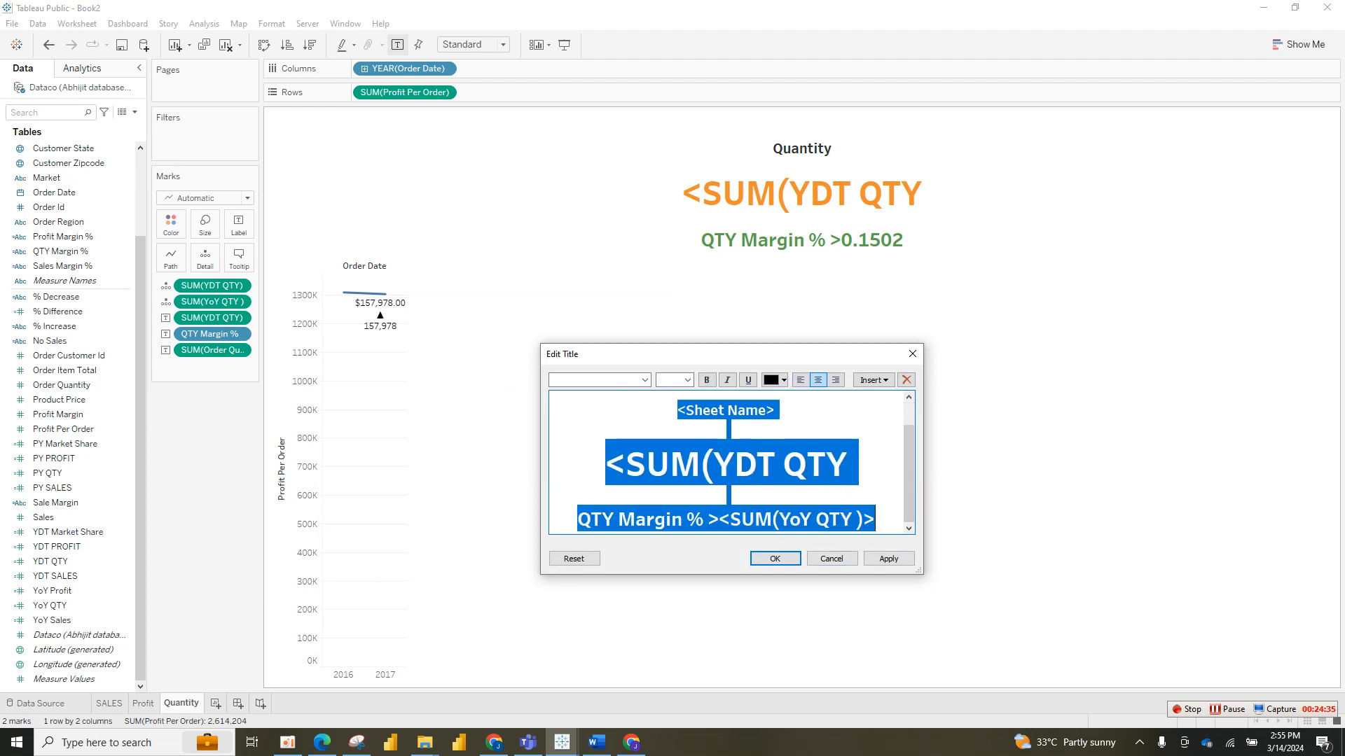
{"action": "left_click", "coordinate": [733, 464]}
{"action": "left_click_drag", "start_coordinate": [606, 463], "coordinate": [875, 520]}
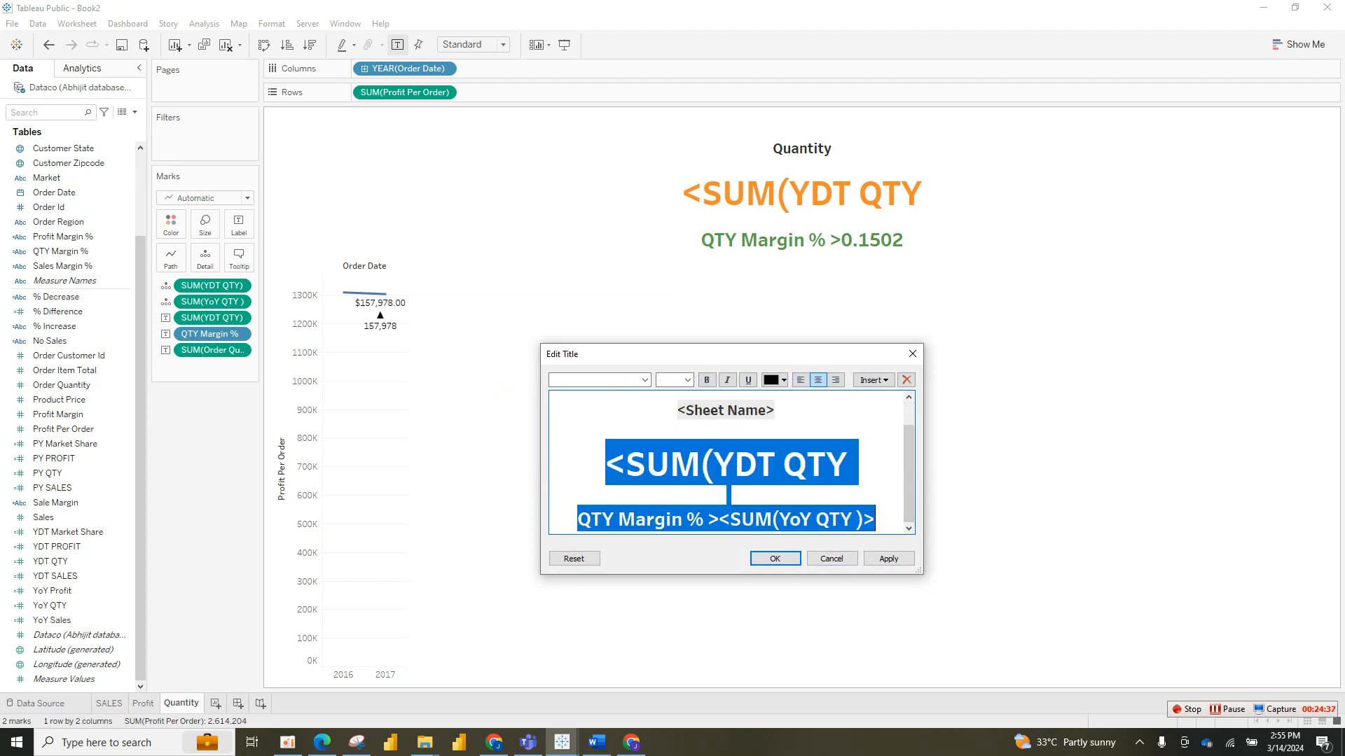
{"action": "key", "text": "Delete"}
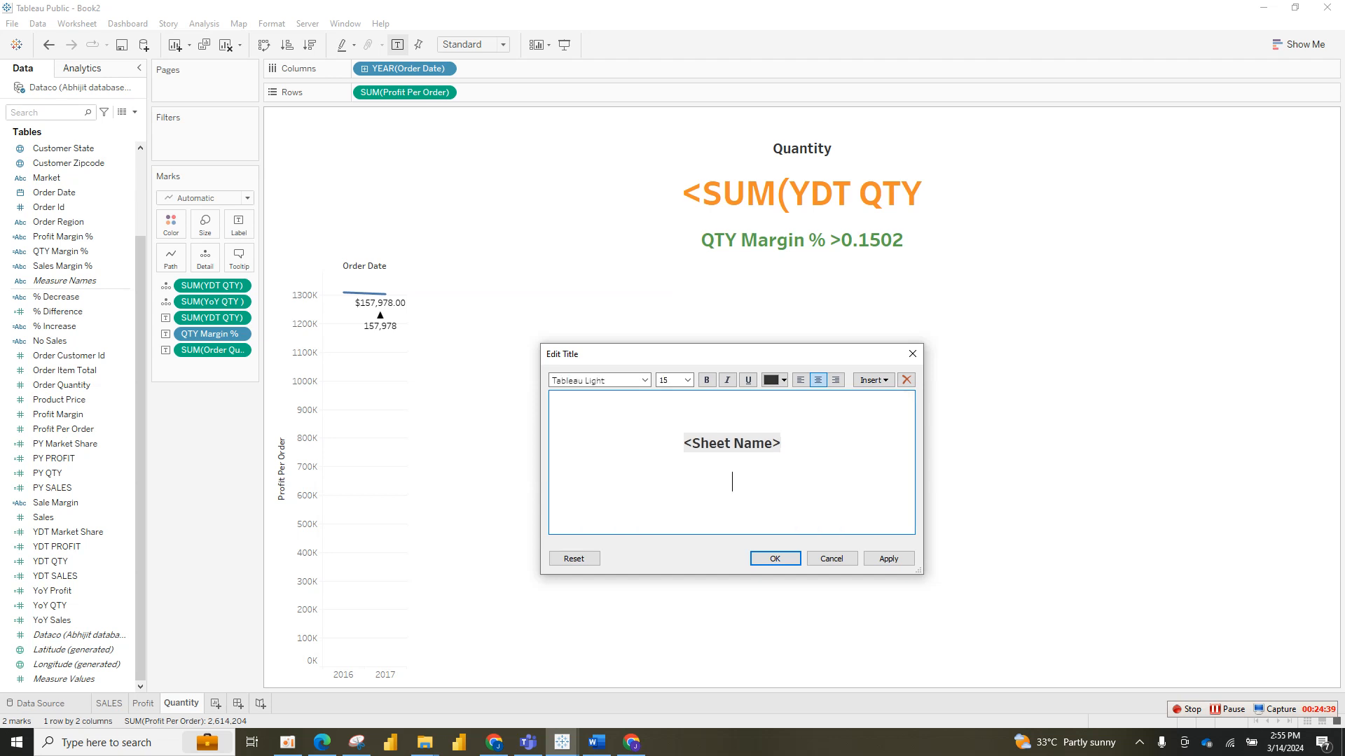
{"action": "key", "text": "Return"}
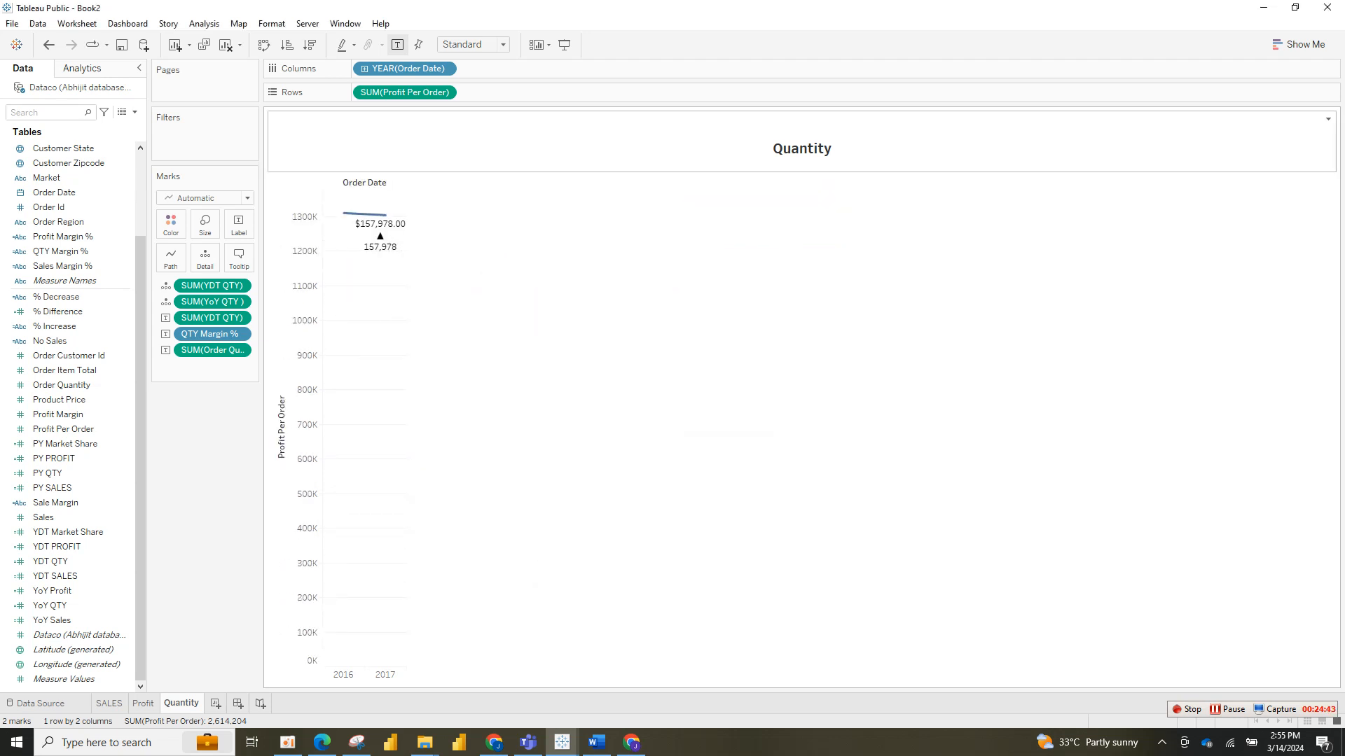
Step: Insert the SUM(YDT QTY), QTY Margin % and SUM(YoY QTY) fields below the sheet name in the Quantity title and apply
{"action": "double_click", "coordinate": [802, 149]}
{"action": "left_click", "coordinate": [732, 462]}
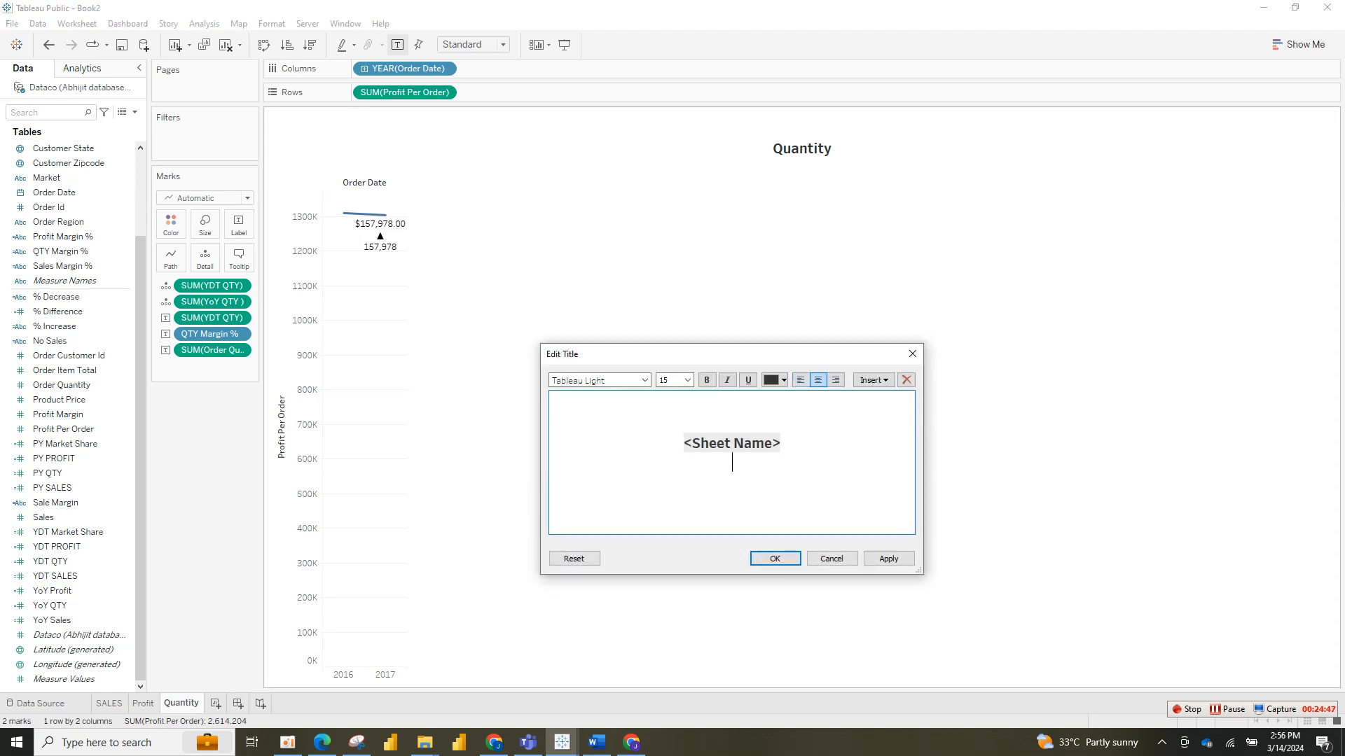
{"action": "left_click", "coordinate": [873, 380]}
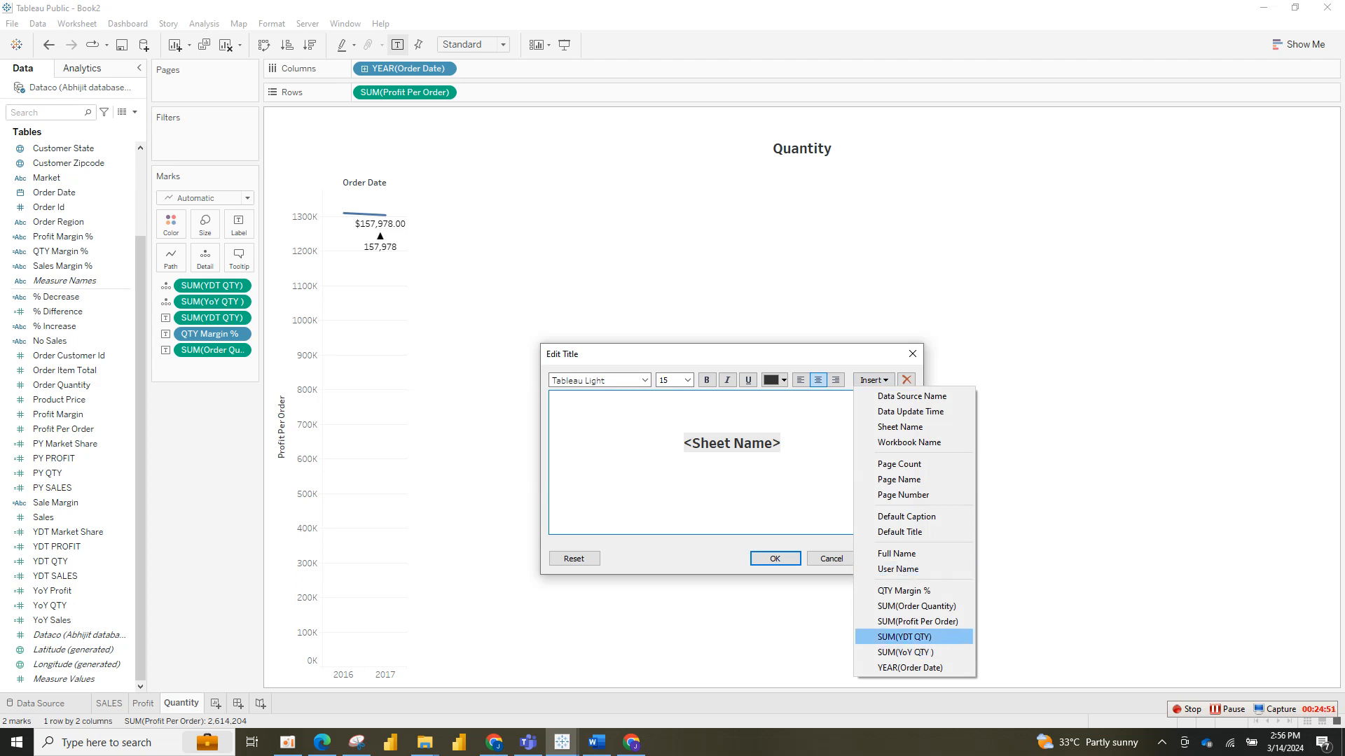
{"action": "left_click", "coordinate": [904, 636]}
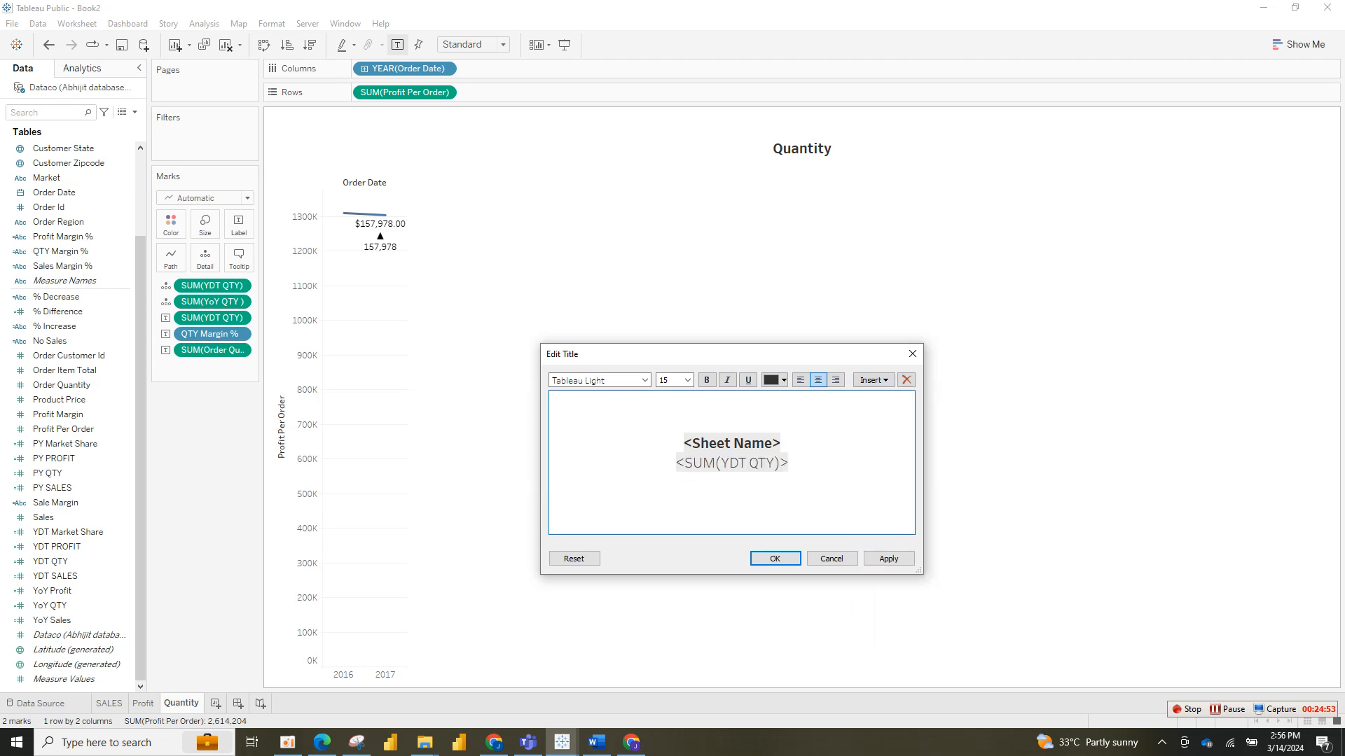
{"action": "left_click", "coordinate": [873, 379]}
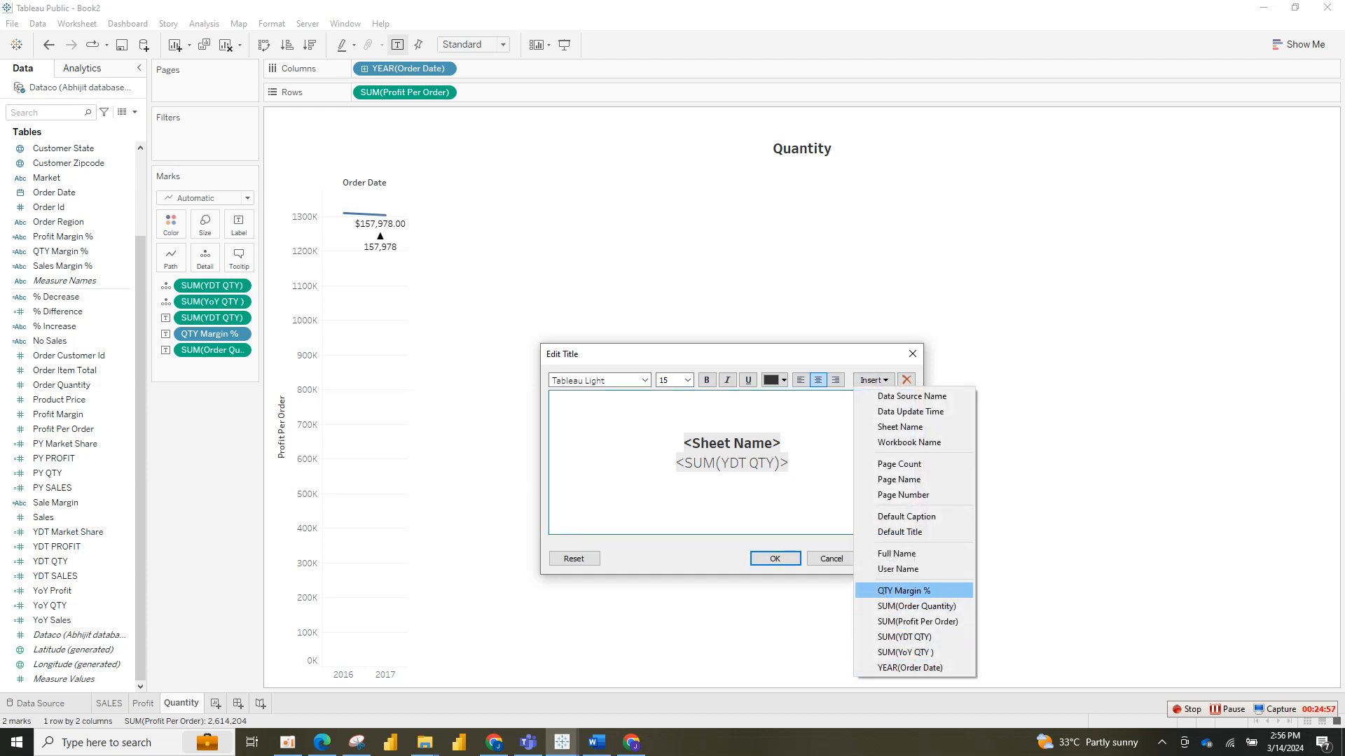
{"action": "left_click", "coordinate": [904, 590]}
{"action": "left_click", "coordinate": [873, 379]}
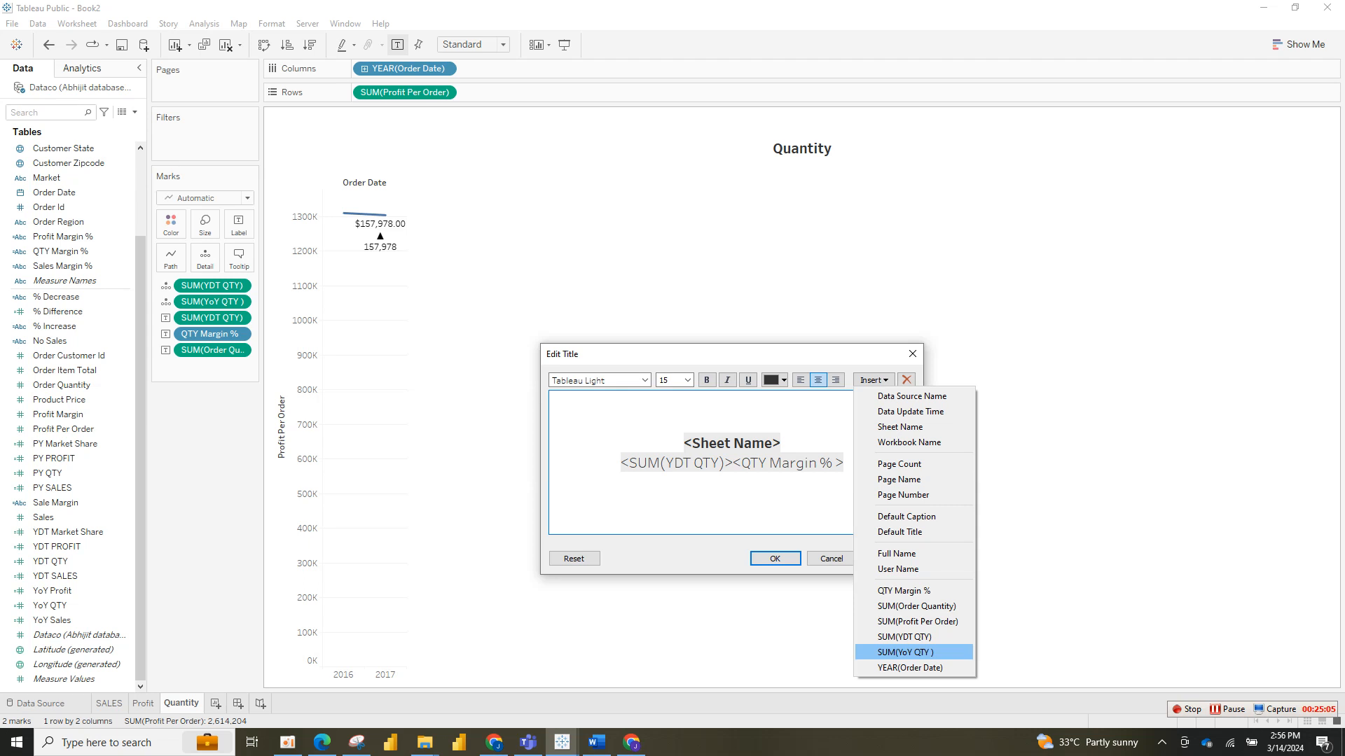
{"action": "left_click", "coordinate": [905, 653]}
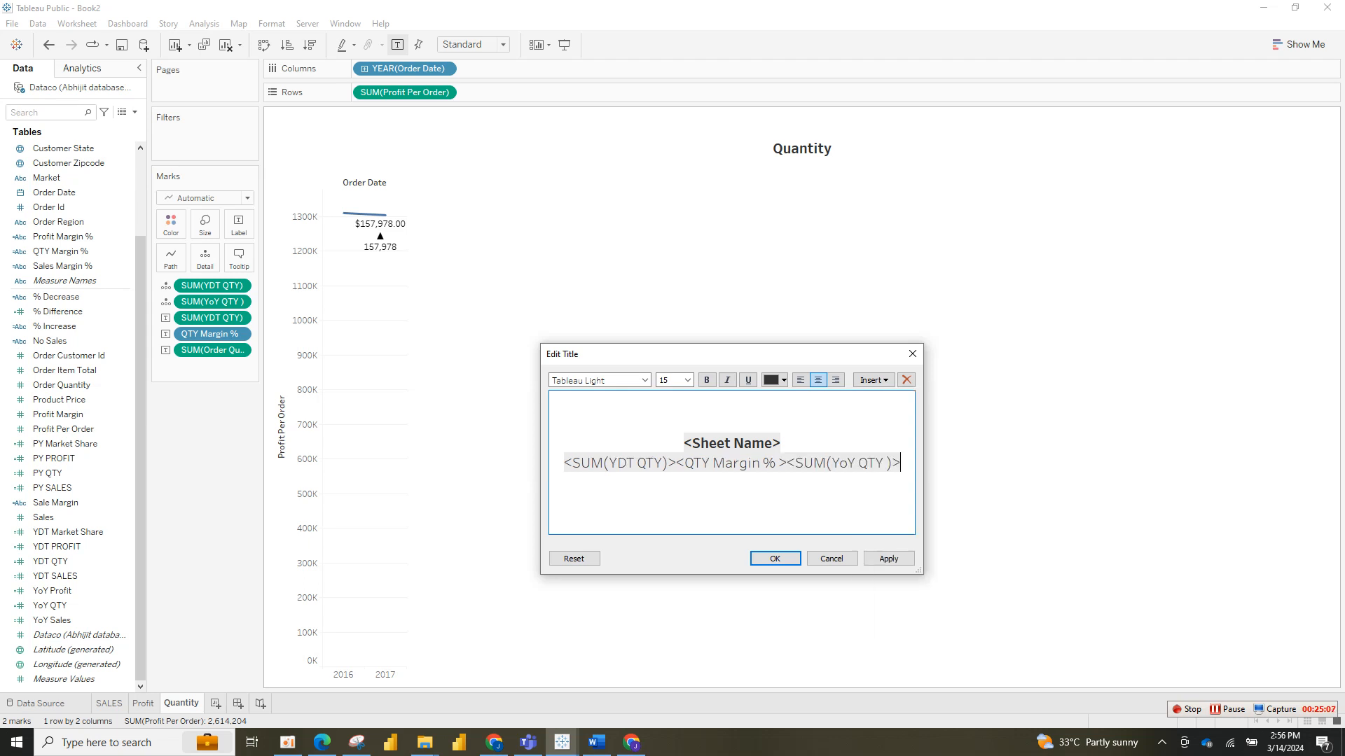
{"action": "left_click", "coordinate": [888, 559]}
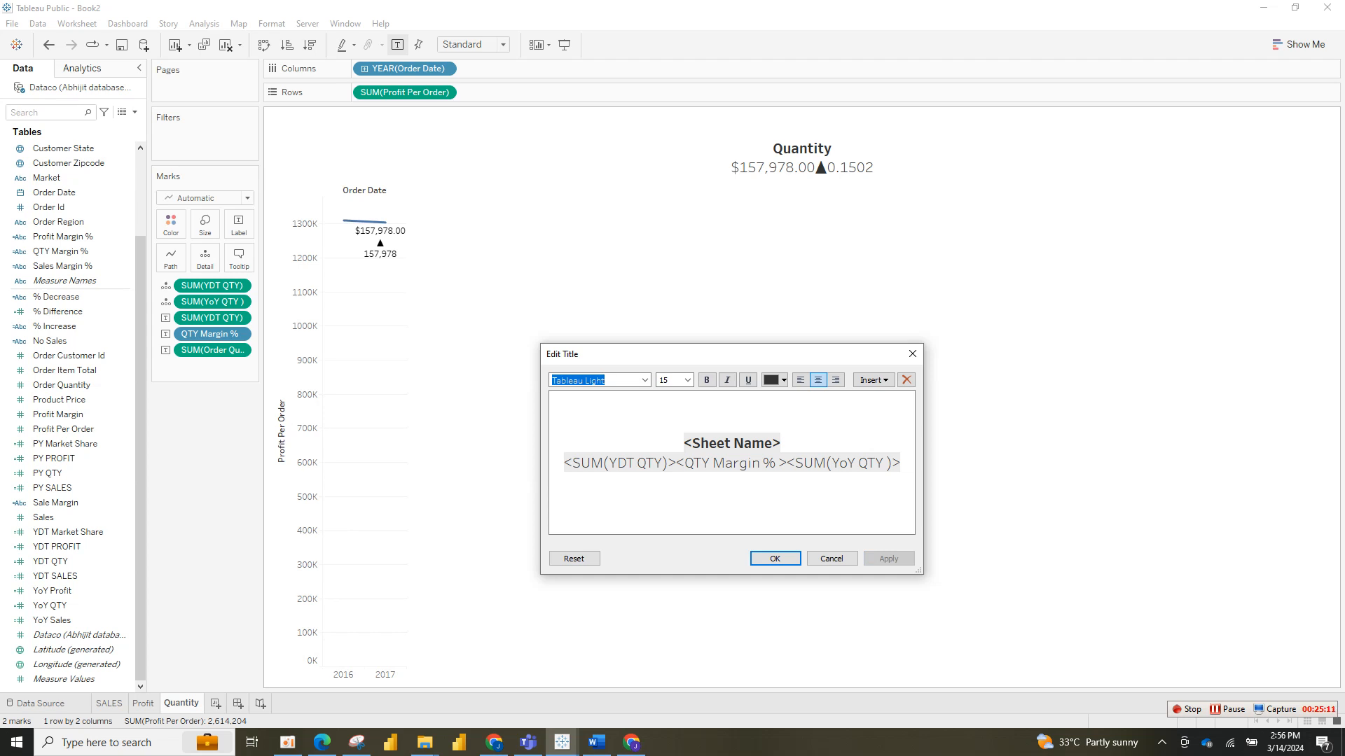
Step: Put SUM(YDT QTY) on its own title line, with a blank line above and below it, and apply
{"action": "left_click", "coordinate": [783, 444]}
{"action": "key", "text": "Return"}
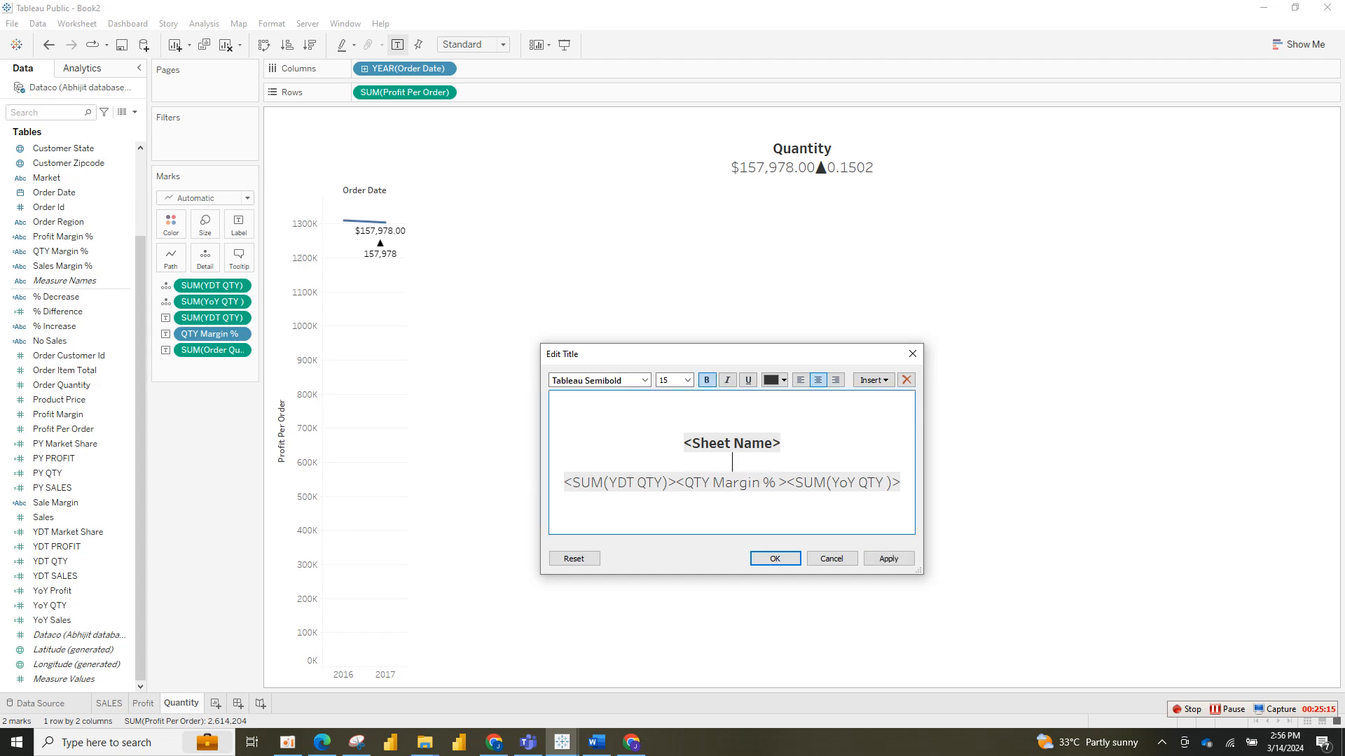
{"action": "left_click", "coordinate": [676, 482]}
{"action": "key", "text": "Return"}
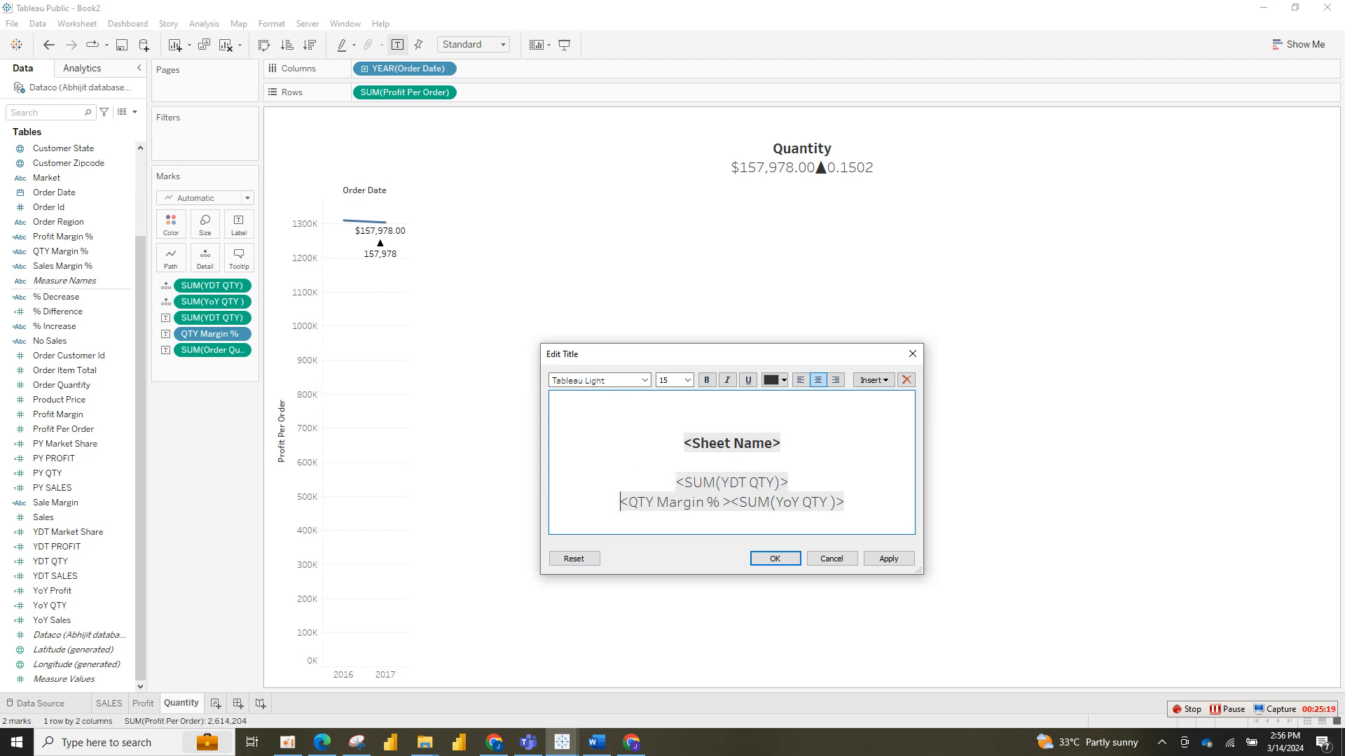
{"action": "key", "text": "Return"}
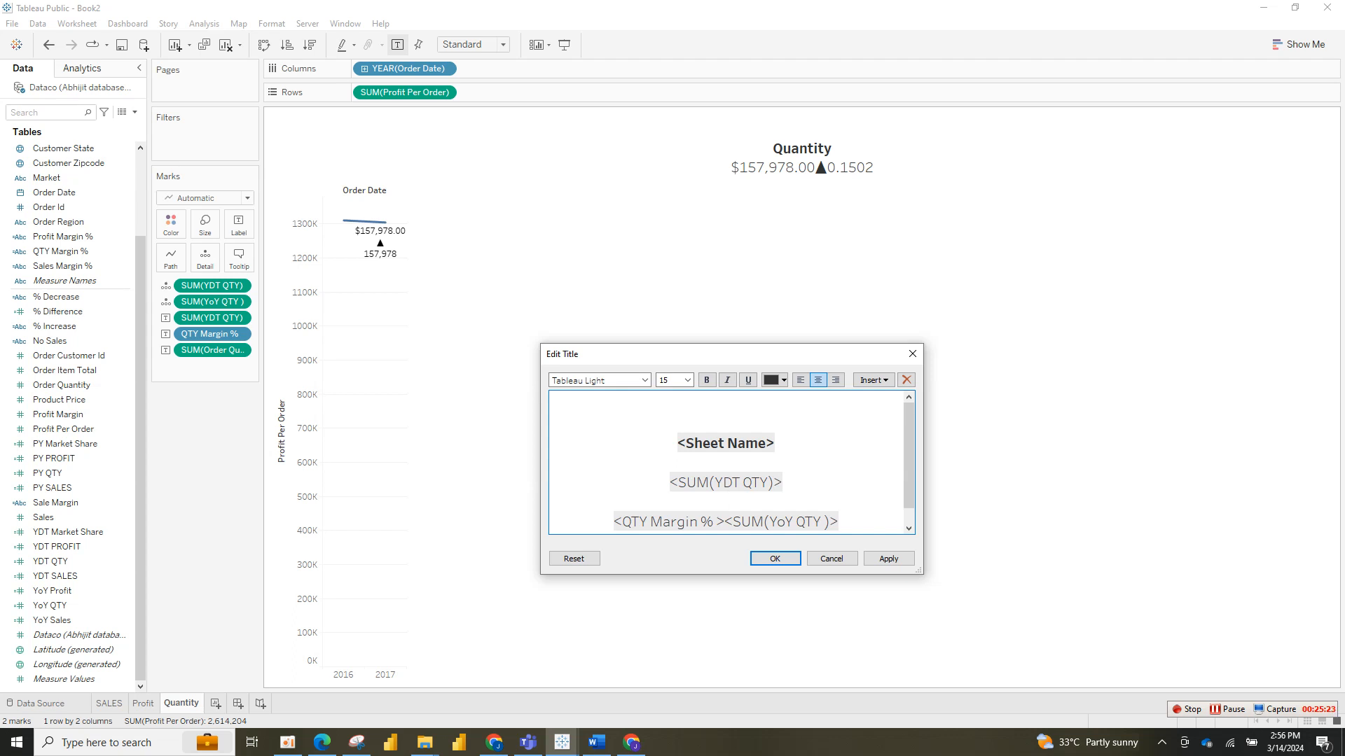
{"action": "left_click", "coordinate": [889, 559]}
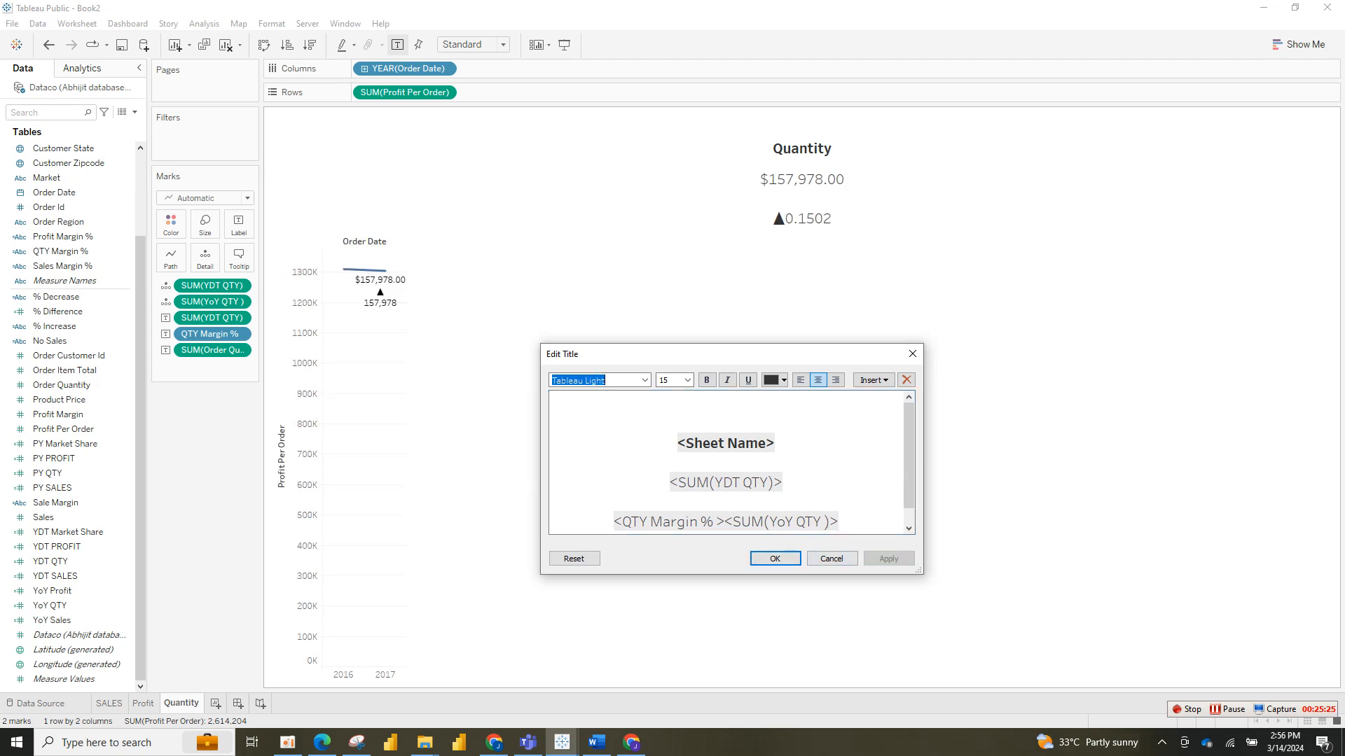
Step: Set the font of the whole Quantity title to Tableau Semibold
{"action": "left_click_drag", "start_coordinate": [671, 483], "coordinate": [781, 482]}
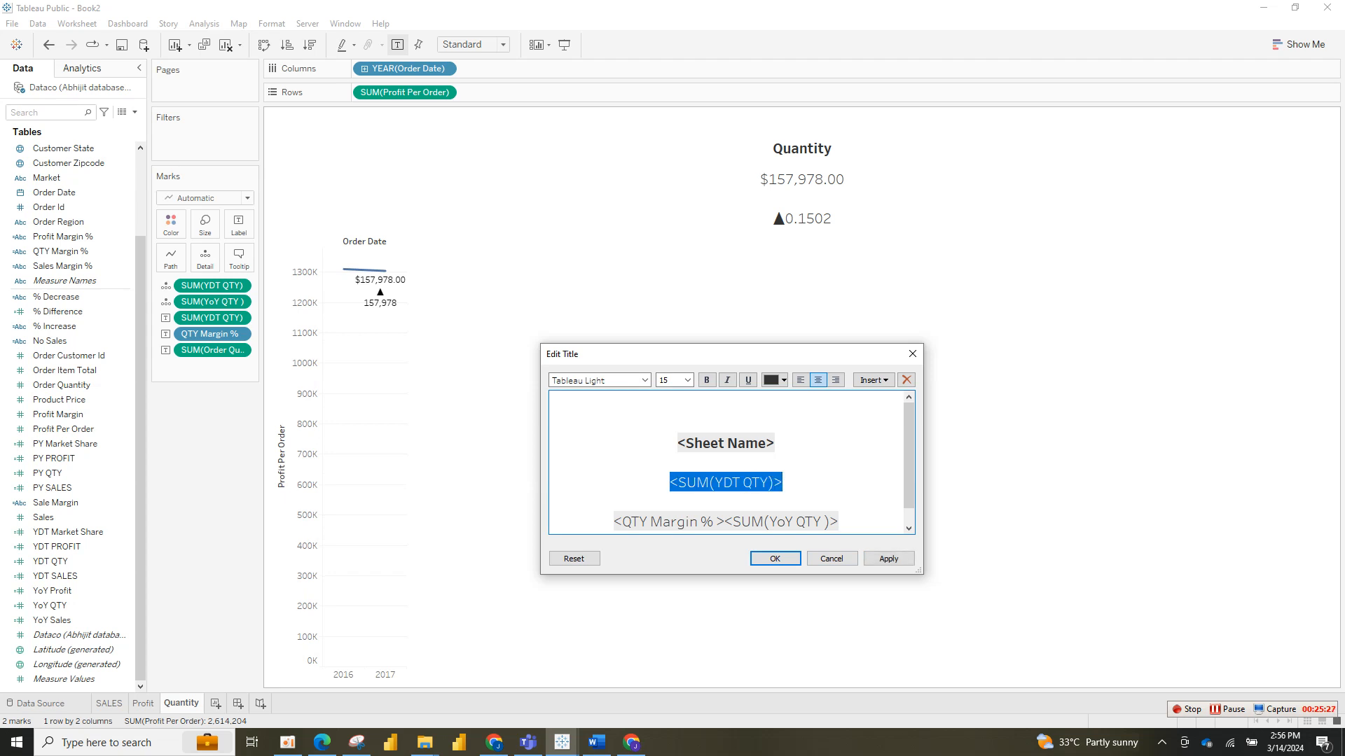
{"action": "left_click", "coordinate": [774, 444]}
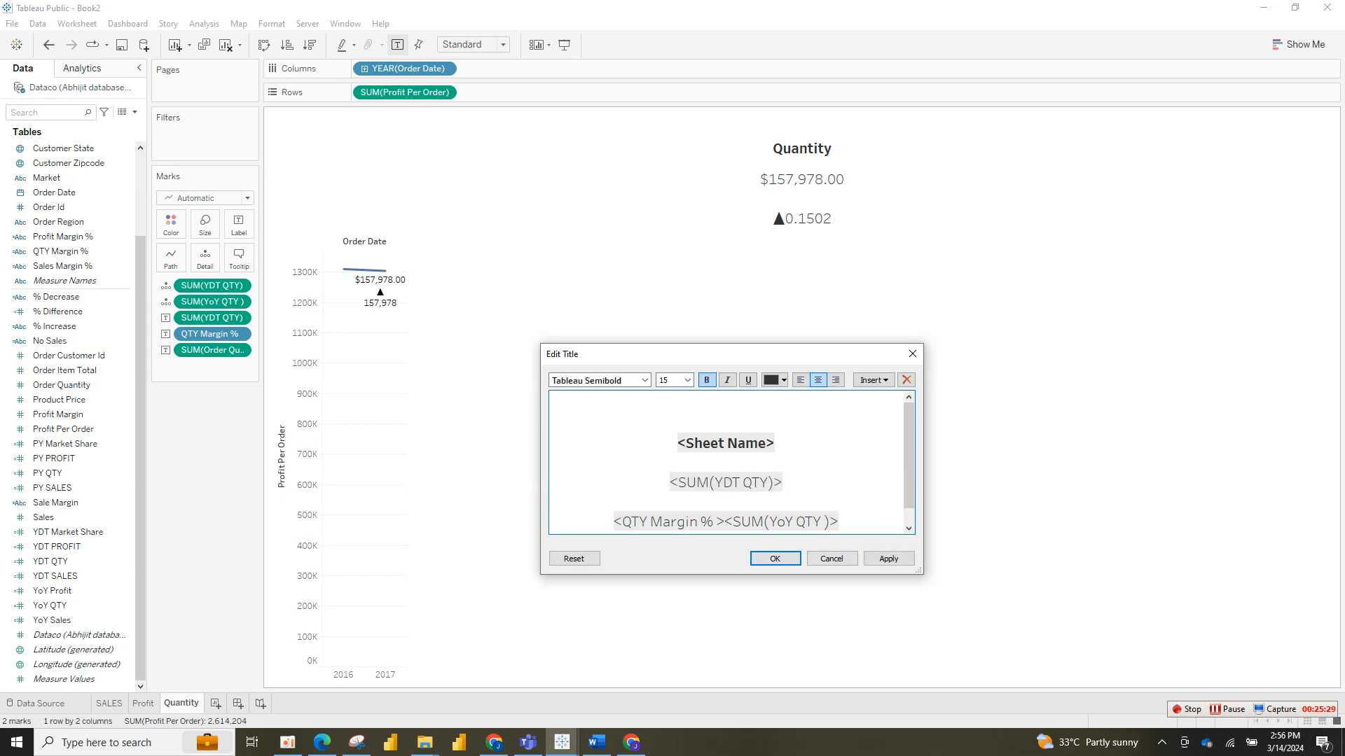
{"action": "key", "text": "ctrl+a"}
{"action": "left_click", "coordinate": [644, 380]}
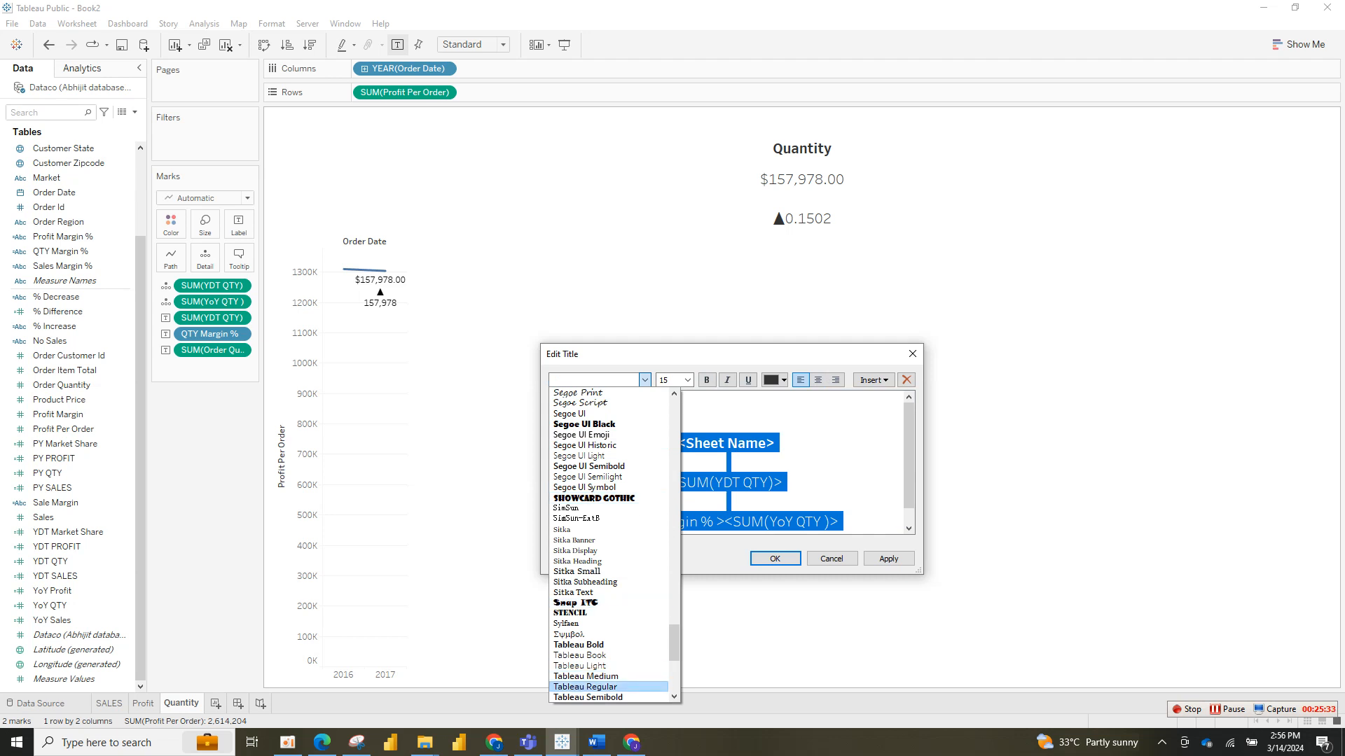
{"action": "left_click", "coordinate": [588, 698]}
Step: Format the SUM(YDT QTY) field in the title in orange at size 36
{"action": "left_click", "coordinate": [750, 483]}
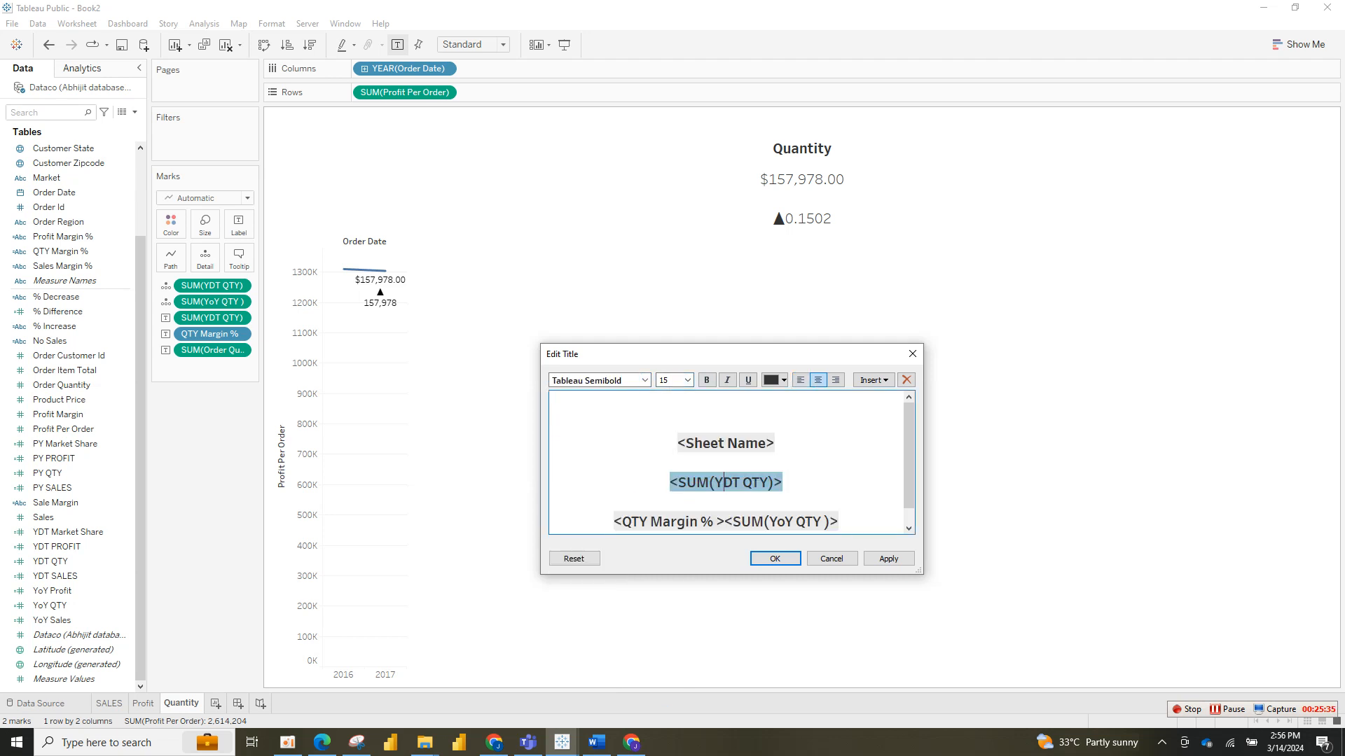
{"action": "left_click_drag", "start_coordinate": [670, 483], "coordinate": [782, 482]}
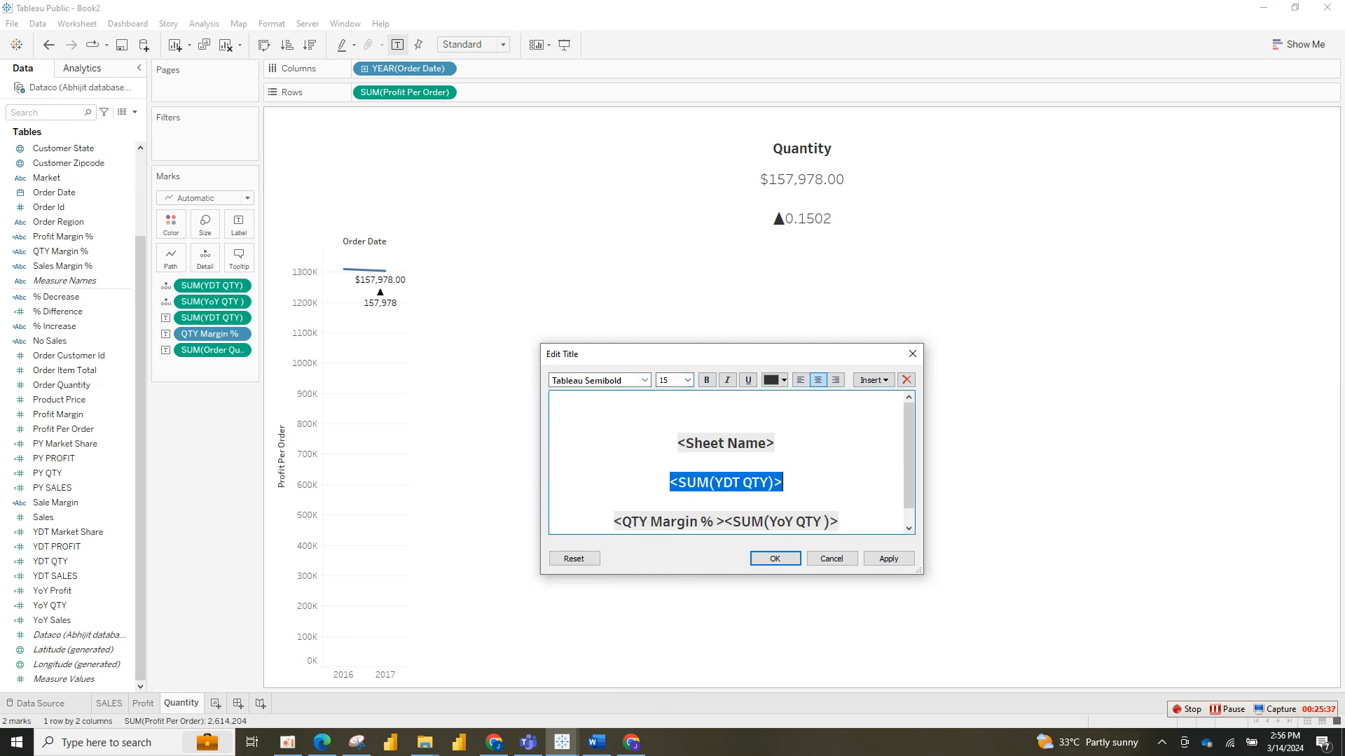
{"action": "key", "text": "ctrl+a"}
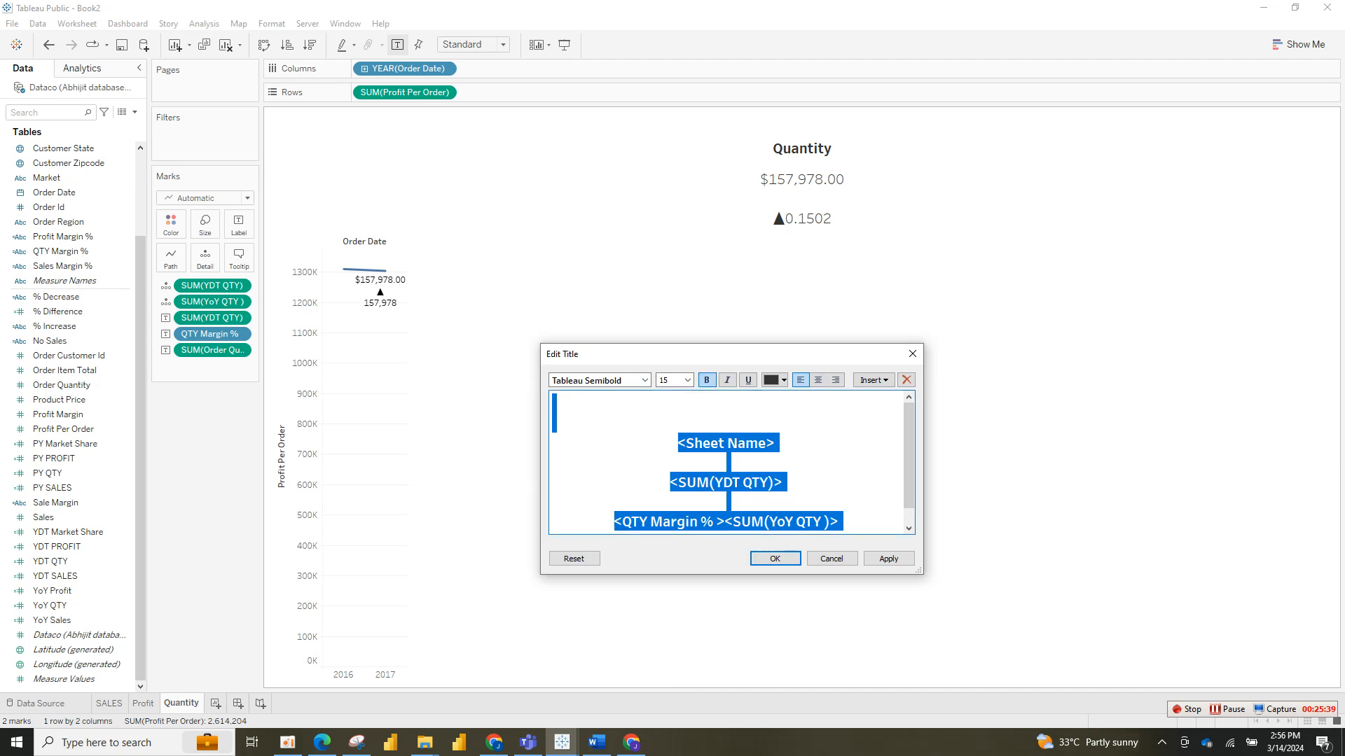
{"action": "left_click", "coordinate": [782, 482]}
{"action": "left_click_drag", "start_coordinate": [670, 482], "coordinate": [782, 482]}
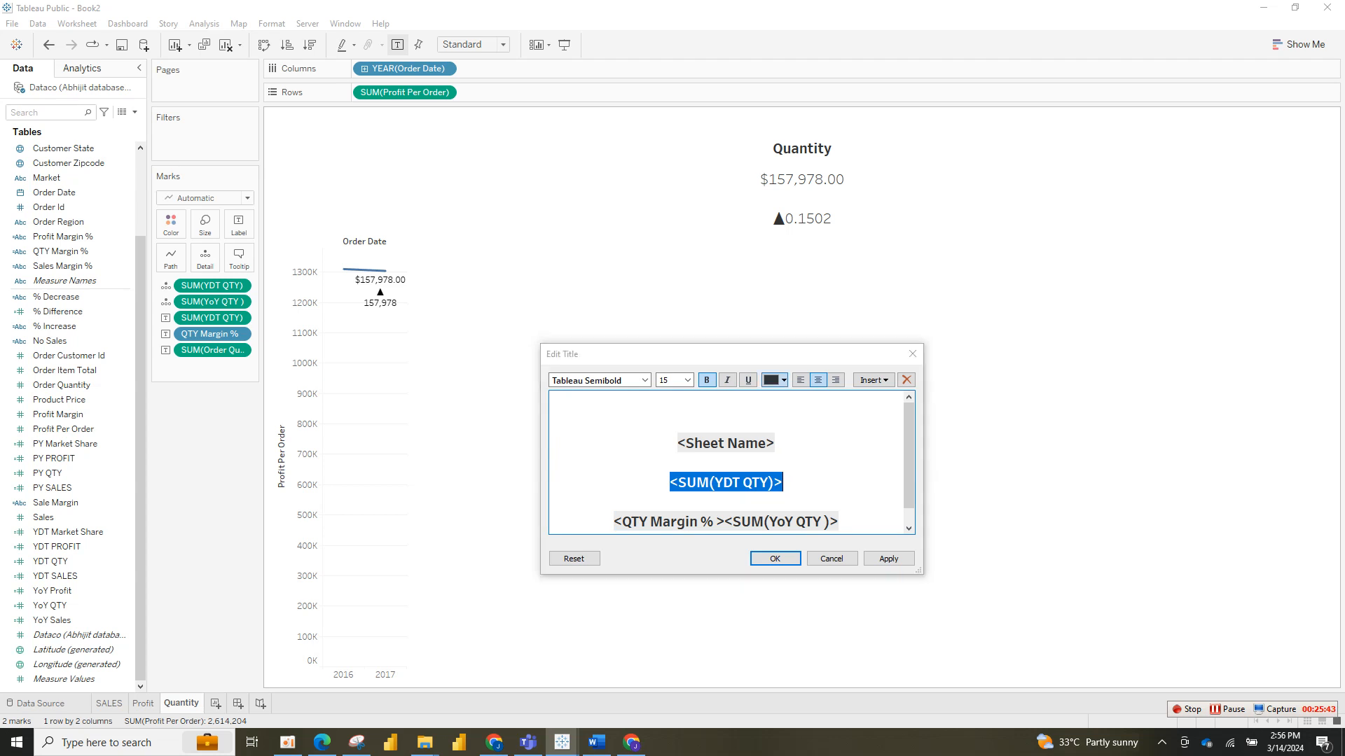
{"action": "left_click", "coordinate": [783, 380]}
{"action": "left_click", "coordinate": [798, 396]}
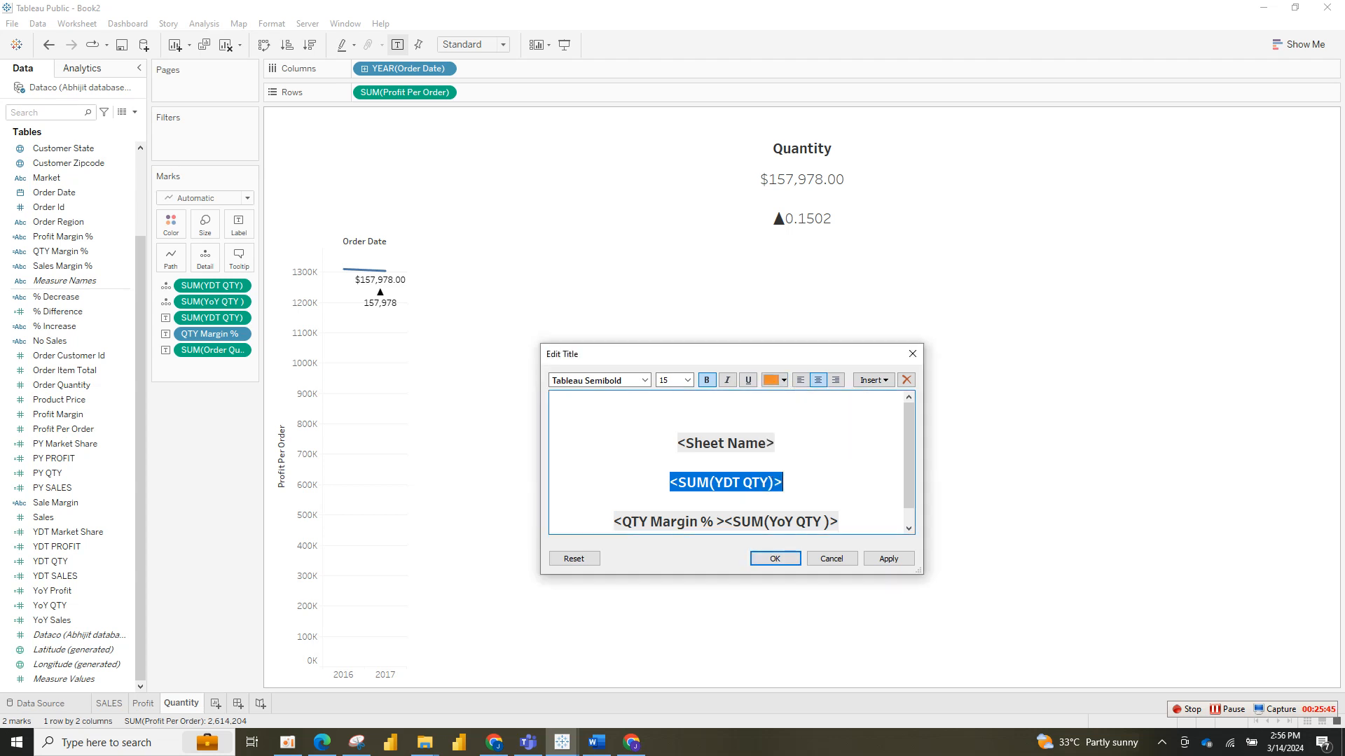
{"action": "left_click", "coordinate": [687, 380]}
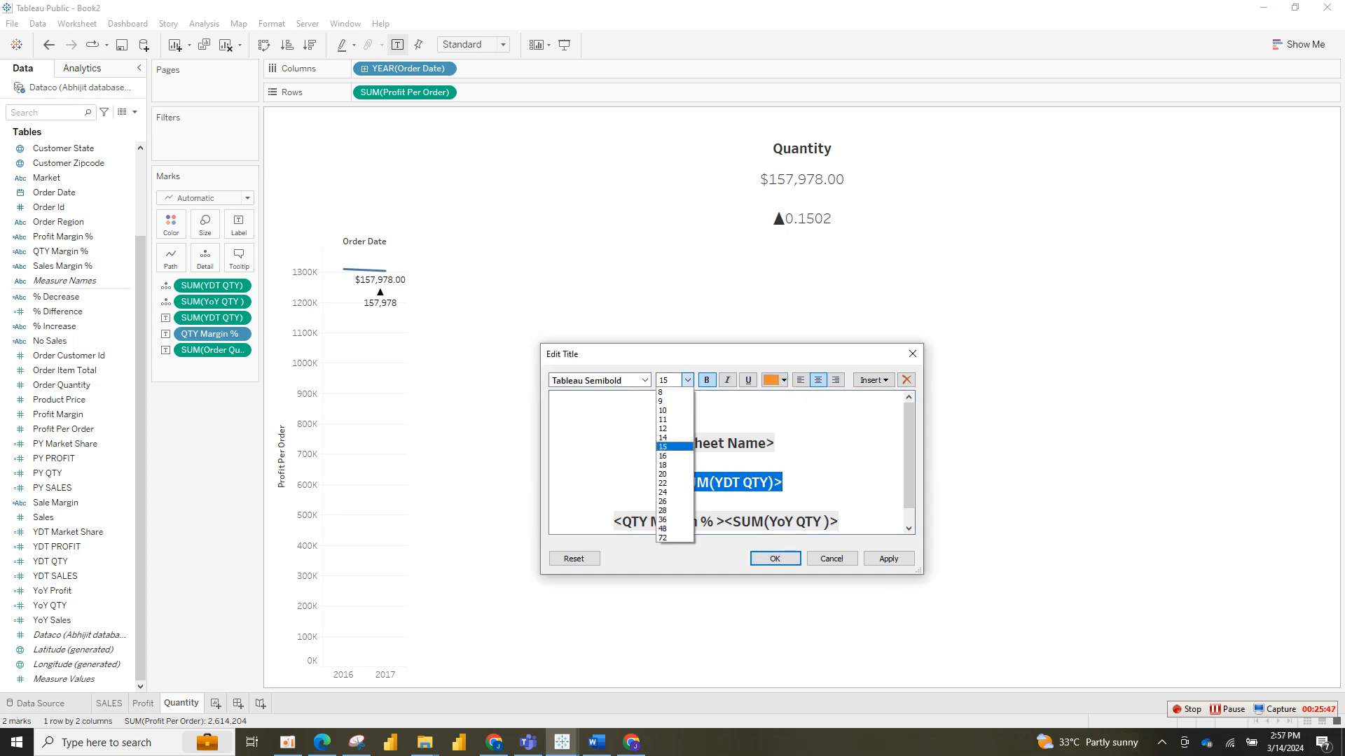
{"action": "left_click", "coordinate": [664, 519]}
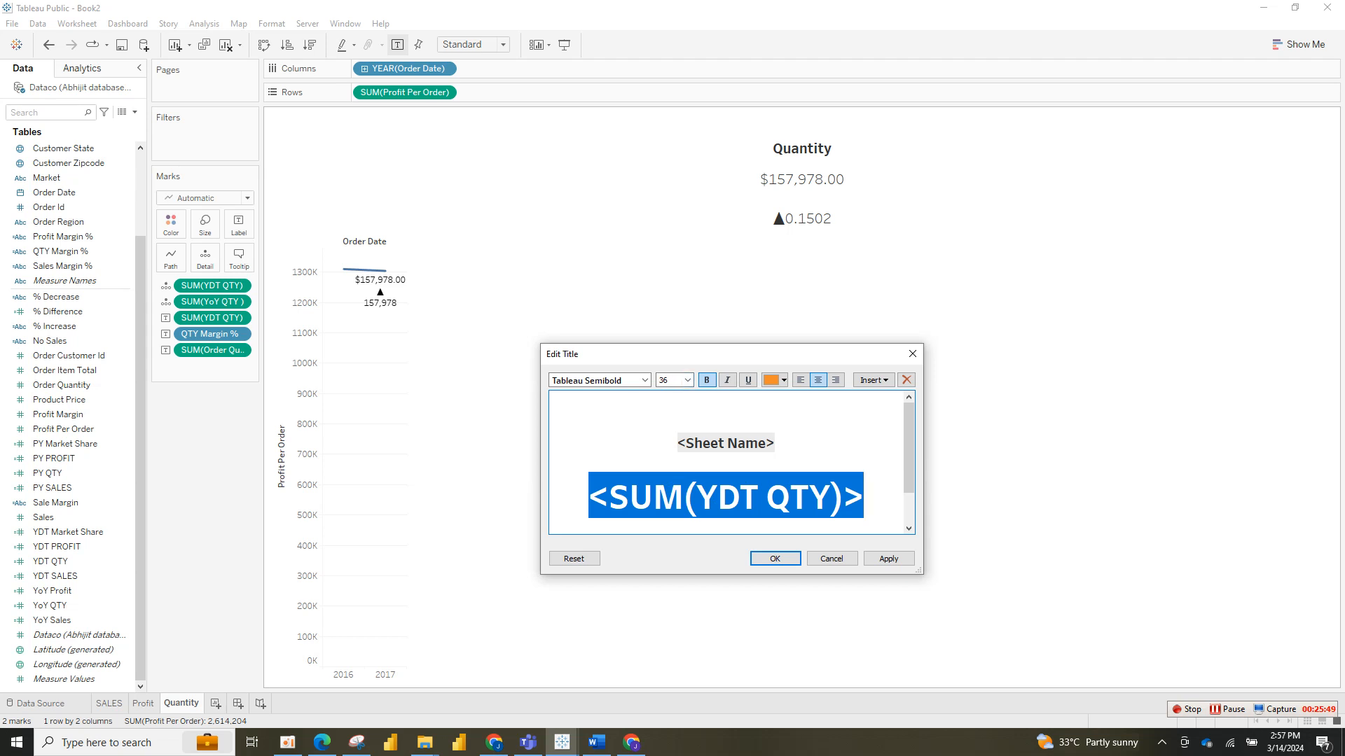
Step: Format the title line with QTY Margin % and SUM(YoY QTY) in green at size 20 and apply
{"action": "left_click_drag", "start_coordinate": [908, 449], "coordinate": [908, 483]}
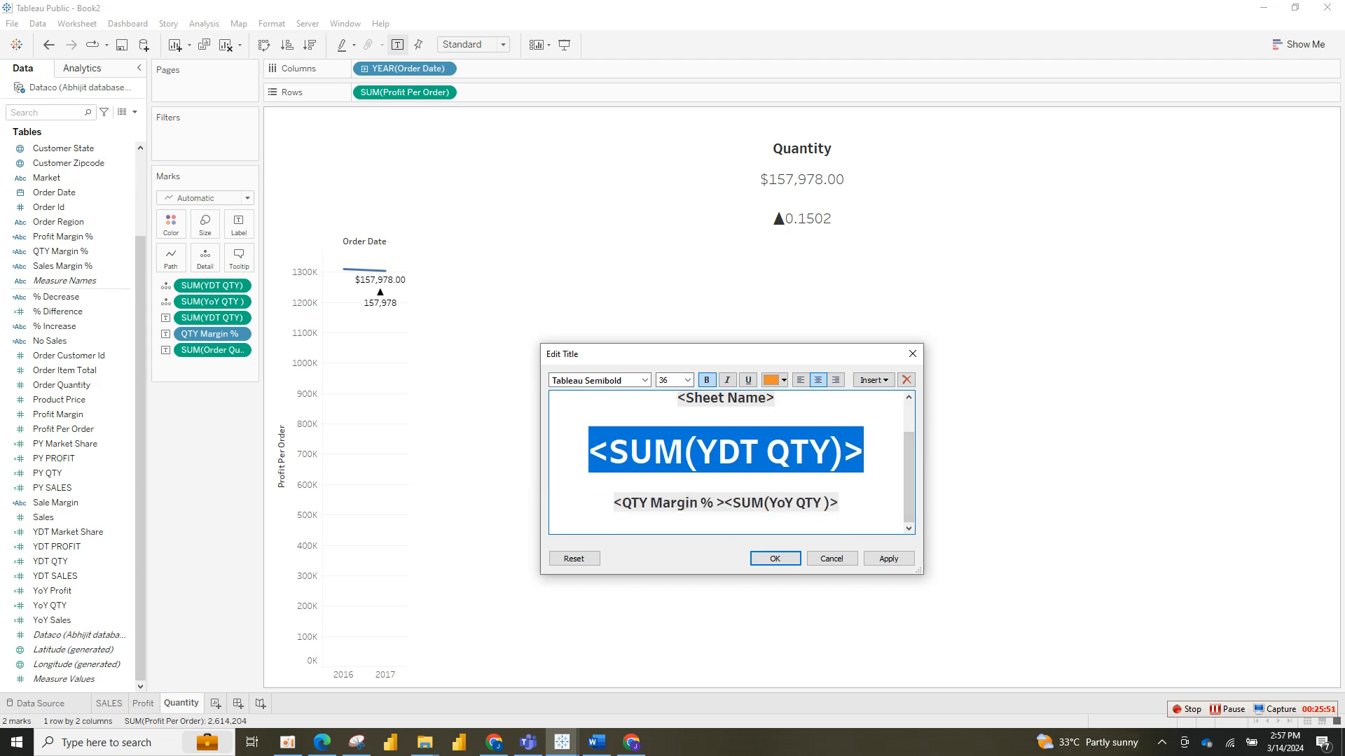
{"action": "left_click_drag", "start_coordinate": [614, 503], "coordinate": [843, 518]}
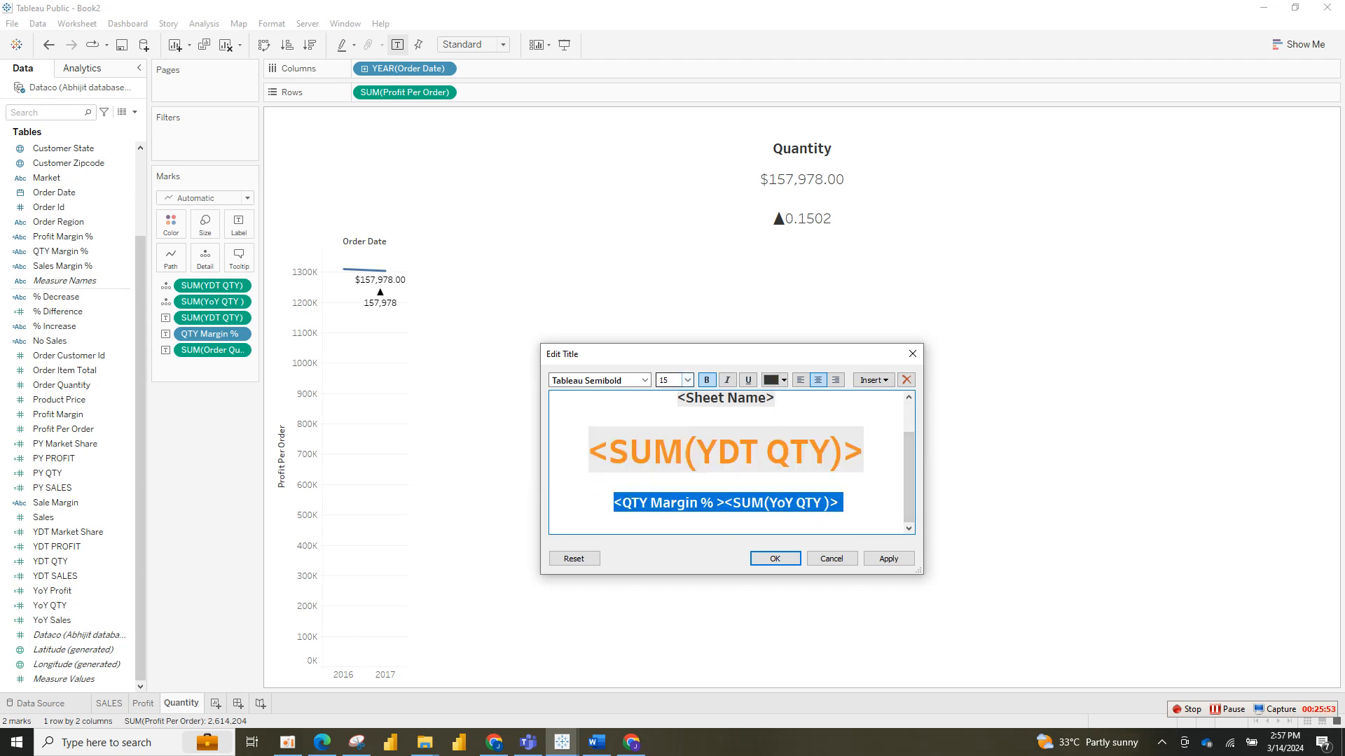
{"action": "left_click", "coordinate": [687, 380]}
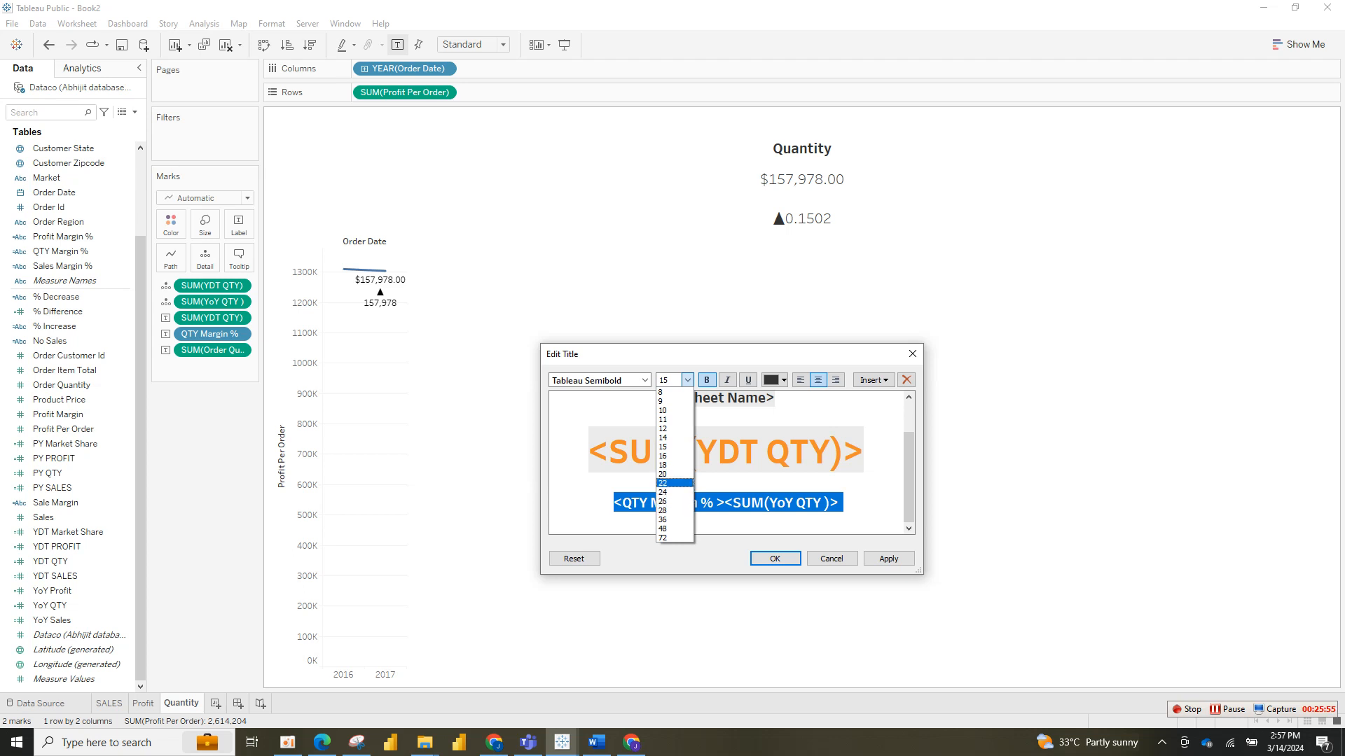
{"action": "left_click", "coordinate": [663, 474]}
{"action": "left_click", "coordinate": [783, 379]}
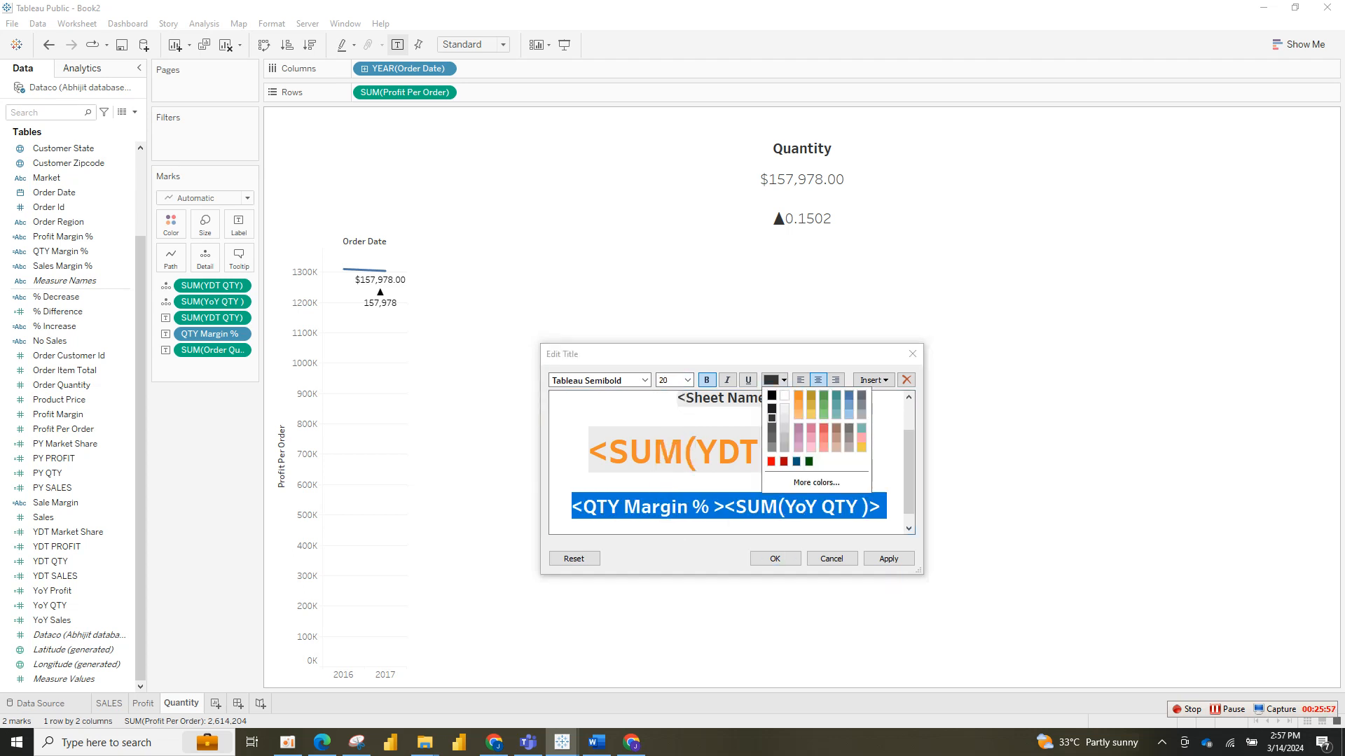
{"action": "left_click", "coordinate": [824, 397]}
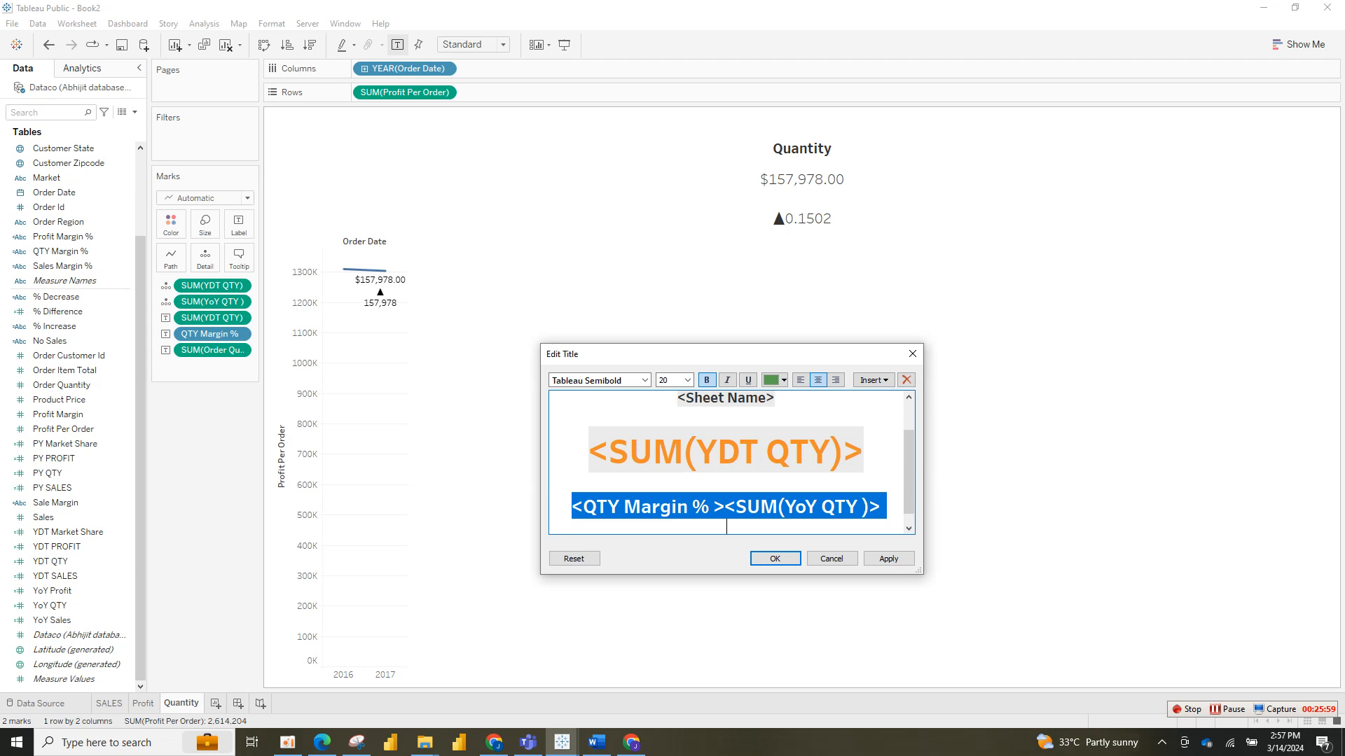
{"action": "left_click", "coordinate": [888, 559]}
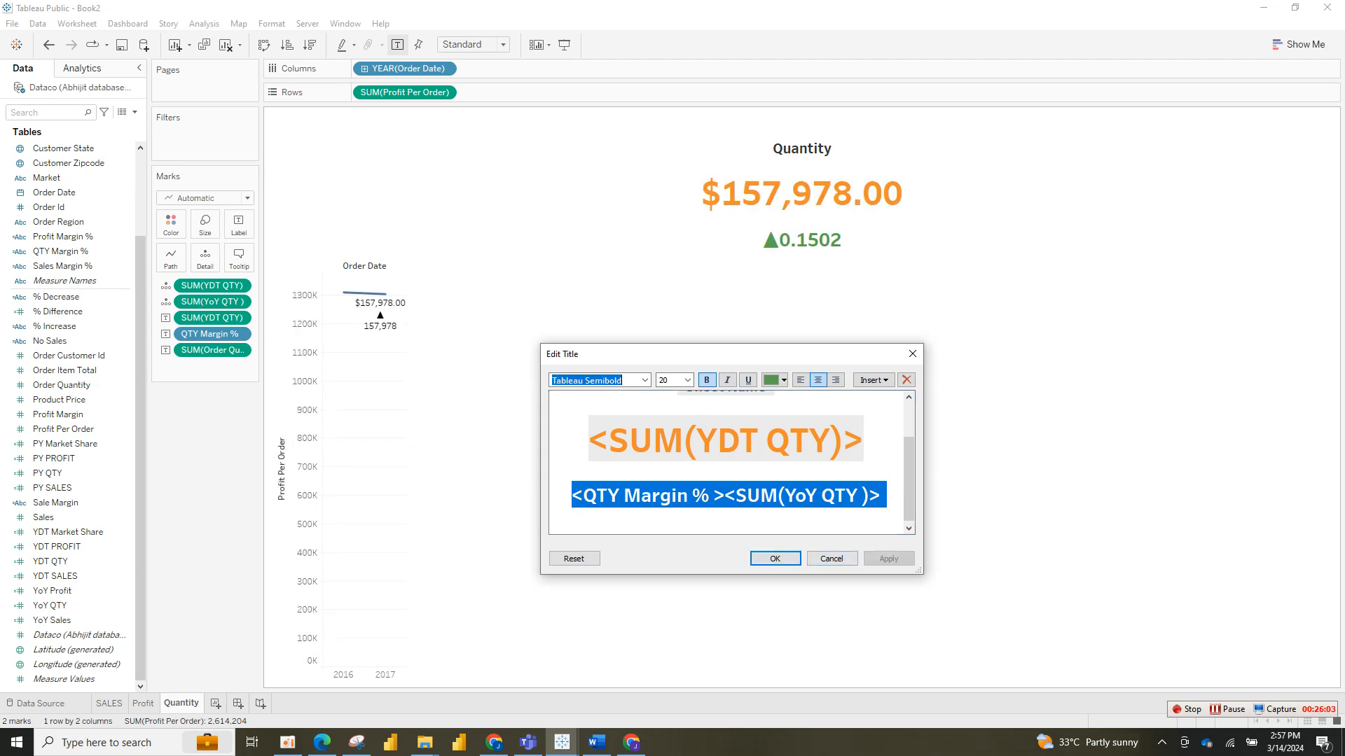
Step: Replace the sheet name field in the title with the text "Quantity", and apply and confirm the title
{"action": "key", "text": "Delete"}
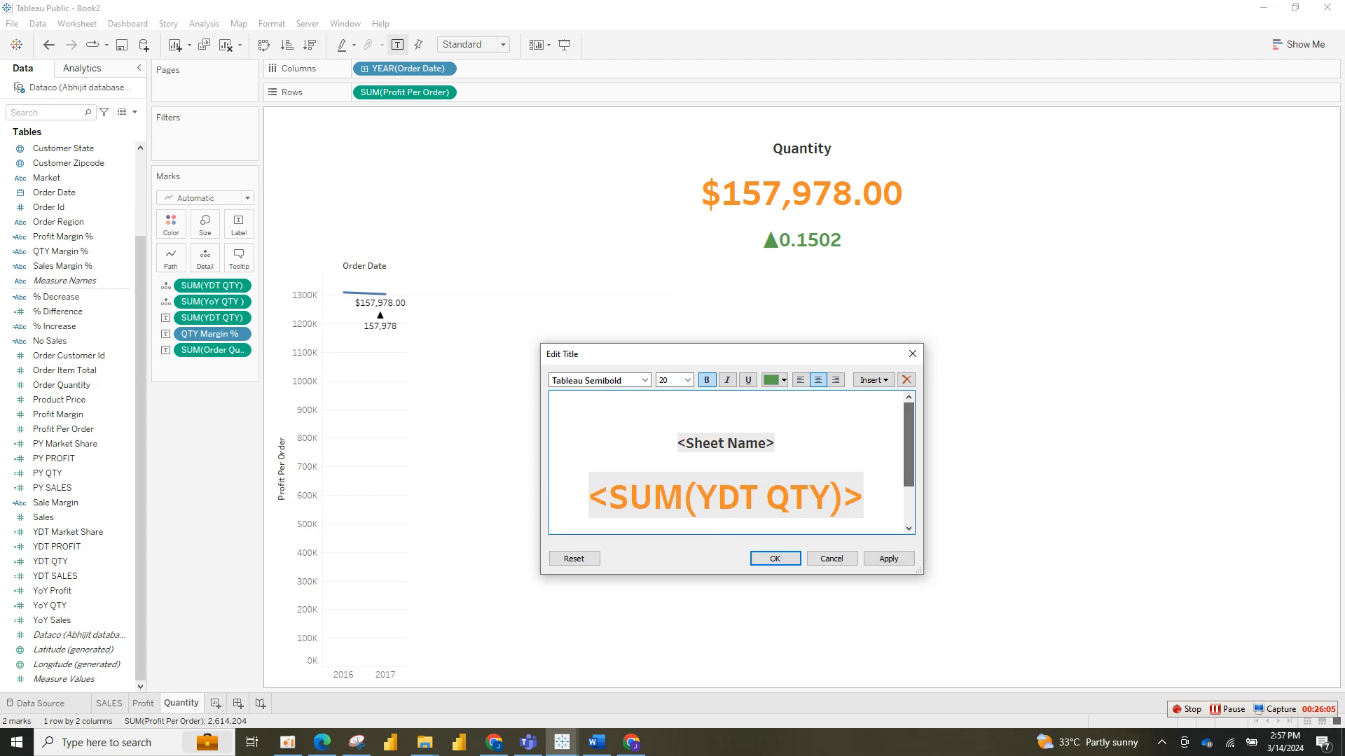
{"action": "left_click", "coordinate": [727, 463]}
{"action": "key", "text": "shift+Home"}
{"action": "type", "text": "Q"}
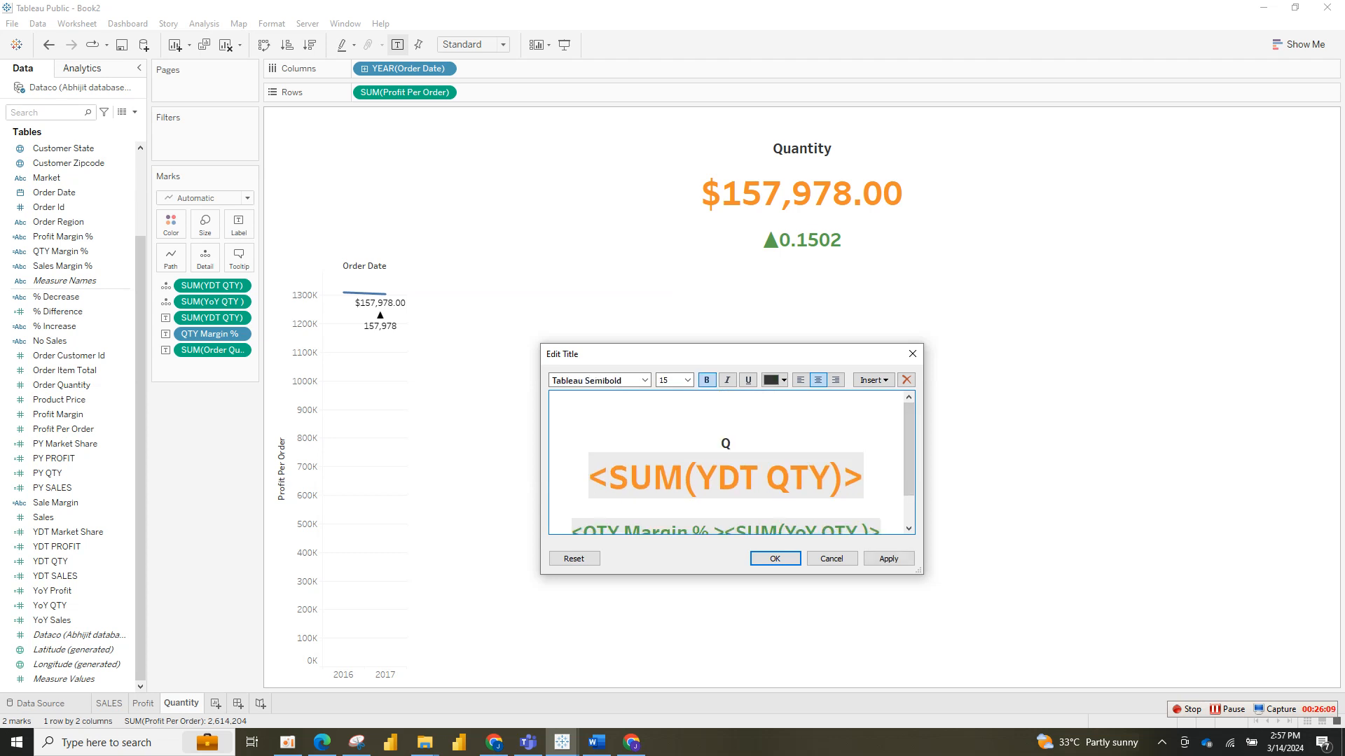
{"action": "type", "text": "uantity"}
{"action": "left_click", "coordinate": [888, 559]}
{"action": "key", "text": "Return"}
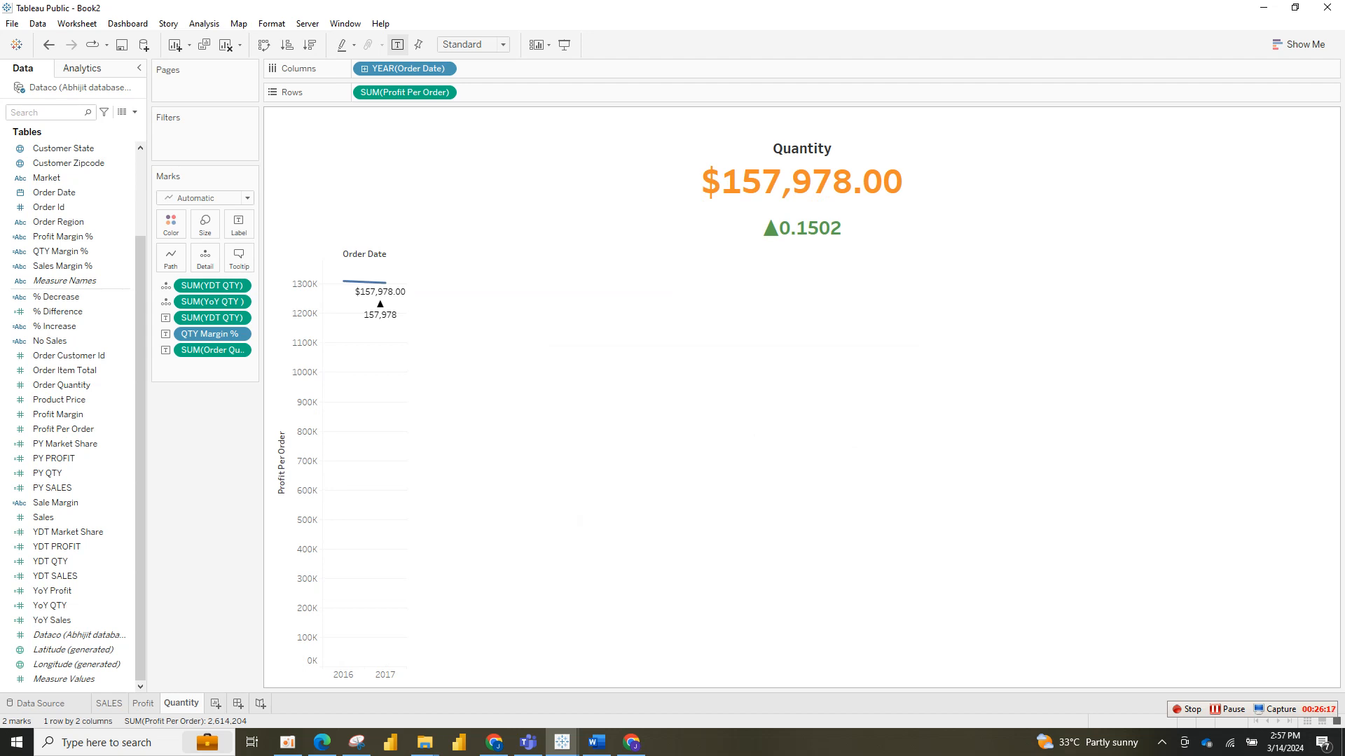
Step: Format the YDT QTY label value as custom currency with 0 decimal places
{"action": "left_click", "coordinate": [239, 350]}
{"action": "key", "text": "Escape"}
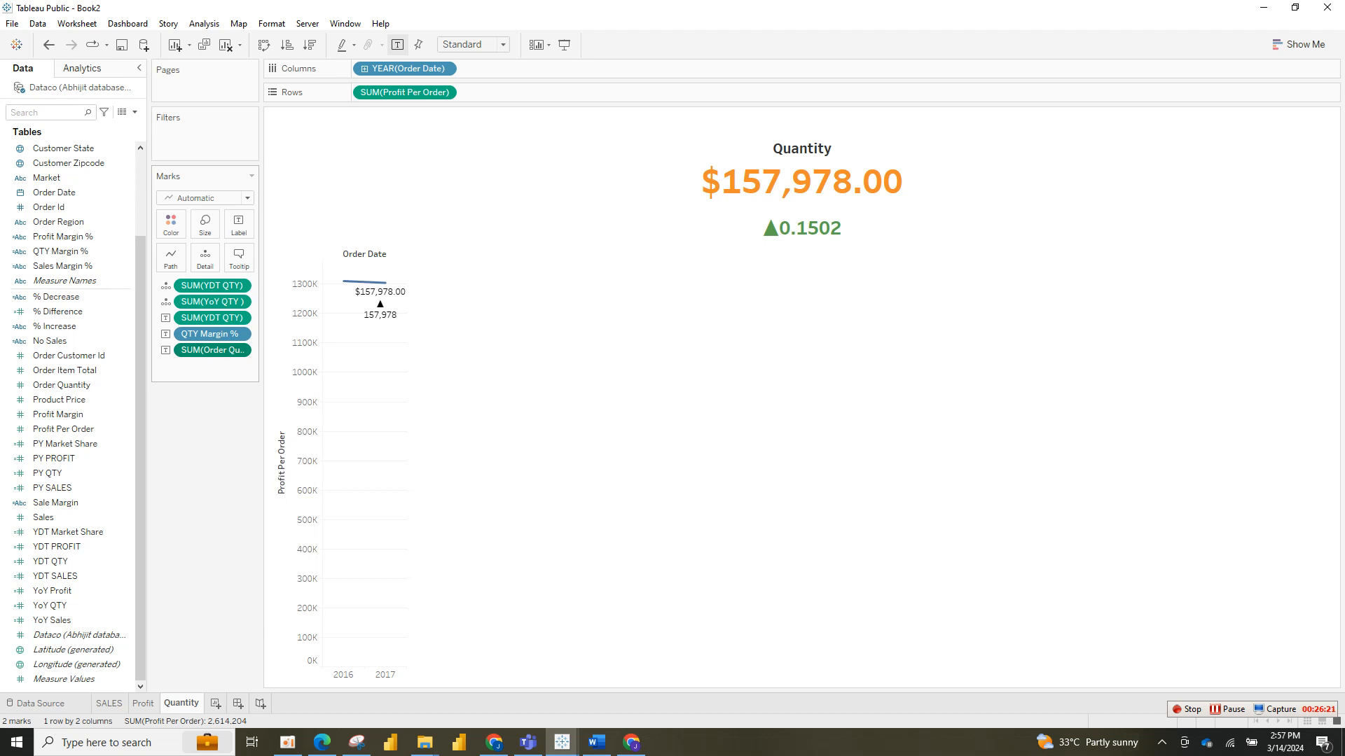
{"action": "left_click", "coordinate": [243, 318]}
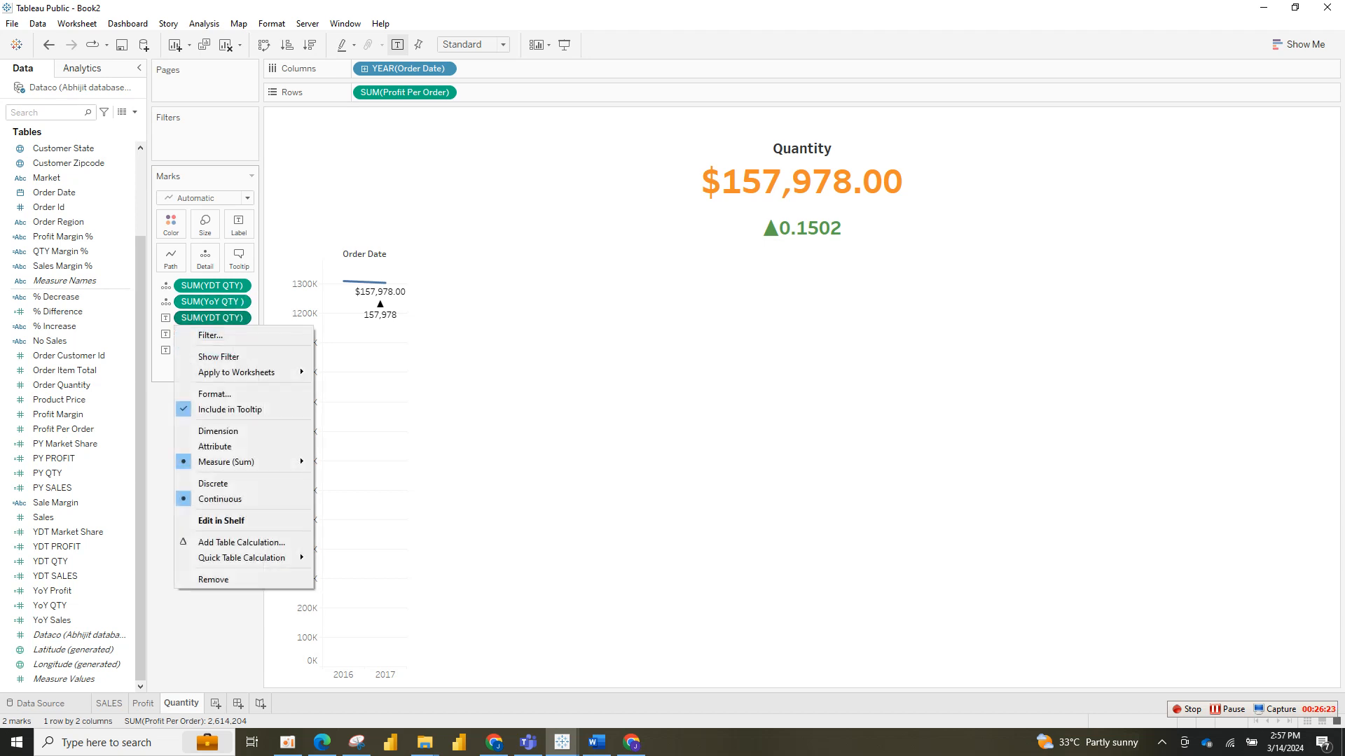
{"action": "left_click", "coordinate": [214, 394]}
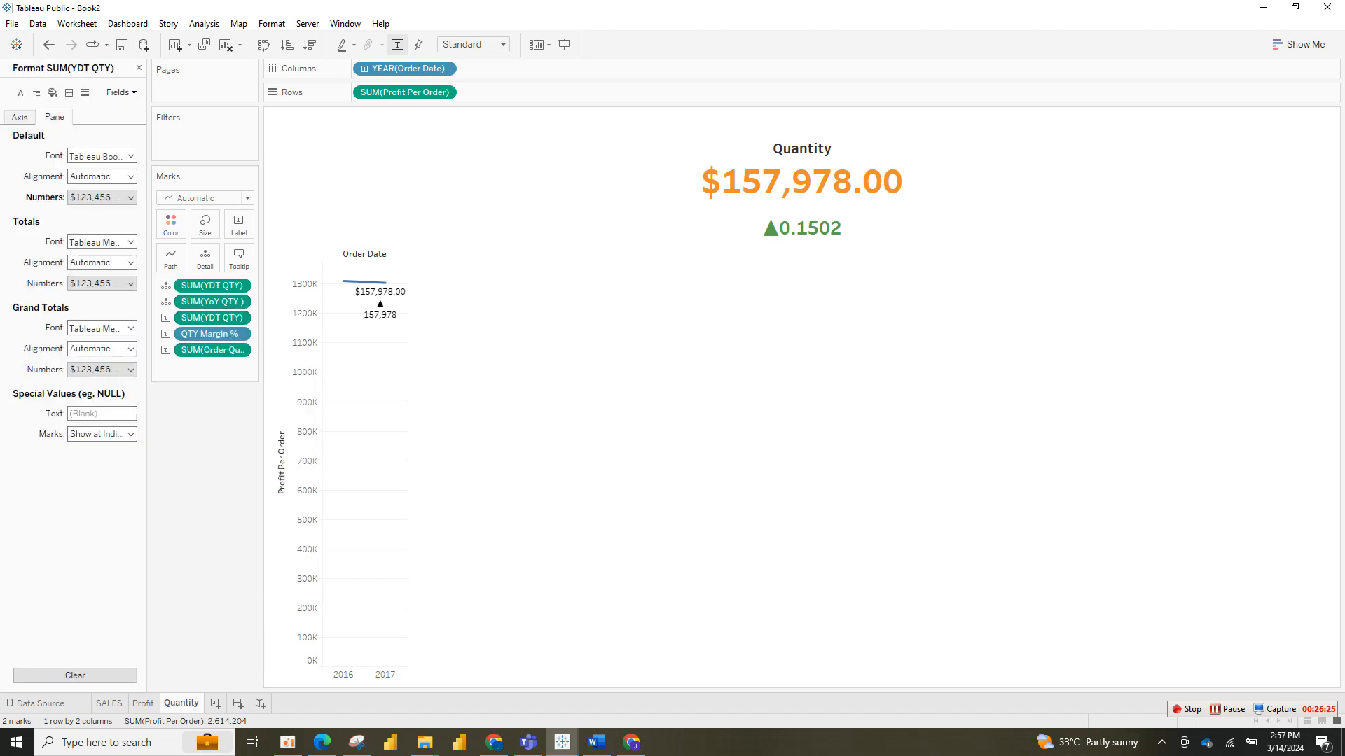
{"action": "left_click", "coordinate": [131, 197]}
{"action": "left_click", "coordinate": [257, 239]}
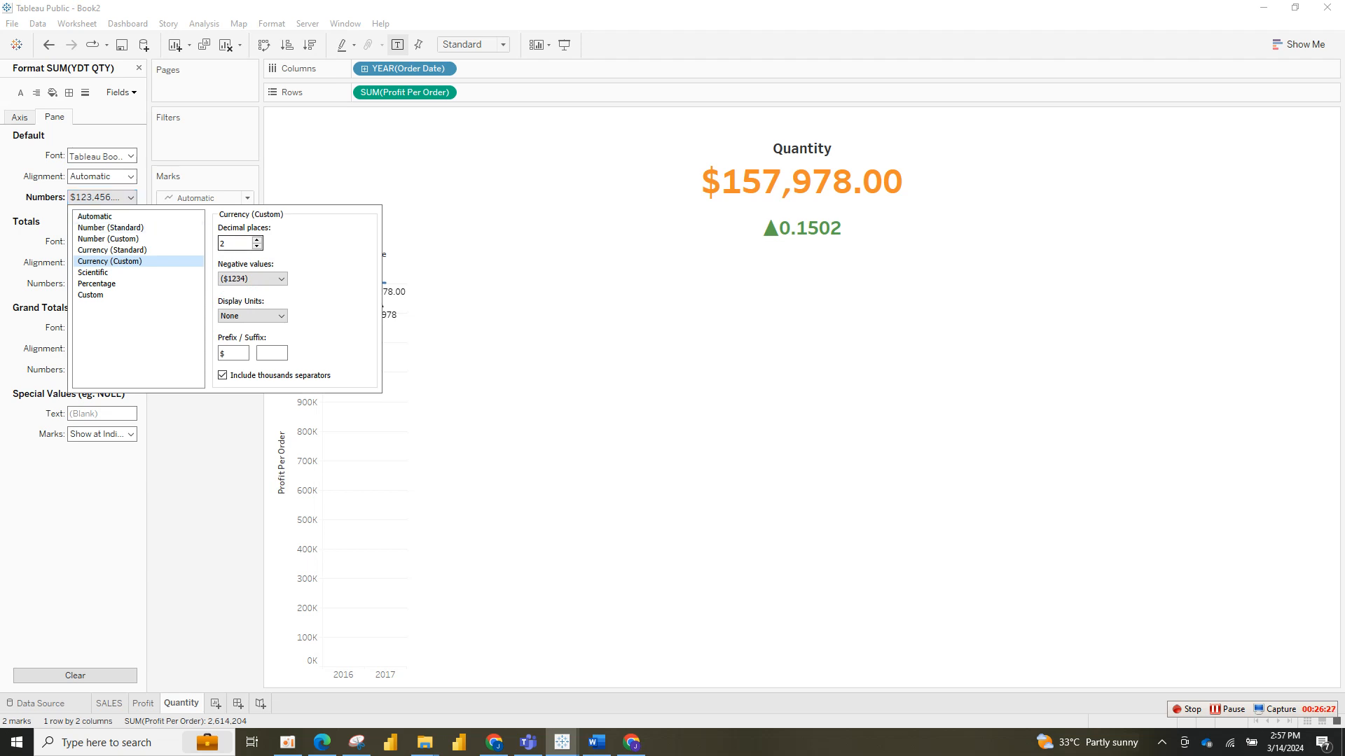
{"action": "type", "text": "0"}
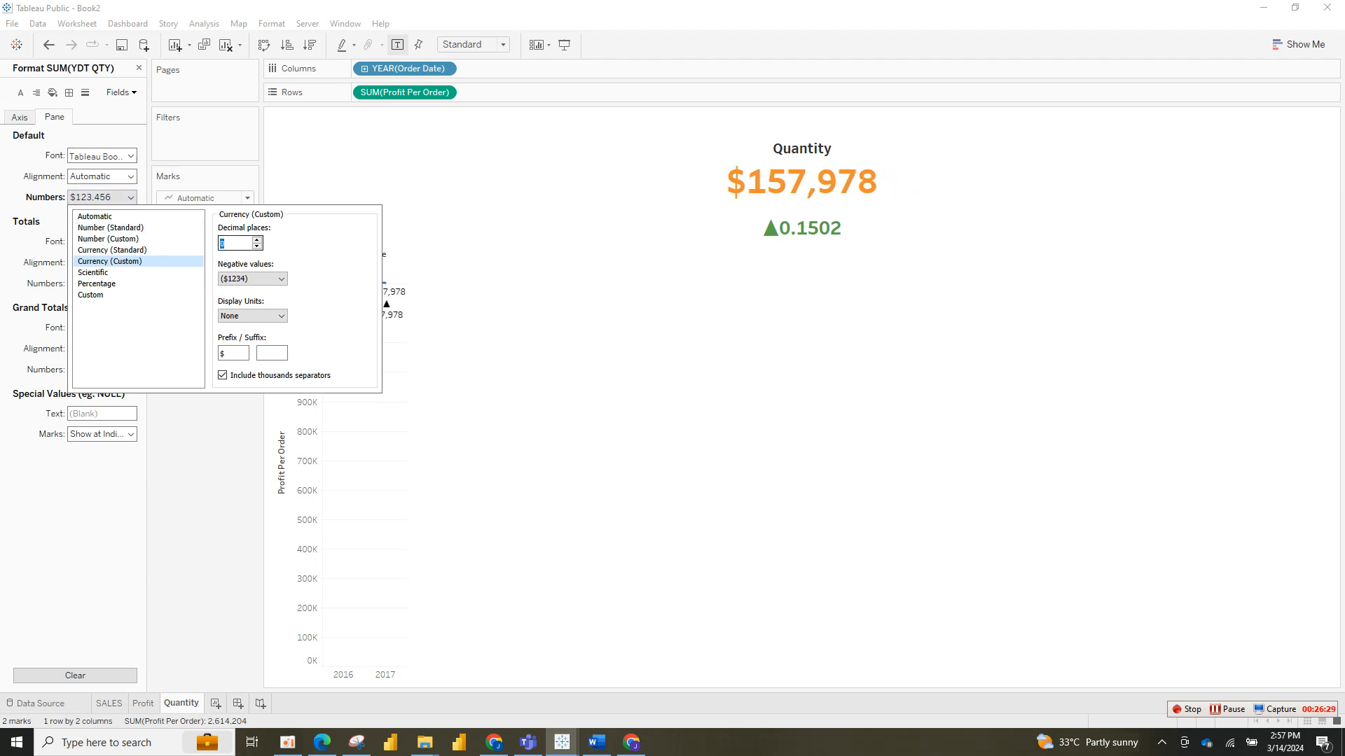
{"action": "key", "text": "Return"}
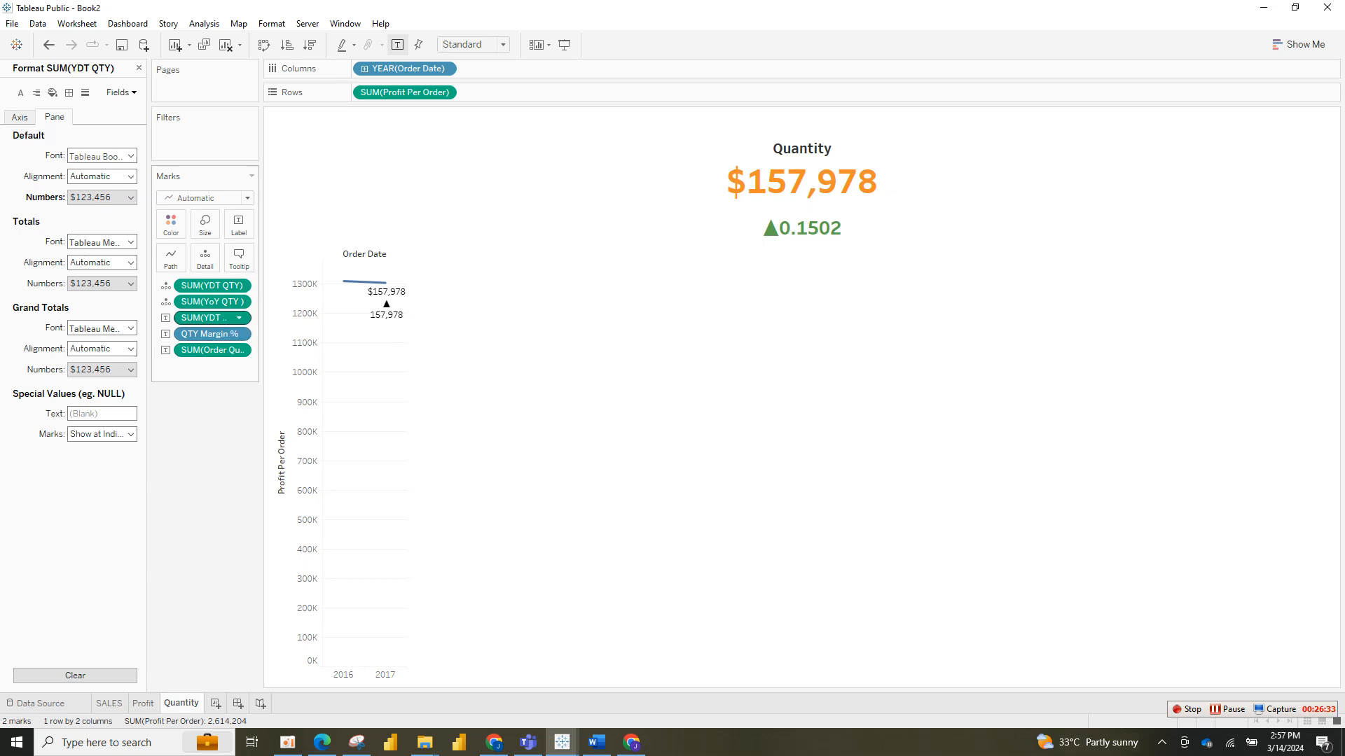
Step: Format the YoY QTY values as a percentage with 2 decimal places
{"action": "left_click", "coordinate": [212, 301]}
{"action": "left_click", "coordinate": [120, 198]}
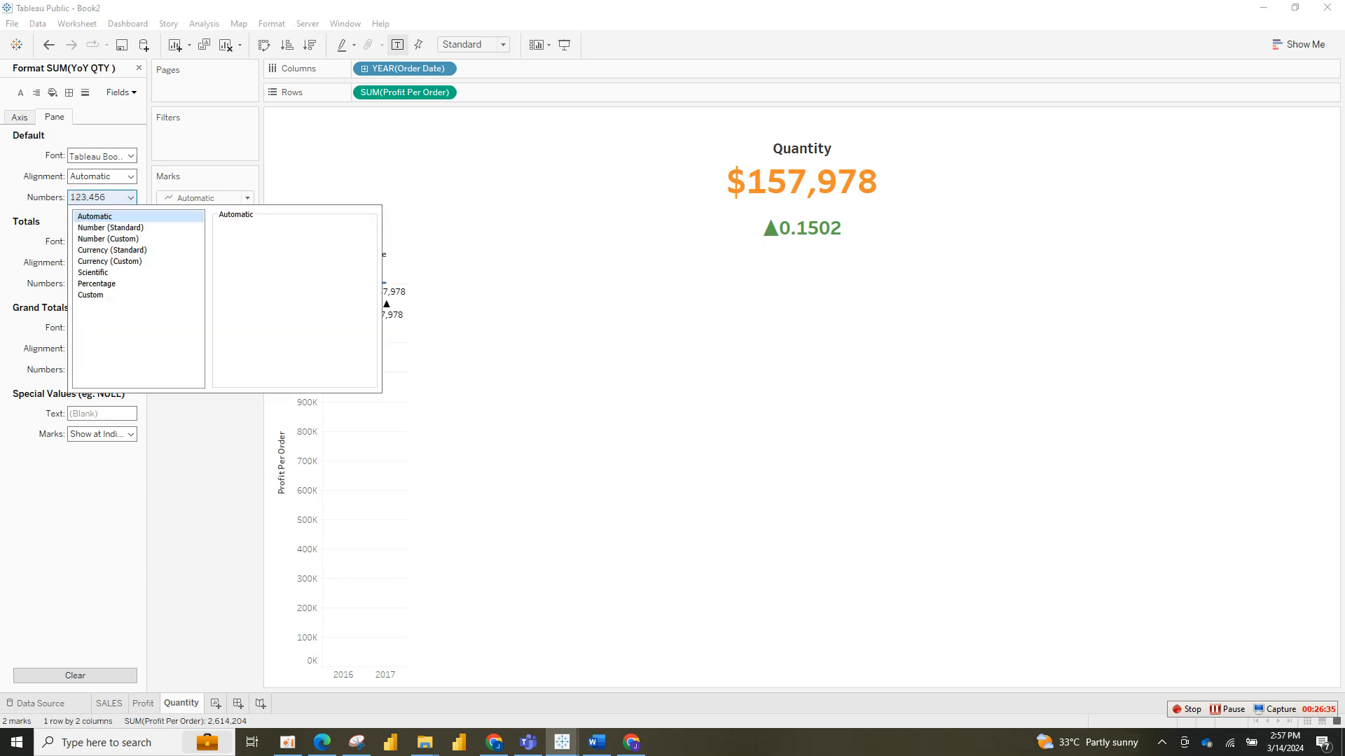
{"action": "left_click", "coordinate": [105, 284]}
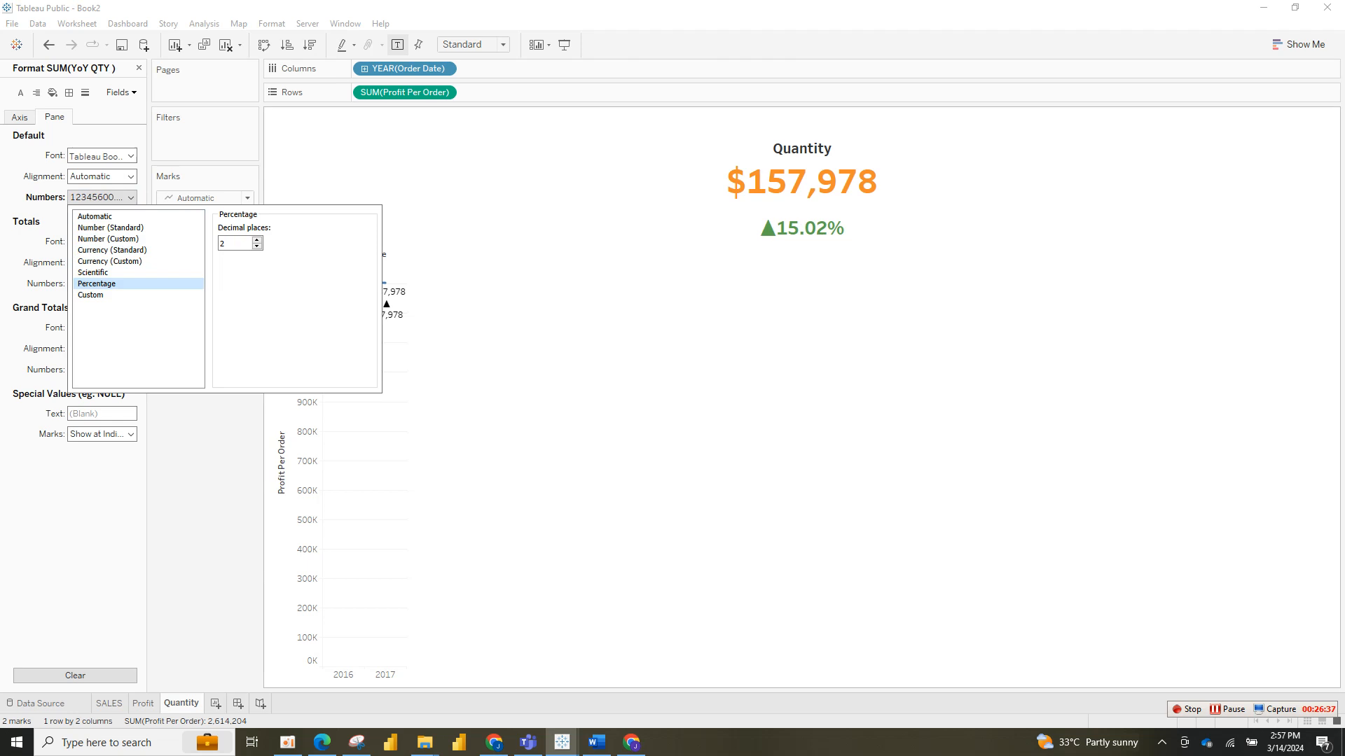
{"action": "key", "text": "Escape"}
Step: Zoom into the Quantity chart twice so the trend line and its mark labels move out of view
{"action": "right_click", "coordinate": [355, 342]}
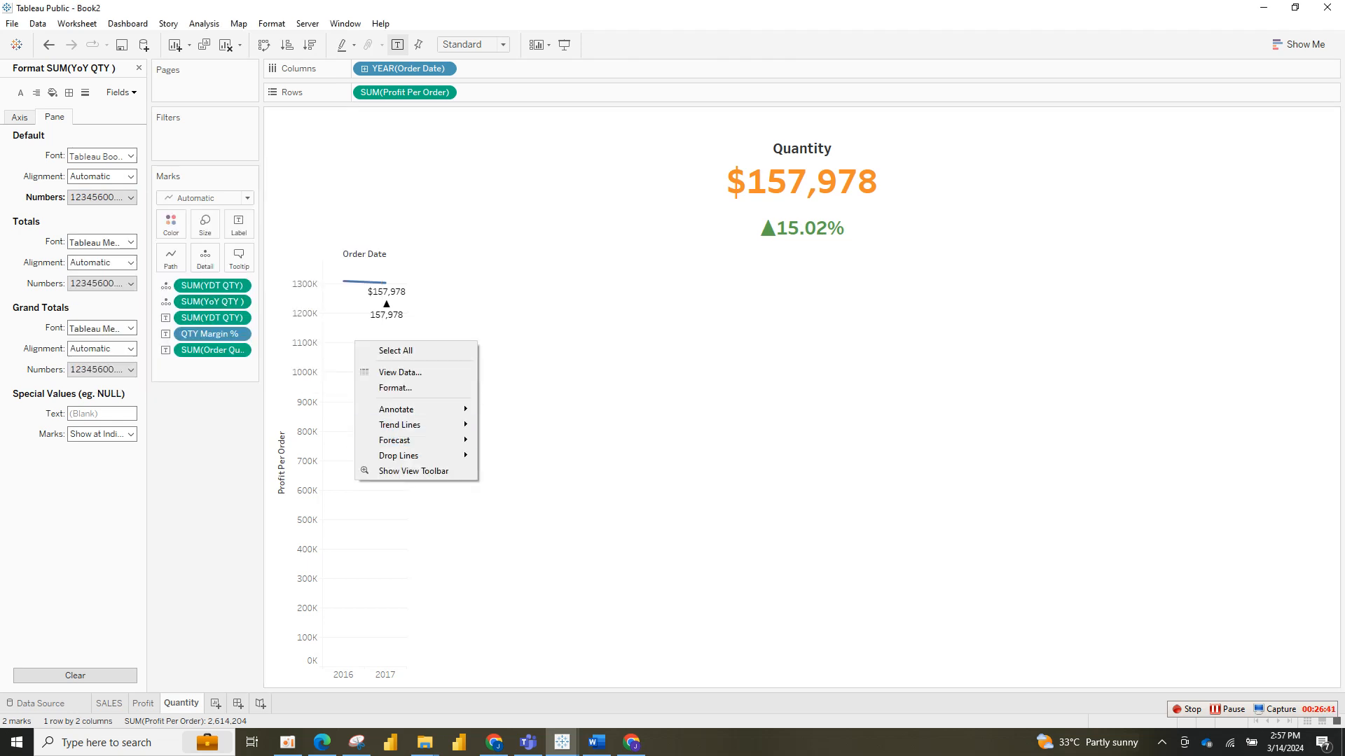
{"action": "left_click", "coordinate": [344, 281]}
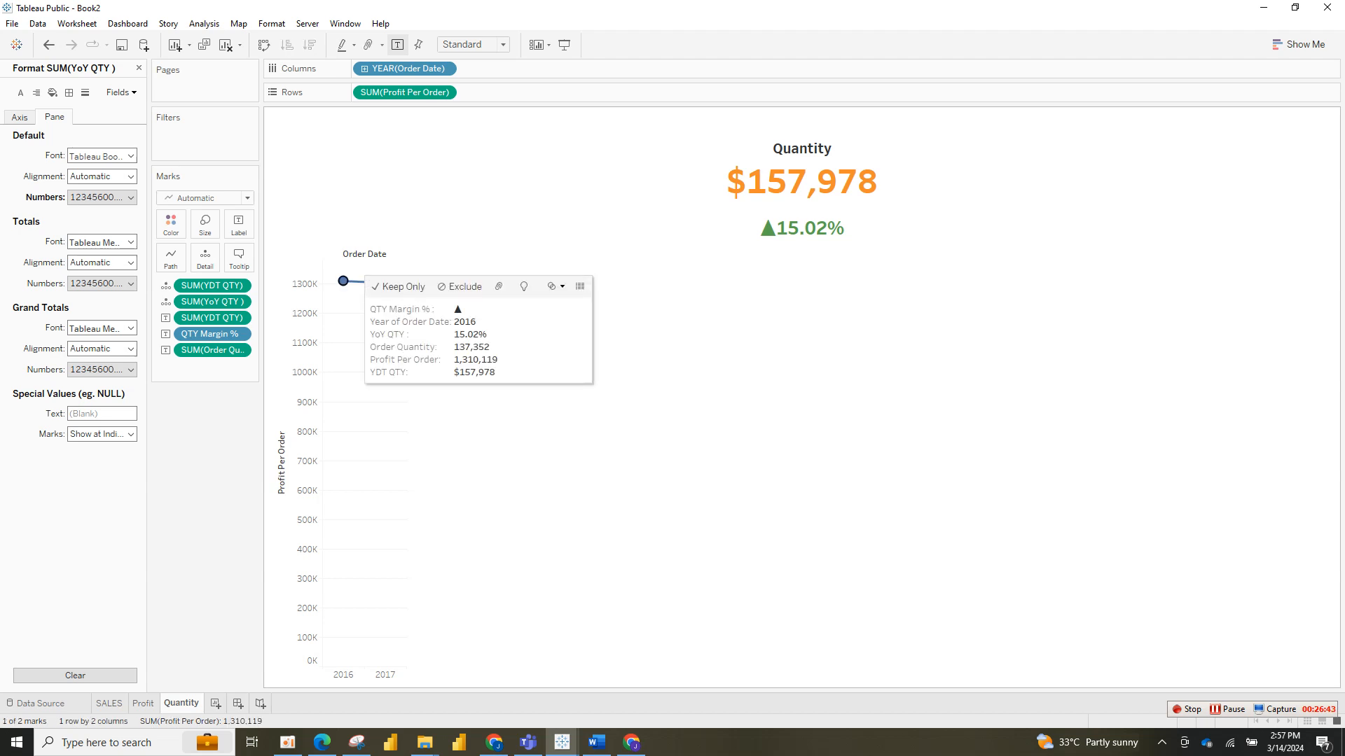
{"action": "right_click", "coordinate": [353, 286]}
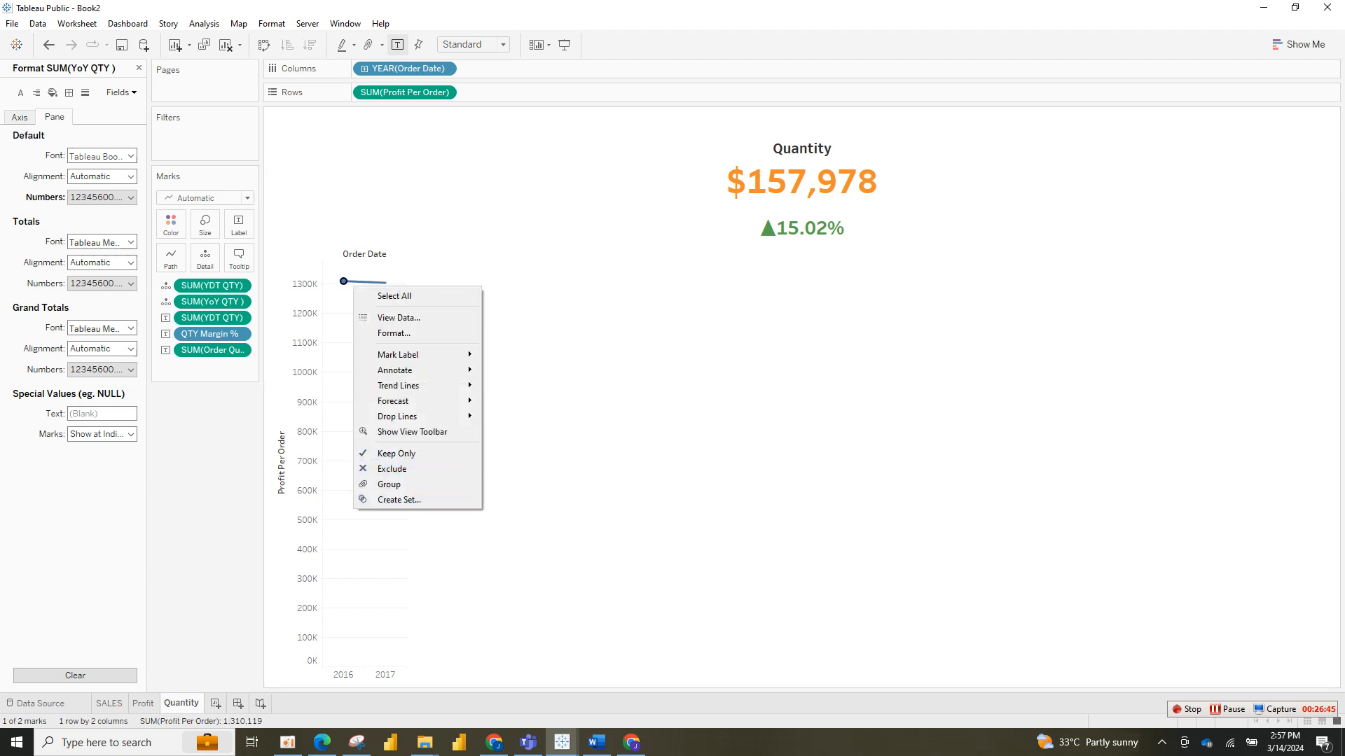
{"action": "key", "text": "Escape"}
{"action": "mouse_move", "coordinate": [341, 279]}
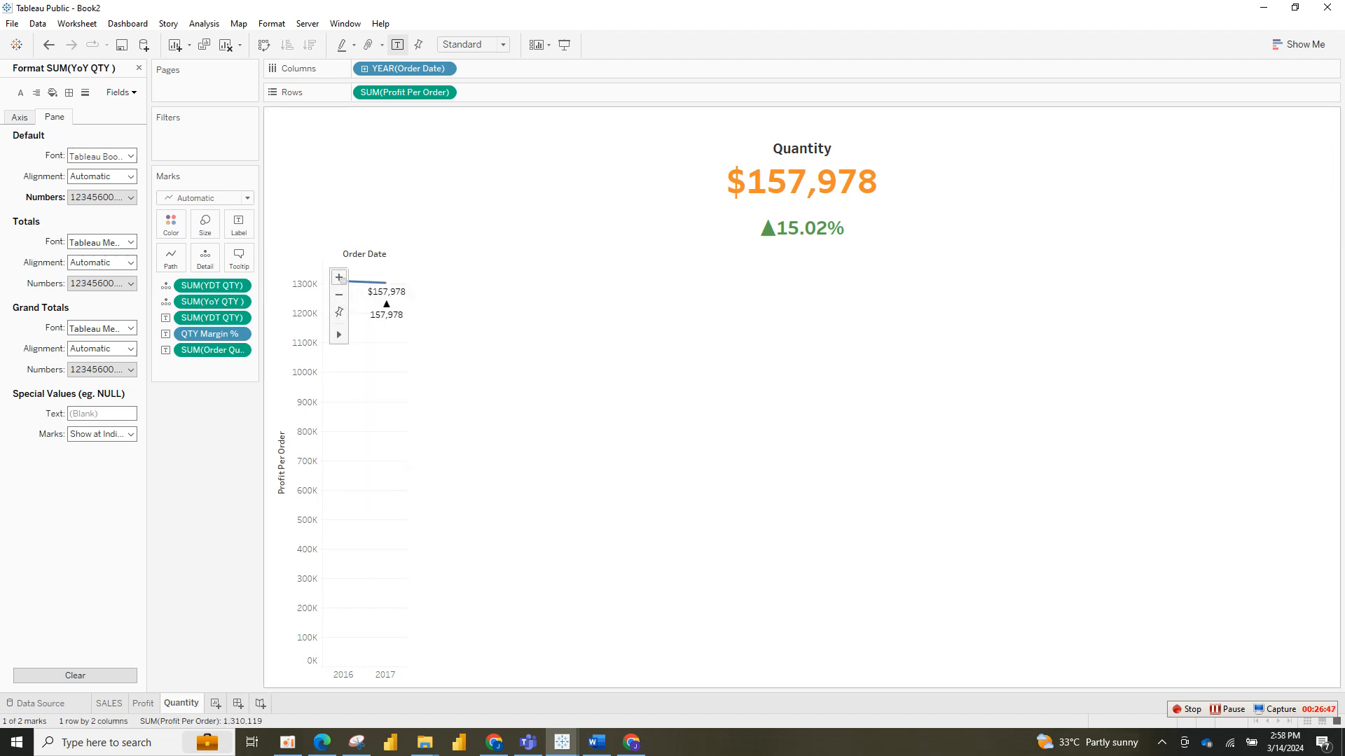
{"action": "left_click", "coordinate": [339, 277]}
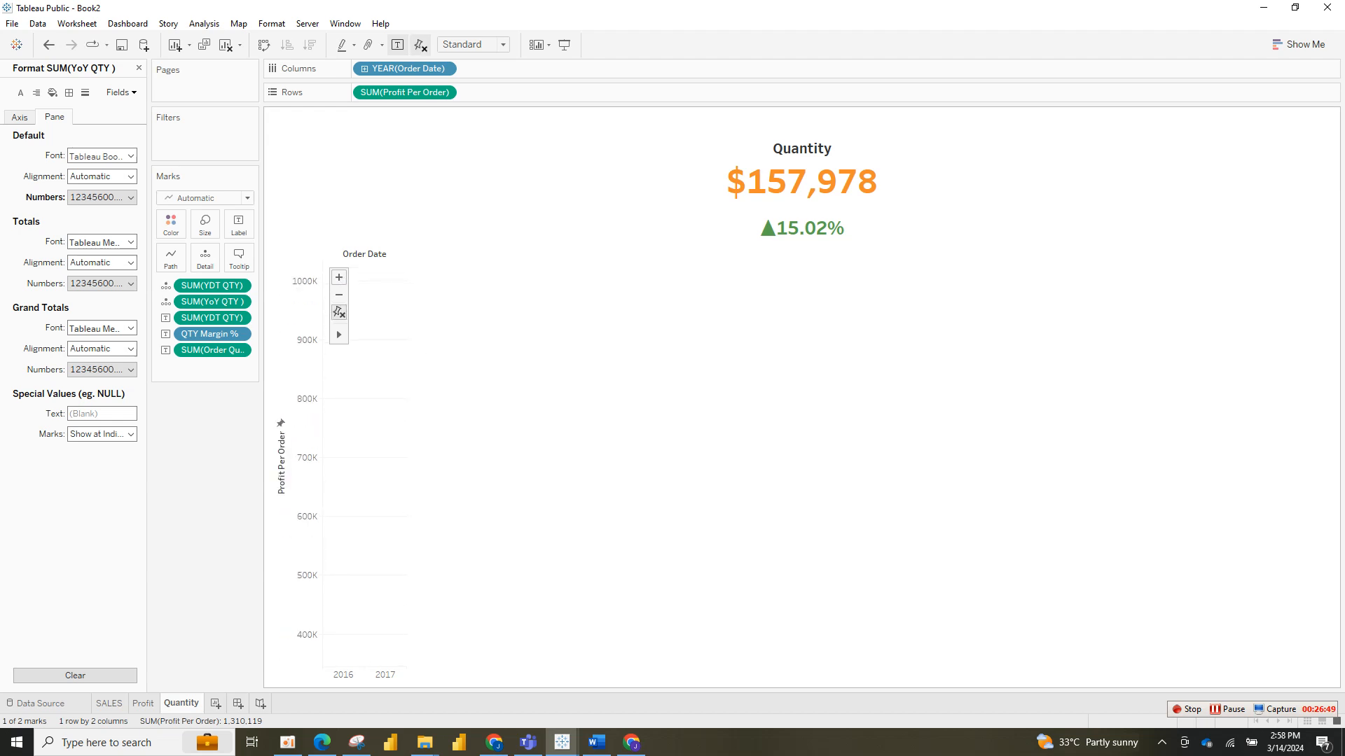
{"action": "left_click", "coordinate": [339, 277]}
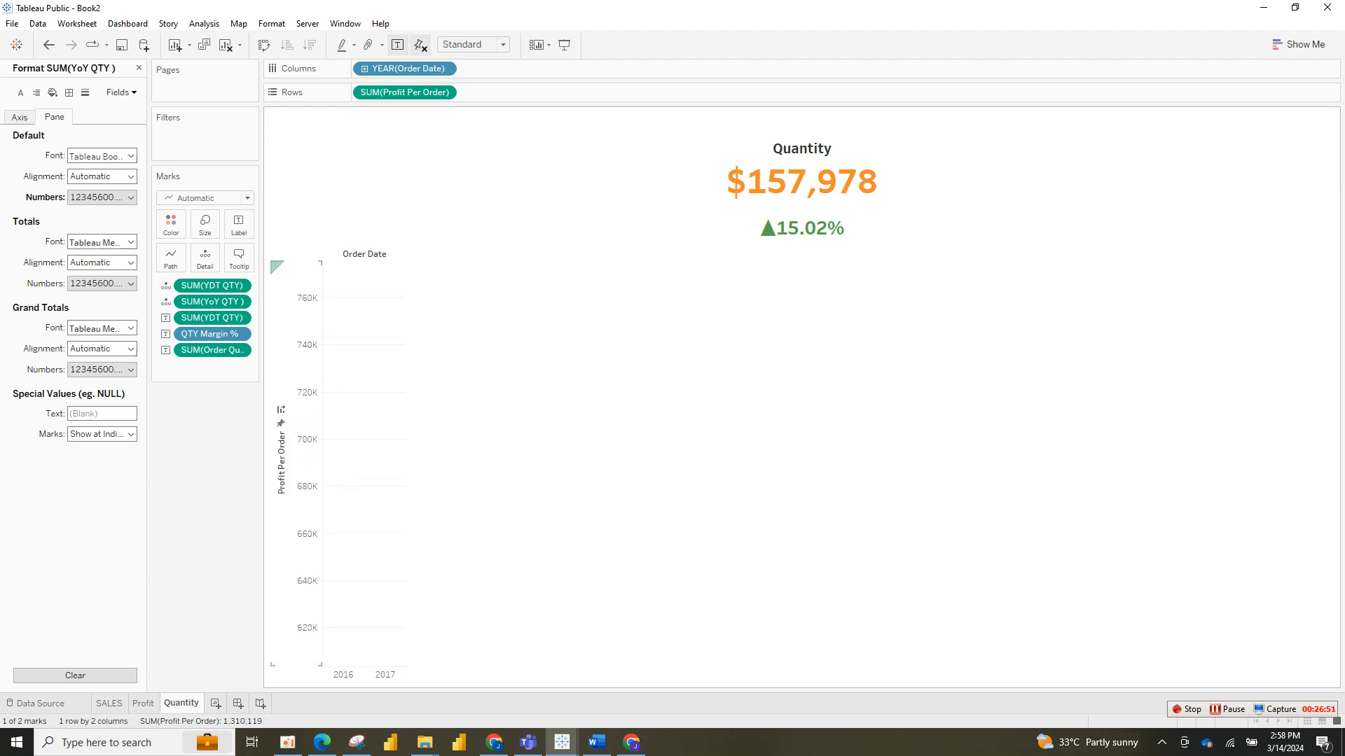
Step: Hide the Profit Per Order axis and the Order Date year headers on the Quantity sheet
{"action": "left_click", "coordinate": [312, 420]}
{"action": "right_click", "coordinate": [317, 415]}
{"action": "left_click", "coordinate": [364, 495]}
{"action": "left_click", "coordinate": [333, 674]}
{"action": "right_click", "coordinate": [348, 670]}
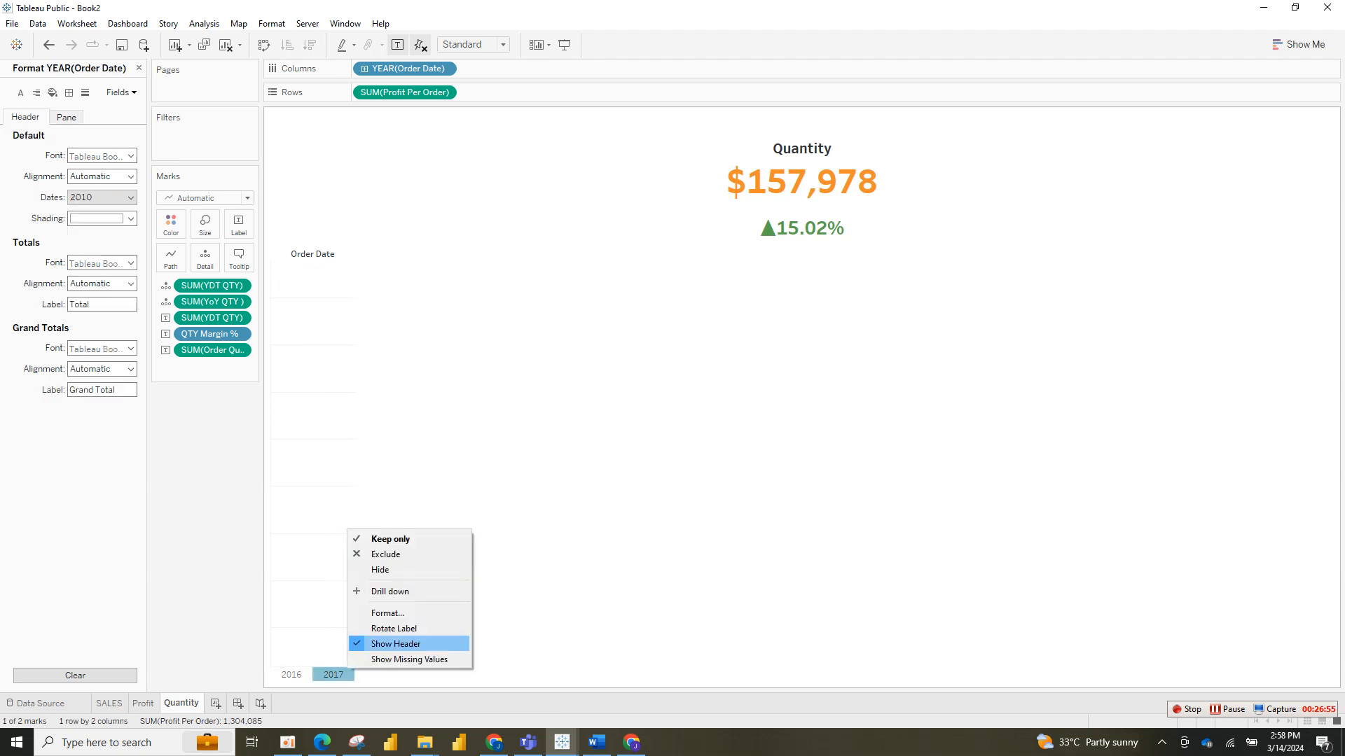
{"action": "left_click", "coordinate": [396, 643]}
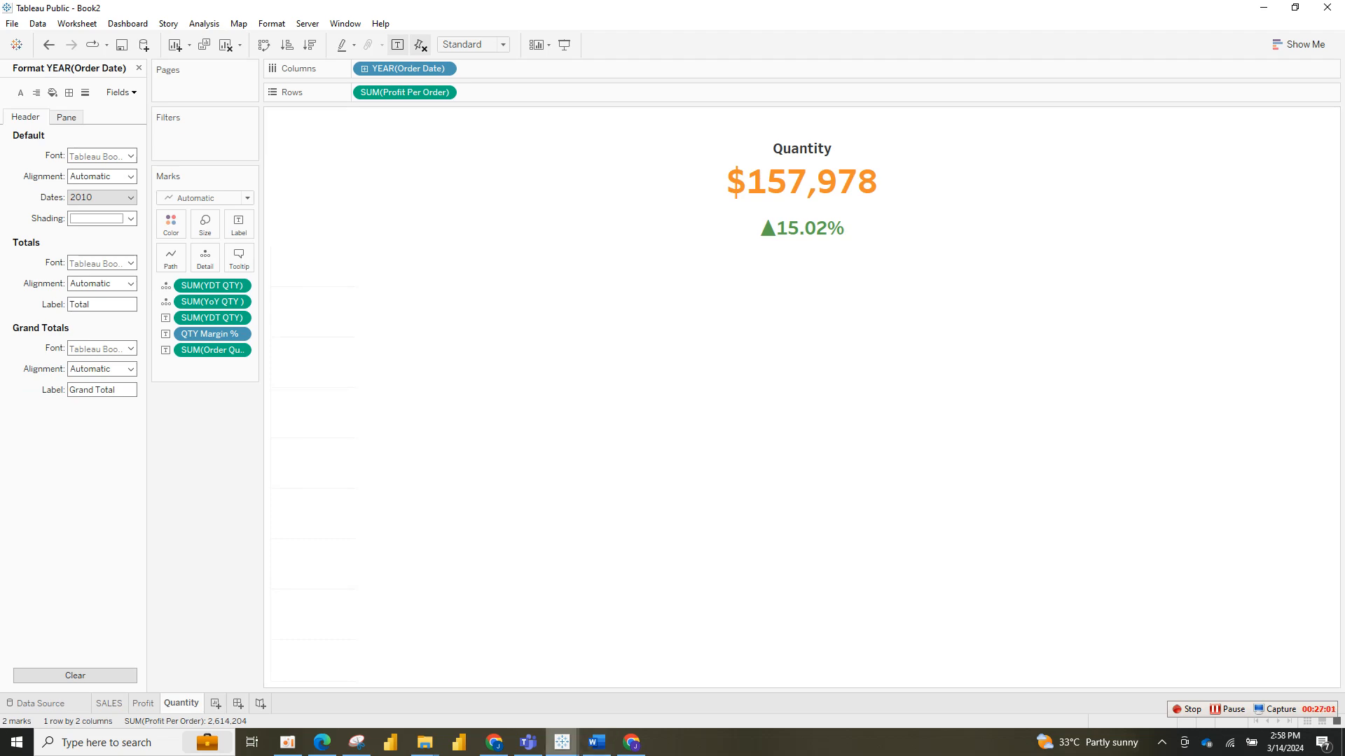
Step: Examine Dashboard 1 in the YTD SALES ANALYSIS workbook and the formula notes in Word, and return to Book2
{"action": "mouse_move", "coordinate": [561, 742]}
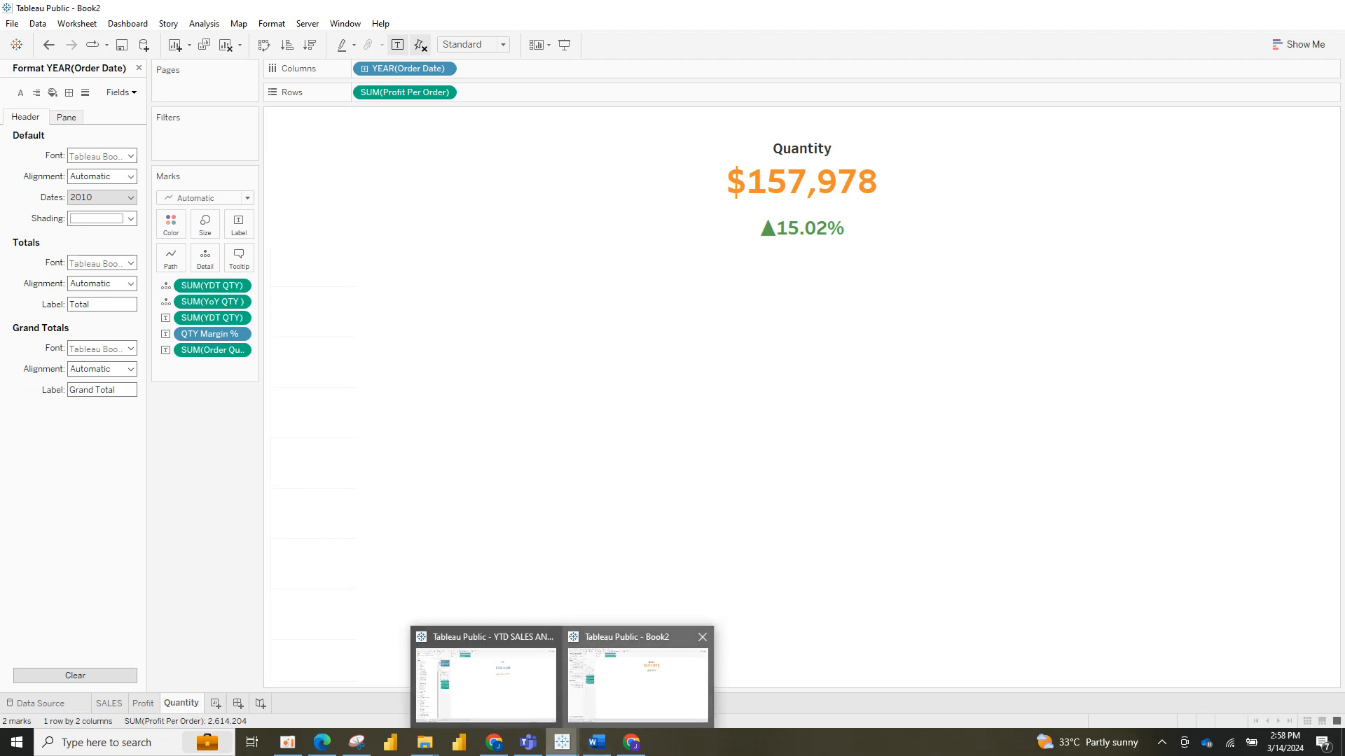
{"action": "left_click", "coordinate": [485, 683]}
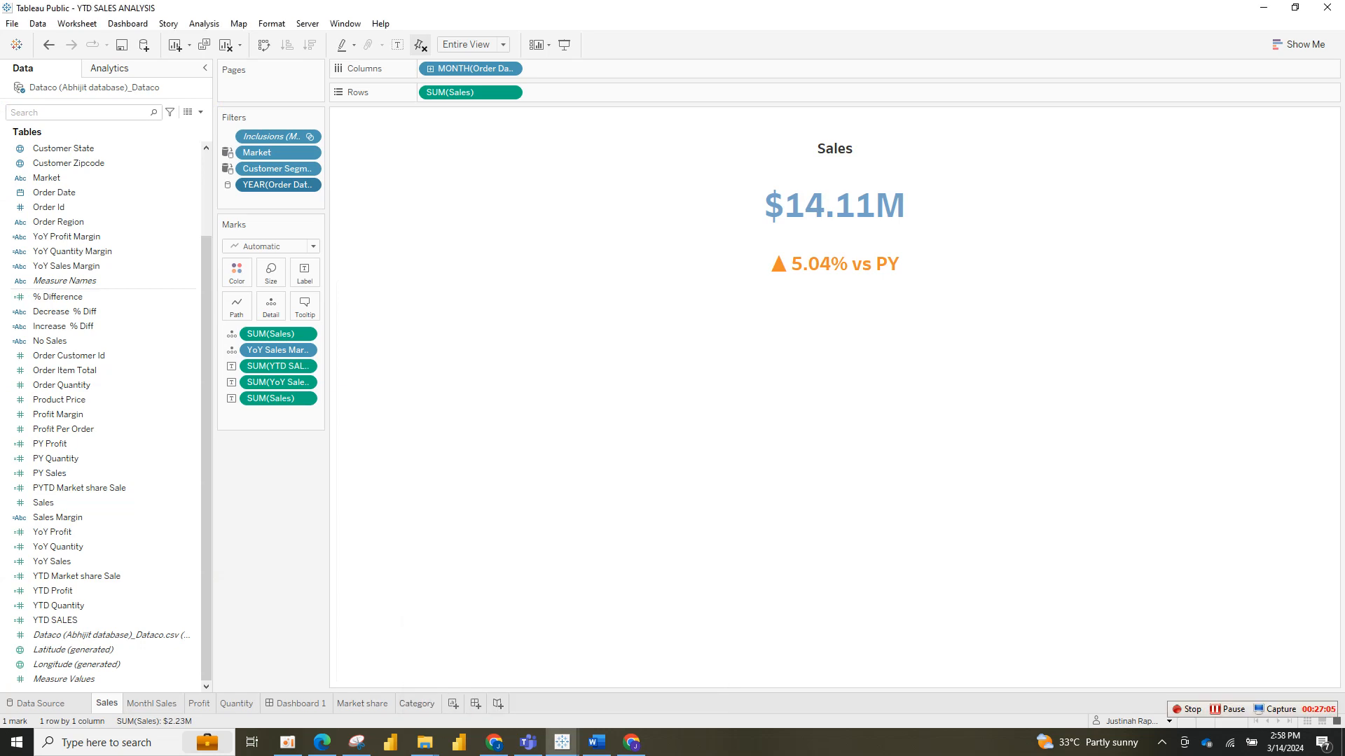
{"action": "left_click", "coordinate": [416, 703]}
{"action": "left_click", "coordinate": [300, 704]}
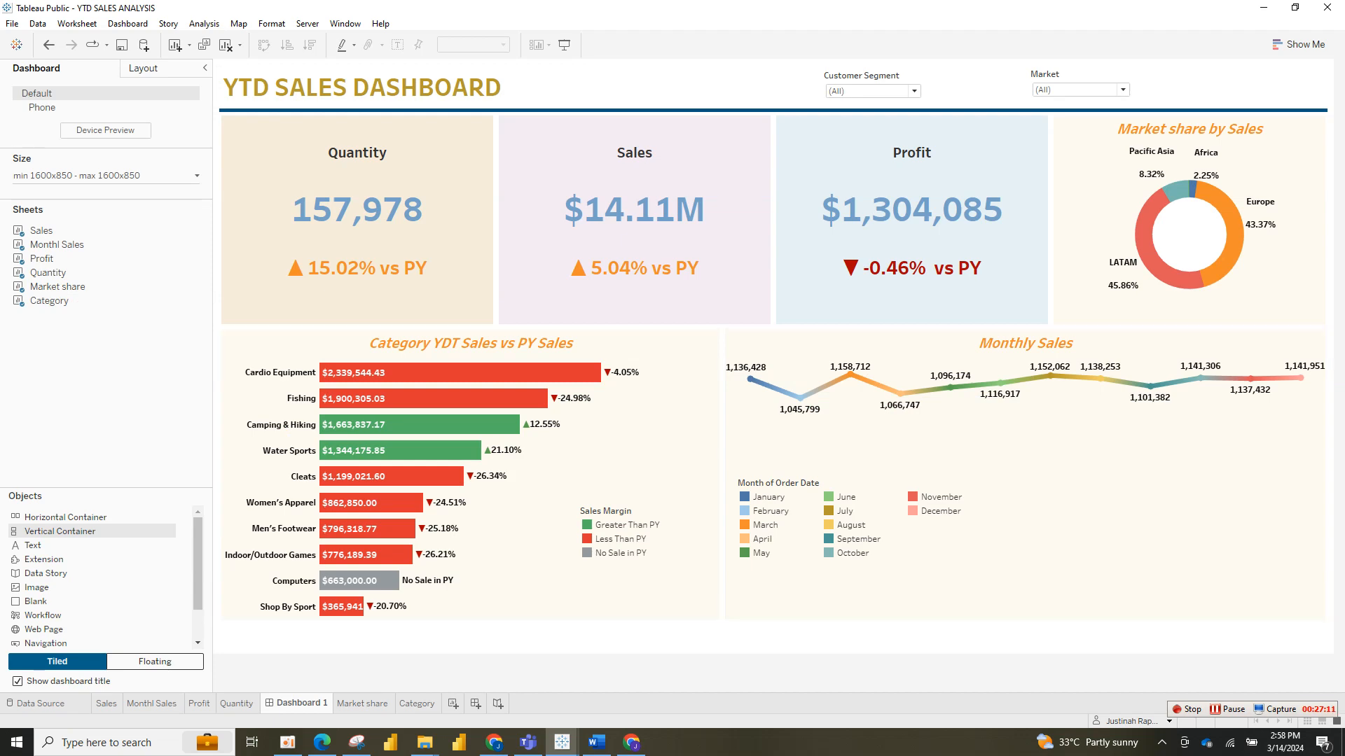
{"action": "mouse_move", "coordinate": [596, 743]}
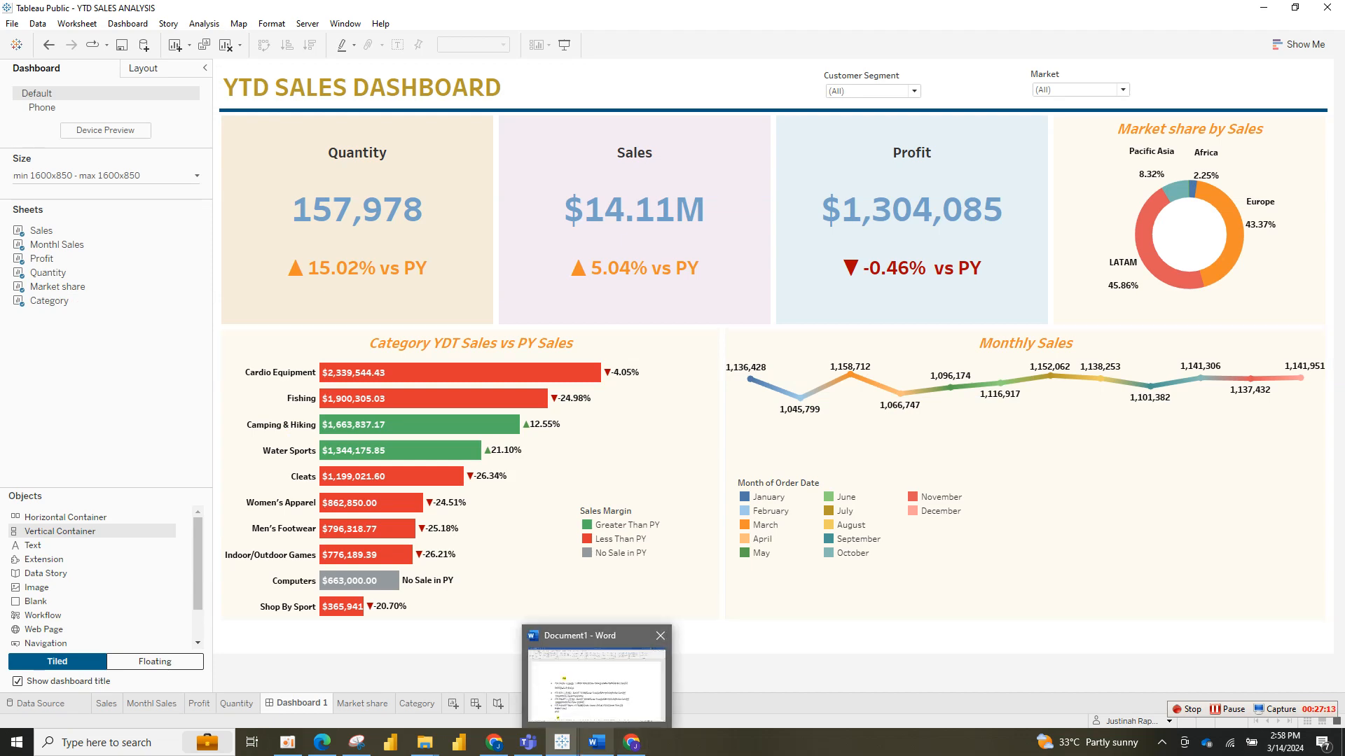
{"action": "left_click", "coordinate": [596, 685]}
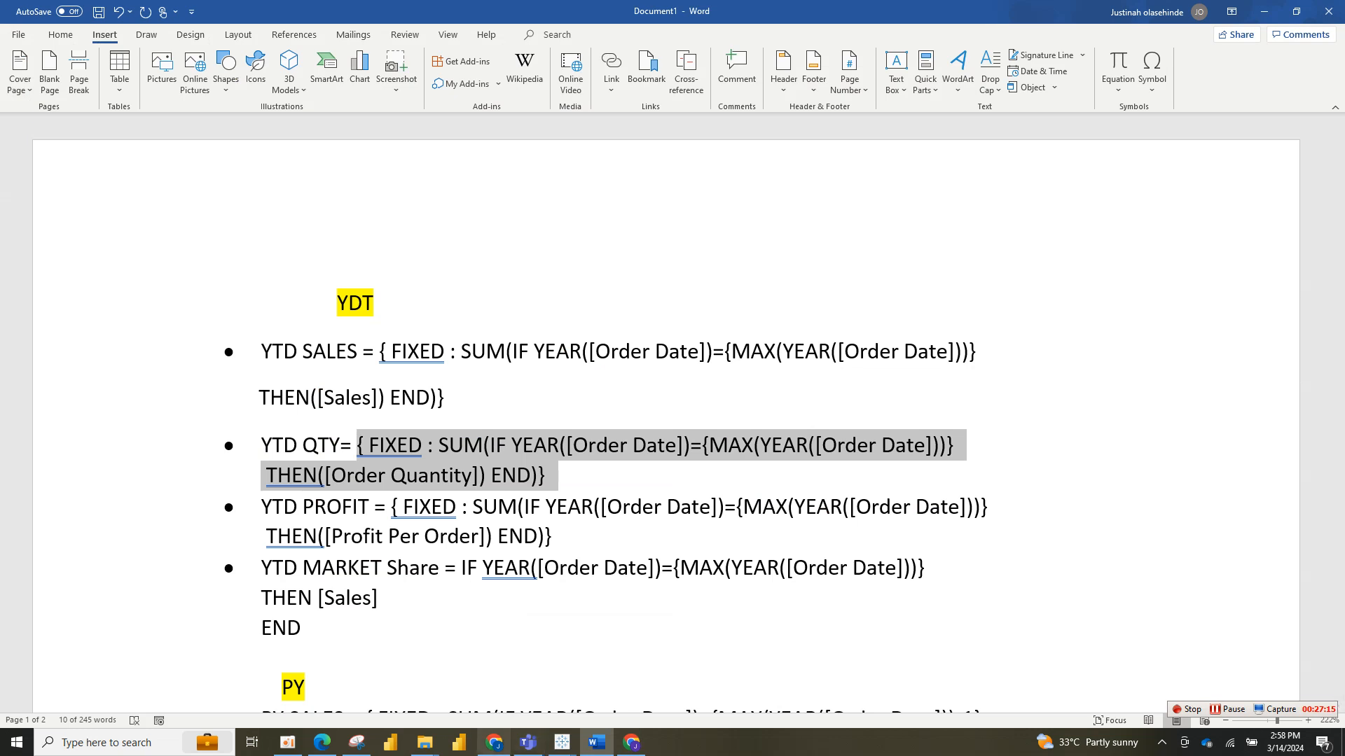
{"action": "left_click", "coordinate": [627, 685]}
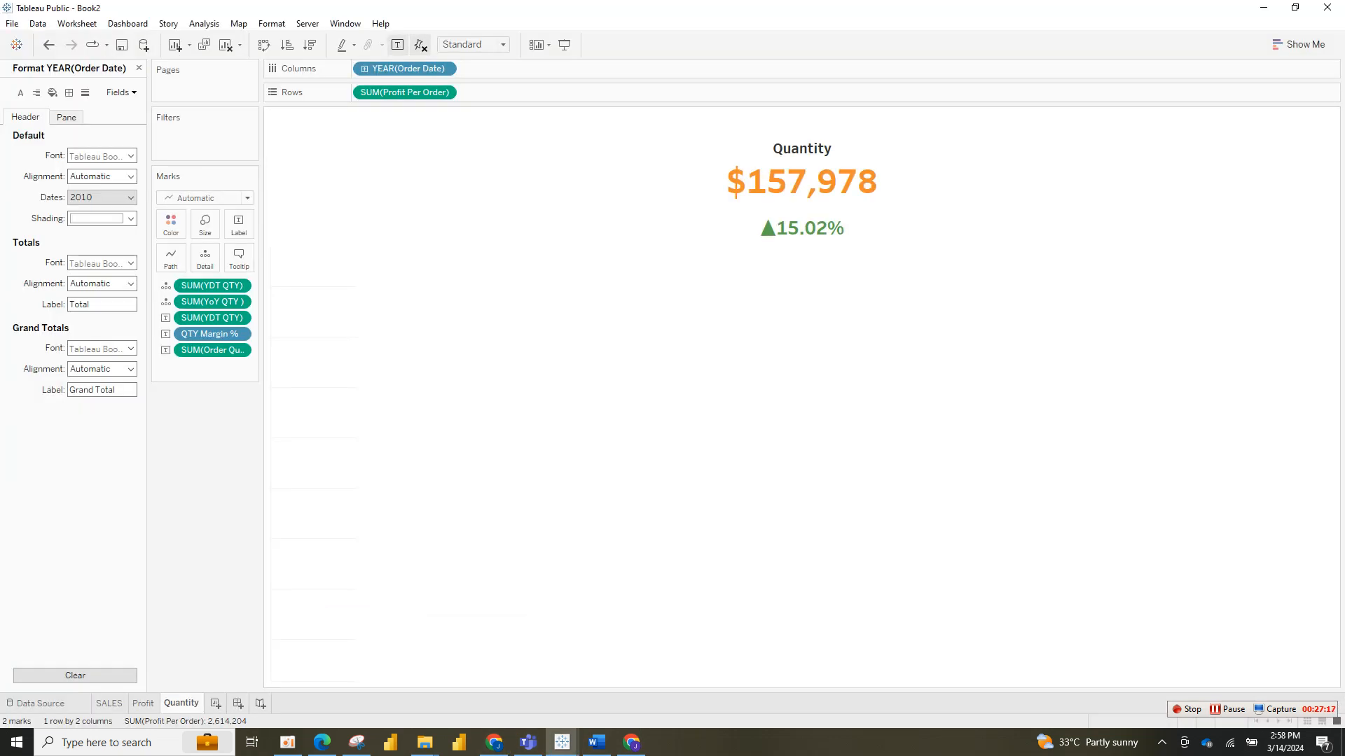
Step: Create a new worksheet and plot the sum of Sales in rows against the month of Order Date in columns
{"action": "key", "text": "ctrl+m"}
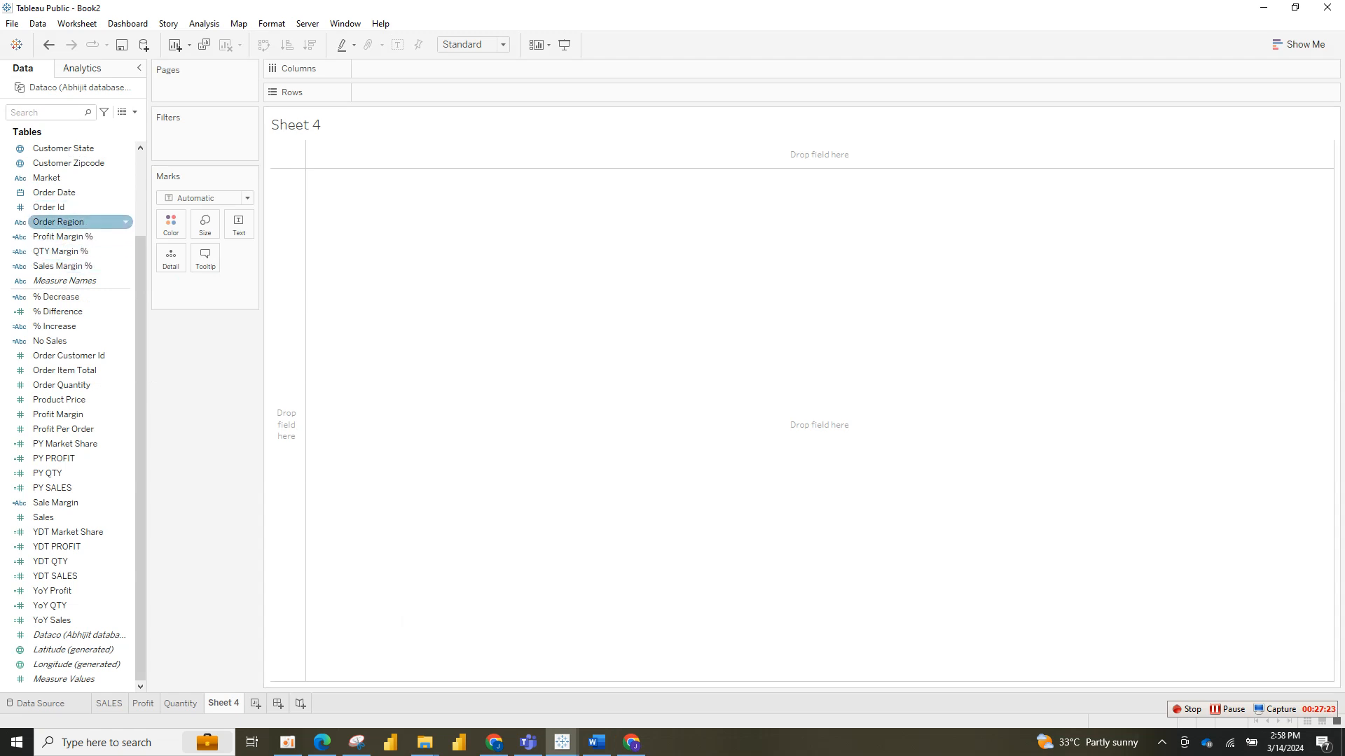
{"action": "left_click_drag", "start_coordinate": [77, 192], "coordinate": [421, 70]}
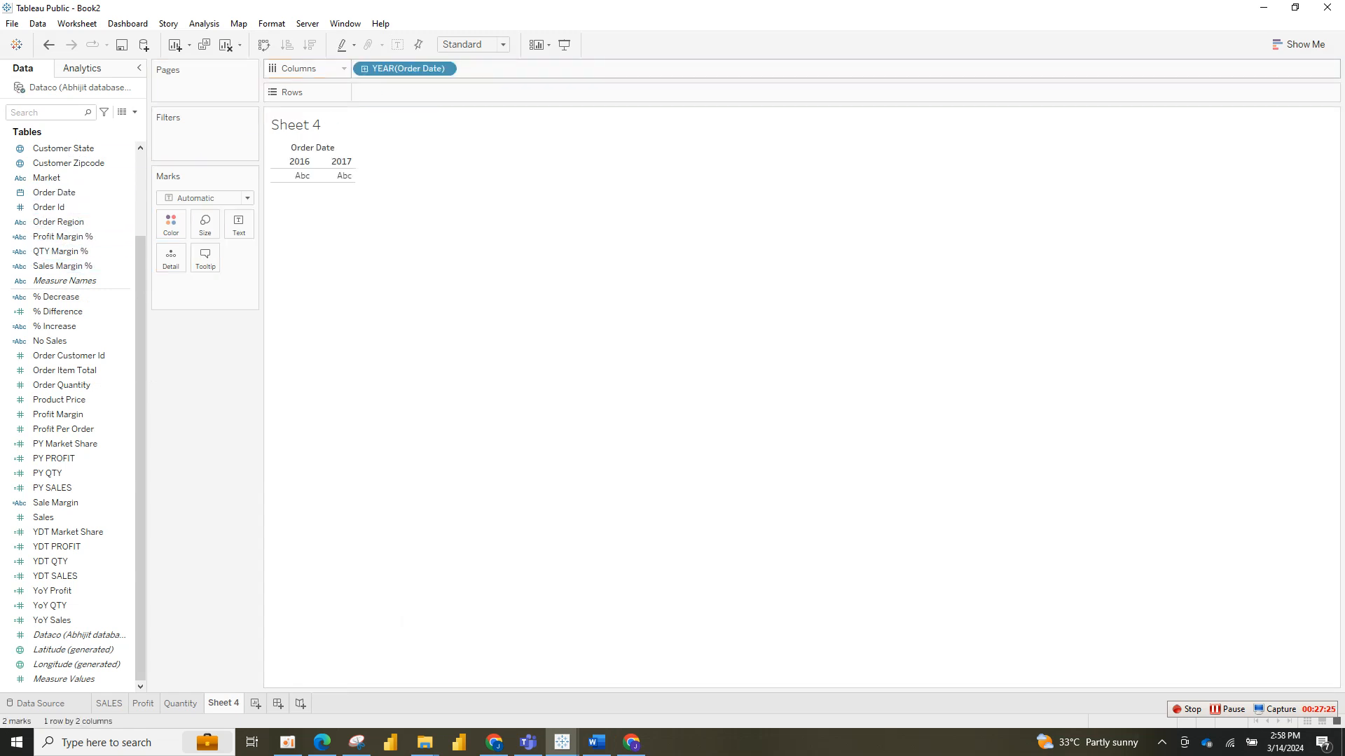
{"action": "left_click", "coordinate": [444, 69]}
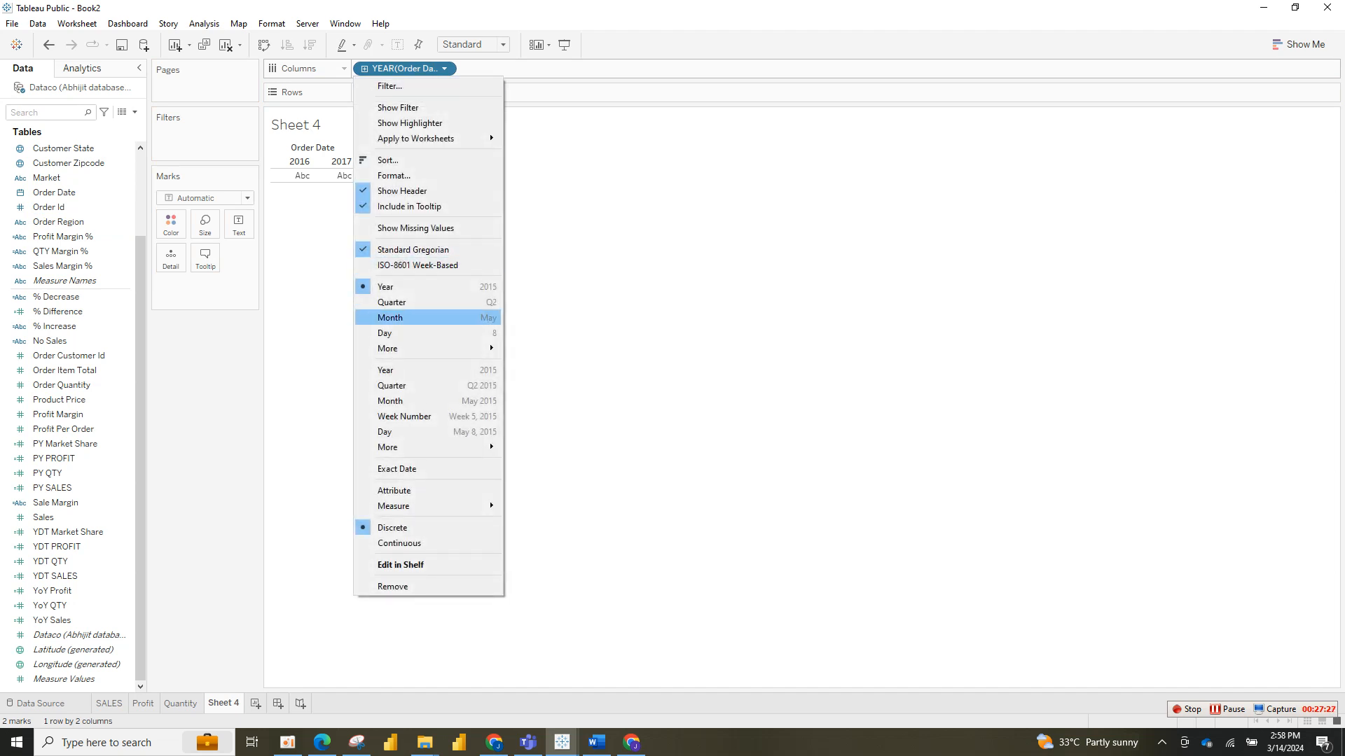
{"action": "left_click", "coordinate": [390, 317]}
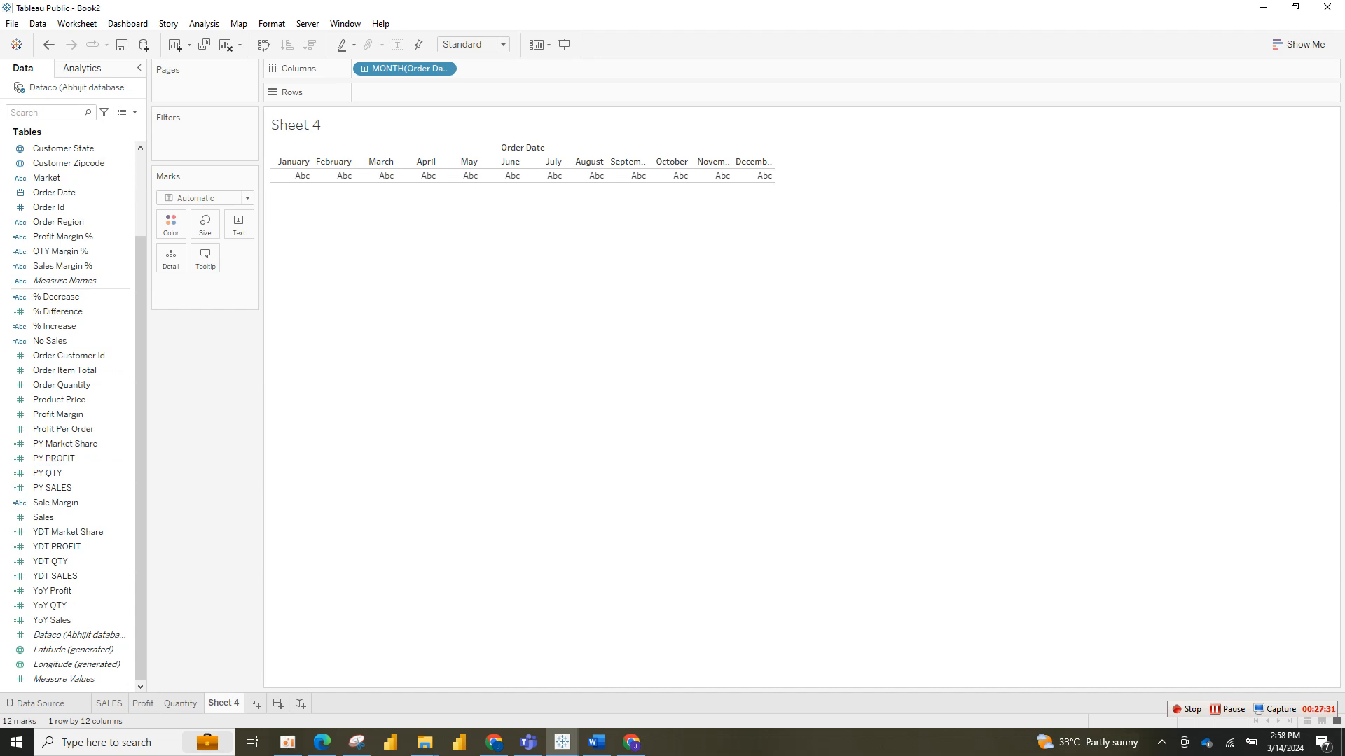
{"action": "mouse_move", "coordinate": [141, 350]}
{"action": "left_mouse_down"}
{"action": "mouse_move", "coordinate": [141, 314]}
{"action": "mouse_move", "coordinate": [141, 364]}
{"action": "left_mouse_up"}
{"action": "left_click_drag", "start_coordinate": [44, 517], "coordinate": [420, 92]}
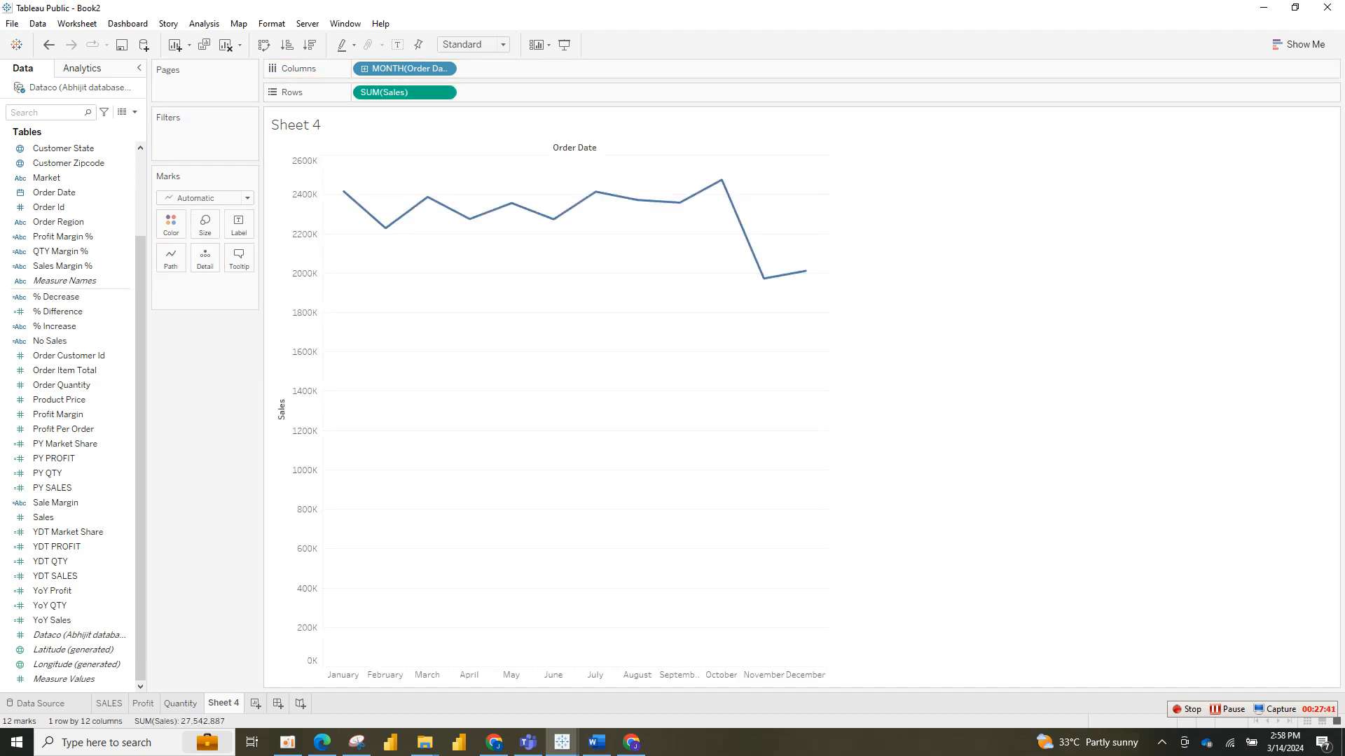
Step: Set the SALES sheet's fit to Entire View
{"action": "left_click", "coordinate": [109, 703]}
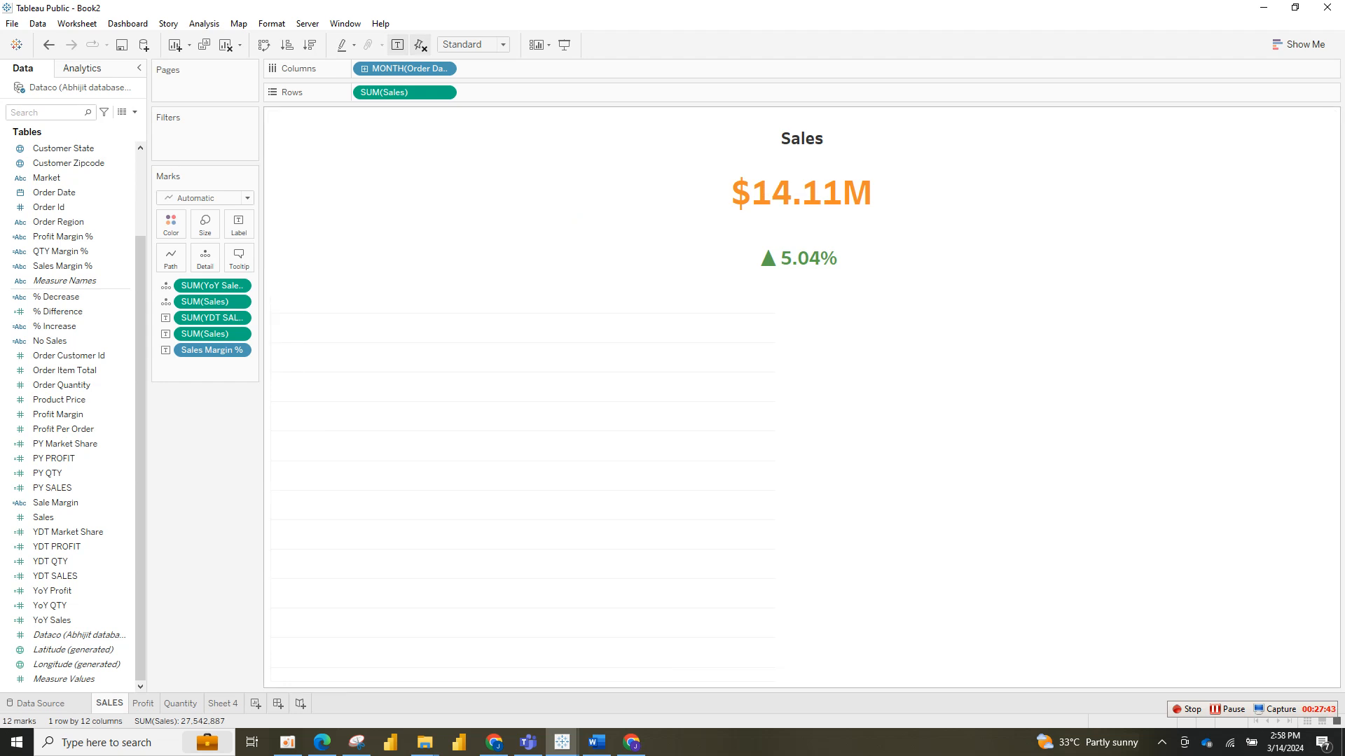
{"action": "left_click", "coordinate": [502, 45]}
{"action": "left_click", "coordinate": [469, 94]}
{"action": "left_click", "coordinate": [502, 45]}
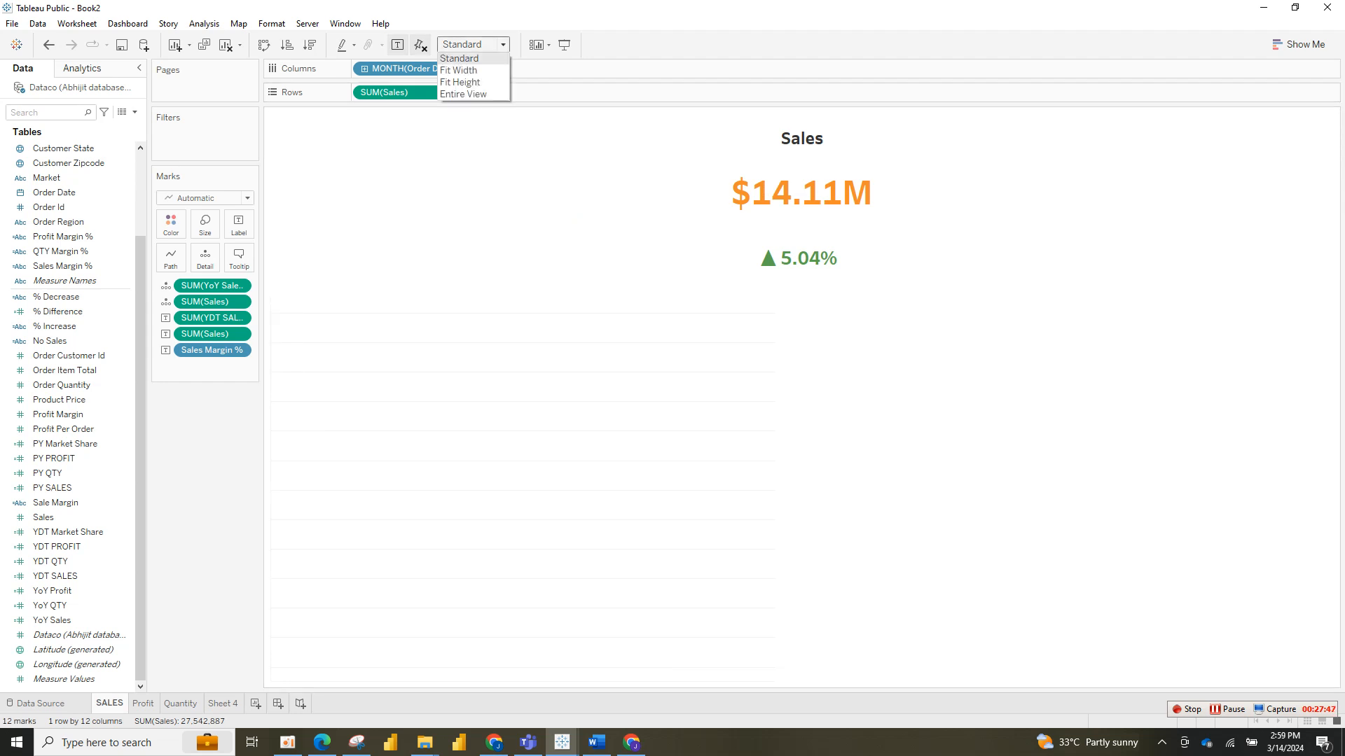
{"action": "left_click", "coordinate": [469, 94]}
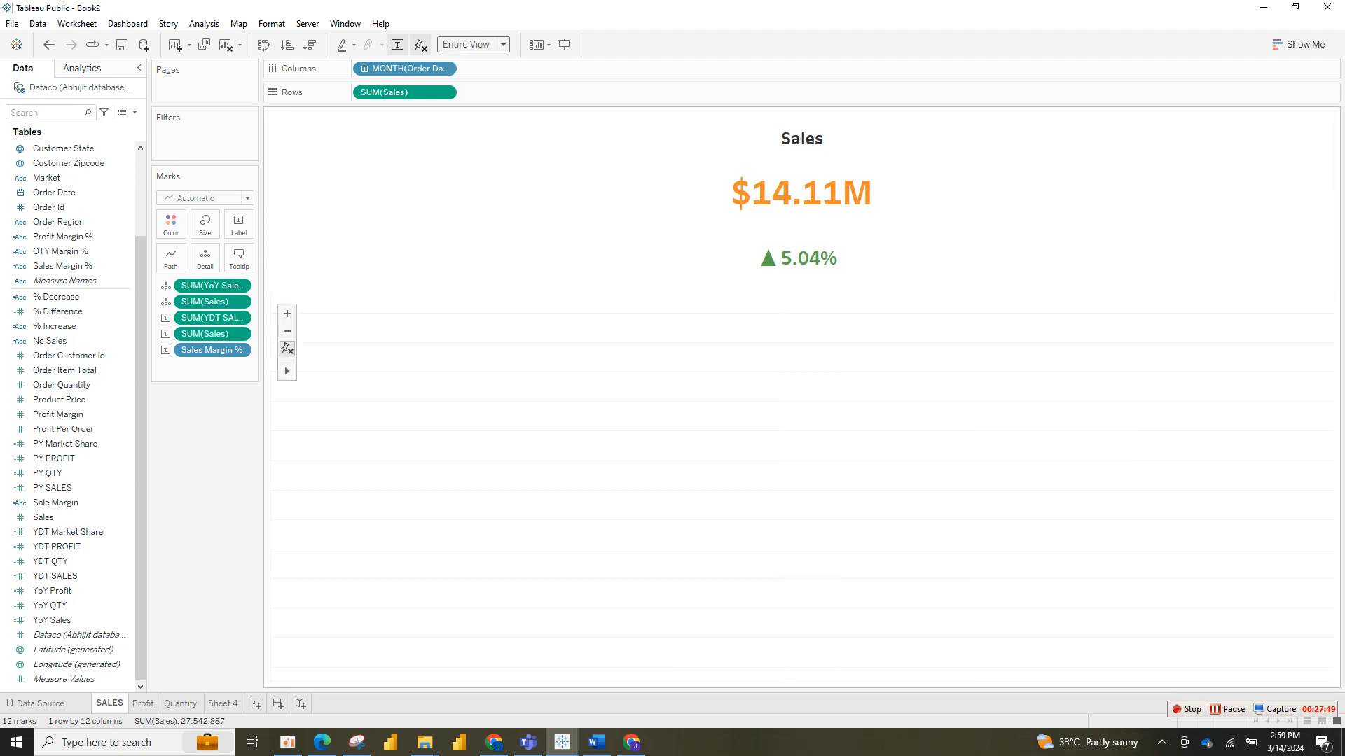
Step: Set the fit of the Profit and Quantity sheets to Entire View
{"action": "left_click", "coordinate": [143, 704]}
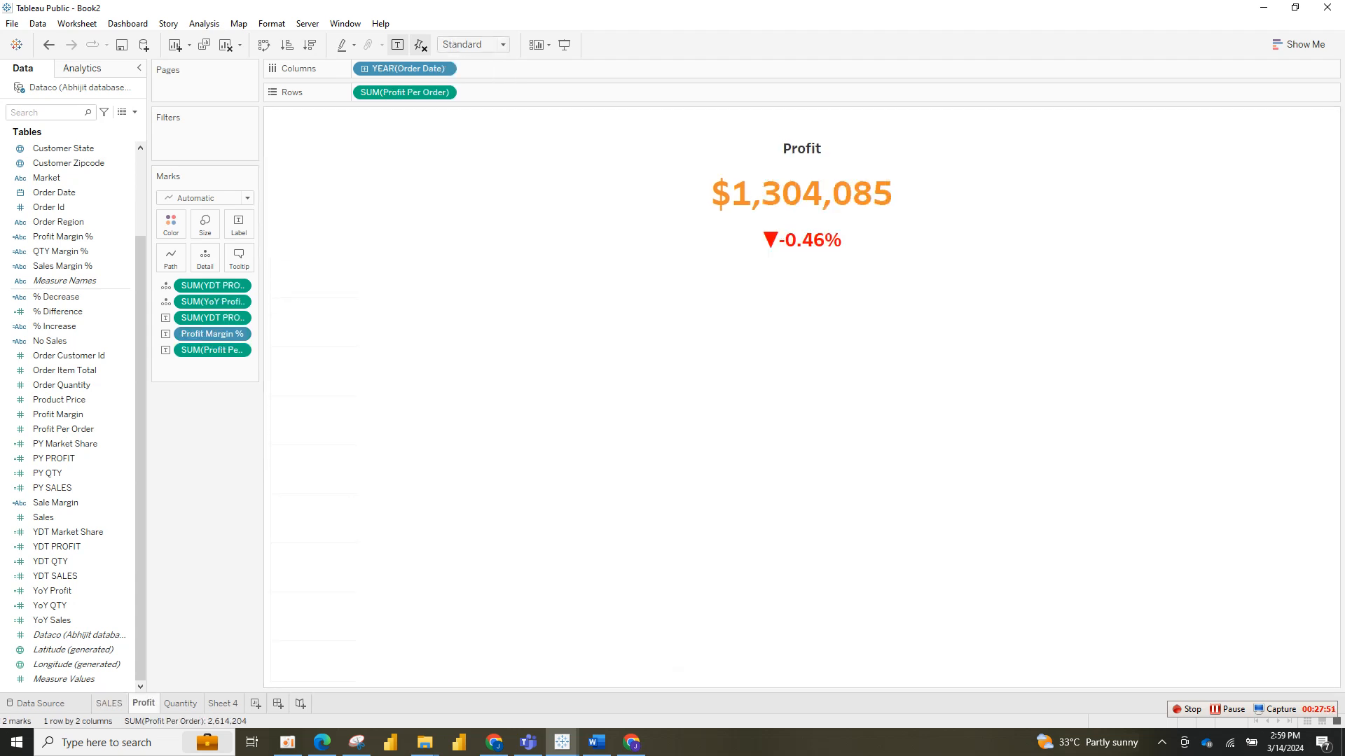
{"action": "left_click", "coordinate": [502, 45]}
{"action": "left_click", "coordinate": [463, 93]}
{"action": "left_click", "coordinate": [181, 704]}
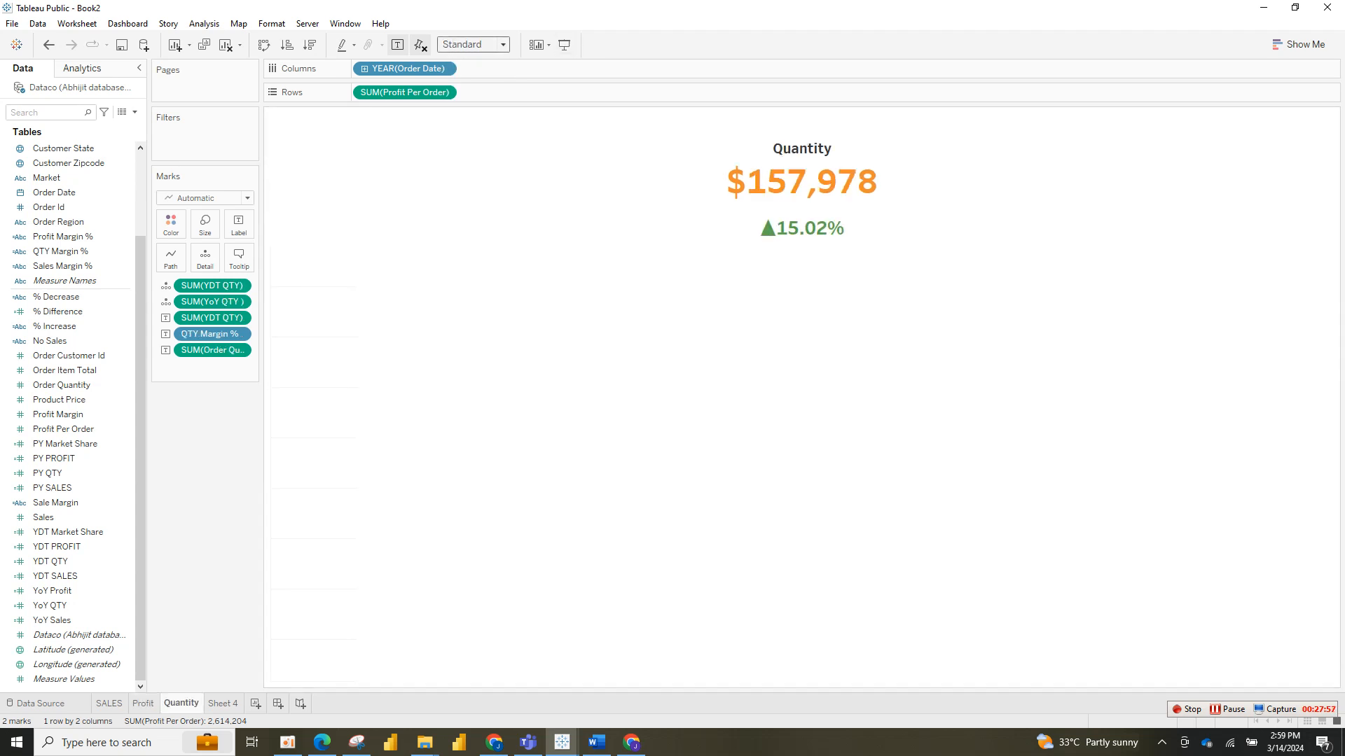
{"action": "left_click", "coordinate": [502, 45]}
{"action": "left_click", "coordinate": [463, 94]}
Step: Set the fit of the monthly sales chart on Sheet 4 to Entire View
{"action": "left_click", "coordinate": [222, 703]}
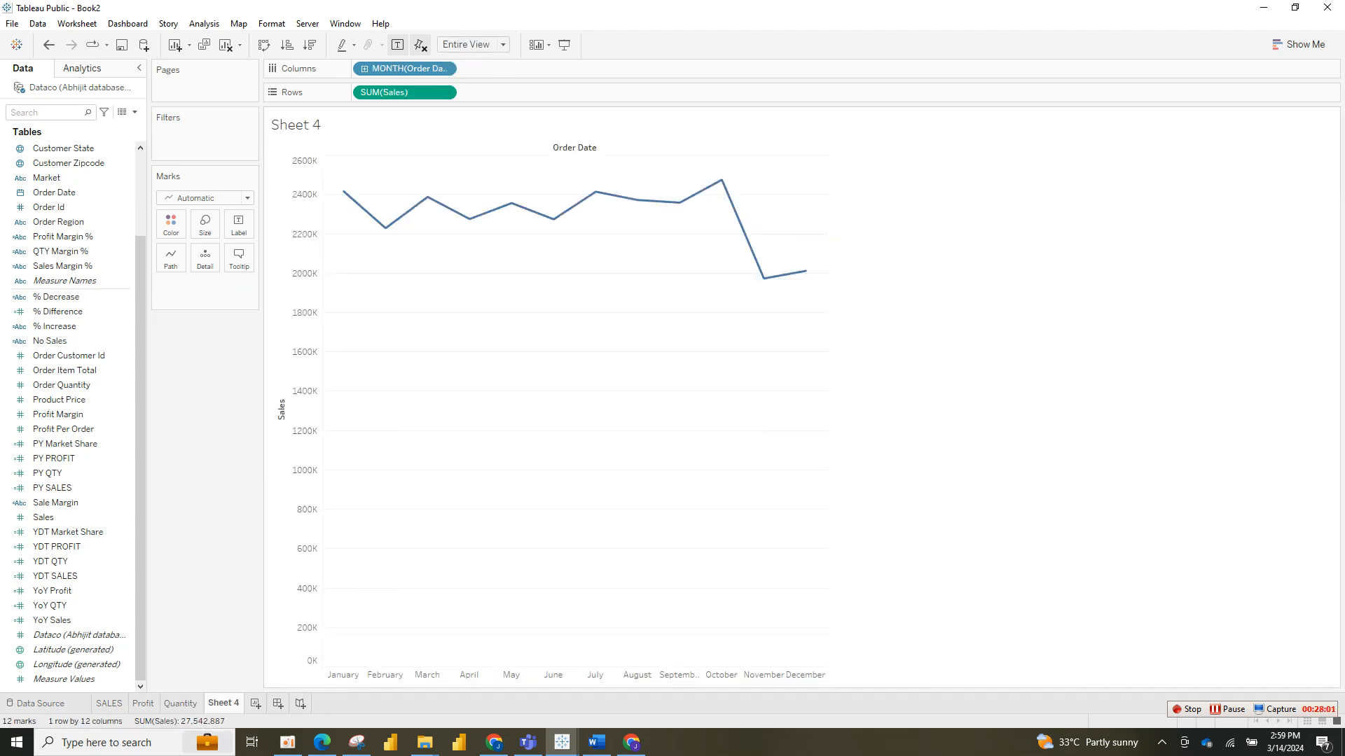
{"action": "left_click", "coordinate": [502, 45]}
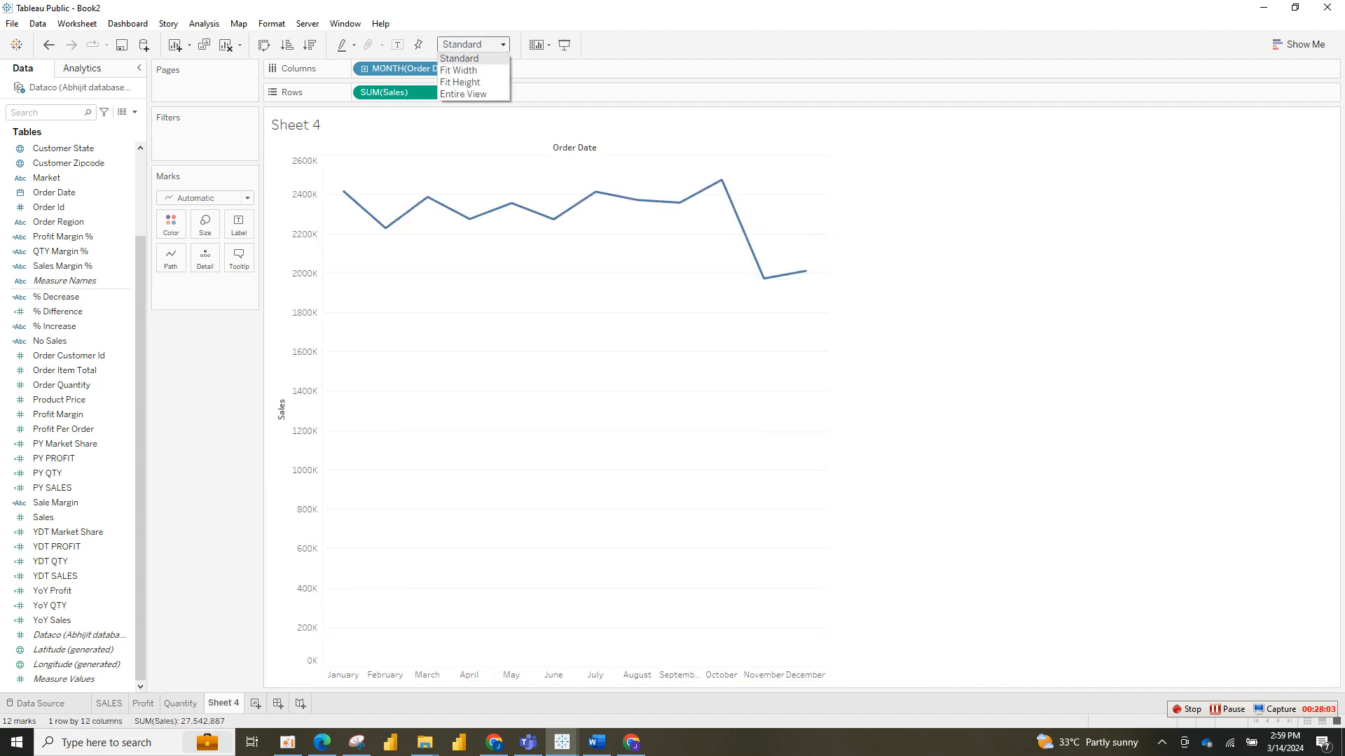
{"action": "left_click", "coordinate": [463, 94]}
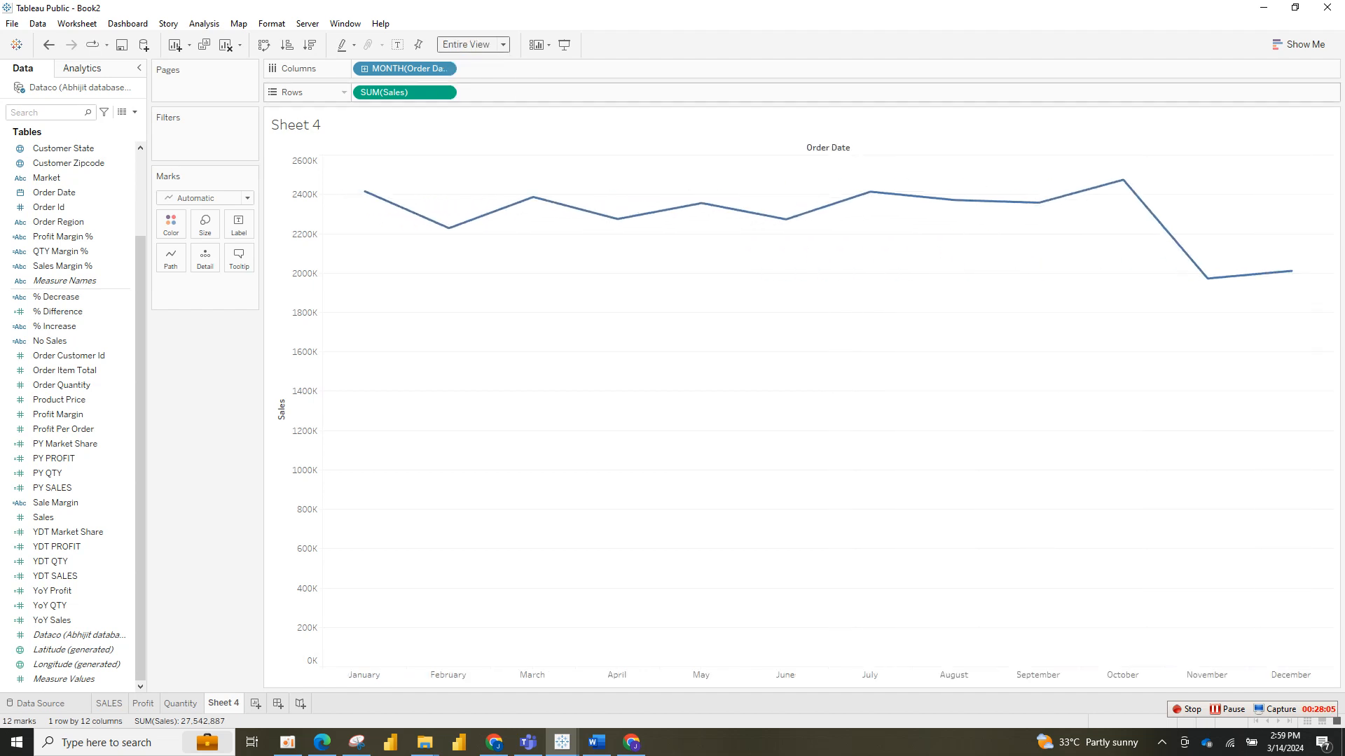
Step: Hide the Sales axis header on the monthly sales line chart
{"action": "left_click", "coordinate": [287, 209]}
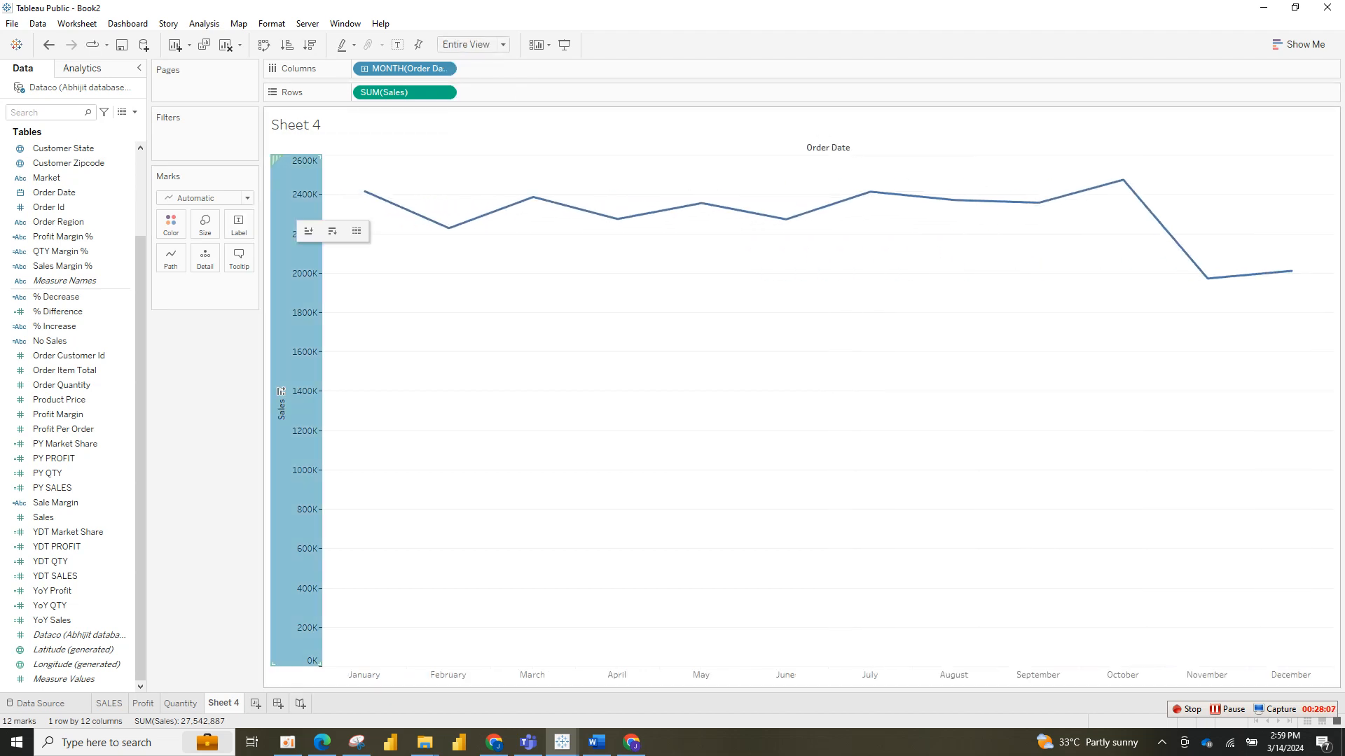
{"action": "right_click", "coordinate": [287, 208]}
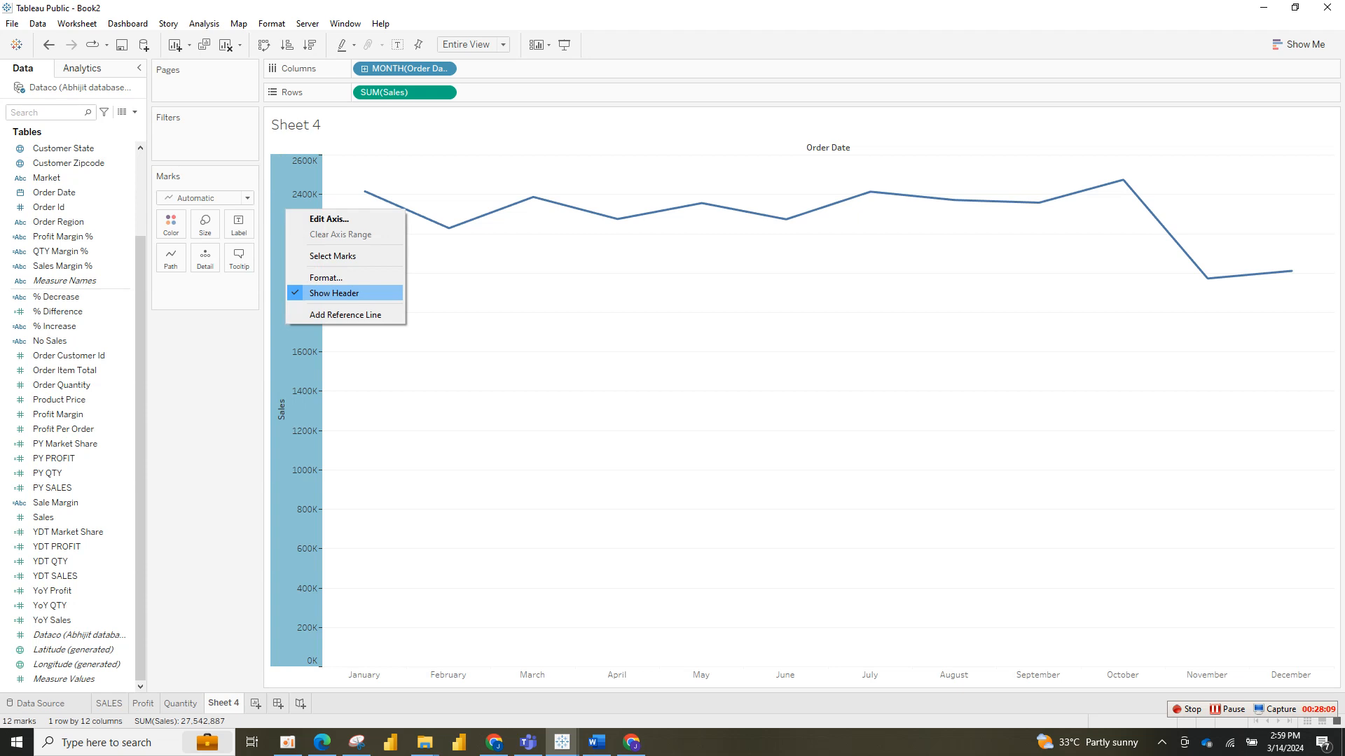
{"action": "left_click", "coordinate": [333, 293]}
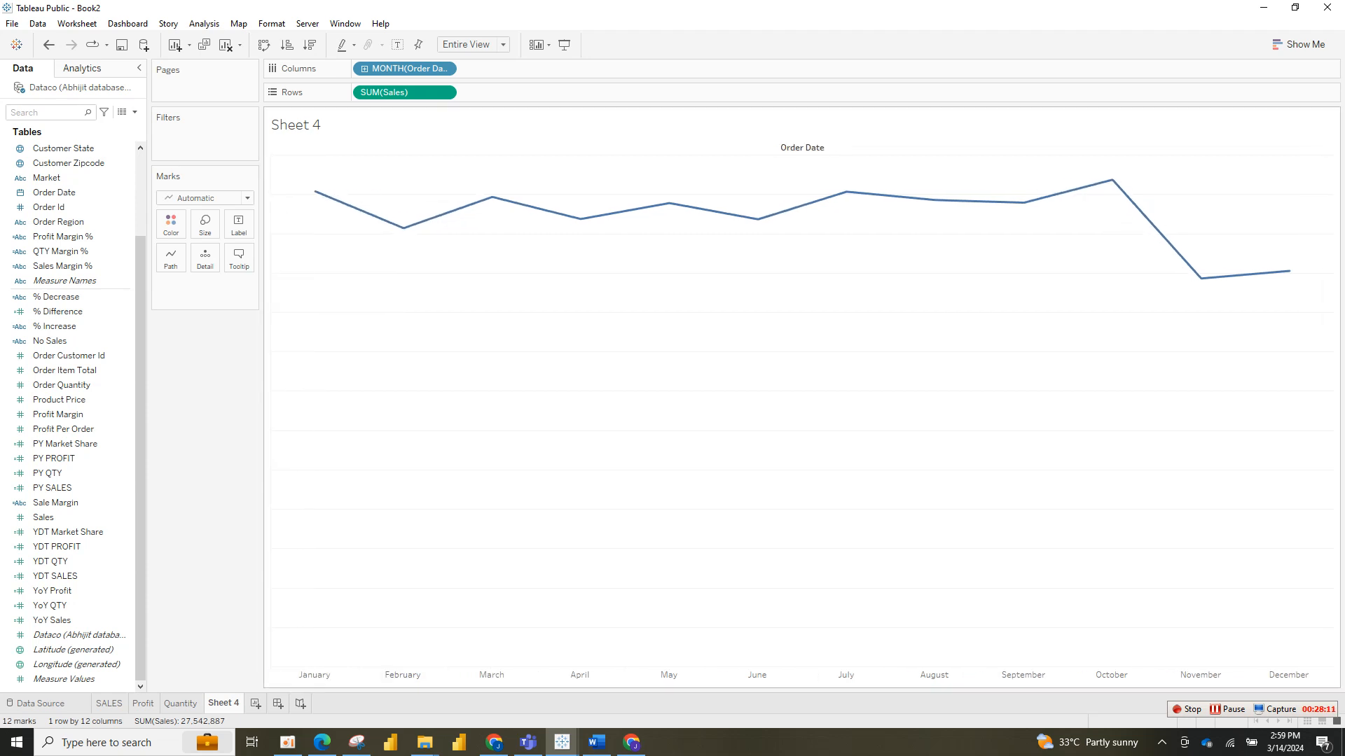
Step: Hide the month header labels of the line chart and clear the February selection
{"action": "right_click", "coordinate": [406, 525]}
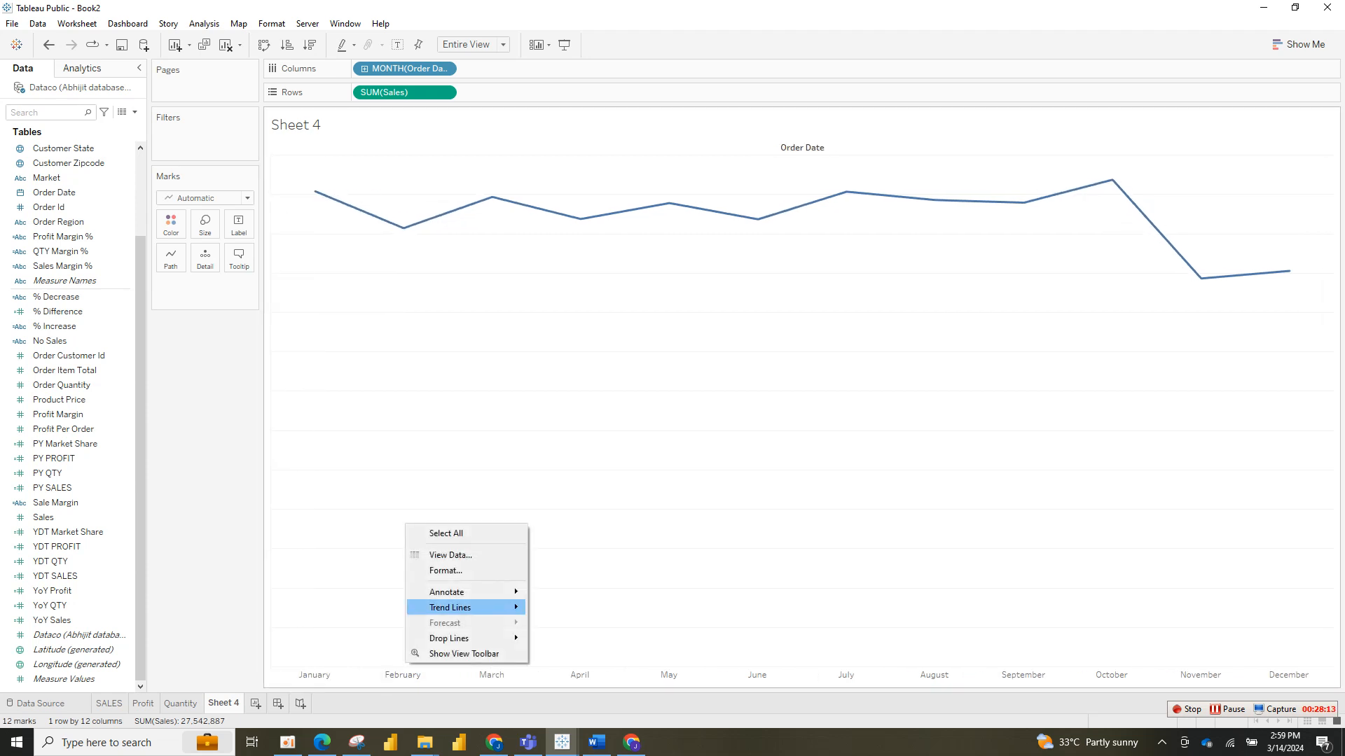
{"action": "mouse_move", "coordinate": [462, 593]}
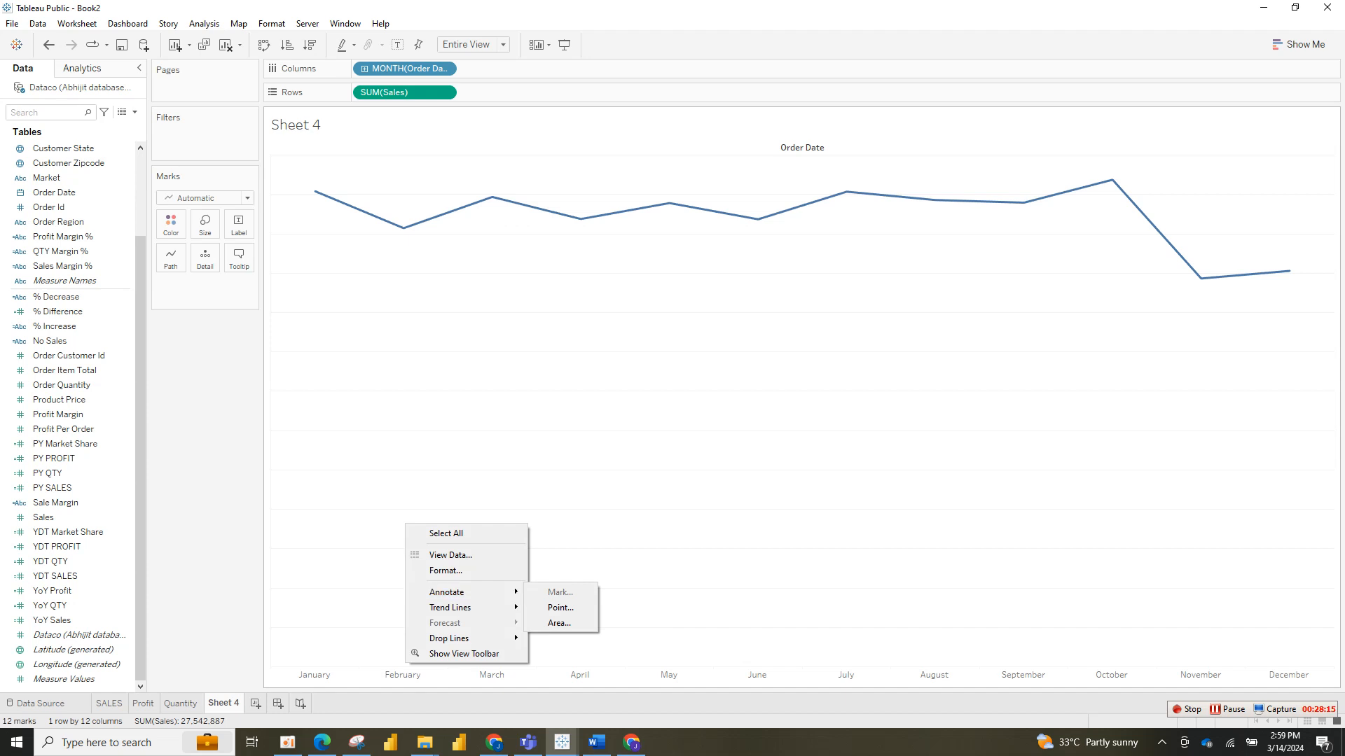
{"action": "left_click", "coordinate": [432, 674]}
{"action": "right_click", "coordinate": [434, 675]}
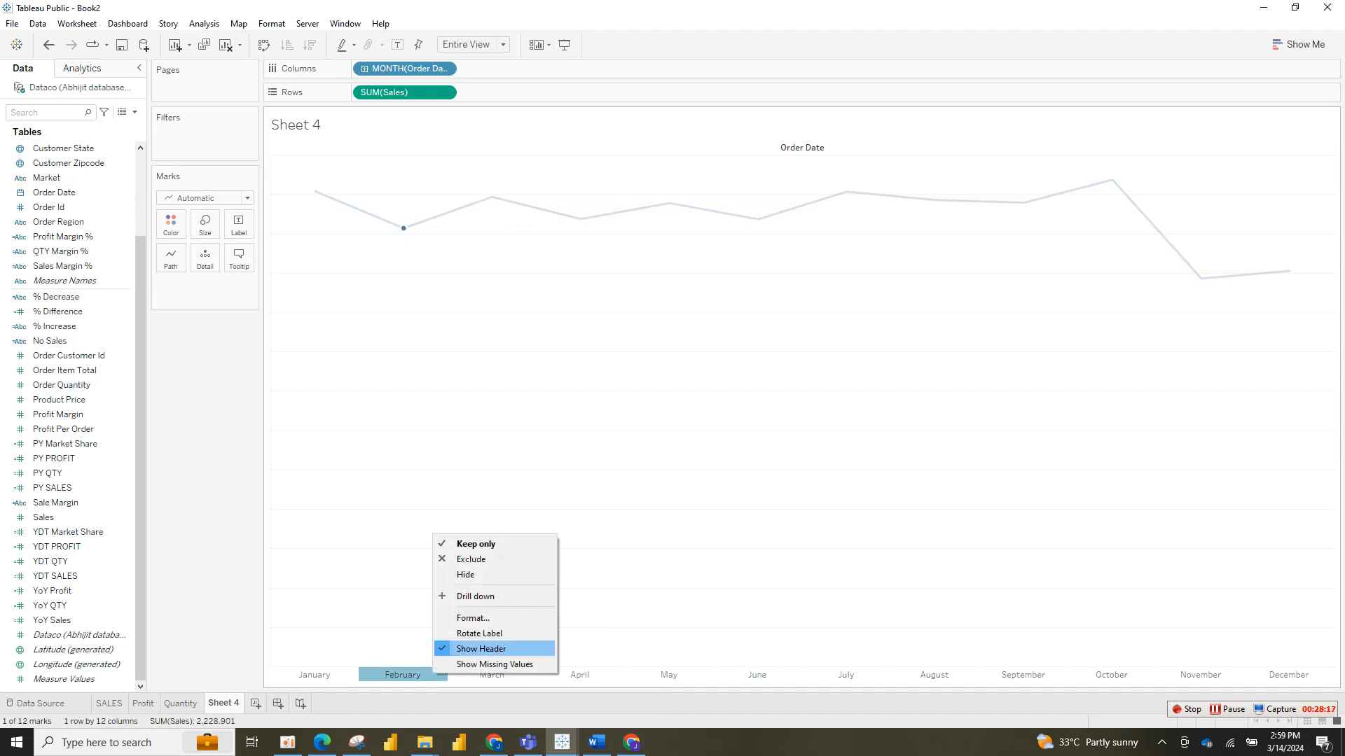
{"action": "left_click", "coordinate": [480, 648]}
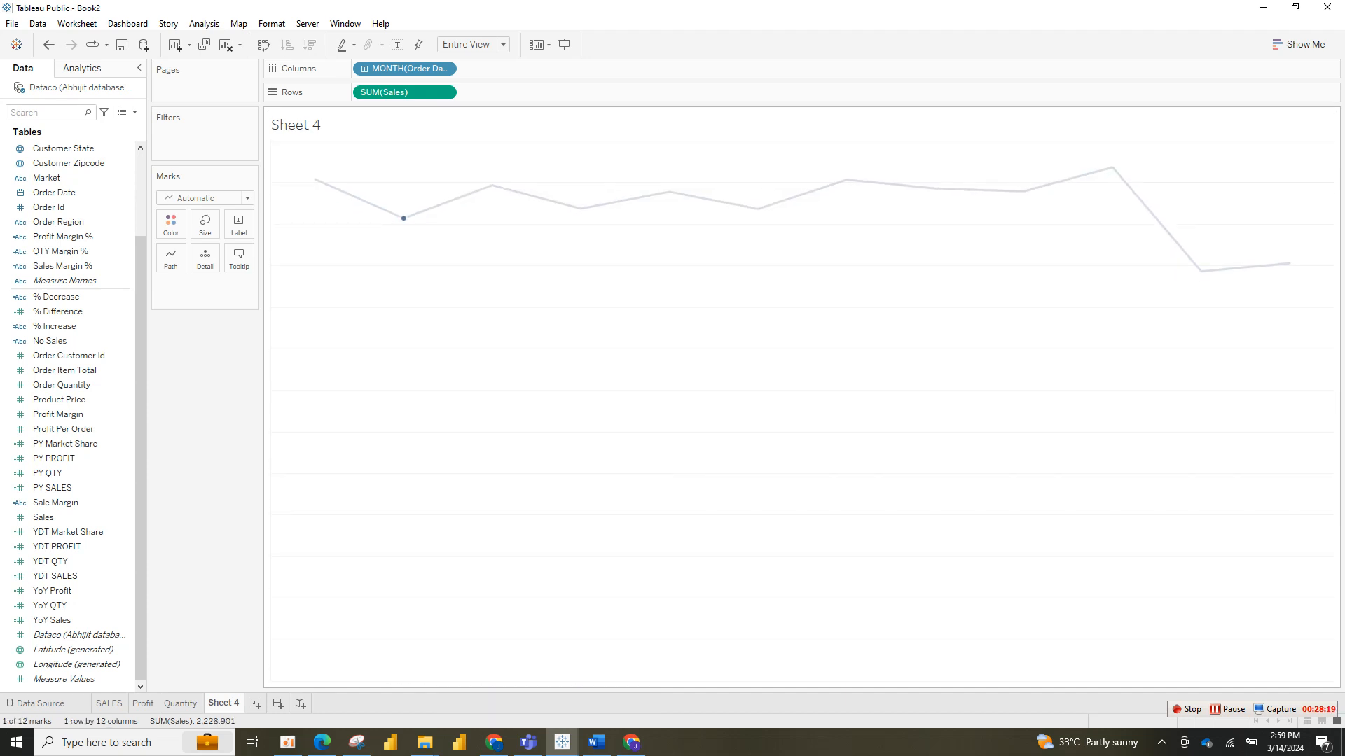
{"action": "left_click", "coordinate": [403, 219]}
{"action": "left_click", "coordinate": [408, 277]}
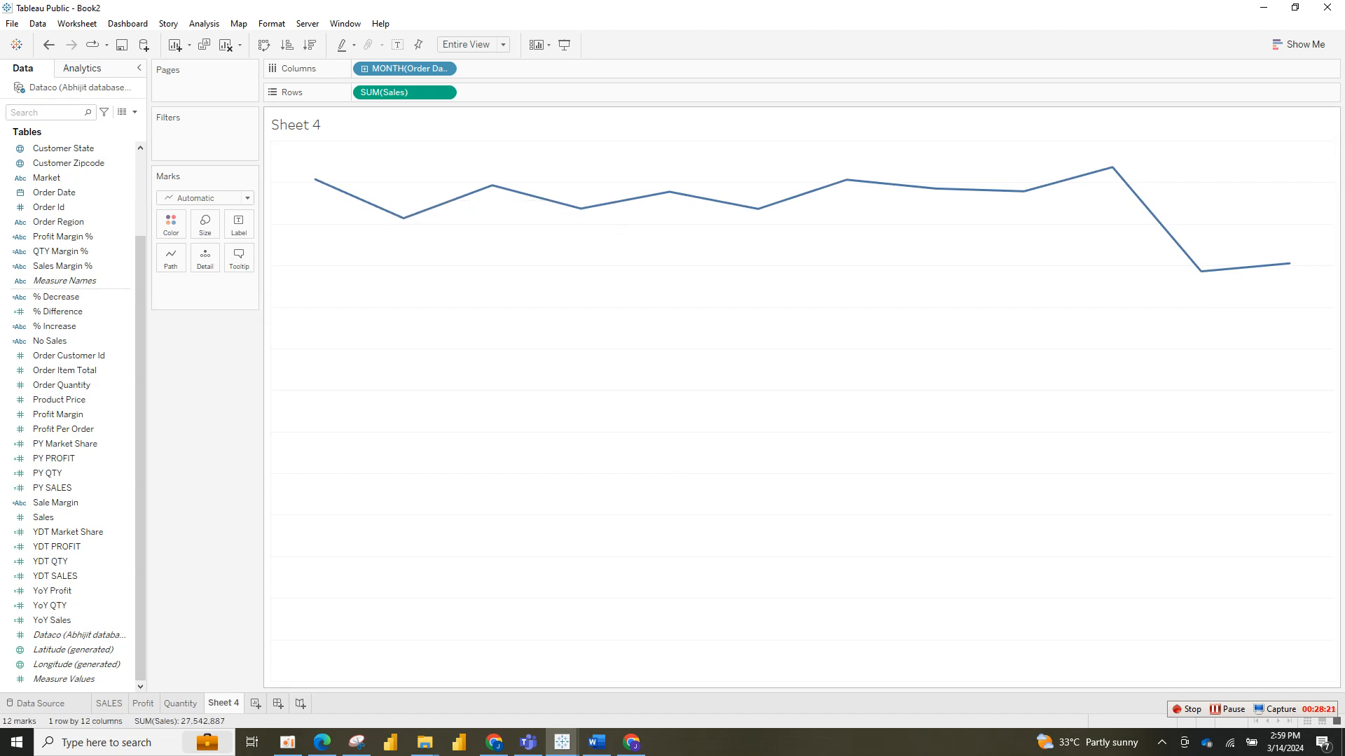
Step: Label the line chart's marks with the sum of Sales and color them by month of Order Date
{"action": "left_click_drag", "start_coordinate": [403, 91], "coordinate": [239, 225]}
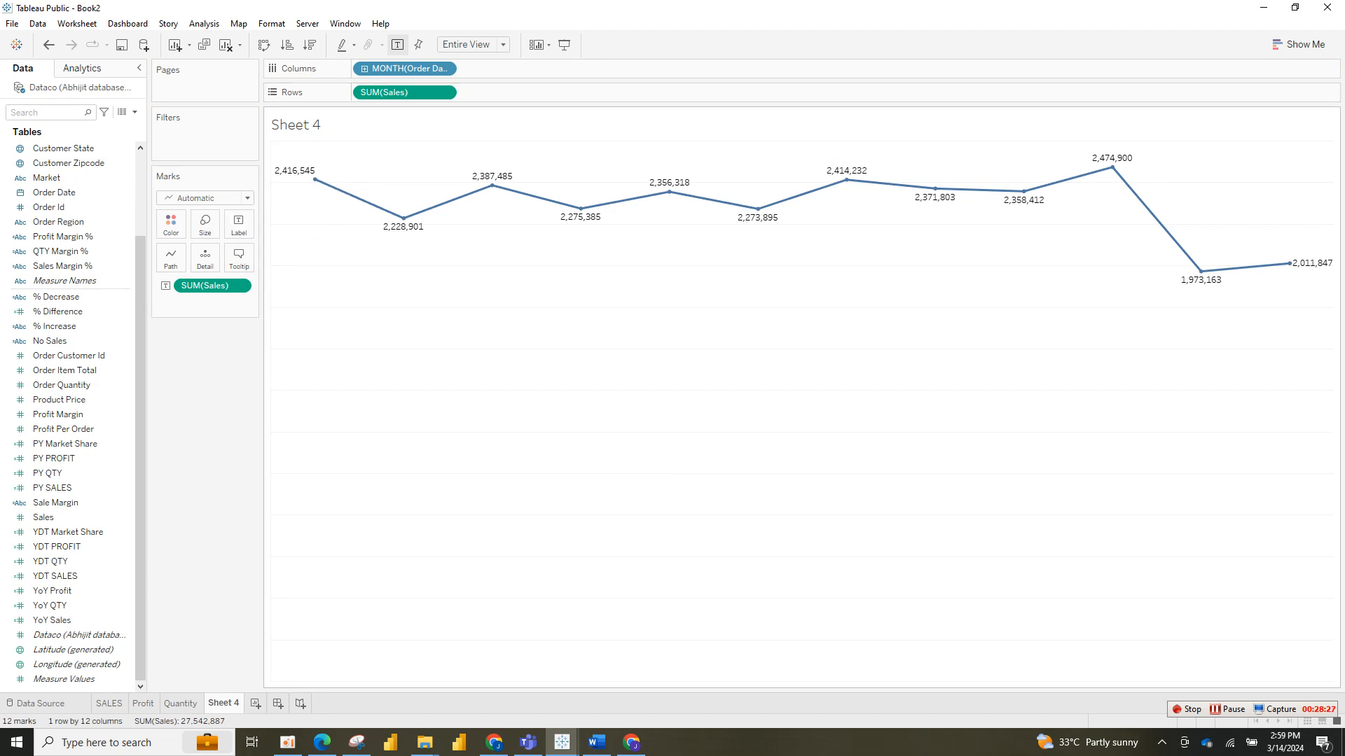
{"action": "left_click_drag", "start_coordinate": [405, 68], "coordinate": [171, 224]}
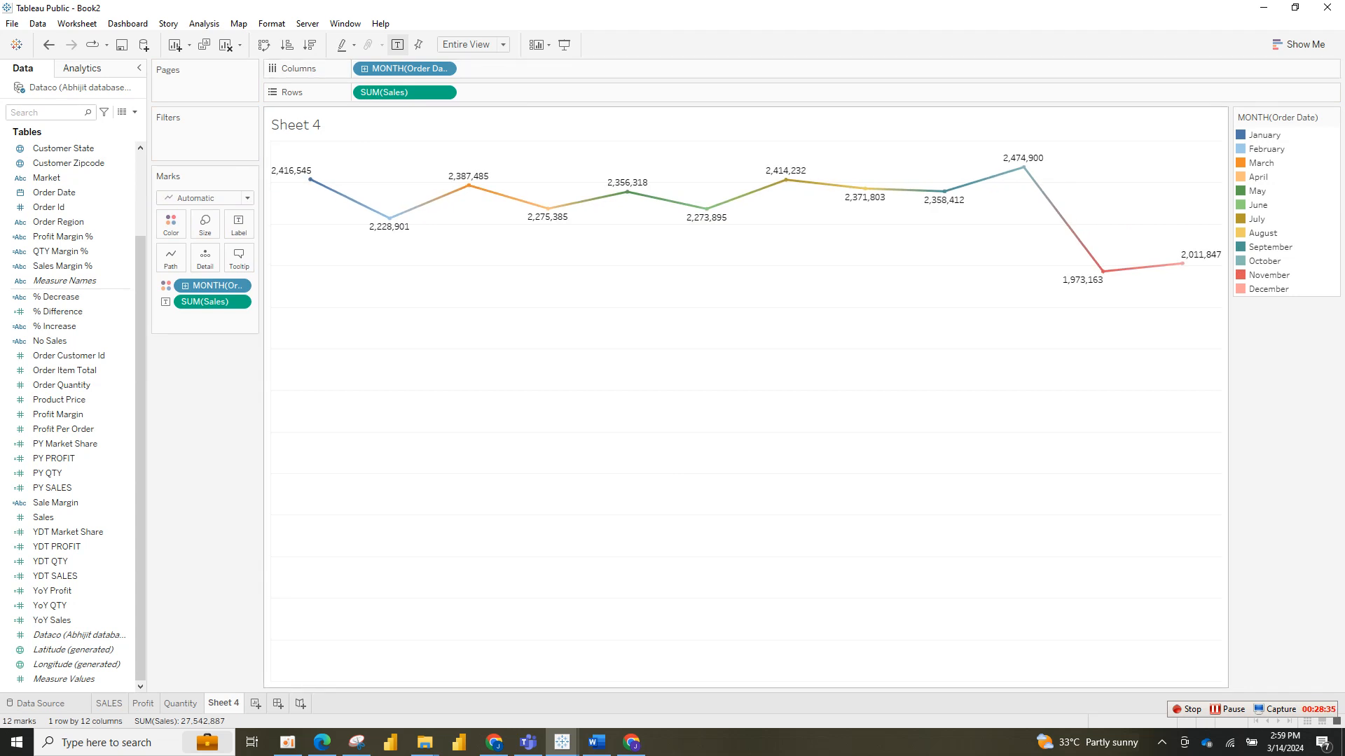
Step: Format the Sales labels' numbers as custom currency with a $ prefix and 0 decimal places
{"action": "left_click", "coordinate": [239, 301]}
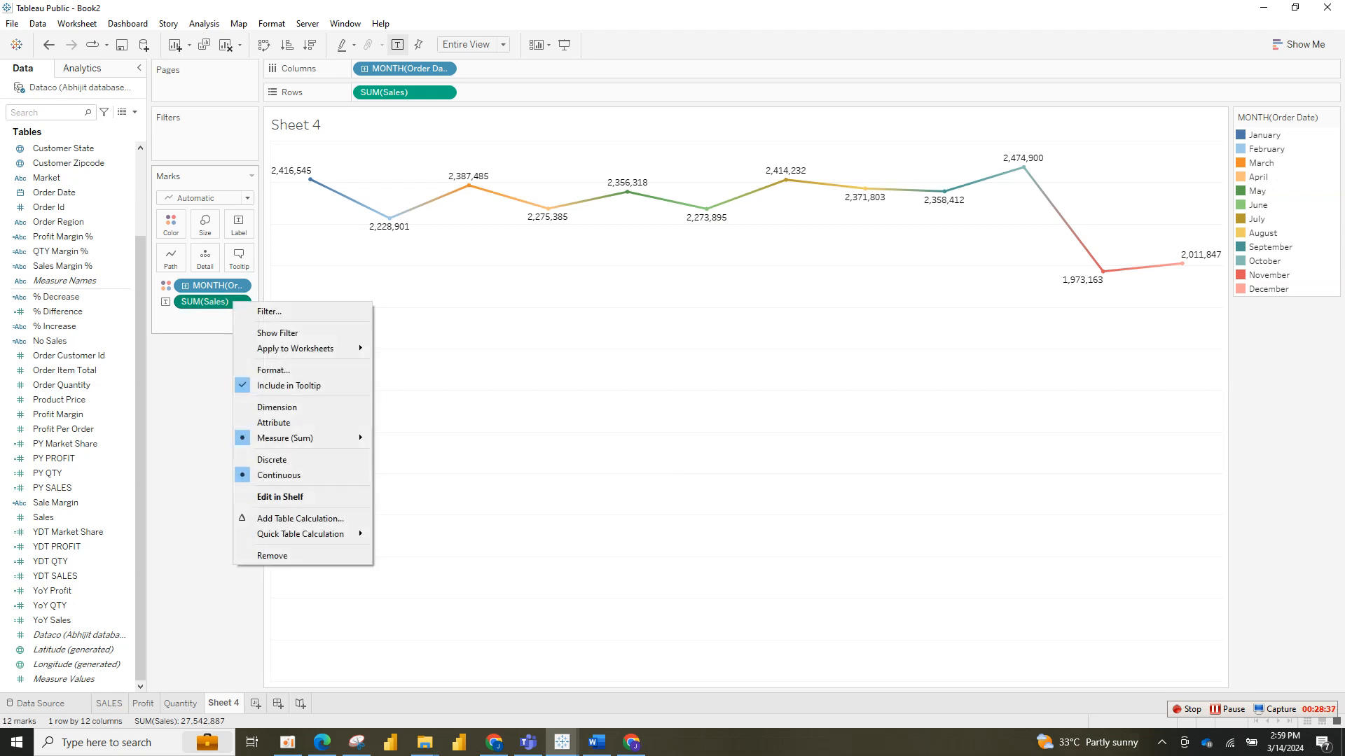
{"action": "left_click", "coordinate": [273, 364]}
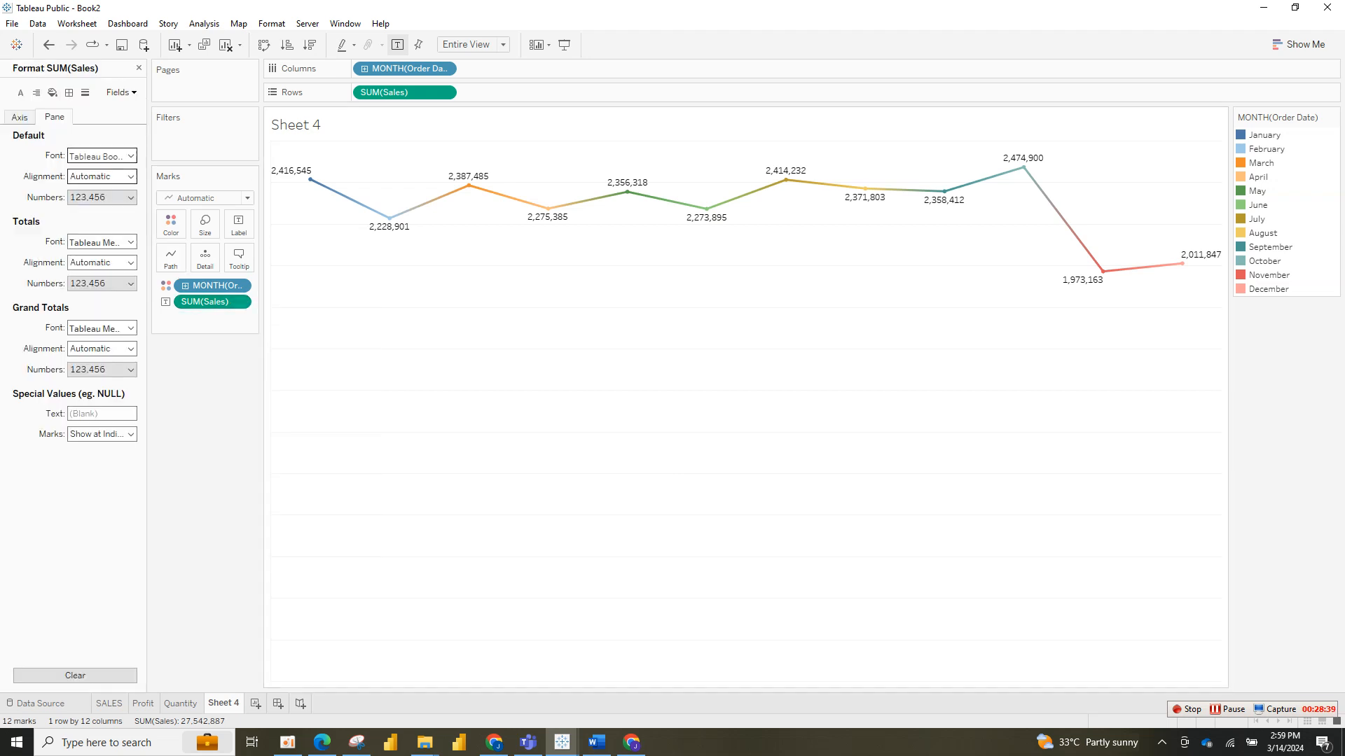
{"action": "left_click", "coordinate": [102, 197]}
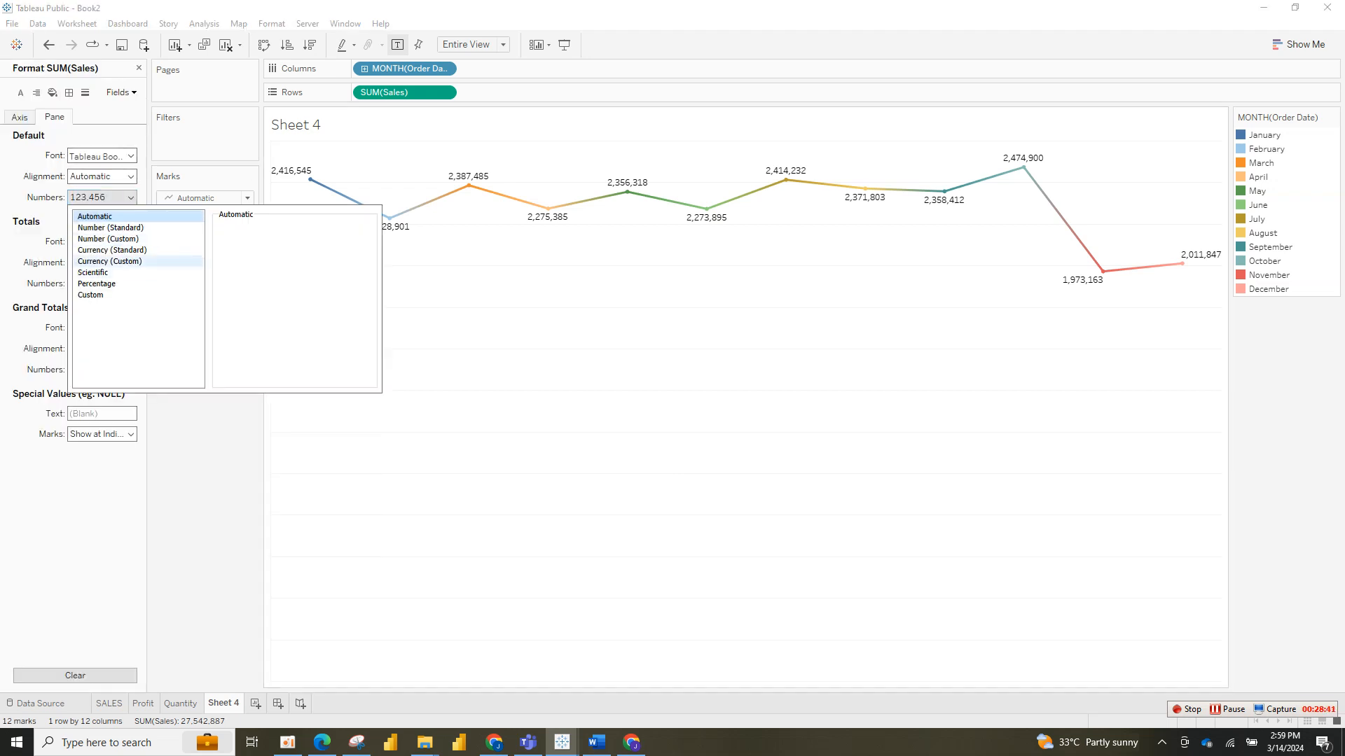
{"action": "left_click", "coordinate": [109, 261]}
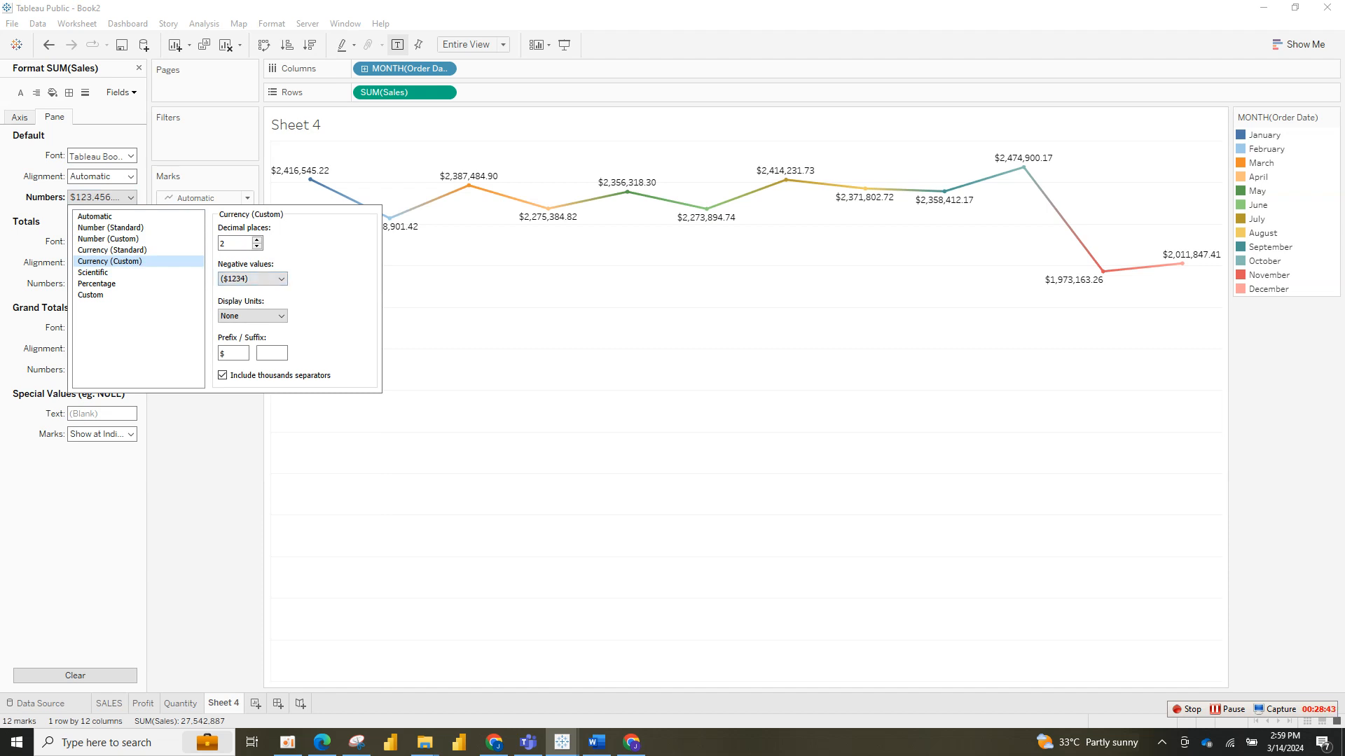
{"action": "left_click", "coordinate": [257, 246]}
{"action": "left_click", "coordinate": [257, 247]}
{"action": "left_click", "coordinate": [623, 448]}
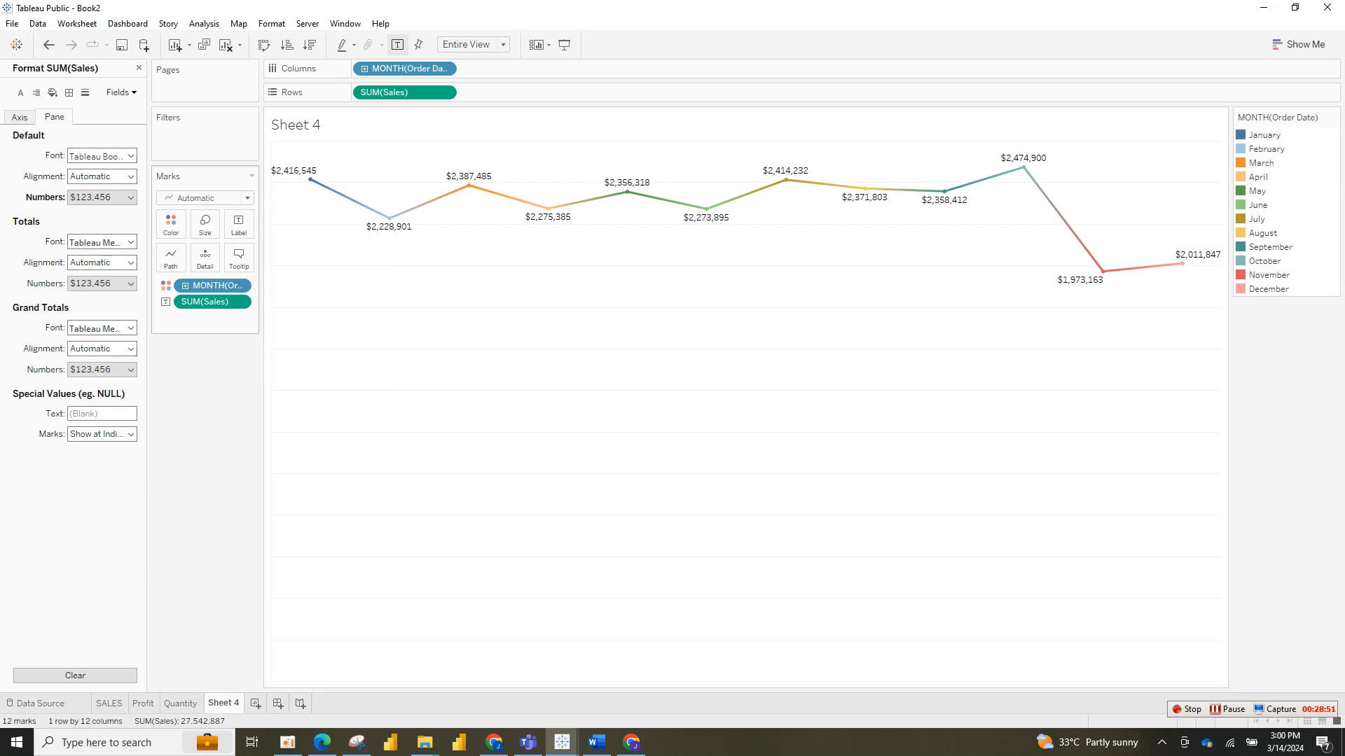
{"action": "left_click", "coordinate": [139, 68]}
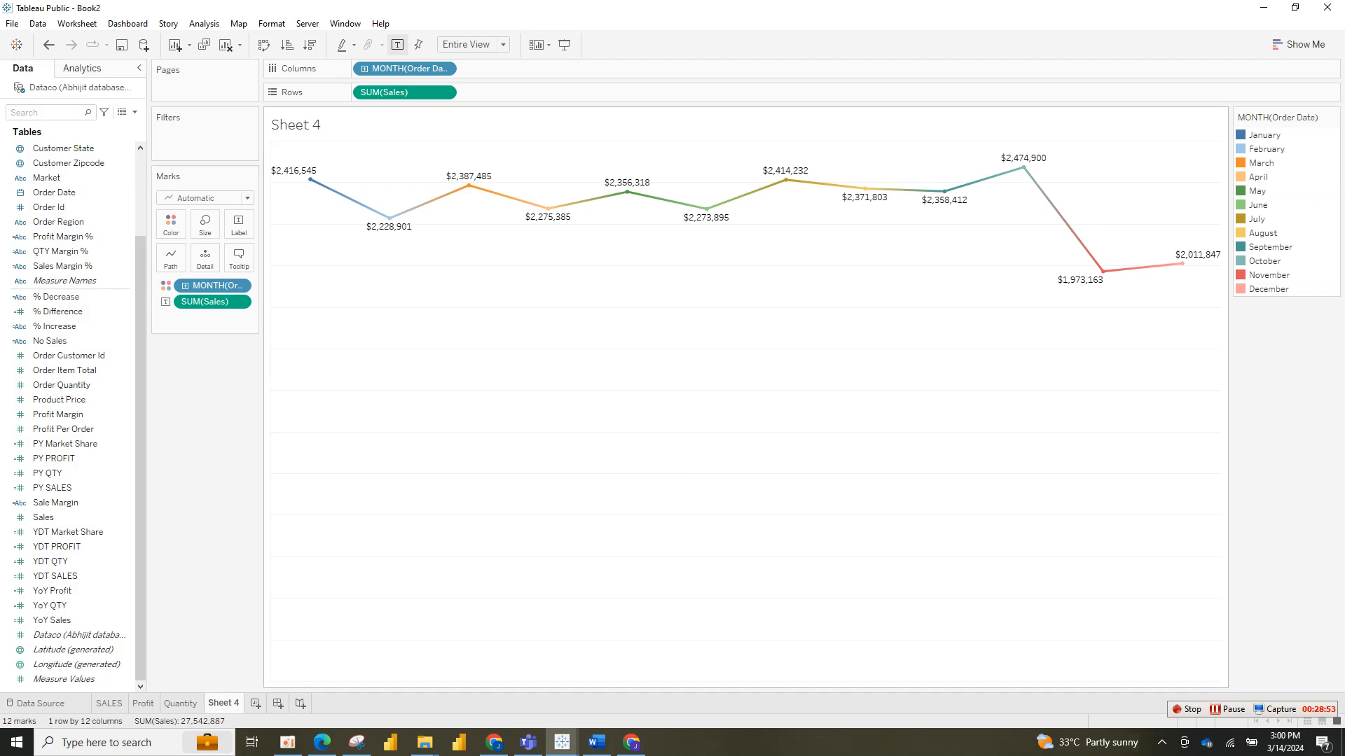
Step: Set the row grid lines of the monthly sales chart to None
{"action": "right_click", "coordinate": [348, 333]}
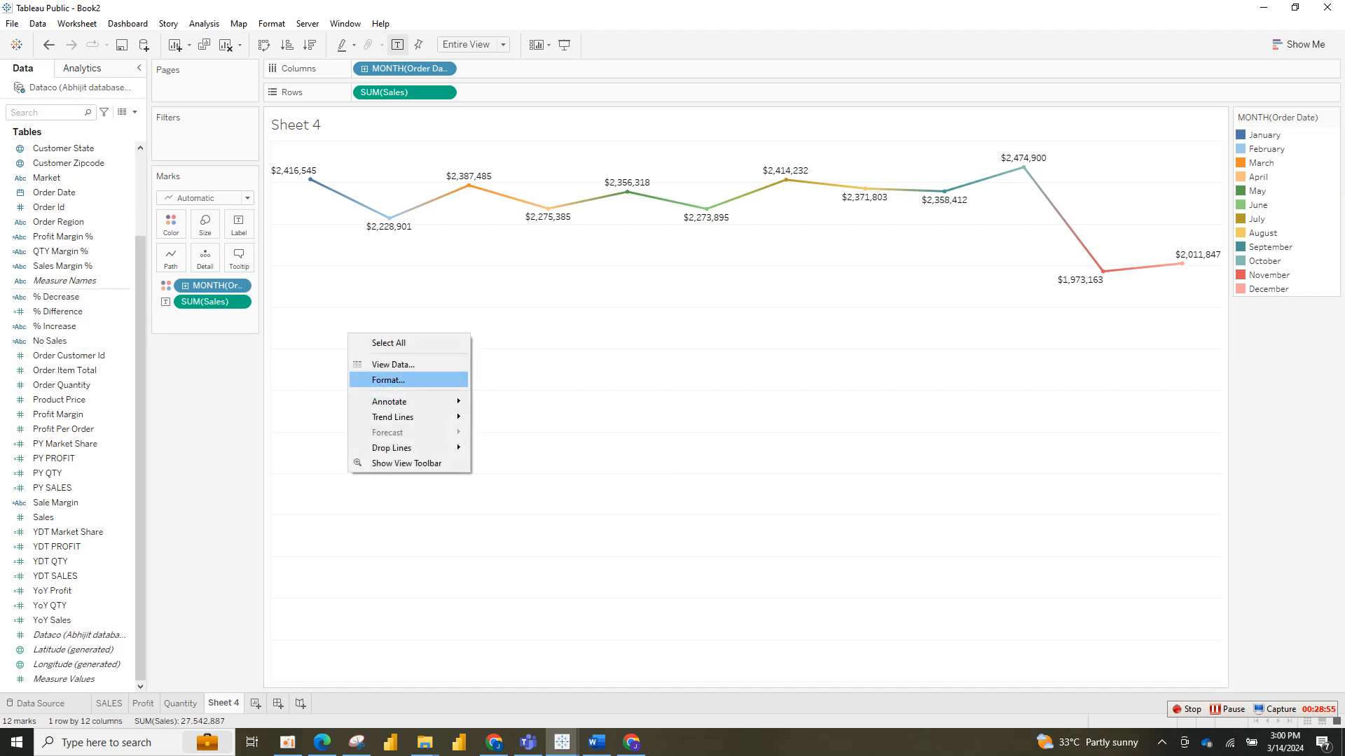
{"action": "left_click", "coordinate": [392, 380]}
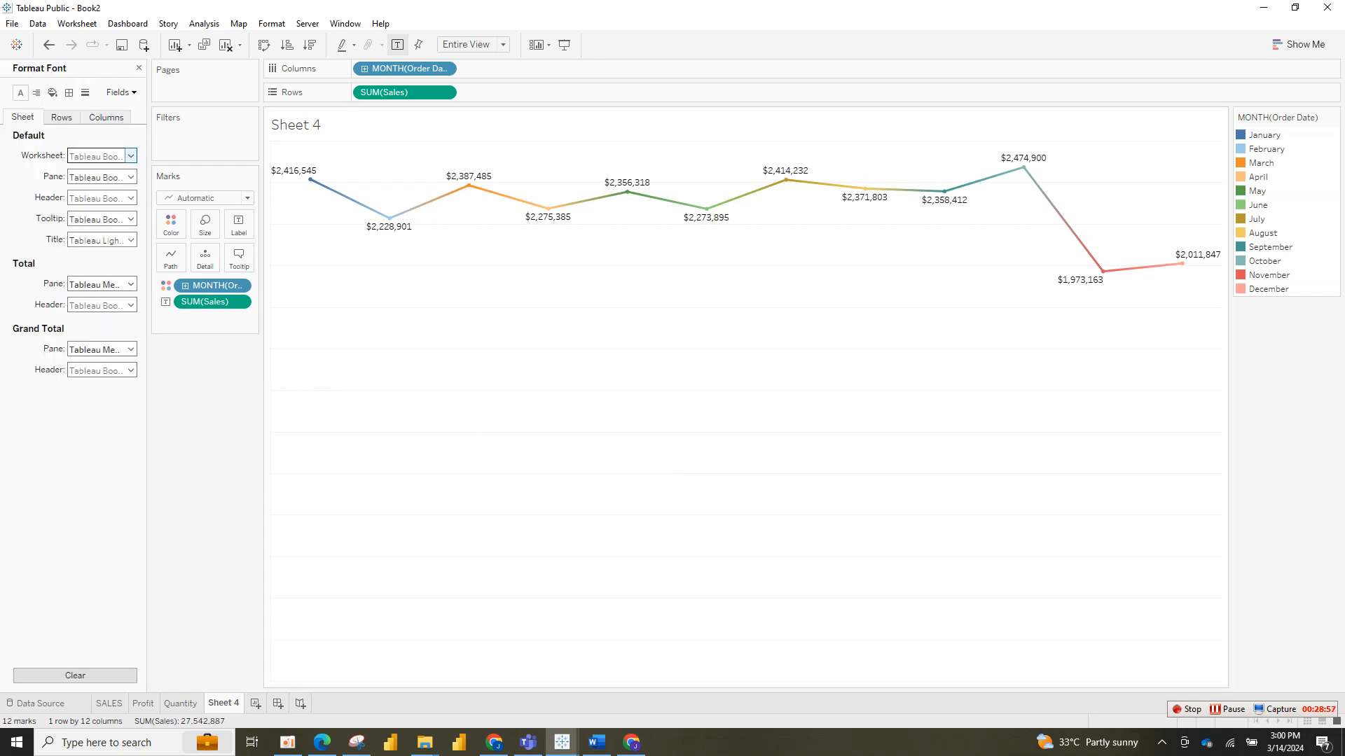
{"action": "left_click", "coordinate": [62, 117]}
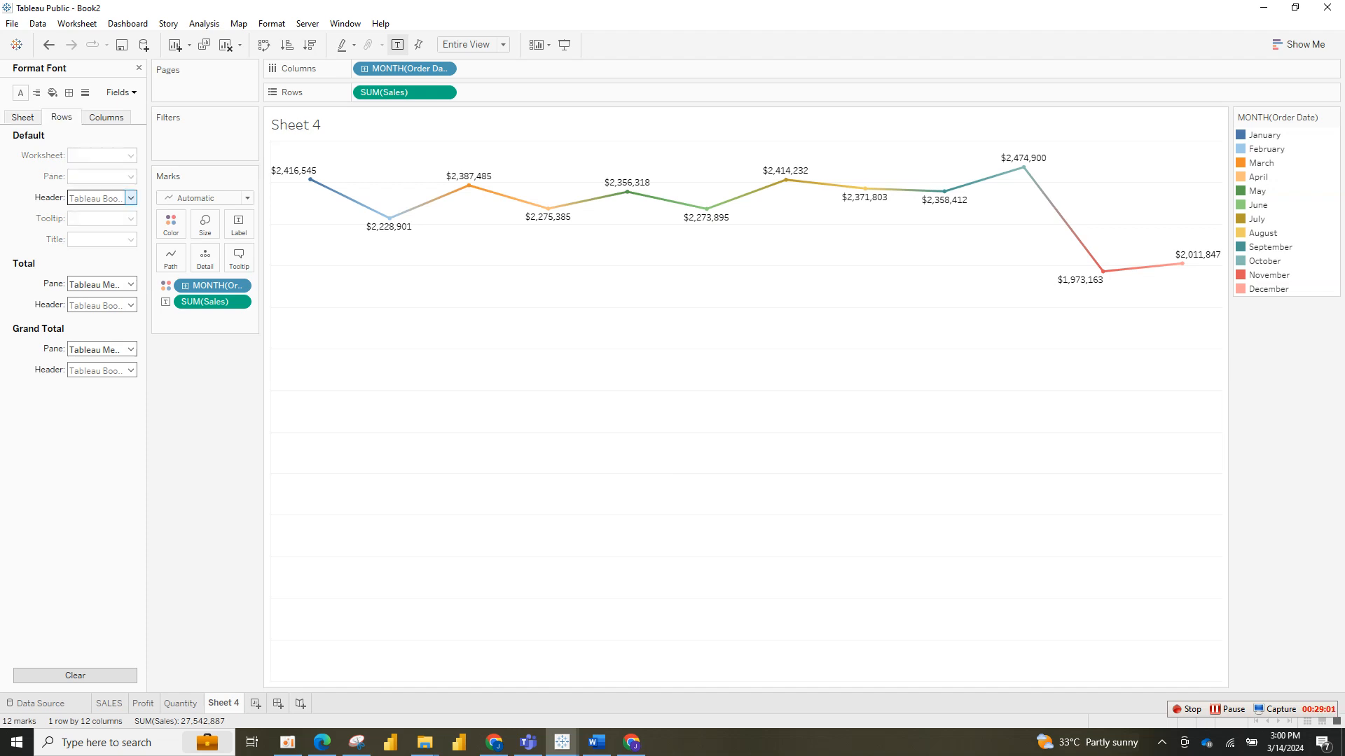
{"action": "left_click", "coordinate": [85, 91]}
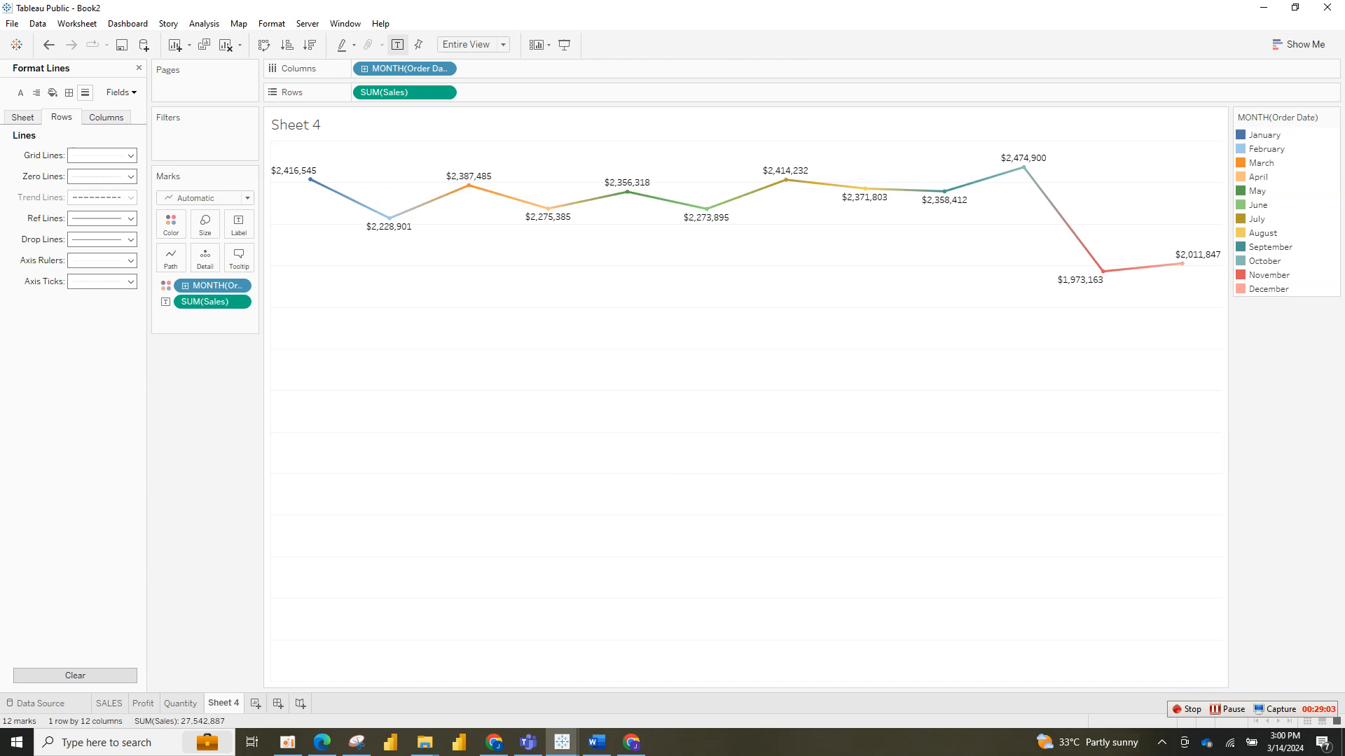
{"action": "left_click", "coordinate": [130, 155]}
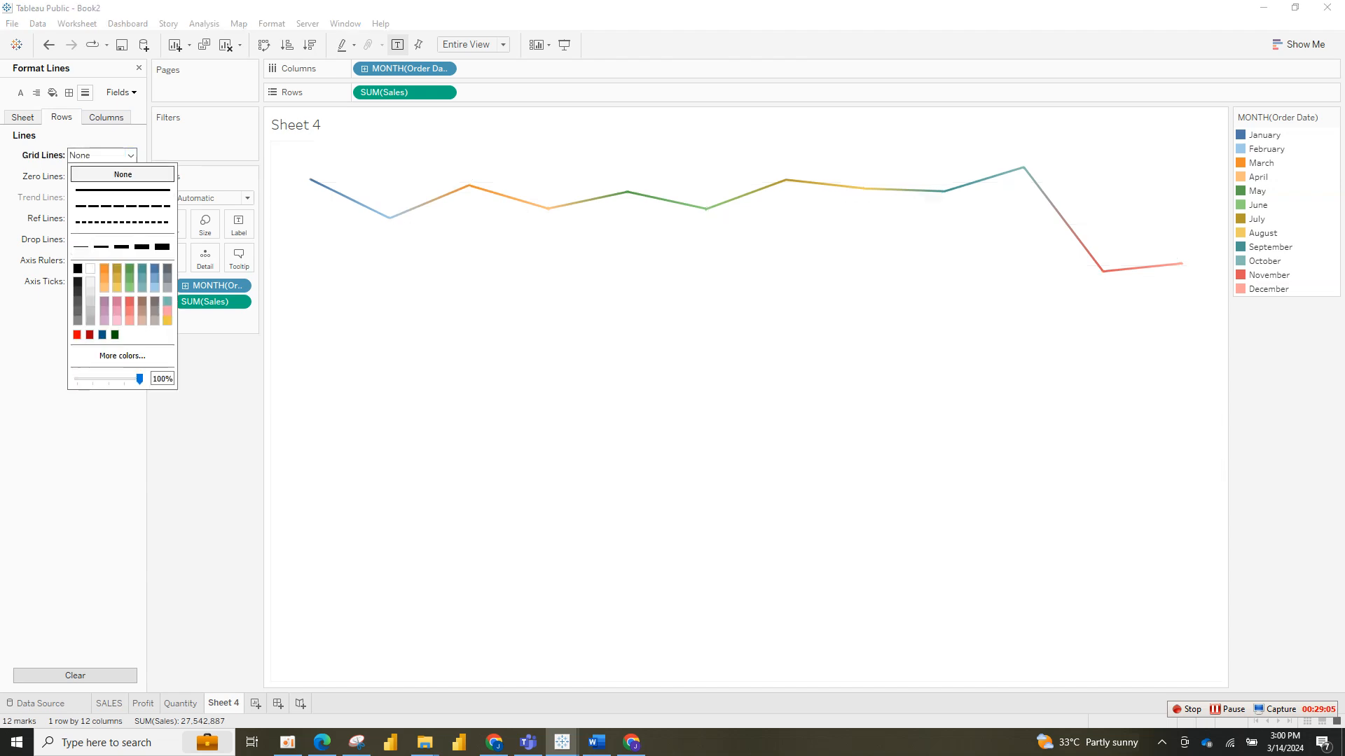
{"action": "left_click", "coordinate": [122, 174]}
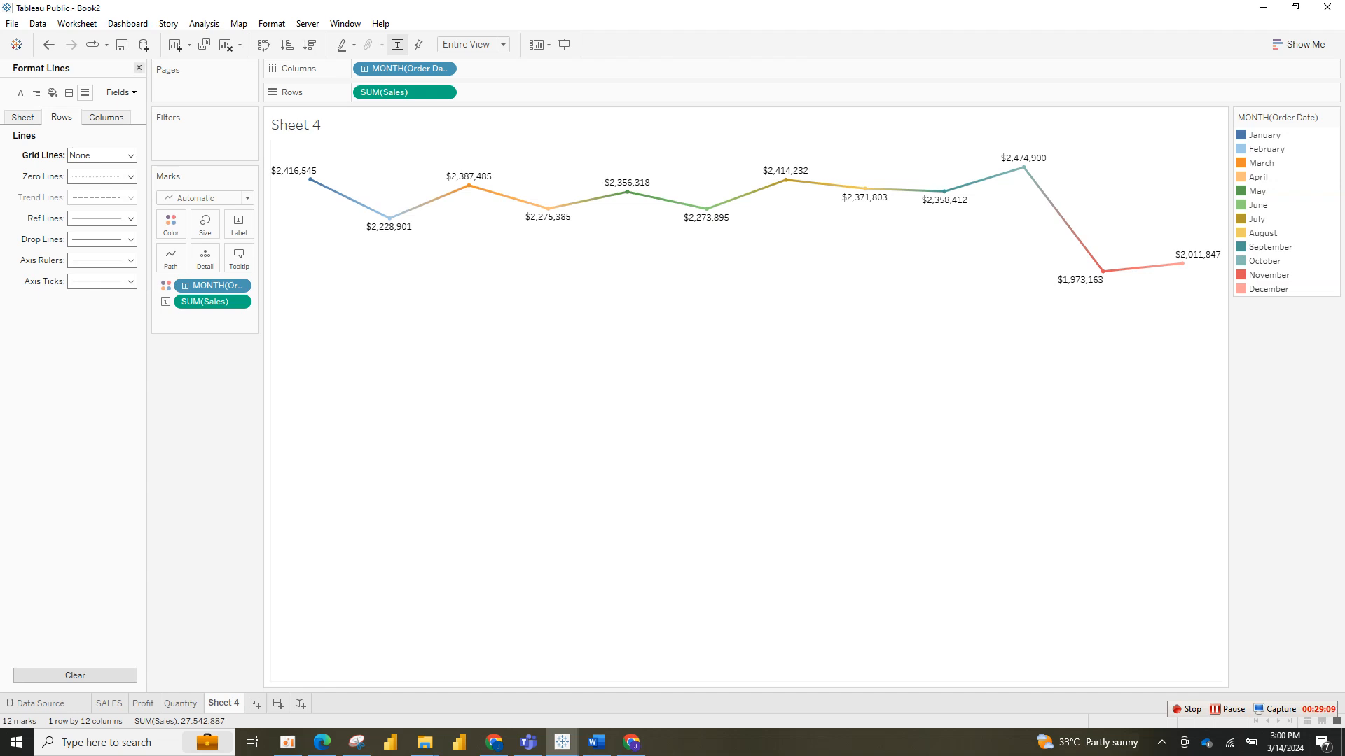
{"action": "left_click", "coordinate": [139, 68]}
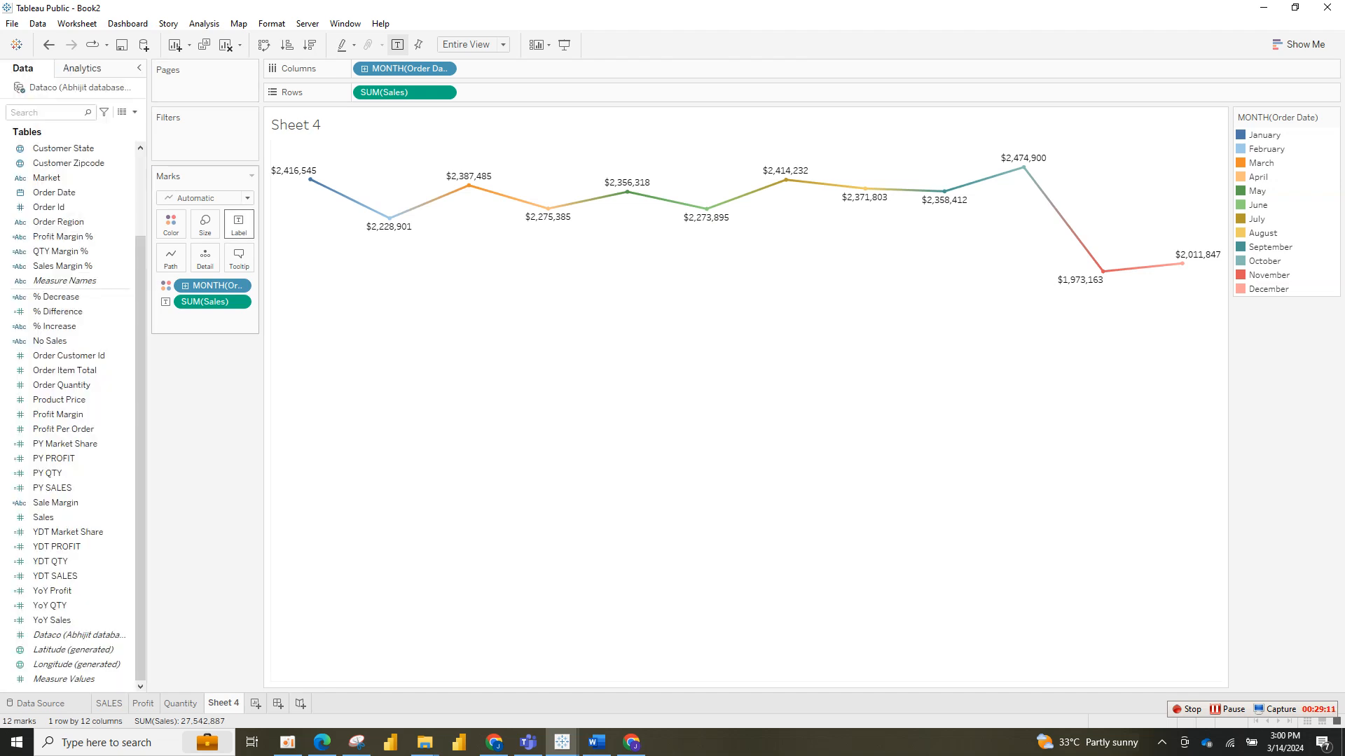
Step: Make the mark labels' font bold, black and size 10
{"action": "left_click", "coordinate": [239, 223]}
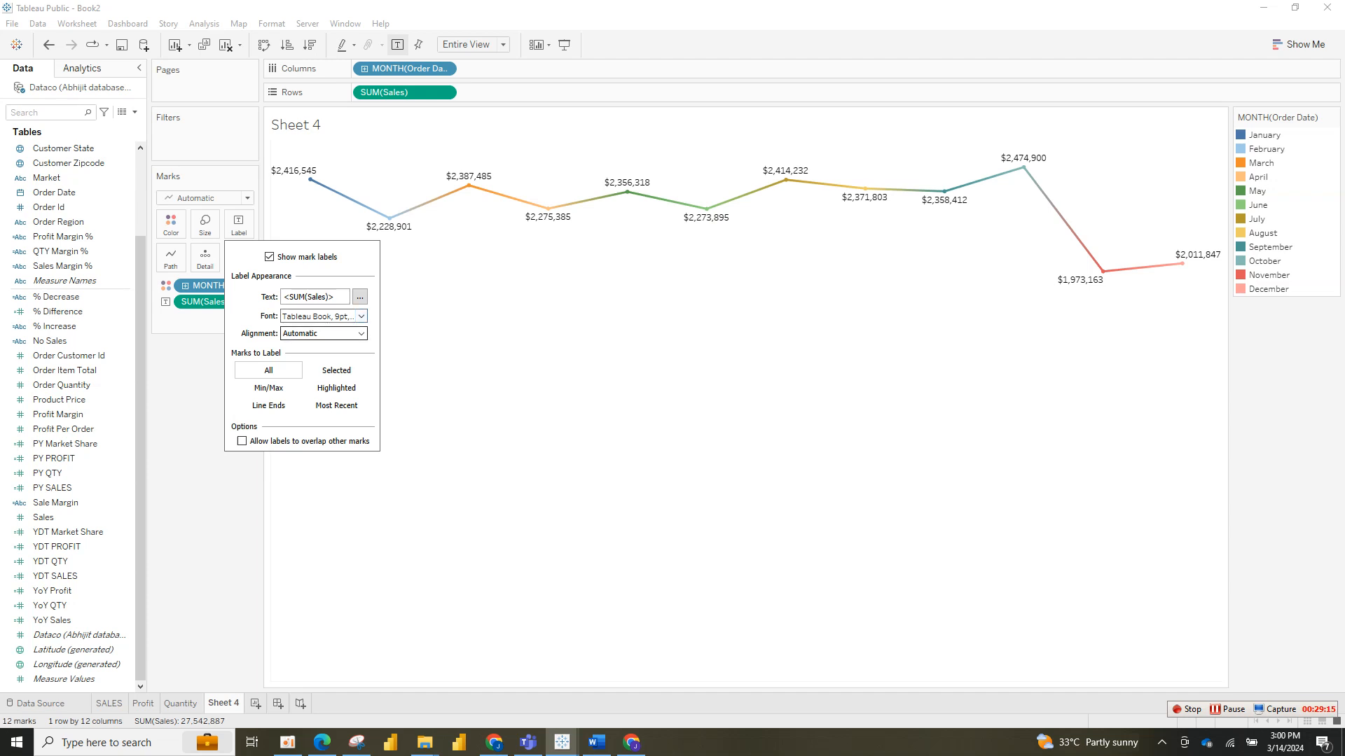
{"action": "left_click", "coordinate": [361, 317]}
{"action": "left_click", "coordinate": [361, 317]}
{"action": "left_click", "coordinate": [360, 316]}
{"action": "left_click", "coordinate": [334, 355]}
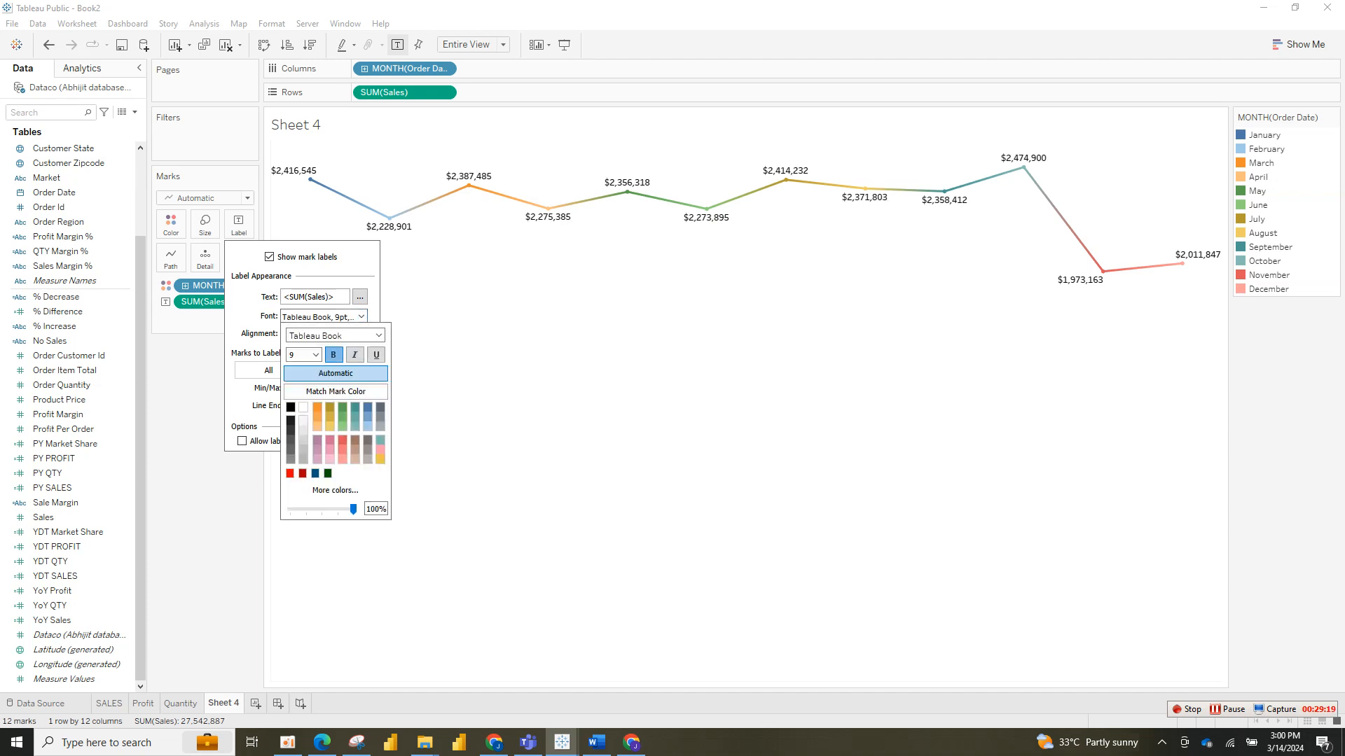
{"action": "left_click", "coordinate": [291, 408]}
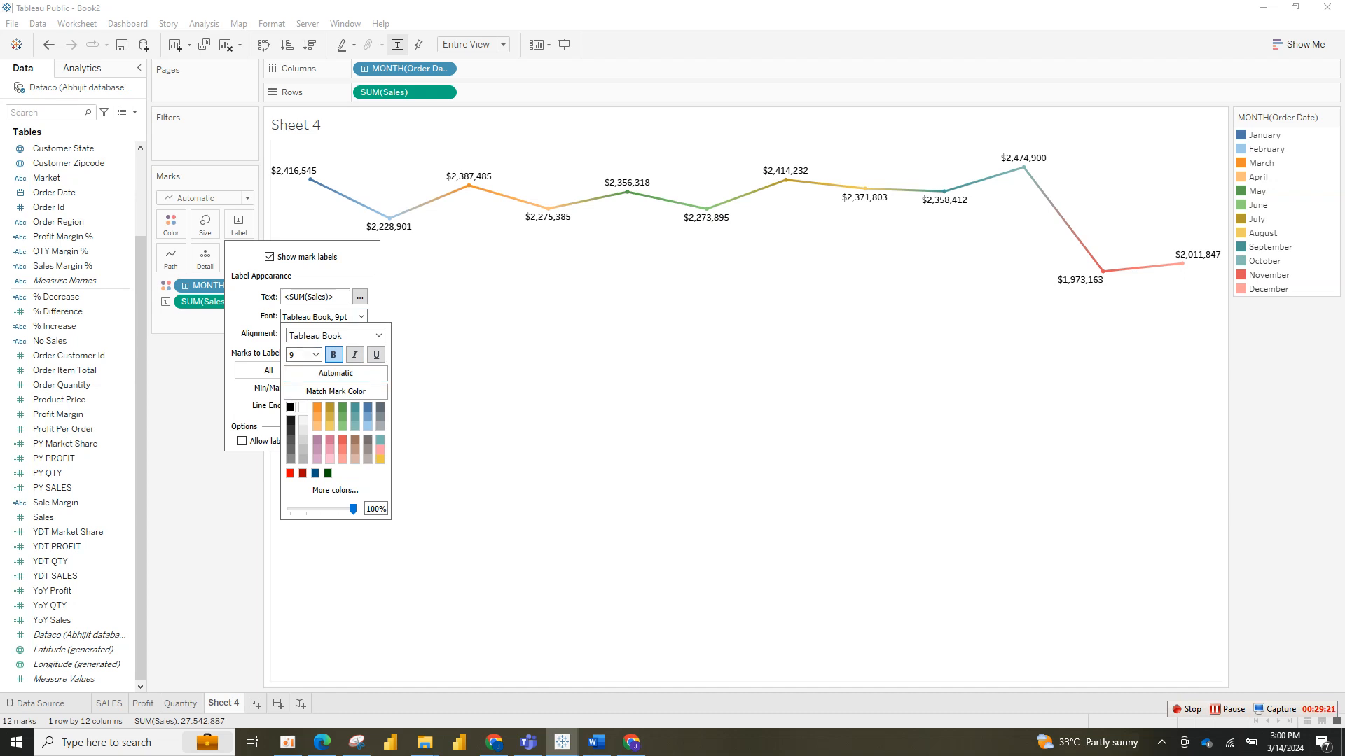
{"action": "left_click", "coordinate": [316, 354]}
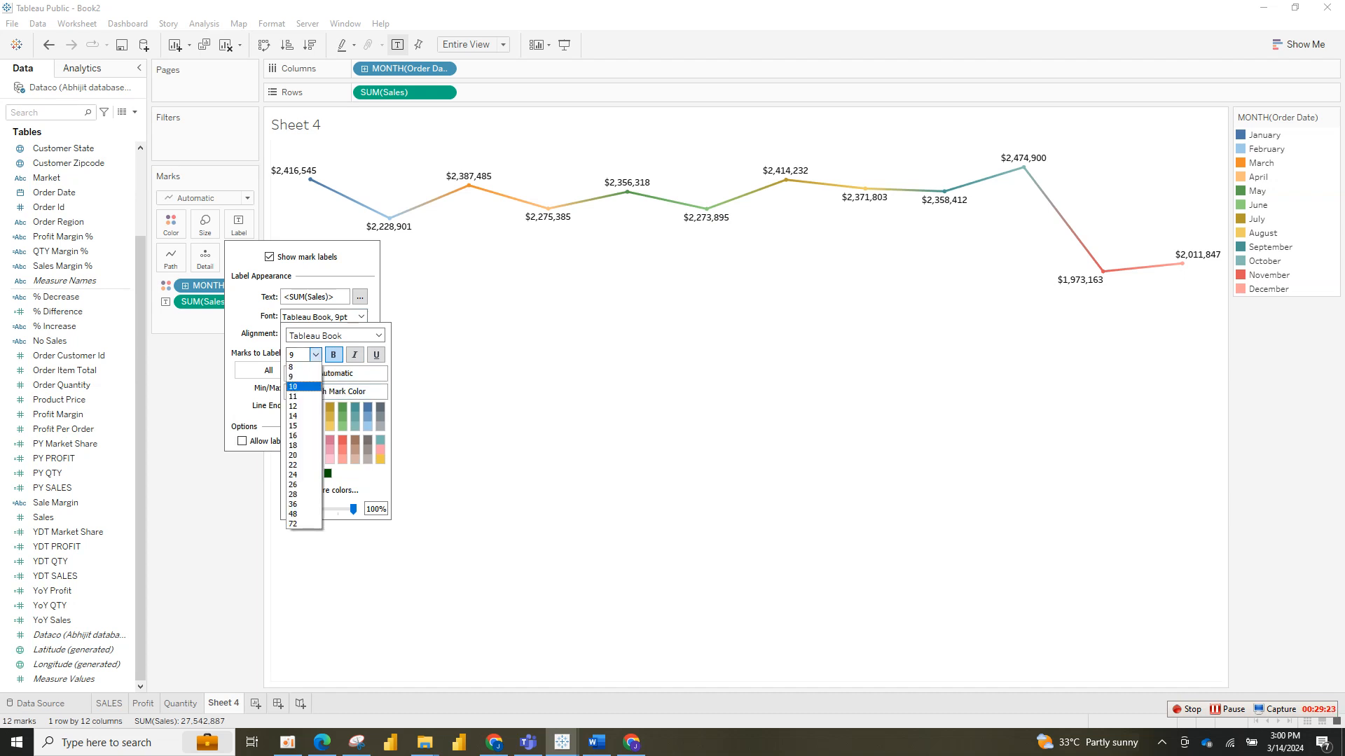
{"action": "left_click", "coordinate": [298, 388]}
{"action": "left_click", "coordinate": [519, 420]}
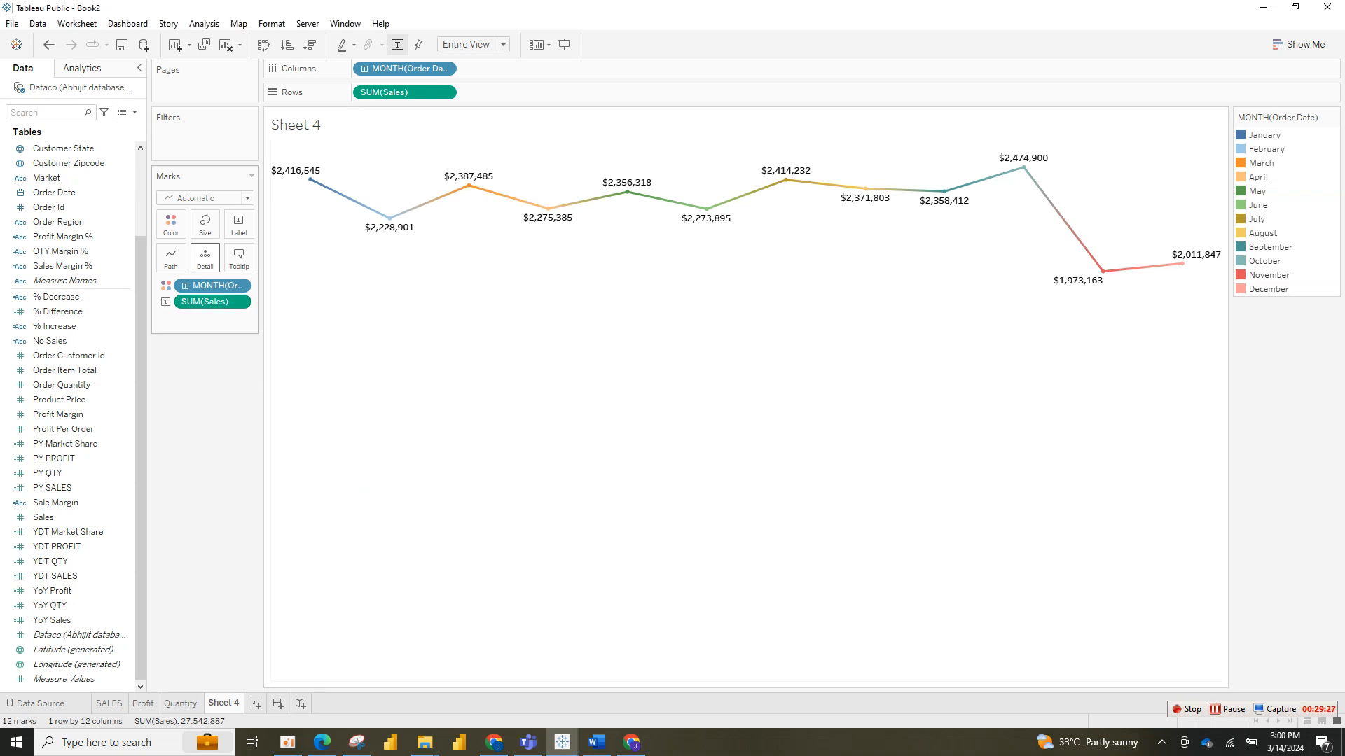
{"action": "left_click", "coordinate": [171, 257]}
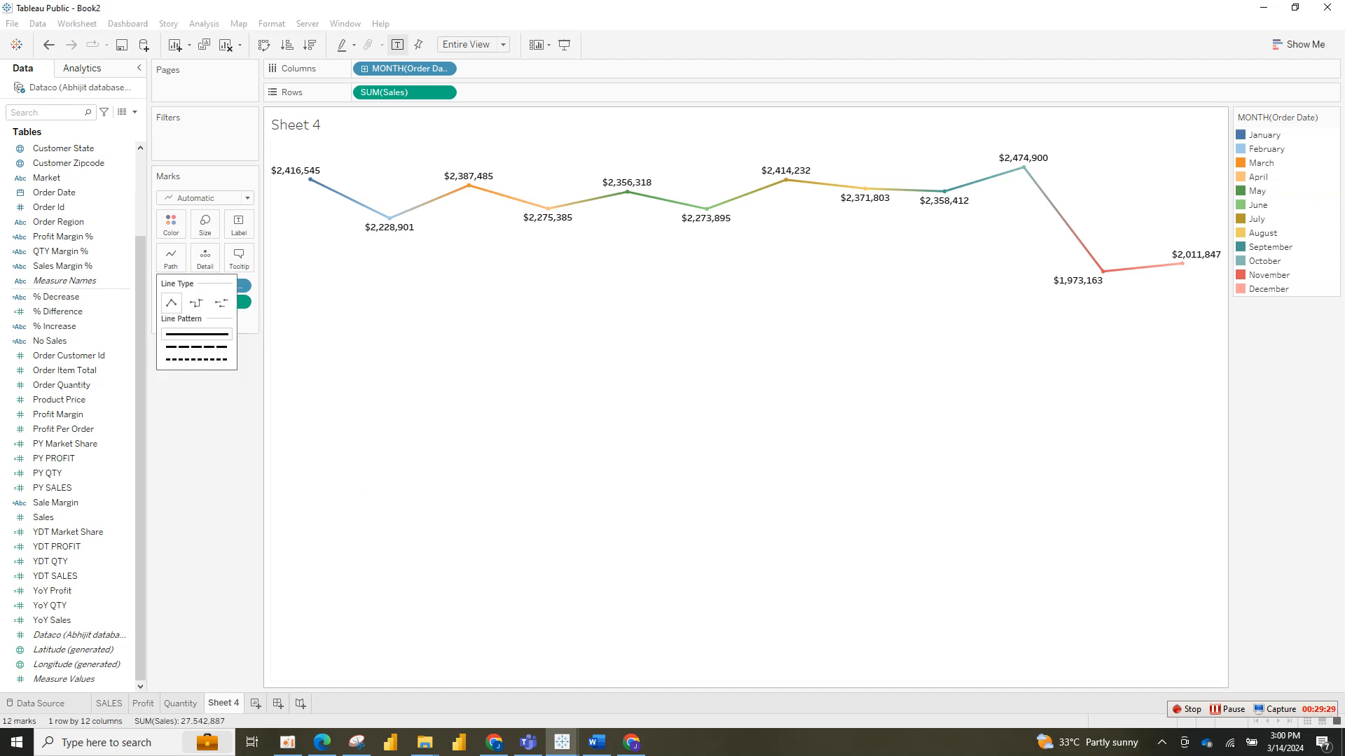
{"action": "left_click", "coordinate": [392, 336]}
{"action": "left_click", "coordinate": [166, 286]}
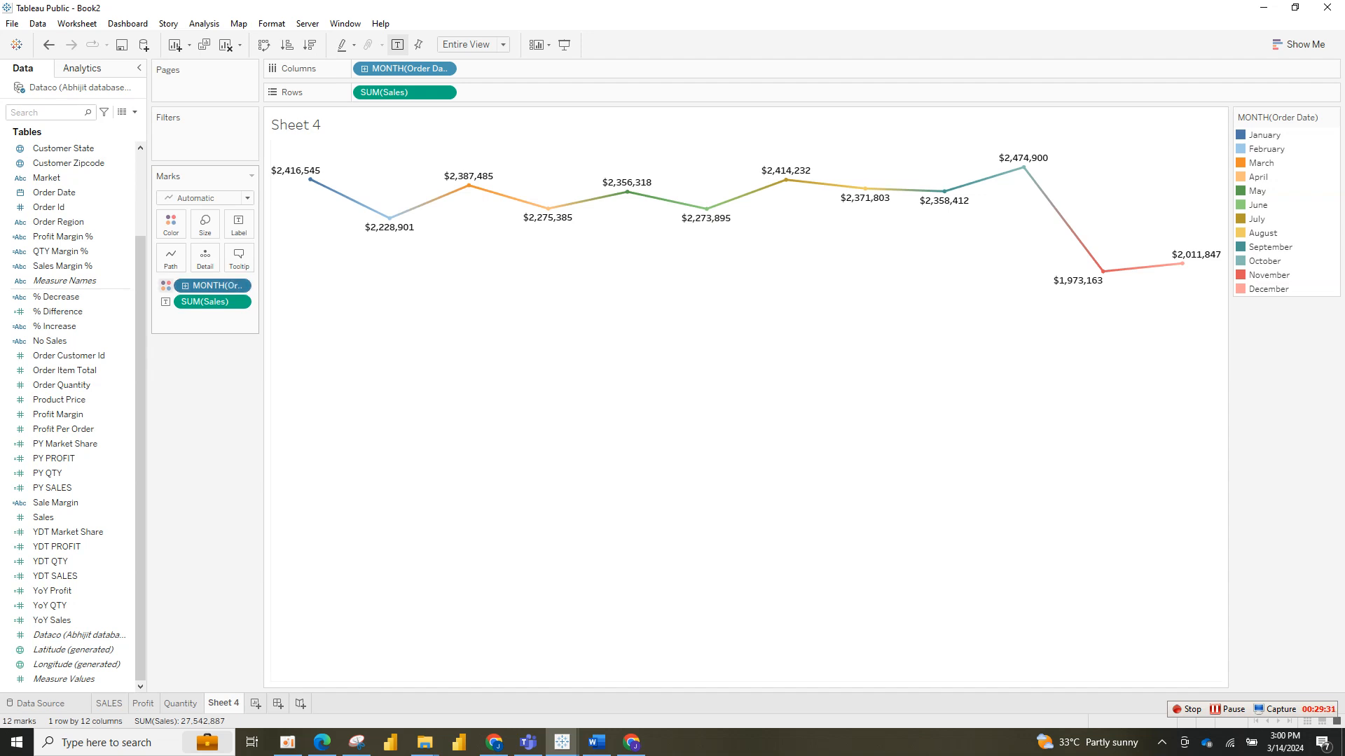
{"action": "left_click", "coordinate": [166, 286]}
{"action": "left_click", "coordinate": [170, 257]}
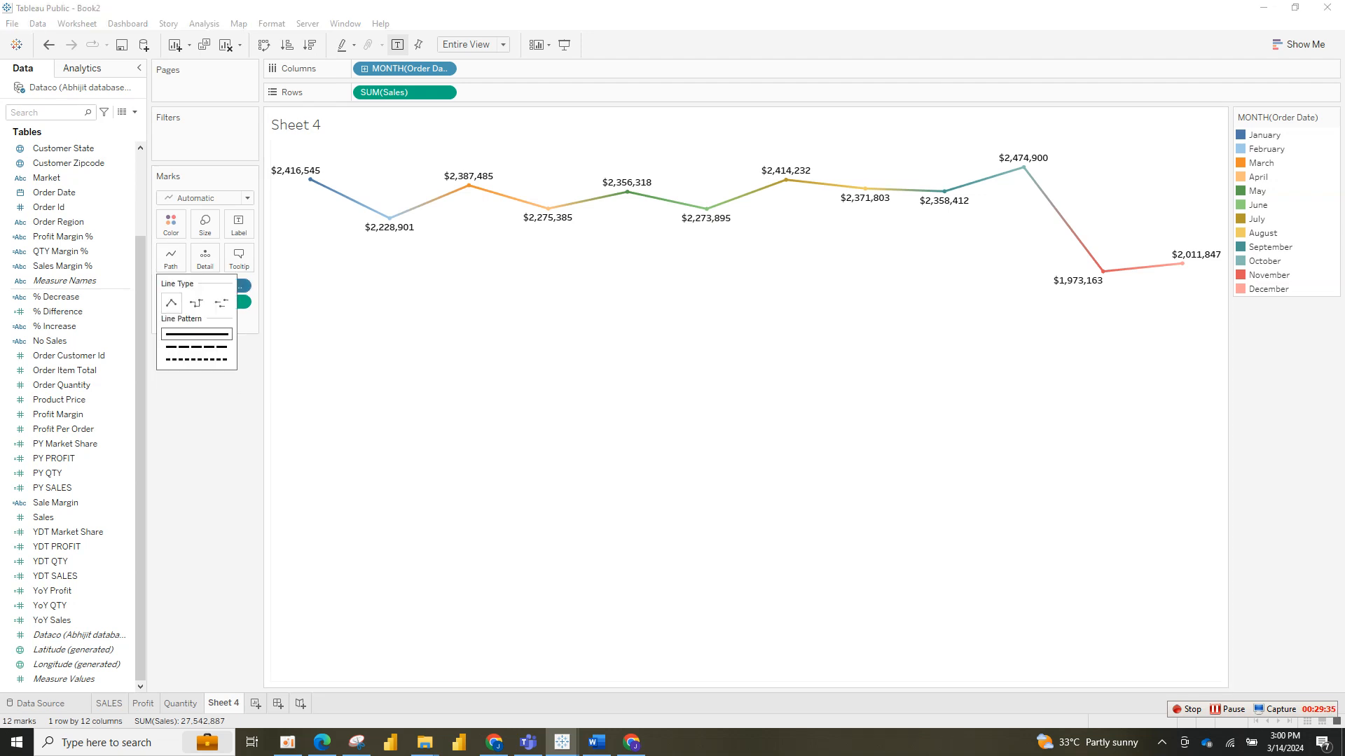
Step: Increase the mark size slightly so the monthly sales line is thicker
{"action": "left_click", "coordinate": [205, 224]}
{"action": "left_click_drag", "start_coordinate": [231, 259], "coordinate": [261, 259]}
{"action": "left_click", "coordinate": [560, 434]}
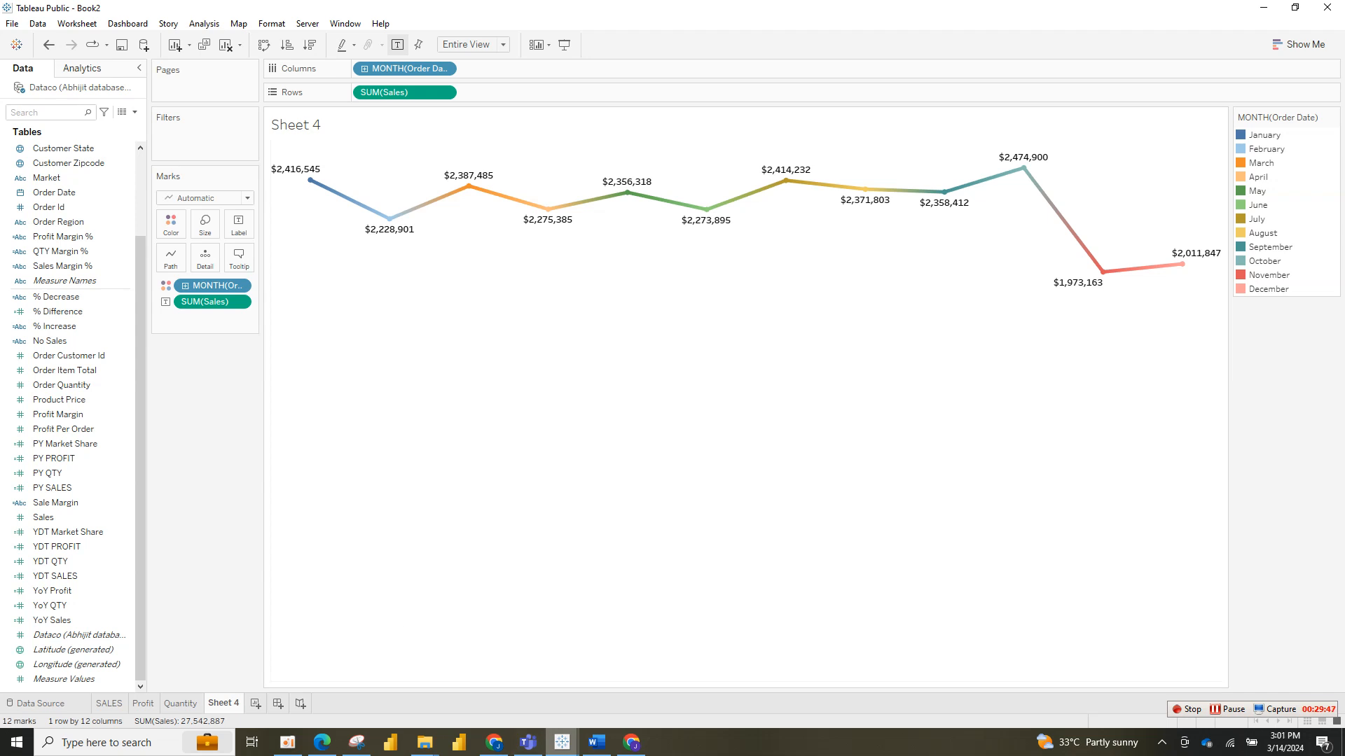
Step: Check the finished dashboard in the YTD SALES ANALYSIS workbook for comparison, and return to Book2
{"action": "left_click", "coordinate": [562, 742]}
{"action": "left_click", "coordinate": [484, 676]}
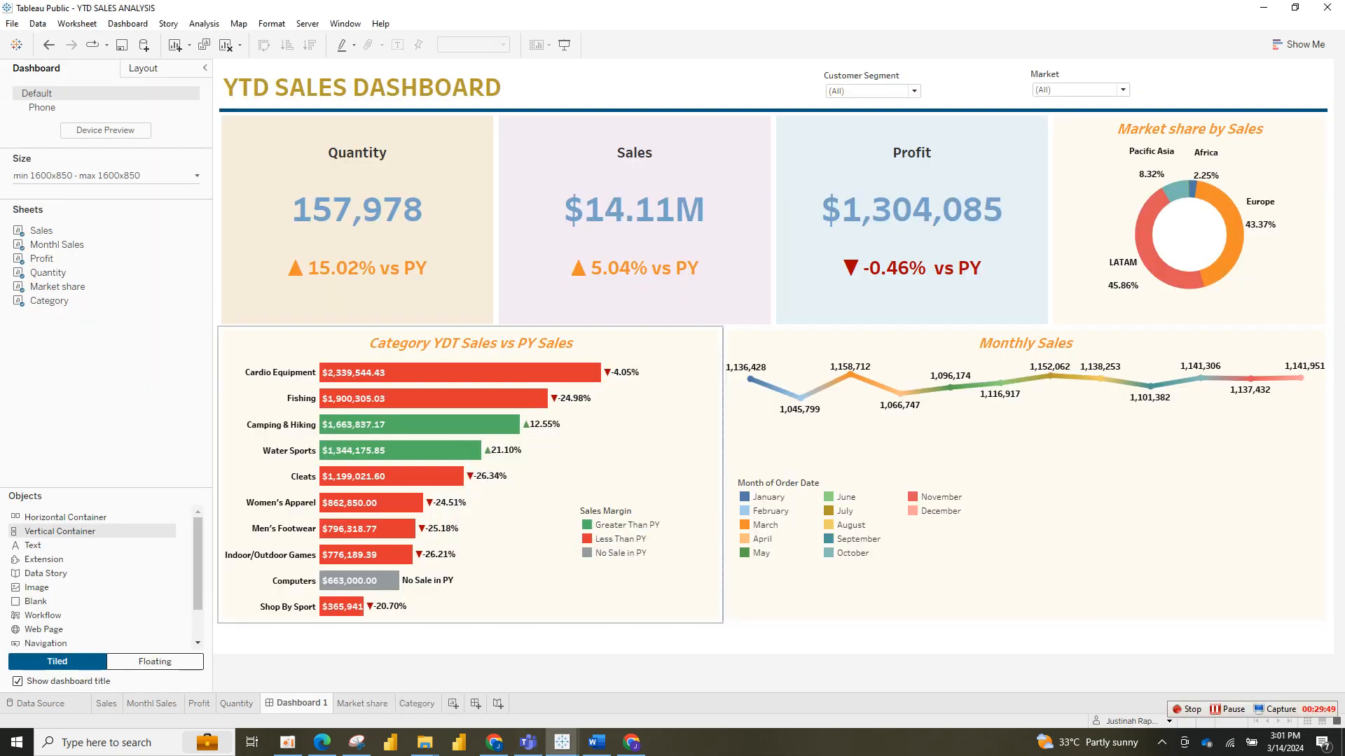
{"action": "left_click", "coordinate": [562, 742]}
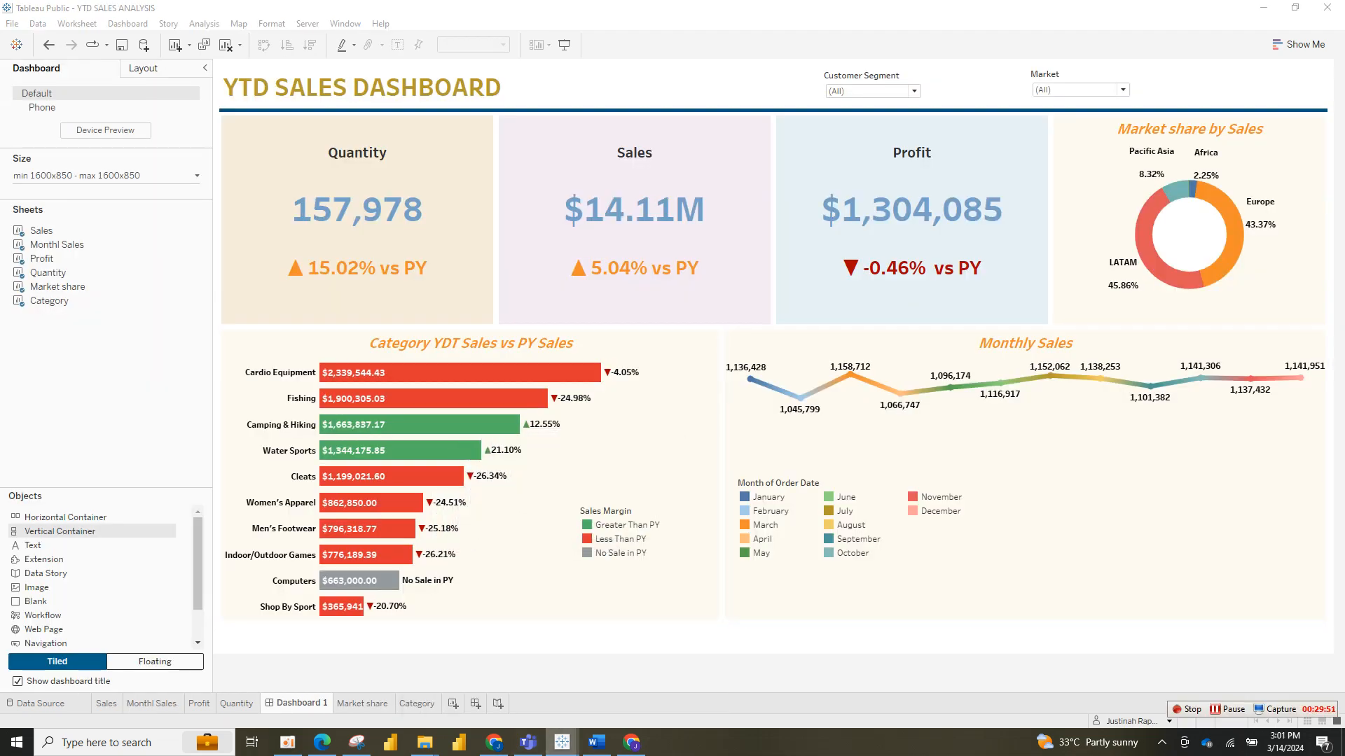
{"action": "left_click", "coordinate": [637, 676]}
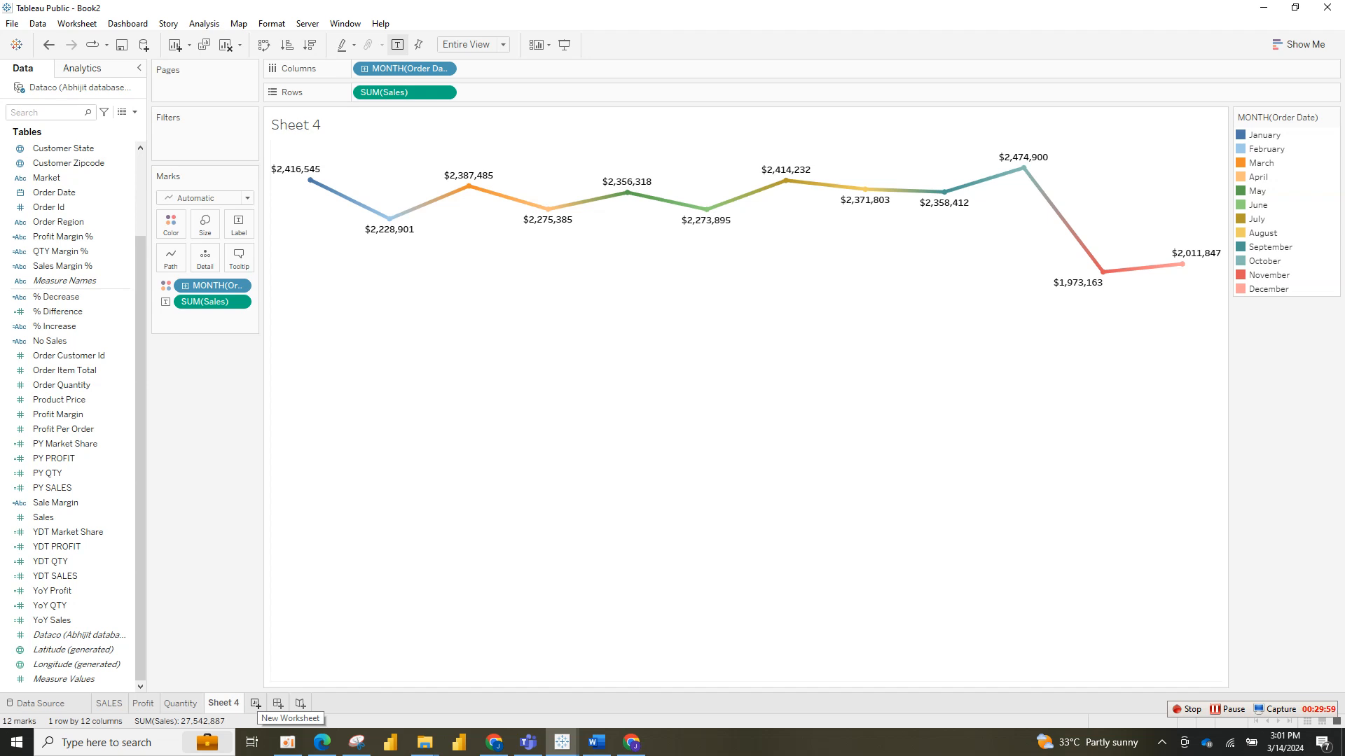
Step: Add a new blank worksheet and rename Sheet 4, the monthly sales chart, as "Montly Sales"
{"action": "left_click", "coordinate": [255, 703]}
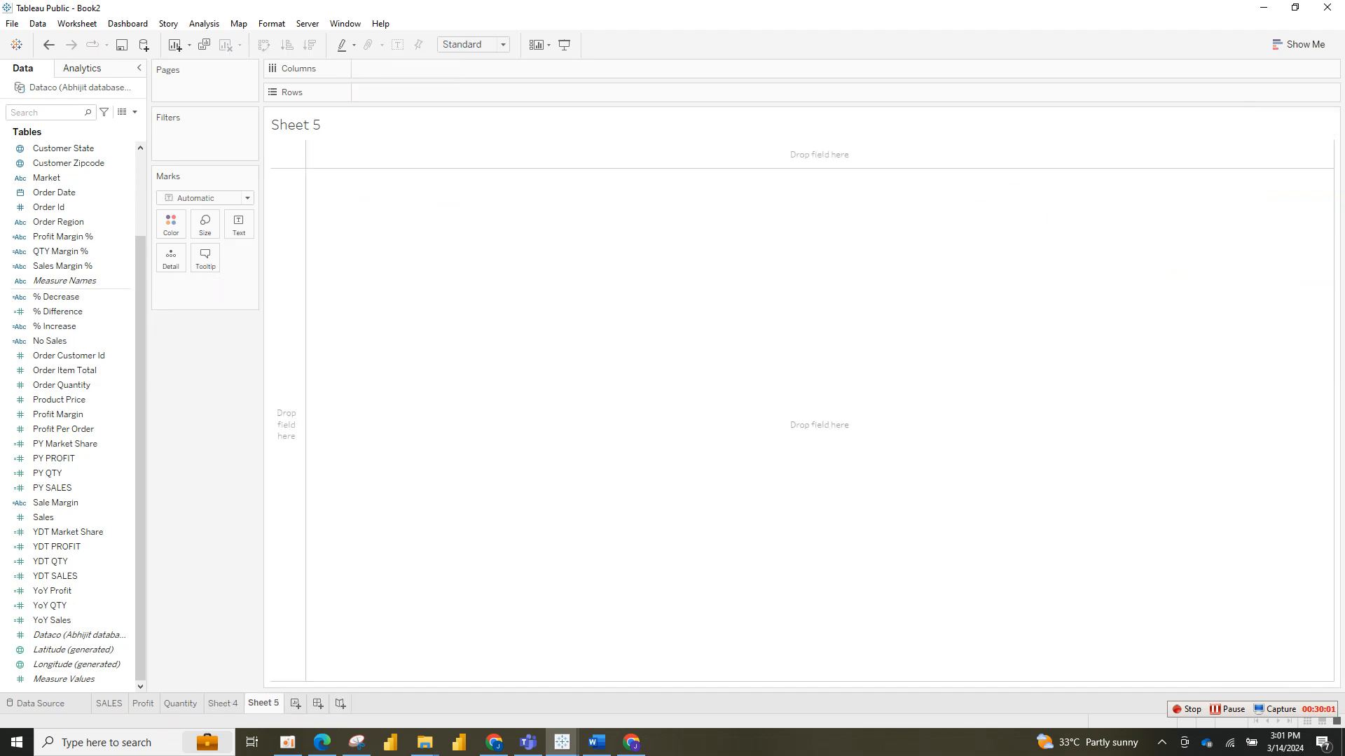
{"action": "double_click", "coordinate": [223, 703]}
{"action": "type", "text": "Montly"}
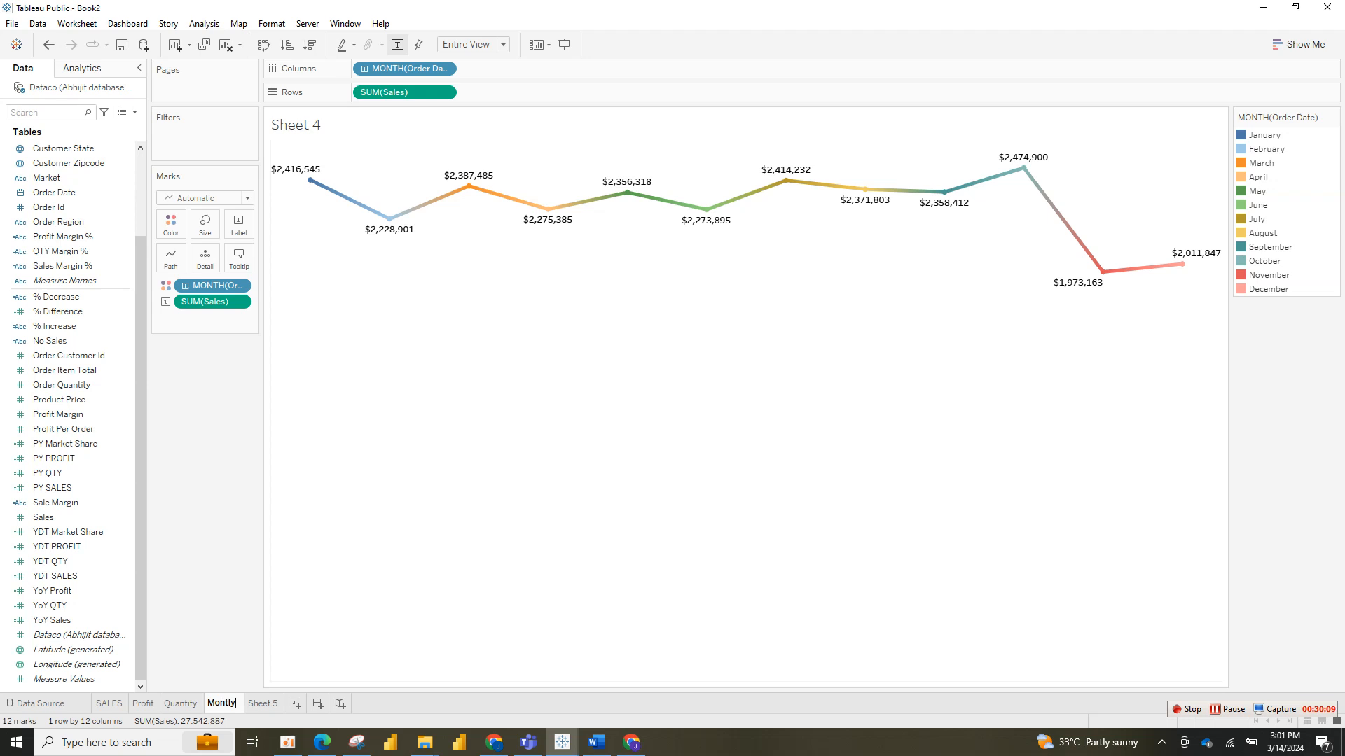
{"action": "type", "text": "Sales"}
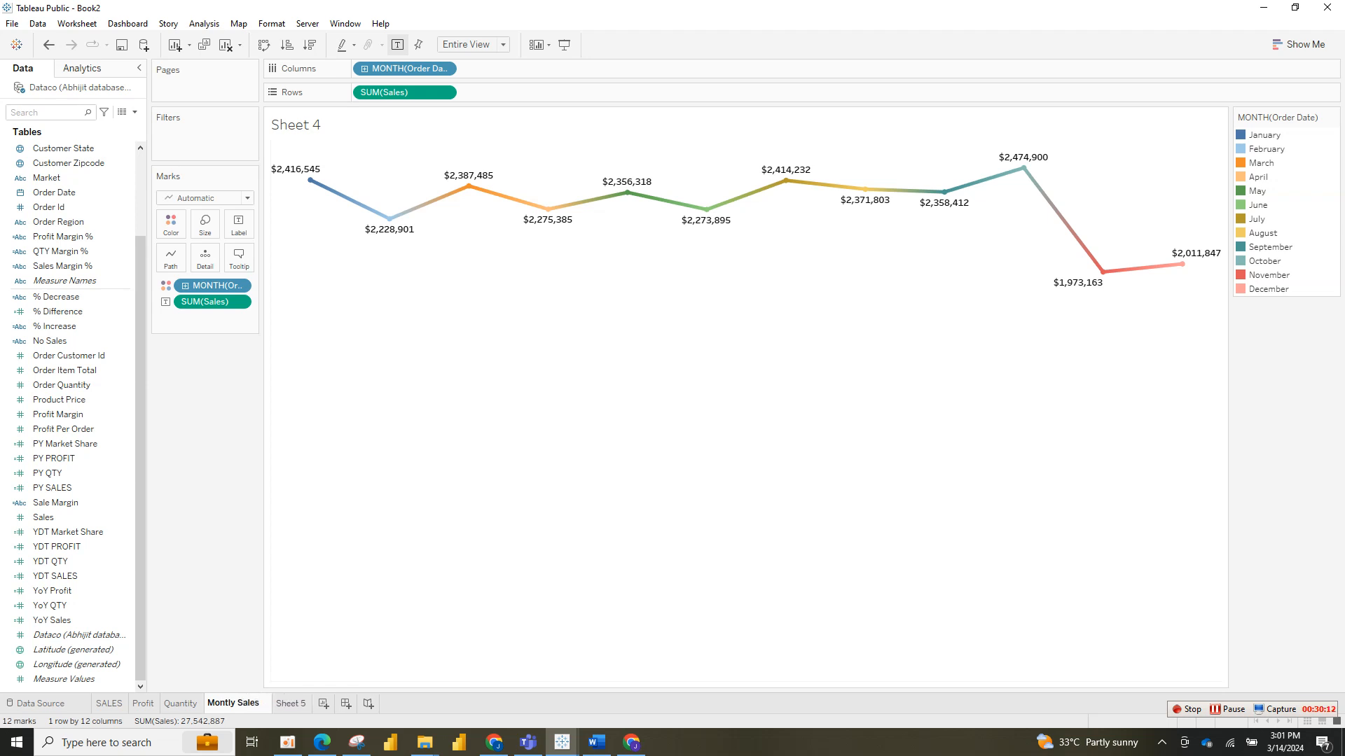
Step: Rename the new blank worksheet, Sheet 5, as "Top 10 Category"
{"action": "double_click", "coordinate": [290, 703]}
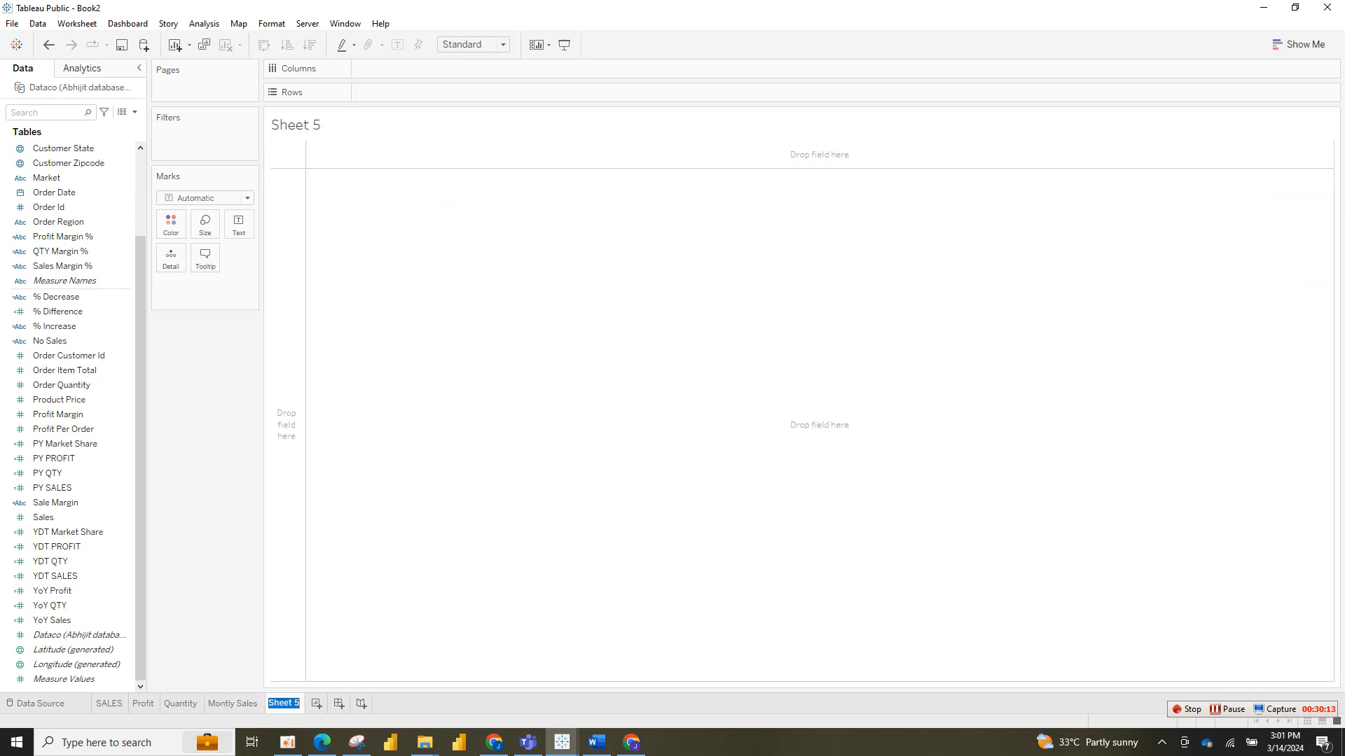
{"action": "type", "text": "Category"}
{"action": "key", "text": "Return"}
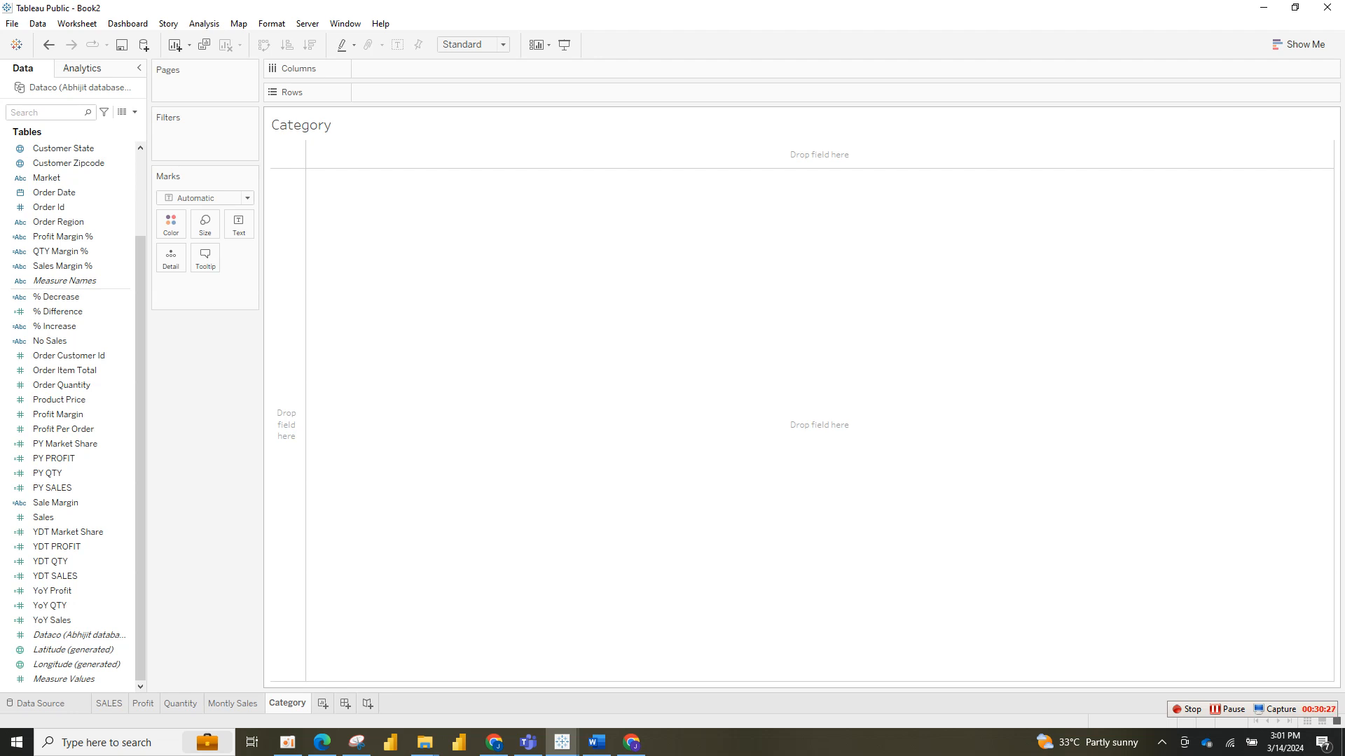
{"action": "double_click", "coordinate": [287, 704]}
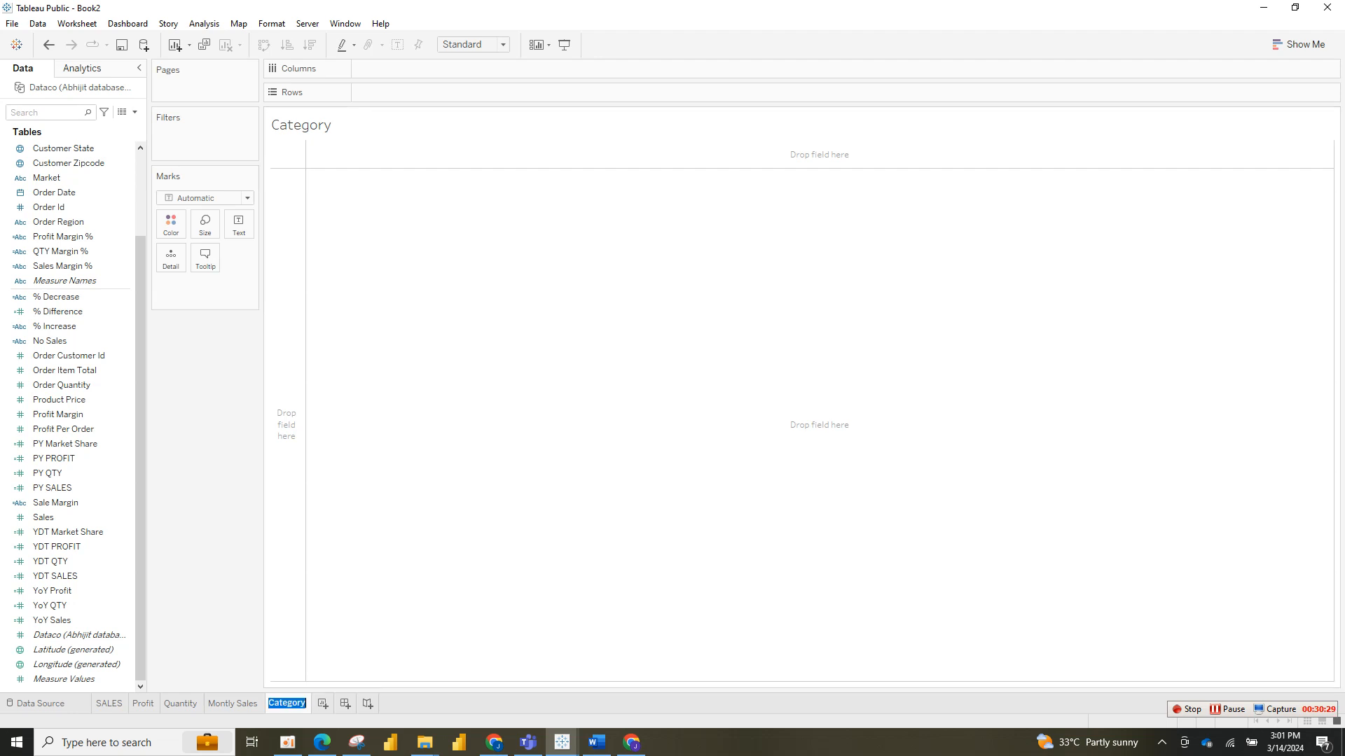
{"action": "key", "text": "Return"}
{"action": "type", "text": "Tp"}
{"action": "key", "text": "BackSpace"}
{"action": "type", "text": "op 10"}
{"action": "key", "text": "Return"}
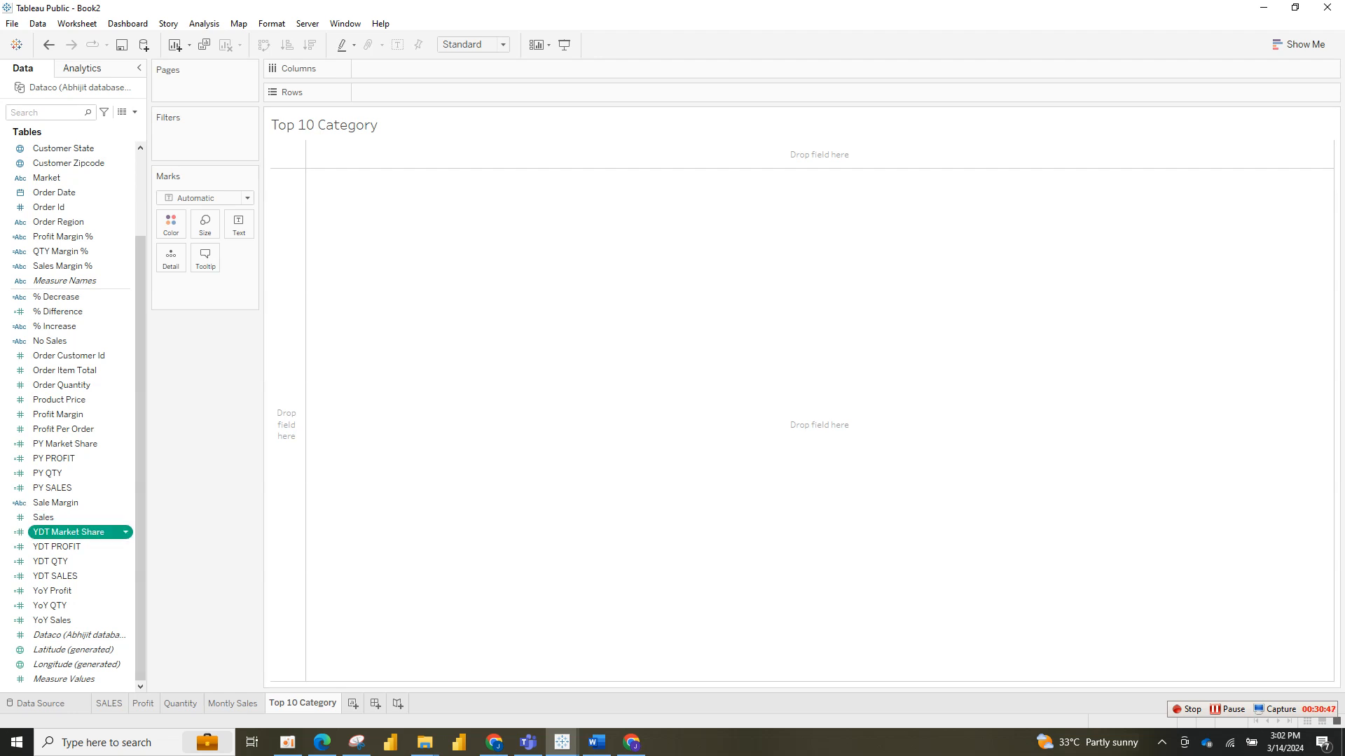
Step: Try plotting YDT Market Share on the rows against Measure Names, and against Category Name instead, on the columns
{"action": "key", "text": "F2"}
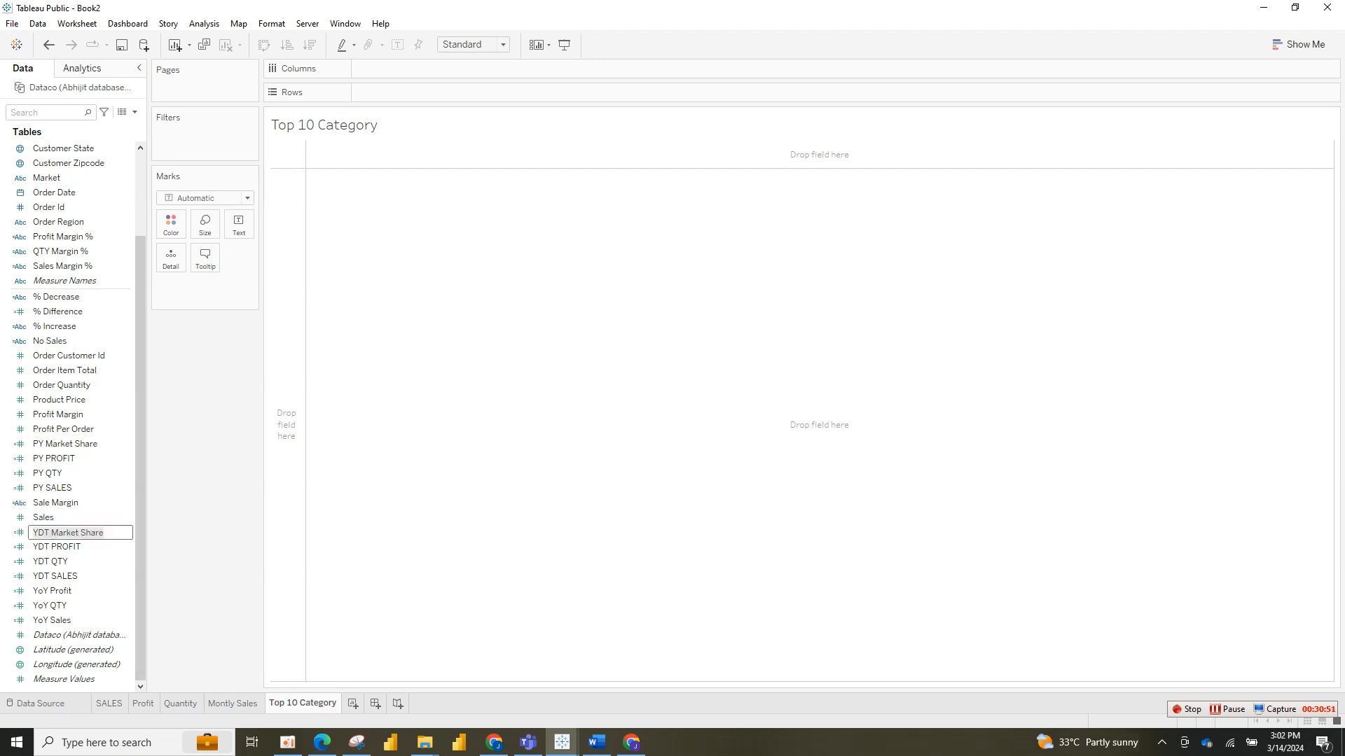
{"action": "left_click", "coordinate": [80, 488]}
{"action": "mouse_move", "coordinate": [81, 532]}
{"action": "left_mouse_down"}
{"action": "mouse_move", "coordinate": [100, 375]}
{"action": "mouse_move", "coordinate": [354, 67]}
{"action": "mouse_move", "coordinate": [355, 89]}
{"action": "left_mouse_up"}
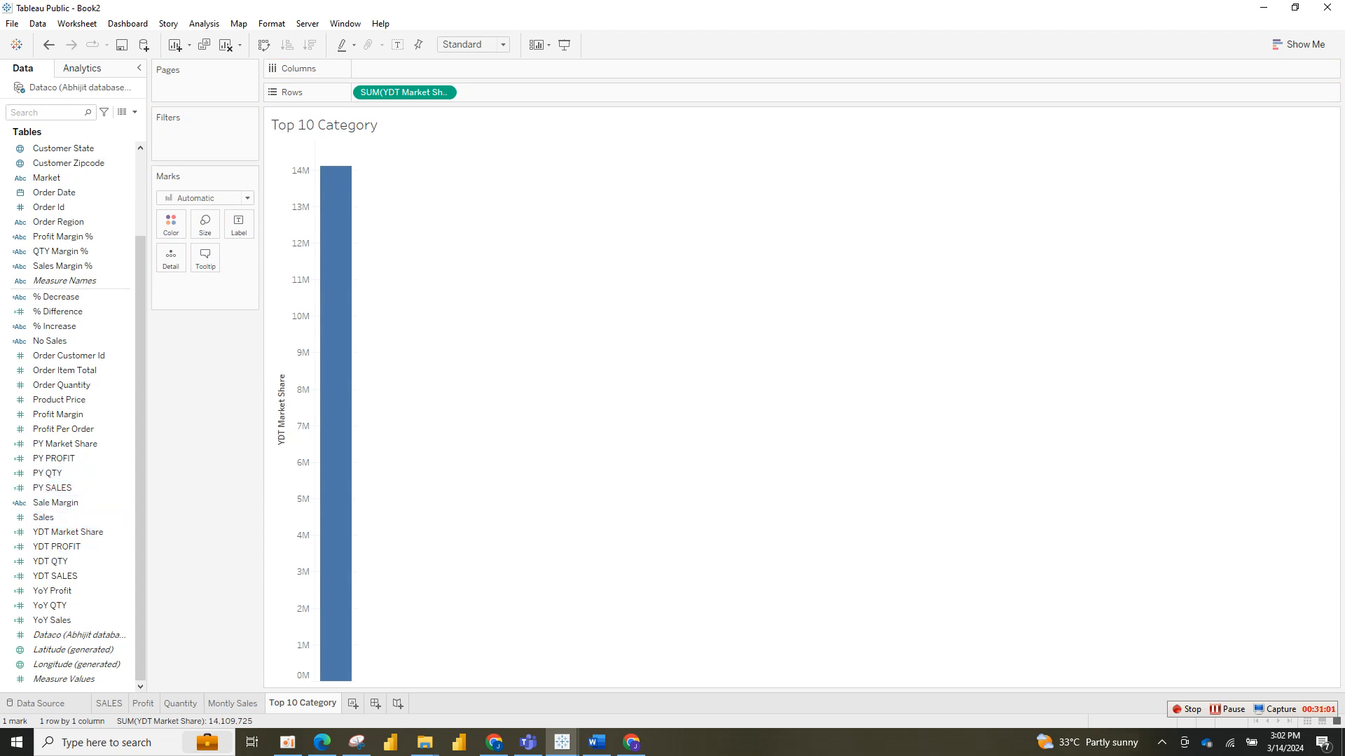
{"action": "left_click_drag", "start_coordinate": [65, 280], "coordinate": [413, 67]}
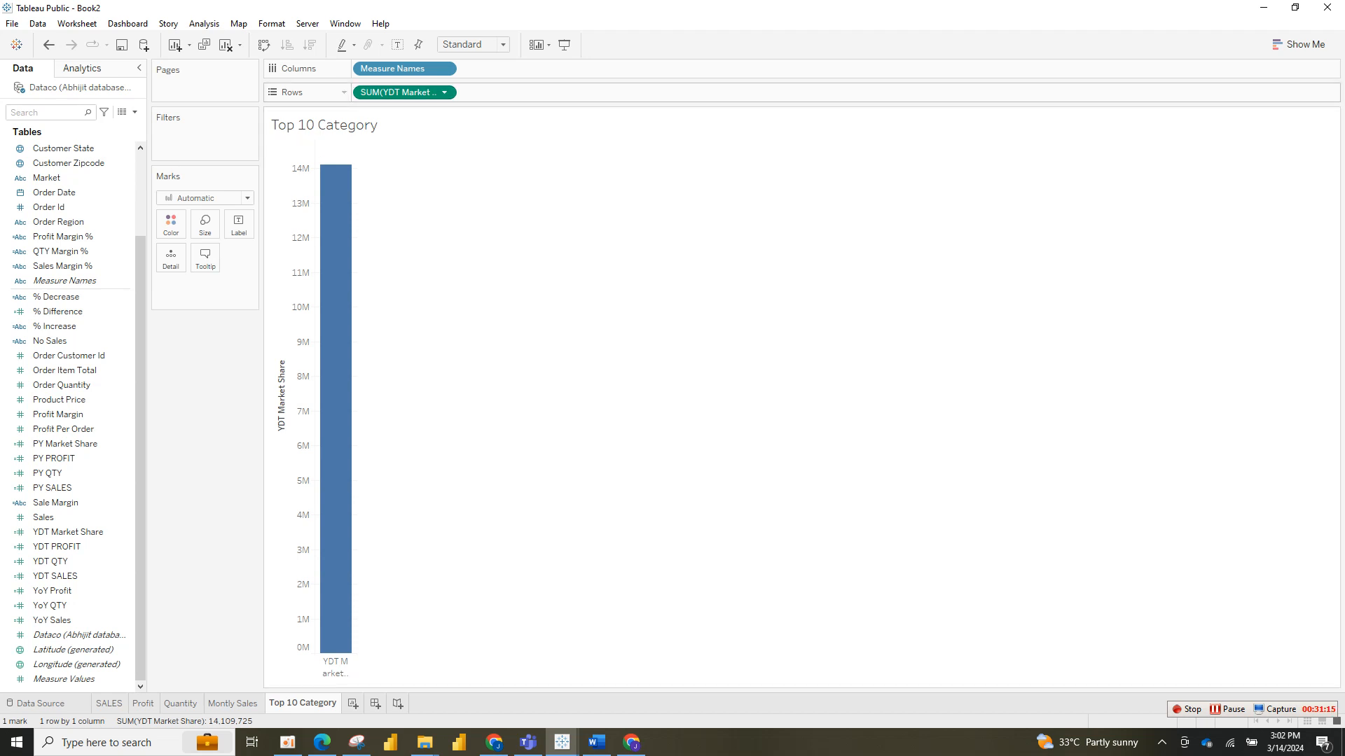
{"action": "left_click_drag", "start_coordinate": [405, 69], "coordinate": [92, 235]}
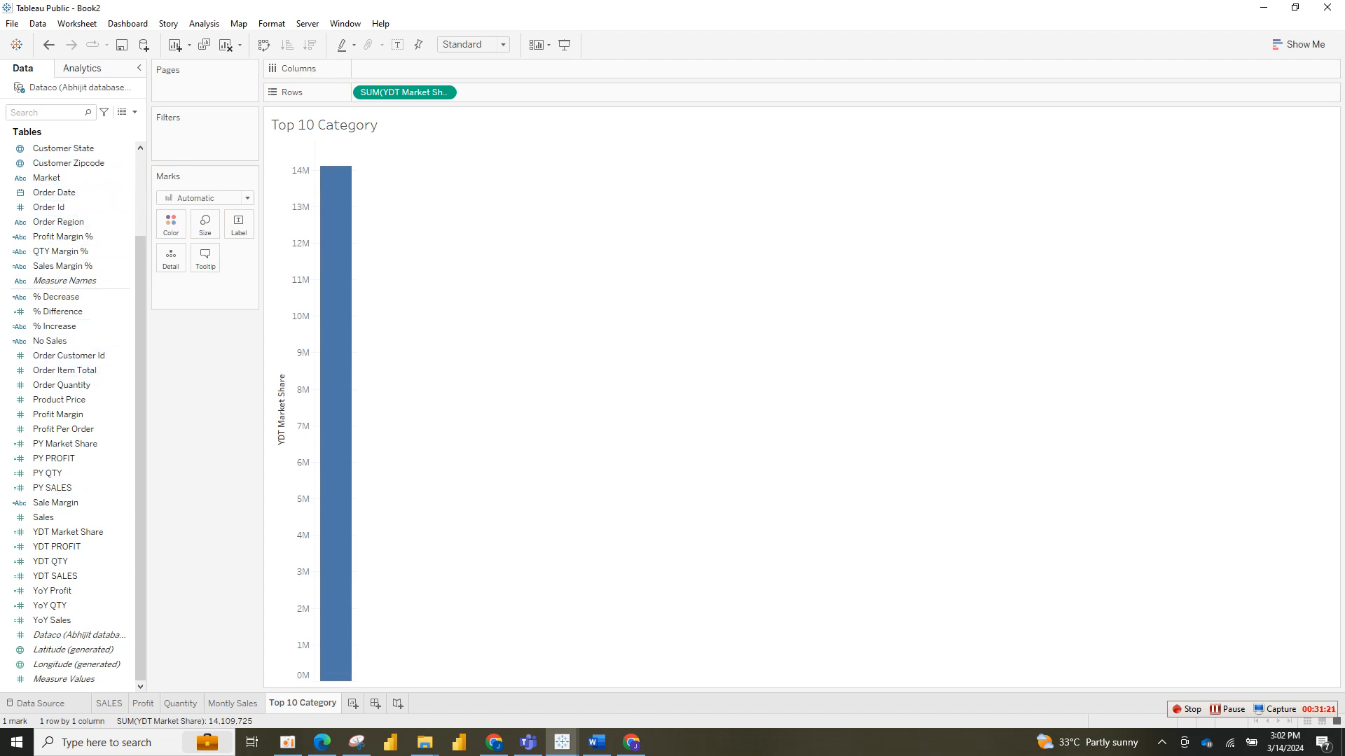
{"action": "scroll", "coordinate": [63, 163], "scroll_direction": "up", "scroll_amount": 3}
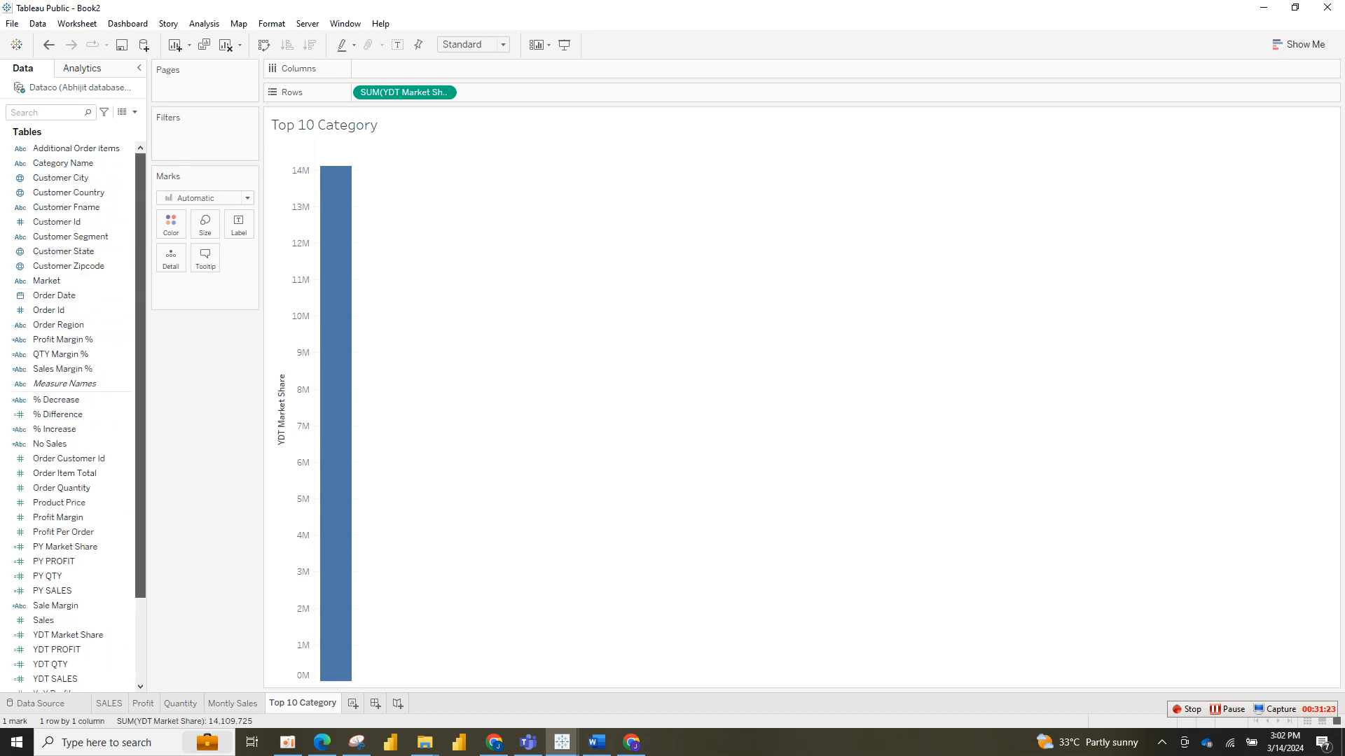
{"action": "left_click_drag", "start_coordinate": [63, 163], "coordinate": [406, 68]}
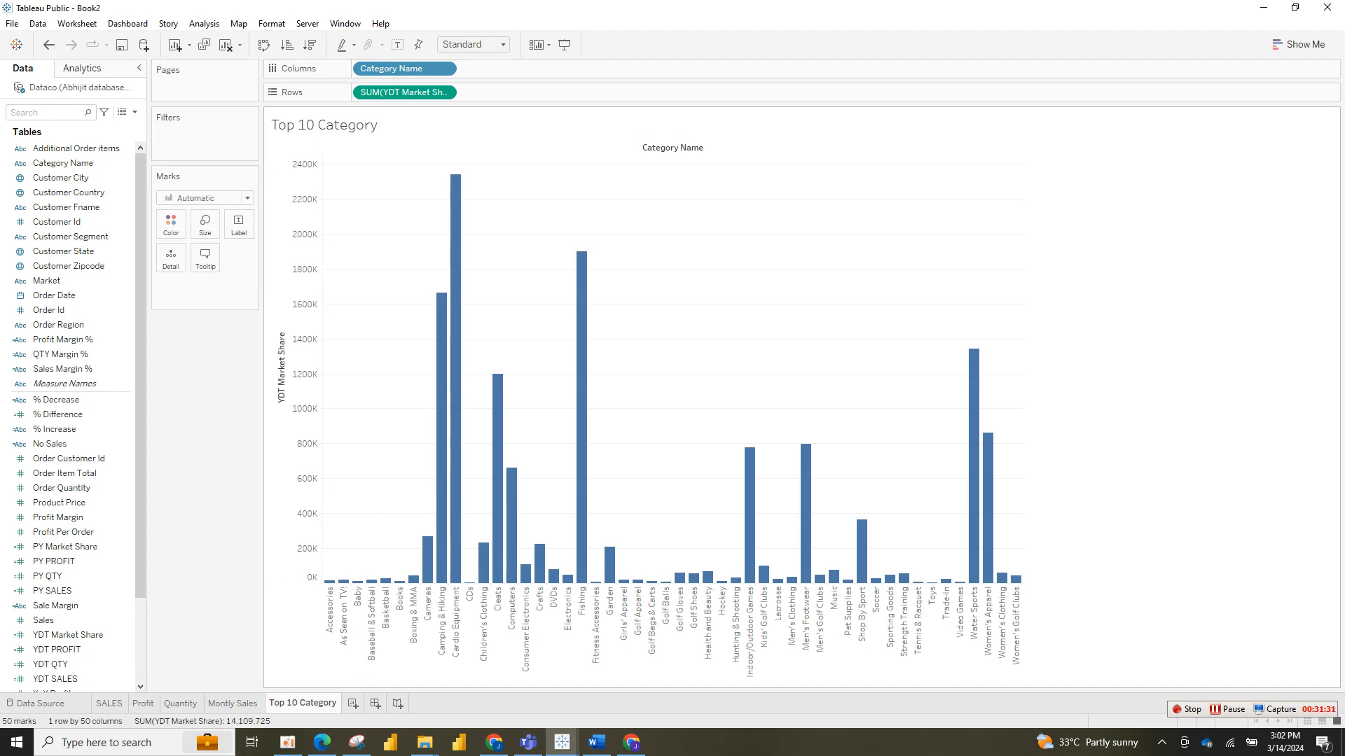
Step: Set the mark type of the Top 10 Category chart to Bar
{"action": "left_click", "coordinate": [247, 198]}
{"action": "left_click", "coordinate": [182, 229]}
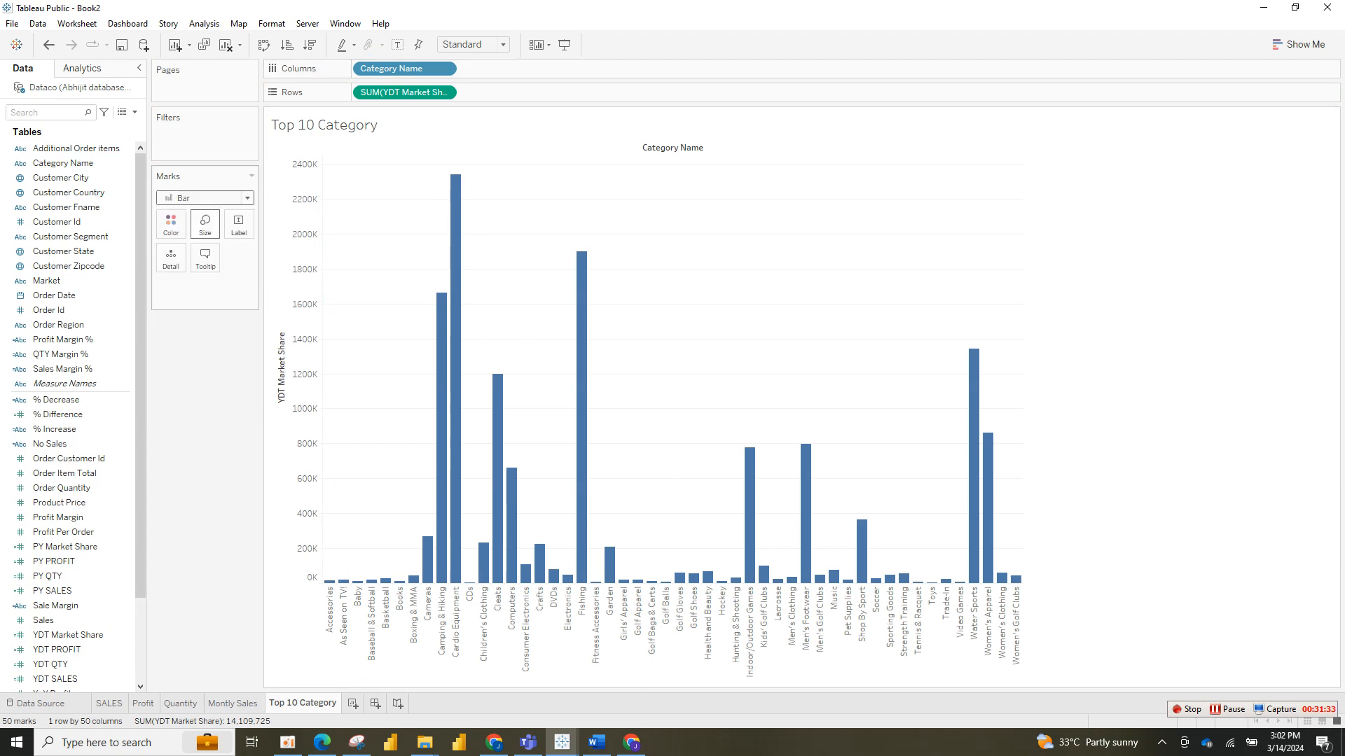
{"action": "left_click", "coordinate": [247, 198]}
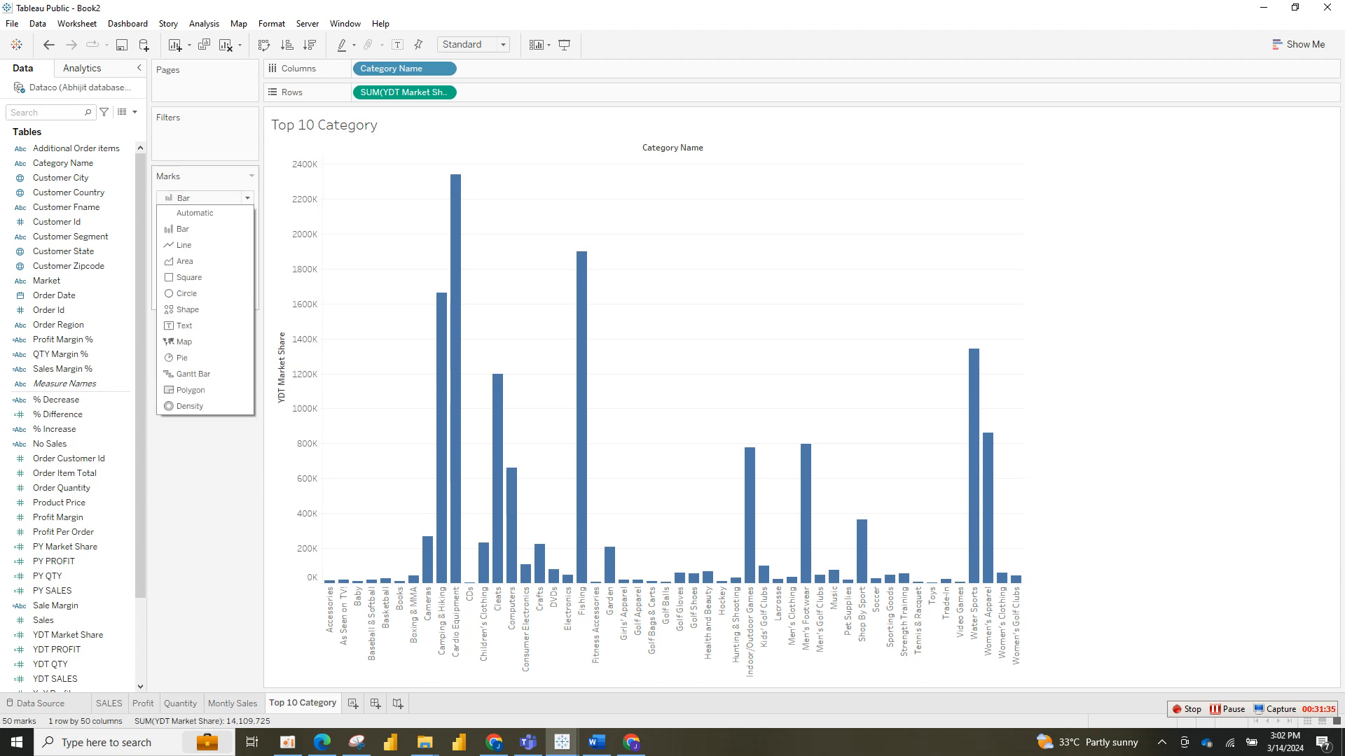
{"action": "left_click", "coordinate": [182, 229]}
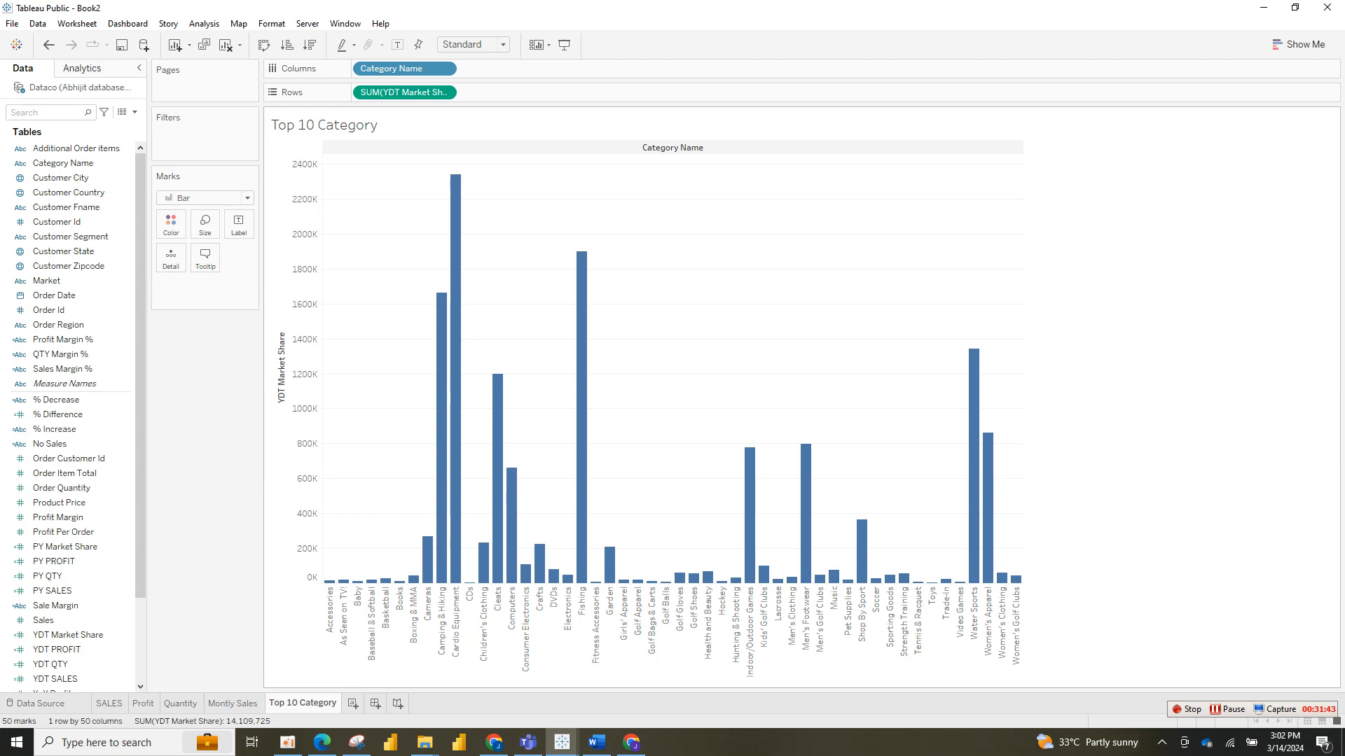
Step: Remove YDT Market Share and Category Name from the Top 10 Category chart's rows and columns
{"action": "left_click_drag", "start_coordinate": [402, 92], "coordinate": [525, 69]}
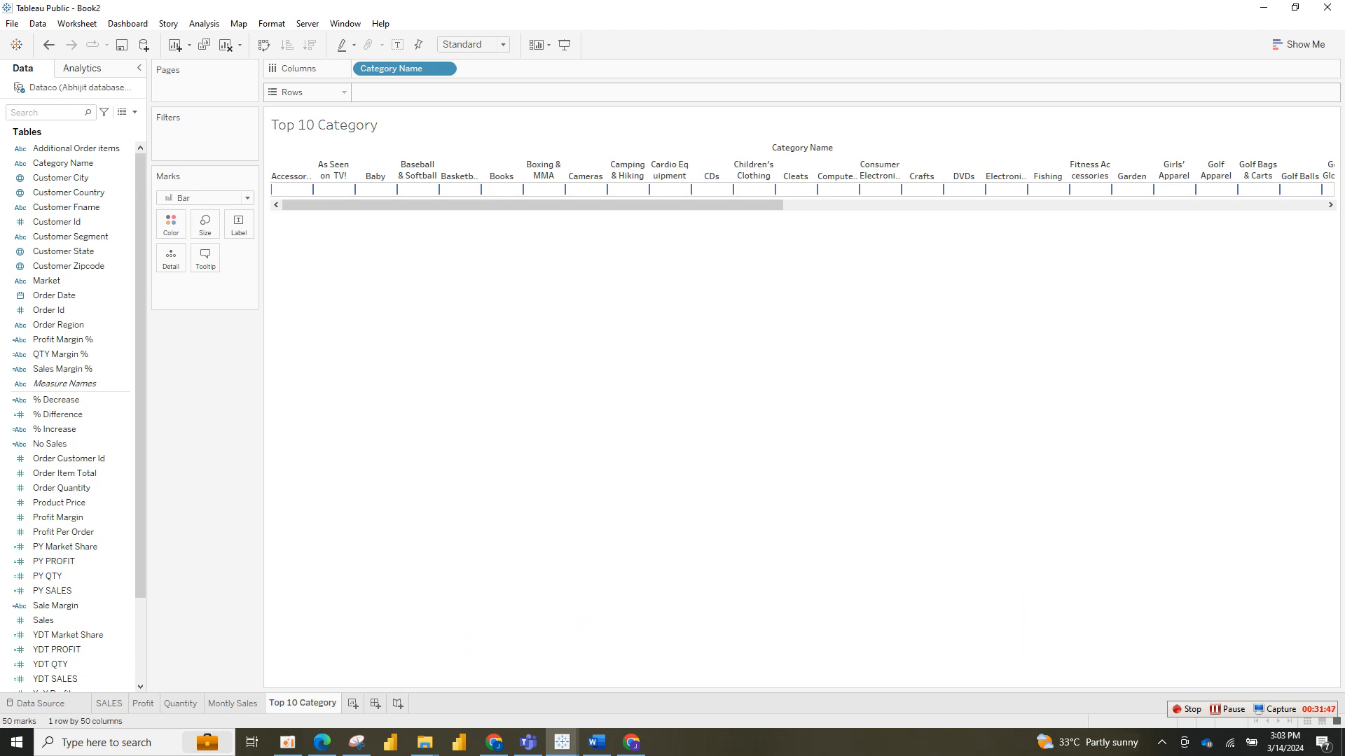
{"action": "left_click_drag", "start_coordinate": [404, 69], "coordinate": [81, 473]}
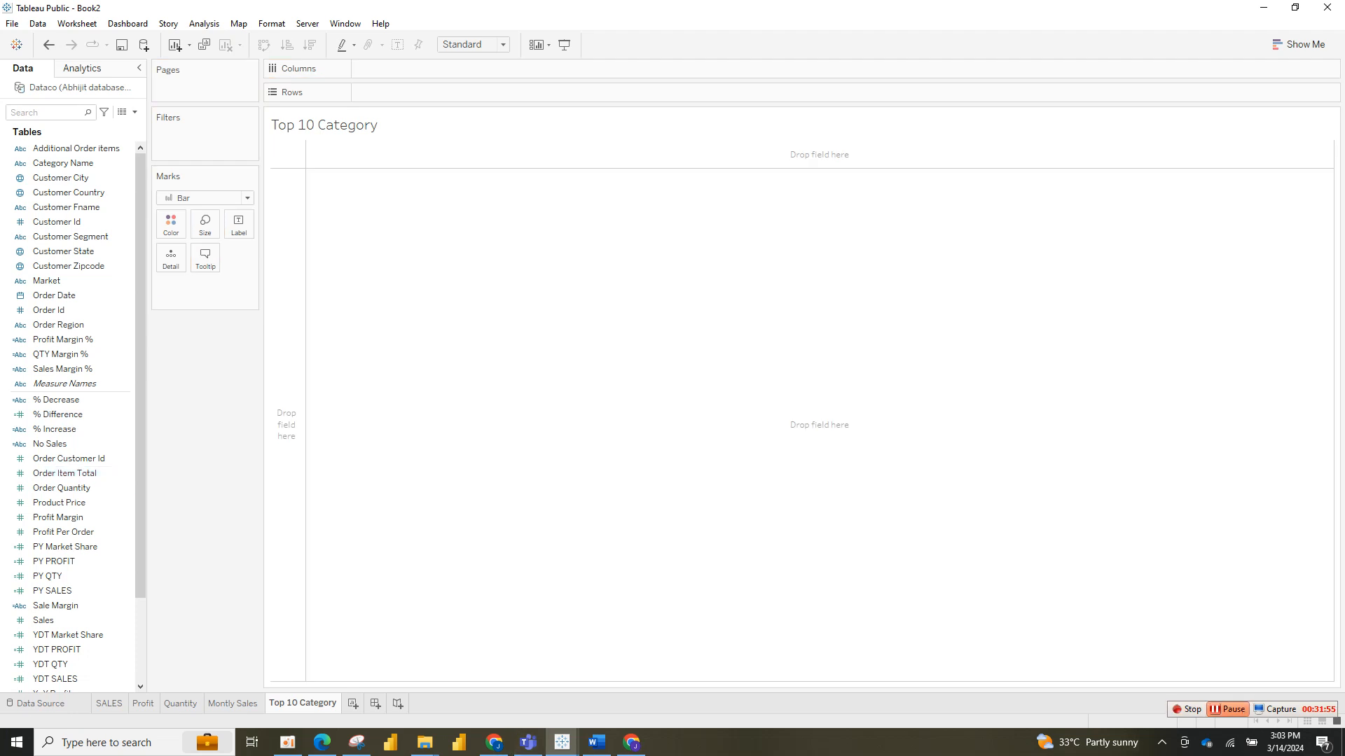
{"action": "left_click", "coordinate": [1227, 709]}
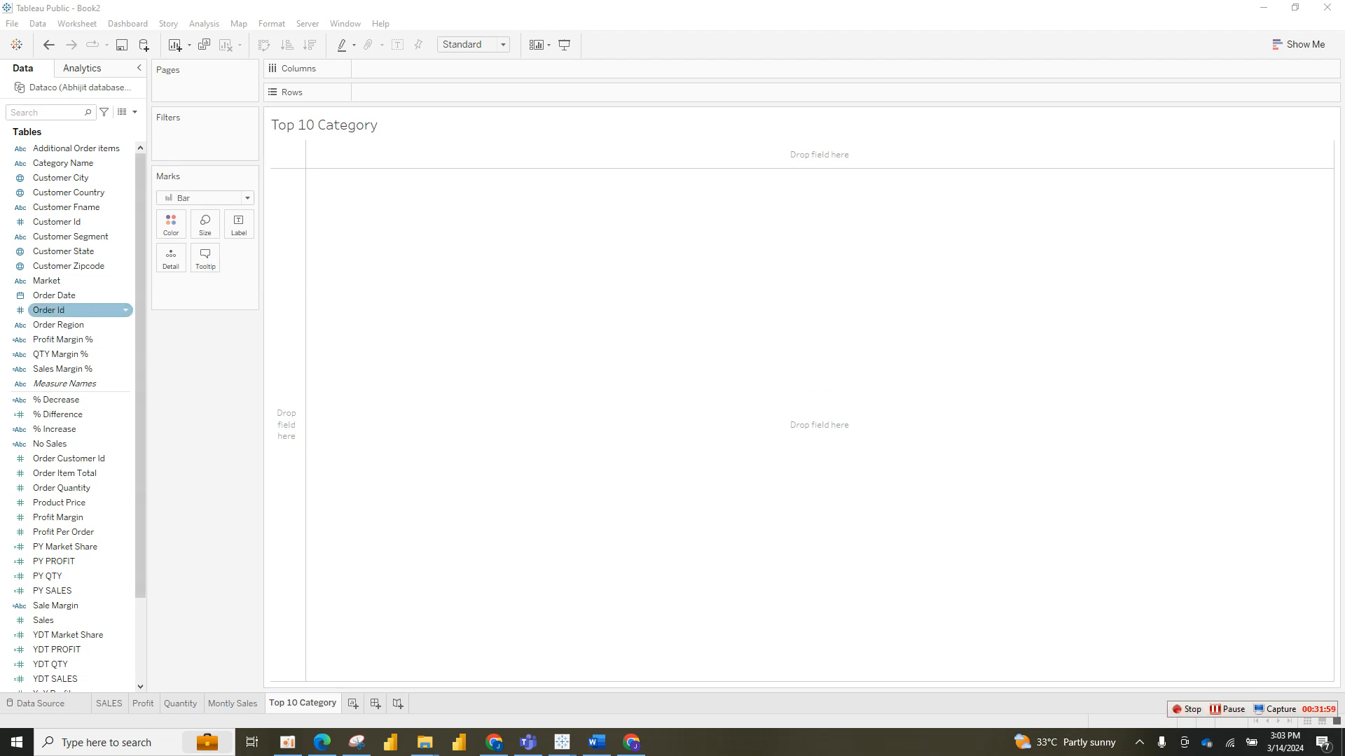
Step: Build a horizontal bar chart with Category Name on rows and YDT Market Share on columns, sorted descending by YDT Market Share
{"action": "left_click_drag", "start_coordinate": [63, 163], "coordinate": [399, 93]}
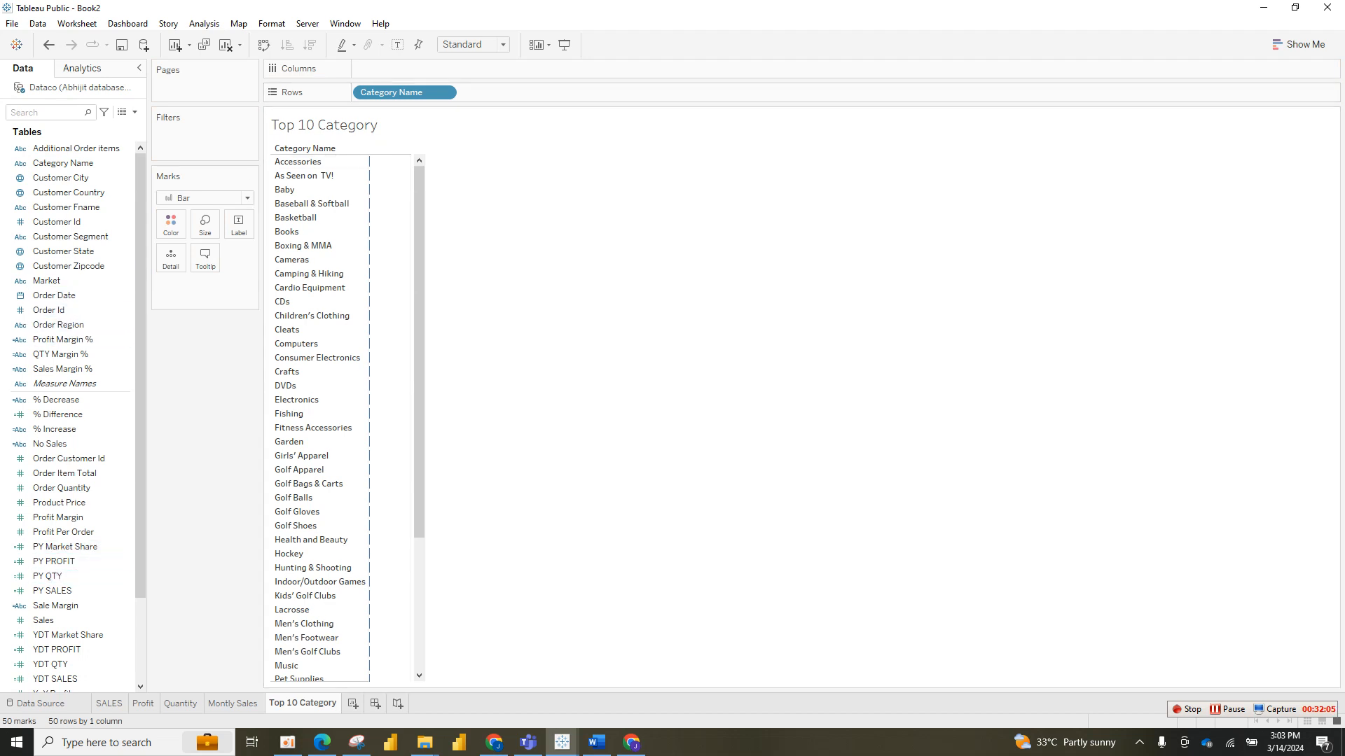
{"action": "mouse_move", "coordinate": [68, 635]}
{"action": "left_mouse_down"}
{"action": "mouse_move", "coordinate": [360, 52]}
{"action": "mouse_move", "coordinate": [359, 68]}
{"action": "left_mouse_up"}
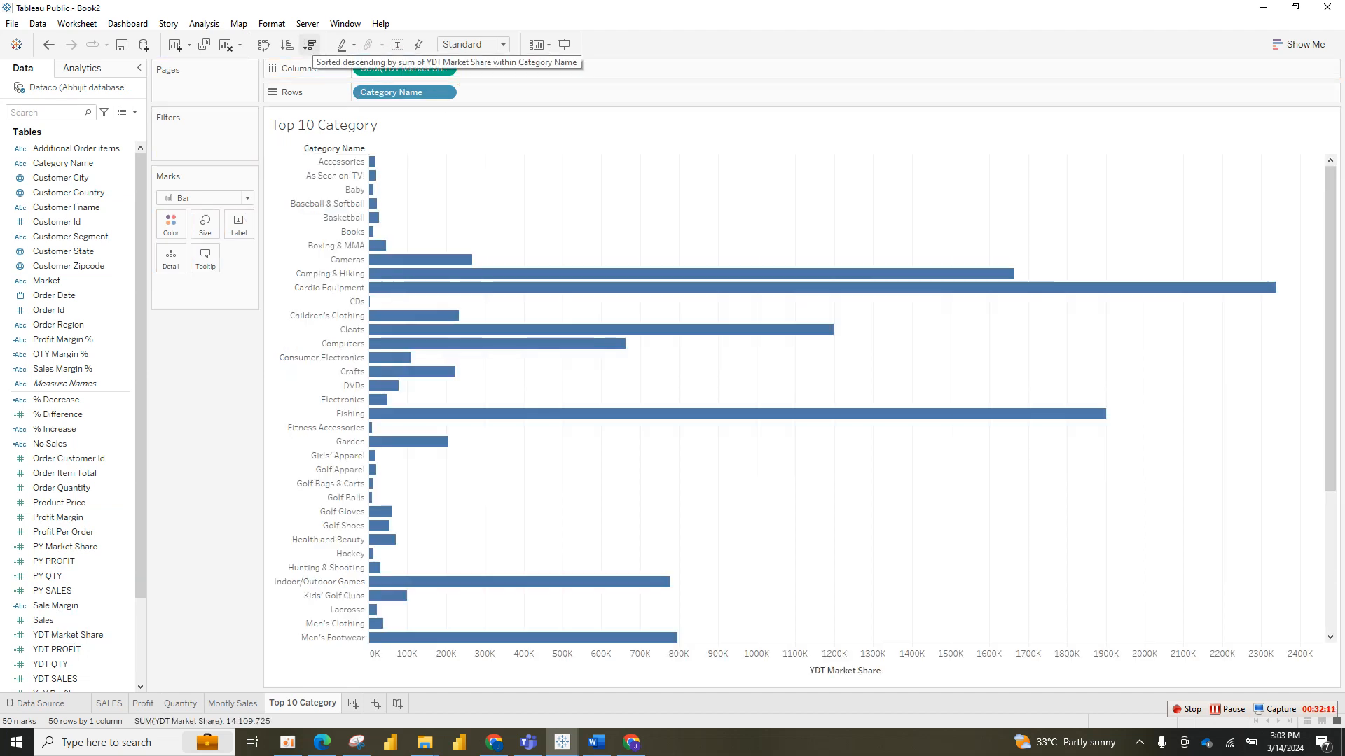
{"action": "left_click", "coordinate": [309, 44]}
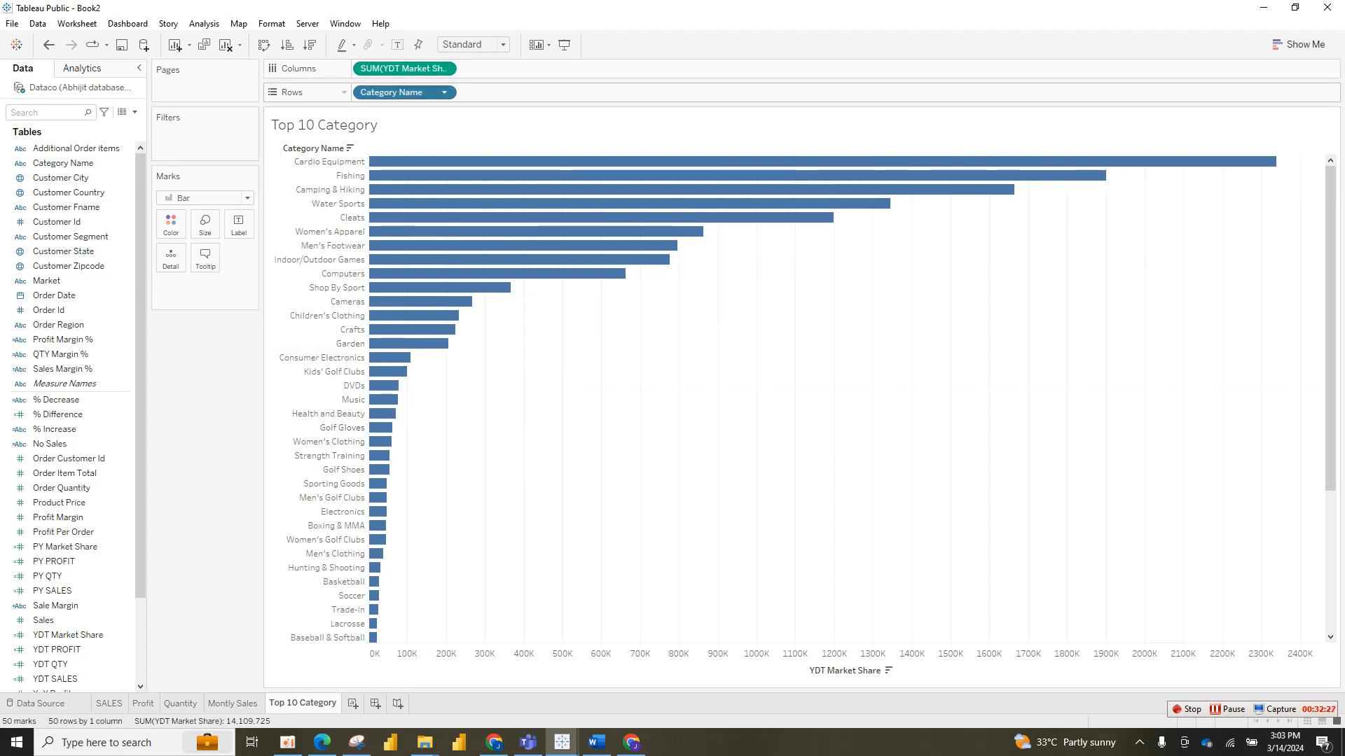
{"action": "left_click_drag", "start_coordinate": [400, 91], "coordinate": [497, 92]}
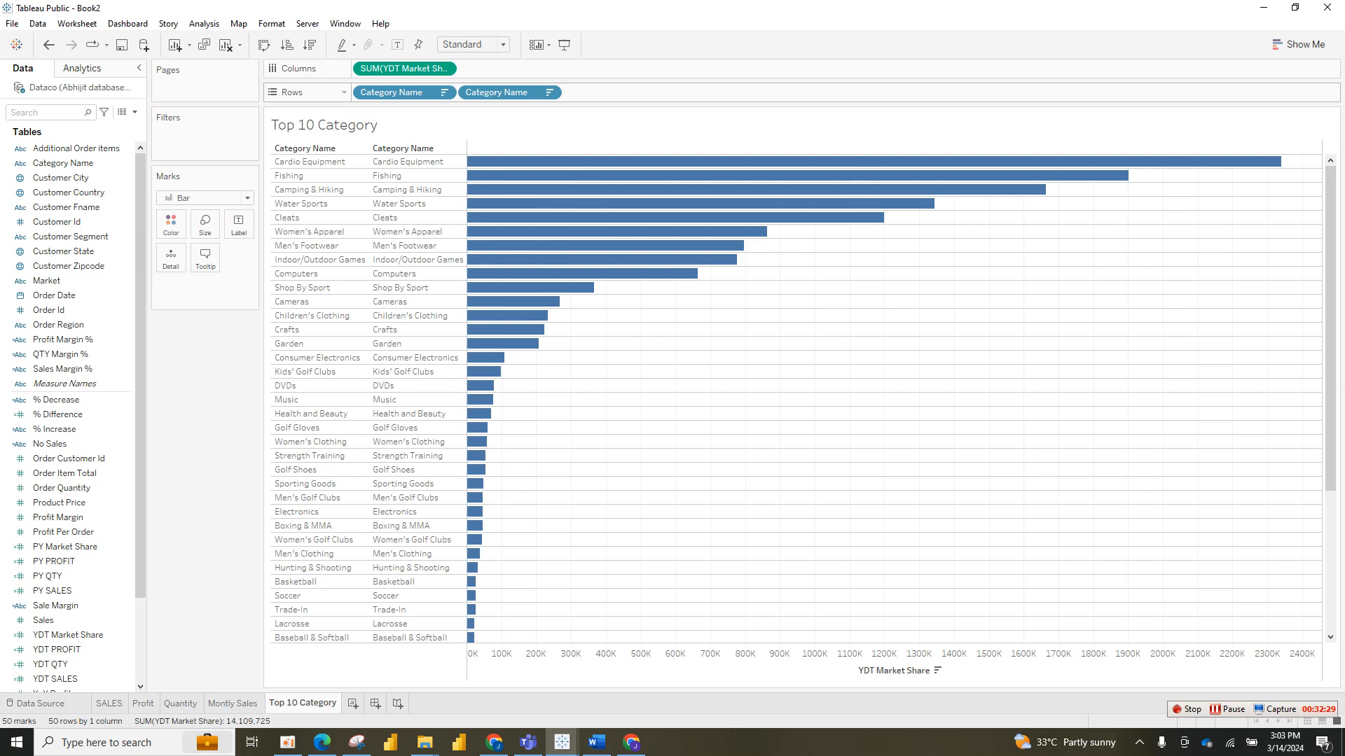
{"action": "key", "text": "ctrl+z"}
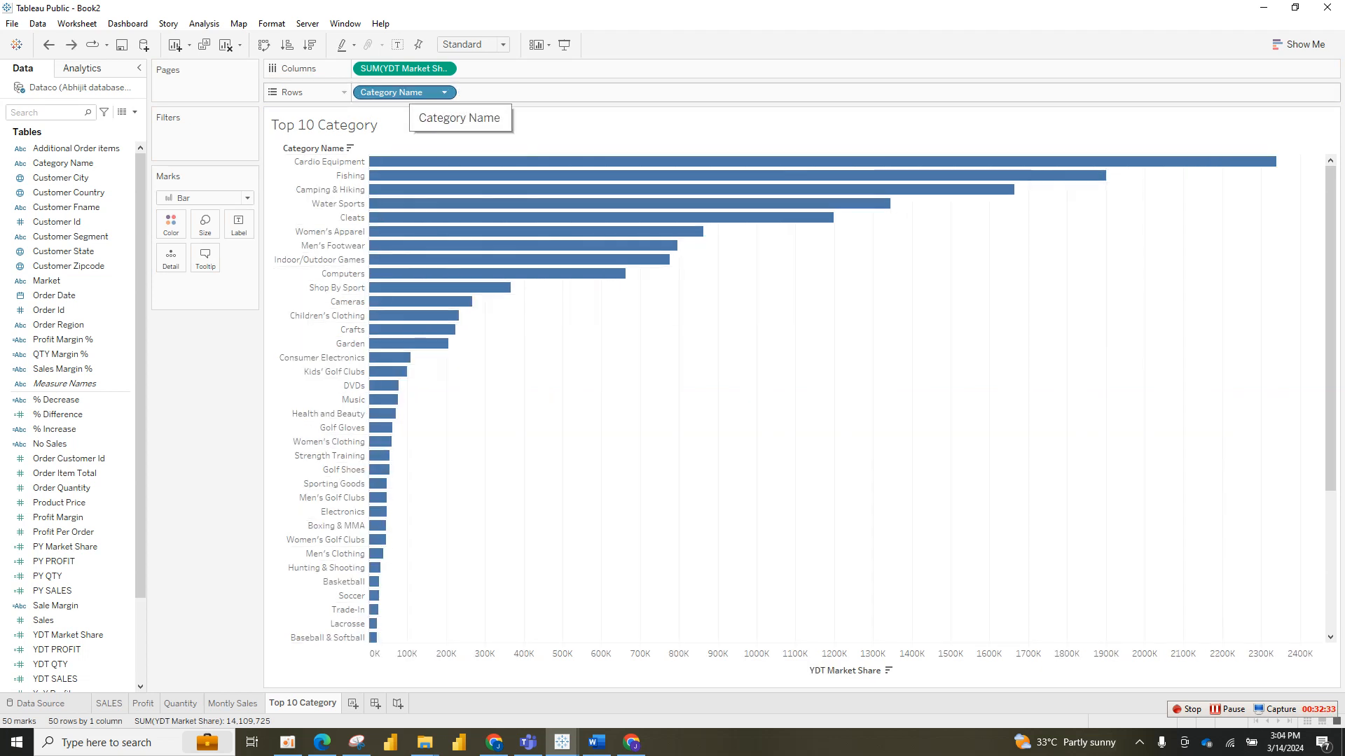
{"action": "double_click", "coordinate": [406, 91]}
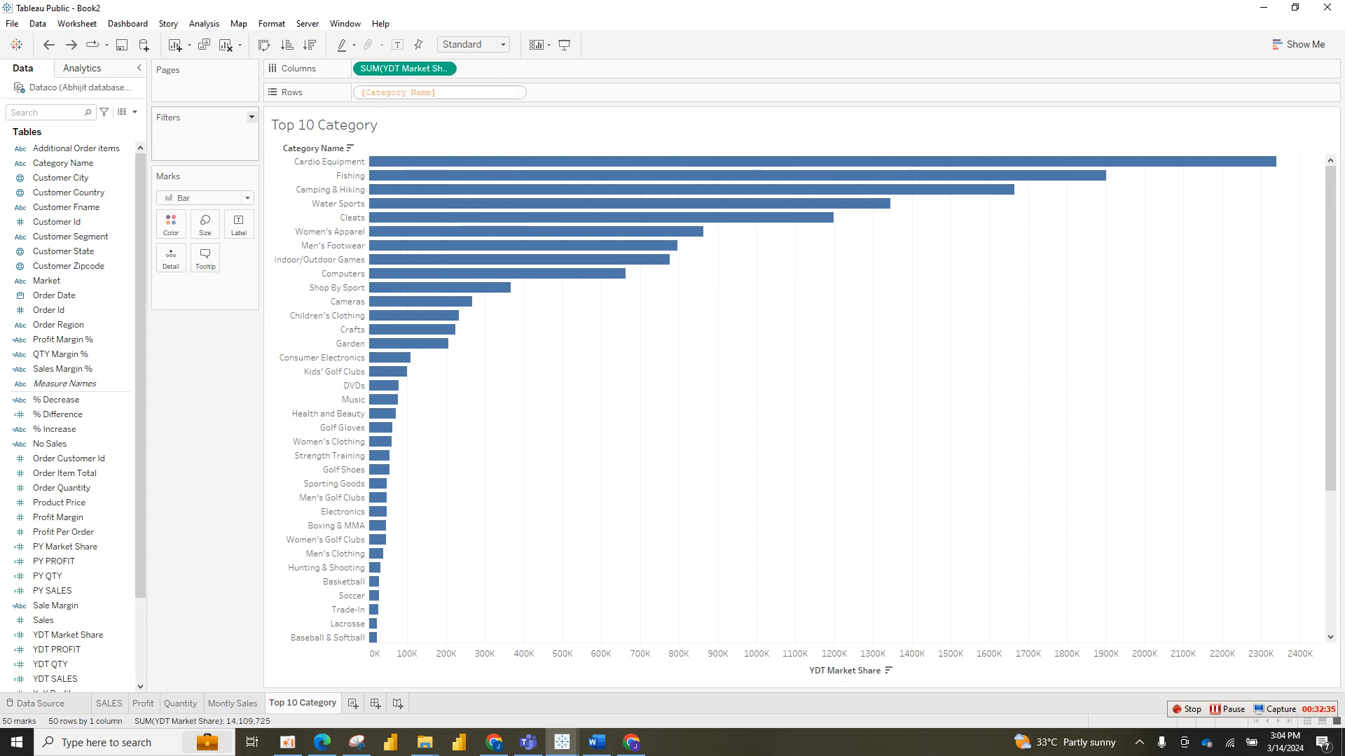
{"action": "key", "text": "Return"}
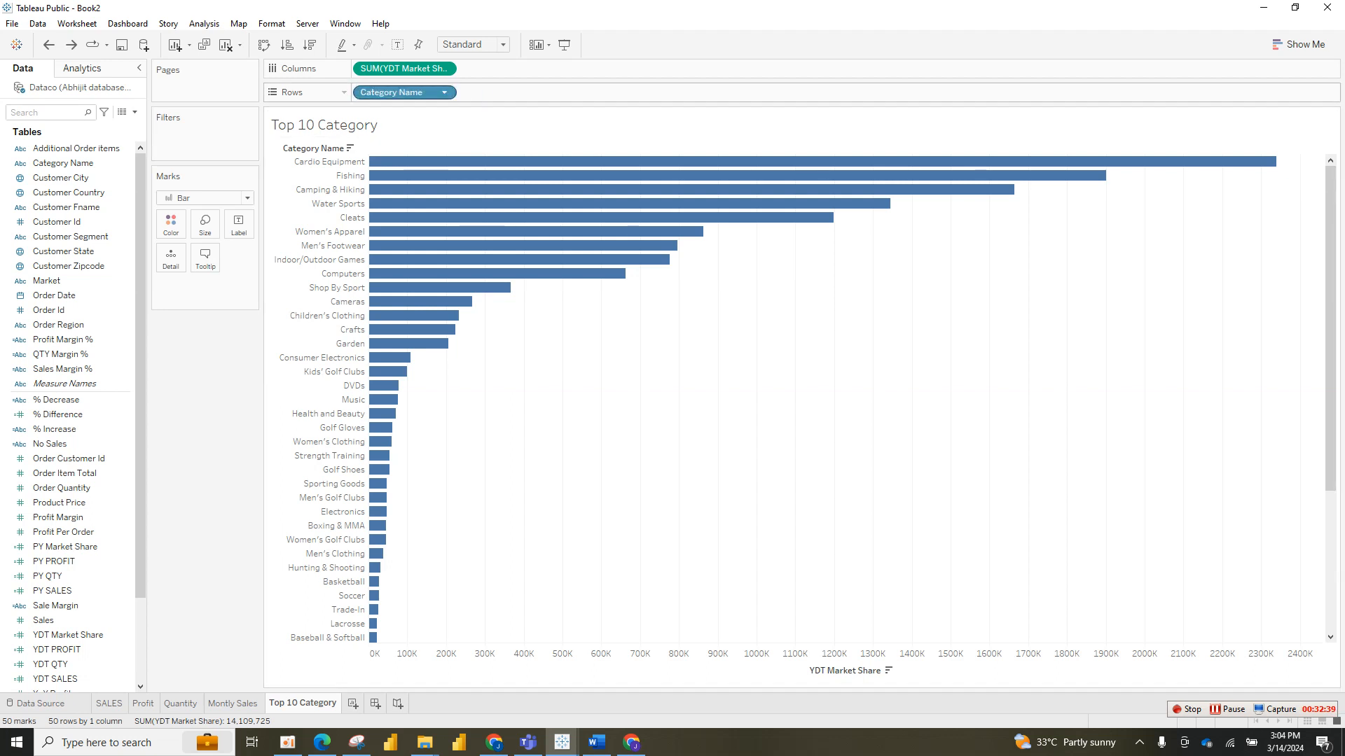
Step: Filter Category Name to the top 10 by sum of YDT Market Share, and fit the chart to Entire View
{"action": "left_click_drag", "start_coordinate": [406, 92], "coordinate": [204, 136]}
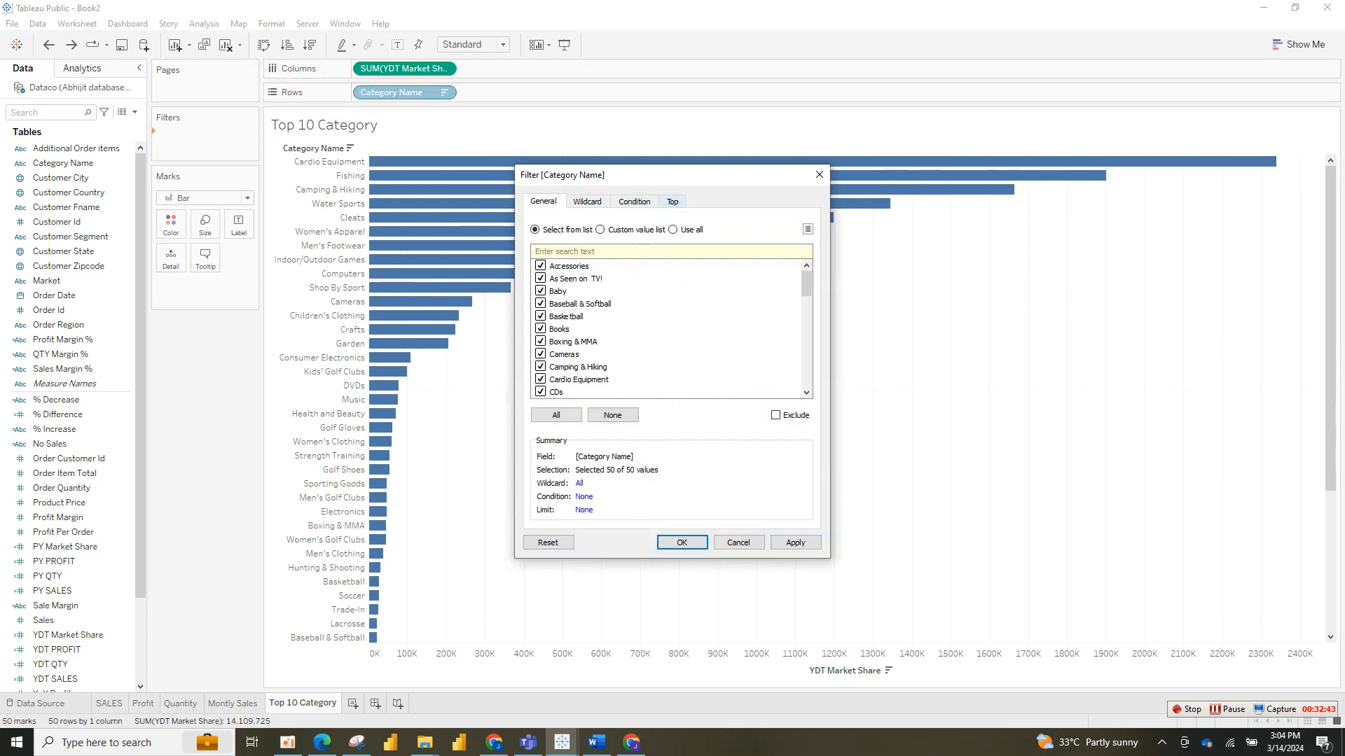
{"action": "left_click", "coordinate": [672, 201]}
{"action": "left_click", "coordinate": [535, 237]}
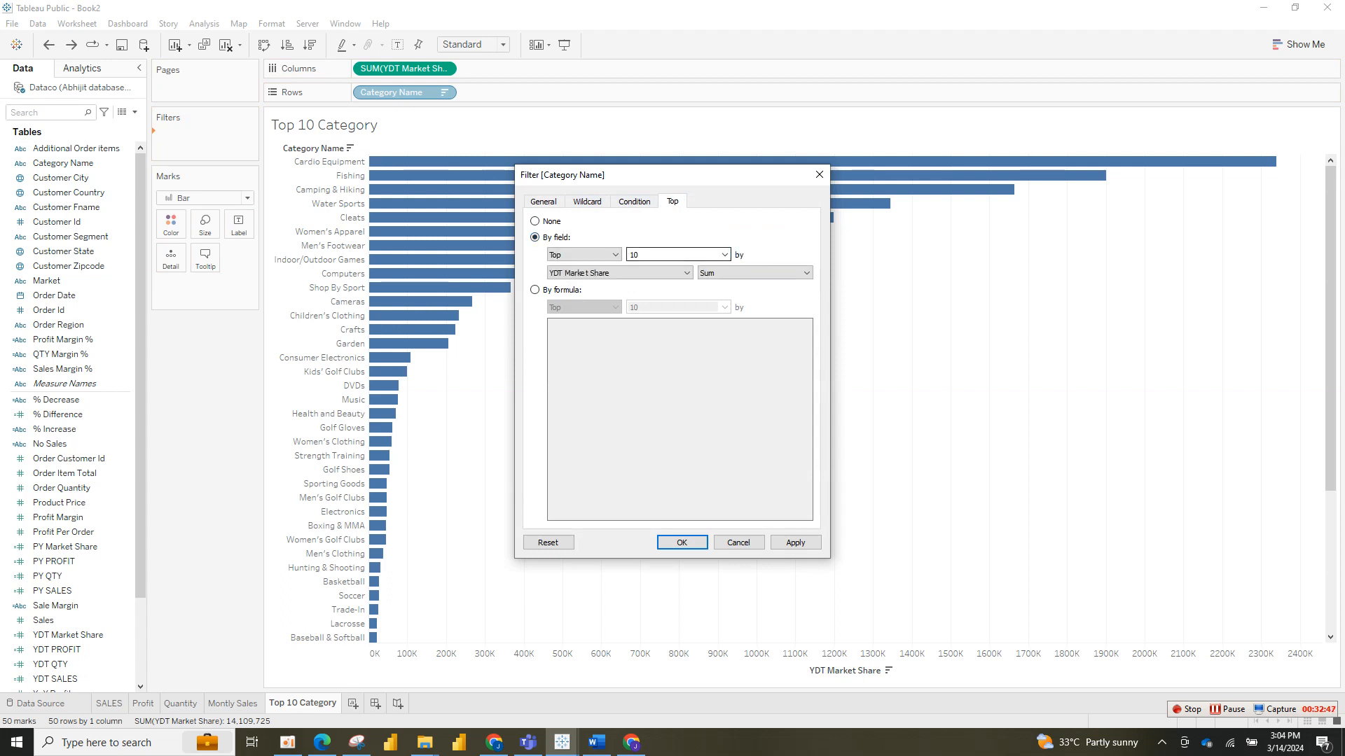
{"action": "left_click", "coordinate": [681, 543]}
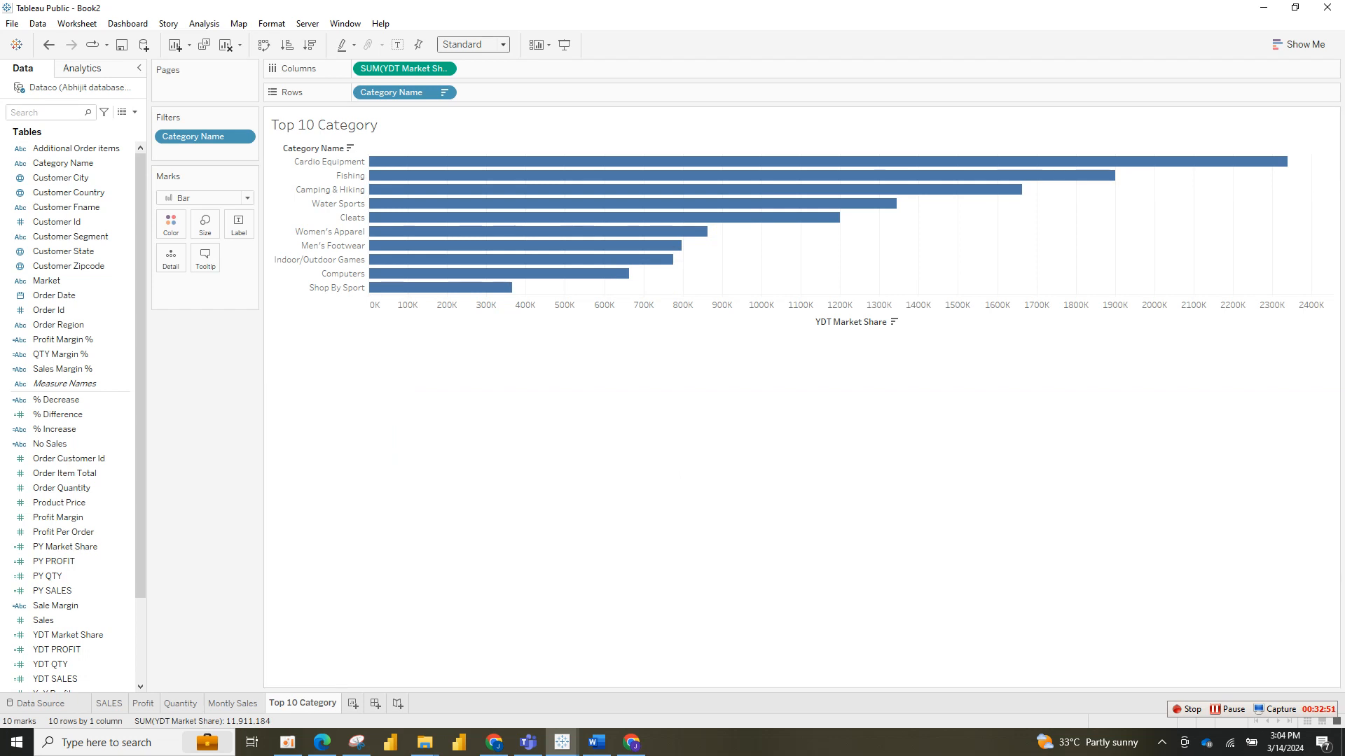
{"action": "left_click", "coordinate": [502, 44]}
{"action": "left_click", "coordinate": [471, 94]}
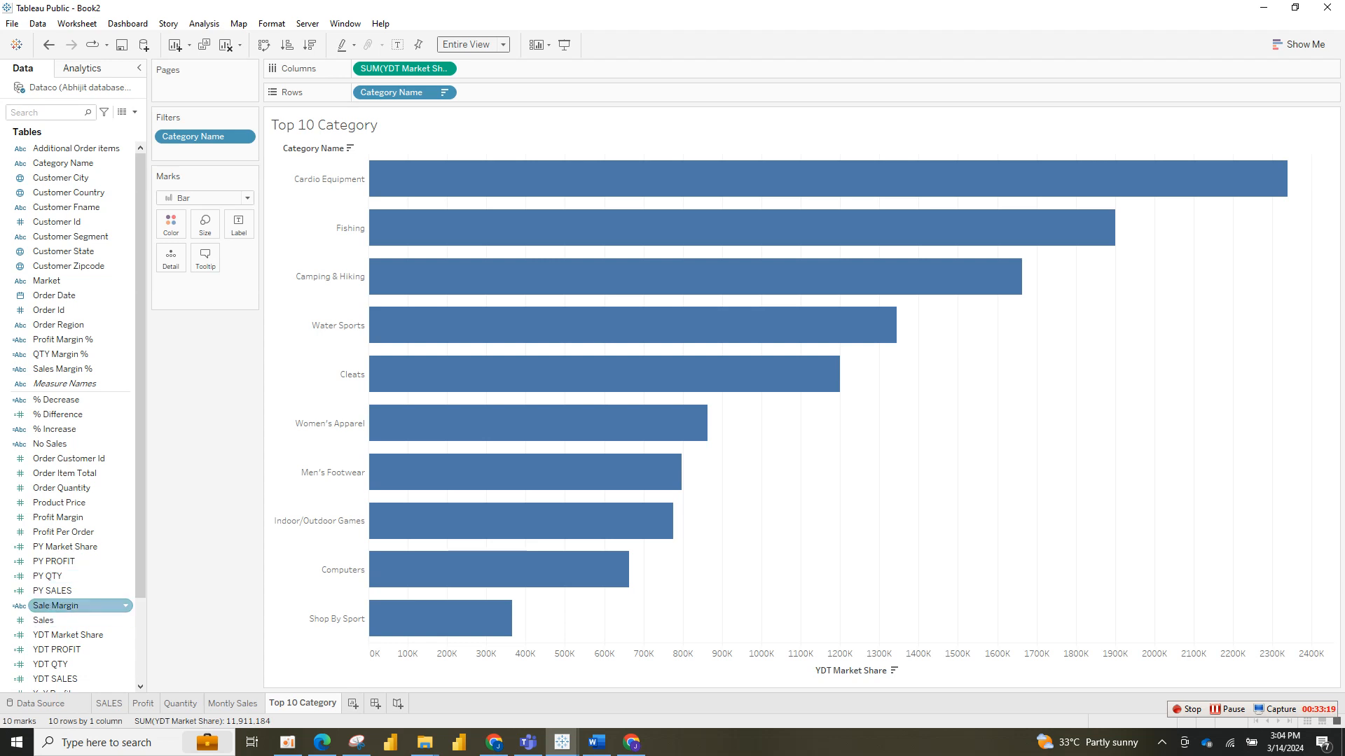
Step: Try adding Sale Margin to the columns and taking YDT Market Share off, and undo both changes
{"action": "mouse_move", "coordinate": [70, 606]}
{"action": "left_mouse_down"}
{"action": "mouse_move", "coordinate": [605, 78]}
{"action": "mouse_move", "coordinate": [539, 65]}
{"action": "left_mouse_up"}
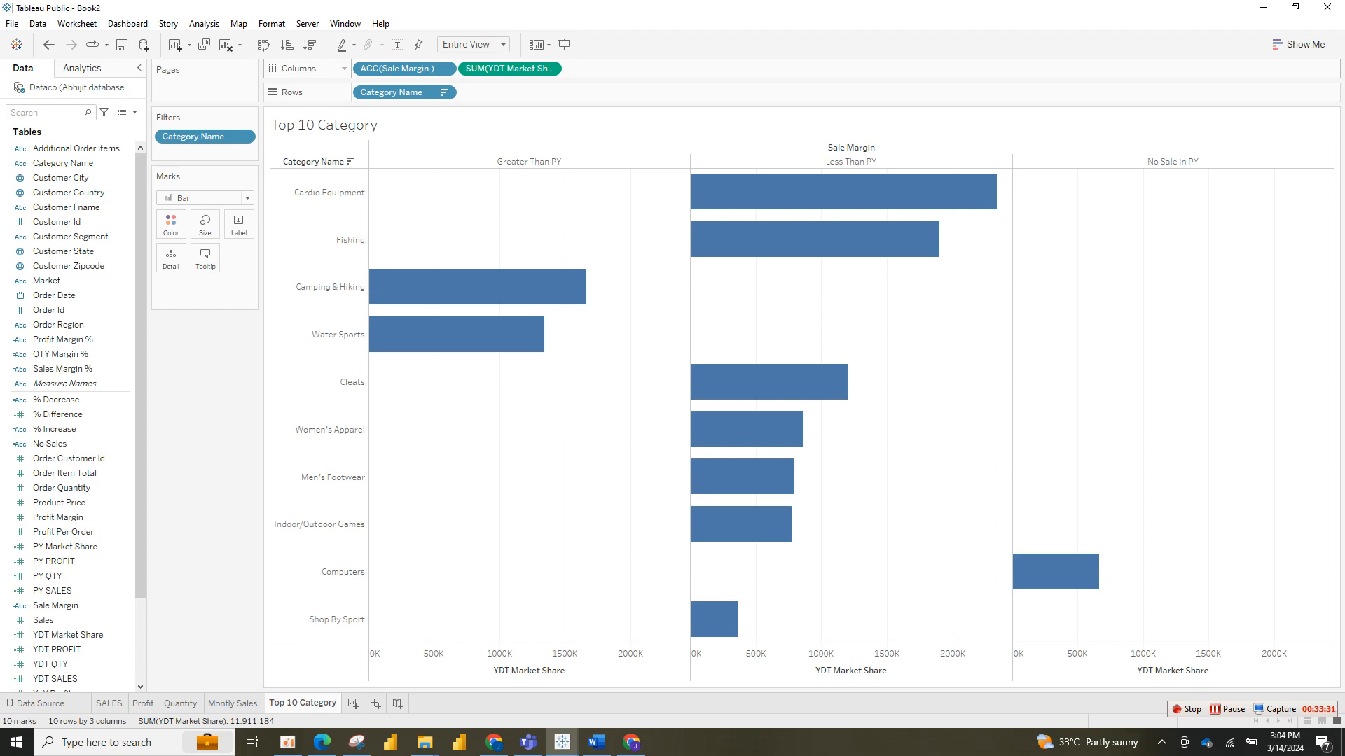
{"action": "left_click_drag", "start_coordinate": [509, 68], "coordinate": [364, 176]}
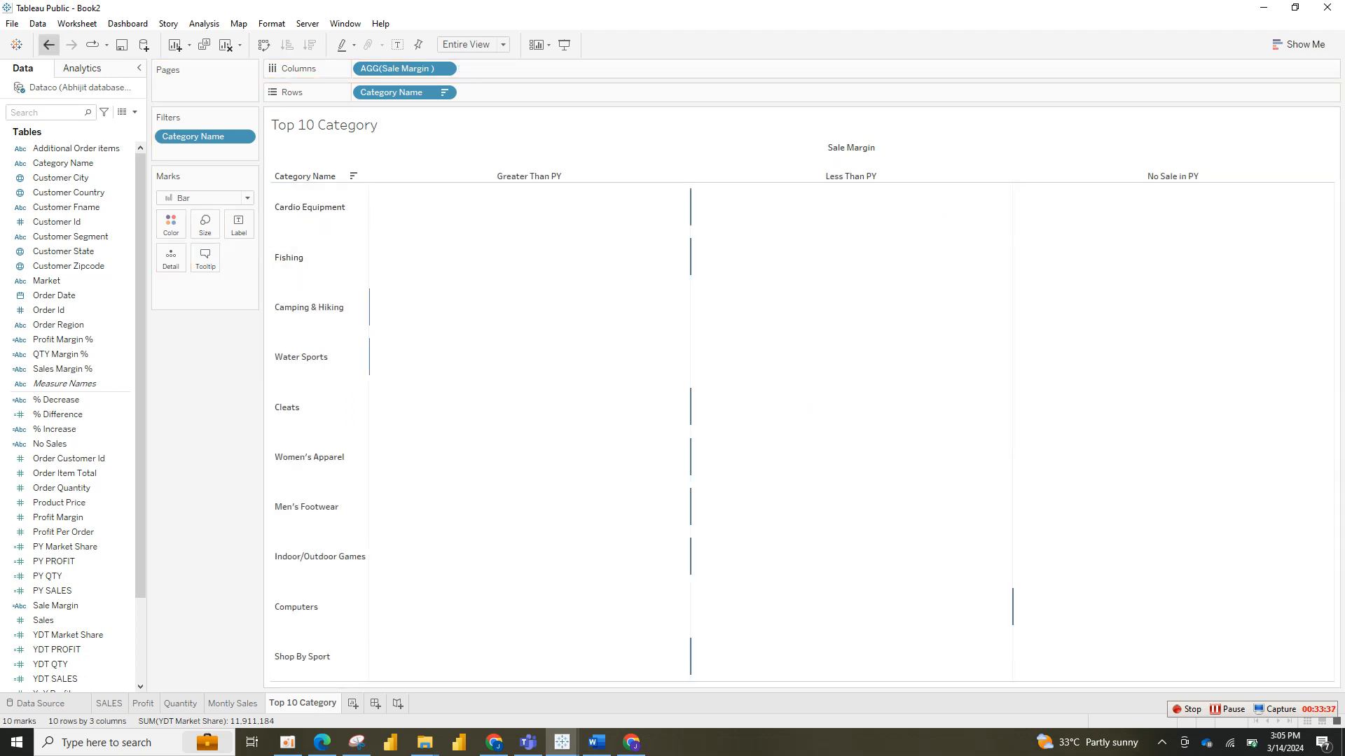
{"action": "left_click", "coordinate": [48, 44]}
{"action": "left_click", "coordinate": [48, 44]}
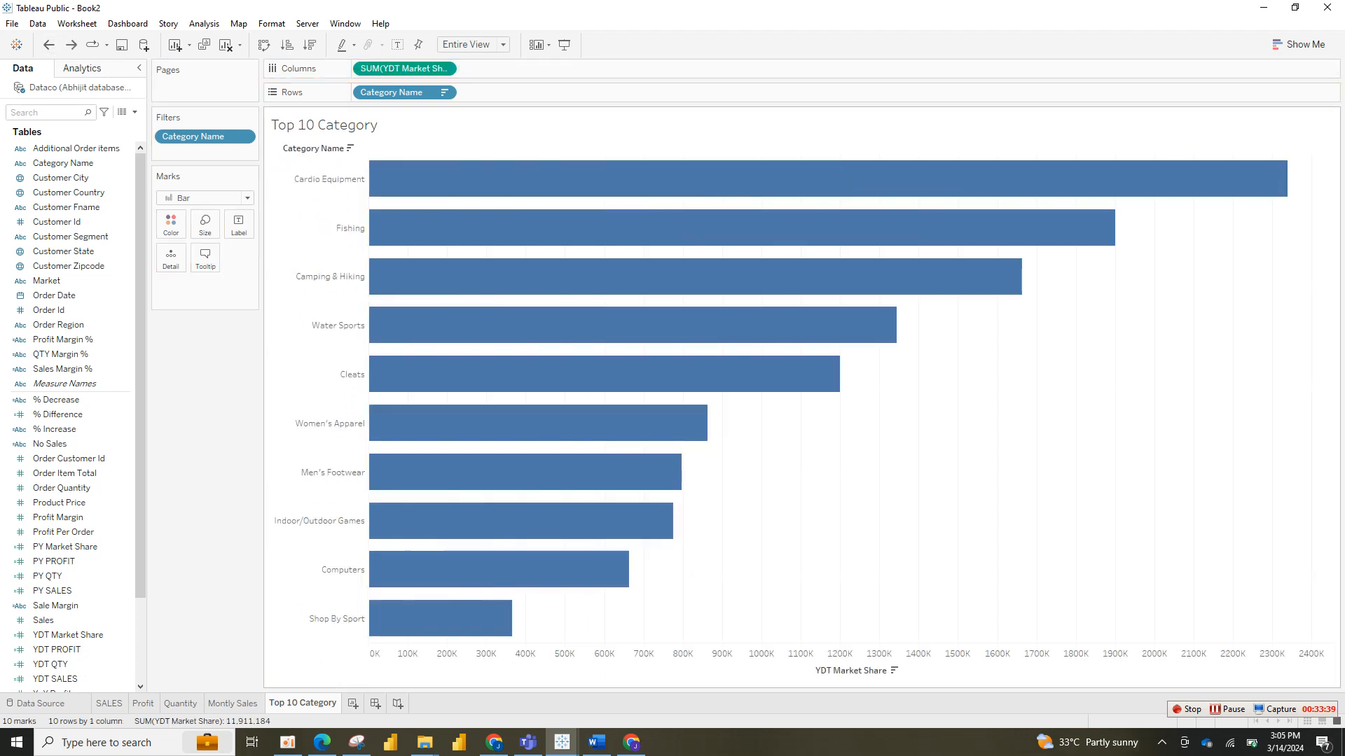
{"action": "left_click", "coordinate": [1227, 709]}
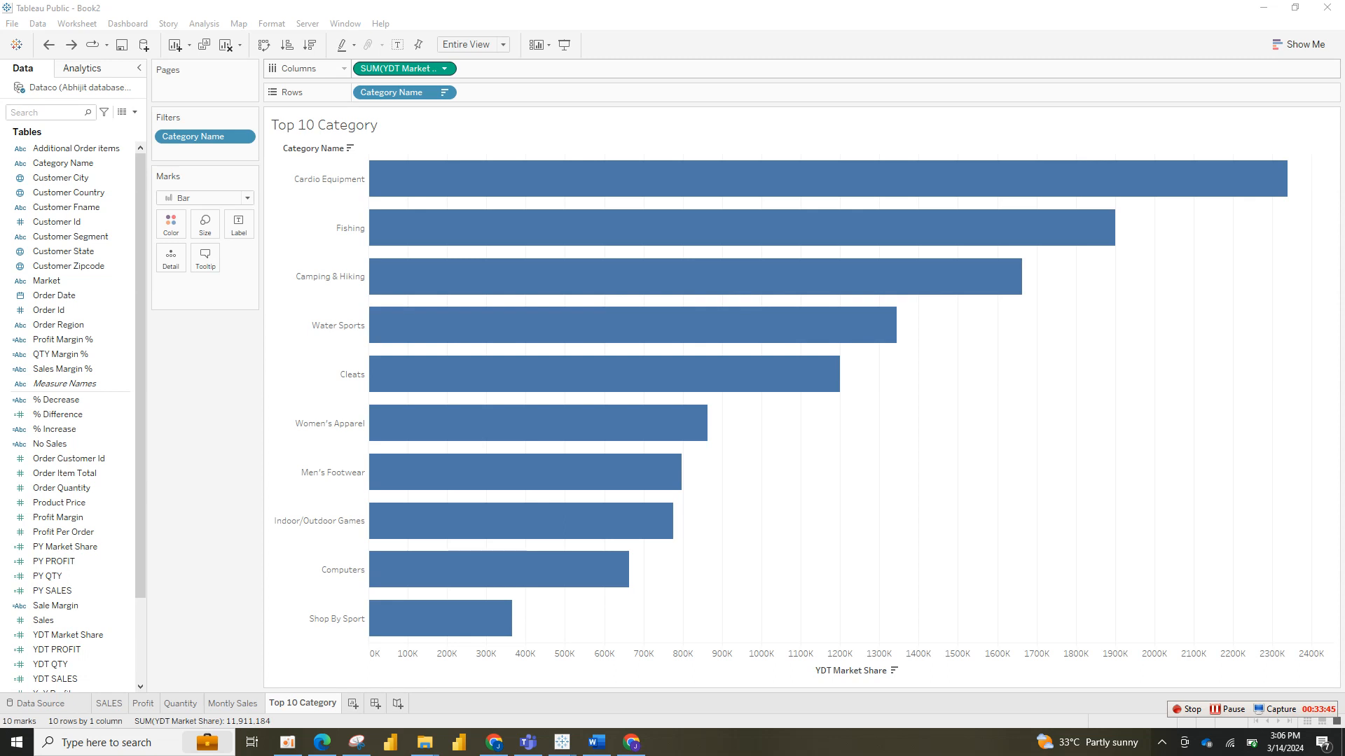
{"action": "left_click", "coordinate": [444, 68]}
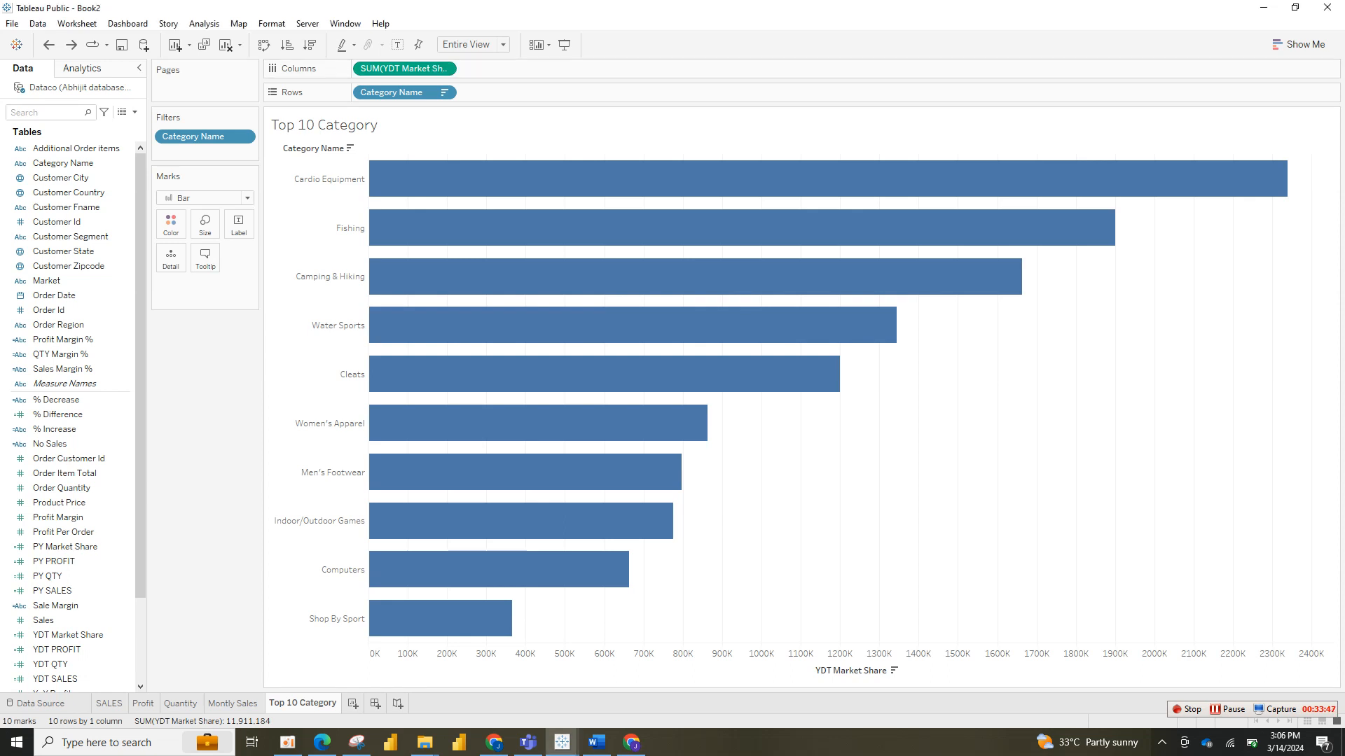
{"action": "left_click_drag", "start_coordinate": [444, 69], "coordinate": [532, 68]}
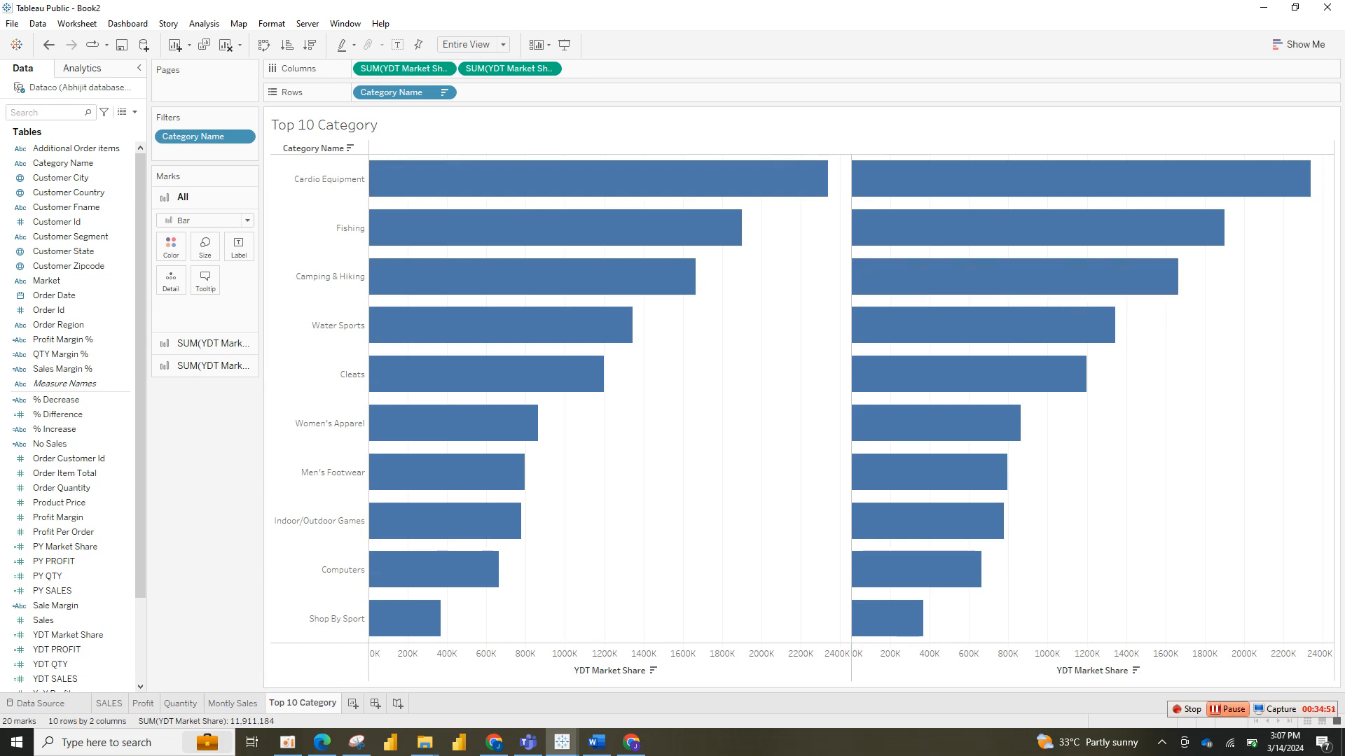
{"action": "left_click", "coordinate": [1228, 710]}
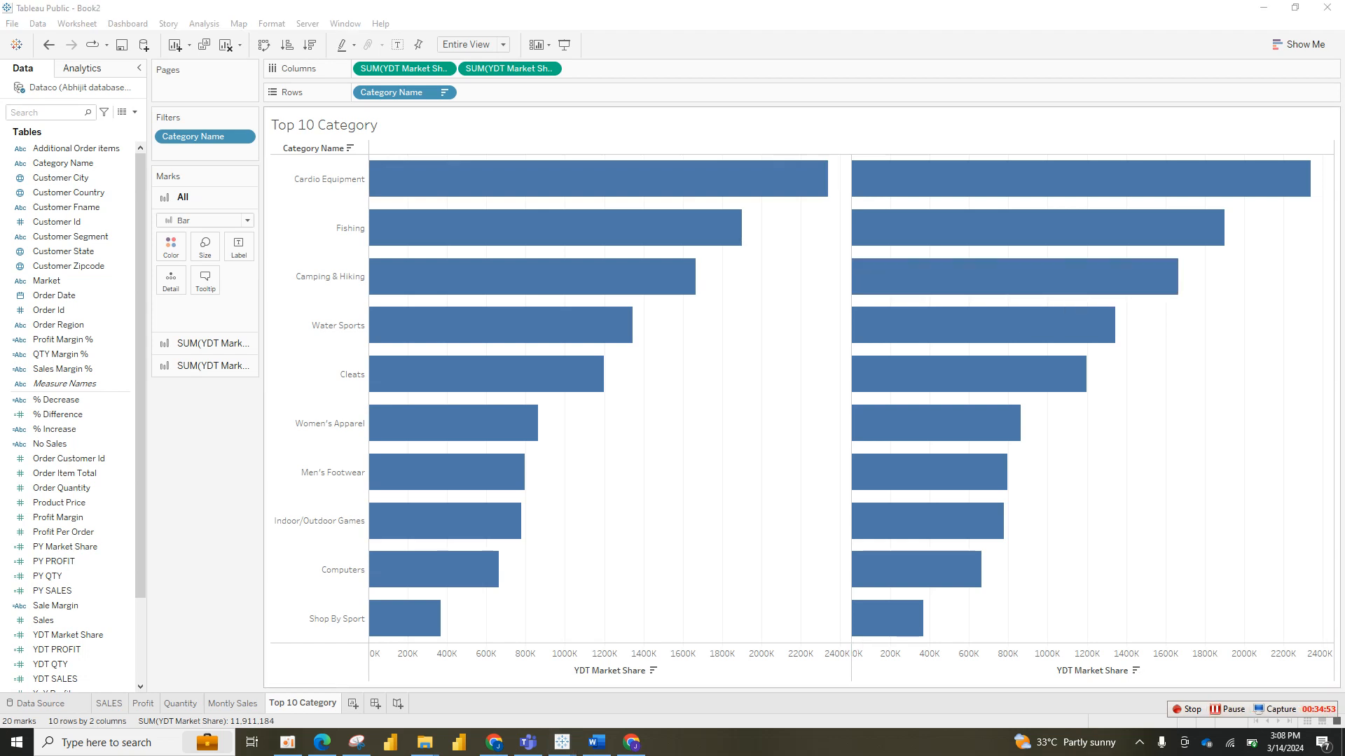
{"action": "left_click_drag", "start_coordinate": [508, 68], "coordinate": [161, 284]}
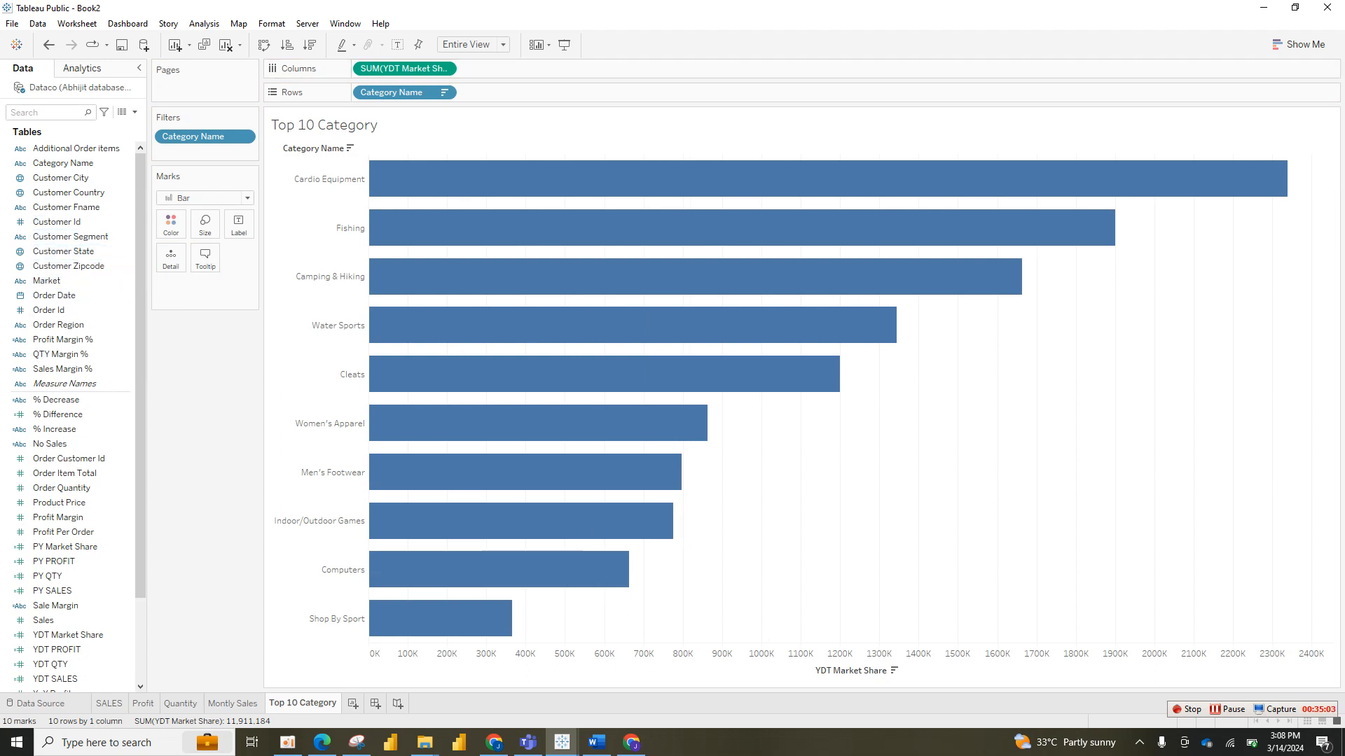
Step: Color the Top 10 Category bars by Sale Margin
{"action": "left_click_drag", "start_coordinate": [56, 606], "coordinate": [171, 223]}
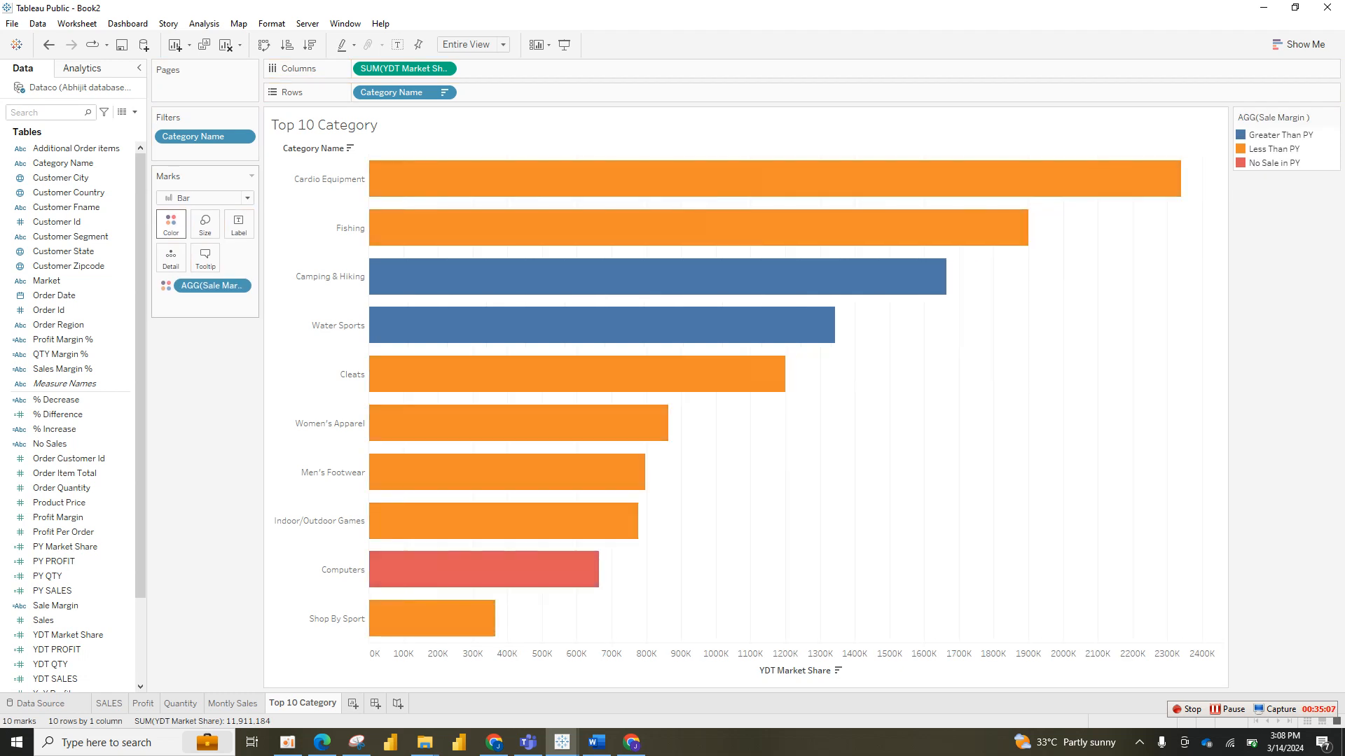
{"action": "mouse_move", "coordinate": [661, 363]}
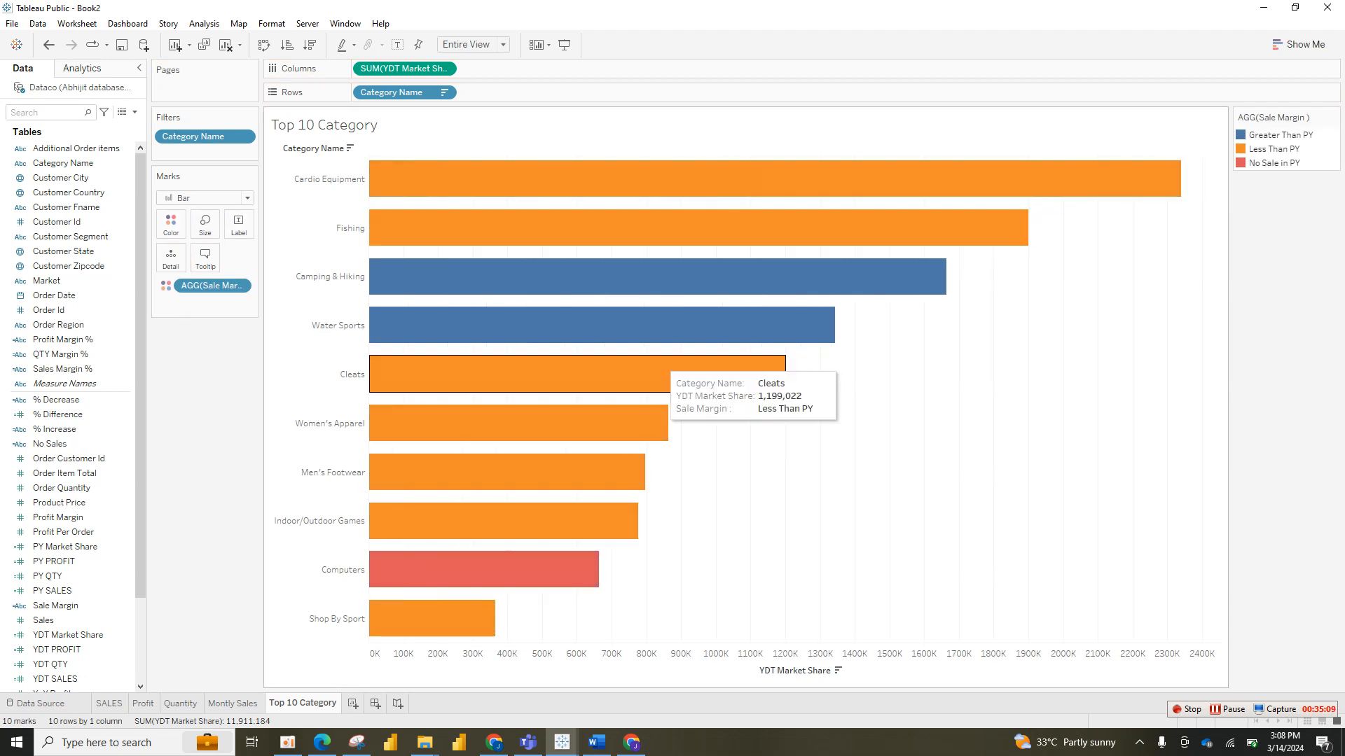
{"action": "mouse_move", "coordinate": [747, 308]}
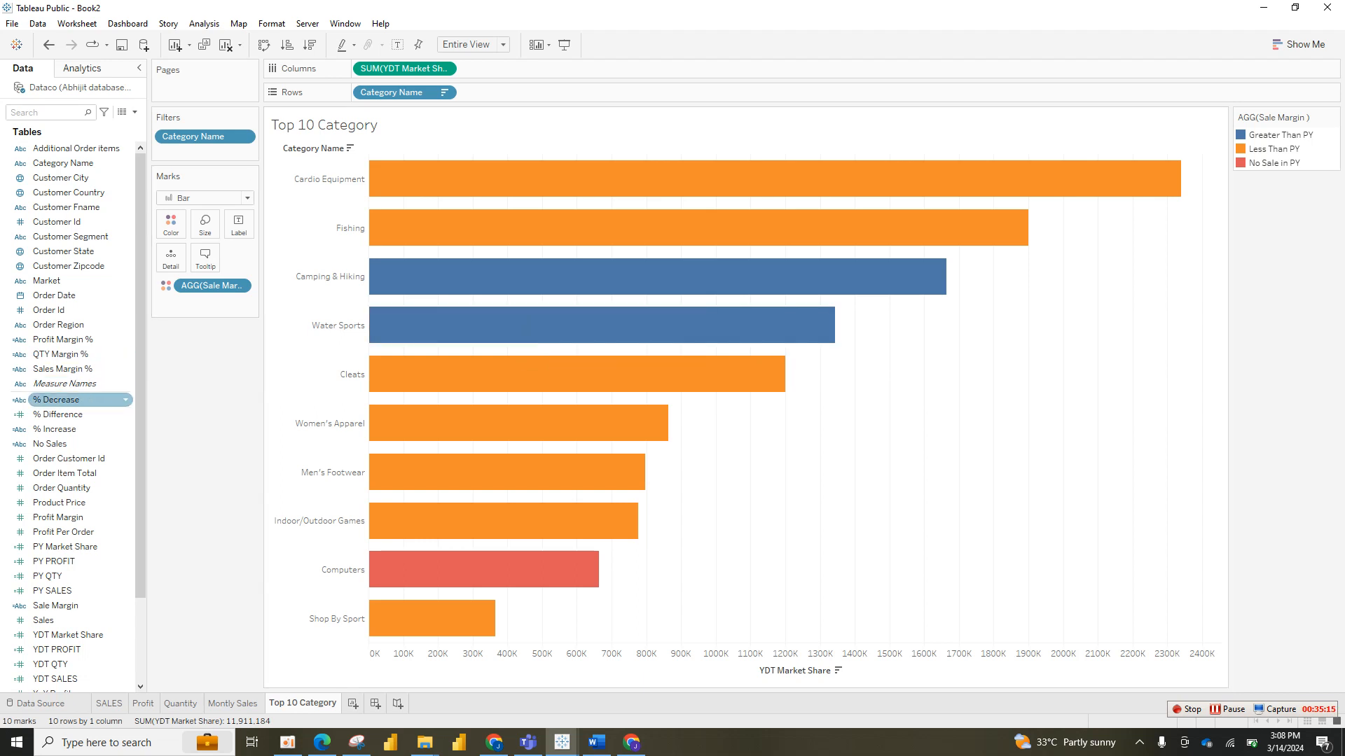
Step: Label the category bars with % Difference, % Increase, % Decrease and No Sales
{"action": "left_click_drag", "start_coordinate": [70, 414], "coordinate": [238, 224]}
{"action": "left_click_drag", "start_coordinate": [77, 428], "coordinate": [239, 222]}
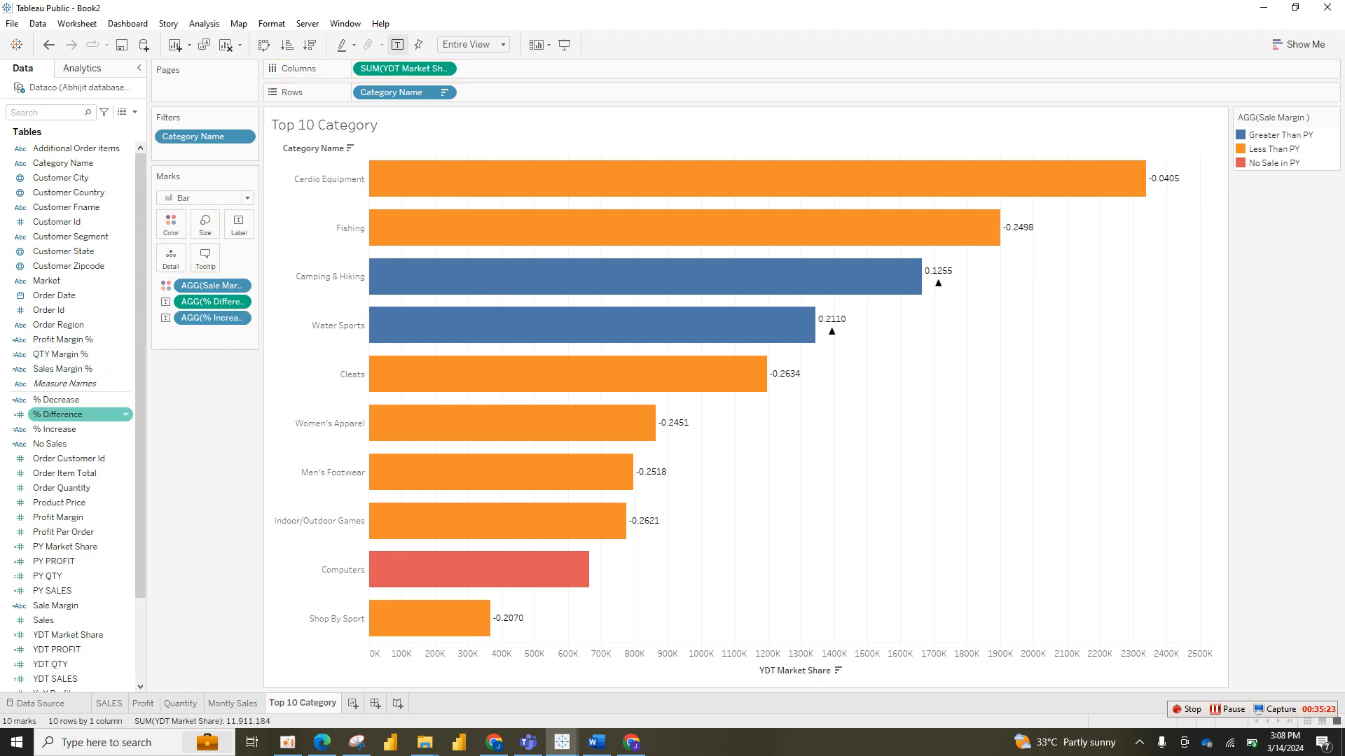
{"action": "left_click_drag", "start_coordinate": [56, 399], "coordinate": [239, 223]}
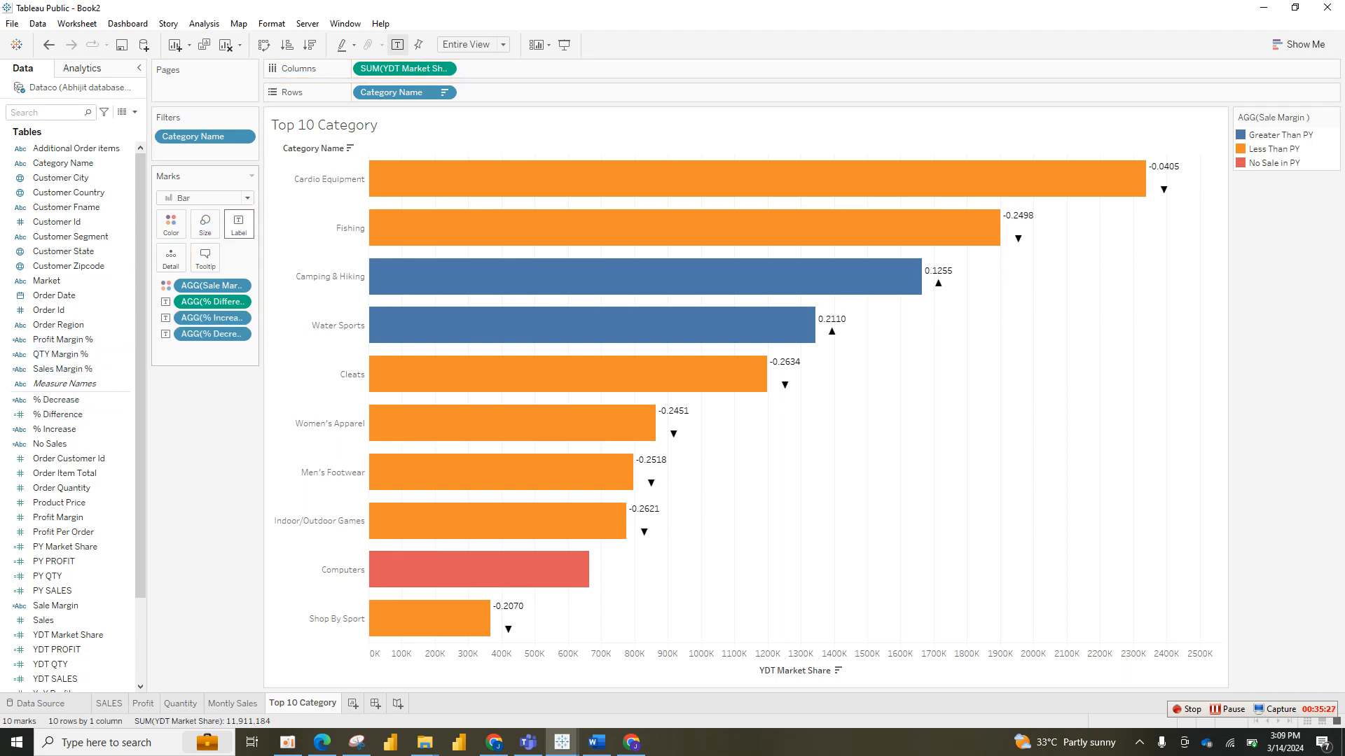
{"action": "left_click_drag", "start_coordinate": [50, 444], "coordinate": [238, 224]}
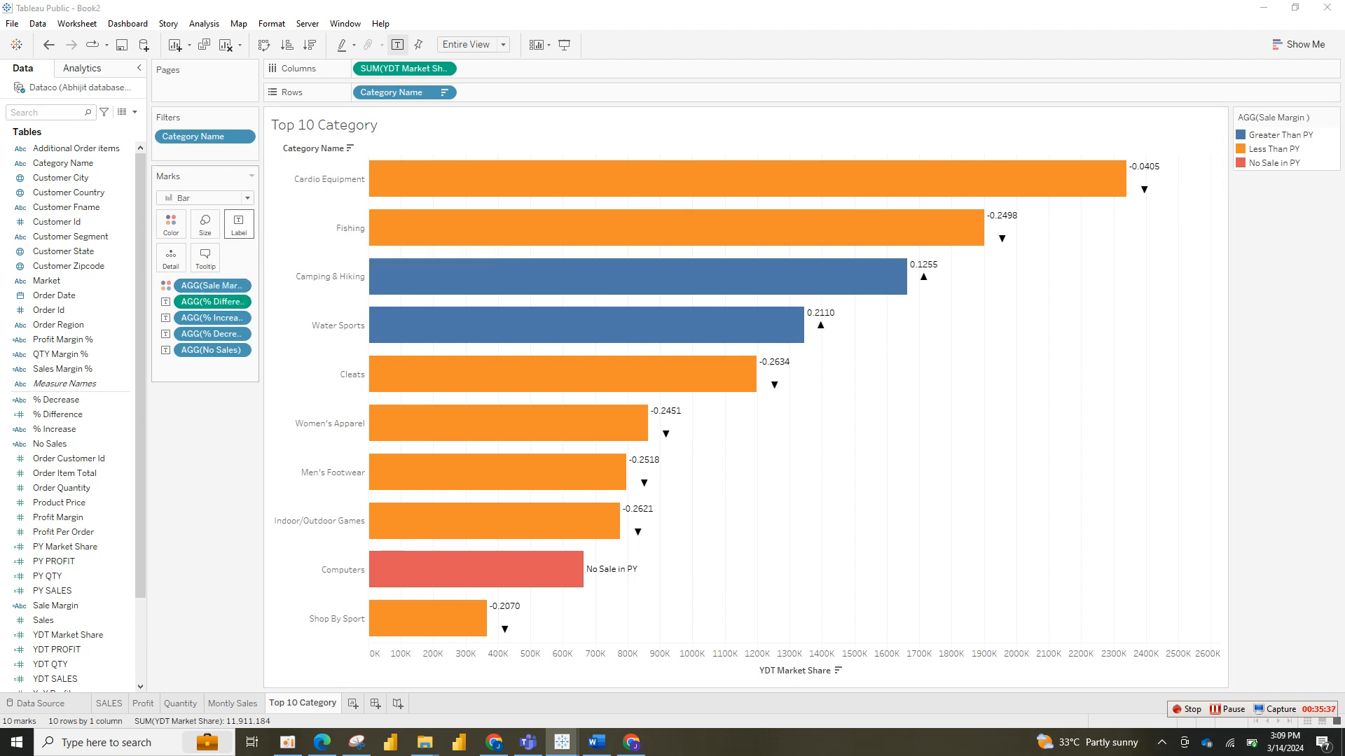
Step: Put the % Difference, % Increase, % Decrease and No Sales fields on one line in the bar label text and apply it
{"action": "left_click", "coordinate": [239, 224]}
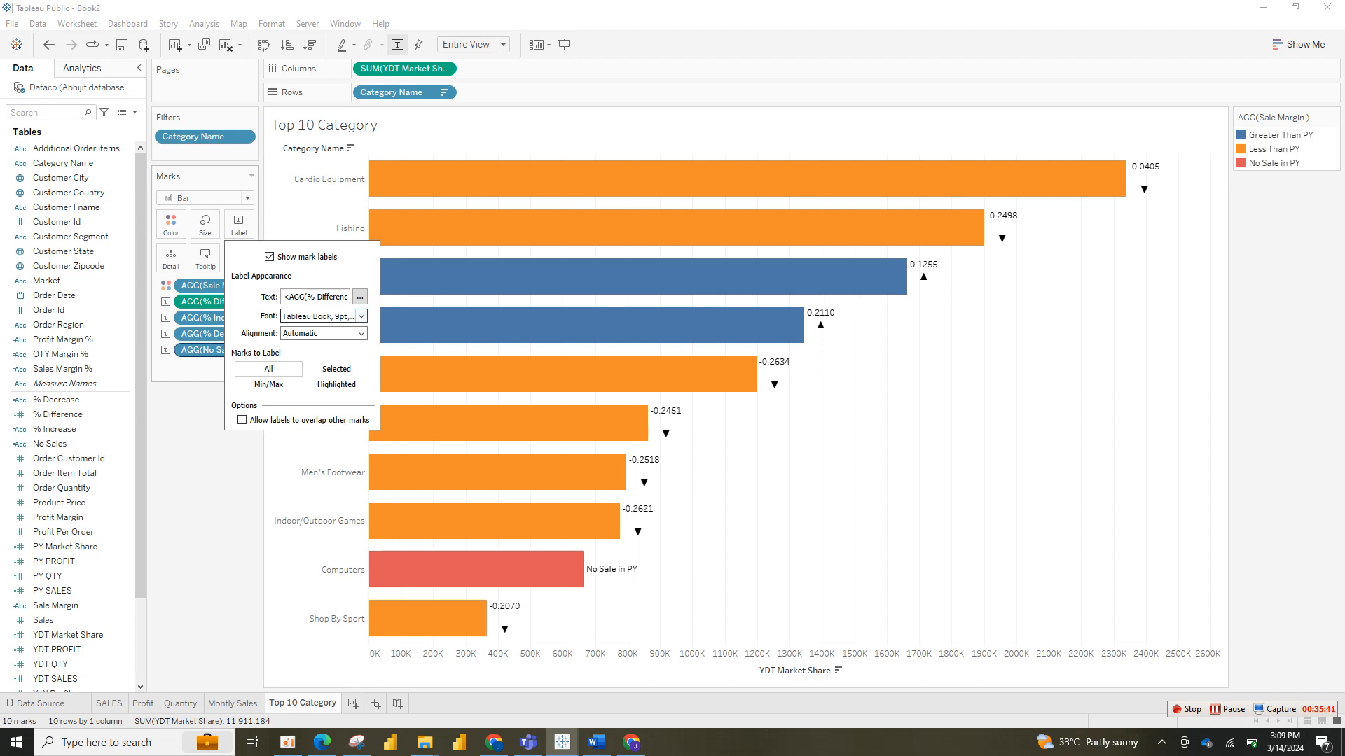
{"action": "left_click", "coordinate": [198, 370]}
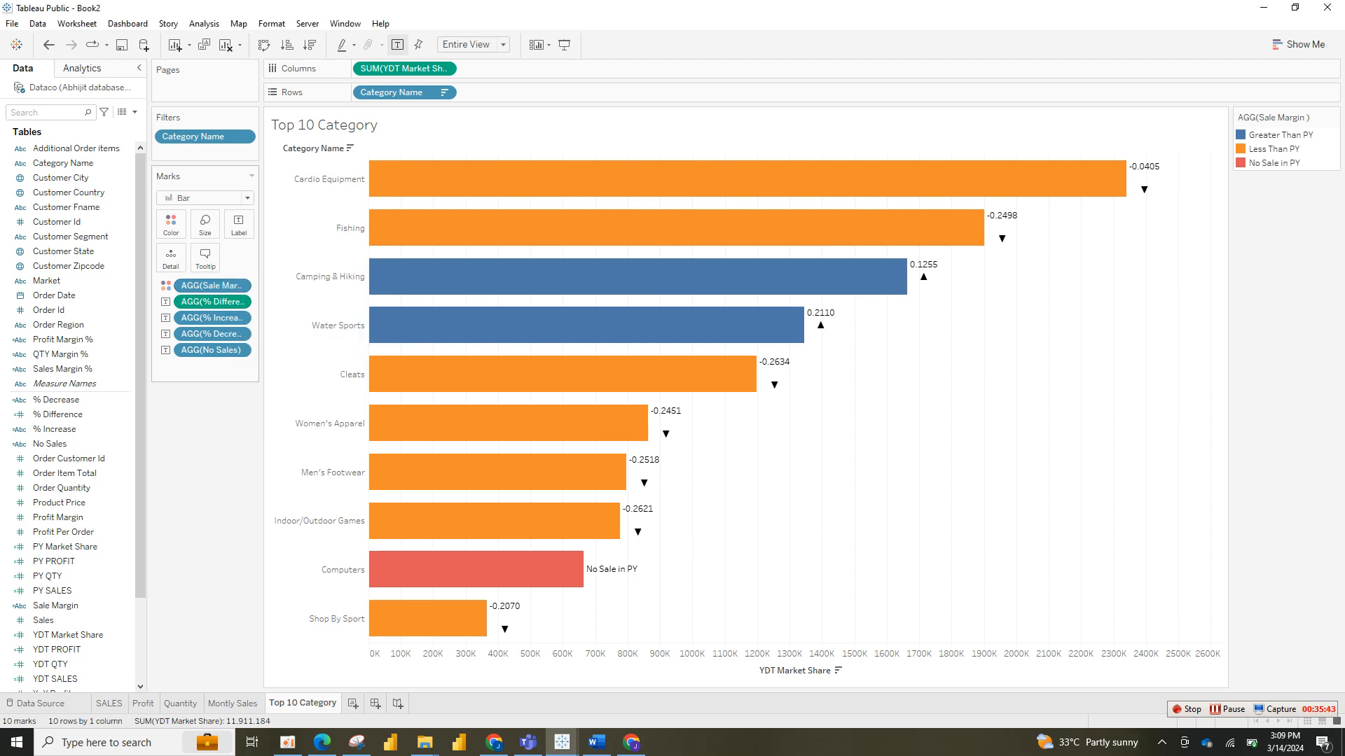
{"action": "left_click", "coordinate": [238, 224]}
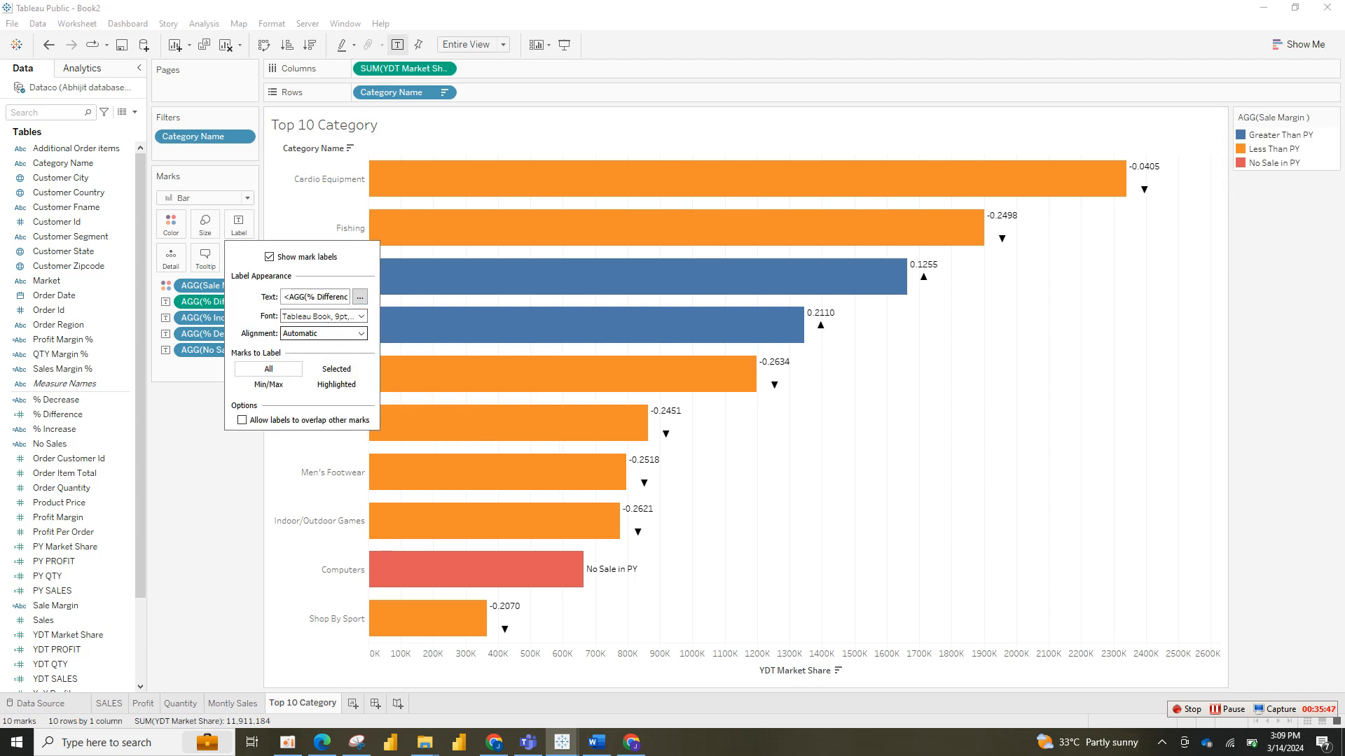
{"action": "left_click", "coordinate": [359, 297]}
{"action": "left_click", "coordinate": [926, 432]}
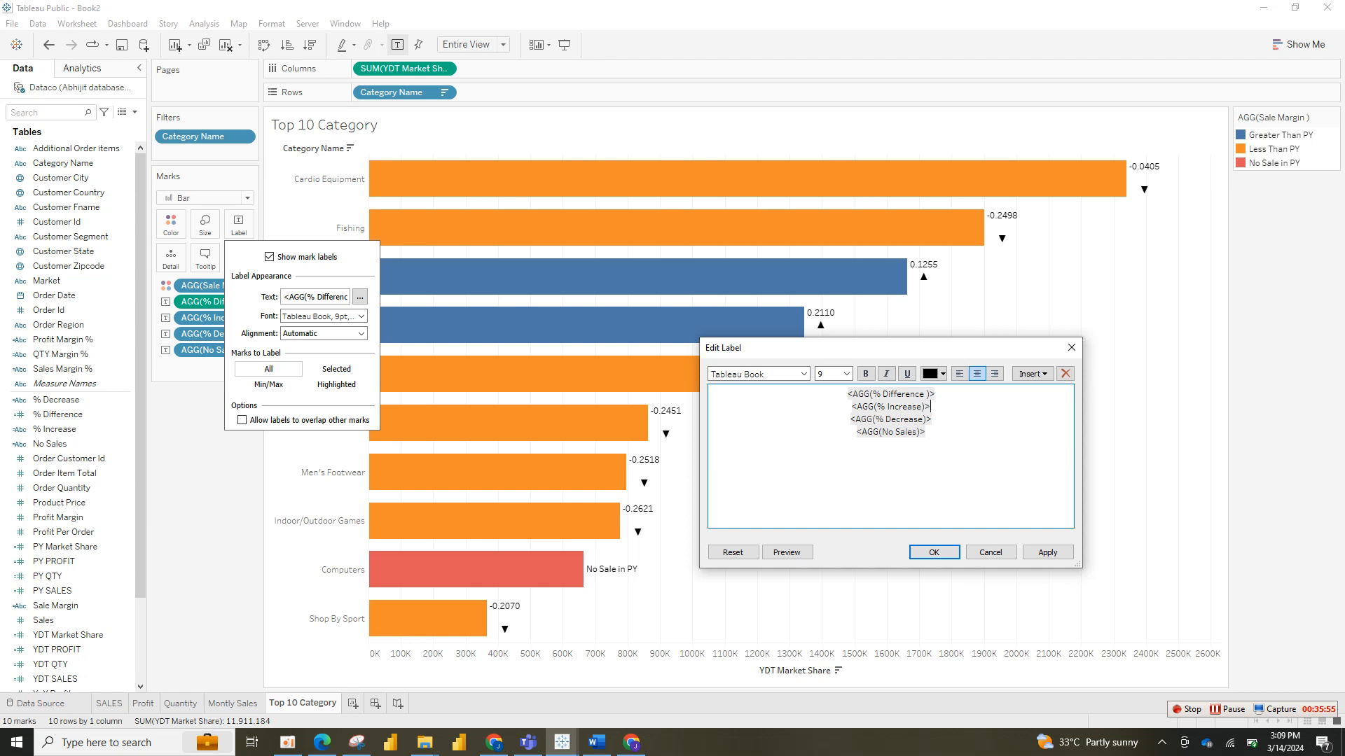
{"action": "key", "text": "BackSpace"}
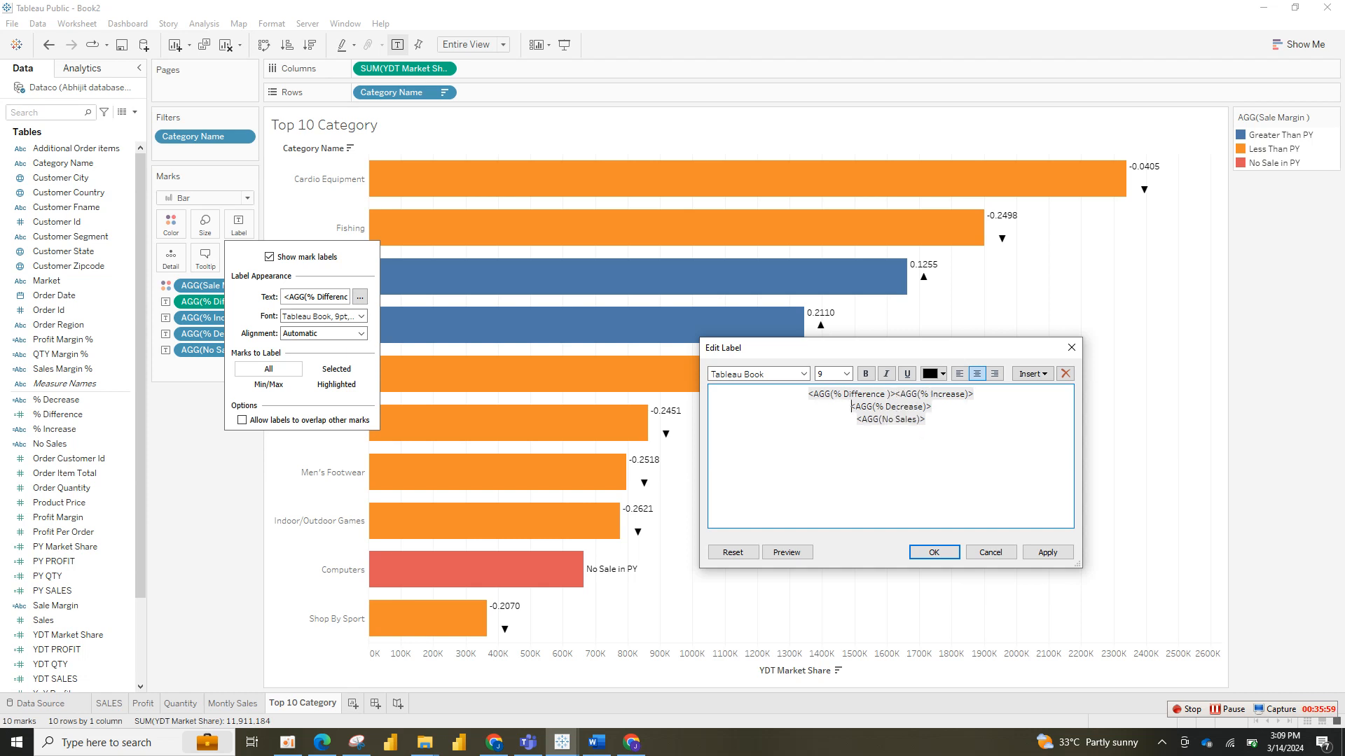
{"action": "key", "text": "BackSpace"}
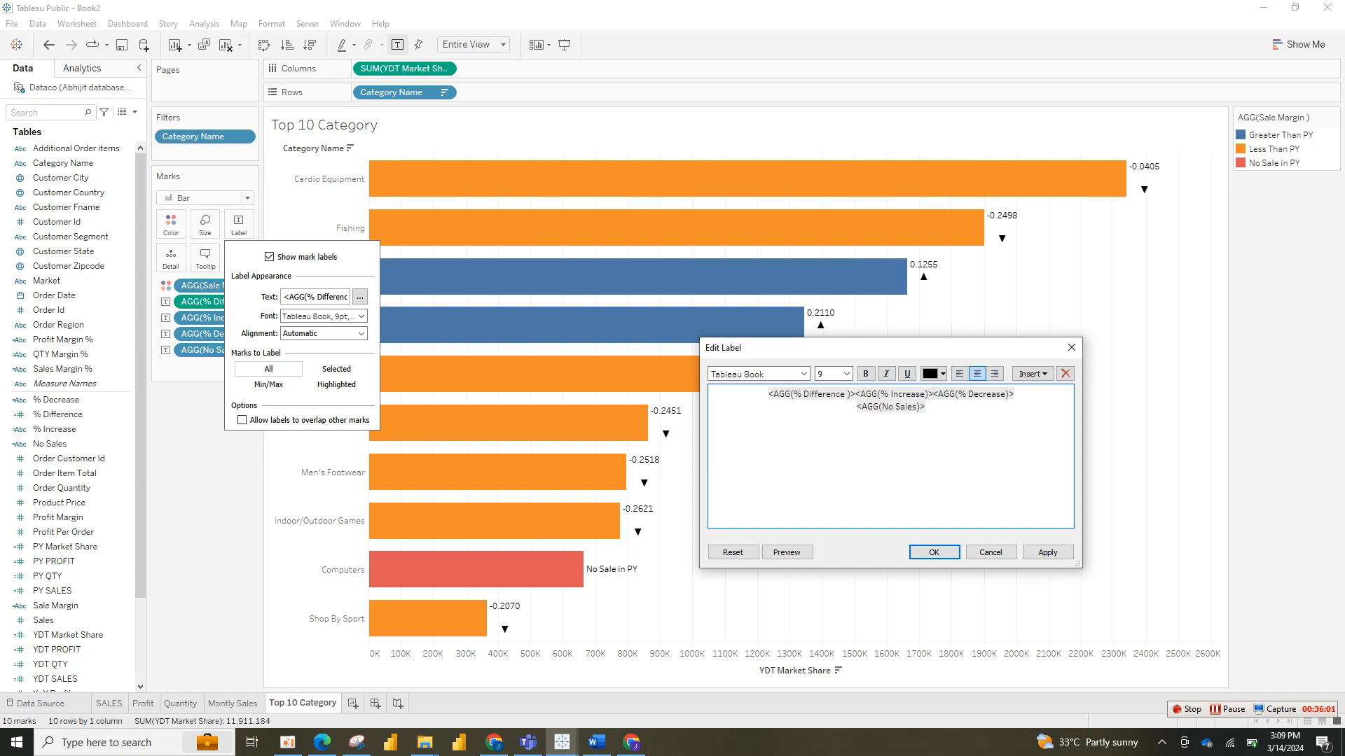
{"action": "key", "text": "BackSpace"}
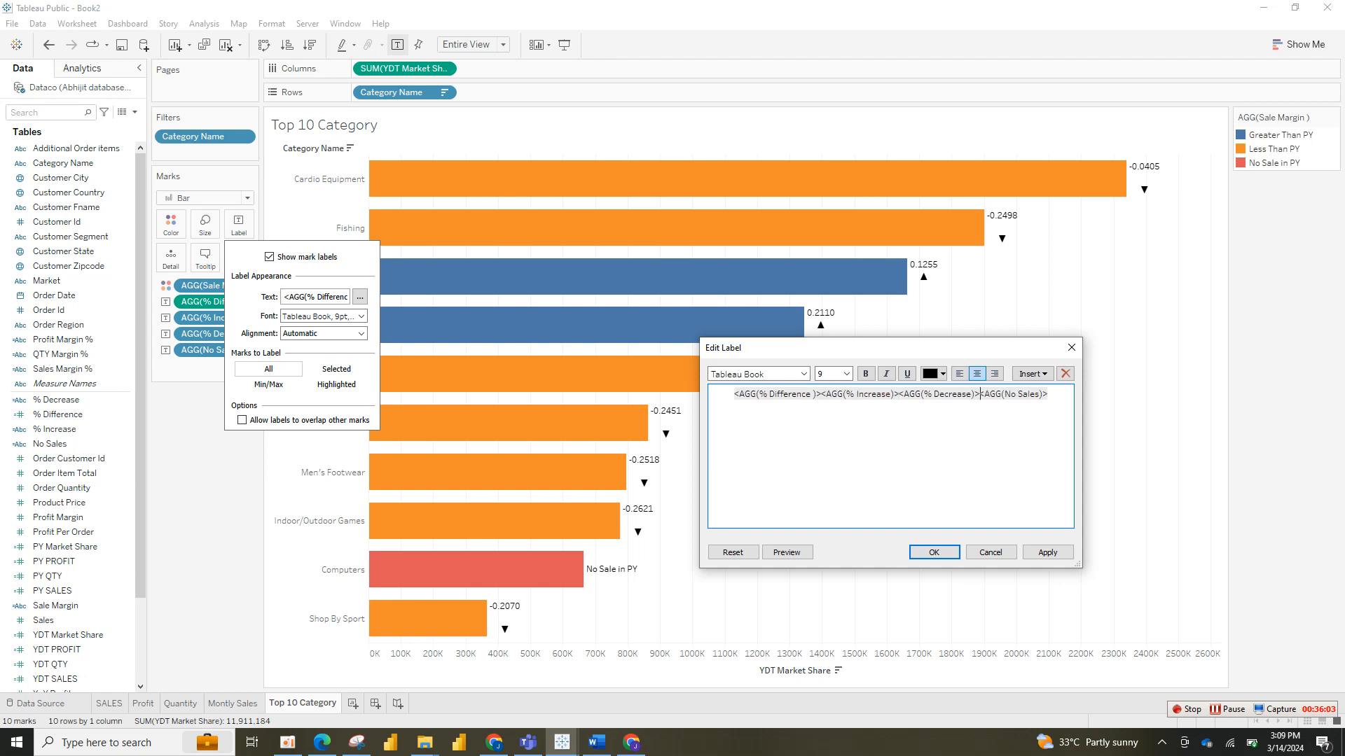
{"action": "left_click", "coordinate": [1047, 553]}
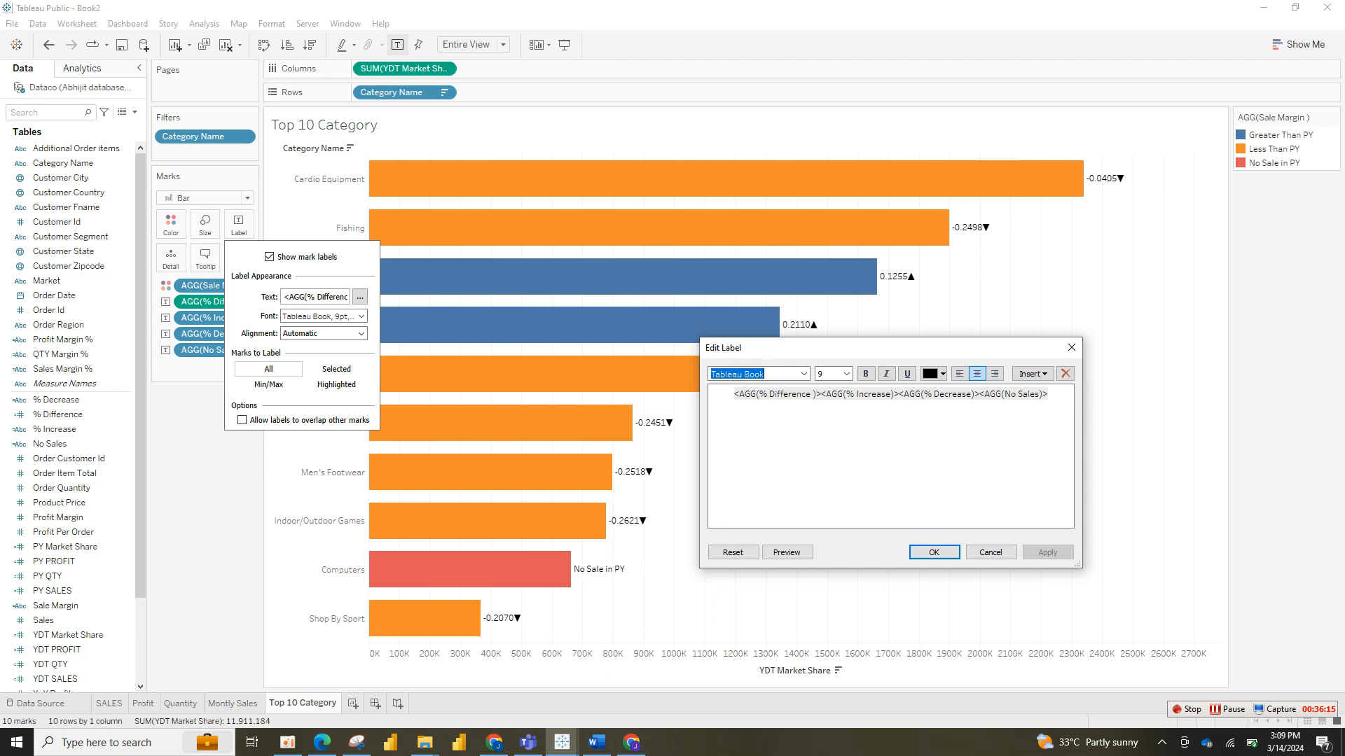
Step: Move the % Difference field to the end of the bar label text, after No Sales, and accept the label
{"action": "left_click_drag", "start_coordinate": [821, 394], "coordinate": [733, 394]}
{"action": "key", "text": "ctrl+c"}
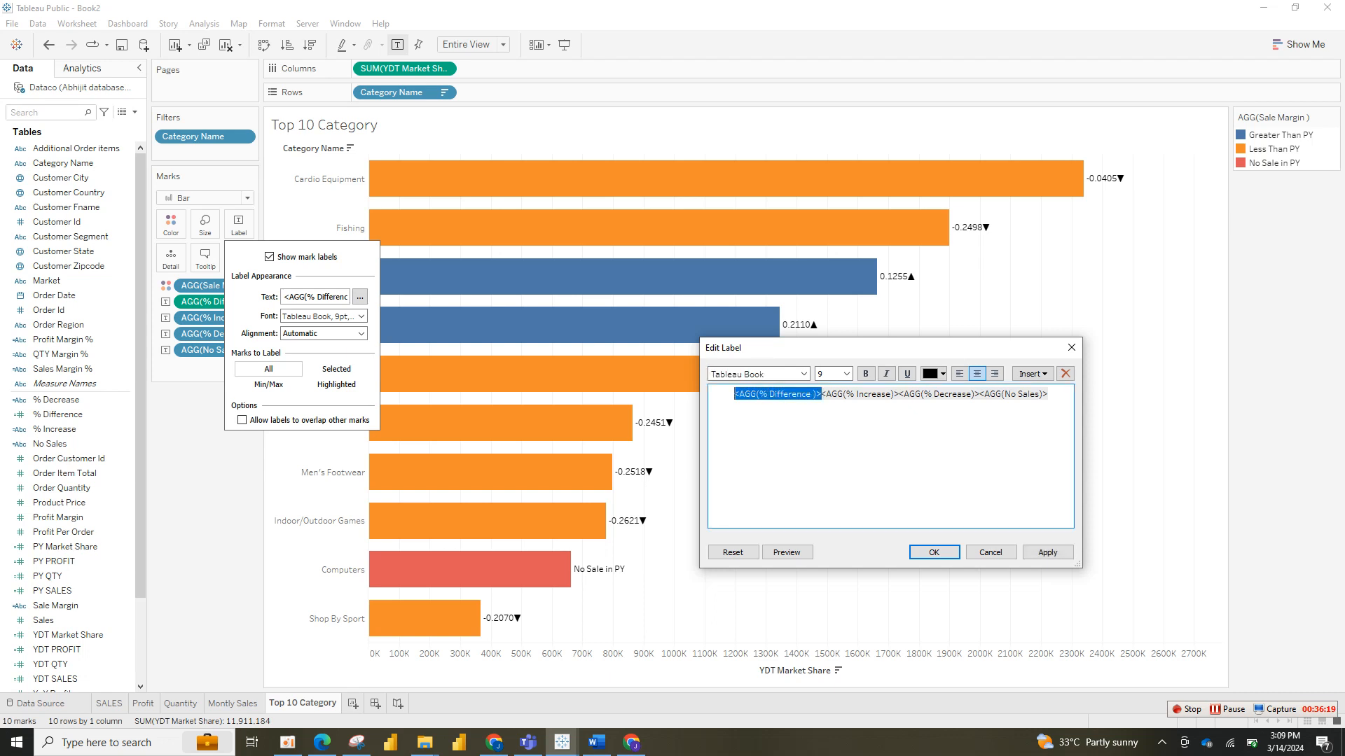
{"action": "key", "text": "Delete"}
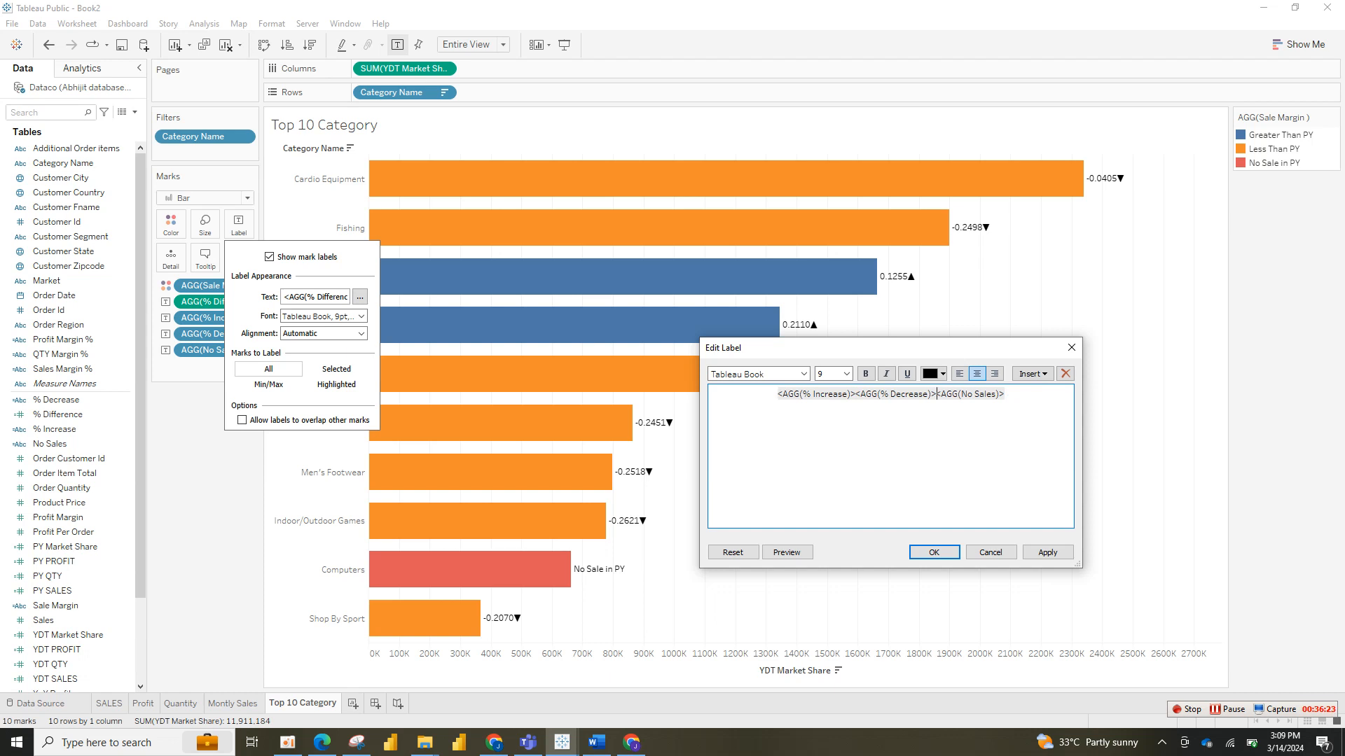
{"action": "key", "text": "ctrl+v"}
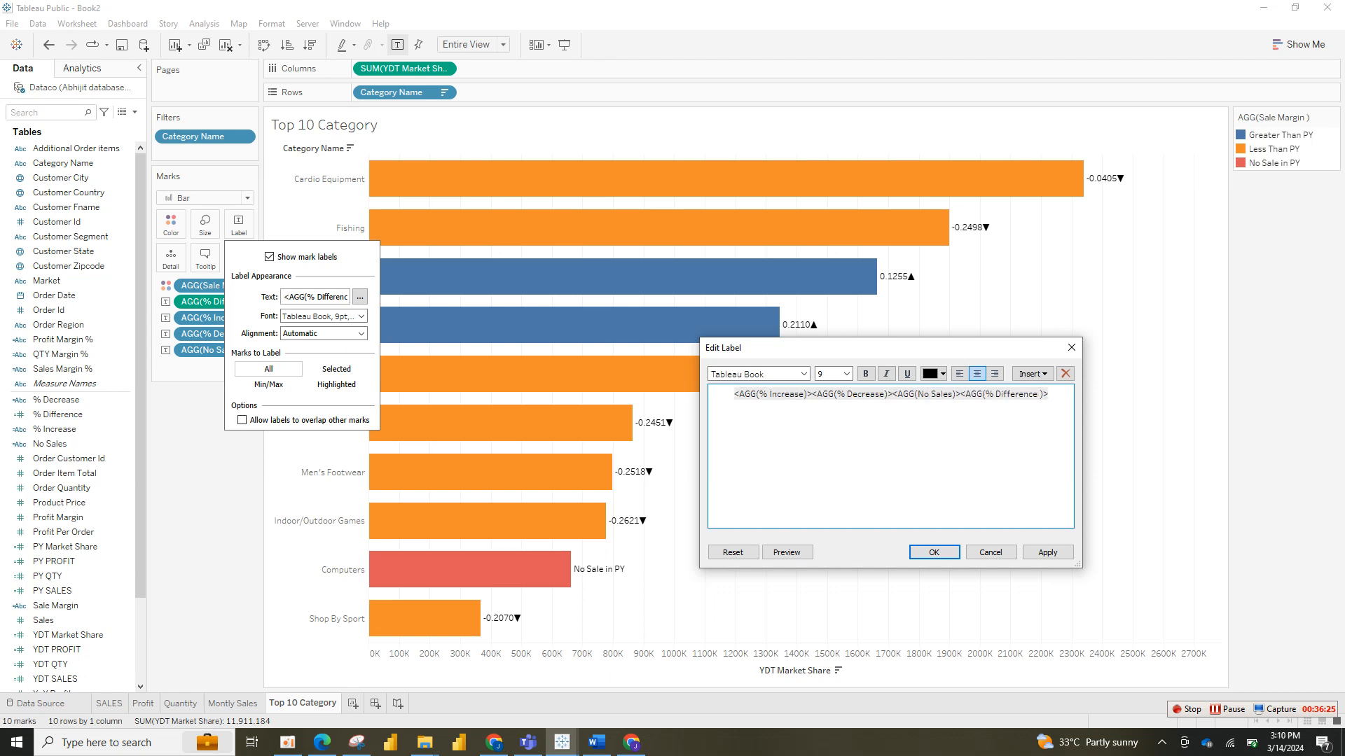
{"action": "left_click", "coordinate": [1047, 552]}
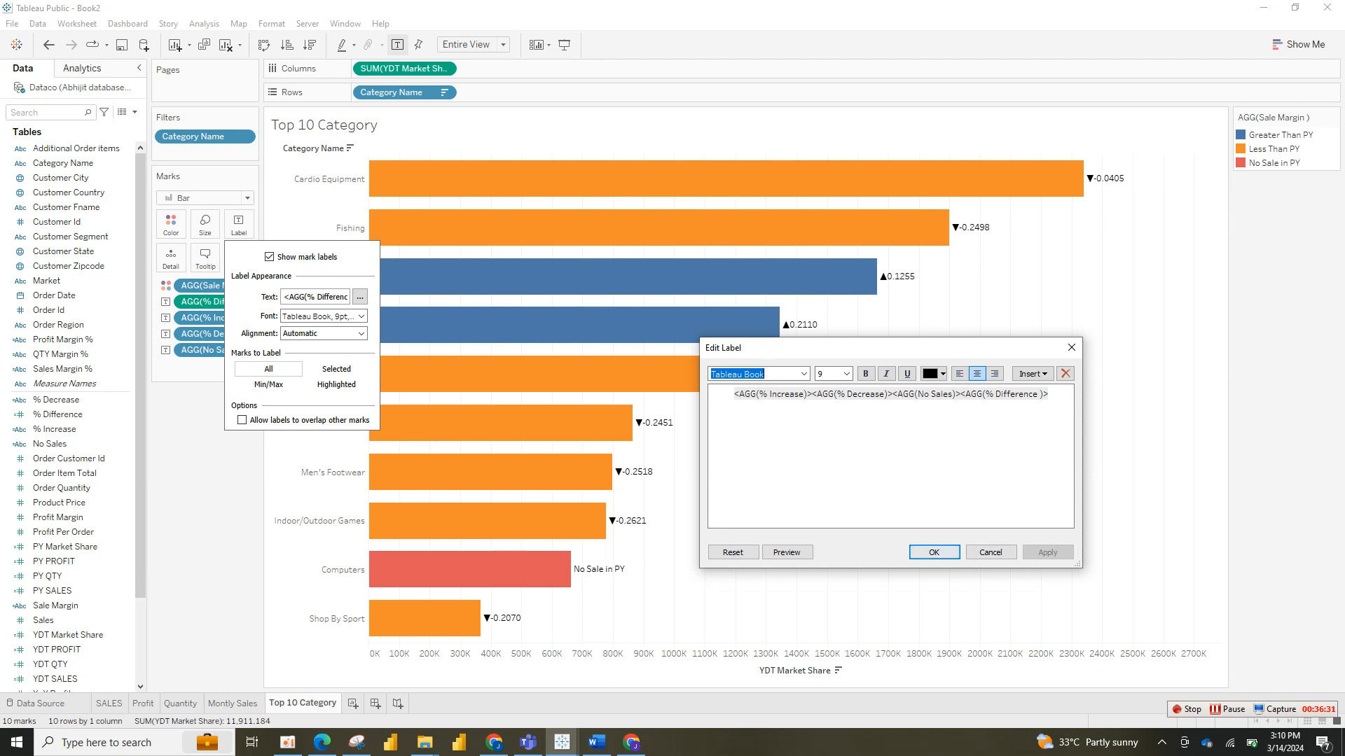
{"action": "key", "text": "Return"}
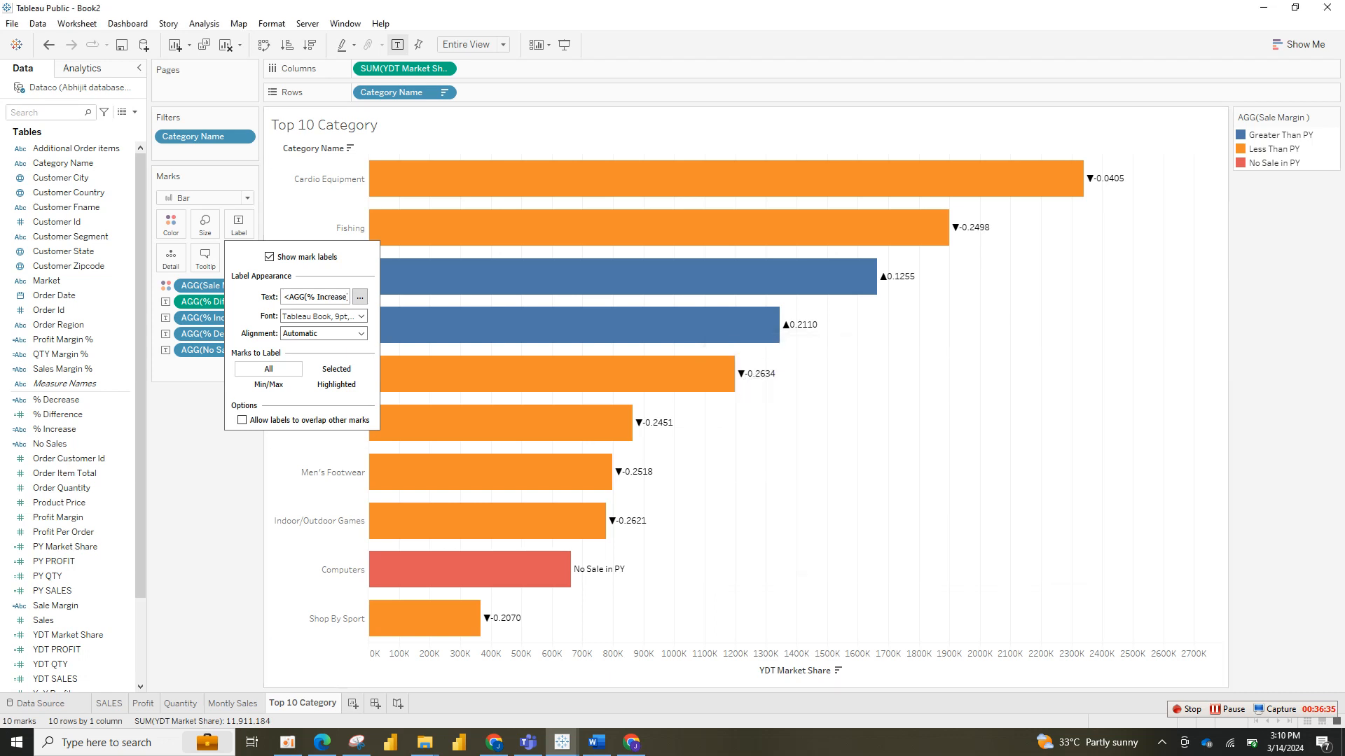
{"action": "left_click", "coordinate": [208, 448]}
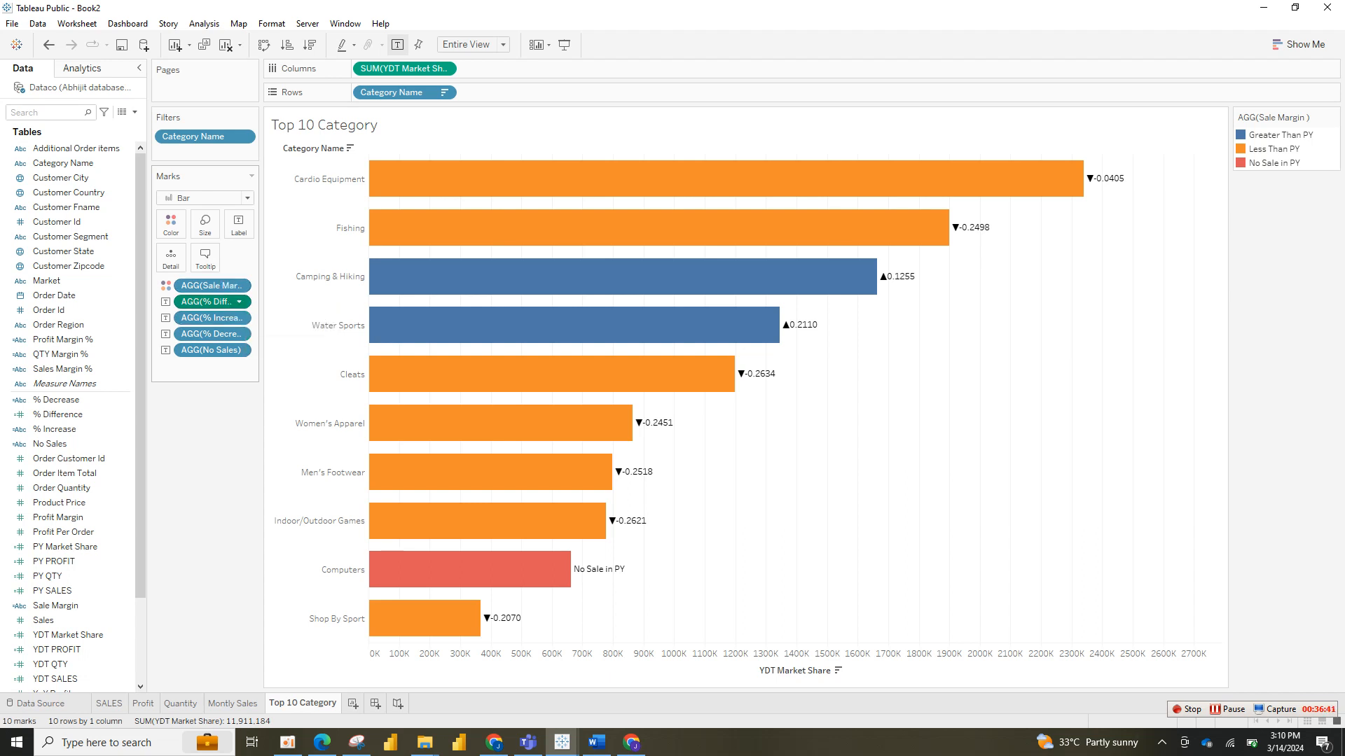
Step: Format the % Difference label values as percentages with 2 decimal places
{"action": "right_click", "coordinate": [224, 303]}
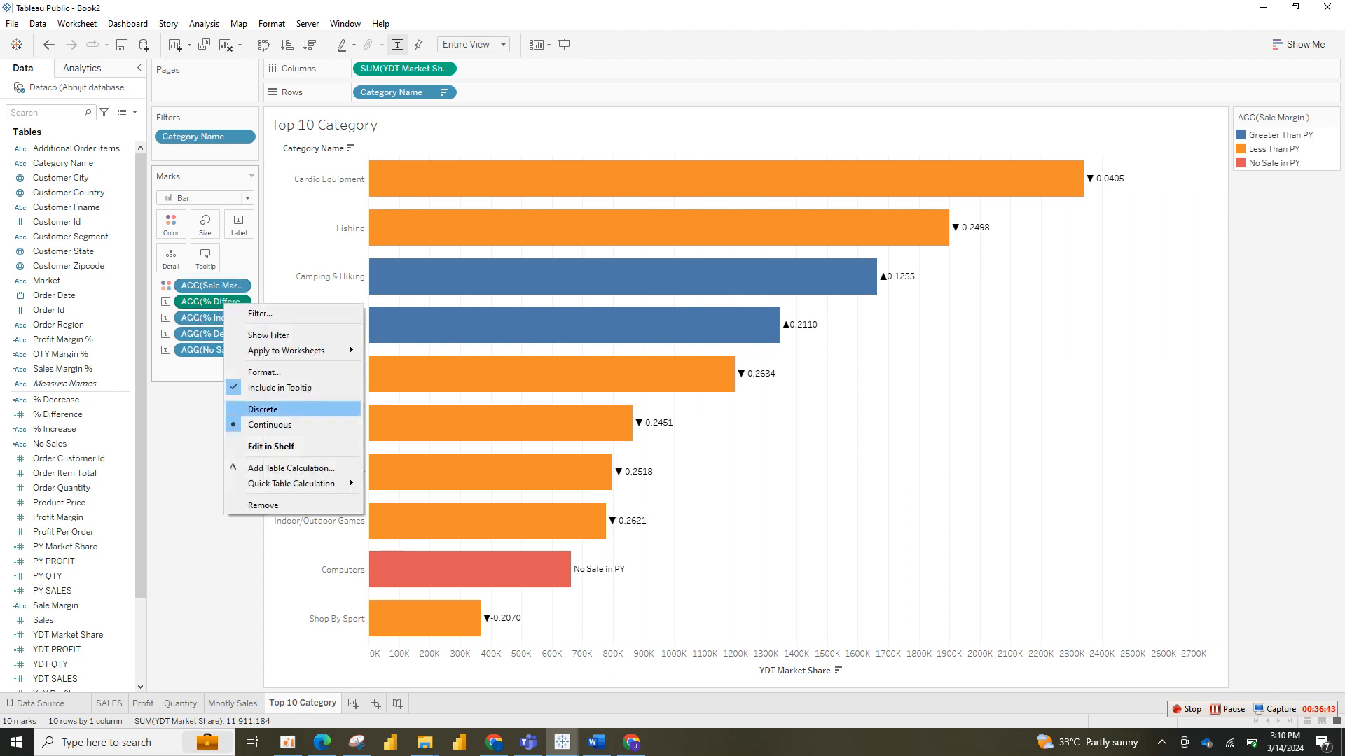
{"action": "left_click", "coordinate": [264, 372]}
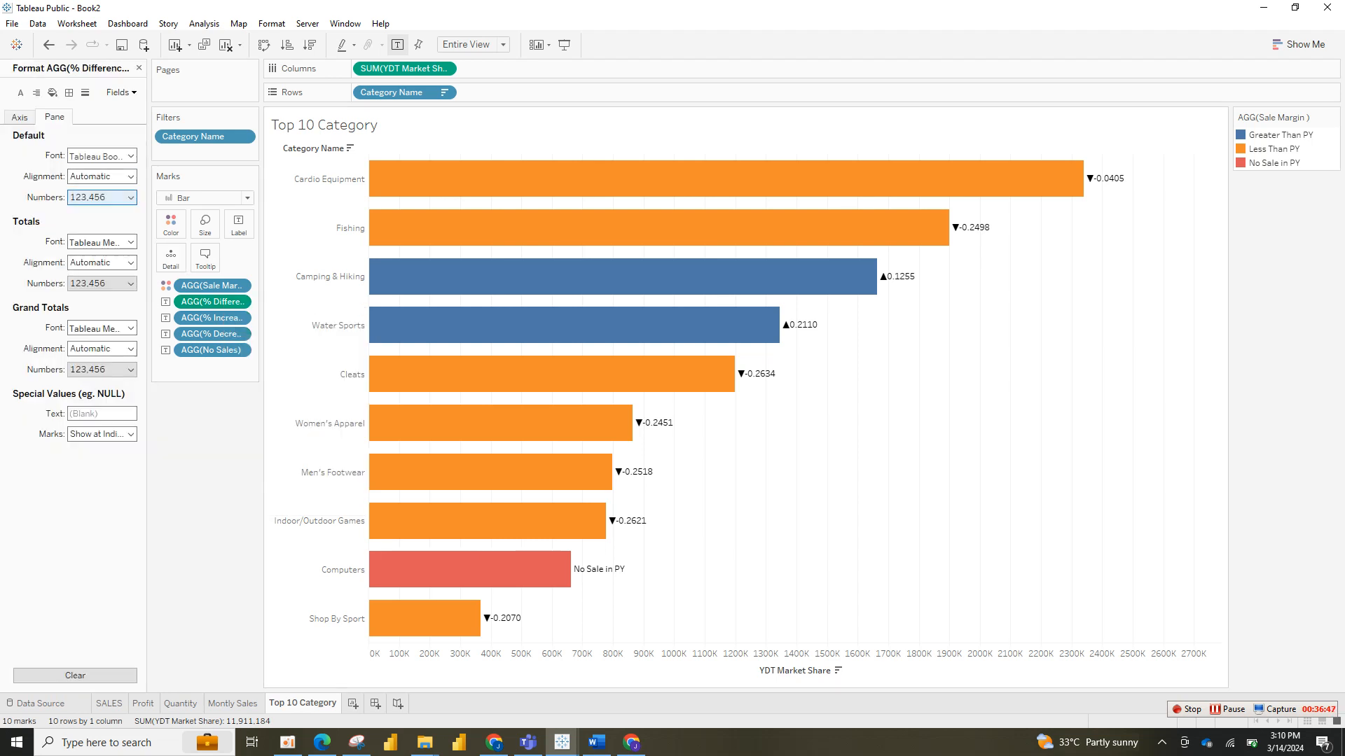
{"action": "left_click", "coordinate": [102, 197]}
{"action": "left_click", "coordinate": [98, 283]}
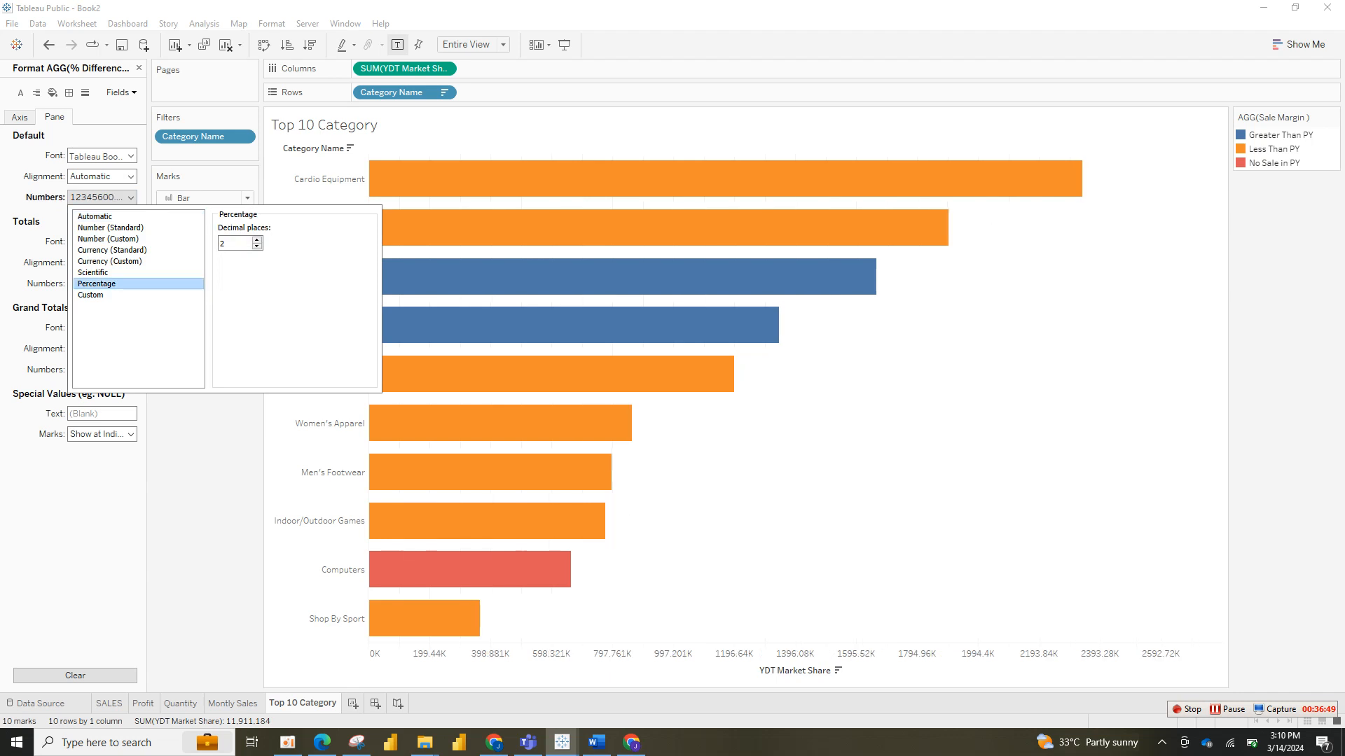
{"action": "key", "text": "Escape"}
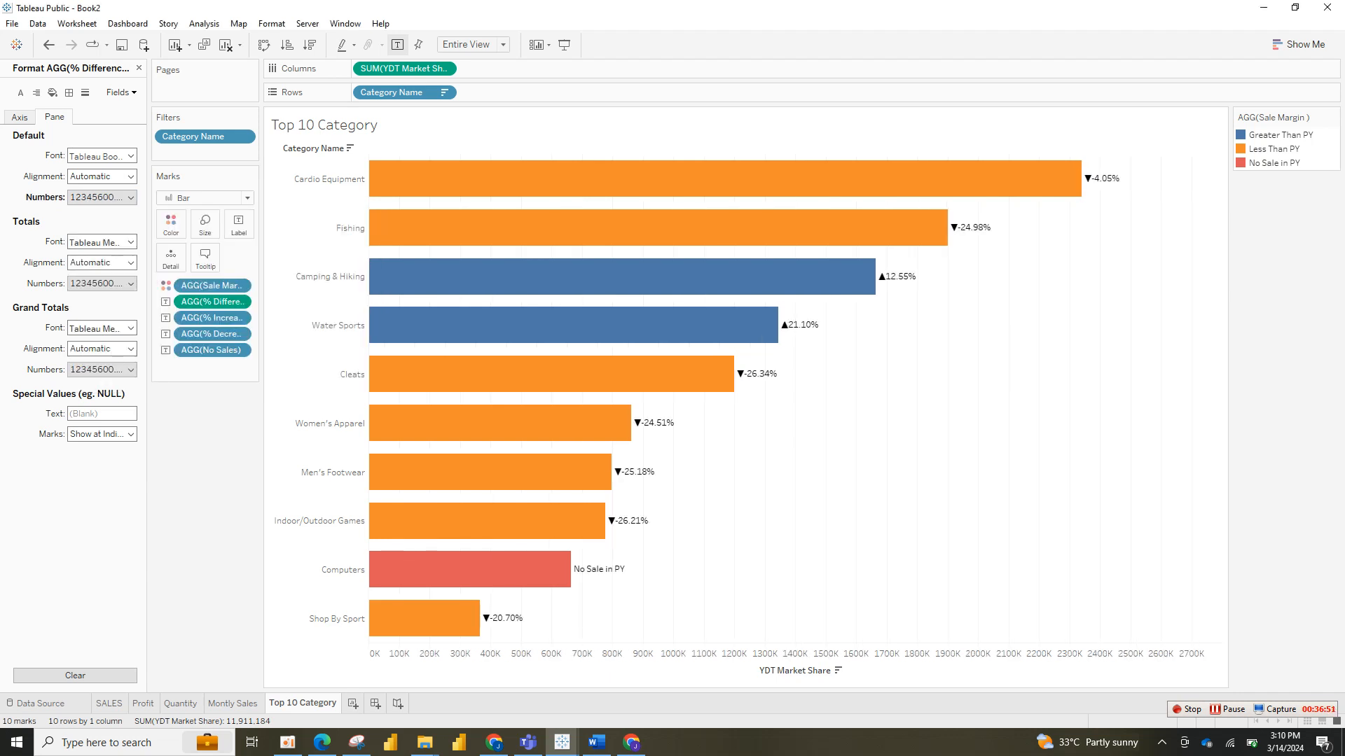
{"action": "left_click", "coordinate": [139, 68]}
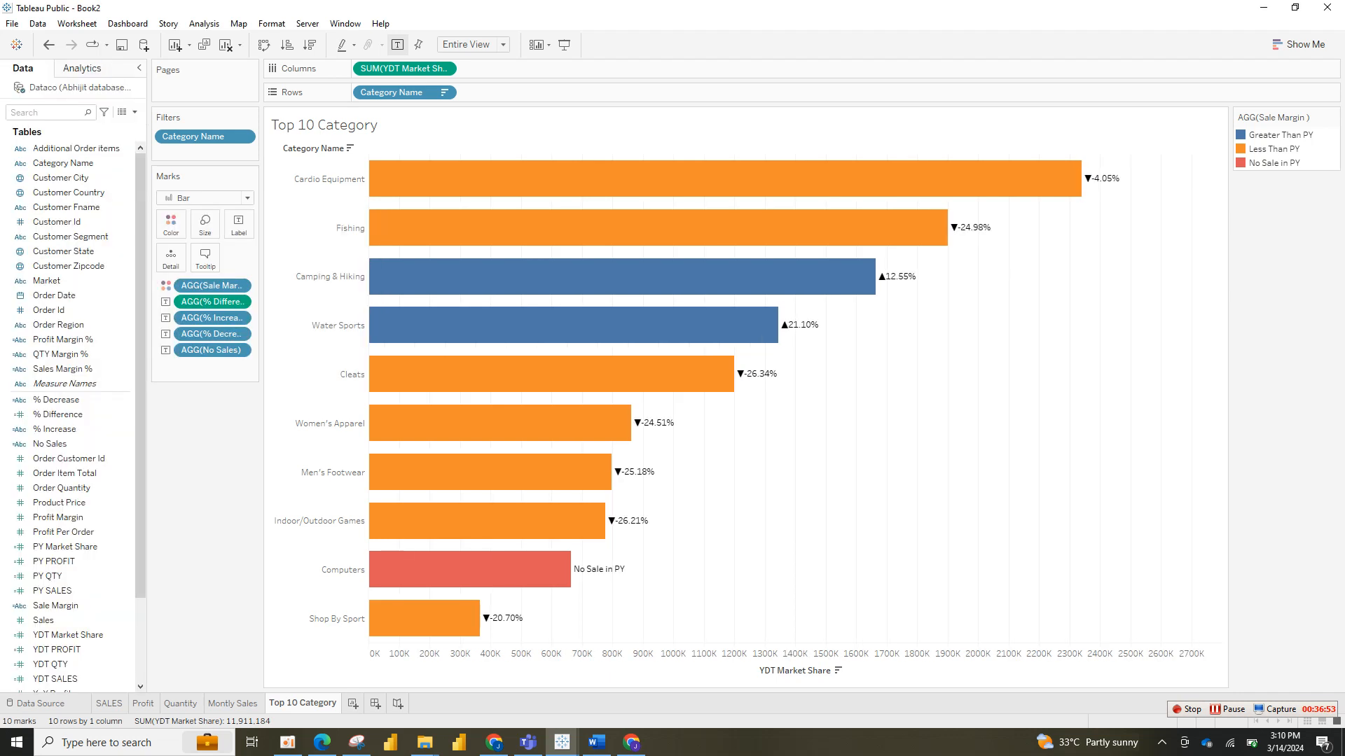
Step: Color the Greater Than PY bars green and the Less Than PY bars red using the Traffic Light palette
{"action": "mouse_move", "coordinate": [708, 331]}
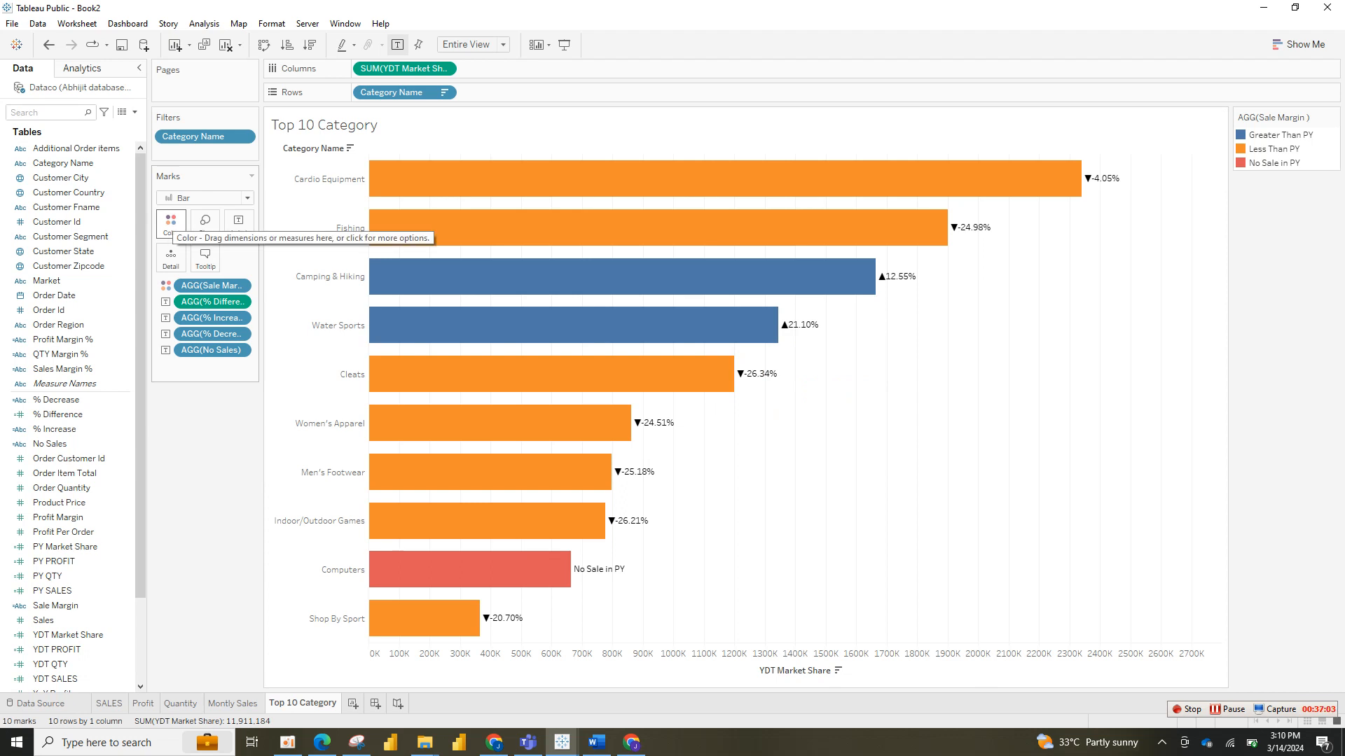
{"action": "left_click", "coordinate": [171, 223]}
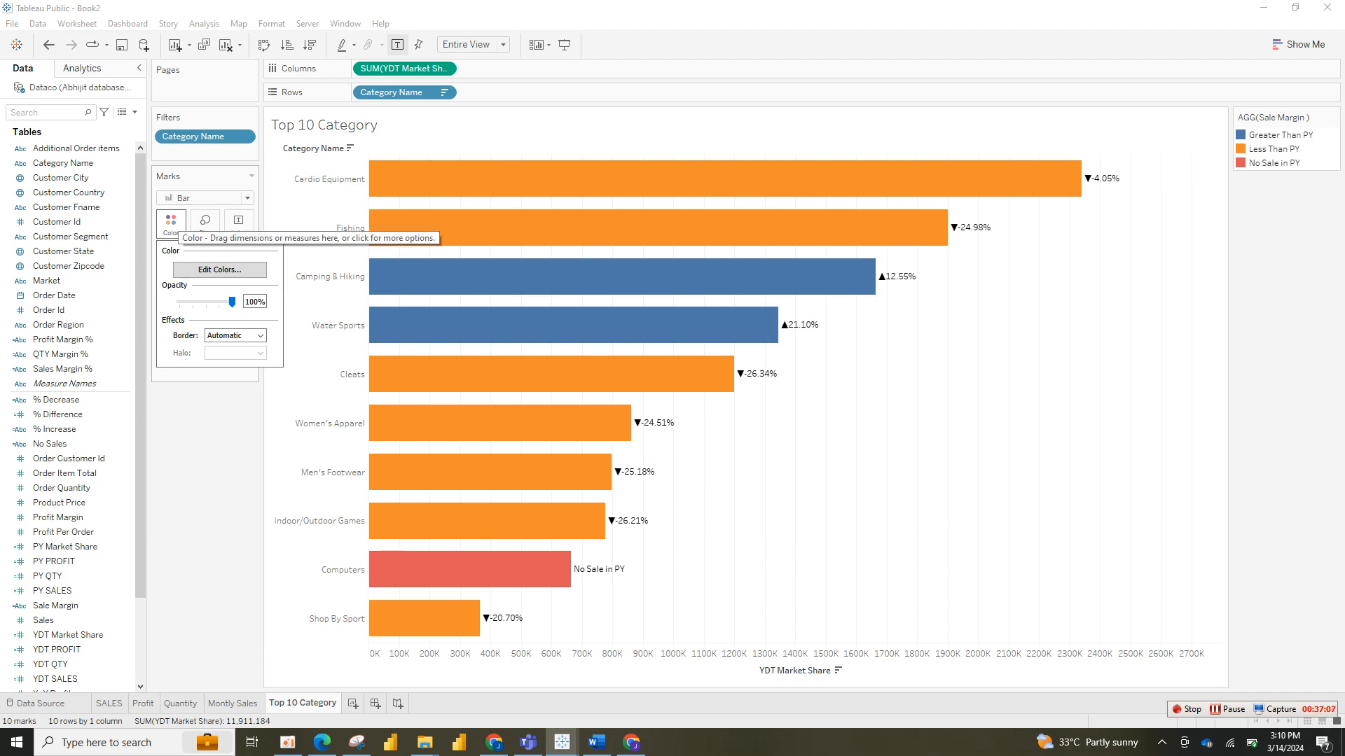
{"action": "left_click", "coordinate": [219, 270]}
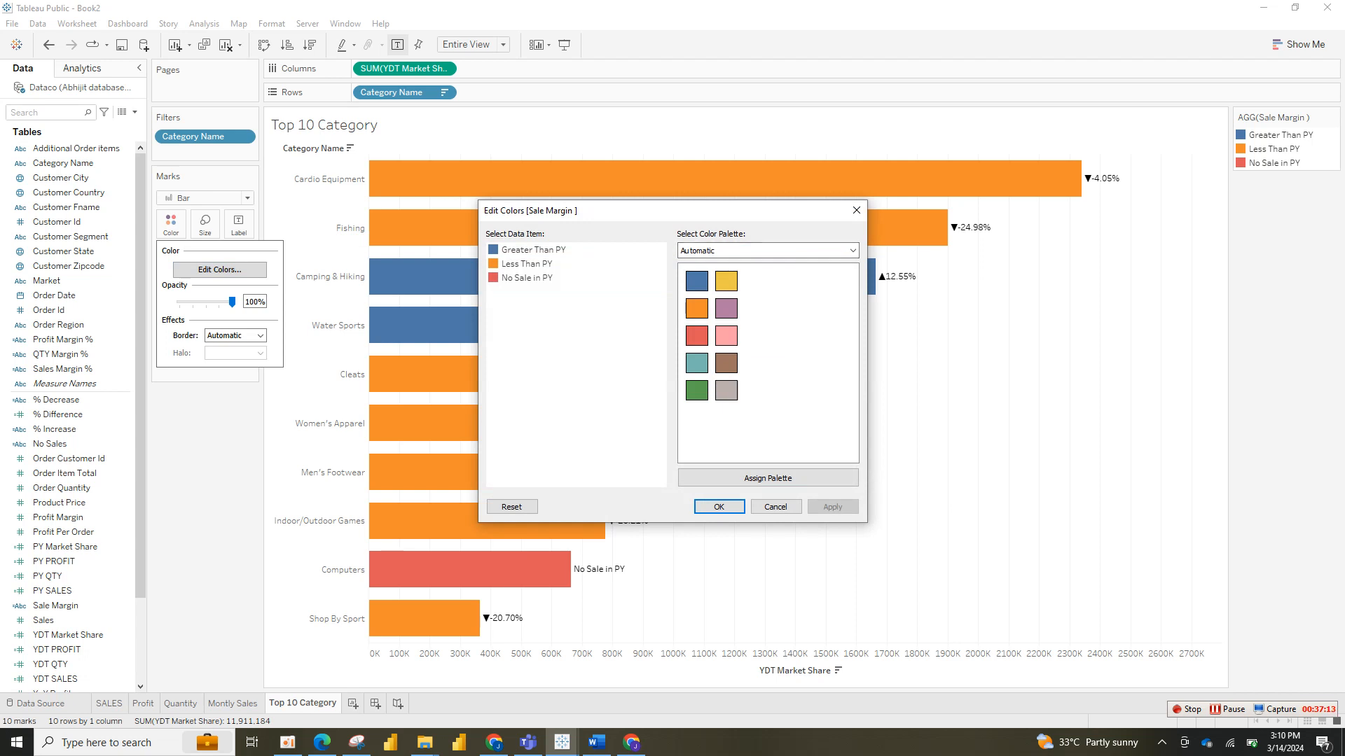
{"action": "left_click", "coordinate": [770, 250]}
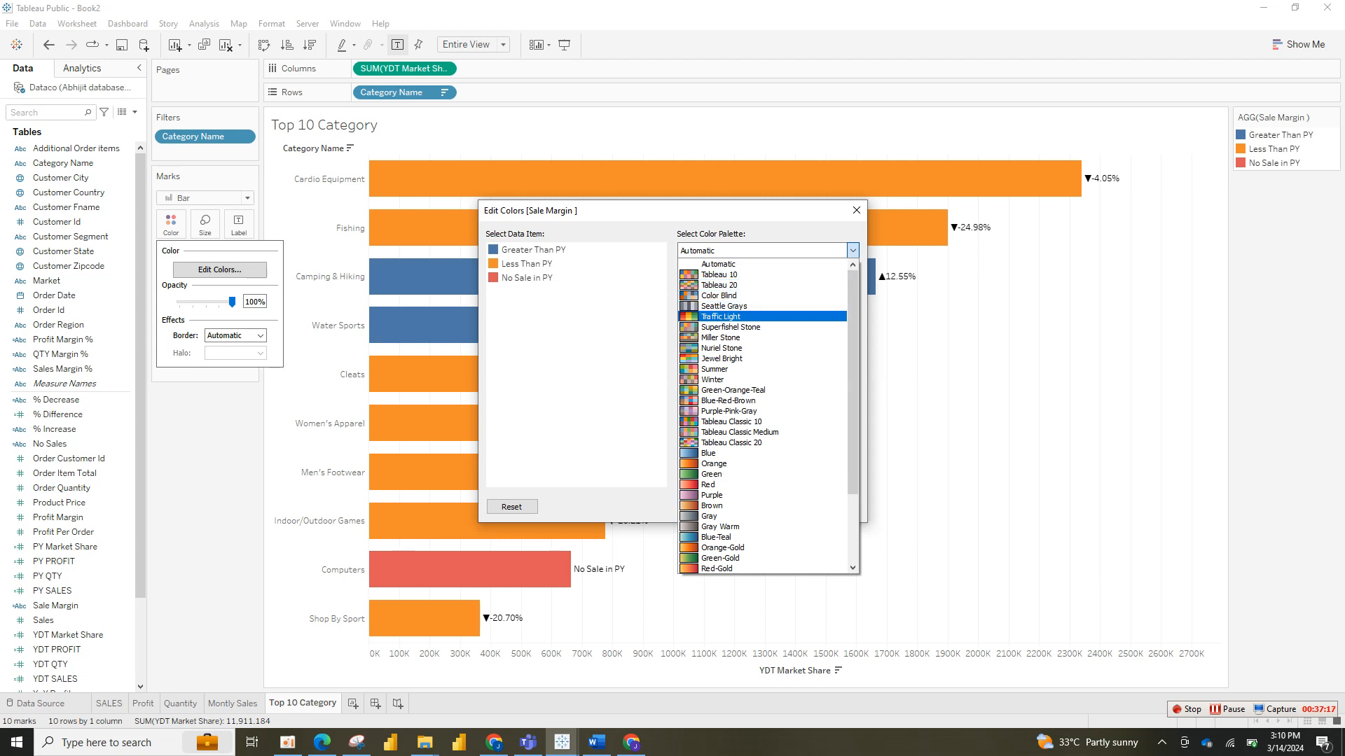
{"action": "left_click", "coordinate": [720, 317]}
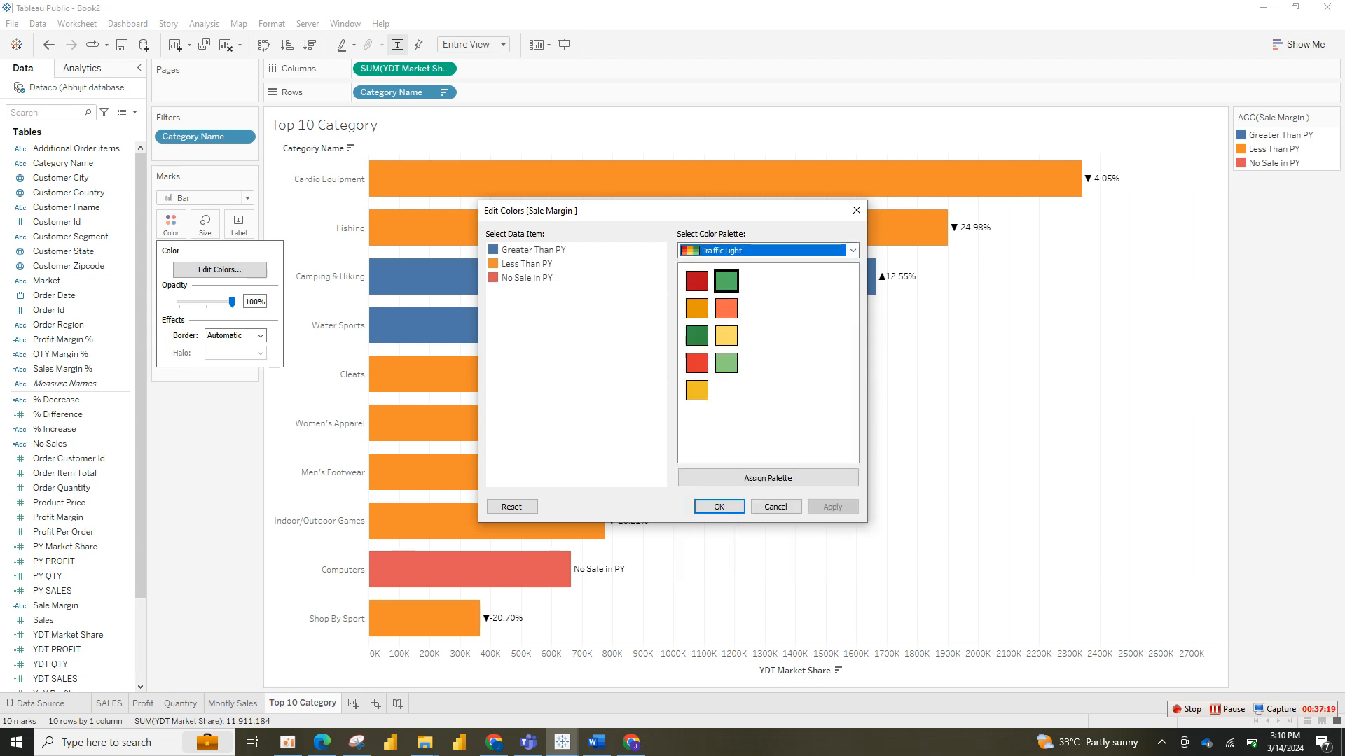
{"action": "left_click", "coordinate": [533, 250]}
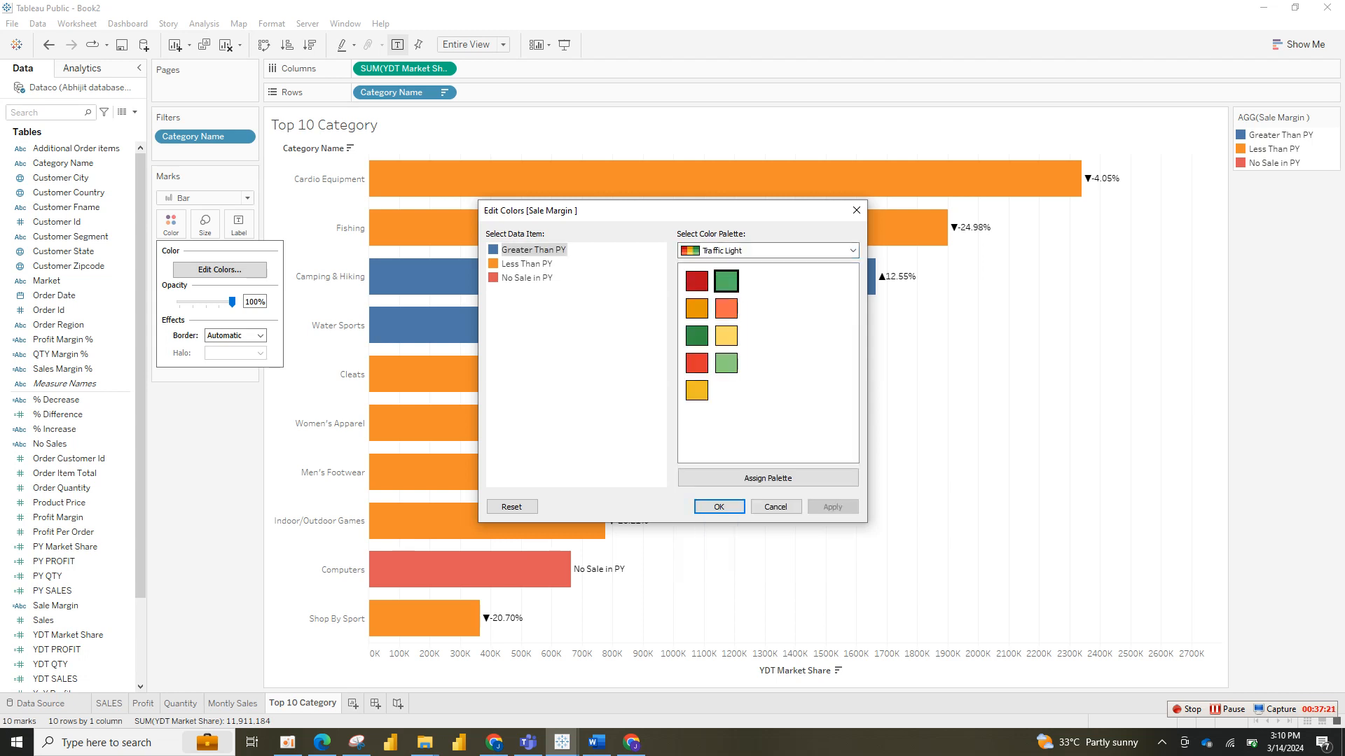
{"action": "left_click", "coordinate": [725, 280]}
{"action": "left_click", "coordinate": [526, 264]}
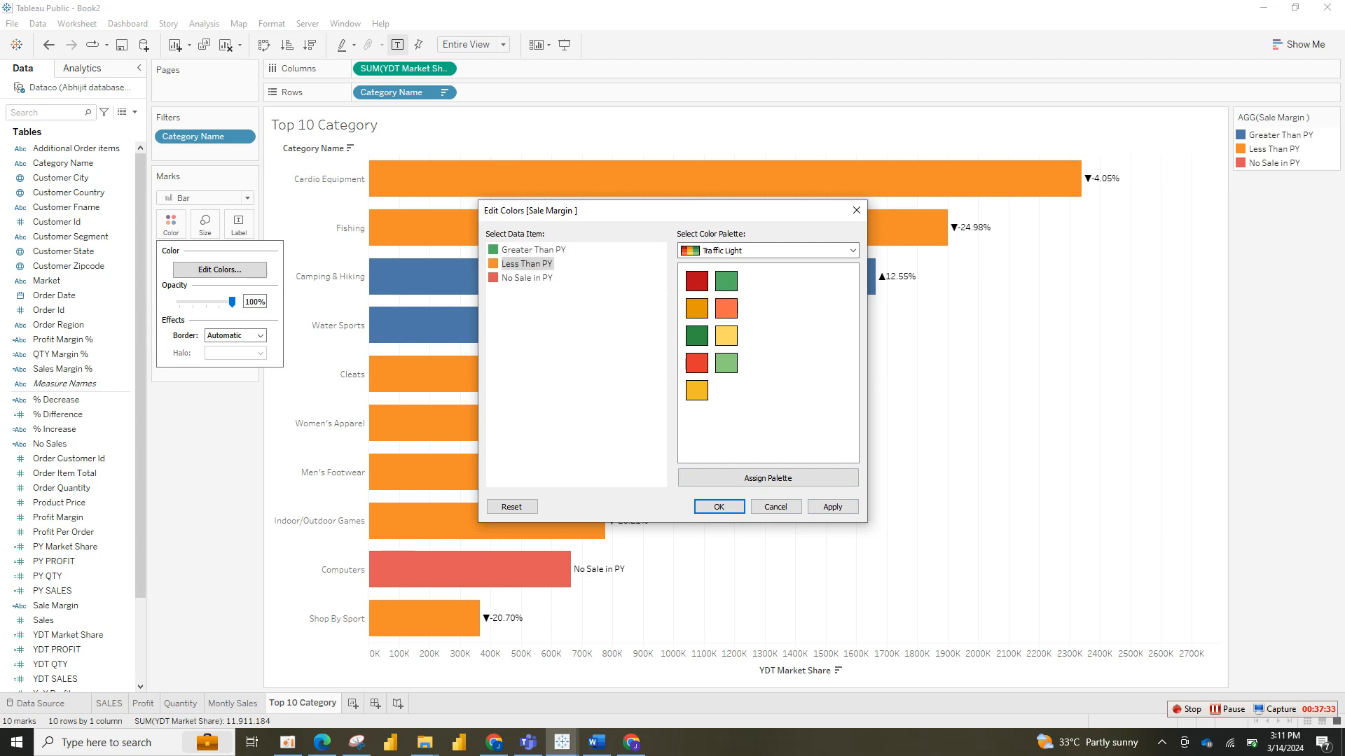
{"action": "left_click", "coordinate": [696, 363]}
Step: Color the No Sale in PY bar dark gray from the Winter palette and accept the bar colors
{"action": "left_click", "coordinate": [527, 278]}
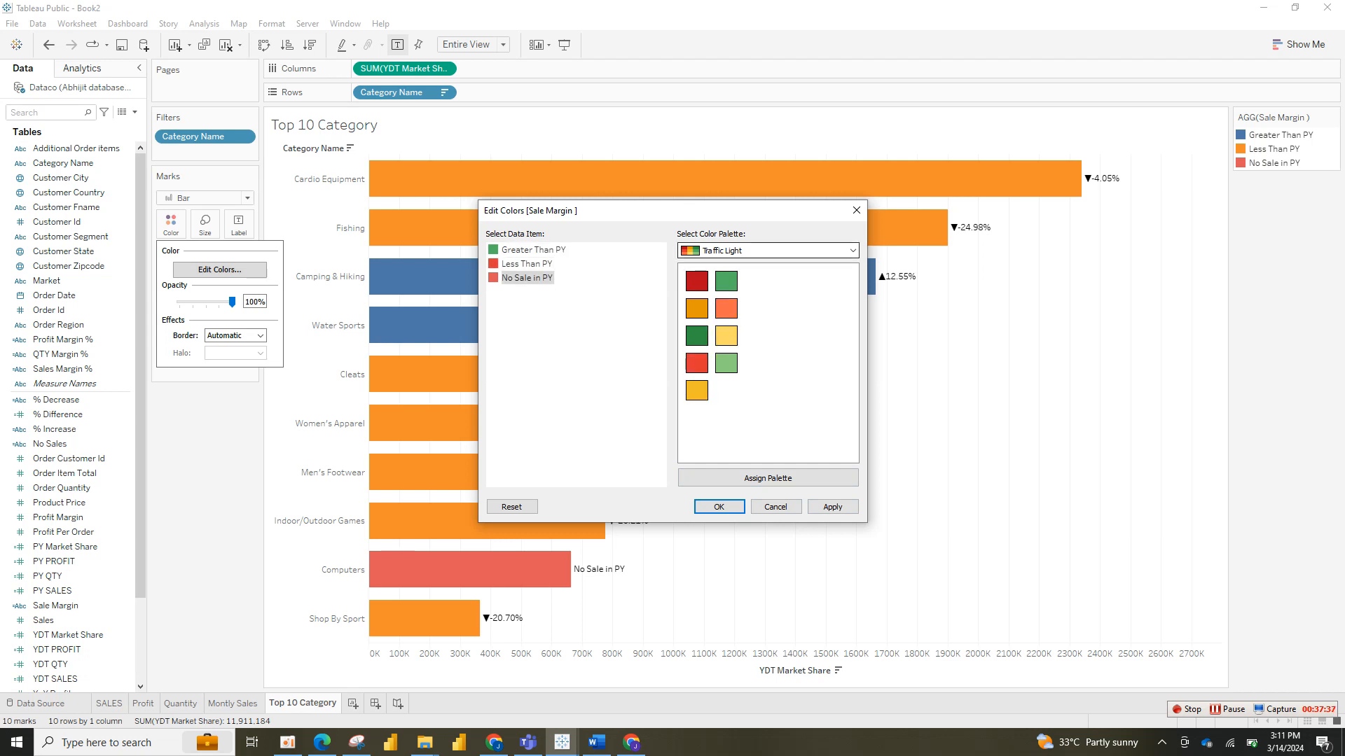
{"action": "left_click", "coordinate": [852, 250]}
{"action": "left_click", "coordinate": [712, 327]}
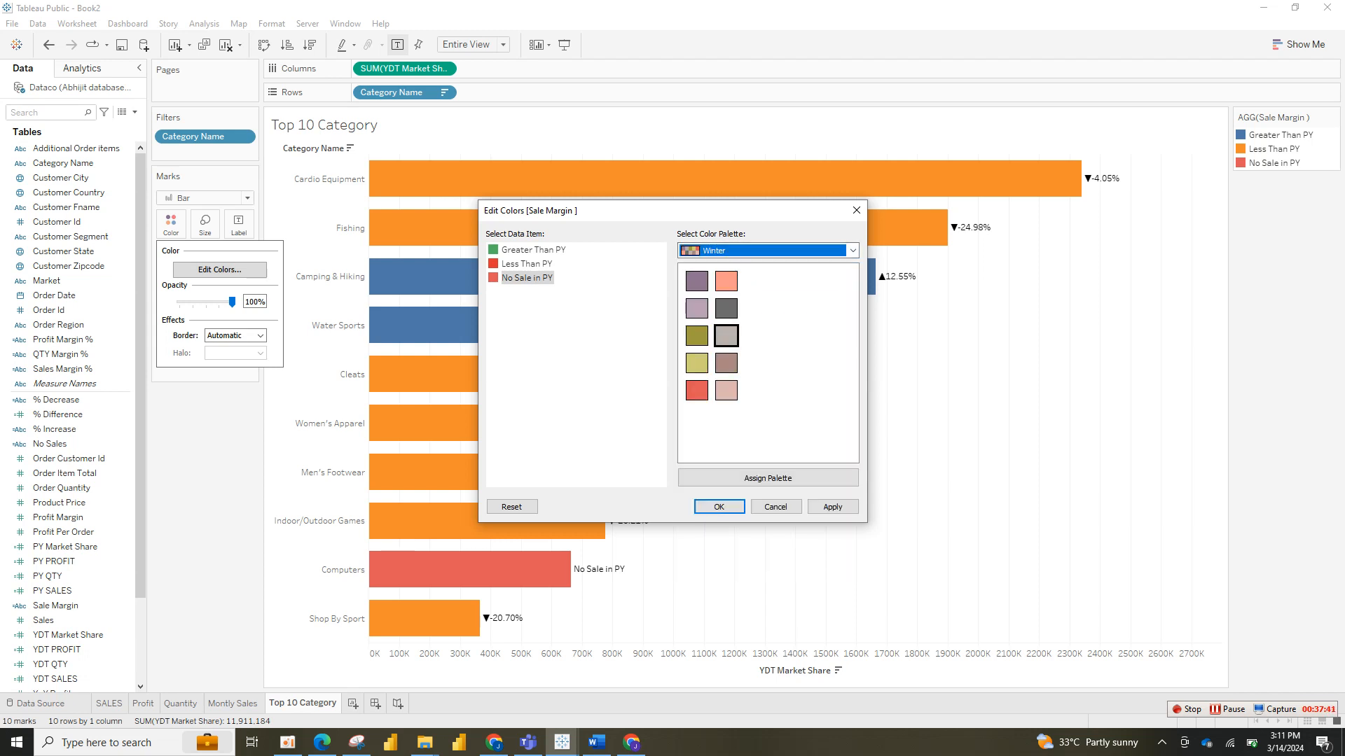
{"action": "left_click", "coordinate": [725, 335]}
{"action": "left_click", "coordinate": [725, 308]}
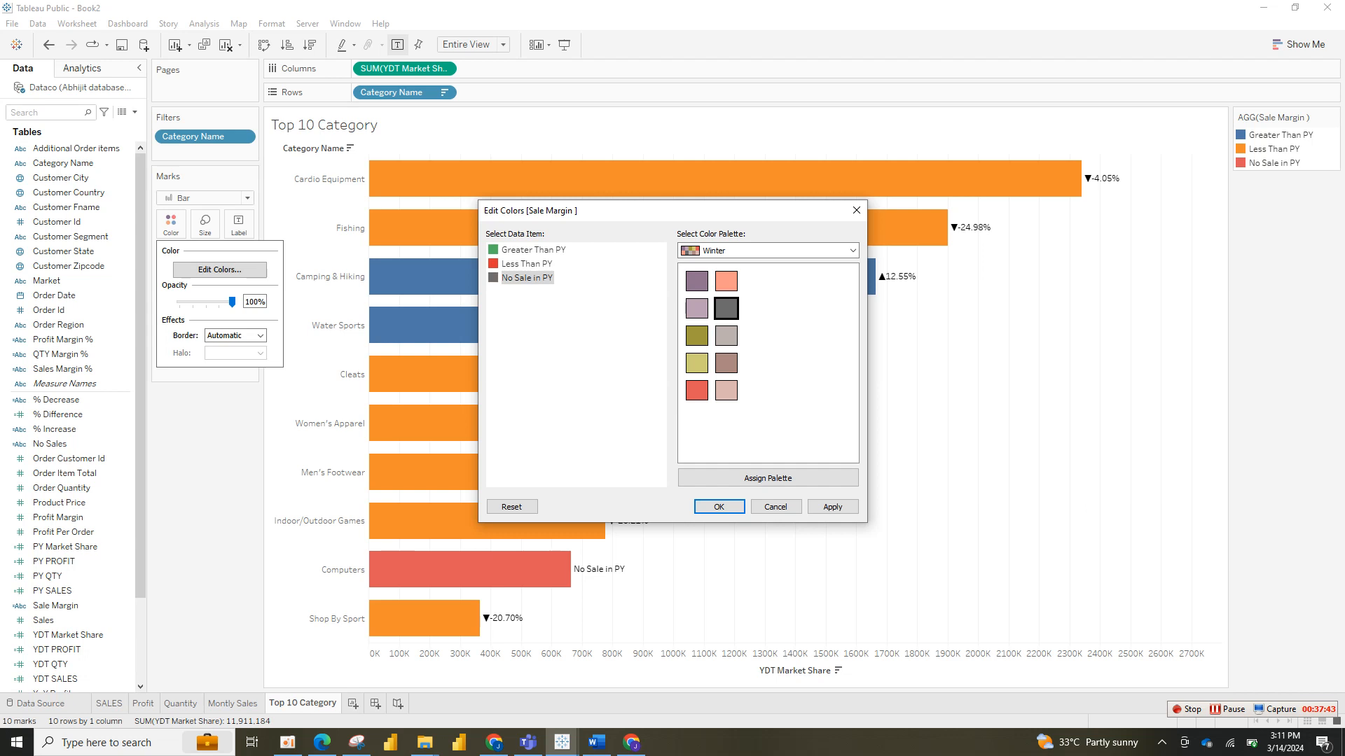
{"action": "left_click", "coordinate": [832, 506]}
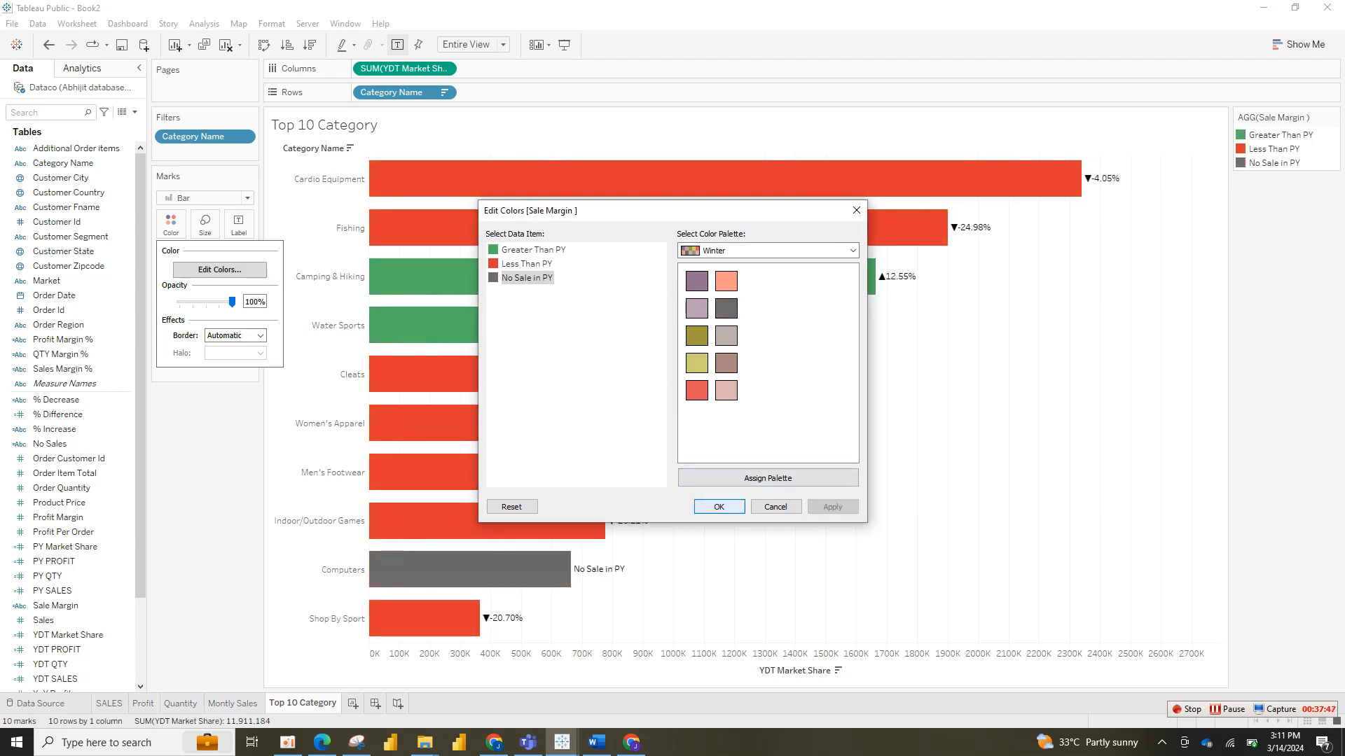
{"action": "left_click", "coordinate": [719, 506]}
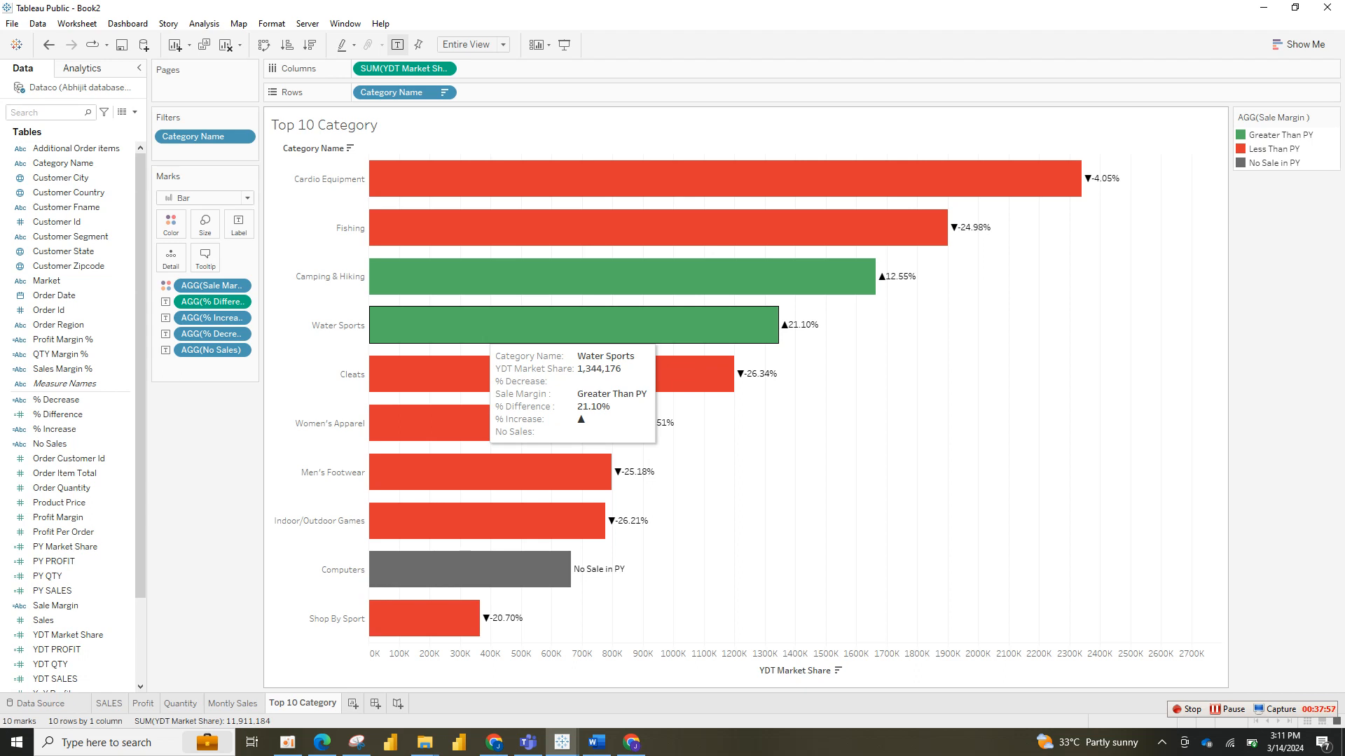
Step: Check the category chart in the finished YTD SALES ANALYSIS dashboard, and return to the Book2 workbook
{"action": "mouse_move", "coordinate": [562, 742]}
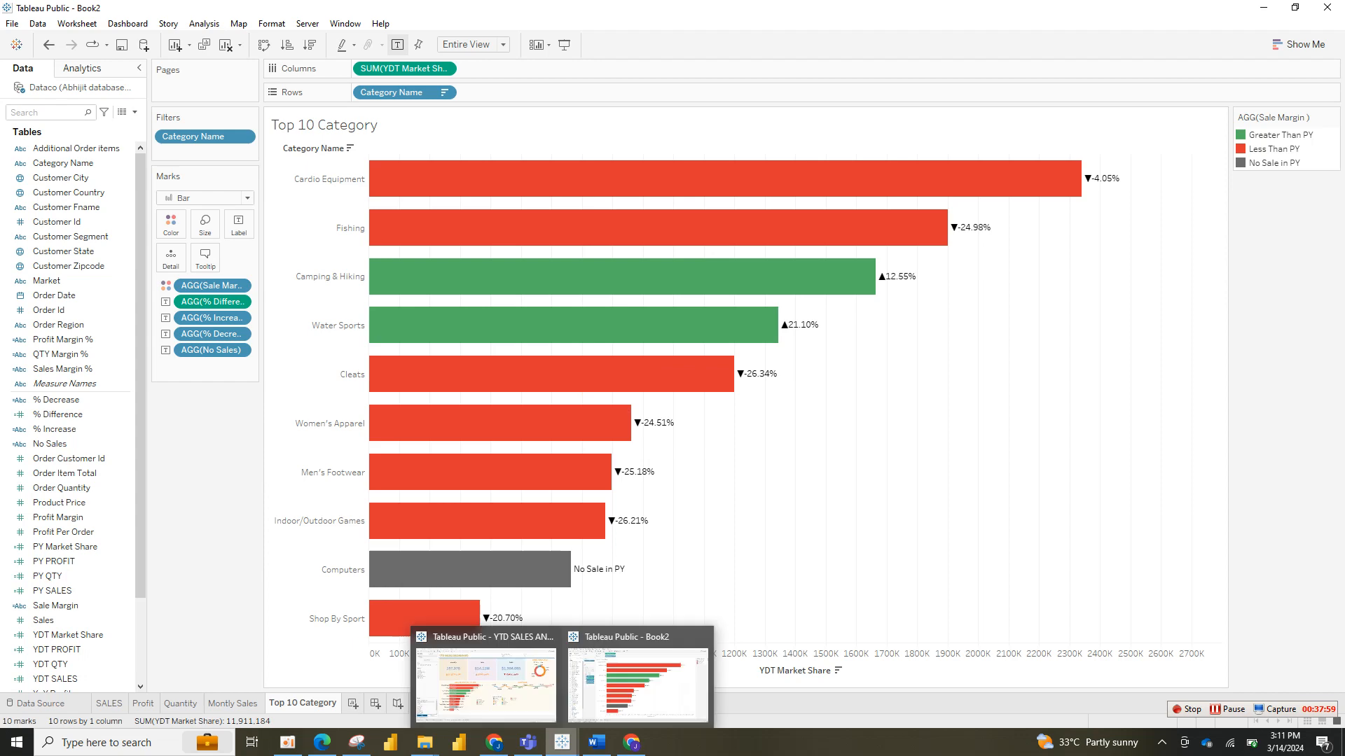
{"action": "mouse_move", "coordinate": [486, 685]}
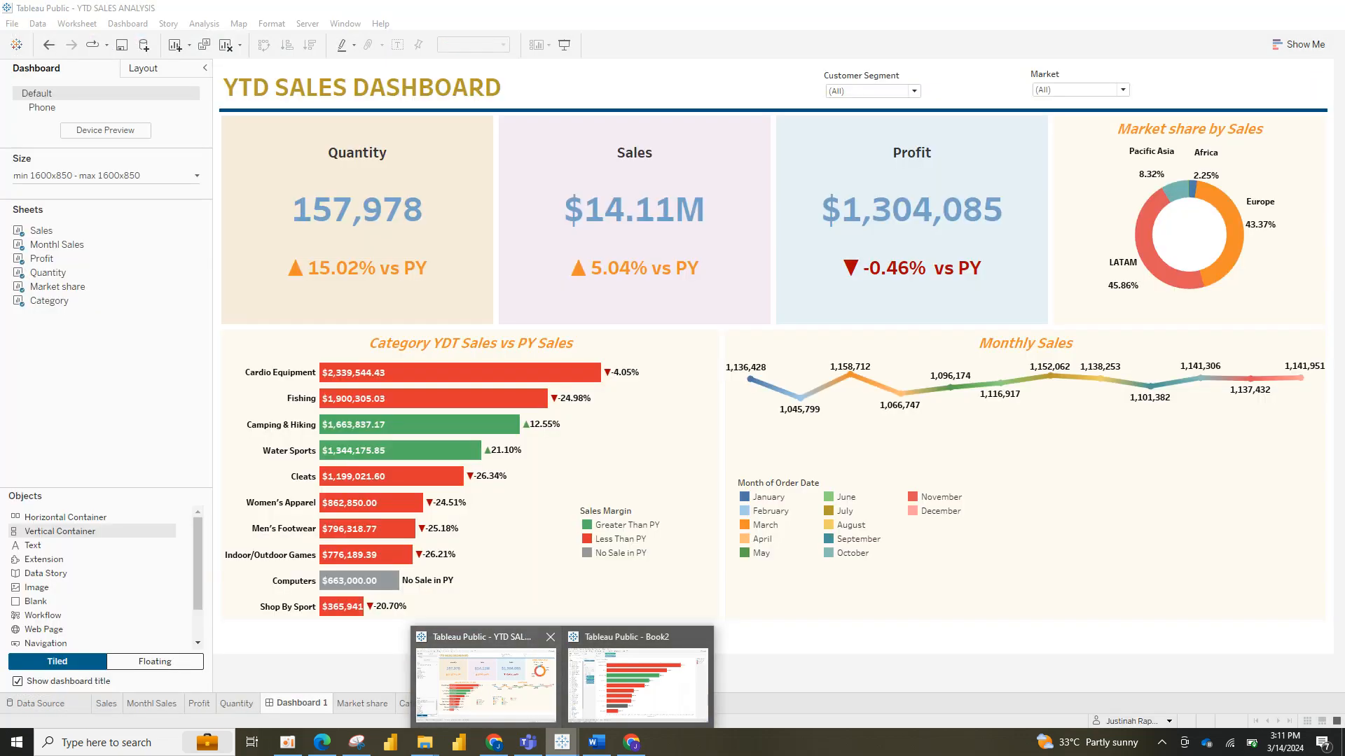
{"action": "left_click", "coordinate": [486, 685]}
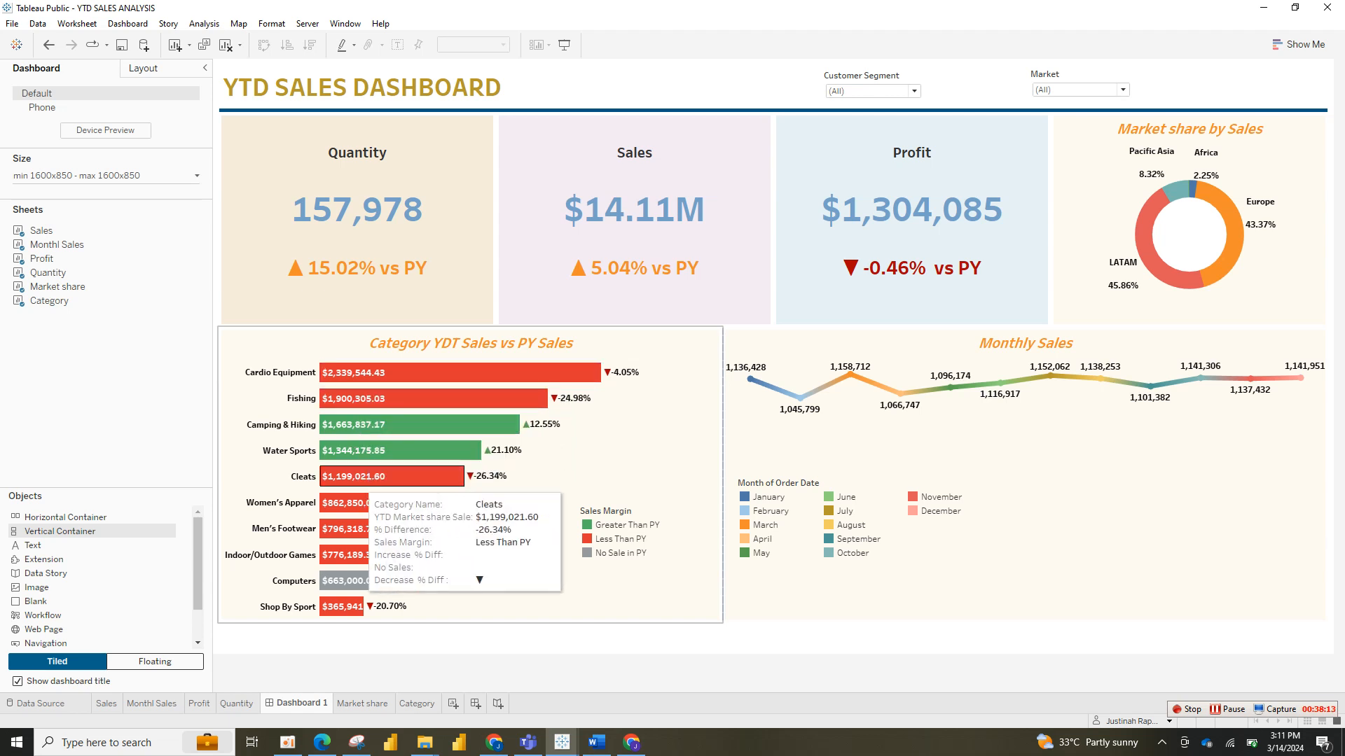
{"action": "mouse_move", "coordinate": [562, 742]}
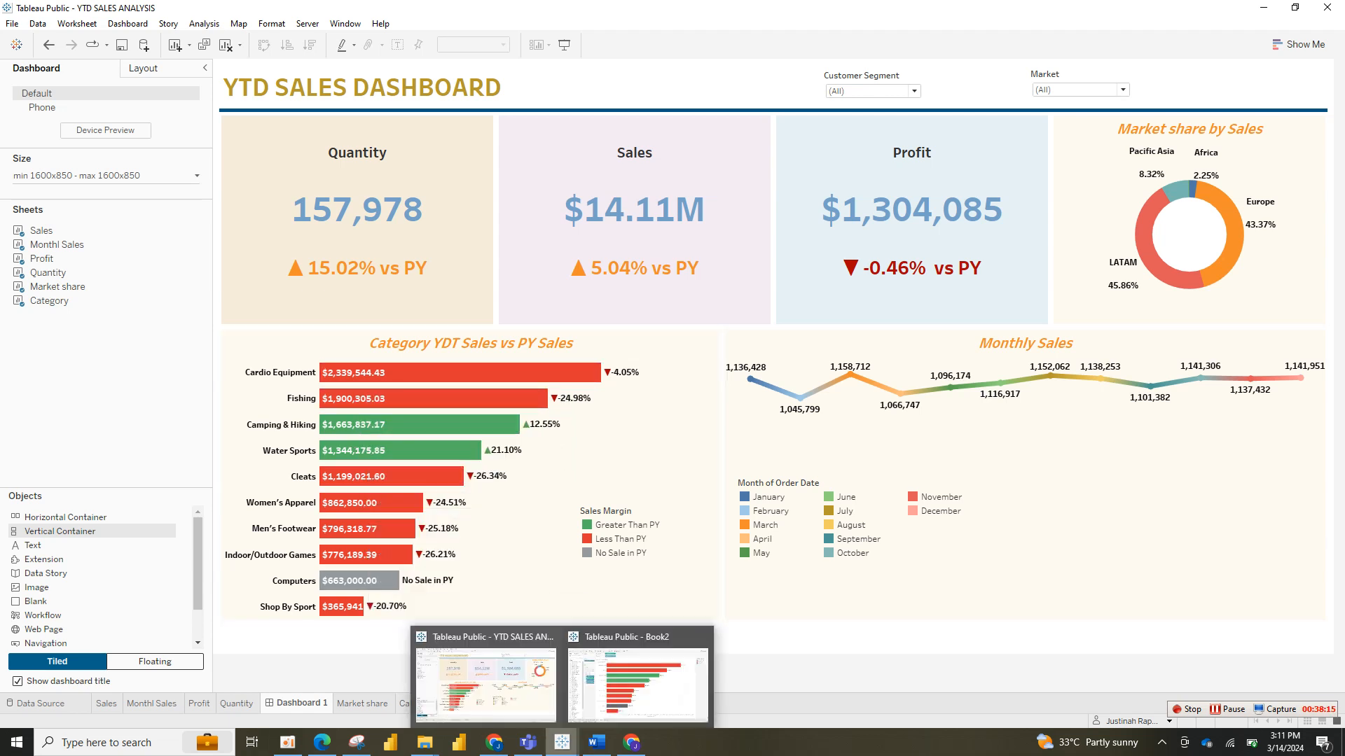
{"action": "left_click", "coordinate": [637, 682]}
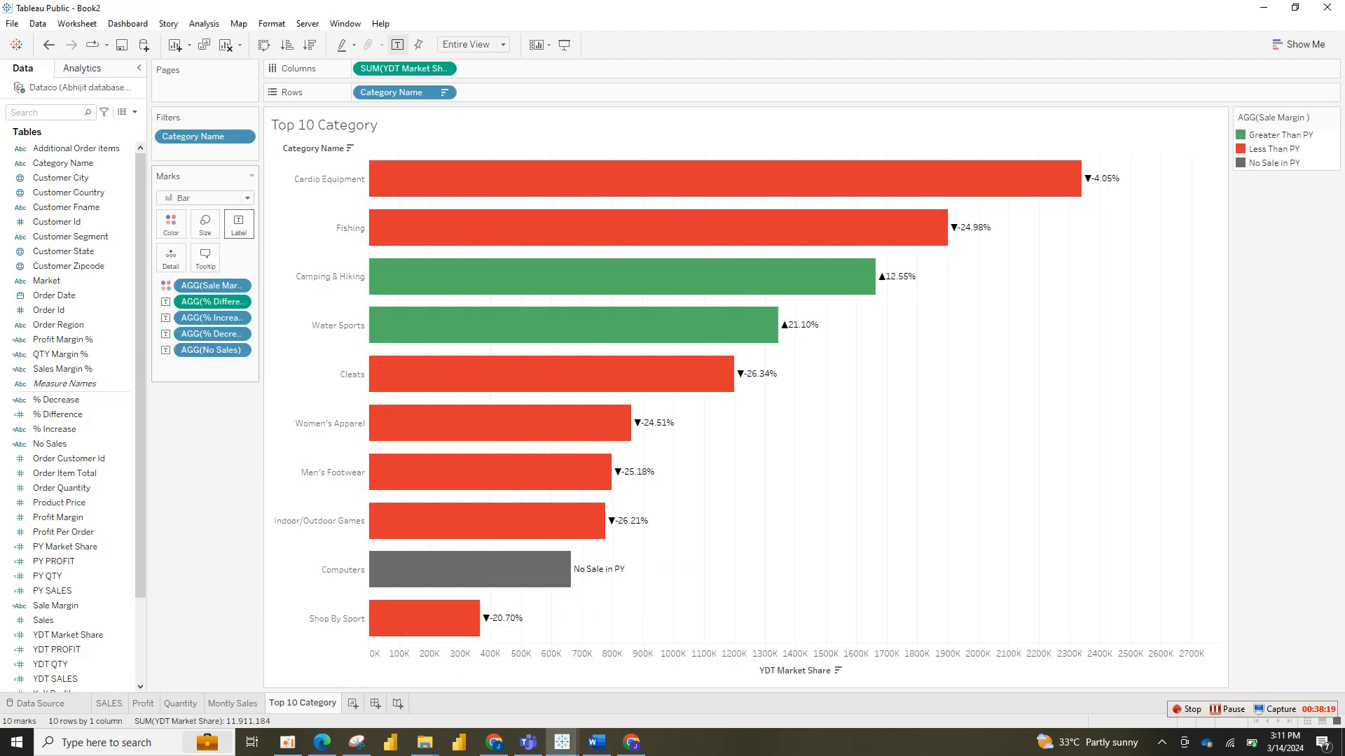
Step: Color the % Increase field green and the % Decrease field red in the bar label text and apply it
{"action": "left_click", "coordinate": [239, 224]}
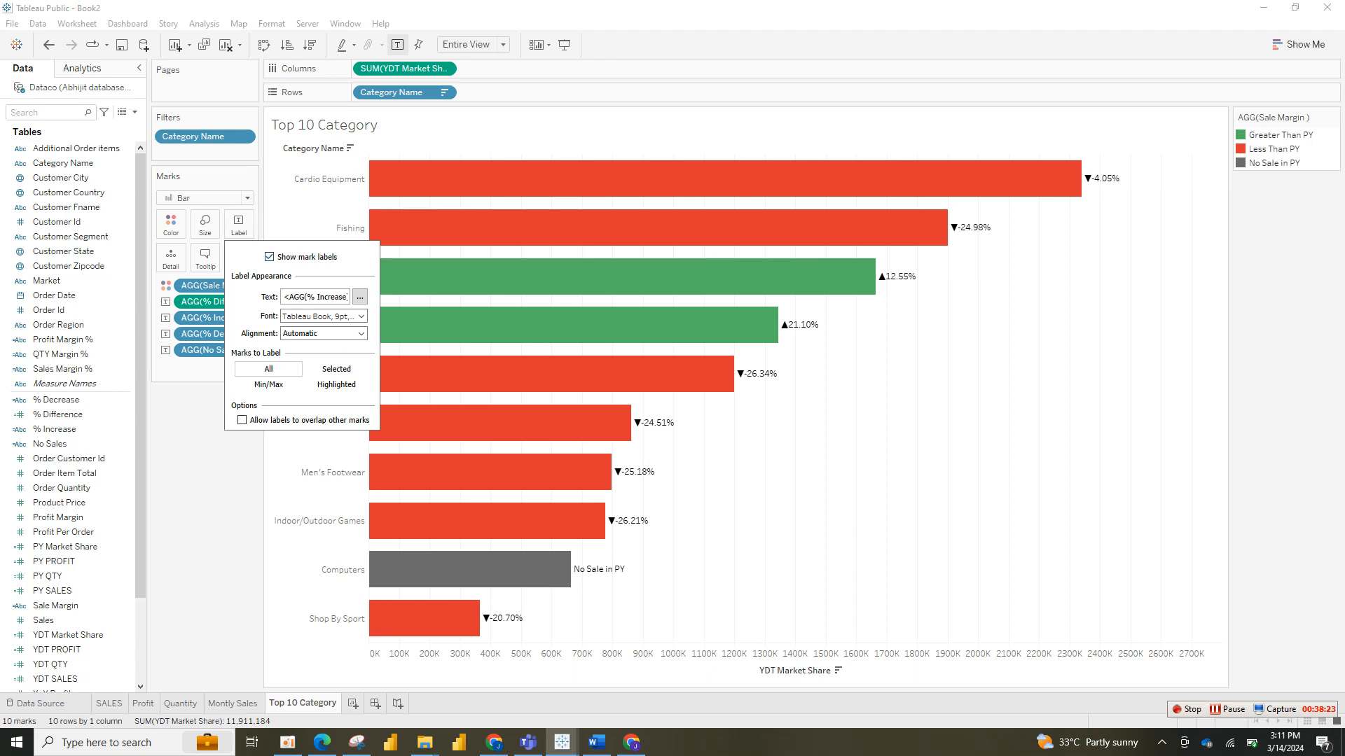
{"action": "left_click", "coordinate": [360, 297]}
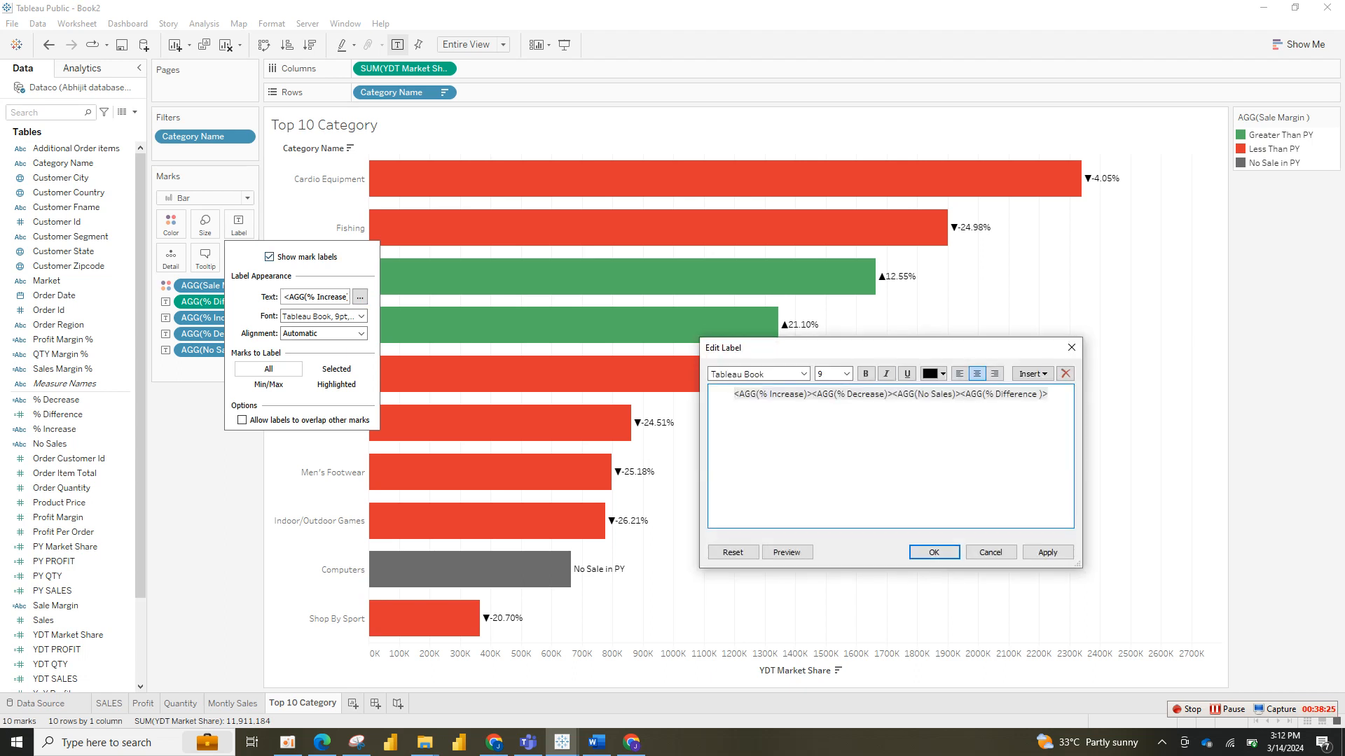
{"action": "left_click_drag", "start_coordinate": [734, 395], "coordinate": [808, 394]}
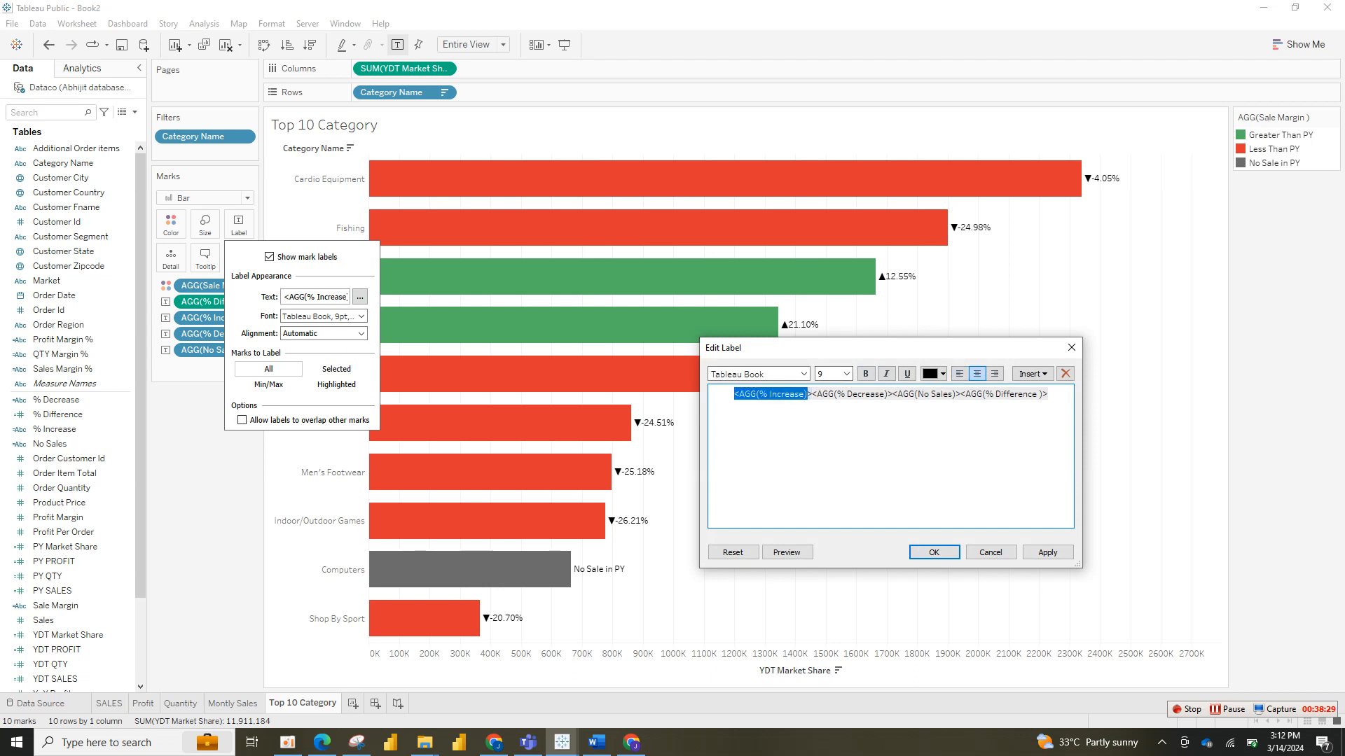
{"action": "left_click", "coordinate": [943, 374]}
{"action": "left_click", "coordinate": [983, 401]}
{"action": "left_click_drag", "start_coordinate": [893, 395], "coordinate": [812, 394]}
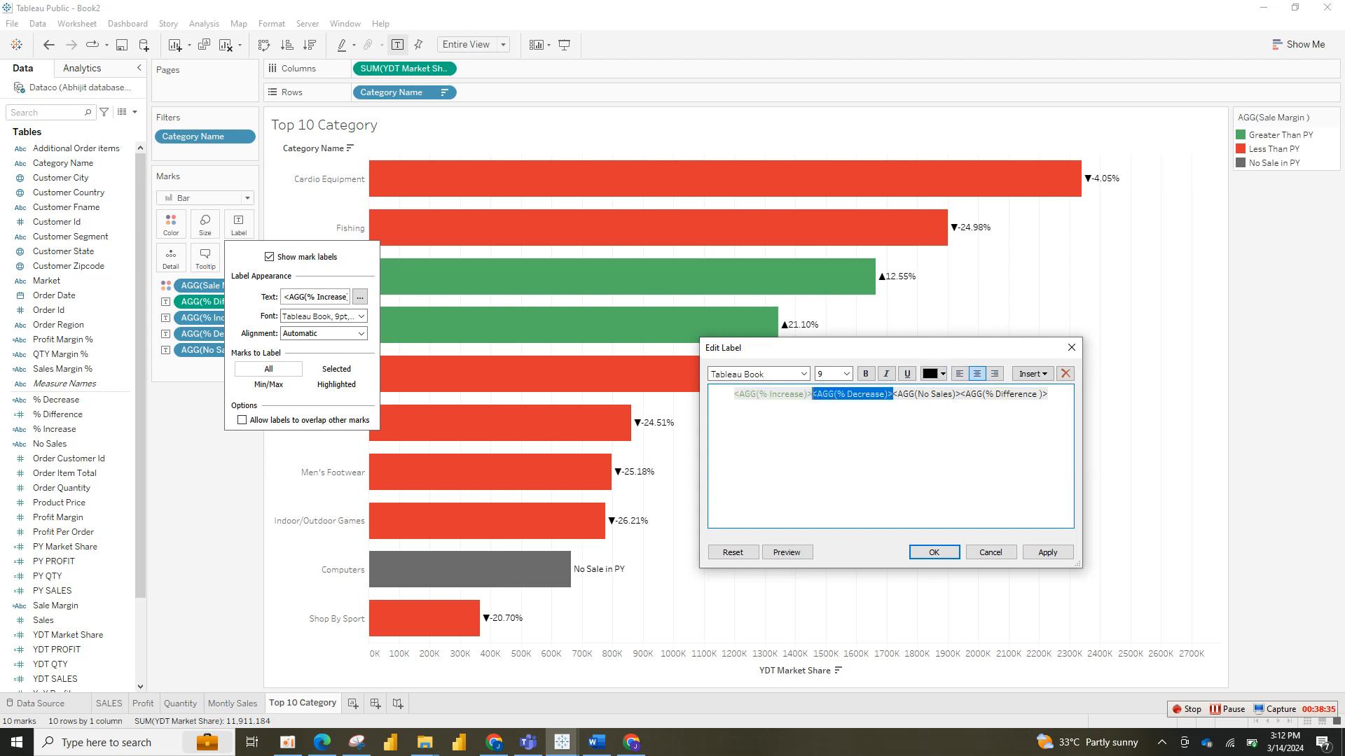
{"action": "left_click", "coordinate": [943, 373]}
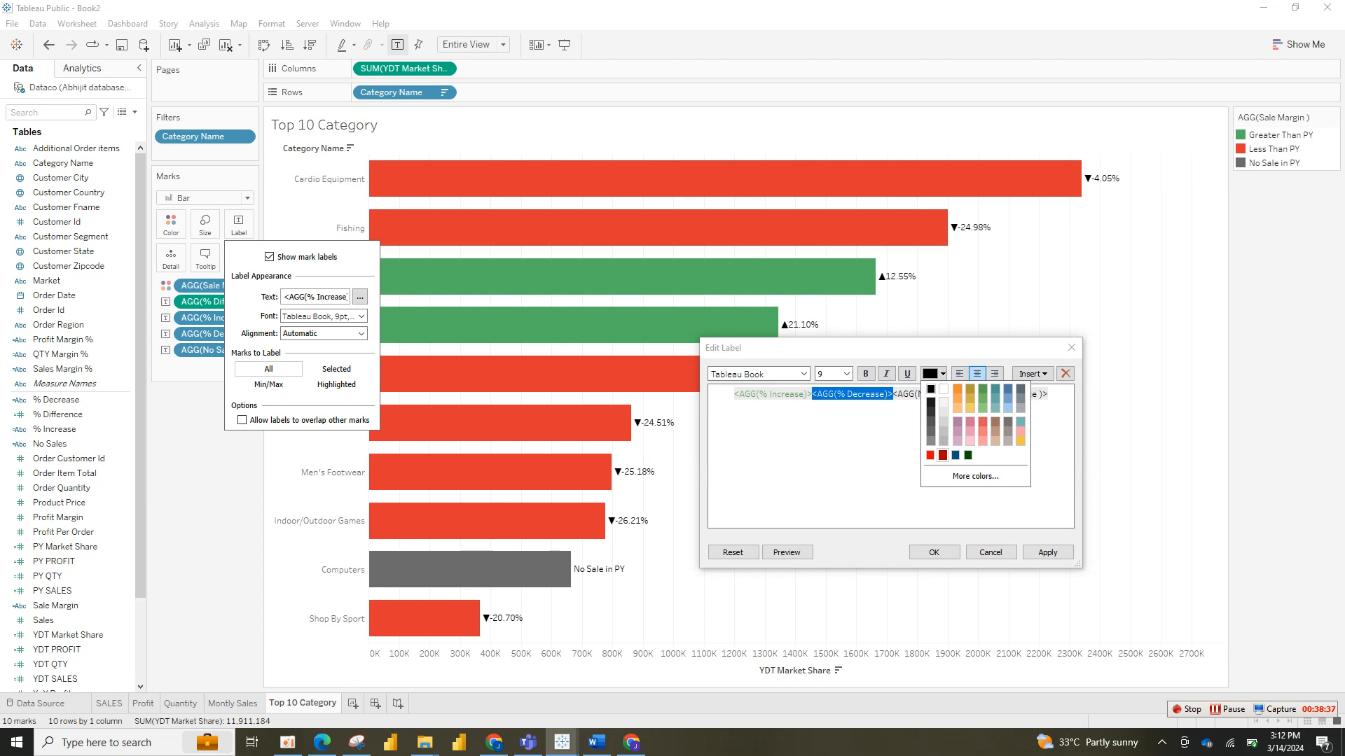
{"action": "left_click", "coordinate": [930, 455]}
{"action": "left_click", "coordinate": [1047, 553]}
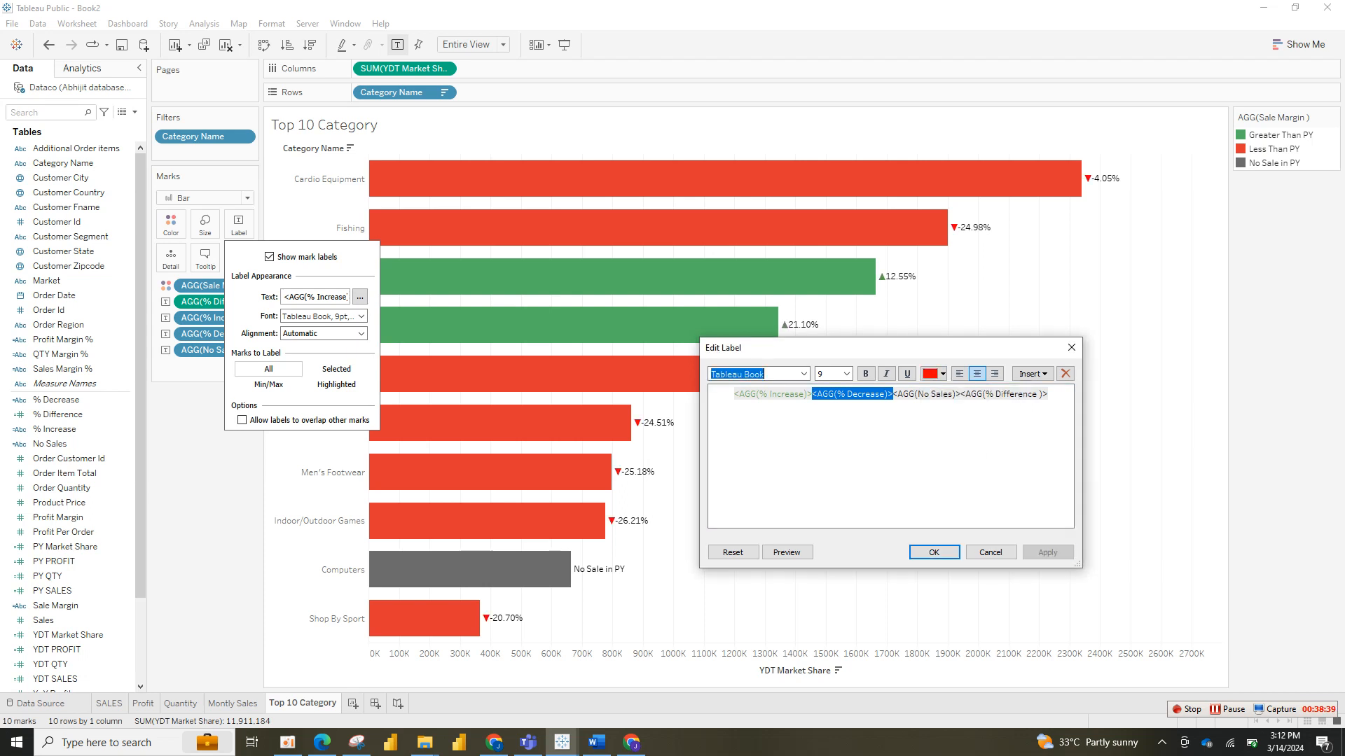
Step: Format the entire bar label text as Tableau Semibold, bold, size 15, and accept it
{"action": "left_click", "coordinate": [844, 420]}
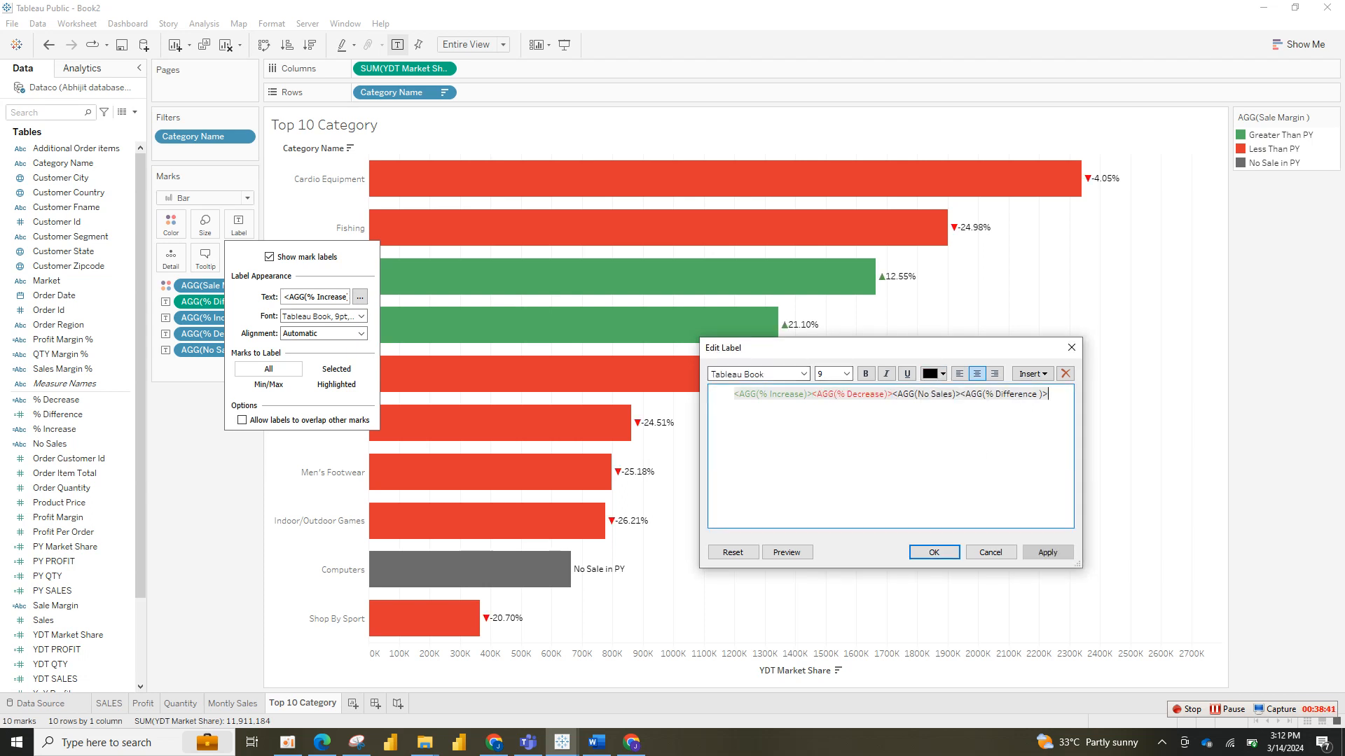
{"action": "key", "text": "ctrl+a"}
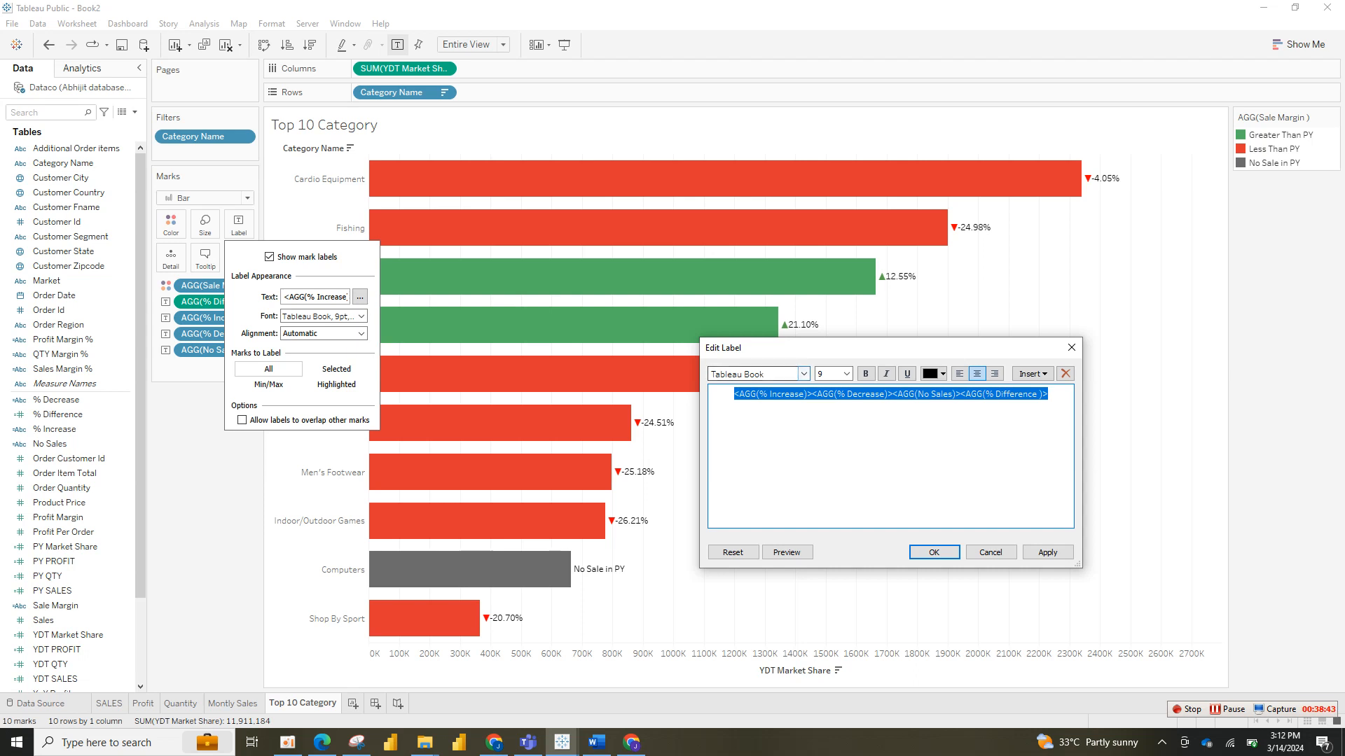
{"action": "left_click", "coordinate": [804, 374]}
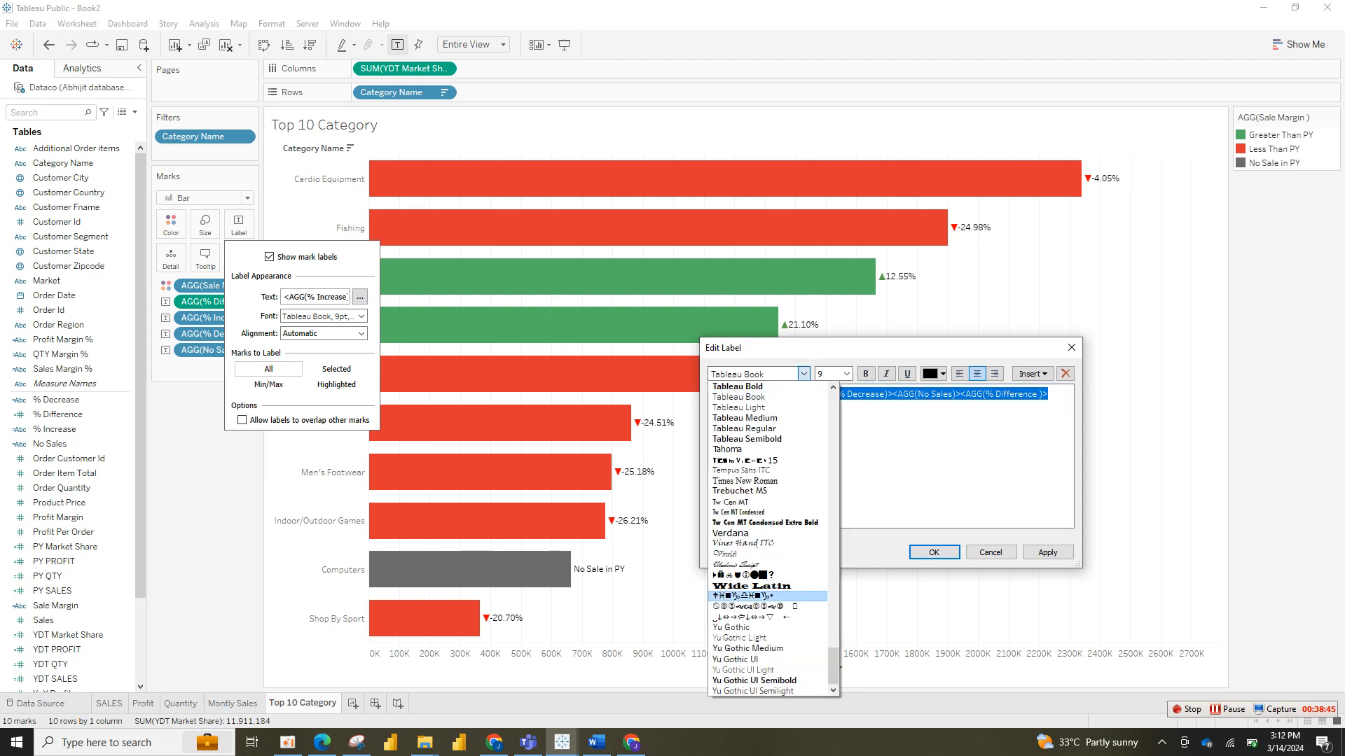
{"action": "left_click", "coordinate": [747, 439]}
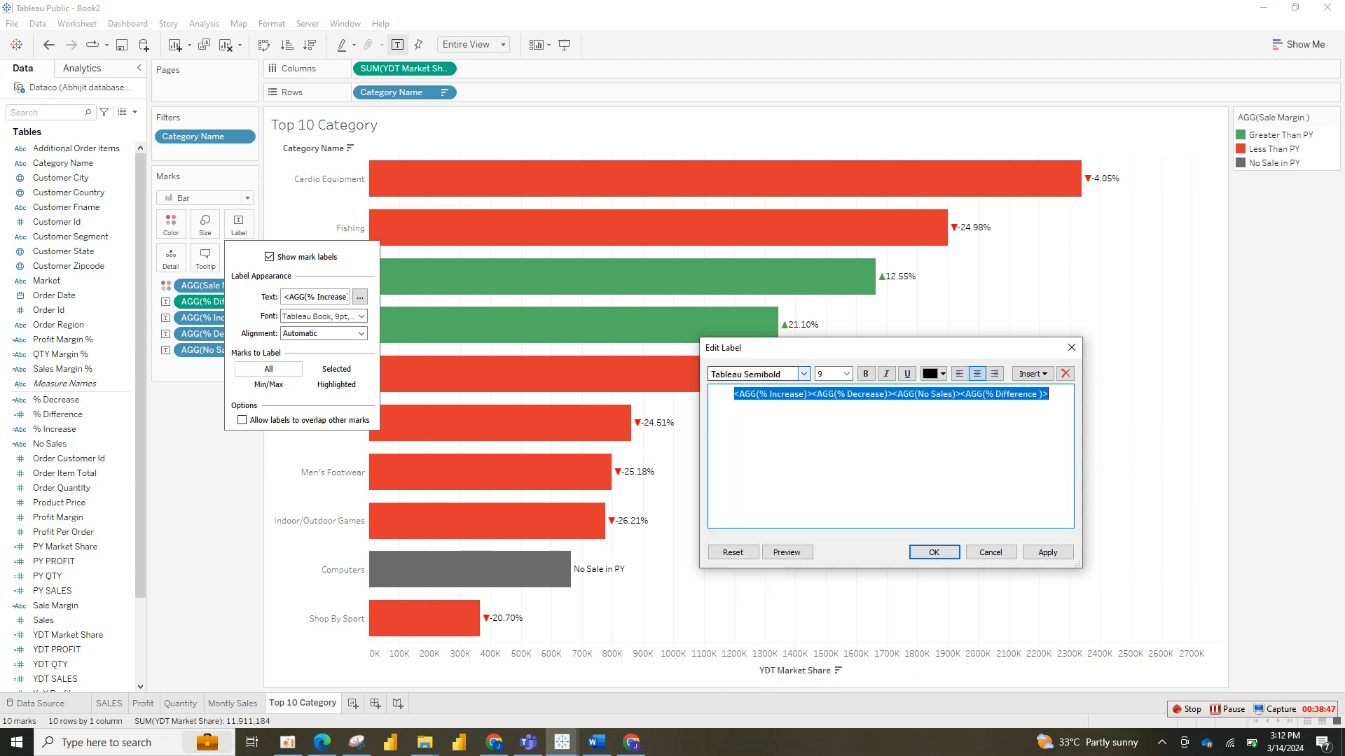
{"action": "left_click", "coordinate": [846, 374]}
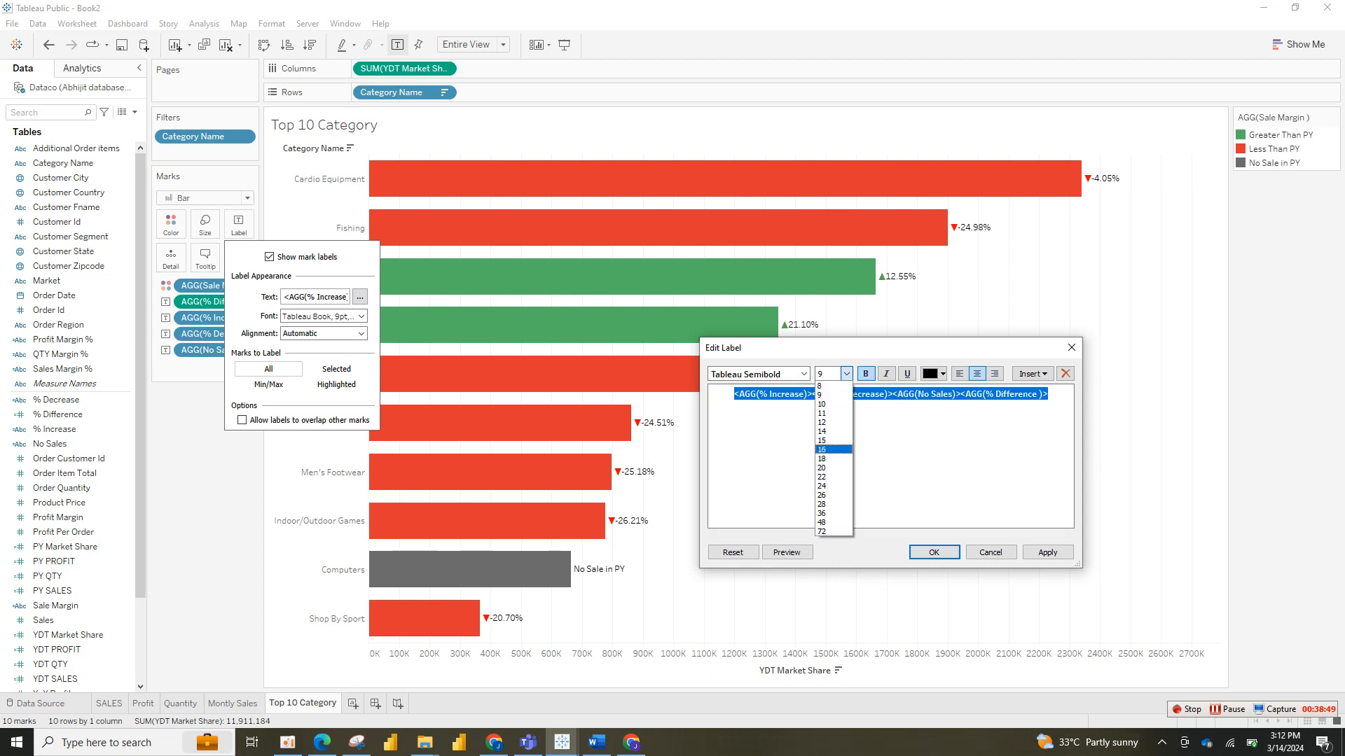
{"action": "key", "text": "Return"}
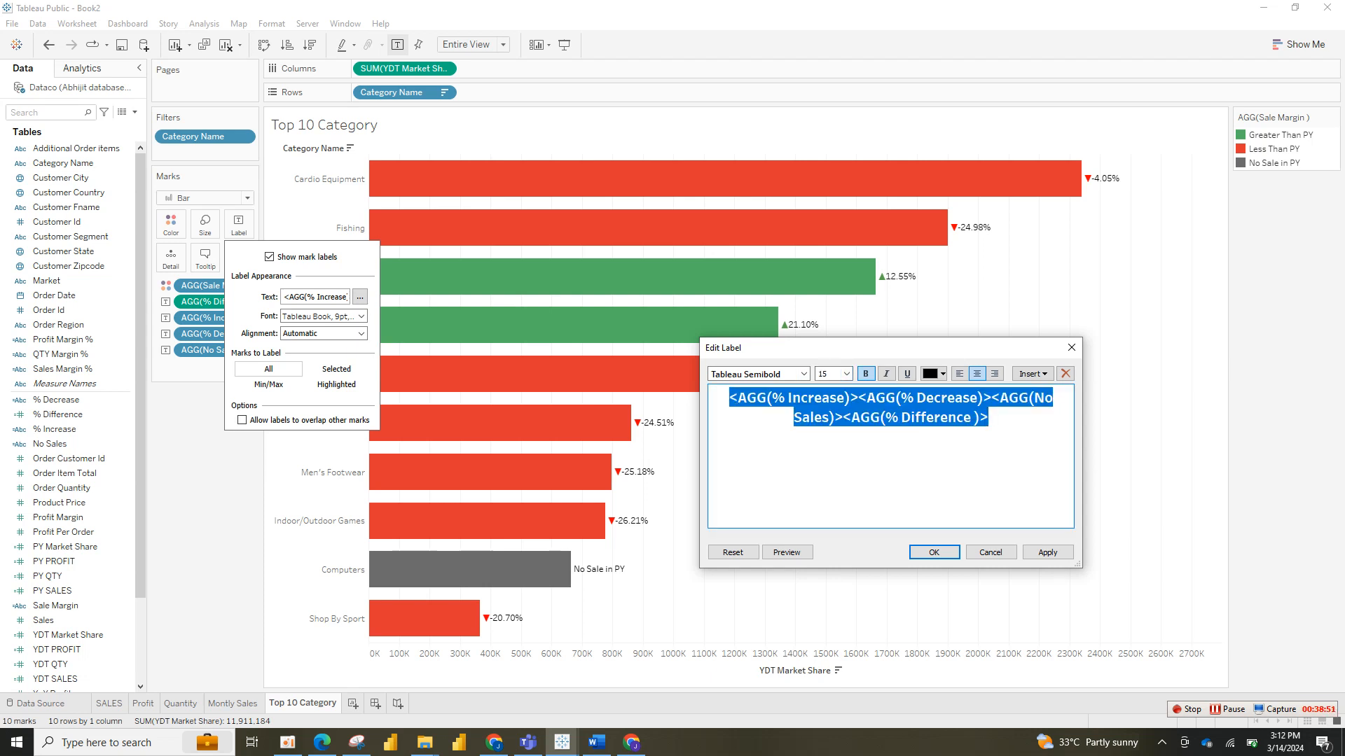
{"action": "left_click", "coordinate": [934, 552]}
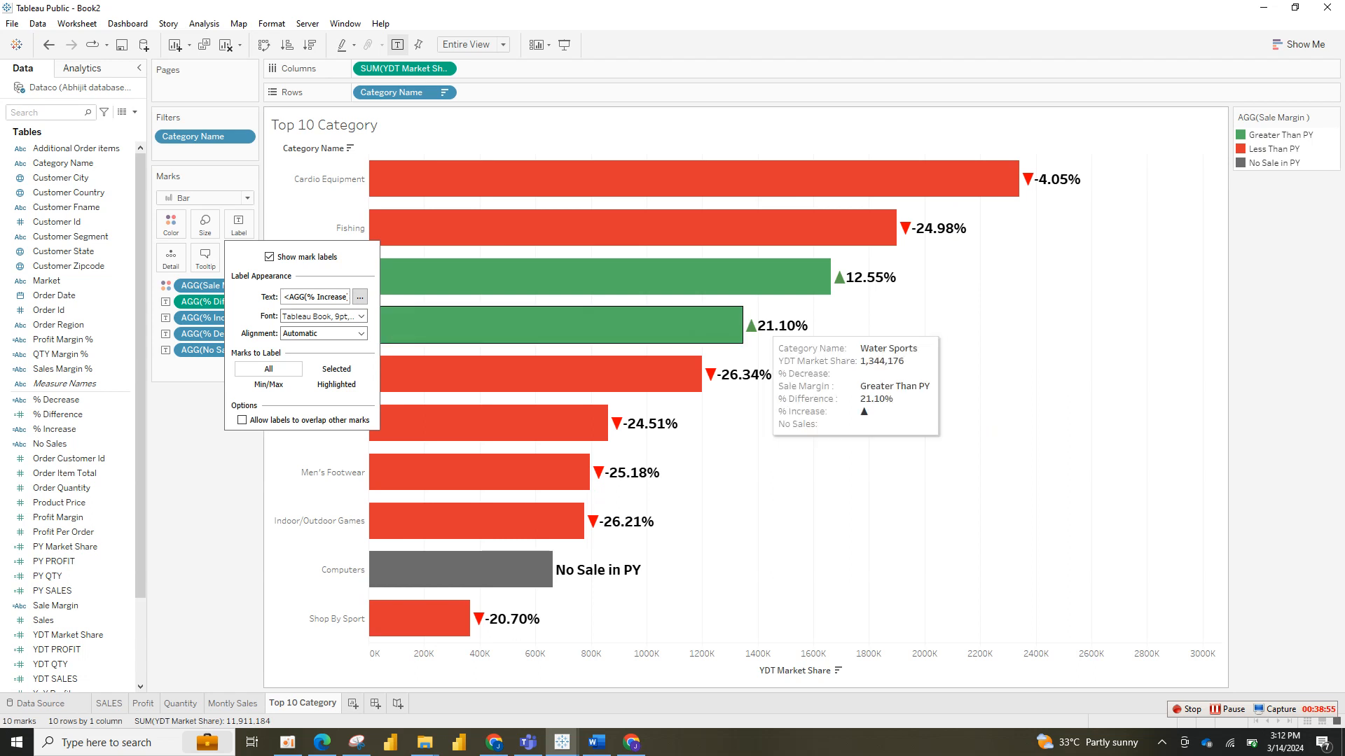
Step: Reduce the entire bar label text to font size 11 and close the label settings
{"action": "left_click", "coordinate": [360, 296]}
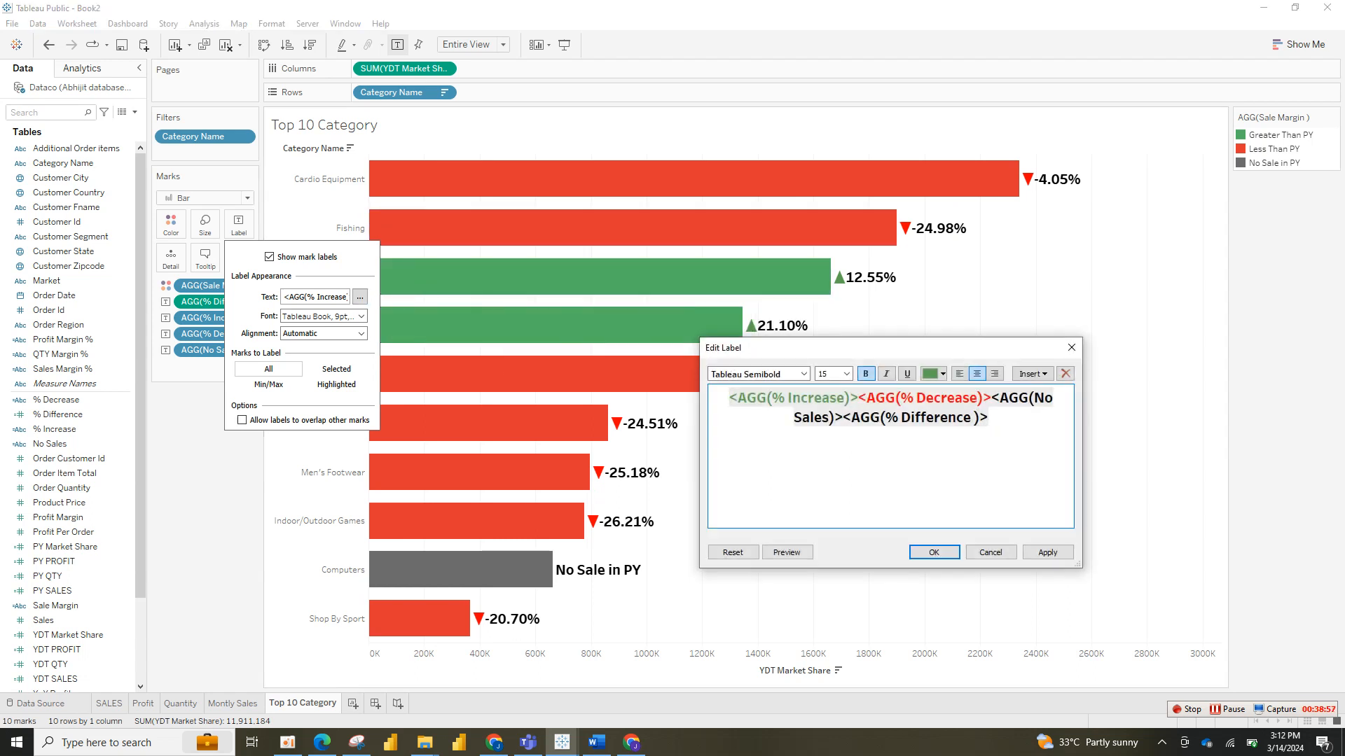
{"action": "key", "text": "ctrl+a"}
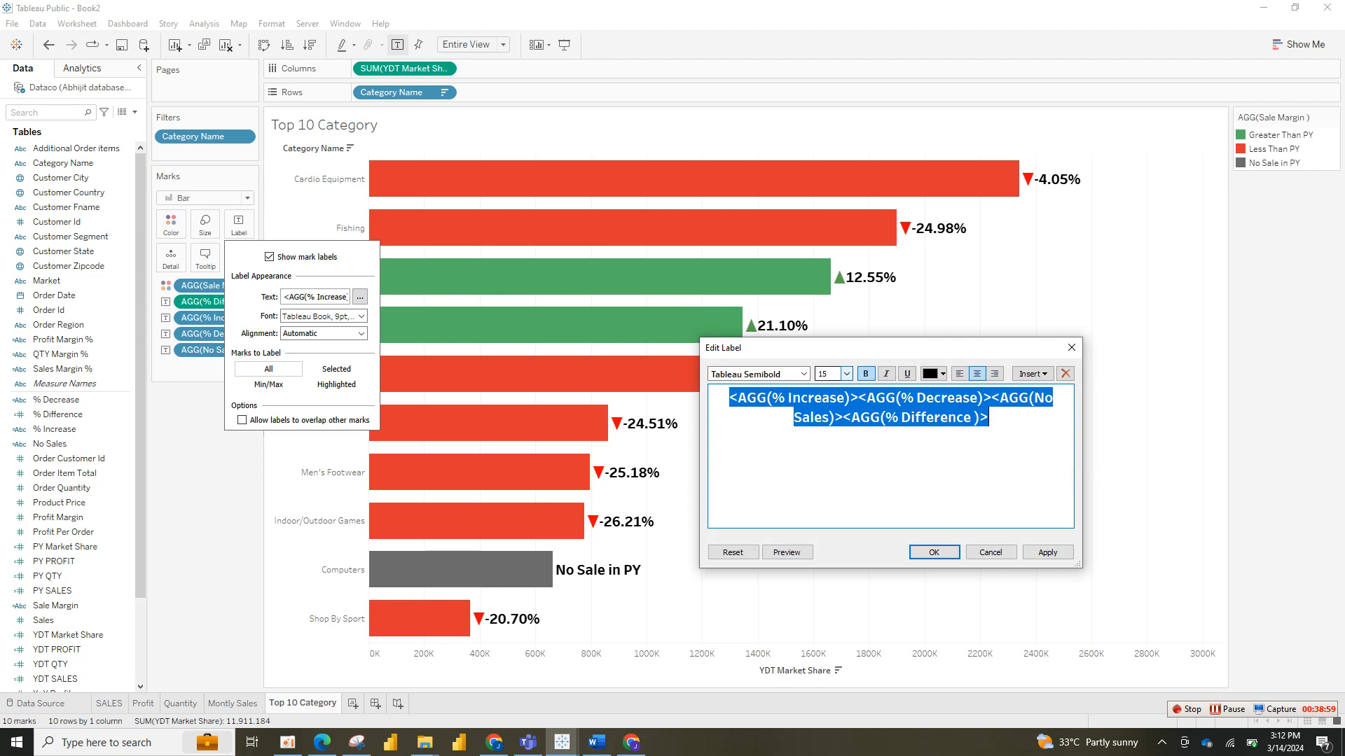
{"action": "left_click", "coordinate": [847, 374]}
{"action": "left_click", "coordinate": [826, 413]}
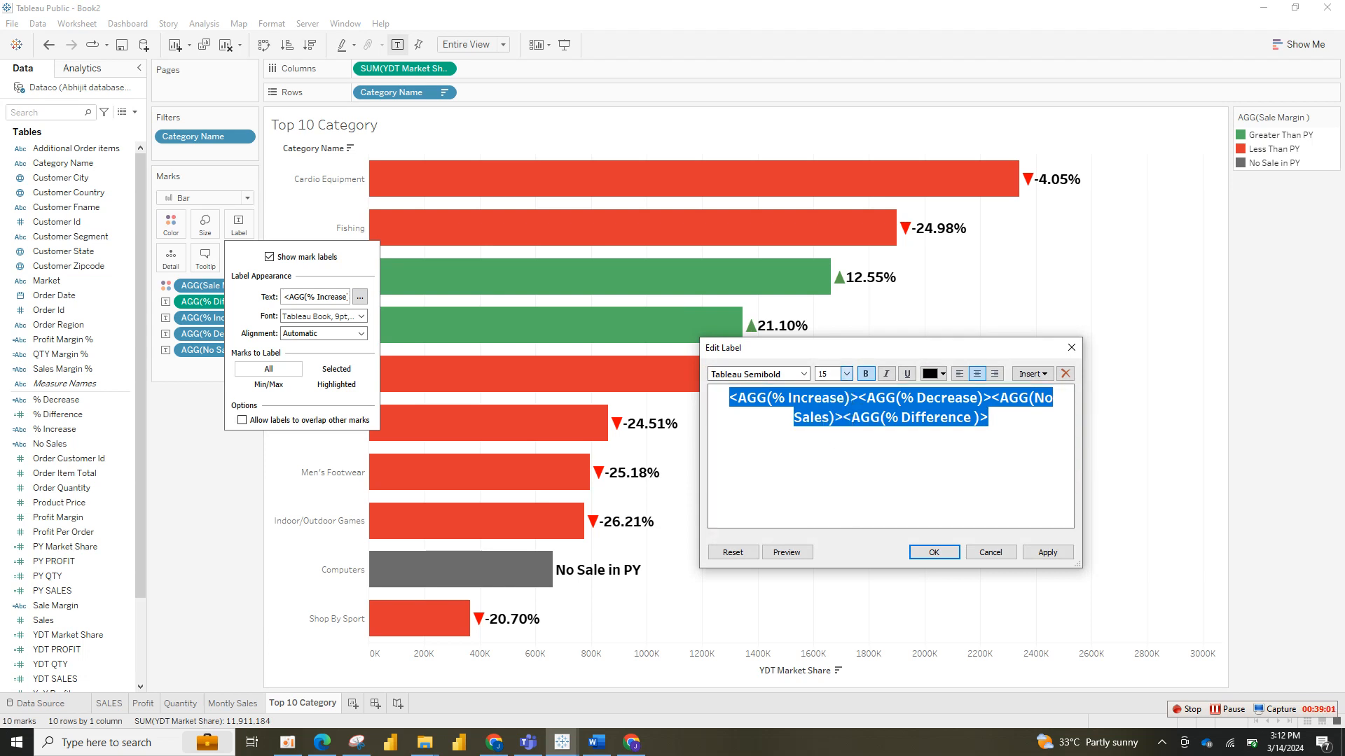
{"action": "key", "text": "Return"}
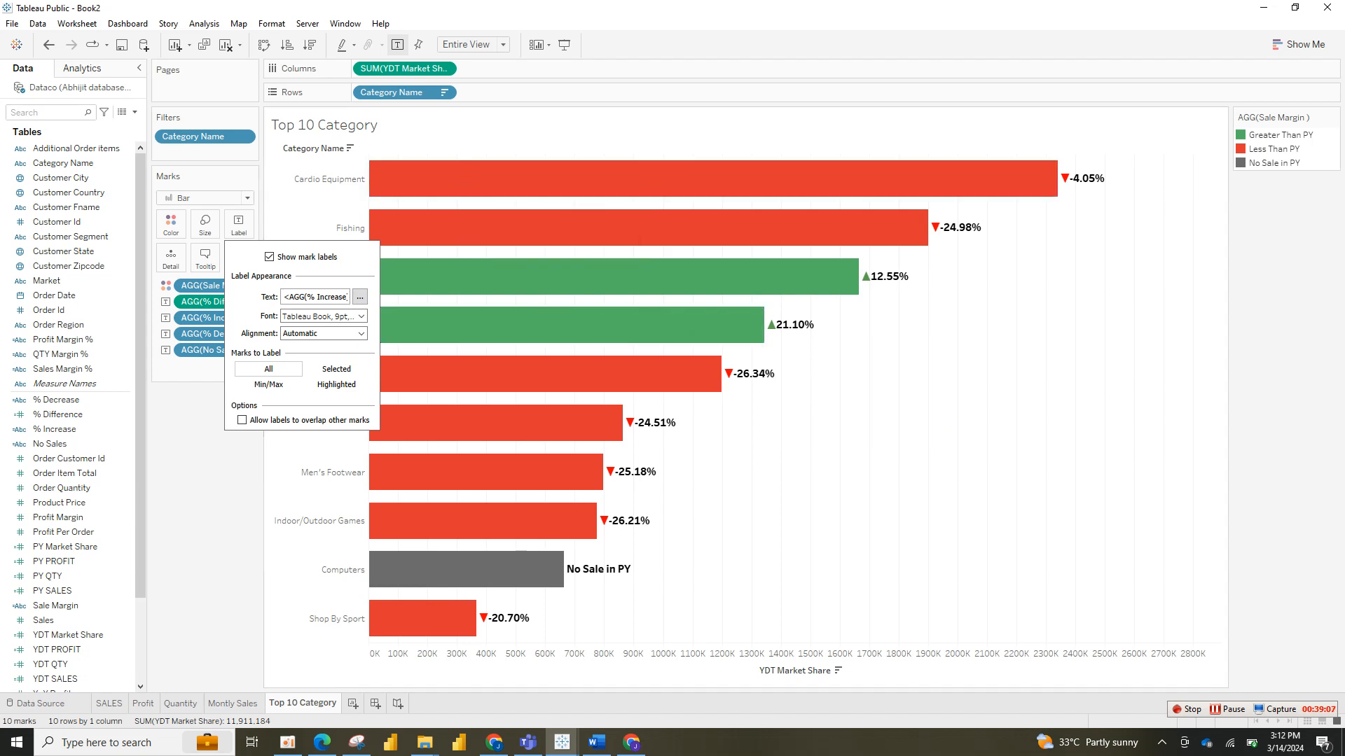
{"action": "left_click", "coordinate": [519, 138]}
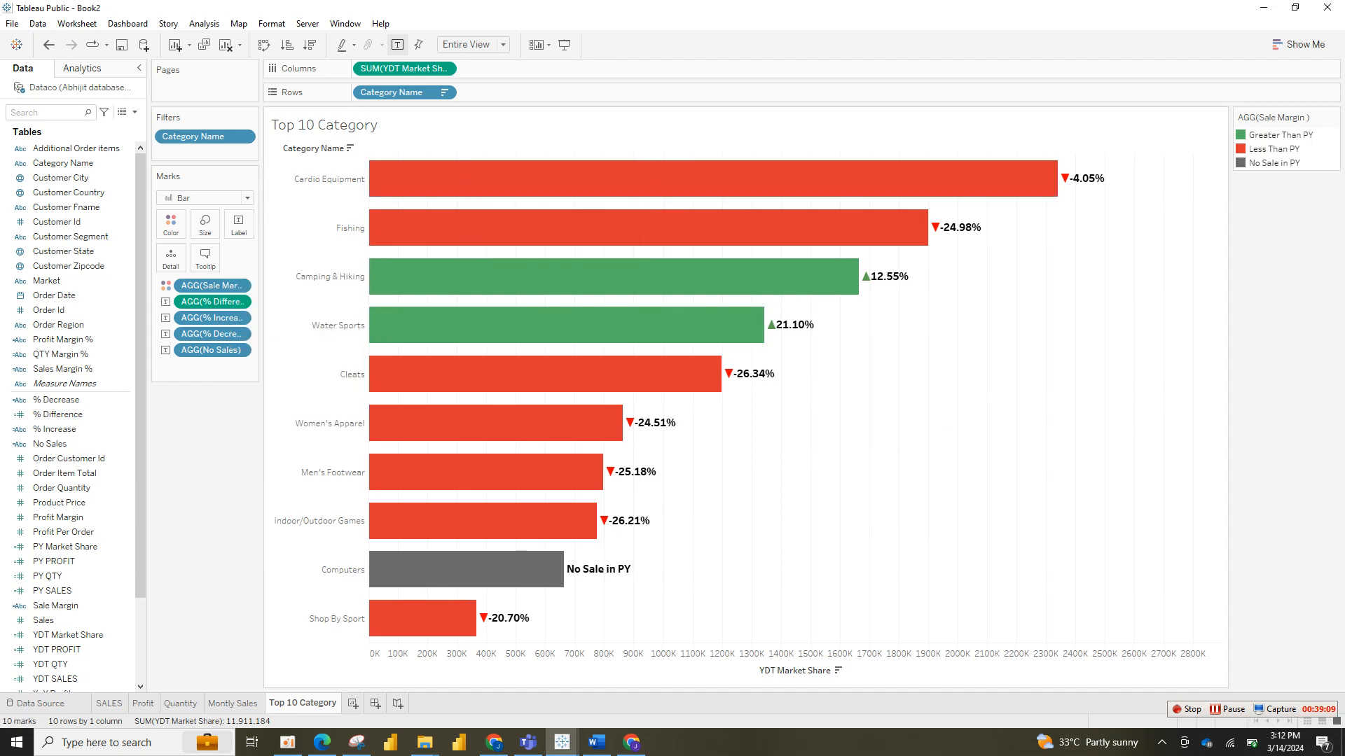
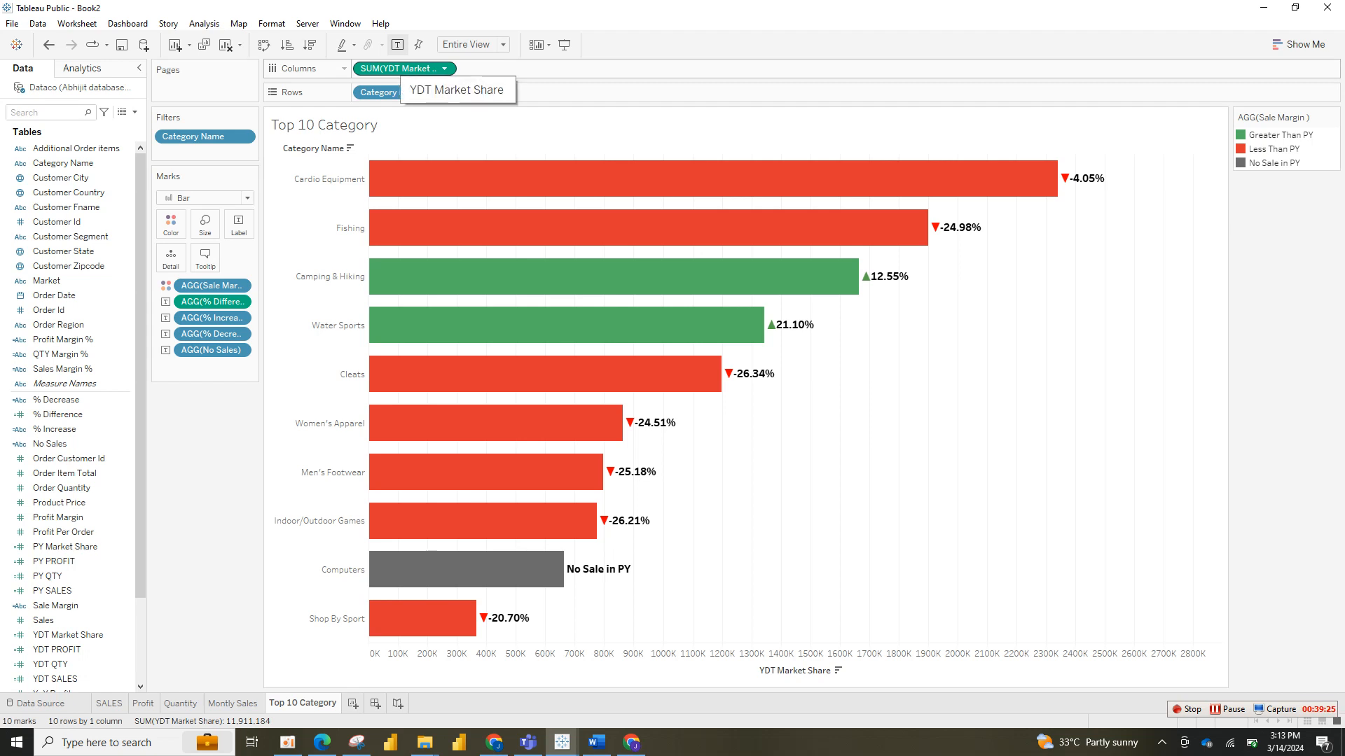
Step: Duplicate the YDT Market Share measure on Columns and remove every color and label field from the duplicate's marks
{"action": "left_click_drag", "start_coordinate": [427, 68], "coordinate": [533, 71]}
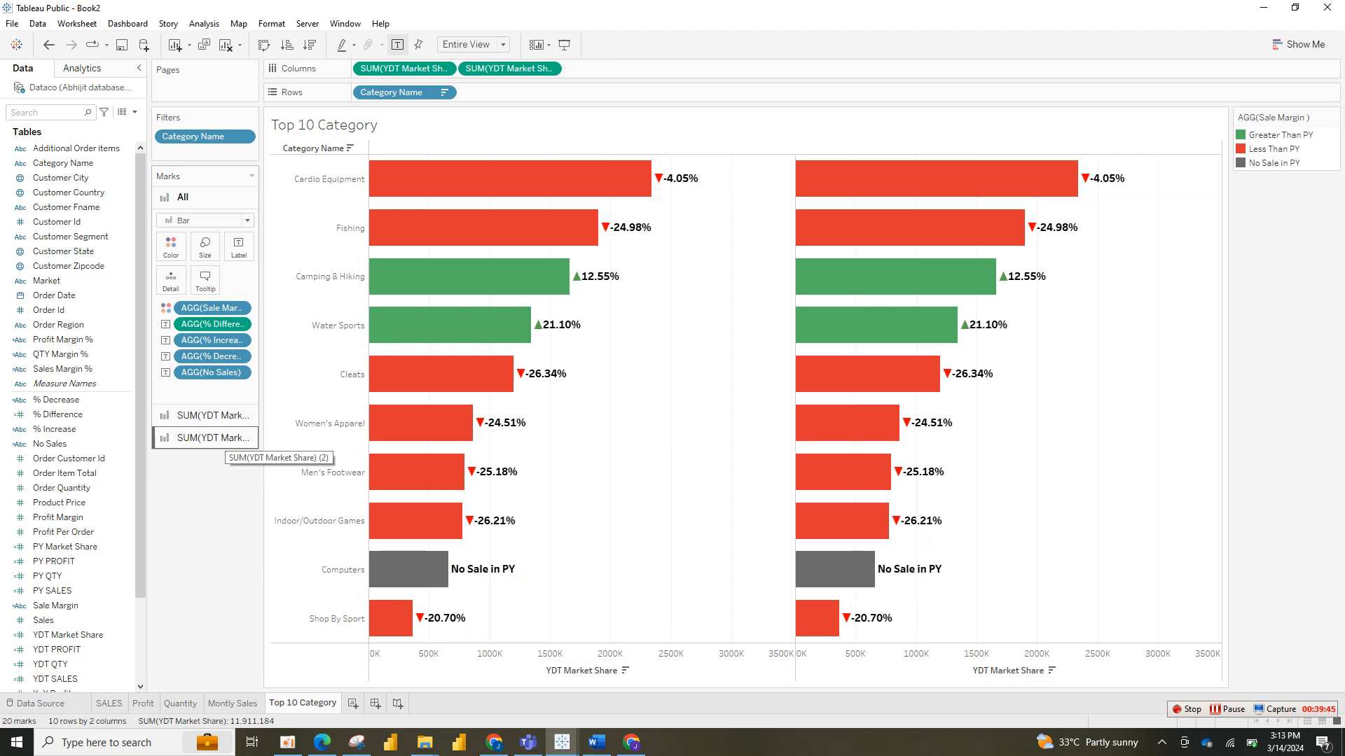
{"action": "left_click", "coordinate": [210, 437]}
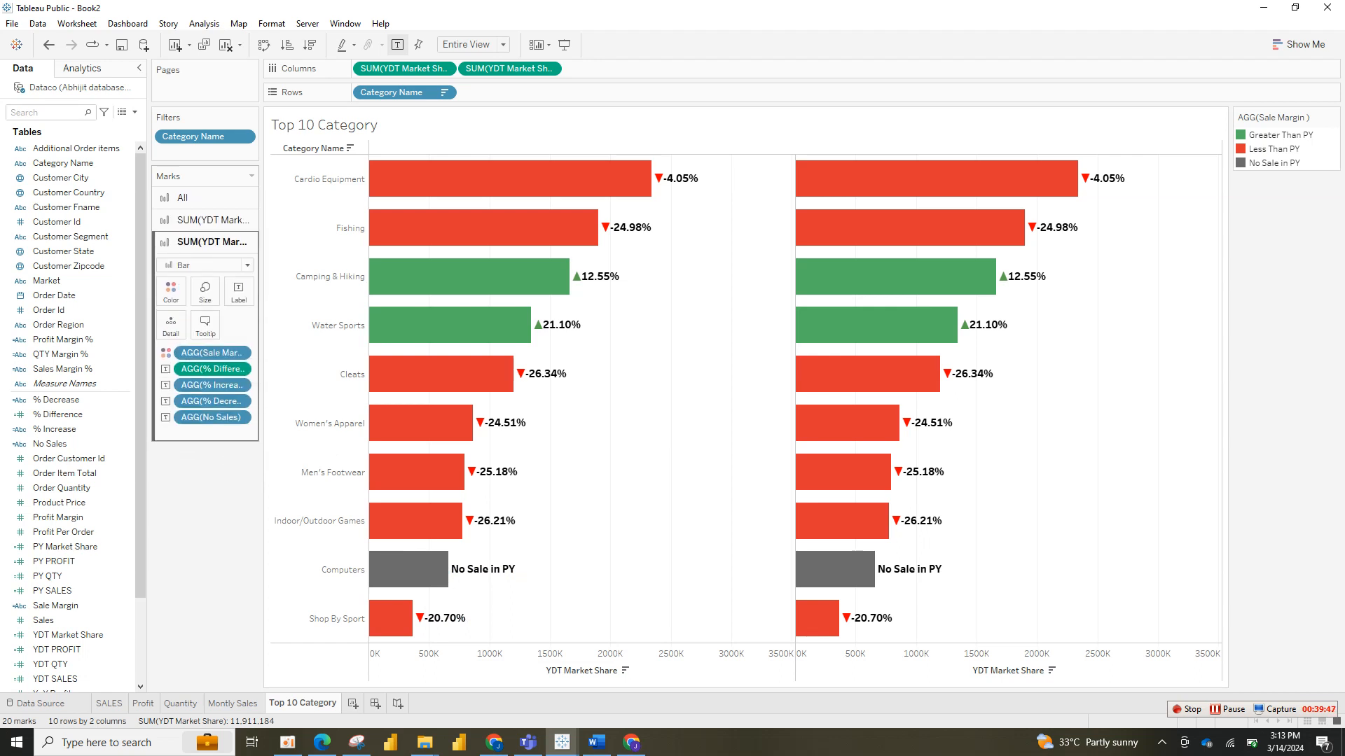
{"action": "left_click_drag", "start_coordinate": [210, 417], "coordinate": [84, 561]}
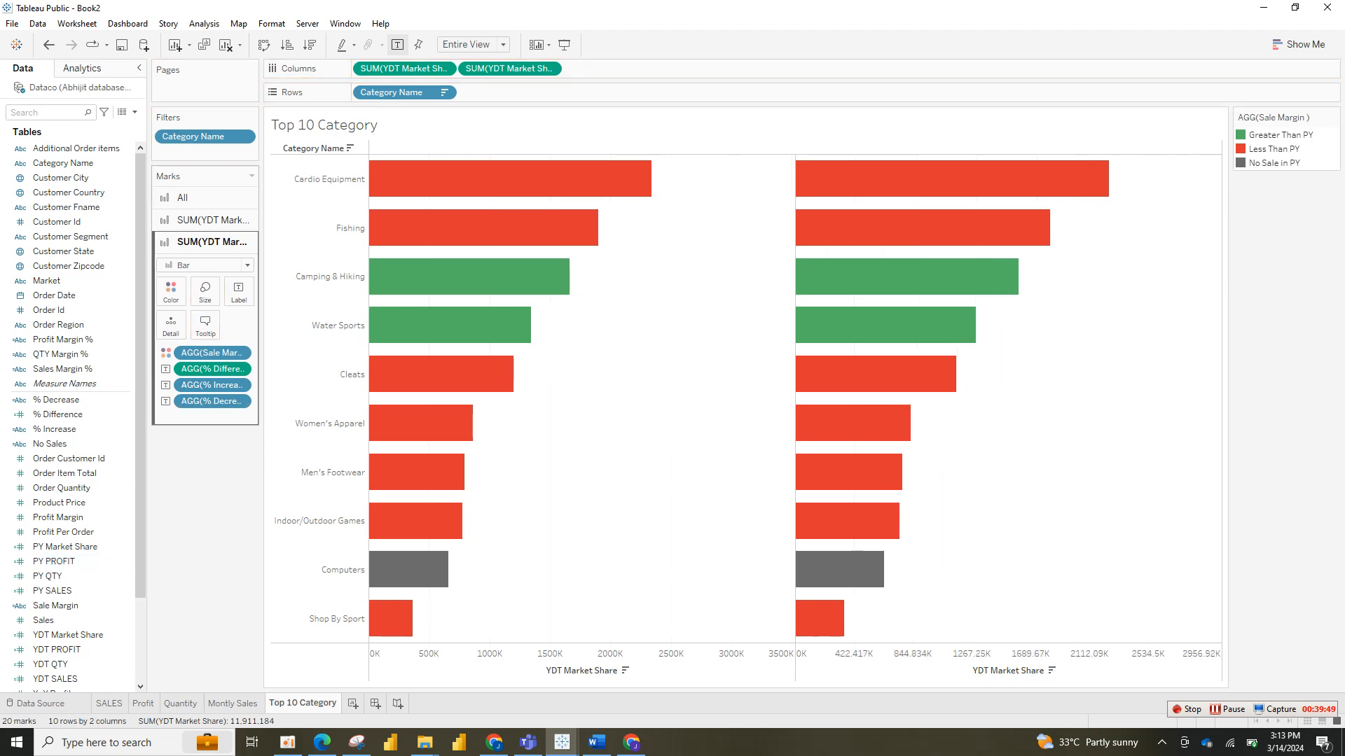
{"action": "left_click_drag", "start_coordinate": [210, 401], "coordinate": [40, 524]}
{"action": "left_click_drag", "start_coordinate": [210, 385], "coordinate": [124, 443]}
{"action": "left_click_drag", "start_coordinate": [210, 370], "coordinate": [168, 406]}
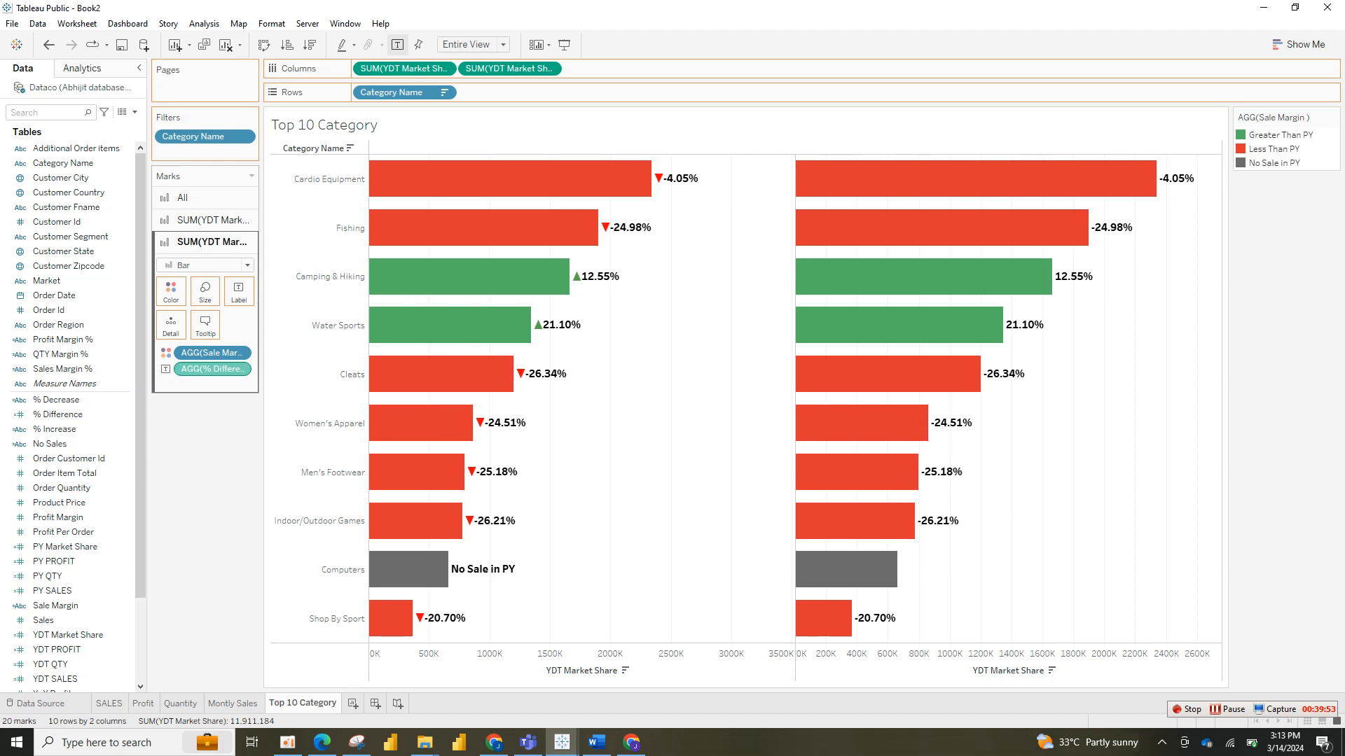
{"action": "left_click_drag", "start_coordinate": [211, 352], "coordinate": [56, 448]}
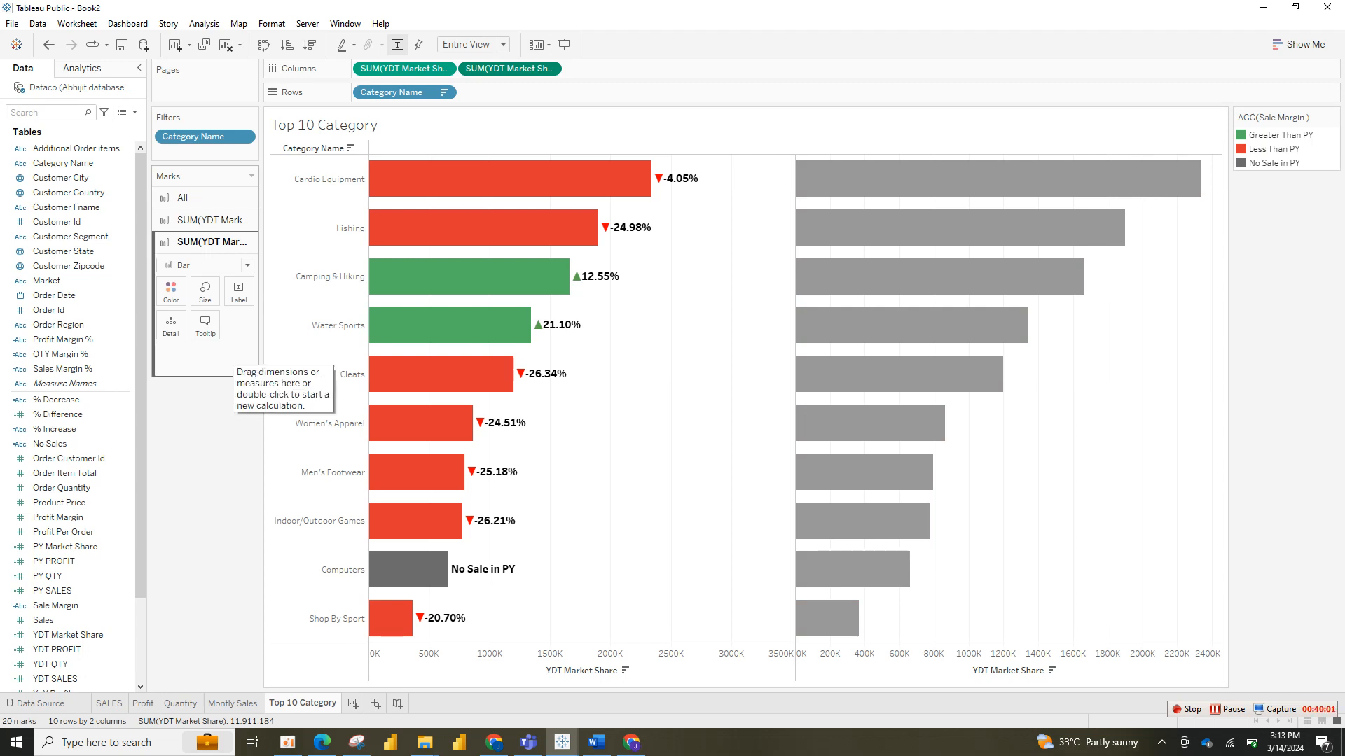
Step: Set the mark type for all measures to Bar
{"action": "left_click", "coordinate": [204, 198]}
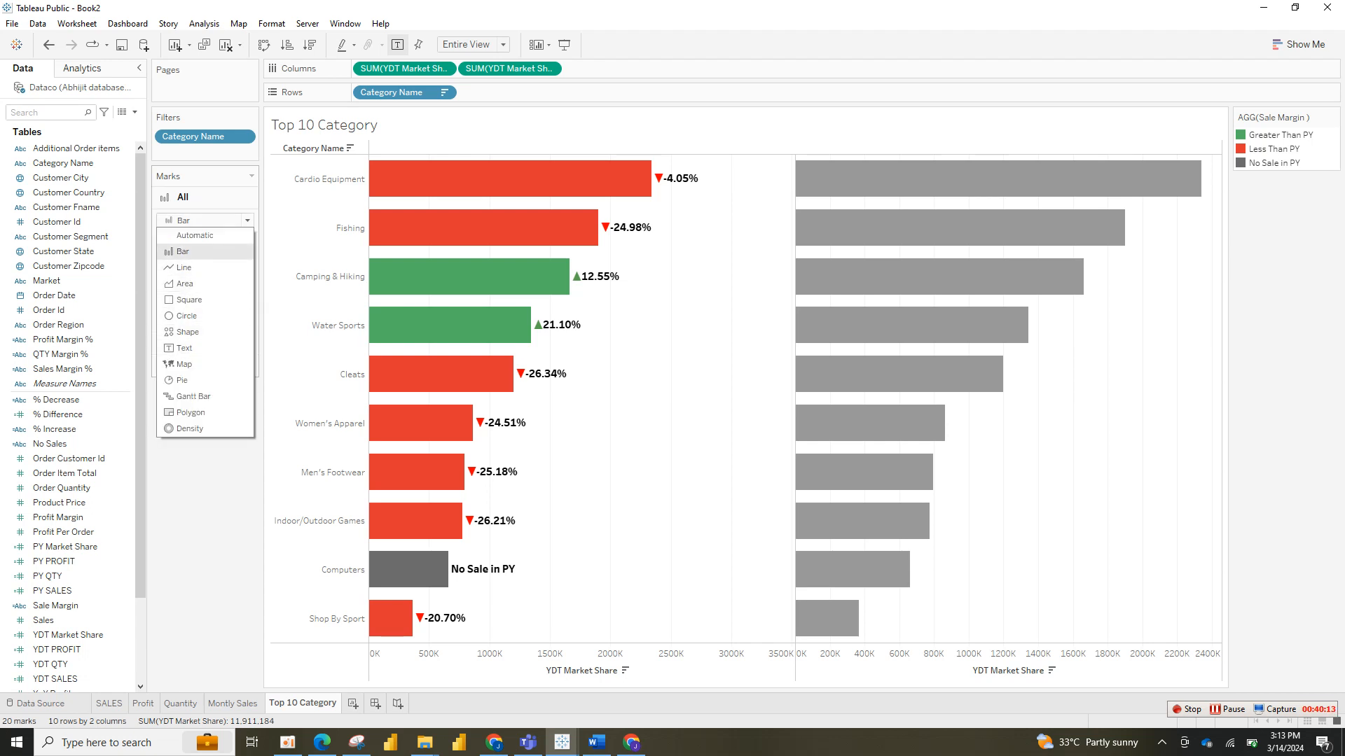
{"action": "left_click", "coordinate": [199, 251]}
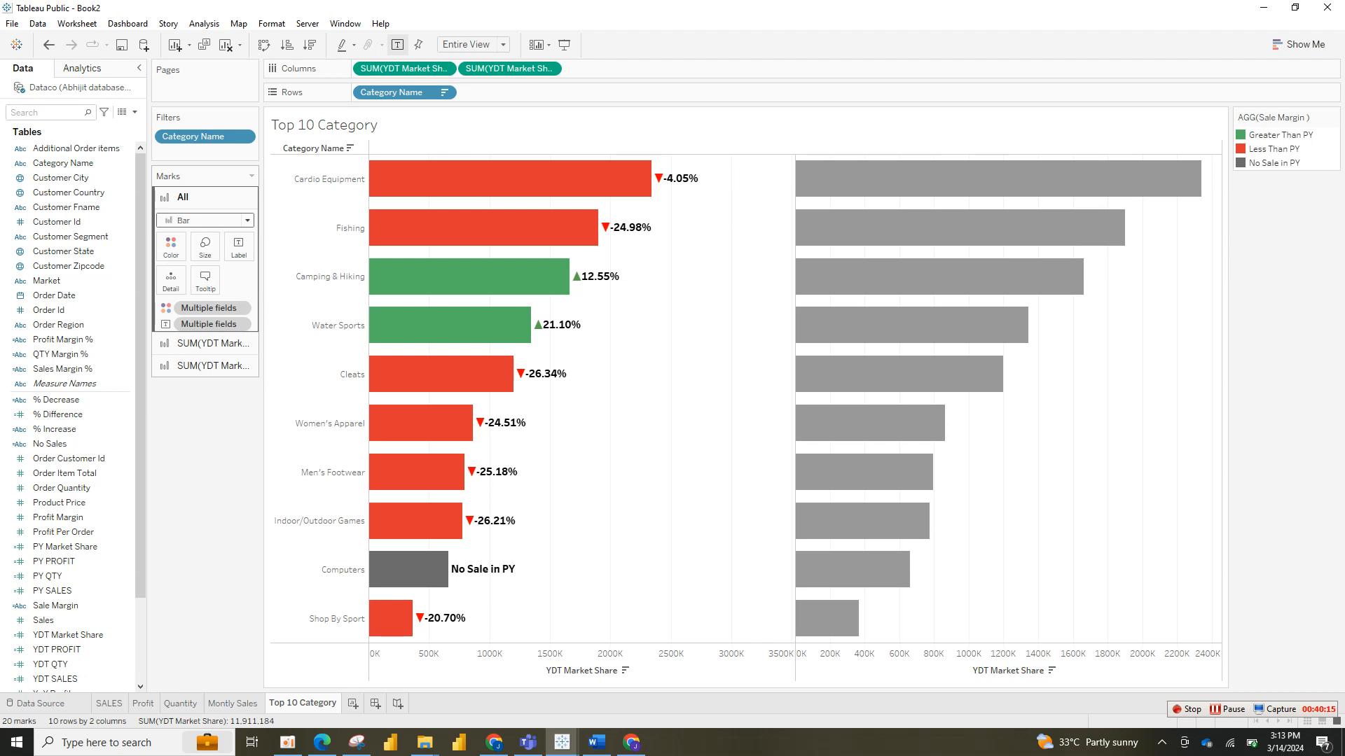
{"action": "left_click", "coordinate": [210, 220]}
{"action": "left_click", "coordinate": [203, 250]}
Step: Combine the two YDT Market Share charts into a dual axis and swap the measures so the colored bars lie in front
{"action": "right_click", "coordinate": [493, 65]}
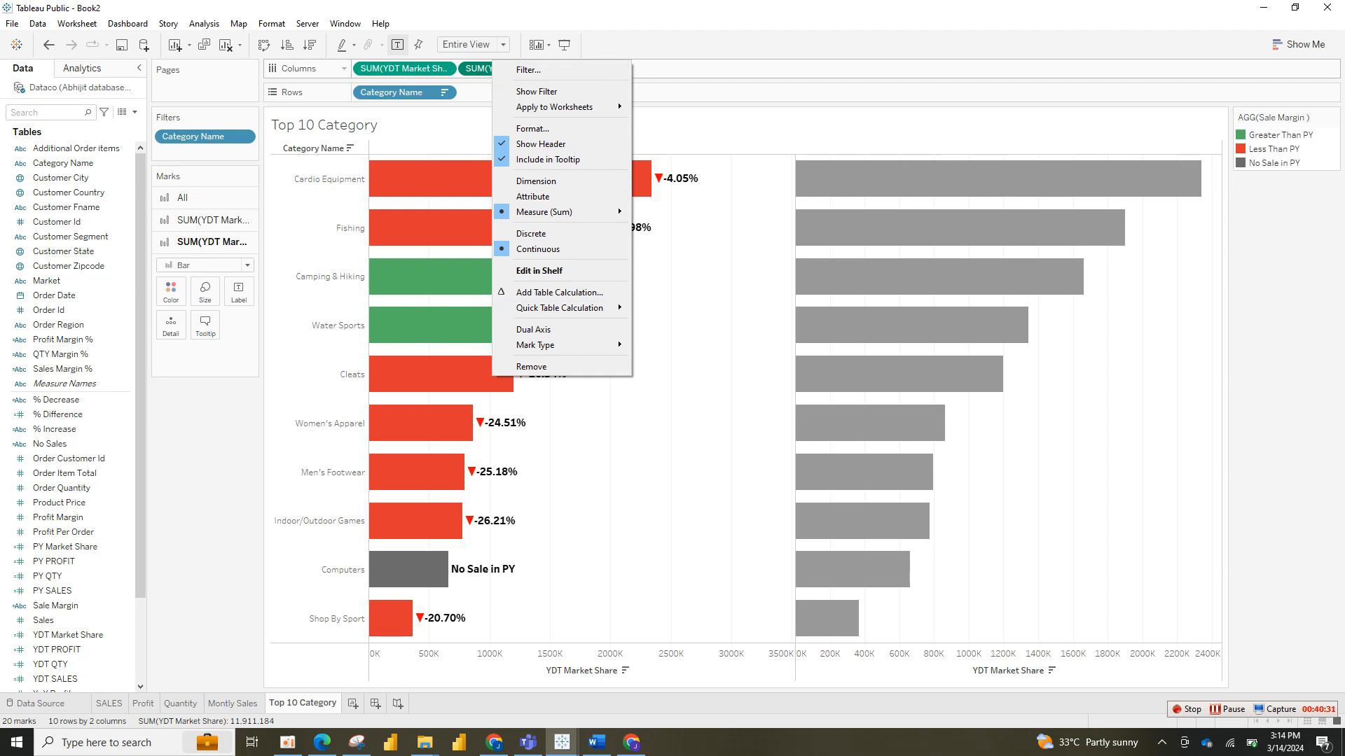
{"action": "key", "text": "Escape"}
{"action": "right_click", "coordinate": [493, 68]}
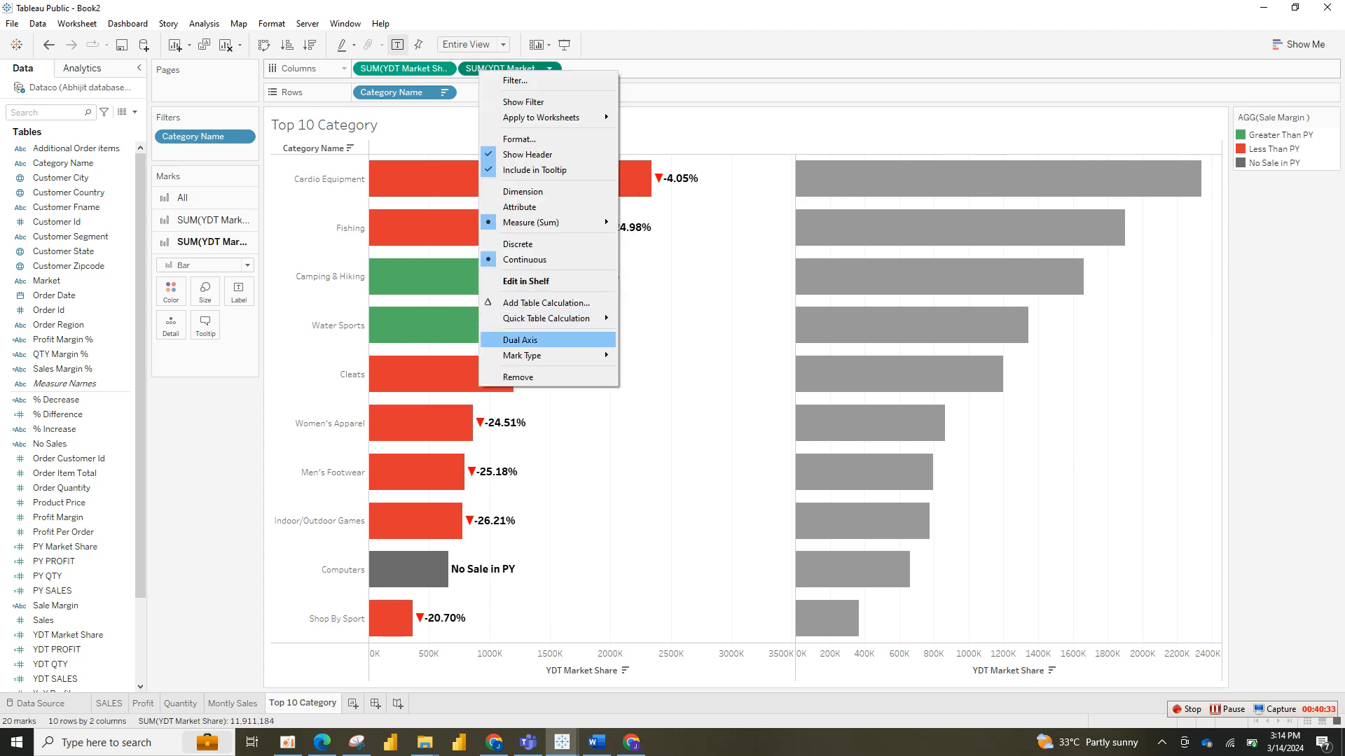
{"action": "left_click", "coordinate": [522, 340]}
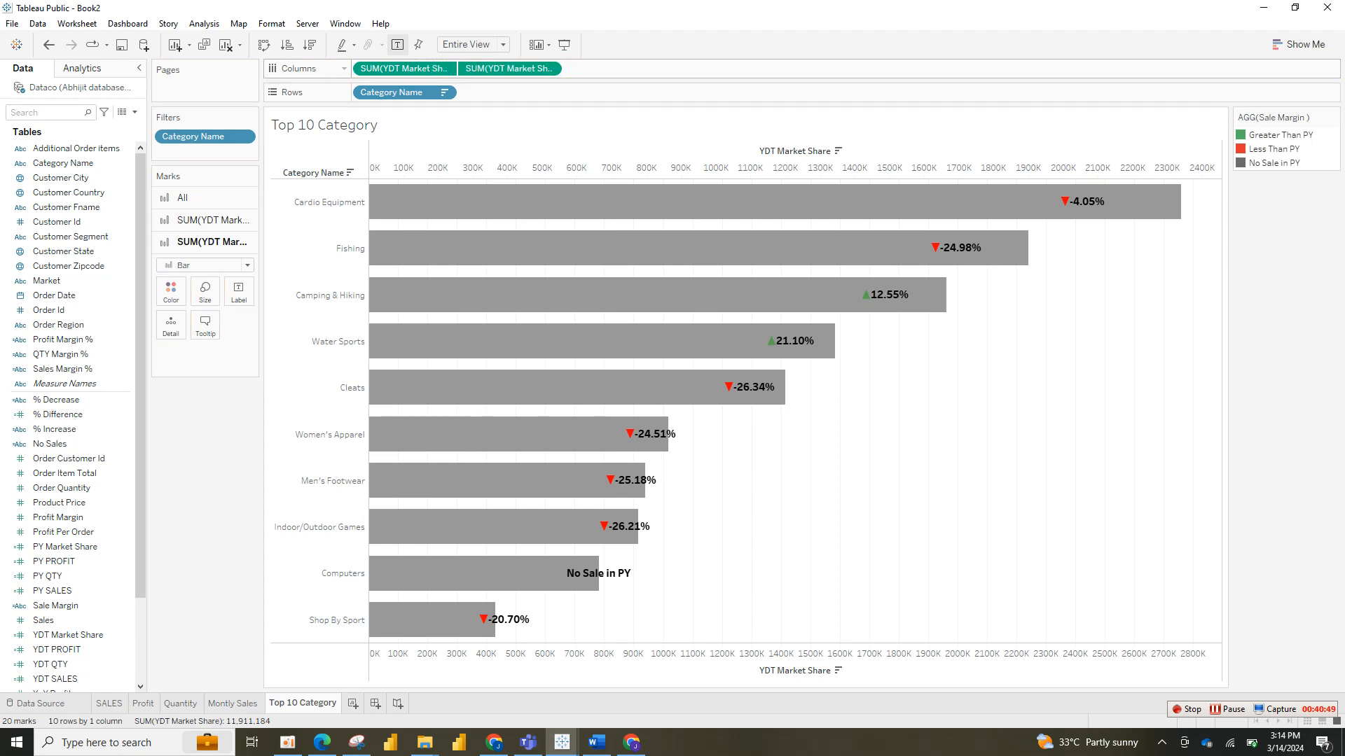
{"action": "left_click_drag", "start_coordinate": [509, 69], "coordinate": [390, 71]}
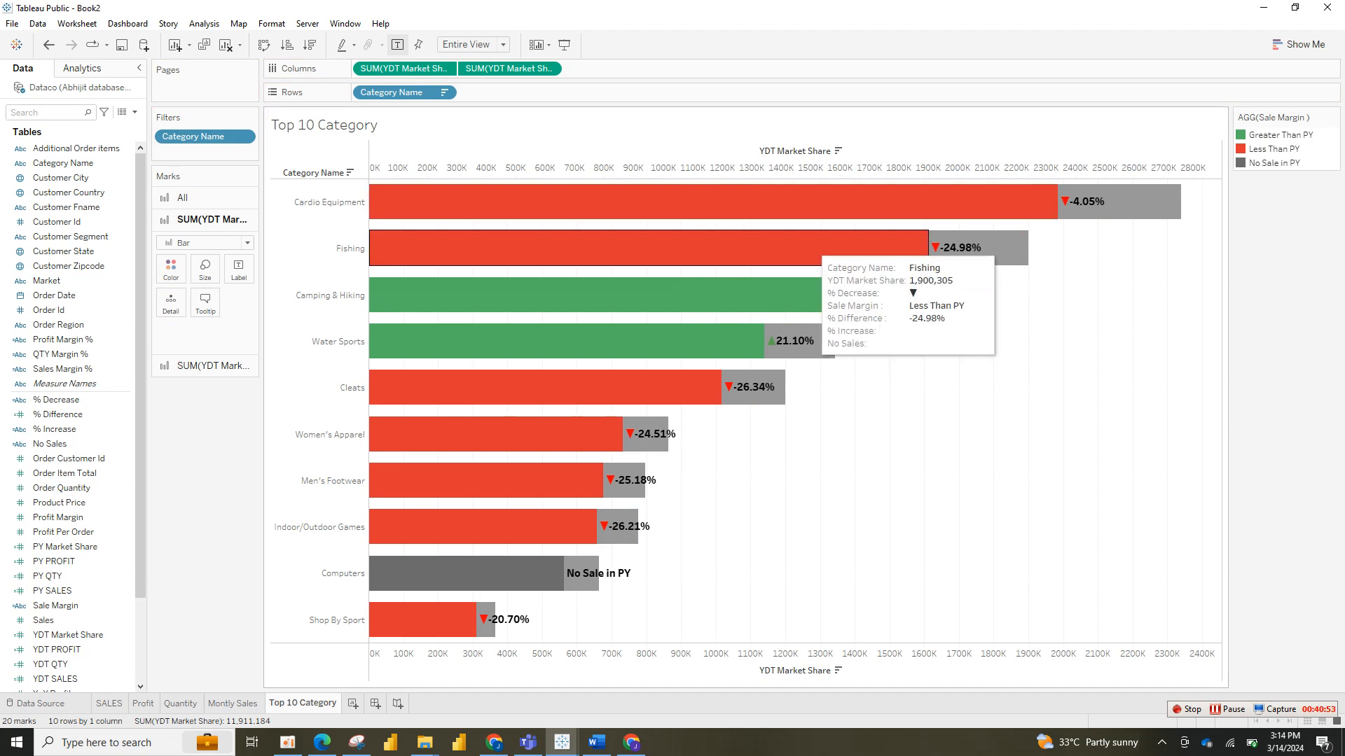
Step: Synchronize the two YDT Market Share axes
{"action": "right_click", "coordinate": [809, 163]}
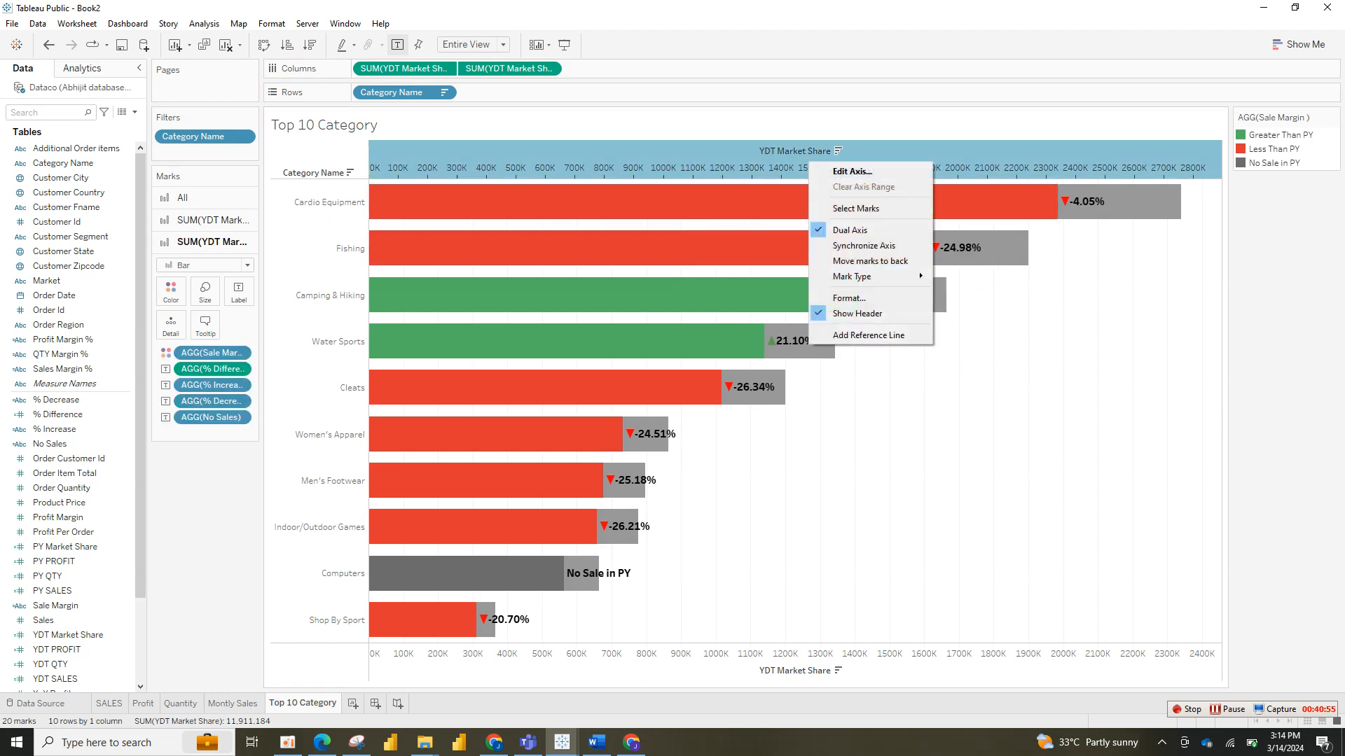
{"action": "right_click", "coordinate": [753, 163]}
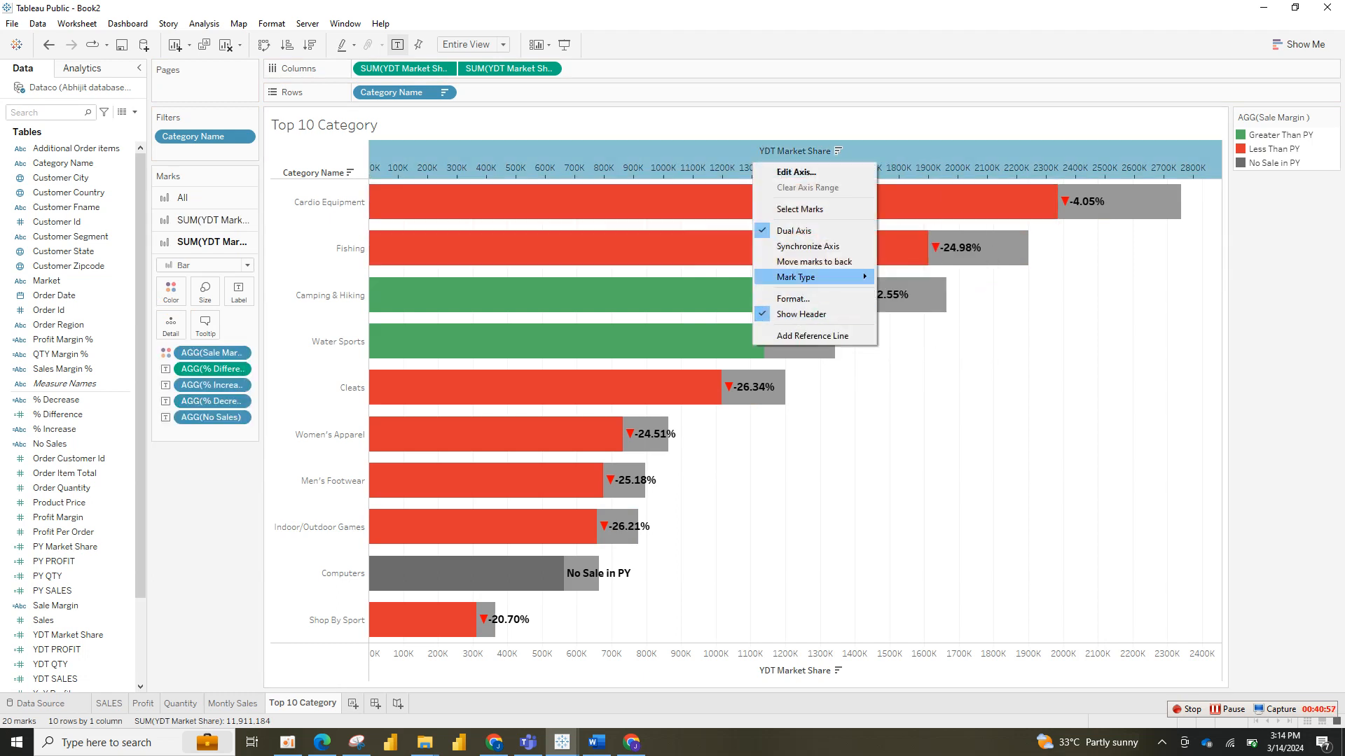
{"action": "left_click", "coordinate": [807, 246]}
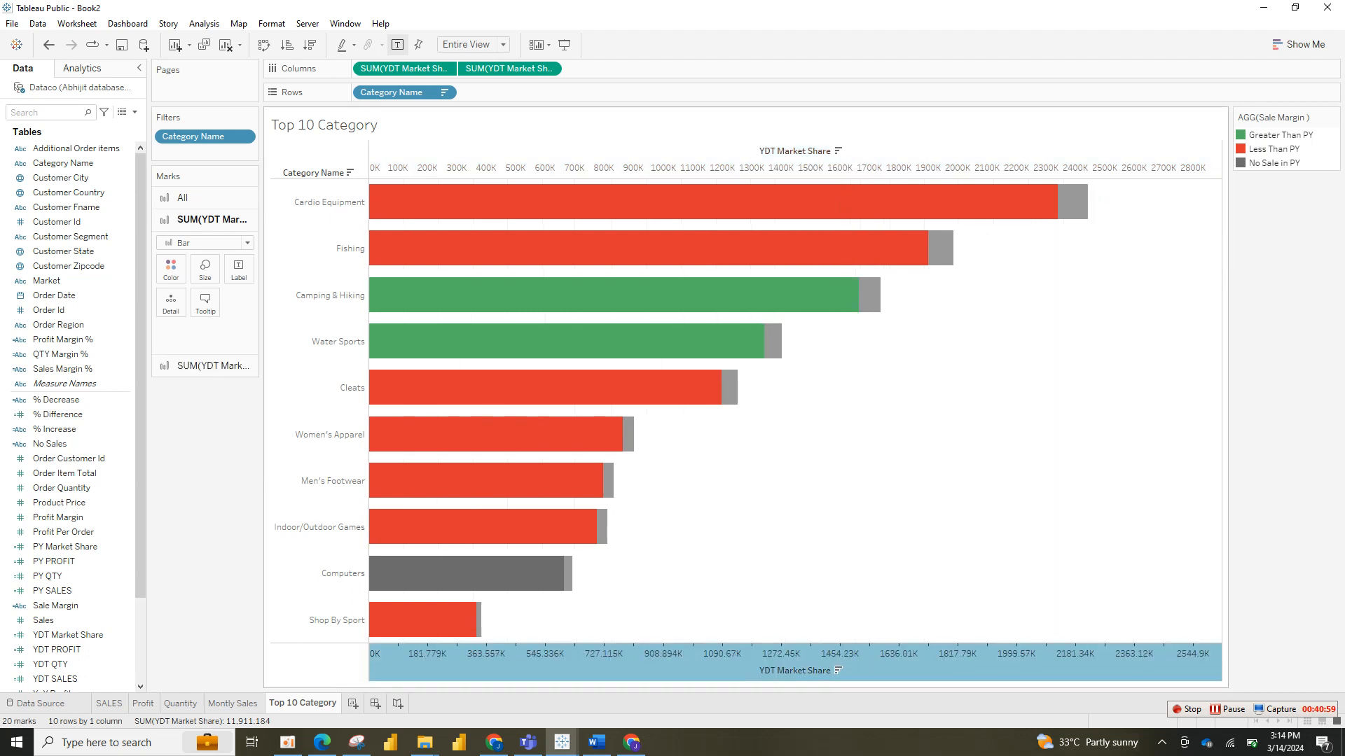
Step: Hide the headers of both the upper and lower YDT Market Share axes
{"action": "right_click", "coordinate": [803, 163]}
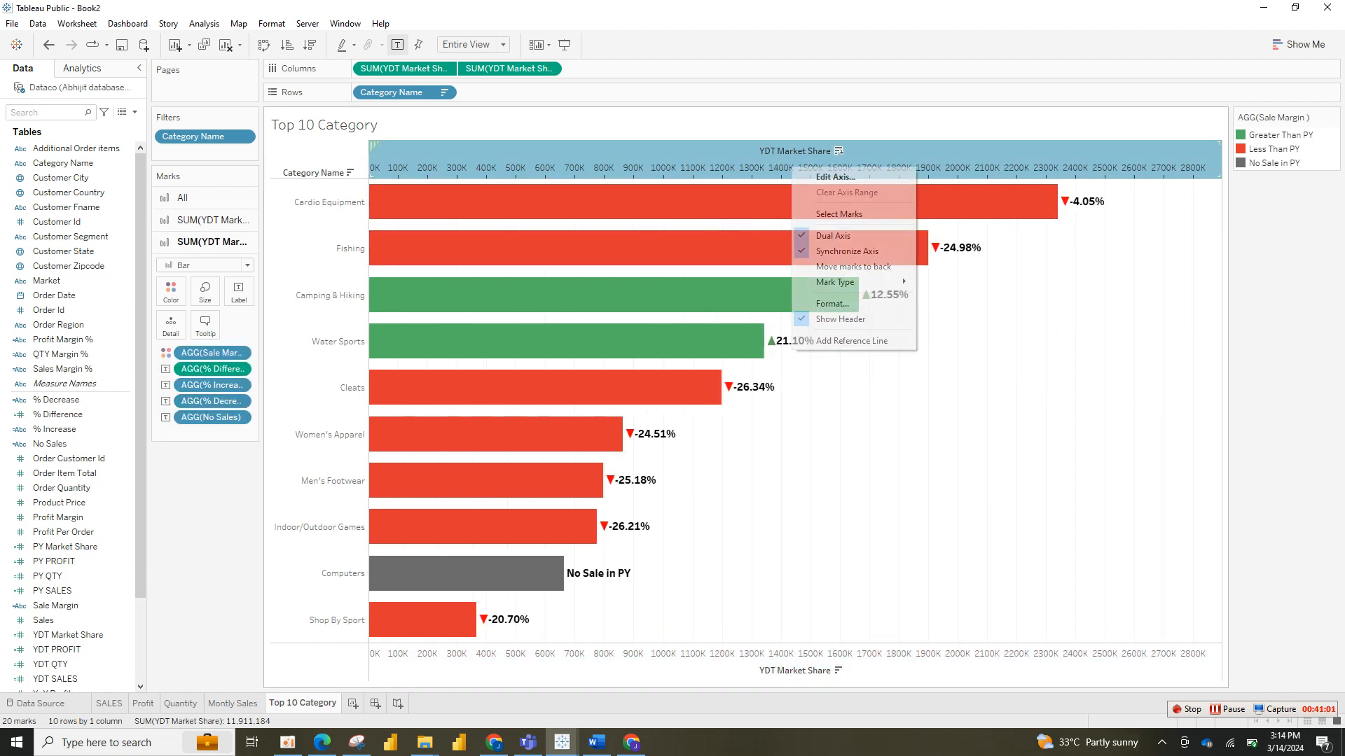
{"action": "left_click", "coordinate": [841, 319]}
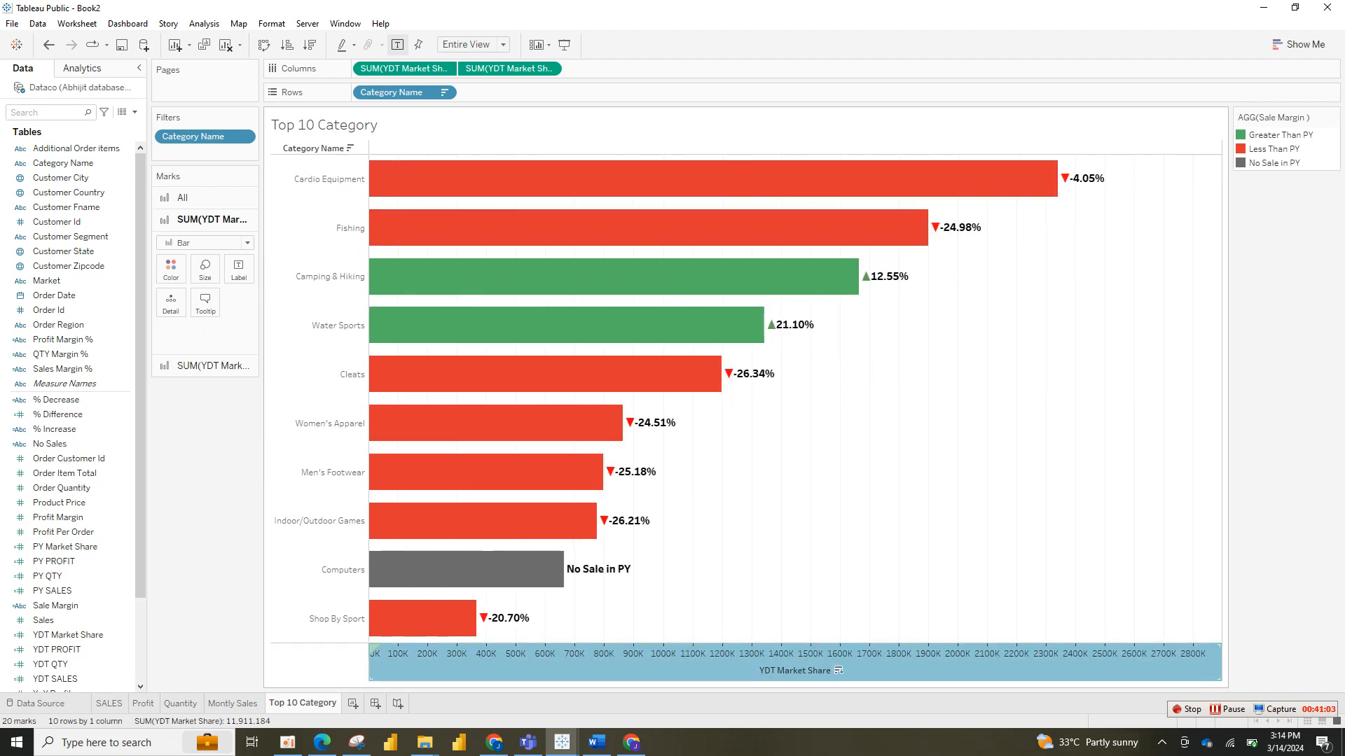
{"action": "right_click", "coordinate": [816, 661]}
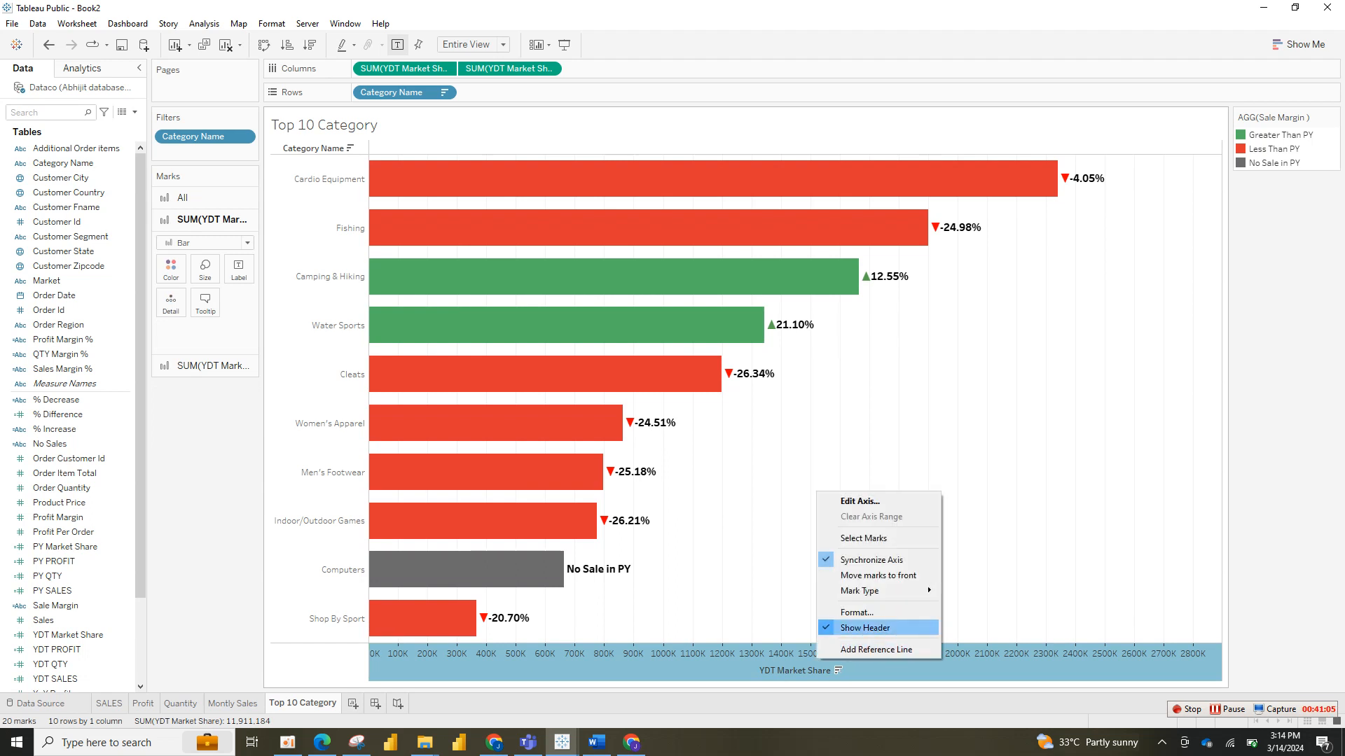
{"action": "left_click", "coordinate": [865, 628]}
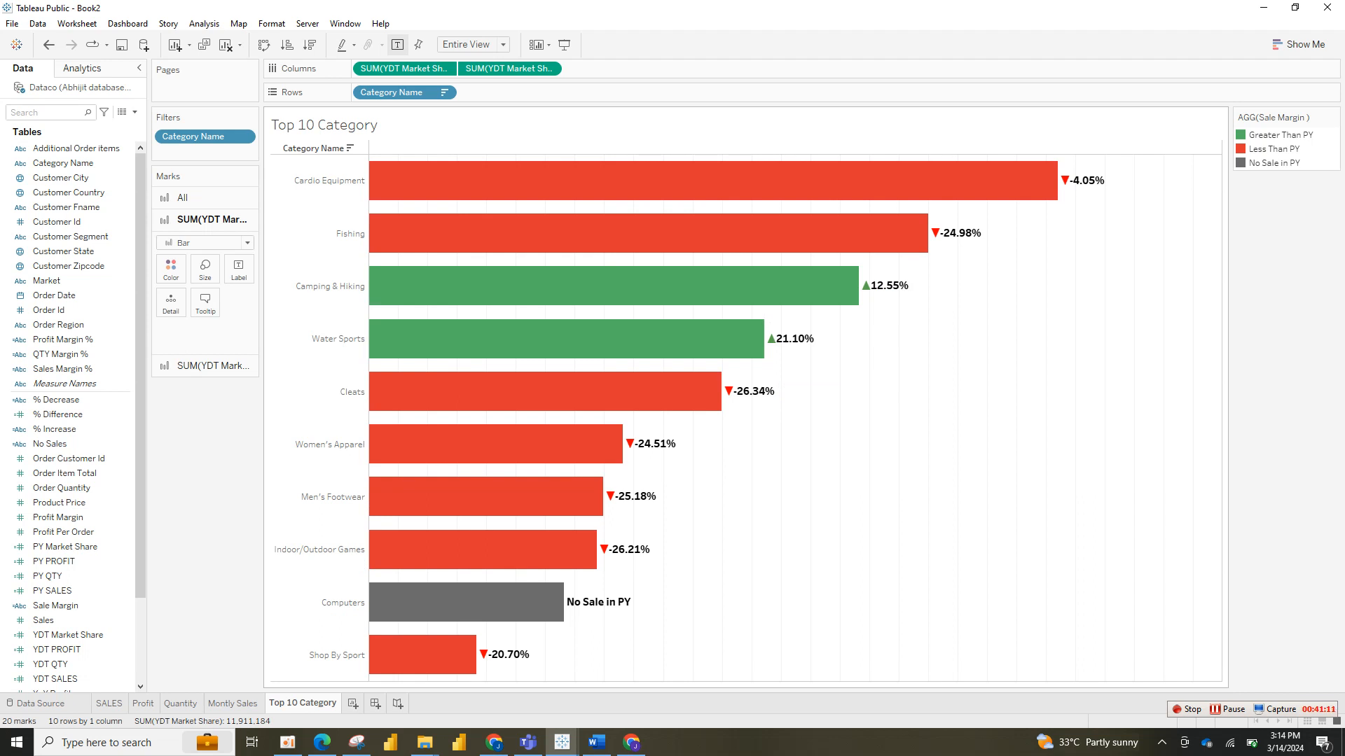
{"action": "left_click", "coordinate": [69, 635]}
{"action": "key", "text": "F2"}
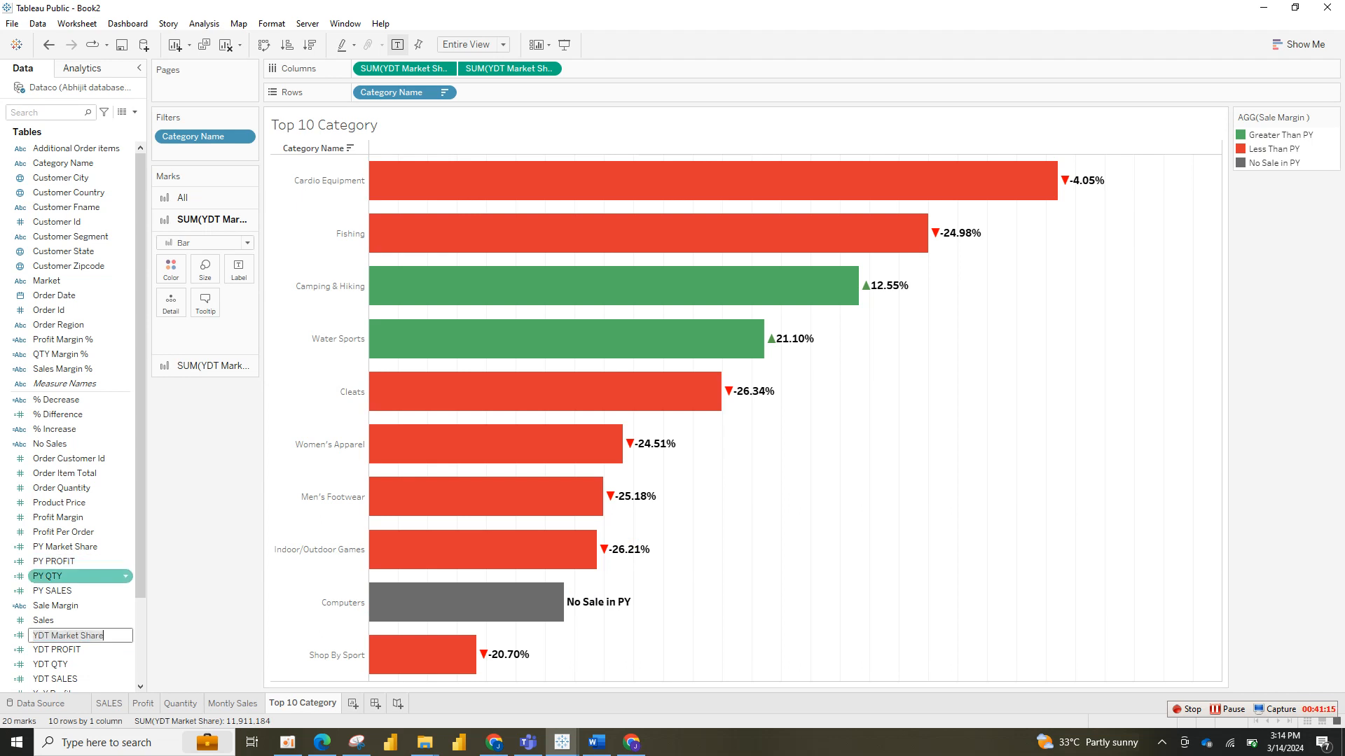
{"action": "key", "text": "Escape"}
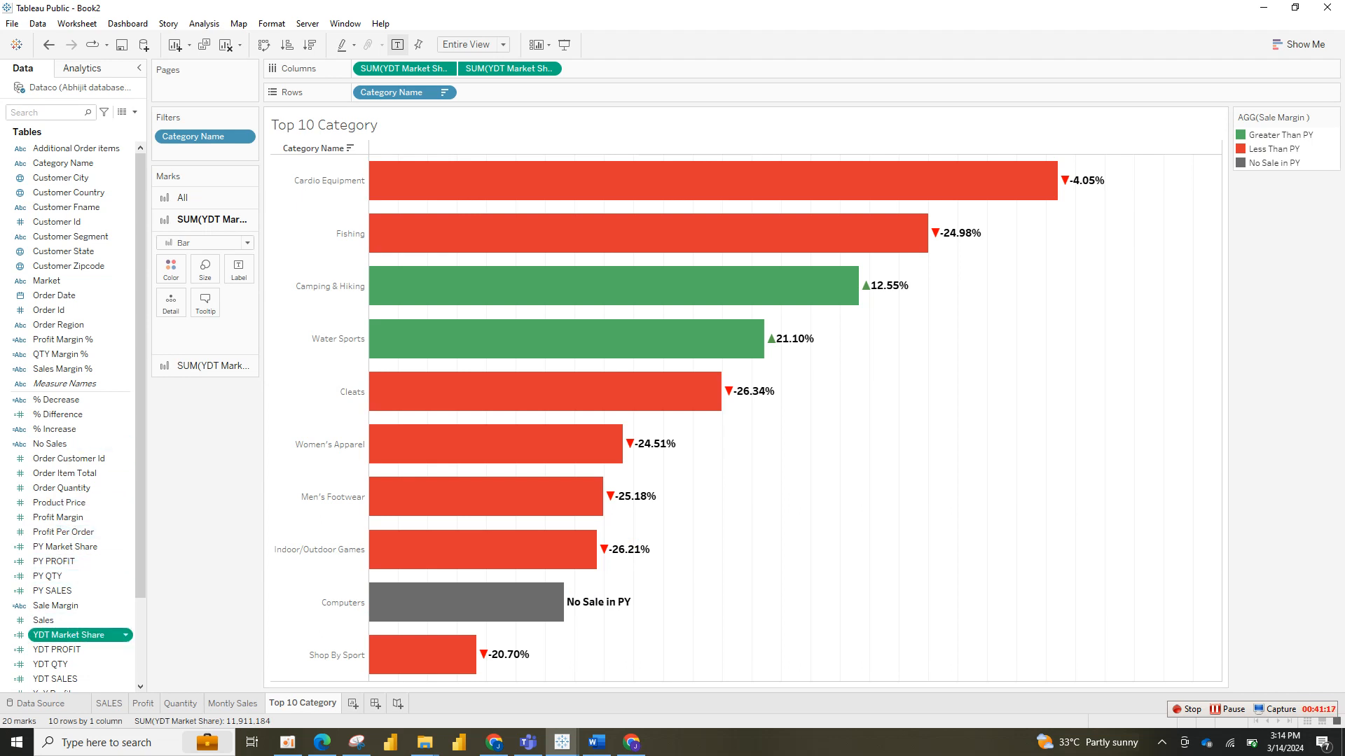
Step: Label the plain gray bars' marks with YDT Market Share and align the labels horizontally left
{"action": "left_click_drag", "start_coordinate": [68, 635], "coordinate": [238, 269]}
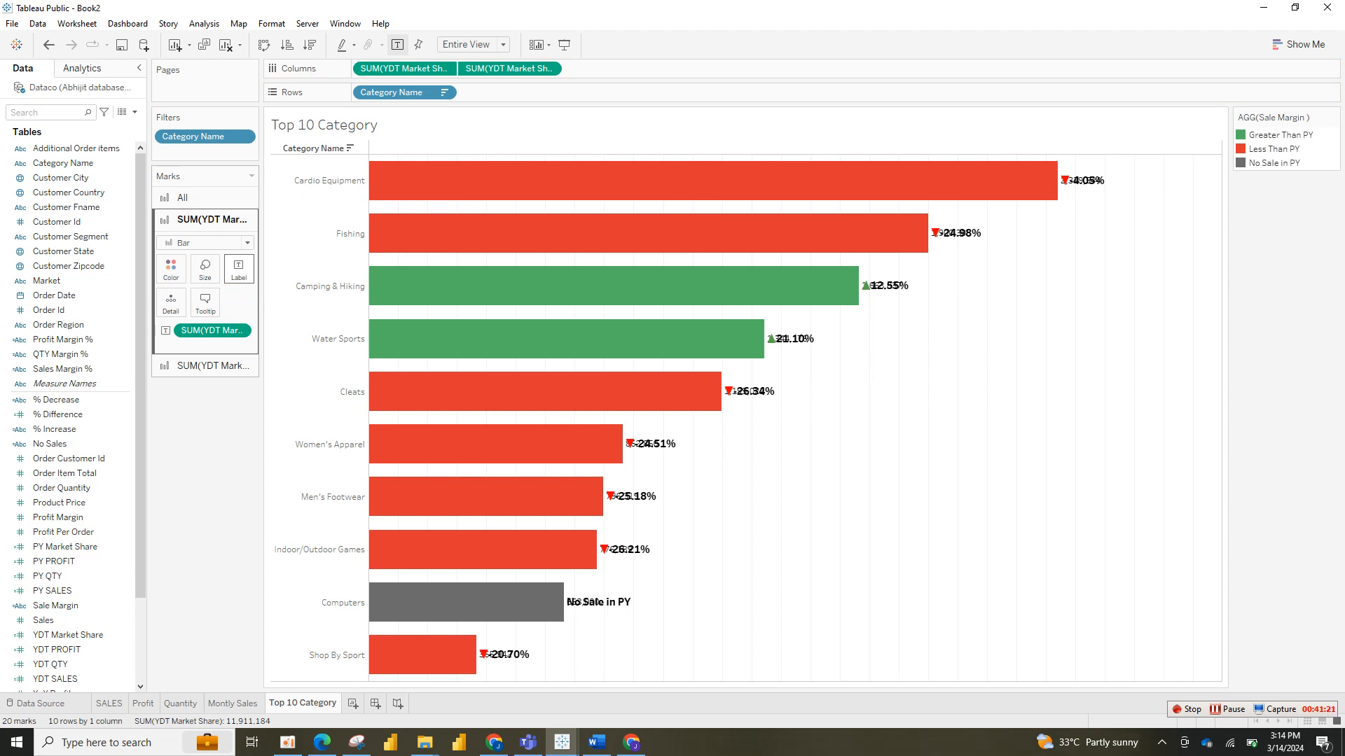
{"action": "left_click", "coordinate": [238, 270]}
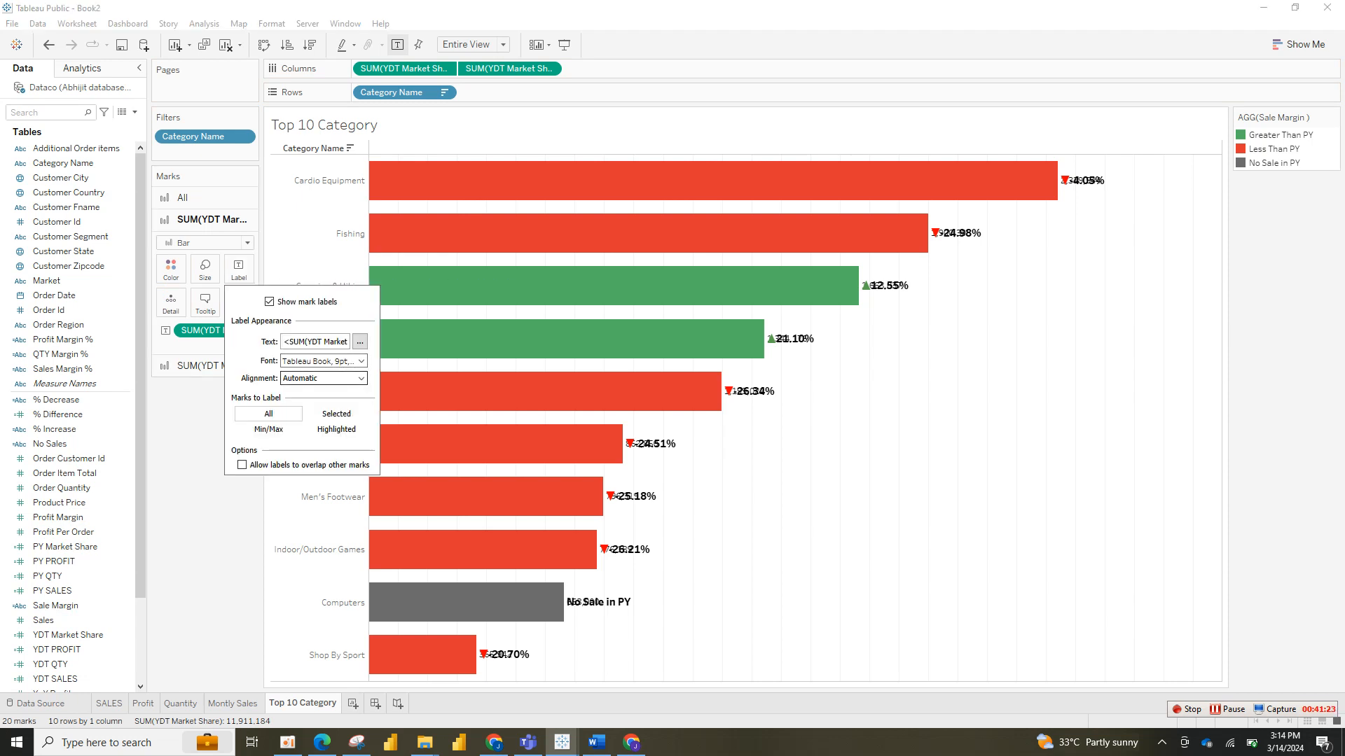
{"action": "left_click", "coordinate": [324, 379]}
{"action": "left_click", "coordinate": [299, 435]}
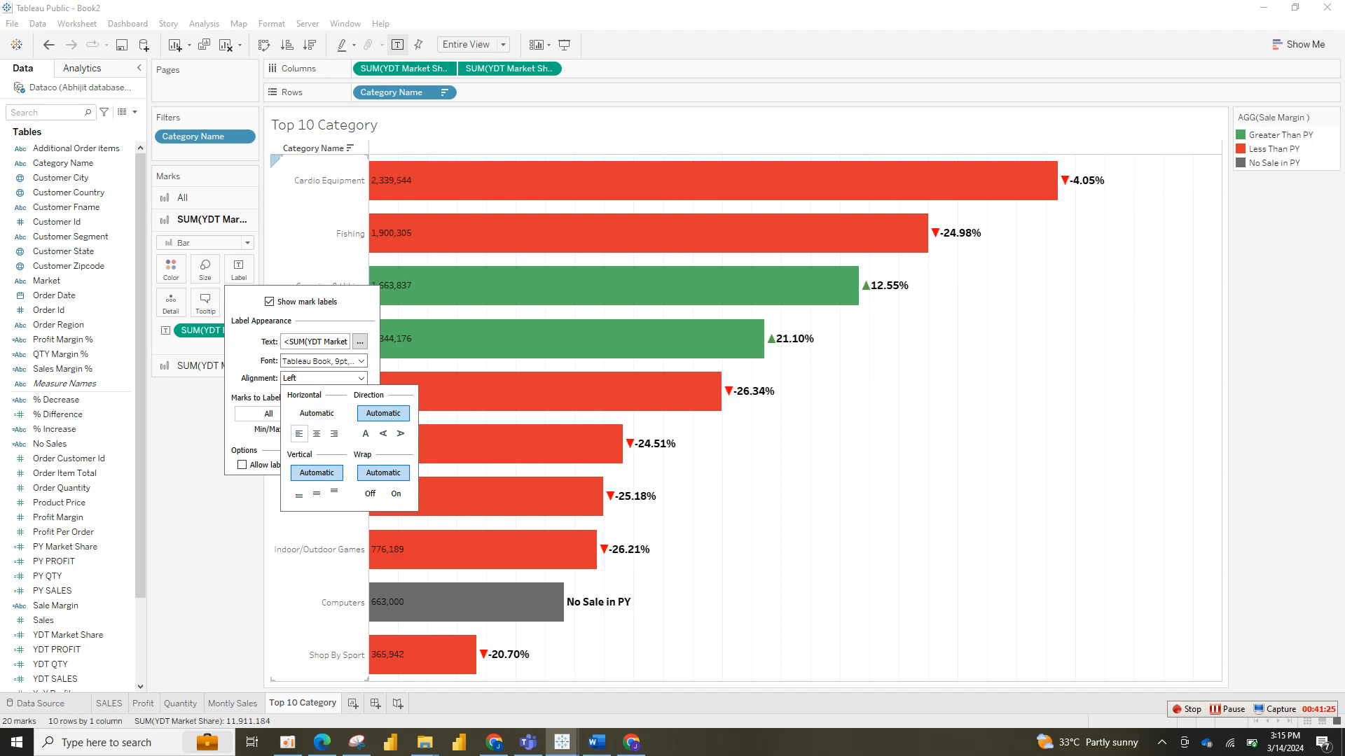
Step: Format the YDT Market Share labels as white Tableau Semibold, bold, size 12, and close the label settings
{"action": "left_click", "coordinate": [322, 360]}
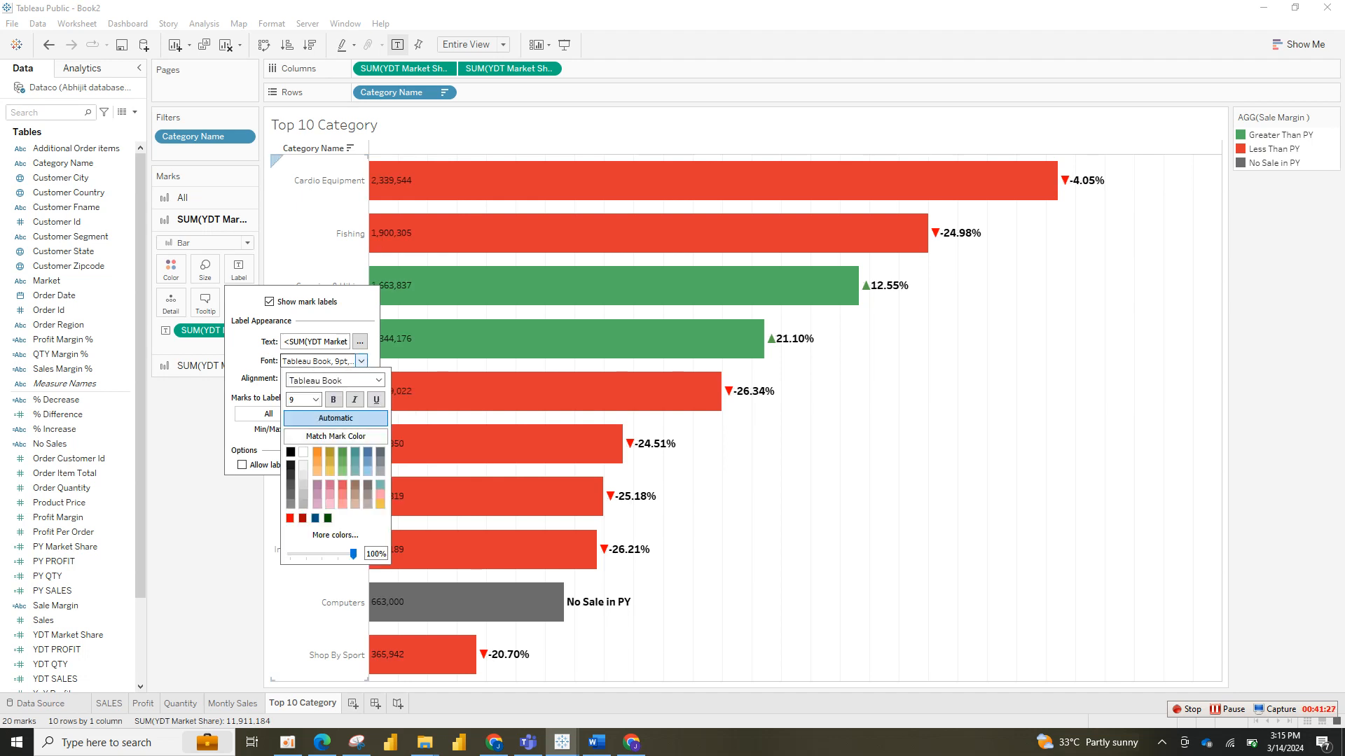
{"action": "left_click", "coordinate": [316, 400]}
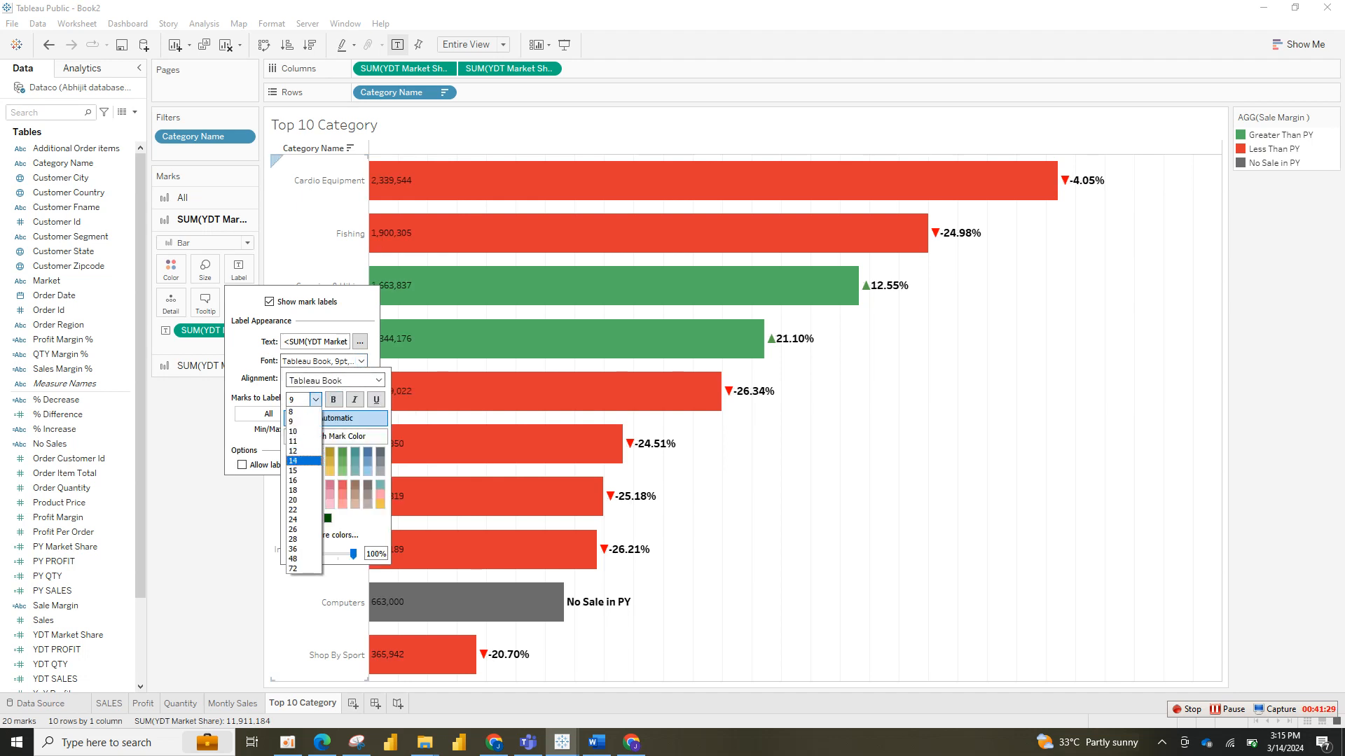
{"action": "left_click", "coordinate": [302, 450]}
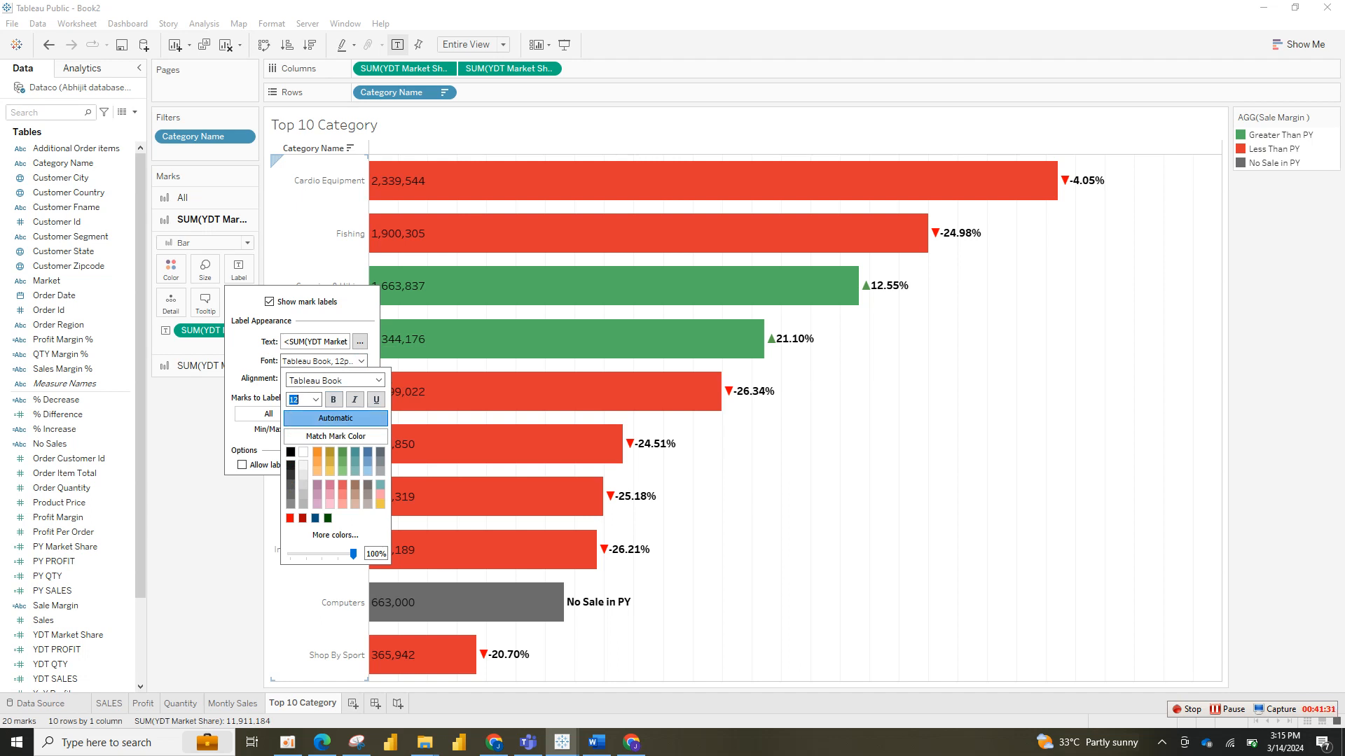
{"action": "left_click", "coordinate": [333, 399]}
{"action": "left_click", "coordinate": [379, 381]}
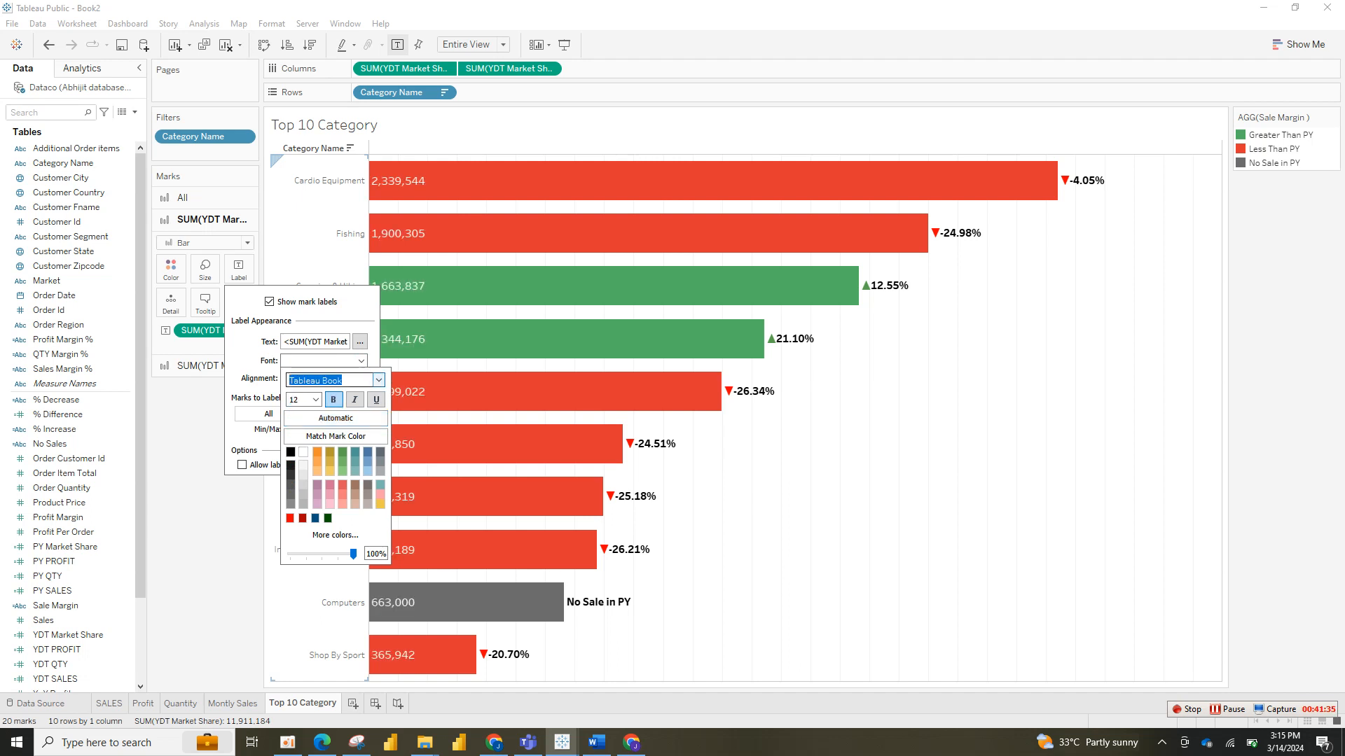
{"action": "left_click", "coordinate": [336, 436]}
{"action": "left_click", "coordinate": [378, 380]}
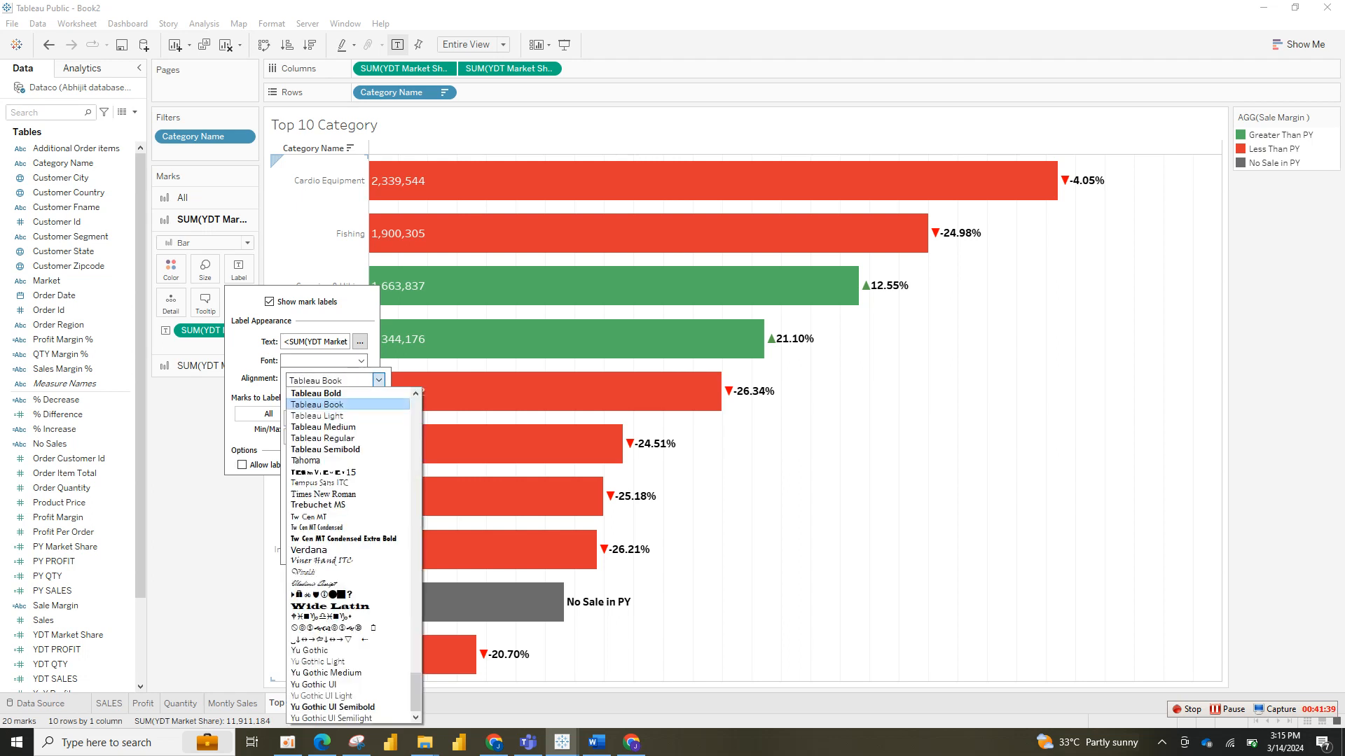
{"action": "left_click", "coordinate": [325, 449]}
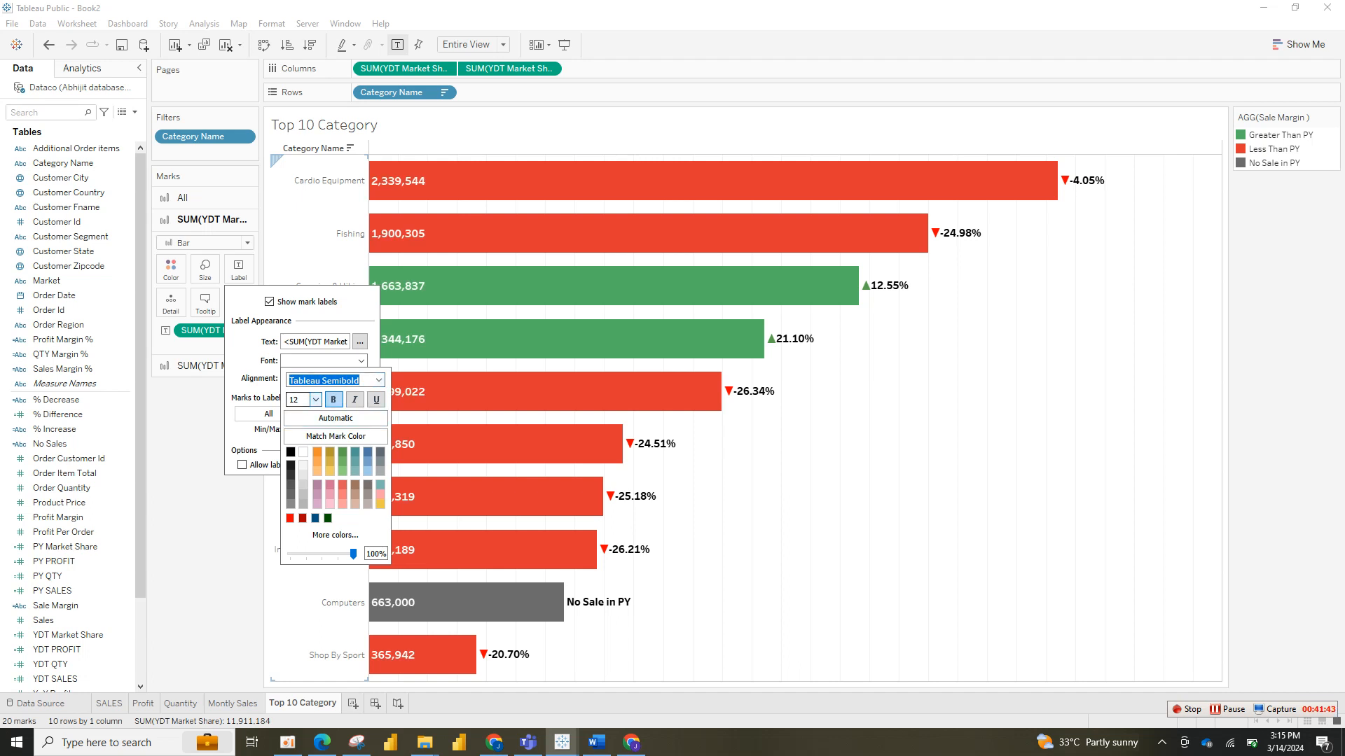
{"action": "left_click", "coordinate": [316, 400]}
{"action": "left_click", "coordinate": [299, 451]}
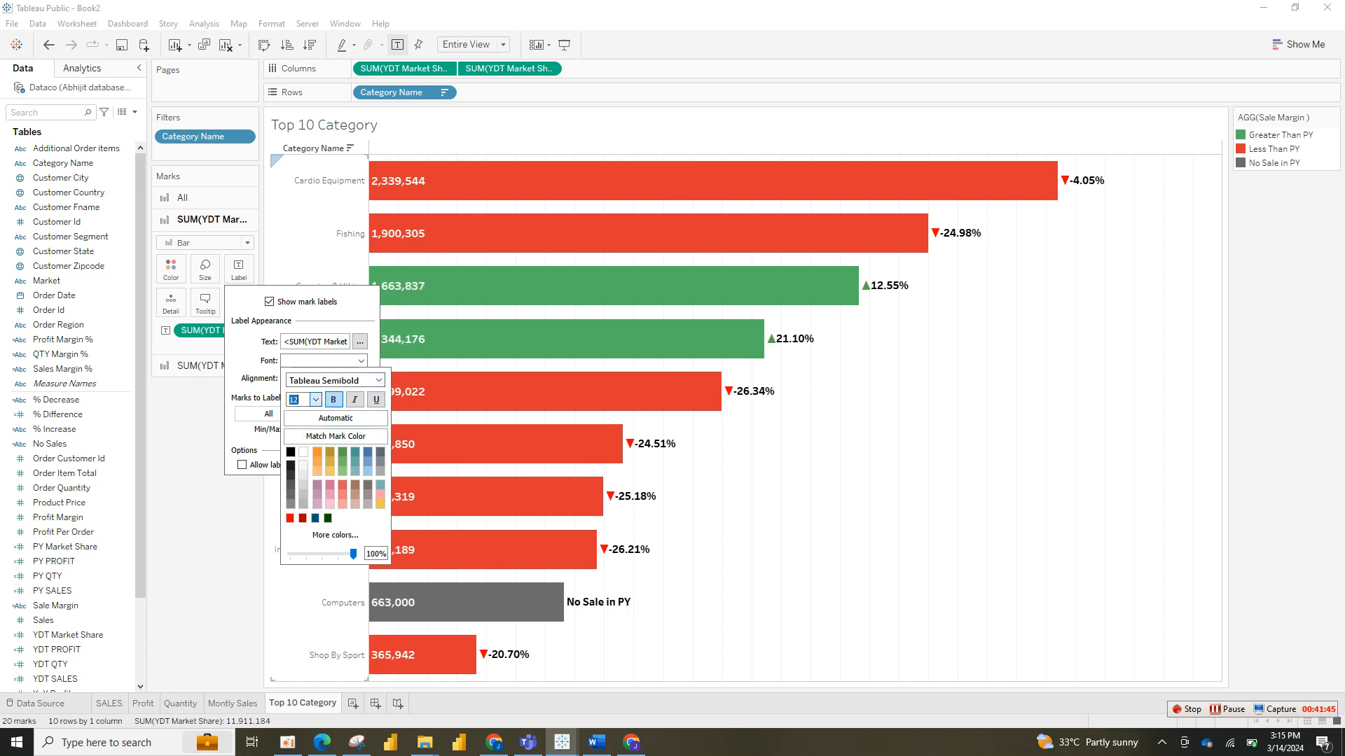
{"action": "key", "text": "Escape"}
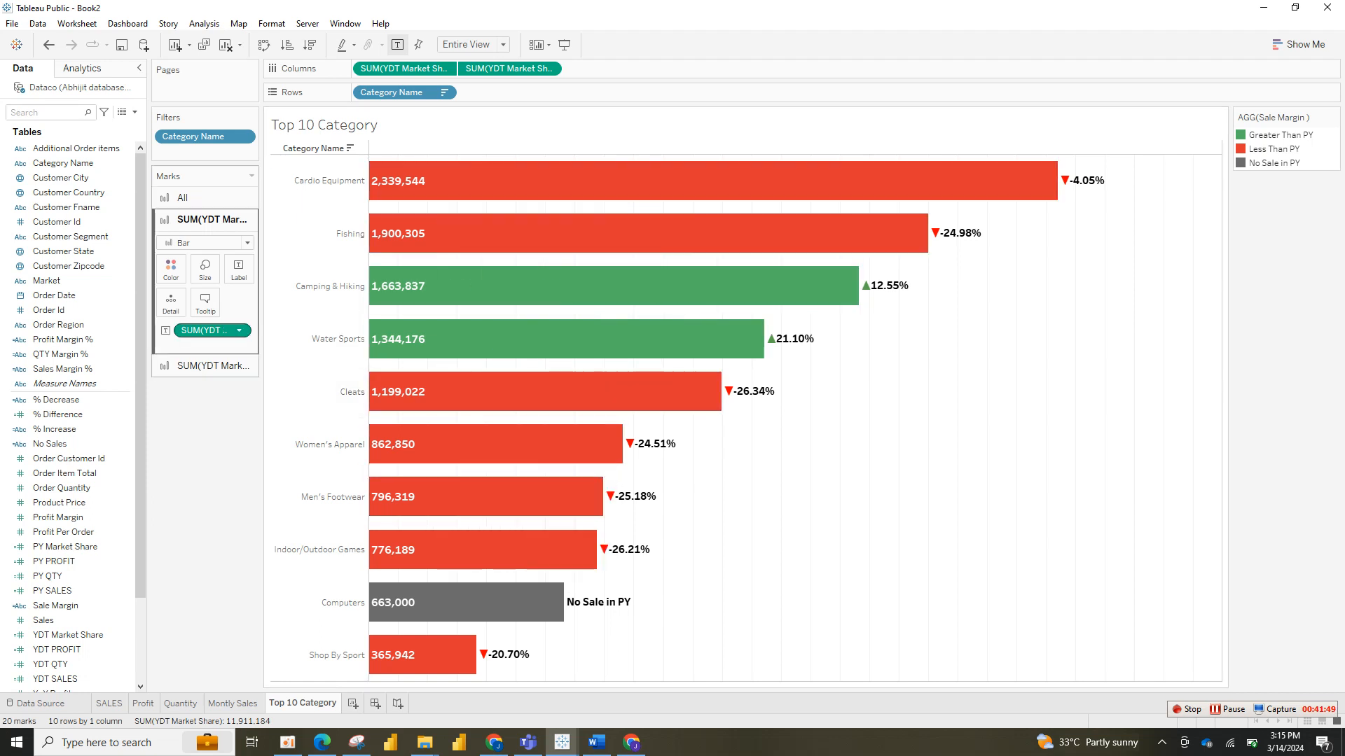
Step: Format the YDT Market Share labels inside the bars as custom currency with $ prefix and 0 decimal places
{"action": "left_click", "coordinate": [239, 330]}
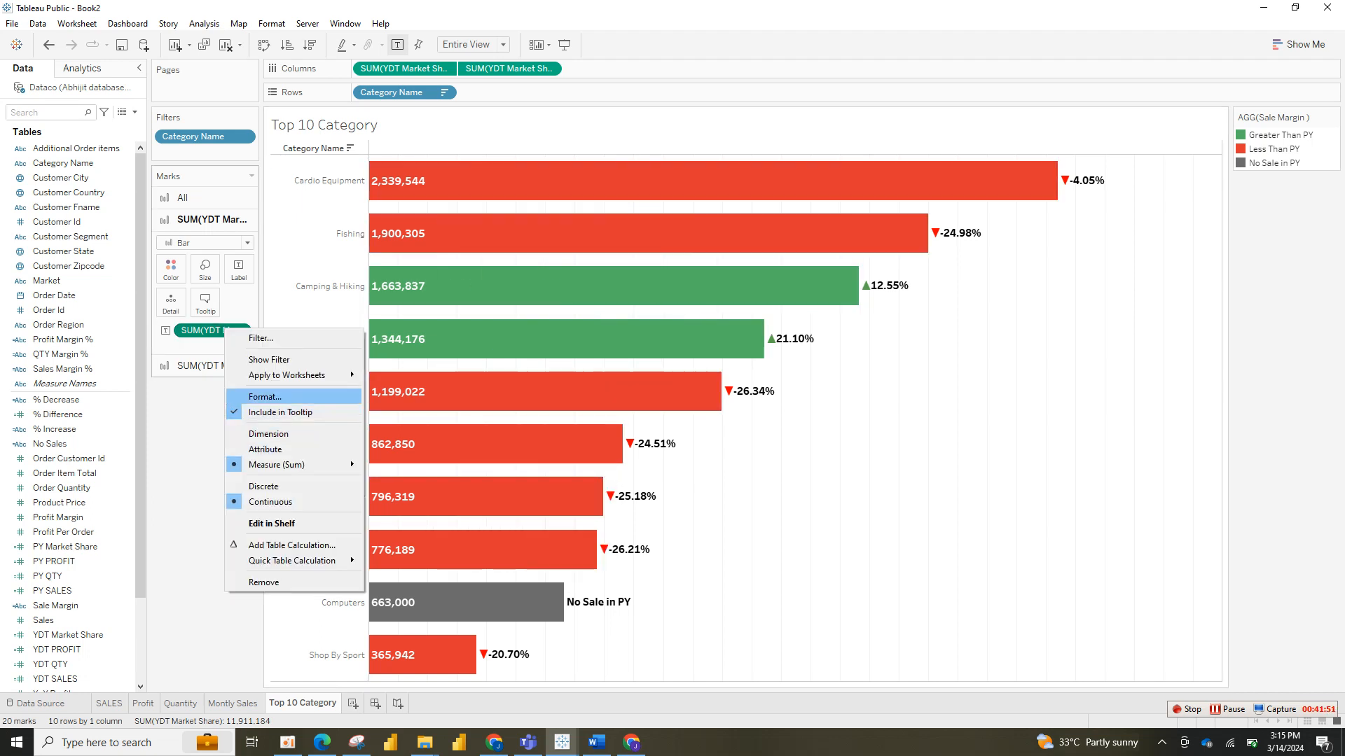
{"action": "left_click", "coordinate": [301, 303]}
{"action": "left_click", "coordinate": [101, 197]}
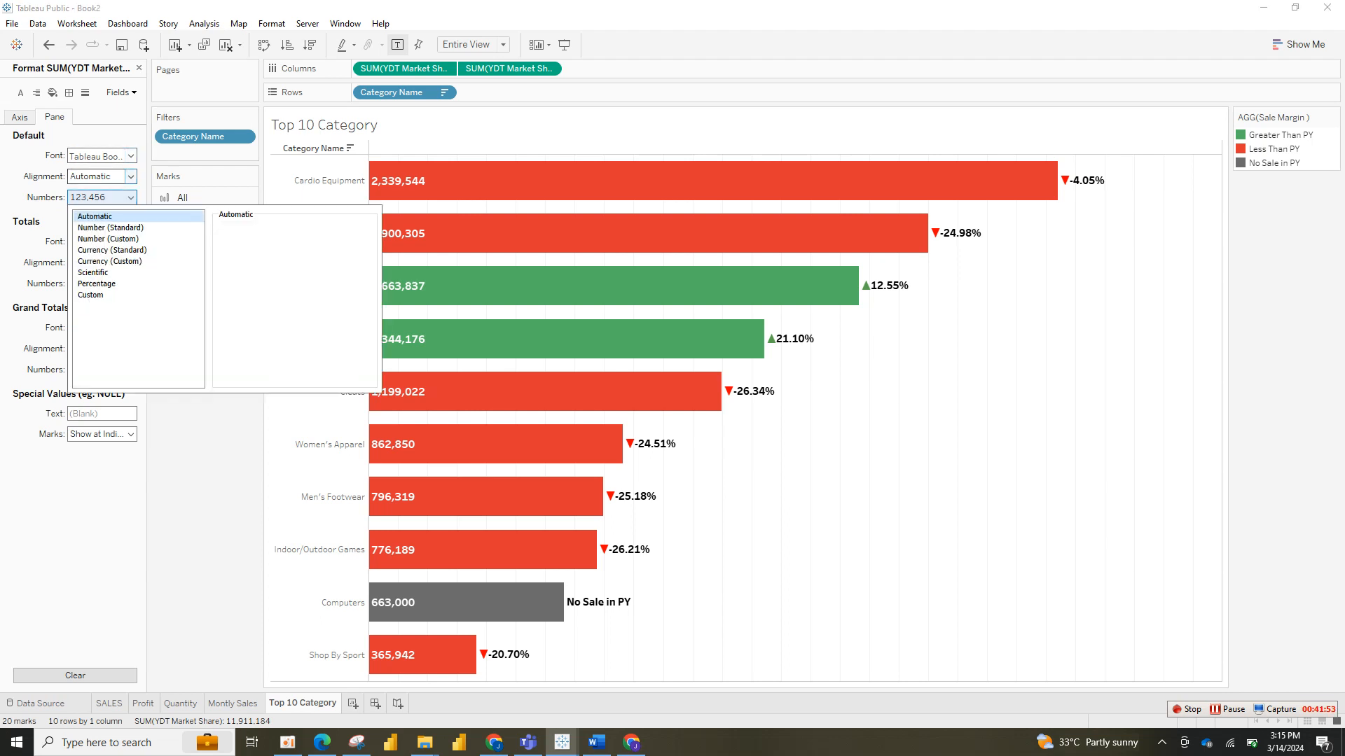
{"action": "left_click", "coordinate": [112, 250]}
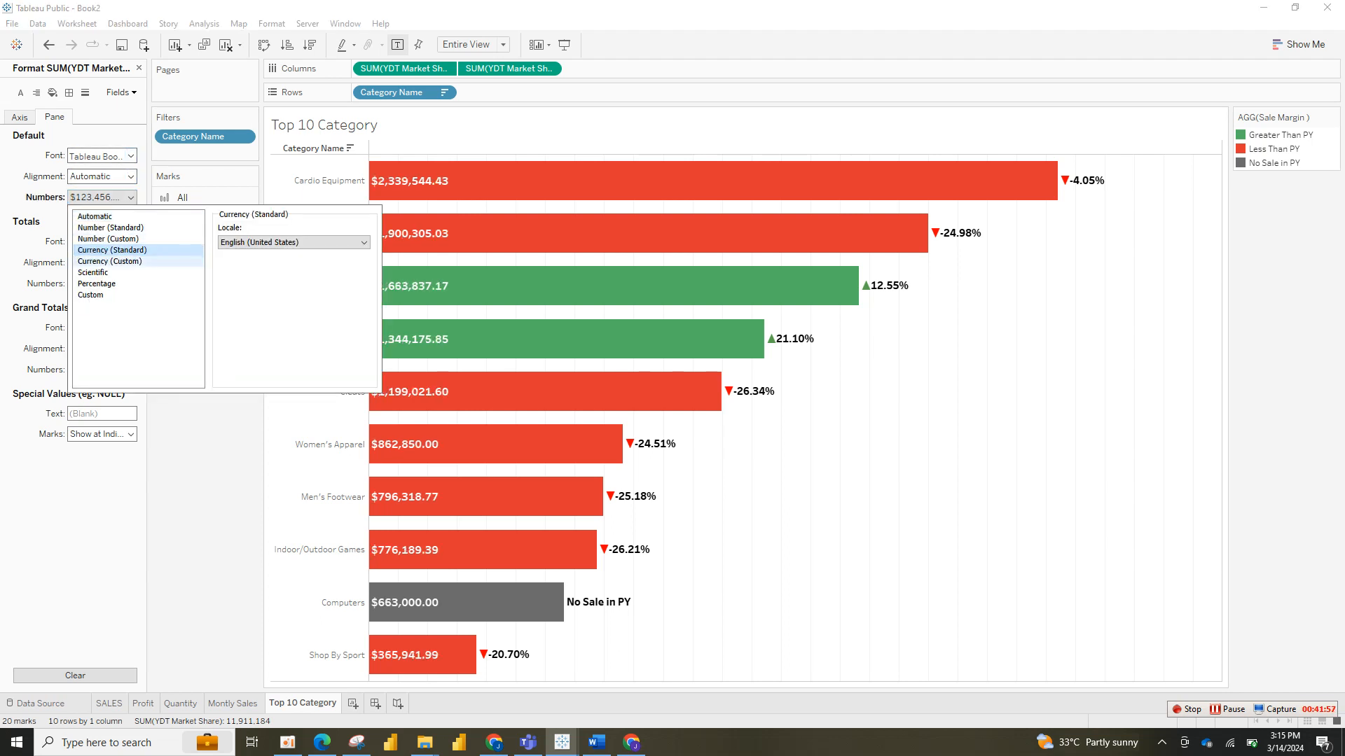
{"action": "left_click", "coordinate": [112, 261]}
{"action": "left_click", "coordinate": [257, 247]}
{"action": "left_click", "coordinate": [257, 246]}
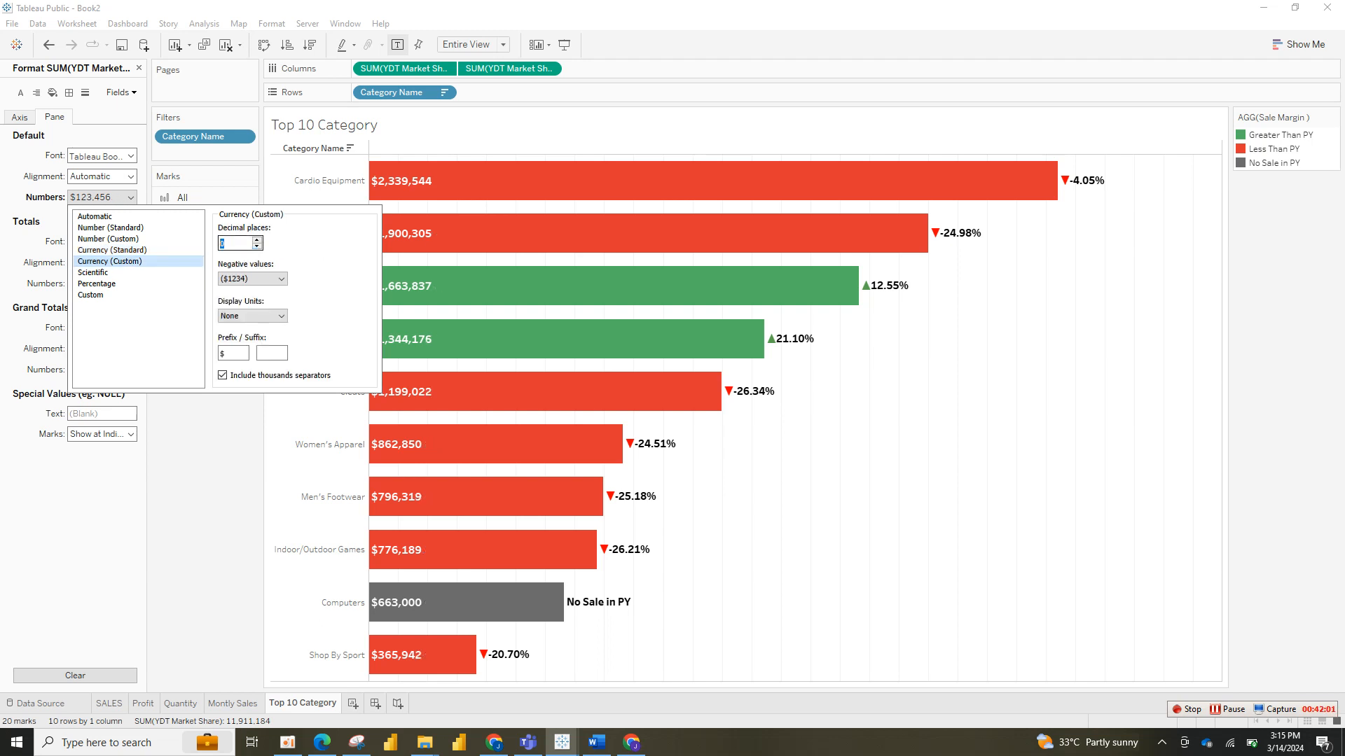
{"action": "left_click", "coordinate": [204, 470]}
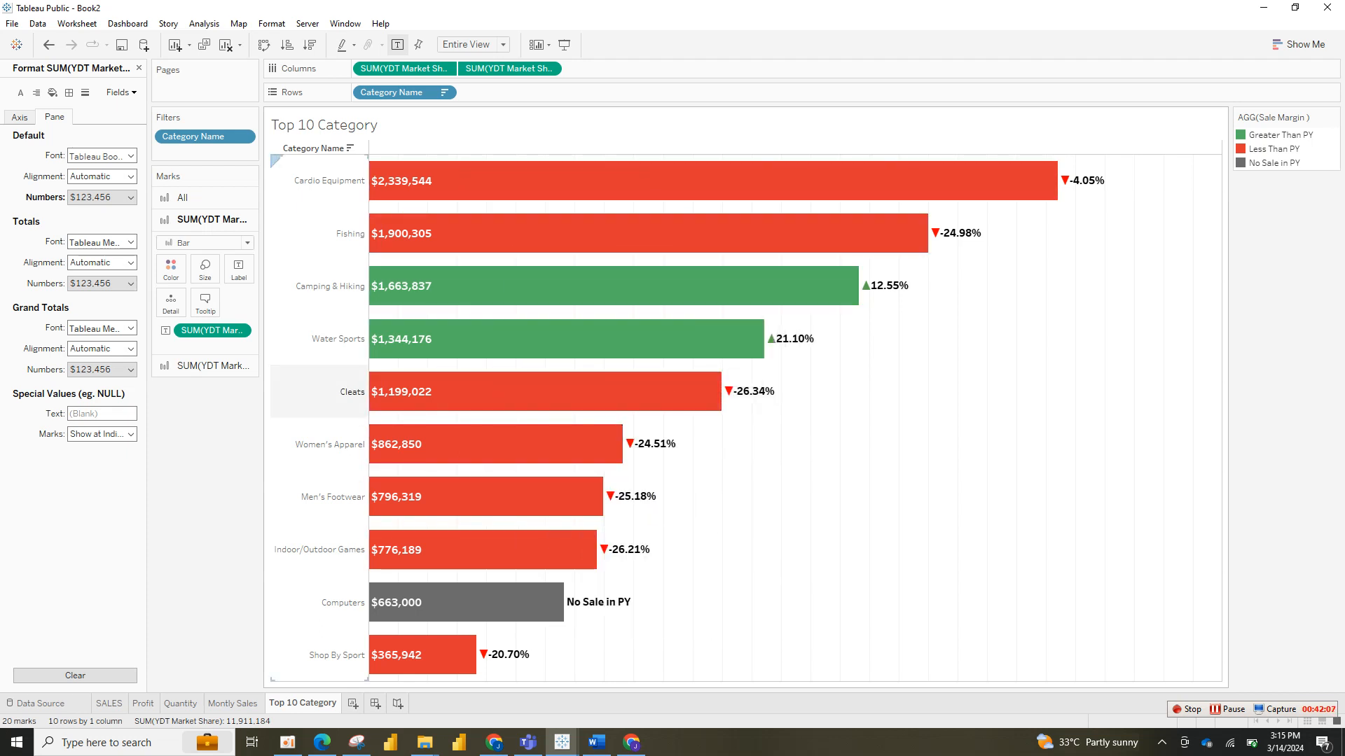
{"action": "left_click", "coordinate": [329, 390]}
{"action": "left_click", "coordinate": [329, 390]}
{"action": "right_click", "coordinate": [325, 386]}
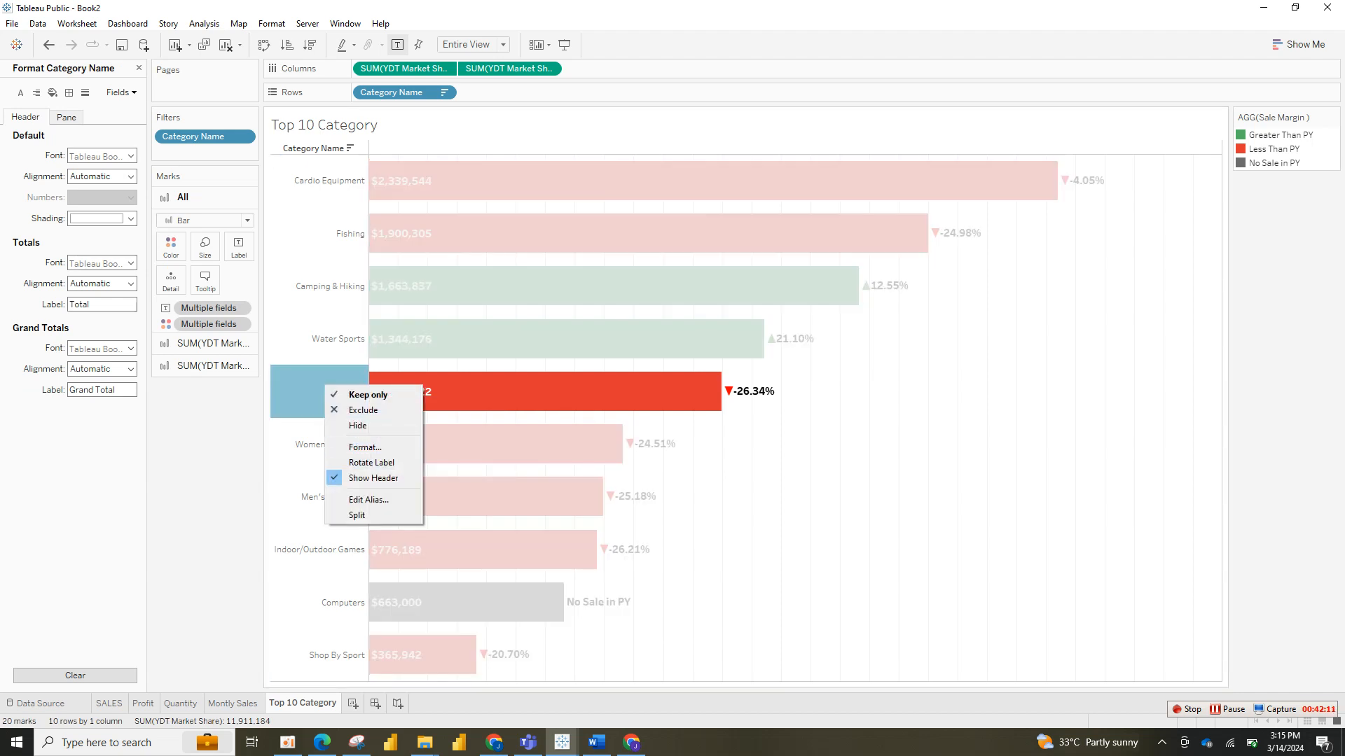
{"action": "left_click", "coordinate": [332, 228]}
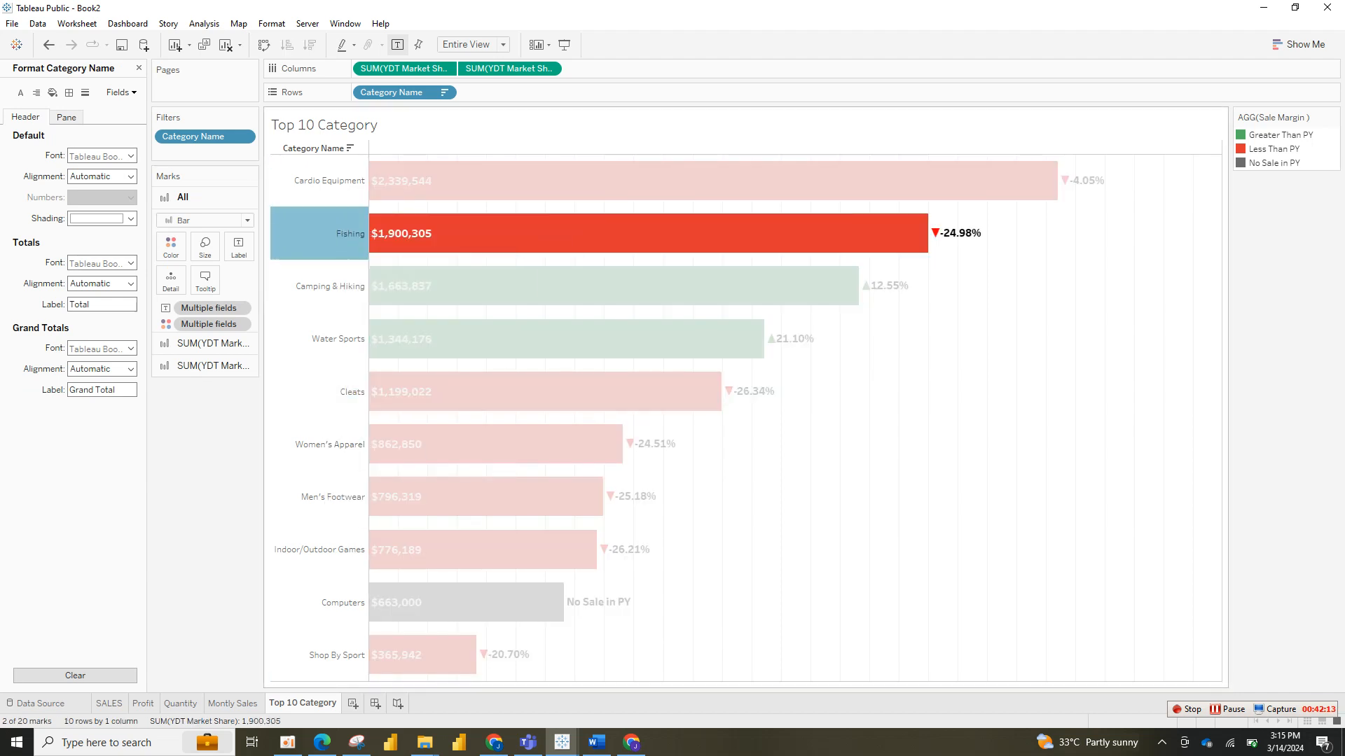
{"action": "left_click", "coordinate": [332, 230]}
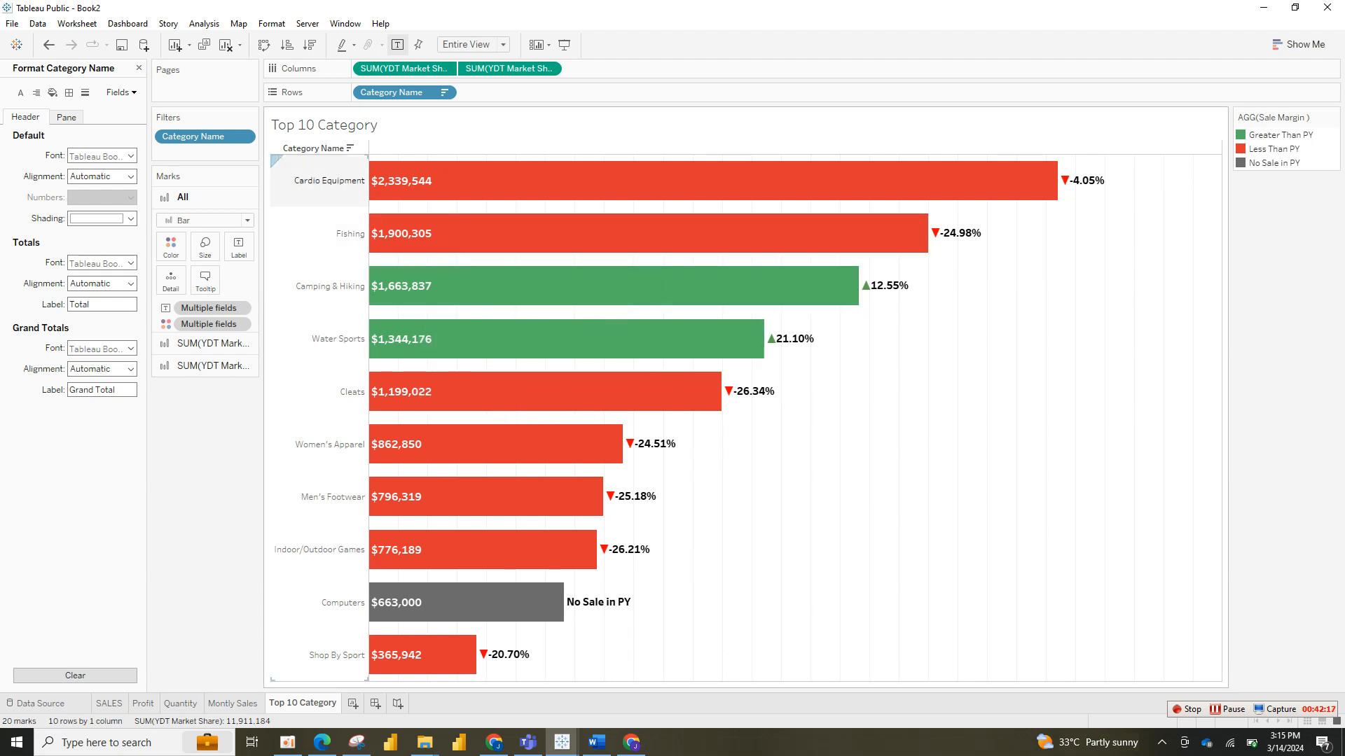
Step: Open the formatting of the Category Name row headers and make their text black and bold
{"action": "left_click", "coordinate": [277, 187]}
{"action": "left_click", "coordinate": [276, 187]}
{"action": "right_click", "coordinate": [277, 187]}
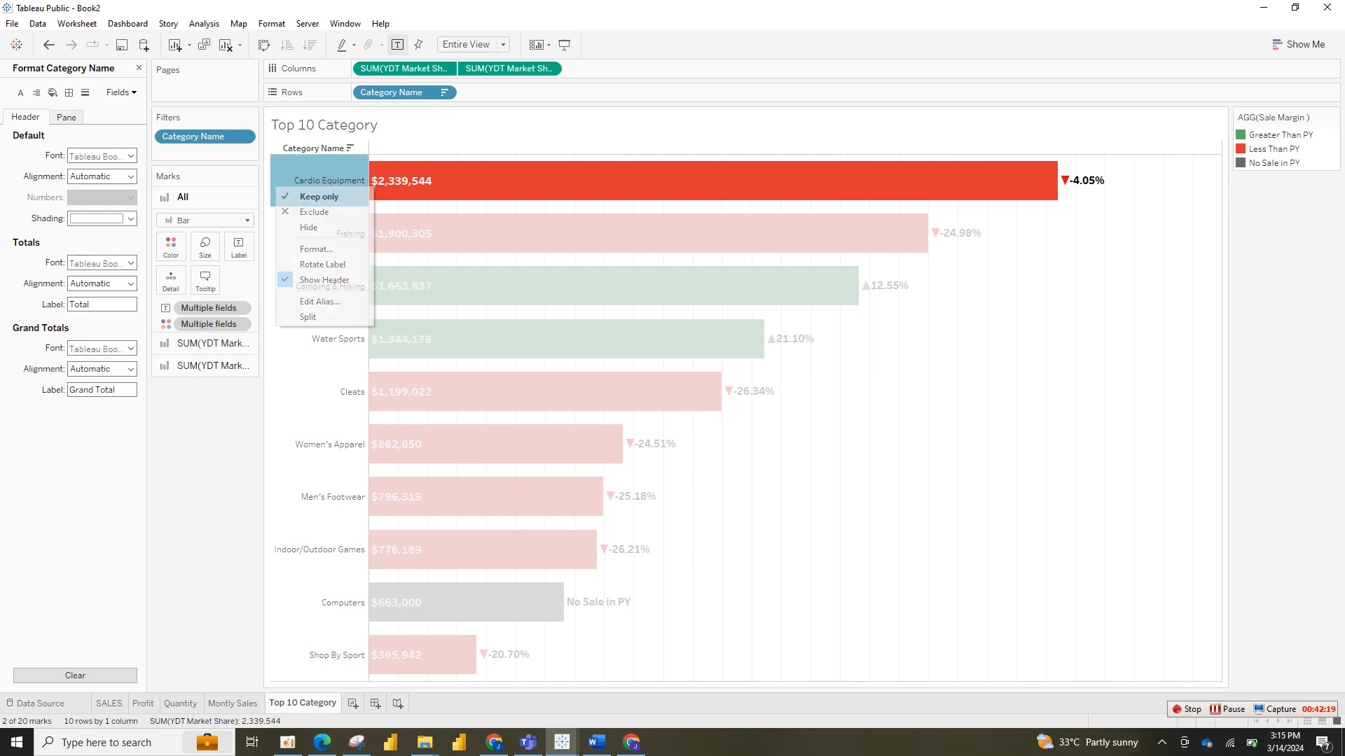
{"action": "left_click", "coordinate": [316, 250]}
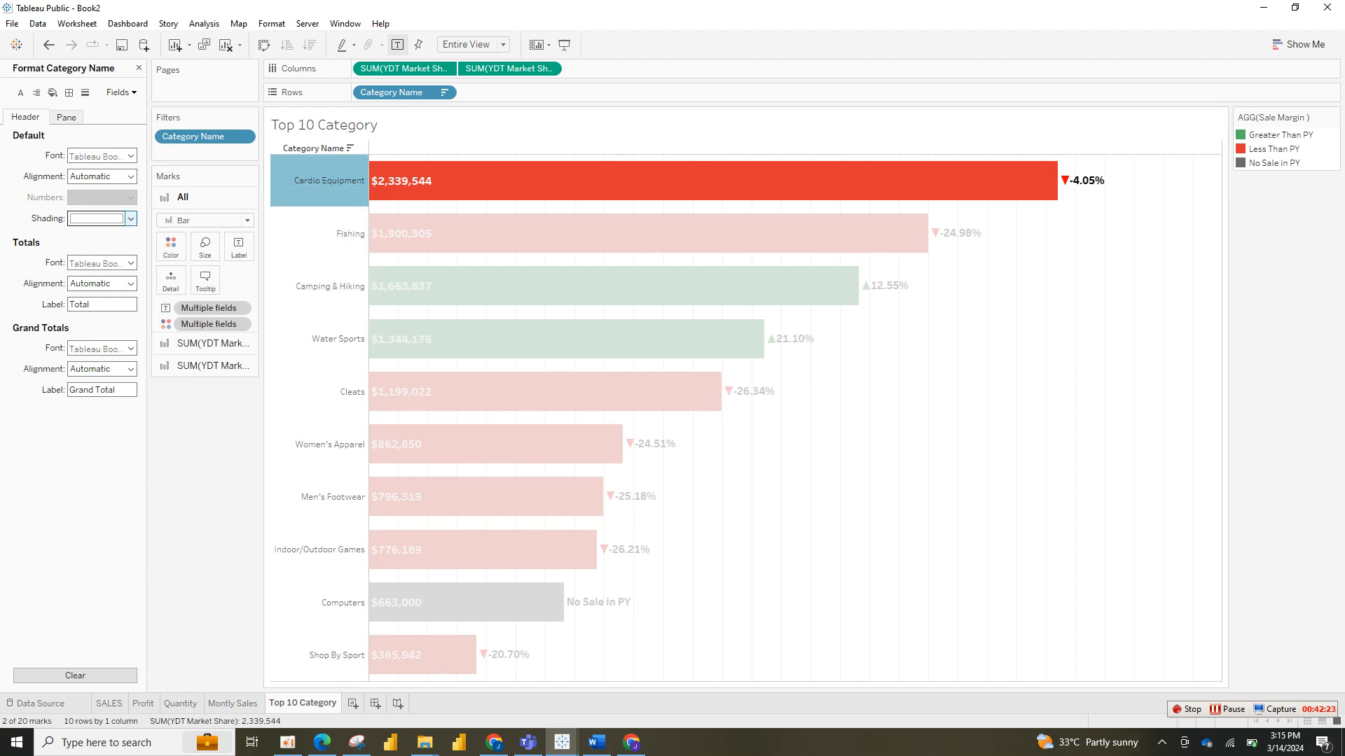
{"action": "left_click", "coordinate": [130, 219]}
{"action": "left_click", "coordinate": [130, 219]}
{"action": "left_click", "coordinate": [130, 155]}
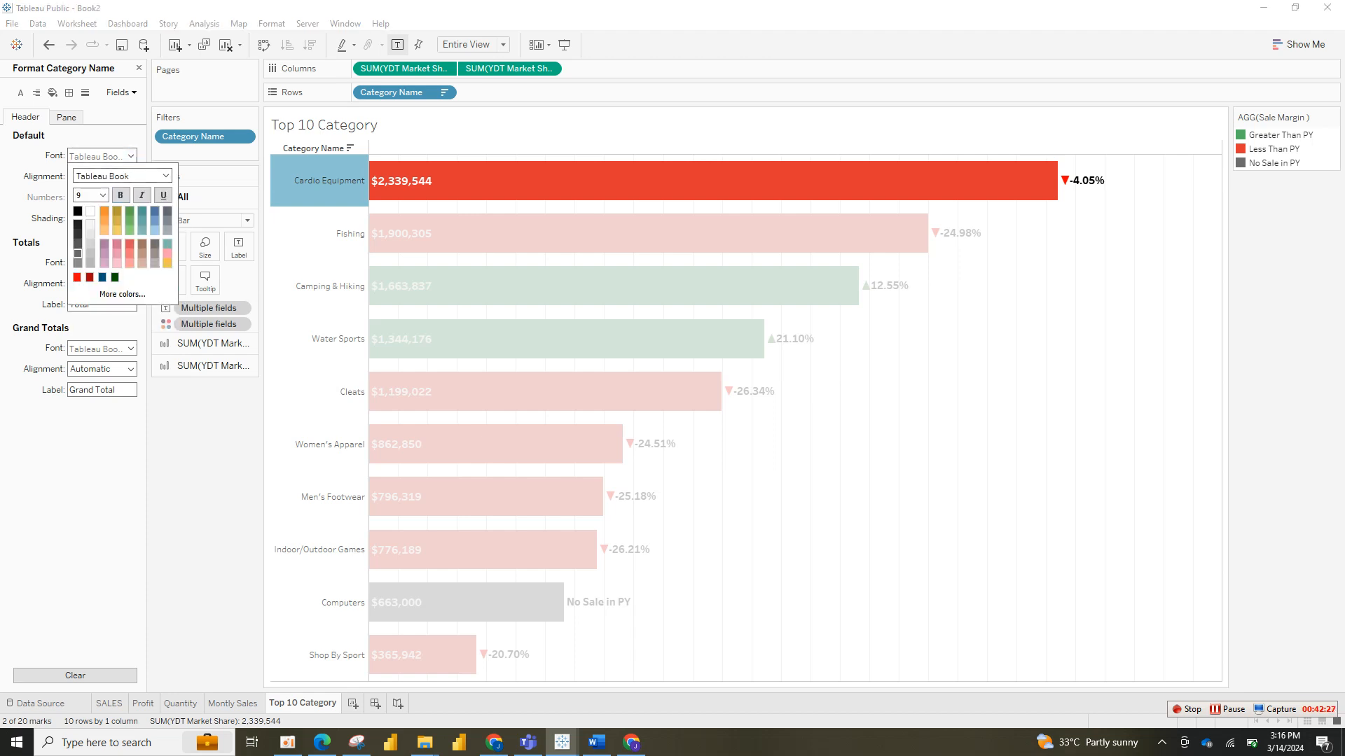
{"action": "left_click", "coordinate": [78, 210]}
{"action": "left_click", "coordinate": [103, 196]}
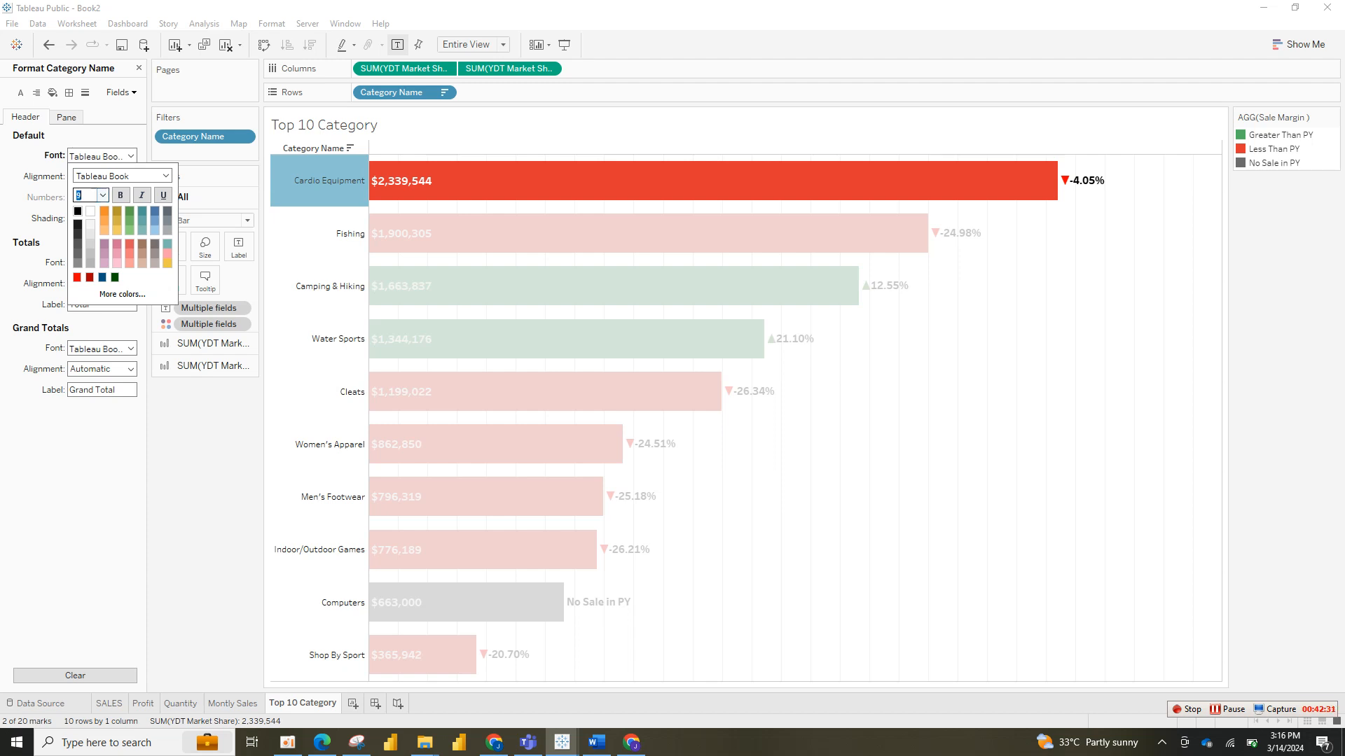
{"action": "left_click", "coordinate": [120, 195]}
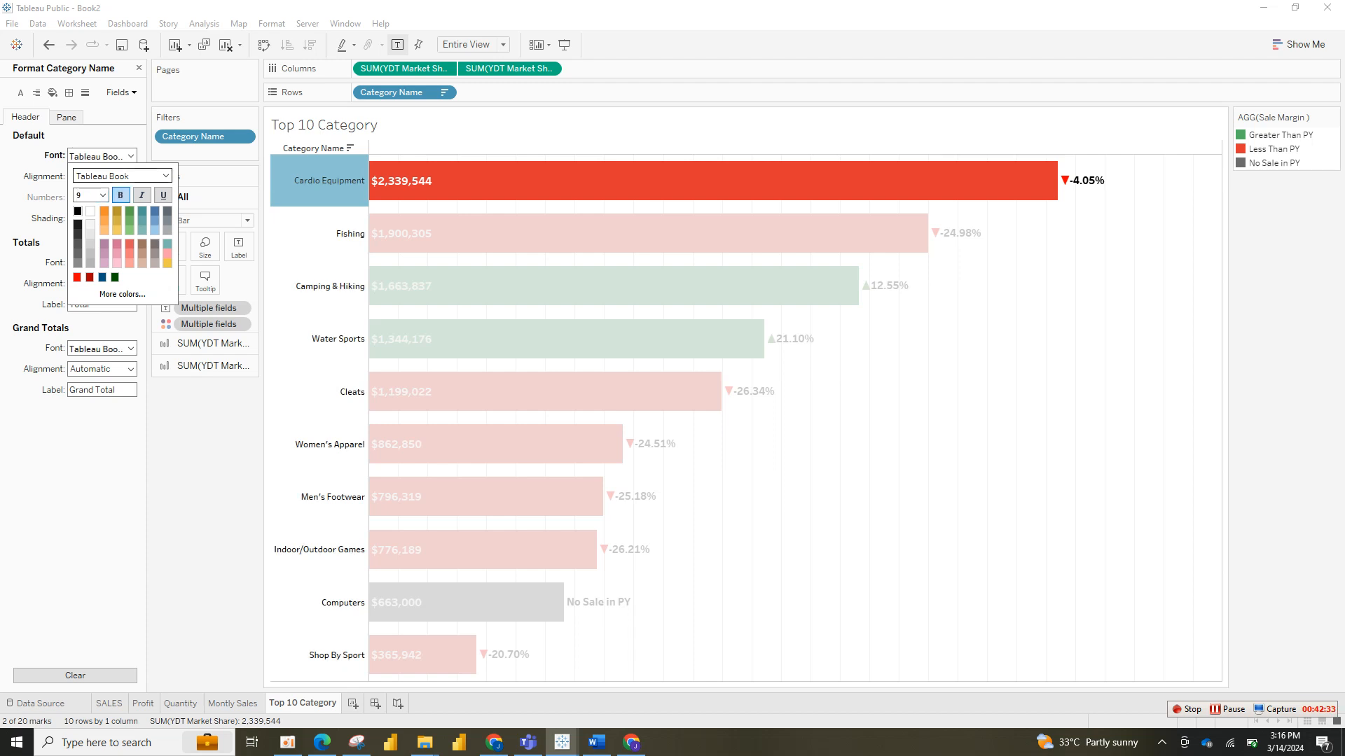
Step: Set the Category Name header font to Tableau Semibold, size 10
{"action": "left_click", "coordinate": [166, 175]}
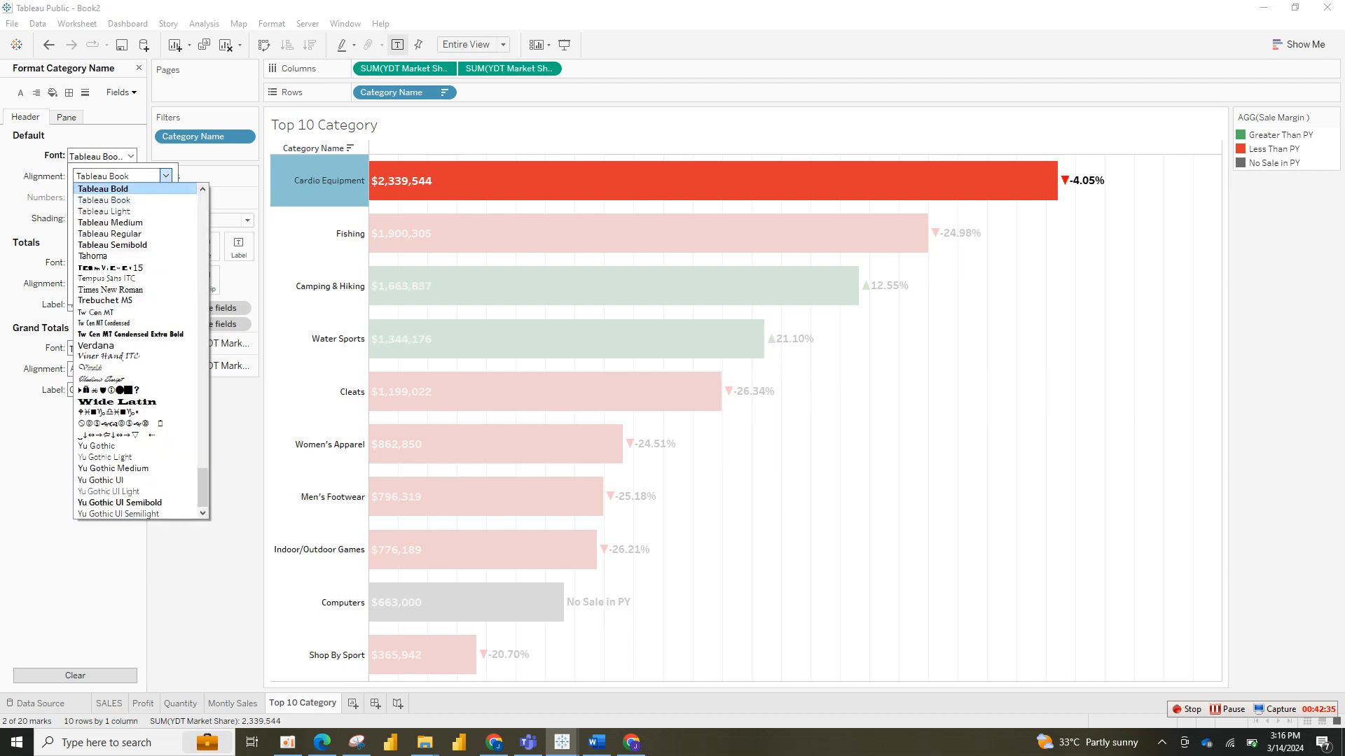
{"action": "left_click", "coordinate": [103, 188]}
{"action": "left_click", "coordinate": [166, 176]}
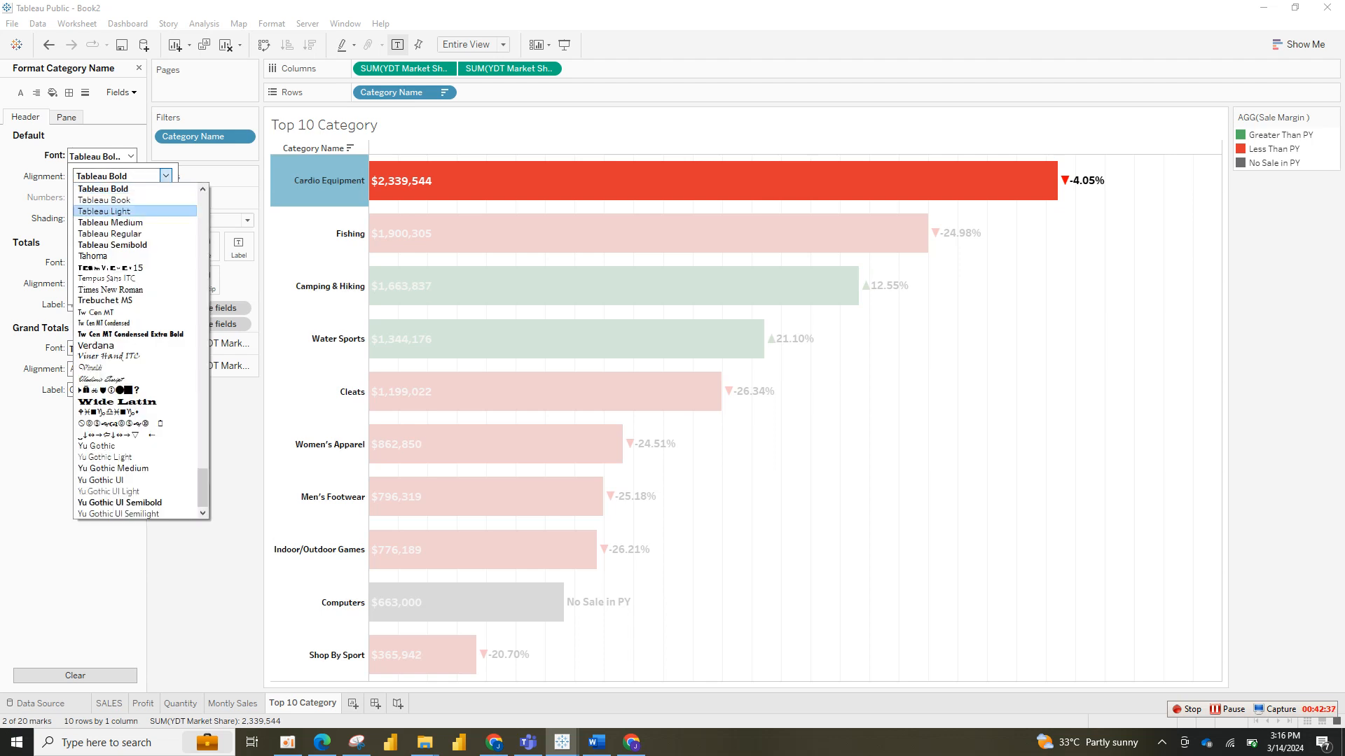
{"action": "left_click", "coordinate": [112, 244]}
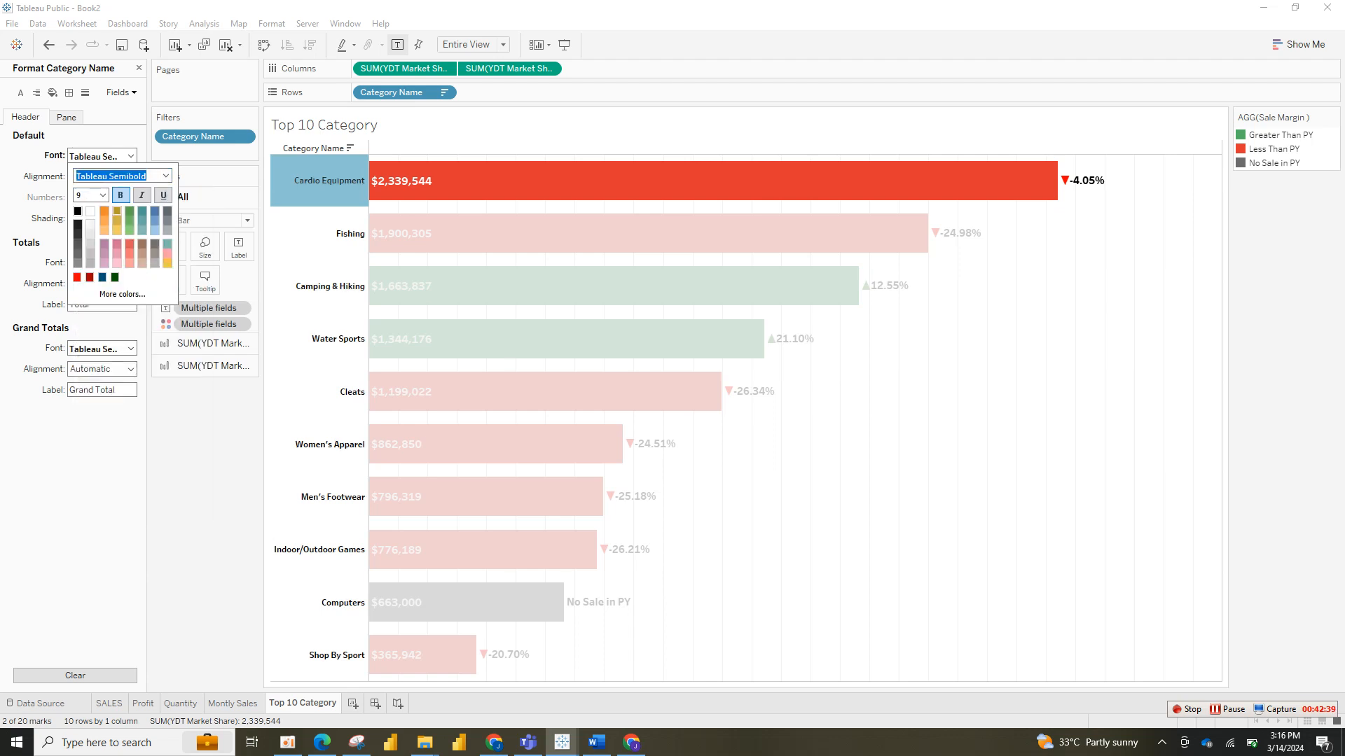
{"action": "left_click", "coordinate": [103, 194]}
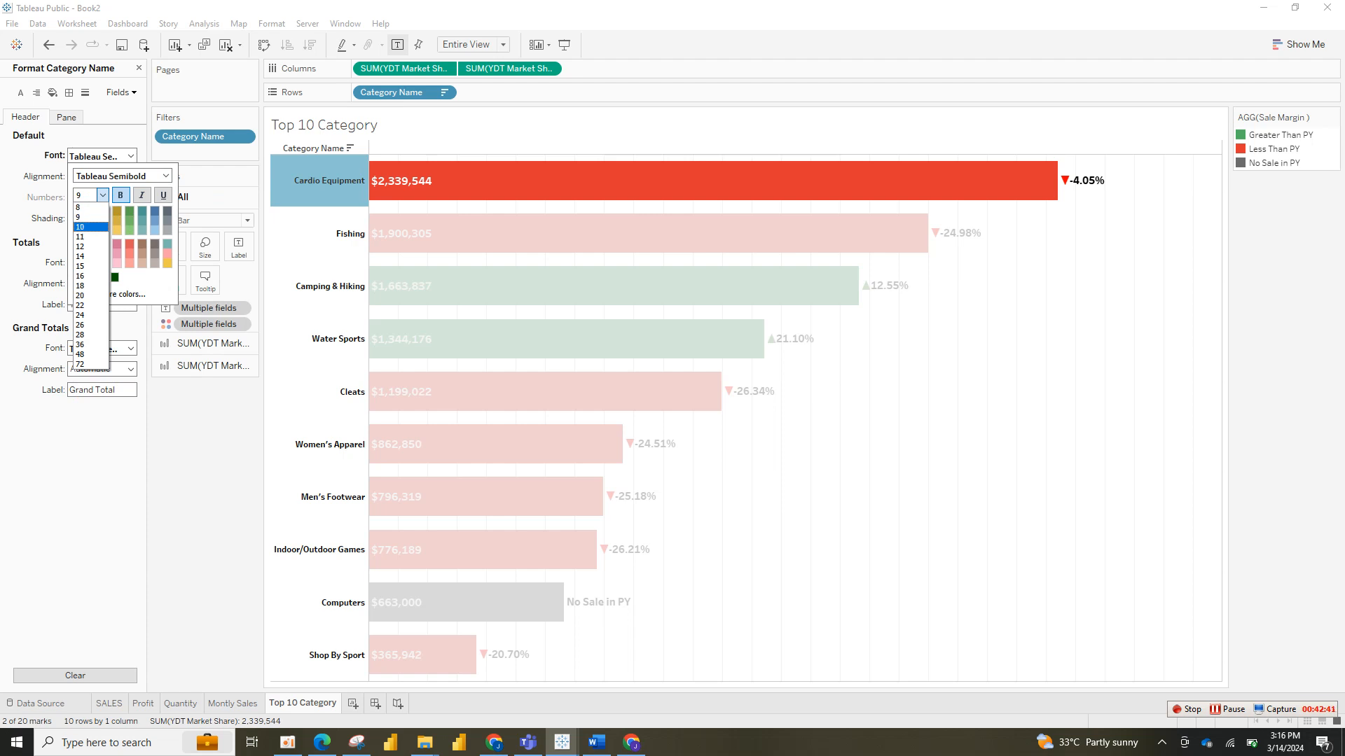
{"action": "left_click", "coordinate": [81, 247]}
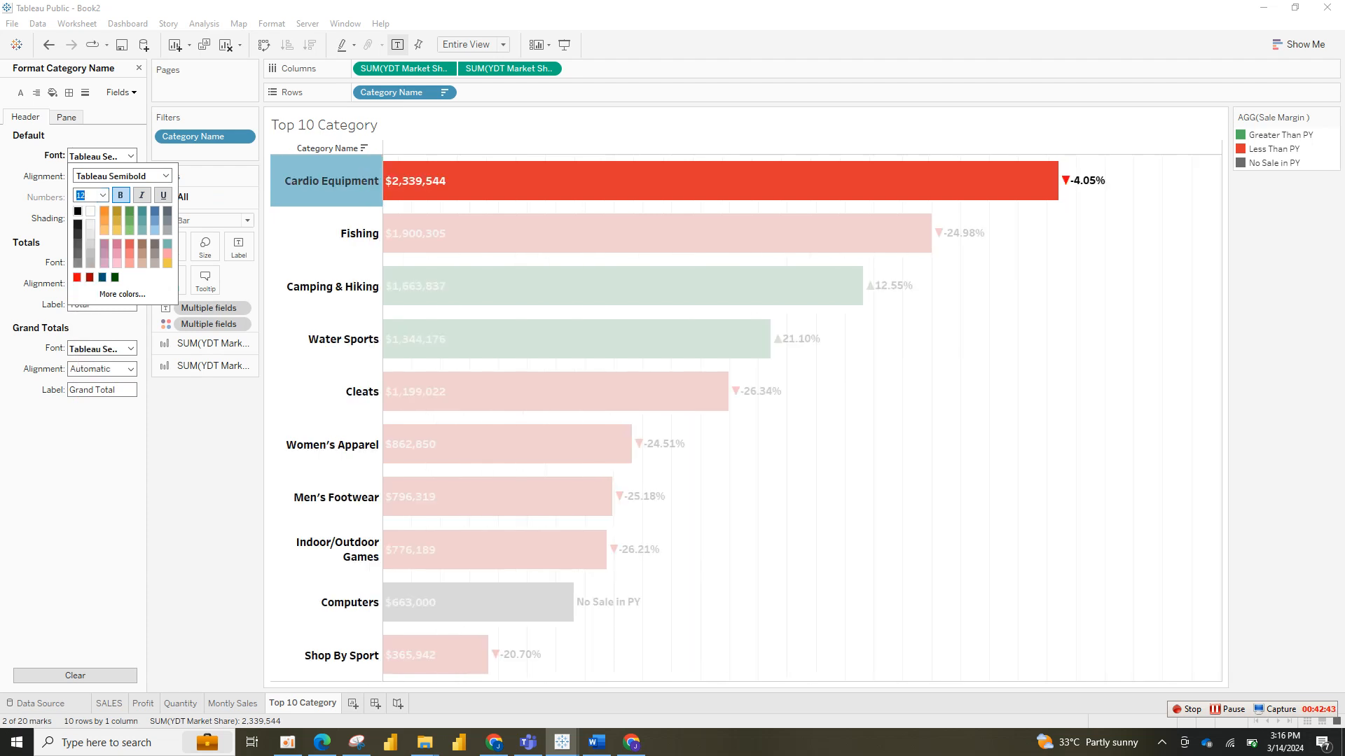
{"action": "left_click", "coordinate": [102, 195]}
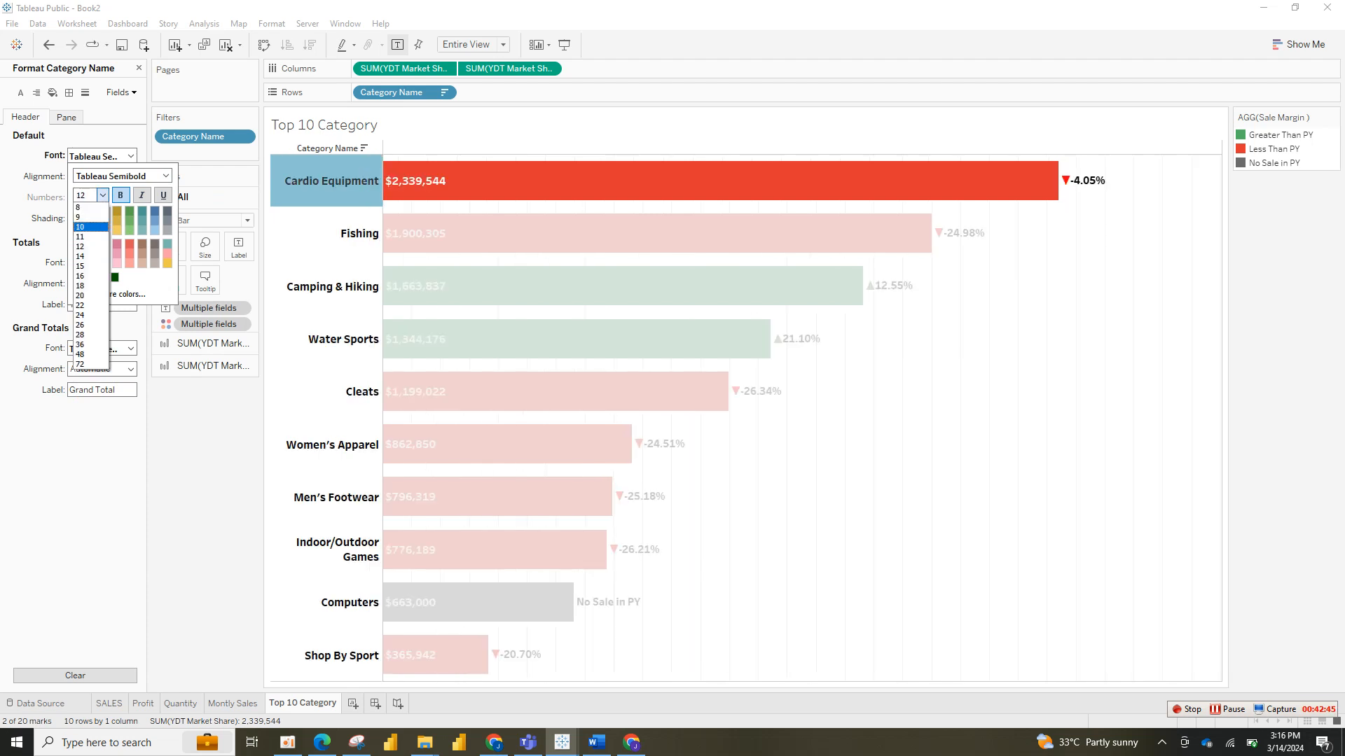
{"action": "left_click", "coordinate": [81, 225]}
{"action": "left_click", "coordinate": [79, 448]}
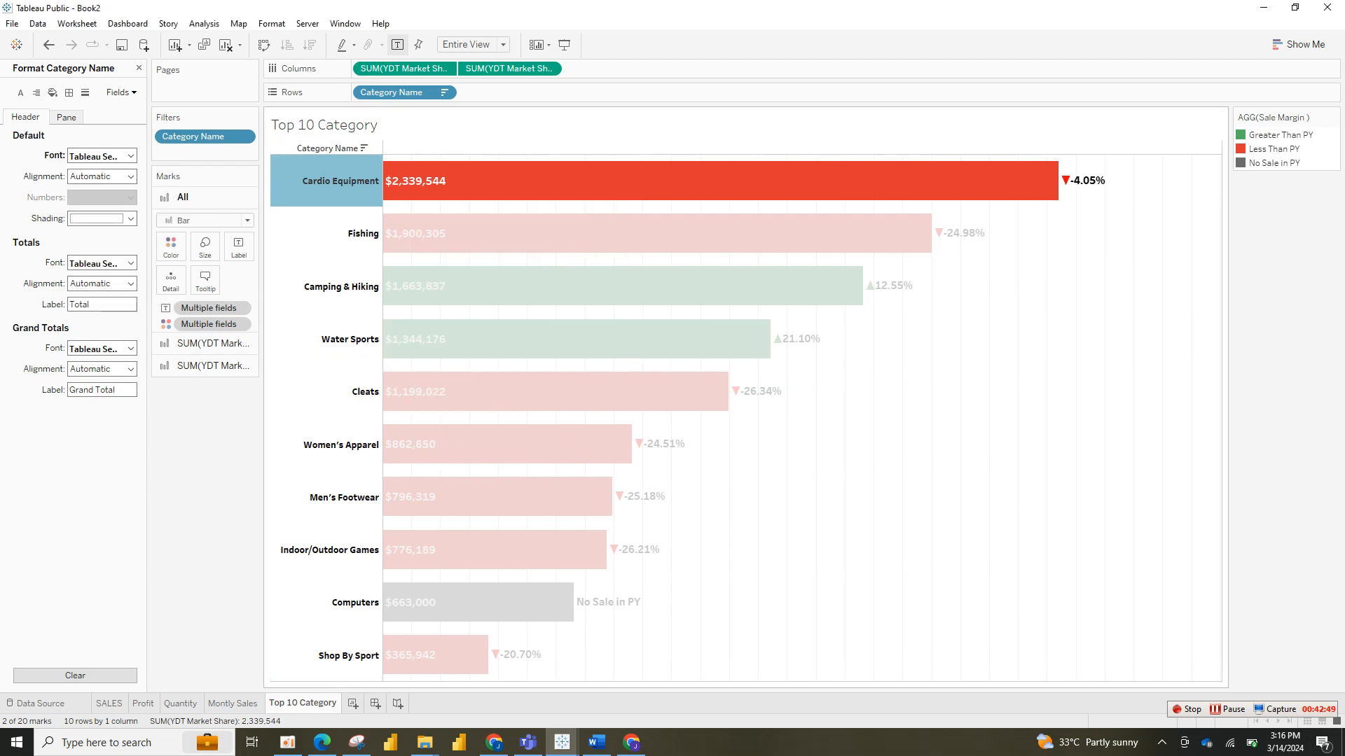
Step: Hide the title of the Top 10 Category worksheet
{"action": "right_click", "coordinate": [354, 140]}
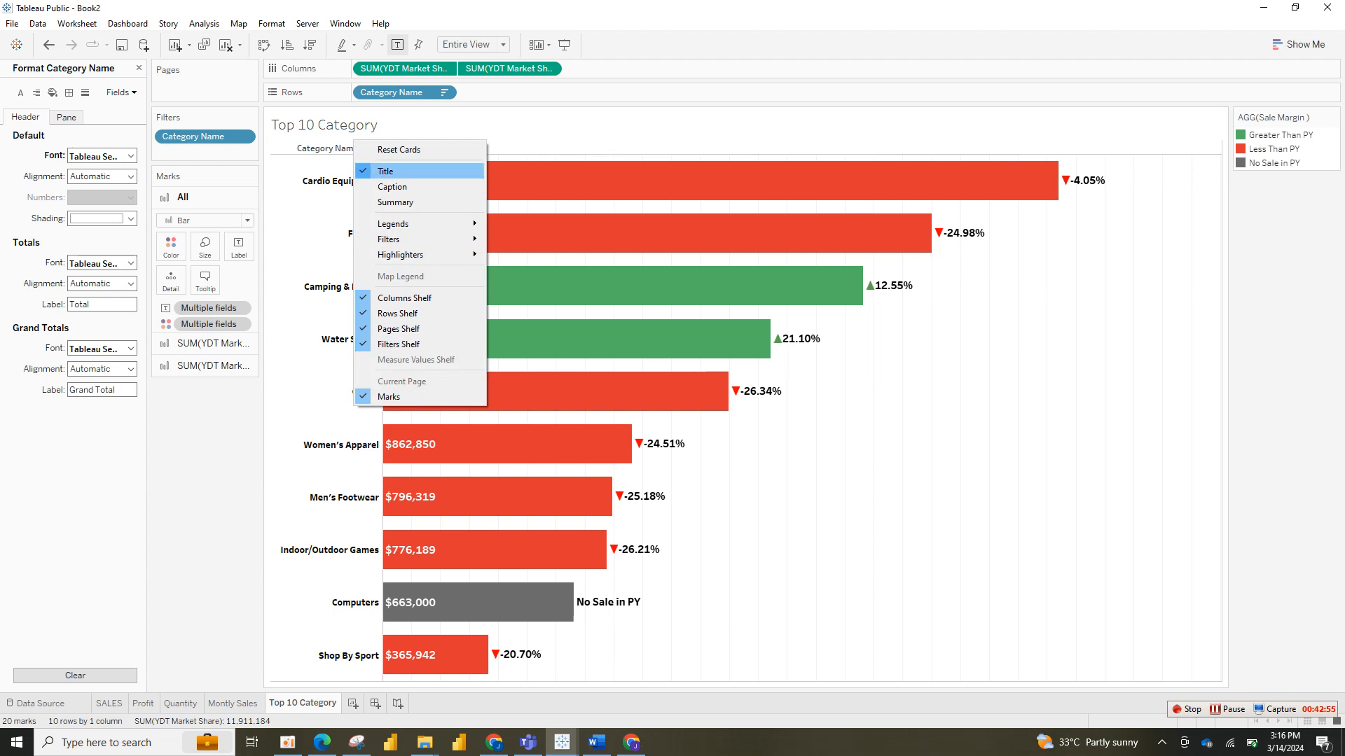
{"action": "left_click", "coordinate": [392, 171]}
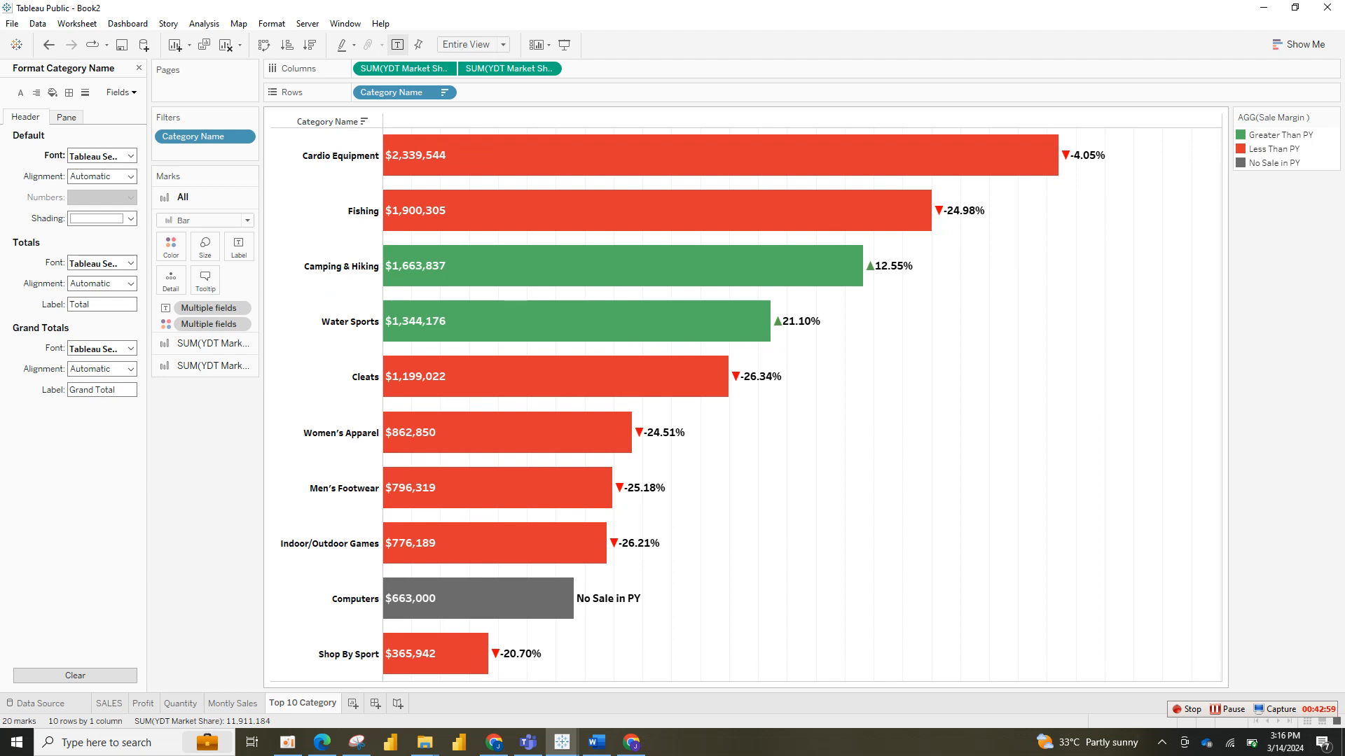
Step: Undo the last two Category Name header font size changes and redo them
{"action": "left_click", "coordinate": [48, 45]}
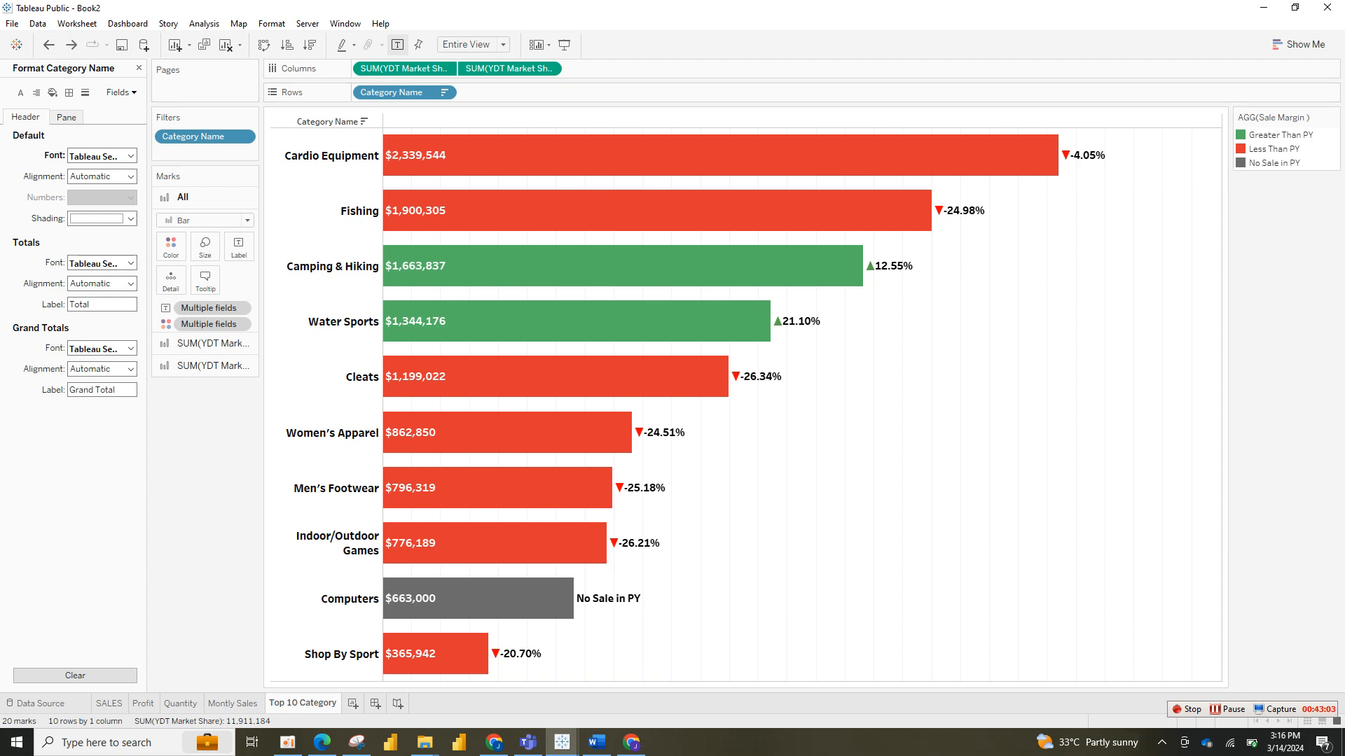
{"action": "left_click", "coordinate": [48, 45]}
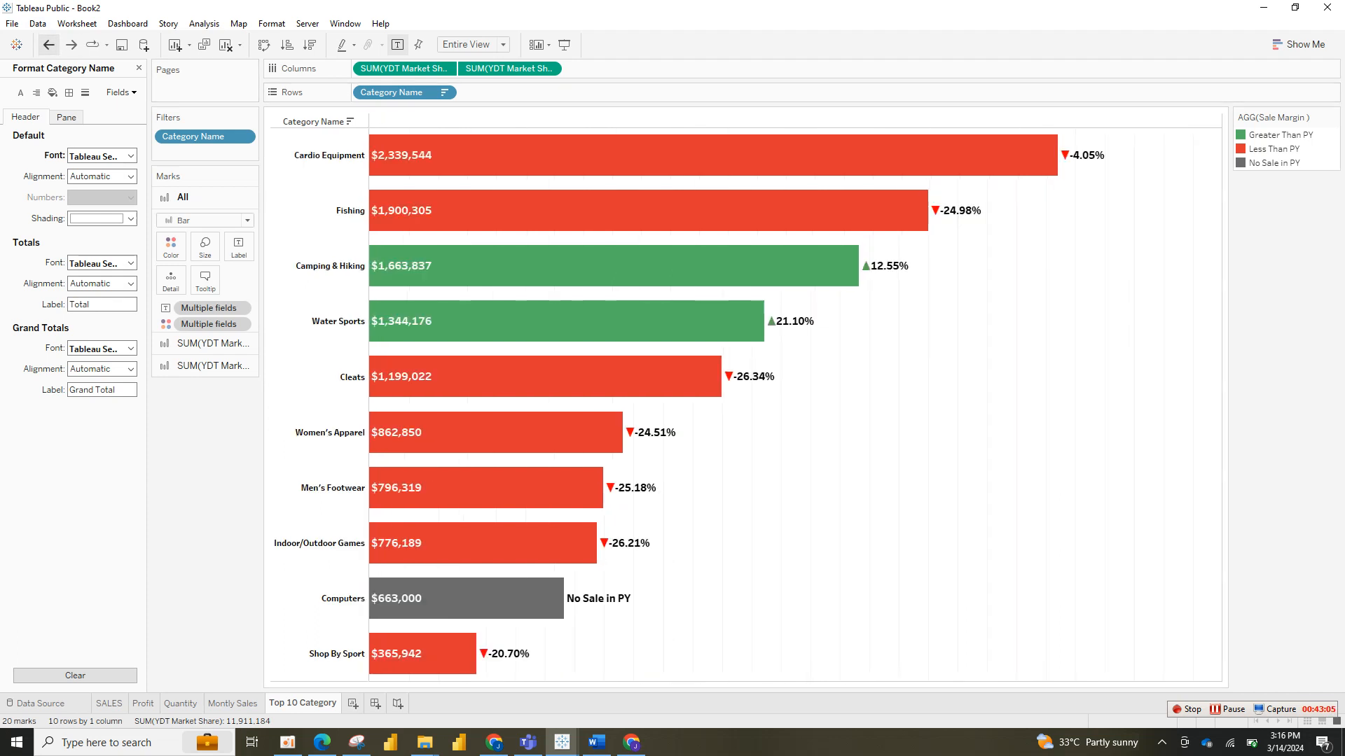
{"action": "left_click", "coordinate": [71, 45]}
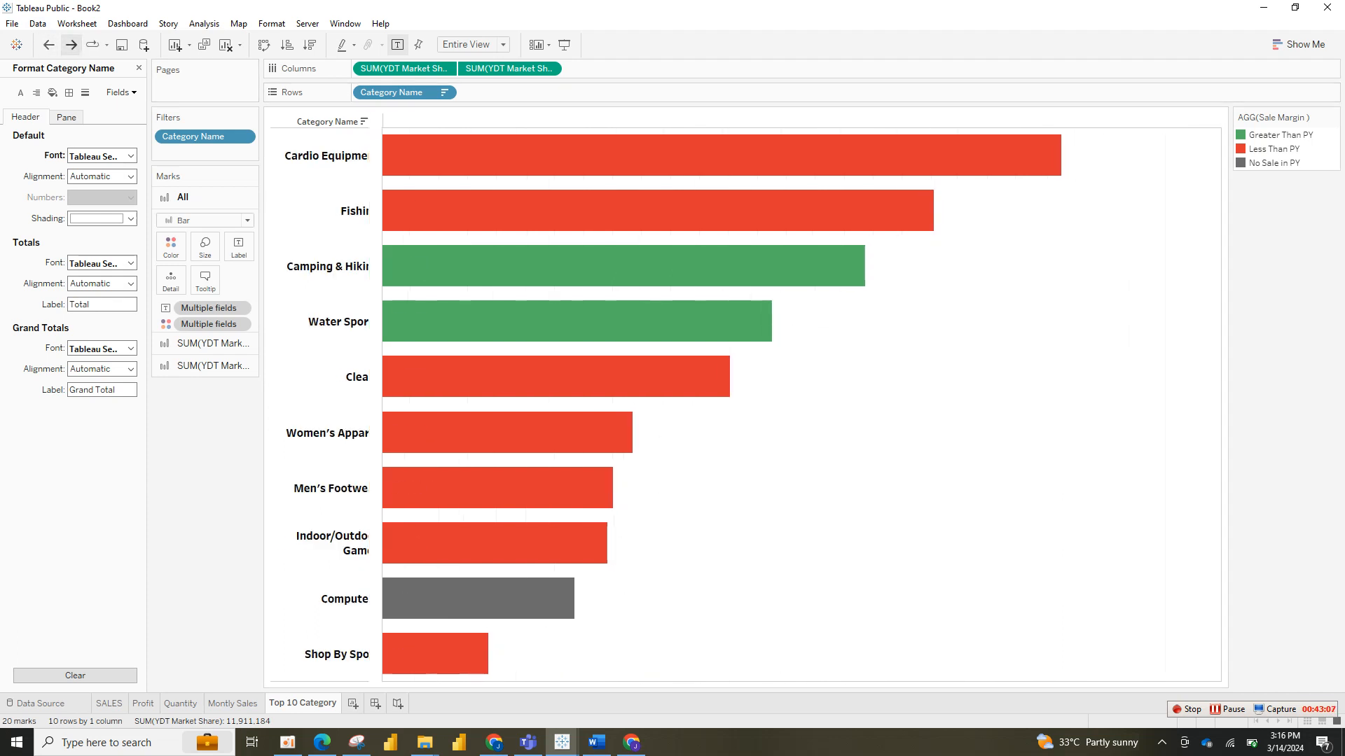
{"action": "left_click", "coordinate": [49, 45]}
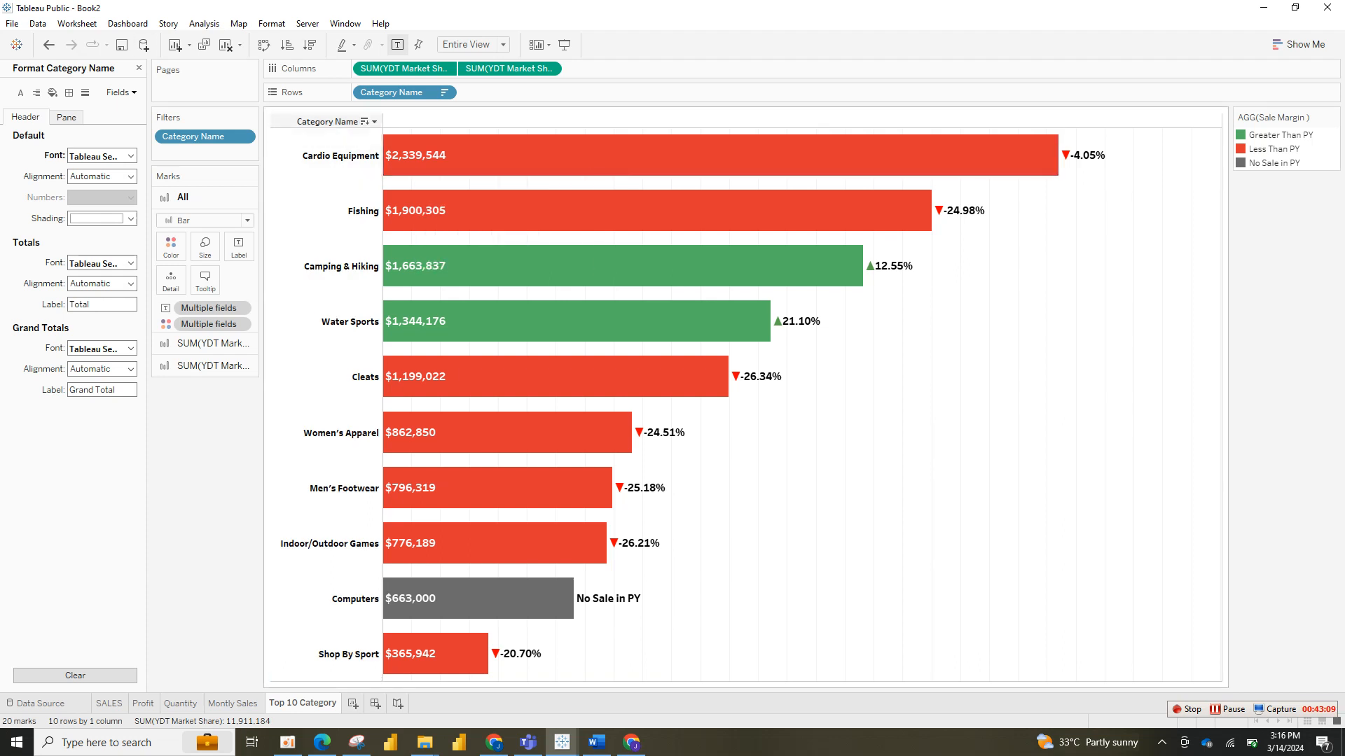
{"action": "left_click", "coordinate": [364, 121]}
{"action": "right_click", "coordinate": [309, 119]}
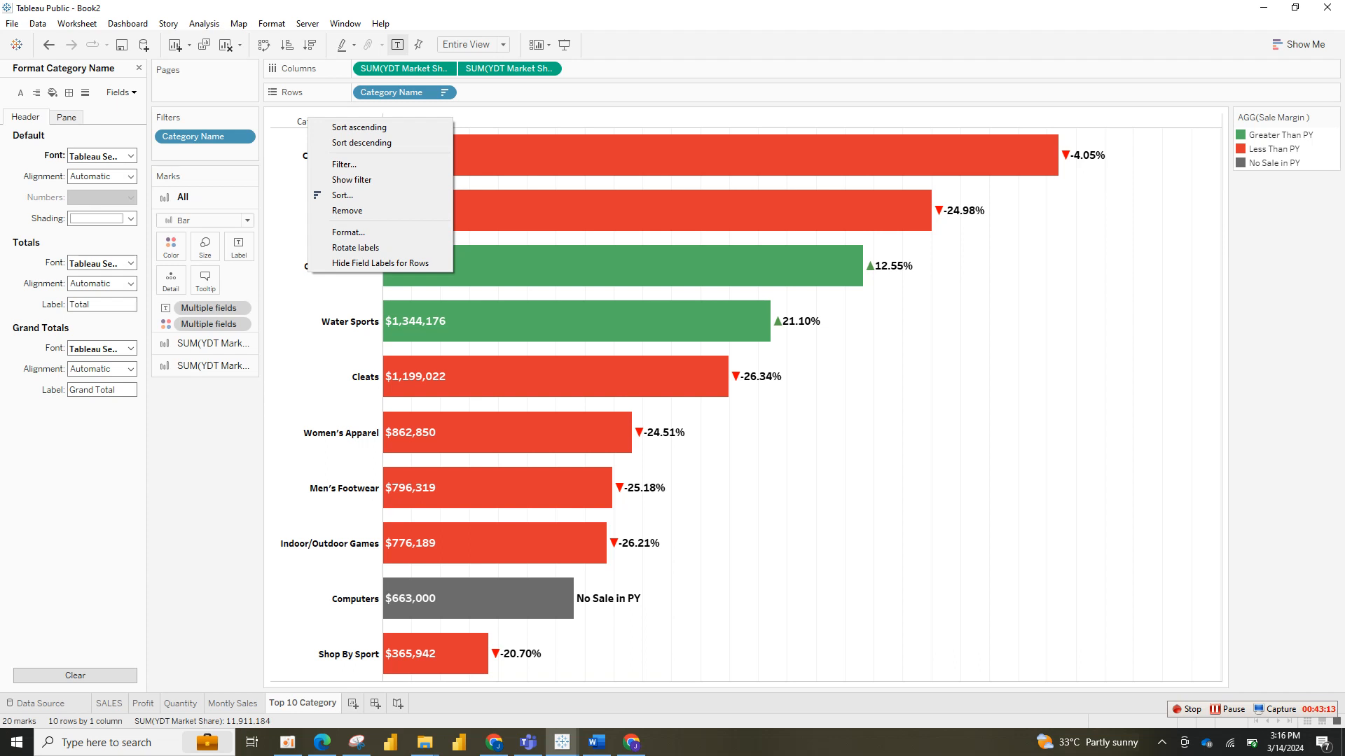
{"action": "right_click", "coordinate": [513, 119]}
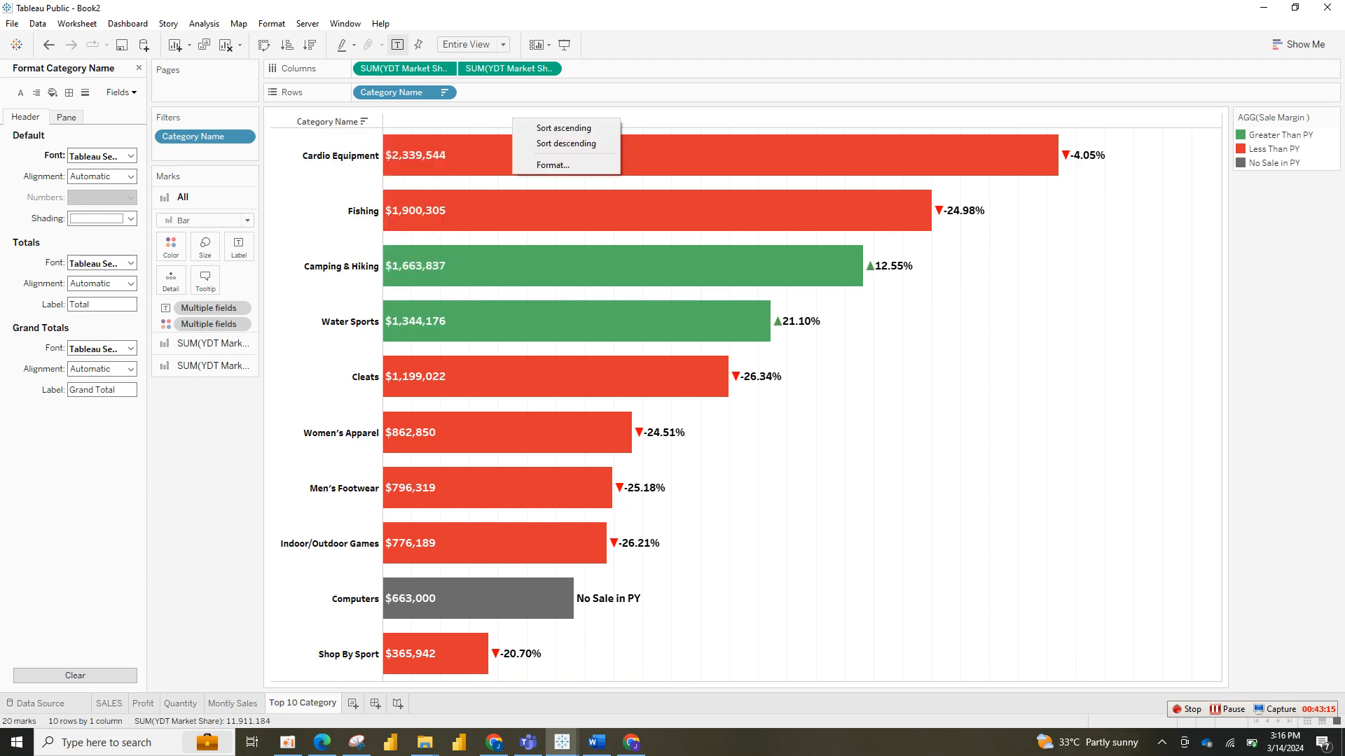
{"action": "left_click", "coordinate": [350, 168]}
{"action": "right_click", "coordinate": [371, 179]}
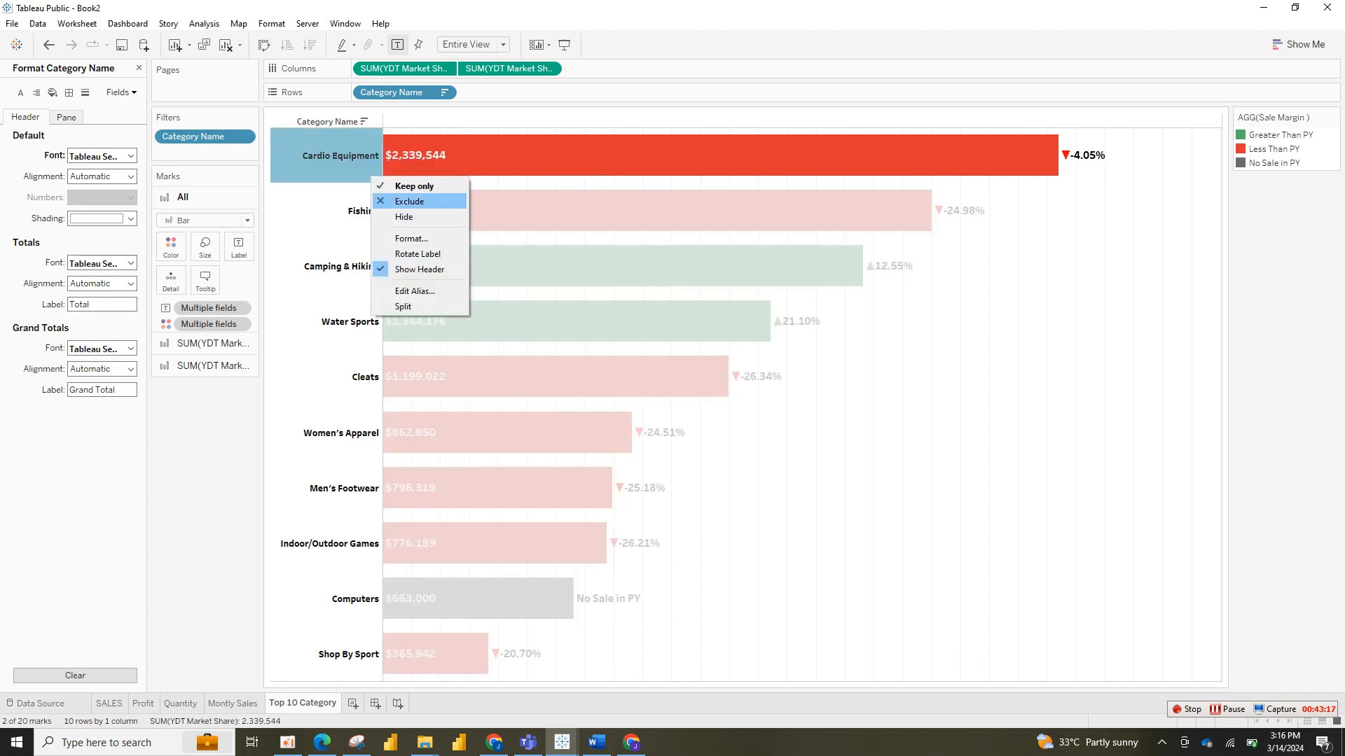
{"action": "right_click", "coordinate": [328, 257]}
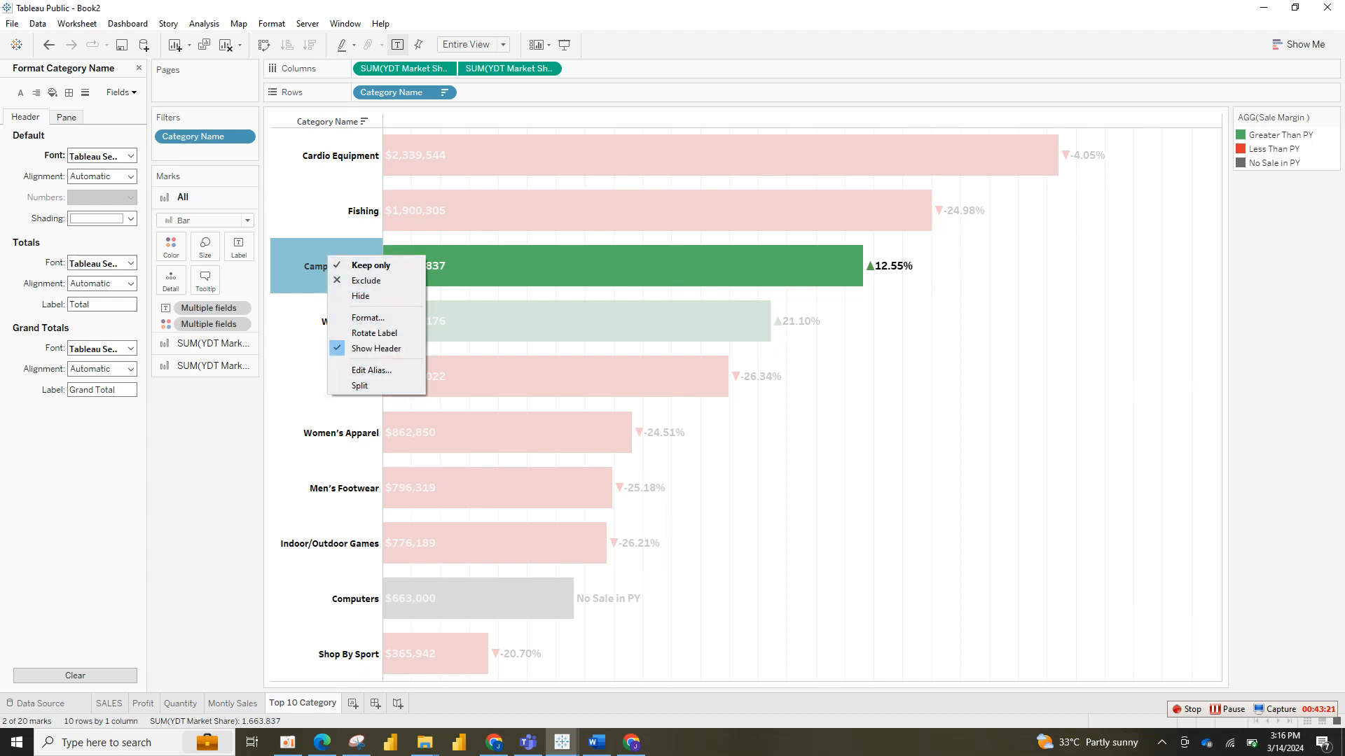
{"action": "right_click", "coordinate": [302, 126]}
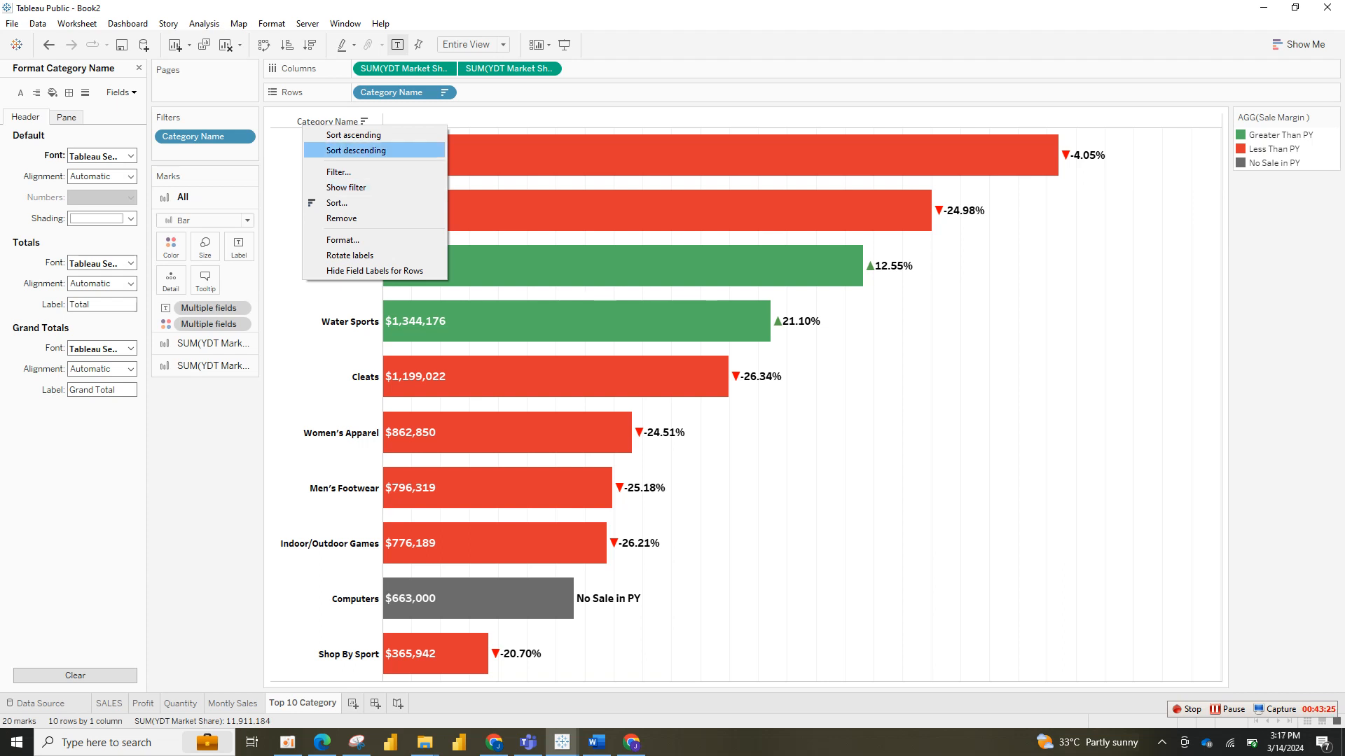
{"action": "right_click", "coordinate": [293, 119]}
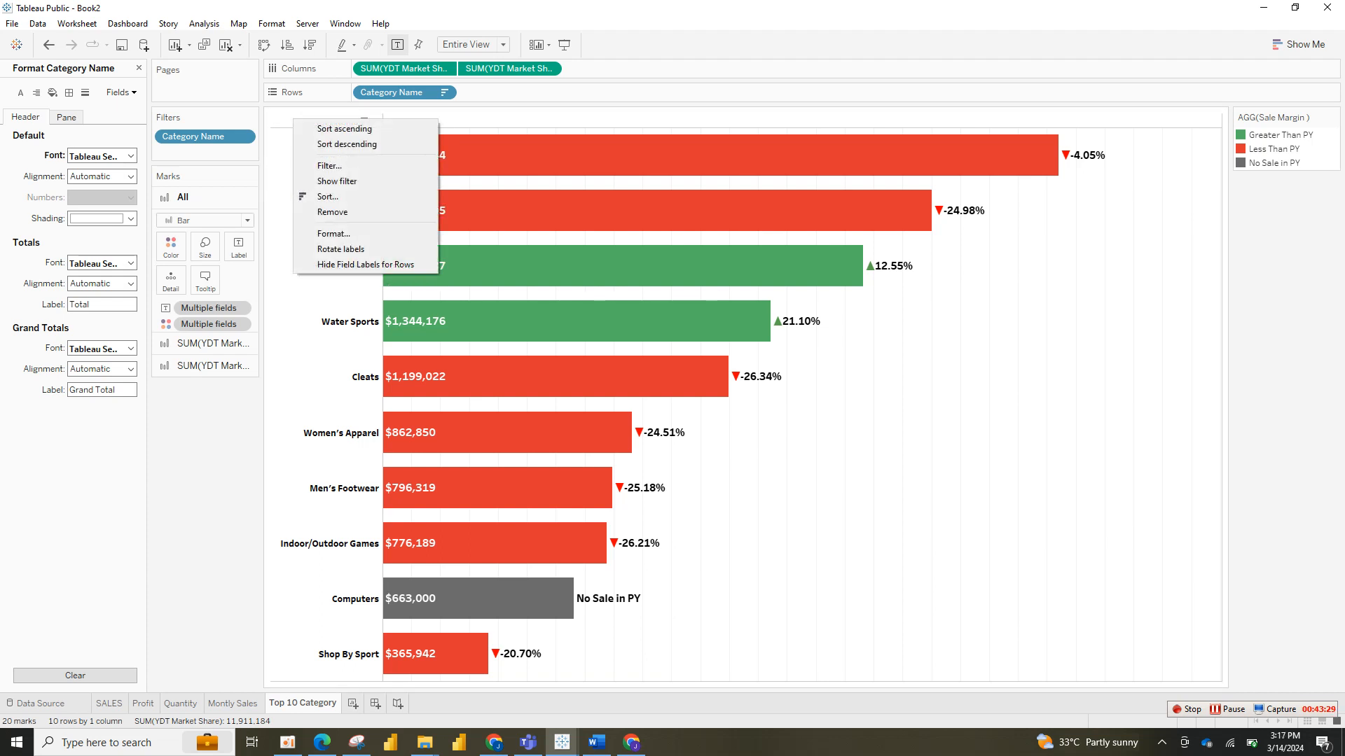
{"action": "key", "text": "Escape"}
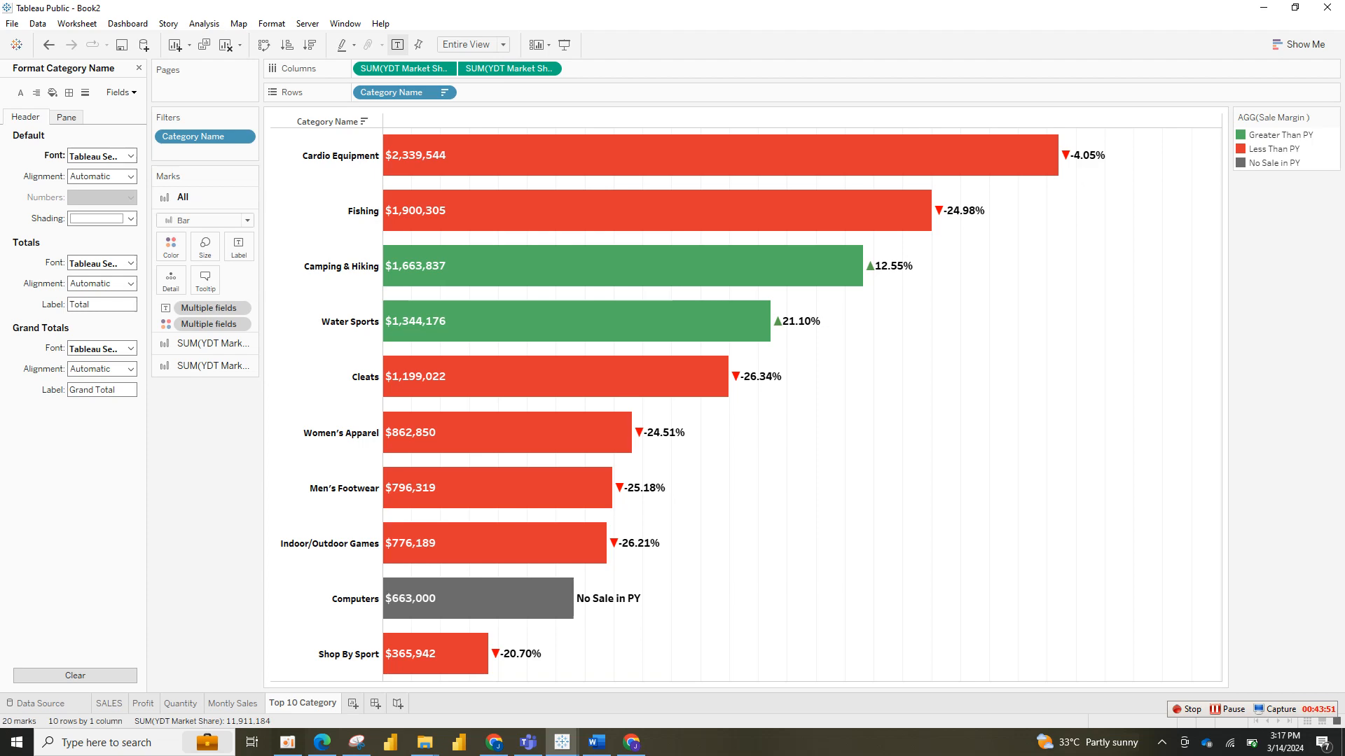
{"action": "mouse_move", "coordinate": [561, 743]}
{"action": "mouse_move", "coordinate": [485, 676]}
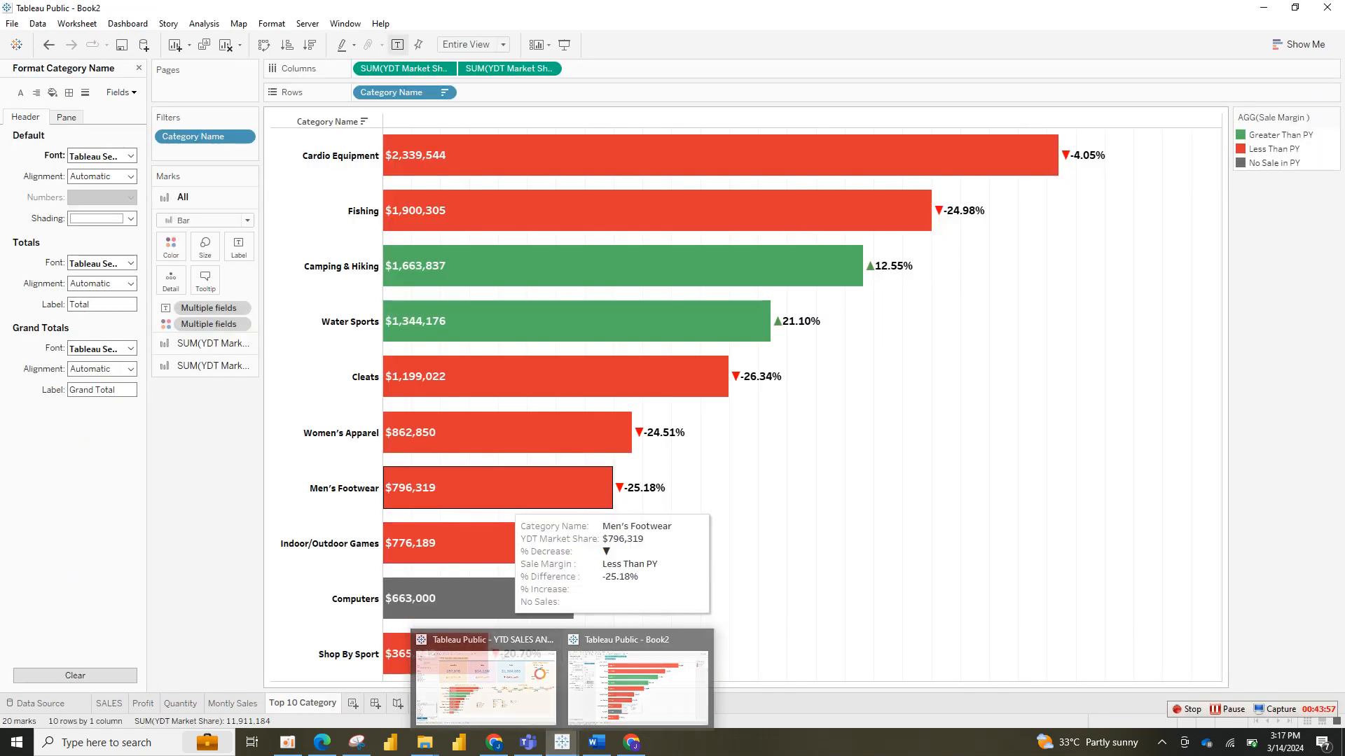
{"action": "left_click", "coordinate": [637, 678]}
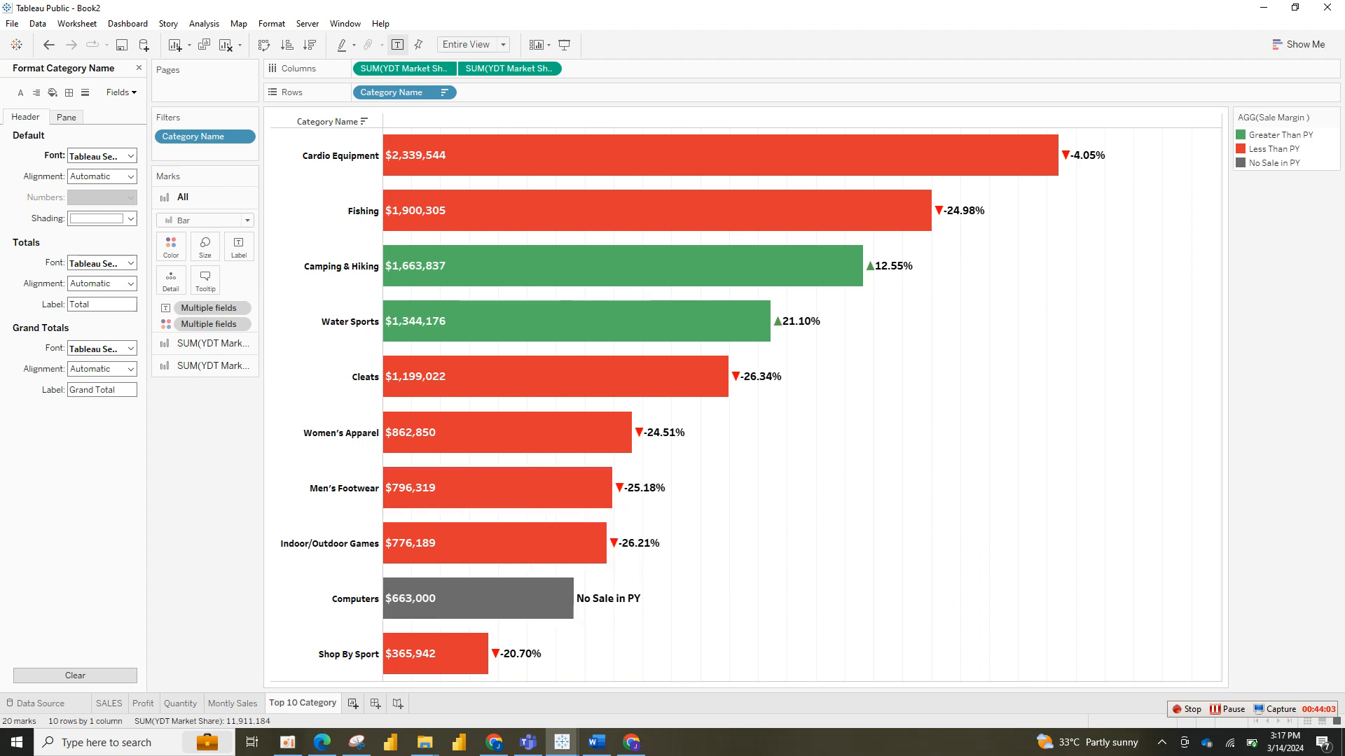
Step: Add a new worksheet after Top 10 Category and name it Market Share
{"action": "left_click", "coordinate": [352, 703]}
{"action": "double_click", "coordinate": [356, 703]}
{"action": "type", "text": "Market Share"}
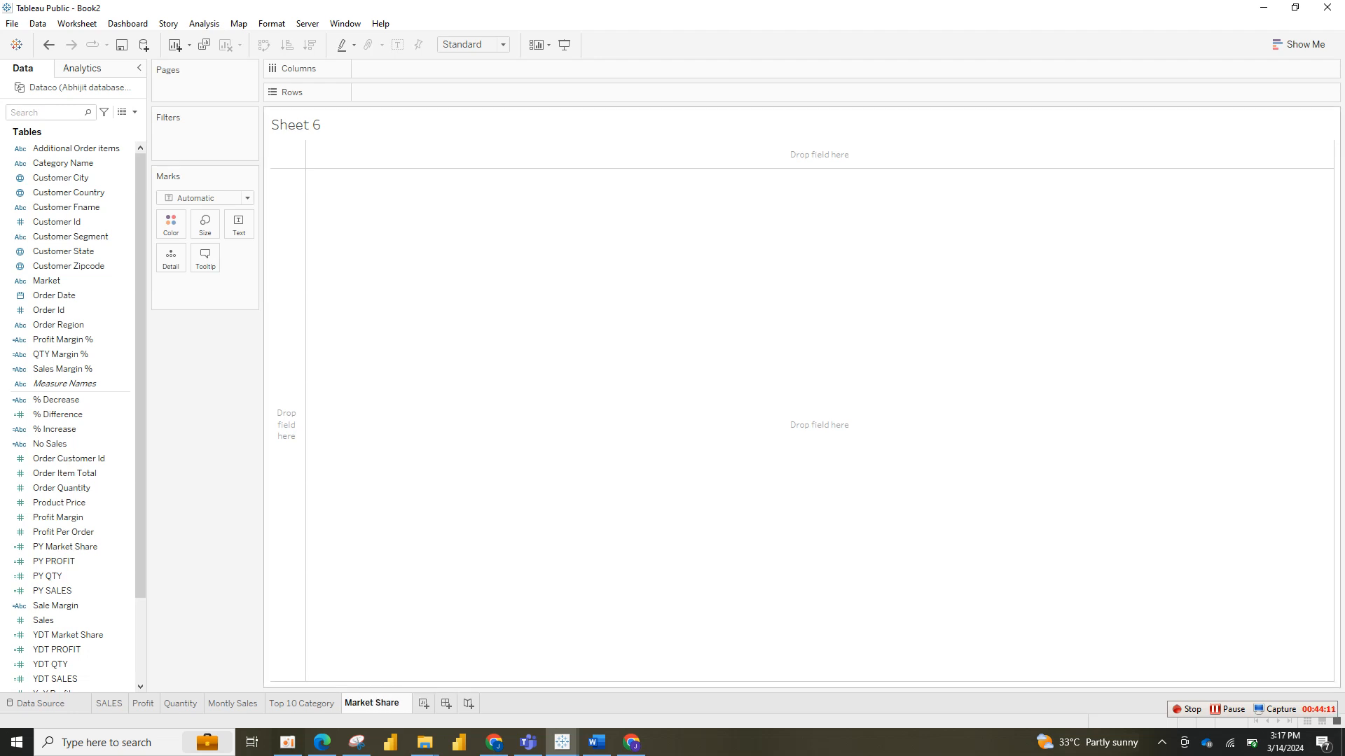
{"action": "key", "text": "Return"}
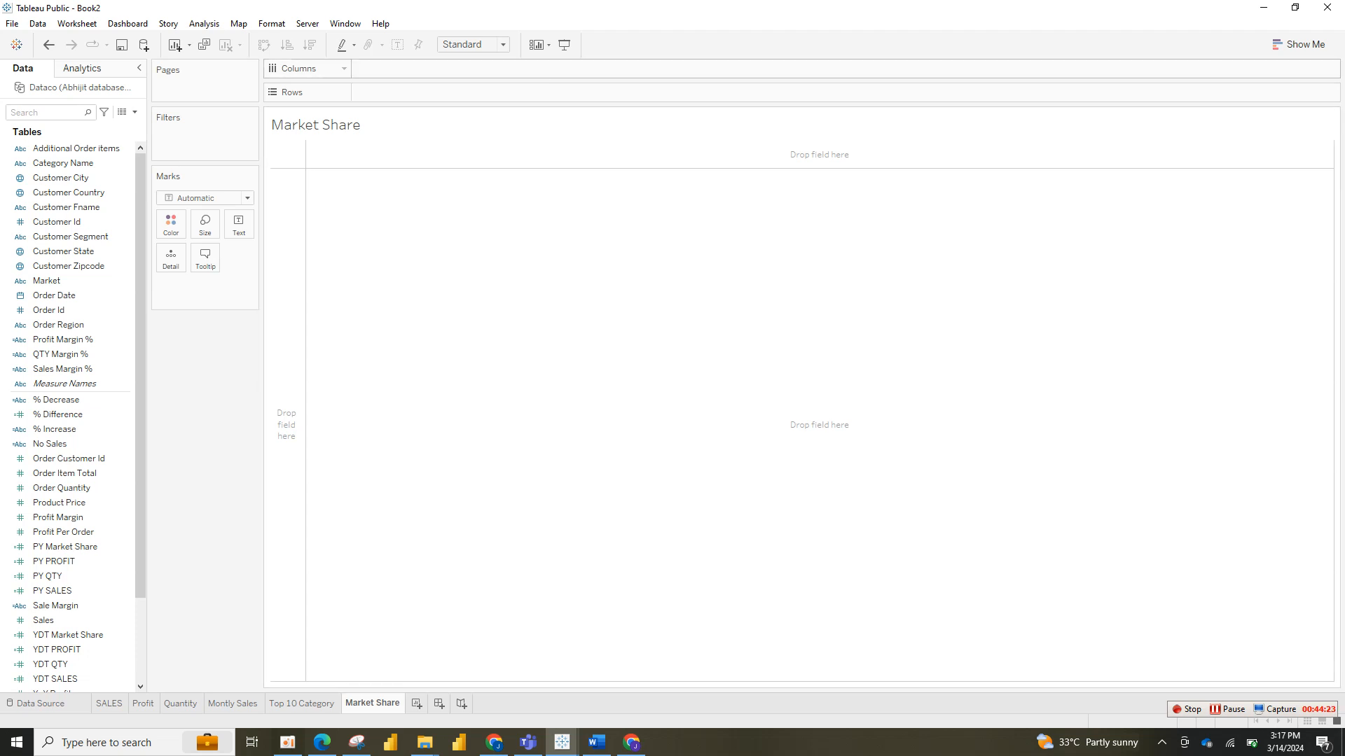
Step: Add two AVG(0) calculations side by side to the Columns of the Market Share worksheet
{"action": "double_click", "coordinate": [440, 68]}
{"action": "type", "text": "av"}
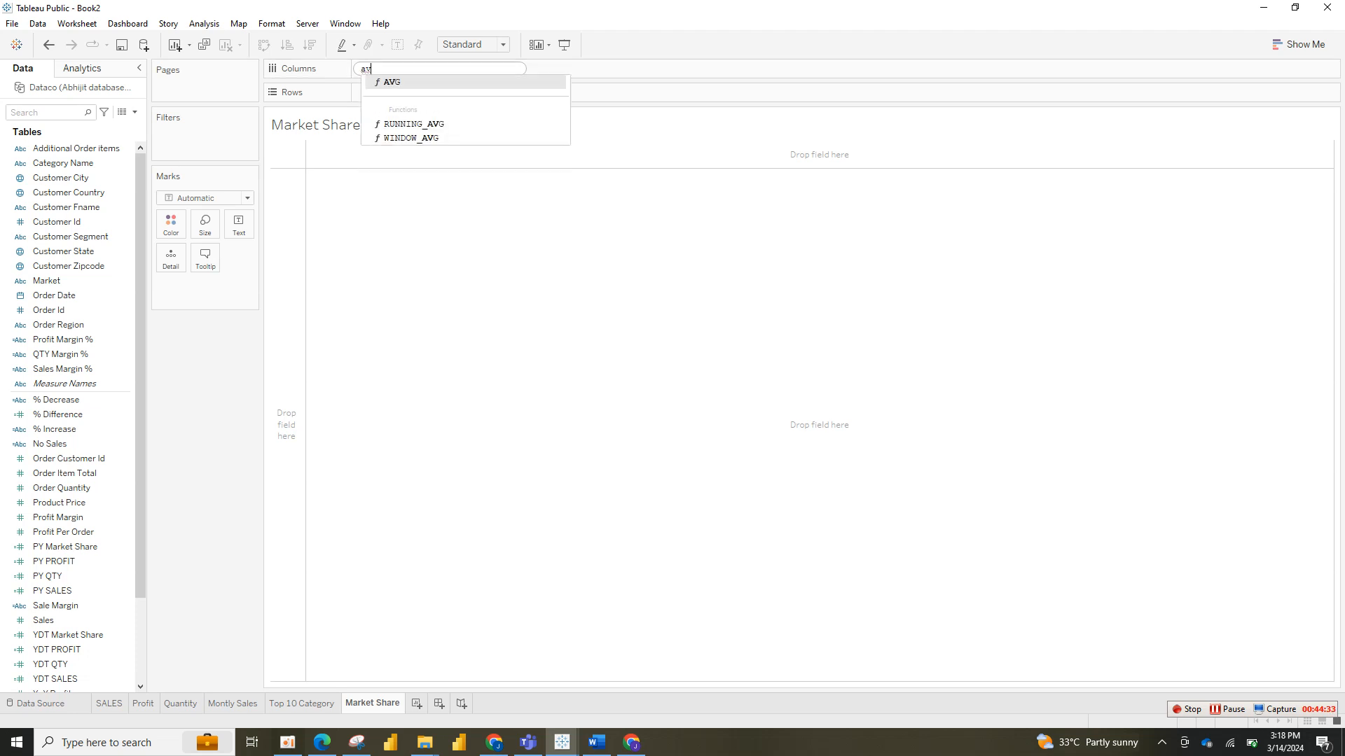
{"action": "key", "text": "Return"}
{"action": "type", "text": "0"}
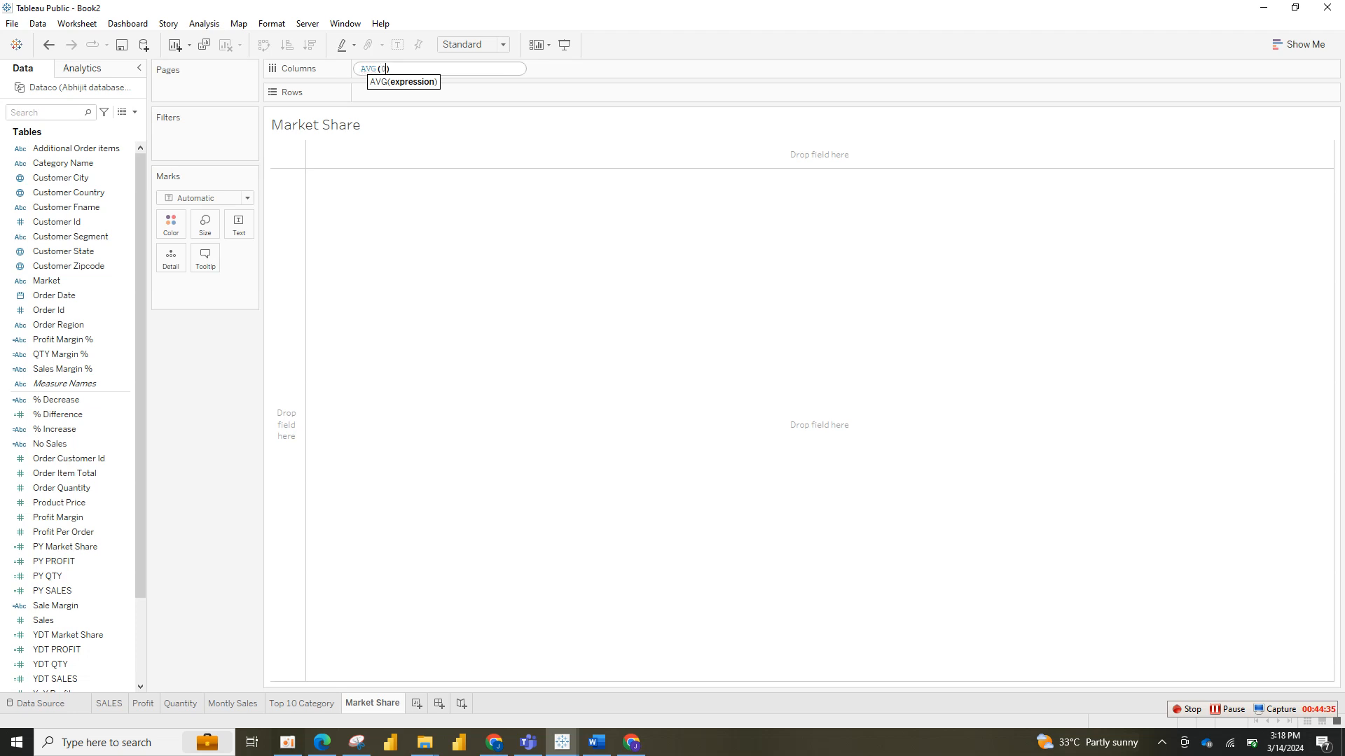
{"action": "key", "text": "Return"}
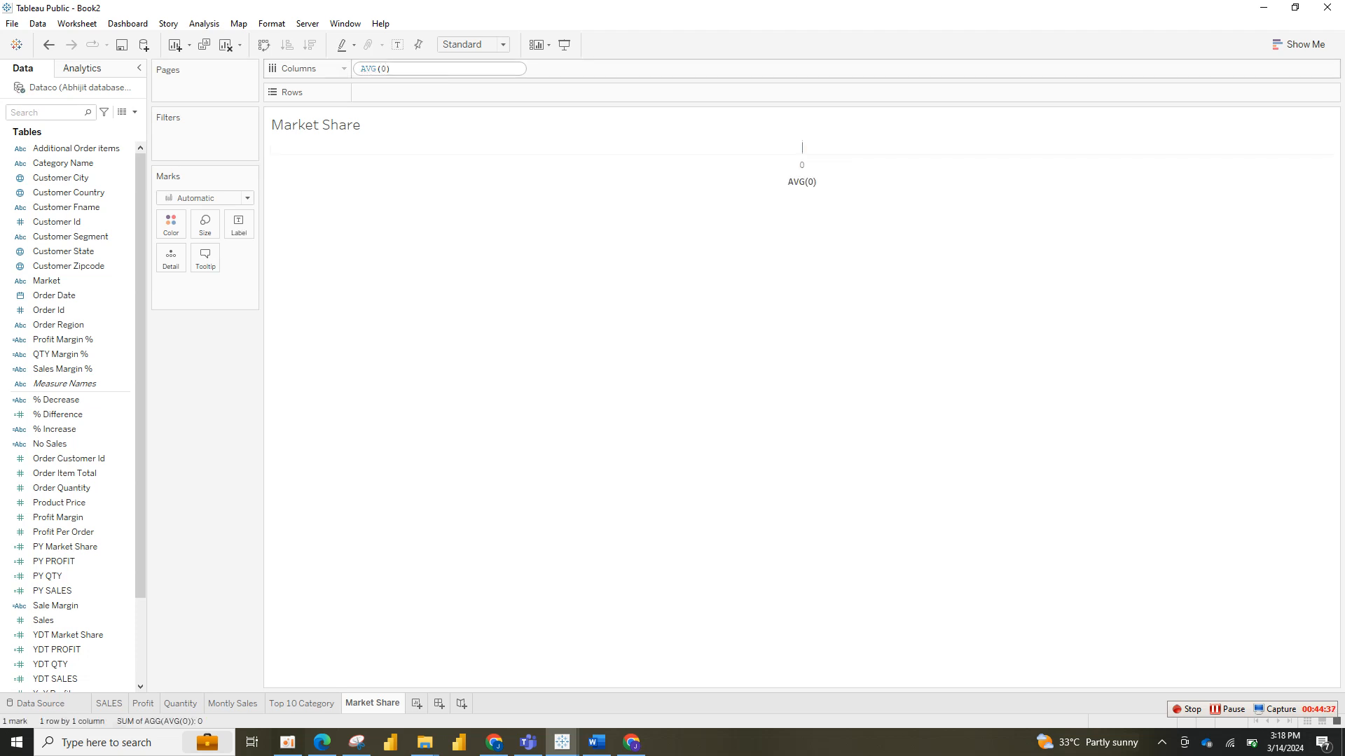
{"action": "type", "text": "av"}
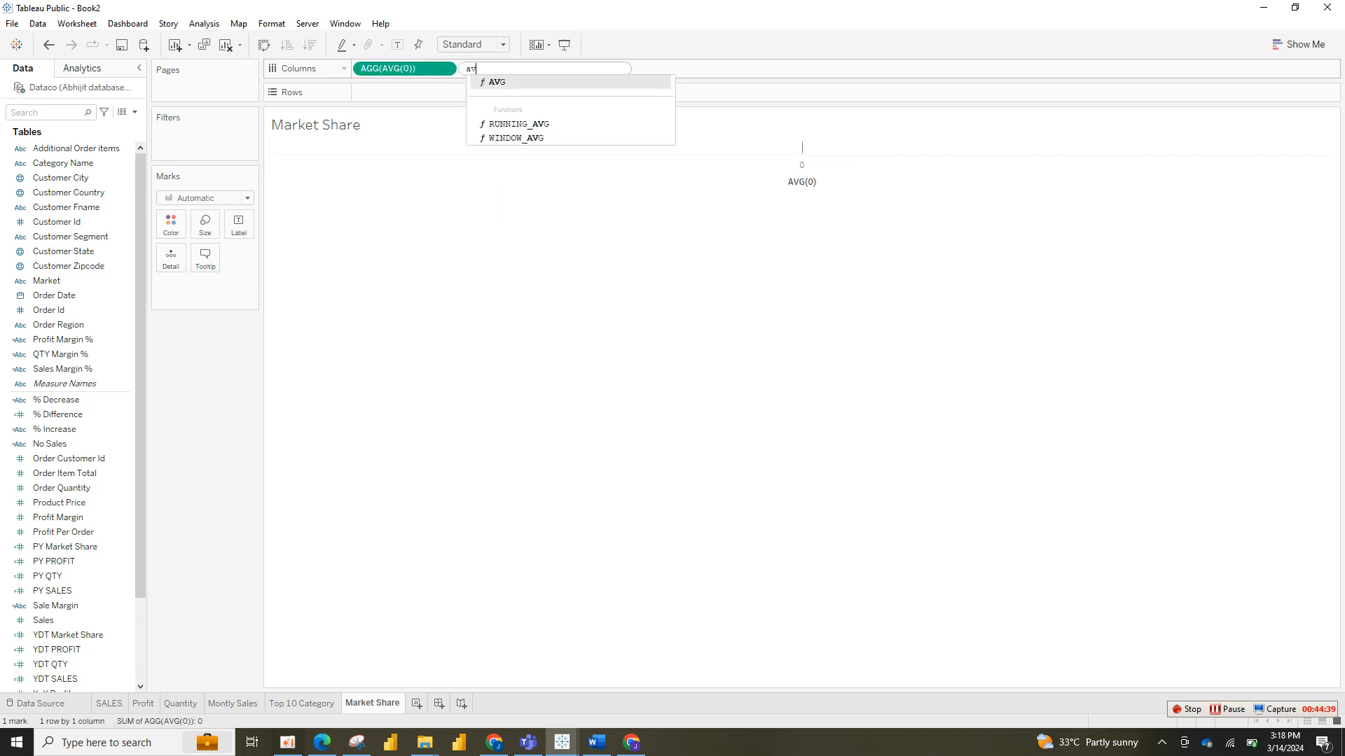
{"action": "key", "text": "Return"}
{"action": "type", "text": "0"}
{"action": "key", "text": "Return"}
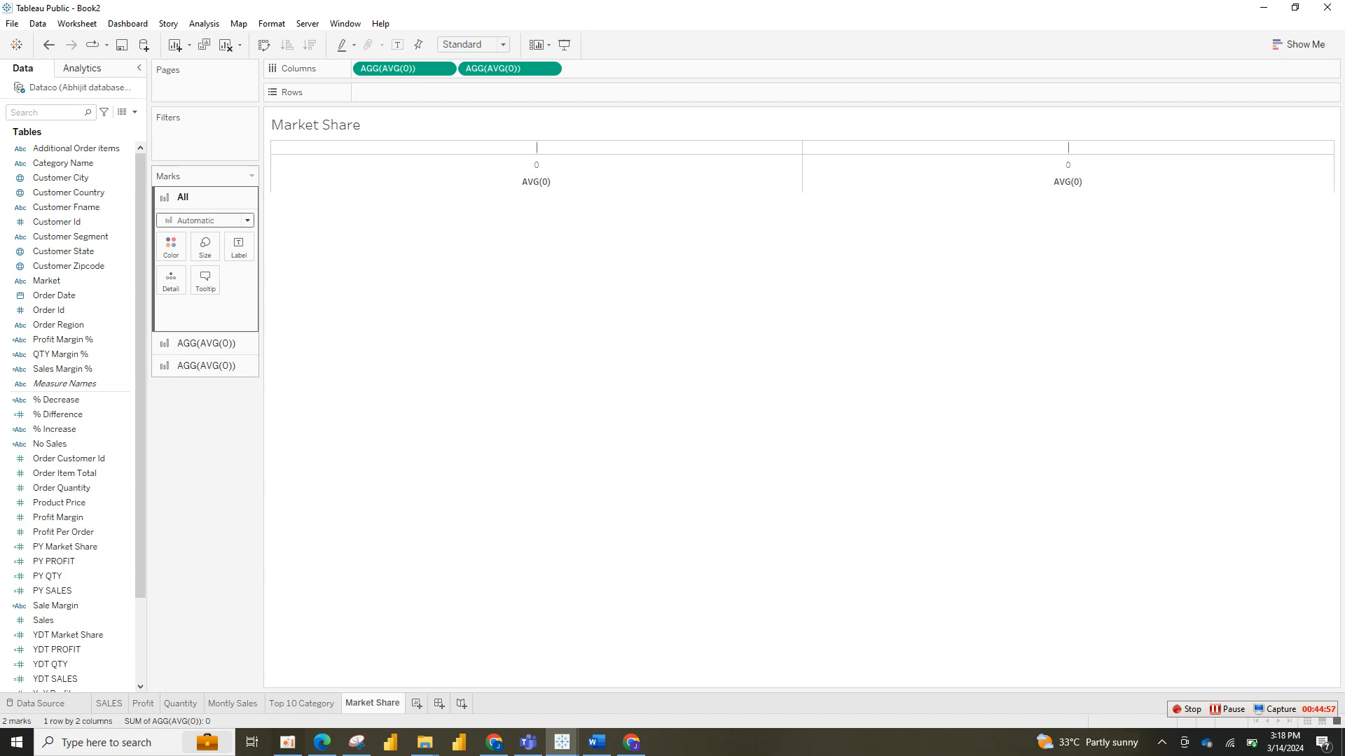
Step: Change all marks to the Pie type and color only the first AVG(0) pie by Market
{"action": "left_click", "coordinate": [218, 220]}
{"action": "left_click", "coordinate": [192, 381]}
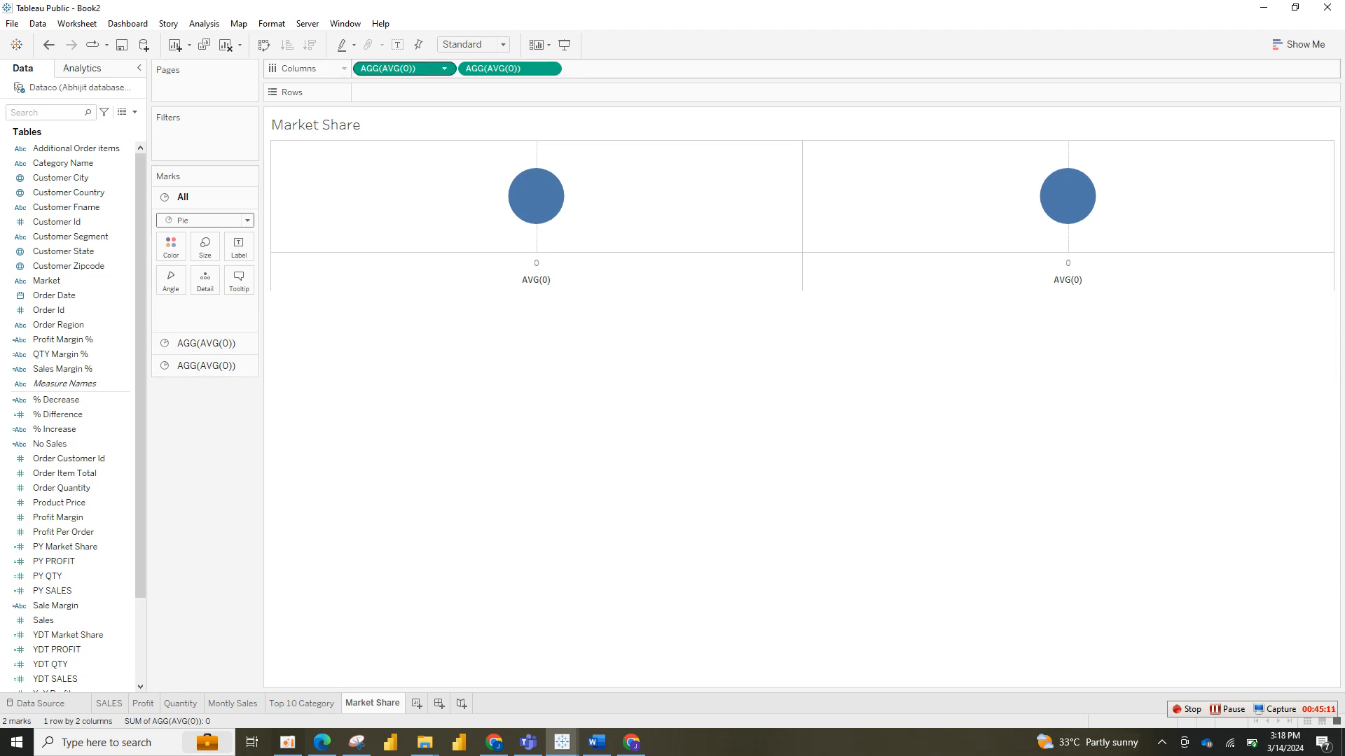
{"action": "left_click", "coordinate": [403, 68]}
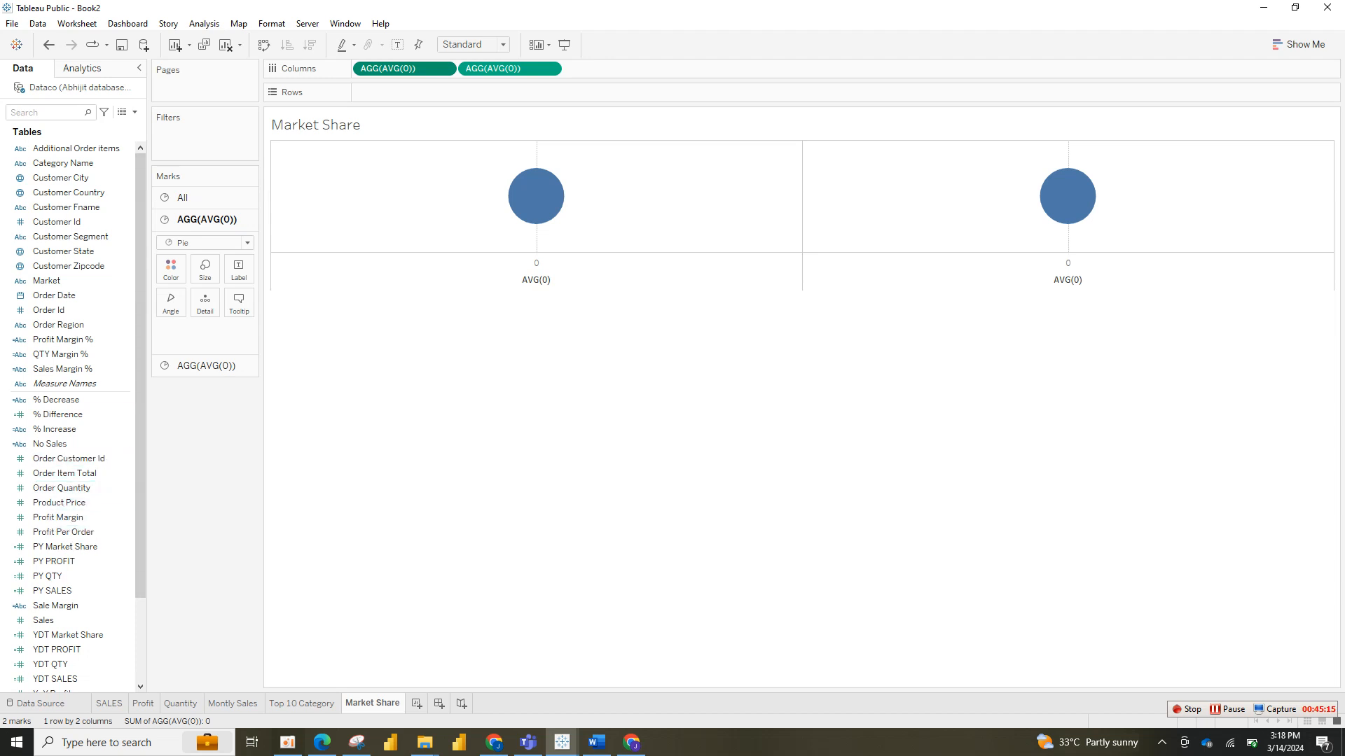
{"action": "left_click_drag", "start_coordinate": [46, 281], "coordinate": [171, 268]}
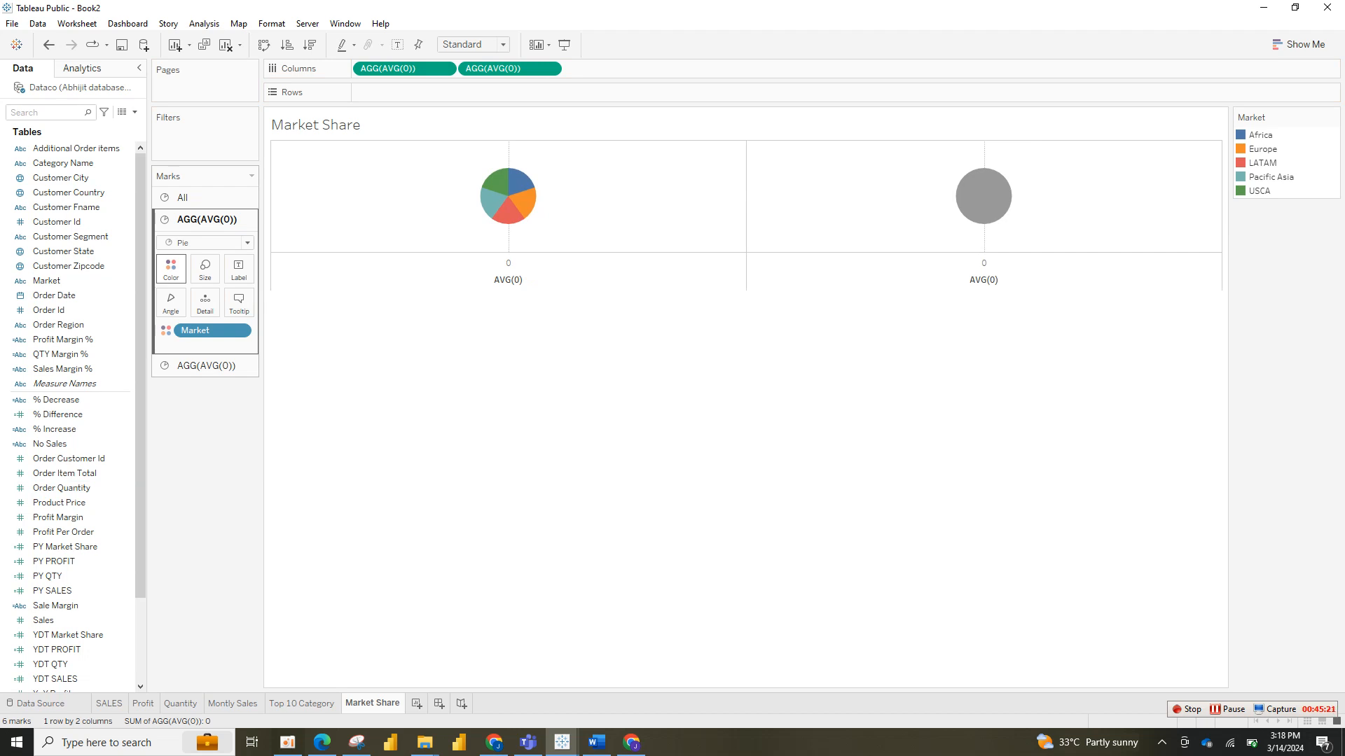
Step: Combine the two AVG(0) pies on a dual axis and enlarge the Market-colored pie so it surrounds the gray one
{"action": "right_click", "coordinate": [496, 68]}
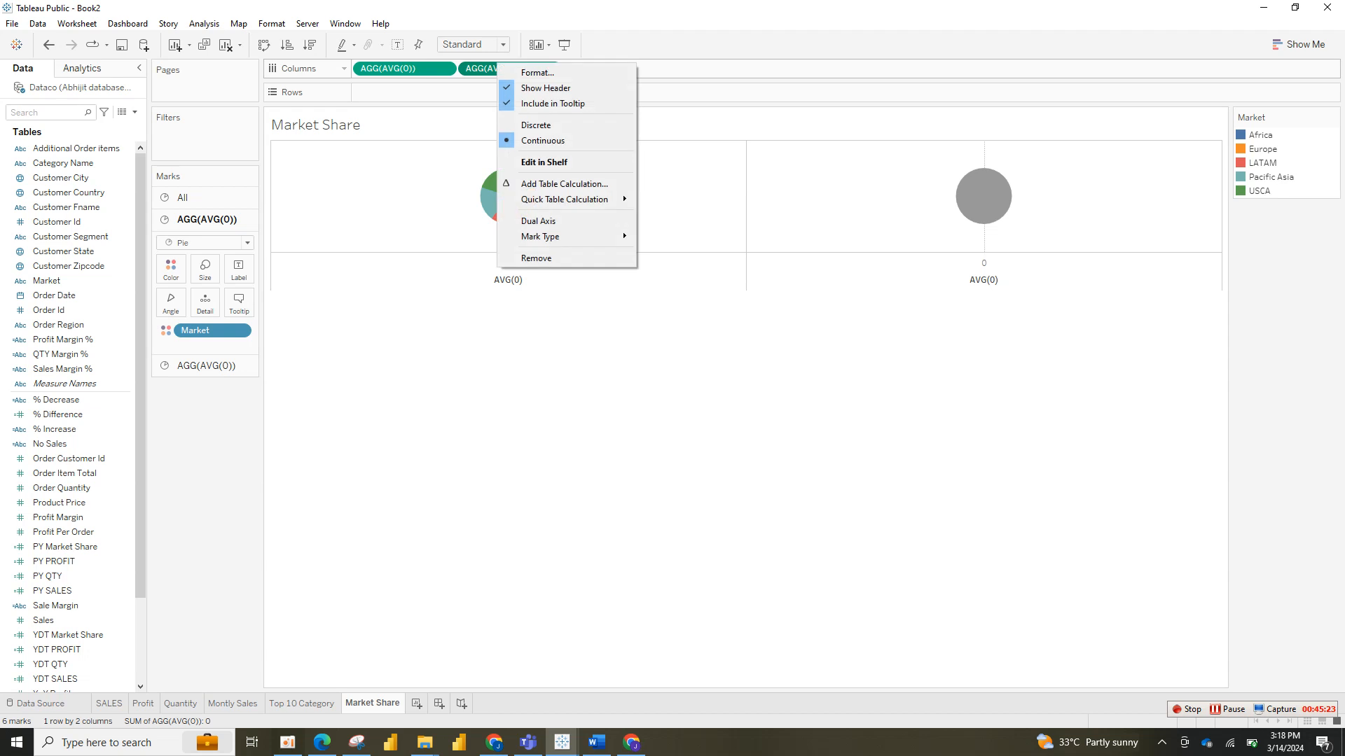
{"action": "left_click", "coordinate": [538, 220]}
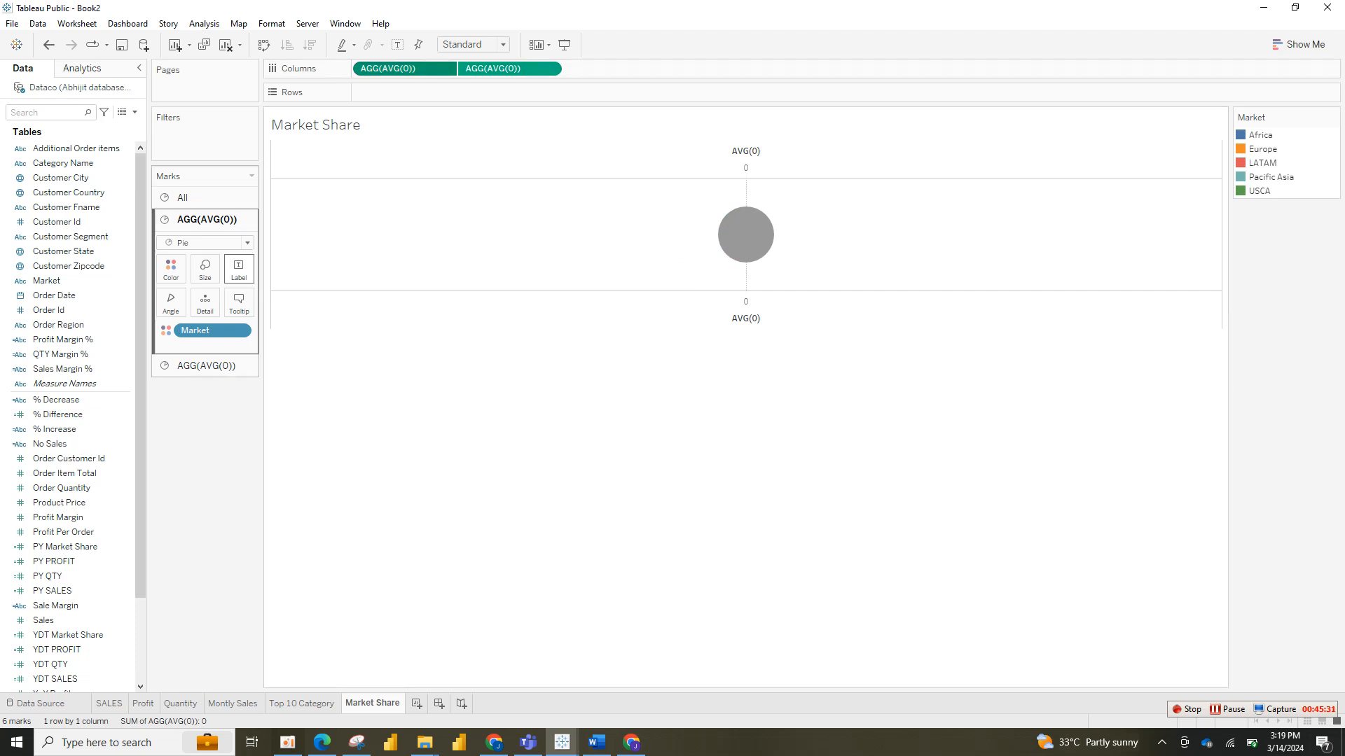
{"action": "left_click", "coordinate": [204, 268]}
{"action": "mouse_move", "coordinate": [231, 303]}
{"action": "left_mouse_down"}
{"action": "mouse_move", "coordinate": [264, 303]}
{"action": "mouse_move", "coordinate": [251, 303]}
{"action": "left_mouse_up"}
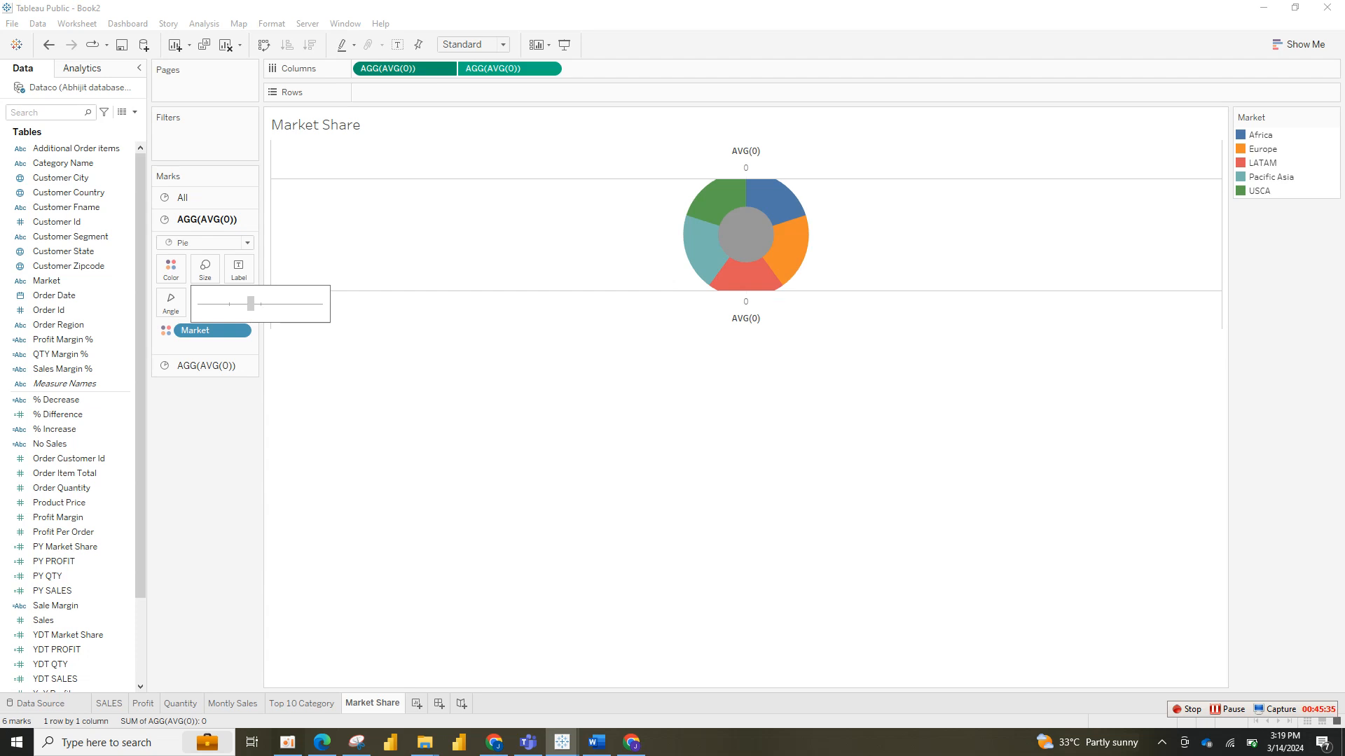
Step: Fit the worksheet to Entire View and enlarge the gray inner pie slightly to leave a thinner colored ring
{"action": "left_click", "coordinate": [474, 44]}
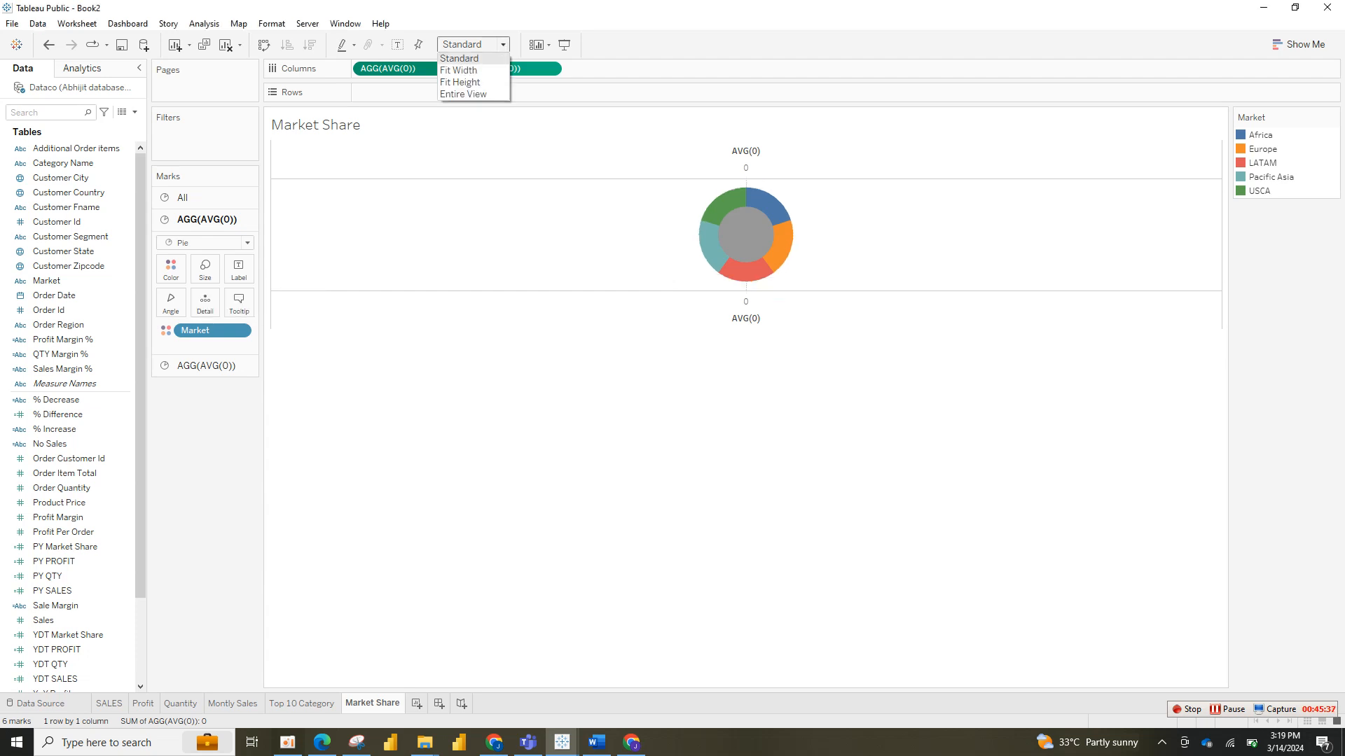
{"action": "left_click", "coordinate": [463, 94]}
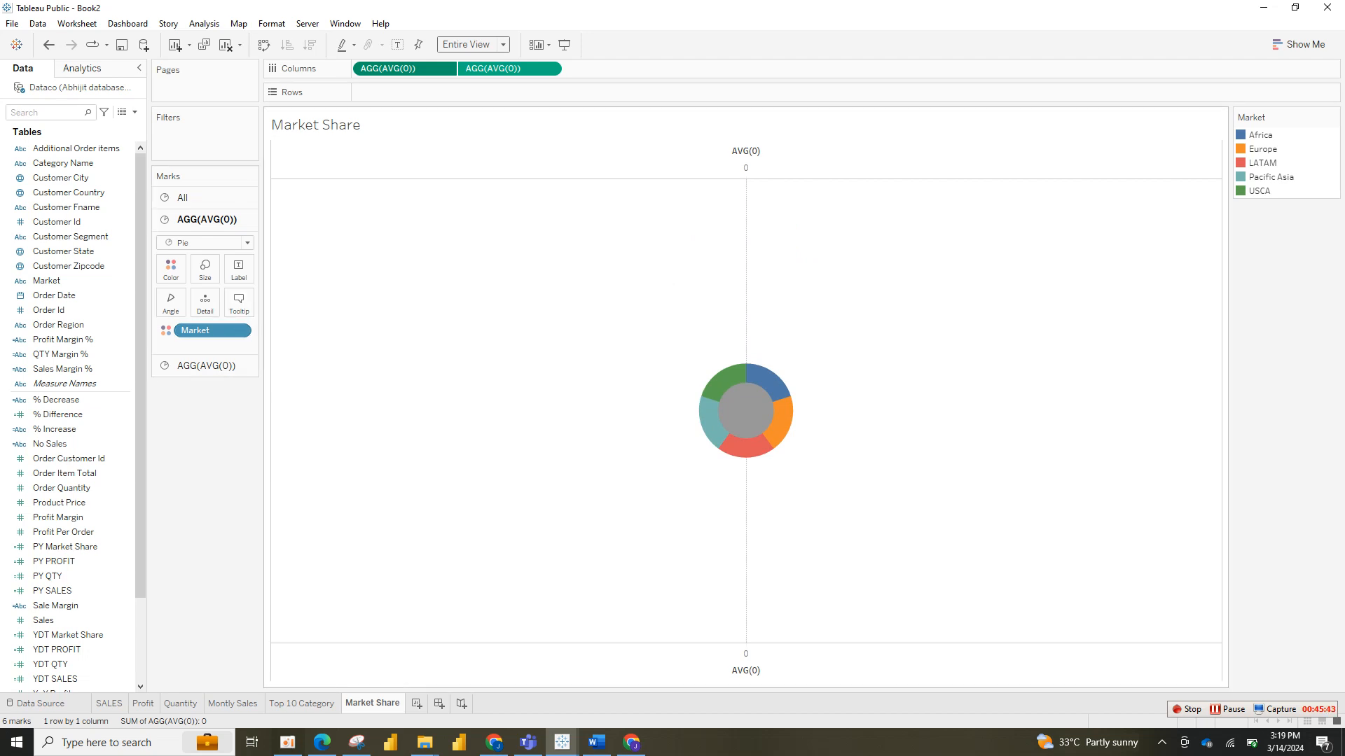
{"action": "left_click", "coordinate": [206, 366]}
{"action": "left_click", "coordinate": [205, 291]}
{"action": "mouse_move", "coordinate": [231, 326]}
{"action": "left_mouse_down"}
{"action": "mouse_move", "coordinate": [253, 327]}
{"action": "mouse_move", "coordinate": [236, 327]}
{"action": "left_mouse_up"}
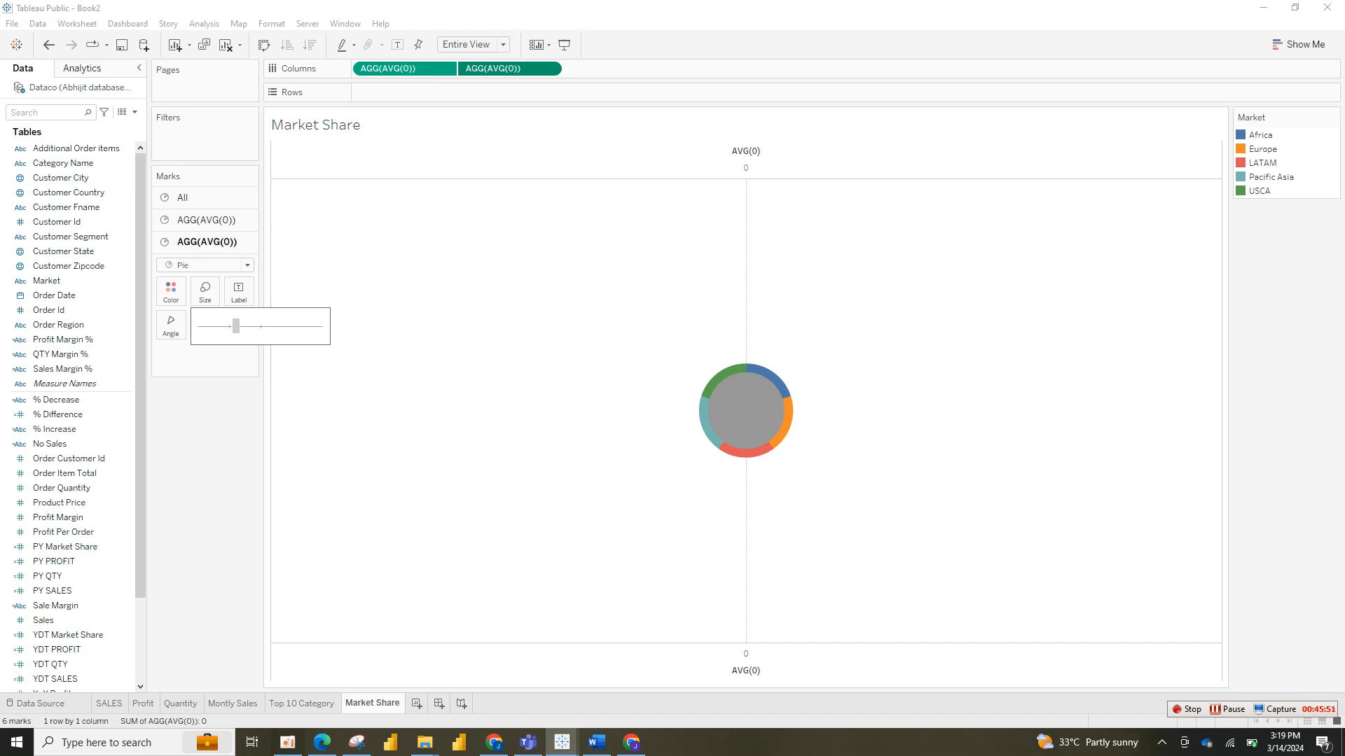
Step: Color the inner pie white to create the donut hole
{"action": "left_click", "coordinate": [171, 290]}
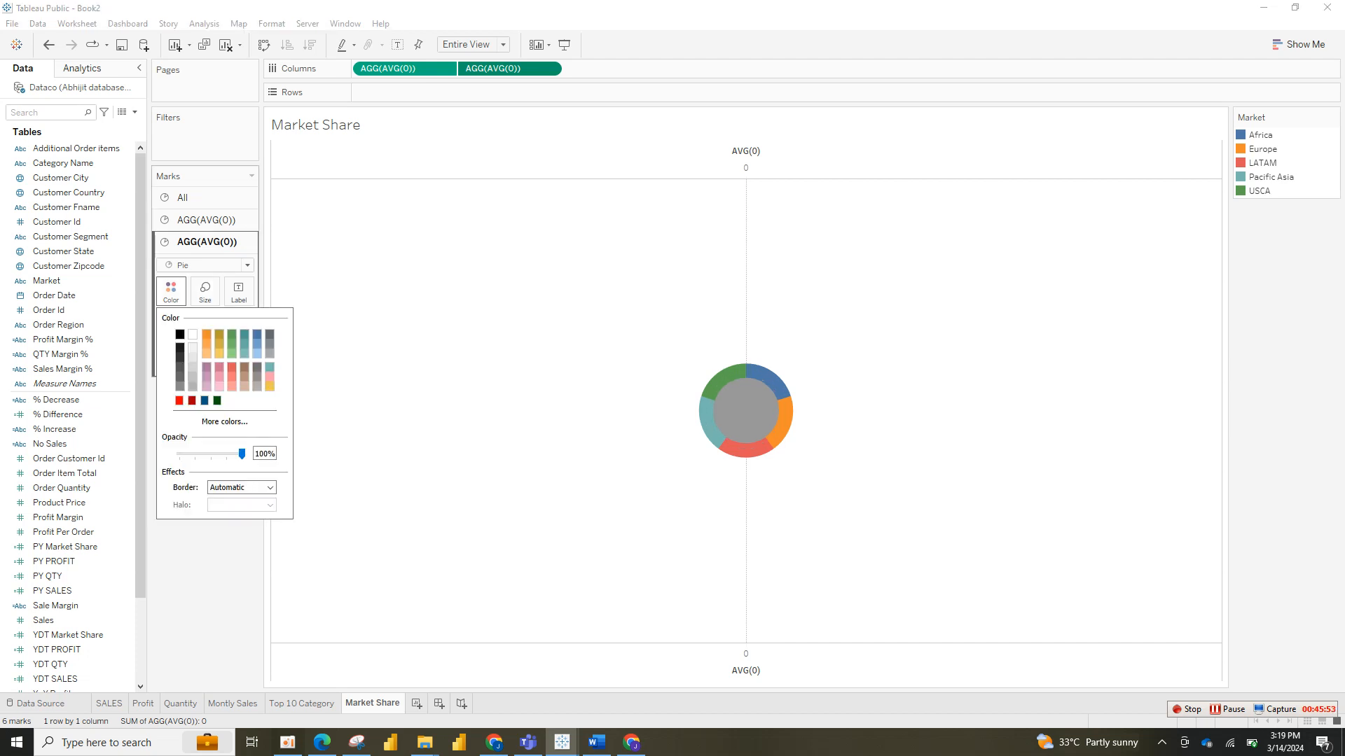
{"action": "left_click", "coordinate": [179, 334]}
{"action": "left_click", "coordinate": [192, 334]}
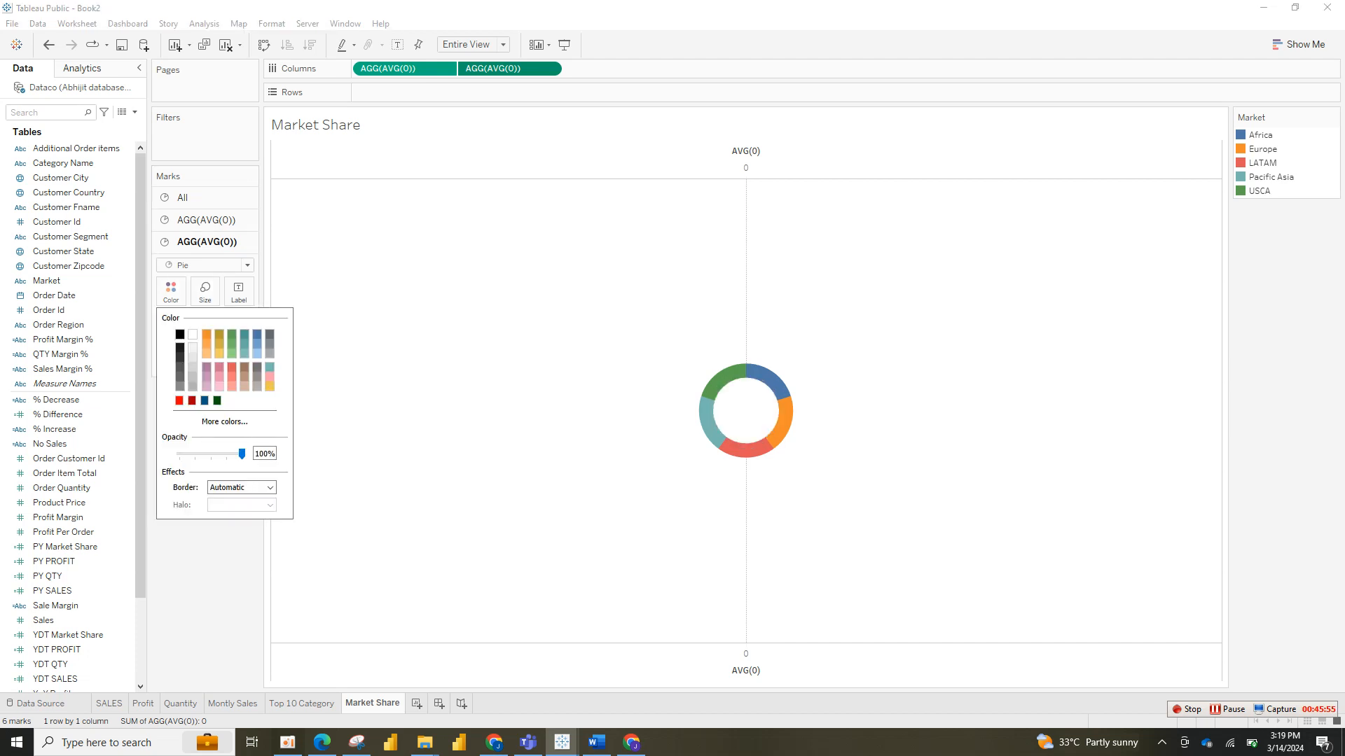
{"action": "left_click", "coordinate": [746, 413]}
{"action": "left_click", "coordinate": [868, 442]}
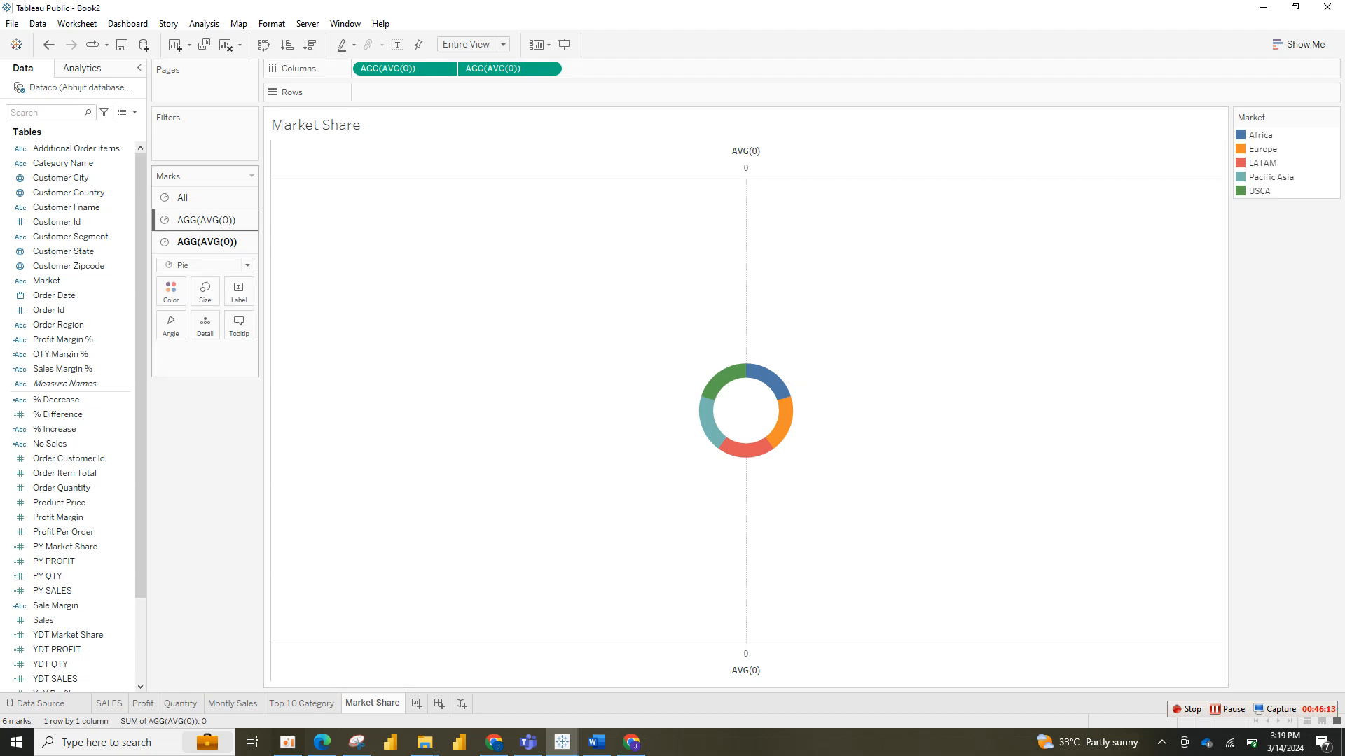
Step: Label the slices of the first AVG(0) pie with Market while keeping Market on color
{"action": "left_click", "coordinate": [182, 197]}
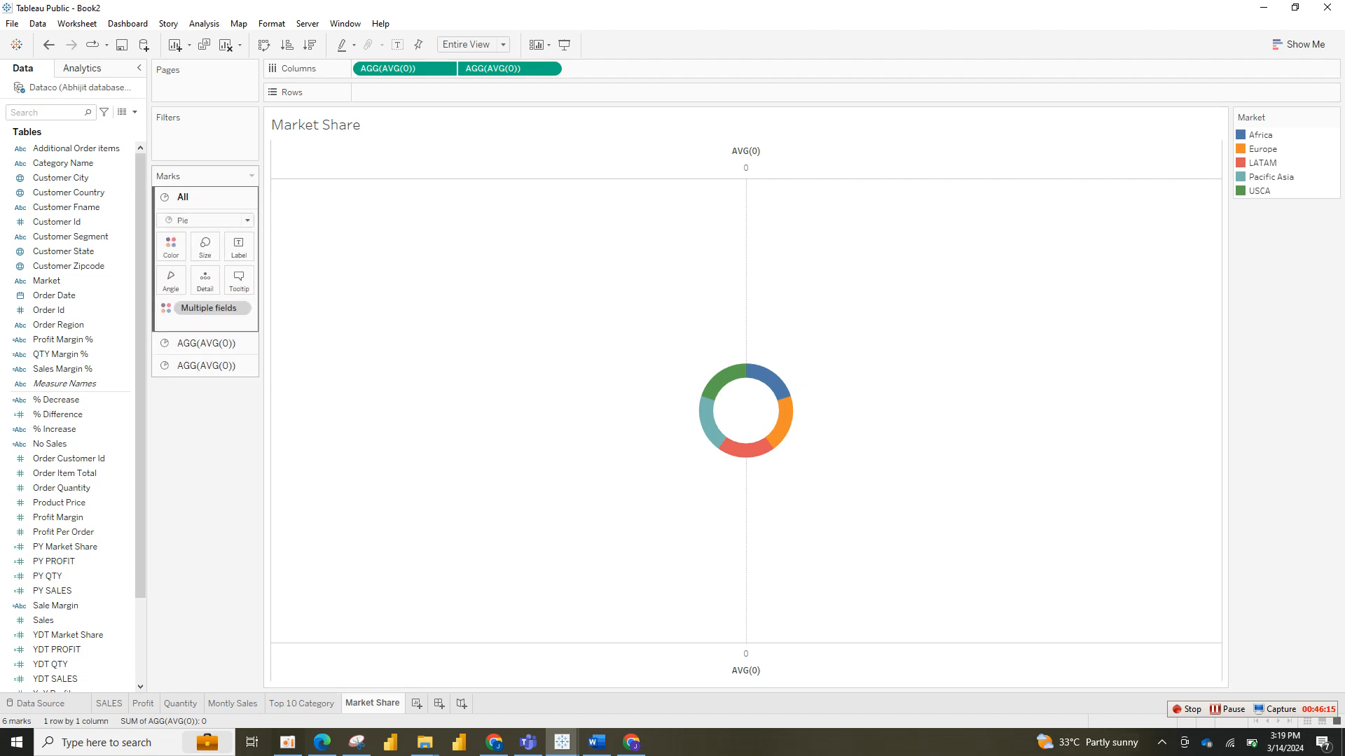
{"action": "left_click", "coordinate": [405, 69]}
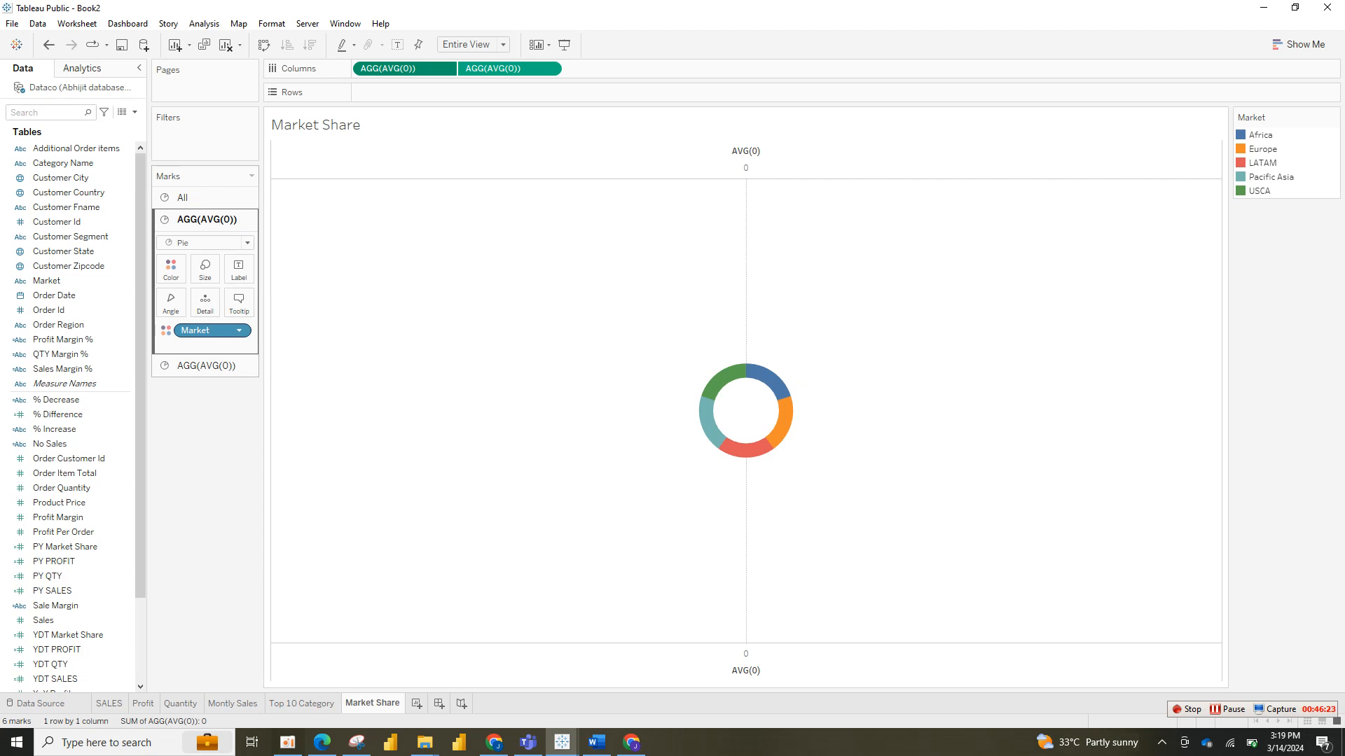
{"action": "left_click_drag", "start_coordinate": [203, 330], "coordinate": [239, 272]}
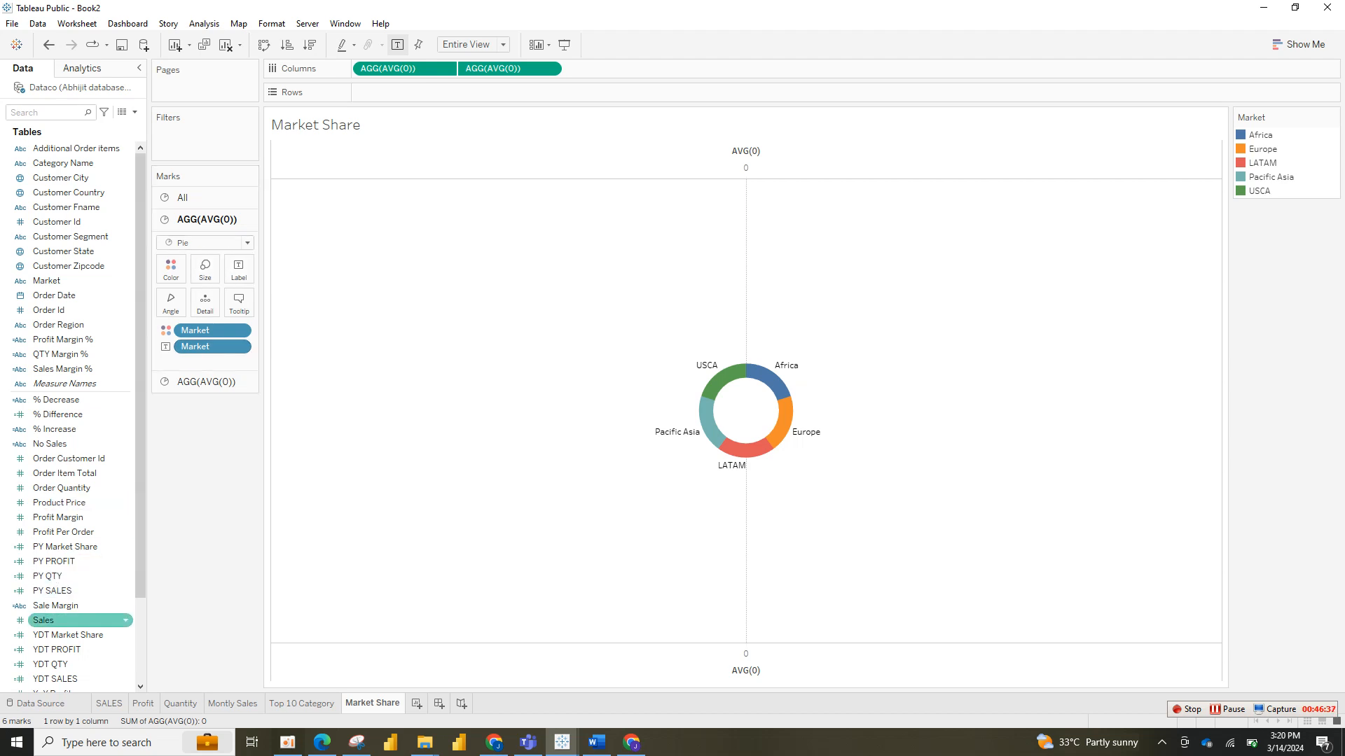
Step: Add YDT Market Share to the donut's slice labels and show it as a Percent of Total quick table calculation
{"action": "left_click_drag", "start_coordinate": [70, 634], "coordinate": [238, 268]}
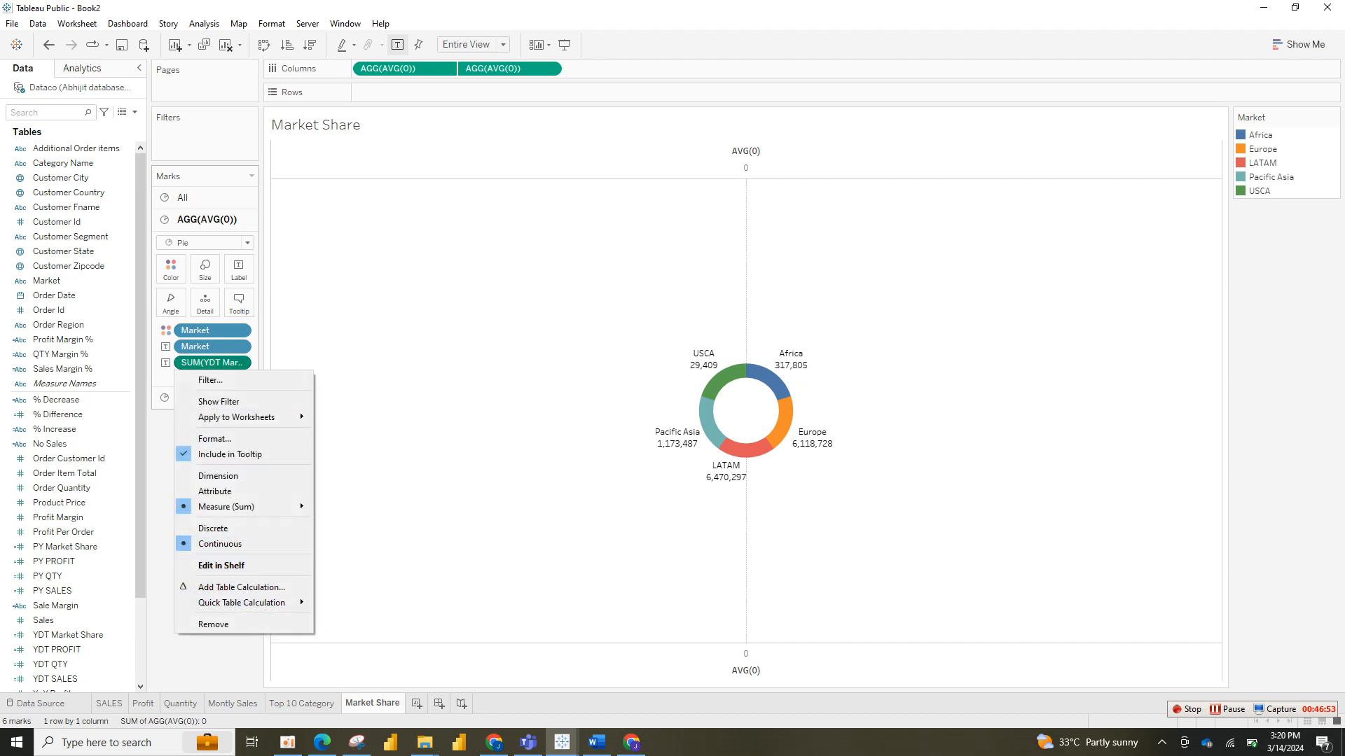
{"action": "left_click", "coordinate": [217, 362]}
{"action": "left_click", "coordinate": [239, 363]}
{"action": "mouse_move", "coordinate": [242, 602]}
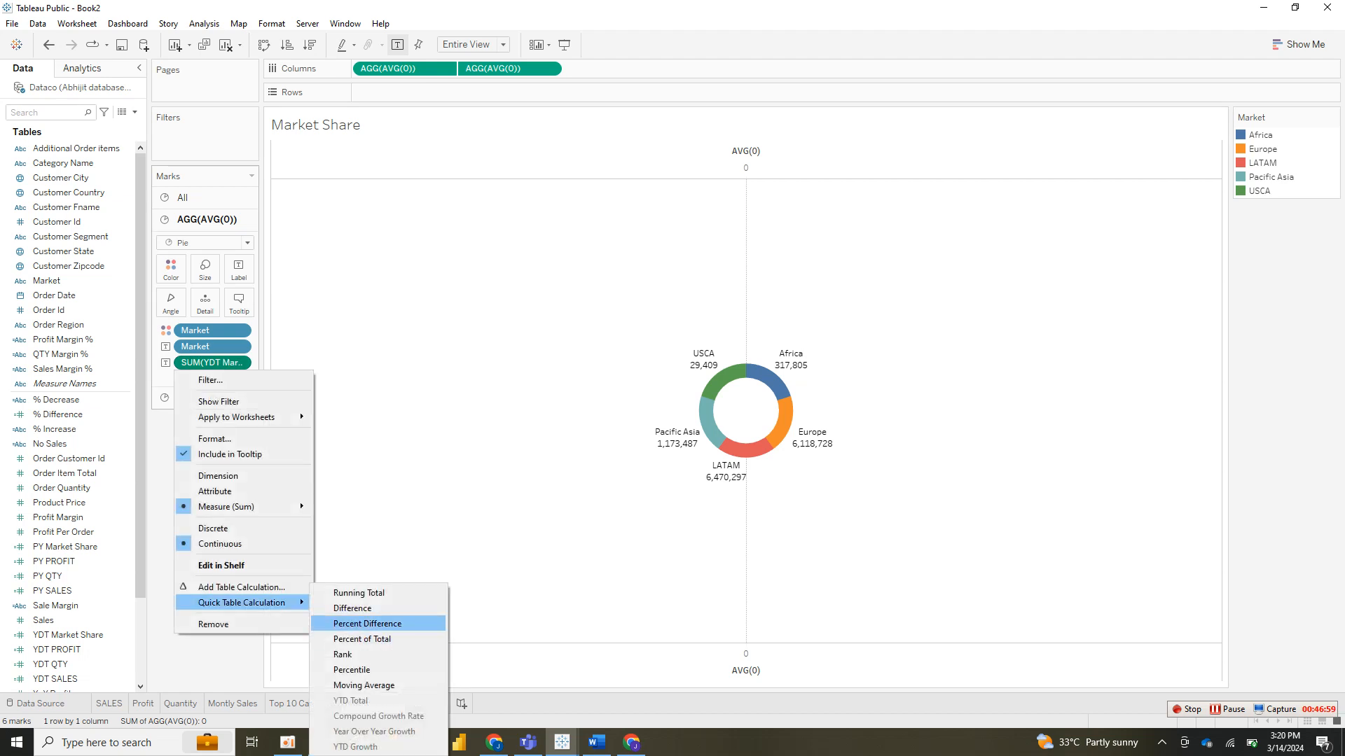
{"action": "left_click", "coordinate": [362, 639]}
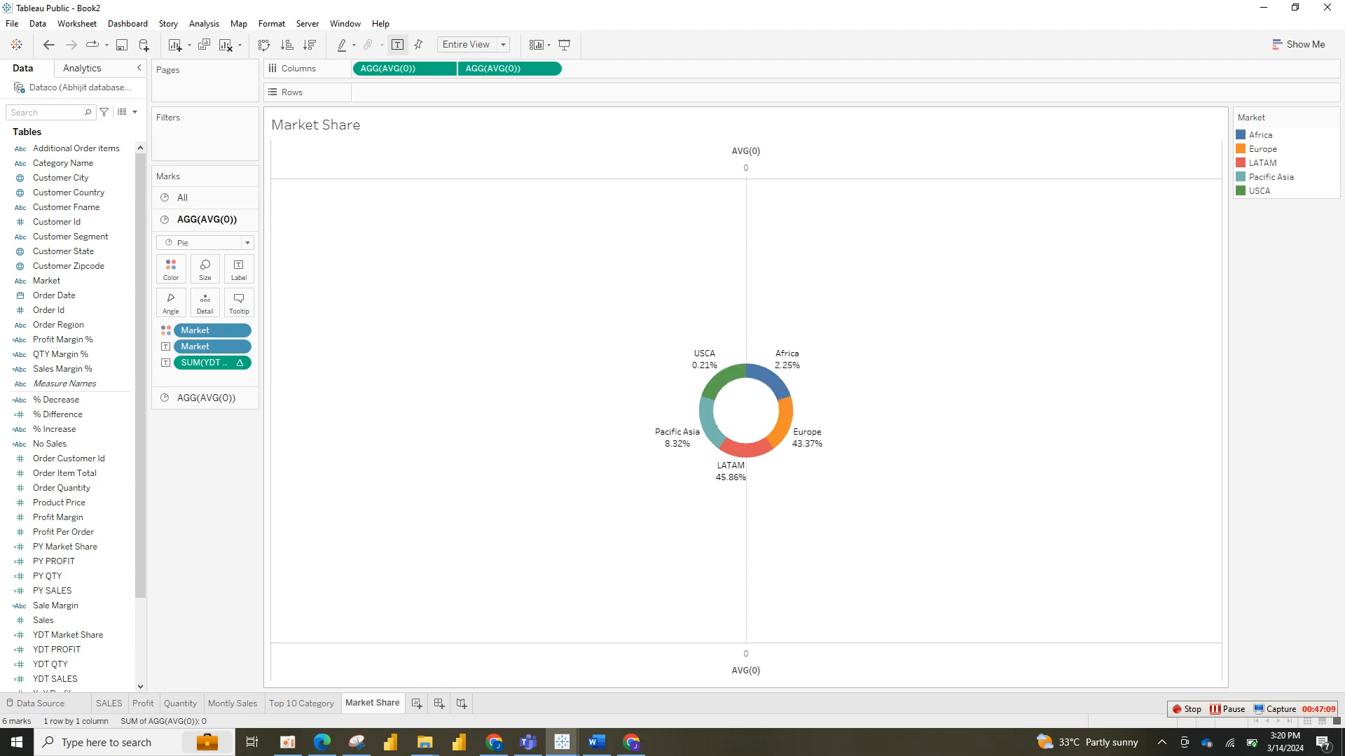
Step: Open the formatting of the Market Share view and set the zero lines for rows to None
{"action": "right_click", "coordinate": [392, 268]}
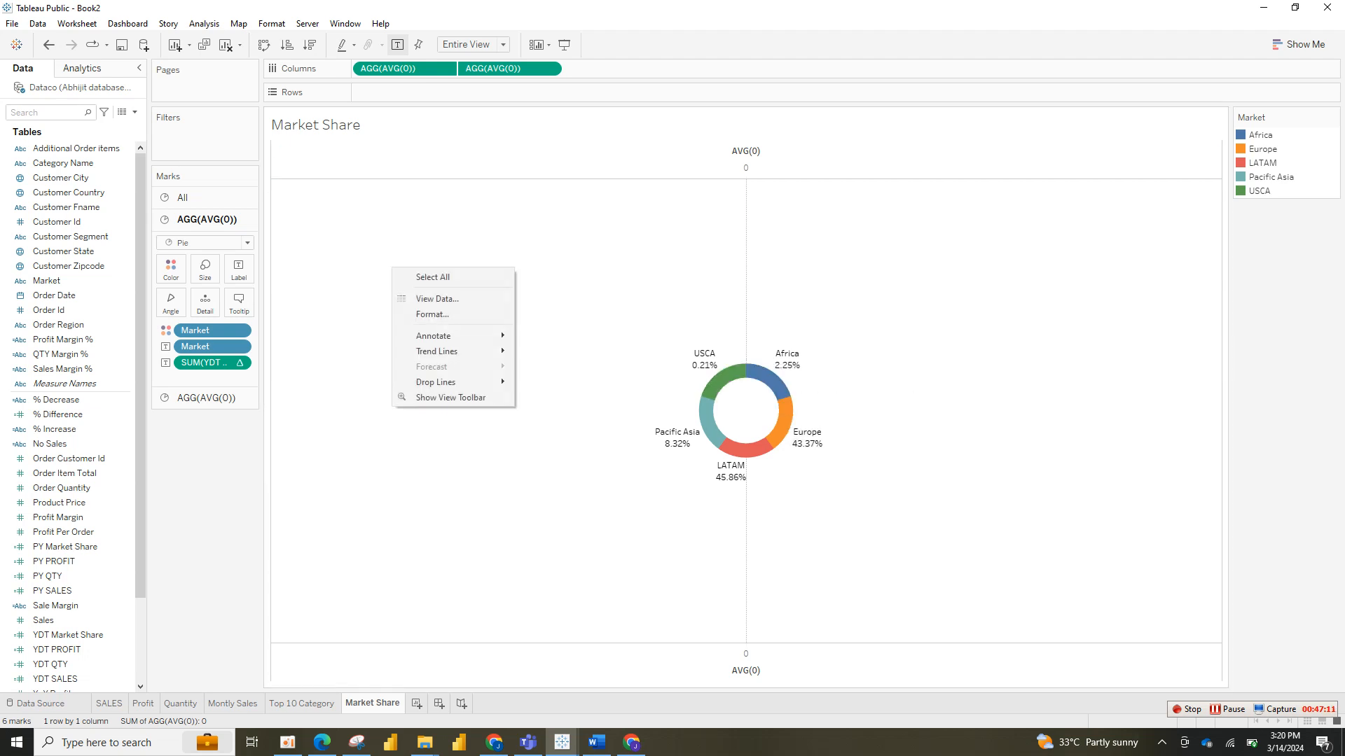
{"action": "key", "text": "Down"}
{"action": "key", "text": "Down"}
{"action": "key", "text": "Down"}
{"action": "key", "text": "Down"}
{"action": "key", "text": "Down"}
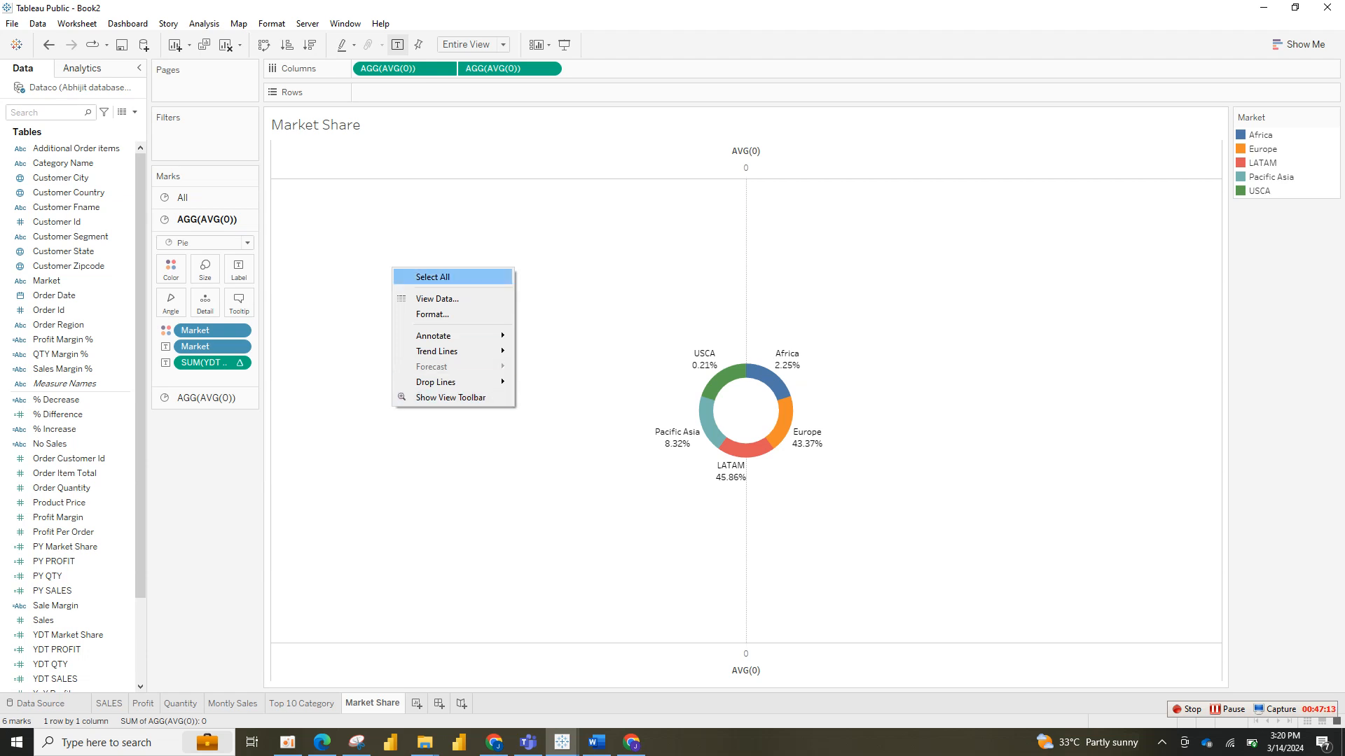
{"action": "key", "text": "Escape"}
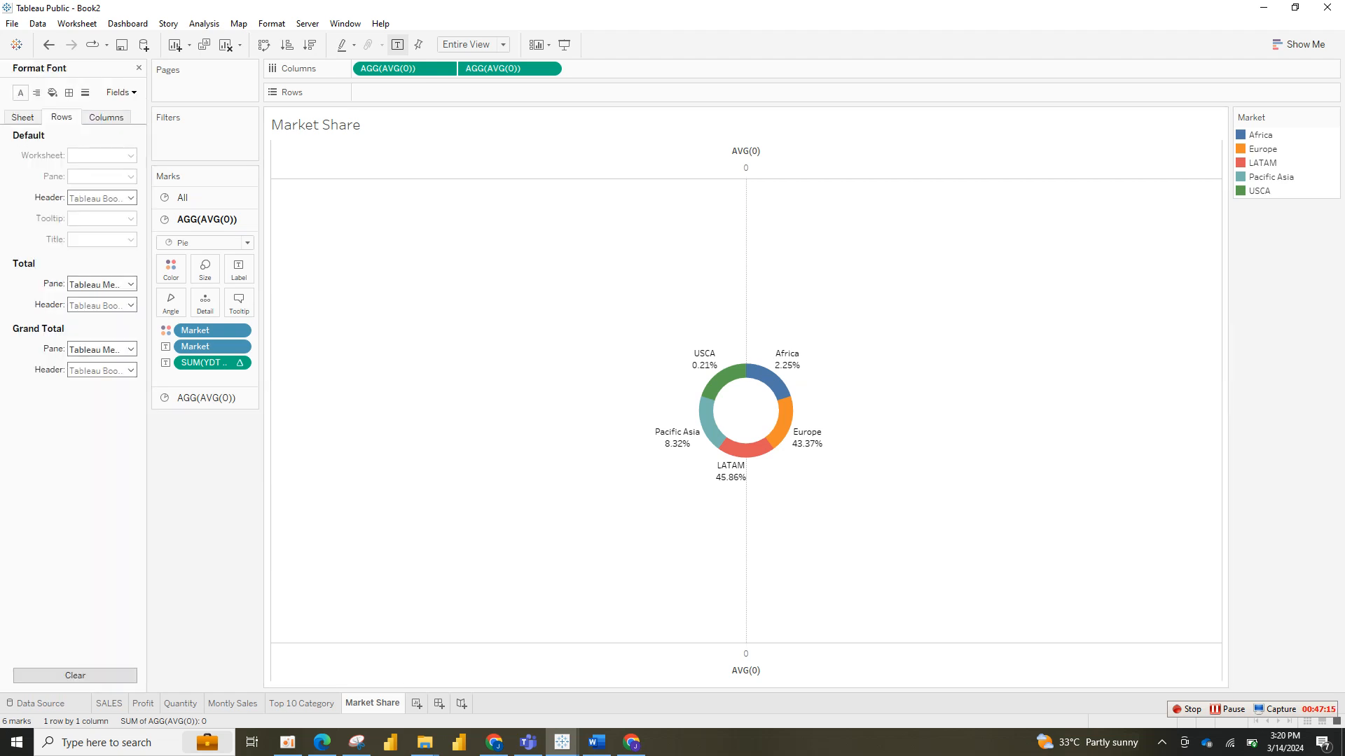
{"action": "left_click", "coordinate": [85, 92]}
{"action": "left_click", "coordinate": [101, 176]}
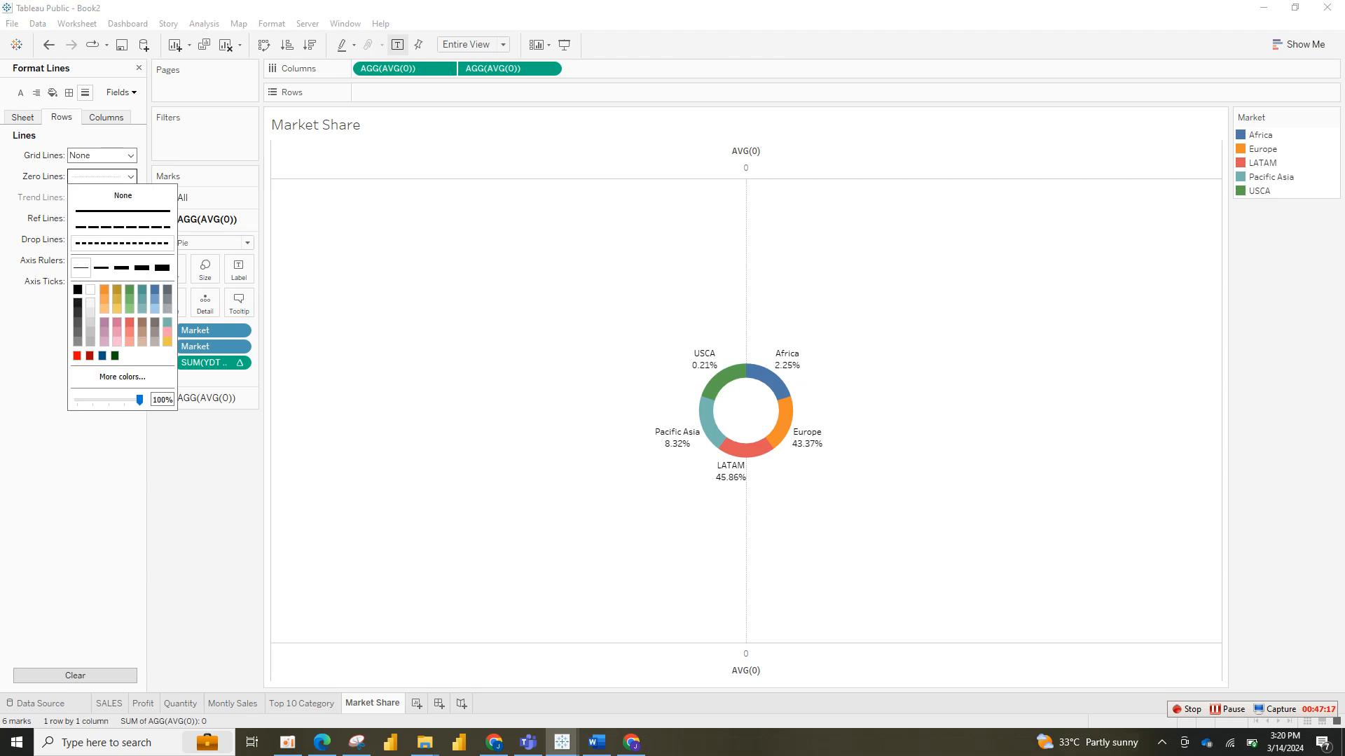
{"action": "left_click", "coordinate": [122, 196]}
Step: Set the reference lines, drop lines and axis ticks for the rows of the Market Share view to None
{"action": "left_click", "coordinate": [74, 455]}
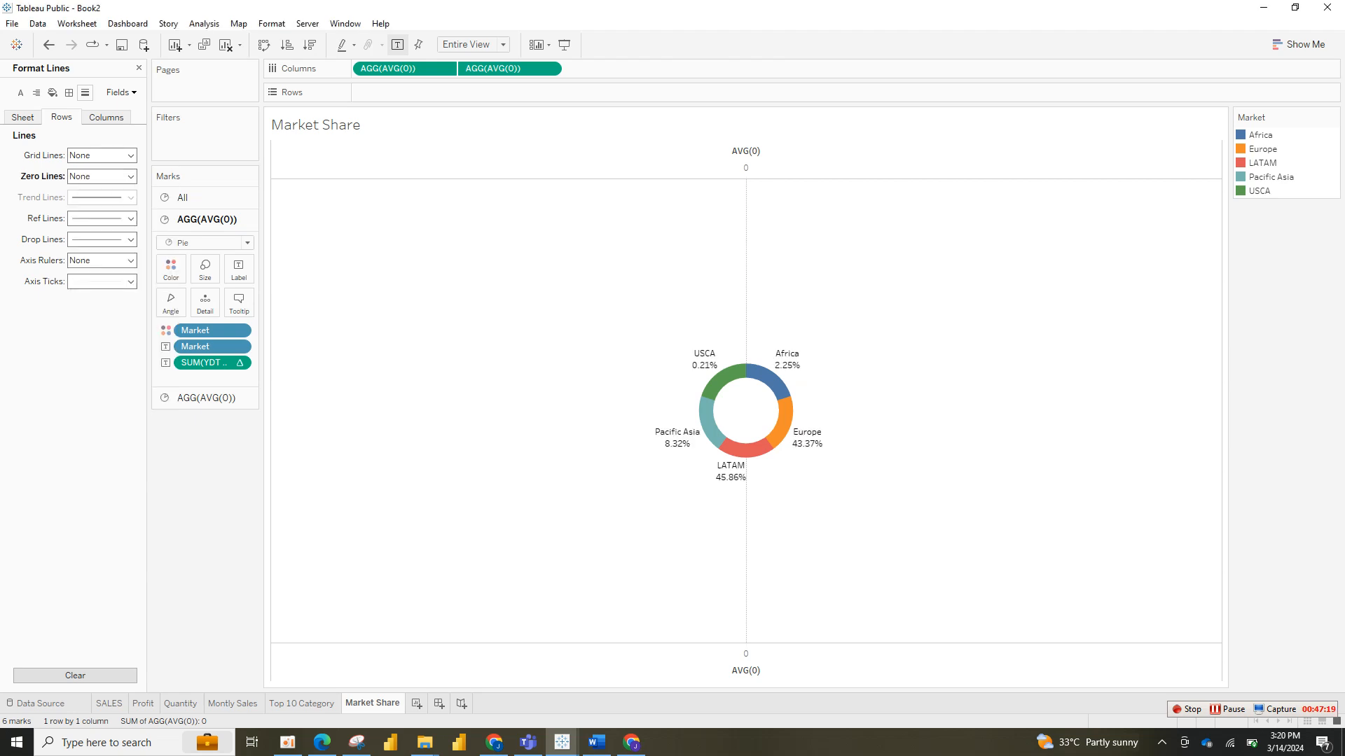
{"action": "left_click", "coordinate": [130, 219]}
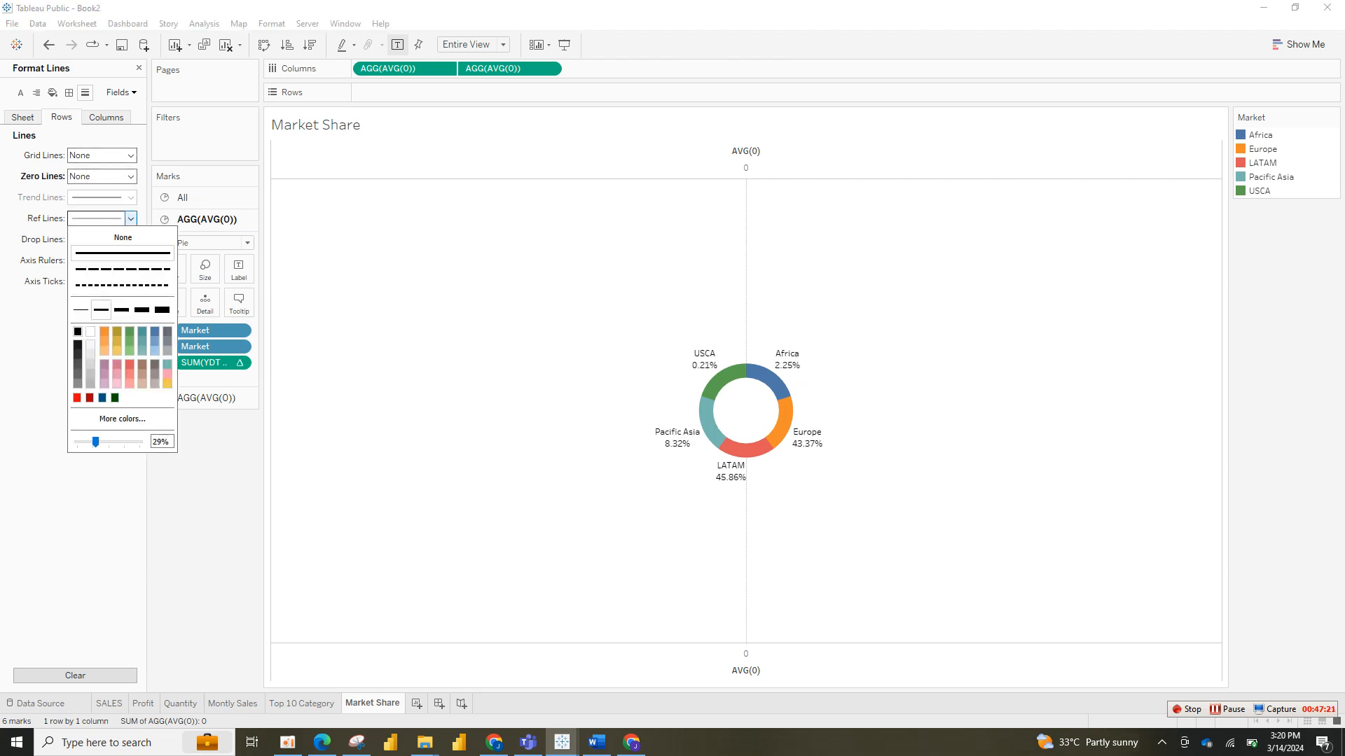
{"action": "left_click", "coordinate": [122, 238]}
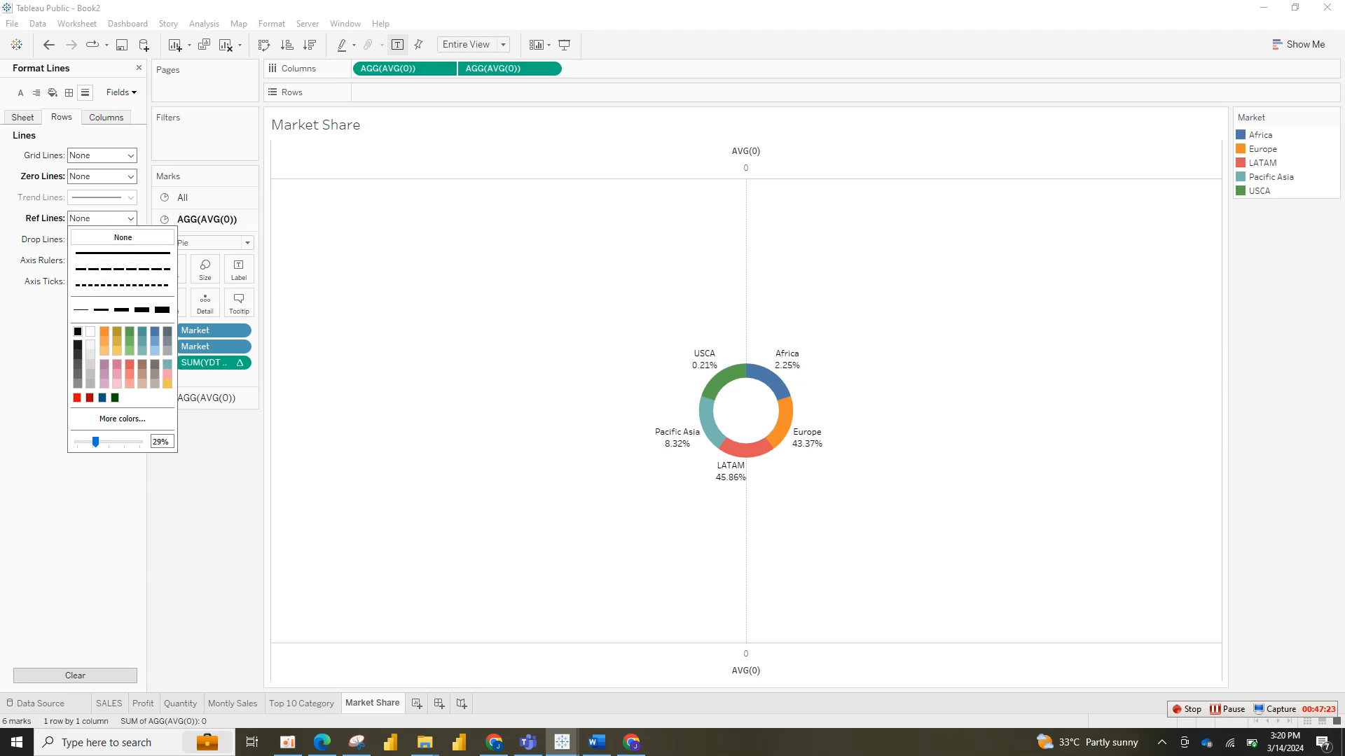
{"action": "left_click", "coordinate": [74, 491]}
{"action": "left_click", "coordinate": [130, 239]}
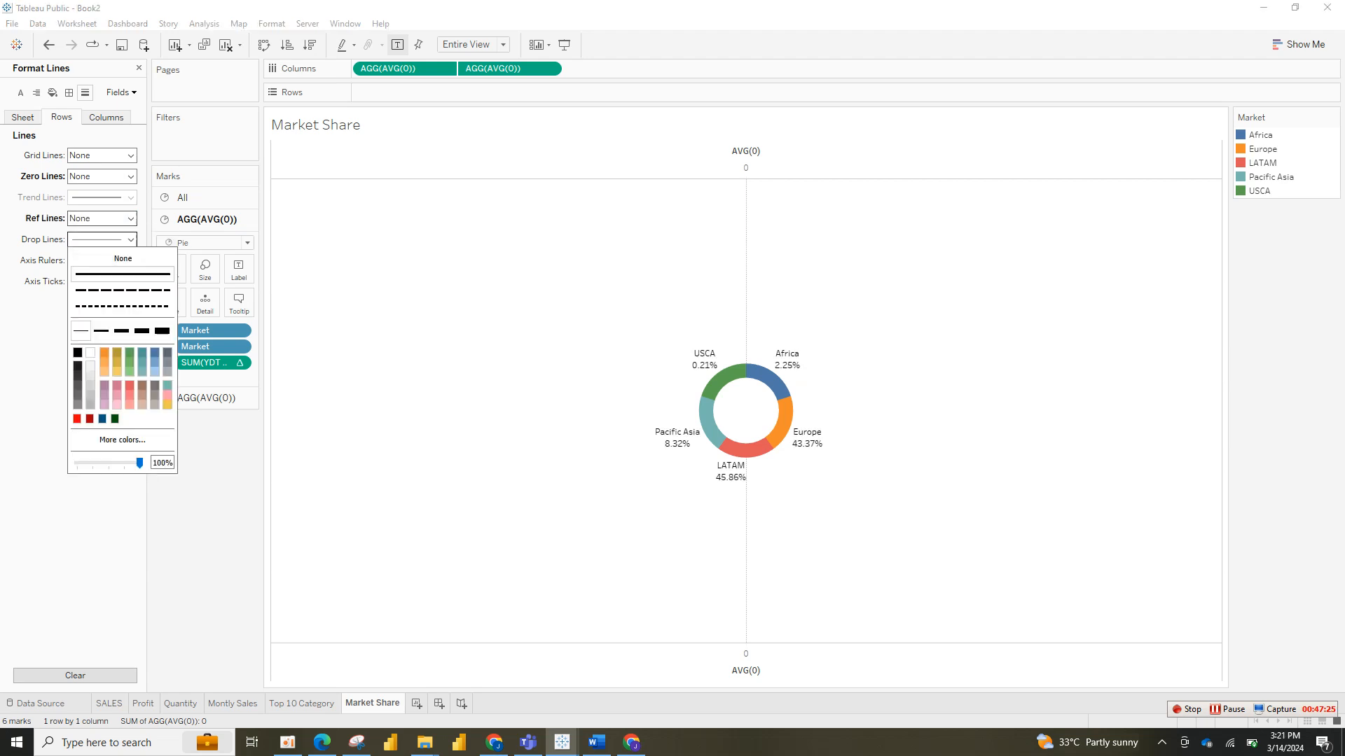
{"action": "left_click", "coordinate": [122, 259]}
{"action": "left_click", "coordinate": [131, 177]}
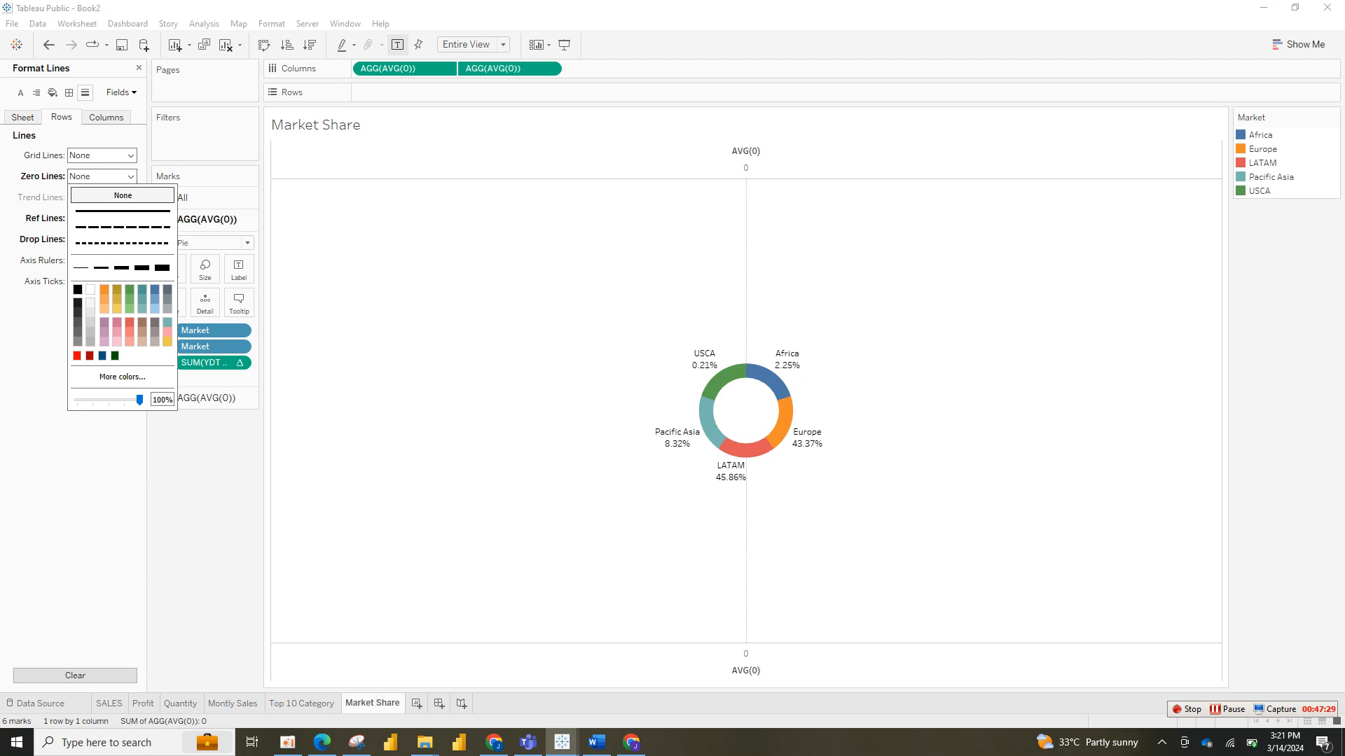
{"action": "left_click", "coordinate": [130, 155]}
{"action": "left_click", "coordinate": [131, 281]}
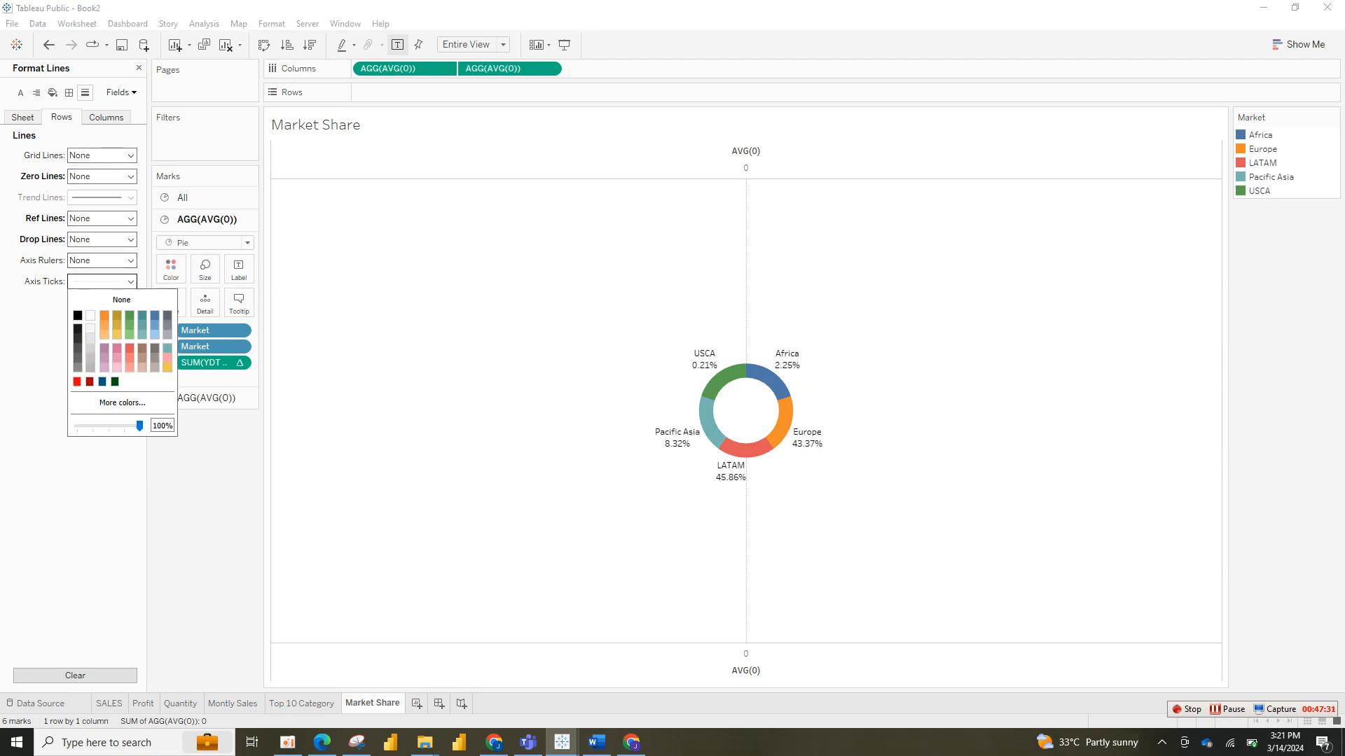
{"action": "left_click", "coordinate": [130, 218]}
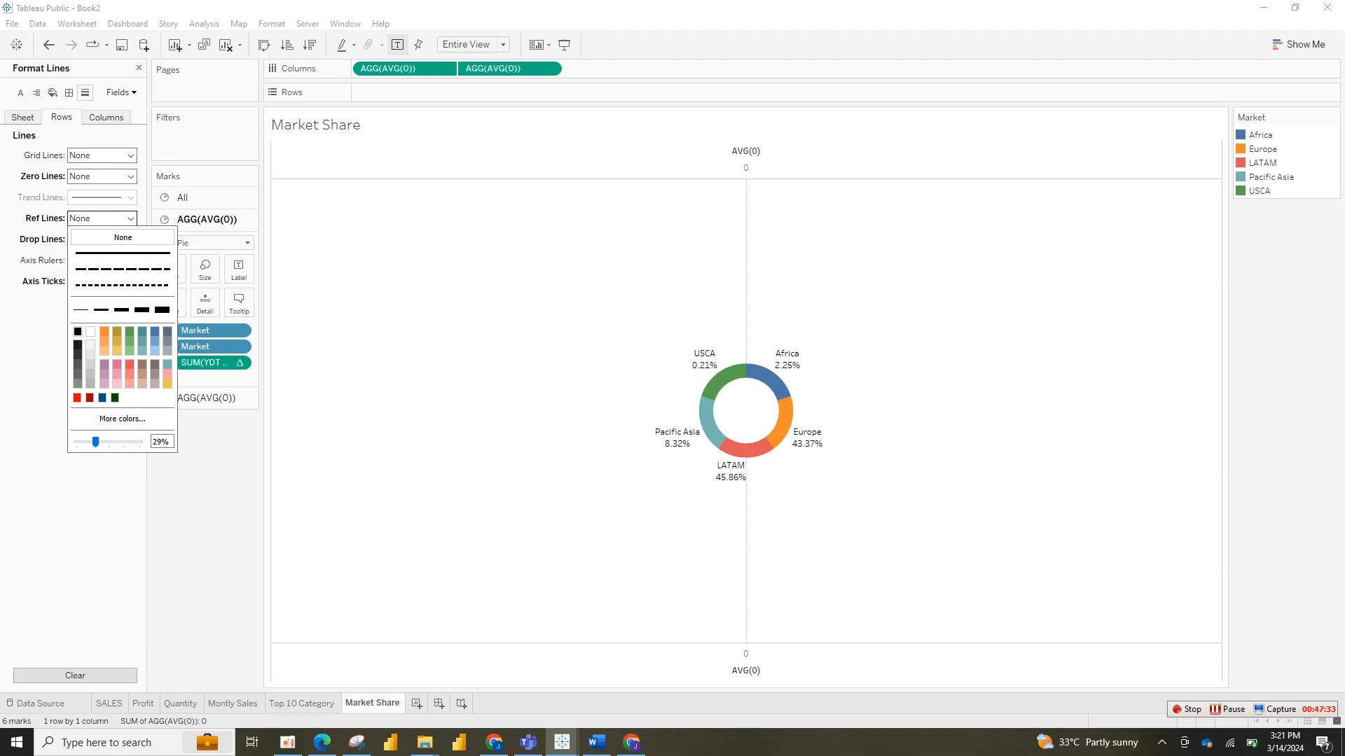
Step: Set the grid lines and zero lines for columns to None
{"action": "left_click", "coordinate": [105, 118]}
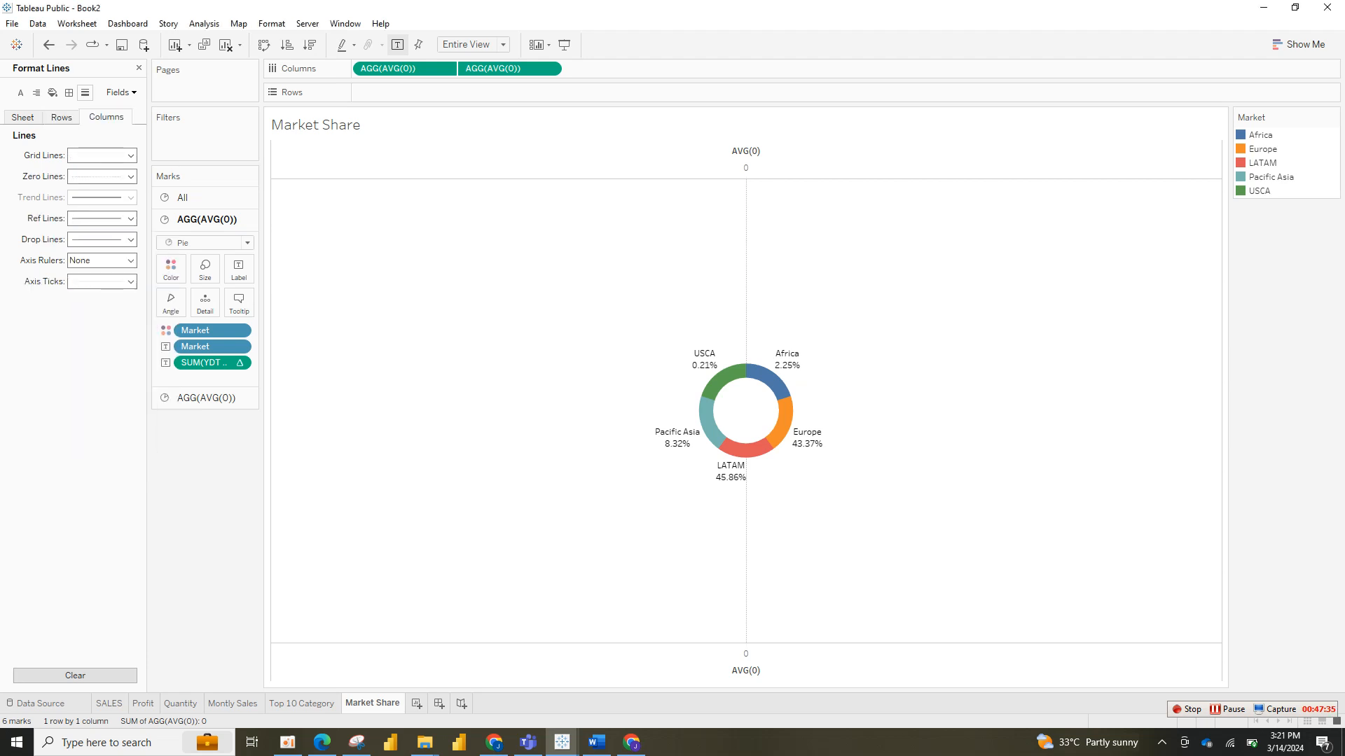
{"action": "left_click", "coordinate": [130, 156]}
{"action": "left_click", "coordinate": [123, 175]}
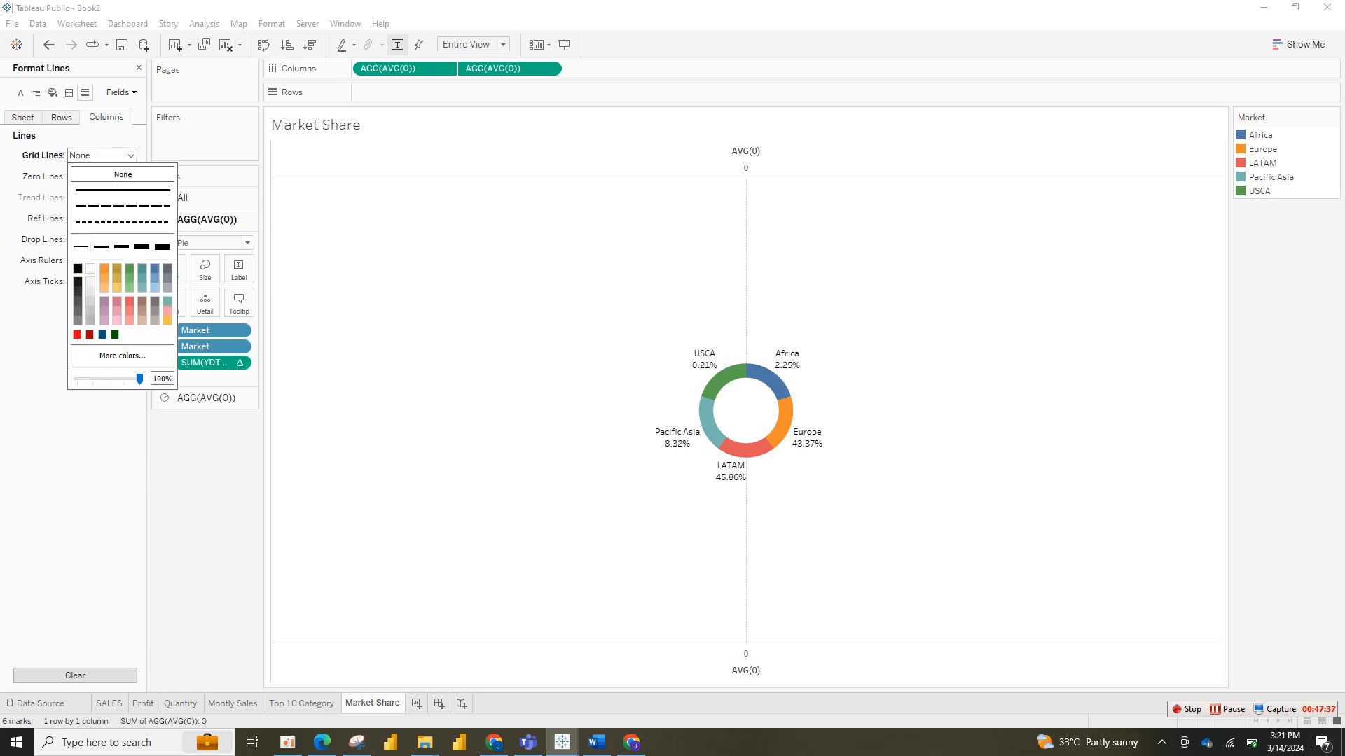
{"action": "left_click", "coordinate": [40, 336]}
{"action": "left_click", "coordinate": [130, 177]}
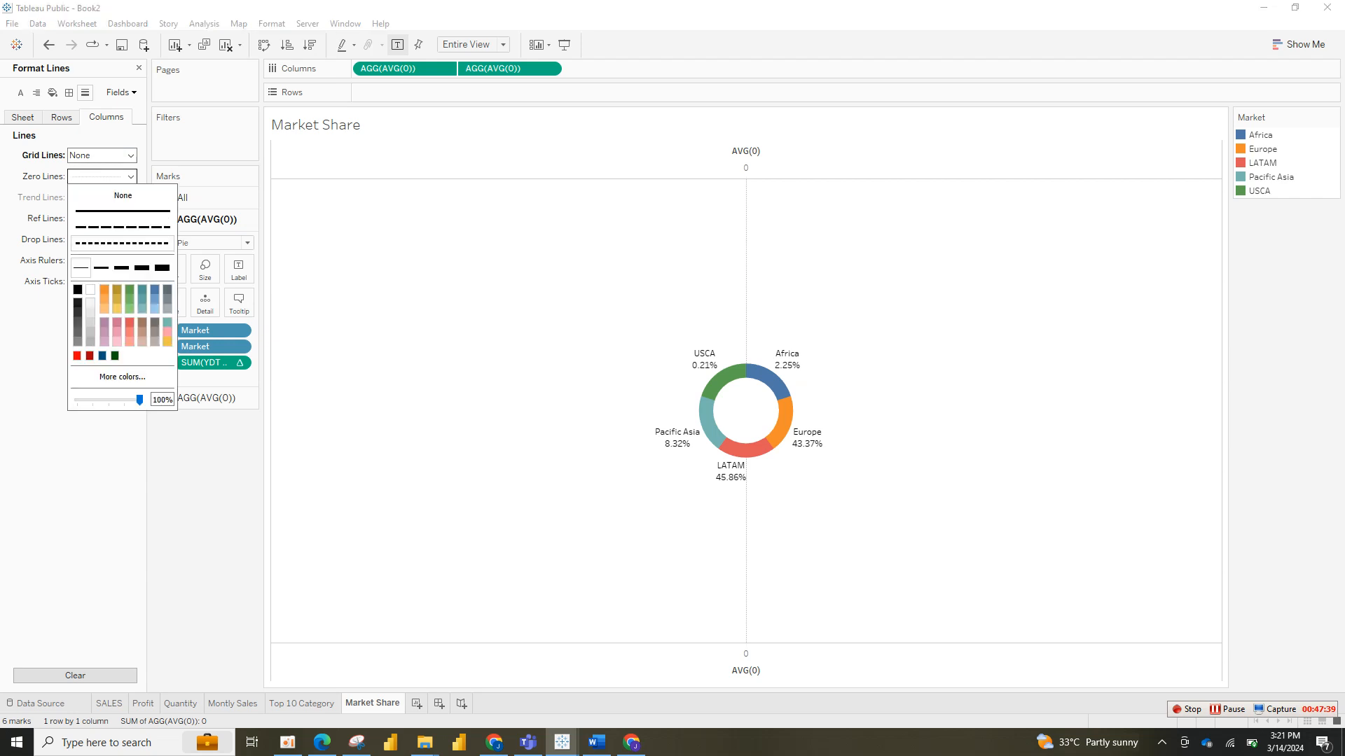
{"action": "left_click", "coordinate": [123, 195]}
{"action": "left_click", "coordinate": [40, 337]}
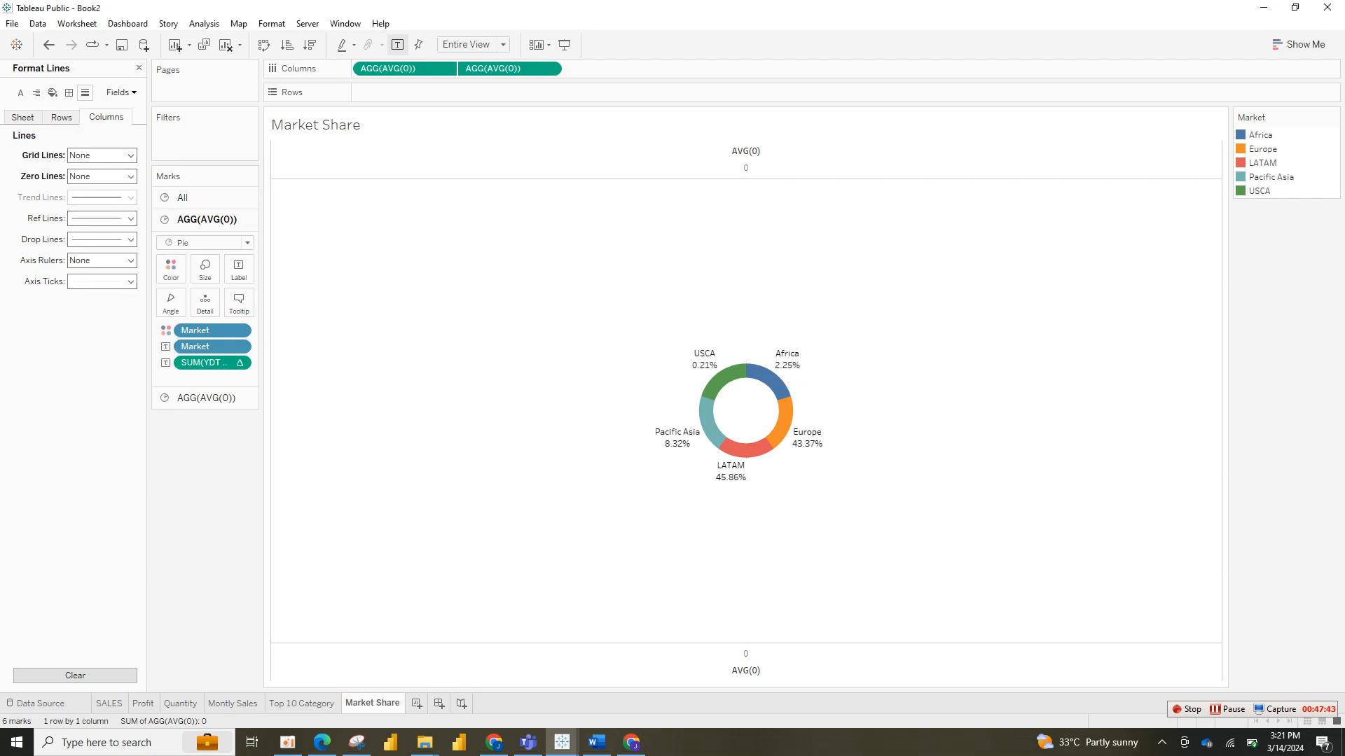
Step: Set the reference lines, axis rulers, drop lines and axis ticks for columns to None
{"action": "left_click", "coordinate": [130, 218]}
{"action": "left_click", "coordinate": [123, 238]}
{"action": "left_click", "coordinate": [130, 261]}
{"action": "left_click", "coordinate": [122, 279]}
{"action": "left_click", "coordinate": [130, 239]}
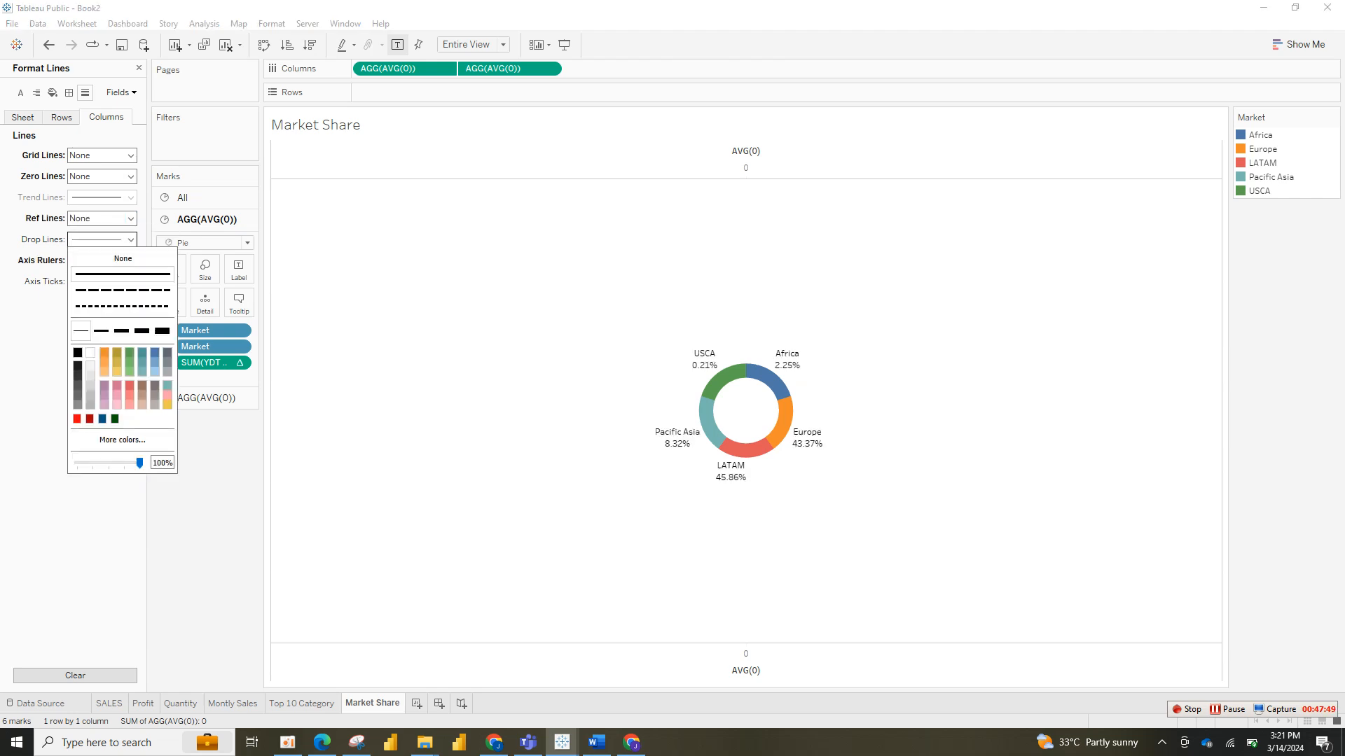
{"action": "left_click", "coordinate": [123, 259]}
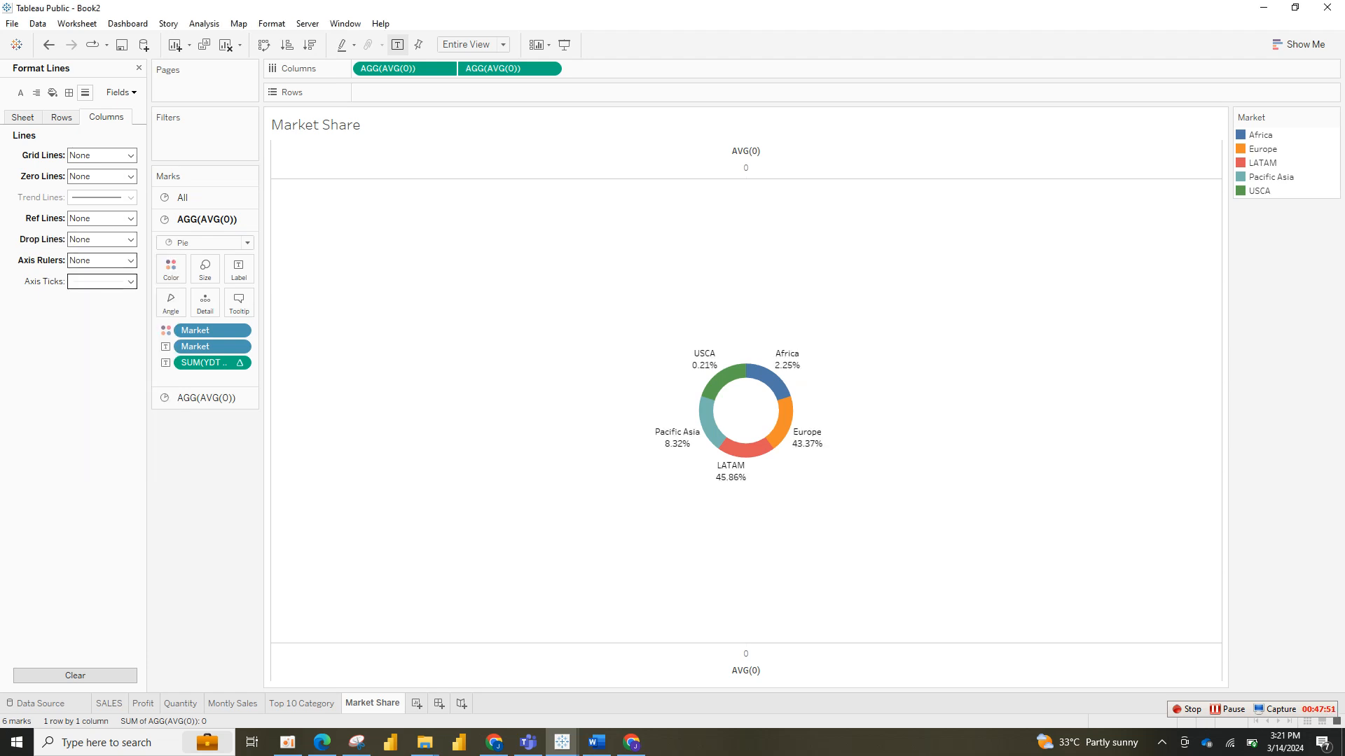
{"action": "left_click", "coordinate": [130, 282]}
{"action": "left_click", "coordinate": [122, 300]}
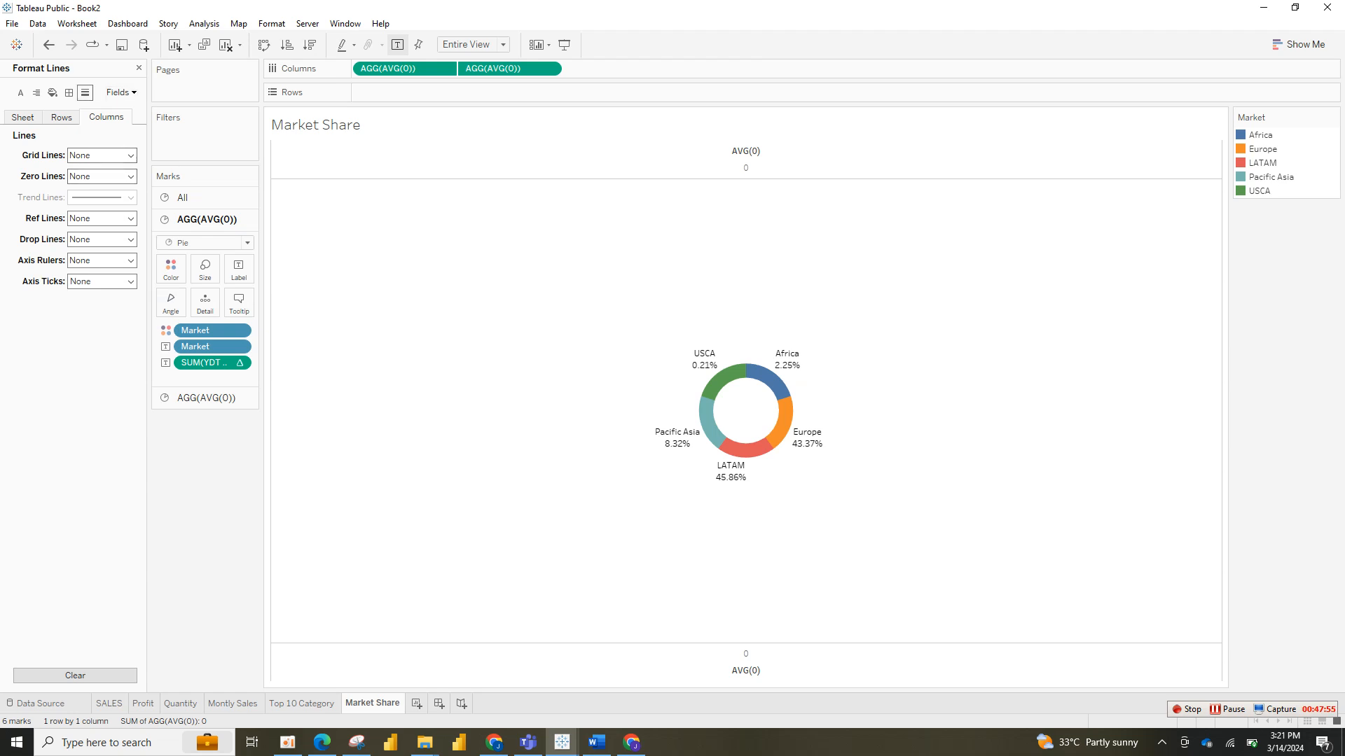
Step: Set the column borders to None for the Grand Total pane and header and the Column Divider pane
{"action": "left_click", "coordinate": [69, 92]}
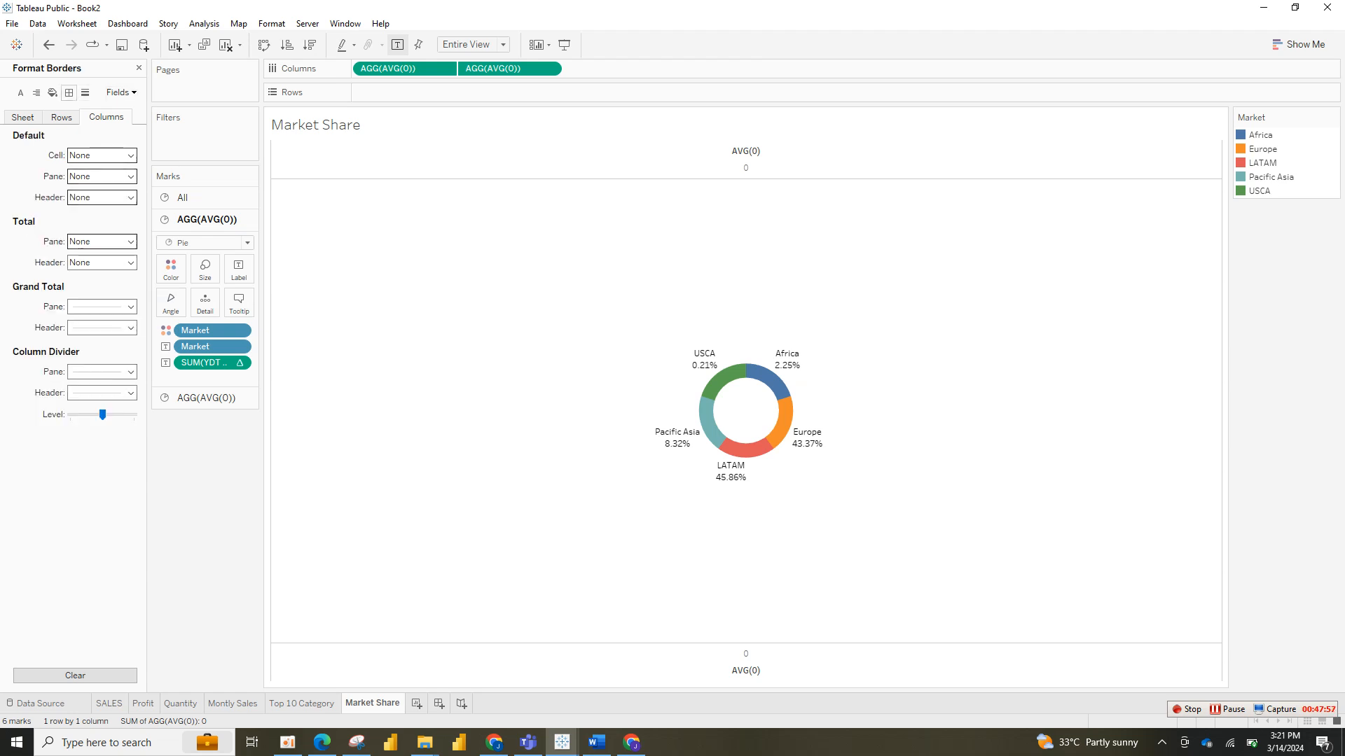
{"action": "left_click", "coordinate": [102, 306]}
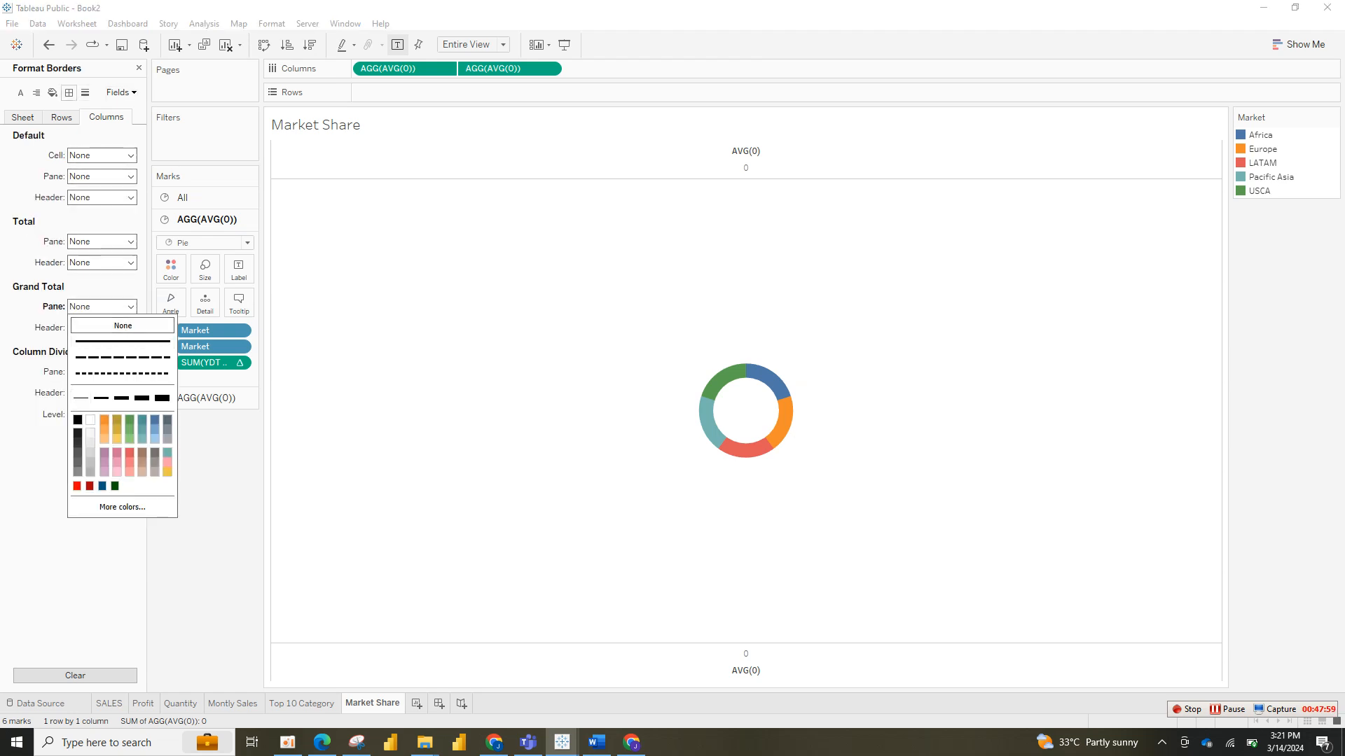
{"action": "left_click", "coordinate": [105, 326]}
{"action": "left_click", "coordinate": [102, 372]}
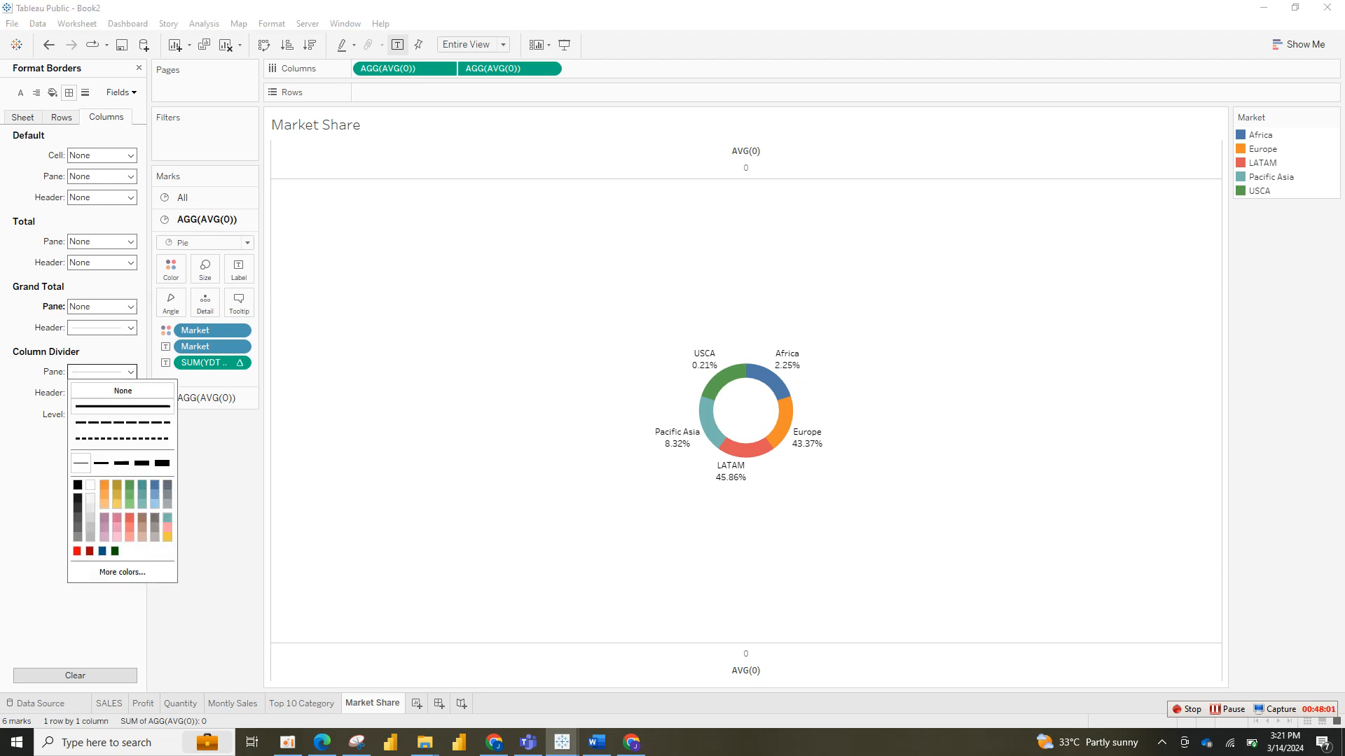
{"action": "left_click", "coordinate": [122, 391]}
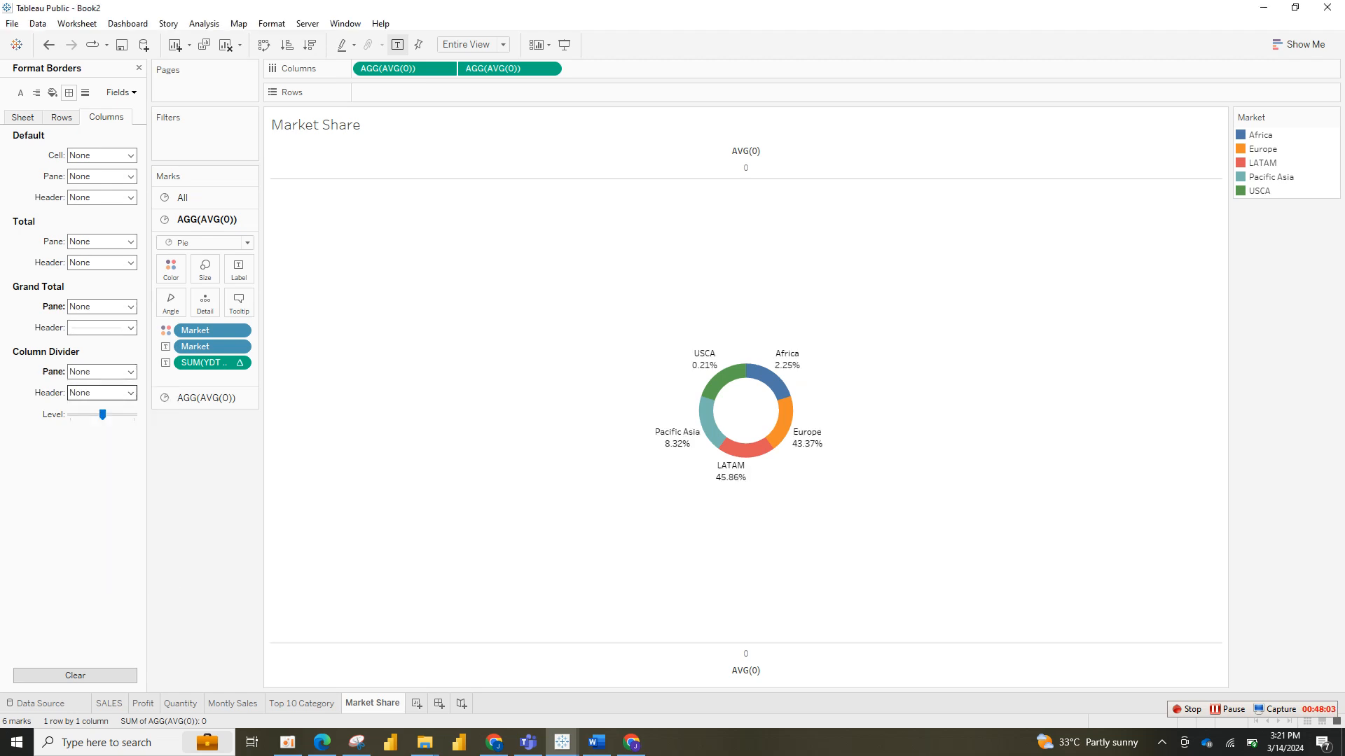
{"action": "left_click", "coordinate": [101, 328]}
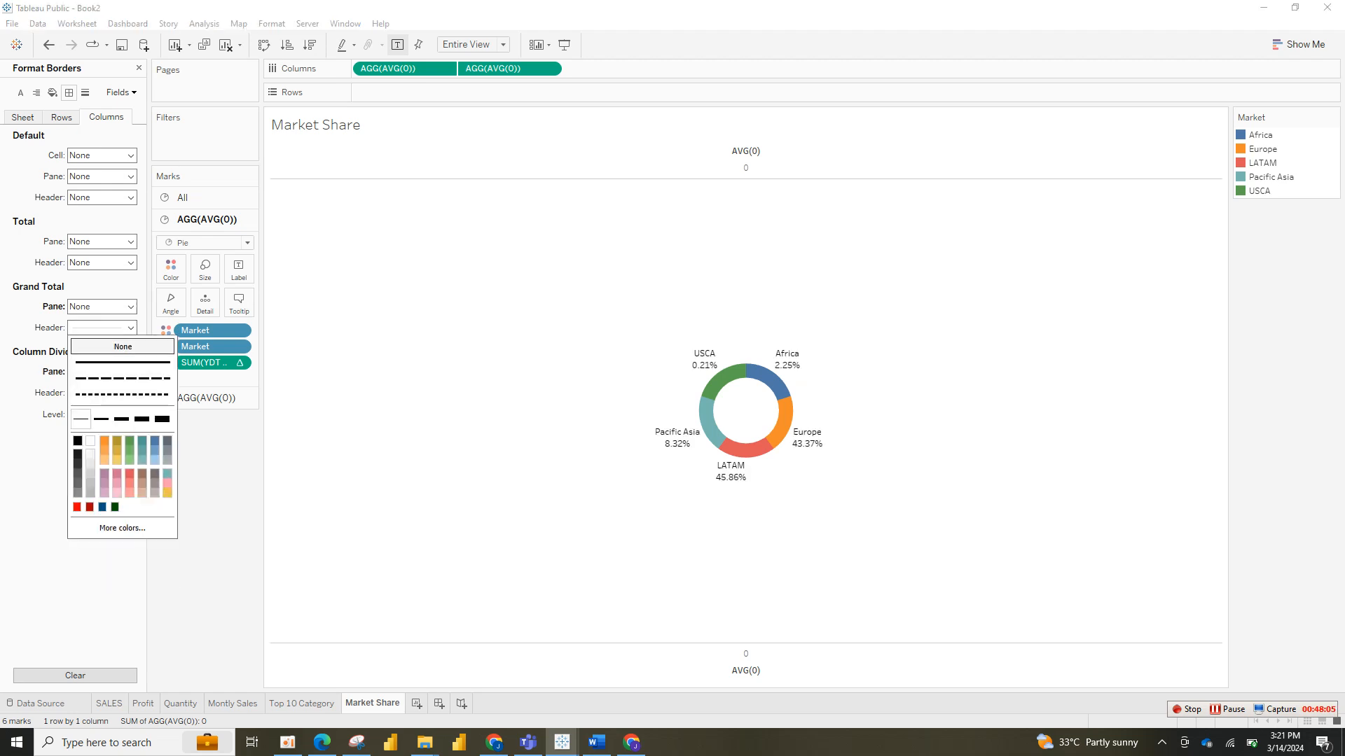
{"action": "left_click", "coordinate": [122, 346]}
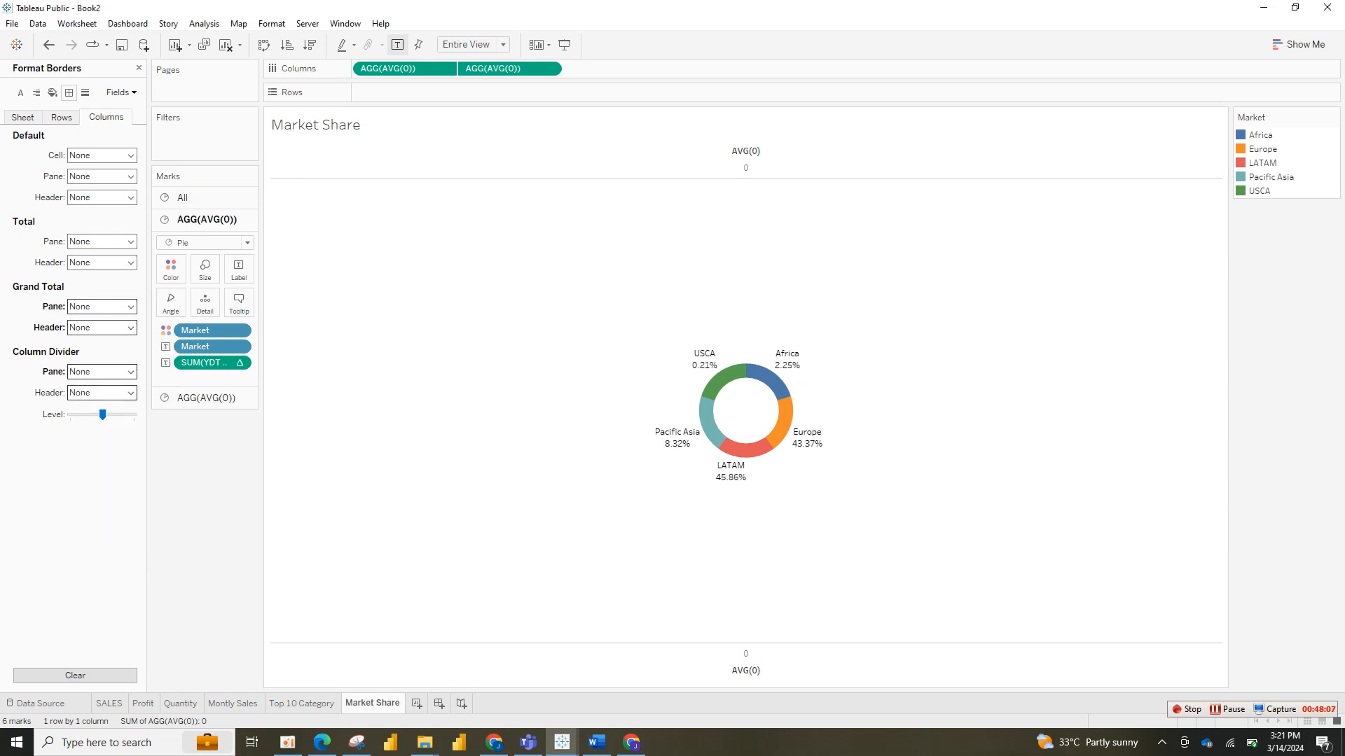
Step: Set the row borders to None for the Grand Total header and pane and the Row Divider pane
{"action": "left_click", "coordinate": [85, 92]}
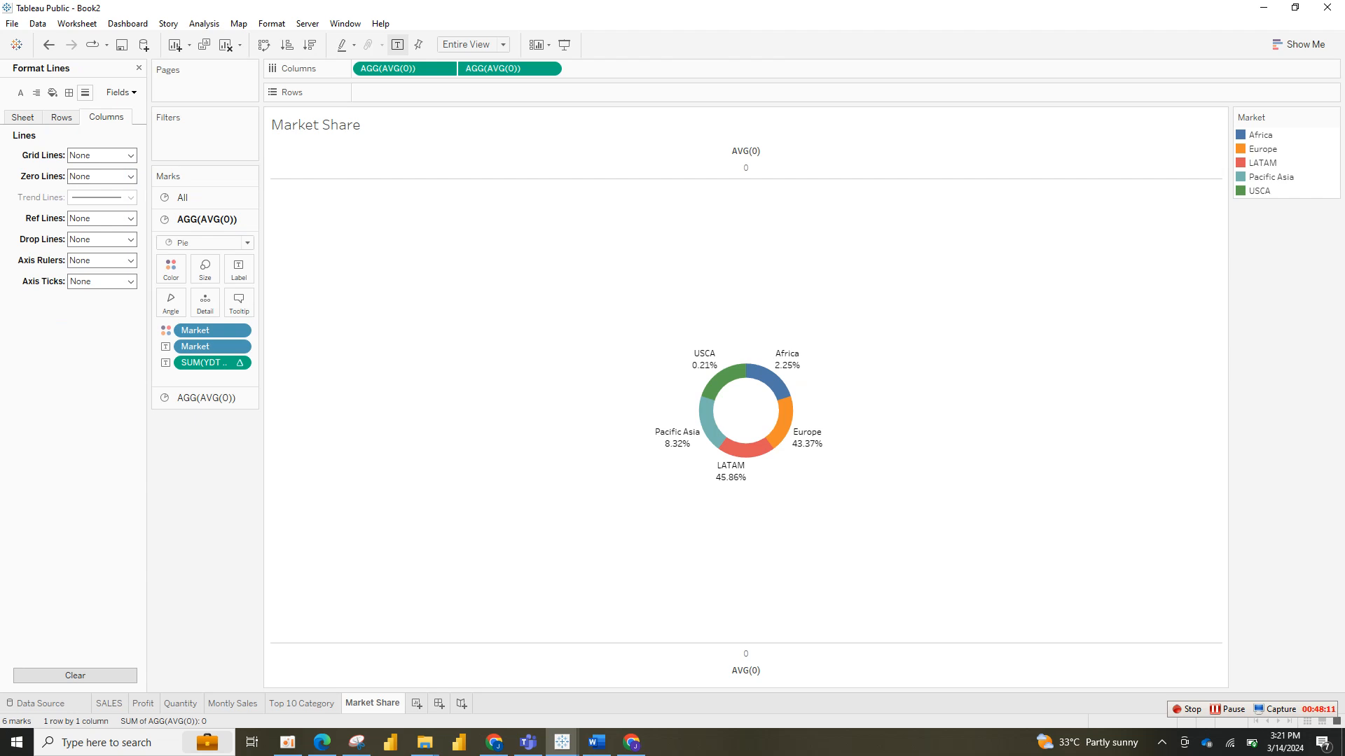
{"action": "left_click", "coordinate": [69, 92]}
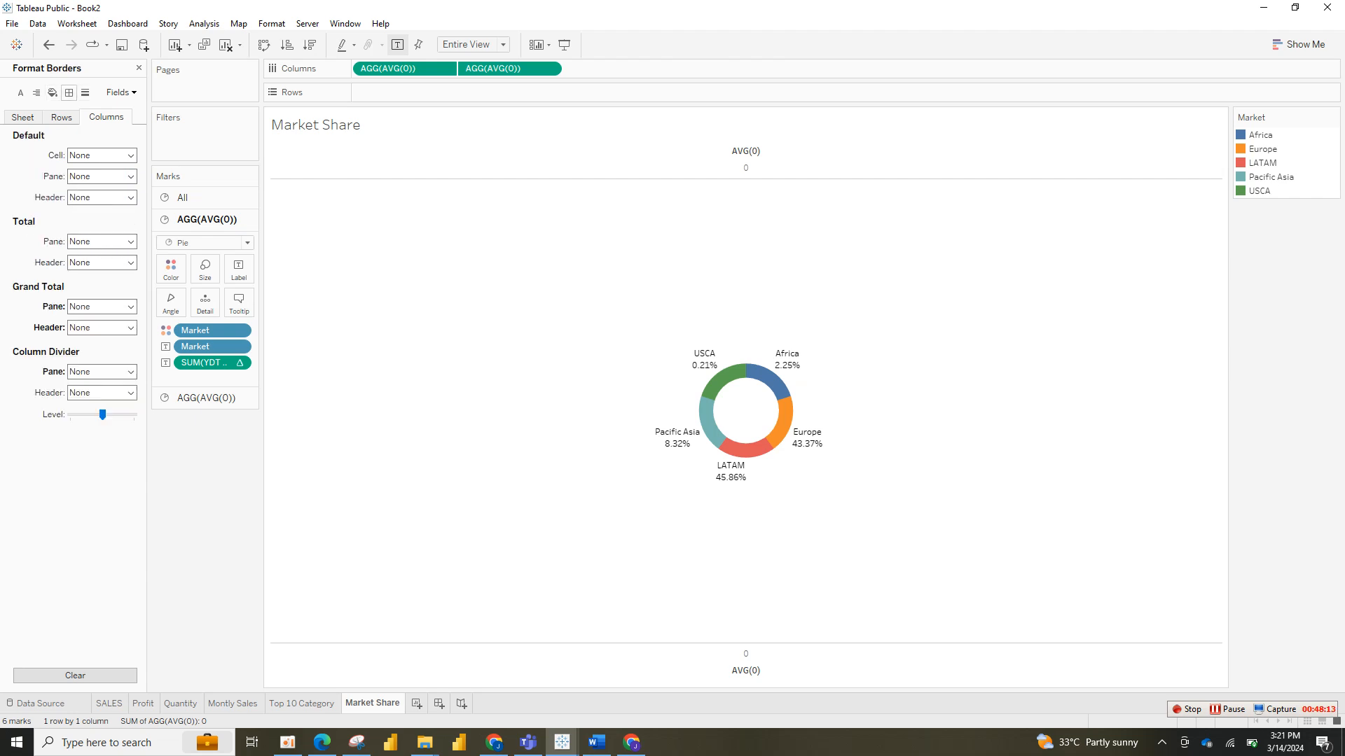
{"action": "left_click", "coordinate": [61, 117]}
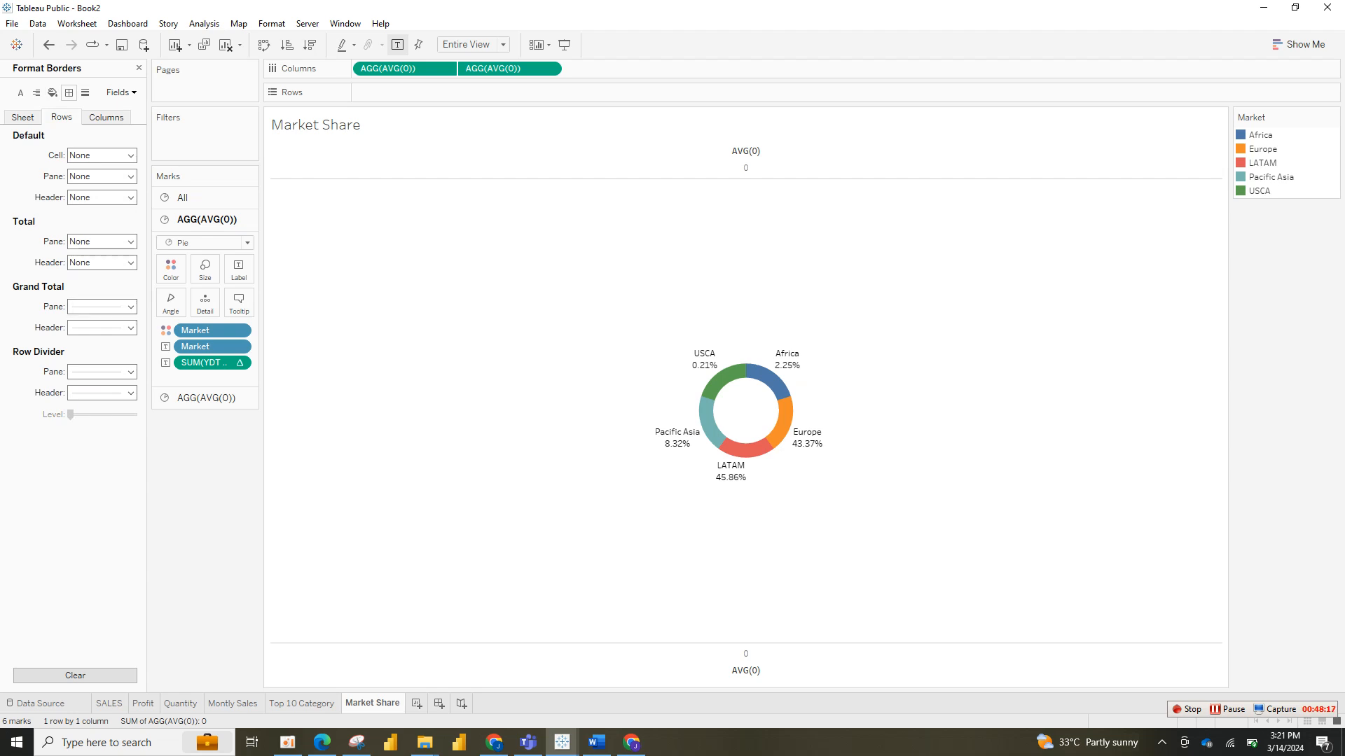
{"action": "left_click", "coordinate": [101, 328]}
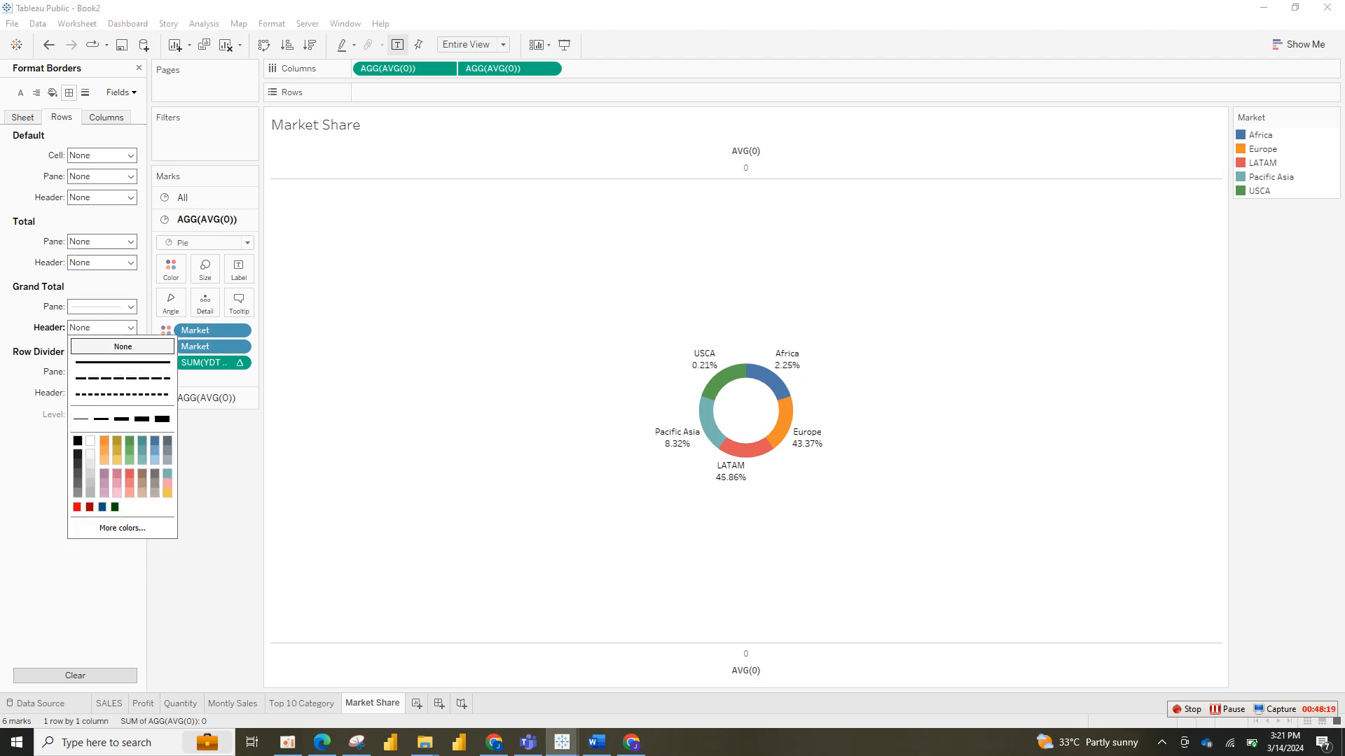
{"action": "left_click", "coordinate": [102, 307]}
{"action": "left_click", "coordinate": [123, 325]}
{"action": "left_click", "coordinate": [102, 371]}
{"action": "left_click", "coordinate": [122, 391]}
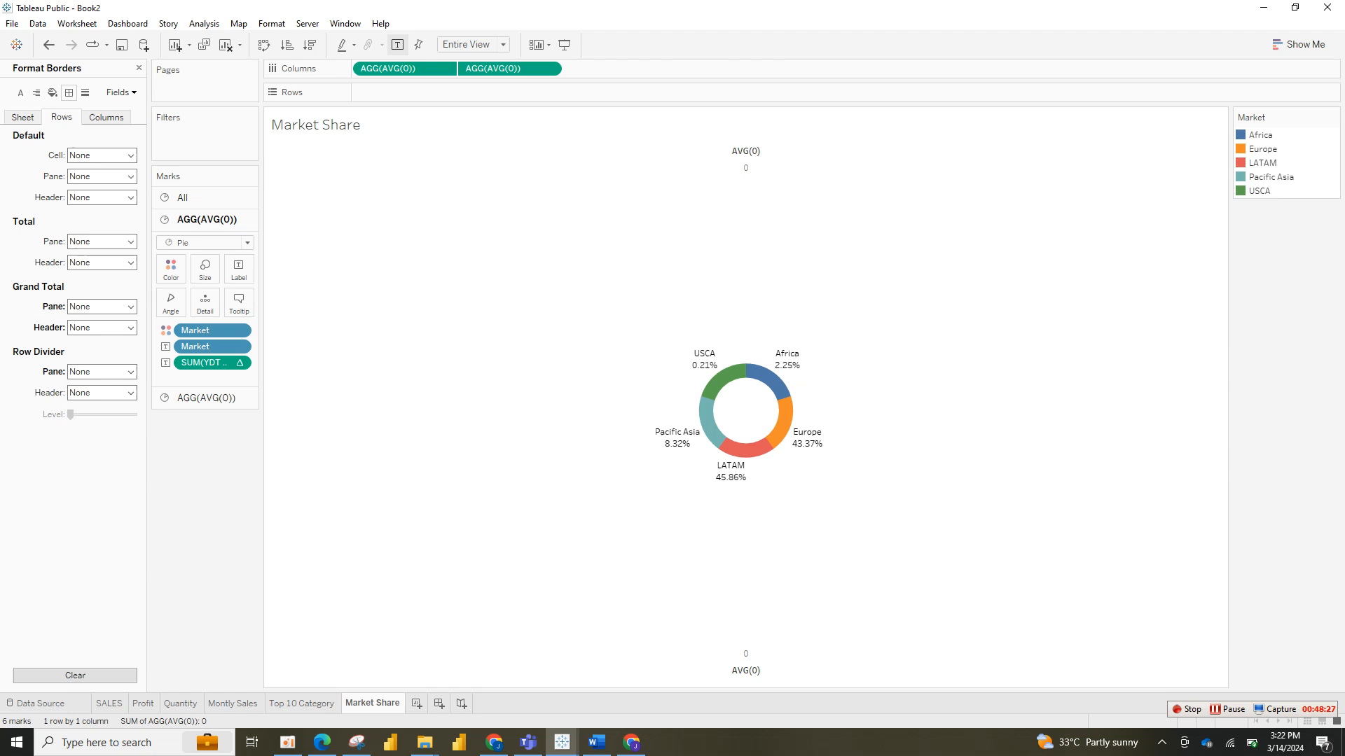
Step: Hide the AVG(0) axis headers above and below the donut and close the formatting options
{"action": "right_click", "coordinate": [729, 140]}
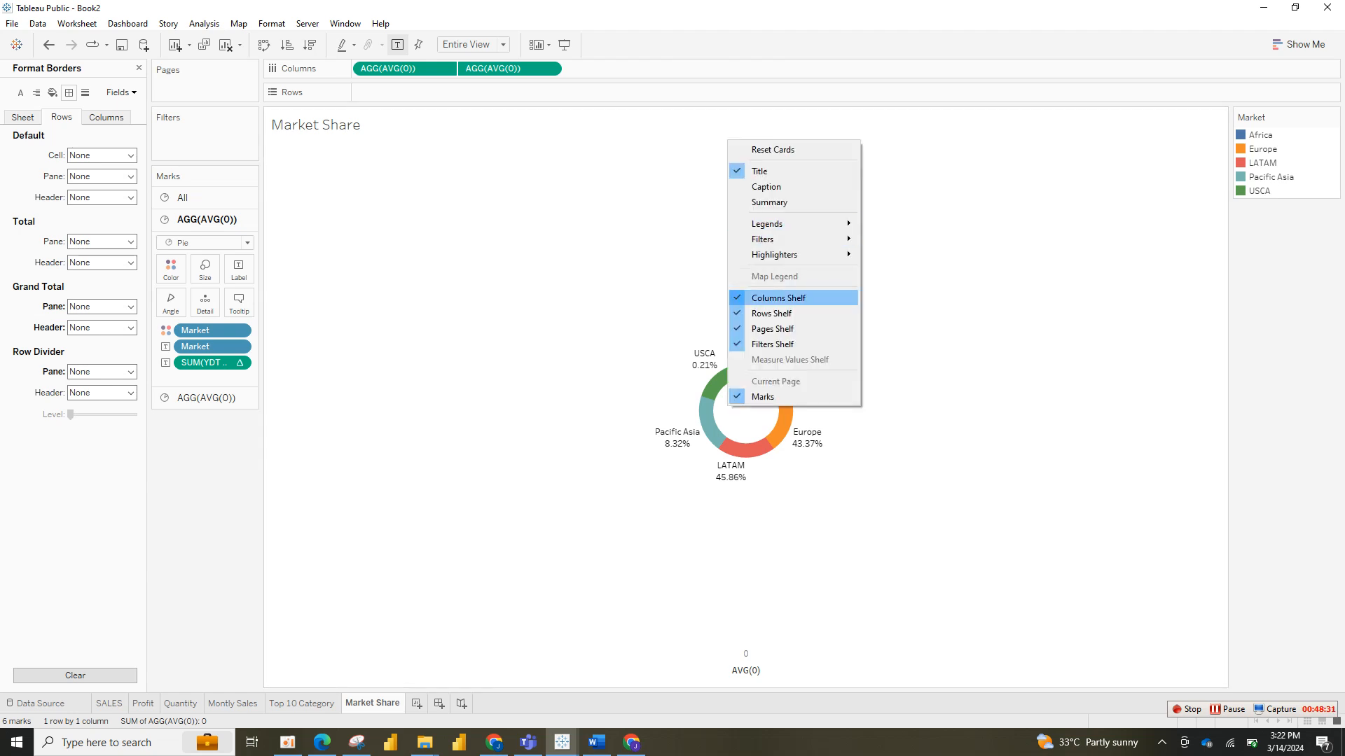
{"action": "key", "text": "Escape"}
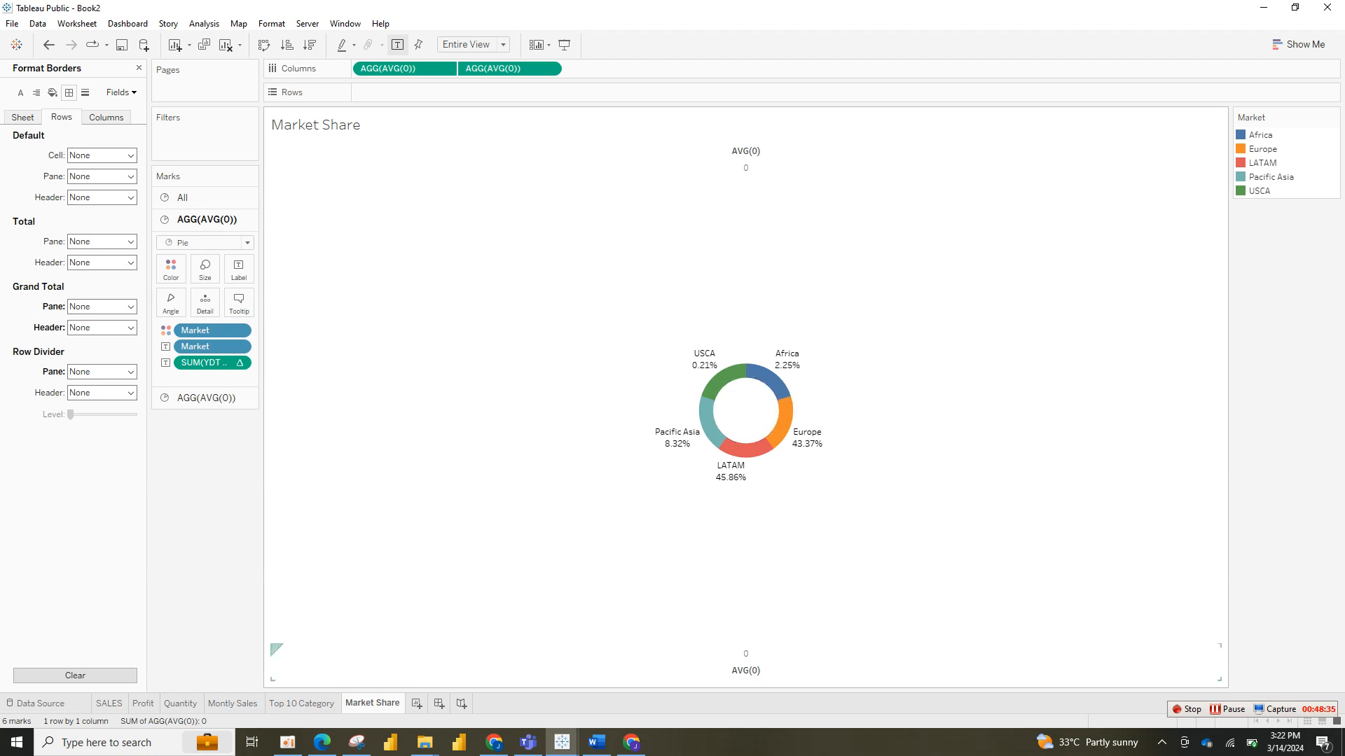
{"action": "right_click", "coordinate": [757, 670]}
{"action": "left_click", "coordinate": [811, 638]}
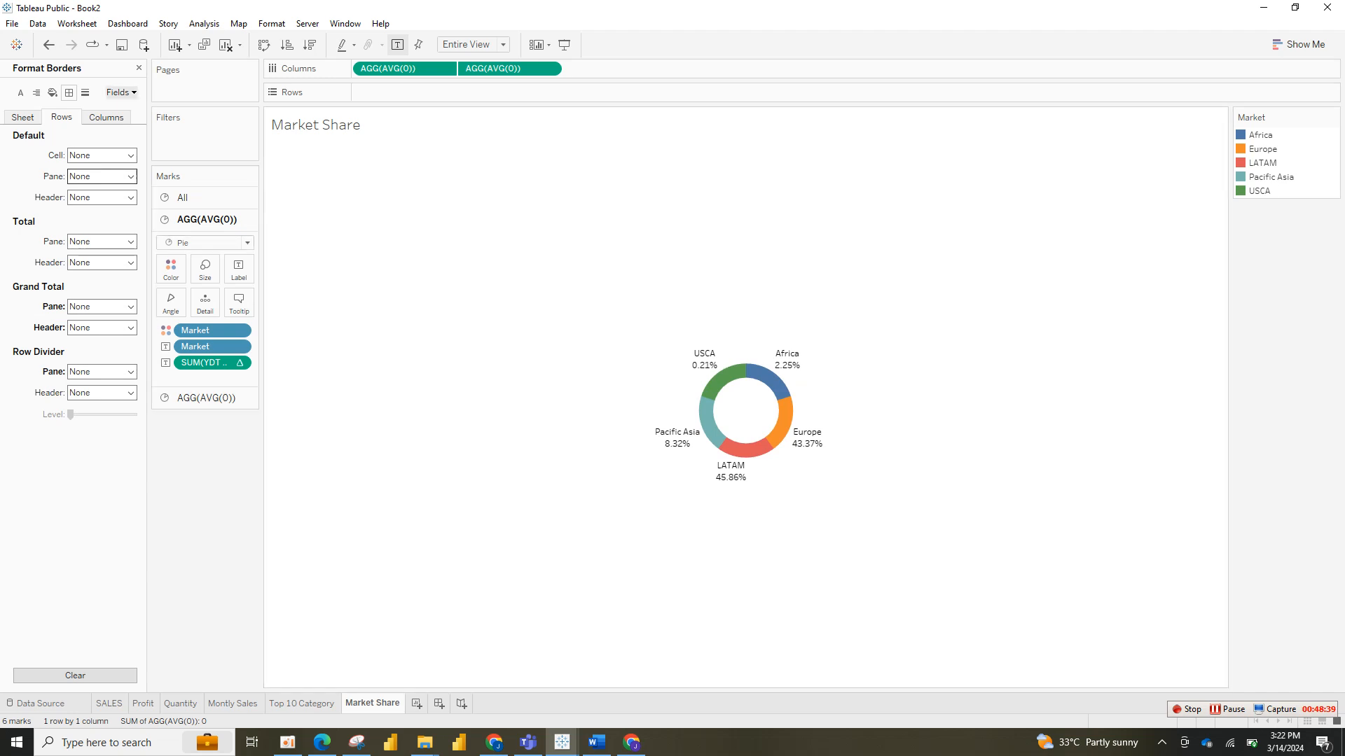
{"action": "left_click", "coordinate": [139, 67]}
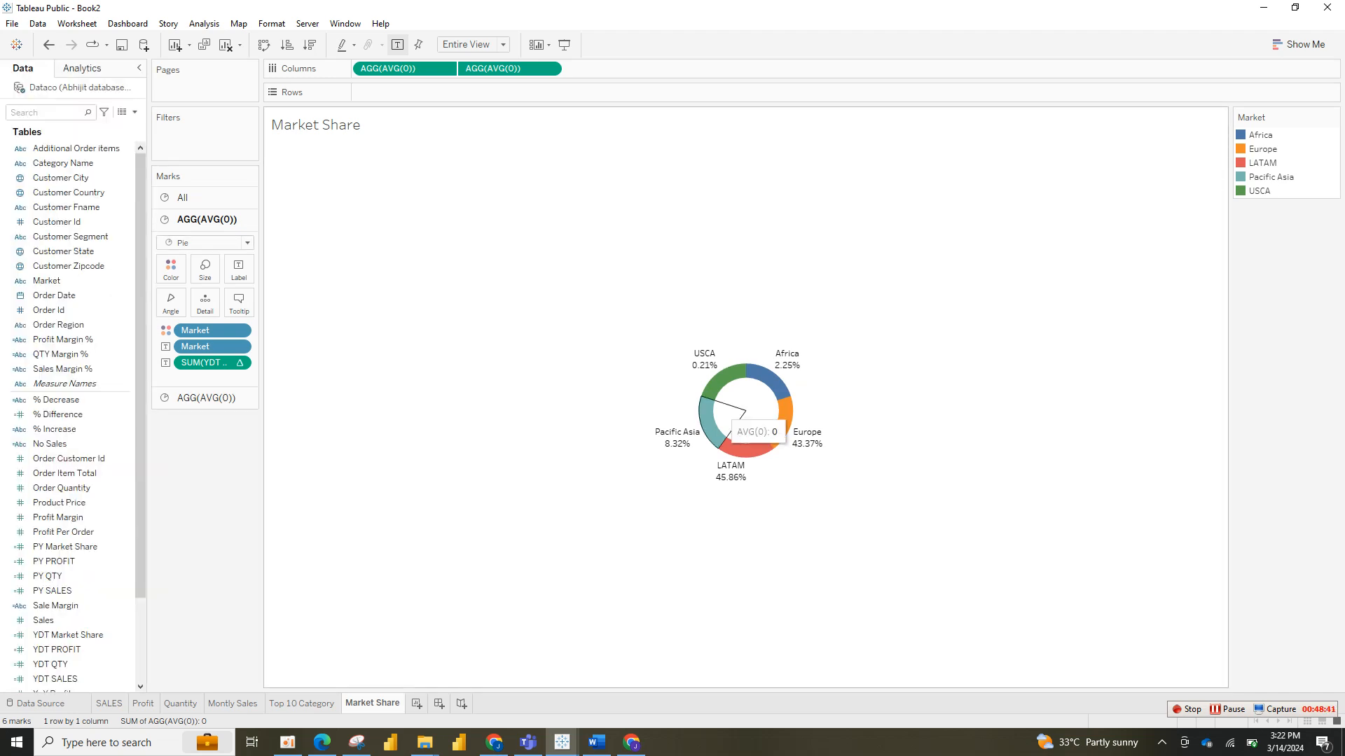
Step: Format the donut's Market and percent-of-total labels in Tableau Semibold at size 10
{"action": "left_click", "coordinate": [238, 269]}
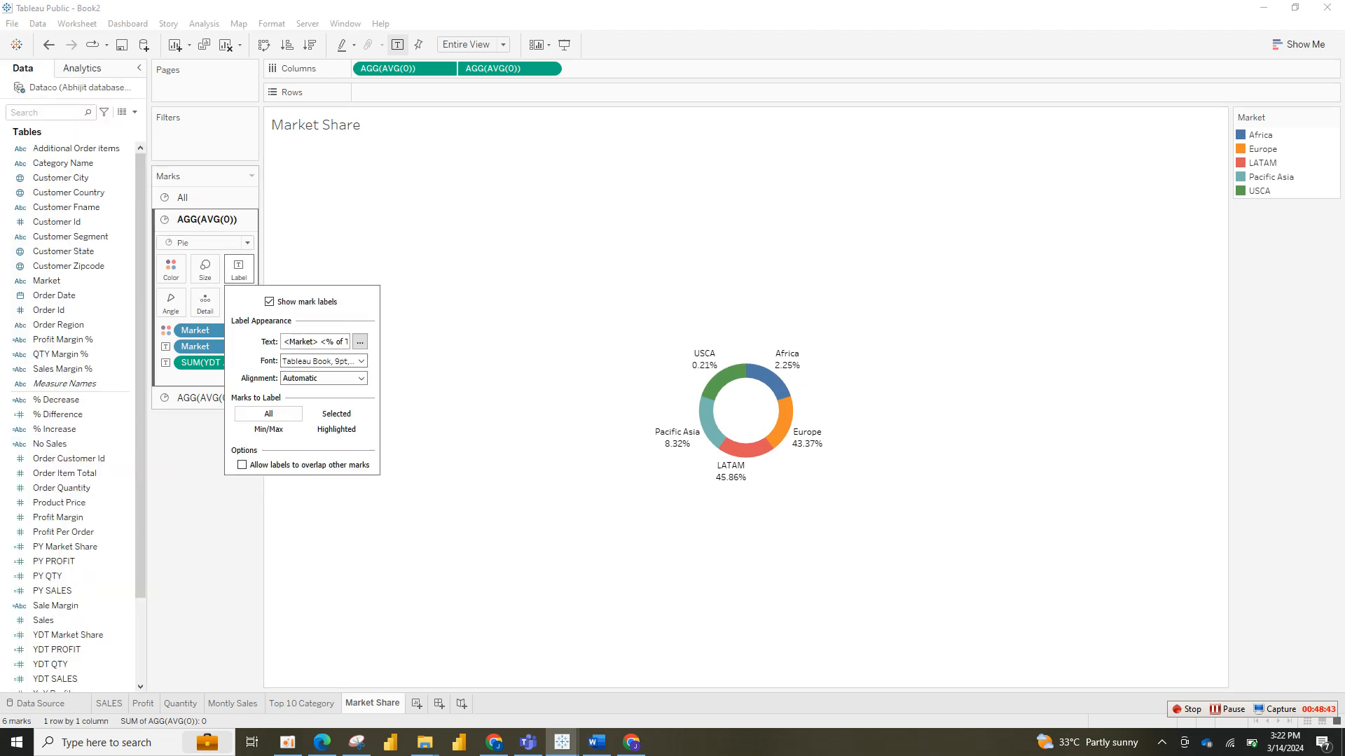
{"action": "left_click", "coordinate": [359, 341]}
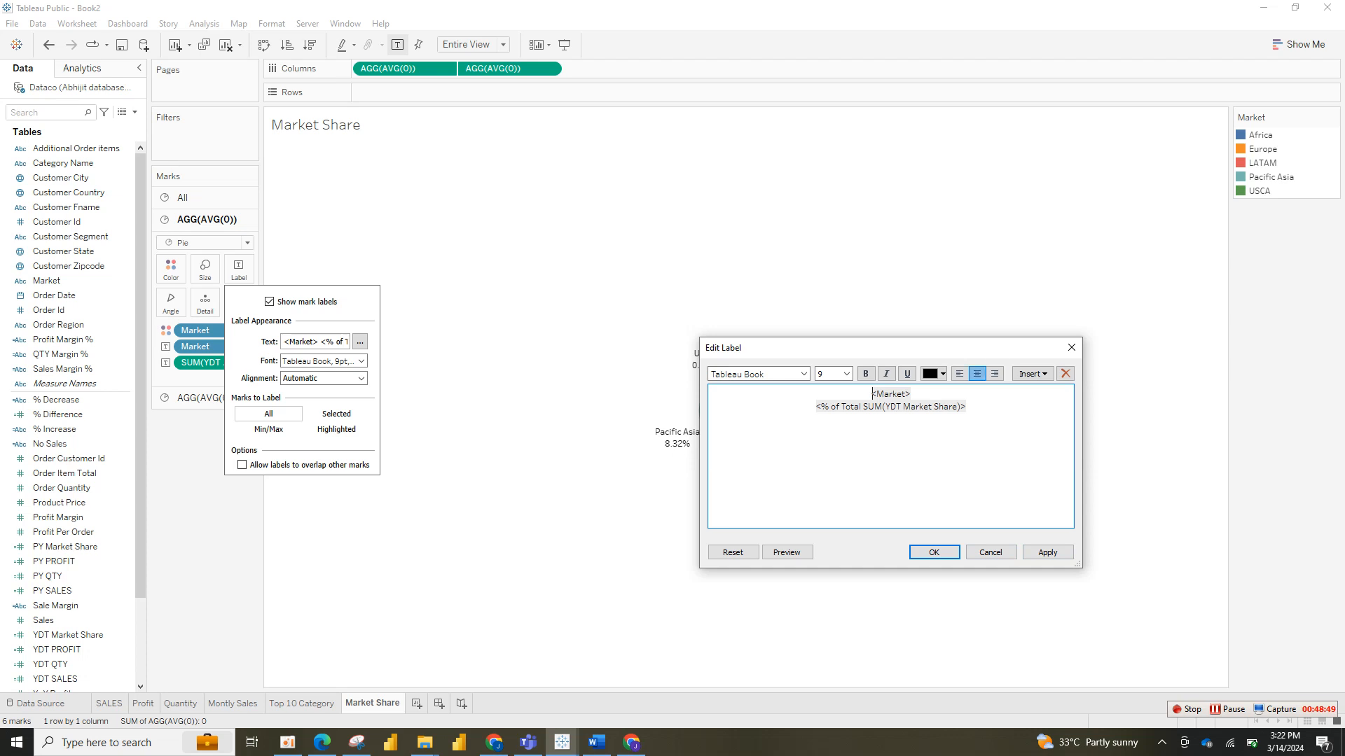
{"action": "key", "text": "ctrl+a"}
{"action": "left_click", "coordinate": [803, 374]}
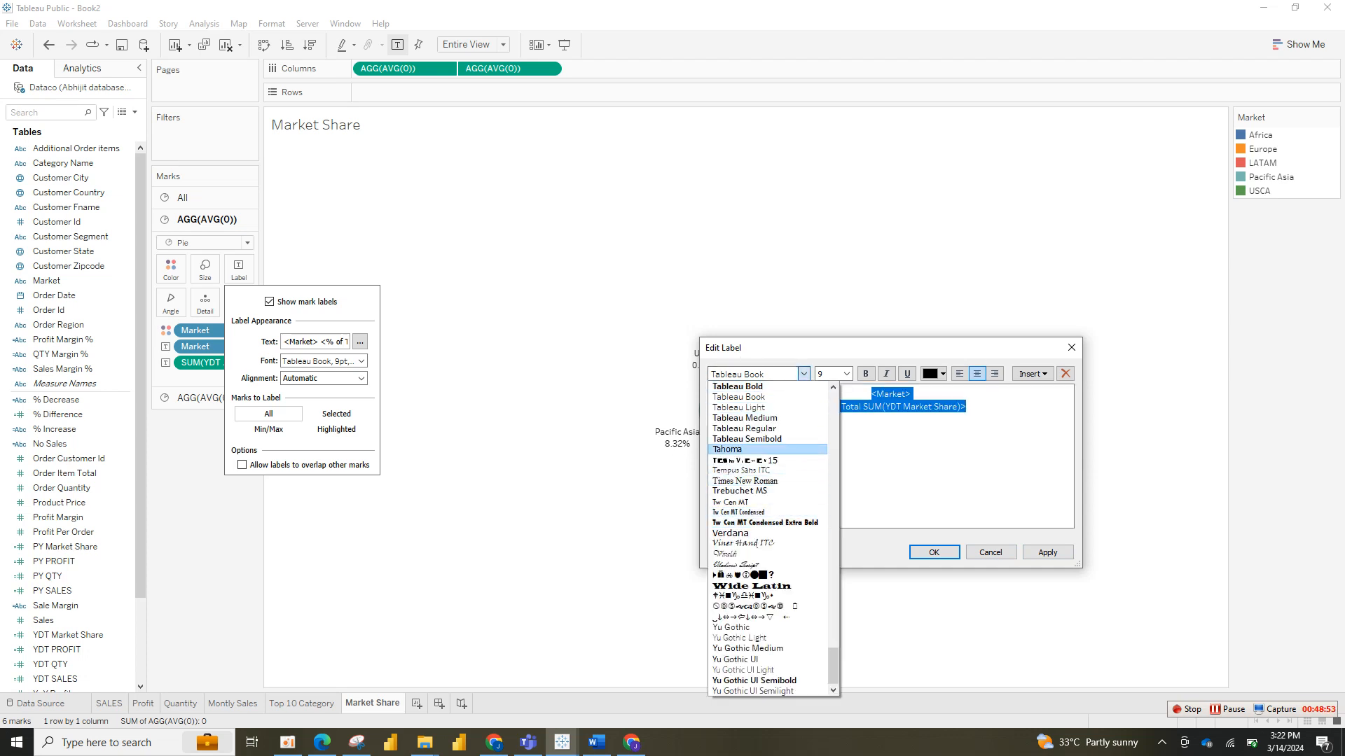
{"action": "left_click", "coordinate": [747, 439]}
{"action": "key", "text": "ctrl+b"}
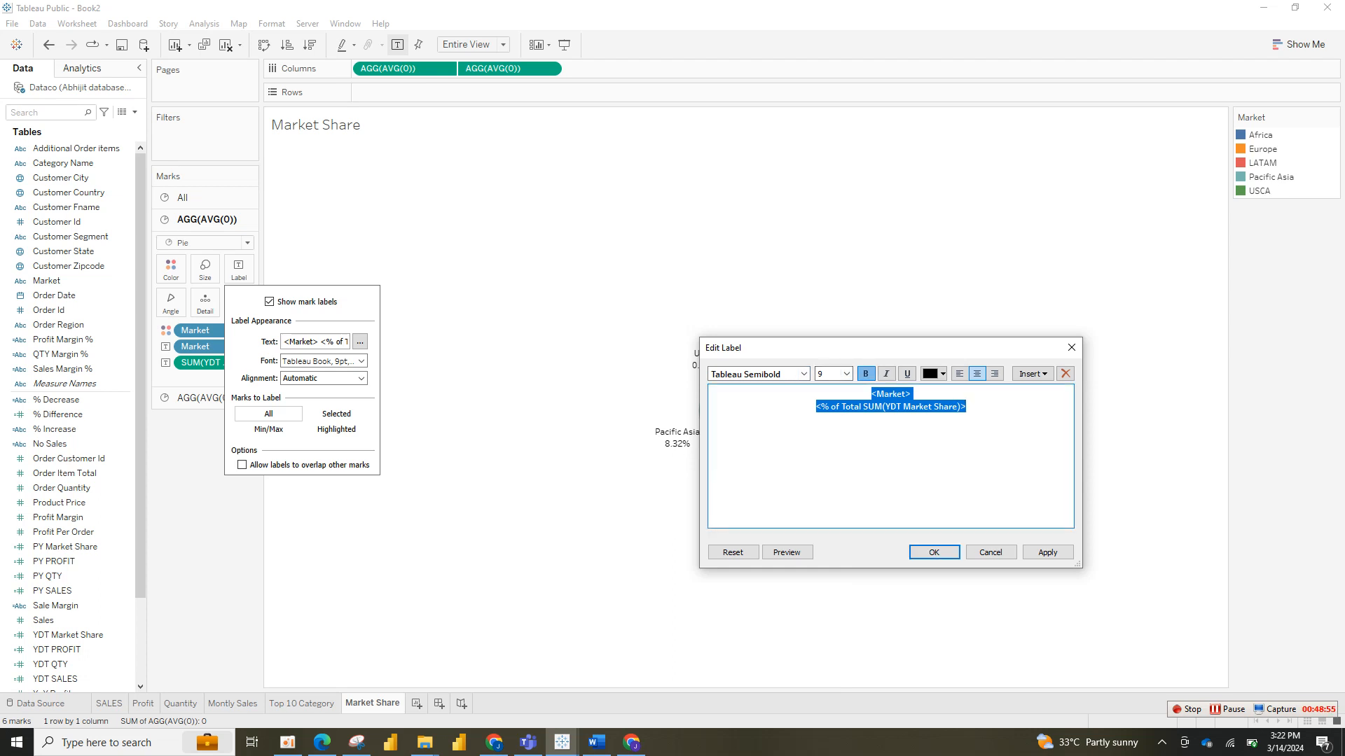
{"action": "left_click", "coordinate": [846, 374]}
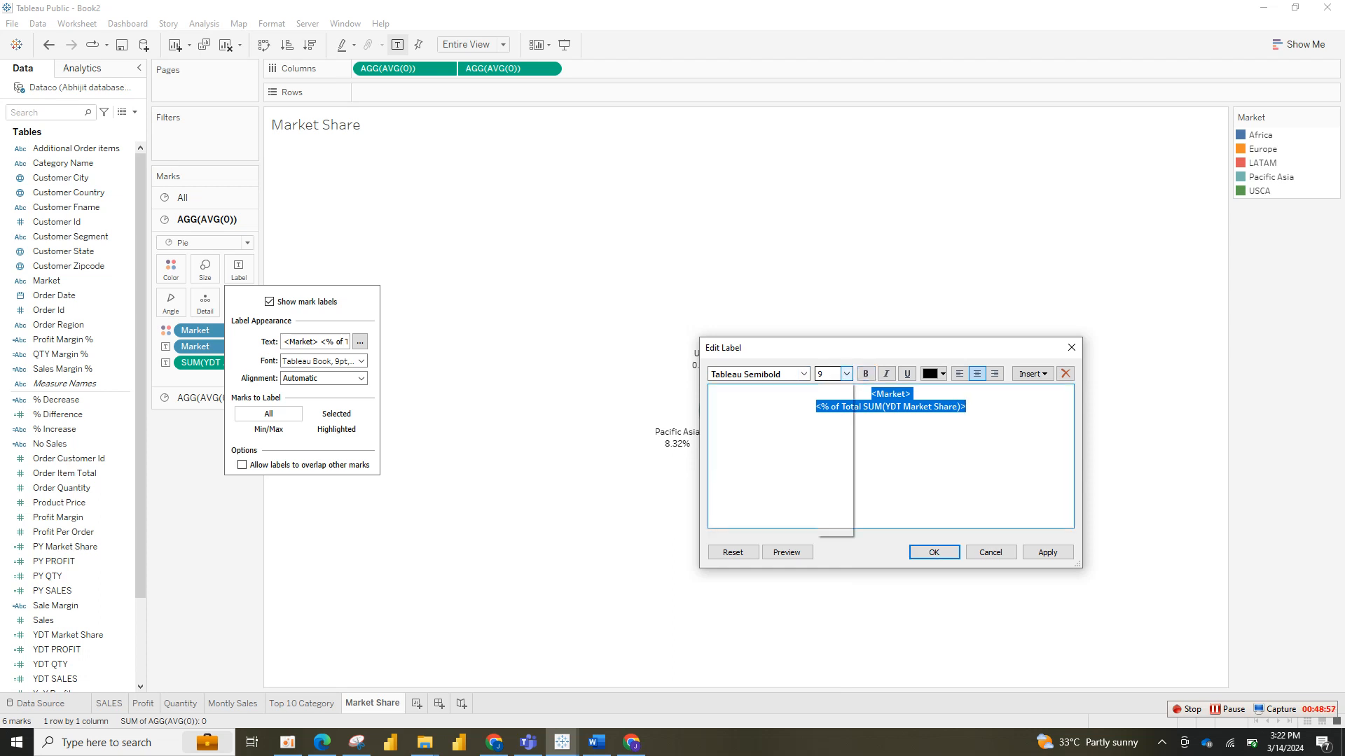
{"action": "left_click", "coordinate": [832, 404]}
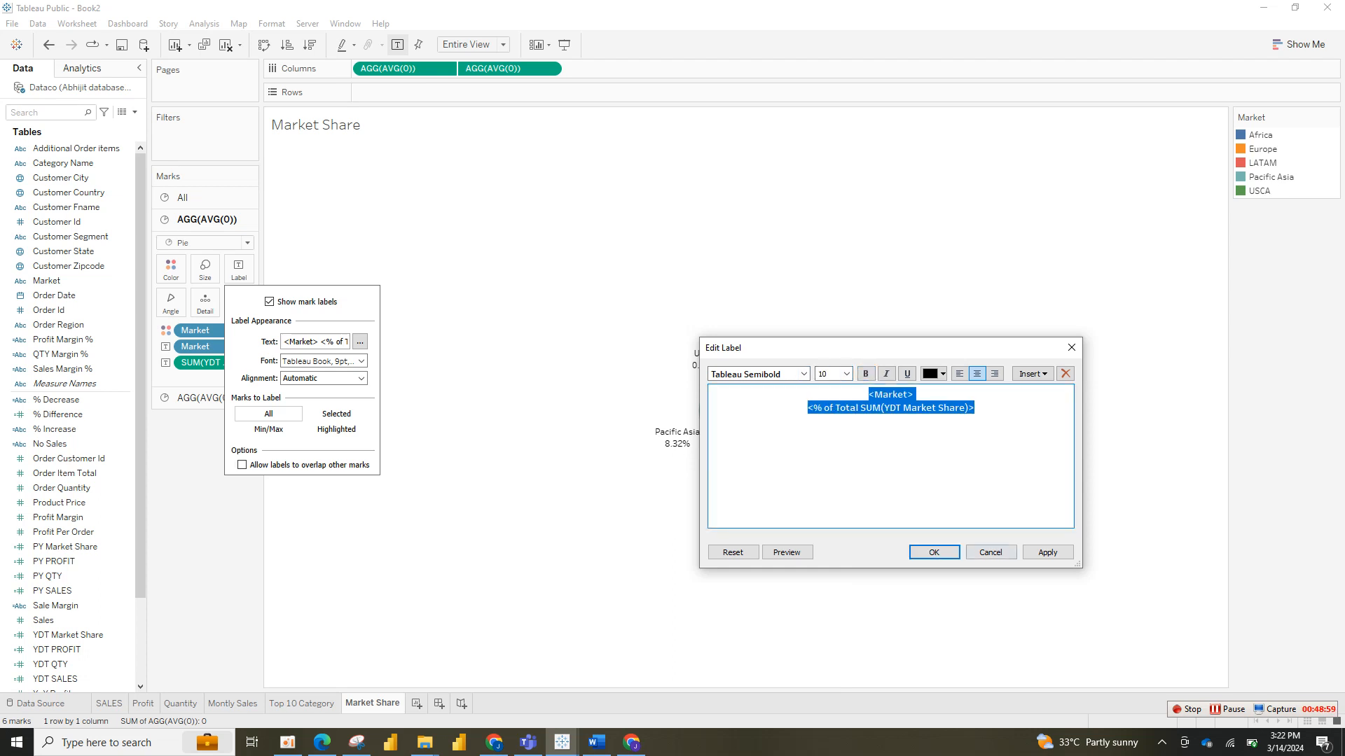
{"action": "left_click", "coordinate": [1048, 552]}
{"action": "left_click", "coordinate": [934, 552]}
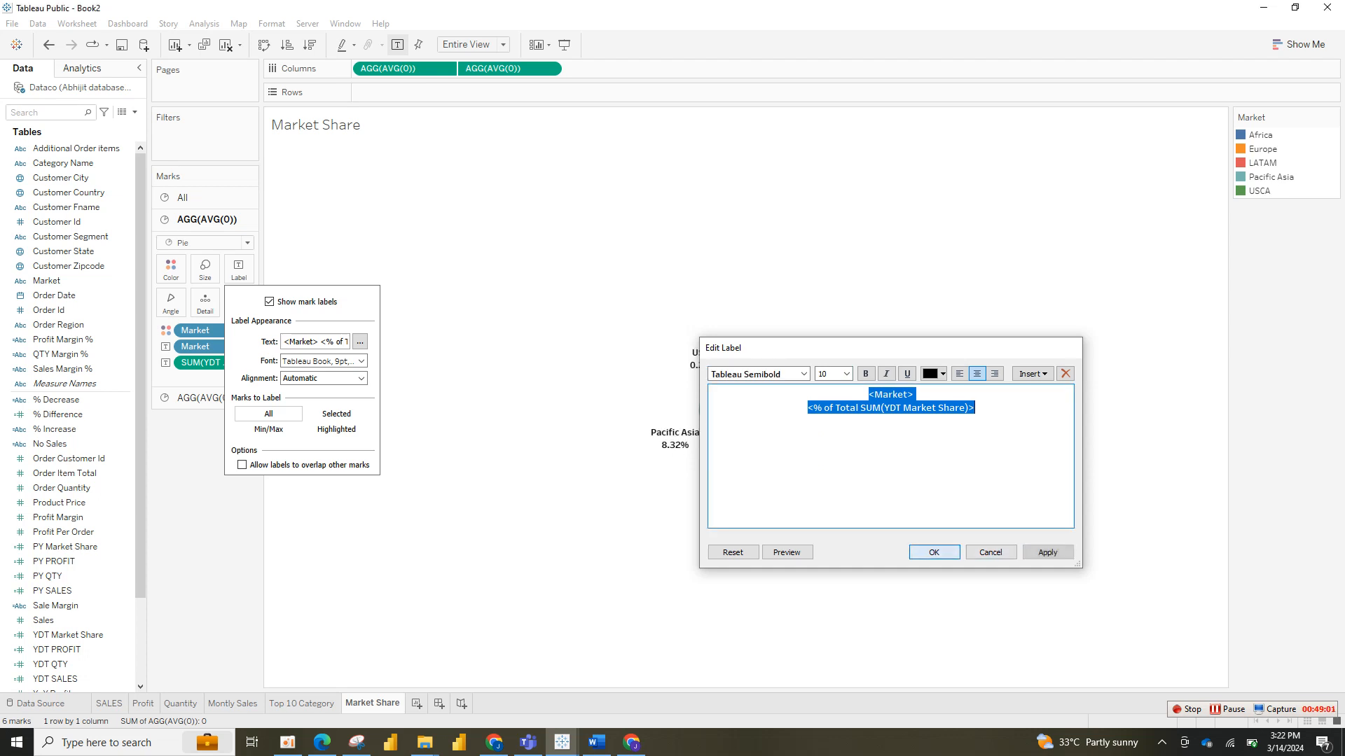
{"action": "left_click", "coordinate": [934, 552]}
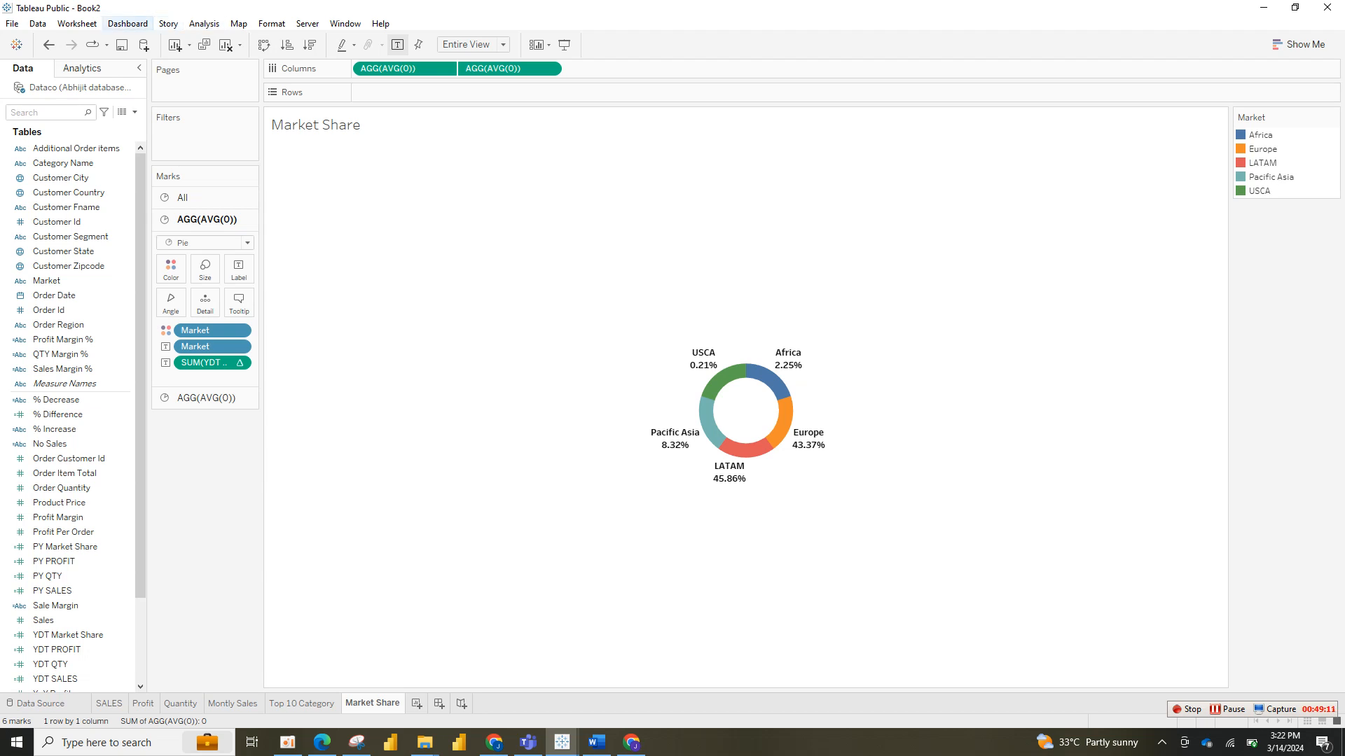
Step: Create a new dashboard and set its size range to 1600 px wide and 800 px high
{"action": "left_click", "coordinate": [128, 23]}
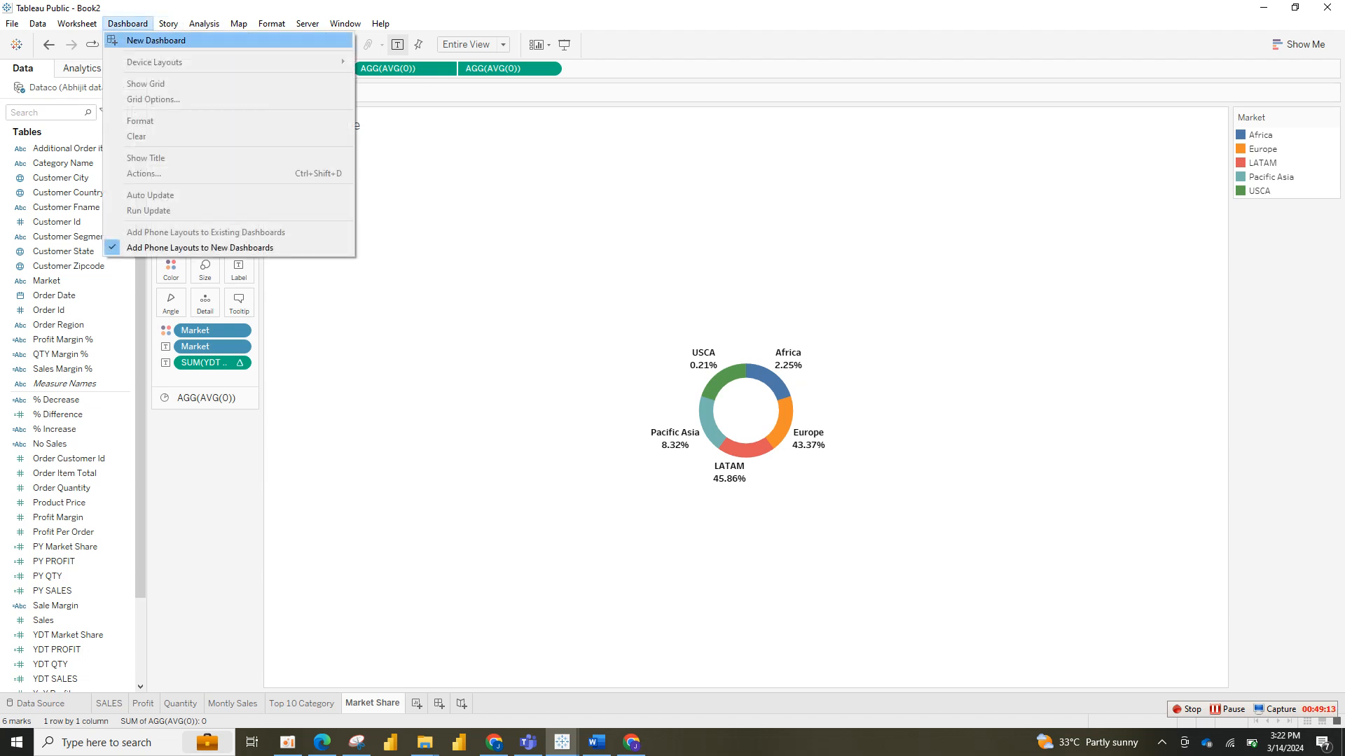
{"action": "left_click", "coordinate": [156, 40]}
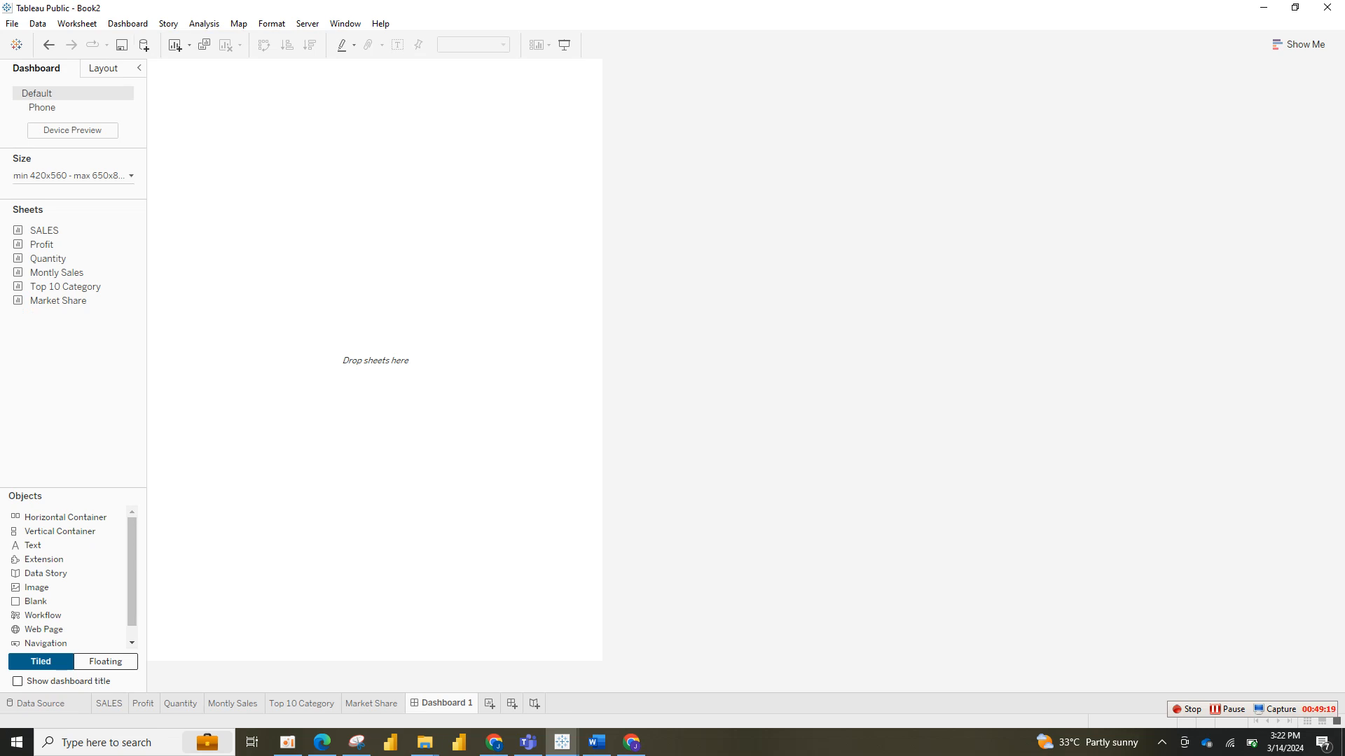
{"action": "left_click", "coordinate": [130, 176]}
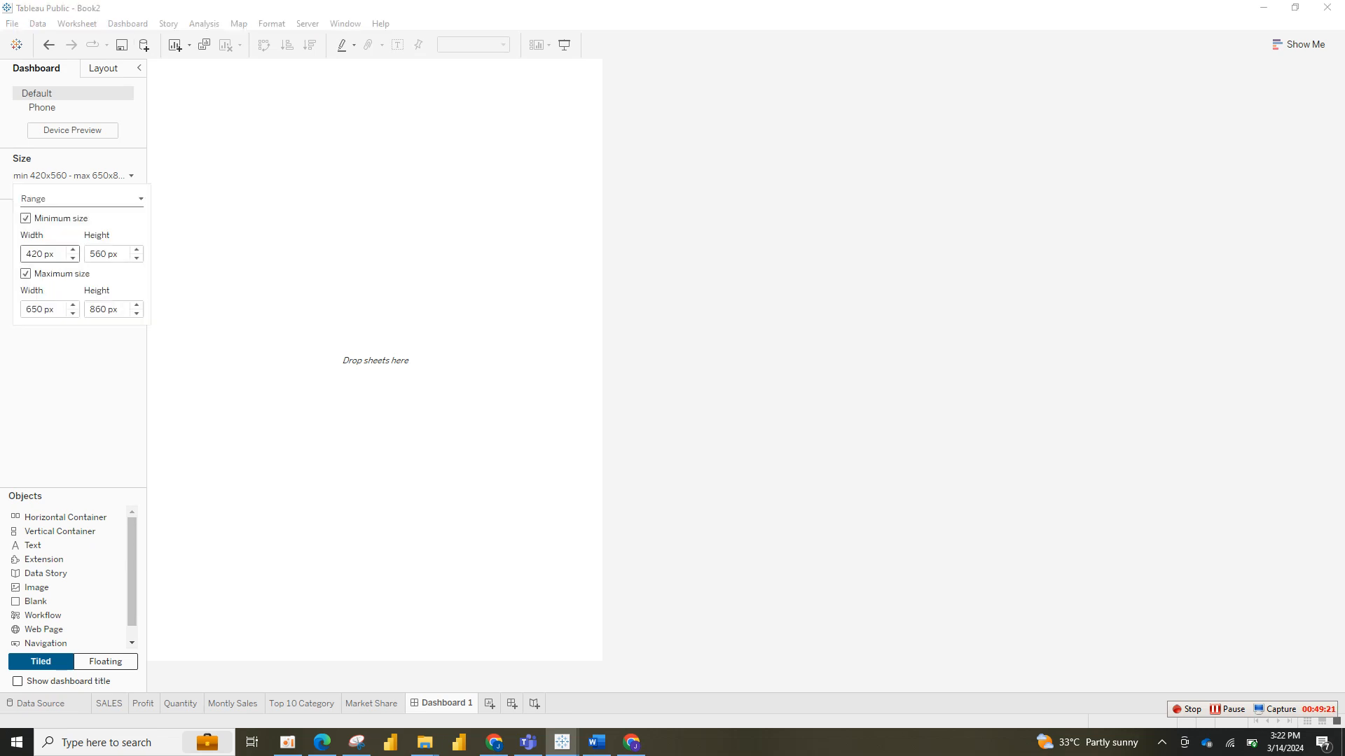
{"action": "double_click", "coordinate": [35, 255]}
{"action": "type", "text": "160"}
{"action": "left_click", "coordinate": [105, 254]}
{"action": "double_click", "coordinate": [97, 254]}
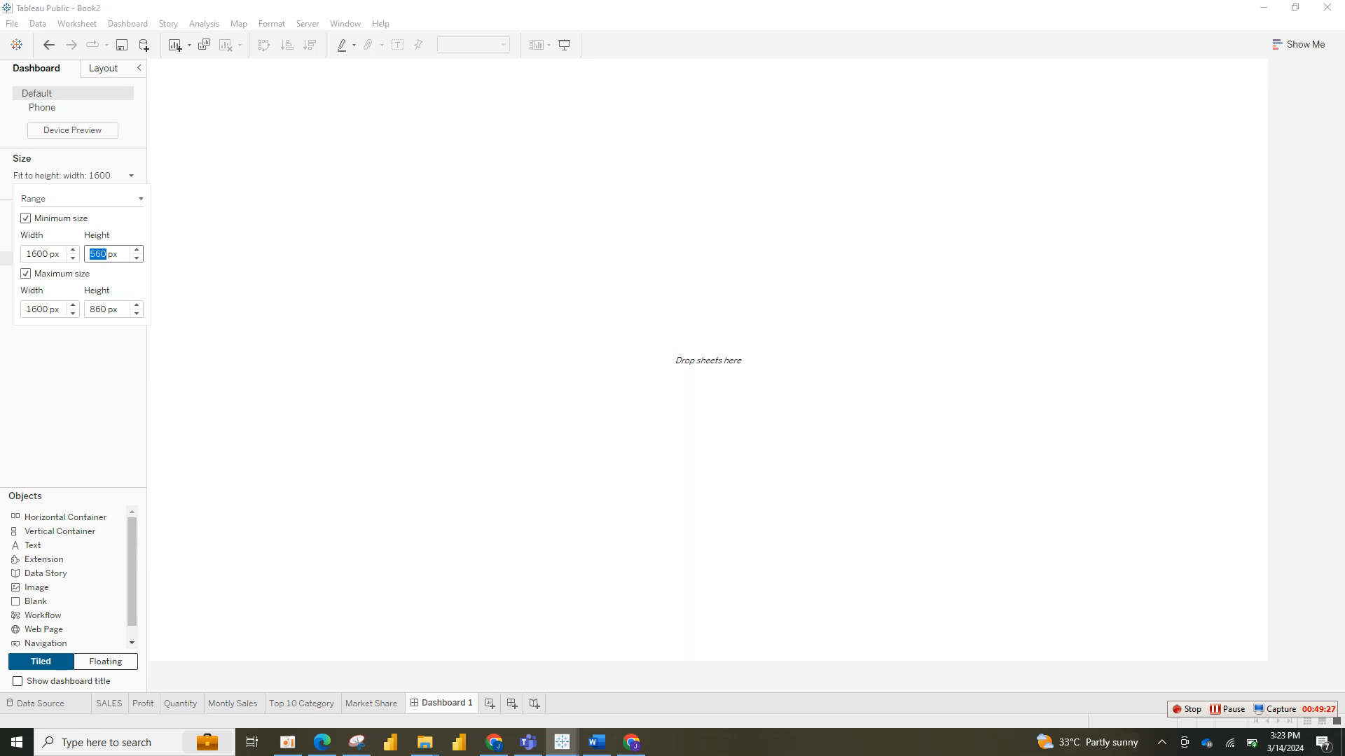
{"action": "type", "text": "80"}
{"action": "left_click", "coordinate": [106, 310]}
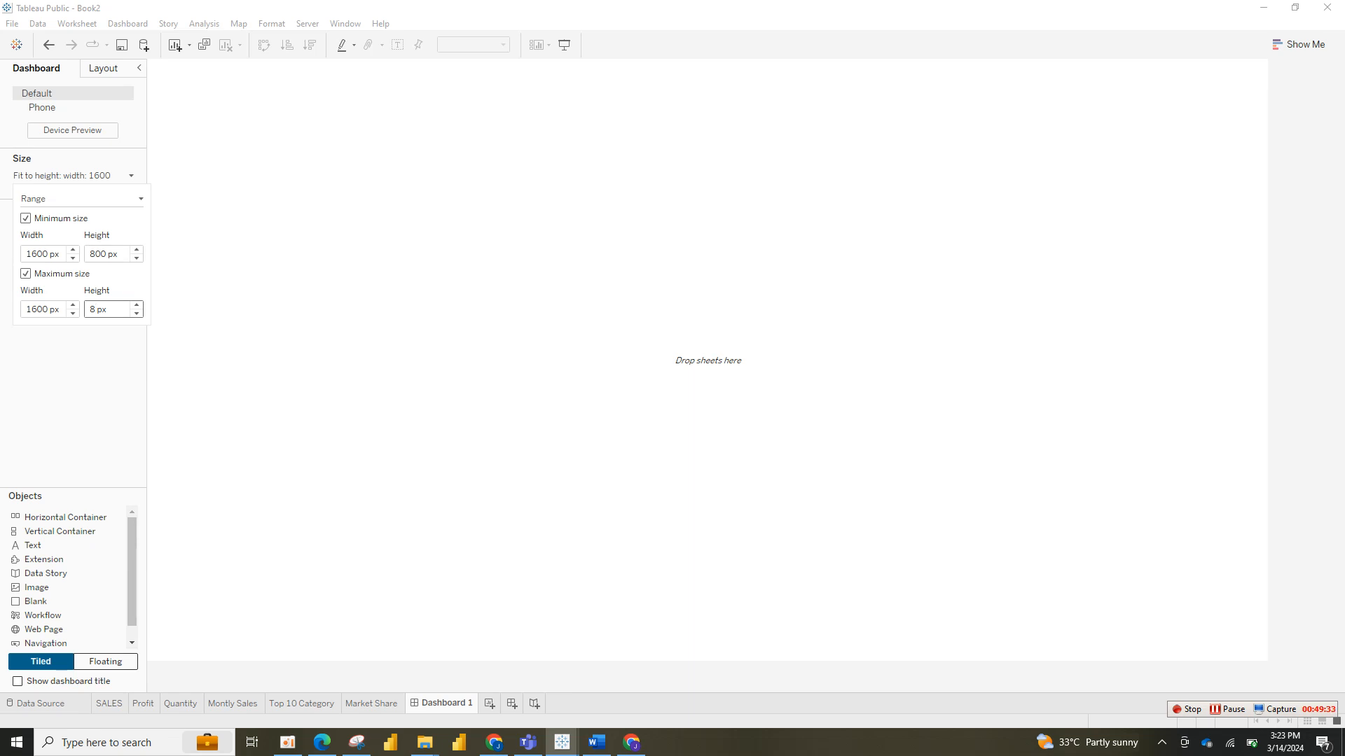
{"action": "key", "text": "Return"}
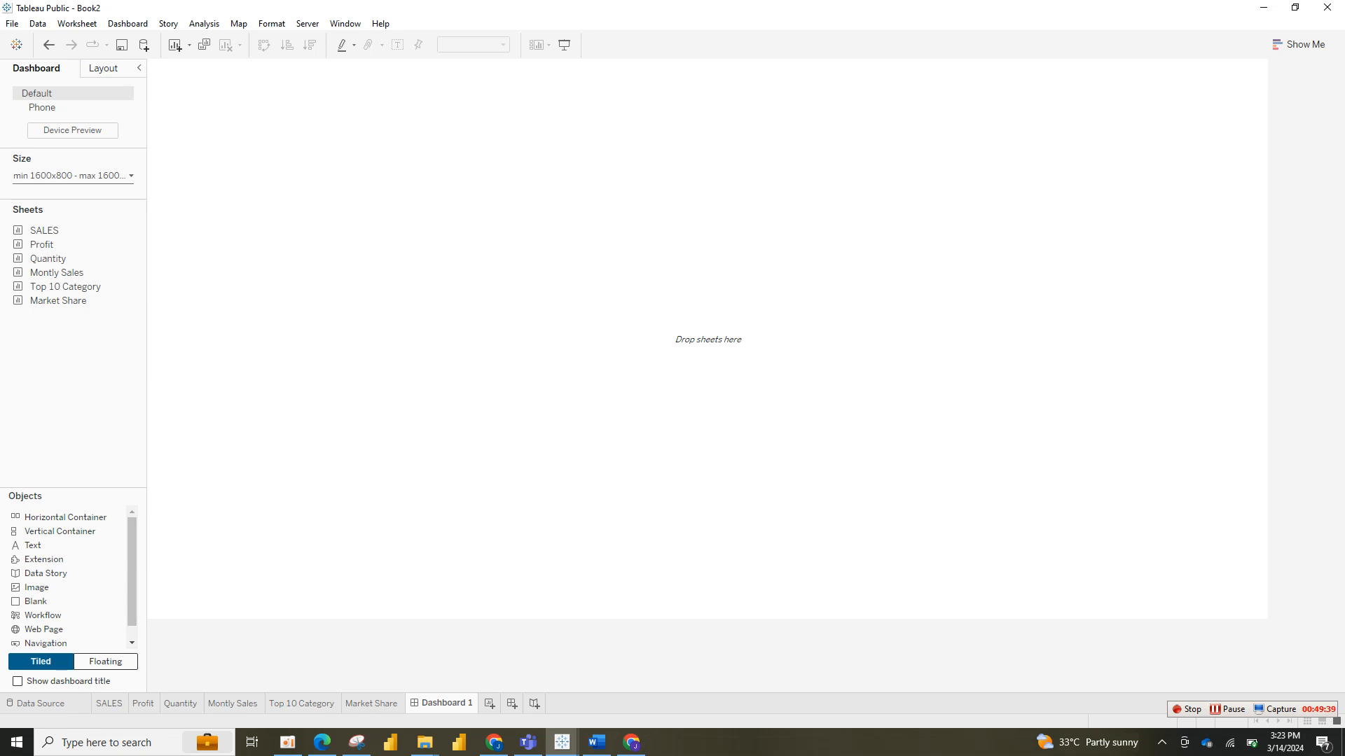
Step: Show the dashboard title and replace its text with "YTD SALES DASHBOARD"
{"action": "left_click", "coordinate": [18, 681]}
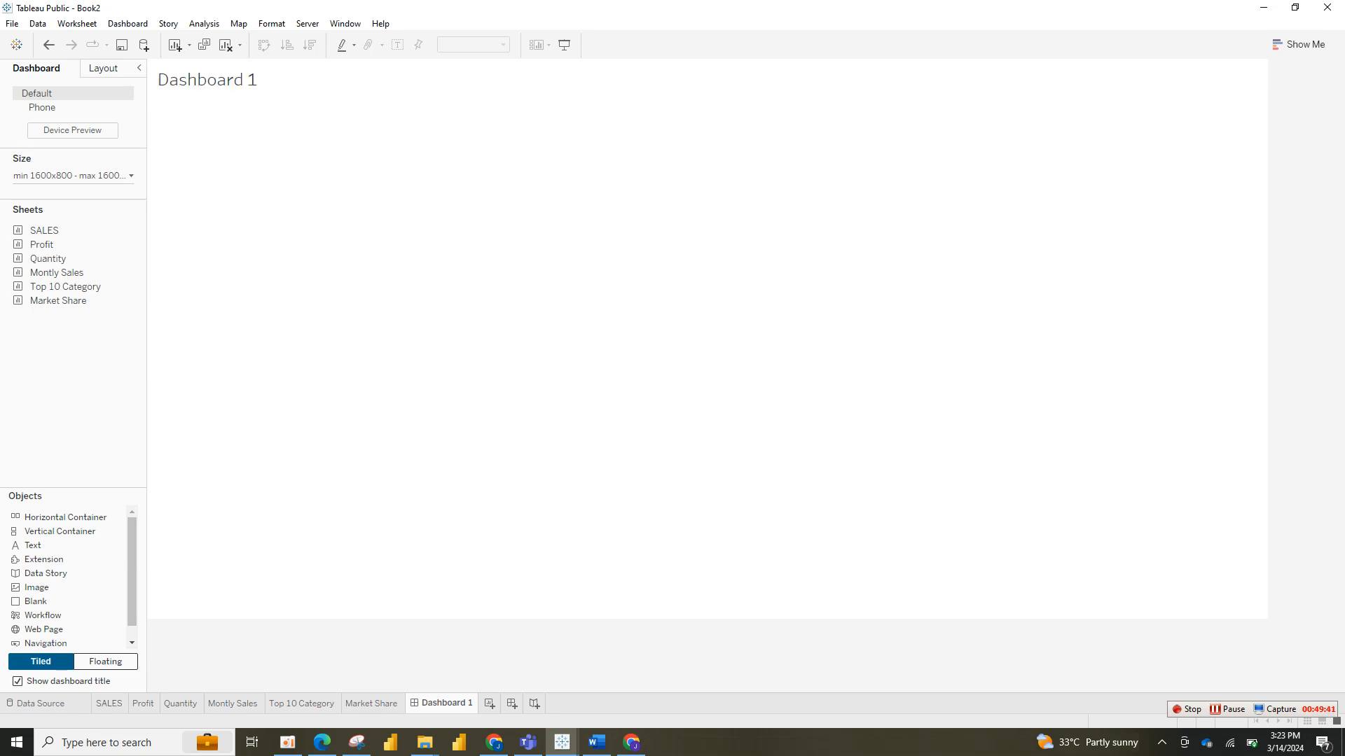
{"action": "double_click", "coordinate": [207, 80]}
{"action": "left_click", "coordinate": [667, 407]}
{"action": "key", "text": "ctrl+a"}
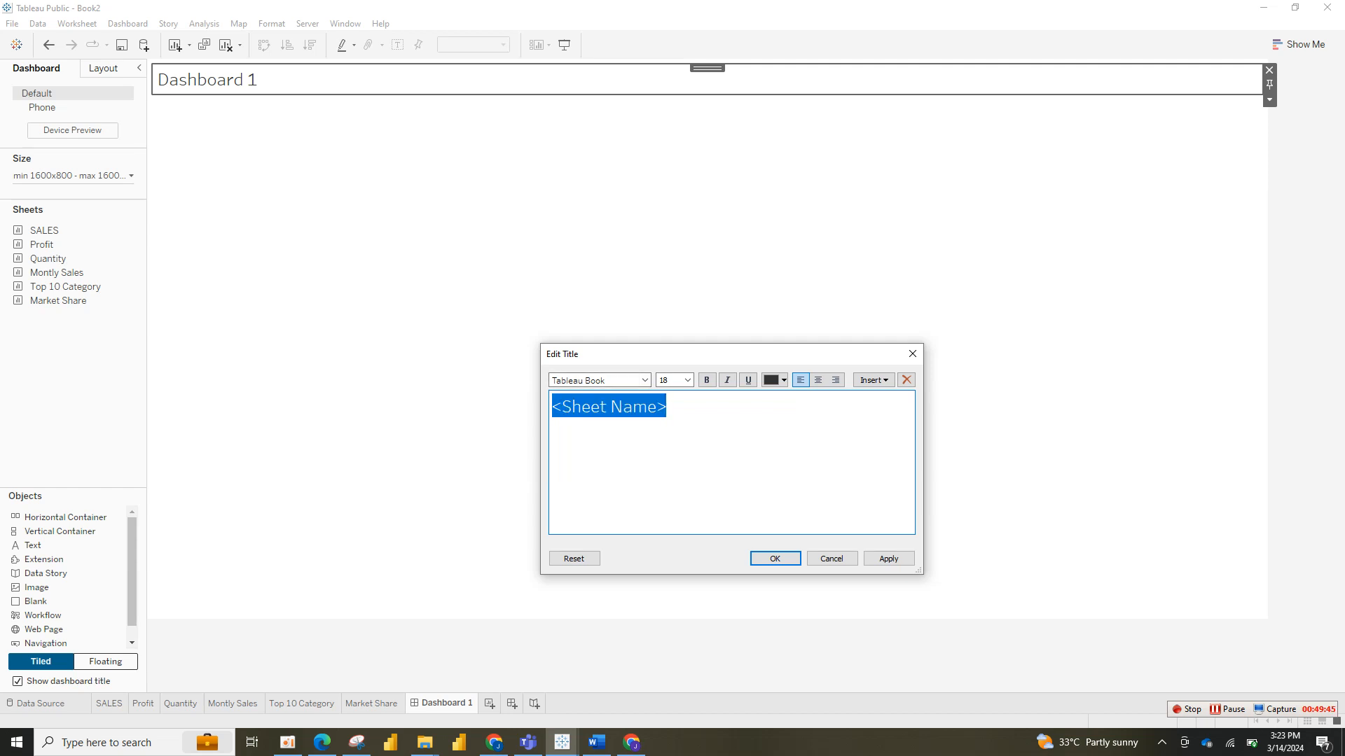
{"action": "type", "text": "YTD SALES DASHBIARD"}
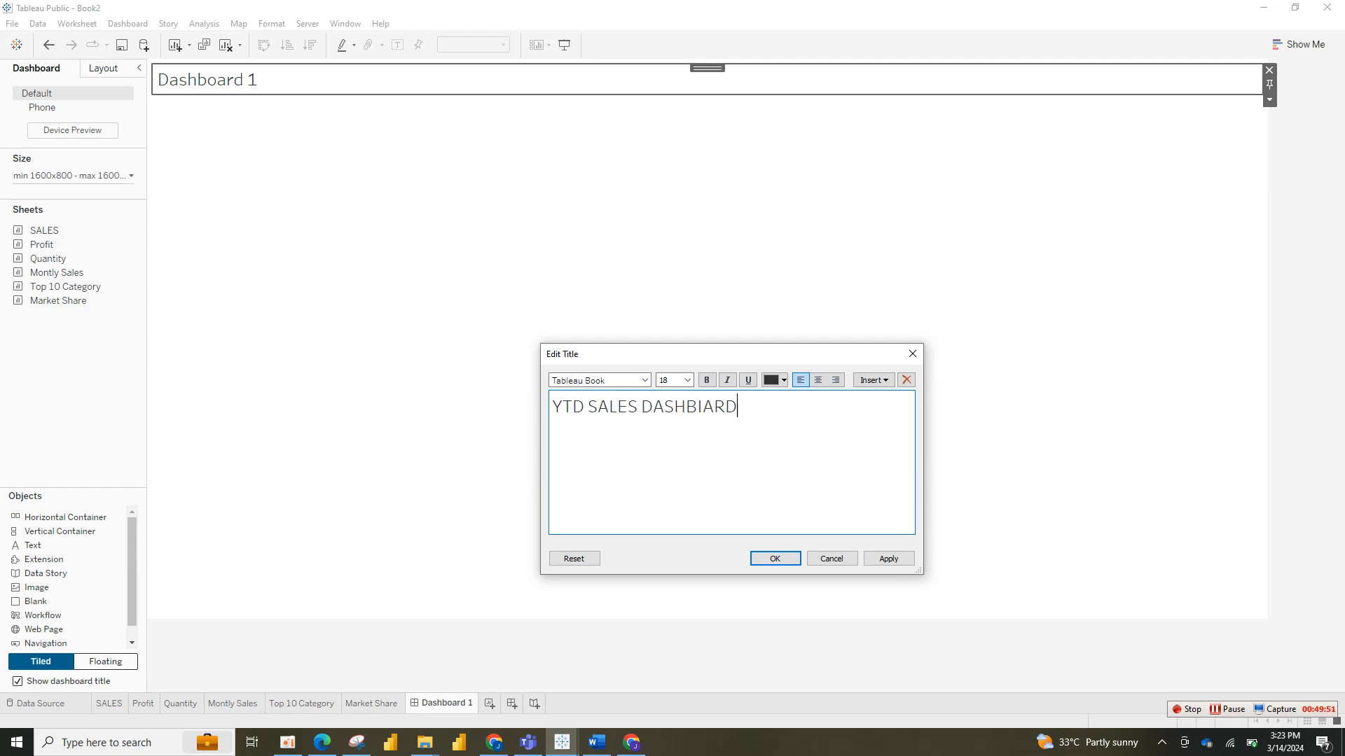
{"action": "key", "text": "BackSpace"}
{"action": "key", "text": "BackSpace"}
{"action": "key", "text": "BackSpace"}
{"action": "key", "text": "BackSpace"}
{"action": "type", "text": "OAR"}
Step: Format the dashboard title in orange Tableau Semibold at size 28
{"action": "key", "text": "ctrl+a"}
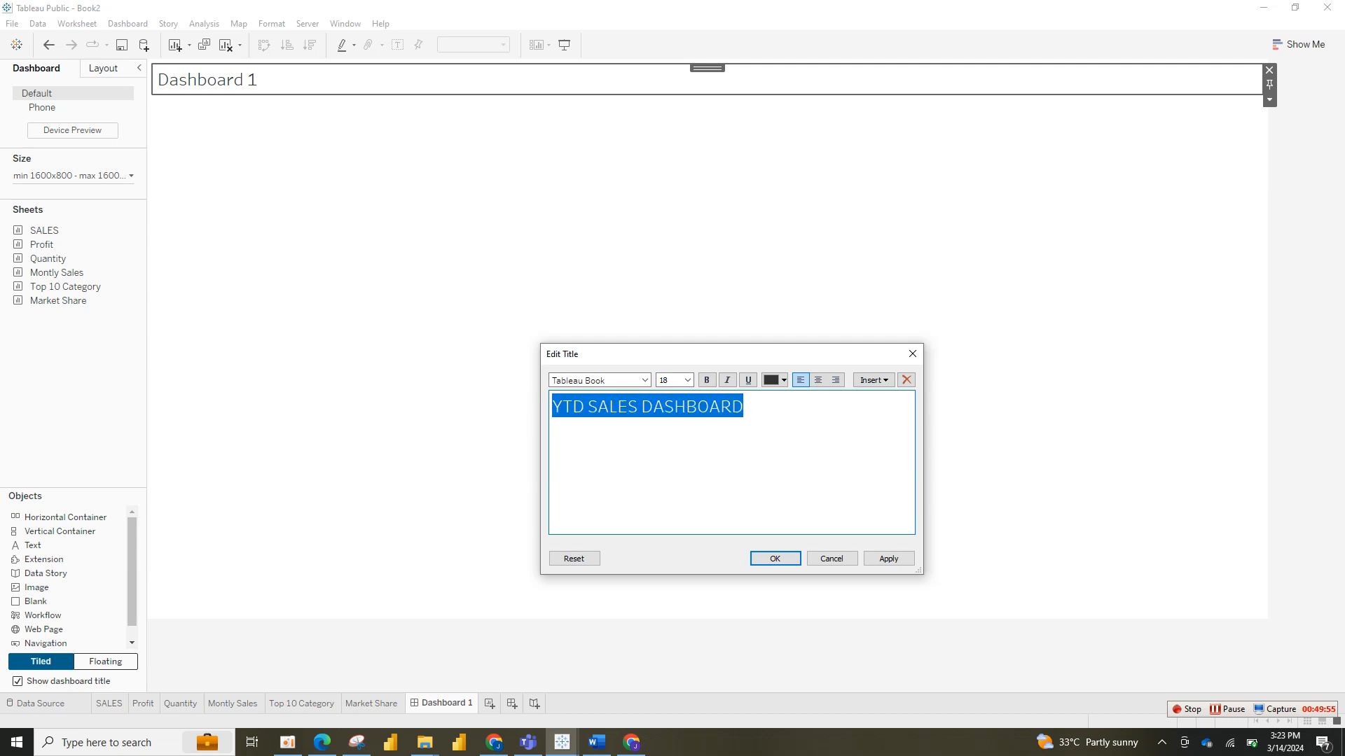
{"action": "left_click", "coordinate": [783, 380]}
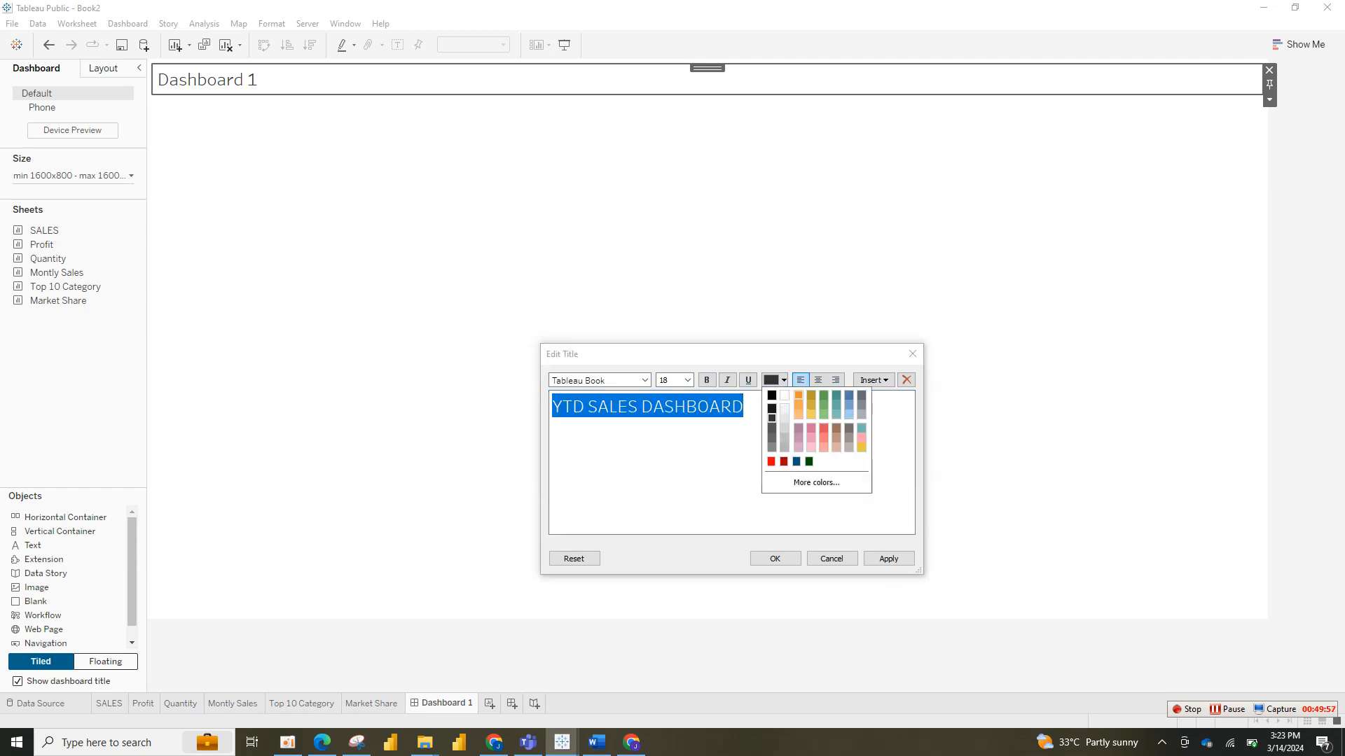
{"action": "left_click", "coordinate": [798, 395]}
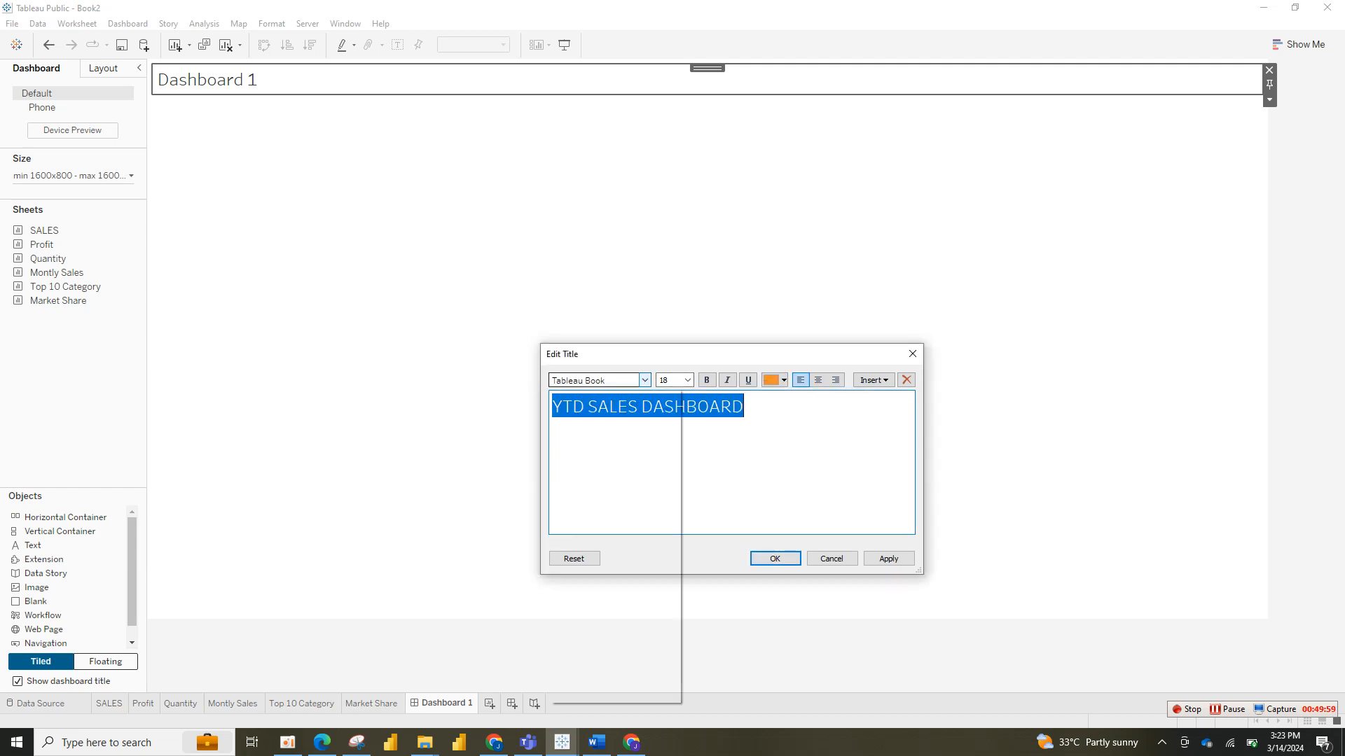
{"action": "left_click", "coordinate": [602, 444]}
{"action": "left_click", "coordinate": [687, 380]}
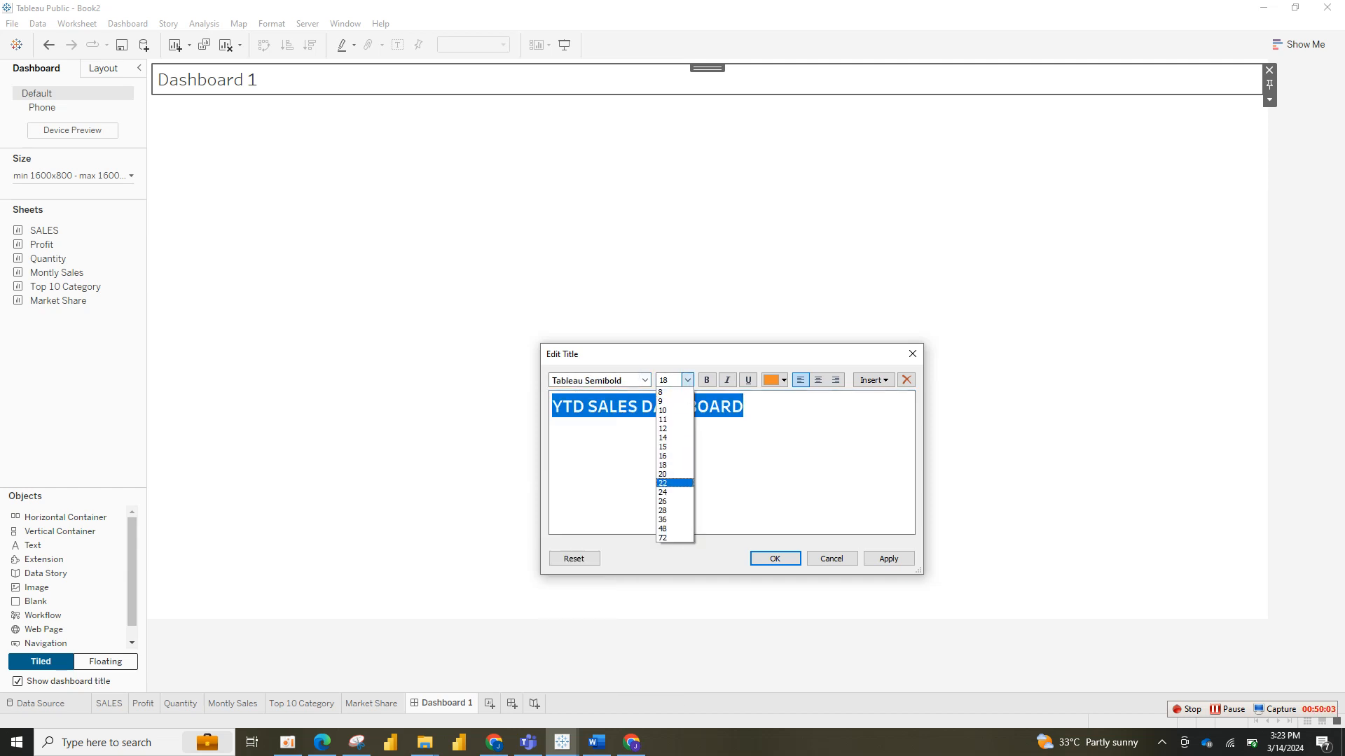
{"action": "left_click", "coordinate": [674, 511]}
{"action": "key", "text": "Return"}
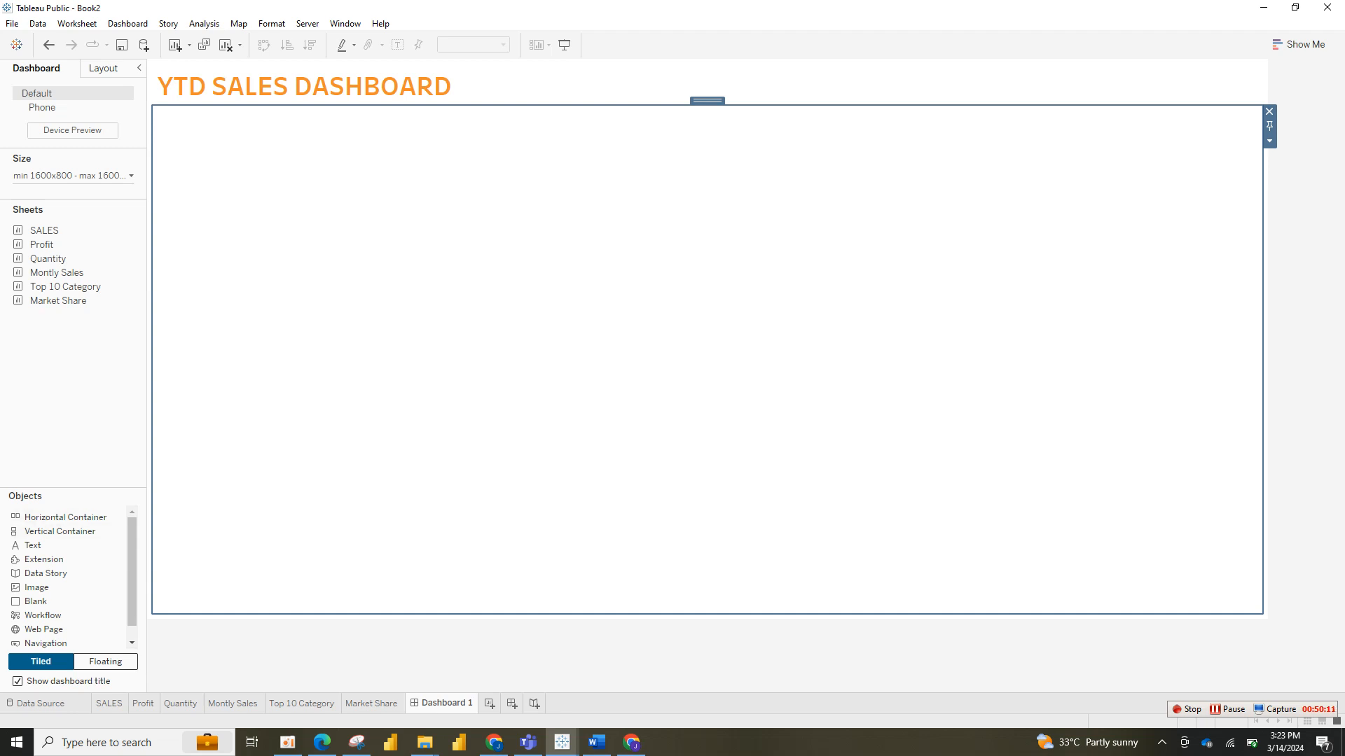
Step: Stack two horizontal containers beneath the dashboard title and place a Blank object in the upper one
{"action": "left_click_drag", "start_coordinate": [65, 518], "coordinate": [67, 517]}
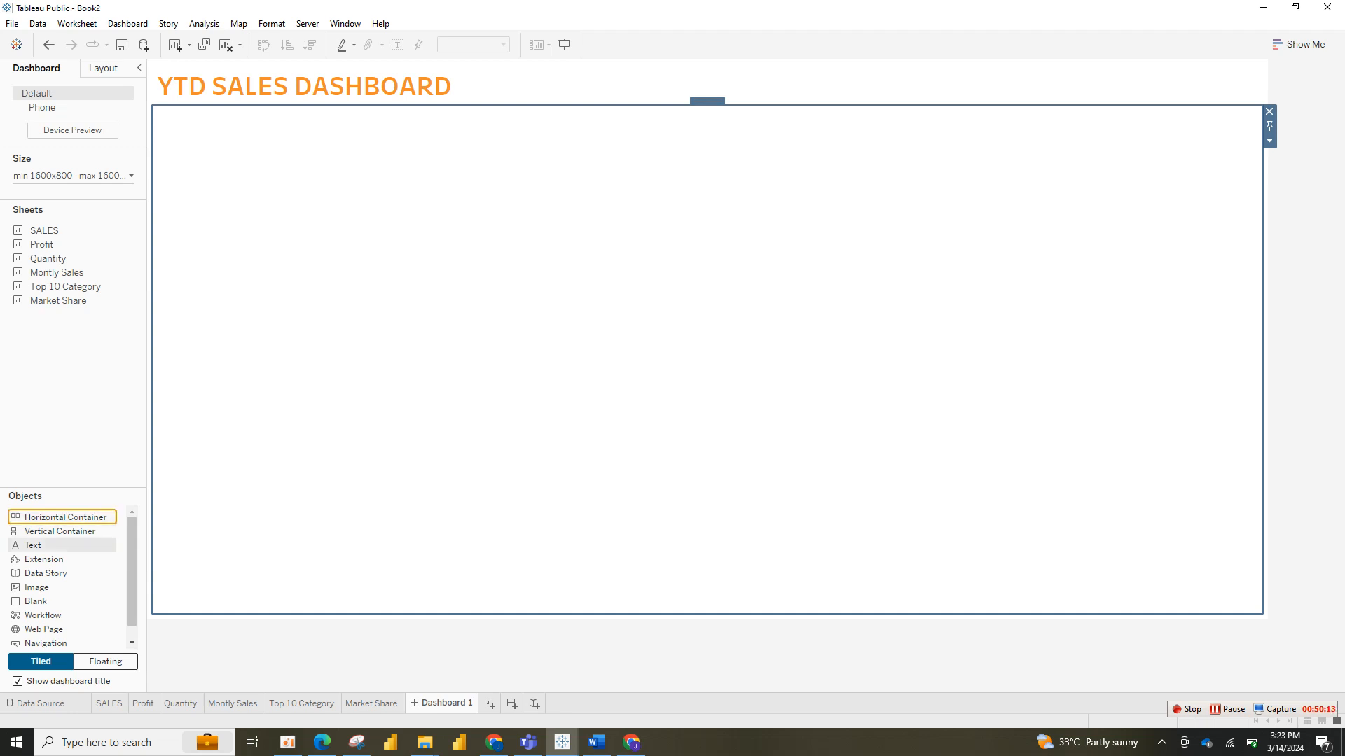
{"action": "left_click", "coordinate": [60, 531]}
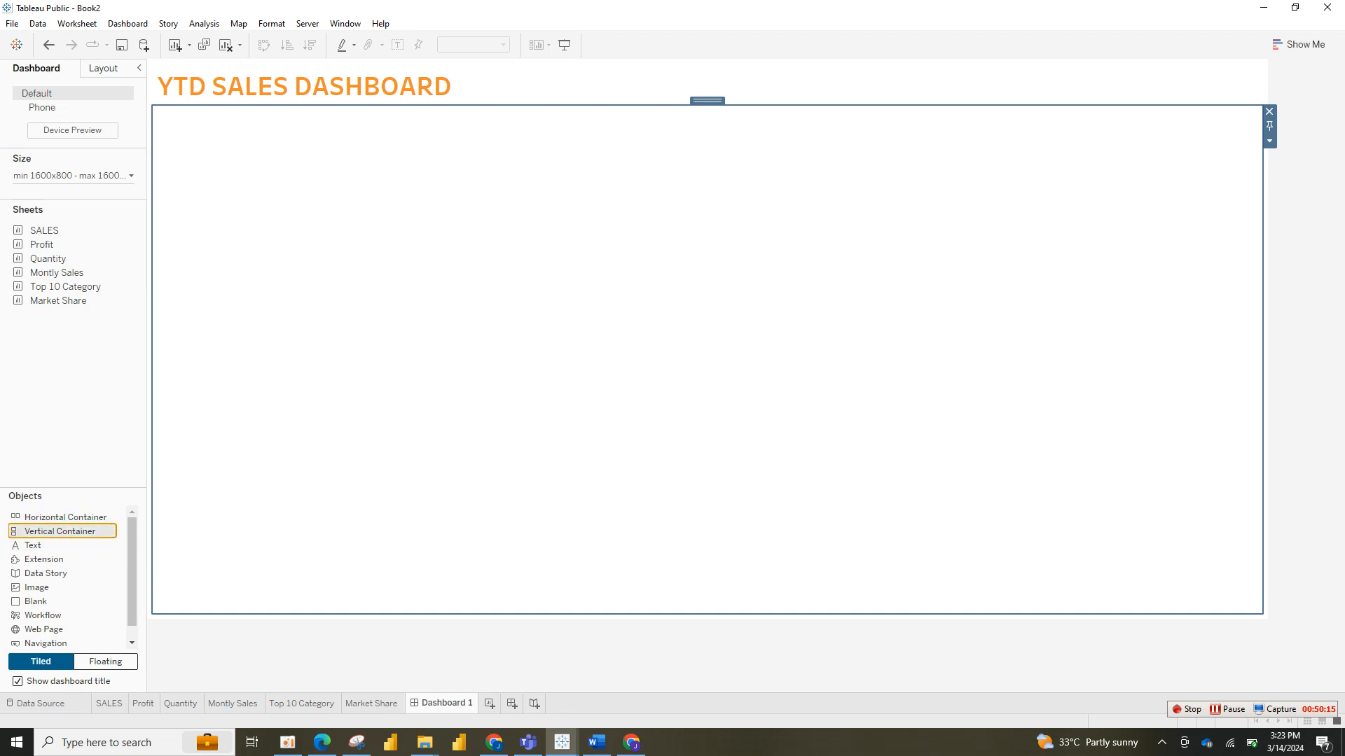
{"action": "left_click_drag", "start_coordinate": [65, 517], "coordinate": [434, 343]}
{"action": "left_click_drag", "start_coordinate": [65, 518], "coordinate": [423, 350]}
{"action": "mouse_move", "coordinate": [42, 602]}
{"action": "left_mouse_down"}
{"action": "mouse_move", "coordinate": [701, 115]}
{"action": "mouse_move", "coordinate": [707, 320]}
{"action": "left_mouse_up"}
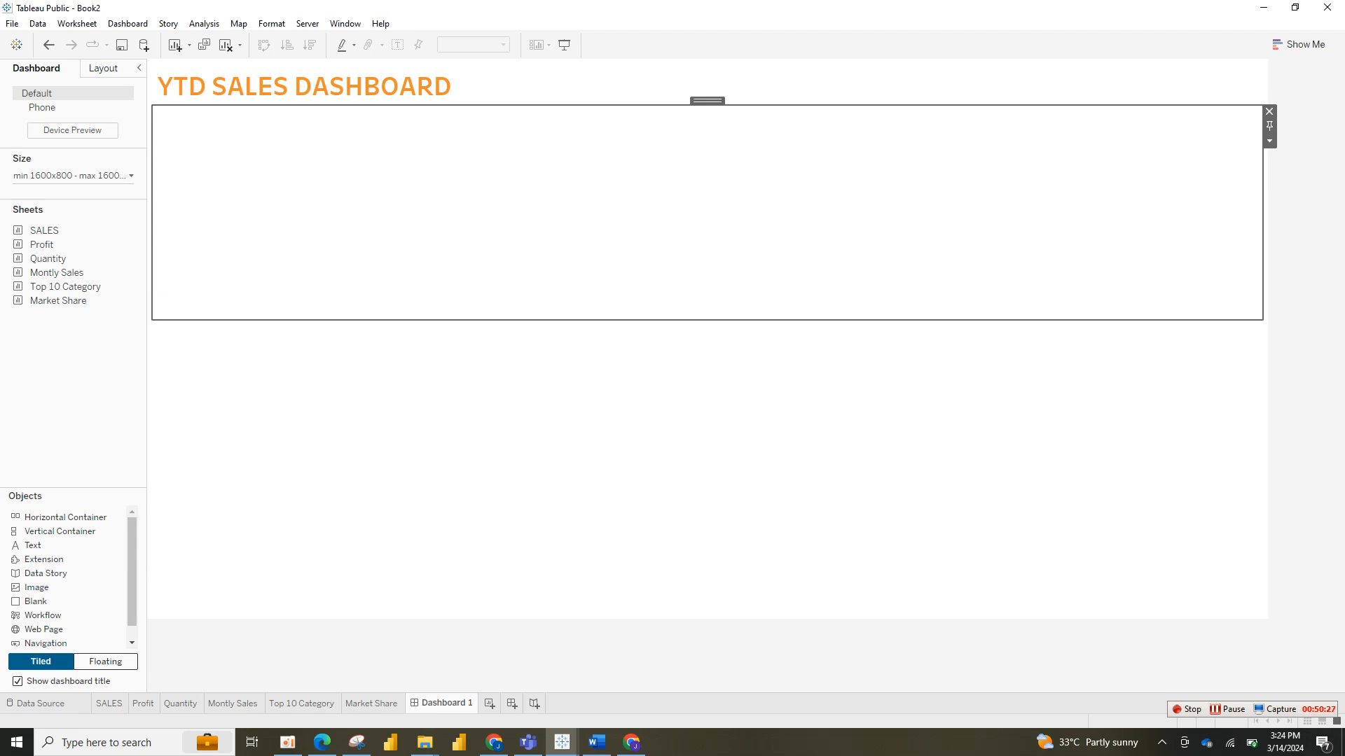
Step: Make the upper container taller by lowering its boundary with the container below
{"action": "left_click_drag", "start_coordinate": [658, 105], "coordinate": [658, 224]}
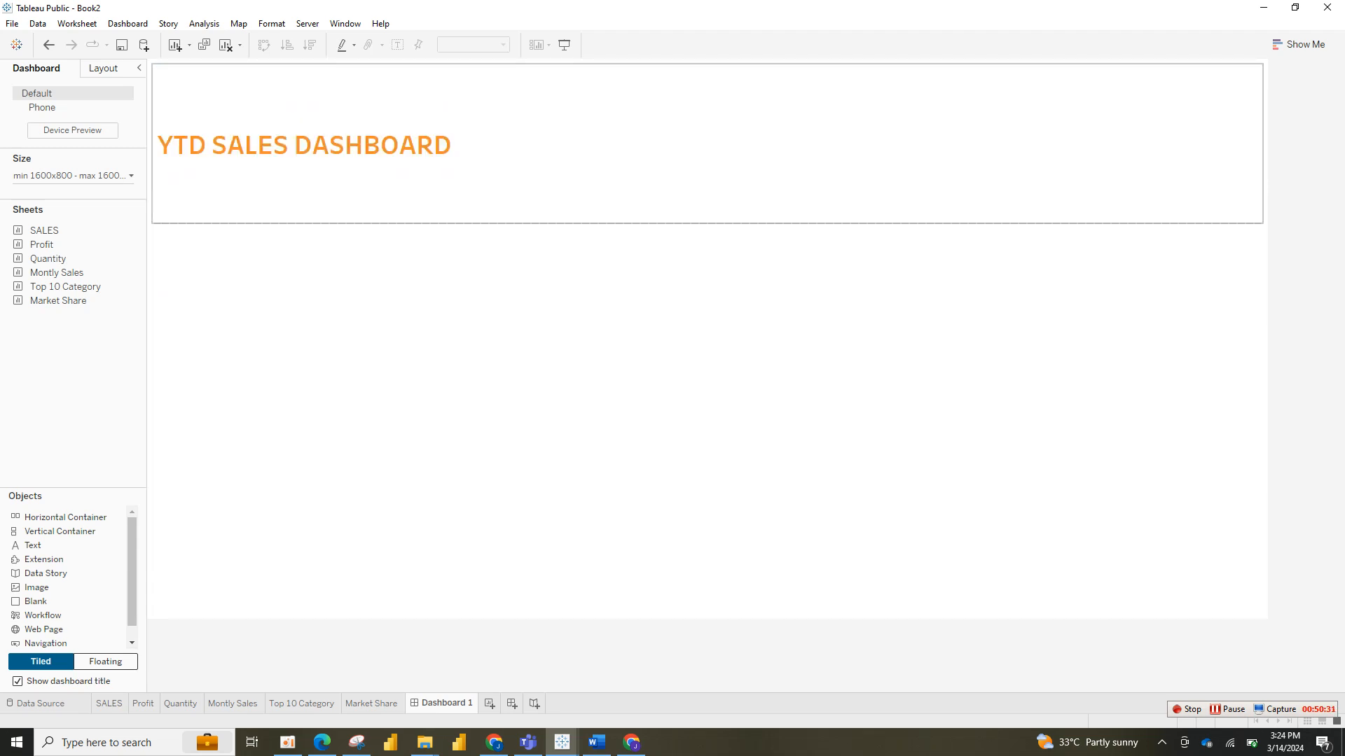
{"action": "key", "text": "ctrl+z"}
{"action": "left_click", "coordinate": [658, 231]}
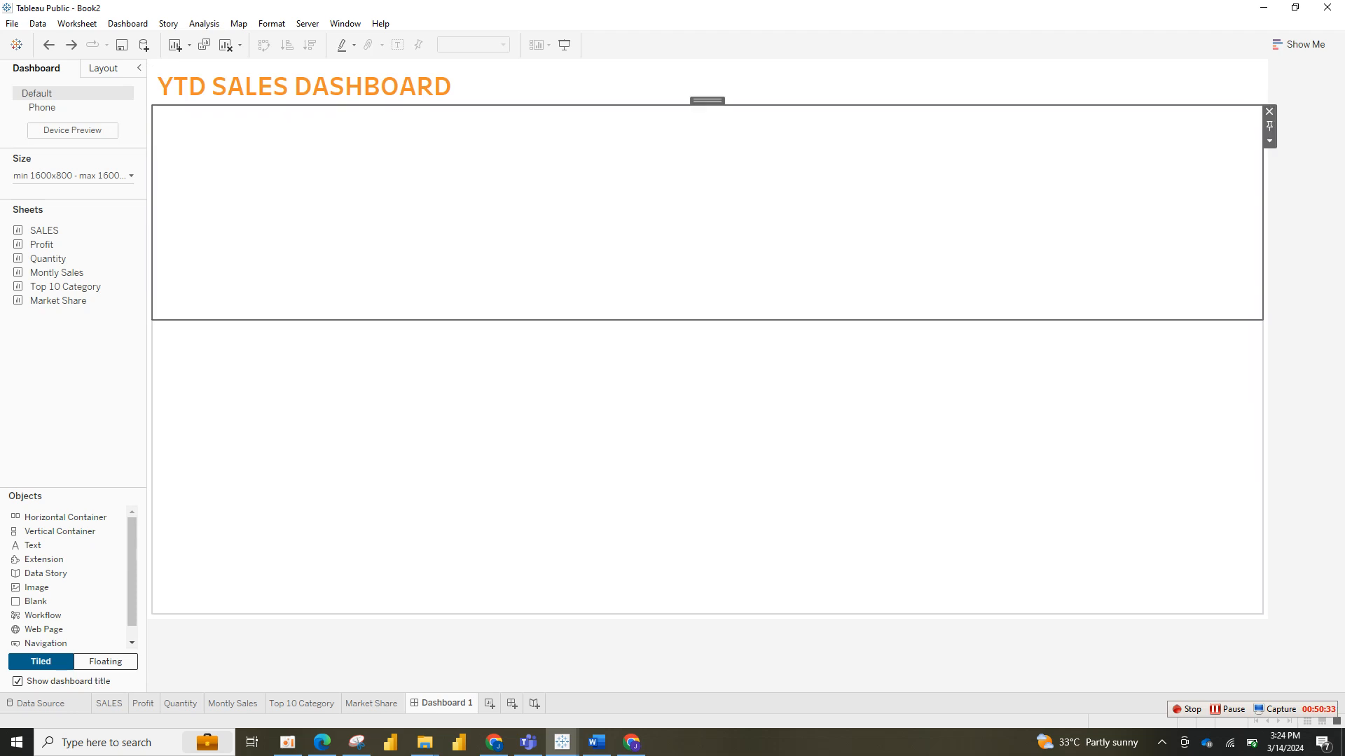
{"action": "left_click_drag", "start_coordinate": [659, 320], "coordinate": [658, 365]}
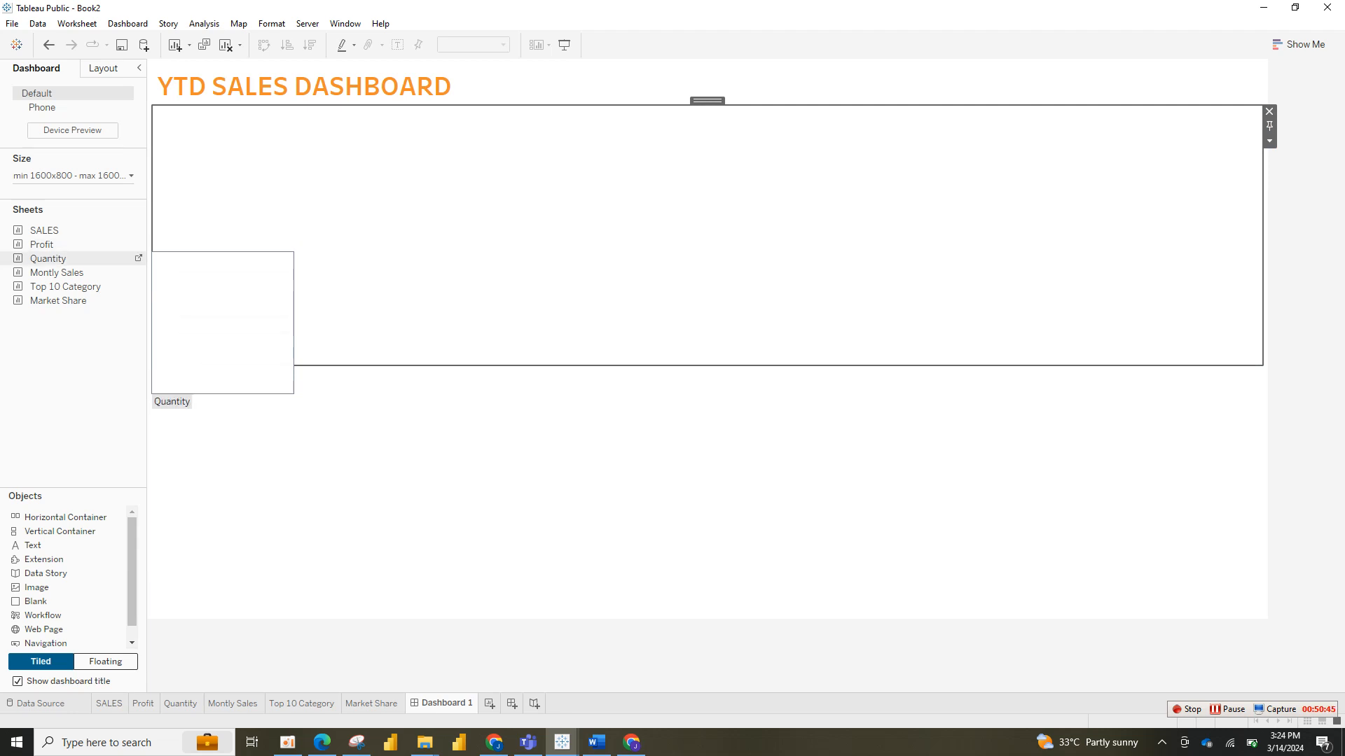
Step: Place the Quantity, SALES, Profit and Market Share sheets side by side in the upper container, ahead of the blank
{"action": "left_click_drag", "start_coordinate": [44, 230], "coordinate": [168, 210]}
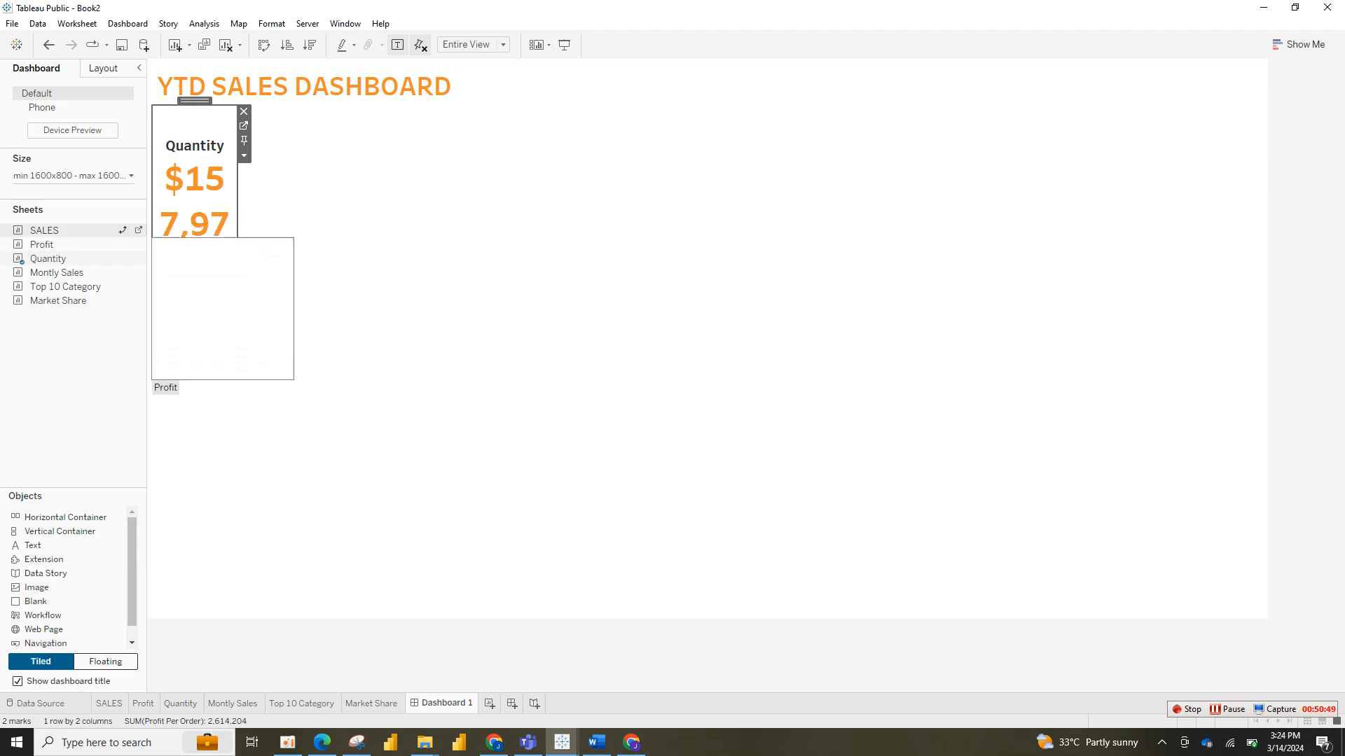
{"action": "left_click_drag", "start_coordinate": [44, 230], "coordinate": [233, 221]}
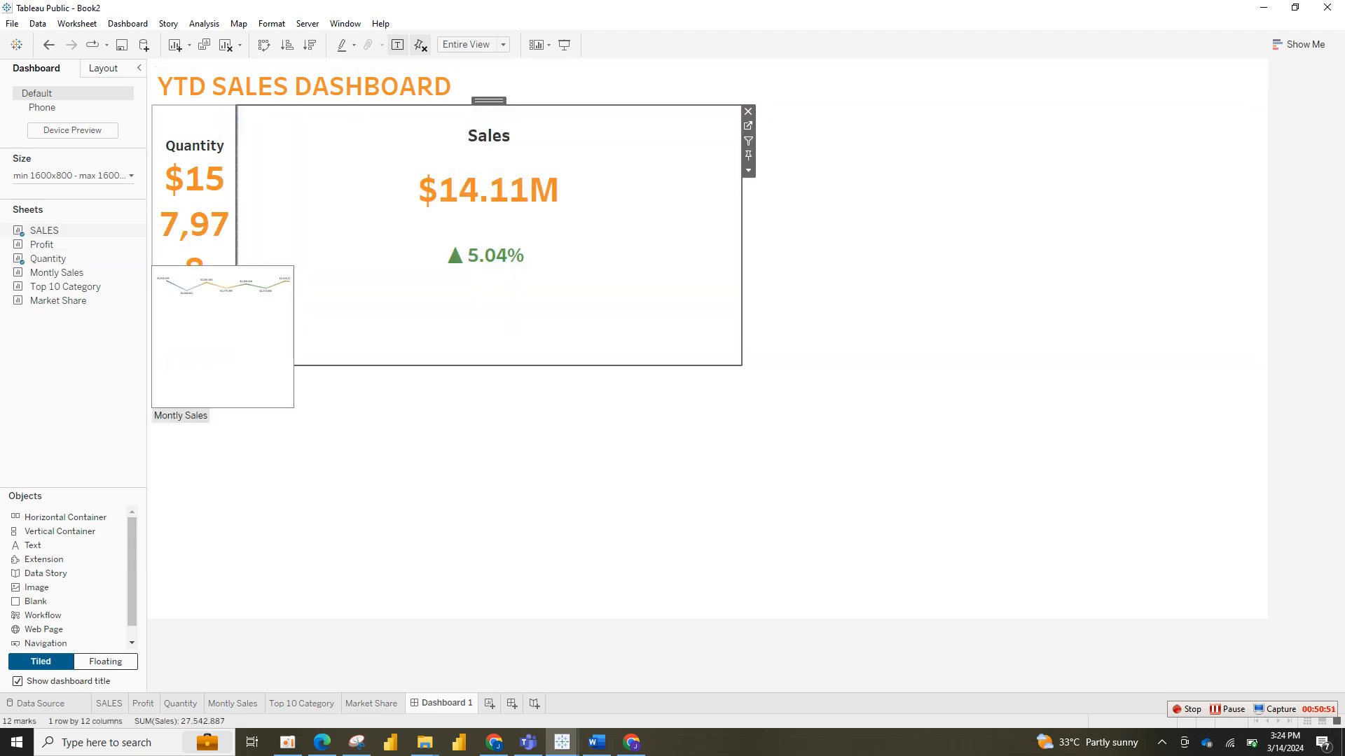
{"action": "left_click_drag", "start_coordinate": [42, 244], "coordinate": [741, 231]}
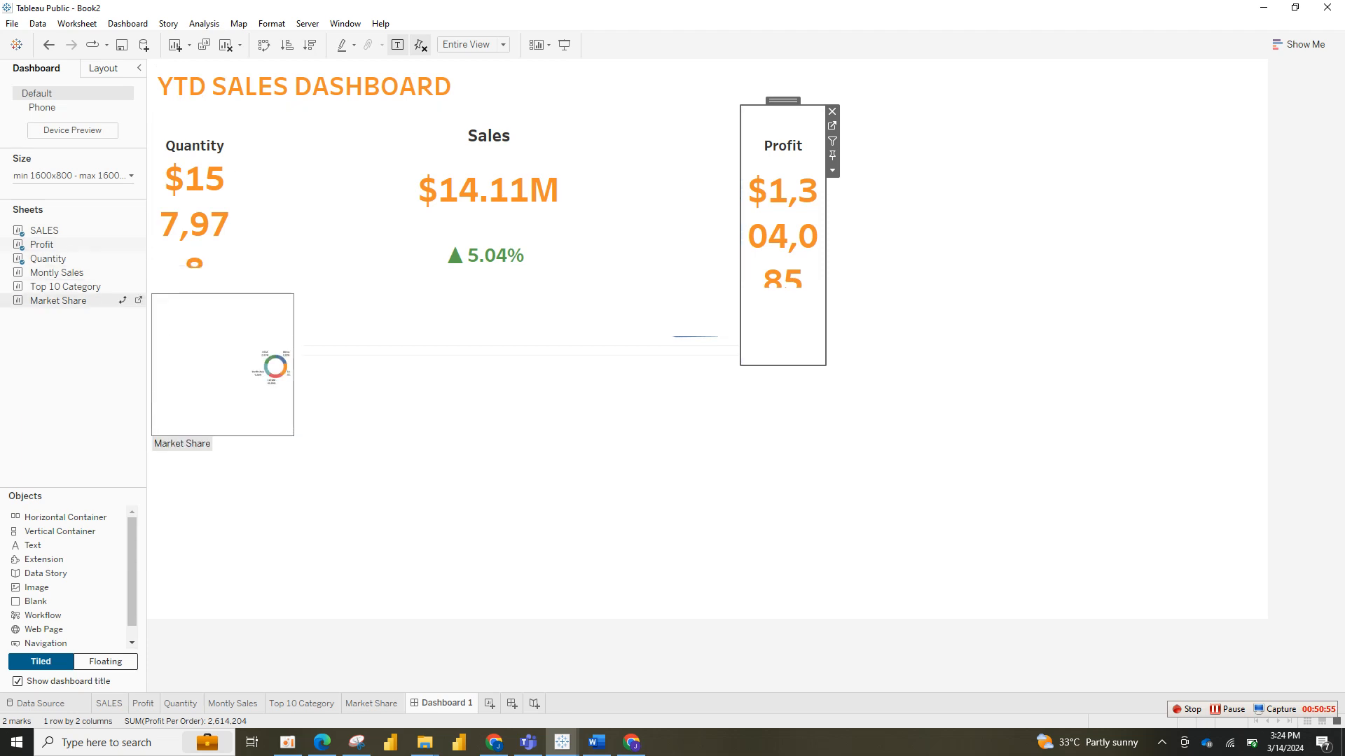
{"action": "left_click_drag", "start_coordinate": [58, 300], "coordinate": [825, 239]}
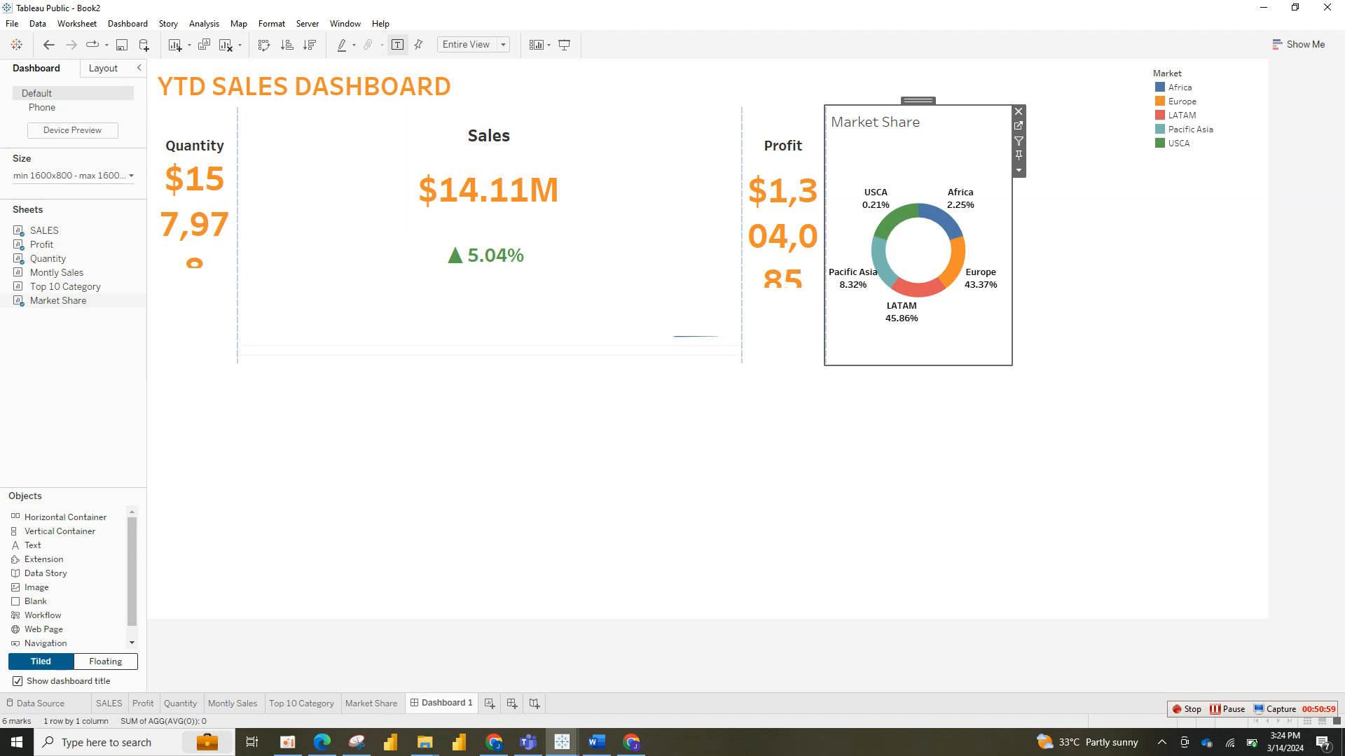
Step: Remove the Market color legend and the Blank object beside the Market Share donut
{"action": "left_click", "coordinate": [1090, 184]}
{"action": "left_click", "coordinate": [1232, 116]}
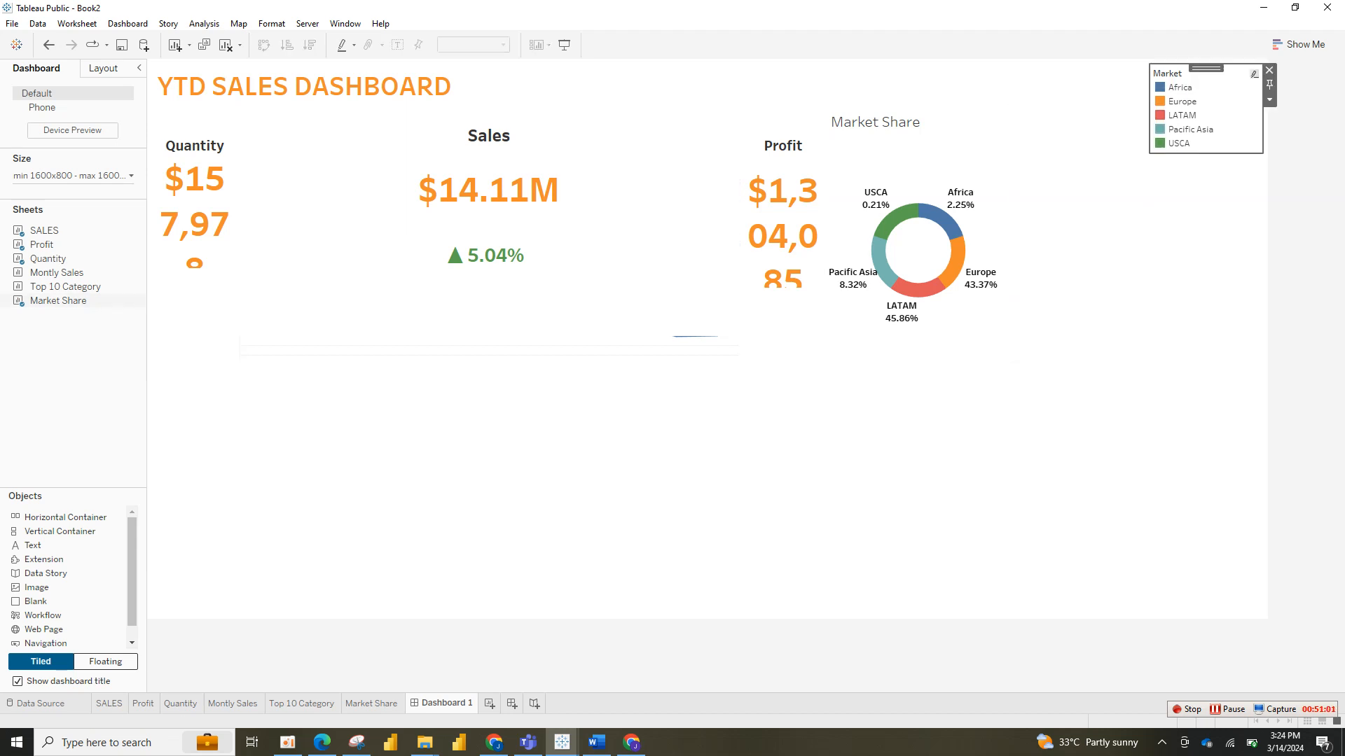
{"action": "left_click", "coordinate": [1270, 70]}
{"action": "left_click", "coordinate": [1166, 210]}
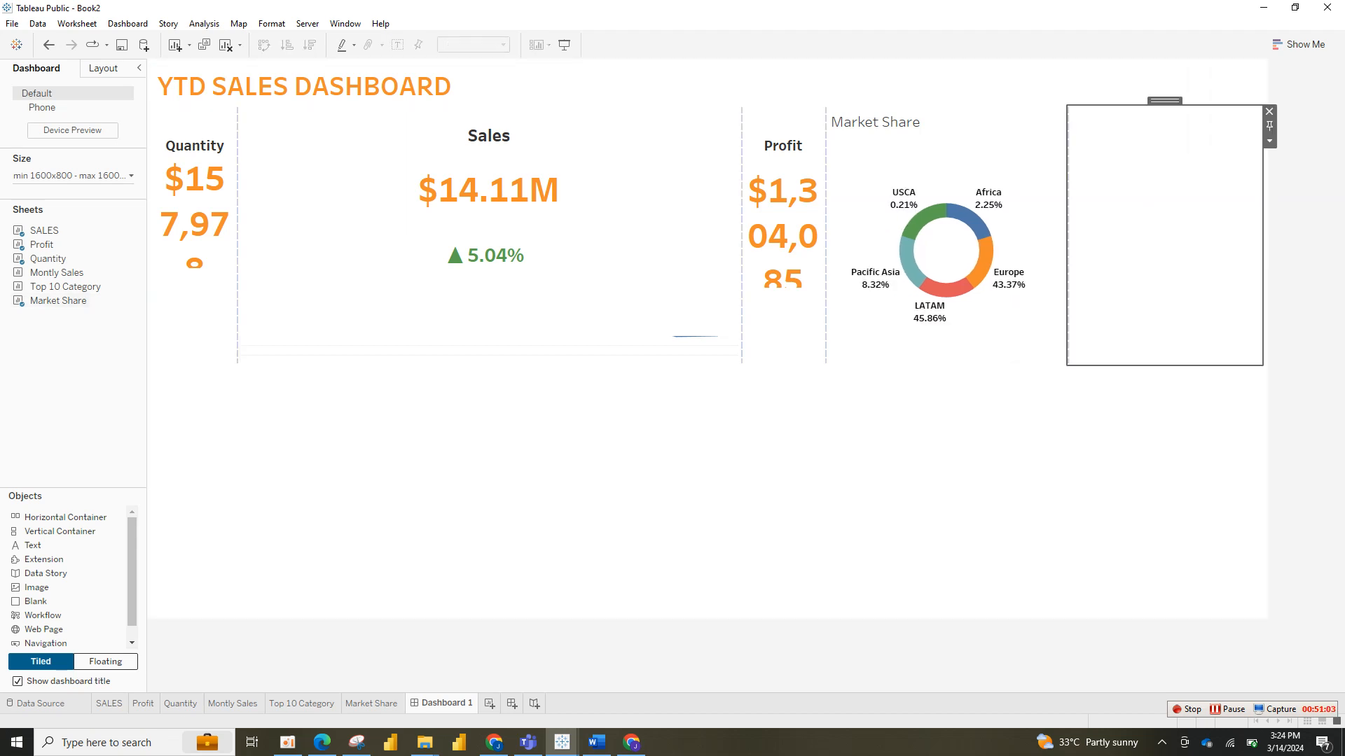
{"action": "left_click", "coordinate": [1269, 112]}
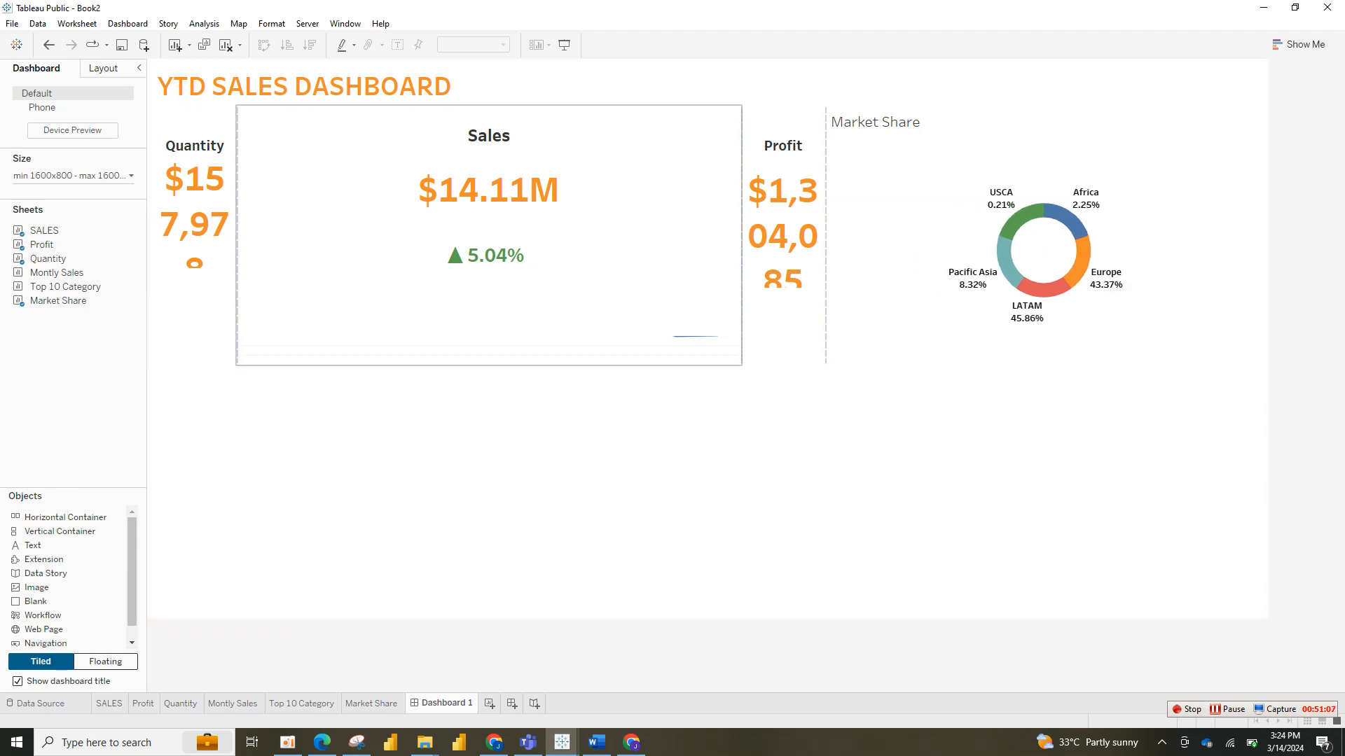
Step: Distribute the contents of the upper horizontal container evenly across the dashboard
{"action": "left_click", "coordinate": [203, 281]}
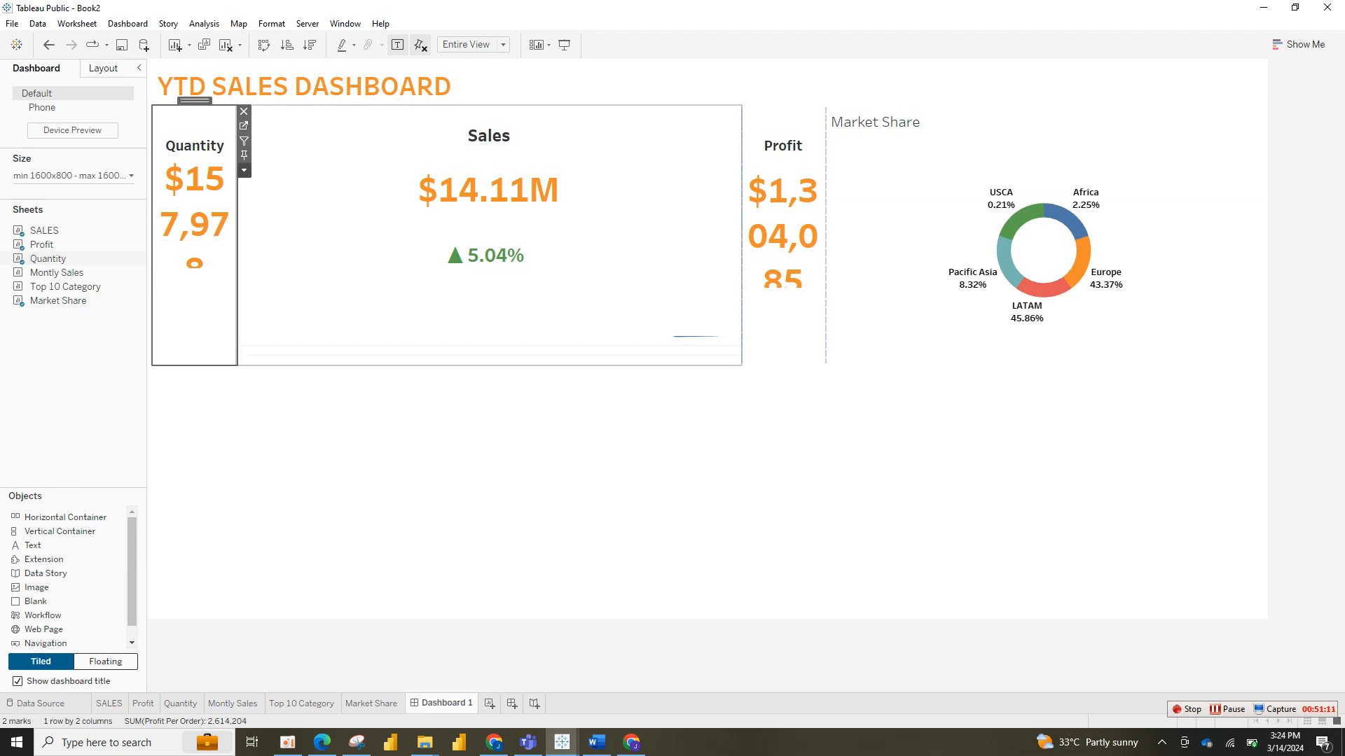
{"action": "left_click", "coordinate": [244, 170]}
{"action": "left_click", "coordinate": [333, 475]}
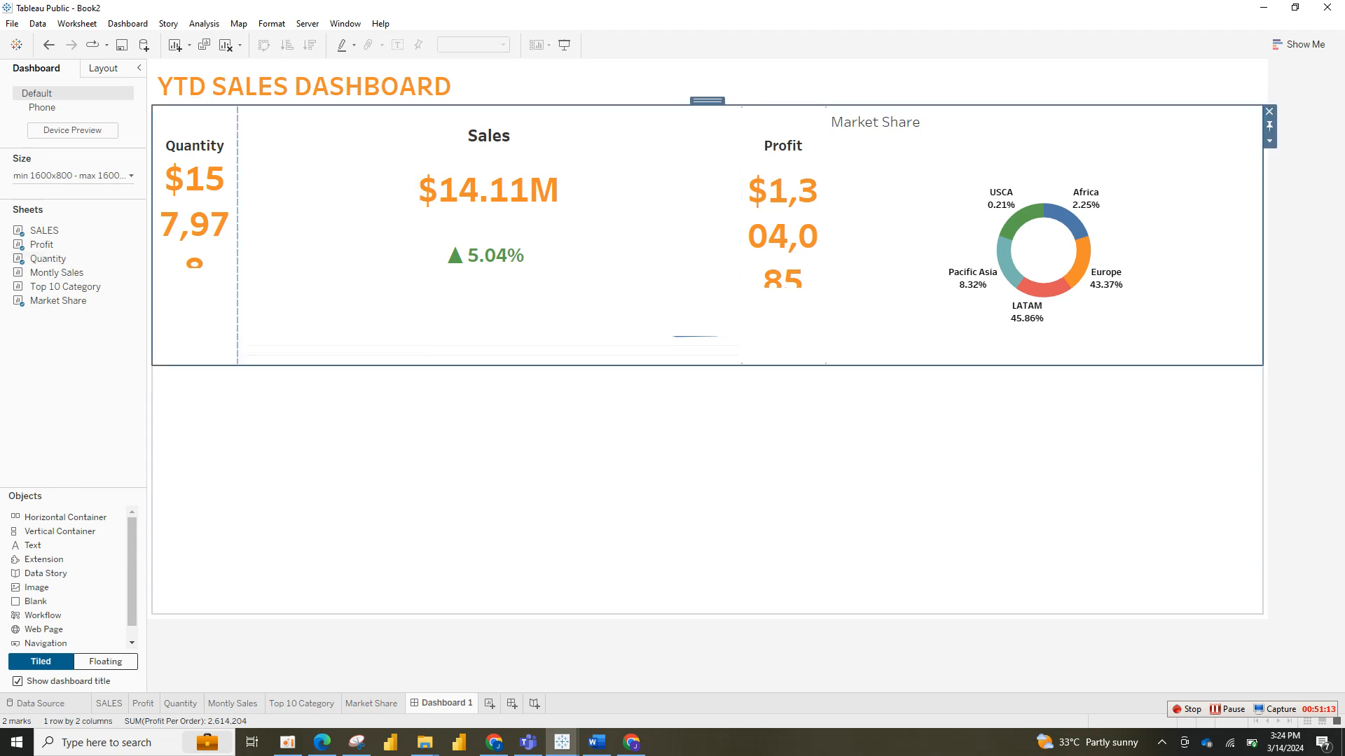
{"action": "left_click", "coordinate": [1269, 141]}
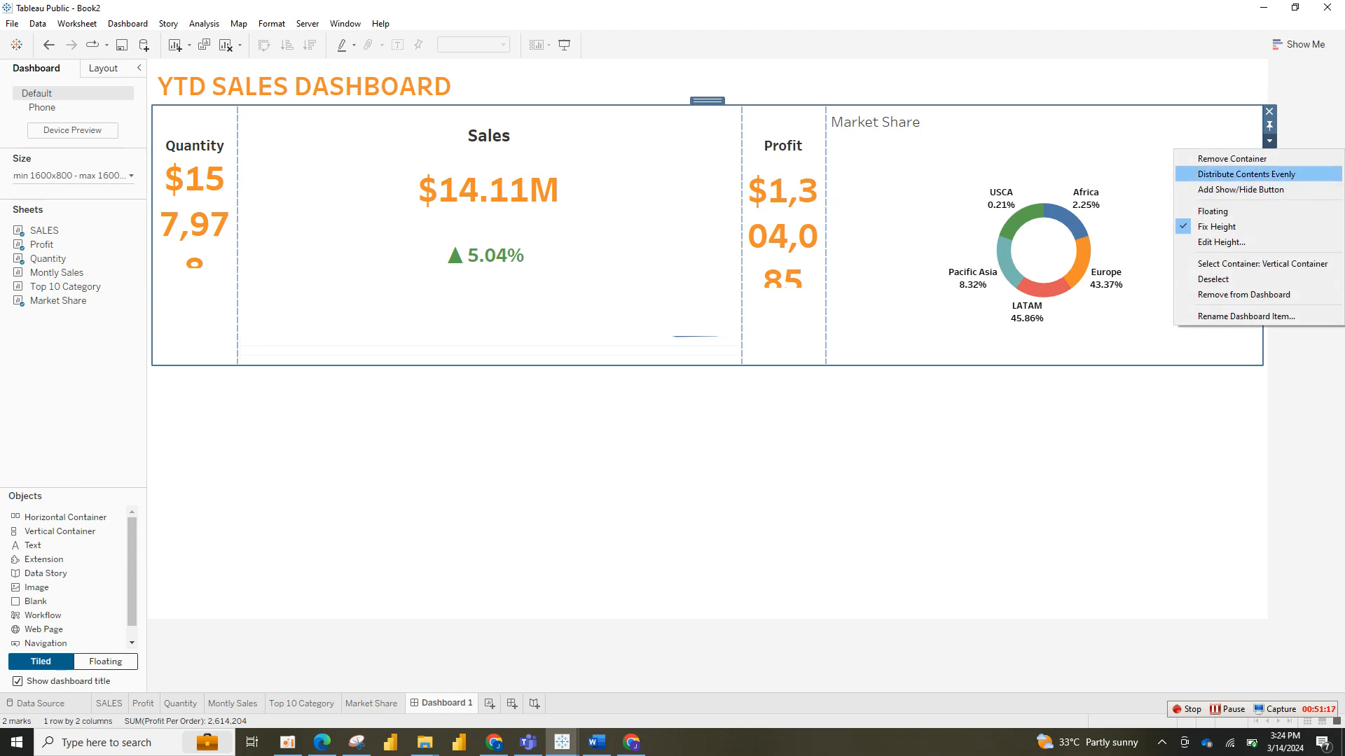
{"action": "left_click", "coordinate": [1246, 174]}
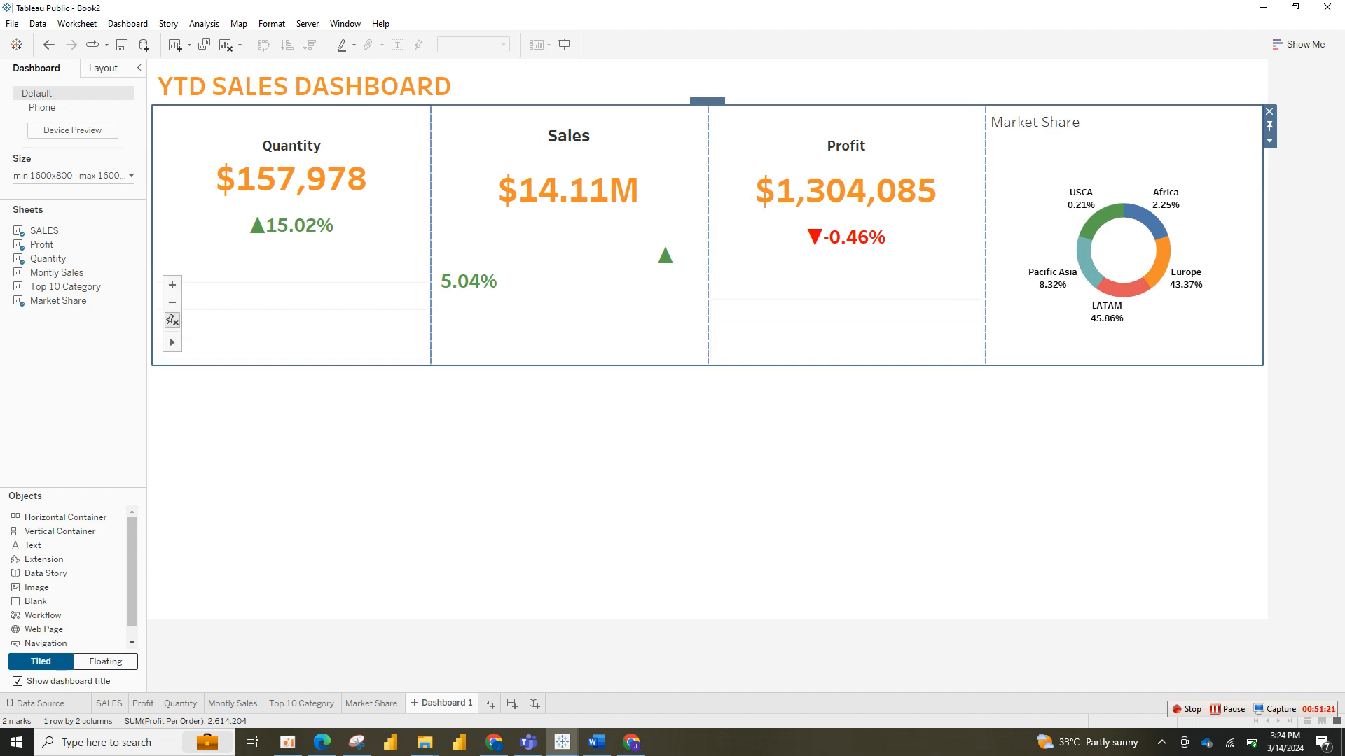
Step: Go to the Quantity card's worksheet and set its row grid lines to None
{"action": "left_click", "coordinate": [315, 280]}
{"action": "left_click", "coordinate": [546, 280]}
{"action": "left_click", "coordinate": [350, 280]}
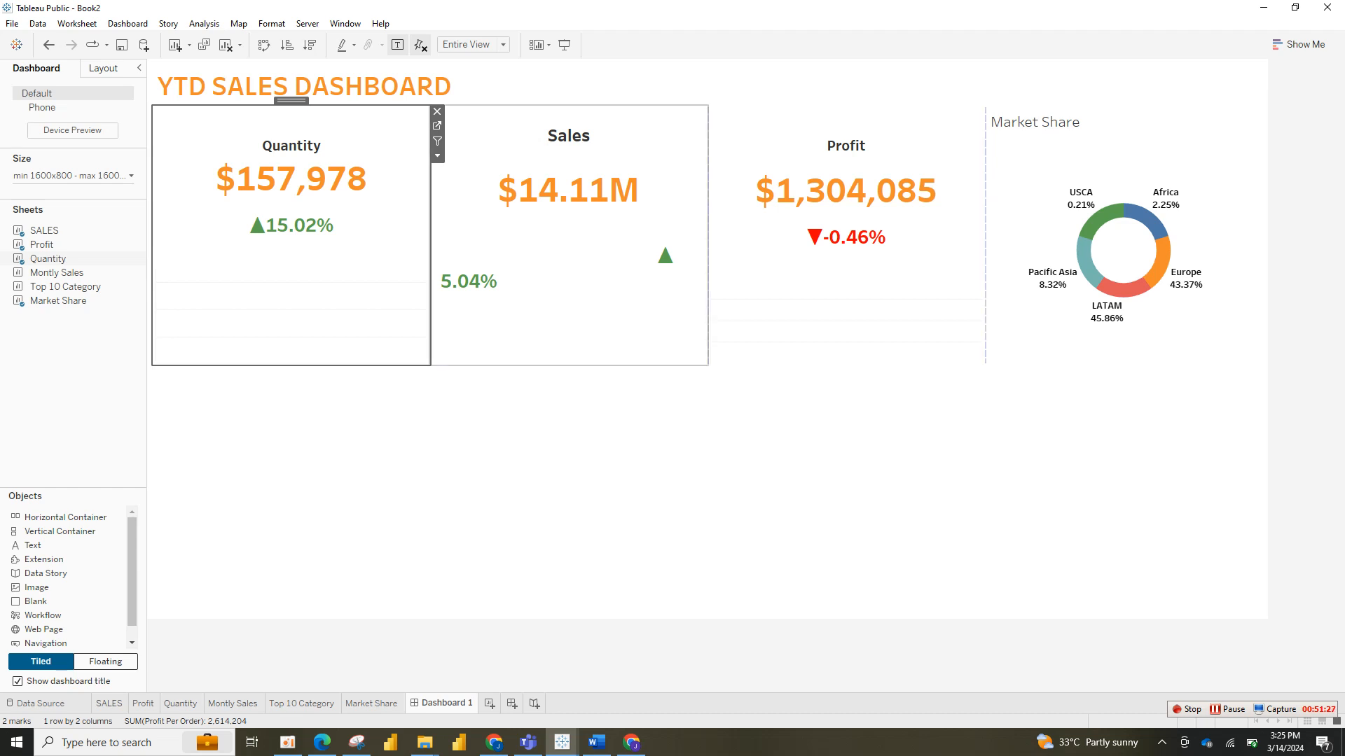
{"action": "left_click", "coordinate": [438, 155]}
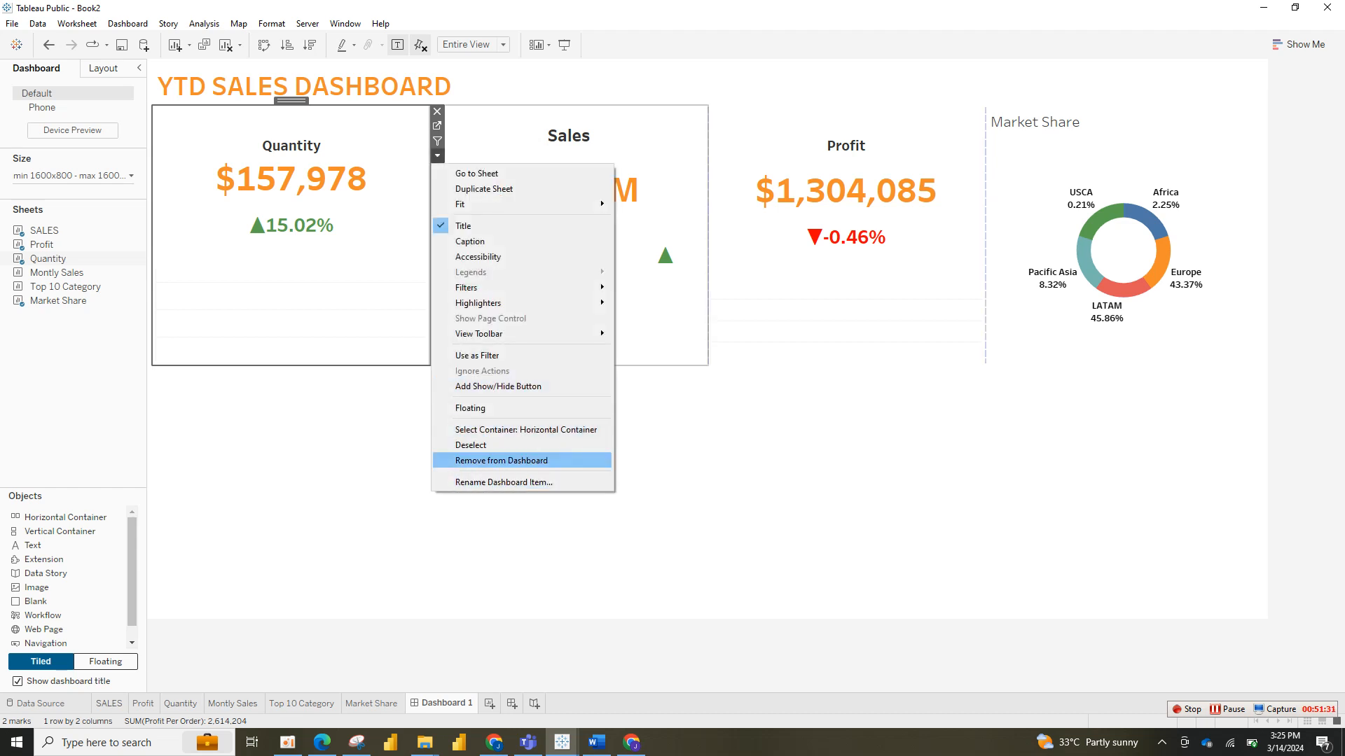
{"action": "right_click", "coordinate": [374, 277]}
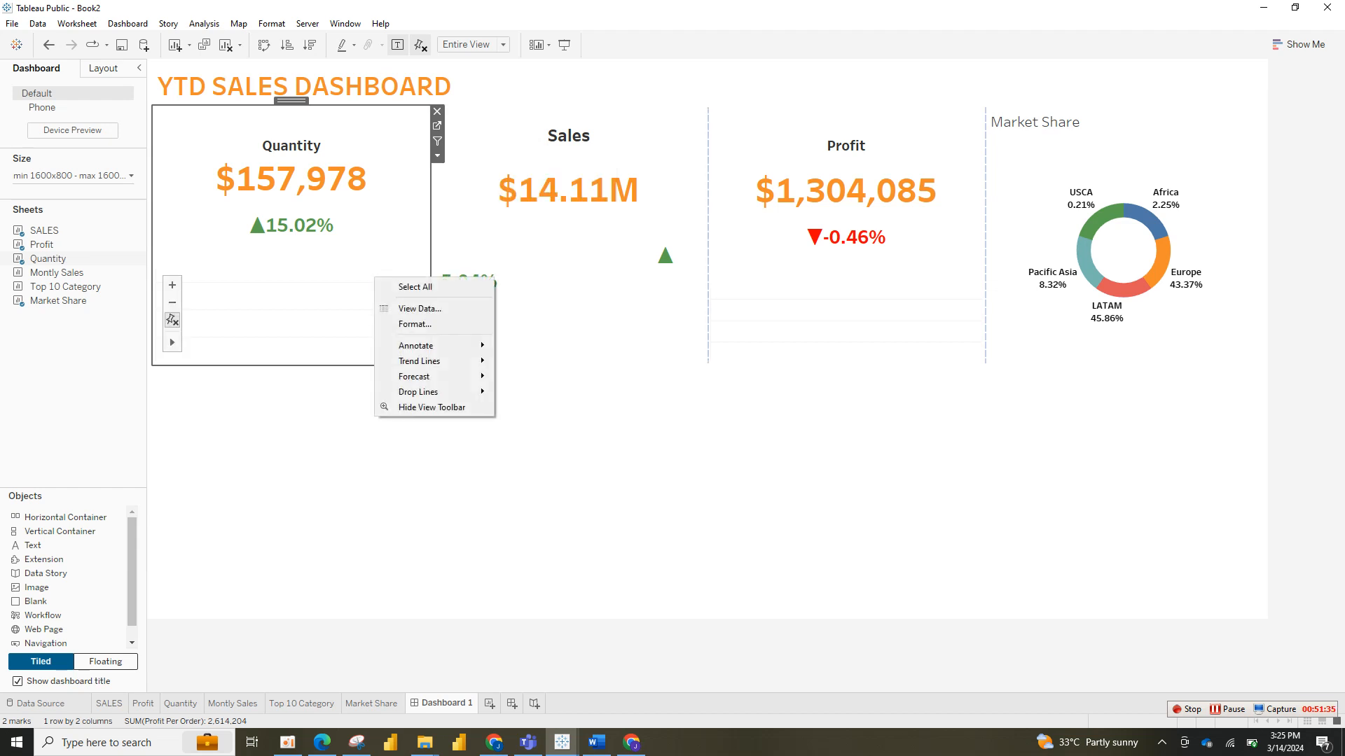
{"action": "left_click", "coordinate": [437, 156]}
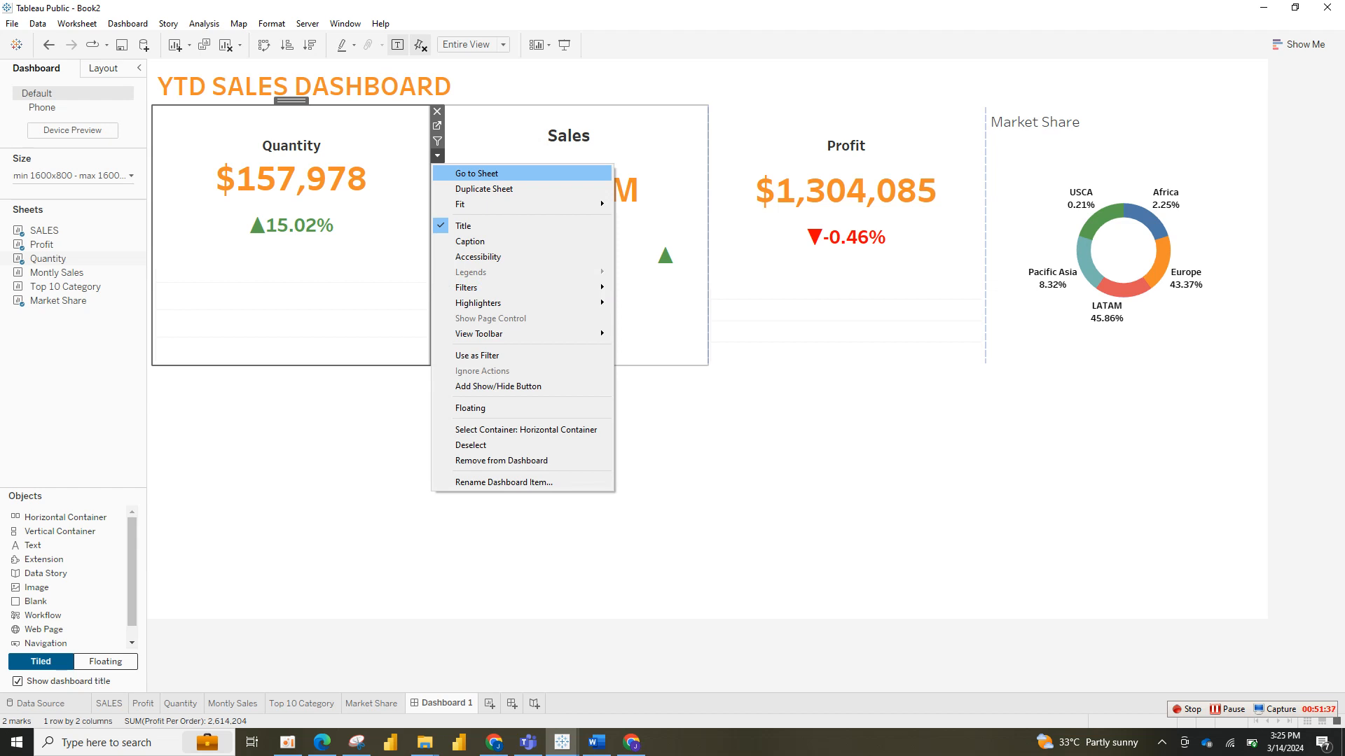
{"action": "left_click", "coordinate": [476, 173]}
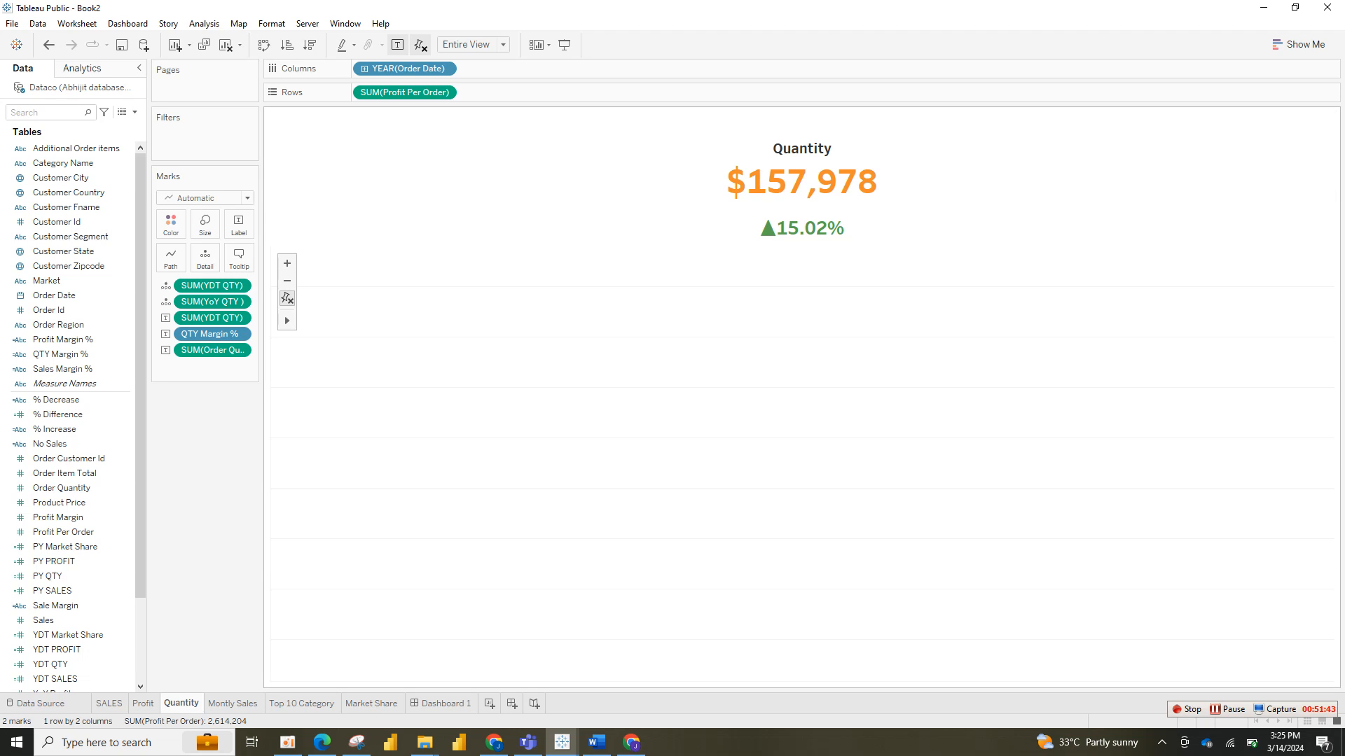
{"action": "right_click", "coordinate": [478, 344]}
{"action": "left_click", "coordinate": [505, 391]}
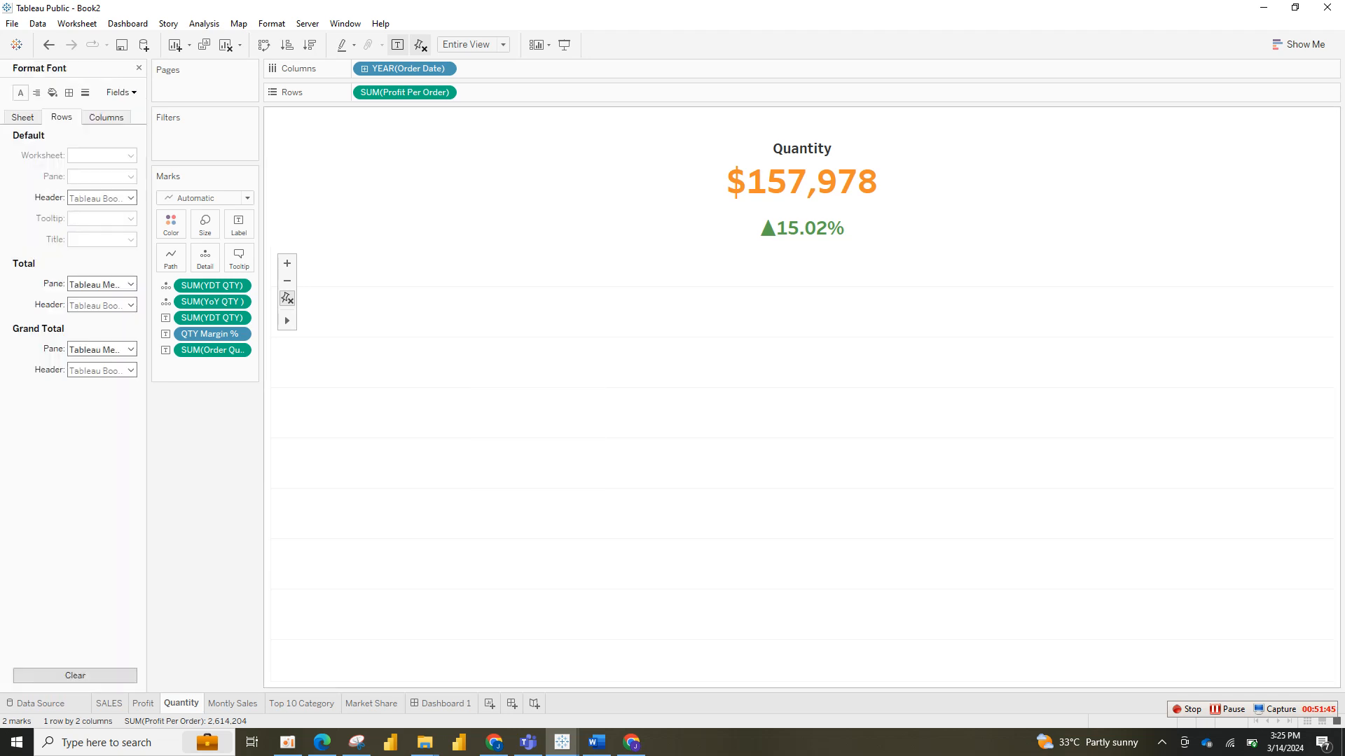
{"action": "left_click", "coordinate": [85, 93]}
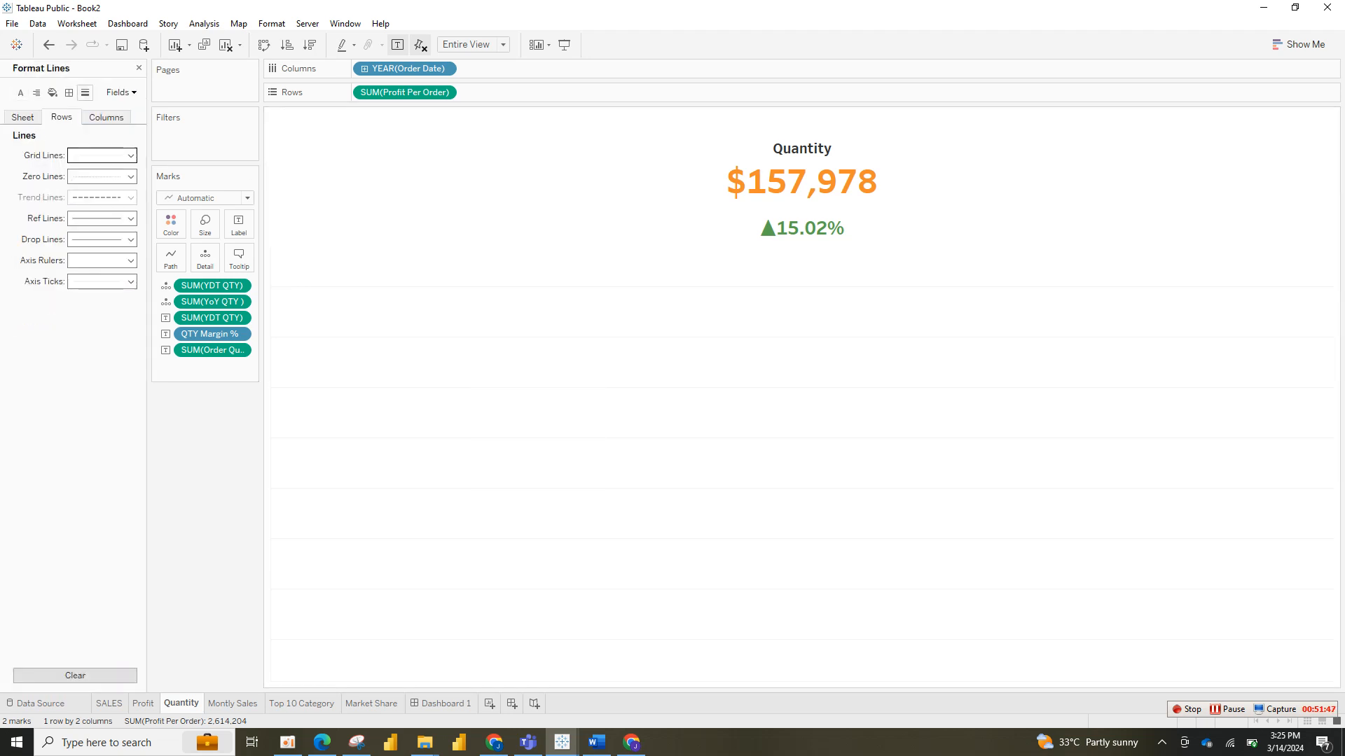
{"action": "left_click", "coordinate": [105, 155]}
{"action": "left_click", "coordinate": [123, 174]}
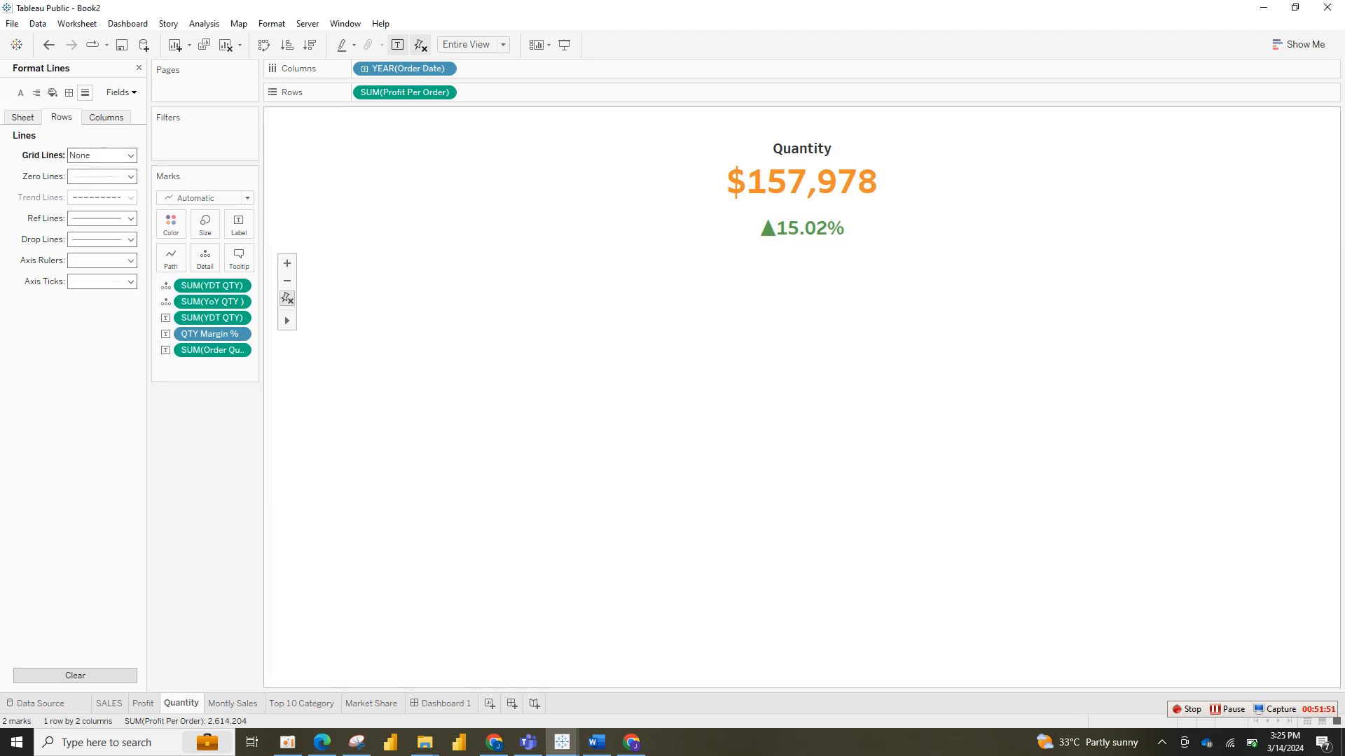
Step: Set the row grid lines to None on the Profit and SALES worksheets
{"action": "left_click", "coordinate": [143, 704]}
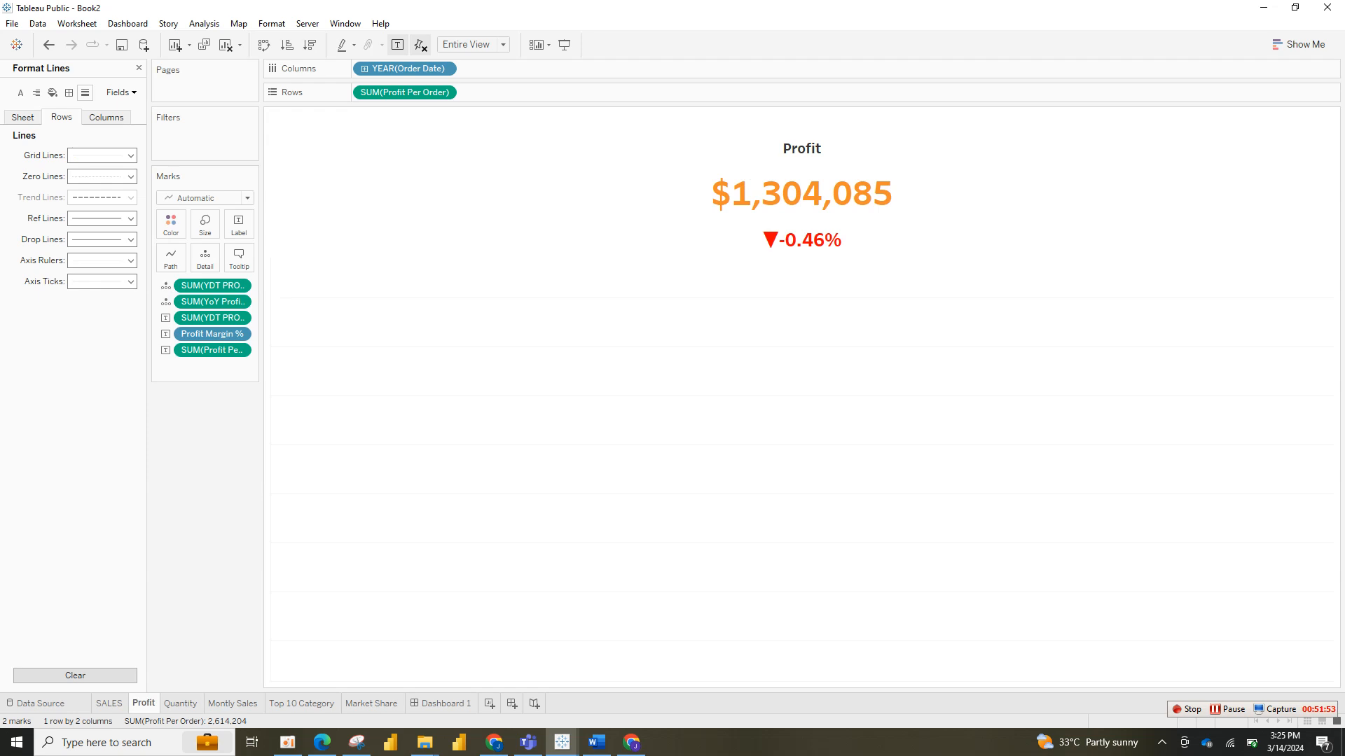
{"action": "left_click", "coordinate": [101, 156]}
{"action": "left_click", "coordinate": [123, 174]}
{"action": "left_click", "coordinate": [109, 704]}
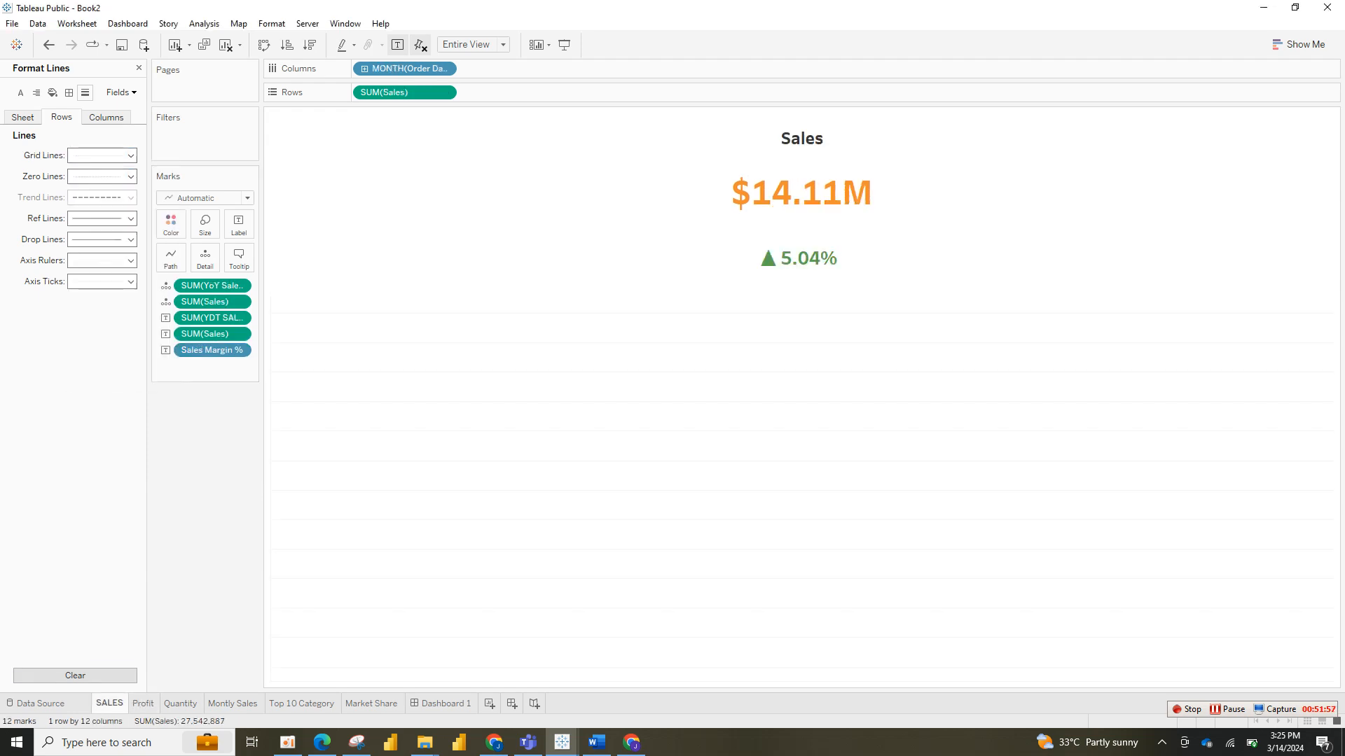
{"action": "left_click", "coordinate": [130, 155]}
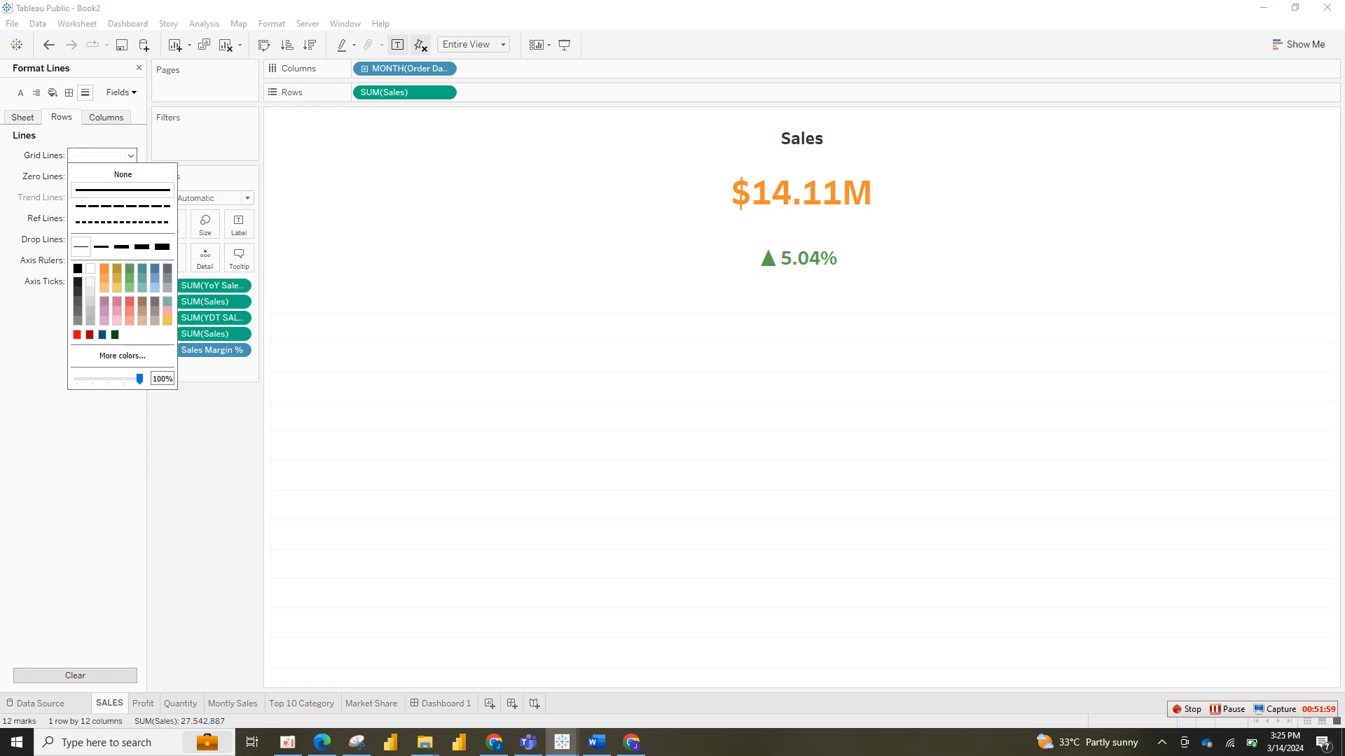
{"action": "left_click", "coordinate": [123, 175]}
Step: Check the KPI cards on Dashboard 1 and go to the Sales card's worksheet
{"action": "left_click", "coordinate": [440, 703]}
{"action": "left_click", "coordinate": [602, 448]}
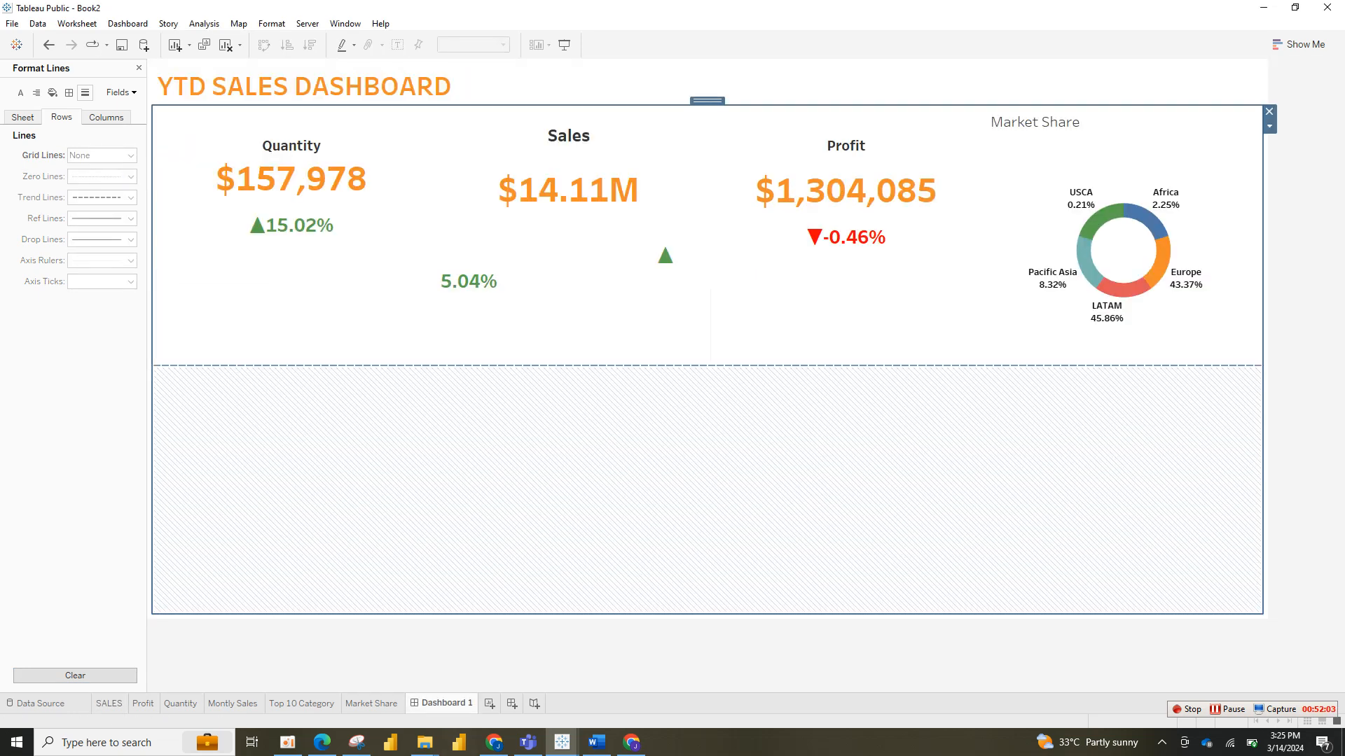
{"action": "left_click", "coordinate": [569, 319]}
{"action": "left_click", "coordinate": [351, 310]}
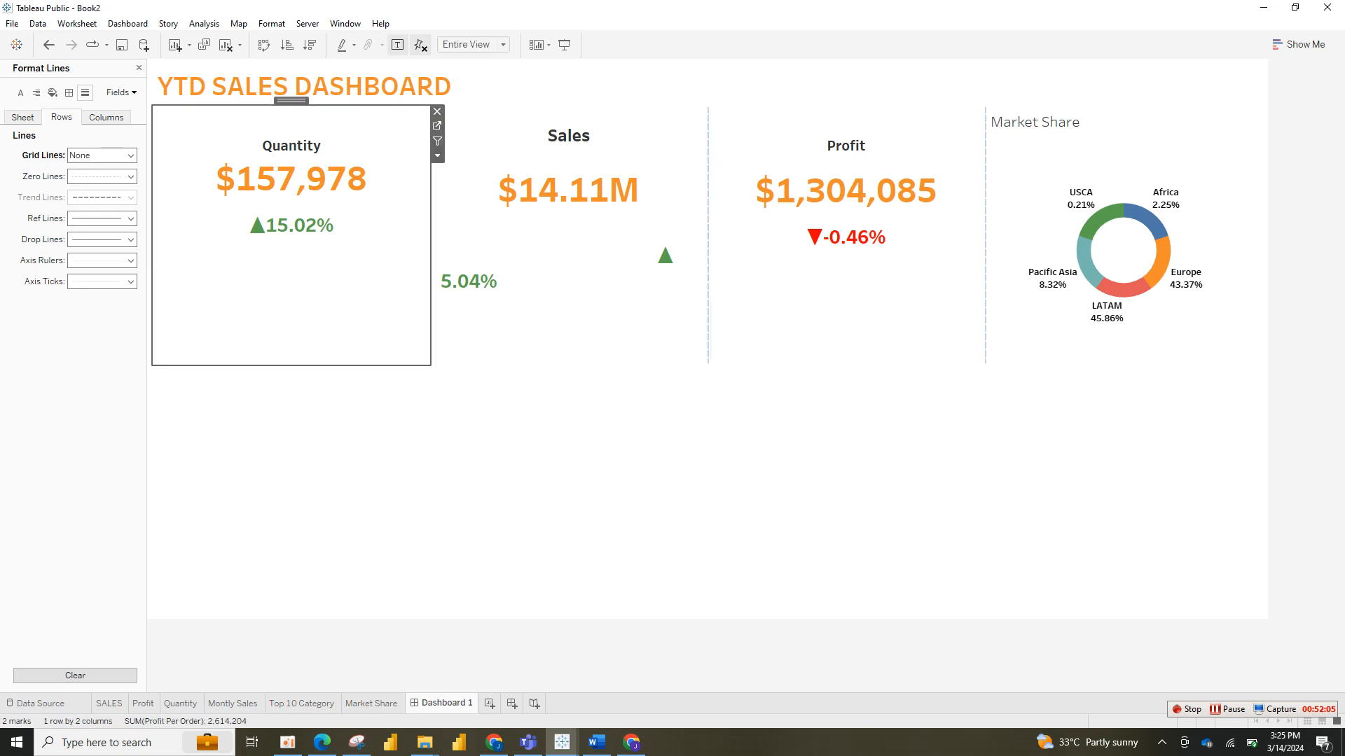
{"action": "left_click", "coordinate": [518, 319]}
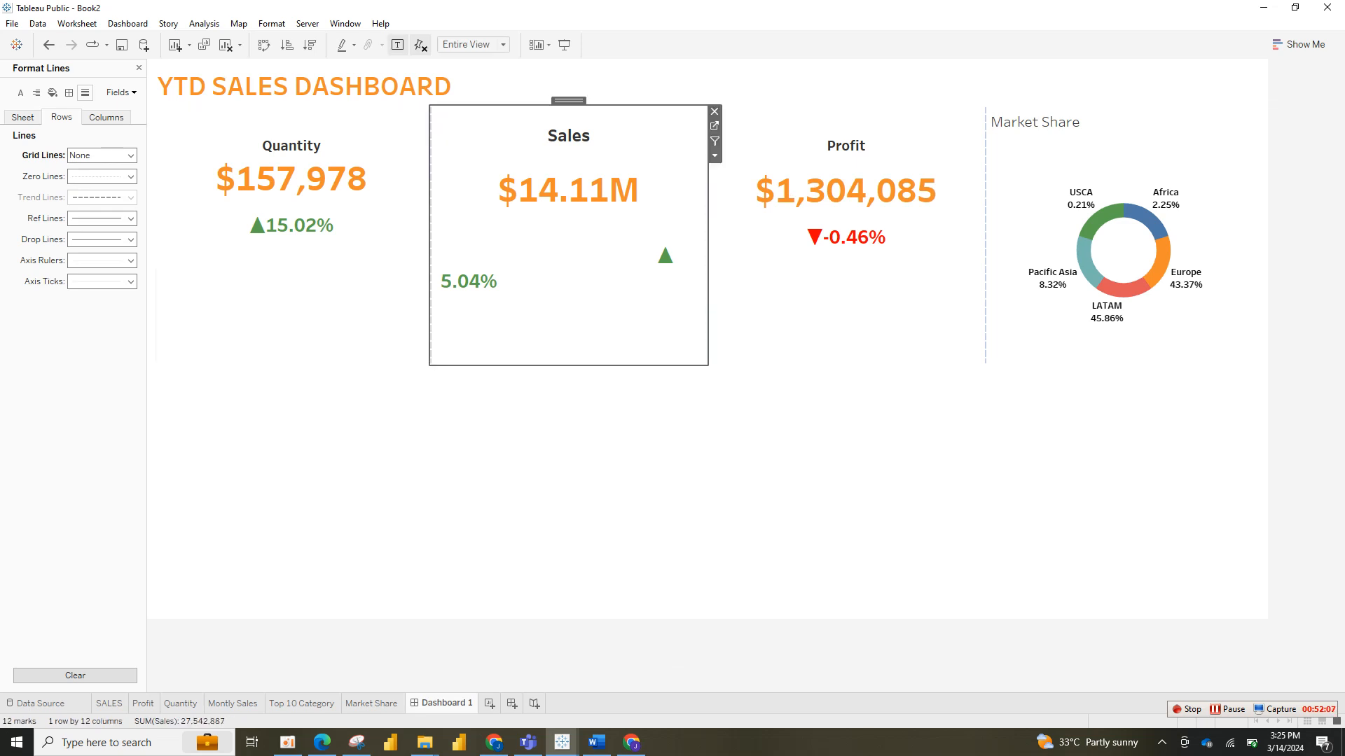
{"action": "left_click", "coordinate": [714, 126]}
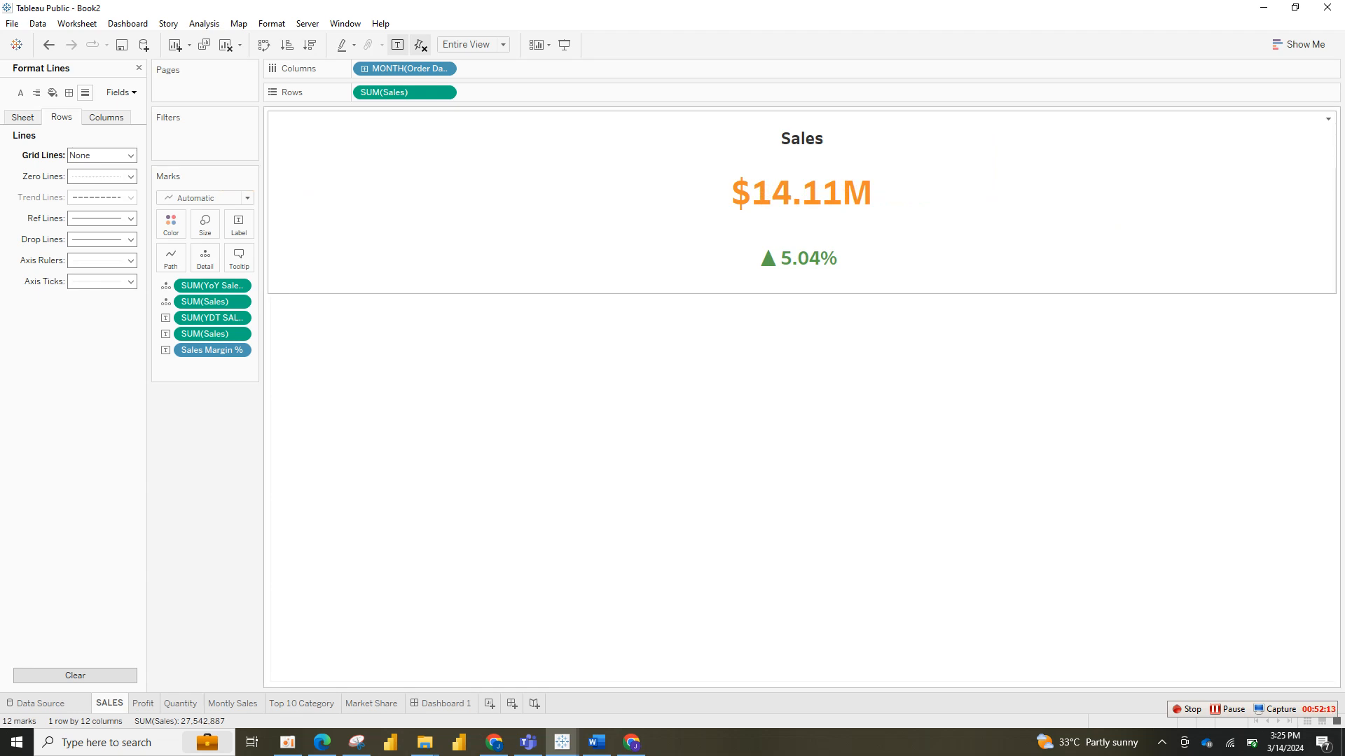
Step: Clear the entire title text of the SALES worksheet and apply the empty title
{"action": "double_click", "coordinate": [802, 199]}
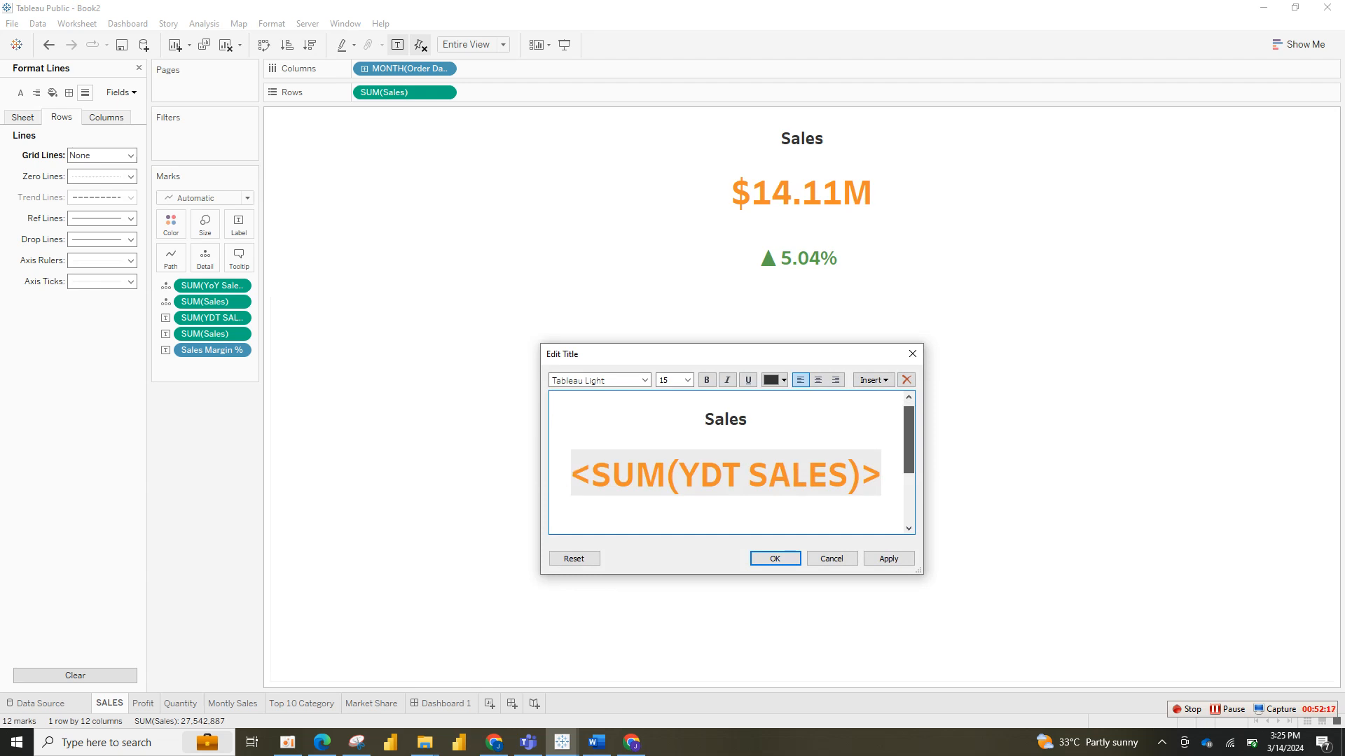
{"action": "scroll", "coordinate": [726, 462], "scroll_direction": "down", "scroll_amount": 3}
{"action": "scroll", "coordinate": [725, 463], "scroll_direction": "up", "scroll_amount": 3}
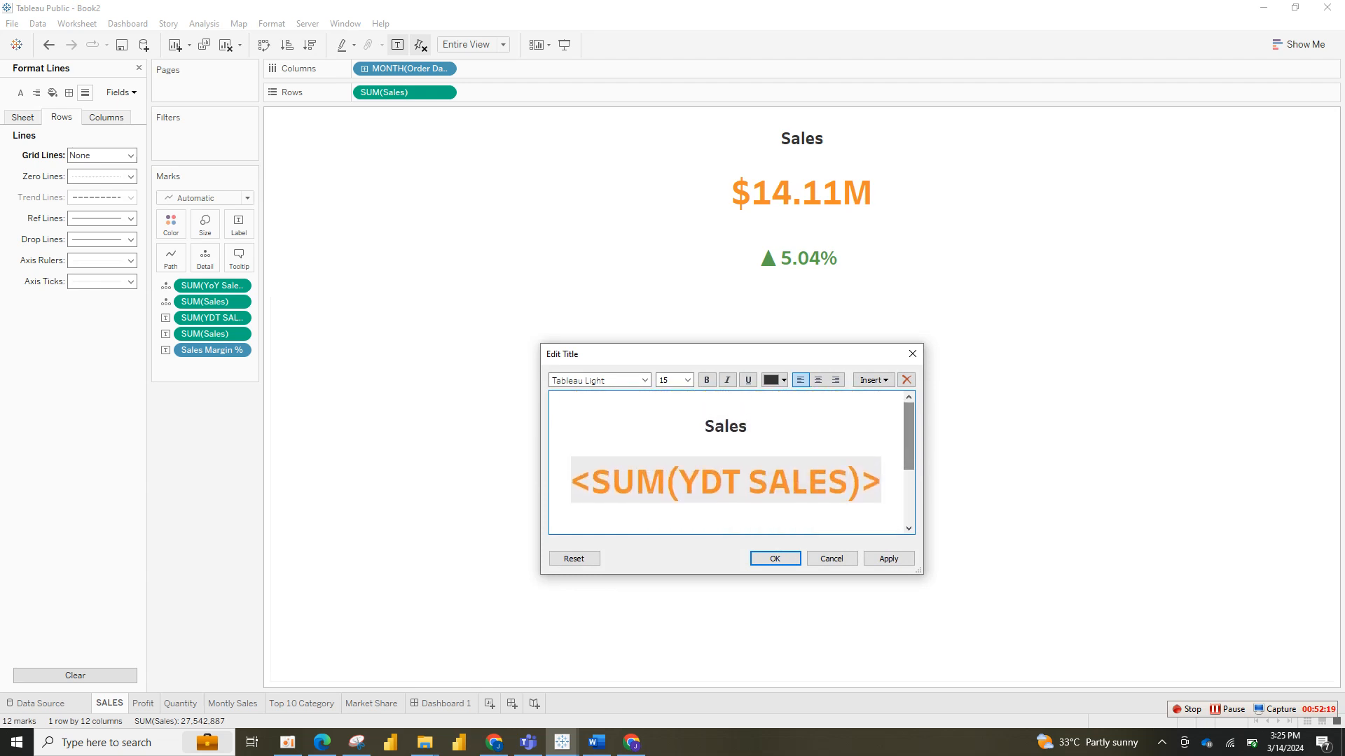
{"action": "key", "text": "ctrl+a"}
{"action": "left_click_drag", "start_coordinate": [768, 483], "coordinate": [794, 542]}
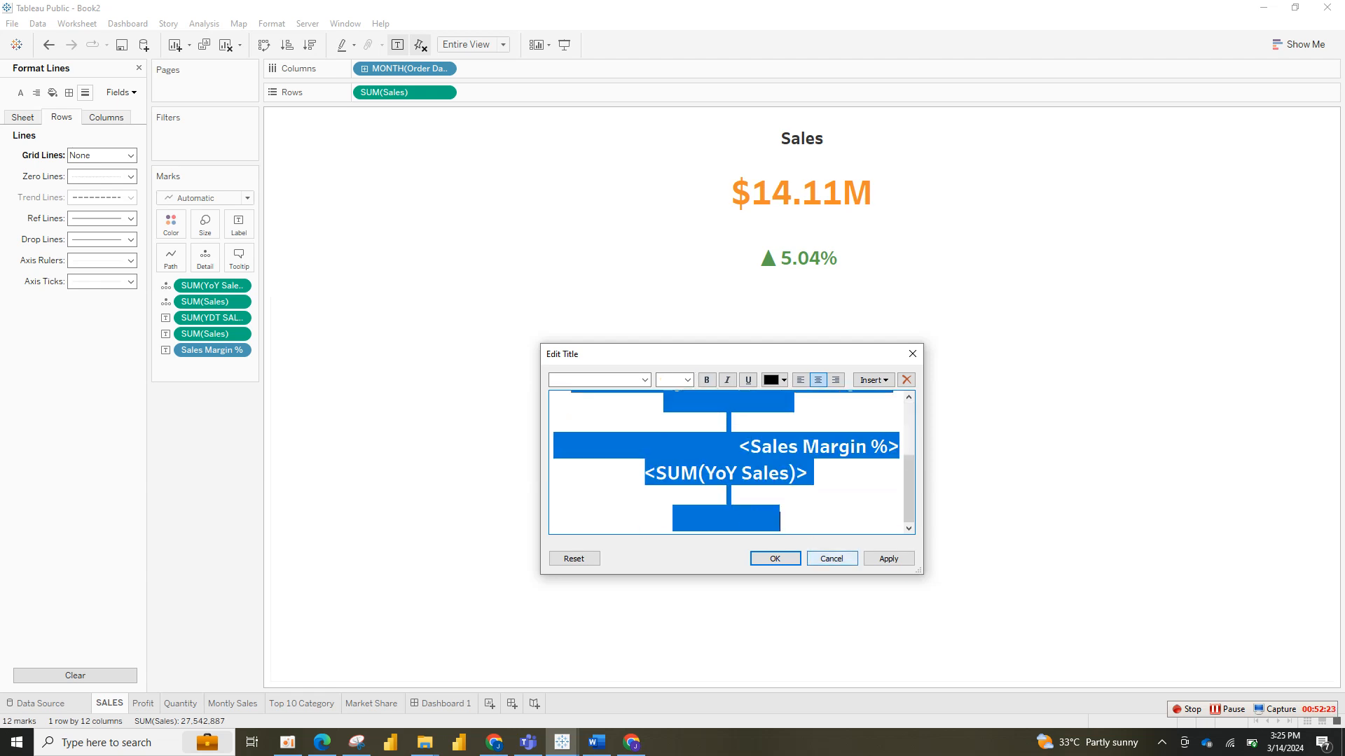
{"action": "key", "text": "Delete"}
{"action": "left_click", "coordinate": [889, 559]}
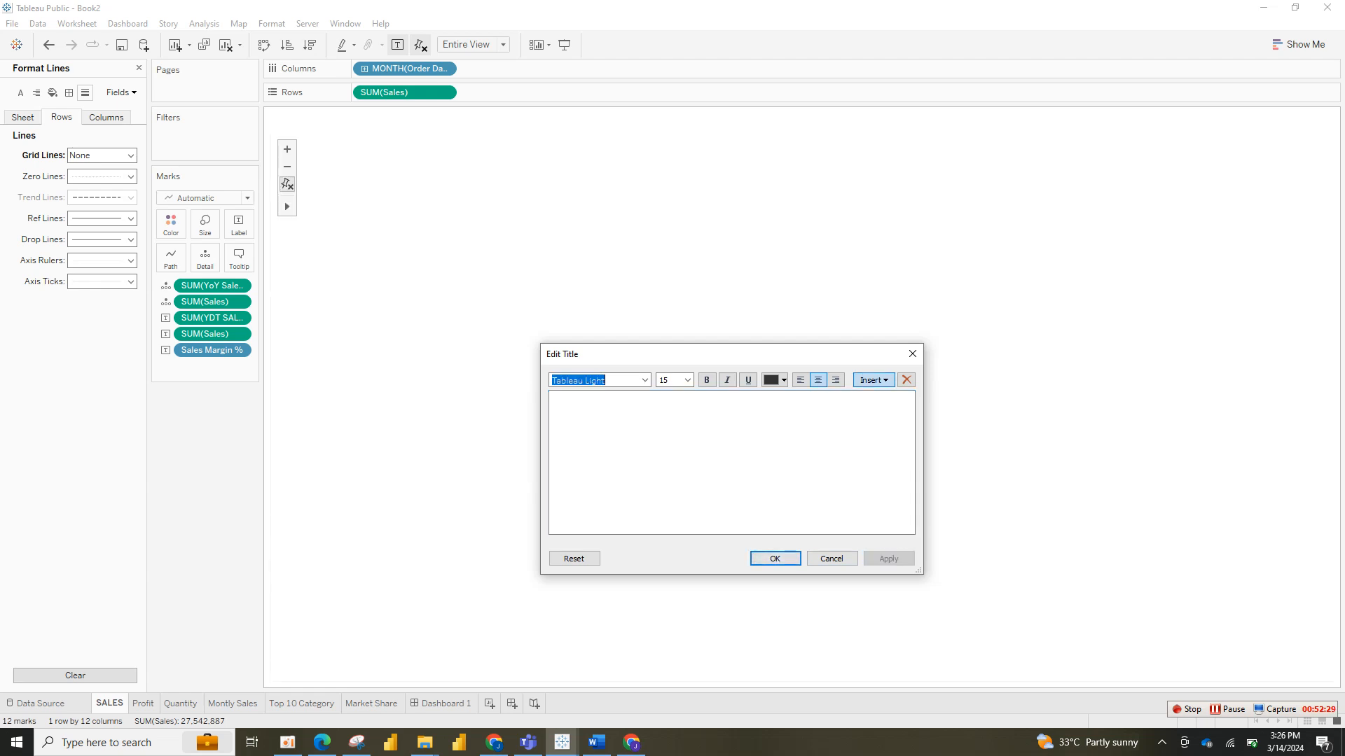
Step: Insert the SUM(YDT SALES), Sales Margin % and SUM(YoY Sales) fields into the SALES worksheet title
{"action": "left_click", "coordinate": [874, 380]}
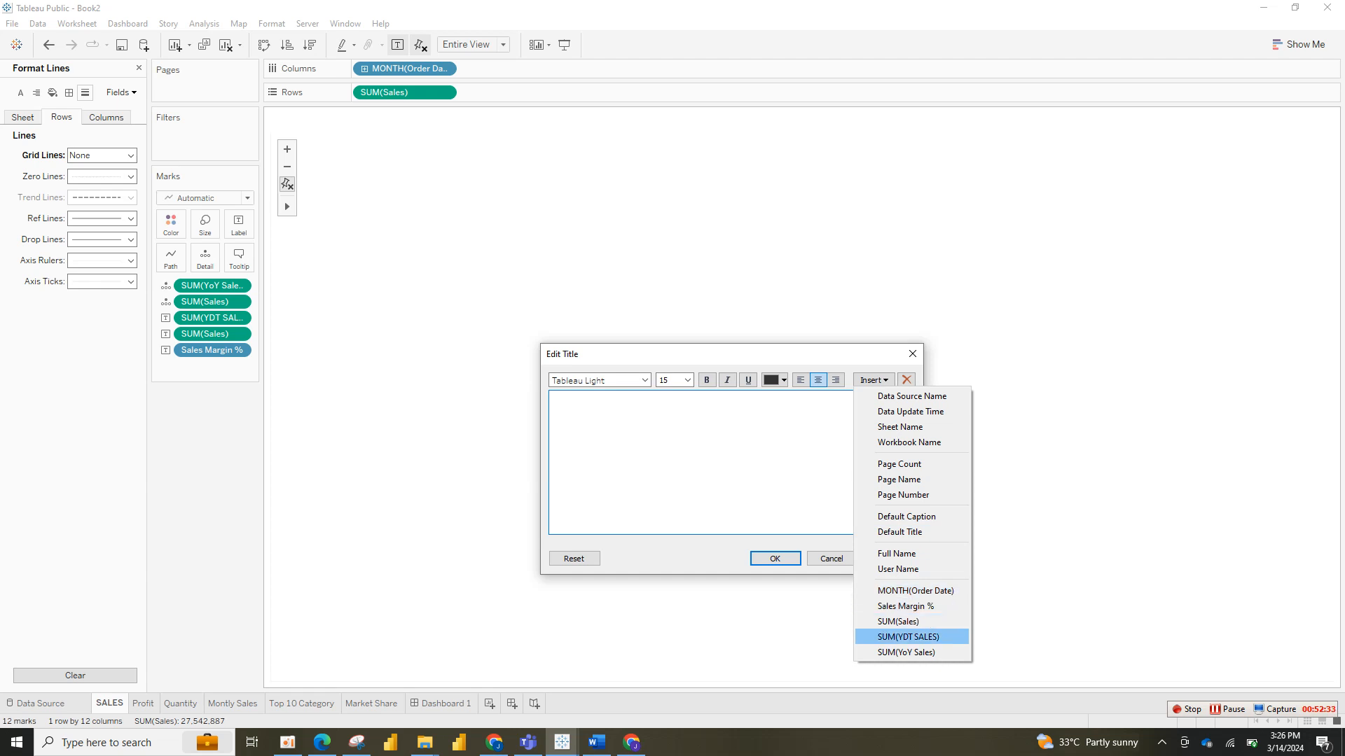
{"action": "left_click", "coordinate": [908, 636]}
{"action": "left_click", "coordinate": [873, 380]}
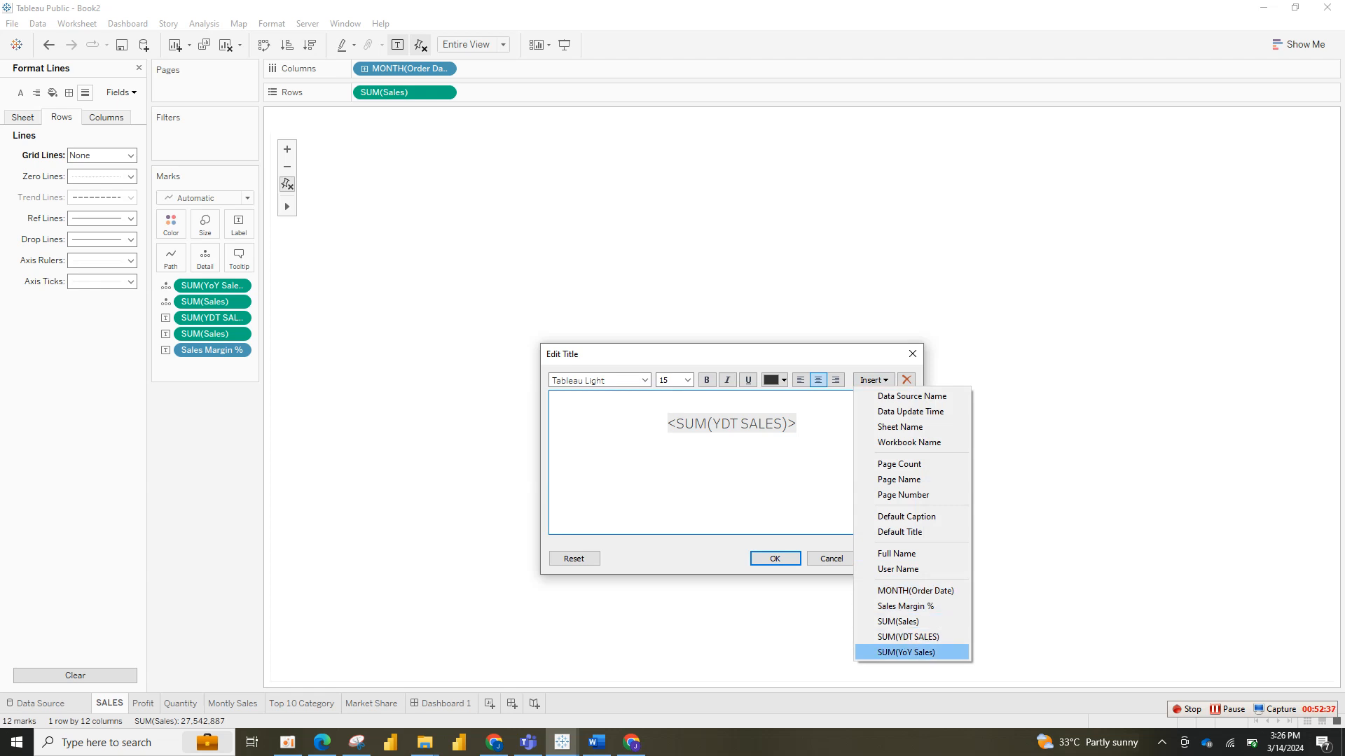
{"action": "left_click", "coordinate": [906, 606]}
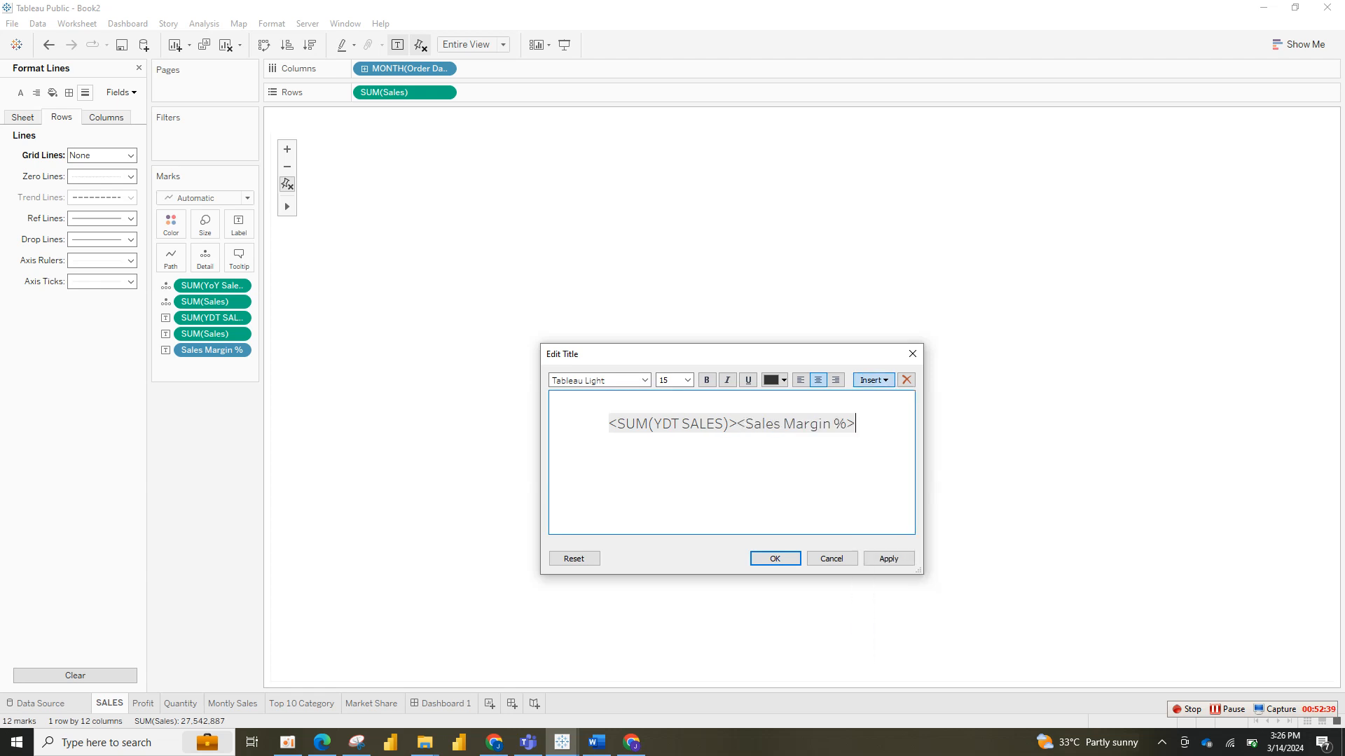
{"action": "left_click", "coordinate": [873, 379]}
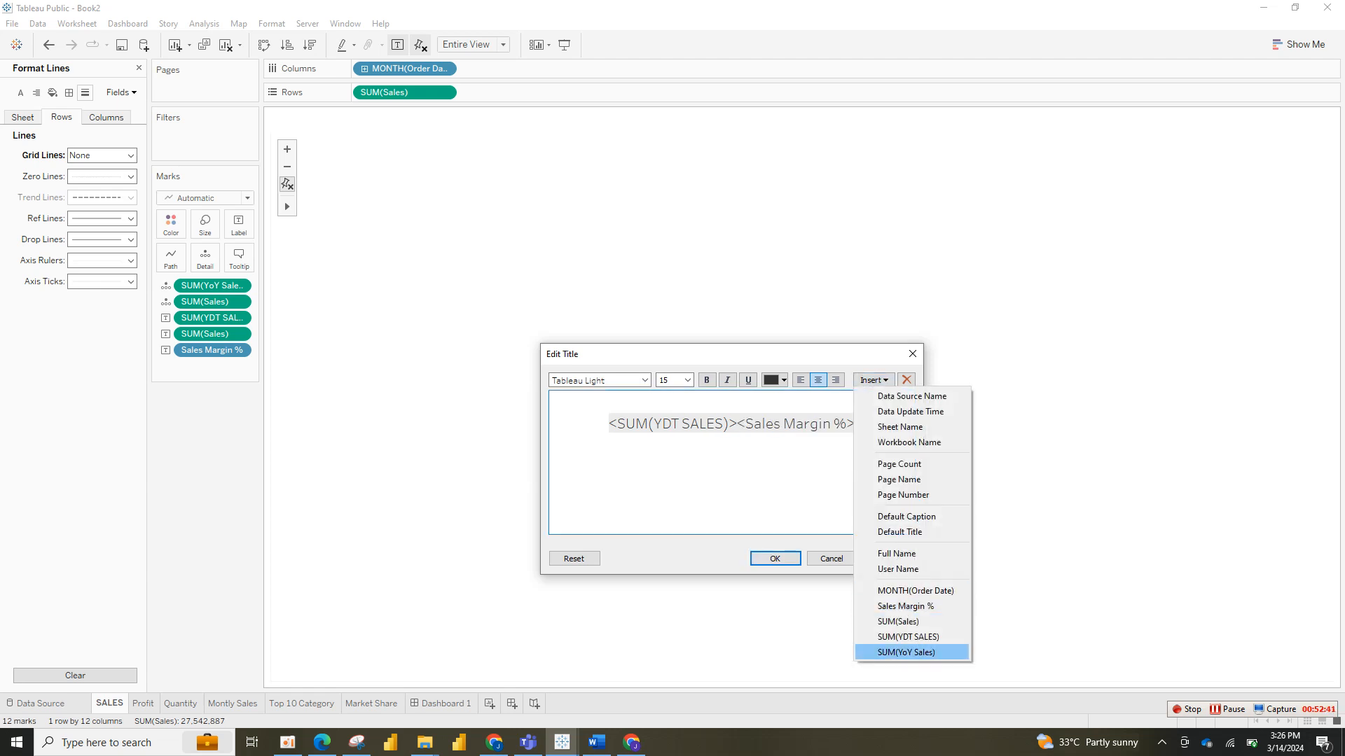
{"action": "left_click", "coordinate": [905, 652]}
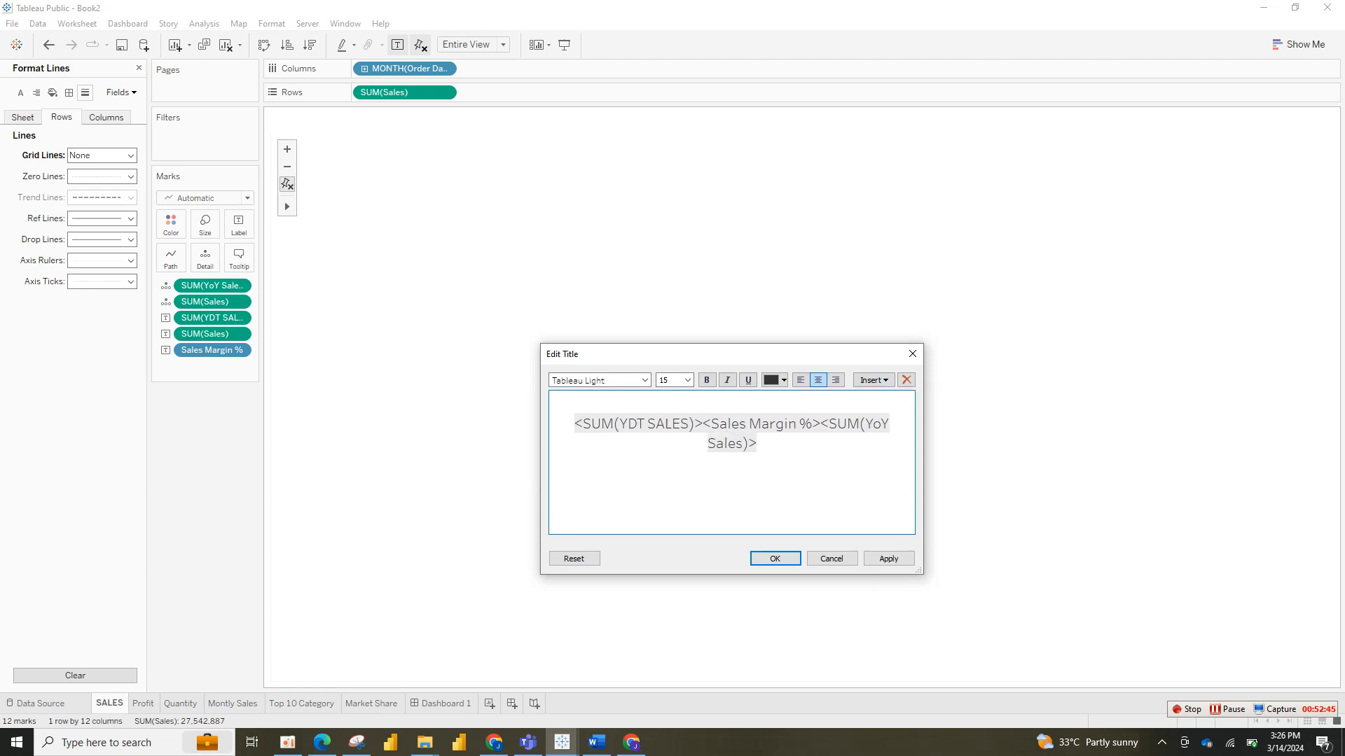
Step: Add a "Sales" heading above the title fields and separate heading, YDT SALES and the margin/YoY pair with blank lines
{"action": "key", "text": "Return"}
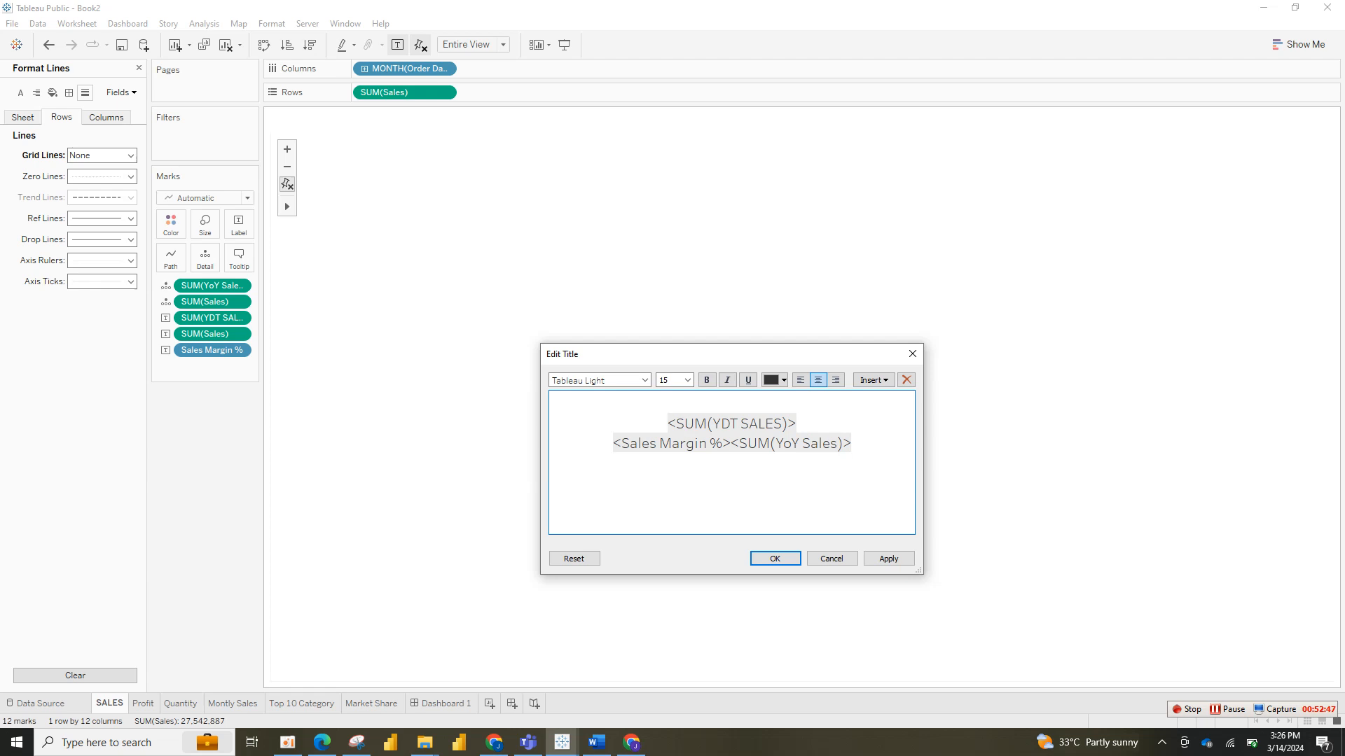
{"action": "type", "text": "SHEE"}
{"action": "key", "text": "BackSpace"}
{"action": "key", "text": "BackSpace"}
{"action": "key", "text": "BackSpace"}
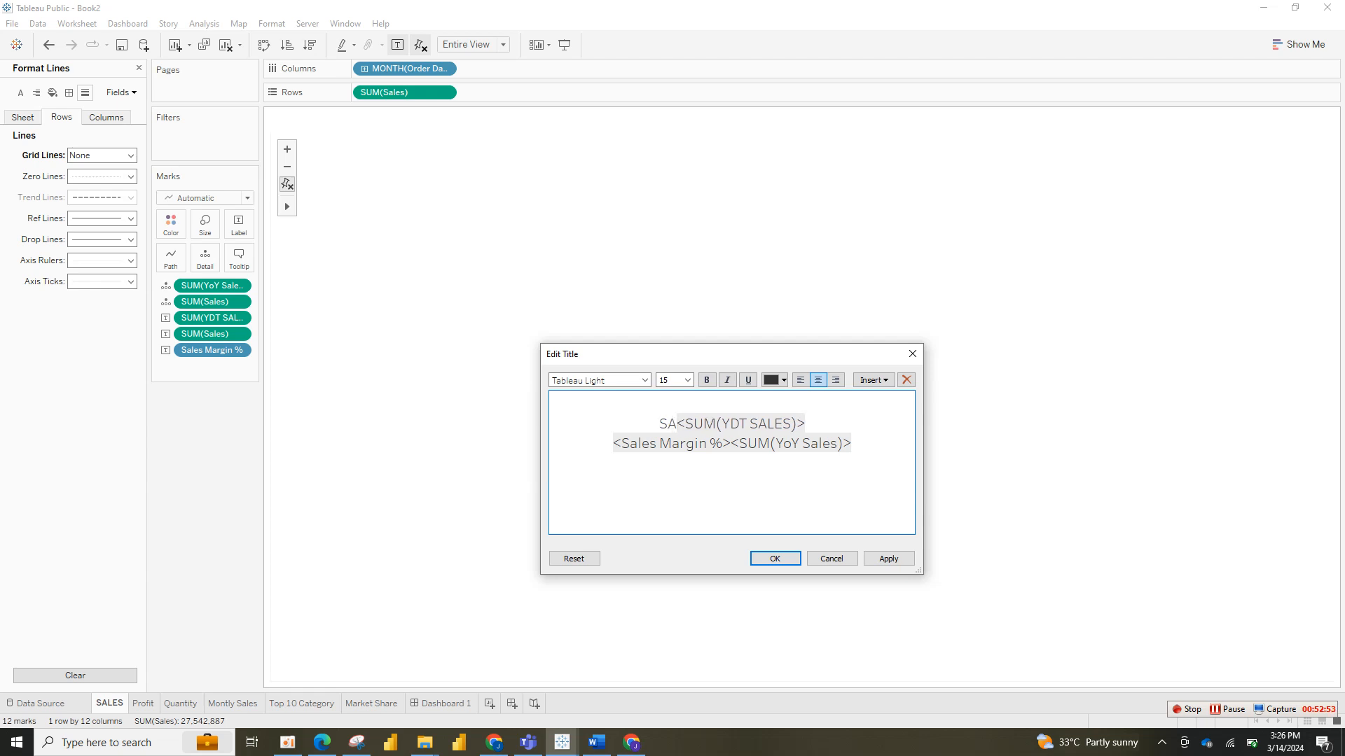
{"action": "type", "text": "ales"}
{"action": "key", "text": "Return"}
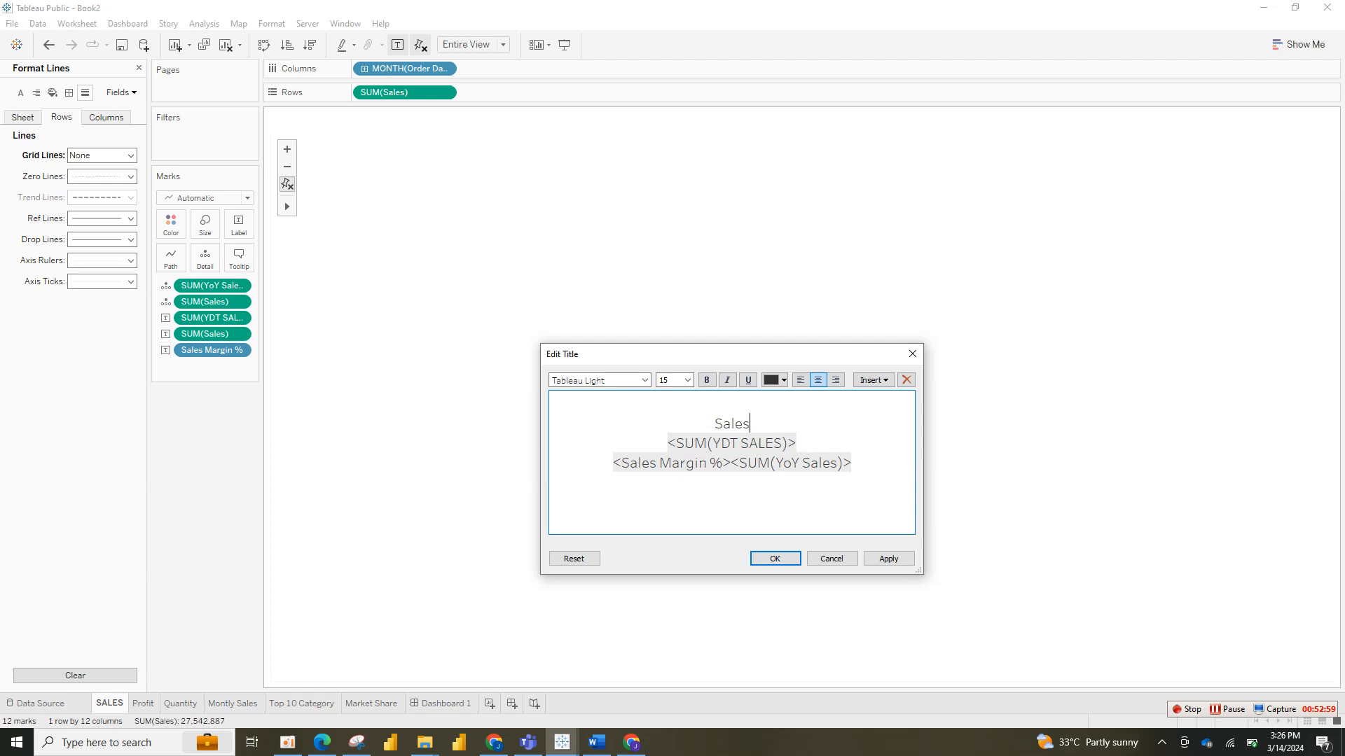
{"action": "key", "text": "Return"}
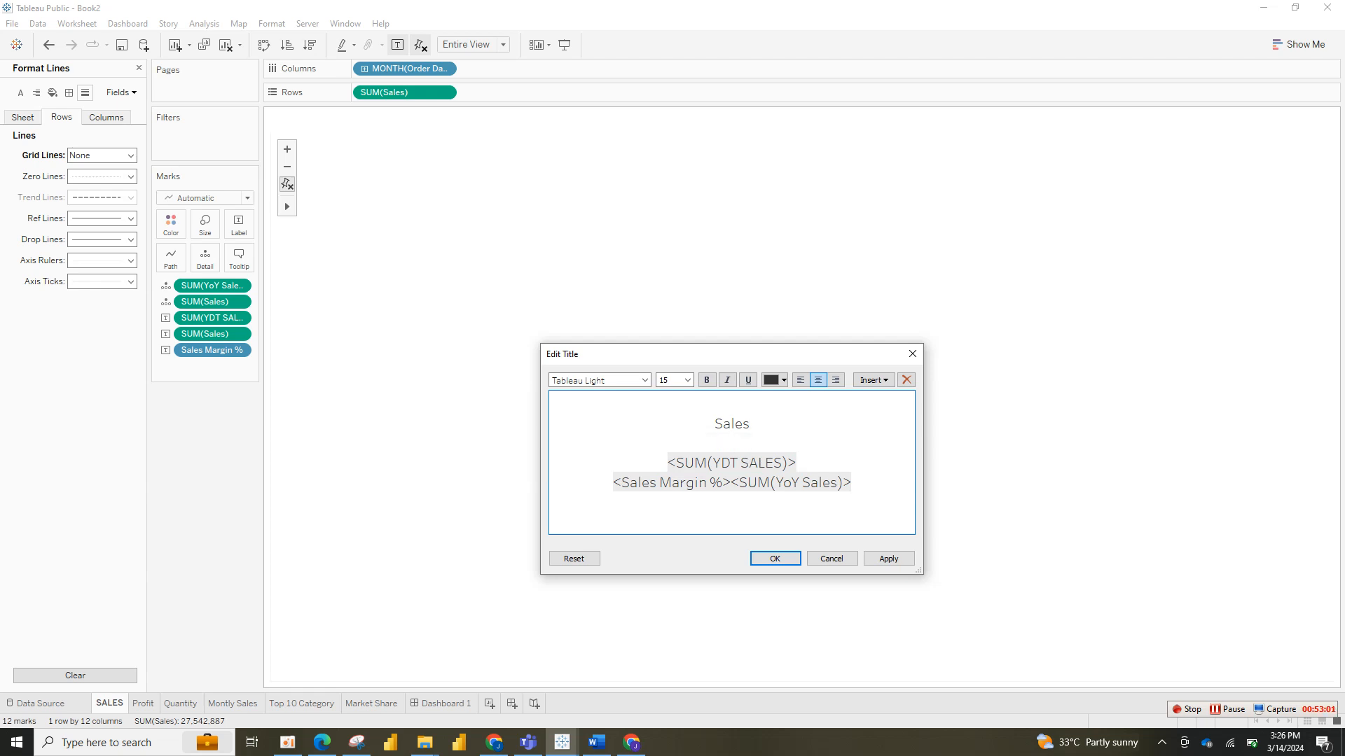
{"action": "key", "text": "Return"}
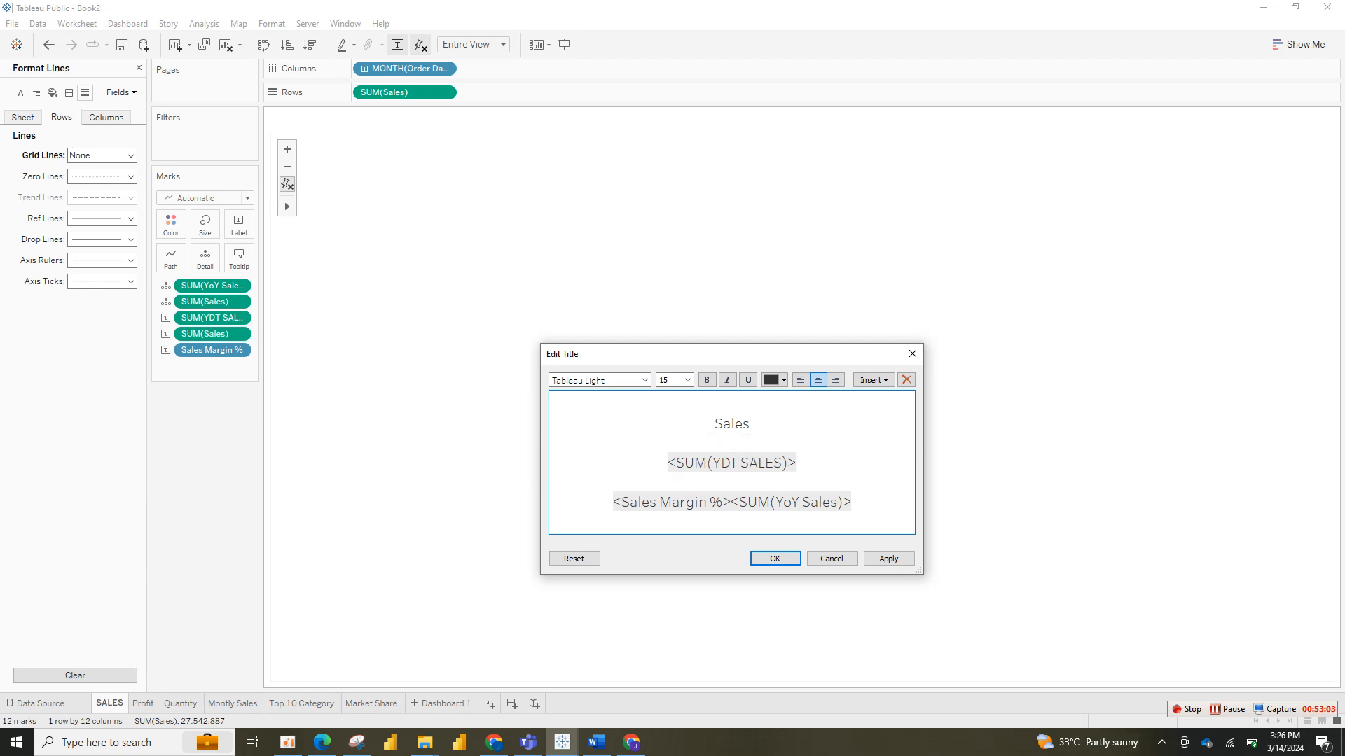
Step: Format the whole SALES title in bold Tableau Semibold
{"action": "key", "text": "ctrl+a"}
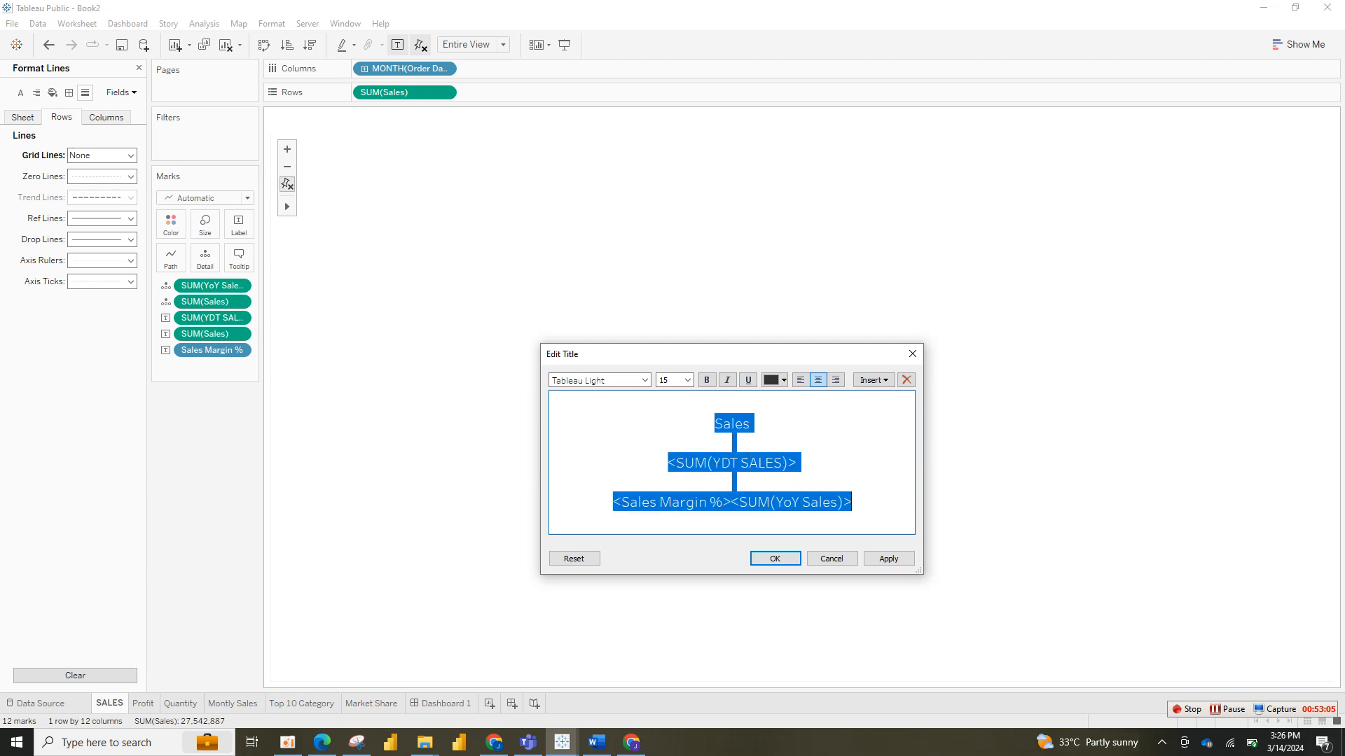
{"action": "left_click", "coordinate": [645, 380]}
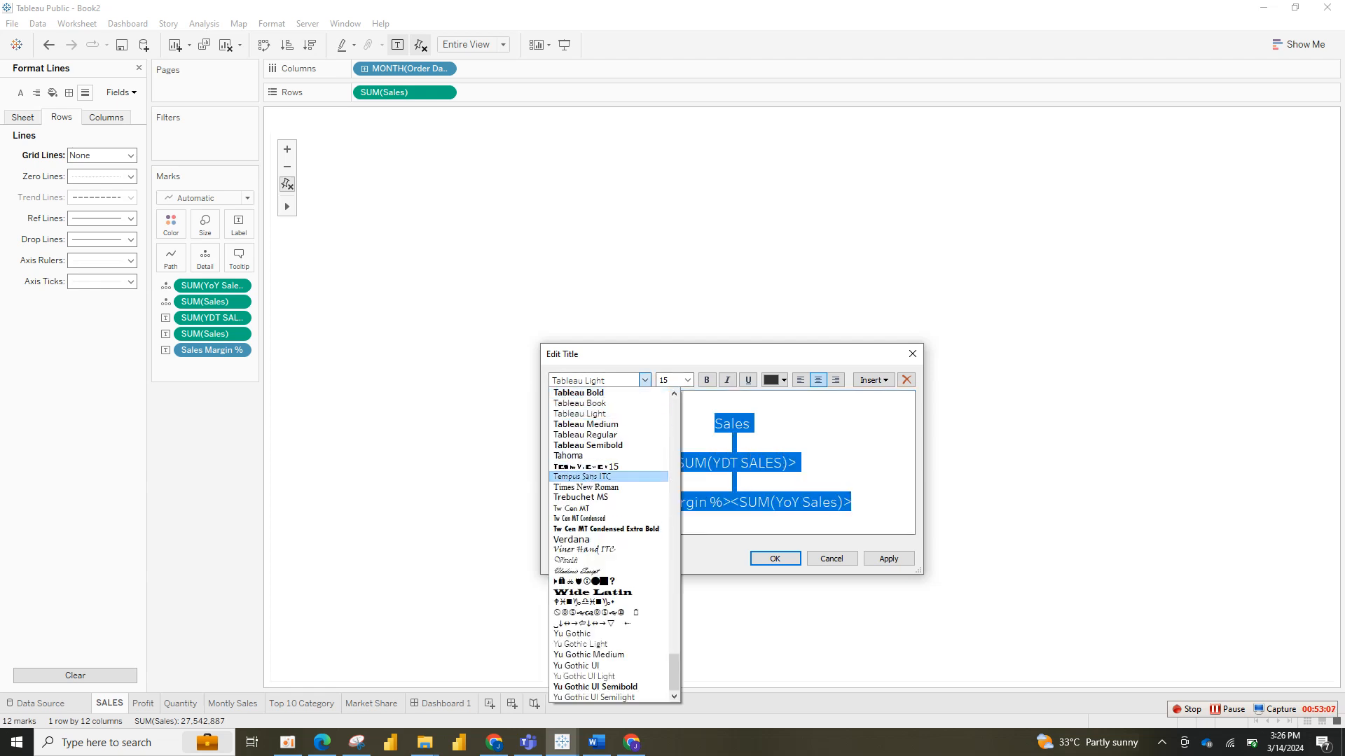
{"action": "left_click", "coordinate": [589, 446]}
{"action": "left_click", "coordinate": [688, 380]}
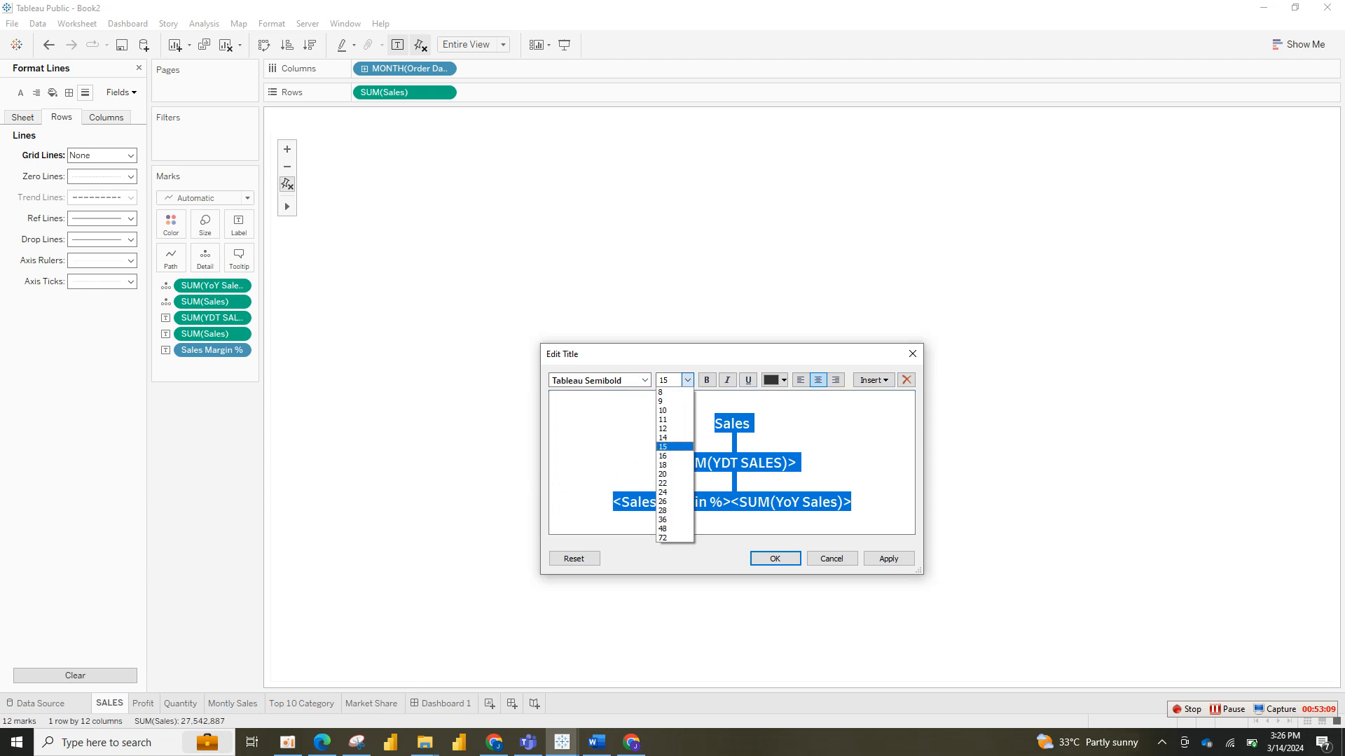
{"action": "left_click", "coordinate": [707, 380]}
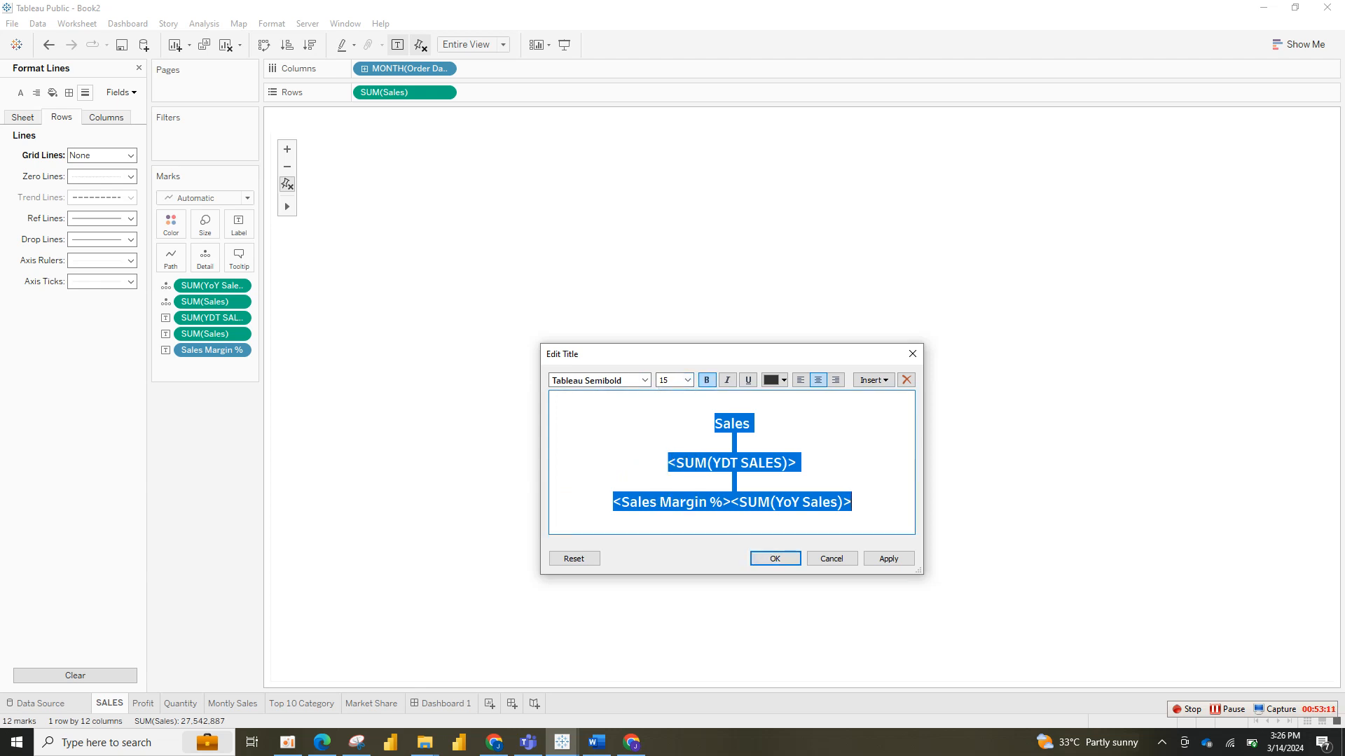
Step: Set the SUM(YDT SALES) line of the title to size 36 and colour it orange
{"action": "left_click", "coordinate": [847, 448]}
{"action": "left_click_drag", "start_coordinate": [668, 463], "coordinate": [797, 463]}
{"action": "left_click", "coordinate": [688, 380]}
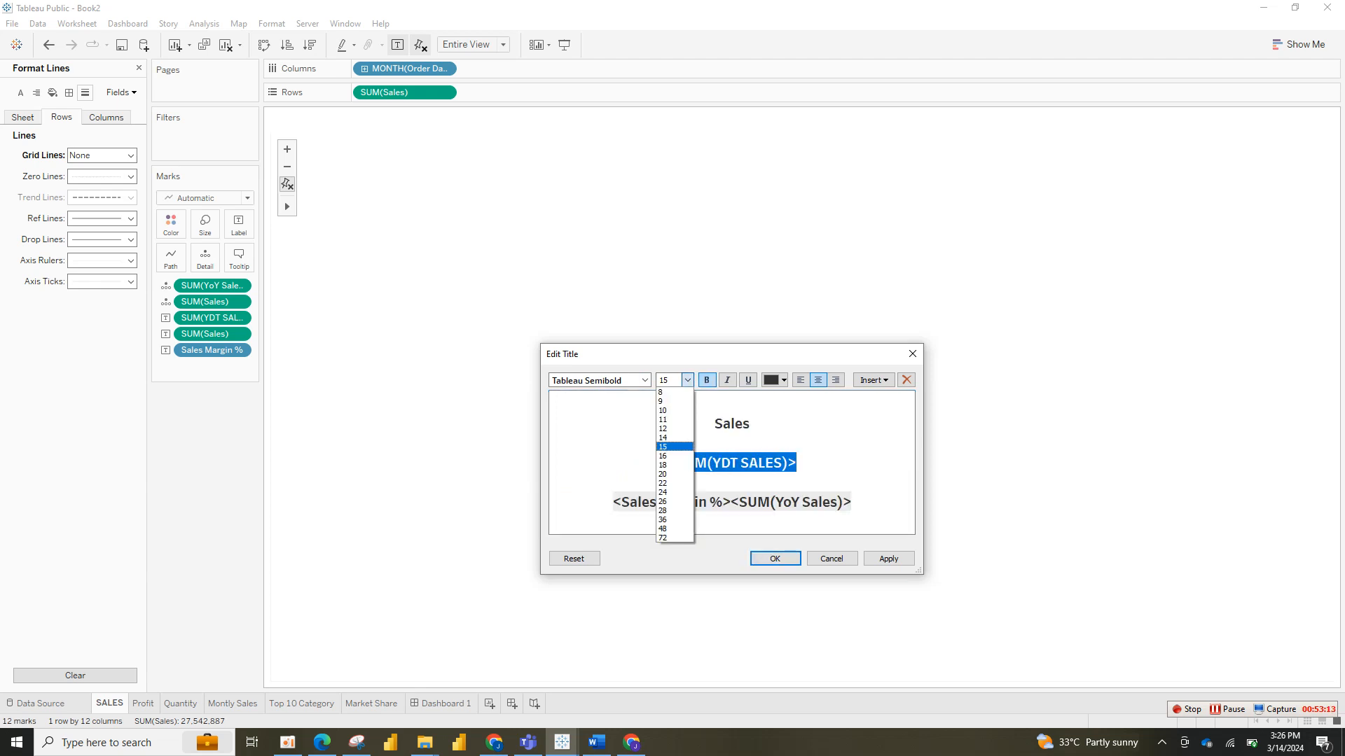
{"action": "left_click", "coordinate": [663, 519]}
{"action": "left_click", "coordinate": [784, 380]}
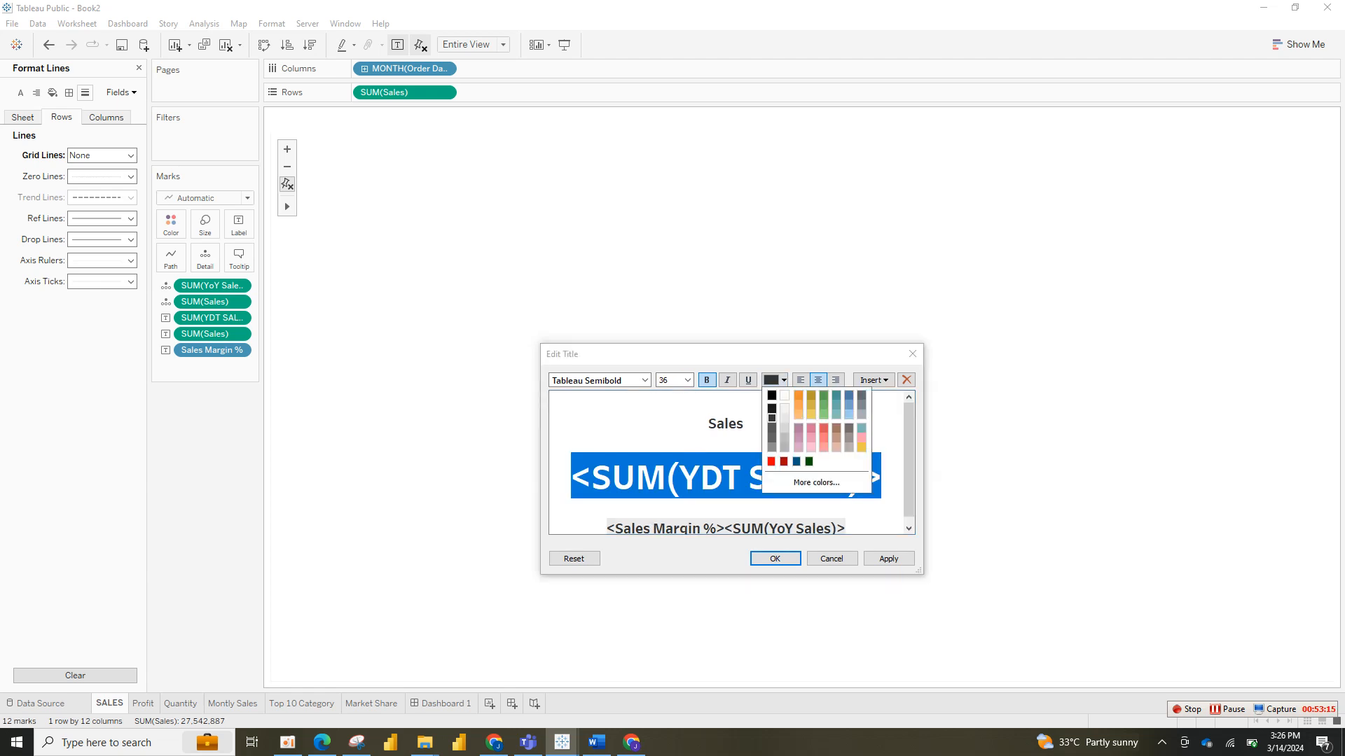
{"action": "left_click", "coordinate": [799, 395]}
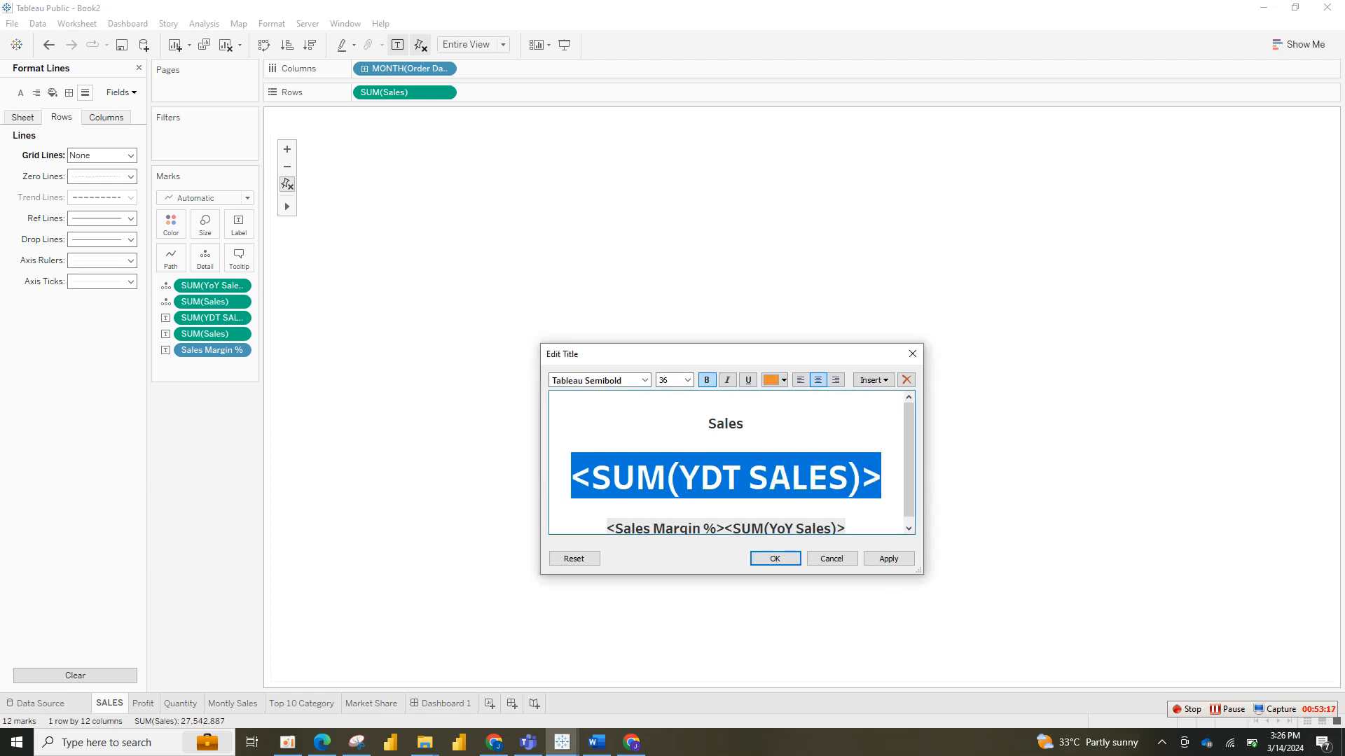
Step: Format the Sales Margin % and YoY Sales line of the Sales sheet title at size 20 in green
{"action": "left_click_drag", "start_coordinate": [729, 502], "coordinate": [846, 522]}
{"action": "left_click", "coordinate": [665, 380]}
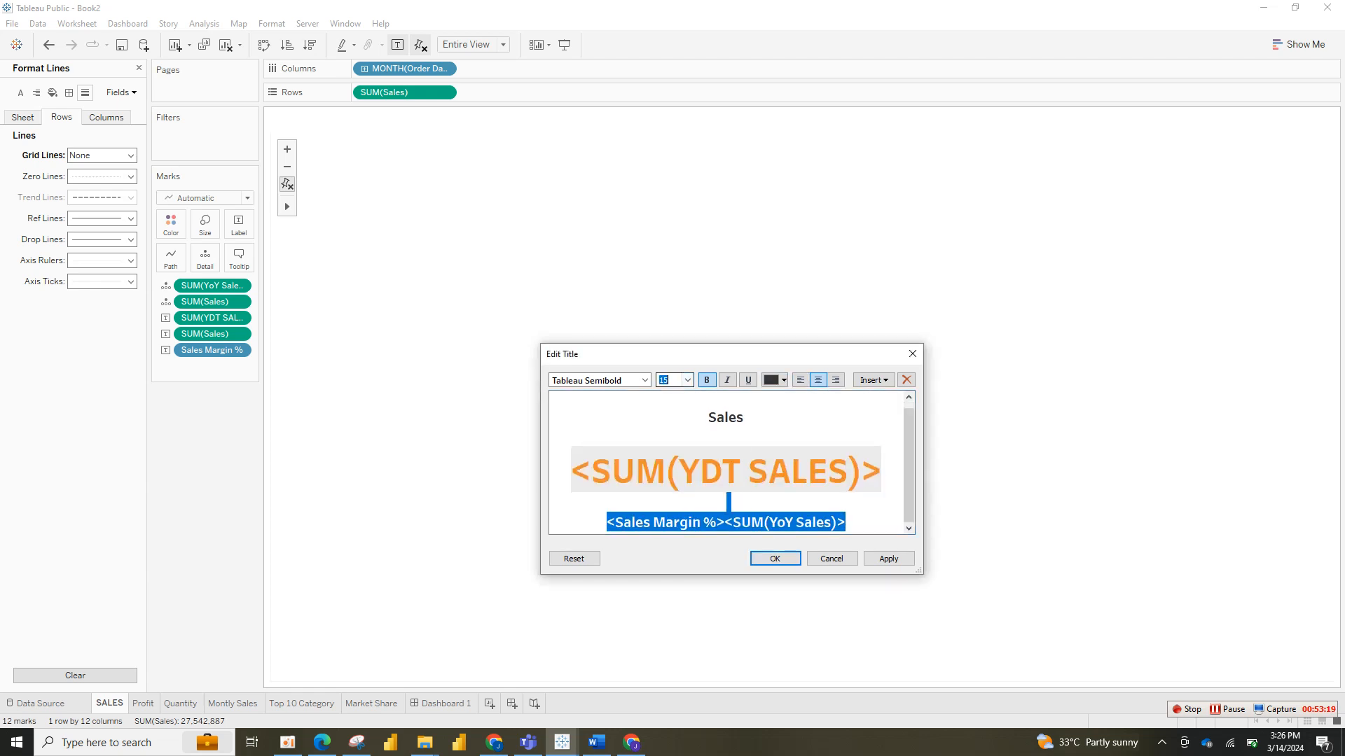
{"action": "left_click", "coordinate": [688, 381]}
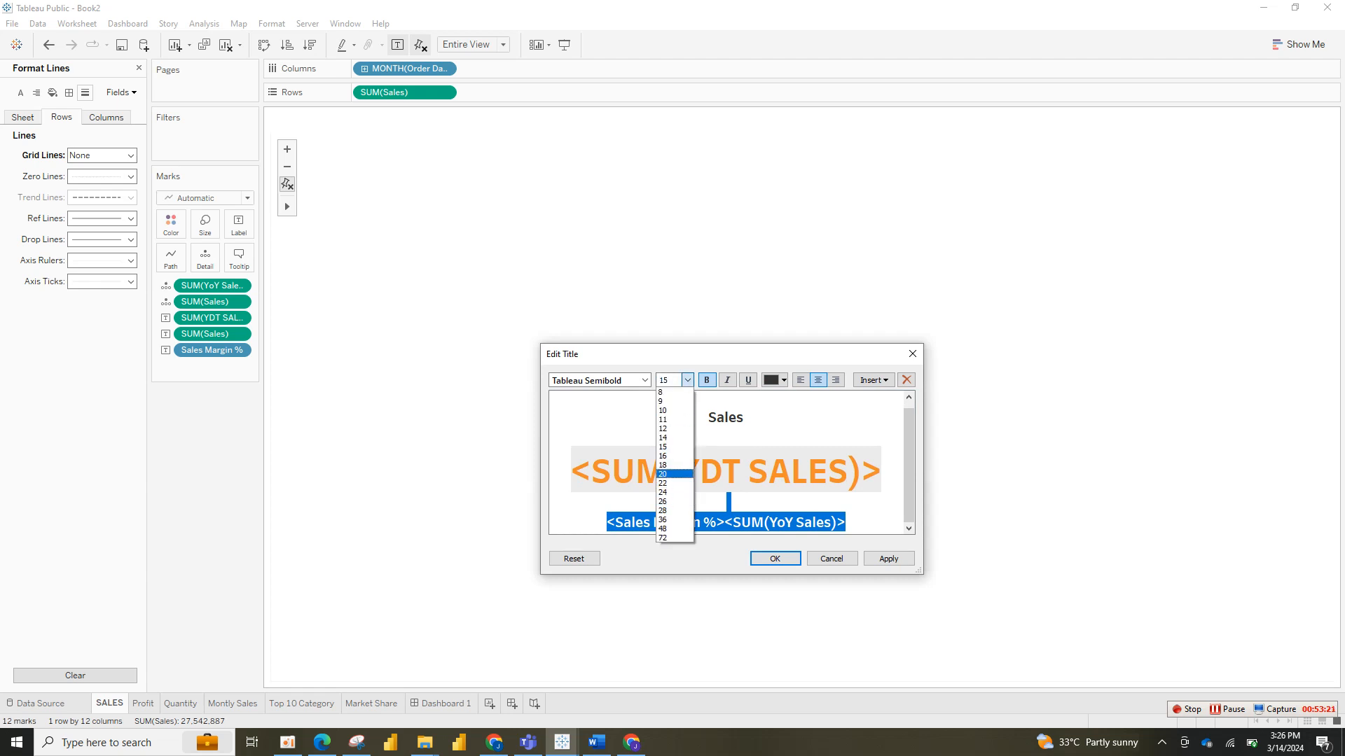
{"action": "left_click", "coordinate": [672, 474]}
{"action": "left_click", "coordinate": [783, 380]}
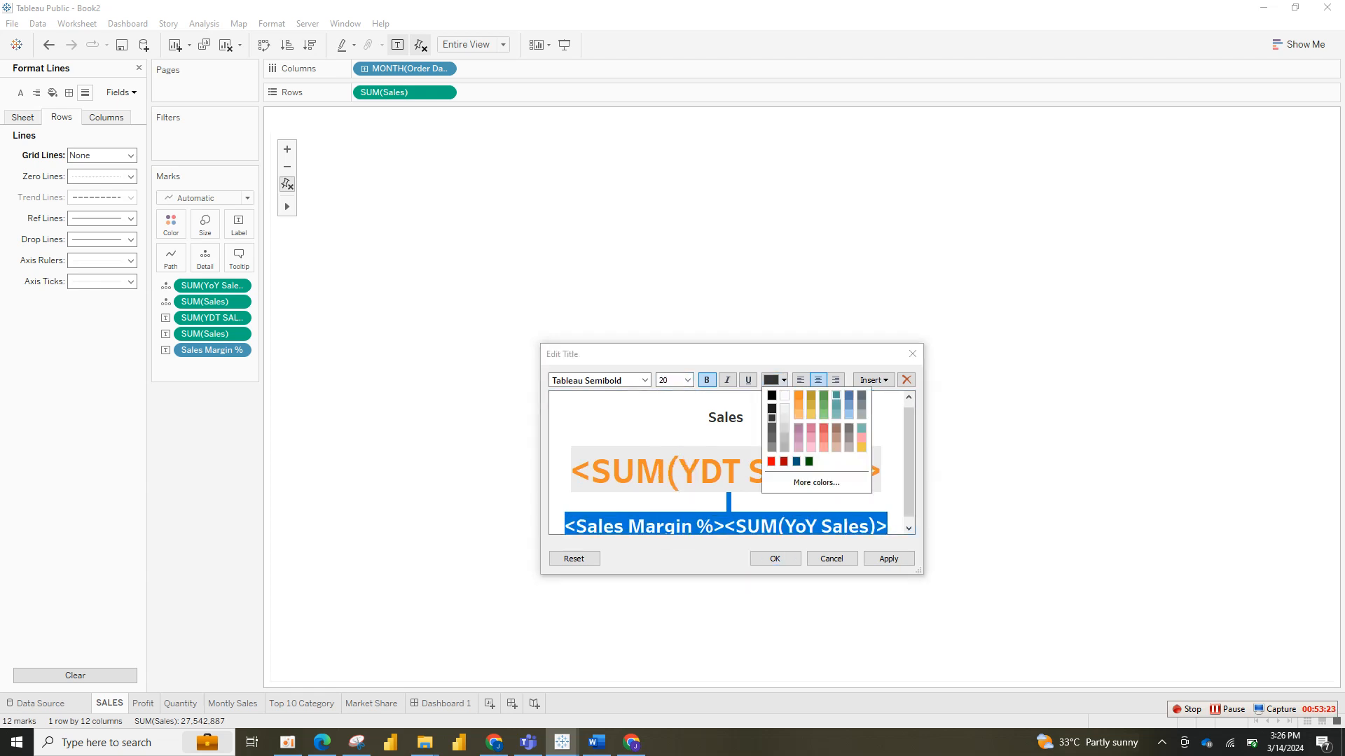
{"action": "left_click", "coordinate": [823, 396]}
{"action": "left_click", "coordinate": [774, 559]}
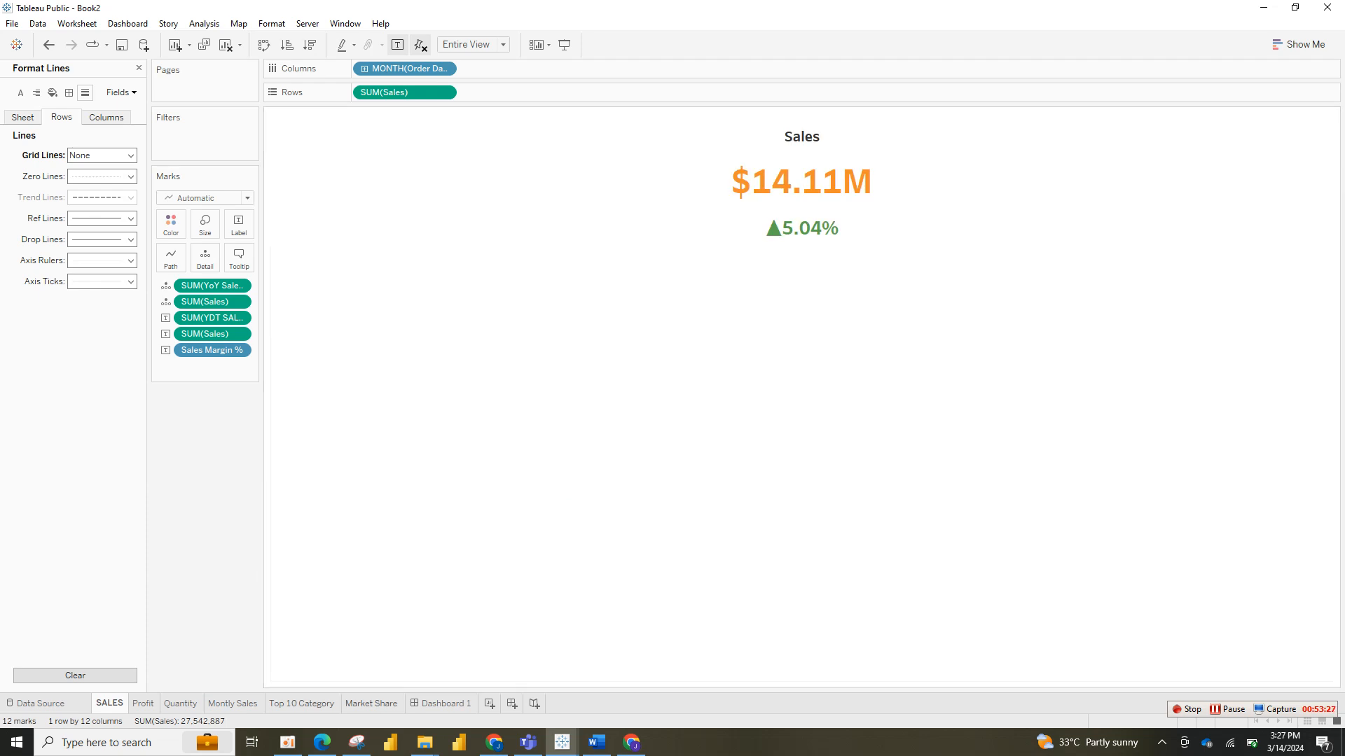
Step: Open Dashboard 1 and compare its layout with the finished dashboard in the YTD SALES ANALYSIS workbook
{"action": "left_click", "coordinate": [414, 703]}
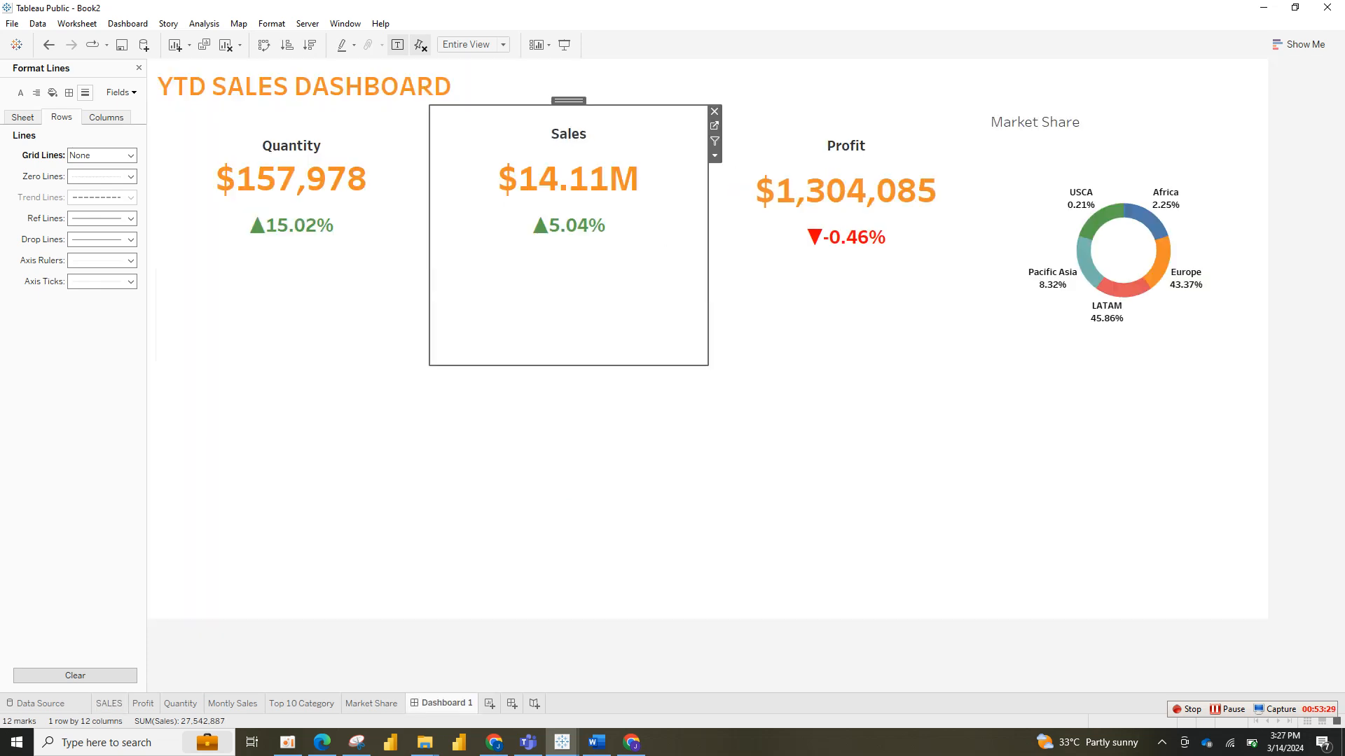
{"action": "left_click", "coordinate": [845, 301]}
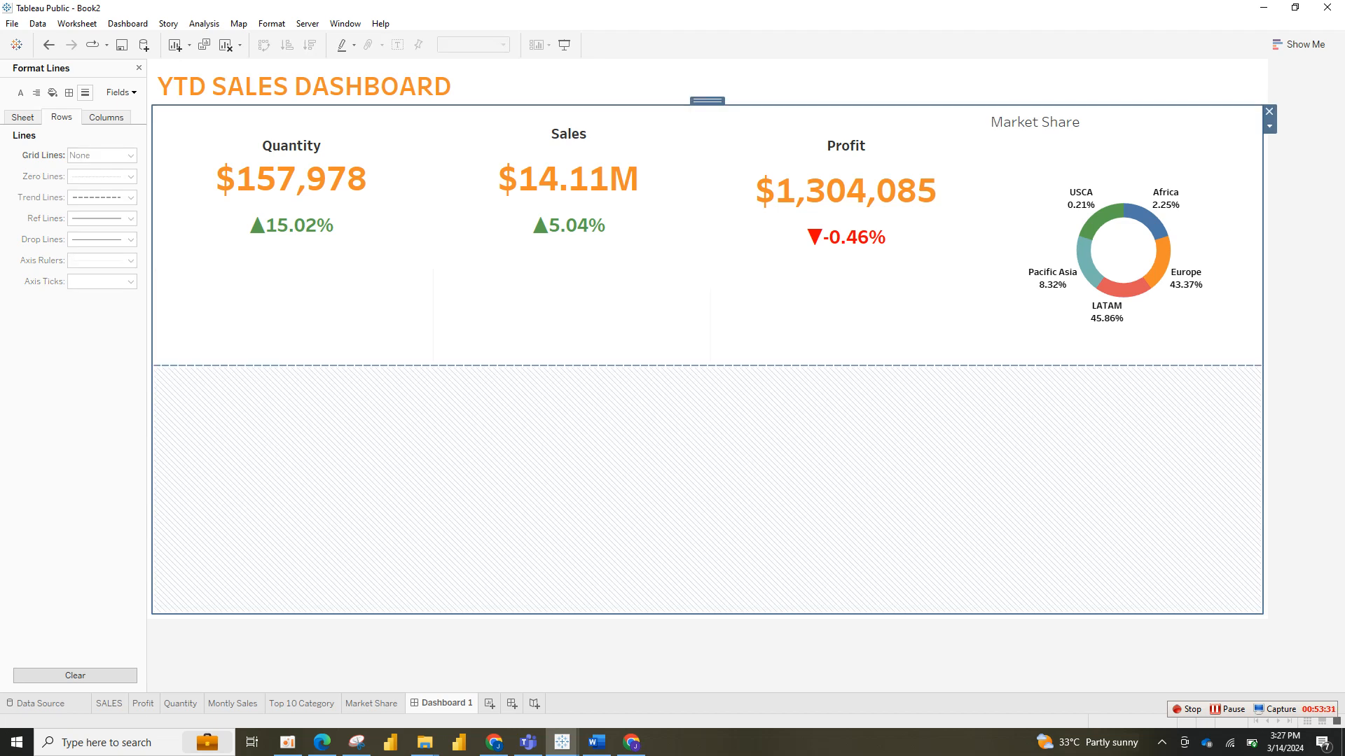
{"action": "left_click", "coordinate": [1037, 333]}
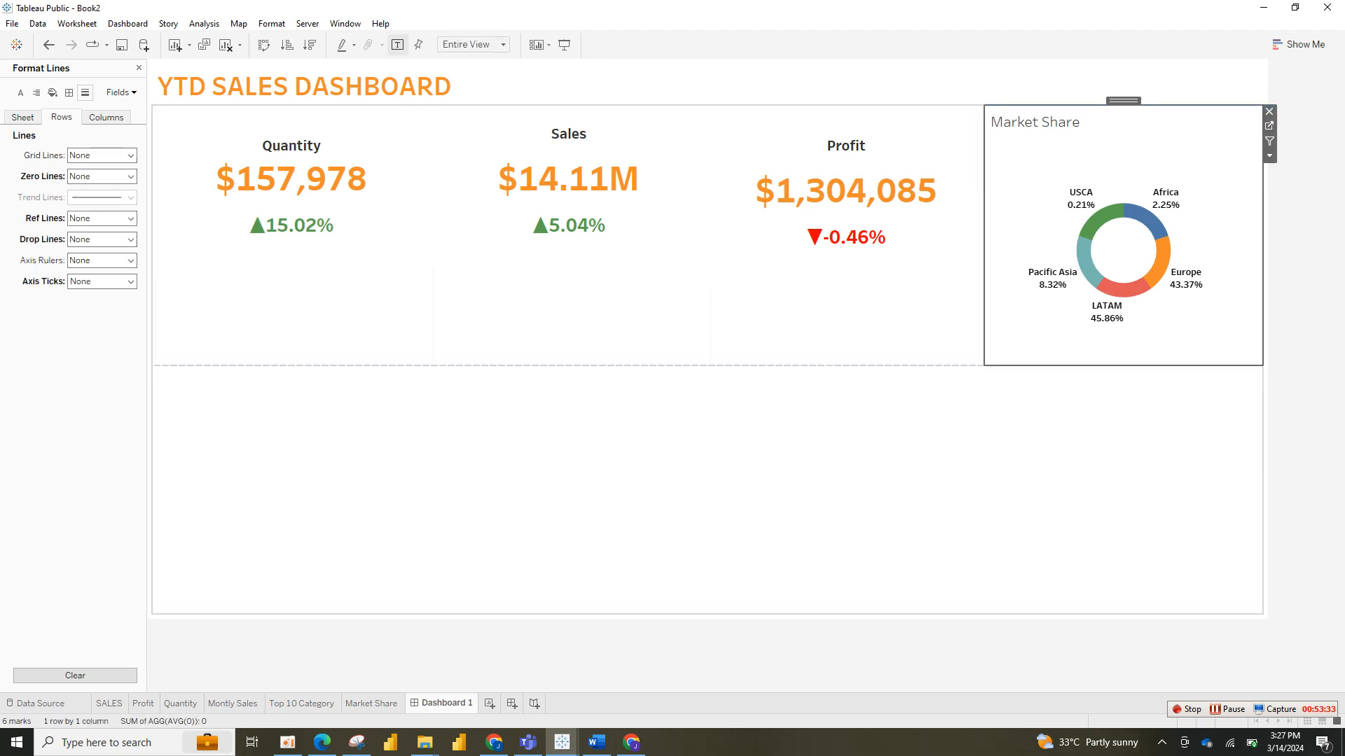
{"action": "left_click", "coordinate": [910, 434]}
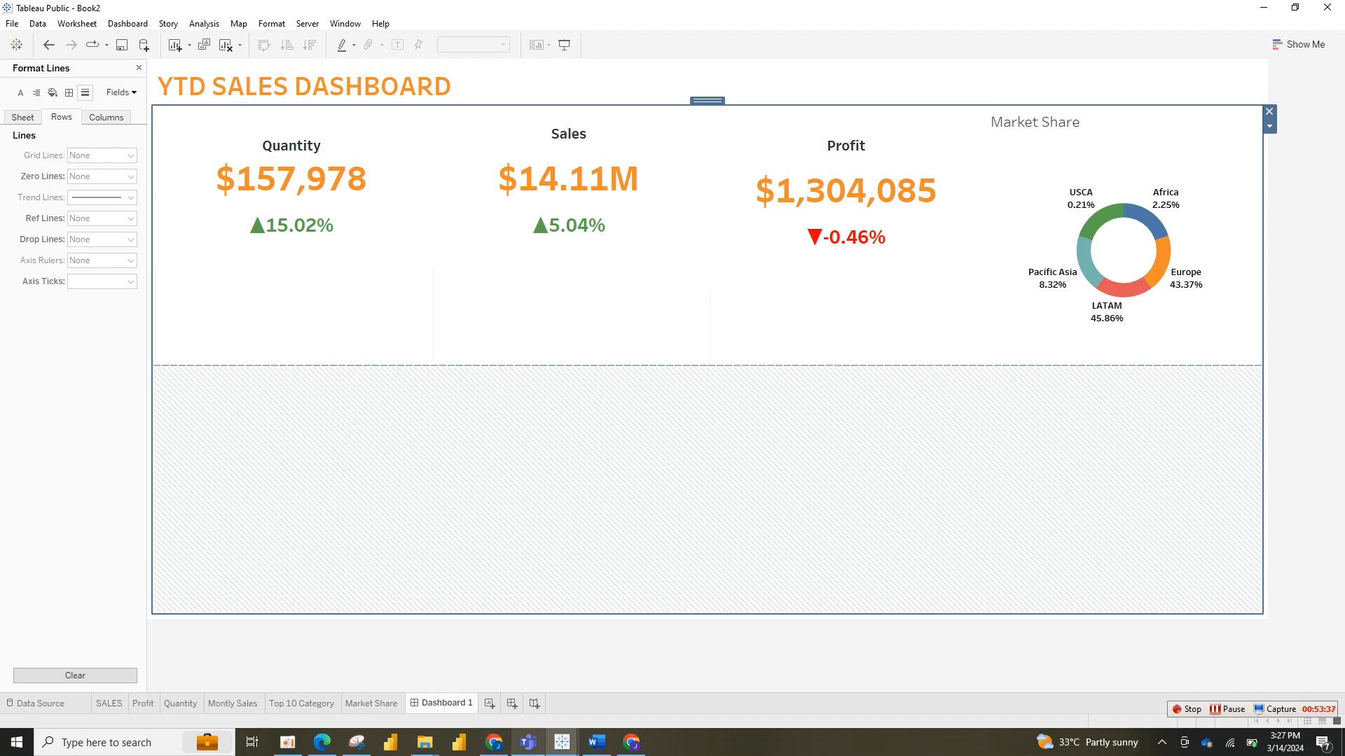
{"action": "mouse_move", "coordinate": [562, 742]}
{"action": "left_click", "coordinate": [481, 665]}
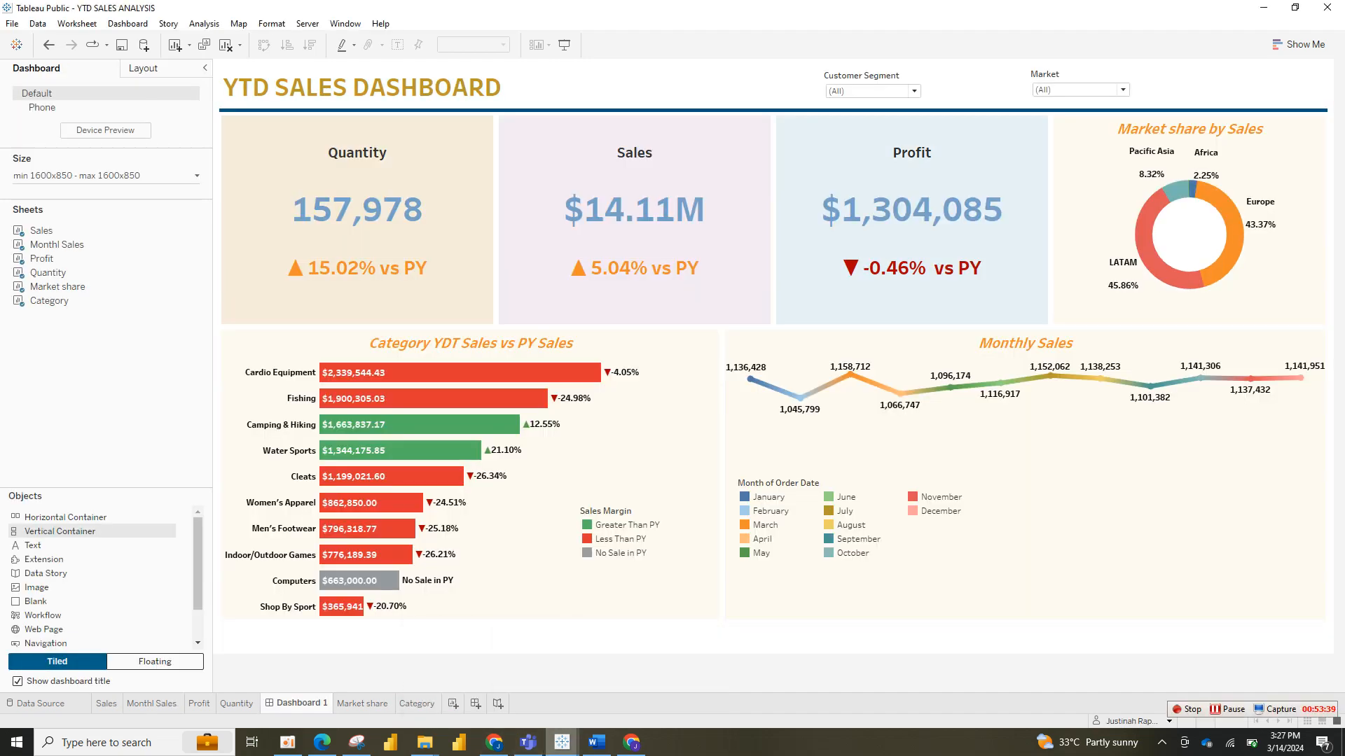
{"action": "left_click", "coordinate": [648, 673]}
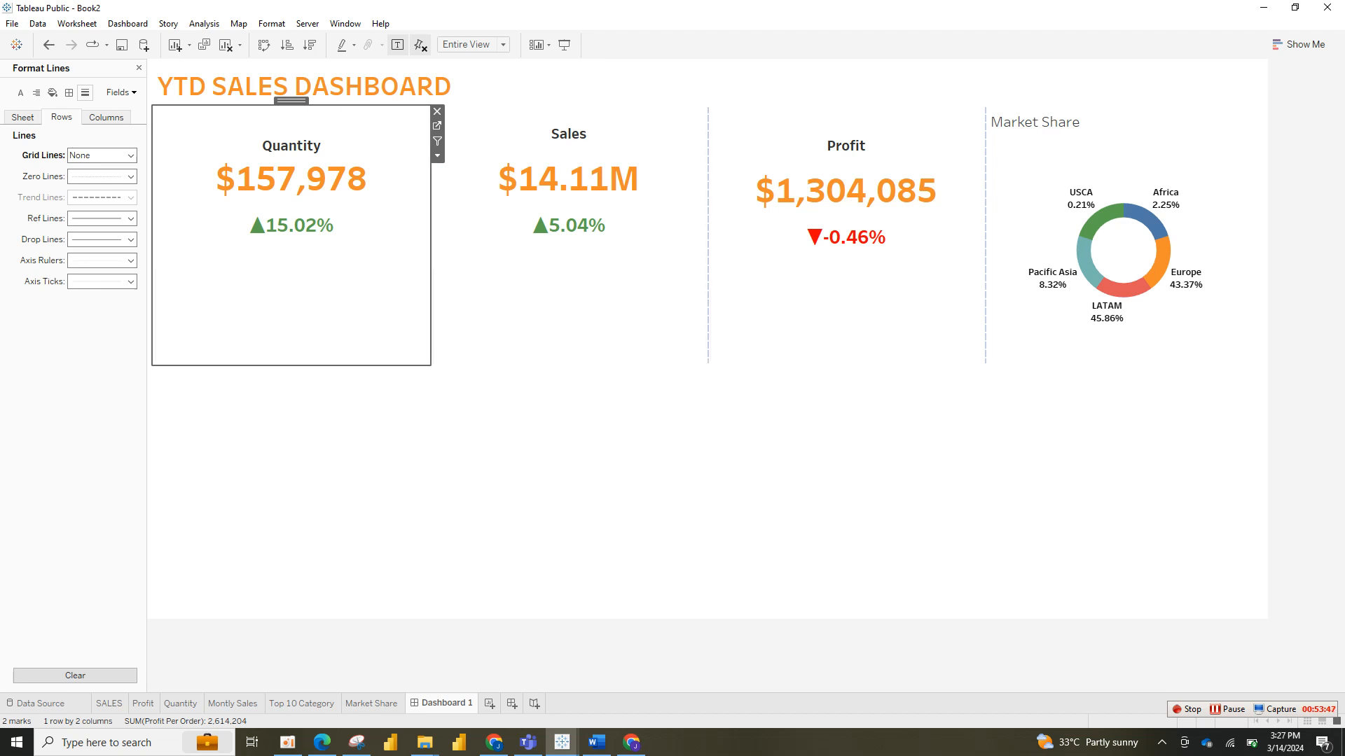
Step: Format the Market Share title as centred, bold Tableau Semibold text
{"action": "left_click", "coordinate": [1036, 167]}
{"action": "right_click", "coordinate": [1037, 167]}
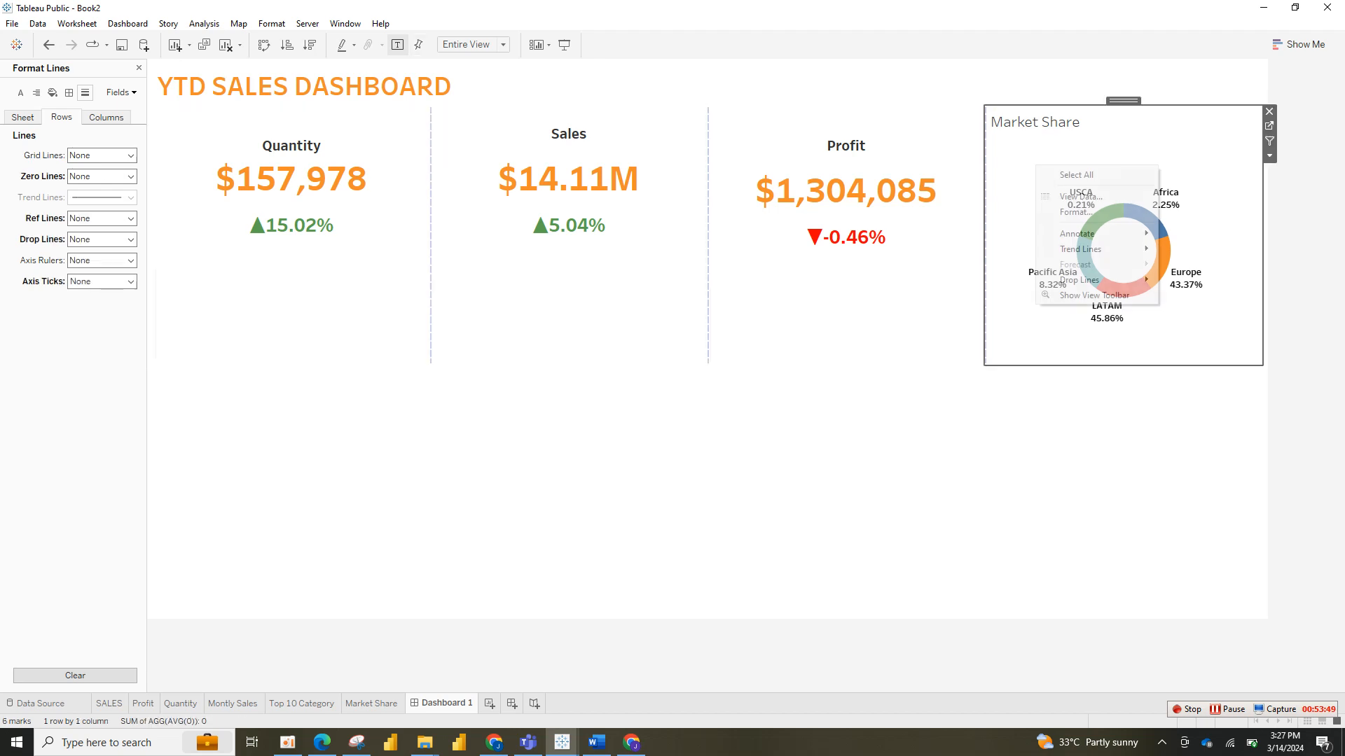
{"action": "left_click", "coordinate": [1035, 123]}
{"action": "double_click", "coordinate": [1035, 122]}
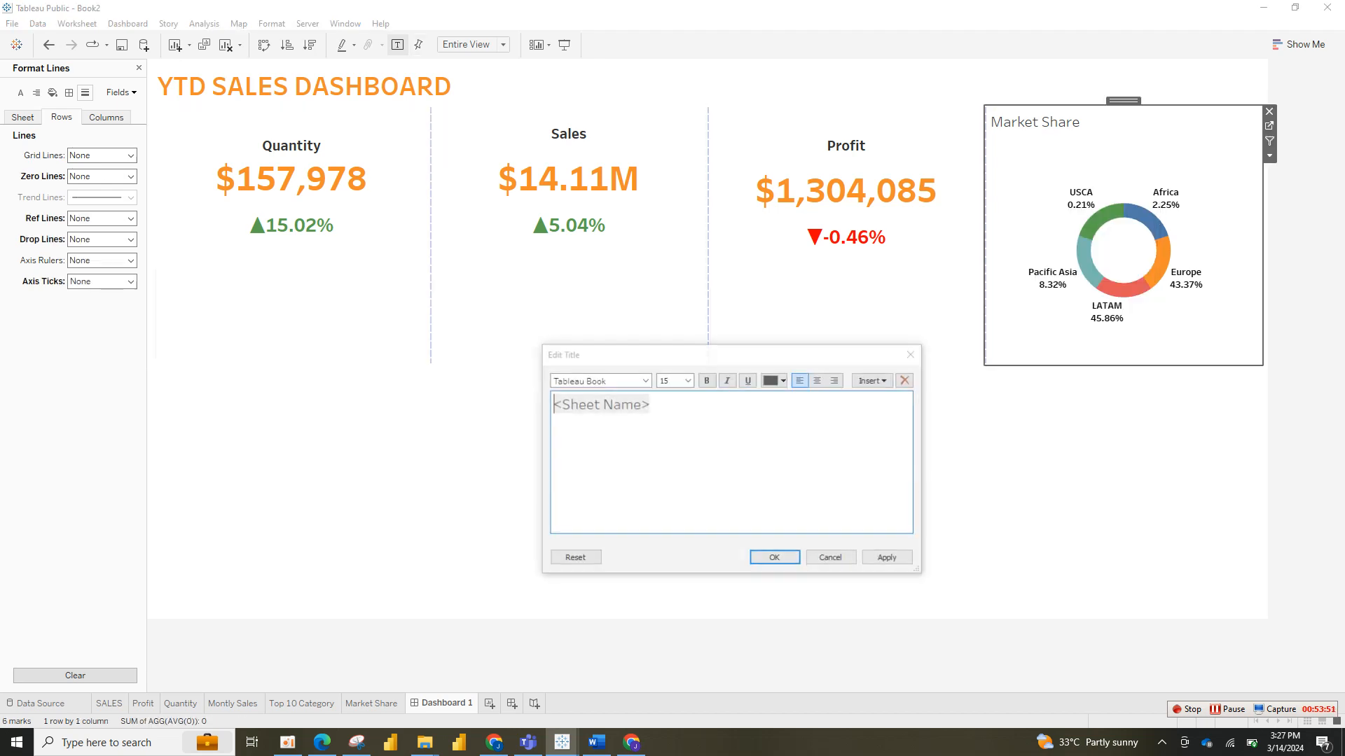
{"action": "key", "text": "ctrl+a"}
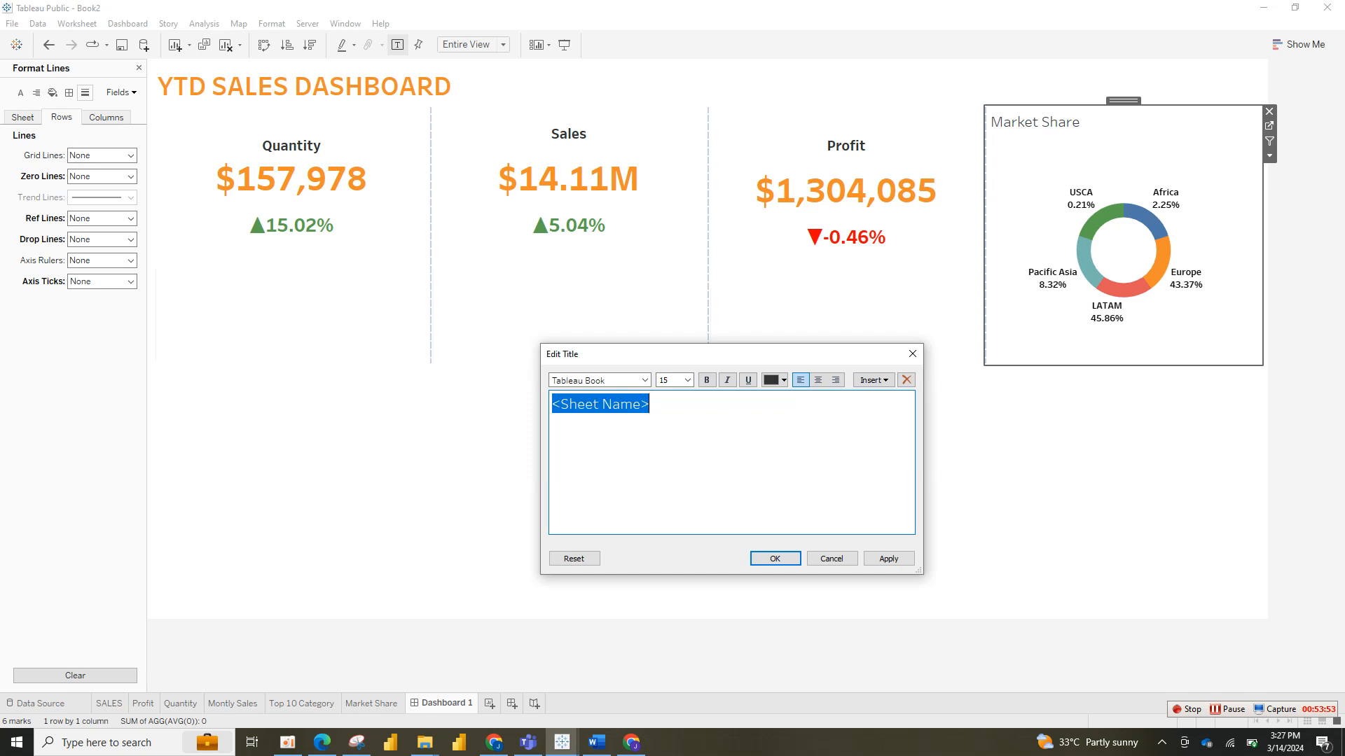
{"action": "left_click", "coordinate": [818, 380]}
{"action": "left_click", "coordinate": [706, 381]}
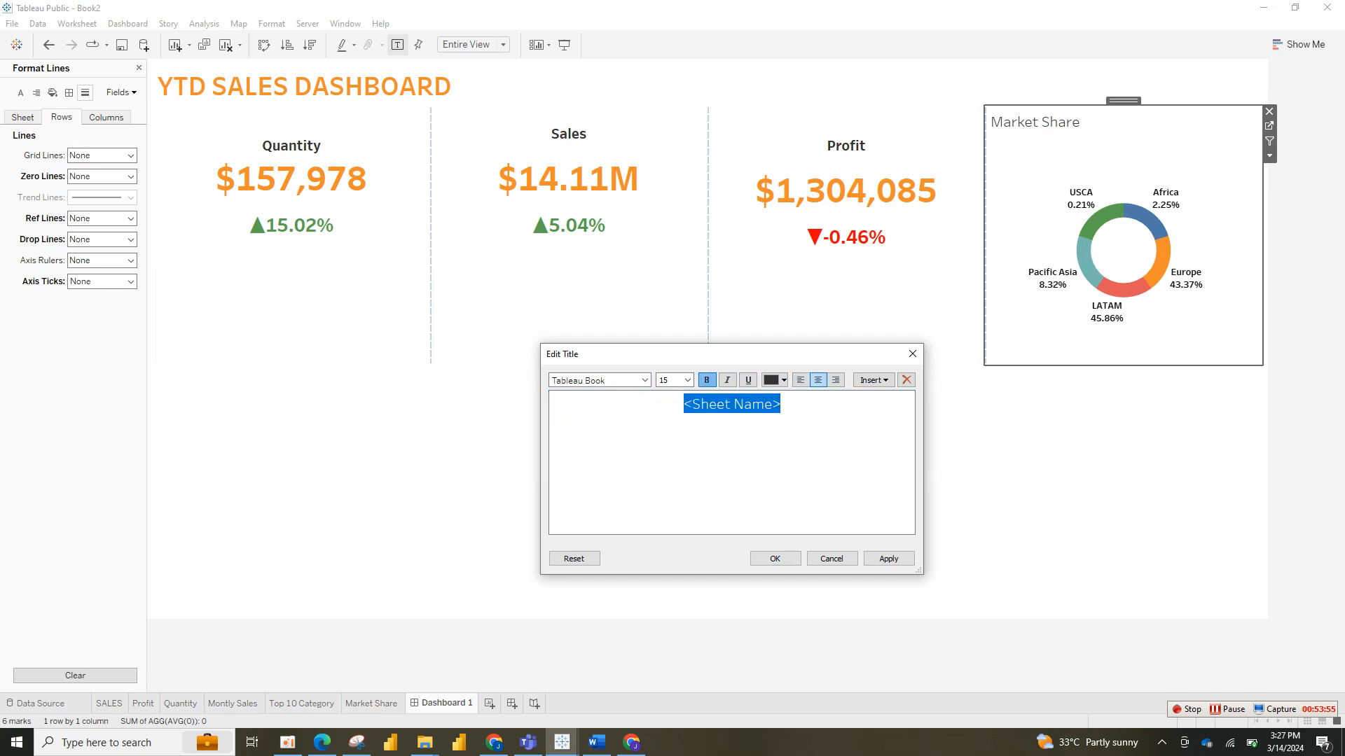
{"action": "left_click", "coordinate": [644, 380]}
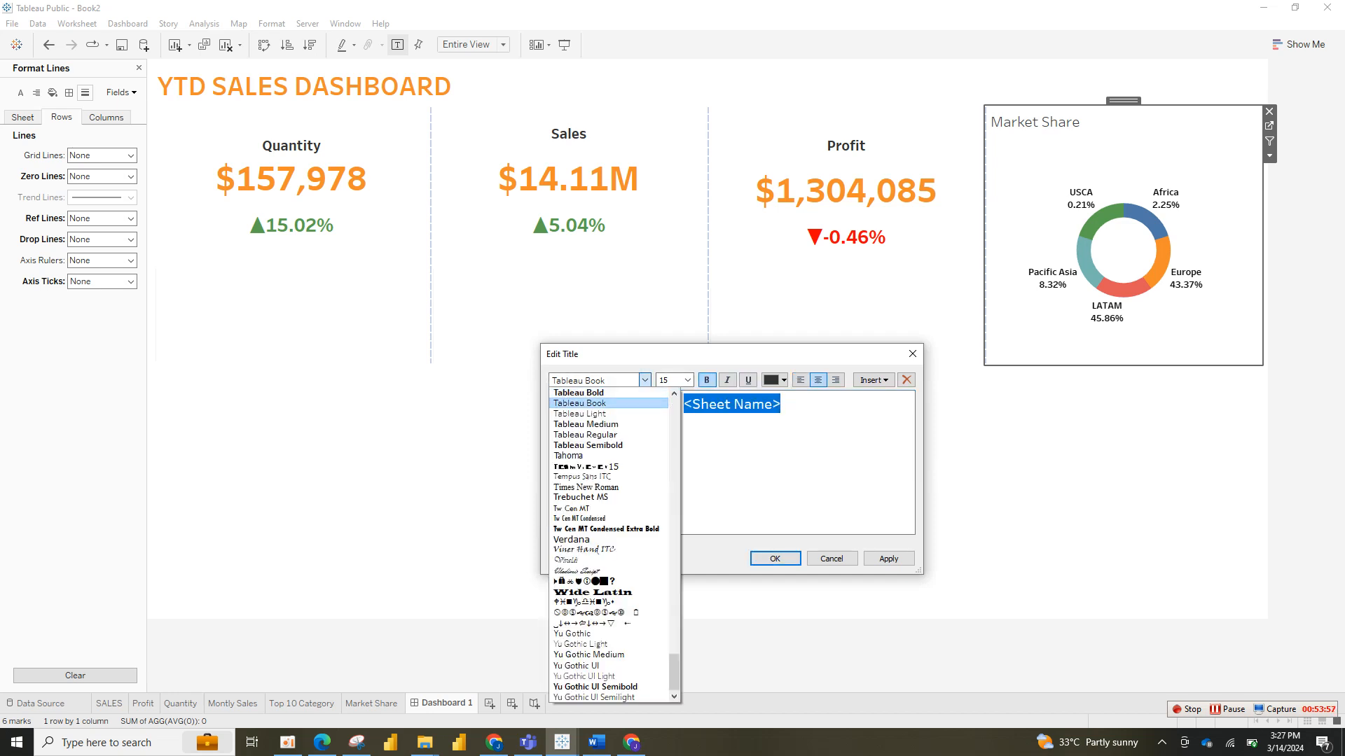
{"action": "left_click", "coordinate": [588, 445]}
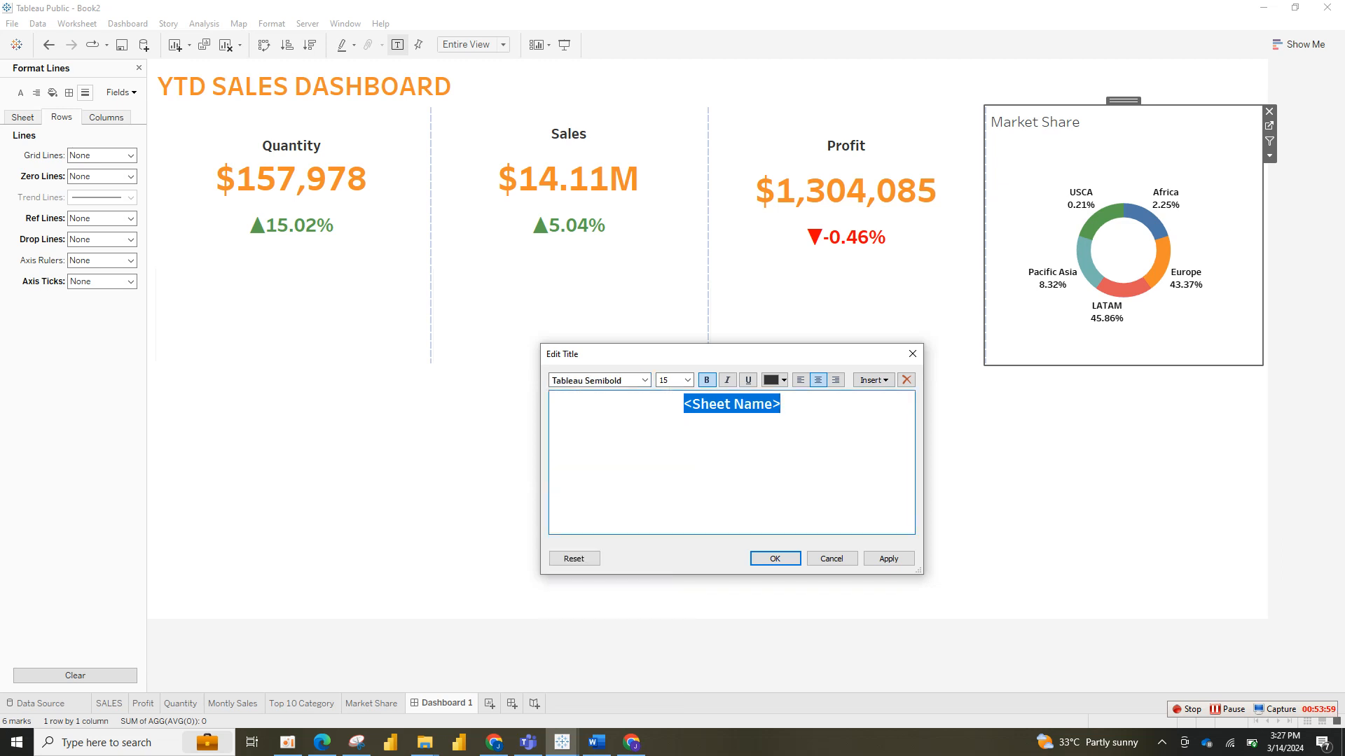
{"action": "key", "text": "Return"}
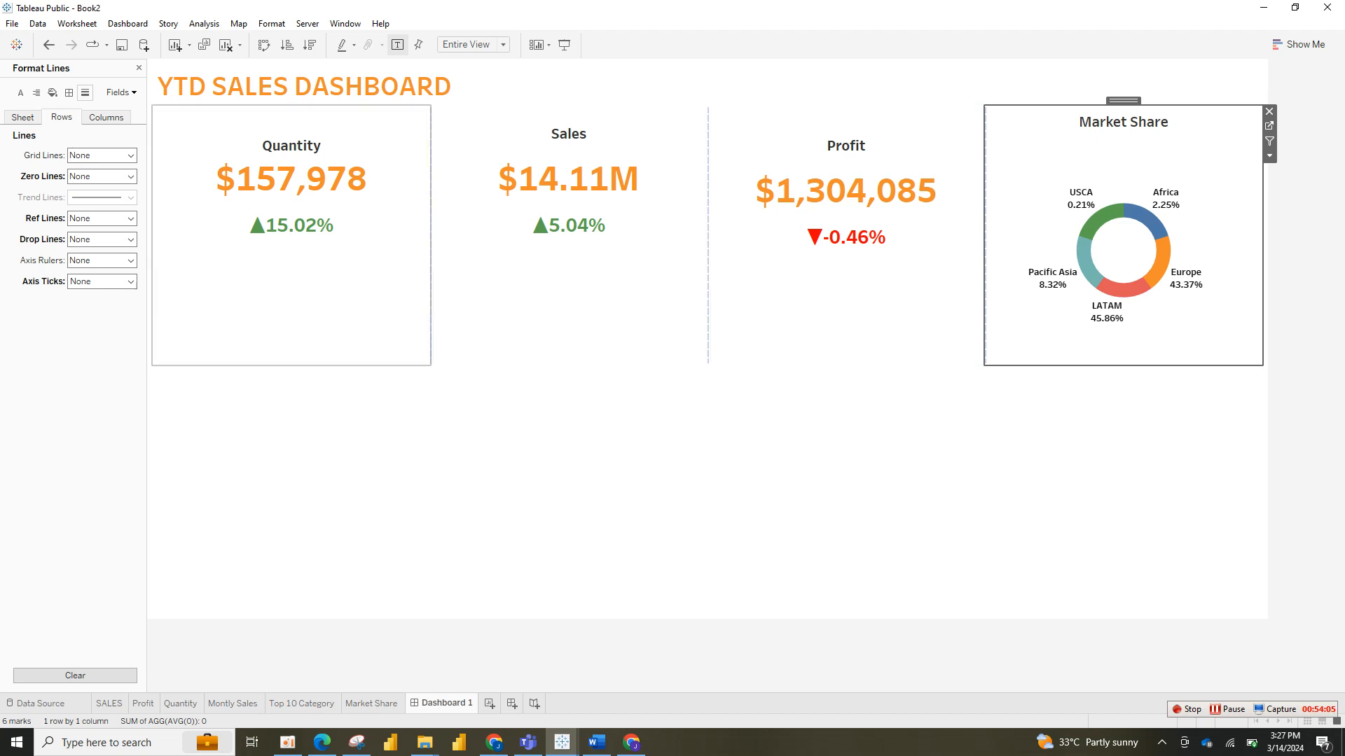
Step: Close the line formatting options and give the Quantity card a light blue background in the dashboard layout
{"action": "left_click", "coordinate": [315, 298]}
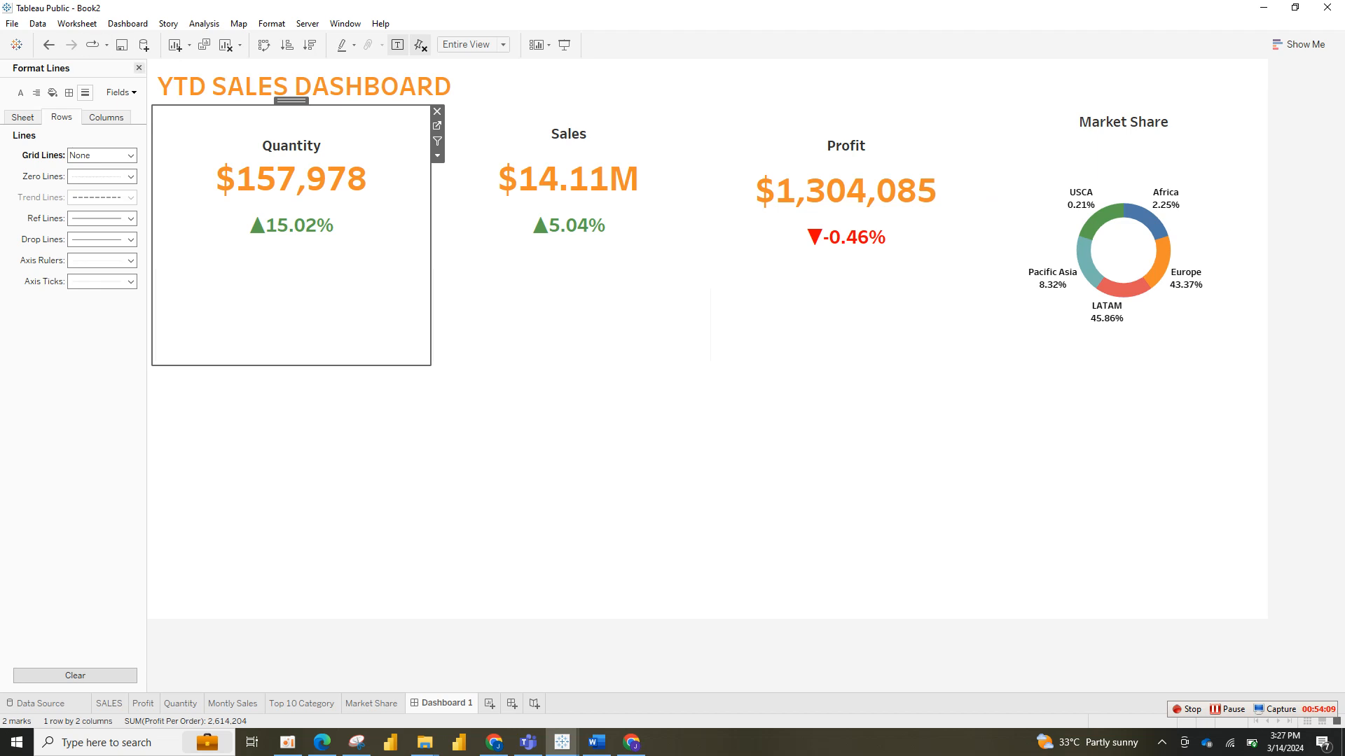
{"action": "left_click", "coordinate": [139, 68]}
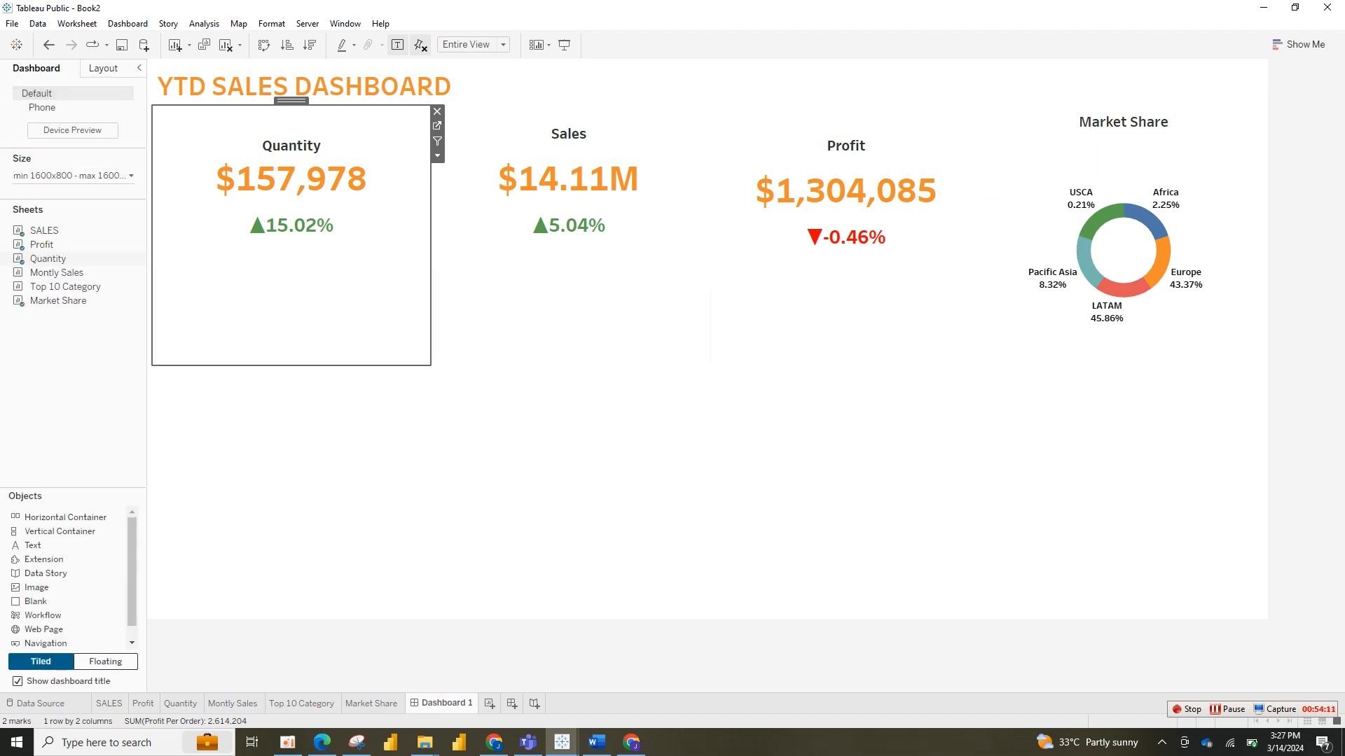
{"action": "left_click", "coordinate": [103, 68]}
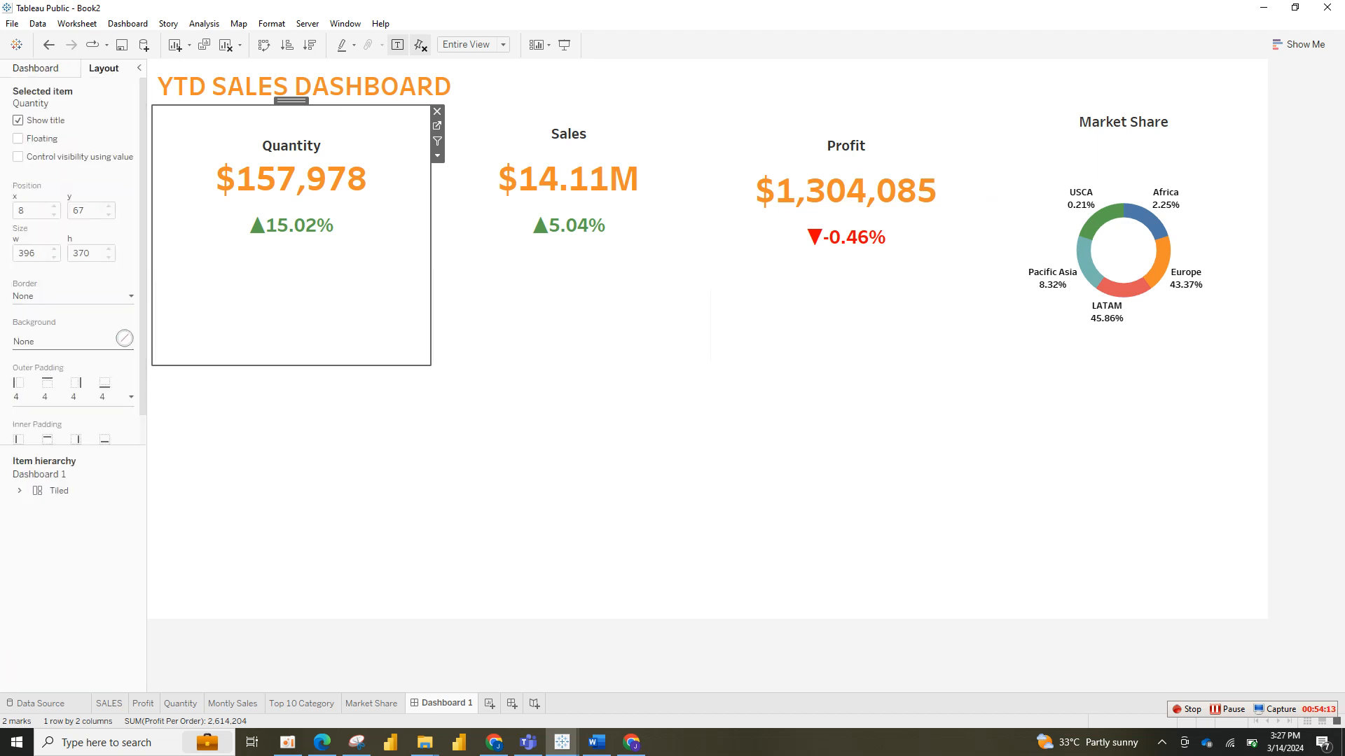
{"action": "left_click", "coordinate": [124, 339]}
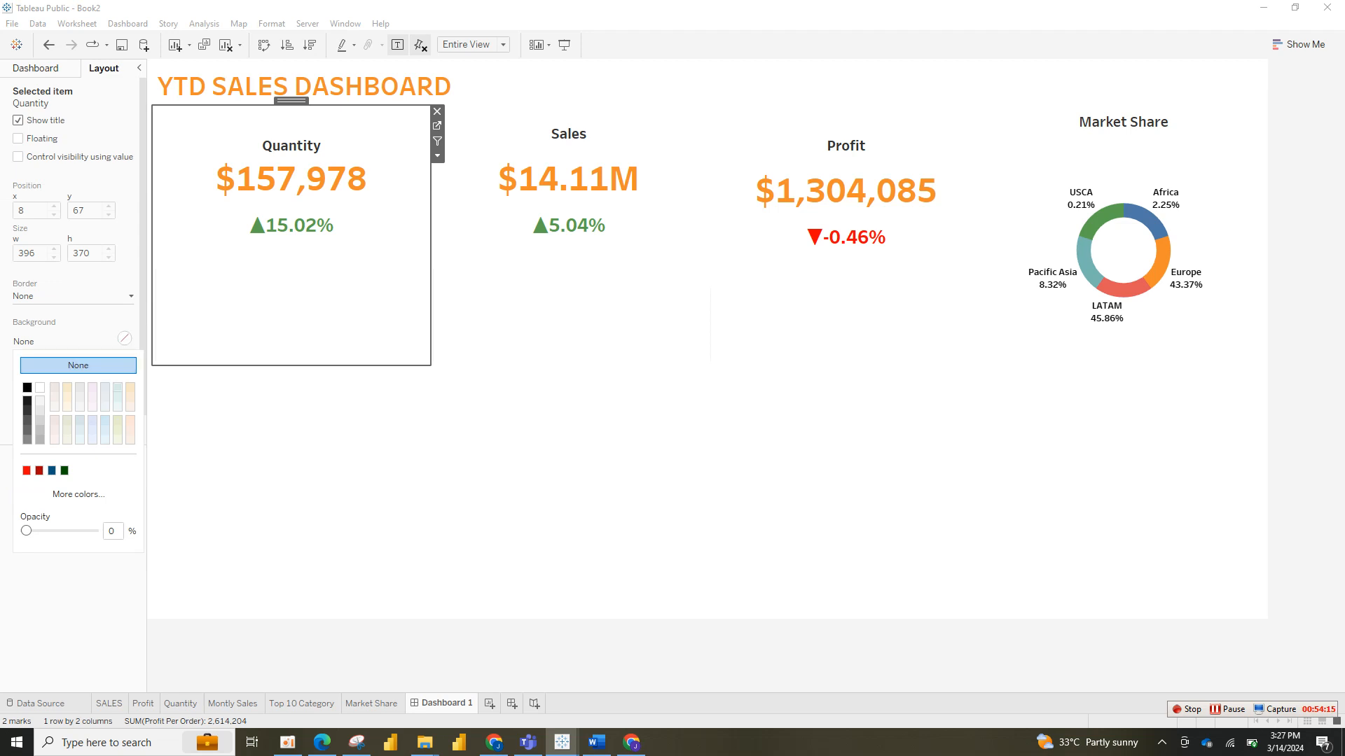
{"action": "left_click", "coordinate": [118, 406]}
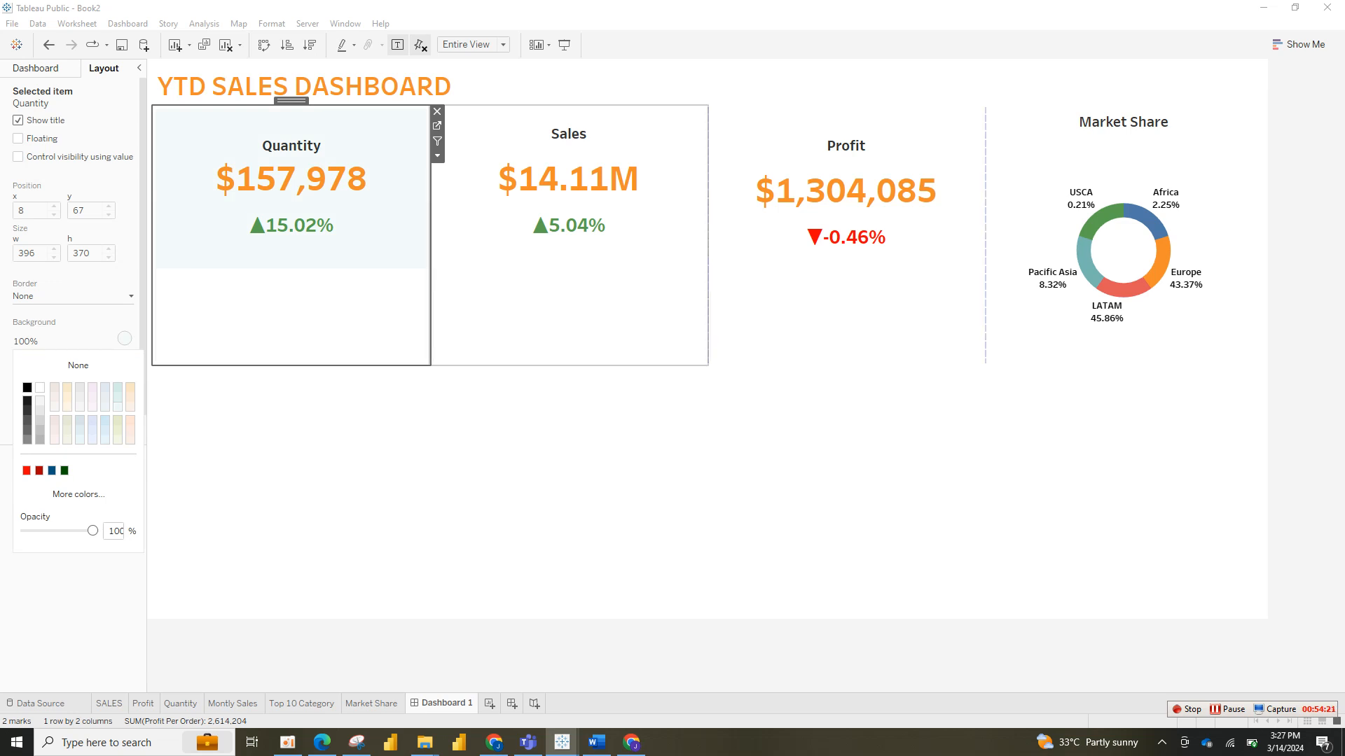
Step: Give the Sales card a light peach background
{"action": "left_click", "coordinate": [565, 294]}
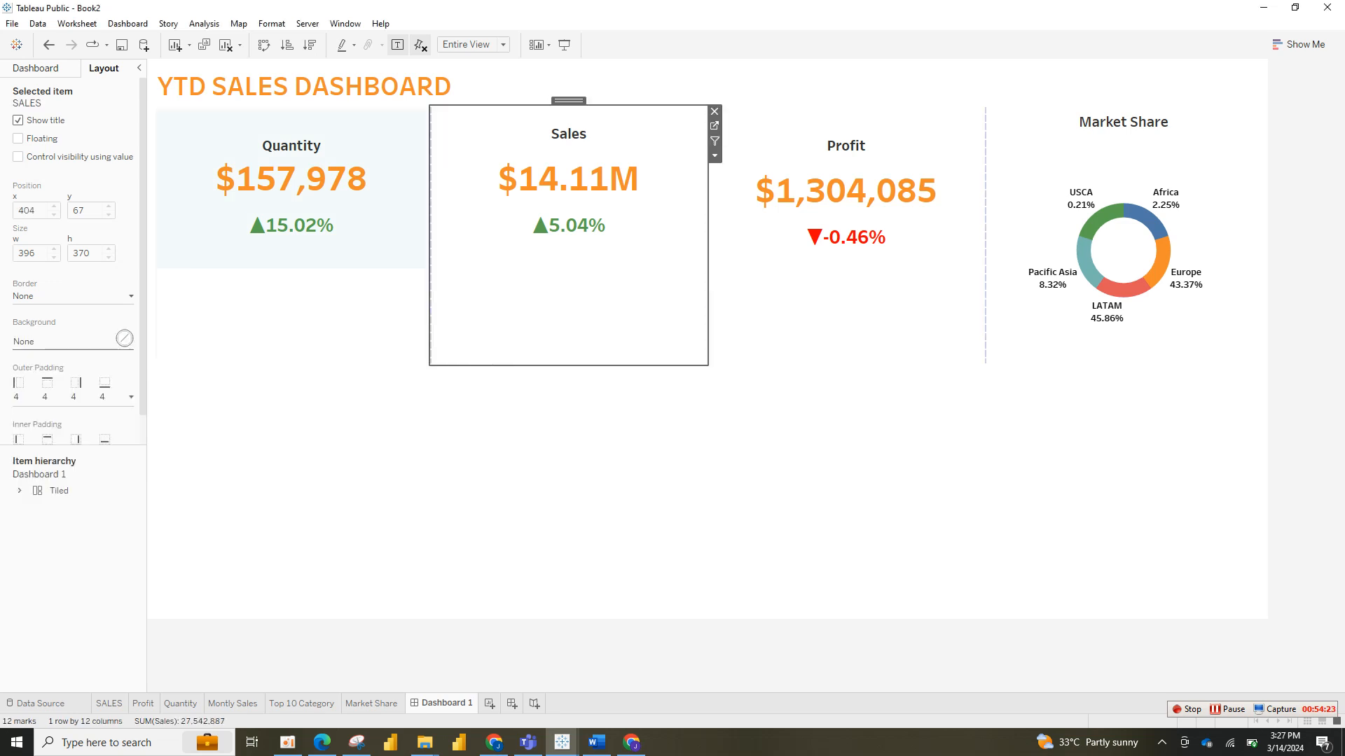
{"action": "left_click", "coordinate": [125, 339]}
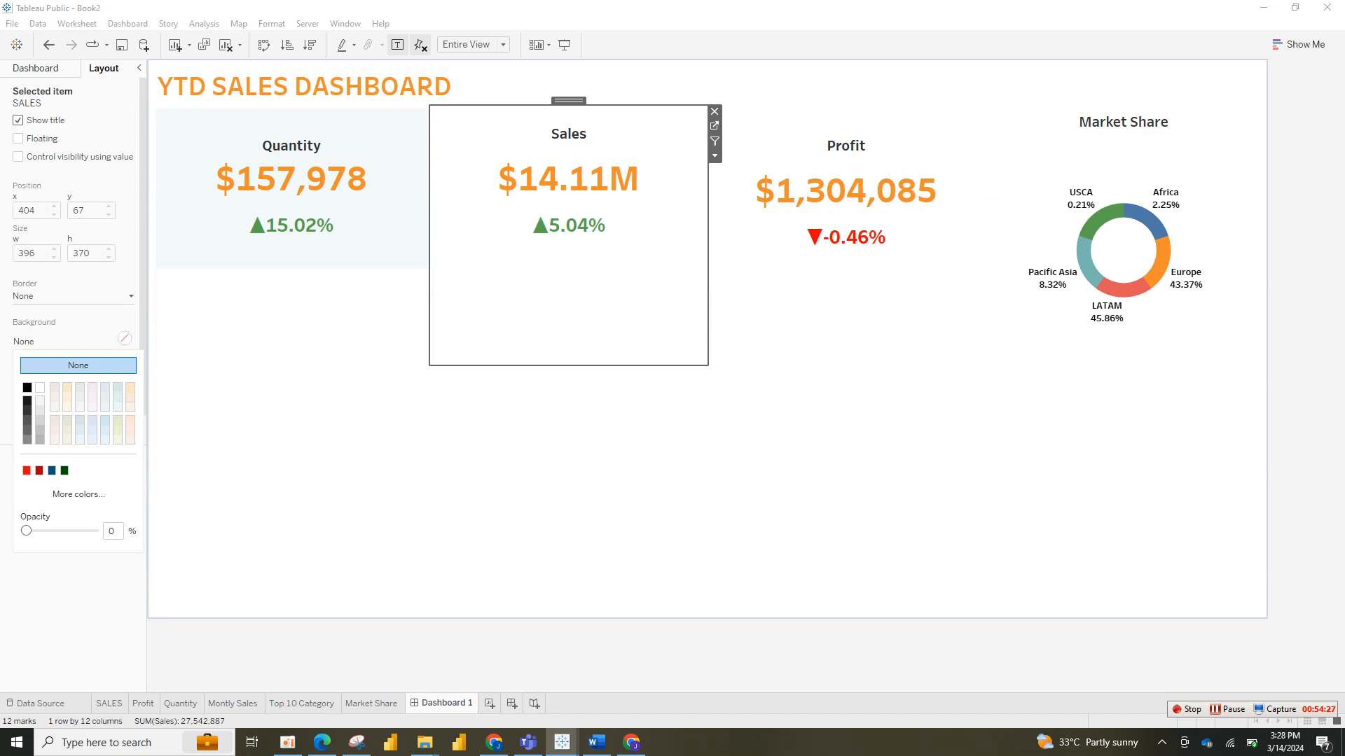
{"action": "left_click", "coordinate": [130, 405]}
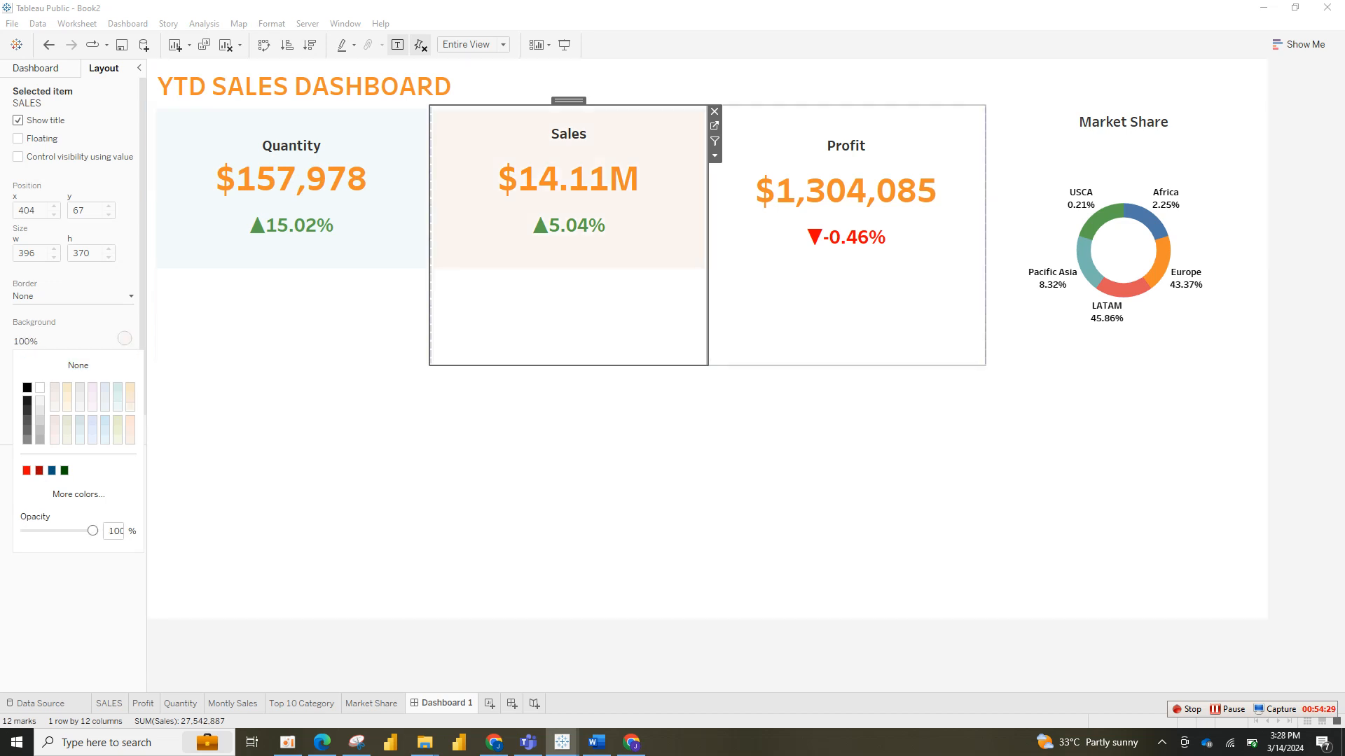
Step: Give the Profit card a light pink background
{"action": "left_click", "coordinate": [840, 301]}
{"action": "left_click", "coordinate": [124, 338]}
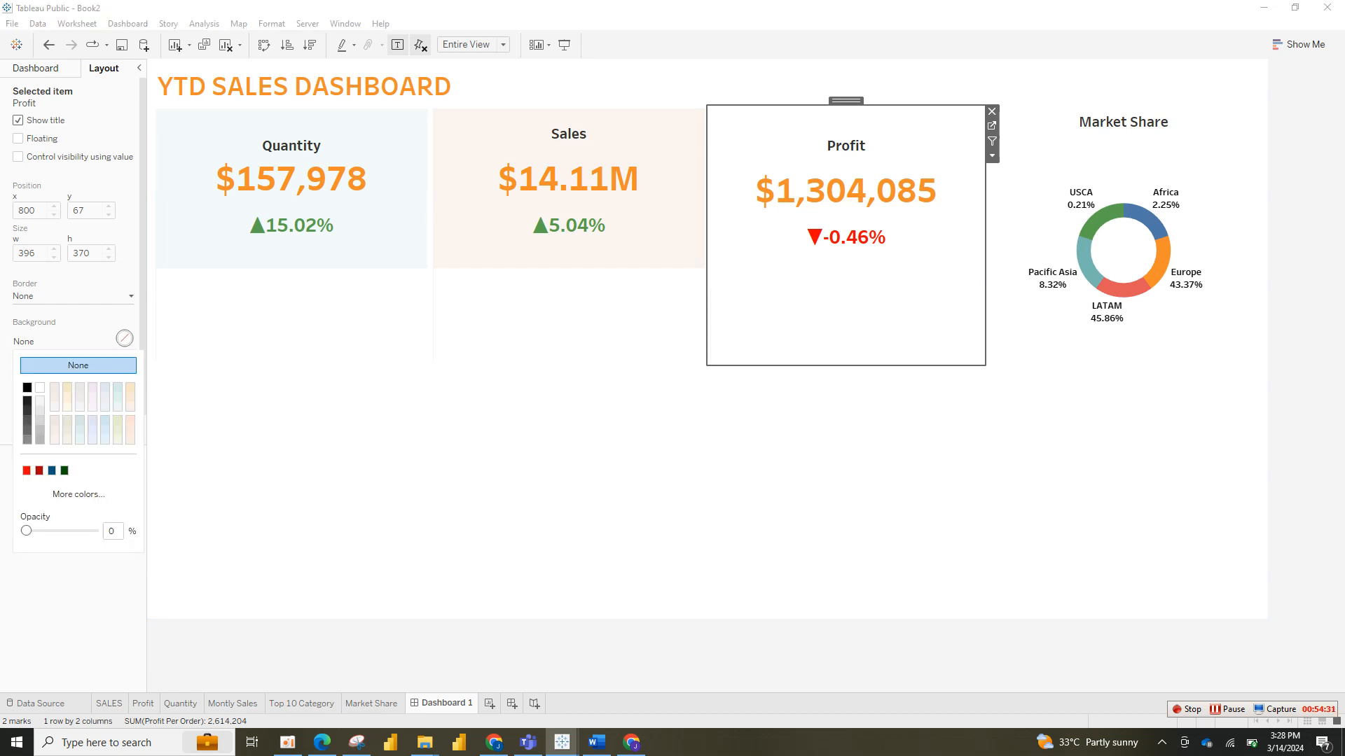
{"action": "left_click", "coordinate": [54, 438]}
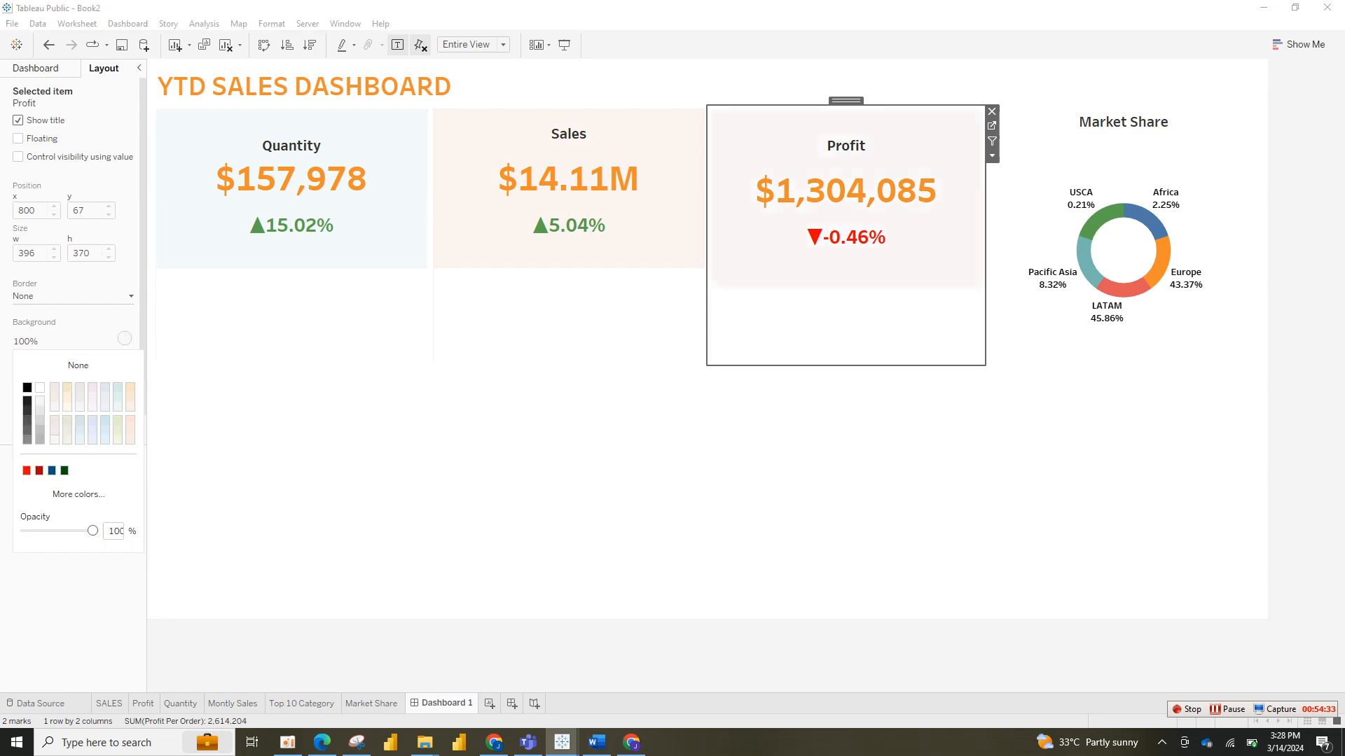
Step: Give the Market Share card a very light warm grey background
{"action": "left_click", "coordinate": [1112, 343]}
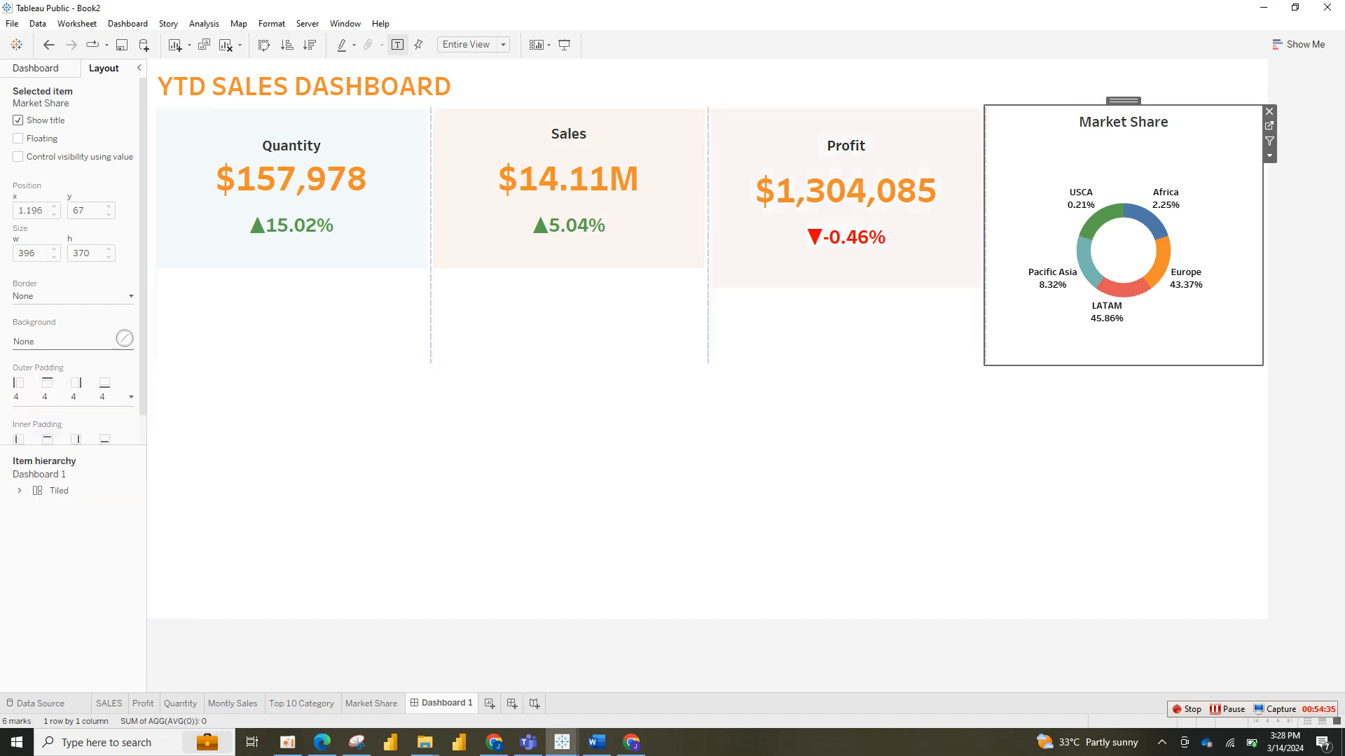
{"action": "left_click", "coordinate": [124, 338]}
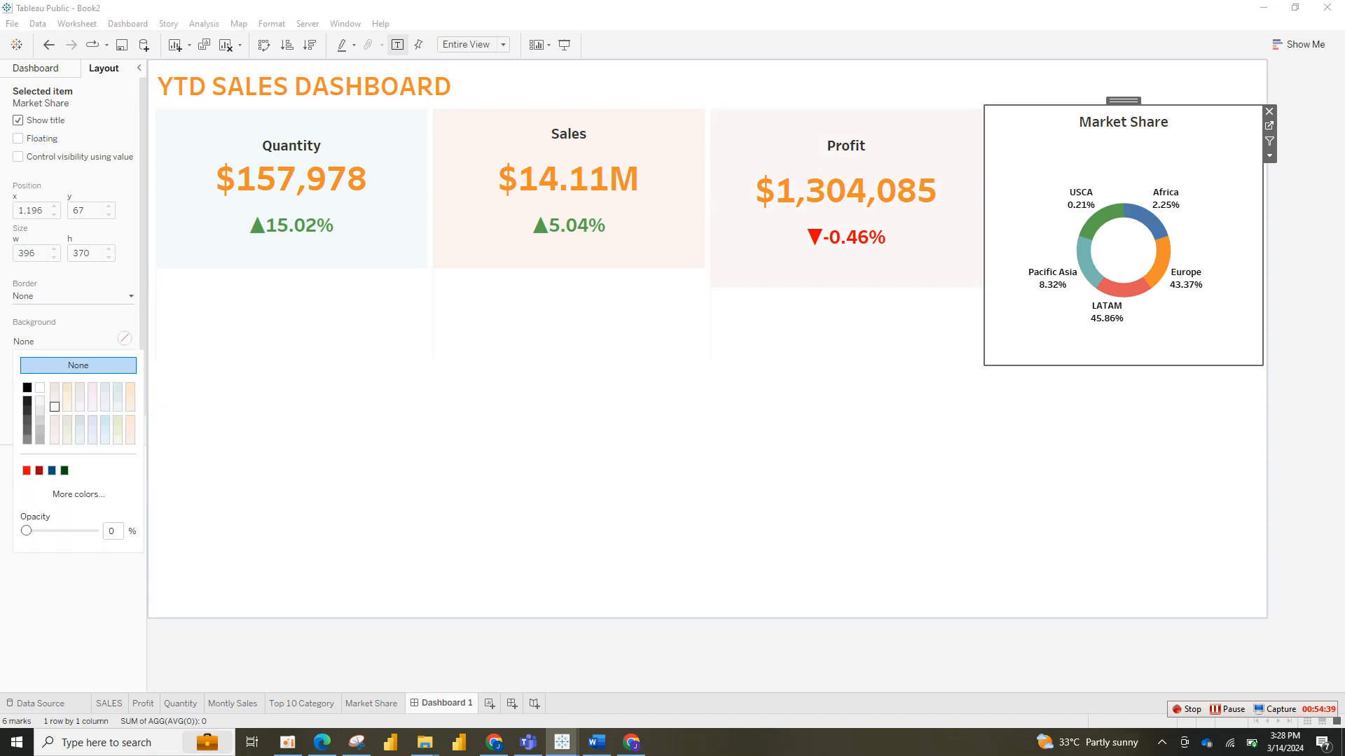
{"action": "left_click", "coordinate": [55, 405]}
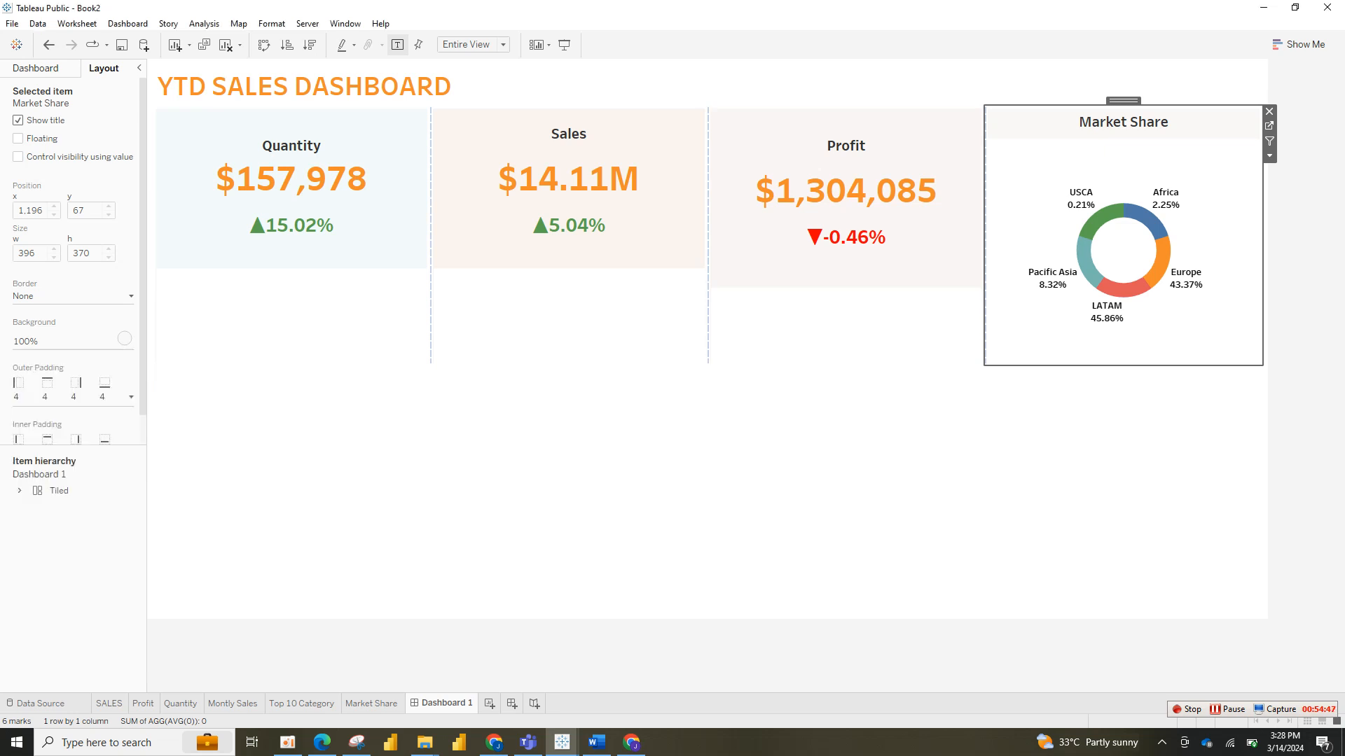
Step: Set the row banding shading of the Market Share chart to None for both pane and header
{"action": "right_click", "coordinate": [1030, 188]}
{"action": "left_click", "coordinate": [1068, 235]}
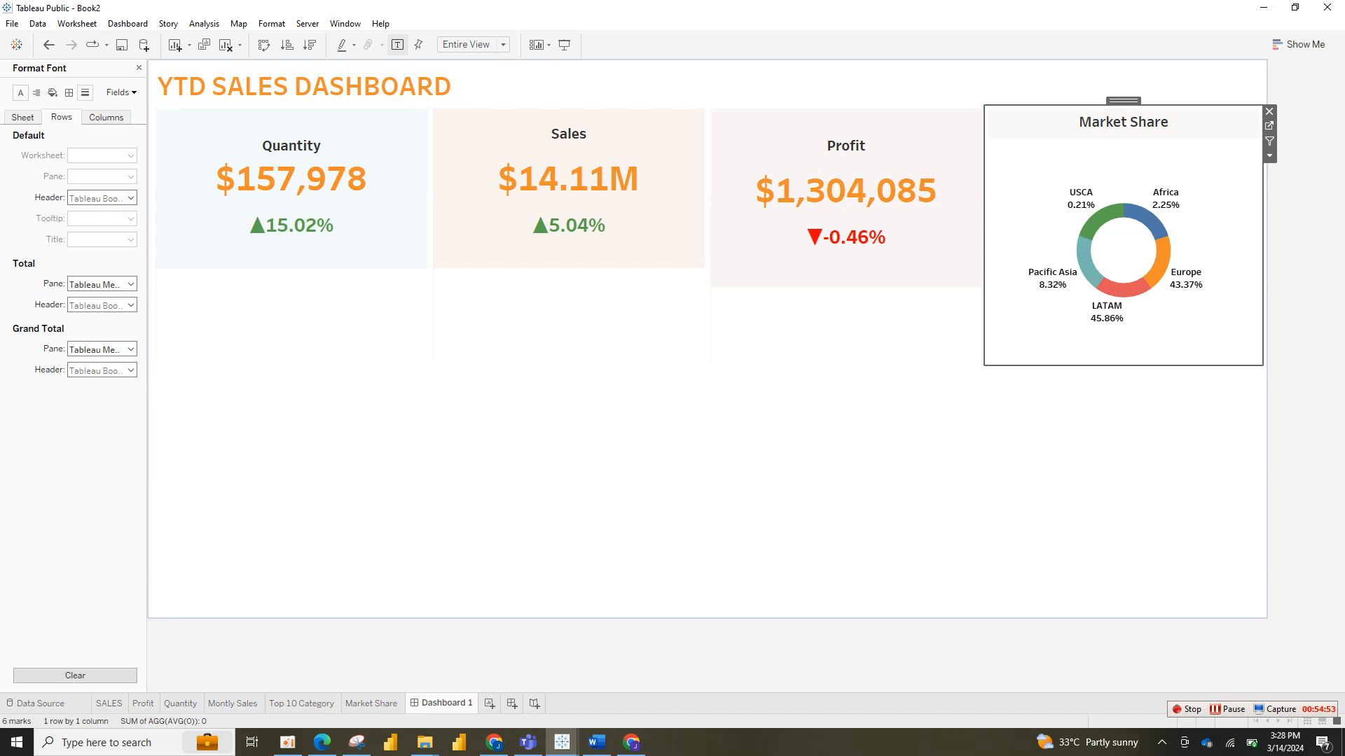
{"action": "left_click", "coordinate": [85, 92]}
{"action": "left_click", "coordinate": [53, 93]}
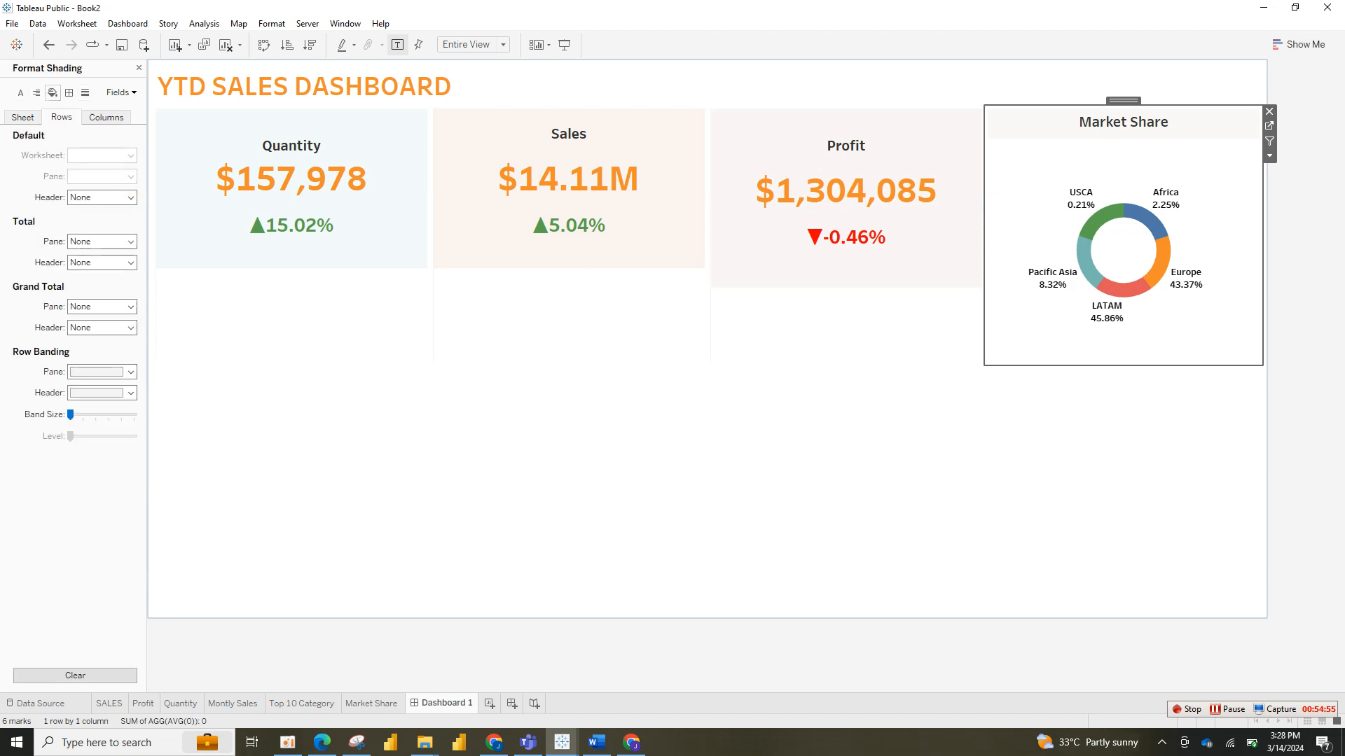
{"action": "left_click", "coordinate": [131, 372]}
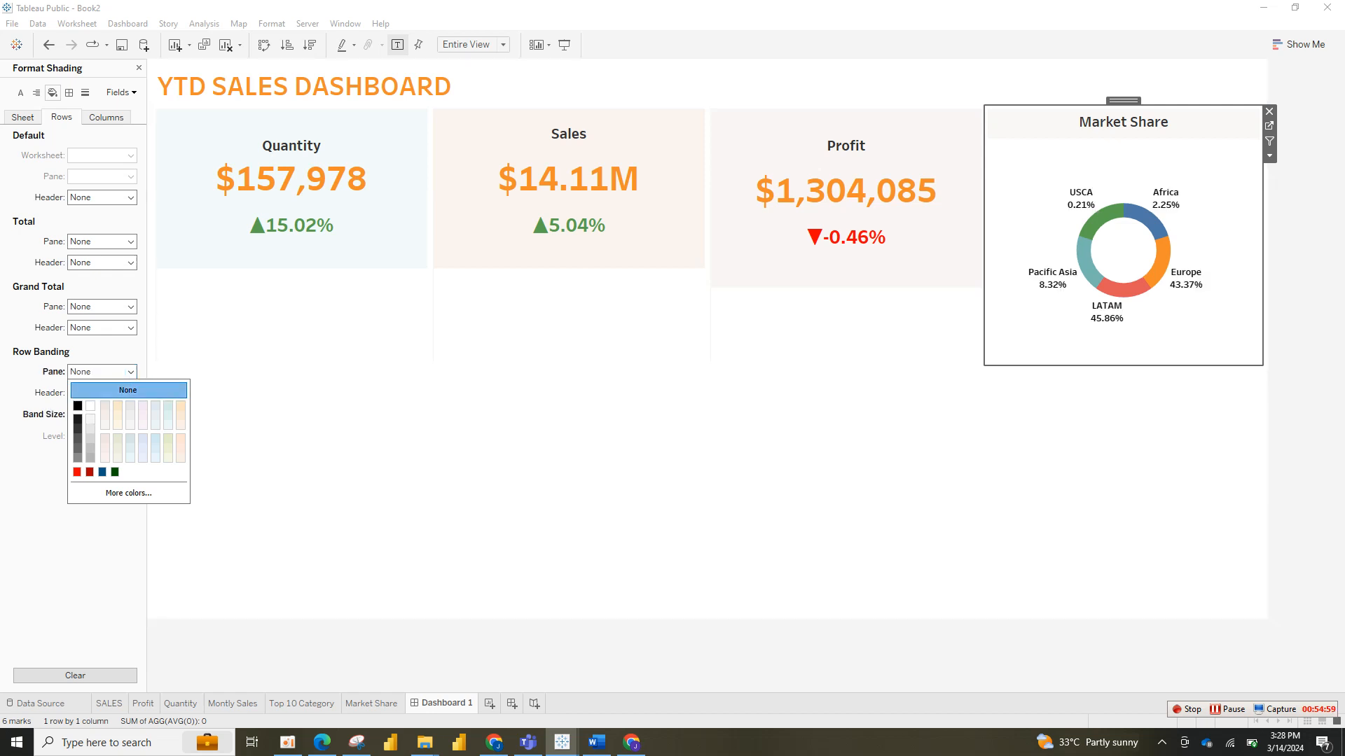
{"action": "left_click", "coordinate": [131, 372]}
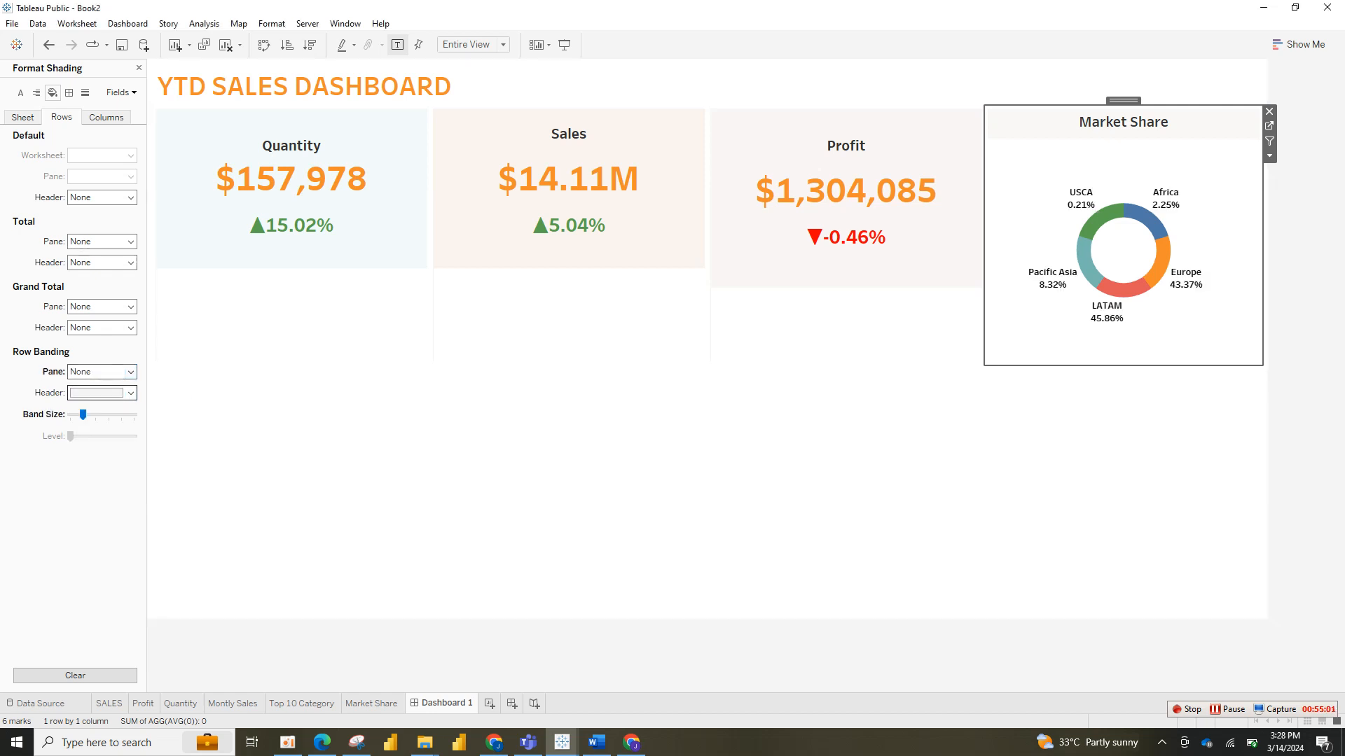
{"action": "left_click", "coordinate": [131, 393]}
{"action": "left_click", "coordinate": [128, 411]}
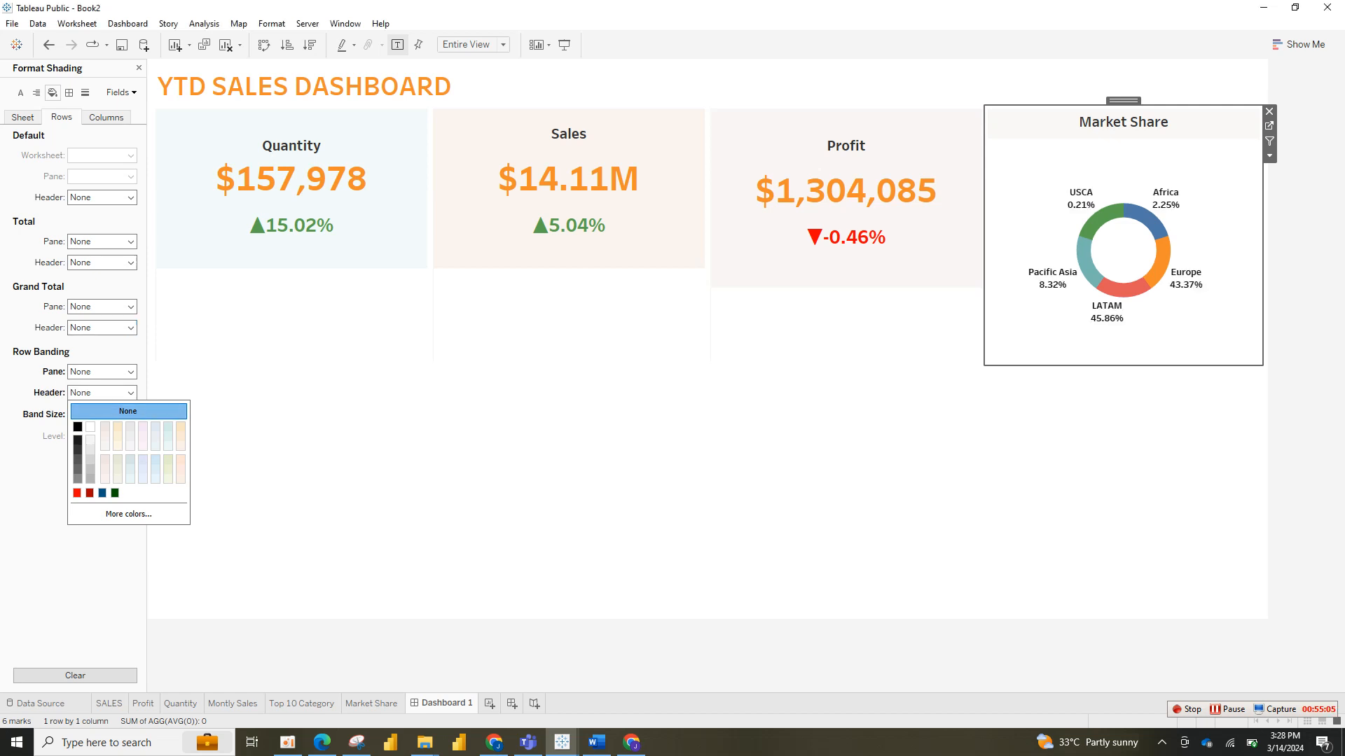
Step: Set the Market Share chart's row banding shading to light grey for the header and a very light warm grey for the pane
{"action": "left_click", "coordinate": [91, 440]}
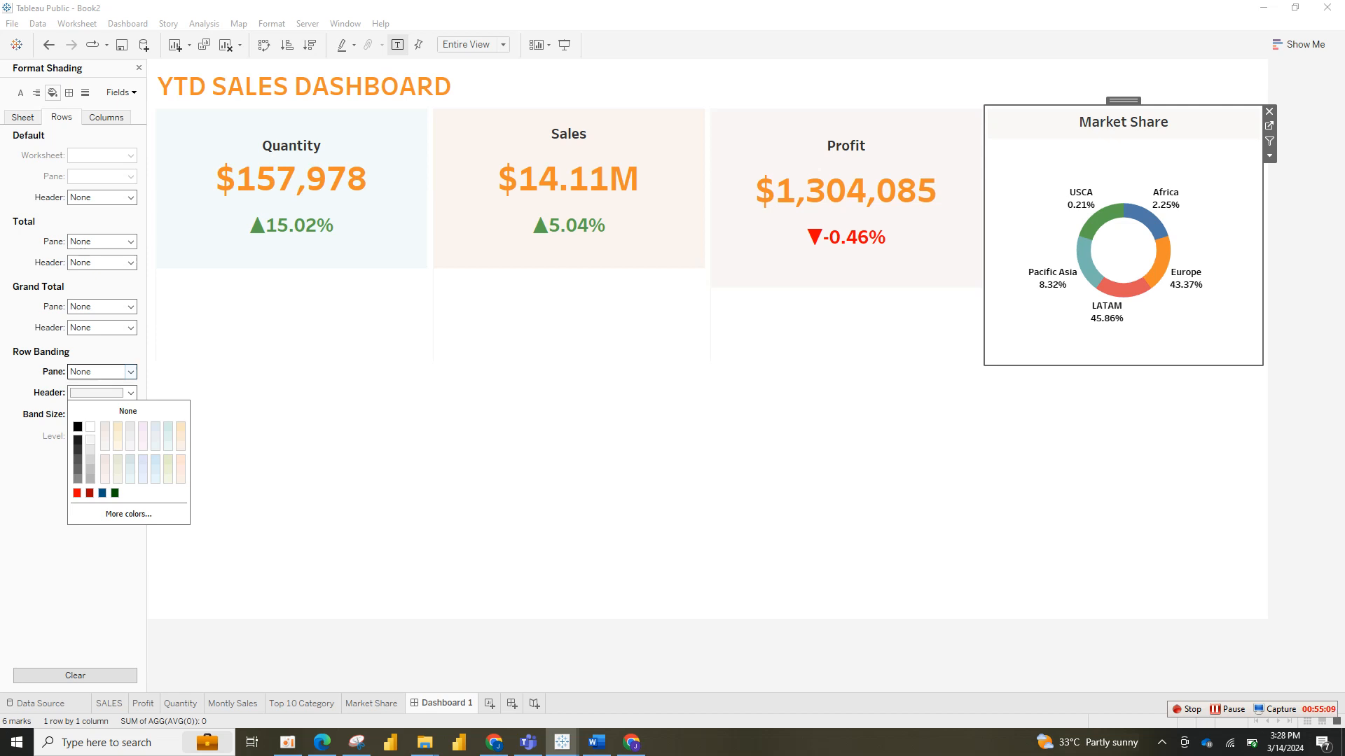
{"action": "left_click", "coordinate": [130, 372]}
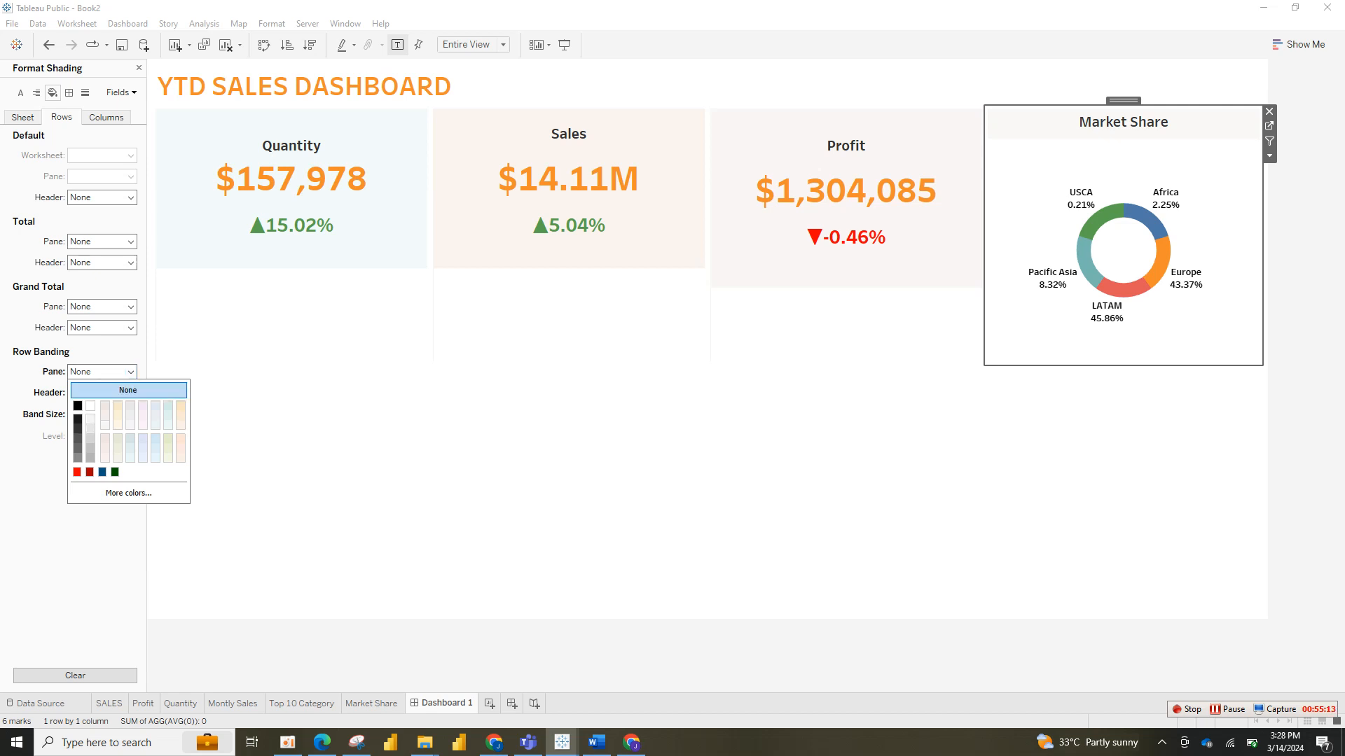
{"action": "left_click", "coordinate": [105, 423]}
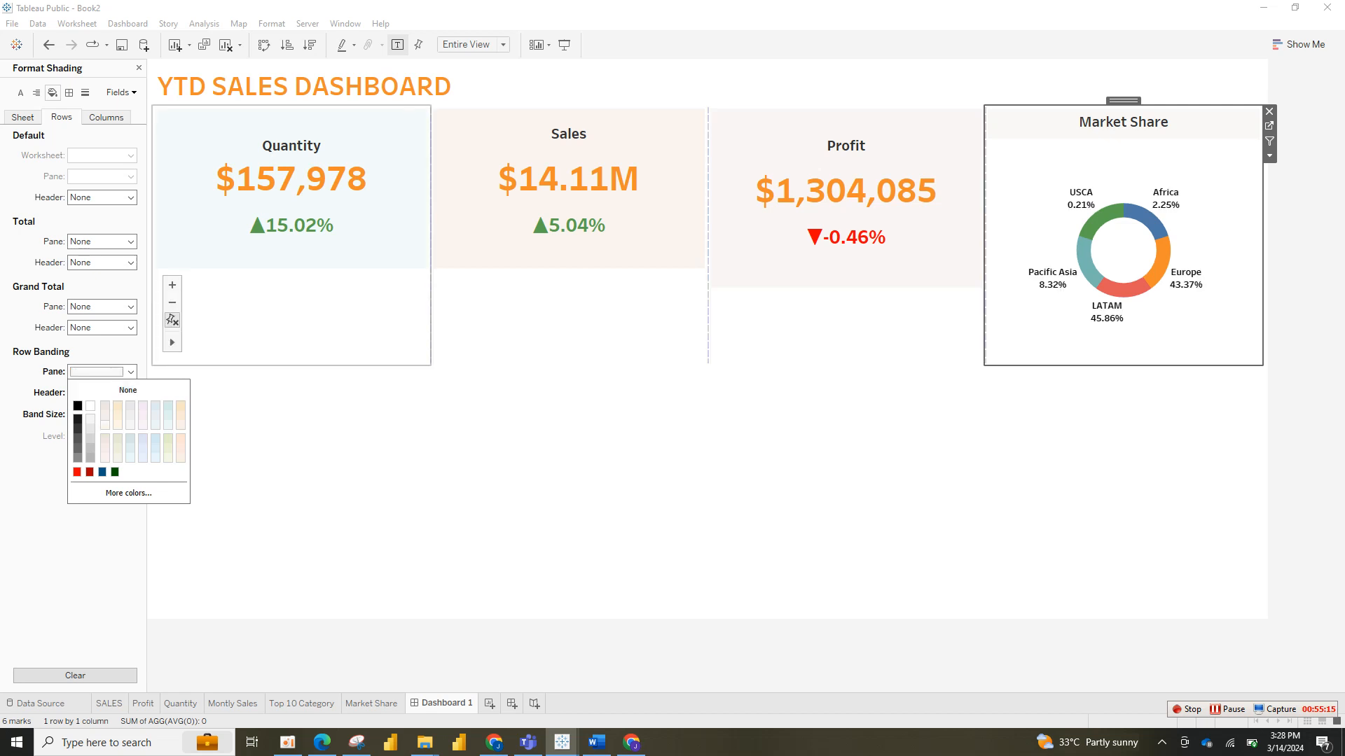
{"action": "left_click", "coordinate": [273, 316]}
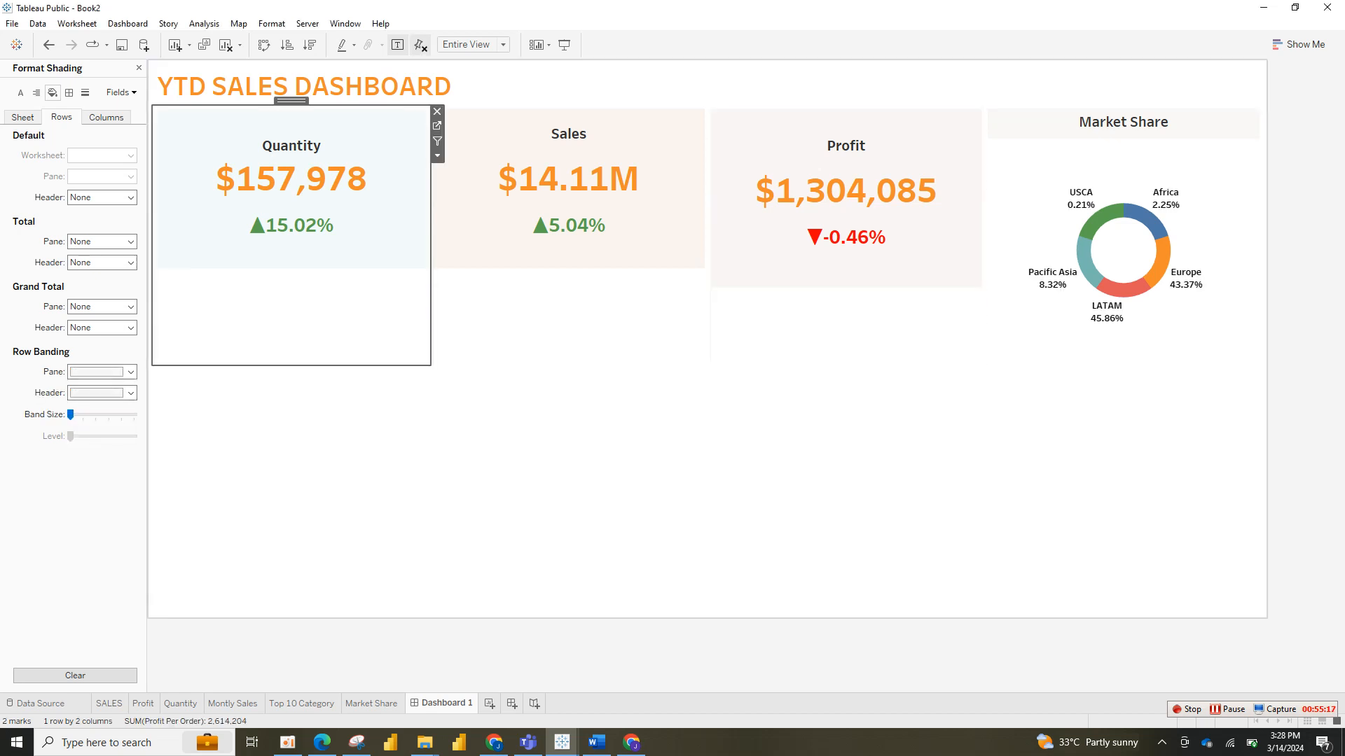
{"action": "left_click", "coordinate": [392, 462]}
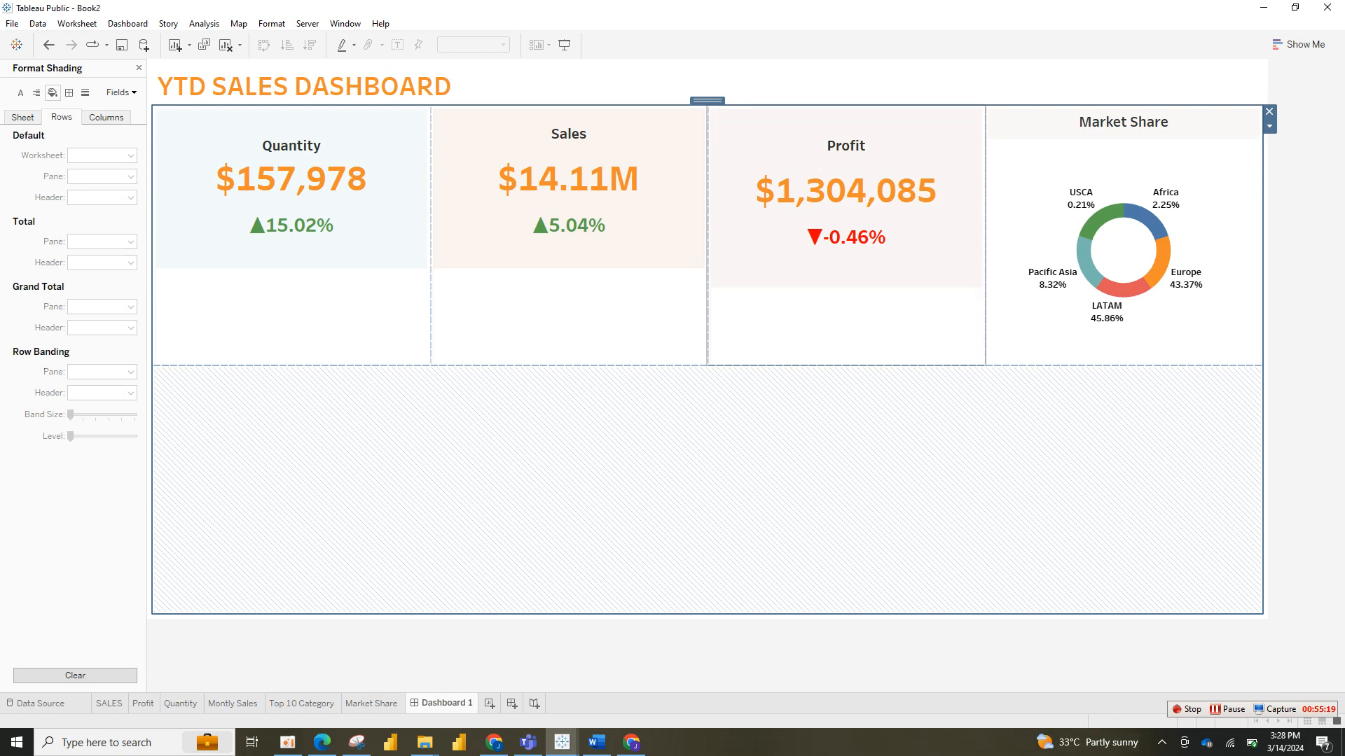
{"action": "left_click", "coordinate": [1043, 333]}
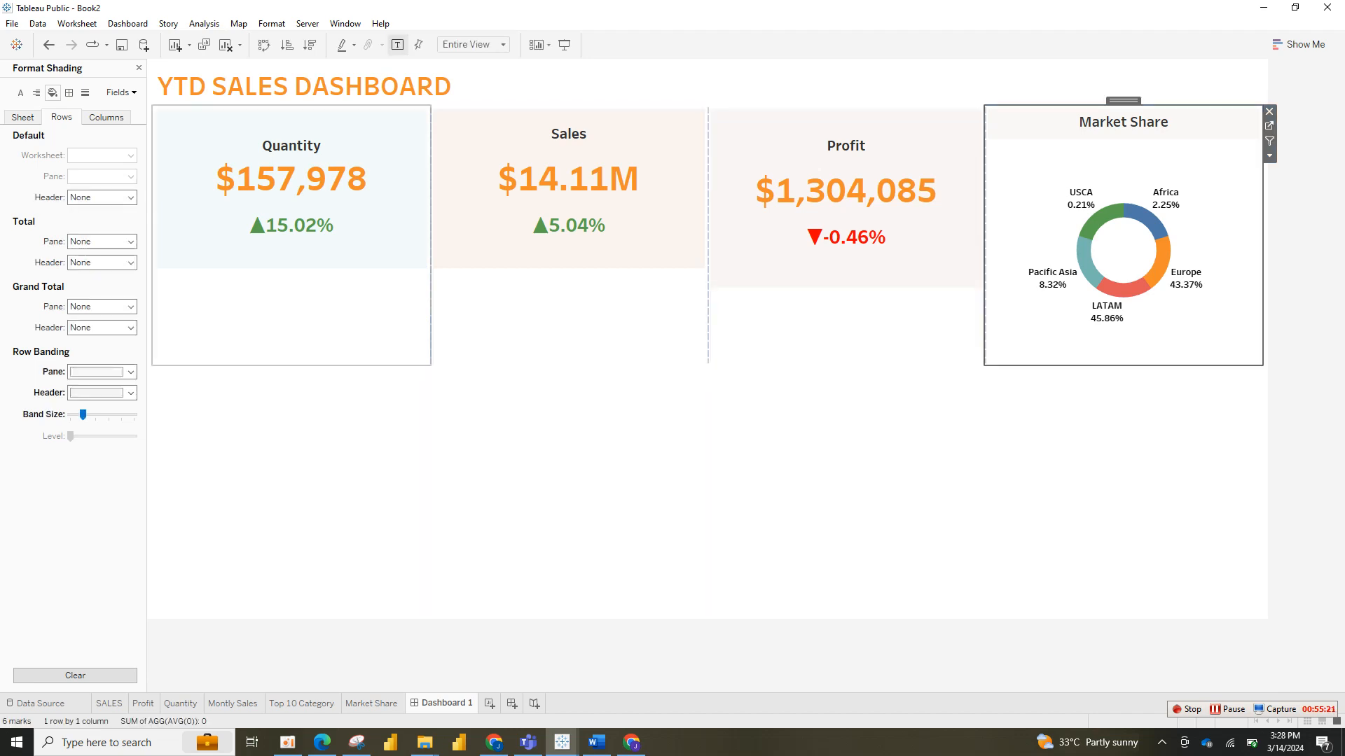
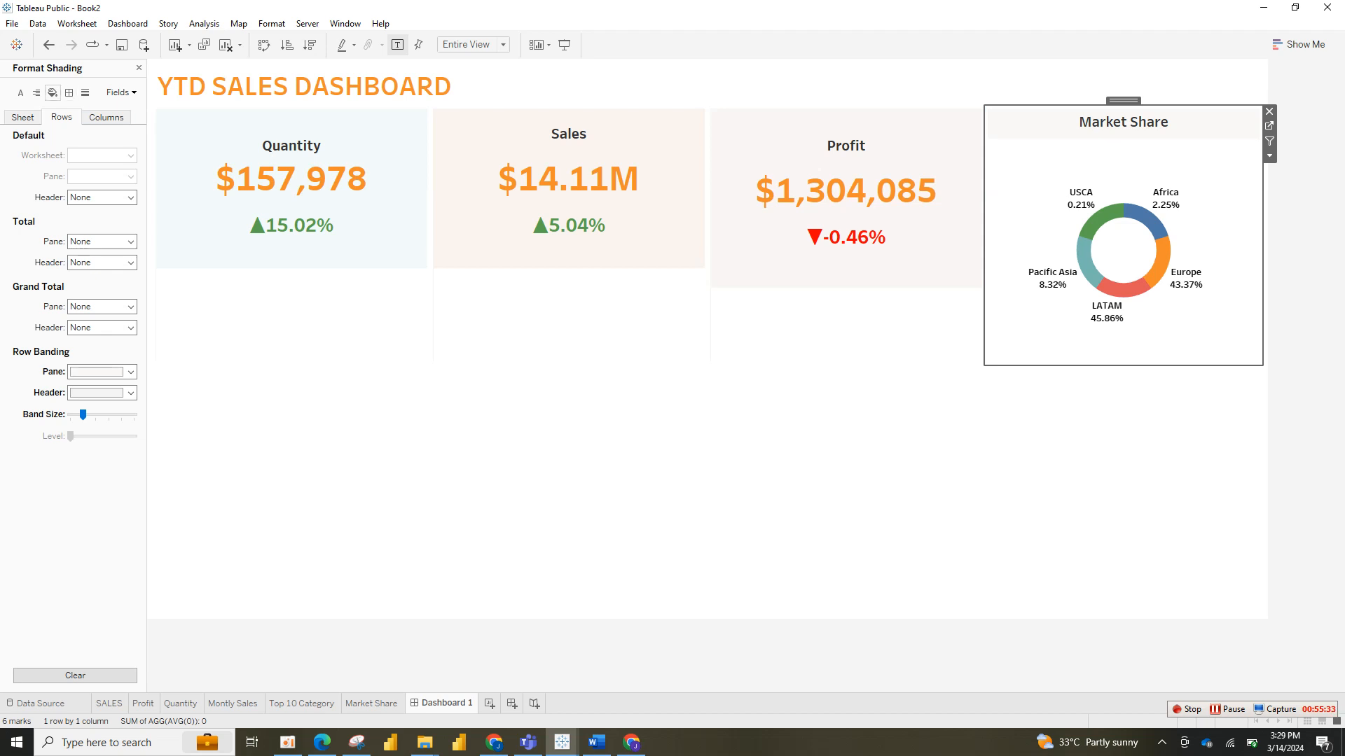
Step: Set the Market Share chart's default worksheet shading to None
{"action": "left_click", "coordinate": [22, 117]}
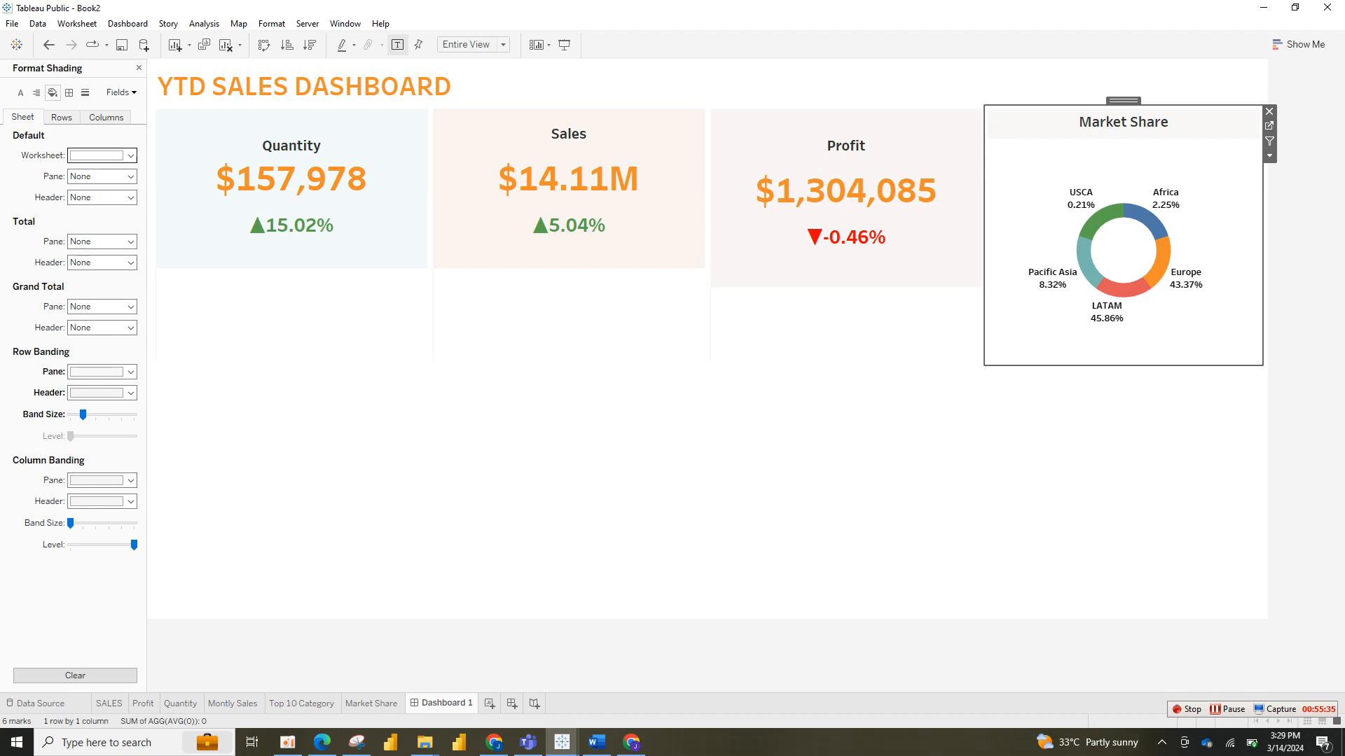
{"action": "left_click", "coordinate": [130, 155]}
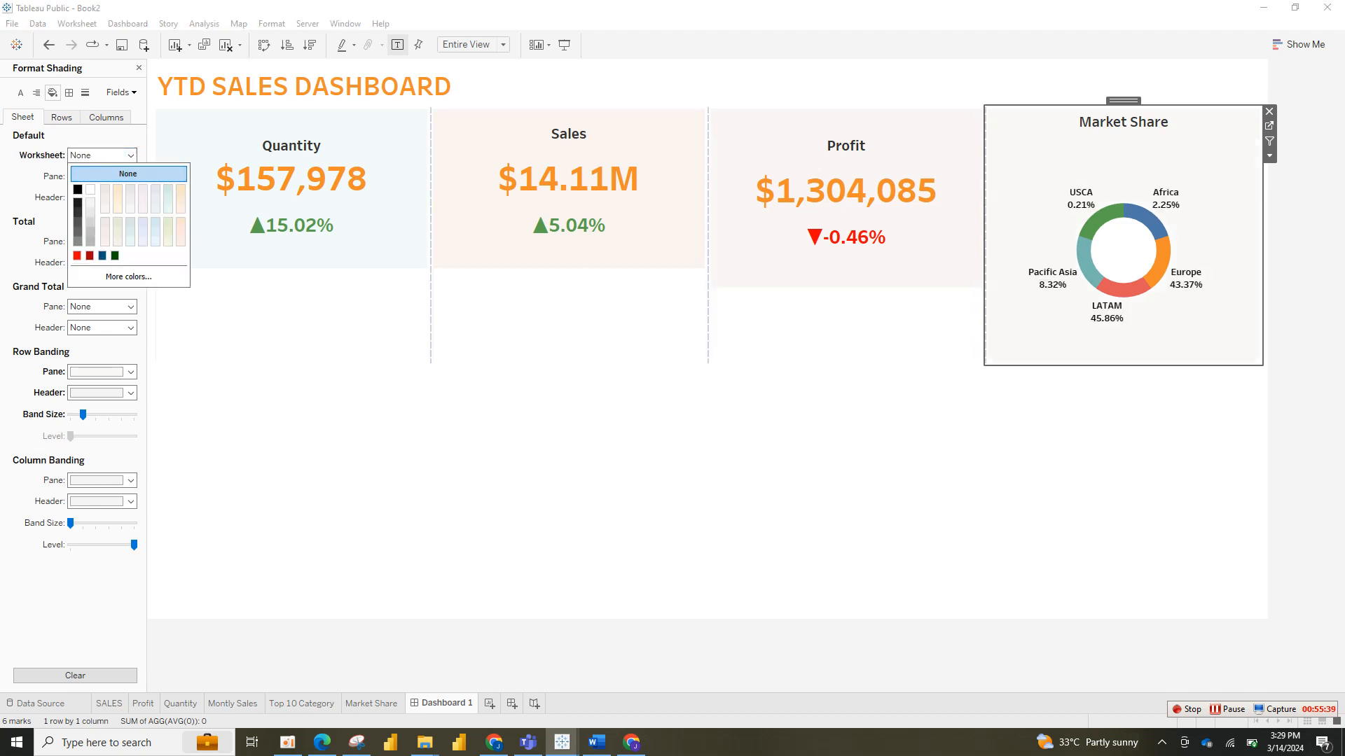
{"action": "left_click", "coordinate": [566, 313]}
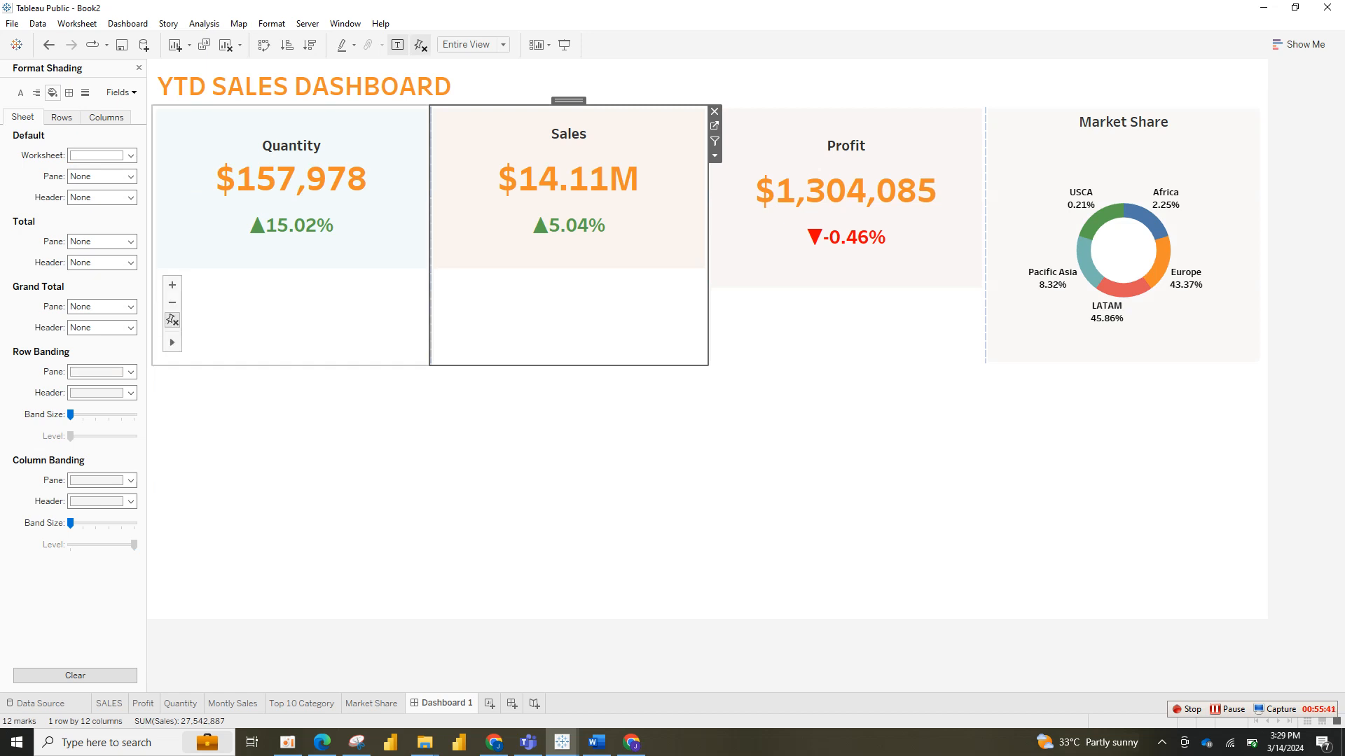
{"action": "left_click", "coordinate": [294, 313]}
{"action": "left_click", "coordinate": [308, 448]}
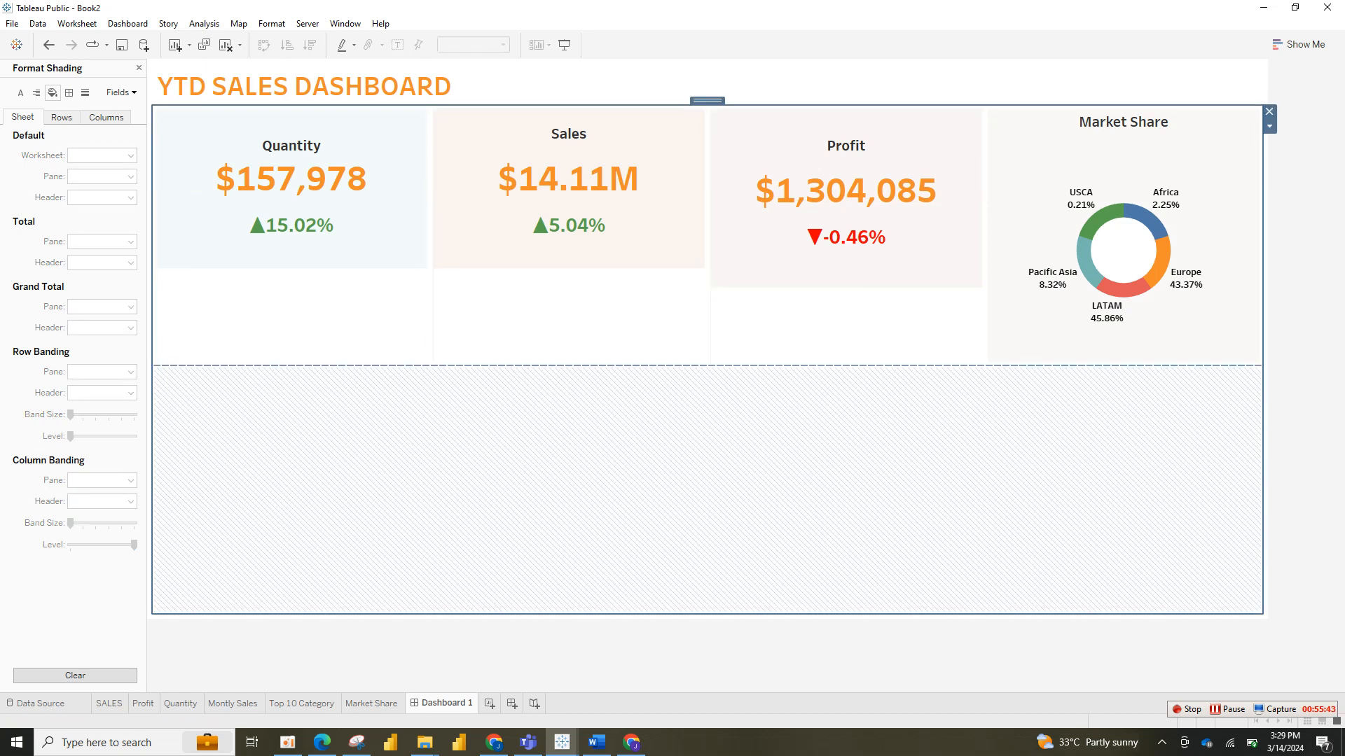
Step: Shorten the KPI and Market Share card row by raising its lower edge closer to the cards' content
{"action": "left_click_drag", "start_coordinate": [568, 365], "coordinate": [569, 304]}
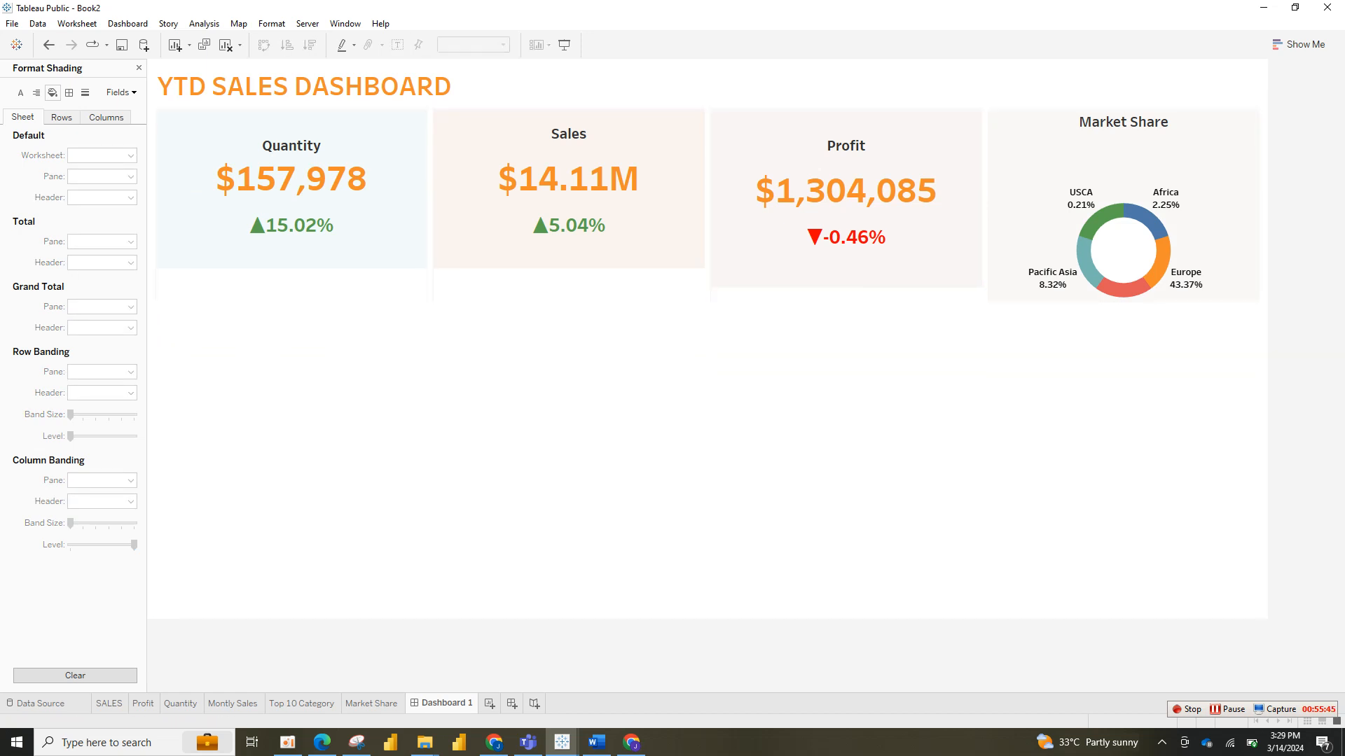
{"action": "left_click", "coordinate": [581, 364]}
{"action": "left_click", "coordinate": [581, 285]}
{"action": "left_click", "coordinate": [582, 364]}
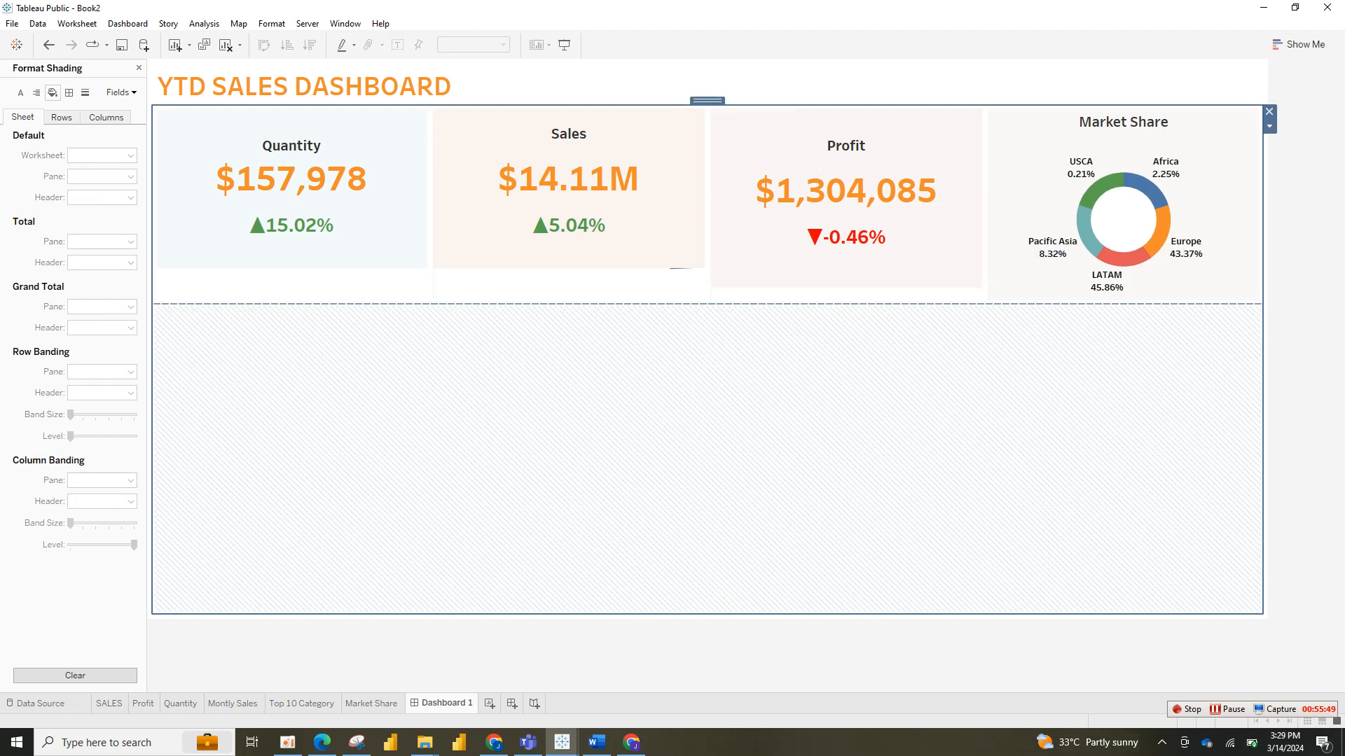
{"action": "left_click", "coordinate": [581, 364]}
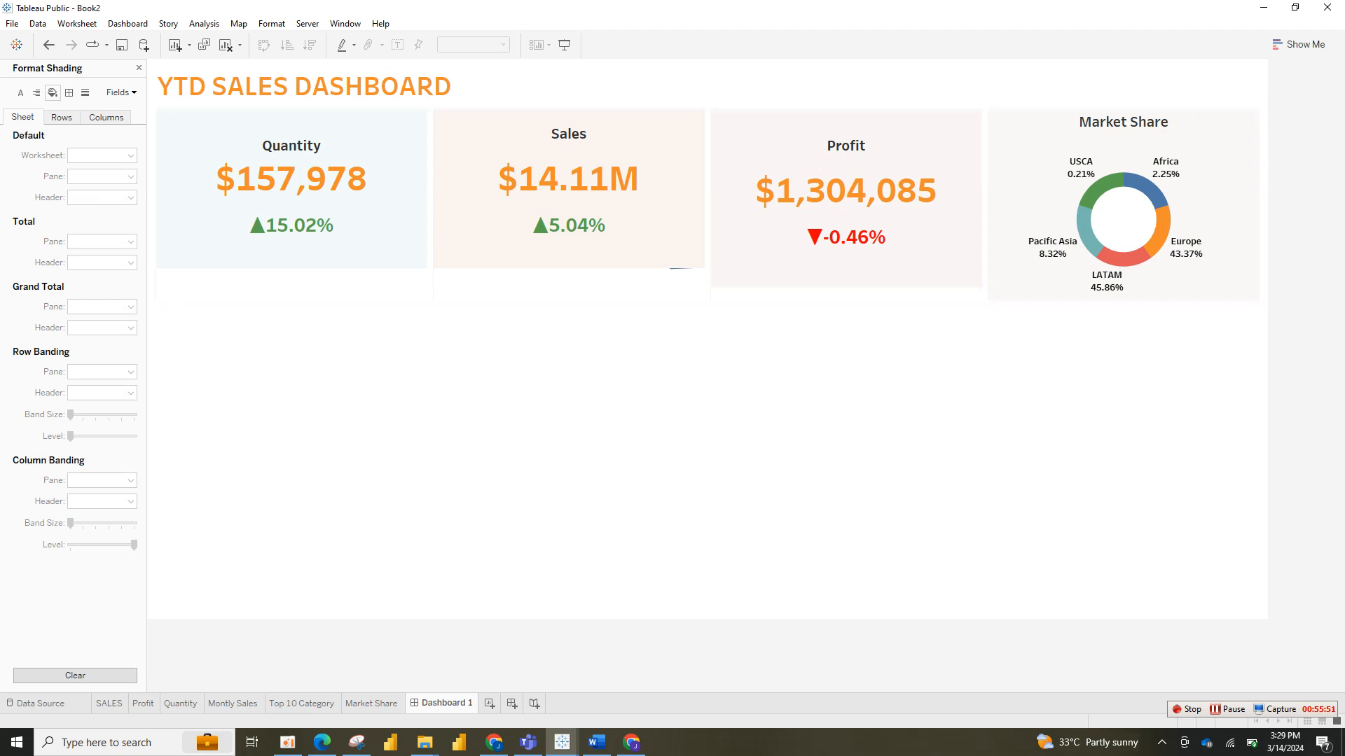
{"action": "left_click", "coordinate": [582, 364]}
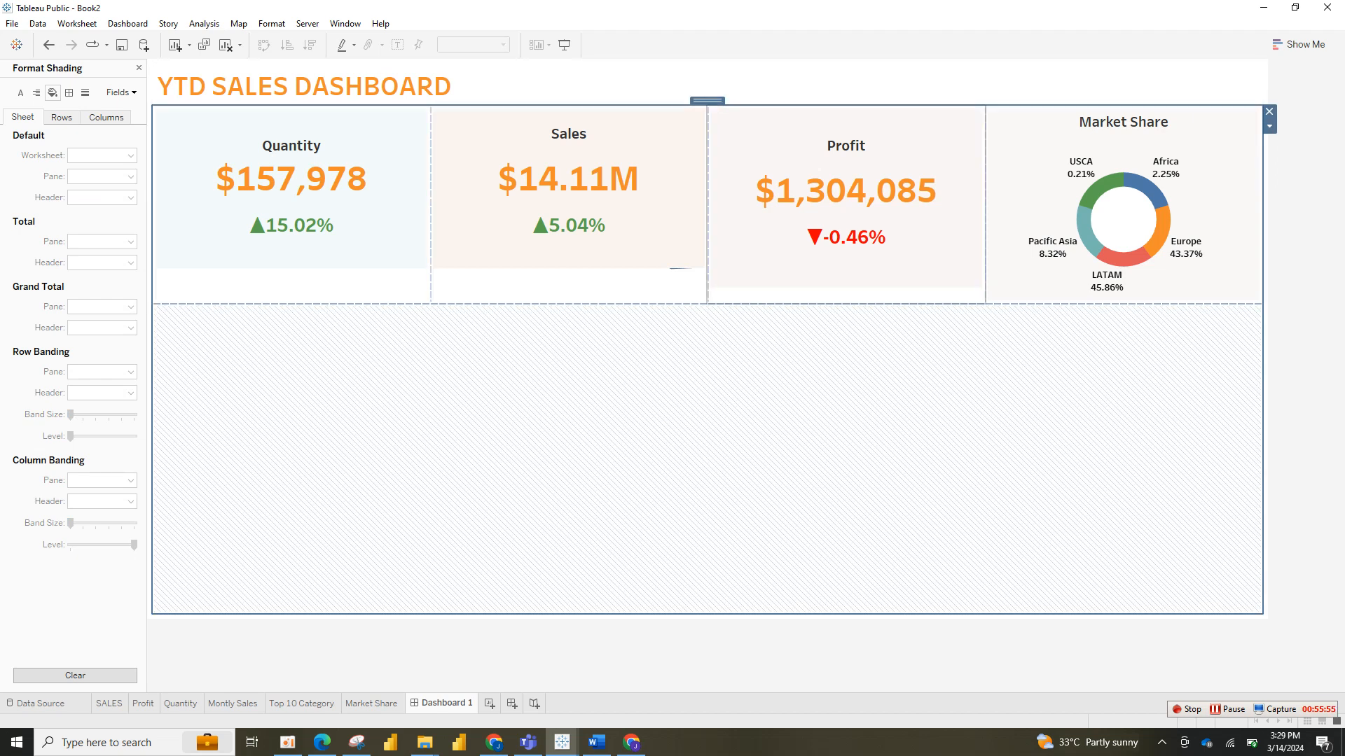
Step: Enlarge the dashboard title area to about 142 px high and trim the lower edge of the card row
{"action": "left_click_drag", "start_coordinate": [581, 106], "coordinate": [581, 164]}
{"action": "left_click", "coordinate": [581, 346]}
{"action": "left_click", "coordinate": [581, 371]}
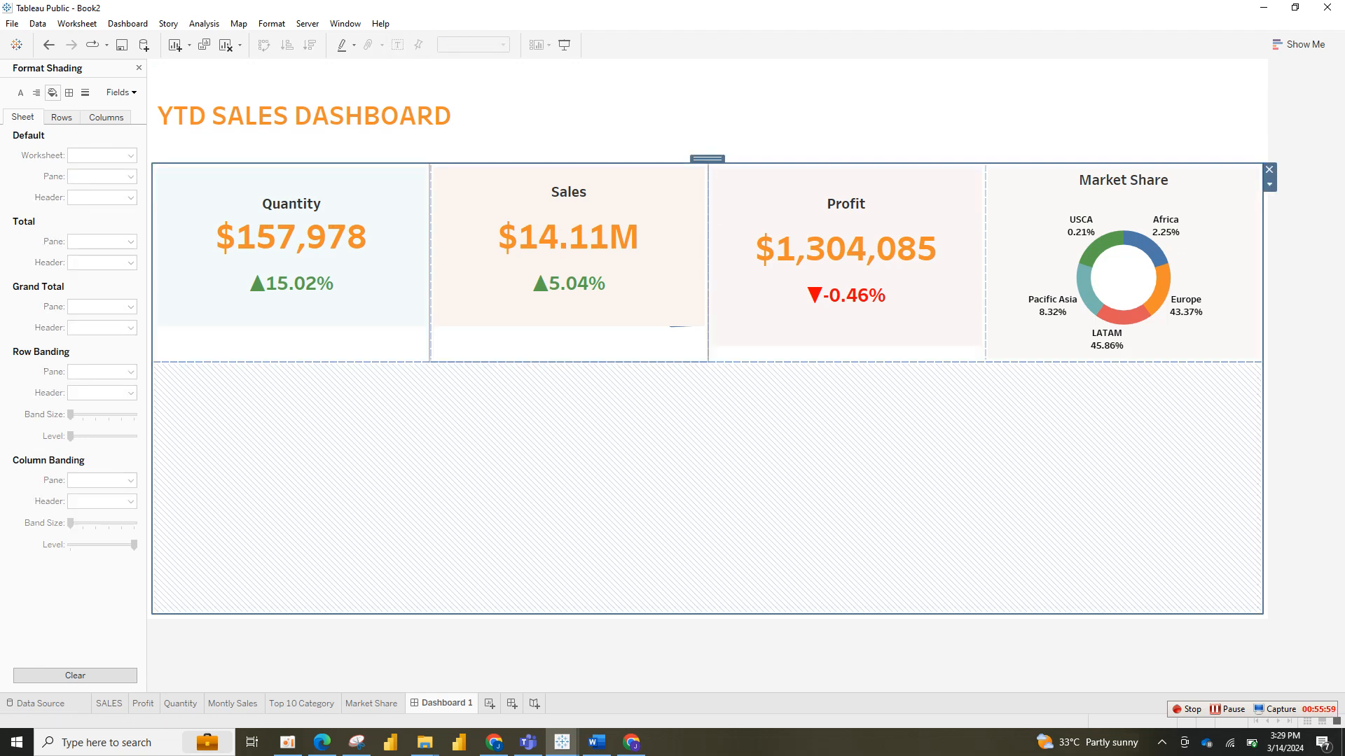
{"action": "left_click_drag", "start_coordinate": [582, 361], "coordinate": [582, 339]}
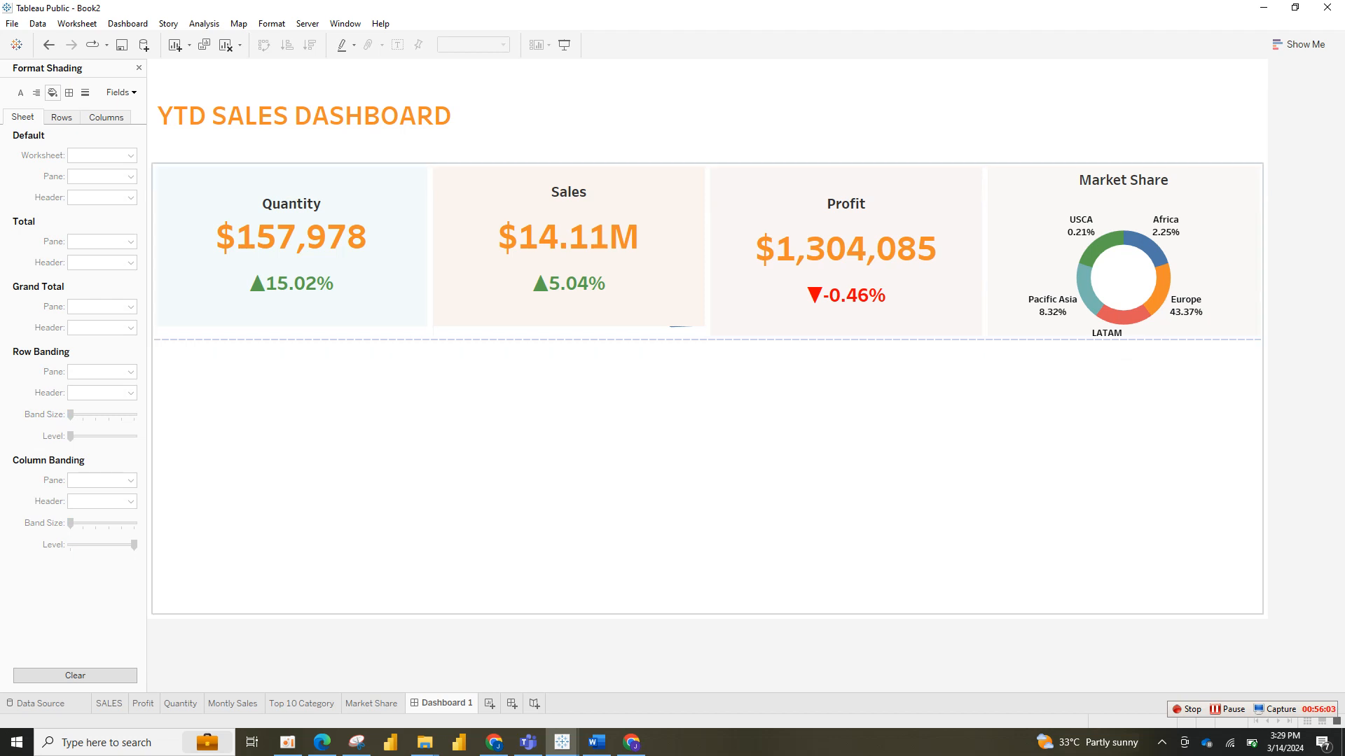
Step: Switch Distribute Contents Evenly off and back on for the horizontal container holding the cards
{"action": "left_click", "coordinate": [580, 308]}
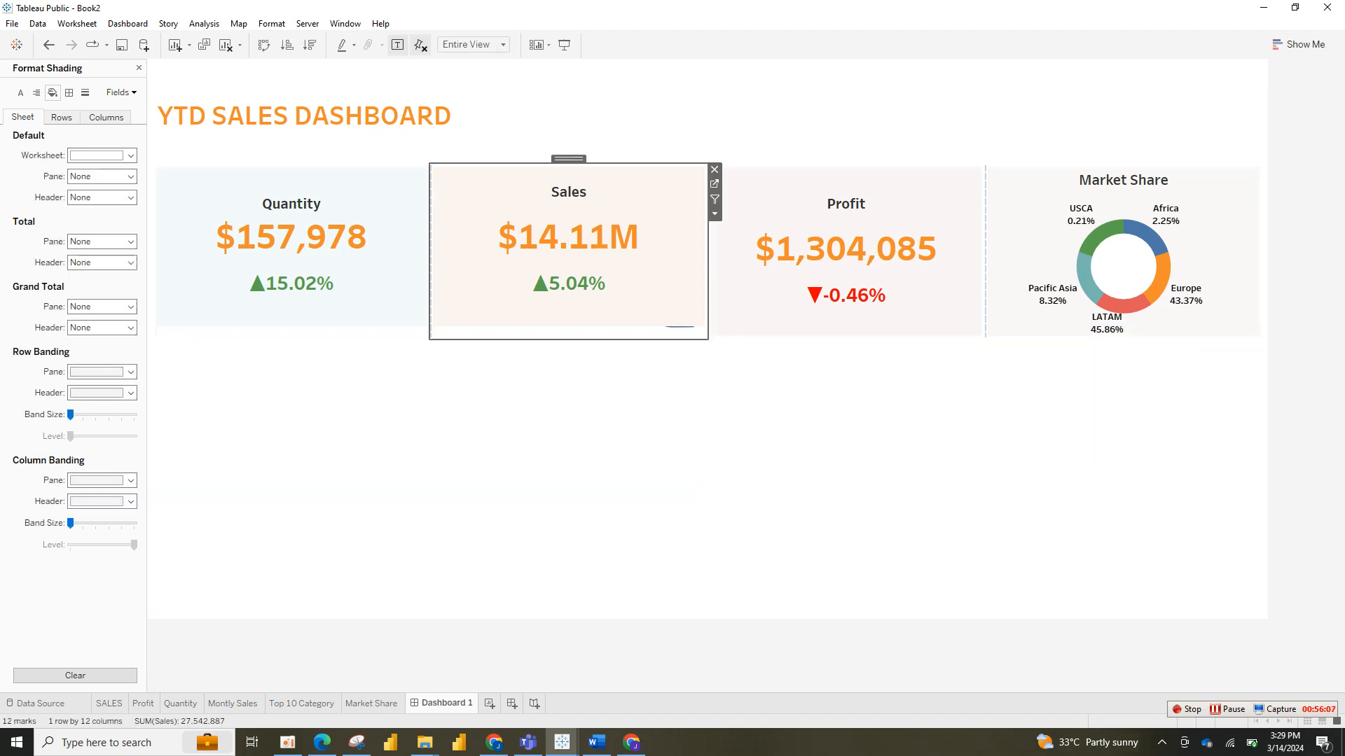
{"action": "left_click", "coordinate": [358, 203]}
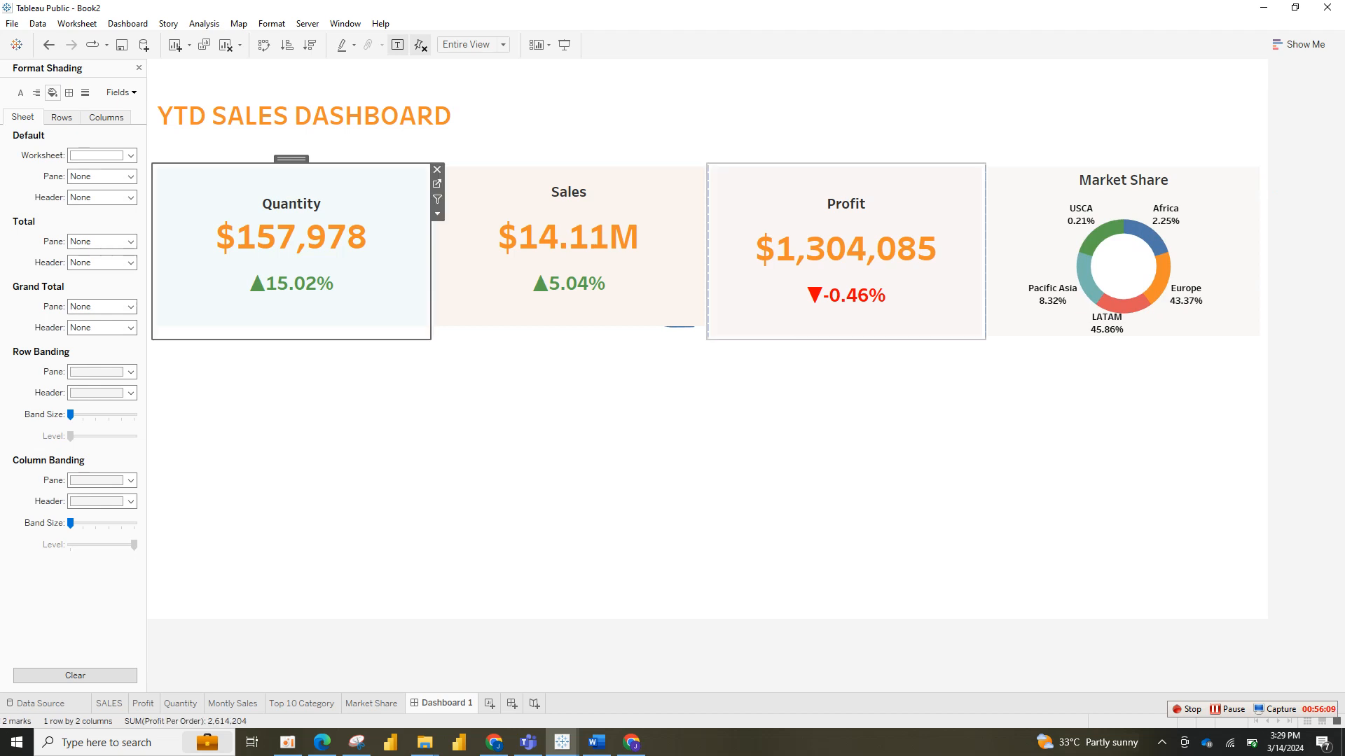
{"action": "left_click", "coordinate": [437, 214]}
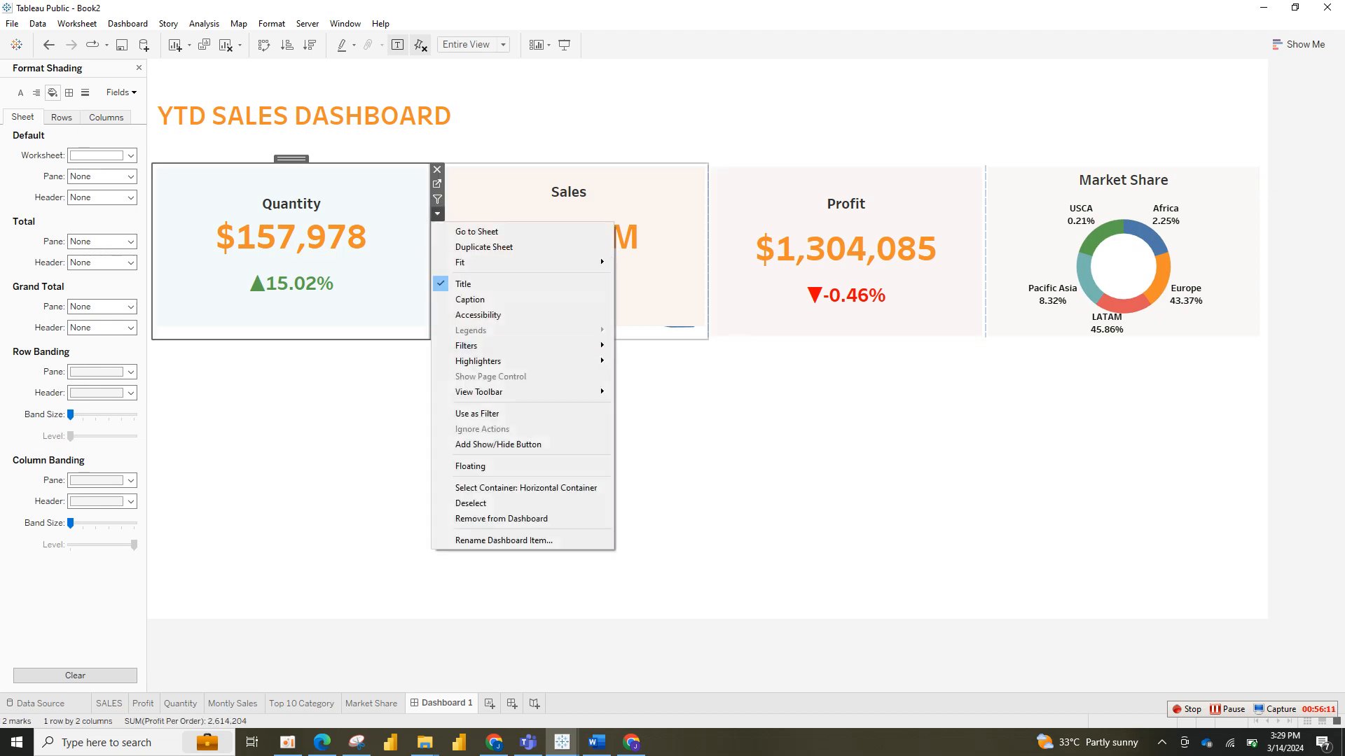
{"action": "left_click", "coordinate": [525, 487]}
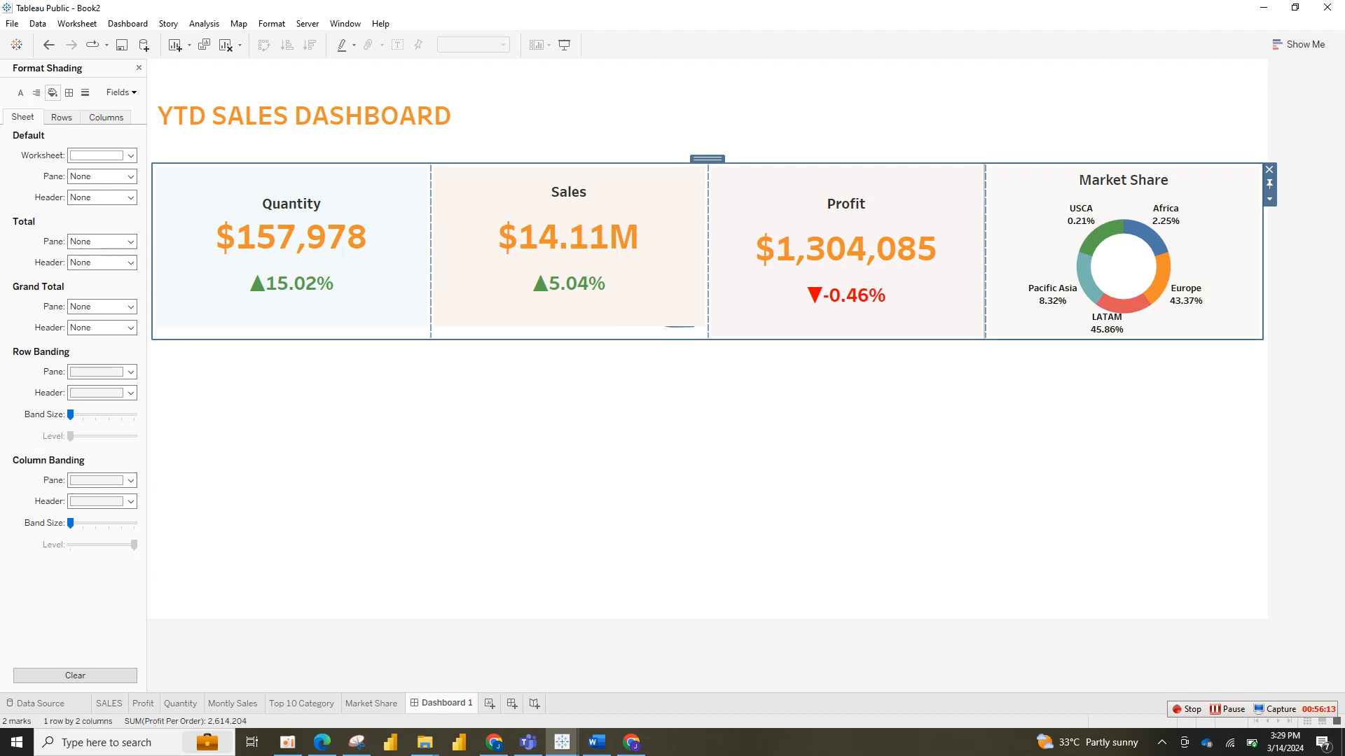
{"action": "left_click", "coordinate": [1269, 198]}
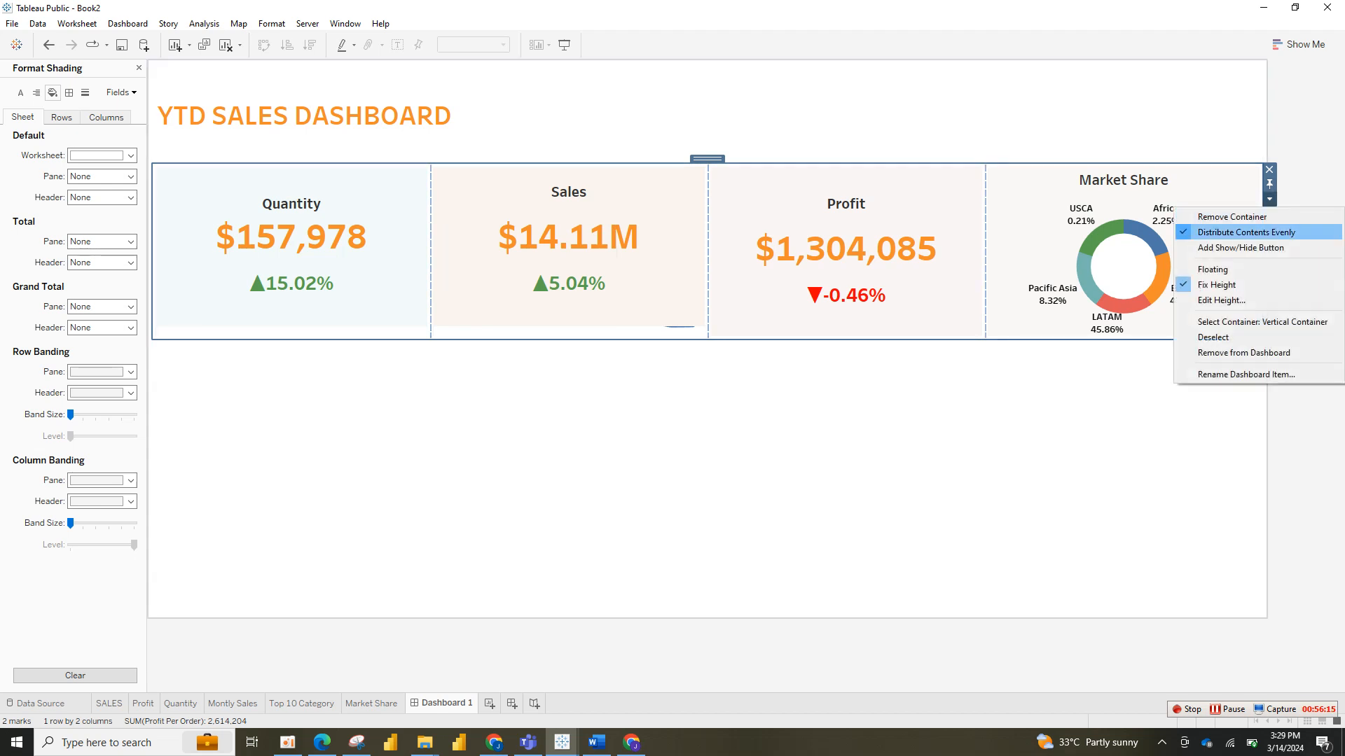
{"action": "left_click", "coordinate": [1246, 231]}
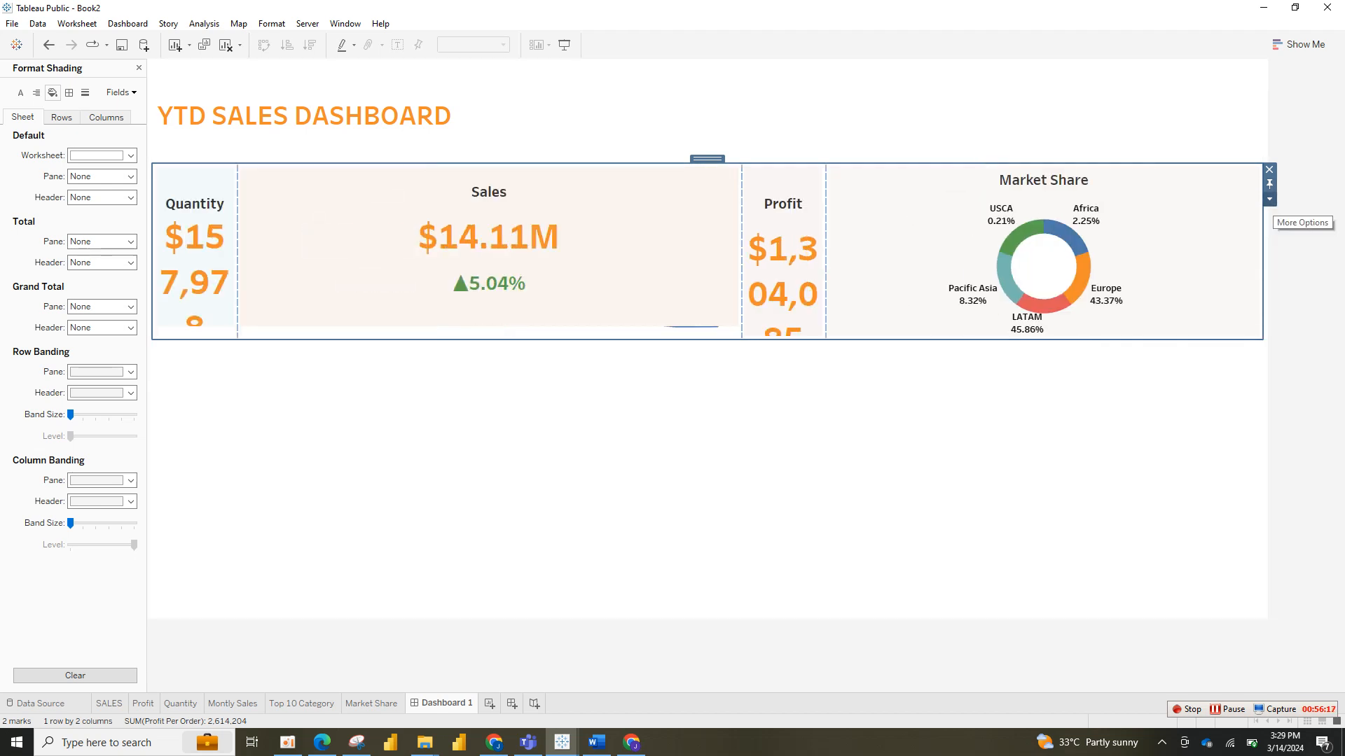
{"action": "left_click", "coordinate": [1269, 199]}
{"action": "left_click", "coordinate": [1246, 232]}
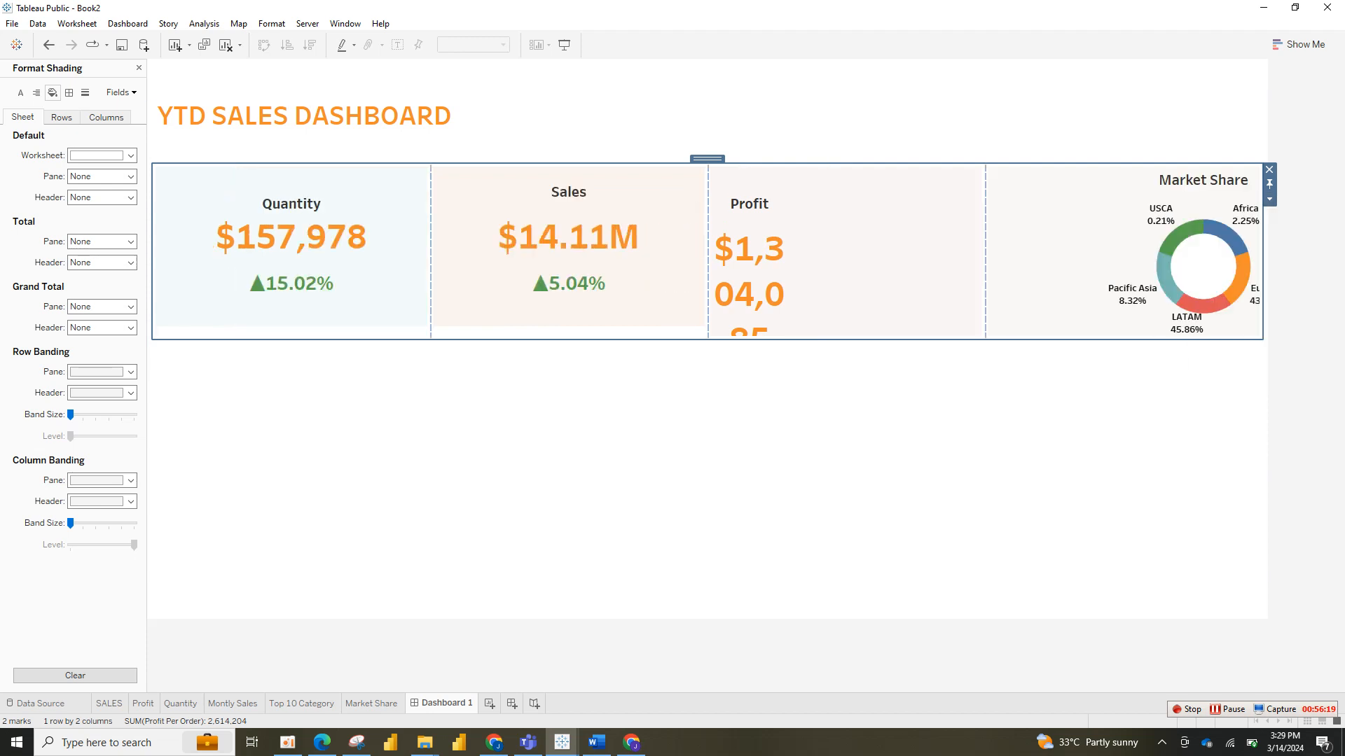
Step: Close the shading settings and reduce the title area's height so the card area below starts at about y 126
{"action": "left_click", "coordinate": [677, 324]}
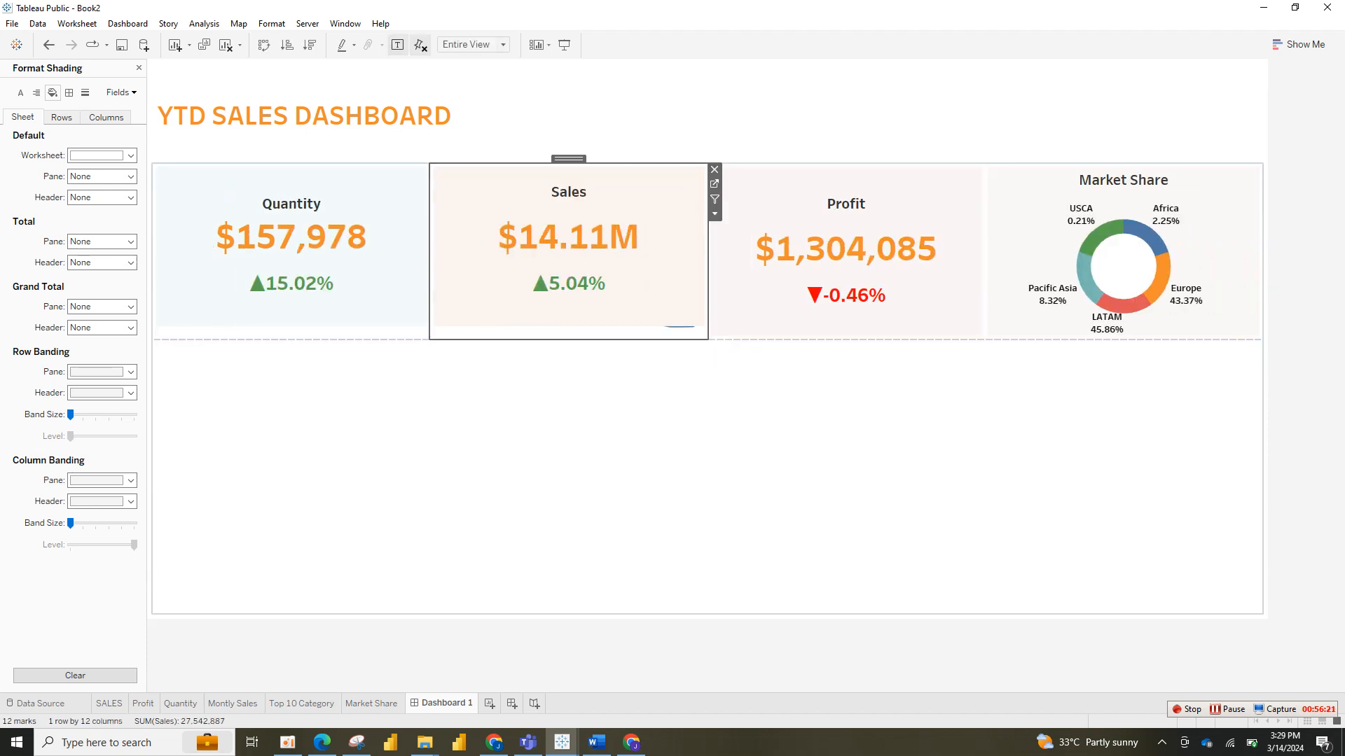
{"action": "left_click", "coordinate": [711, 382]}
{"action": "left_click", "coordinate": [708, 120]}
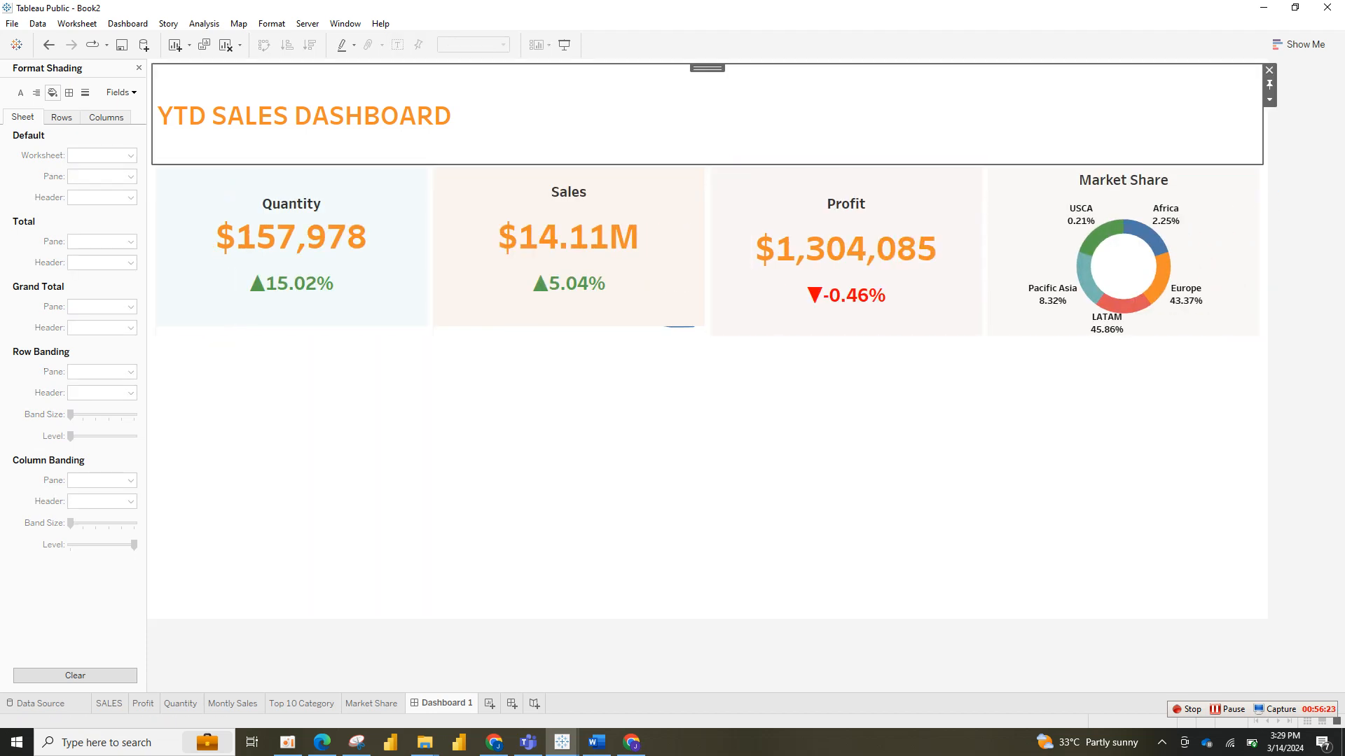
{"action": "left_click", "coordinate": [139, 68]}
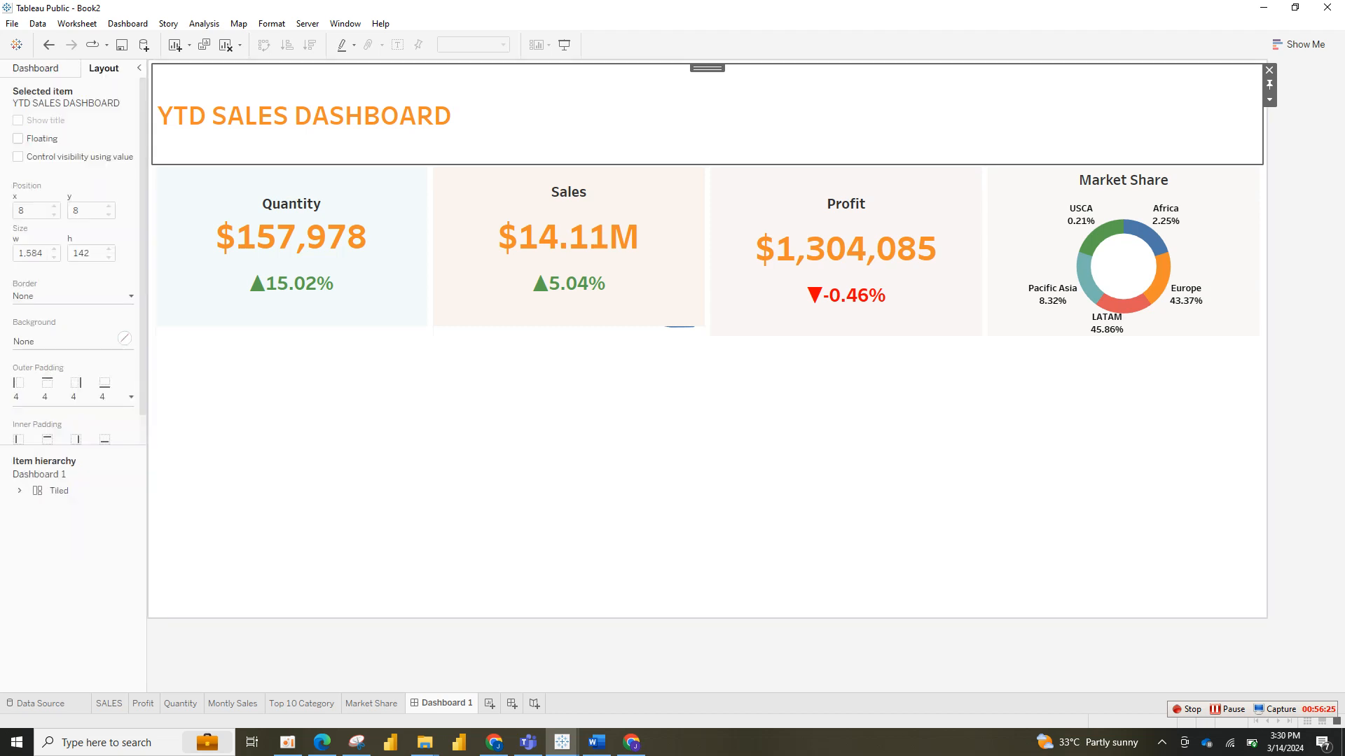
{"action": "left_click", "coordinate": [291, 252]}
{"action": "left_click", "coordinate": [707, 120]}
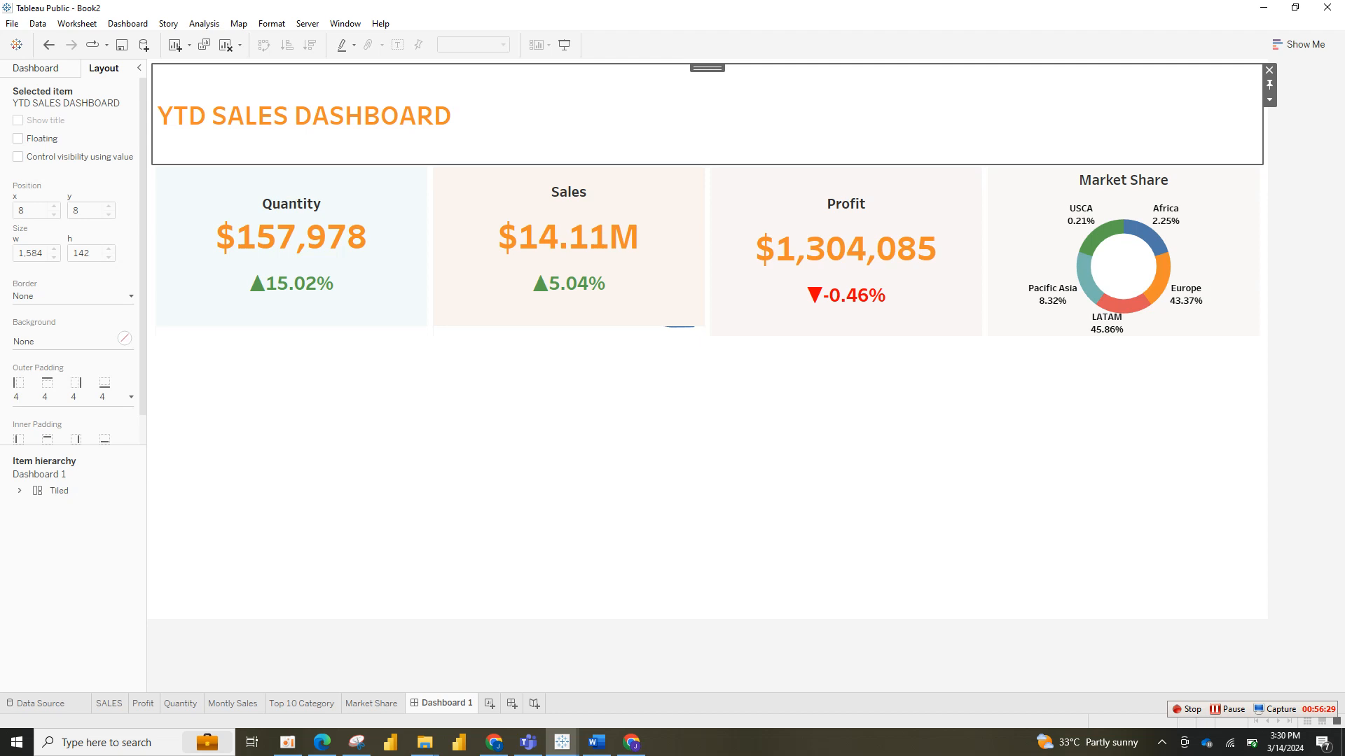
{"action": "left_click_drag", "start_coordinate": [651, 164], "coordinate": [651, 148]}
{"action": "left_click", "coordinate": [707, 449]}
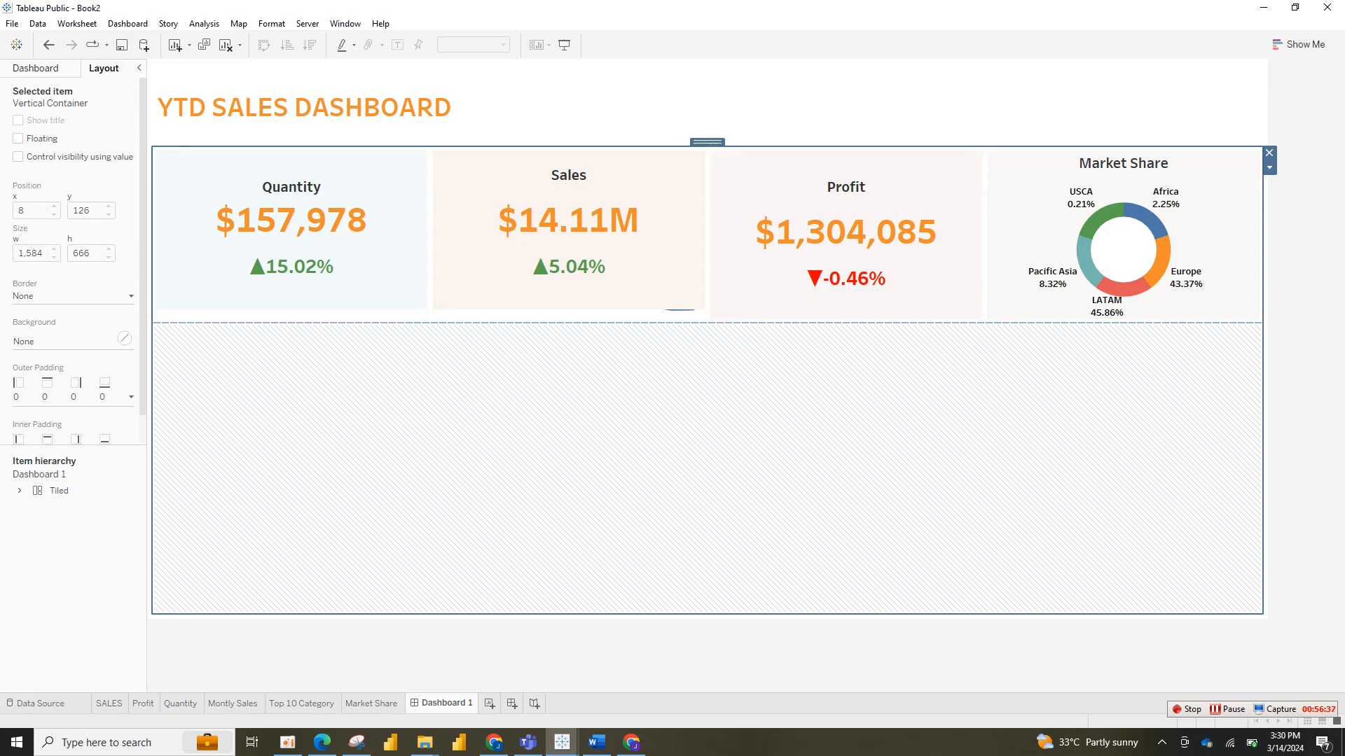
Step: Insert a tiled Blank object across the full width between the dashboard title and the cards
{"action": "left_click", "coordinate": [35, 68]}
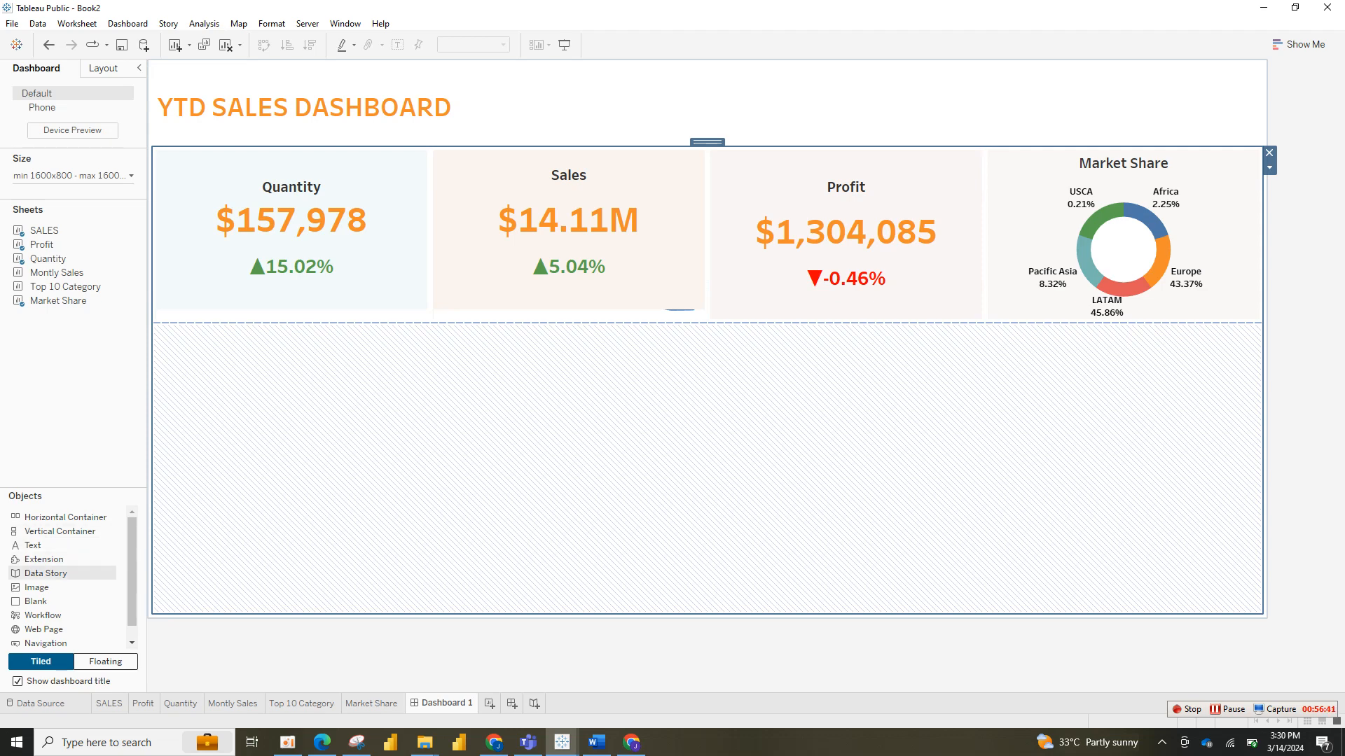
{"action": "left_click_drag", "start_coordinate": [36, 602], "coordinate": [483, 140]}
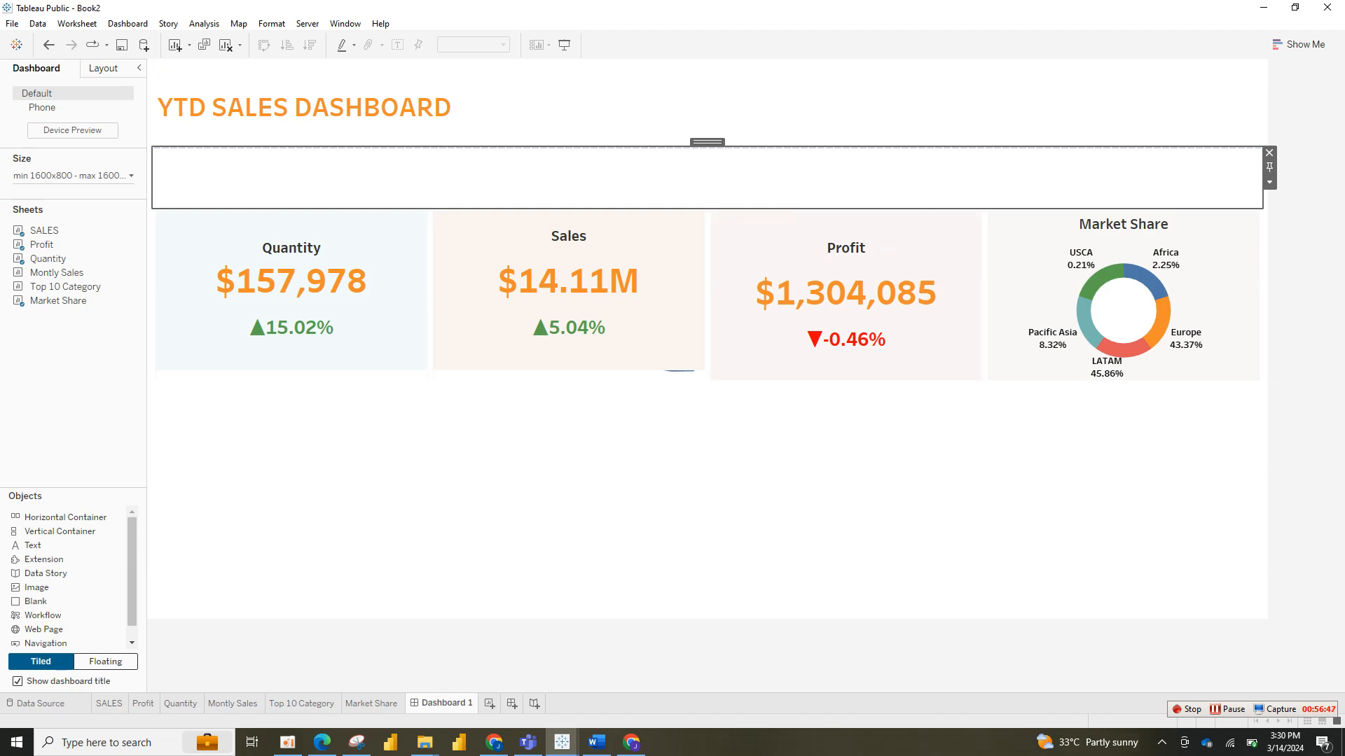
{"action": "right_click", "coordinate": [708, 191]}
{"action": "key", "text": "Escape"}
Step: Give the Blank object between the title and the cards a dark green background
{"action": "left_click", "coordinate": [103, 69]}
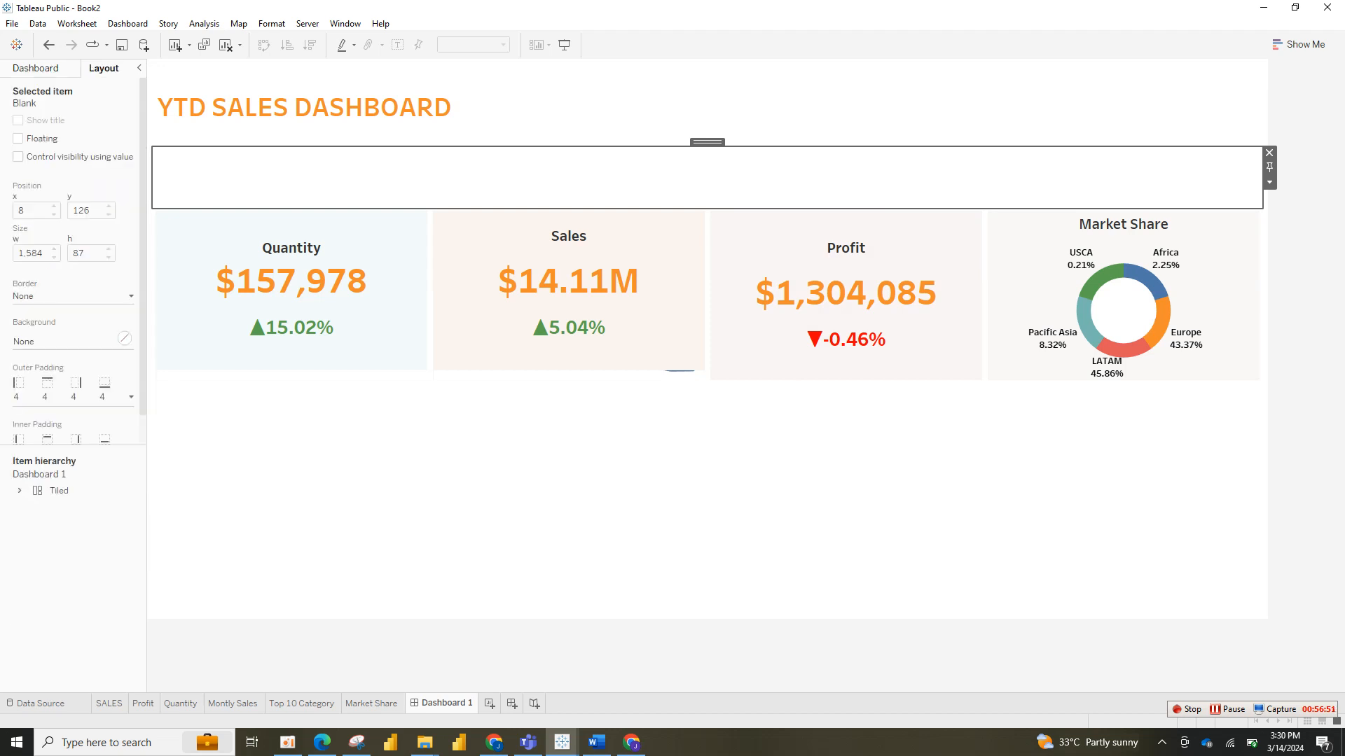
{"action": "left_click", "coordinate": [105, 340]}
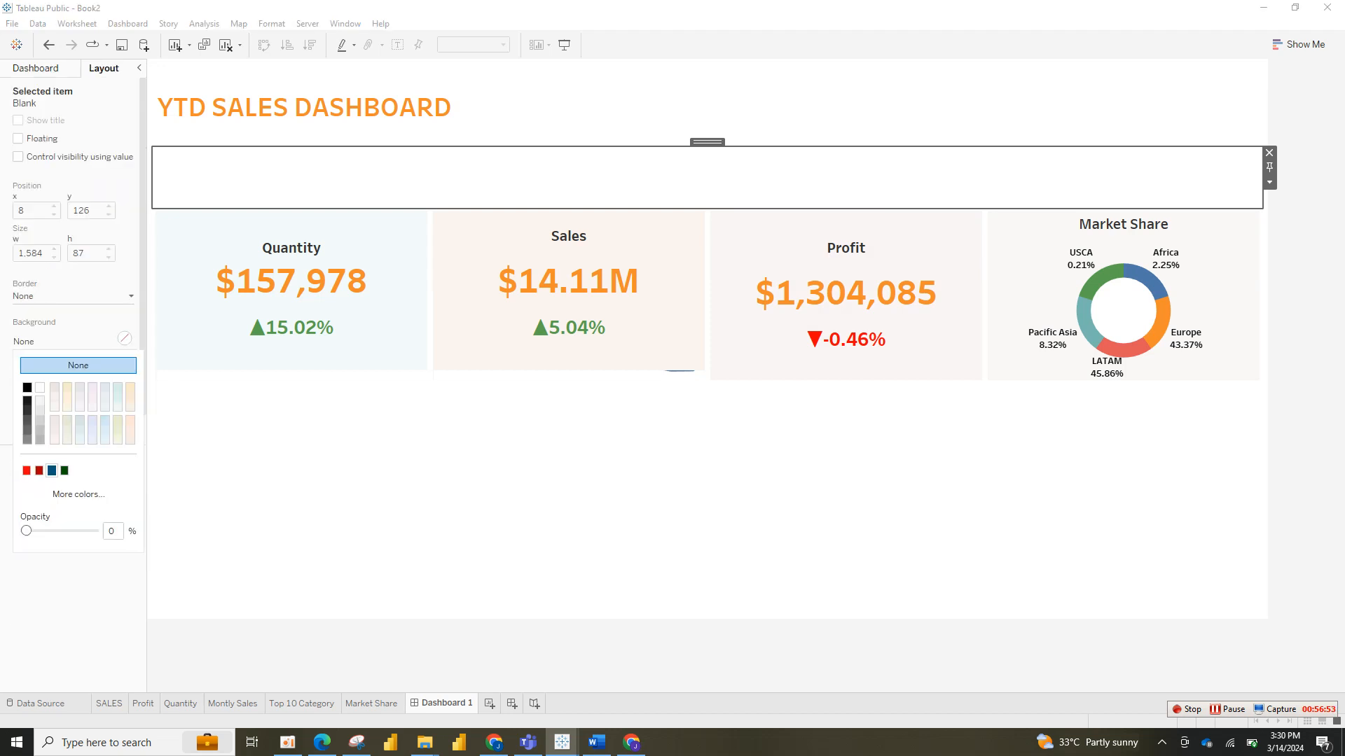
{"action": "left_click", "coordinate": [64, 470]}
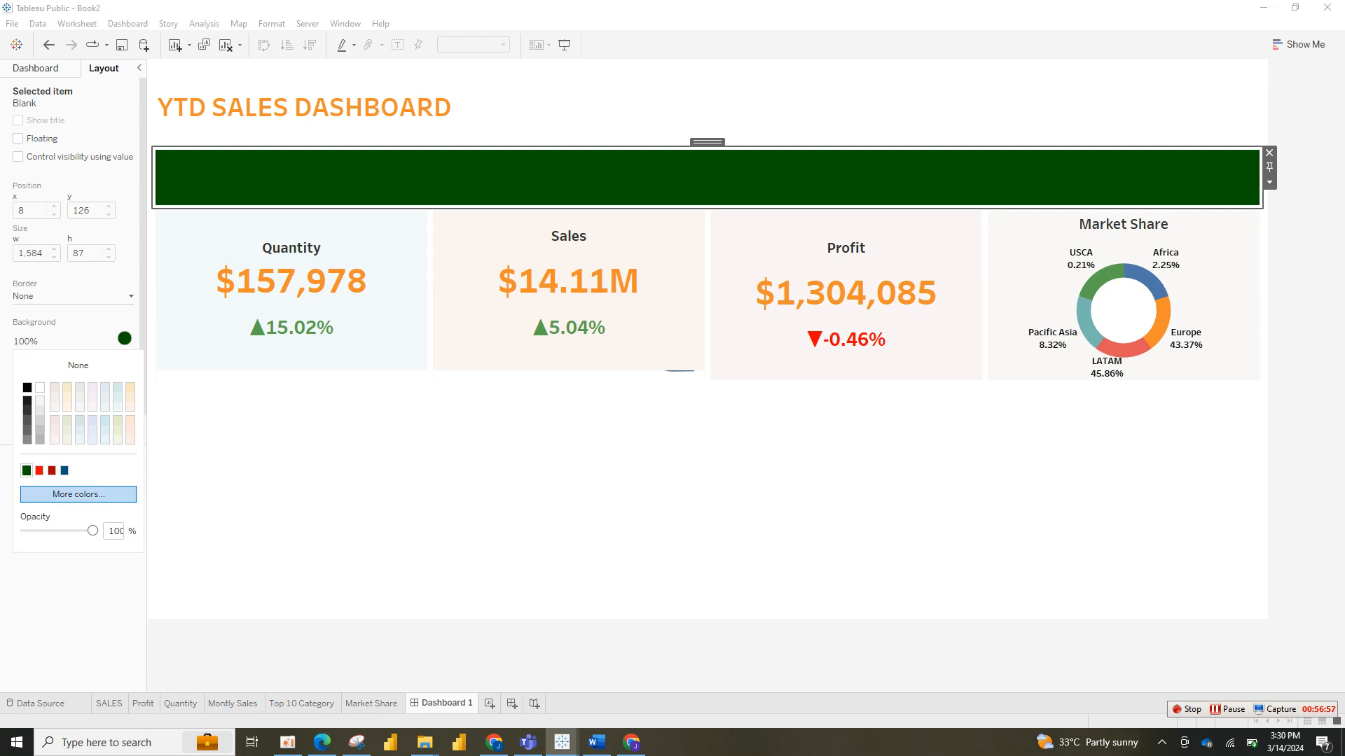
Step: Change the background of the Blank object between the title and the cards to navy blue #00007f
{"action": "left_click", "coordinate": [78, 494]}
{"action": "left_click", "coordinate": [546, 314]}
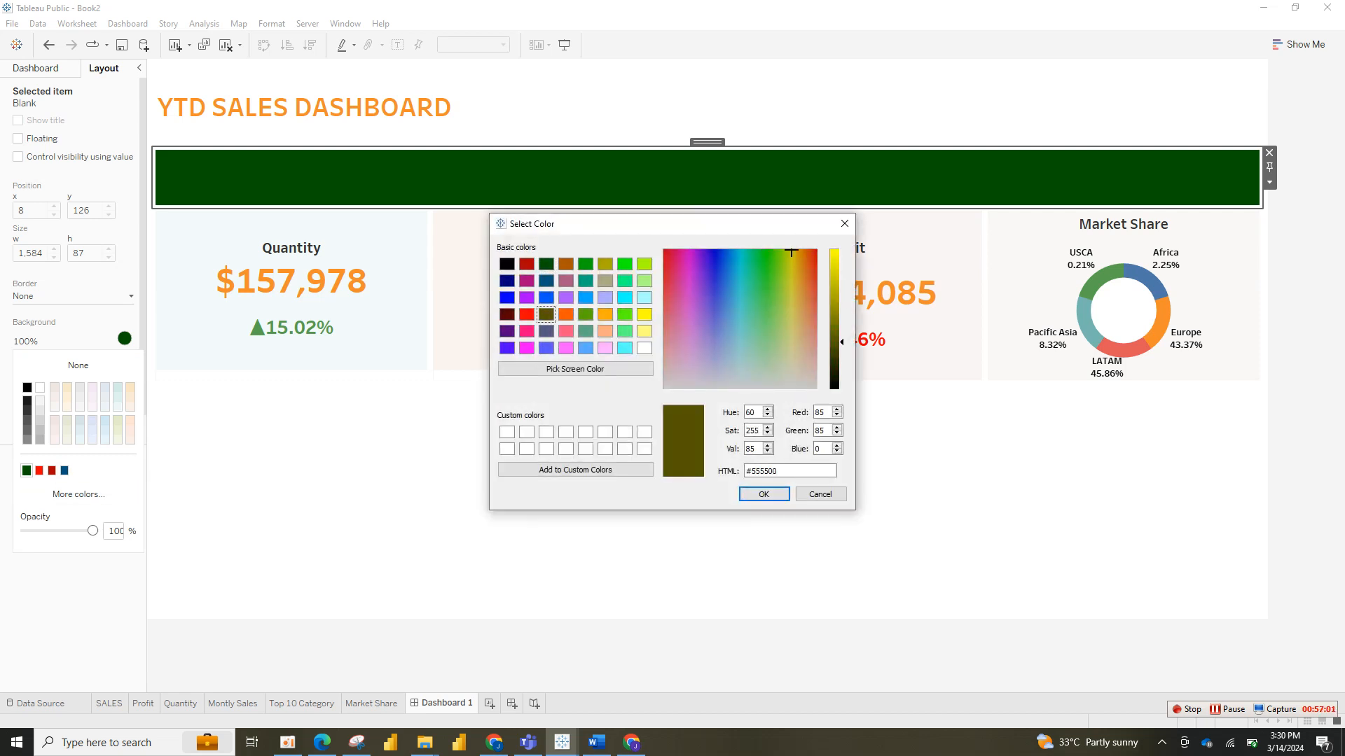
{"action": "left_click", "coordinate": [507, 281]}
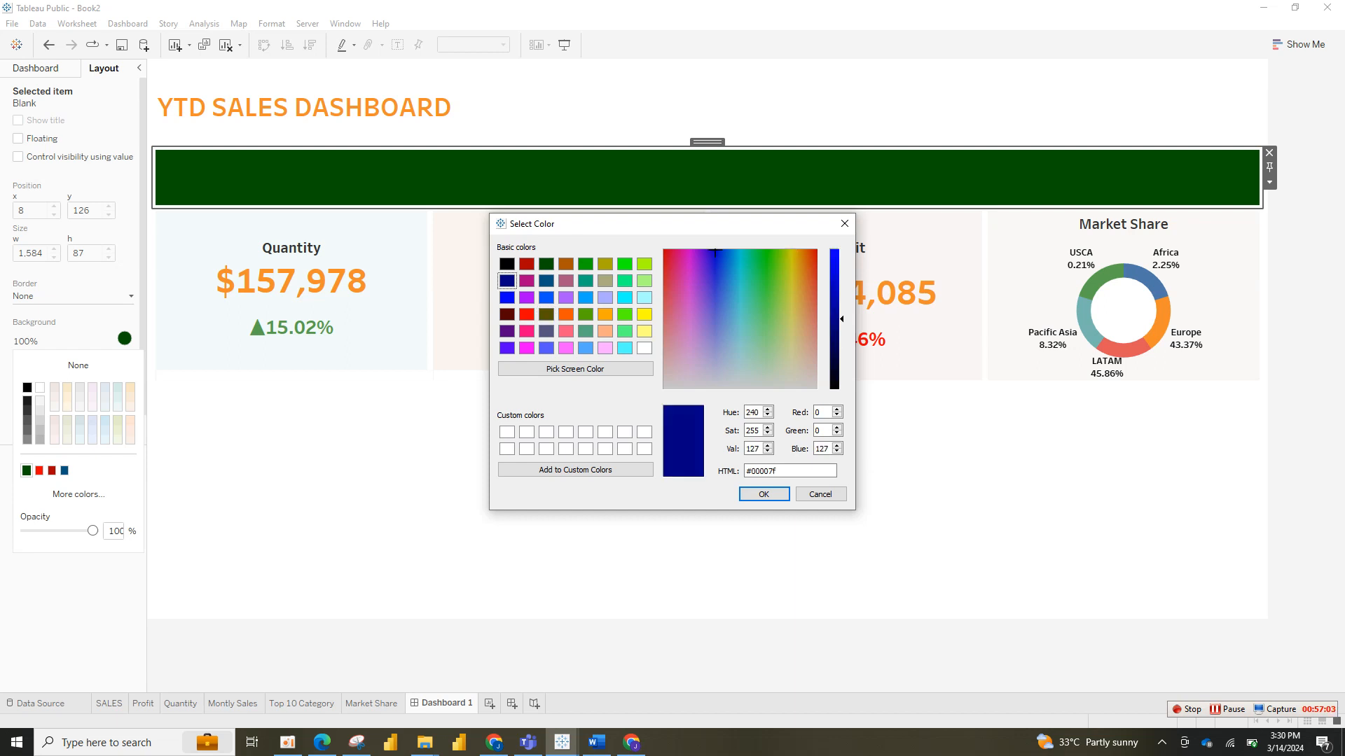
{"action": "left_click", "coordinate": [763, 493]}
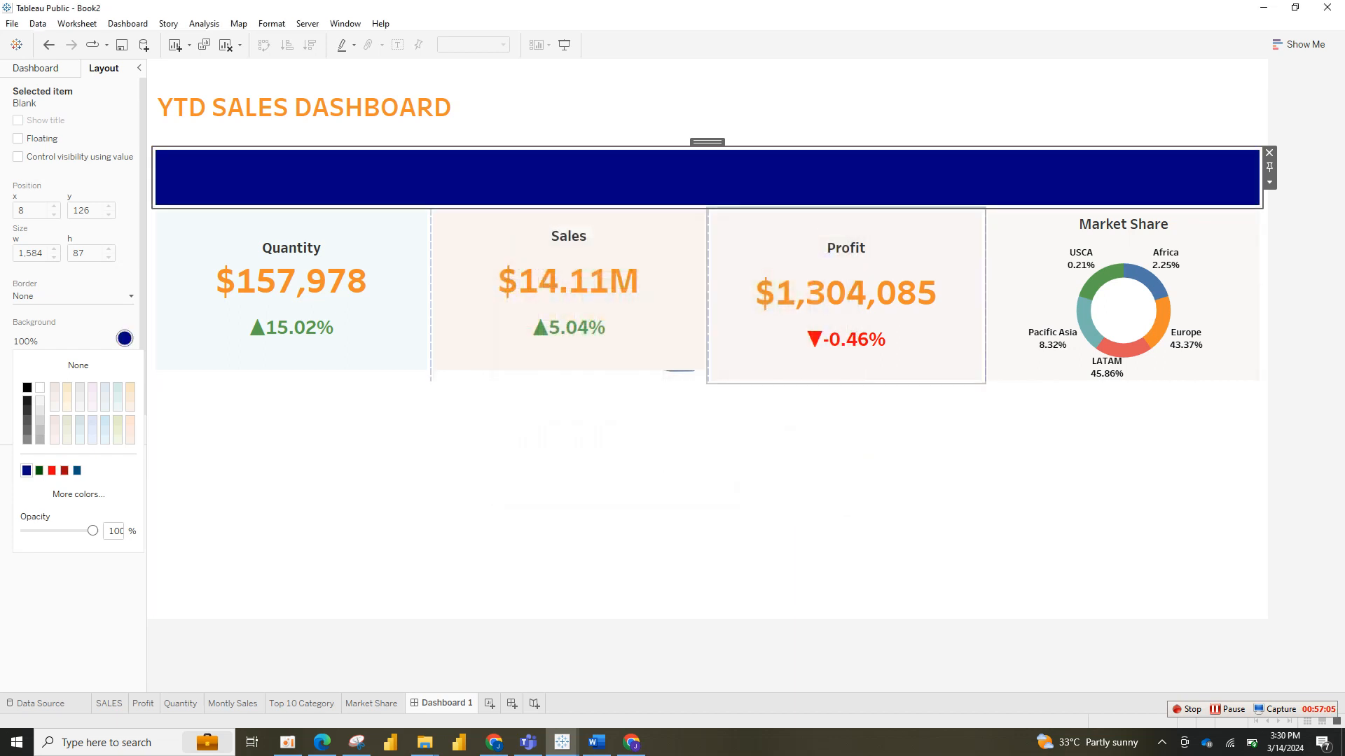
Step: Shrink the blue Blank object's height to about 32 px and try to fix it at 7 px
{"action": "left_click_drag", "start_coordinate": [707, 209], "coordinate": [707, 170]}
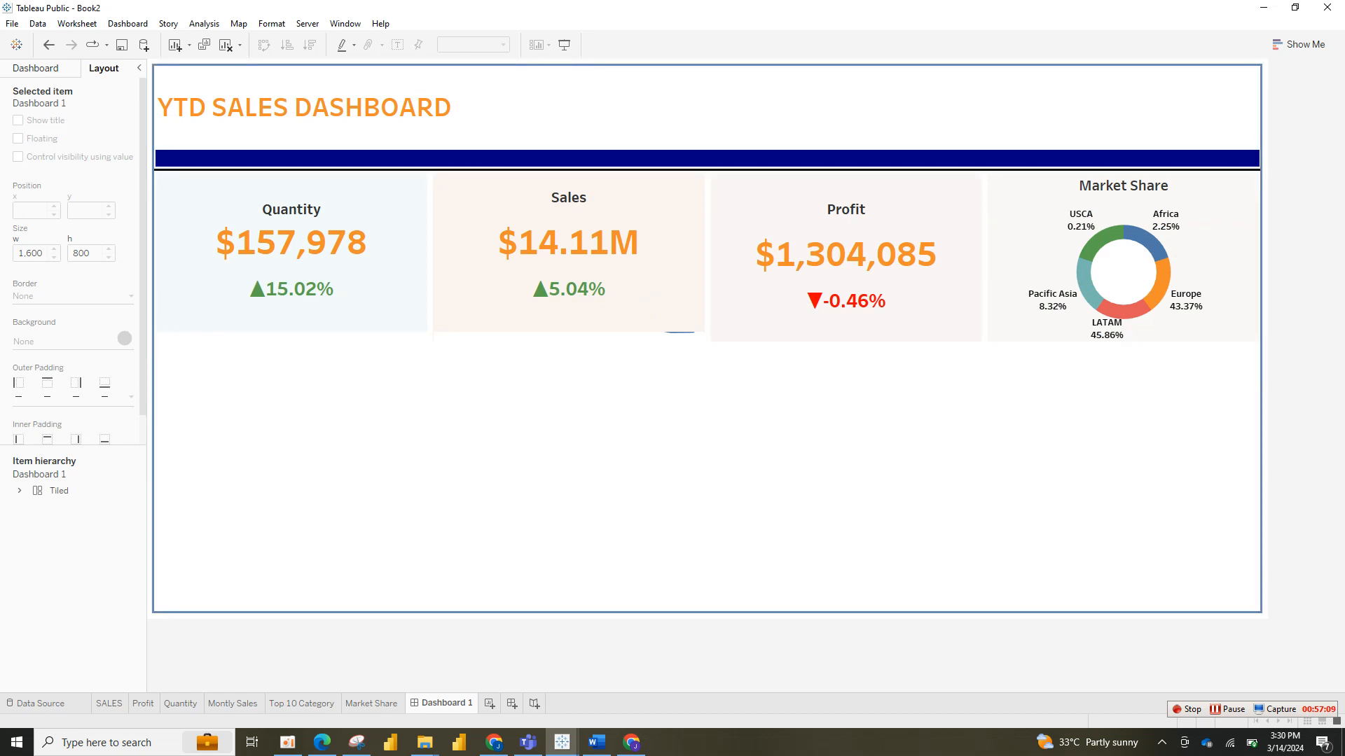
{"action": "right_click", "coordinate": [738, 154]}
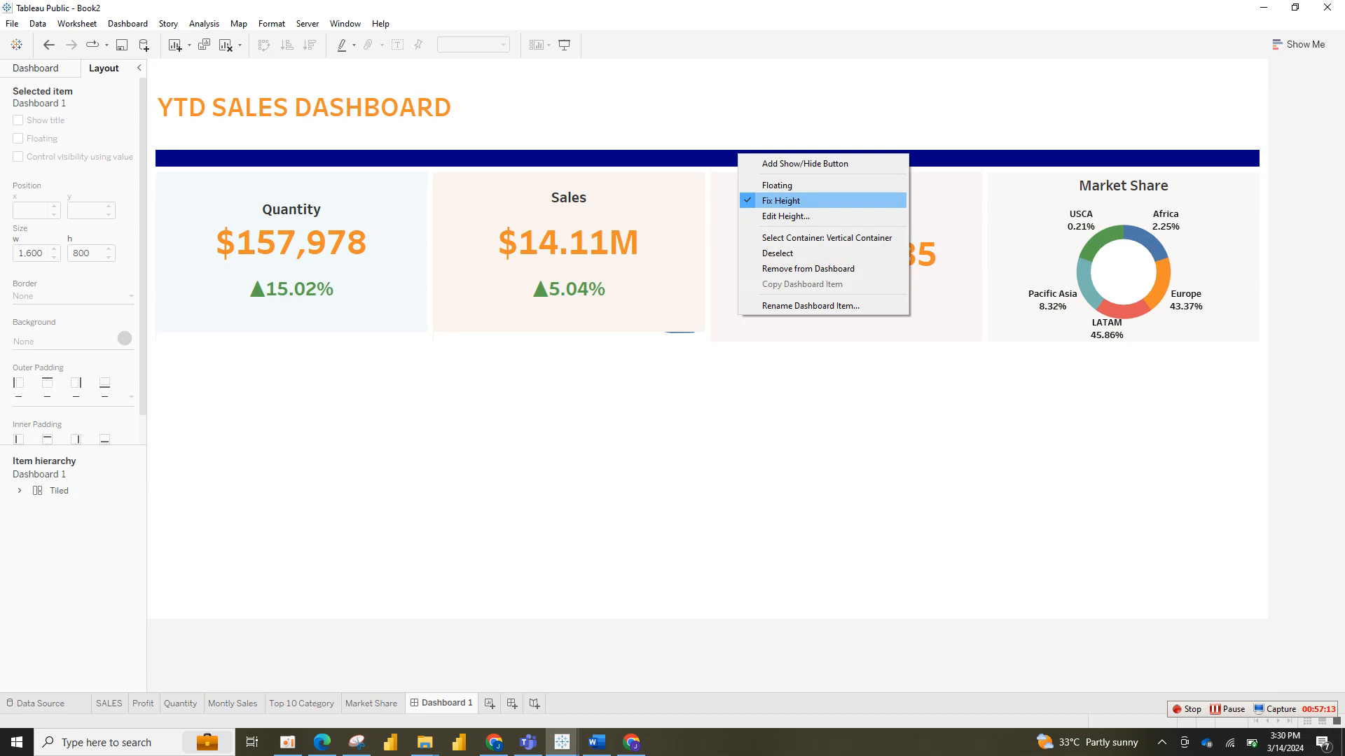
{"action": "left_click", "coordinate": [785, 216]}
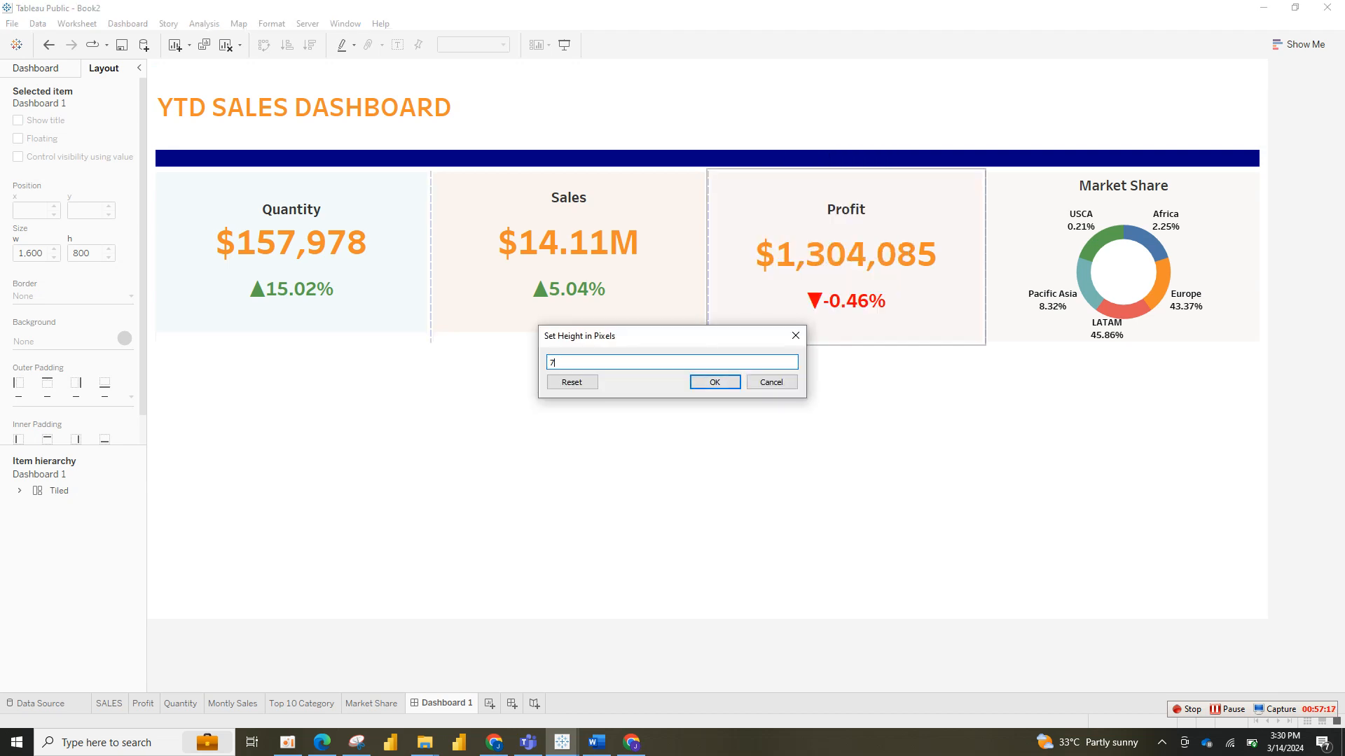
{"action": "key", "text": "Return"}
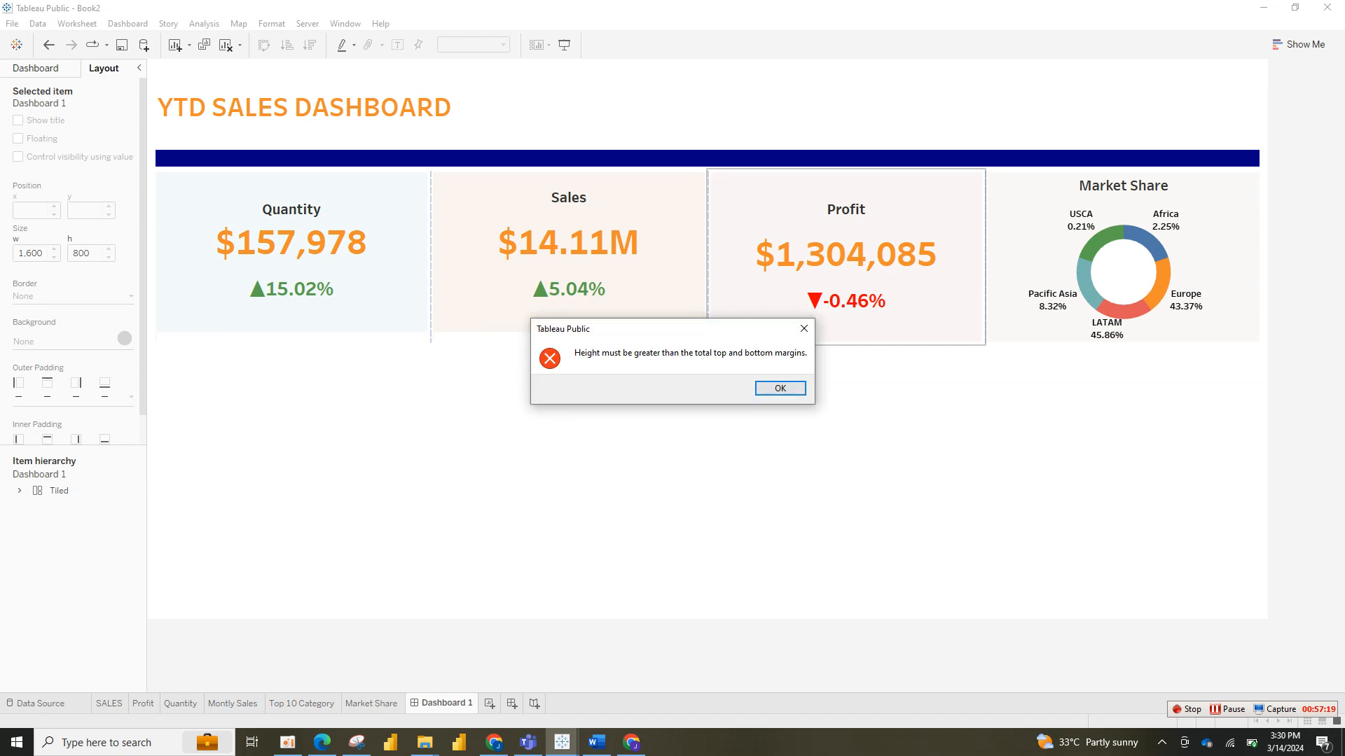
{"action": "key", "text": "Return"}
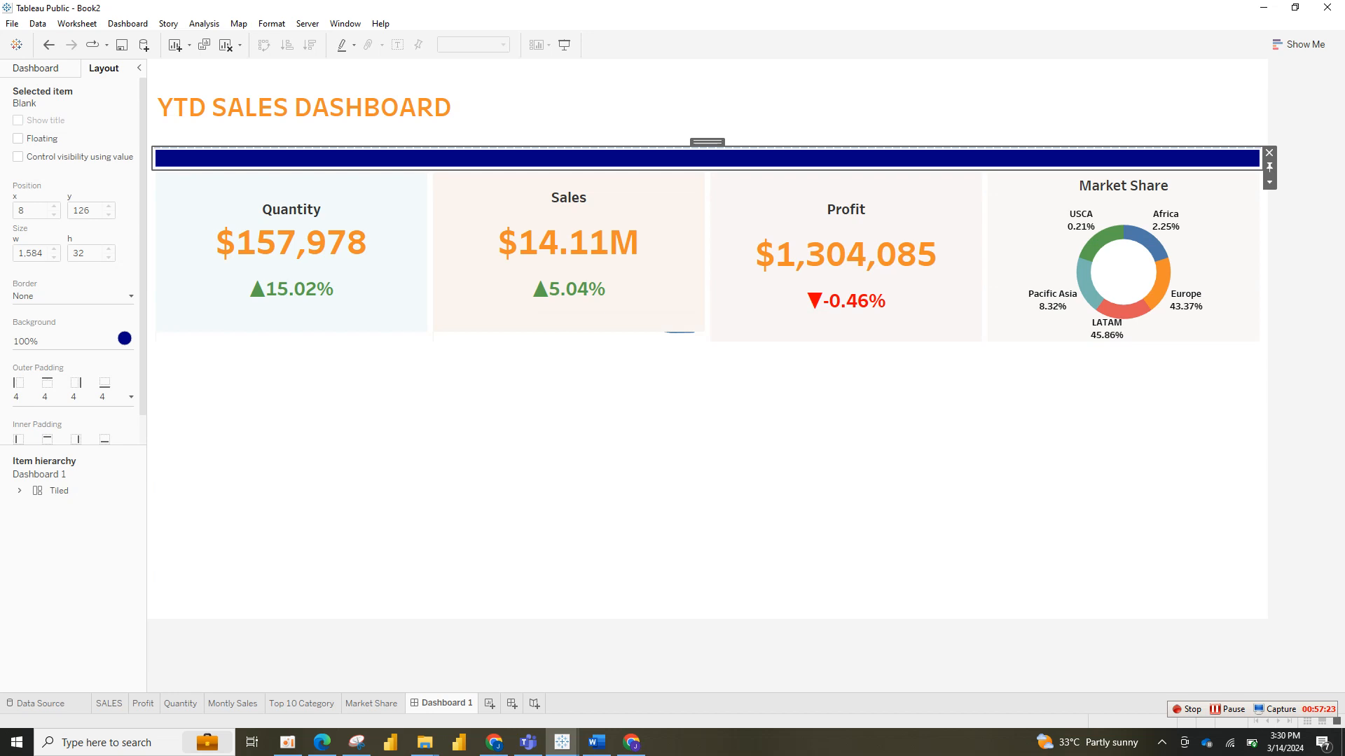
Step: Enlarge the blue Blank object to about 74 px high and try to fix its height at 6 px
{"action": "left_click_drag", "start_coordinate": [630, 170], "coordinate": [630, 200]}
{"action": "right_click", "coordinate": [708, 179]}
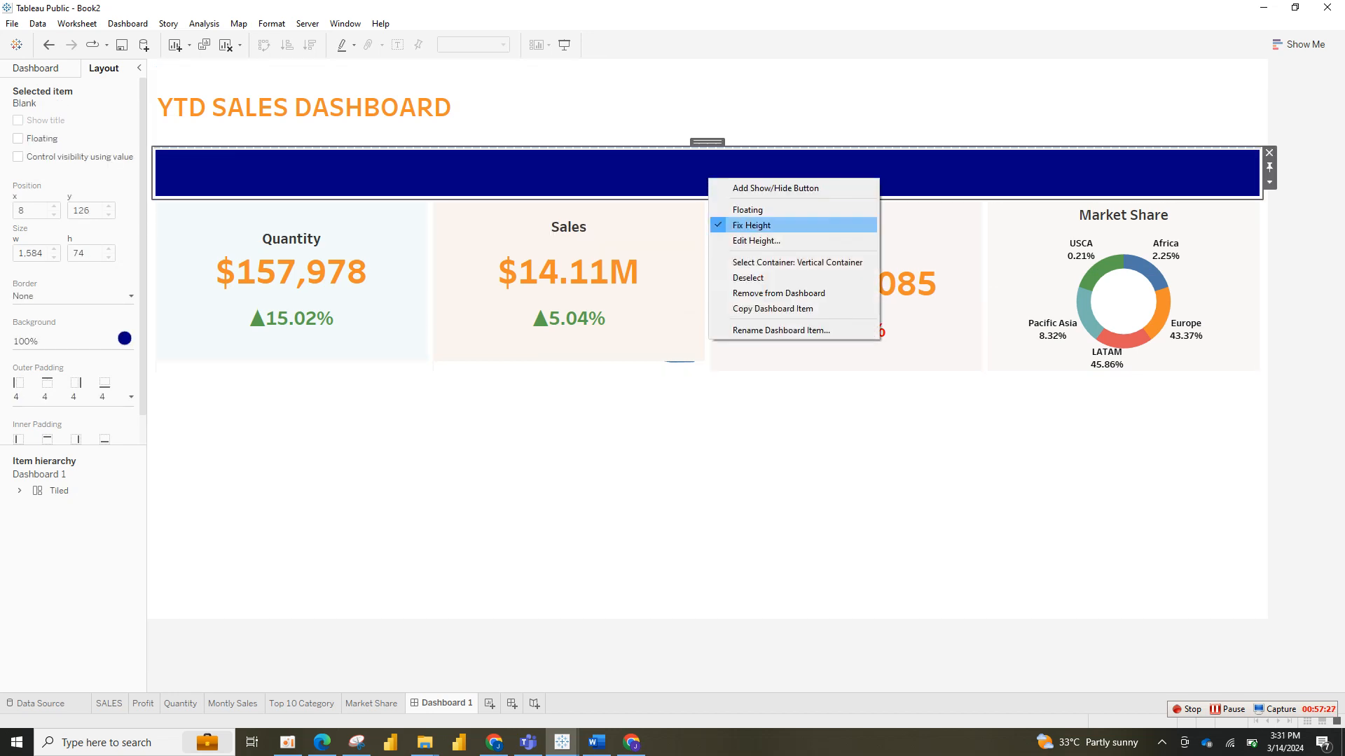
{"action": "left_click", "coordinate": [755, 240]}
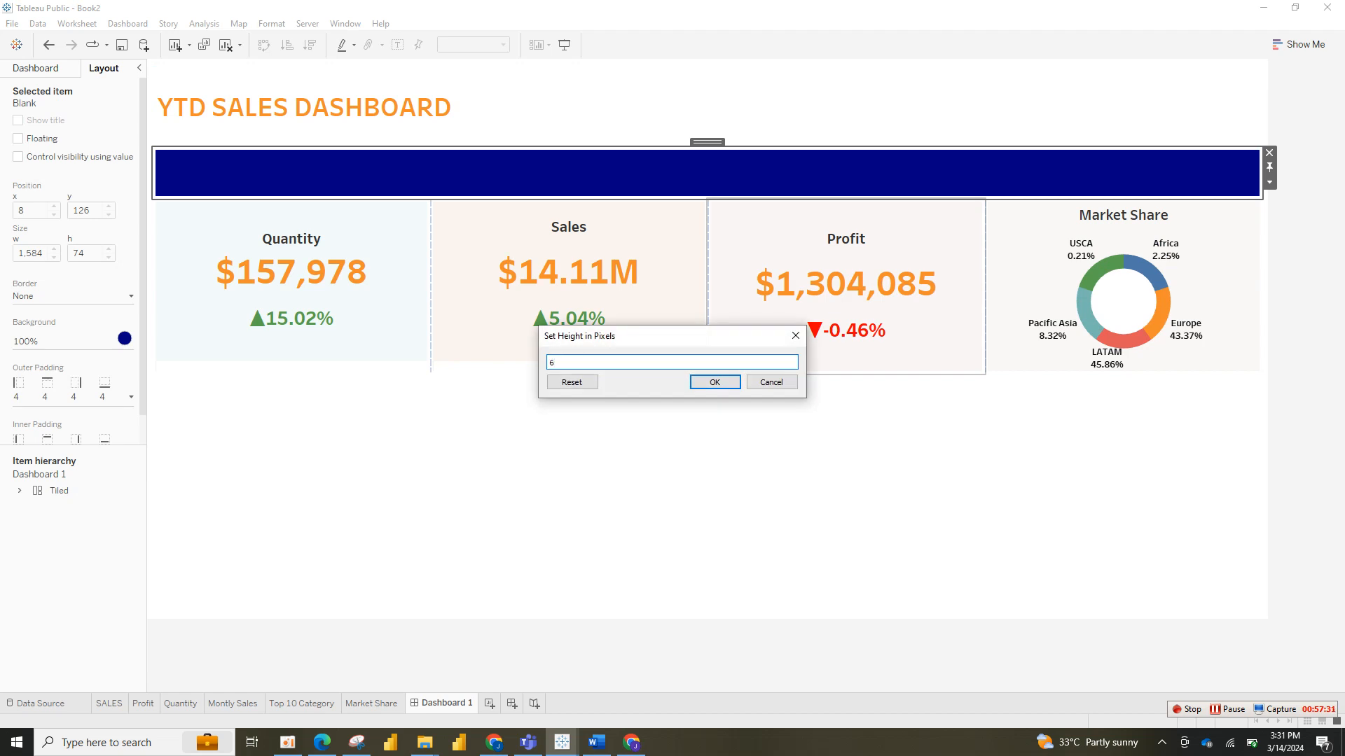
{"action": "key", "text": "Return"}
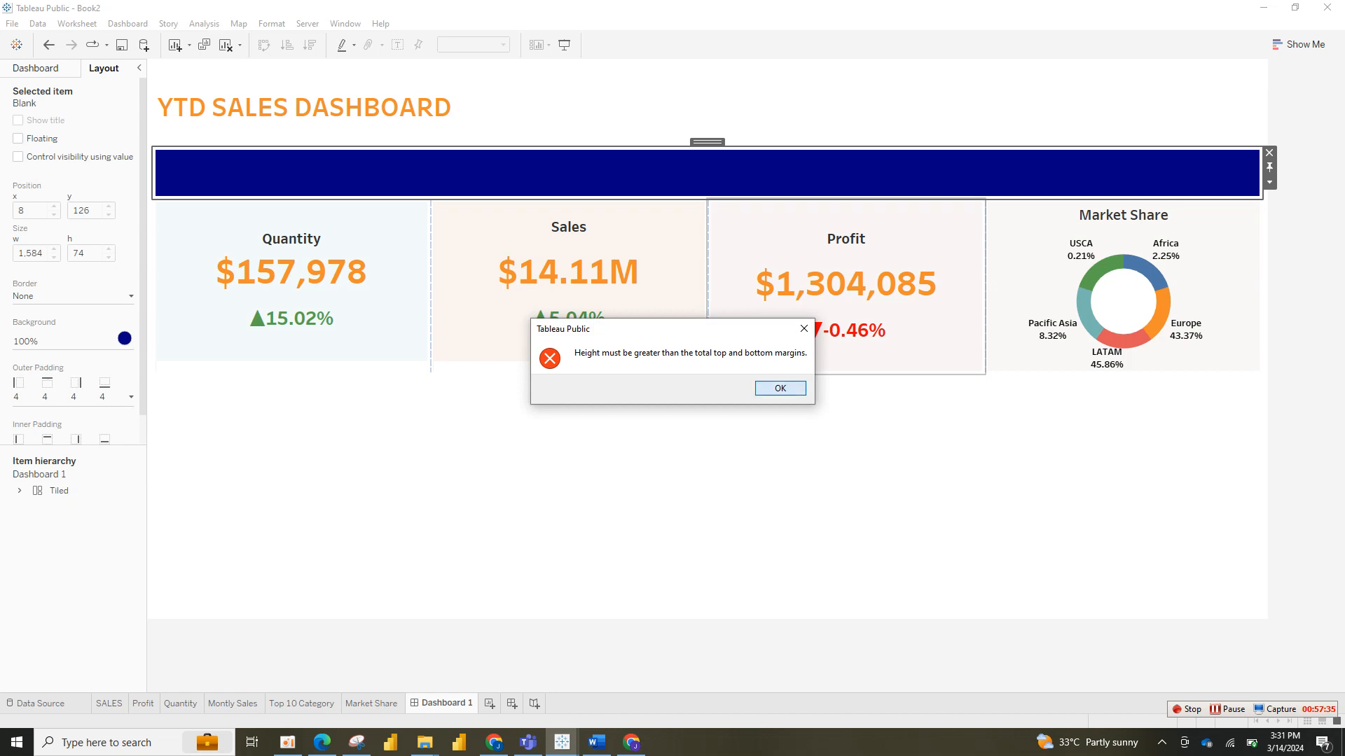
{"action": "key", "text": "Return"}
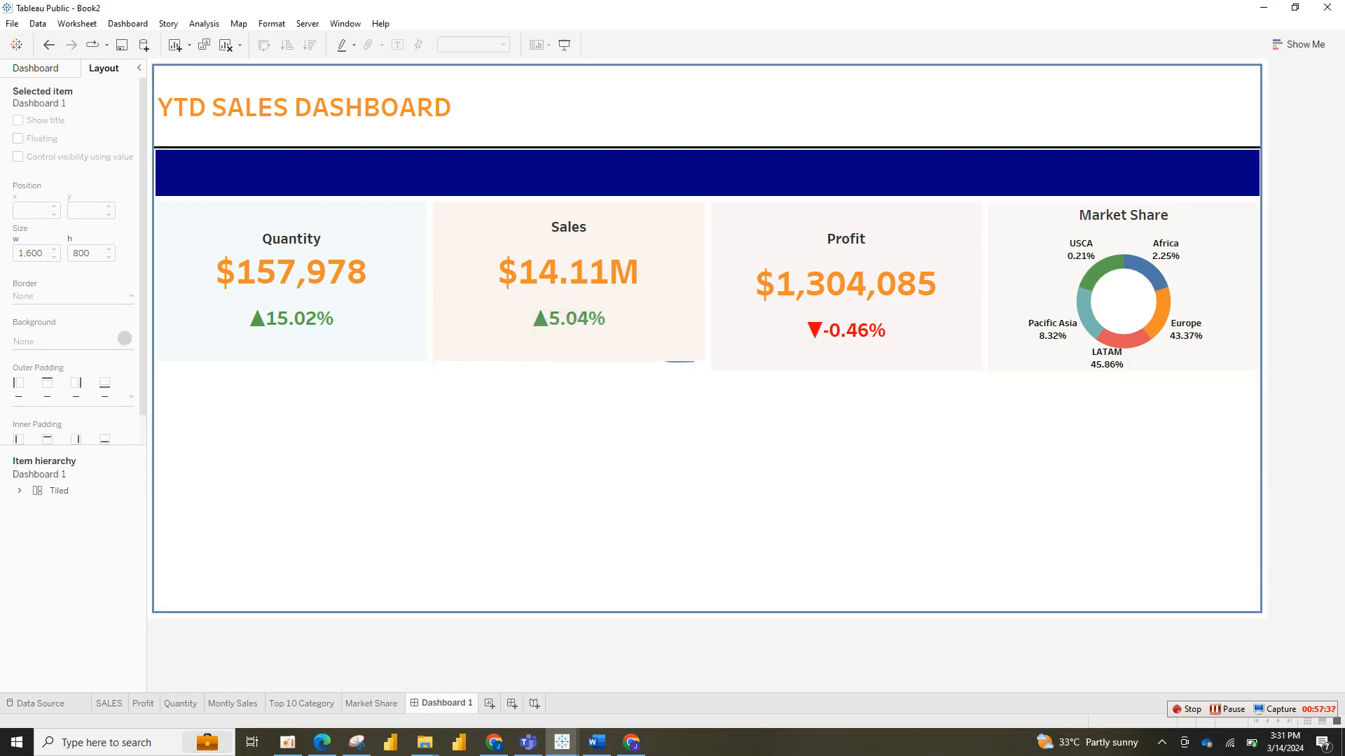
Step: Reduce the blue Blank object's height back to about 32 px
{"action": "left_click", "coordinate": [707, 173]}
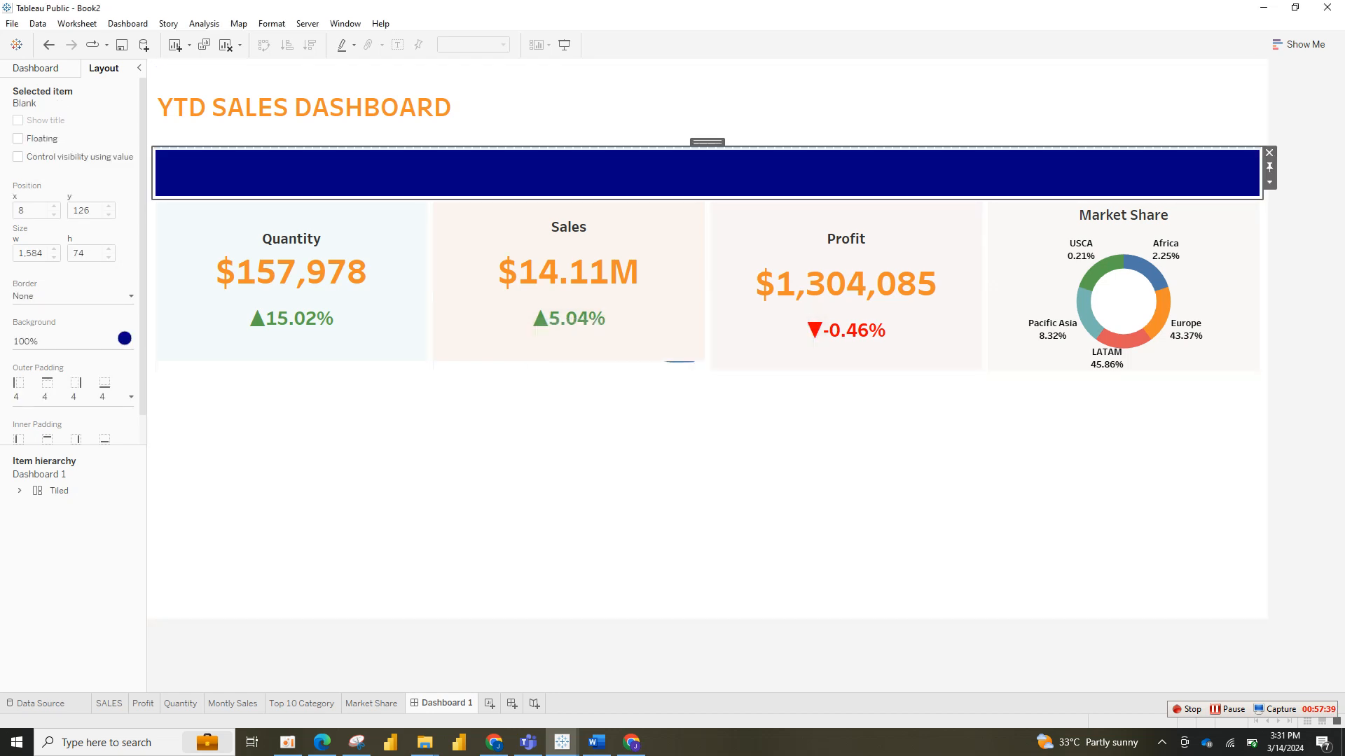
{"action": "left_click_drag", "start_coordinate": [763, 200], "coordinate": [763, 169]}
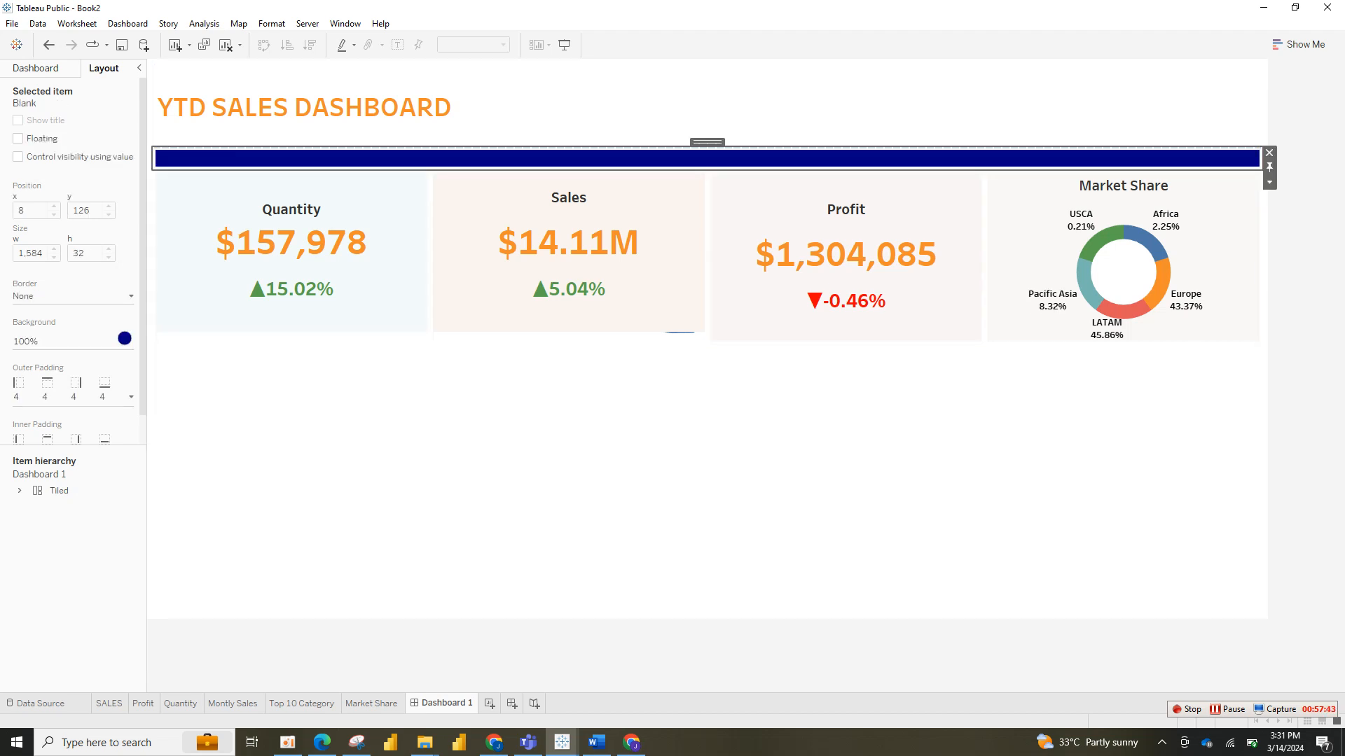
{"action": "right_click", "coordinate": [750, 163]}
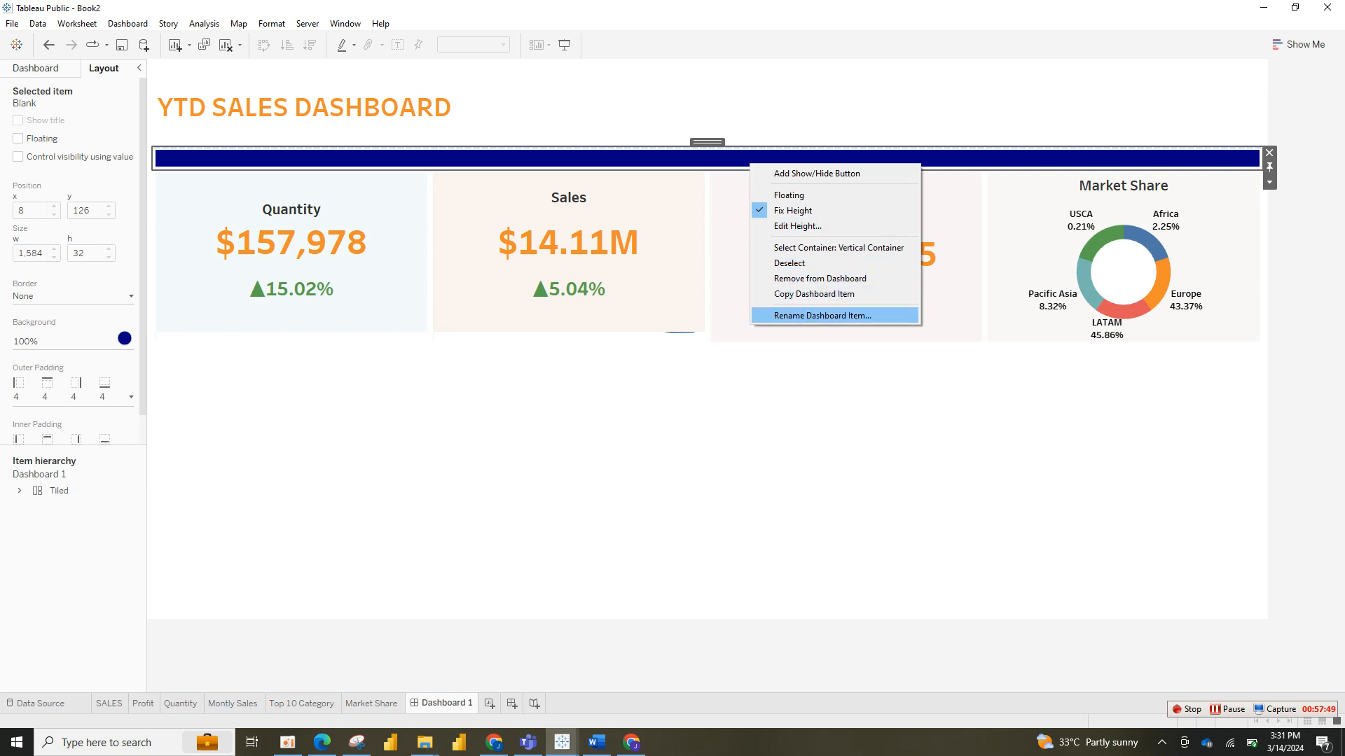
{"action": "left_click", "coordinate": [959, 112]}
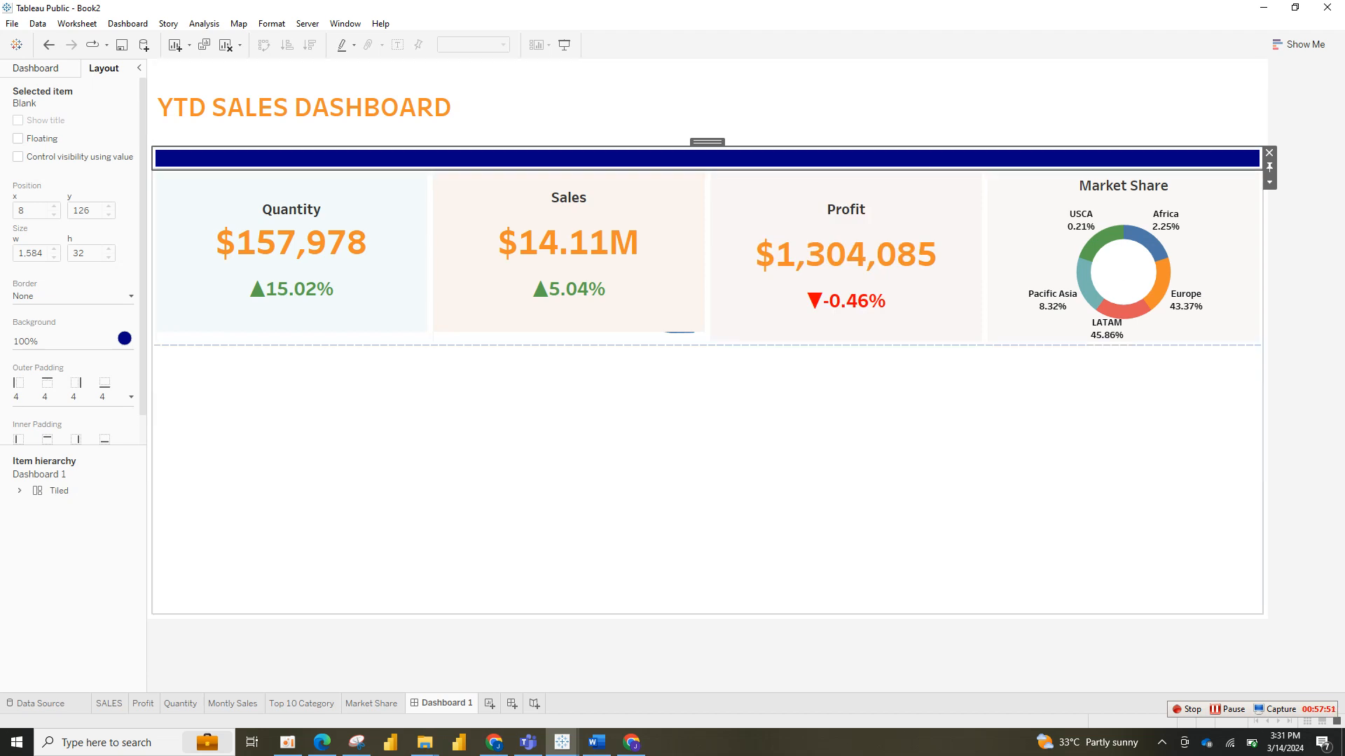
Step: Set the blue Blank object's outer padding to 1 on all sides
{"action": "left_click", "coordinate": [925, 413]}
{"action": "left_click", "coordinate": [505, 158]}
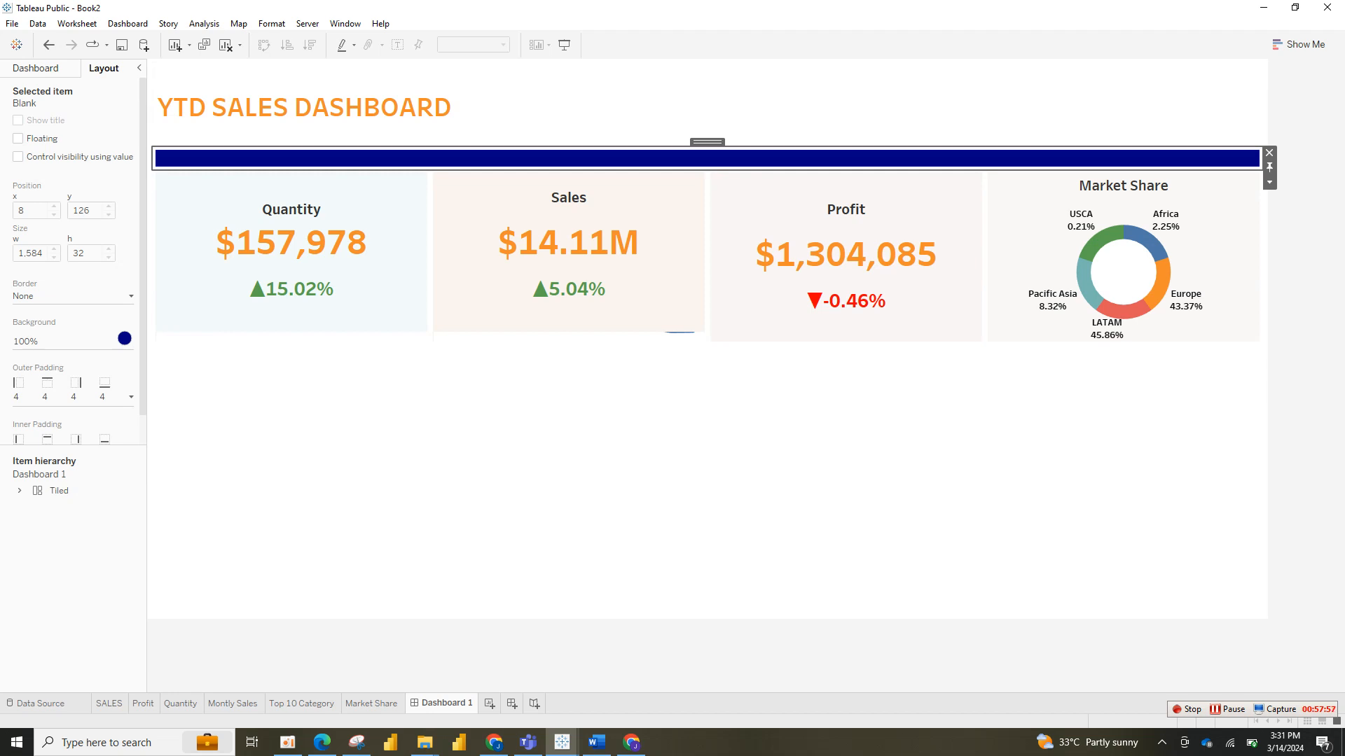
{"action": "left_click", "coordinate": [131, 397]}
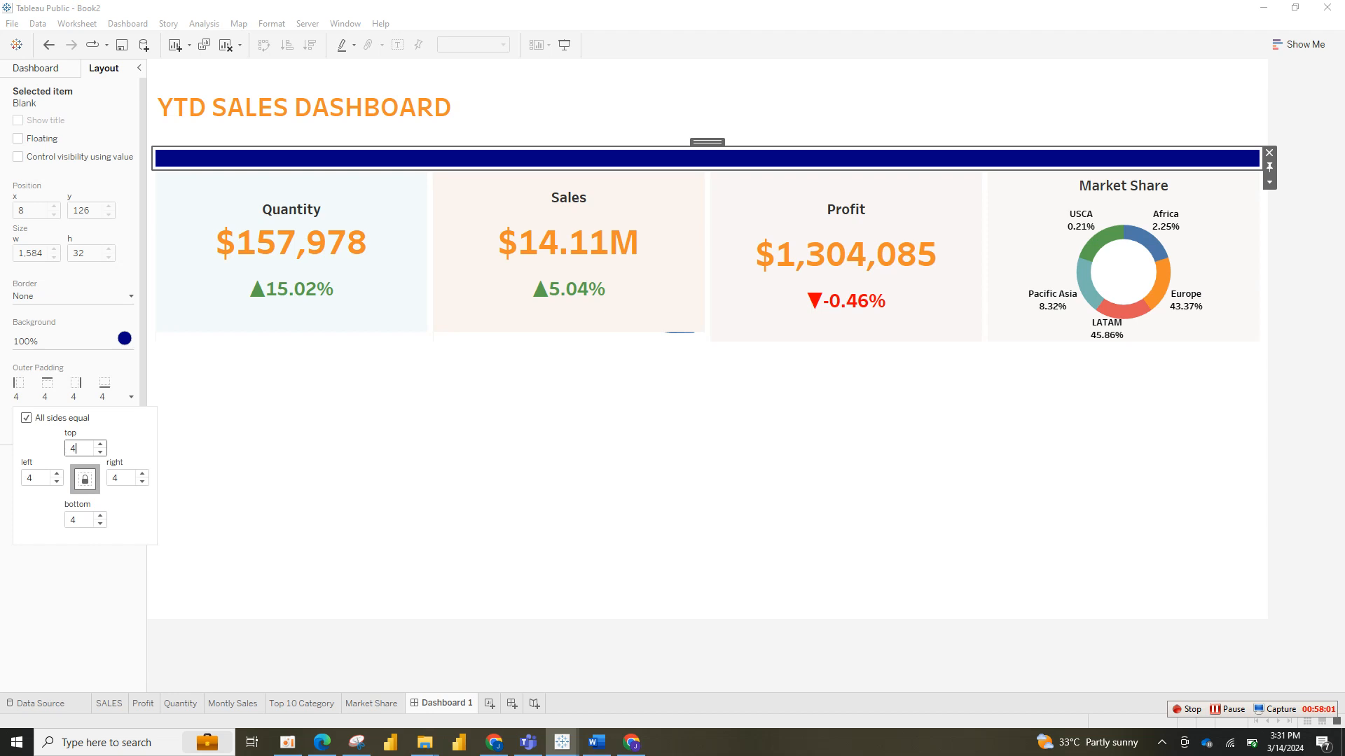
{"action": "type", "text": "1"}
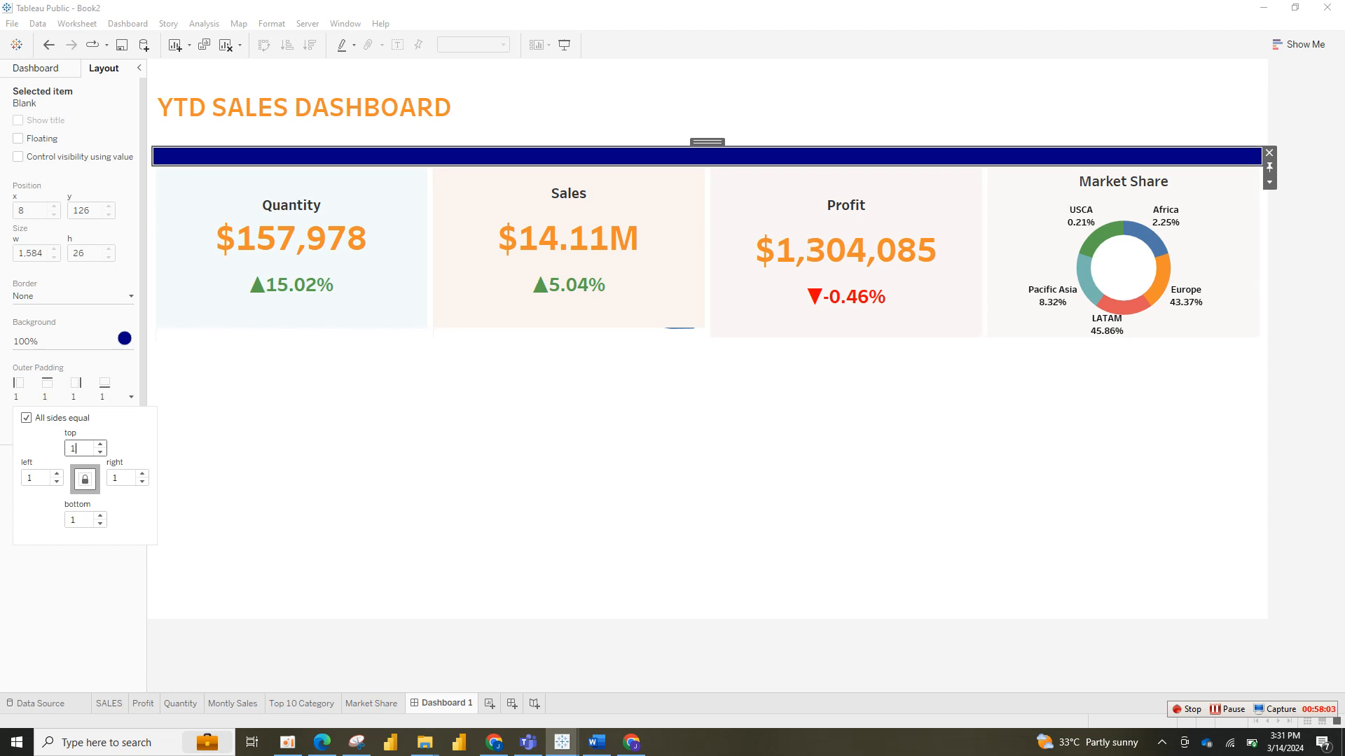
Step: Set the blue Blank object's height to 7 pixels so it forms a thin divider line, and deselect it
{"action": "left_click", "coordinate": [518, 420]}
{"action": "left_click", "coordinate": [537, 156]}
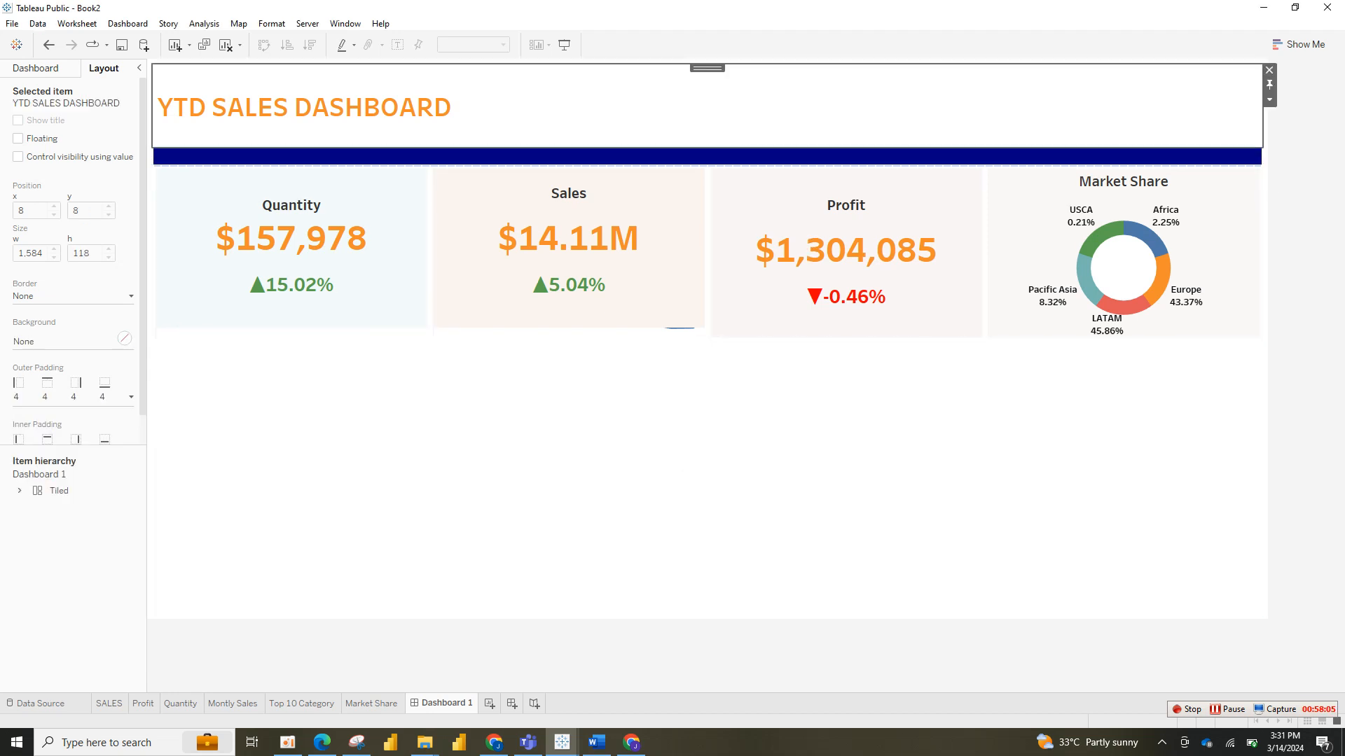
{"action": "right_click", "coordinate": [537, 156]}
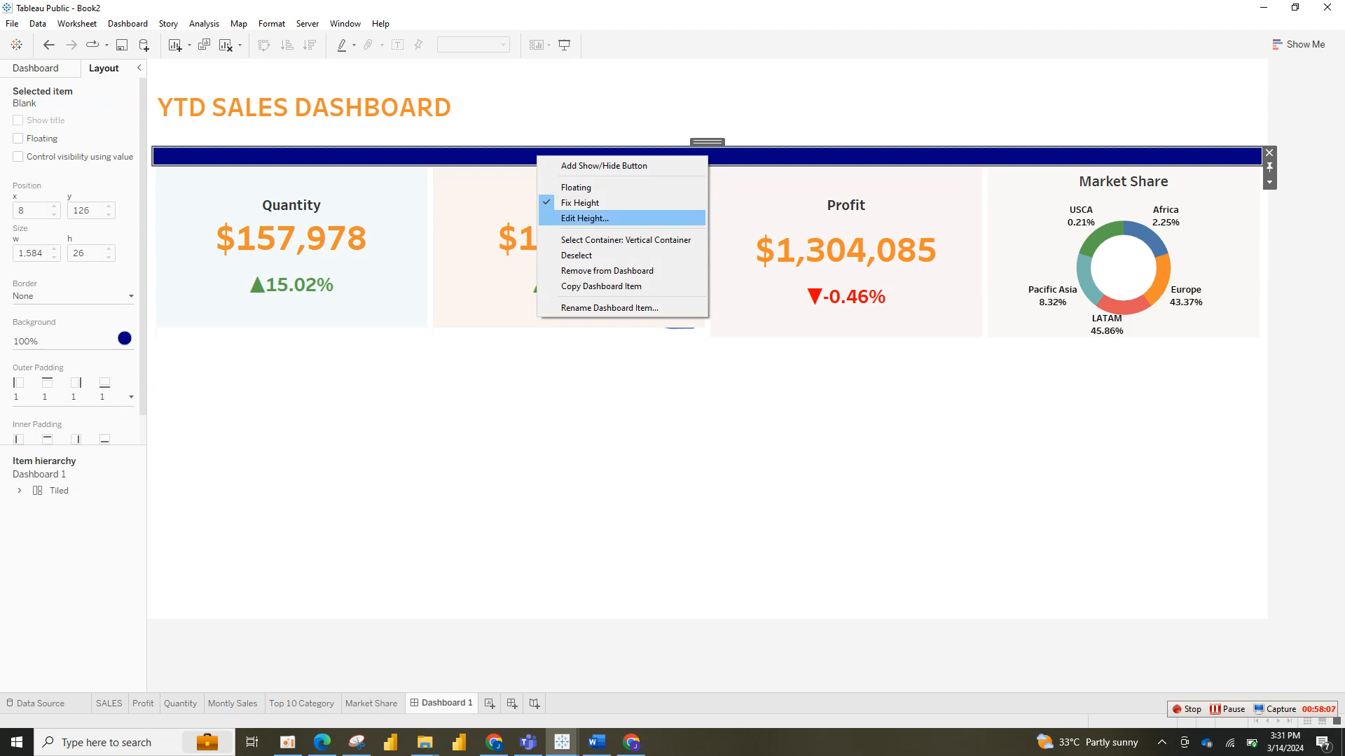
{"action": "key", "text": "Return"}
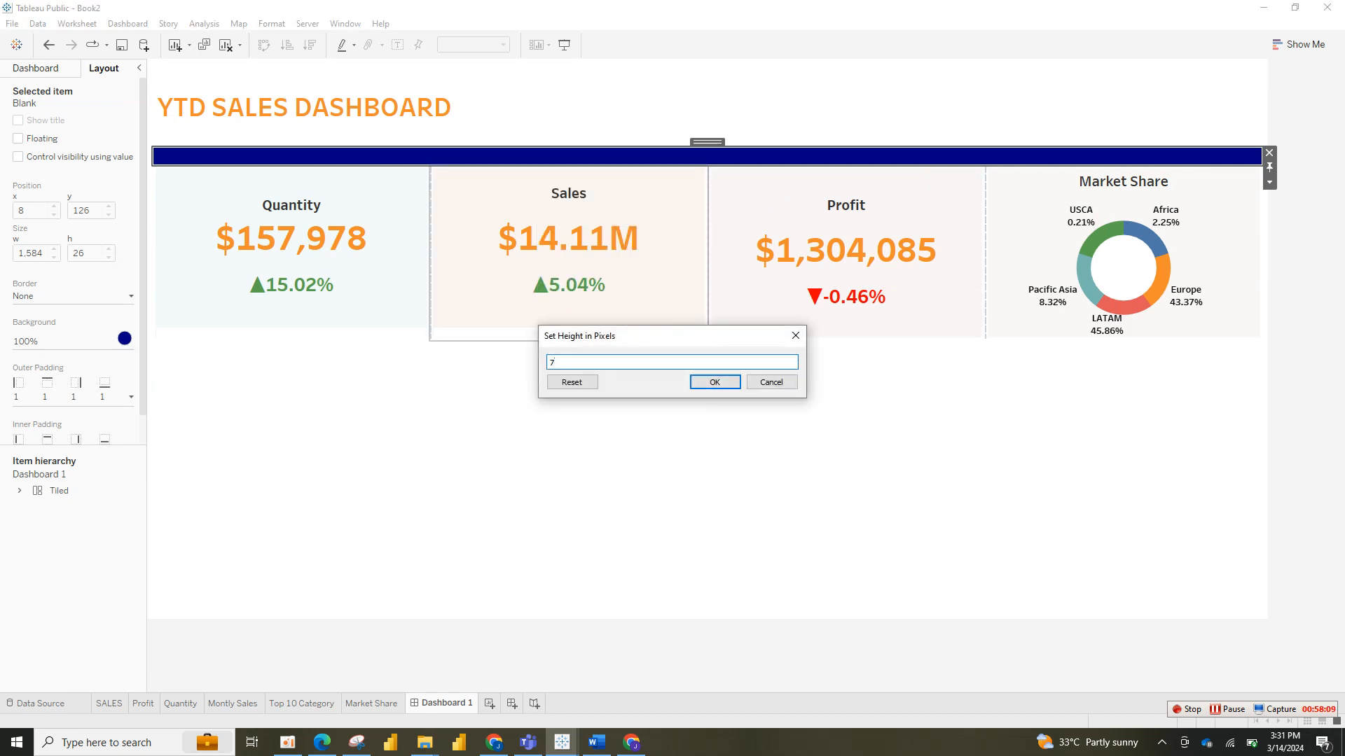
{"action": "key", "text": "Return"}
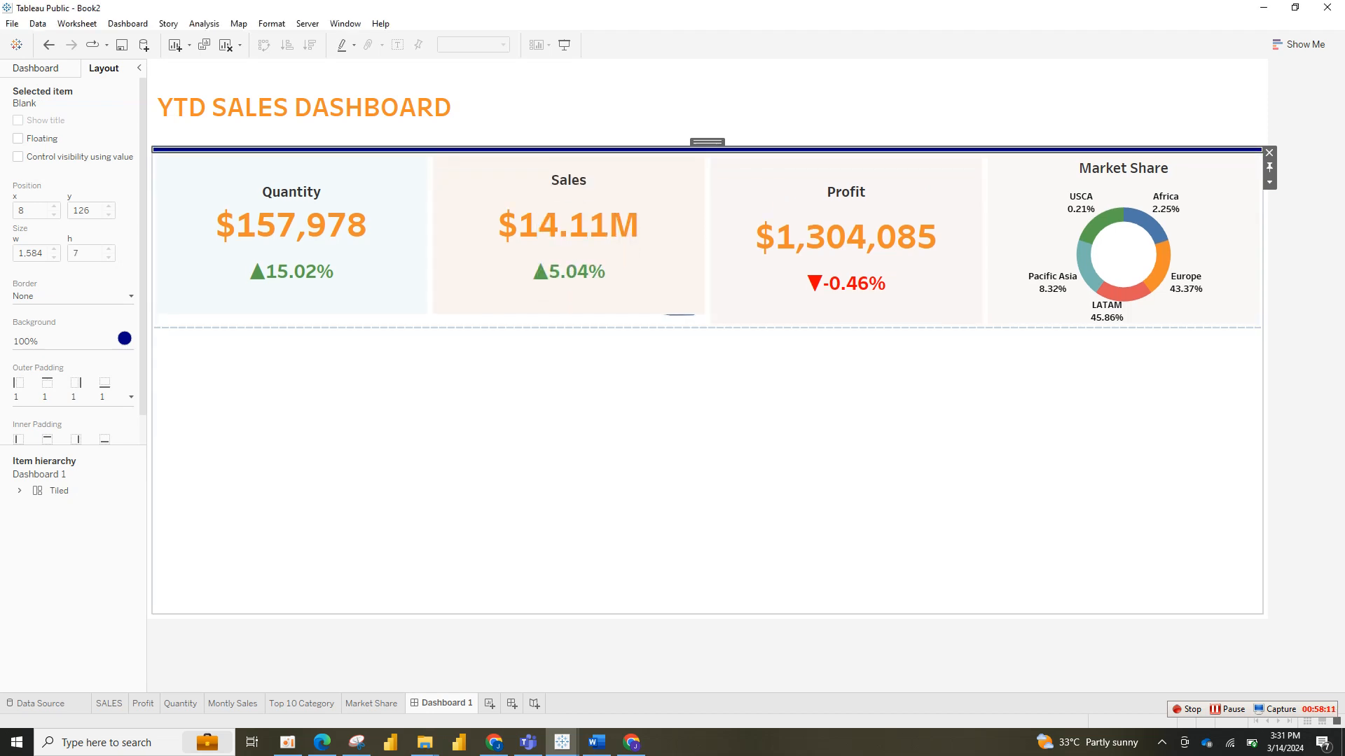
{"action": "left_click", "coordinate": [631, 109]}
{"action": "left_click", "coordinate": [1304, 238]}
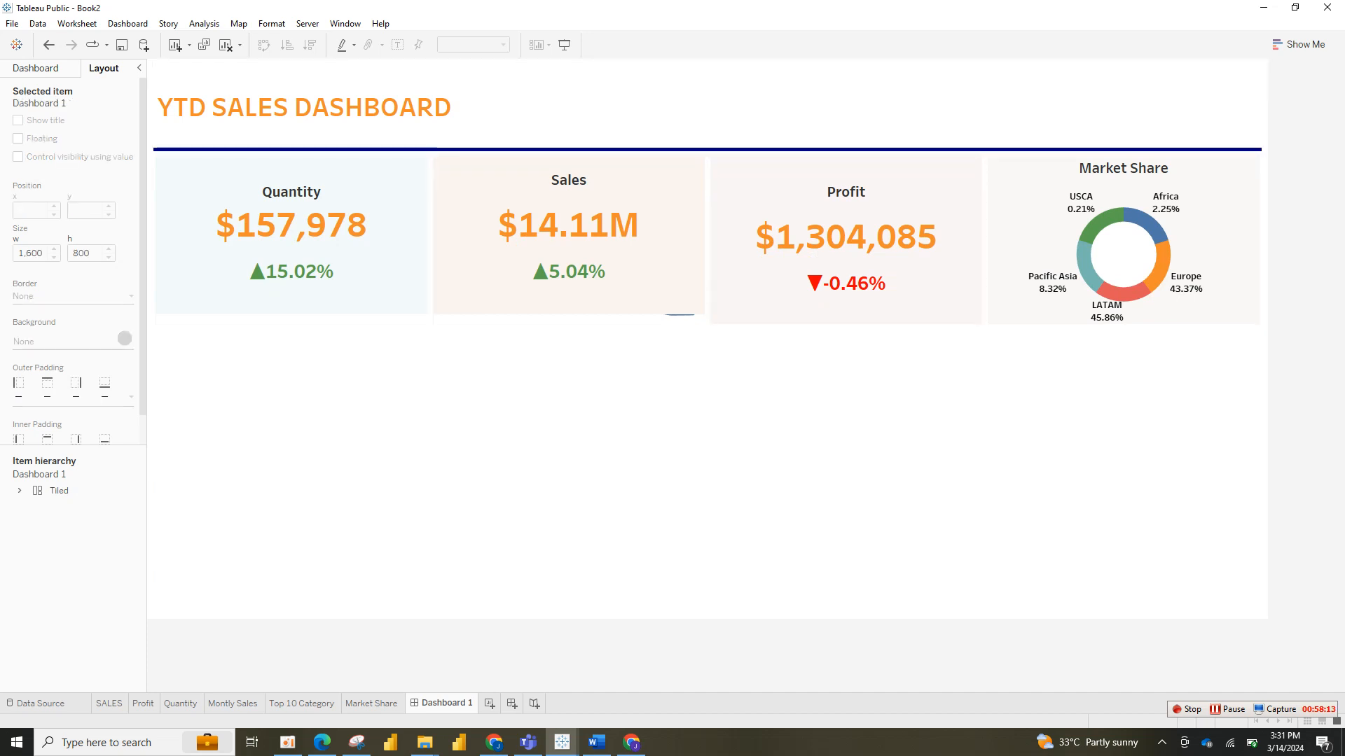
Step: Reduce the dashboard title area's height so the vertical container holding the cards starts at about y 102
{"action": "left_click", "coordinate": [708, 107]}
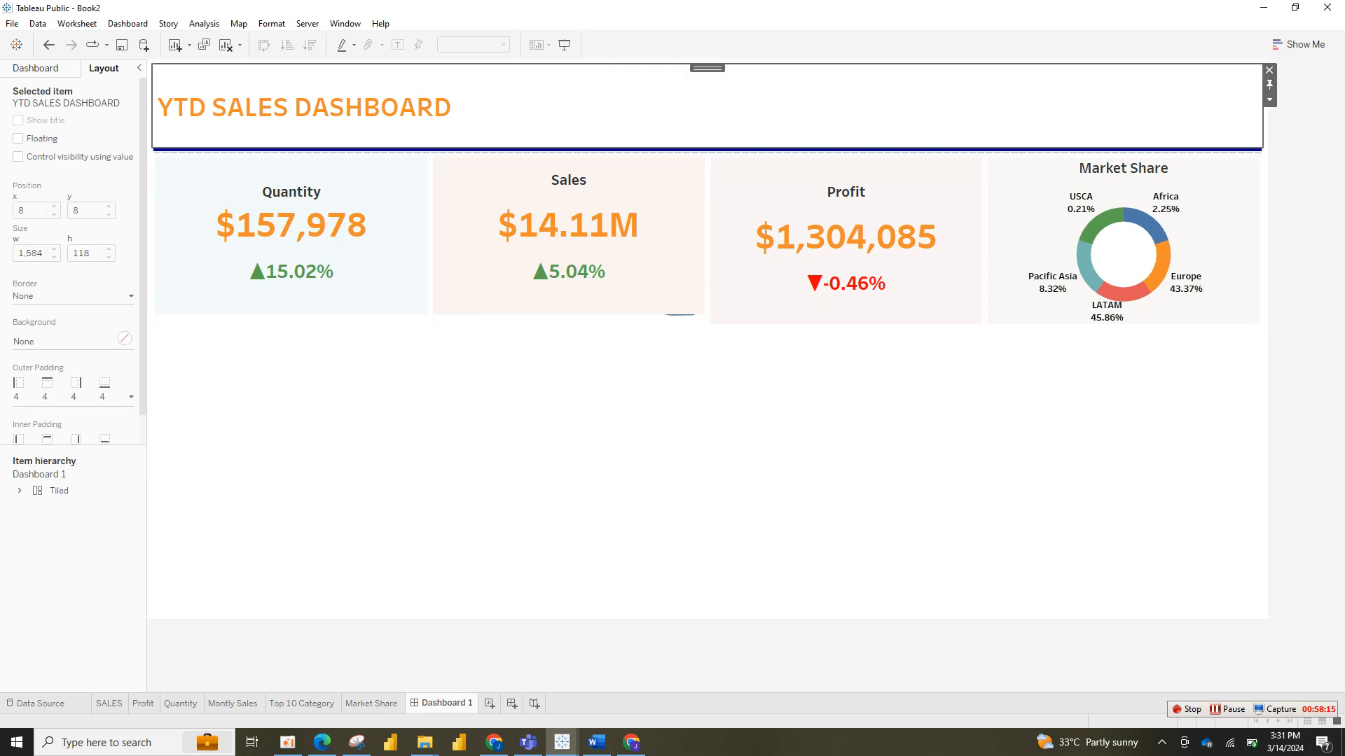
{"action": "left_click_drag", "start_coordinate": [770, 149], "coordinate": [770, 127]}
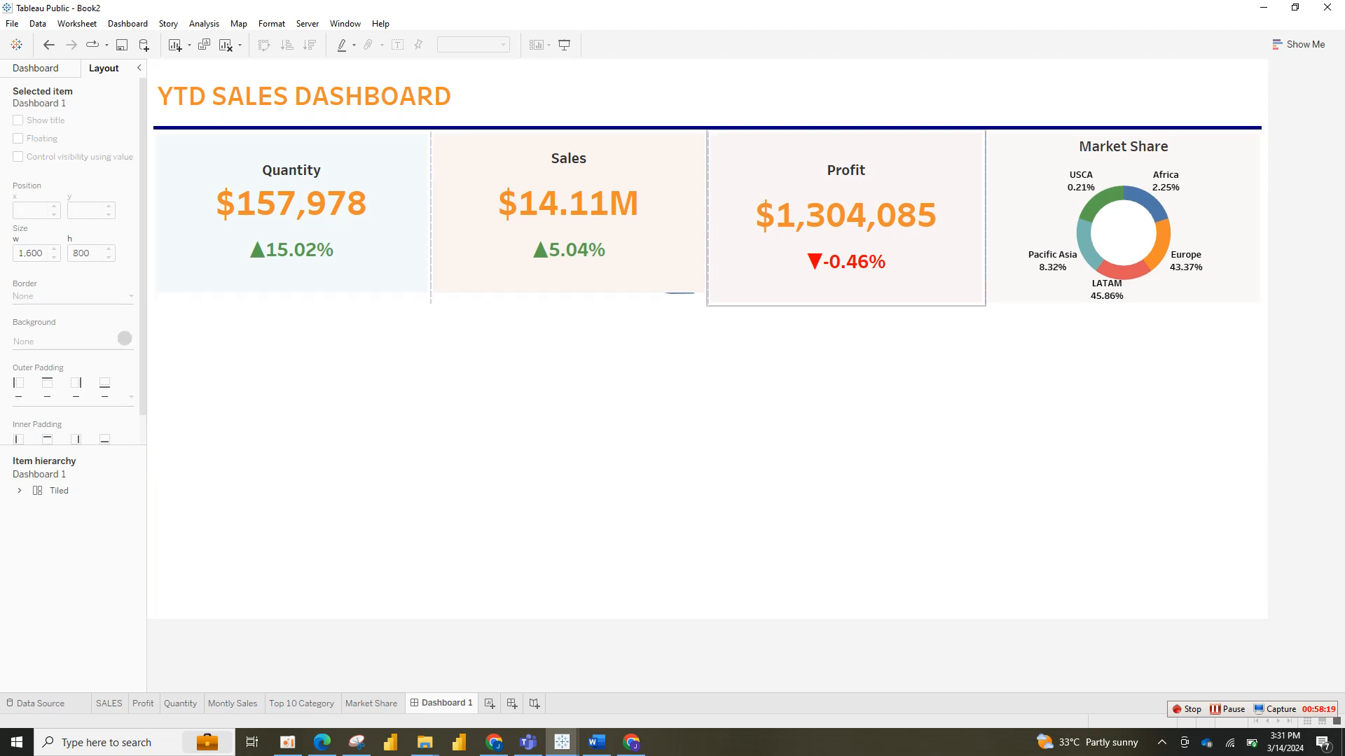
{"action": "left_click", "coordinate": [728, 371]}
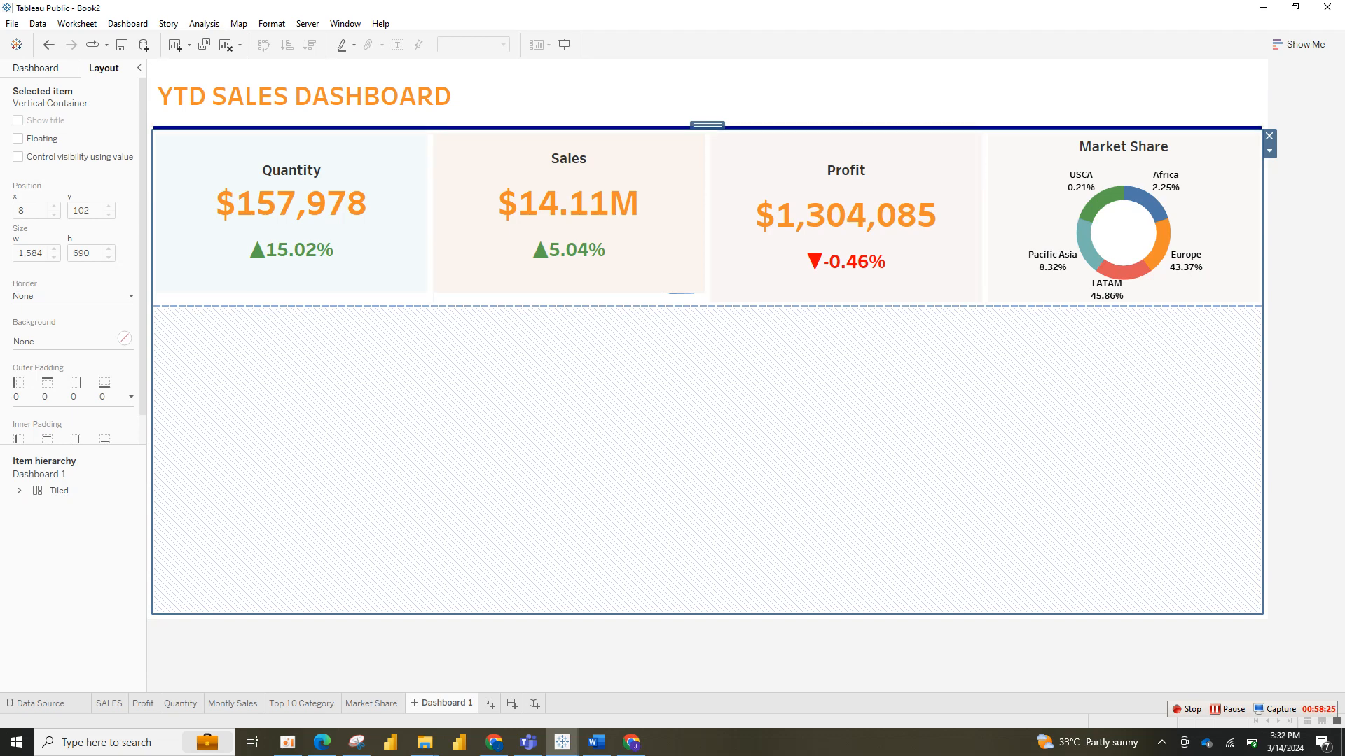
Step: Insert a tiled horizontal container below the cards and place the Top 10 Category and Montly Sales sheets side by side in it
{"action": "left_click", "coordinate": [36, 67]}
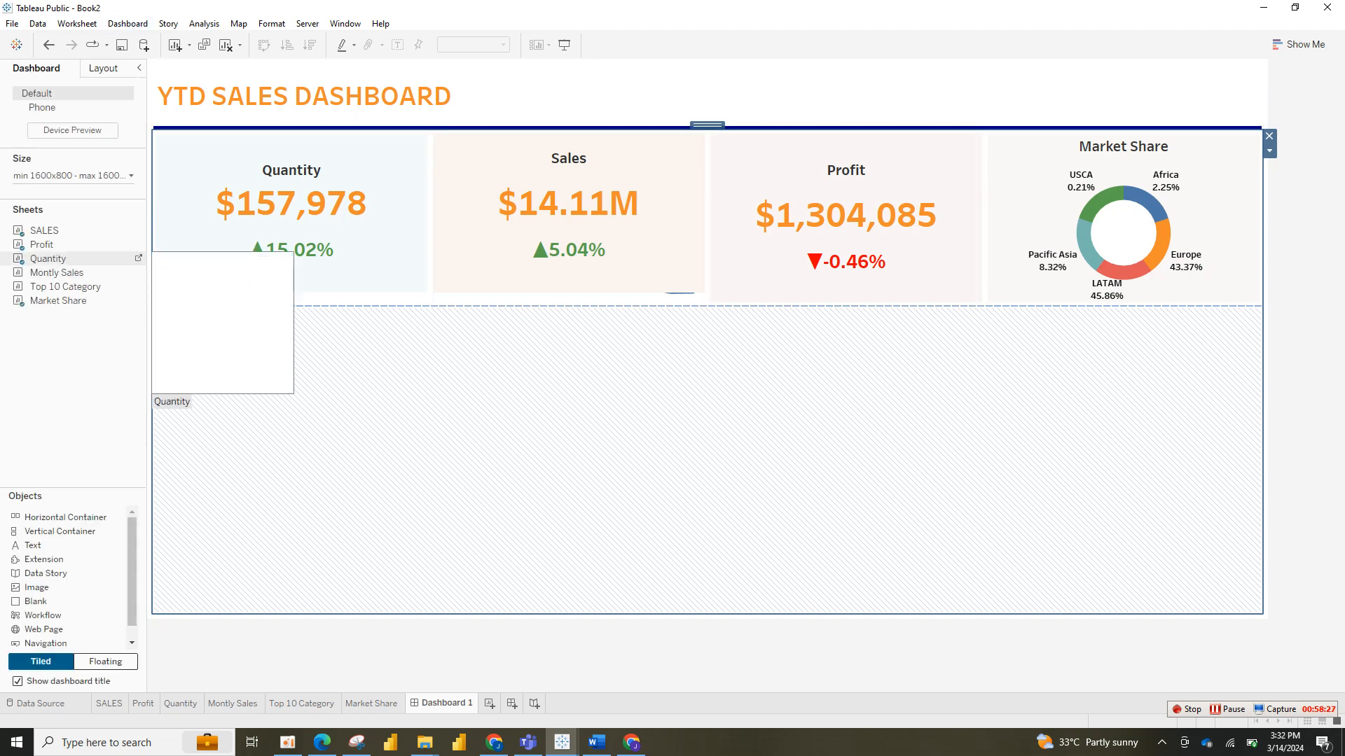
{"action": "left_click_drag", "start_coordinate": [65, 517], "coordinate": [393, 312]}
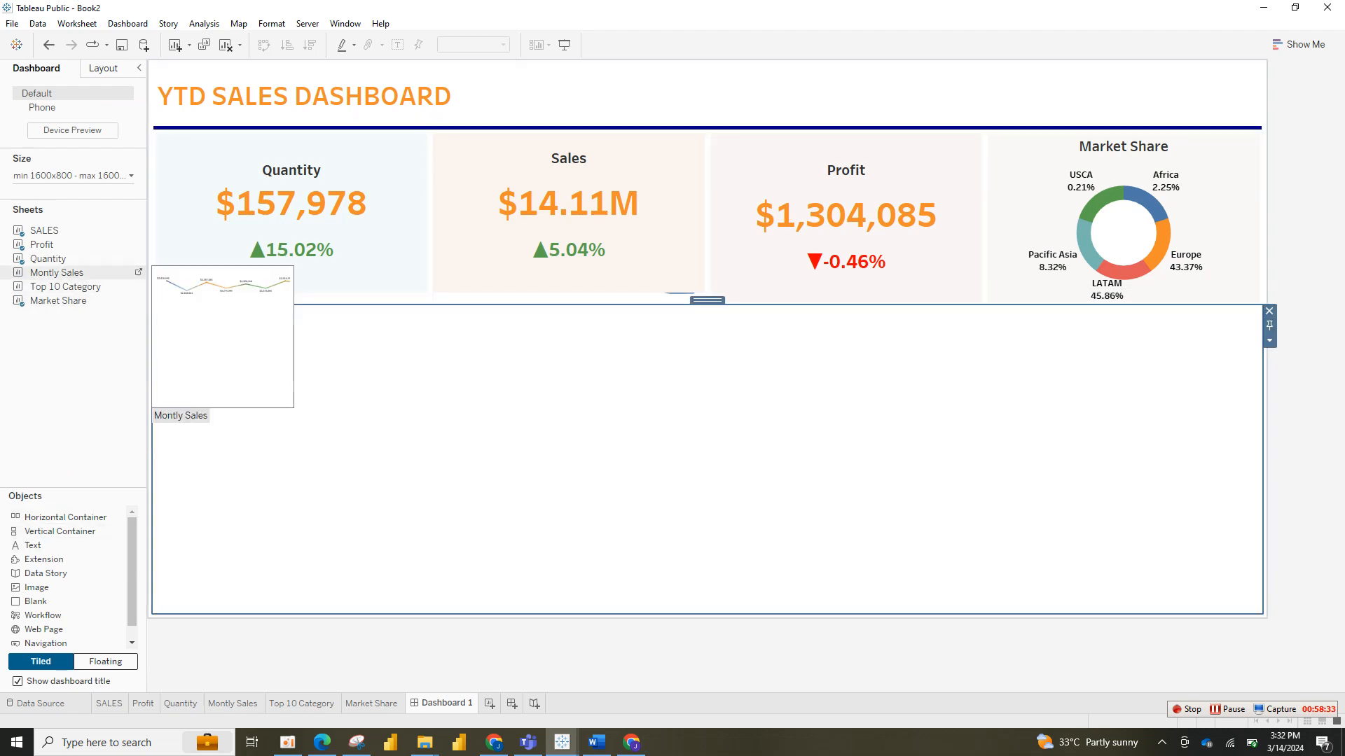
{"action": "left_click_drag", "start_coordinate": [65, 286], "coordinate": [700, 455]}
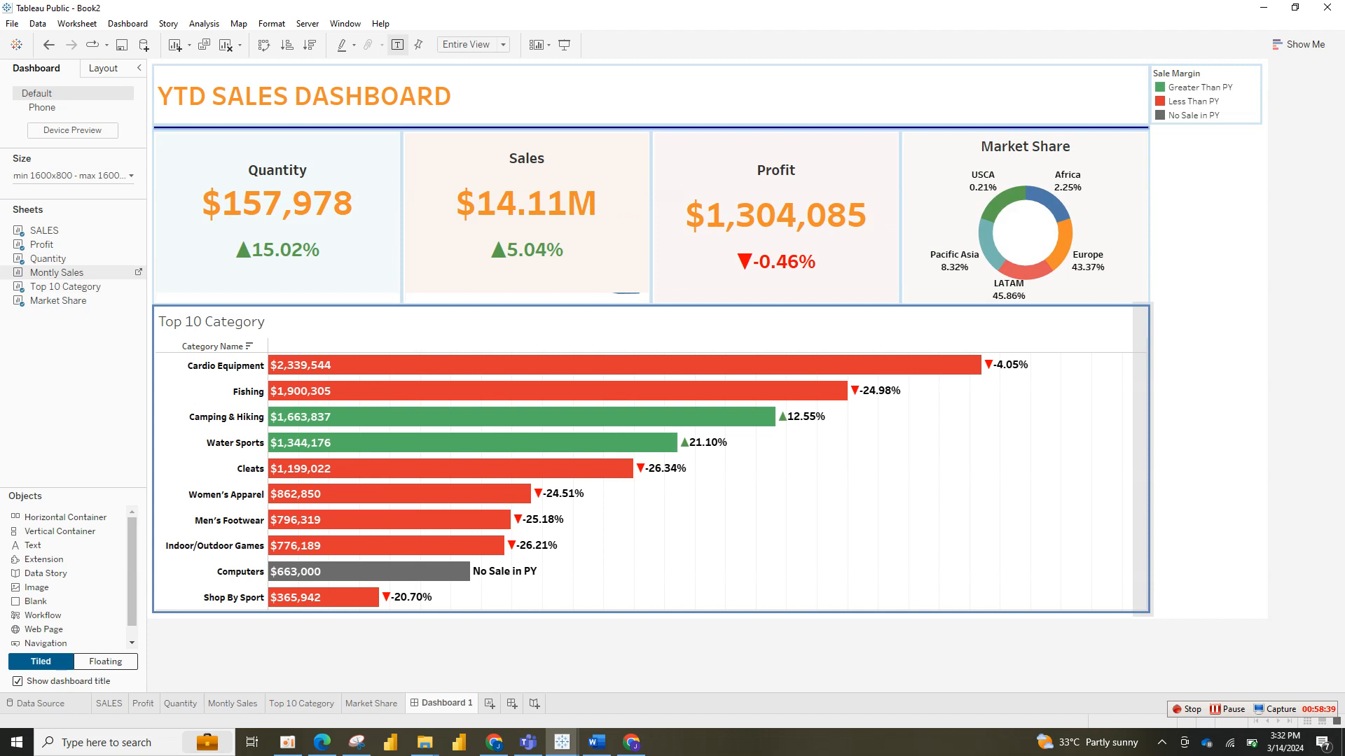
{"action": "double_click", "coordinate": [57, 273]}
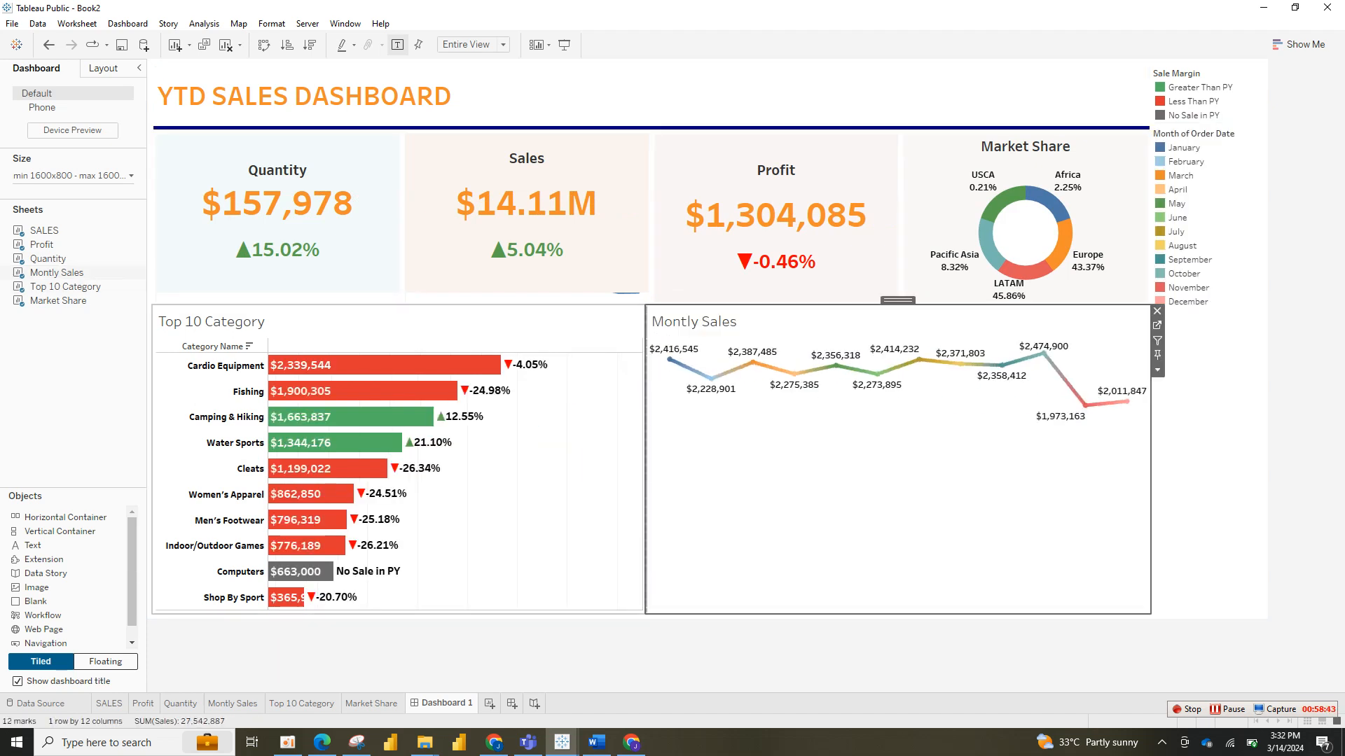
Step: Open the Top 10 Category worksheet from the dashboard and set its row zero lines to None
{"action": "right_click", "coordinate": [545, 453]}
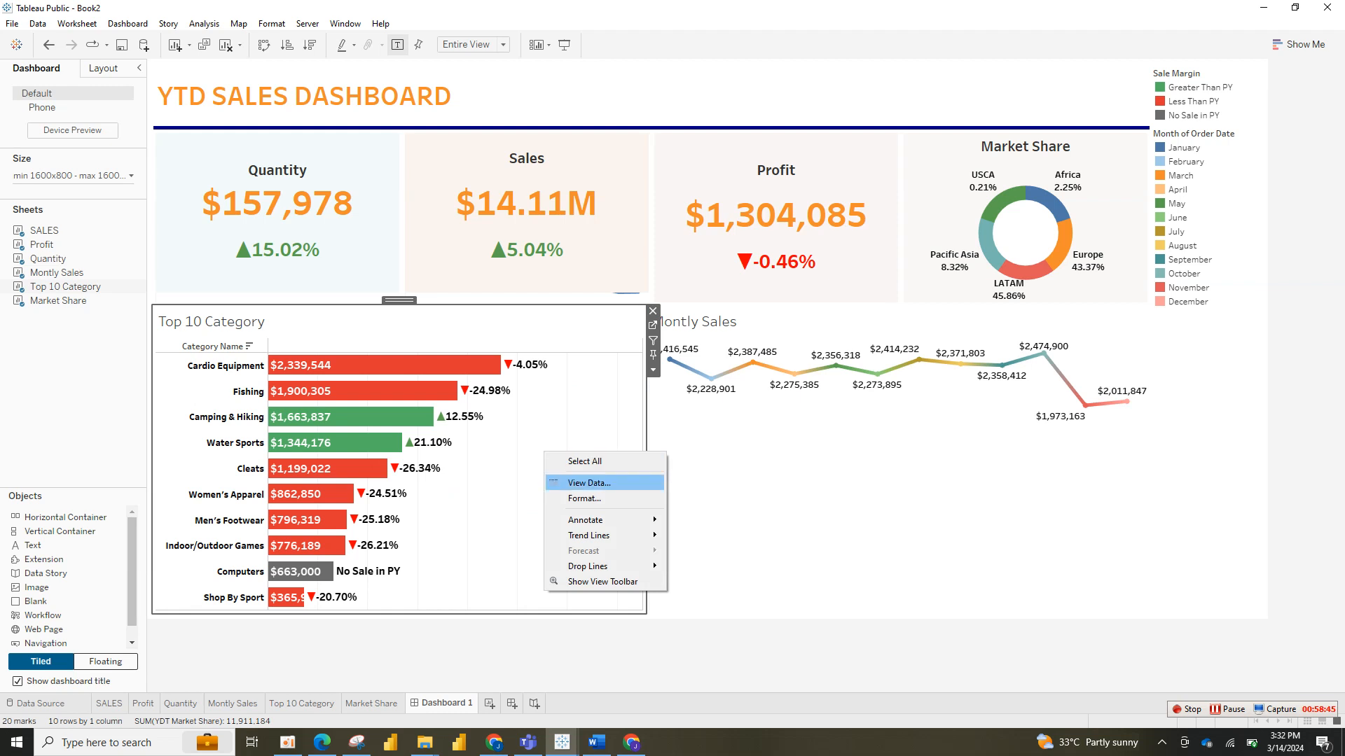
{"action": "left_click", "coordinate": [652, 370]}
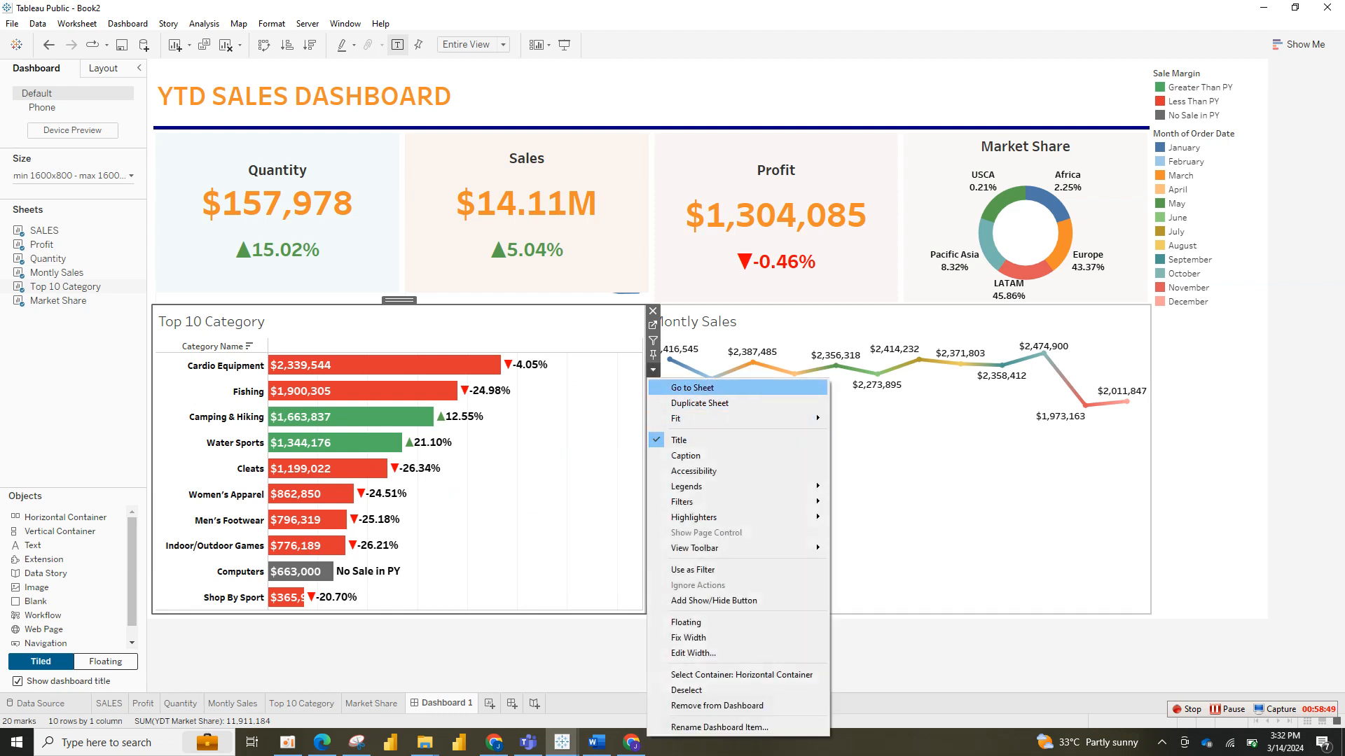
{"action": "left_click", "coordinate": [694, 388]}
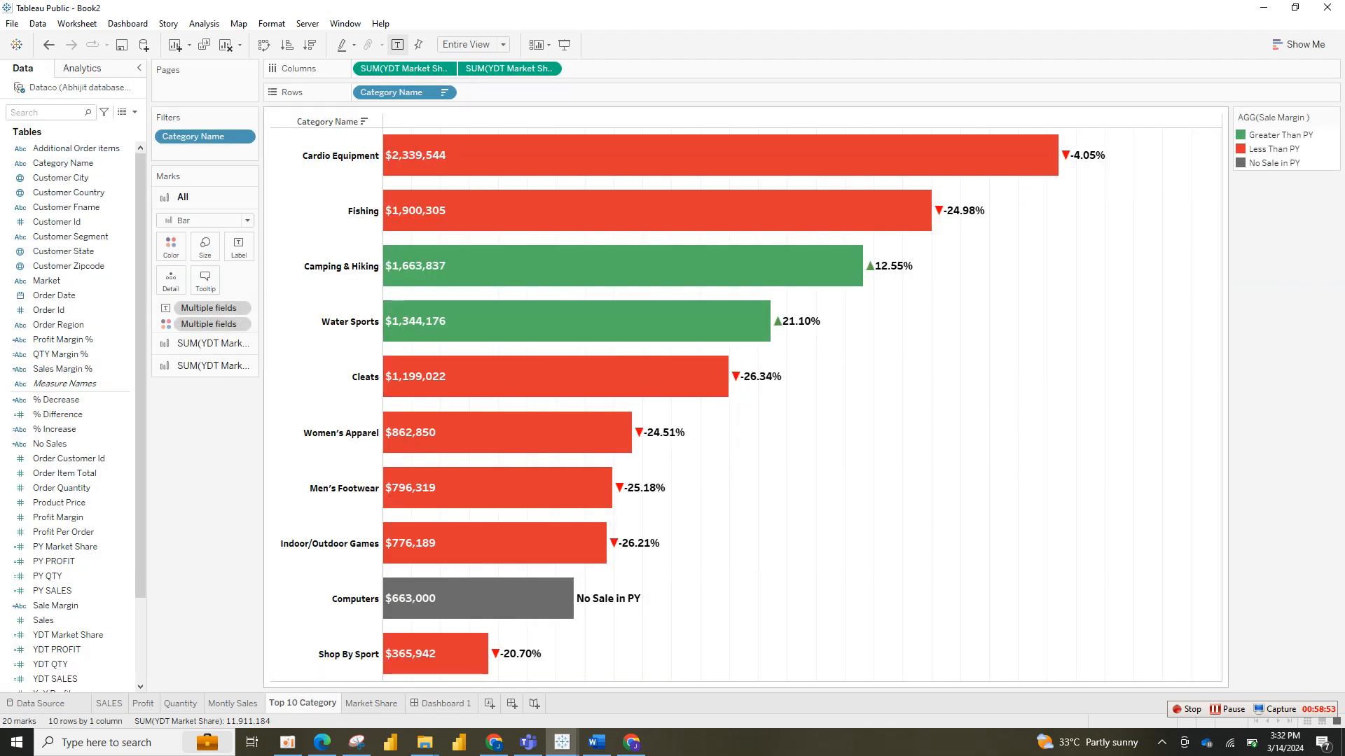
{"action": "right_click", "coordinate": [802, 374]}
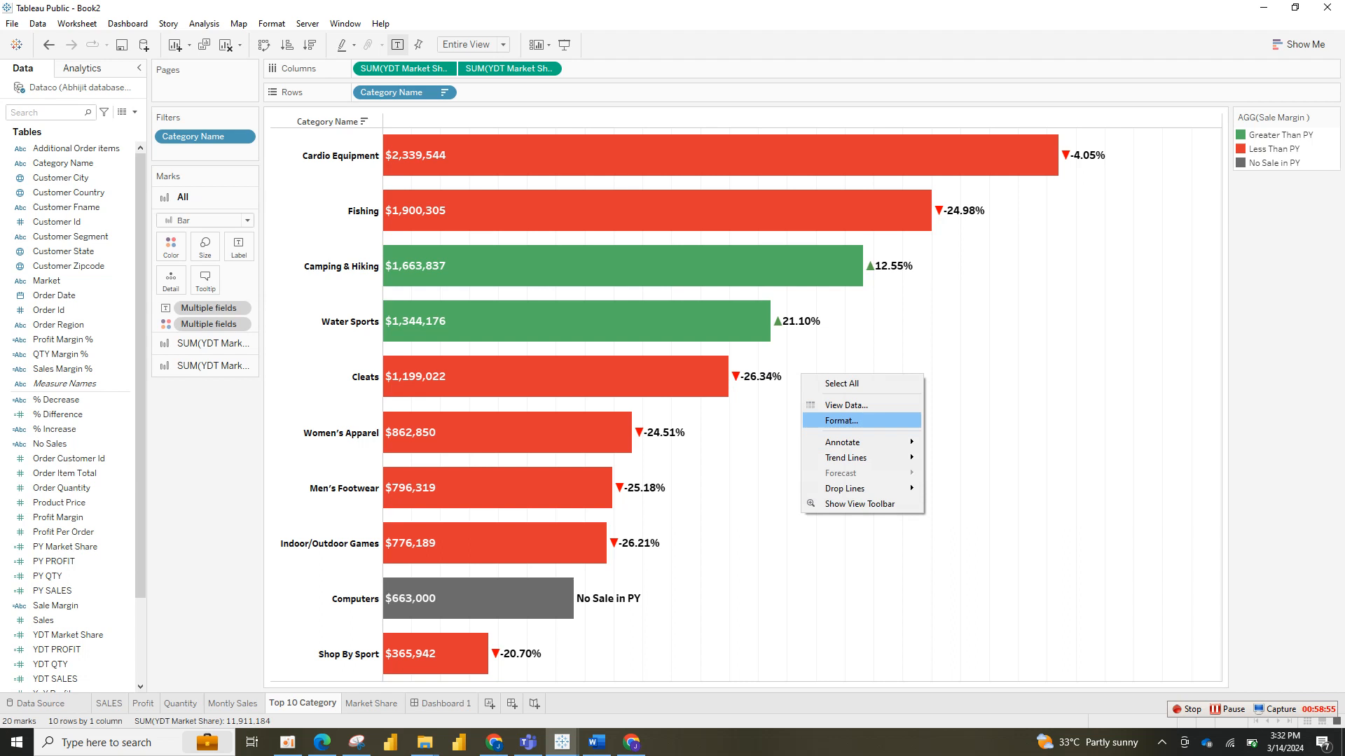
{"action": "left_click", "coordinate": [841, 420]}
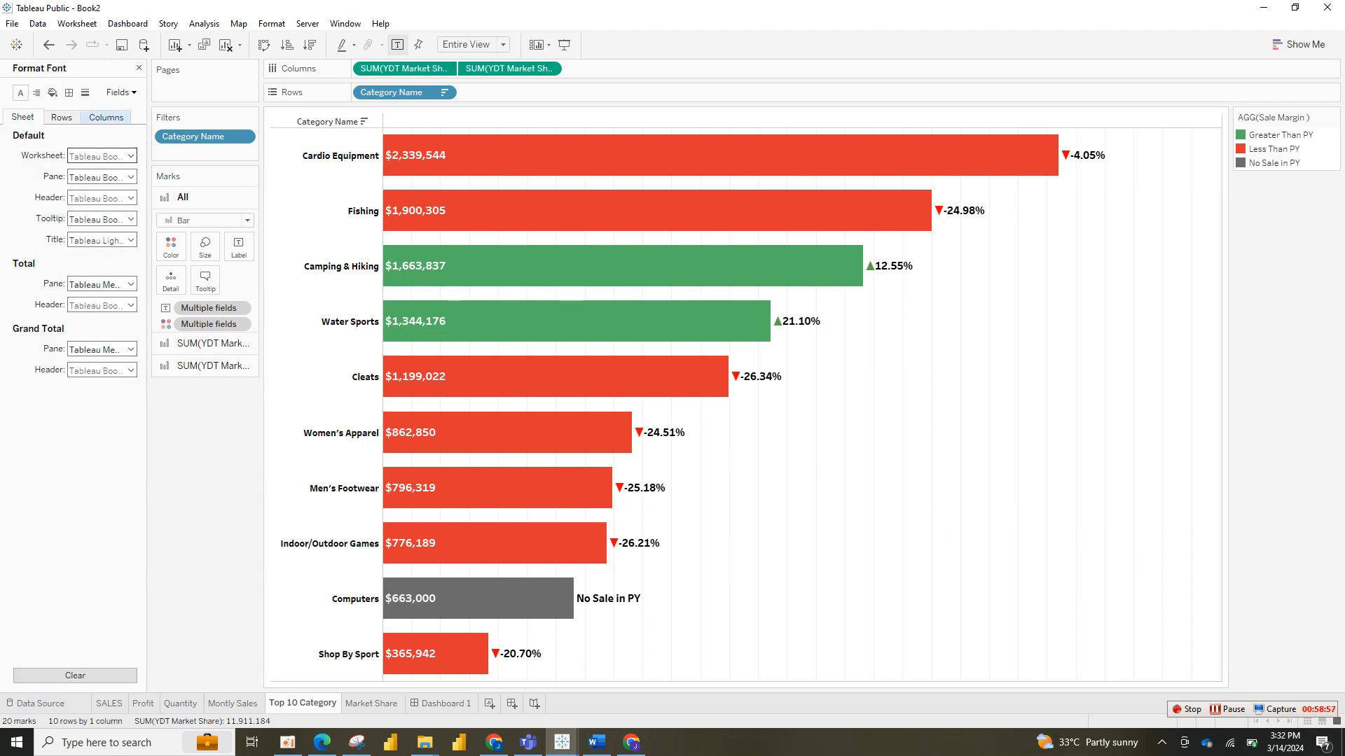
{"action": "left_click", "coordinate": [52, 91]}
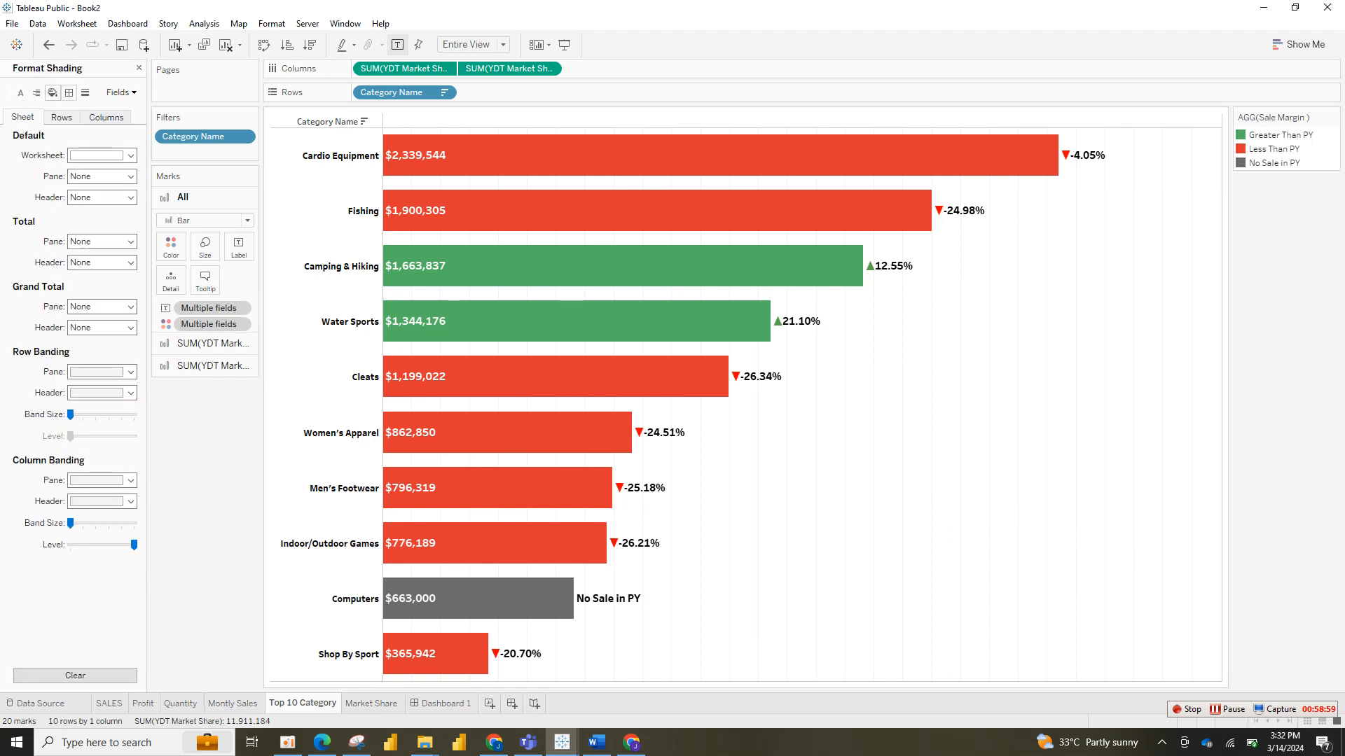
{"action": "left_click", "coordinate": [103, 155]}
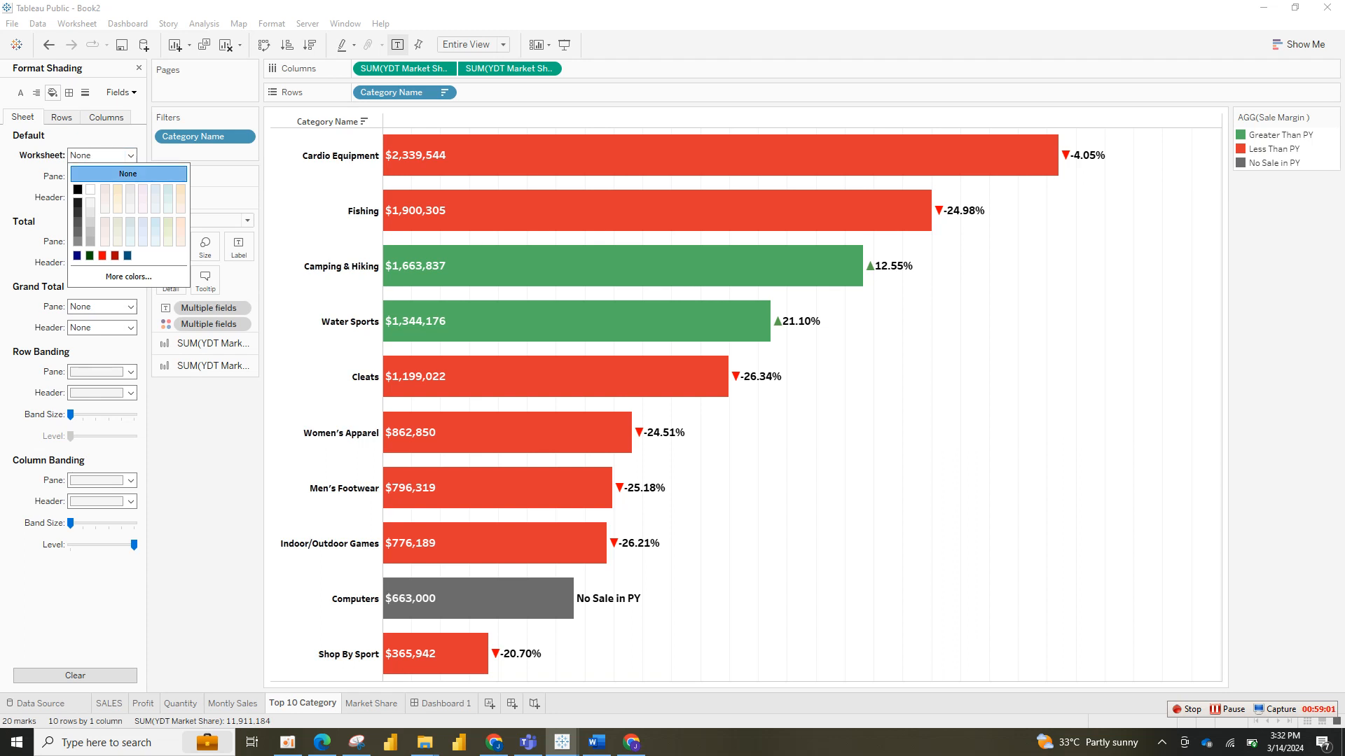
{"action": "left_click", "coordinate": [84, 92]}
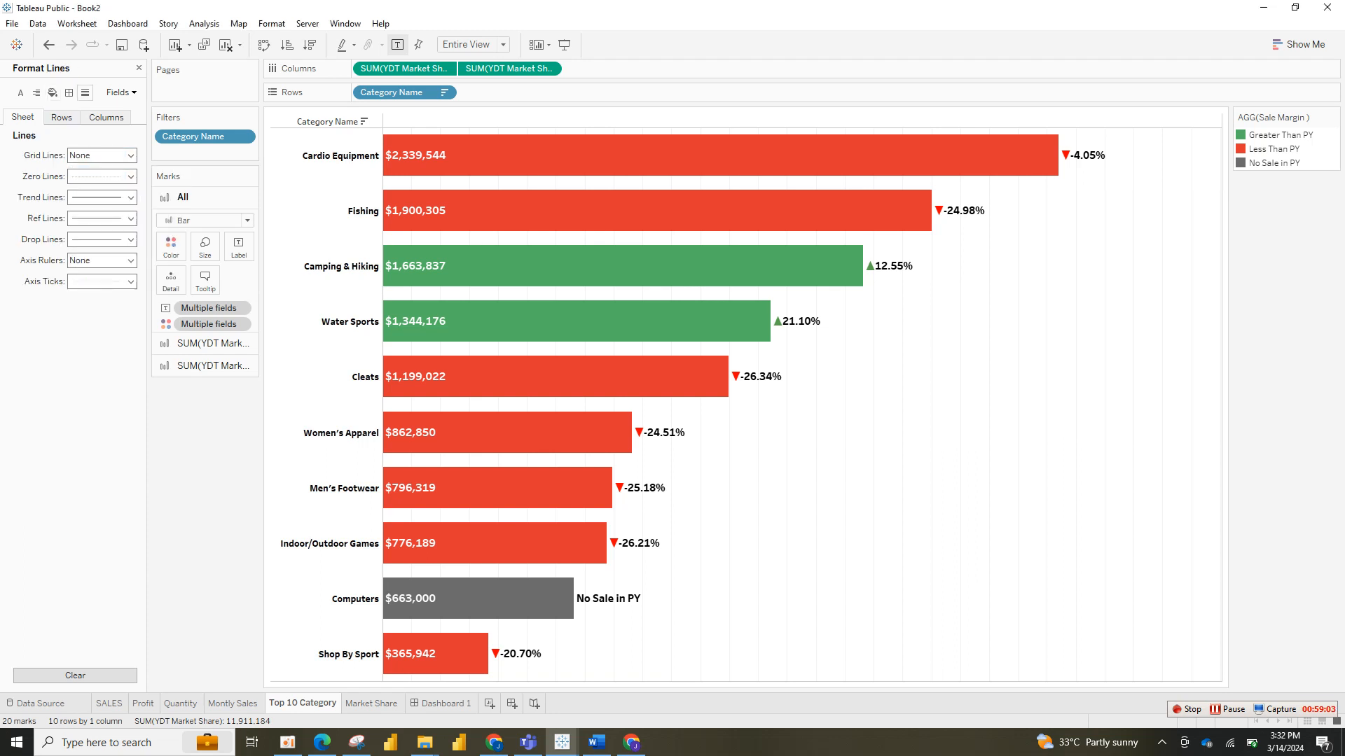
{"action": "left_click", "coordinate": [62, 116]}
{"action": "left_click", "coordinate": [102, 176]}
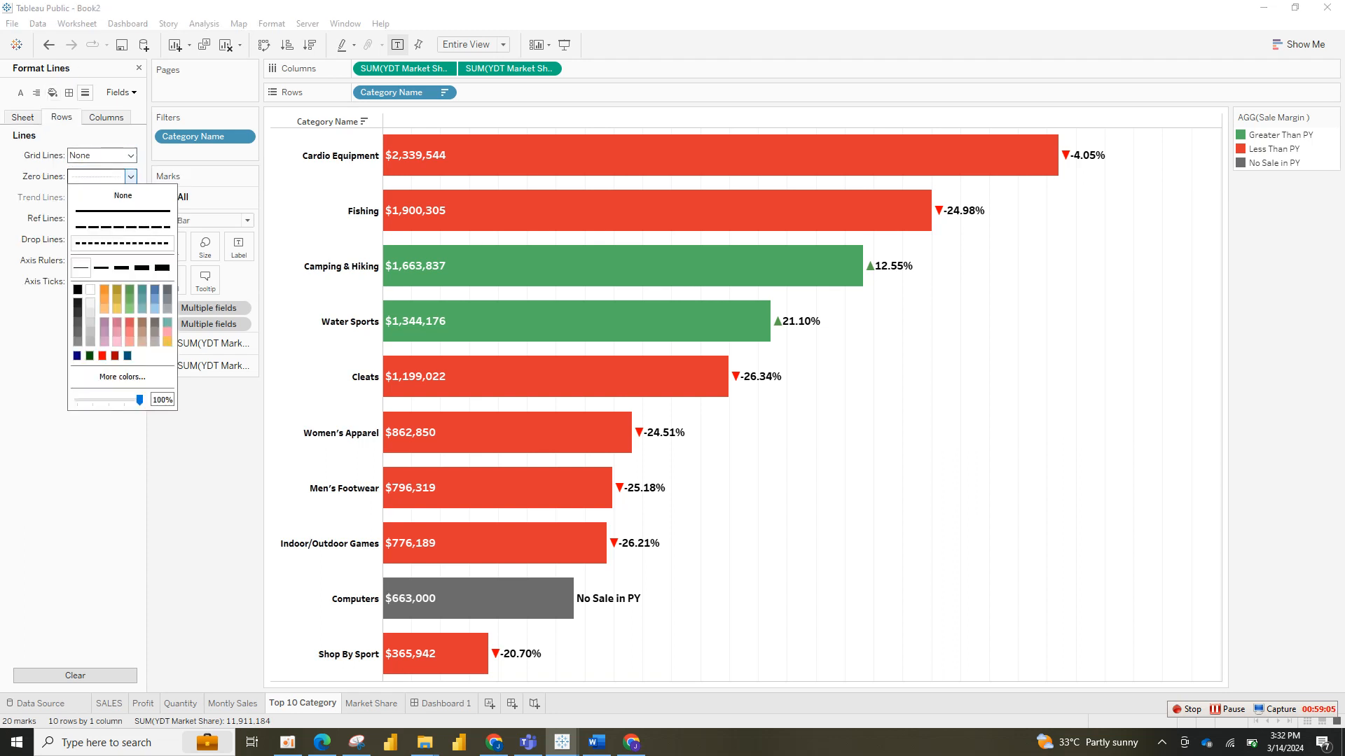
{"action": "left_click", "coordinate": [122, 196]}
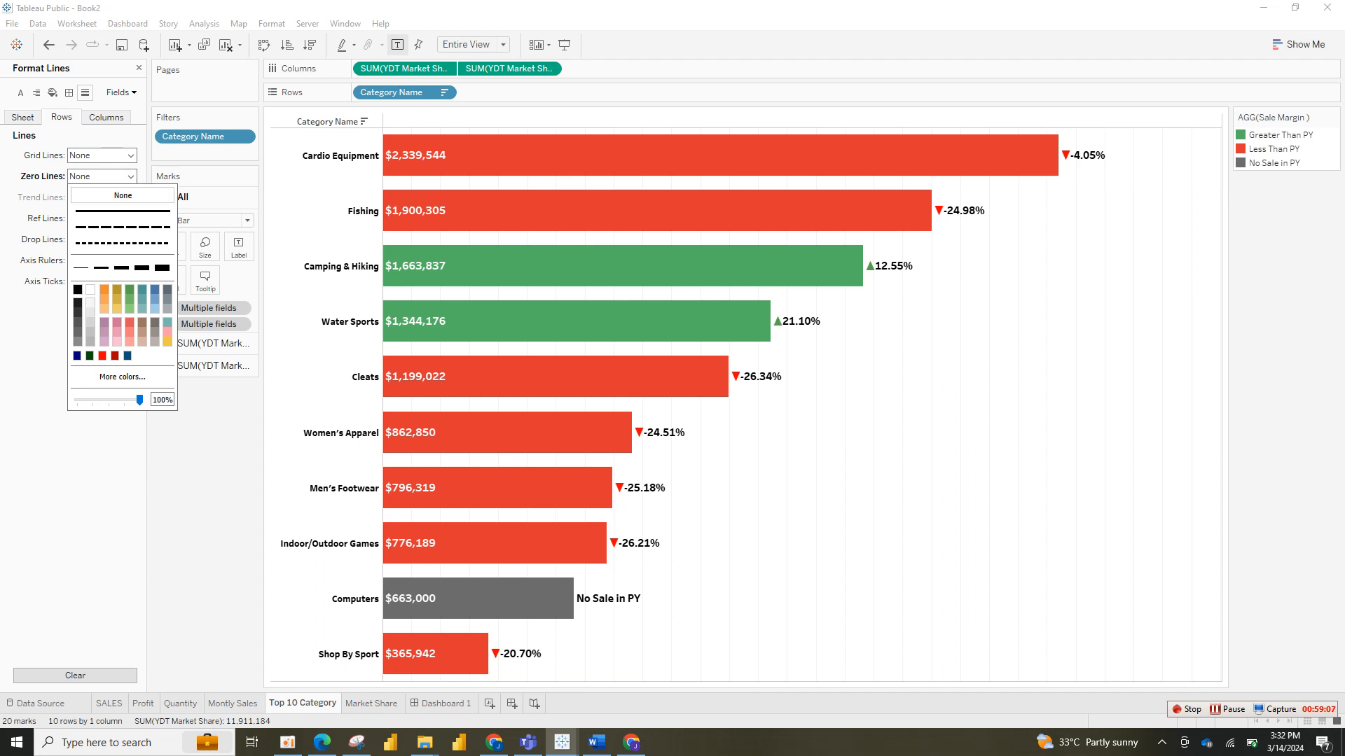
Step: Set the Top 10 Category sheet's column grid lines to None and return to Dashboard 1
{"action": "left_click", "coordinate": [106, 117]}
{"action": "left_click", "coordinate": [130, 155]}
{"action": "left_click", "coordinate": [123, 174]}
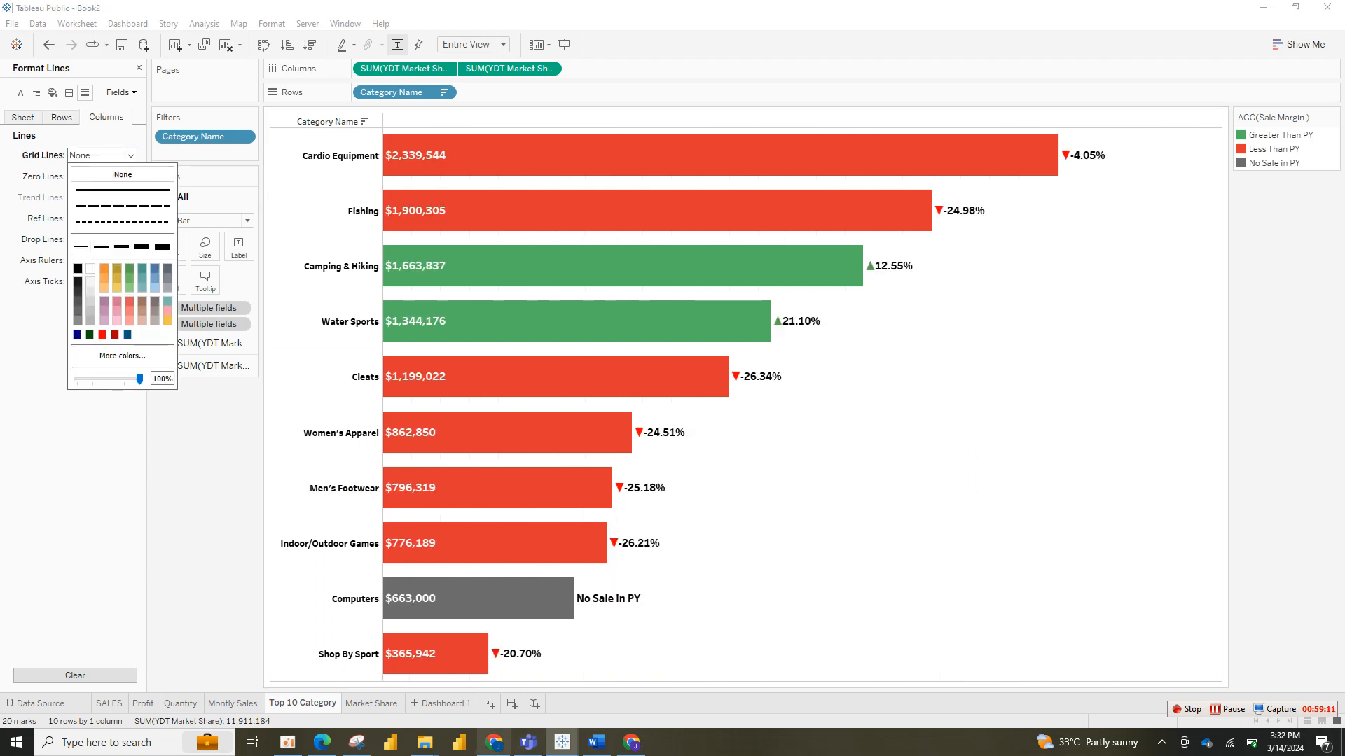
{"action": "left_click", "coordinate": [445, 704]}
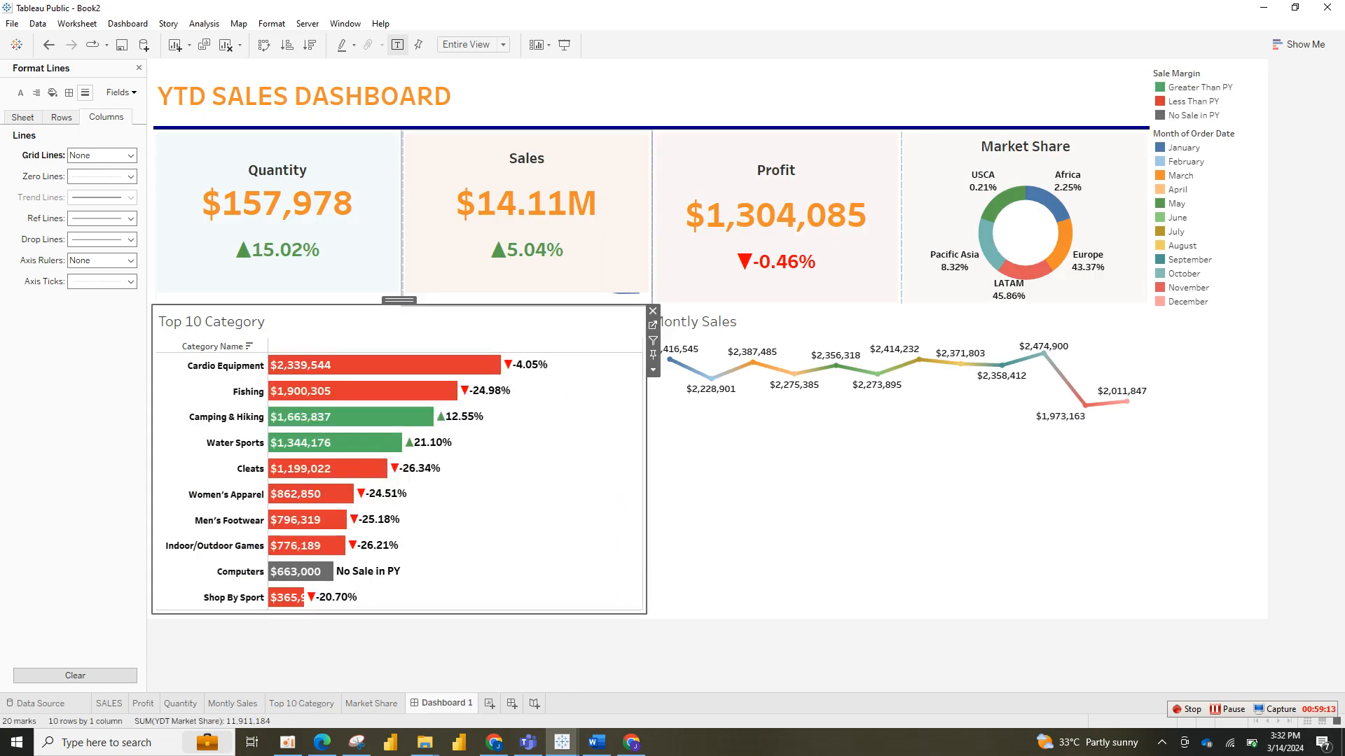
Step: Format the Top 10 Category title as centered, Tableau Semibold, bold, italic and orange
{"action": "double_click", "coordinate": [211, 322]}
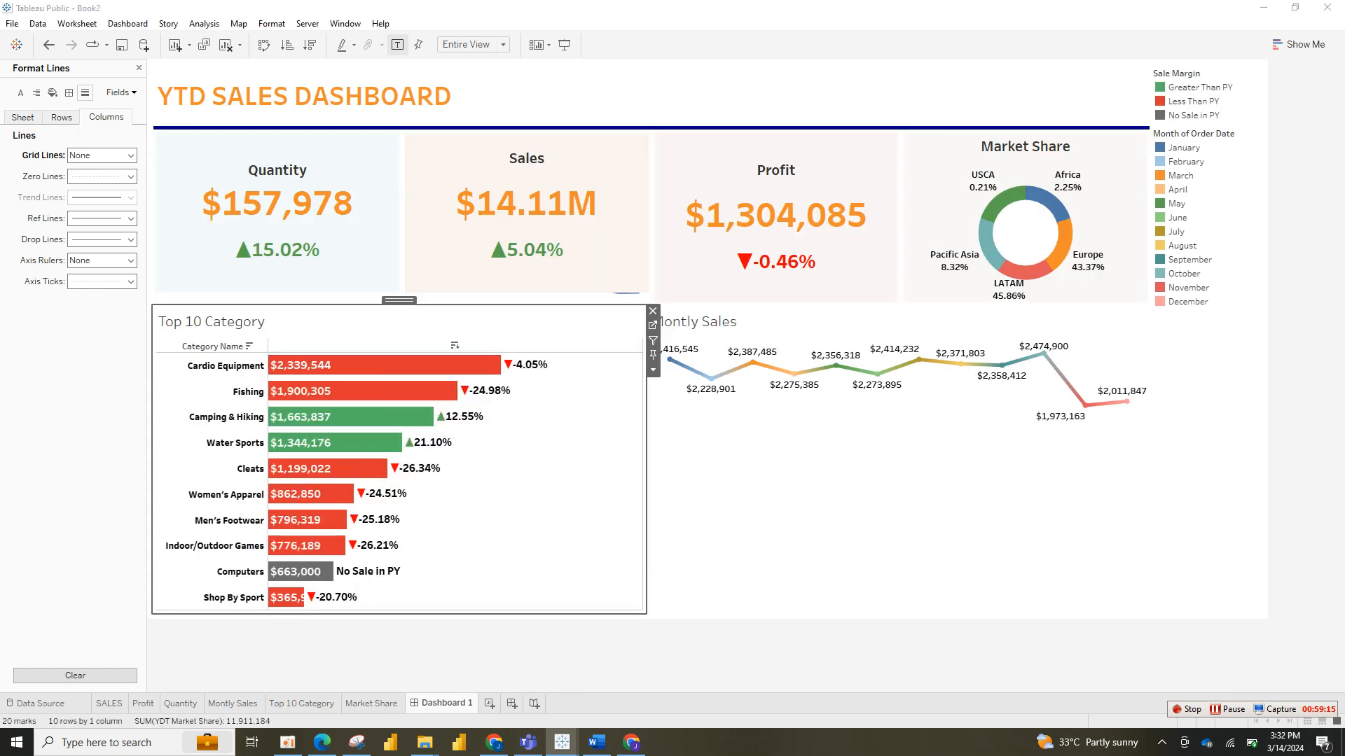
{"action": "key", "text": "ctrl+a"}
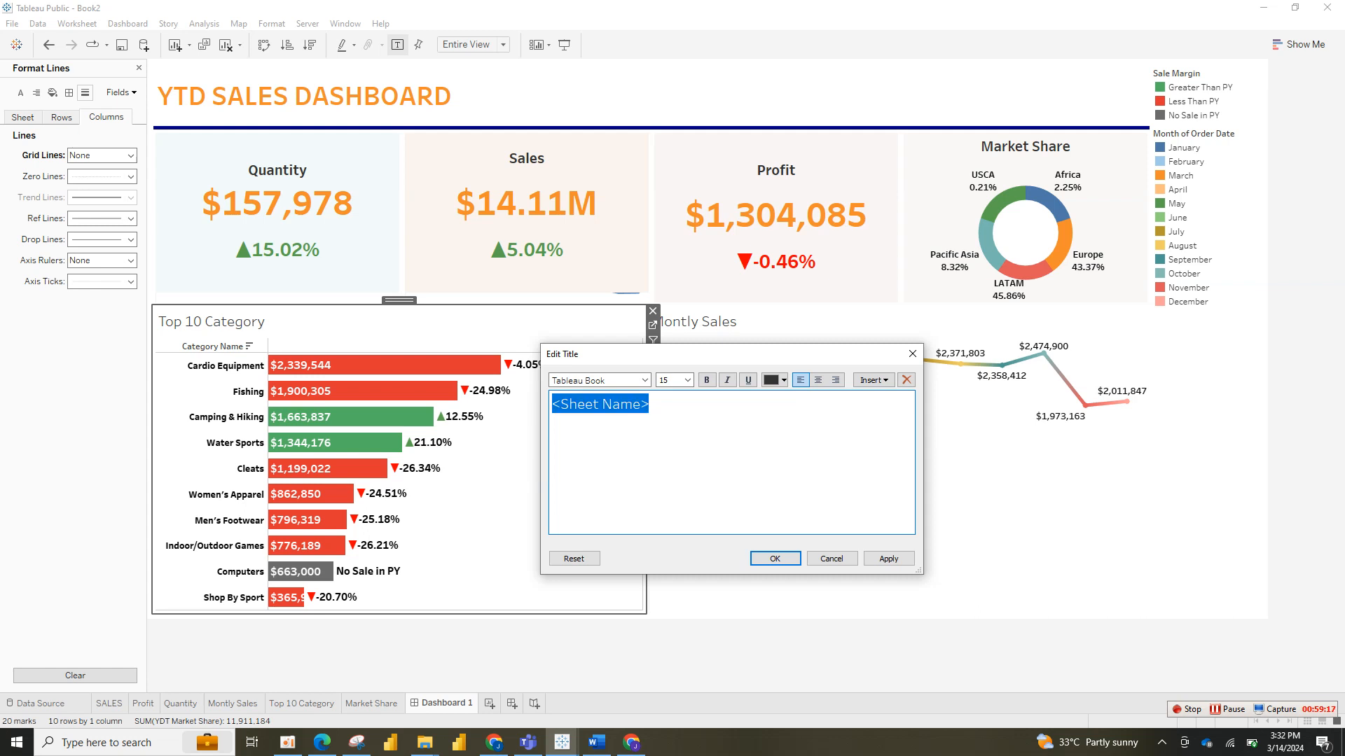
{"action": "left_click", "coordinate": [817, 380]}
{"action": "left_click", "coordinate": [644, 380]}
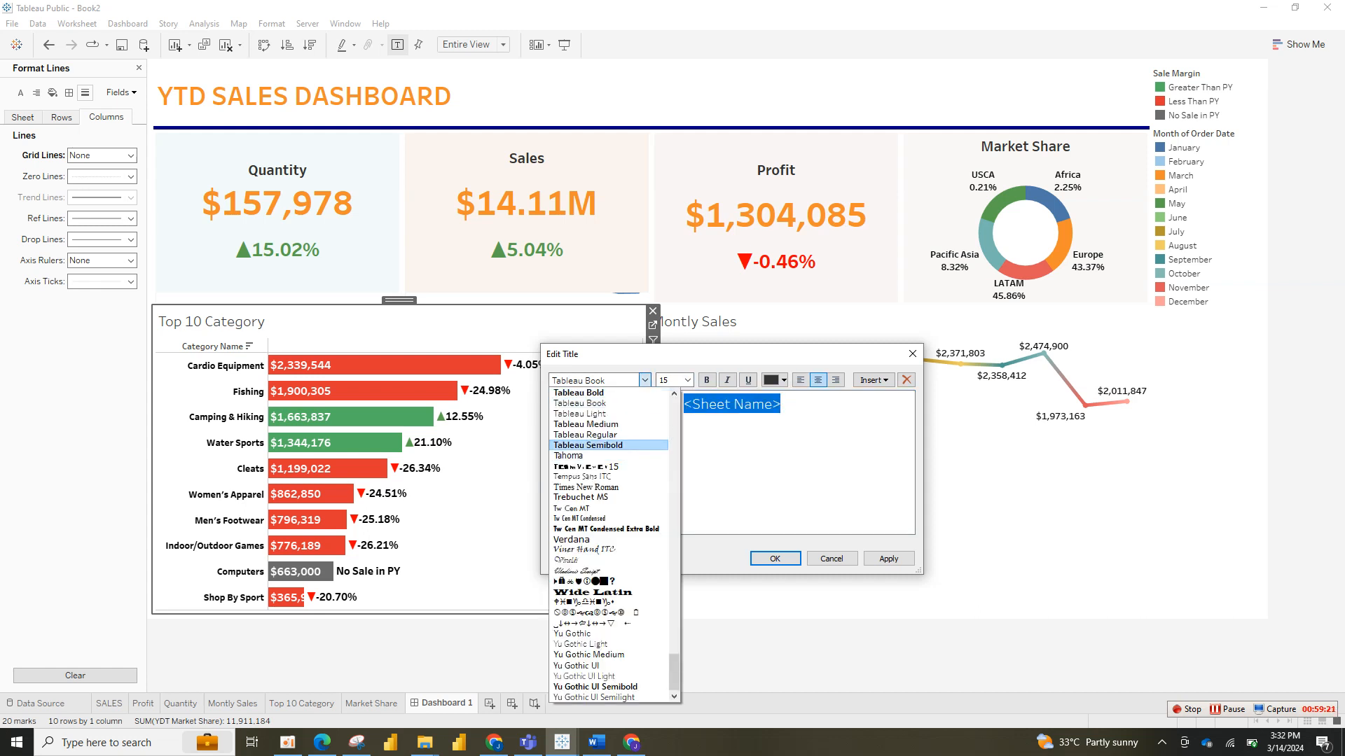
{"action": "left_click", "coordinate": [593, 445]}
{"action": "left_click", "coordinate": [707, 380]}
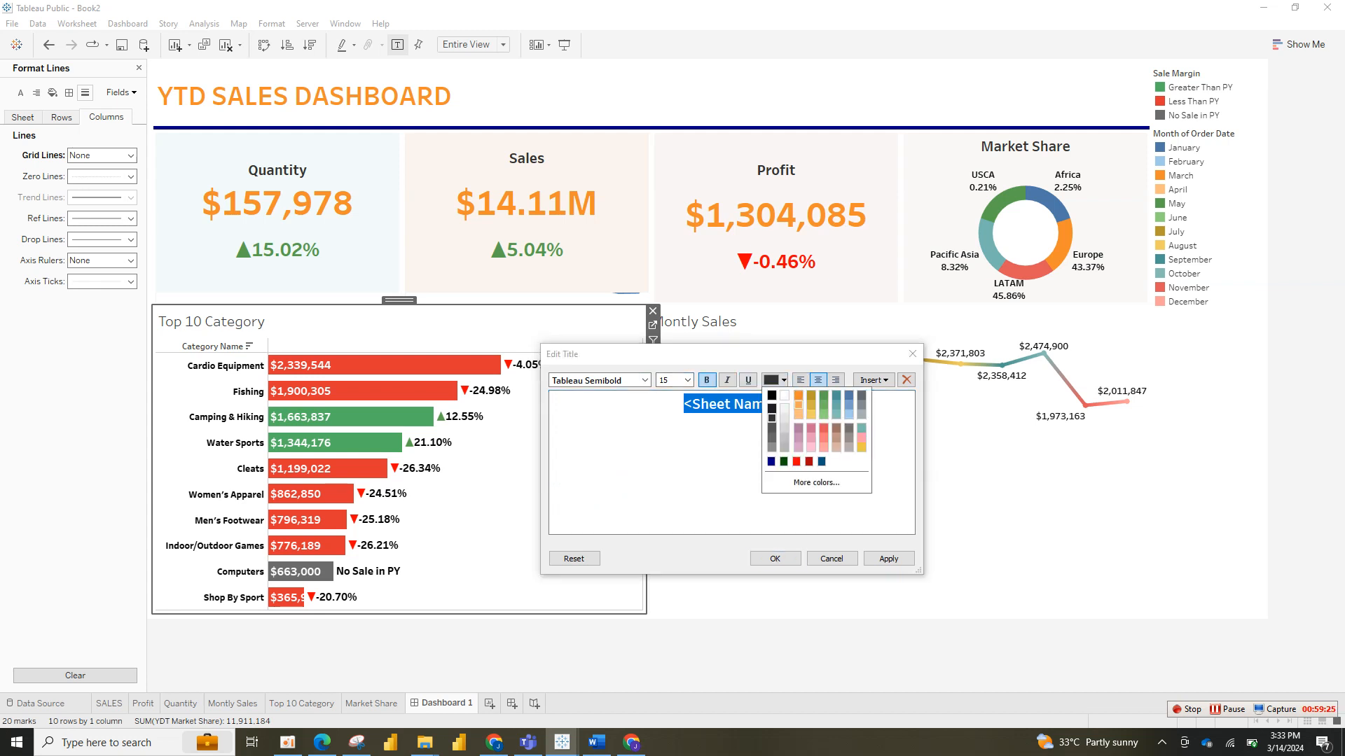
{"action": "left_click", "coordinate": [798, 405]}
{"action": "left_click", "coordinate": [727, 379]}
{"action": "key", "text": "Return"}
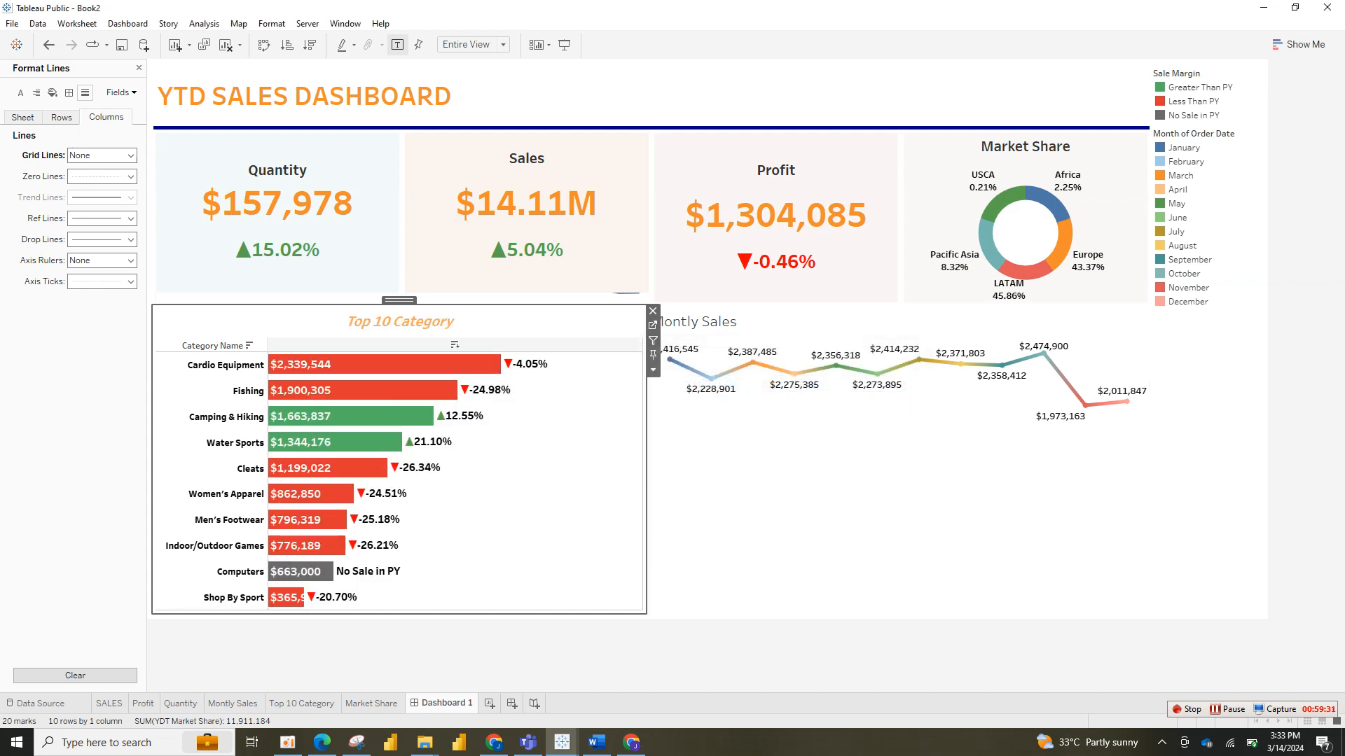
{"action": "right_click", "coordinate": [238, 346]}
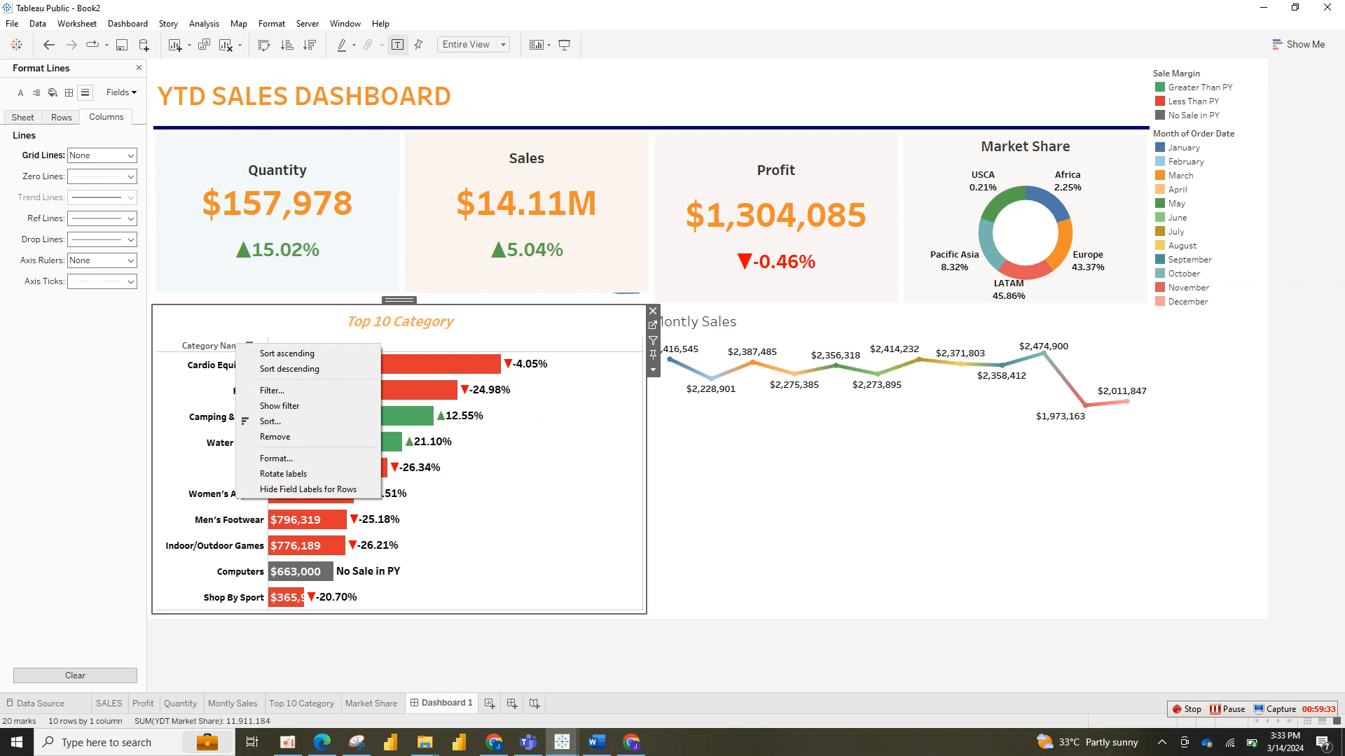
{"action": "left_click", "coordinate": [308, 489]}
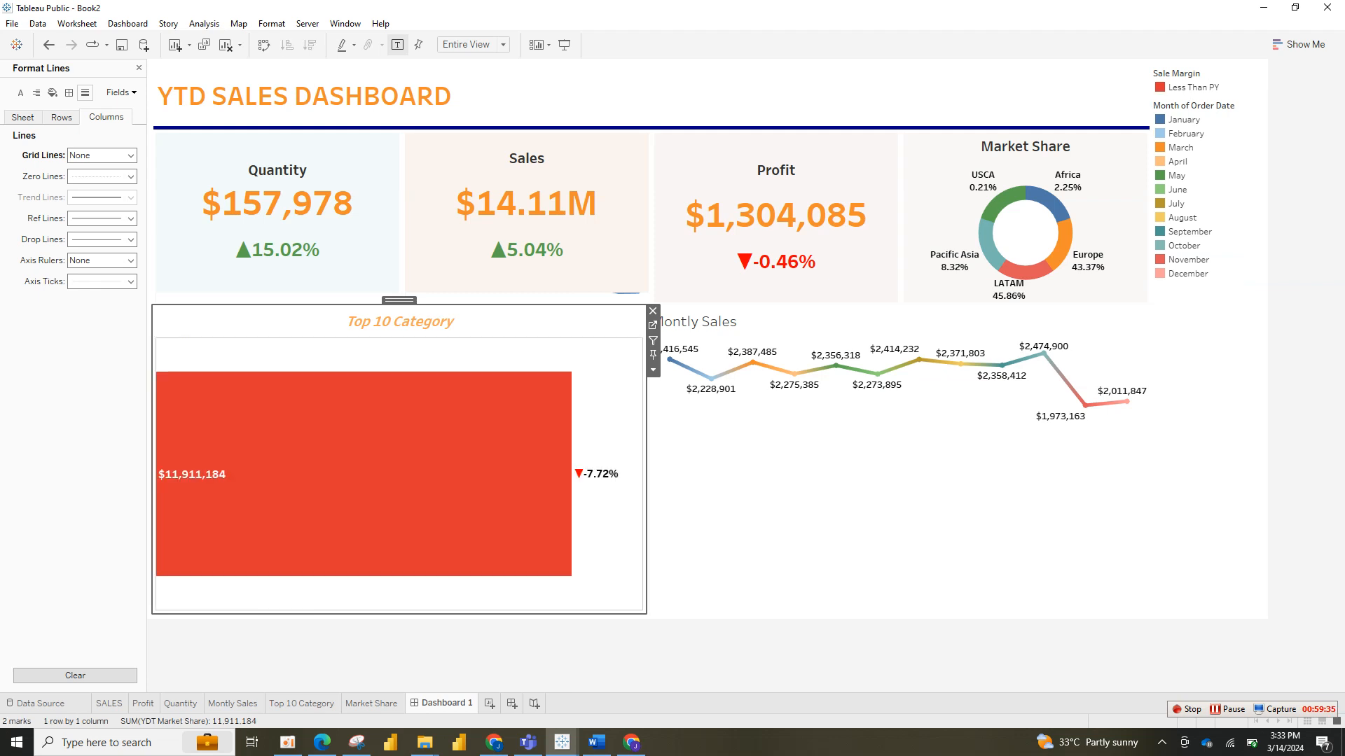
{"action": "key", "text": "ctrl+z"}
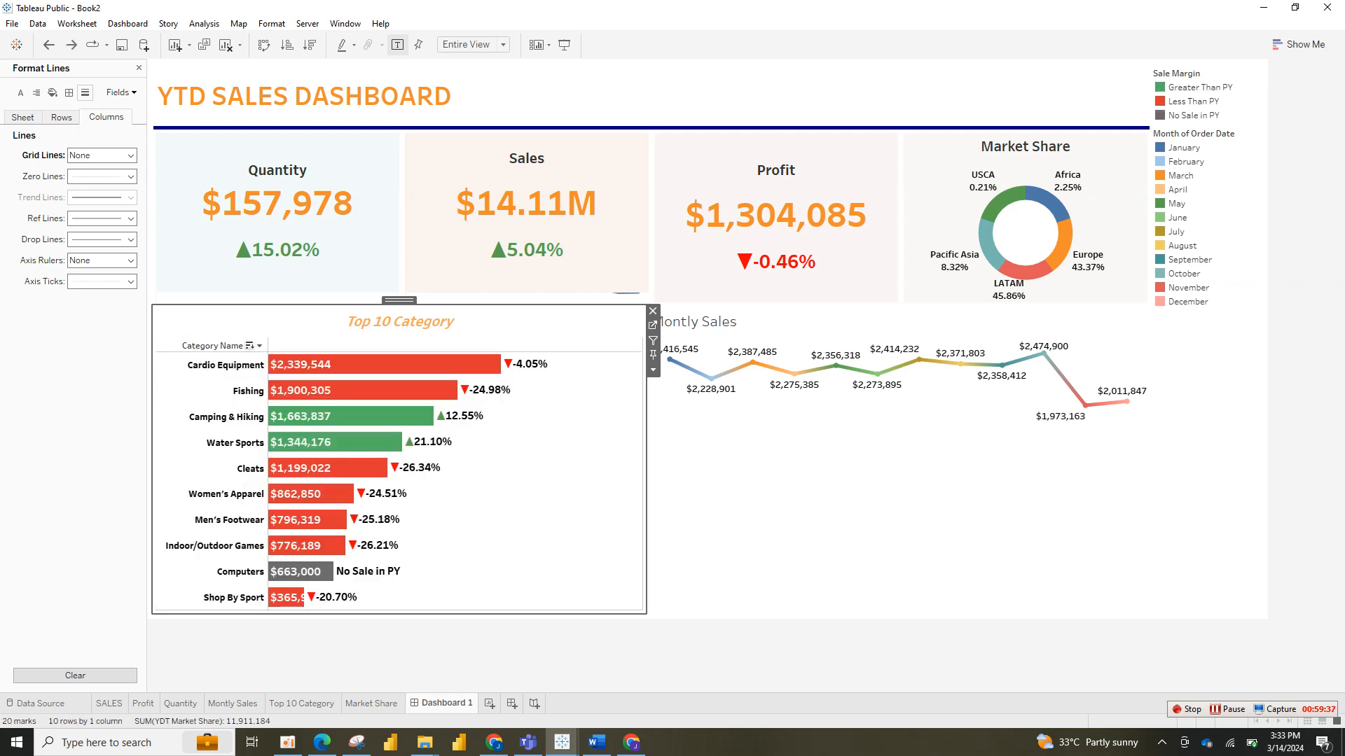
Step: Hide the row field label Category Name in the Top 10 Category chart
{"action": "left_click", "coordinate": [259, 346]}
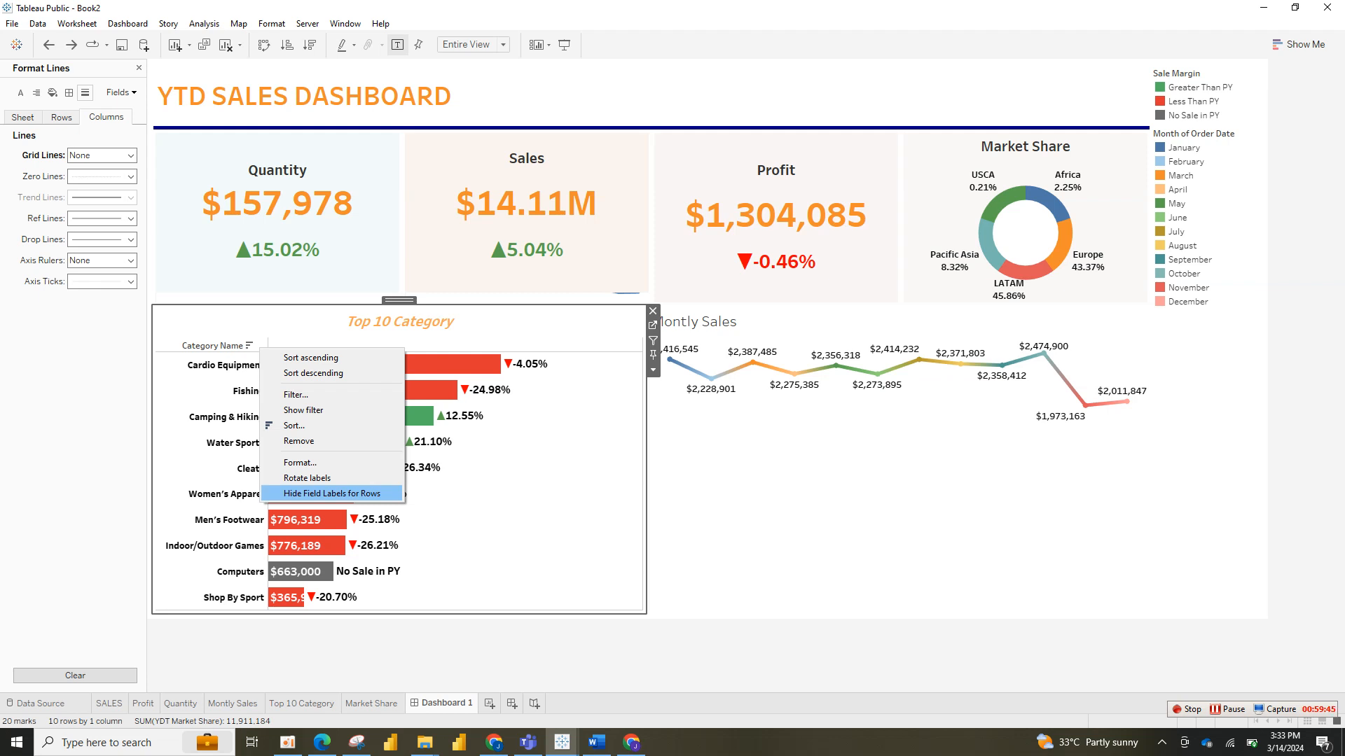
{"action": "left_click", "coordinate": [332, 493]}
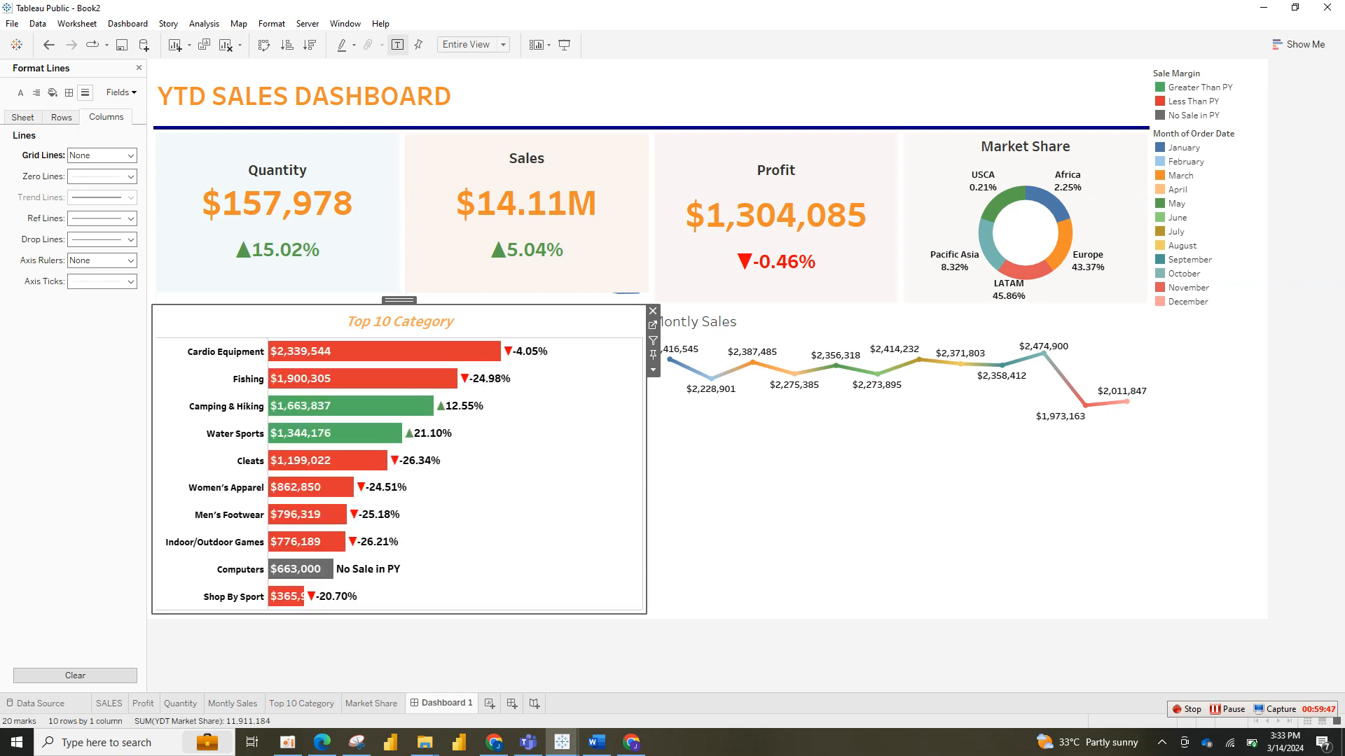
{"action": "right_click", "coordinate": [501, 333]}
{"action": "left_click", "coordinate": [546, 342]}
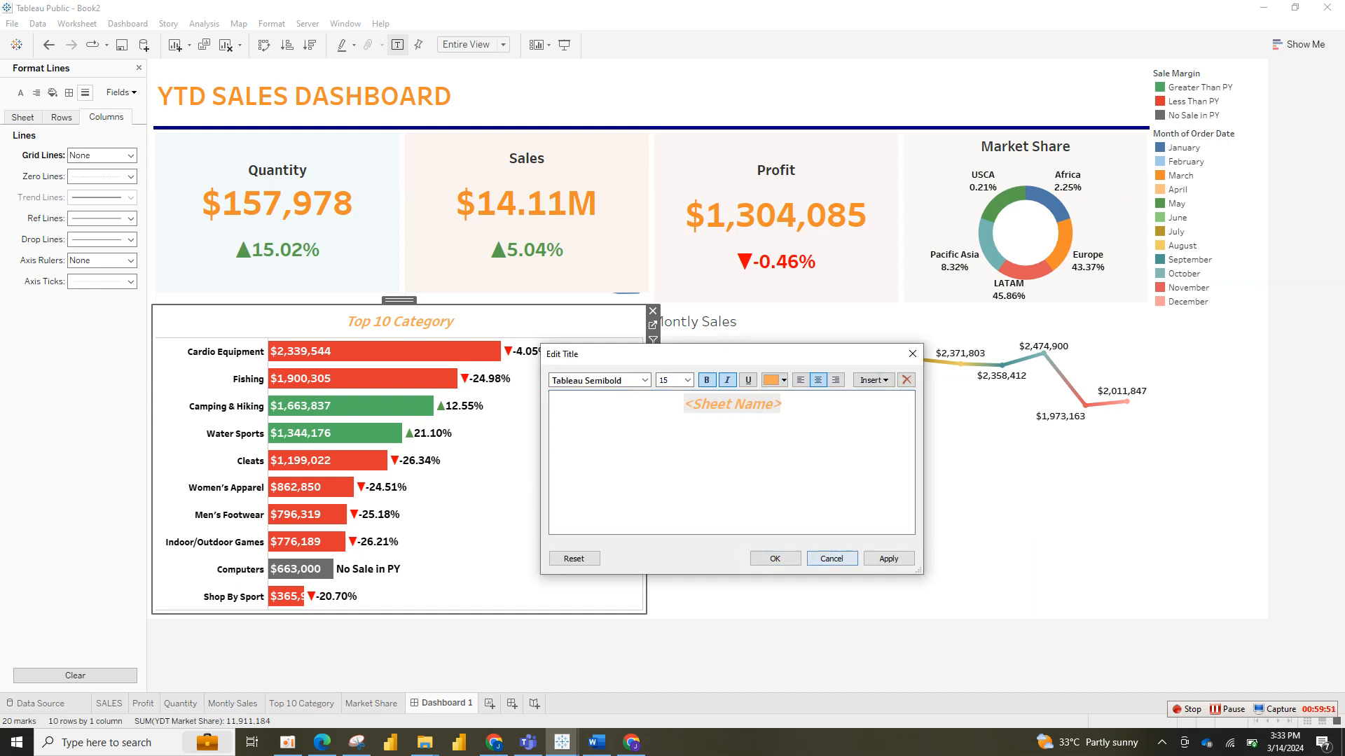
{"action": "left_click", "coordinate": [831, 558]}
Step: Set the column zero lines of the Top 10 Category chart to None
{"action": "left_click", "coordinate": [102, 176]}
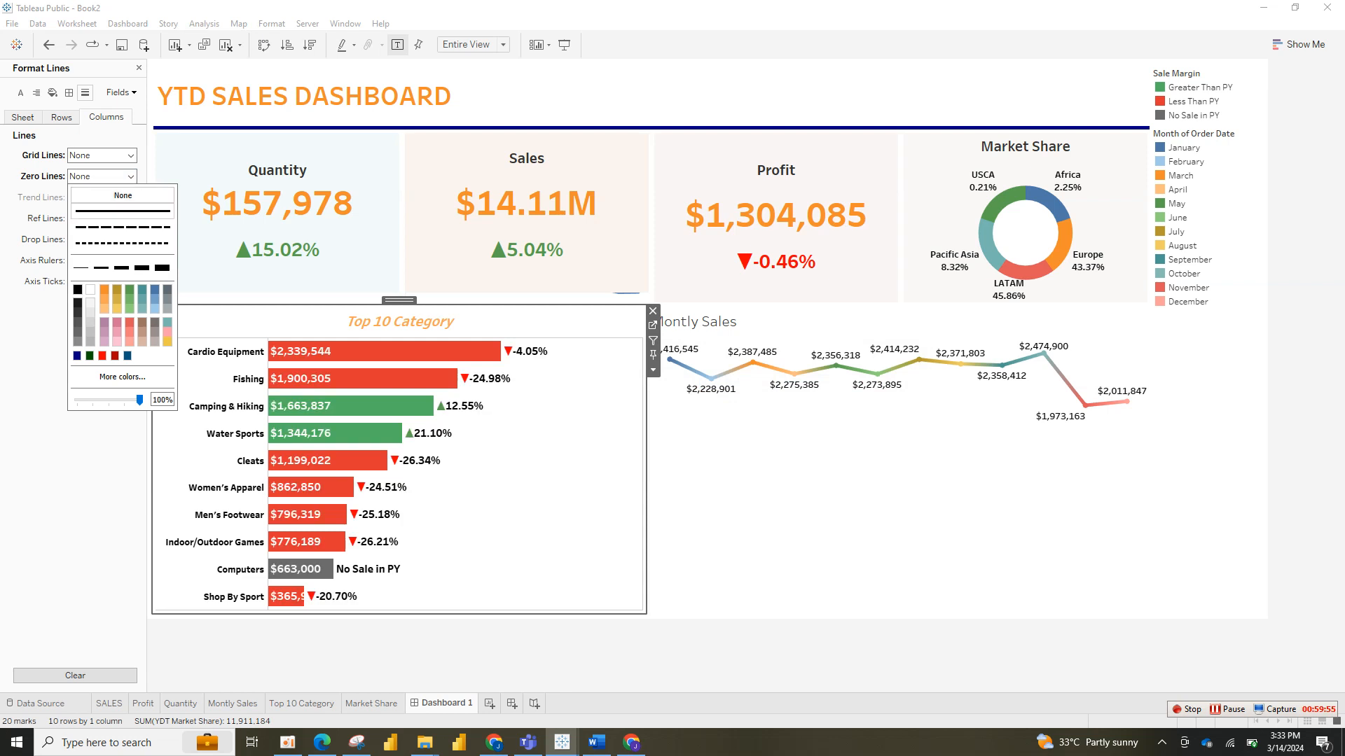
{"action": "left_click", "coordinate": [39, 223]}
{"action": "left_click", "coordinate": [61, 117]}
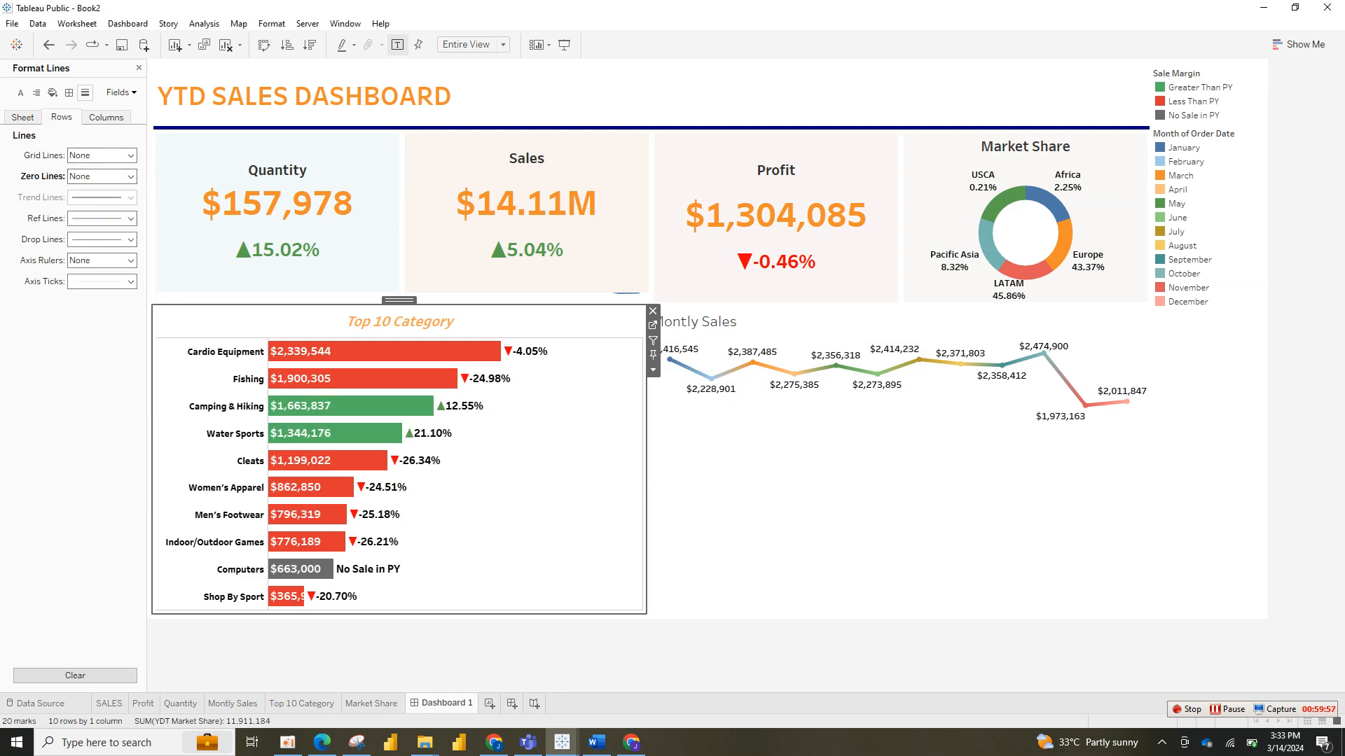
{"action": "left_click", "coordinate": [106, 117]}
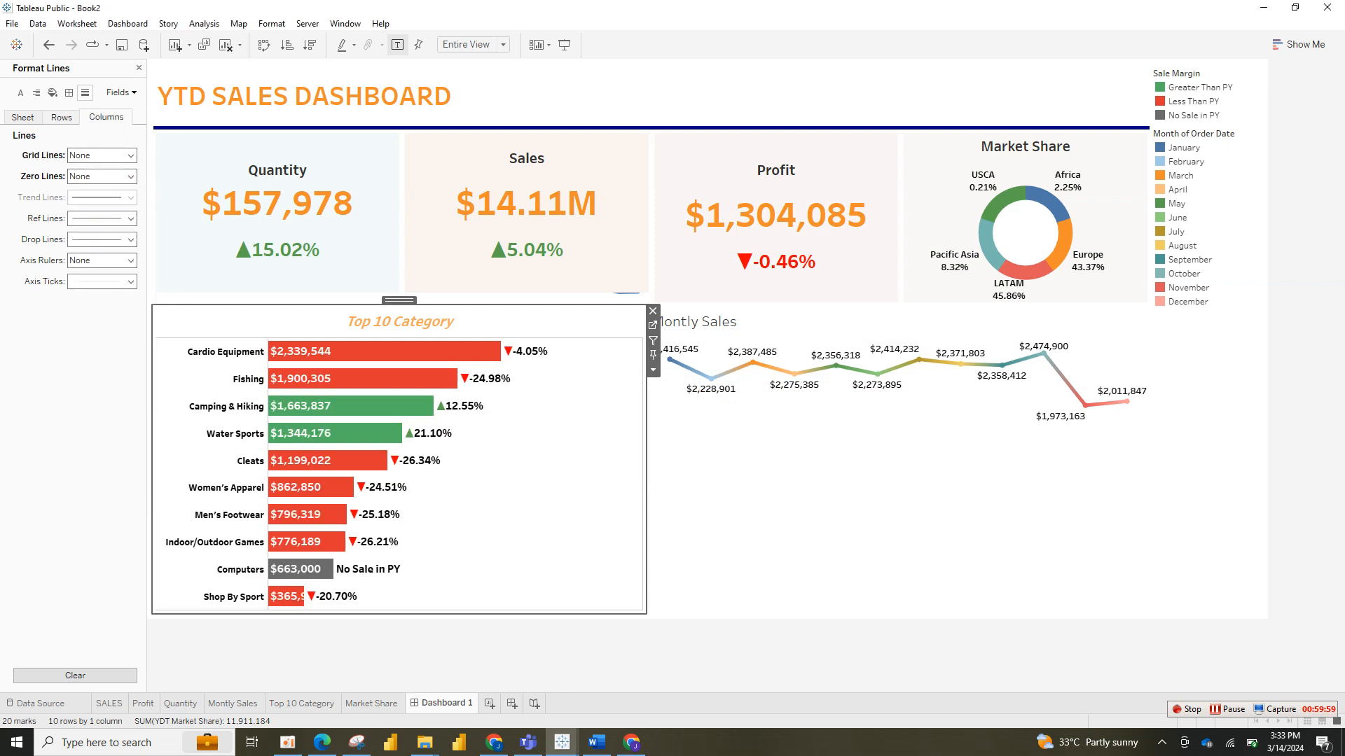
Step: Set the Top 10 Category chart's column divider pane border and its row divider header and pane borders to None
{"action": "left_click", "coordinate": [22, 117]}
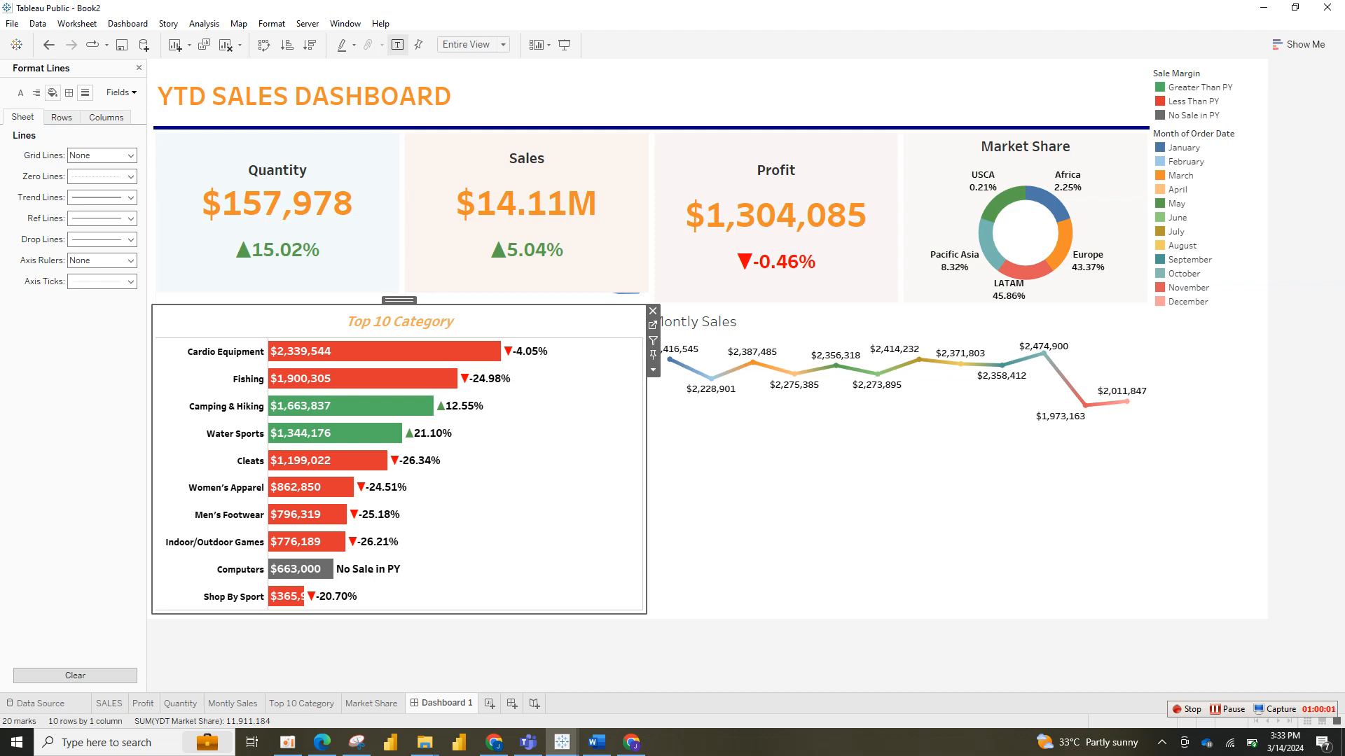
{"action": "left_click", "coordinate": [69, 92]}
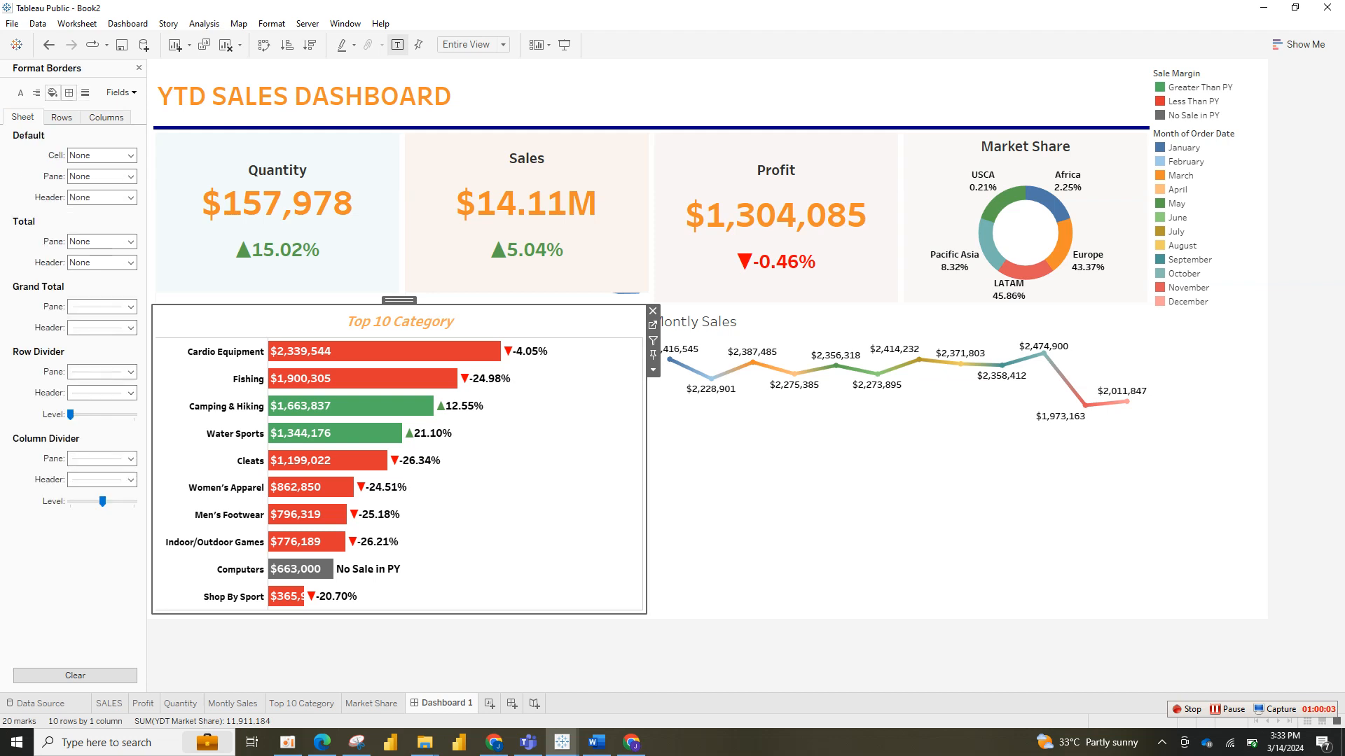
{"action": "left_click", "coordinate": [130, 458]}
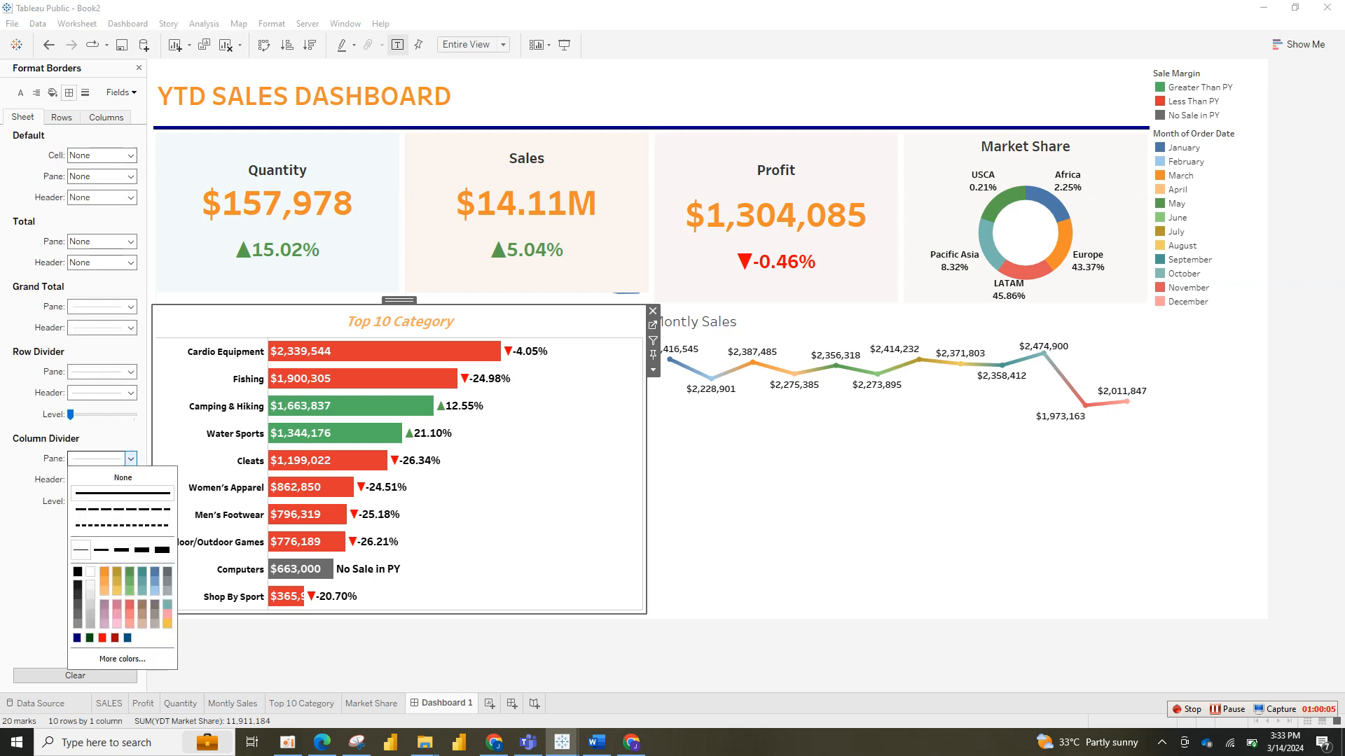
{"action": "left_click", "coordinate": [122, 477]}
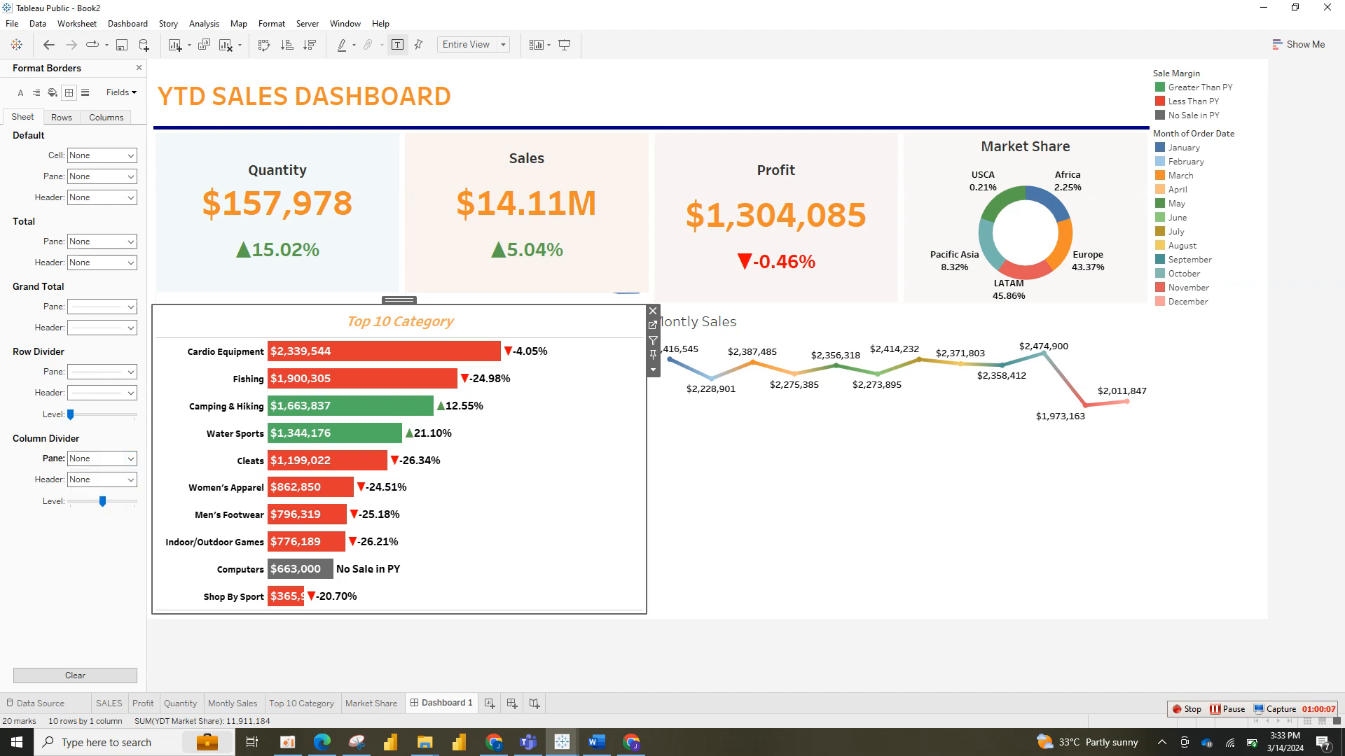
{"action": "left_click", "coordinate": [130, 393]}
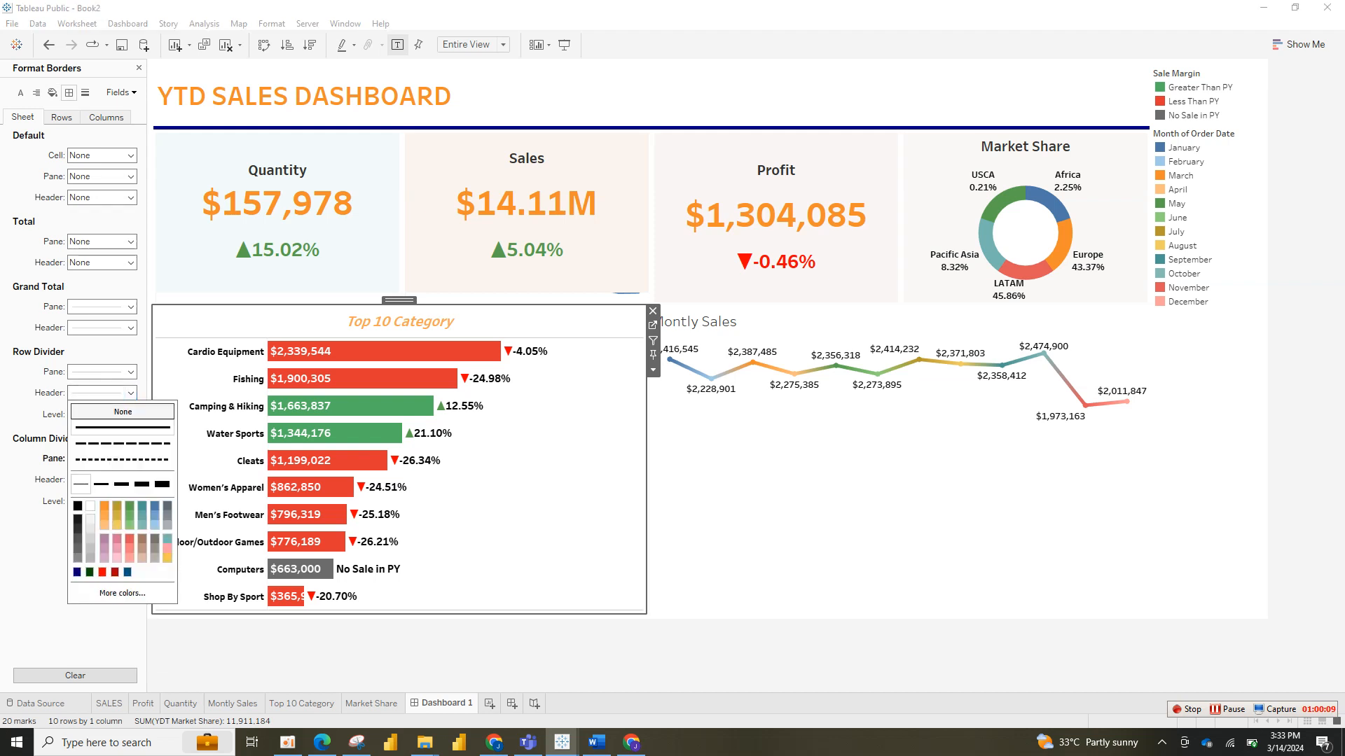
{"action": "left_click", "coordinate": [123, 412]}
{"action": "left_click", "coordinate": [130, 373]}
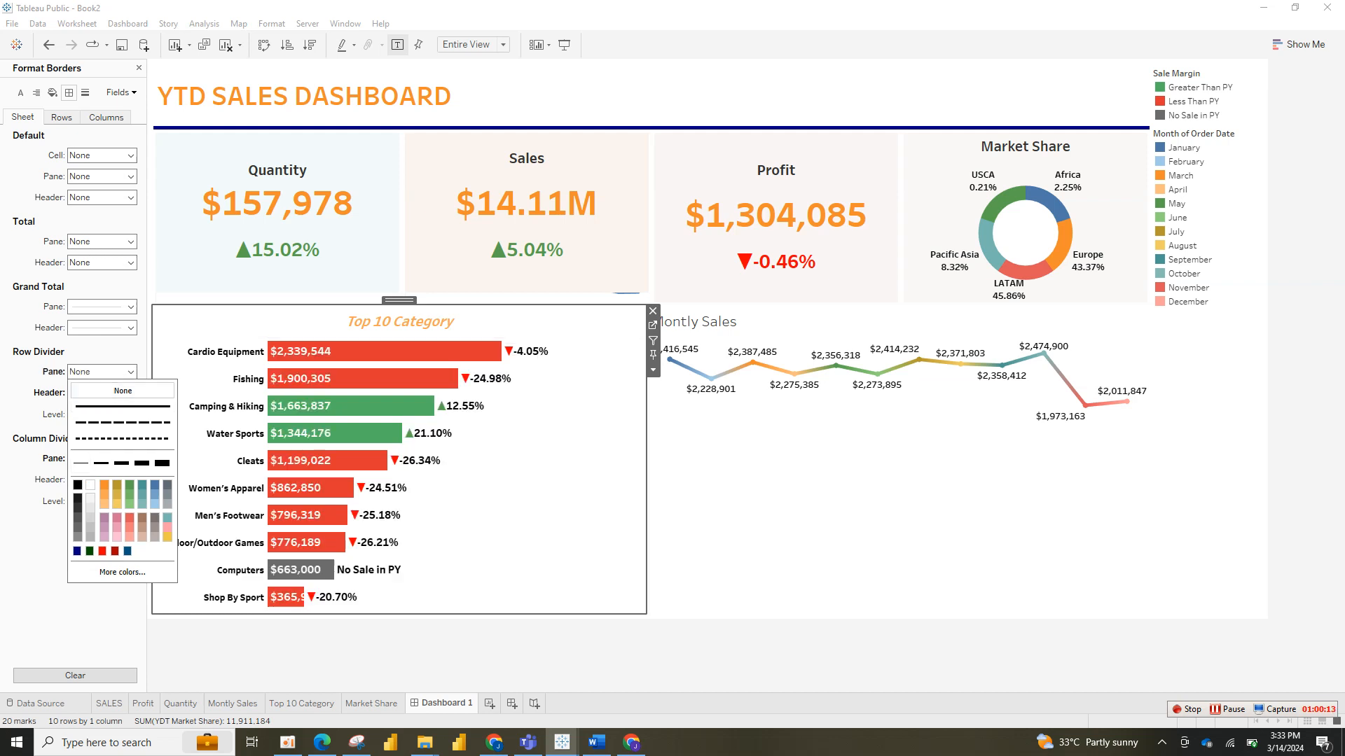
{"action": "left_click", "coordinate": [122, 390]}
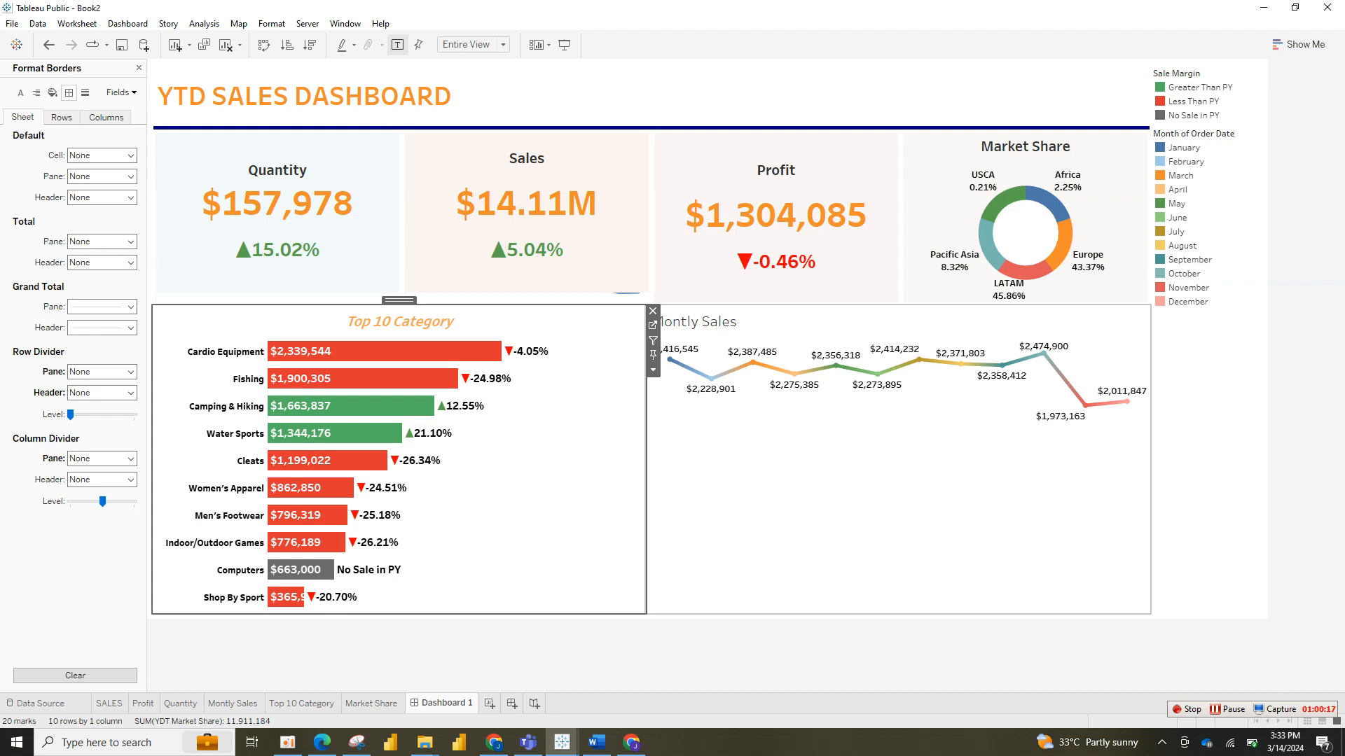
Step: Set the Montly Sales chart title's font to Tableau Semibold at size 15
{"action": "left_click", "coordinate": [875, 484]}
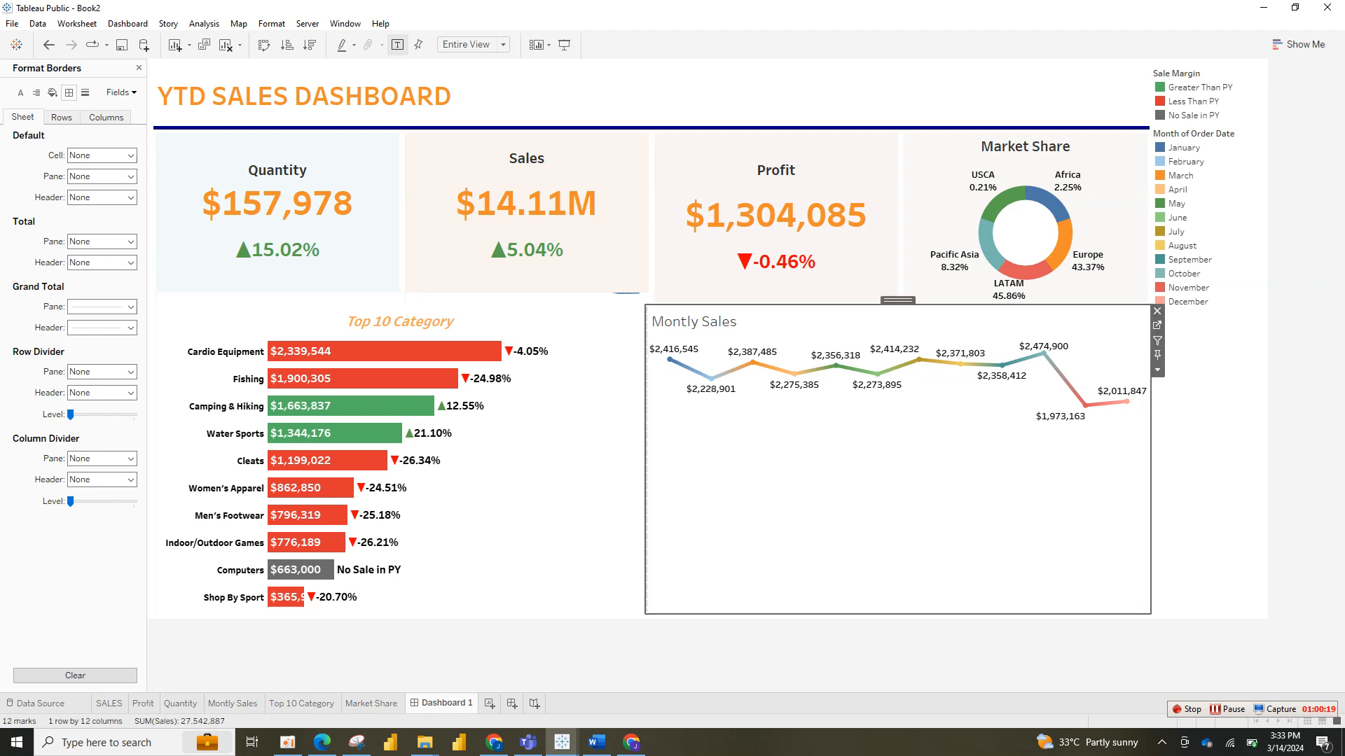
{"action": "double_click", "coordinate": [694, 322]}
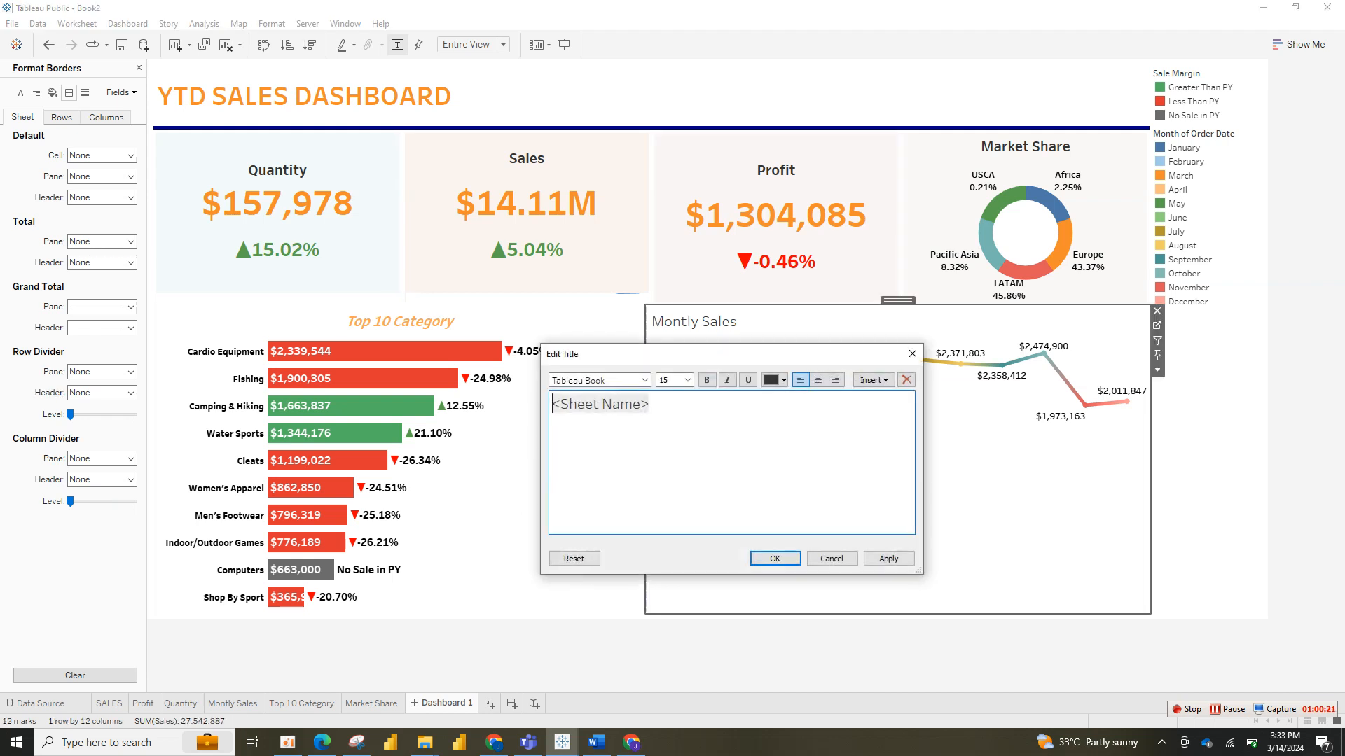
{"action": "key", "text": "ctrl+a"}
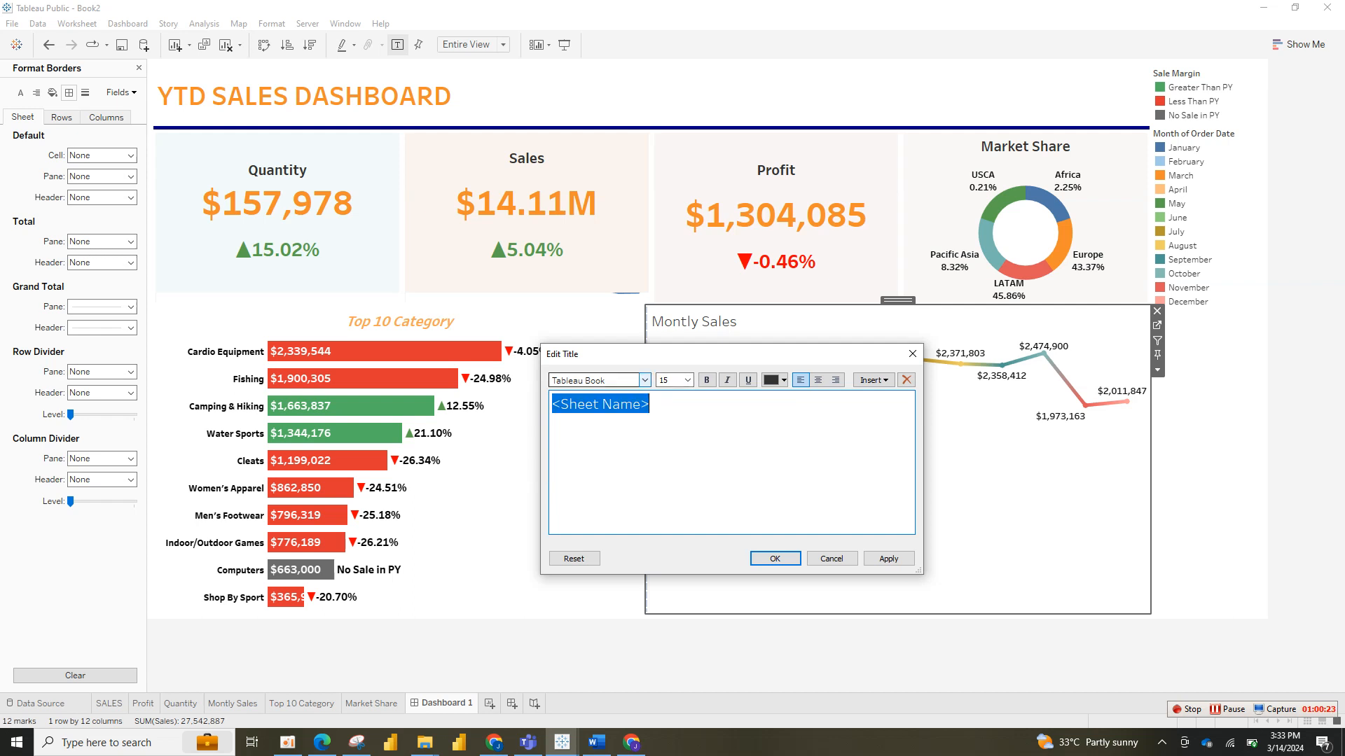
{"action": "left_click", "coordinate": [644, 380]}
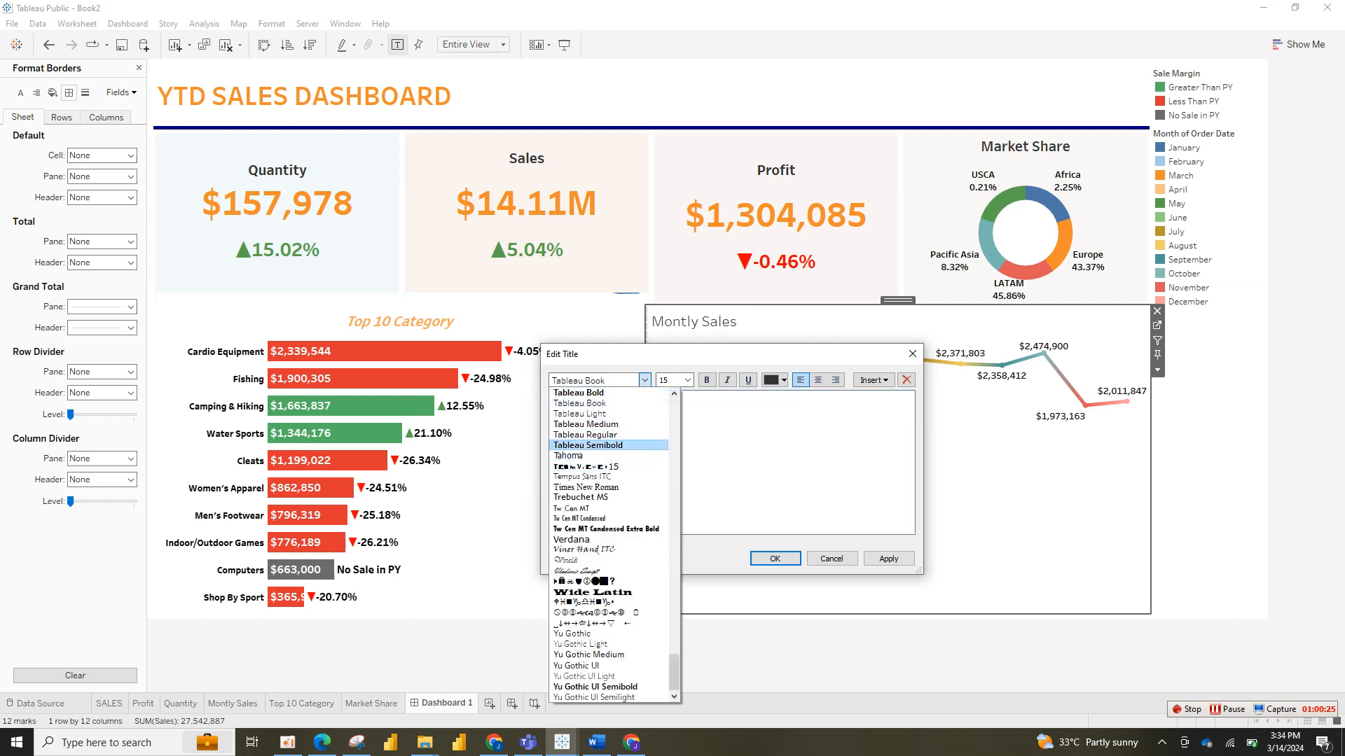
{"action": "left_click", "coordinate": [587, 445]}
{"action": "double_click", "coordinate": [663, 381]}
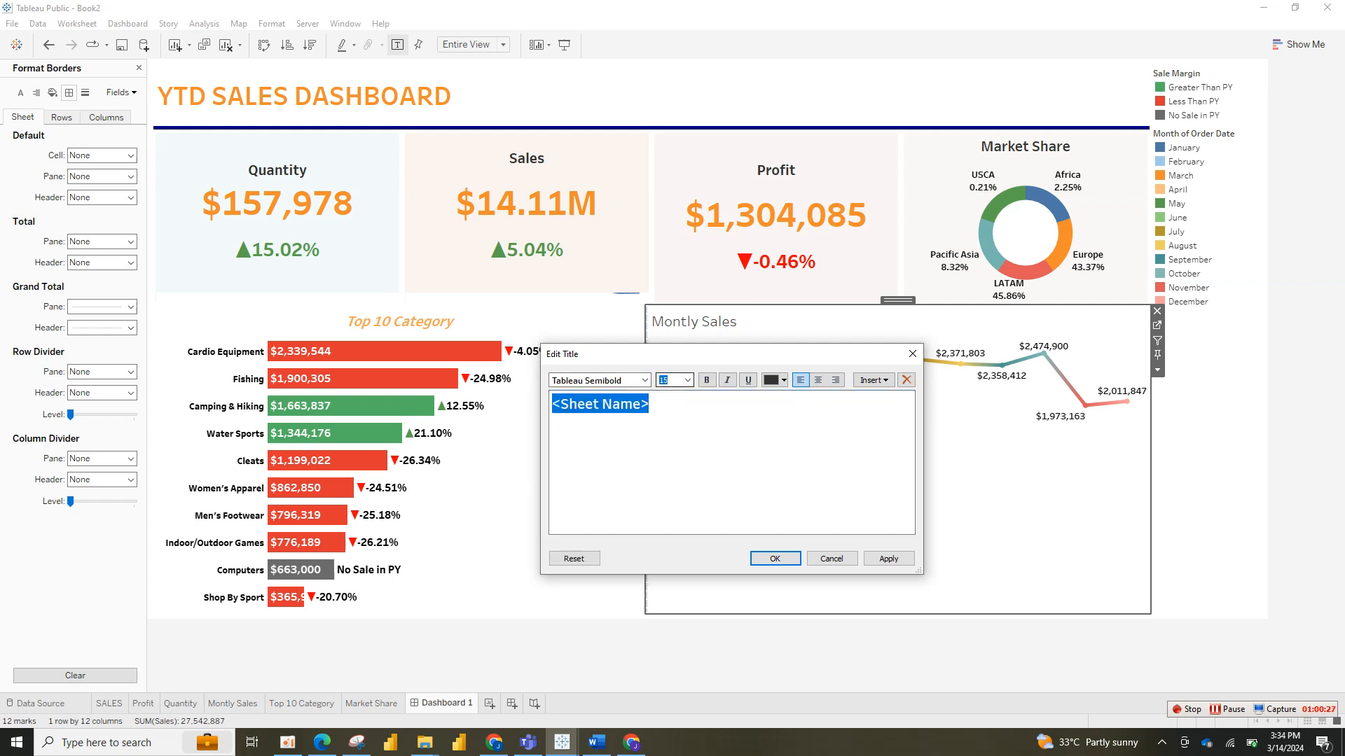
{"action": "left_click", "coordinate": [688, 381]}
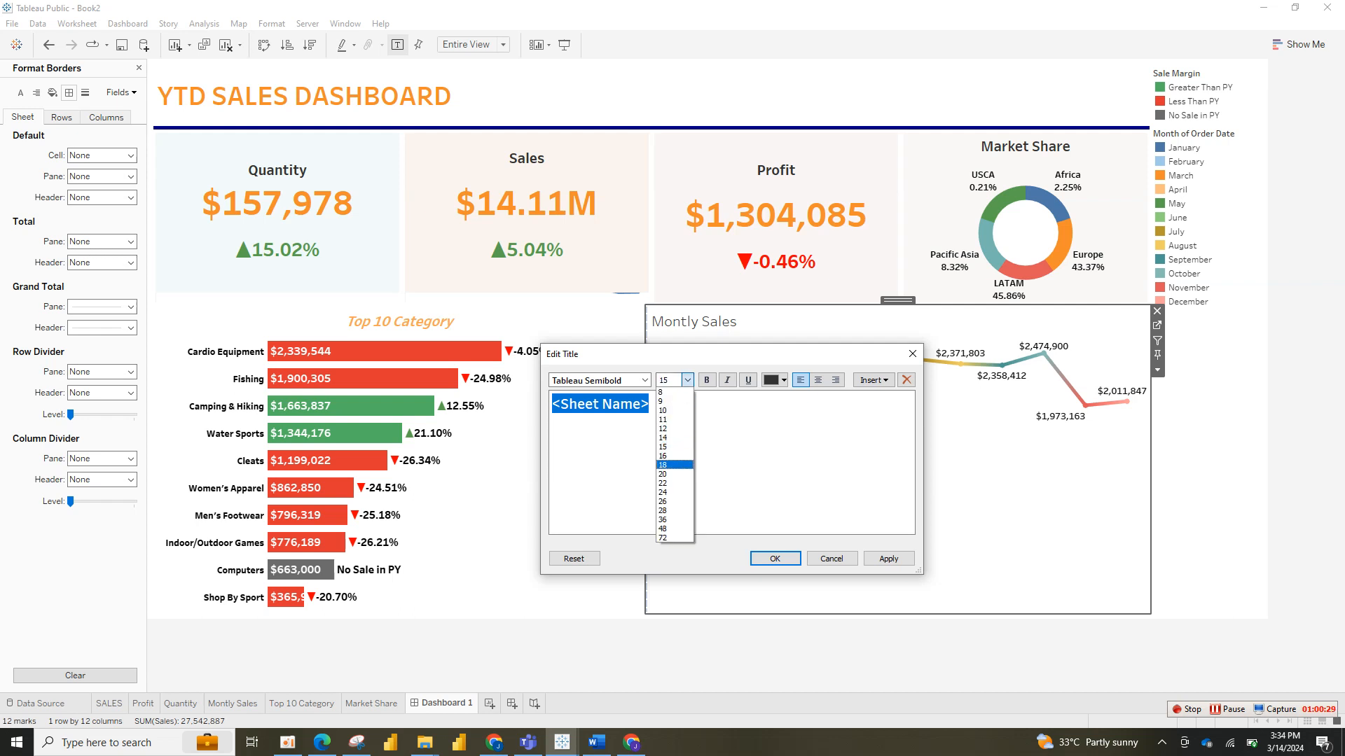
{"action": "left_click", "coordinate": [673, 447]}
Step: Make the Montly Sales title bold, italic, orange and centered, and apply the title formatting
{"action": "left_click", "coordinate": [706, 380]}
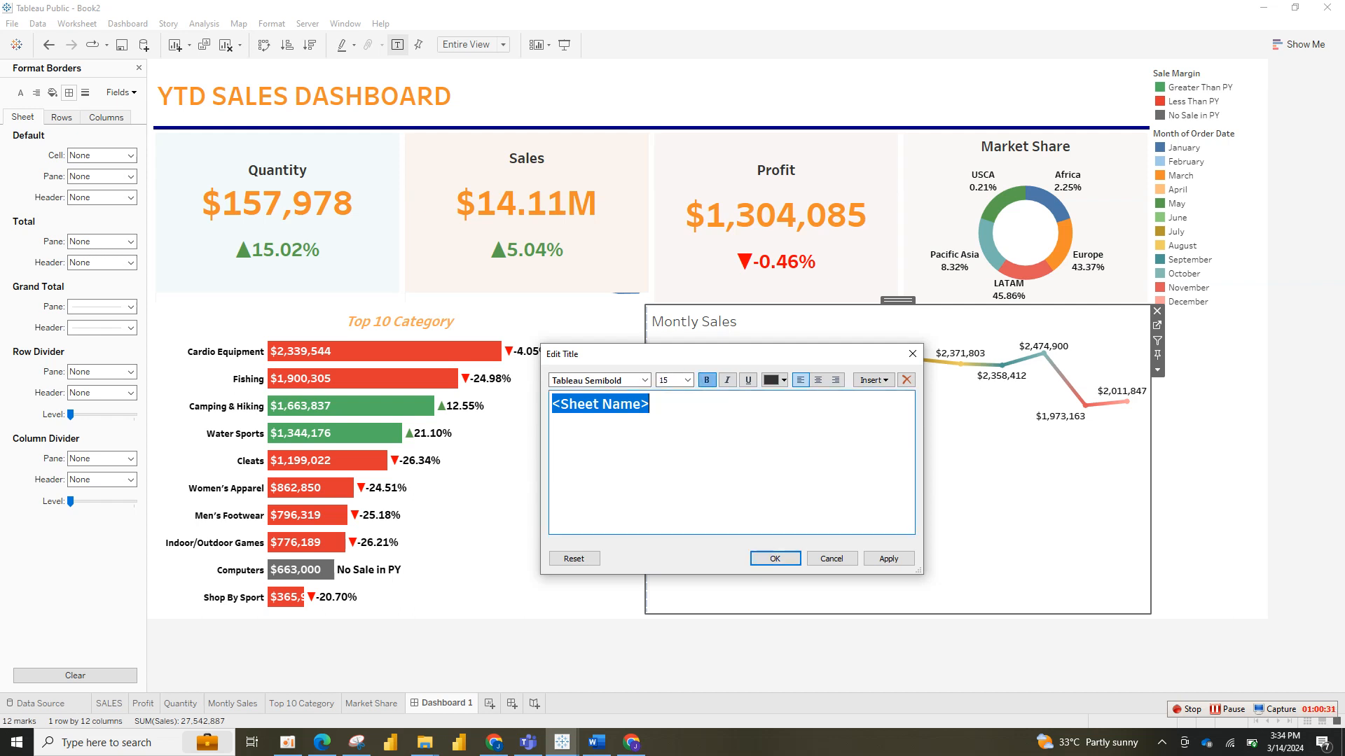
{"action": "left_click", "coordinate": [728, 380]}
{"action": "left_click", "coordinate": [775, 380]}
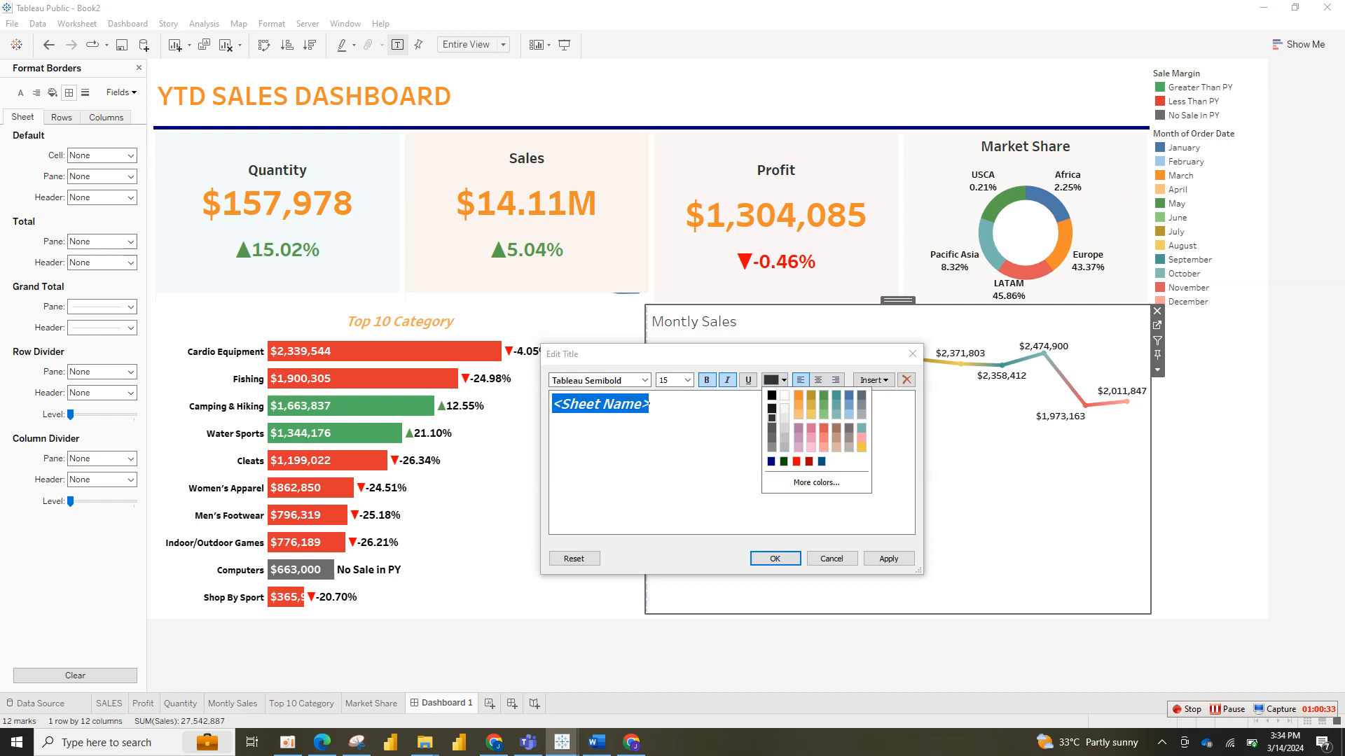
{"action": "left_click", "coordinate": [799, 405]}
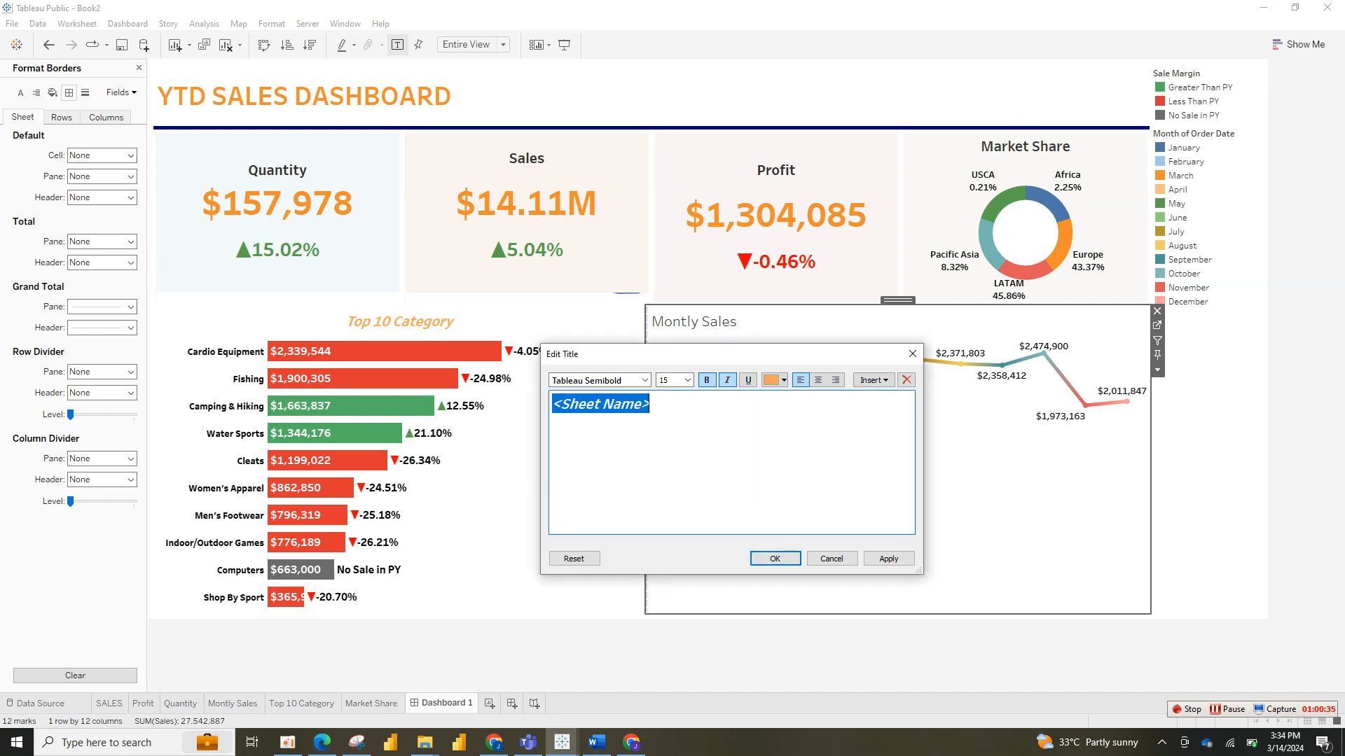
{"action": "left_click", "coordinate": [818, 380]}
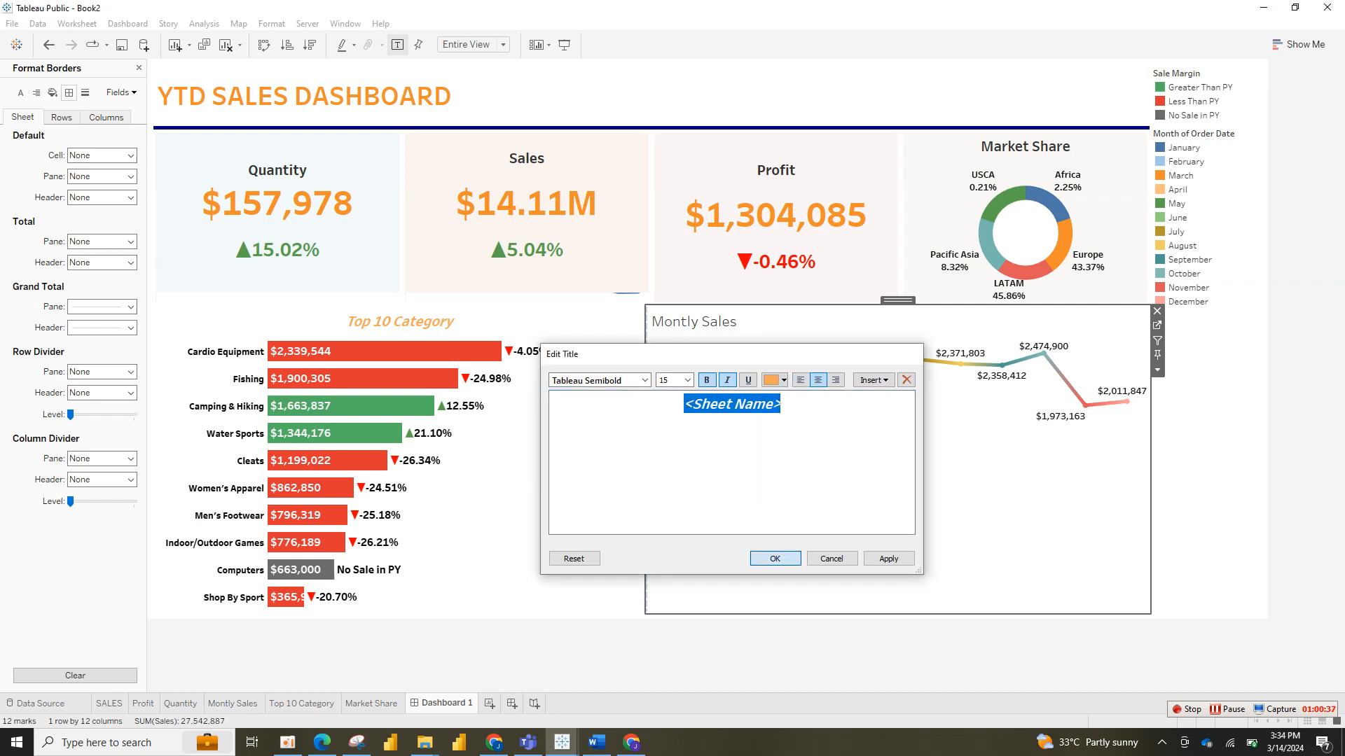
{"action": "key", "text": "Return"}
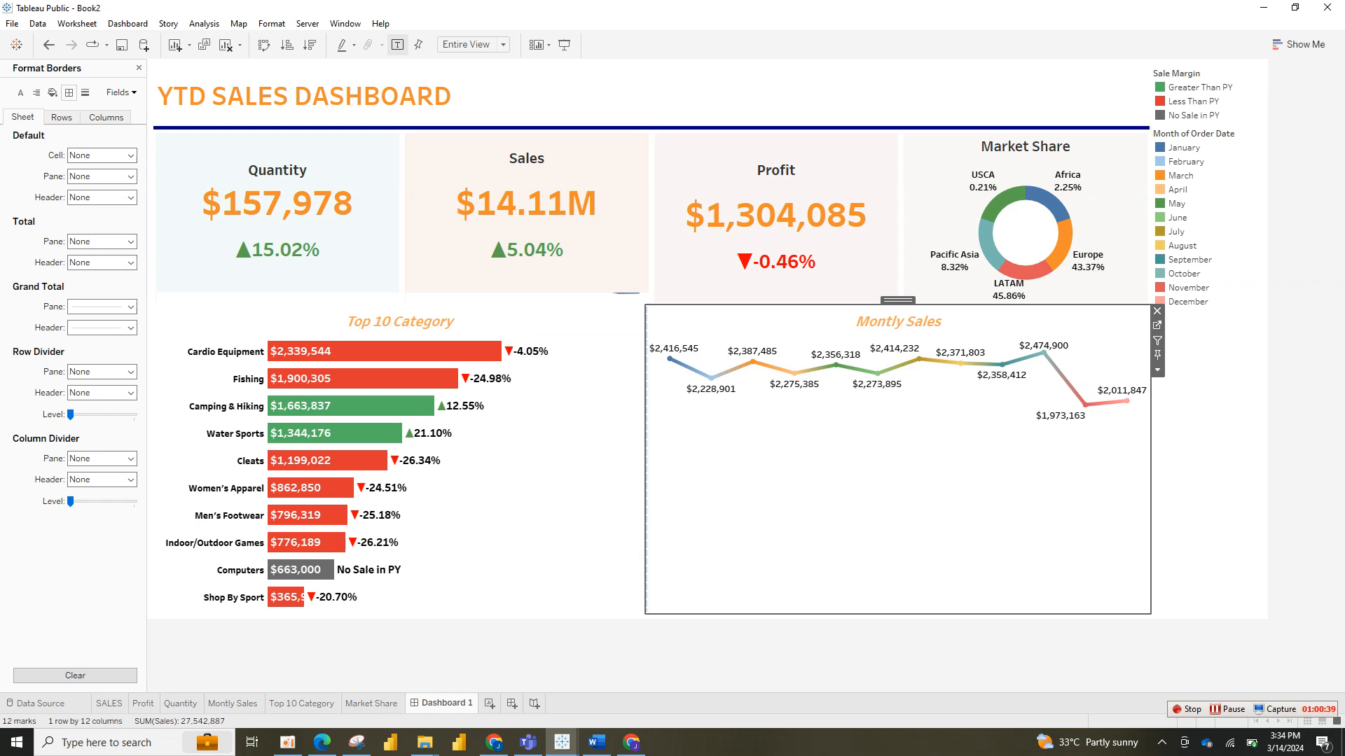
Step: Make the Sale Margin legend floating and place it in the empty lower-right area of the Top 10 Category chart
{"action": "left_click", "coordinate": [1226, 218]}
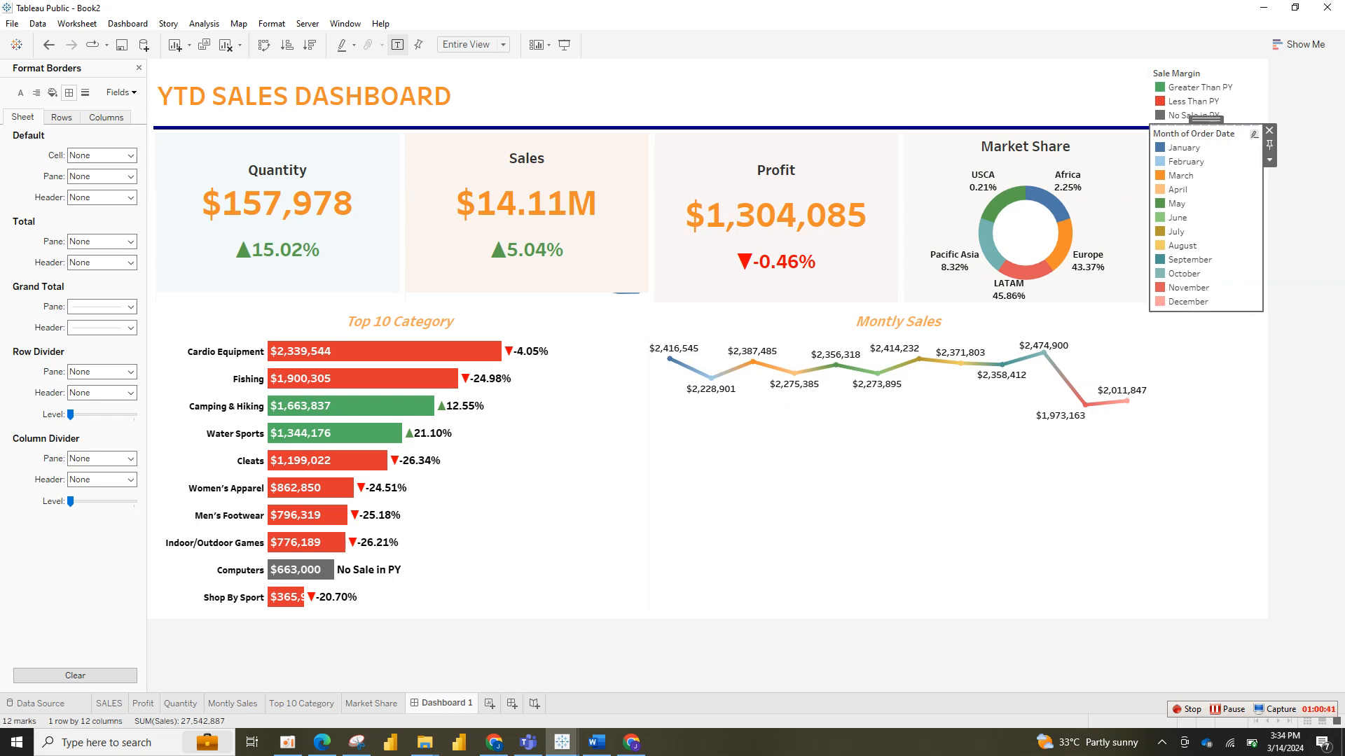
{"action": "left_click", "coordinate": [1227, 90]}
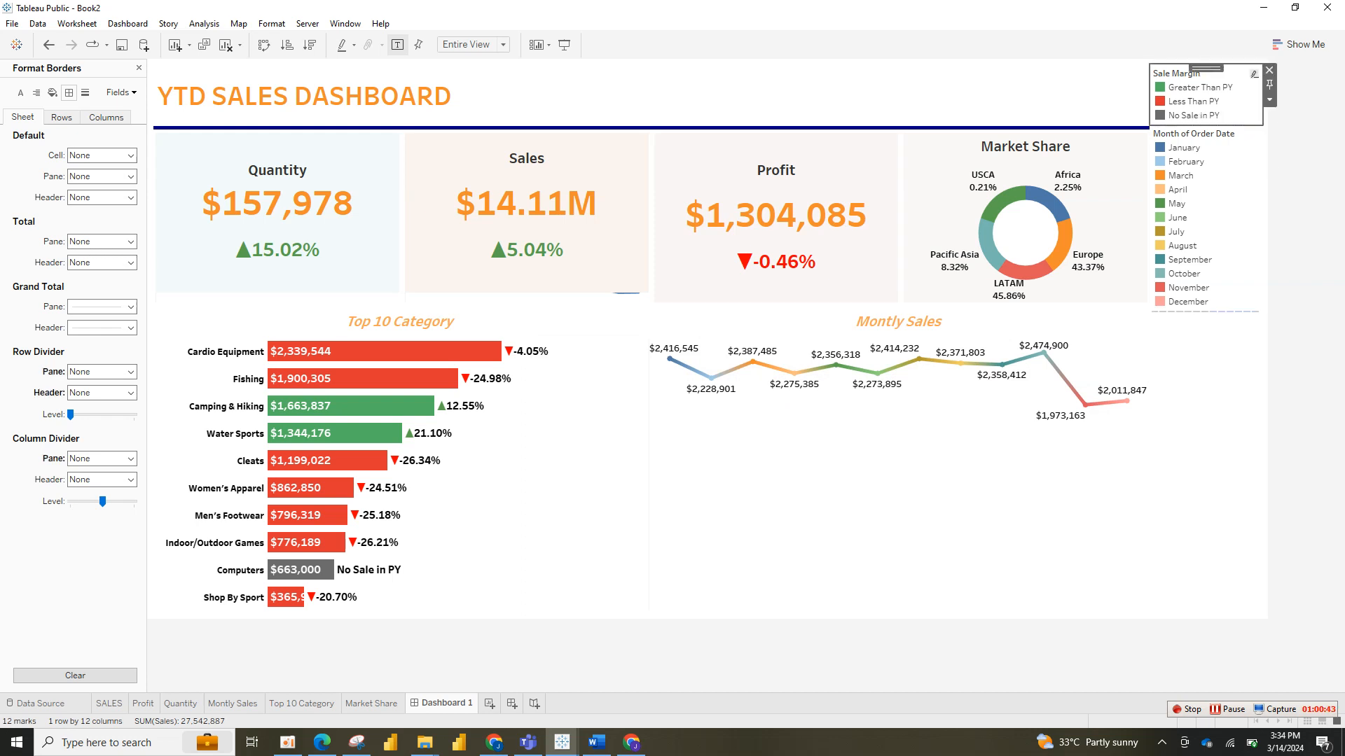
{"action": "left_click", "coordinate": [1269, 99]}
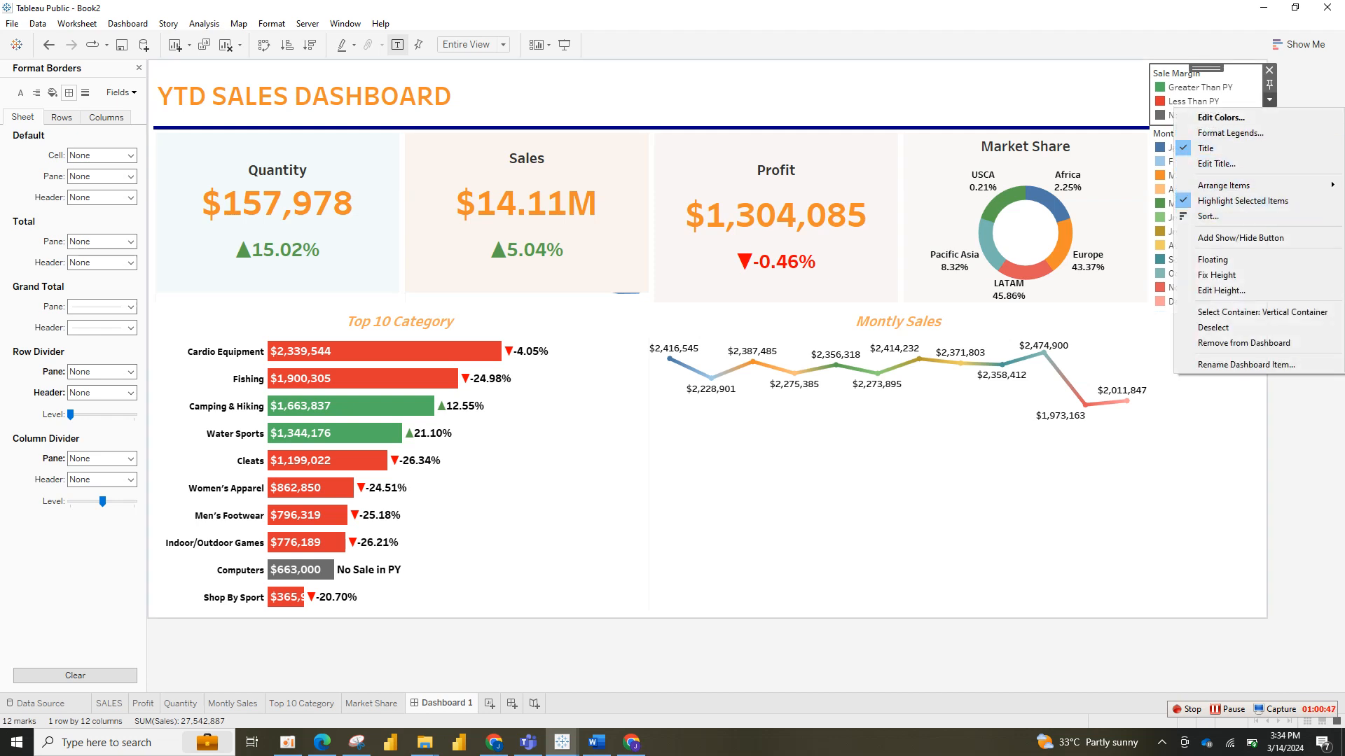
{"action": "left_click", "coordinate": [1215, 259]}
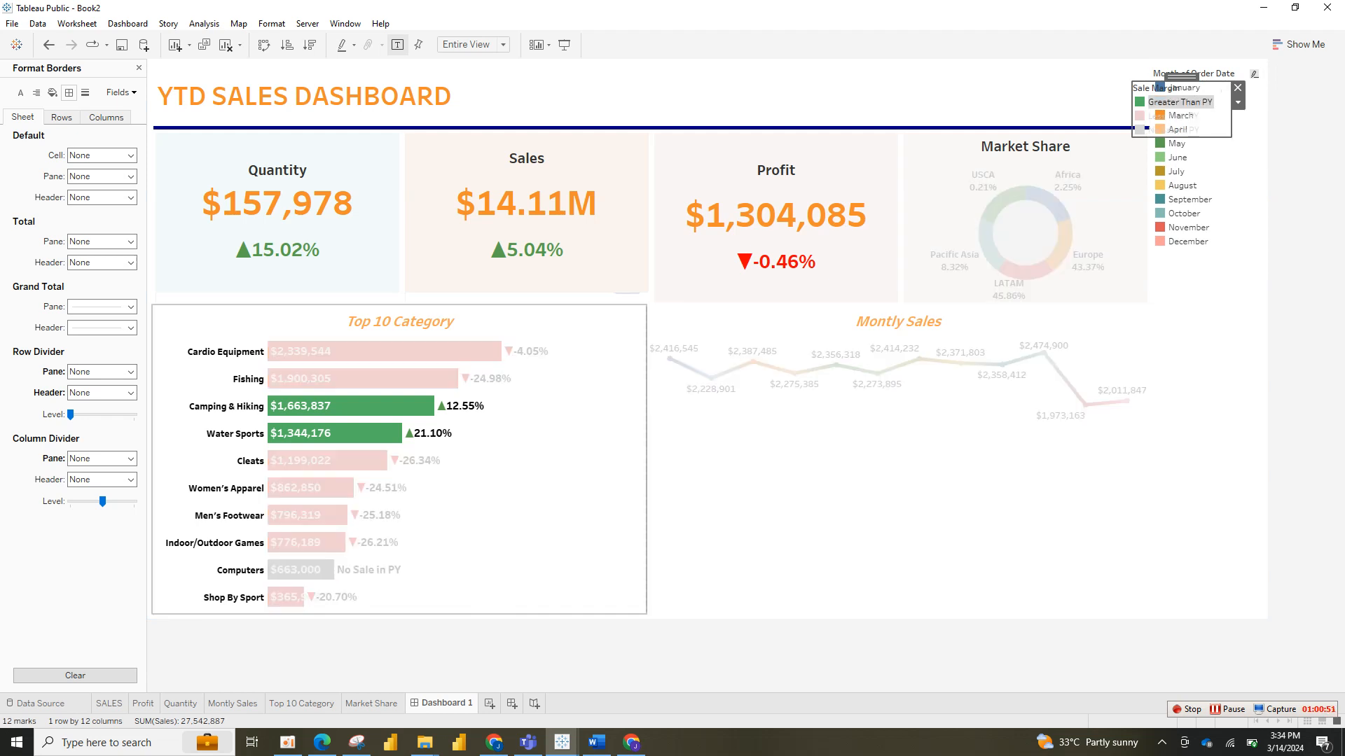
{"action": "left_click", "coordinate": [1304, 162]}
{"action": "left_click", "coordinate": [1171, 116]}
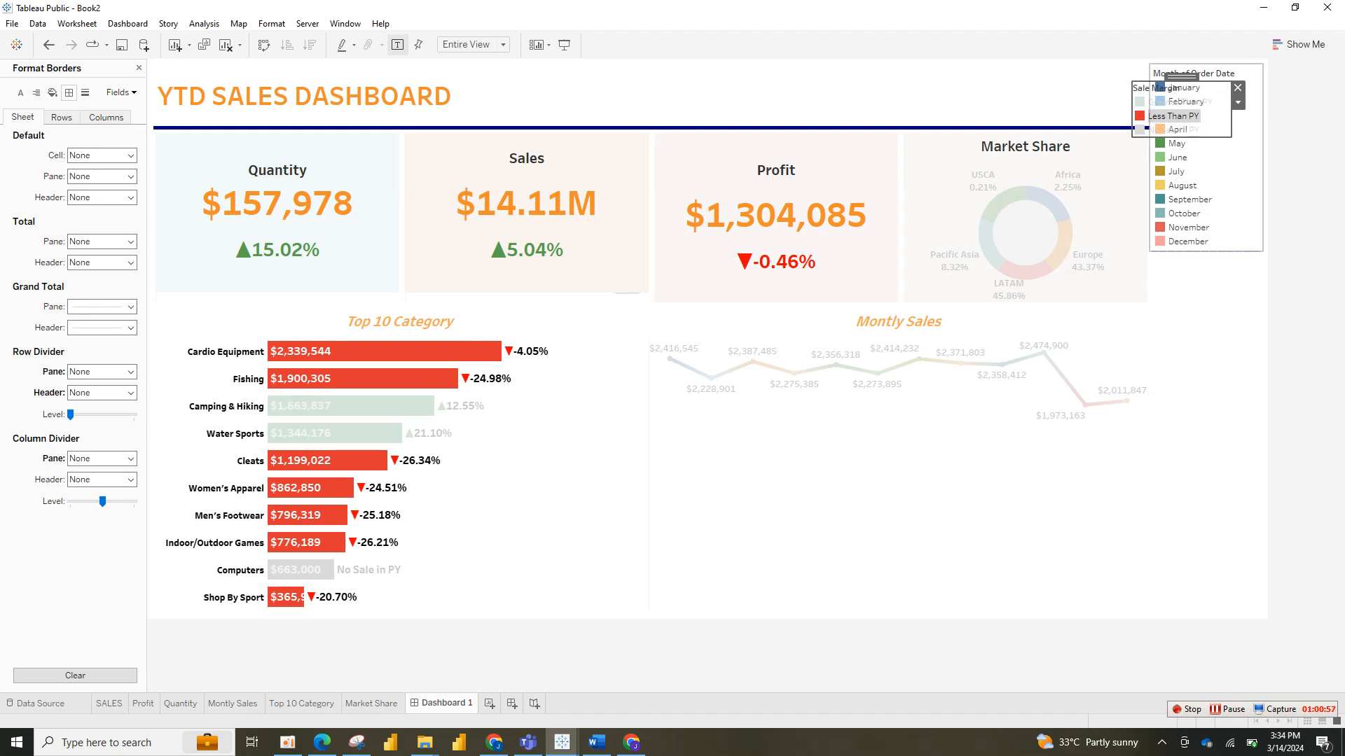
{"action": "left_click_drag", "start_coordinate": [1180, 76], "coordinate": [514, 433]}
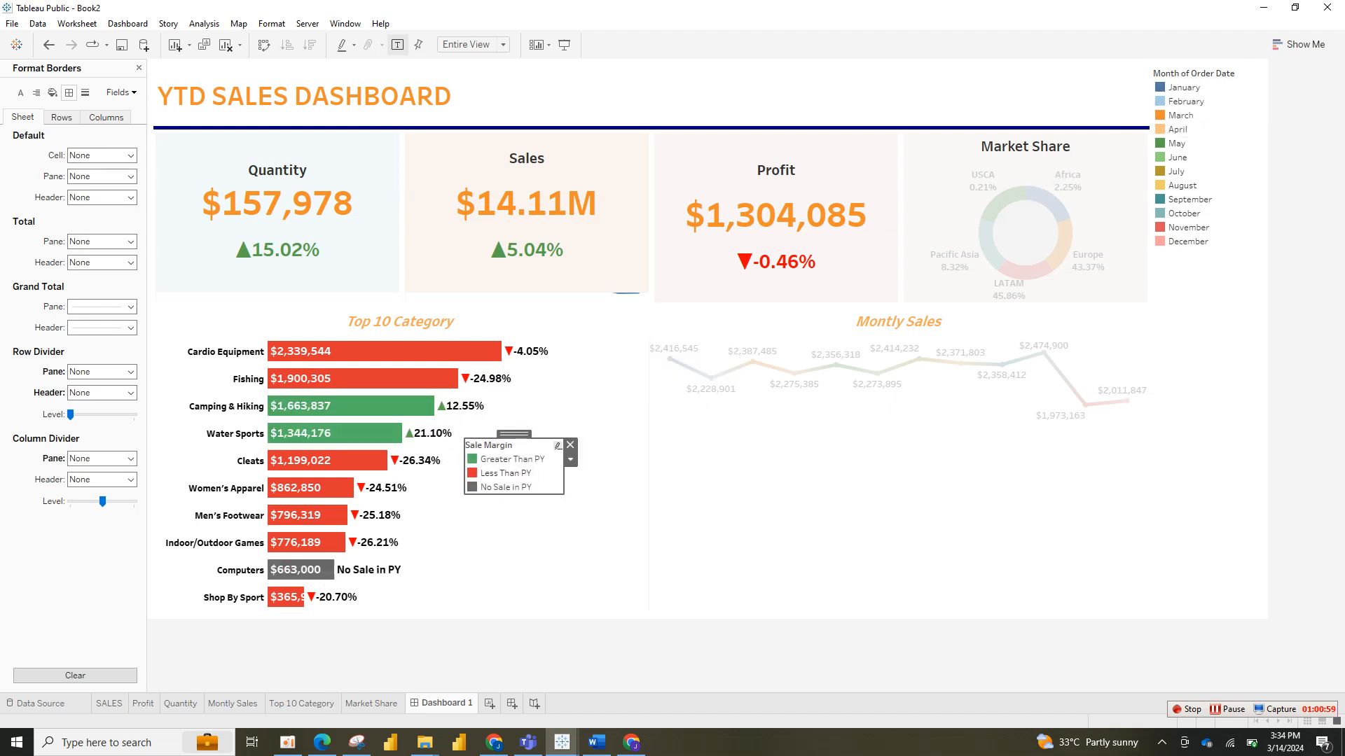
{"action": "left_click", "coordinate": [504, 473]}
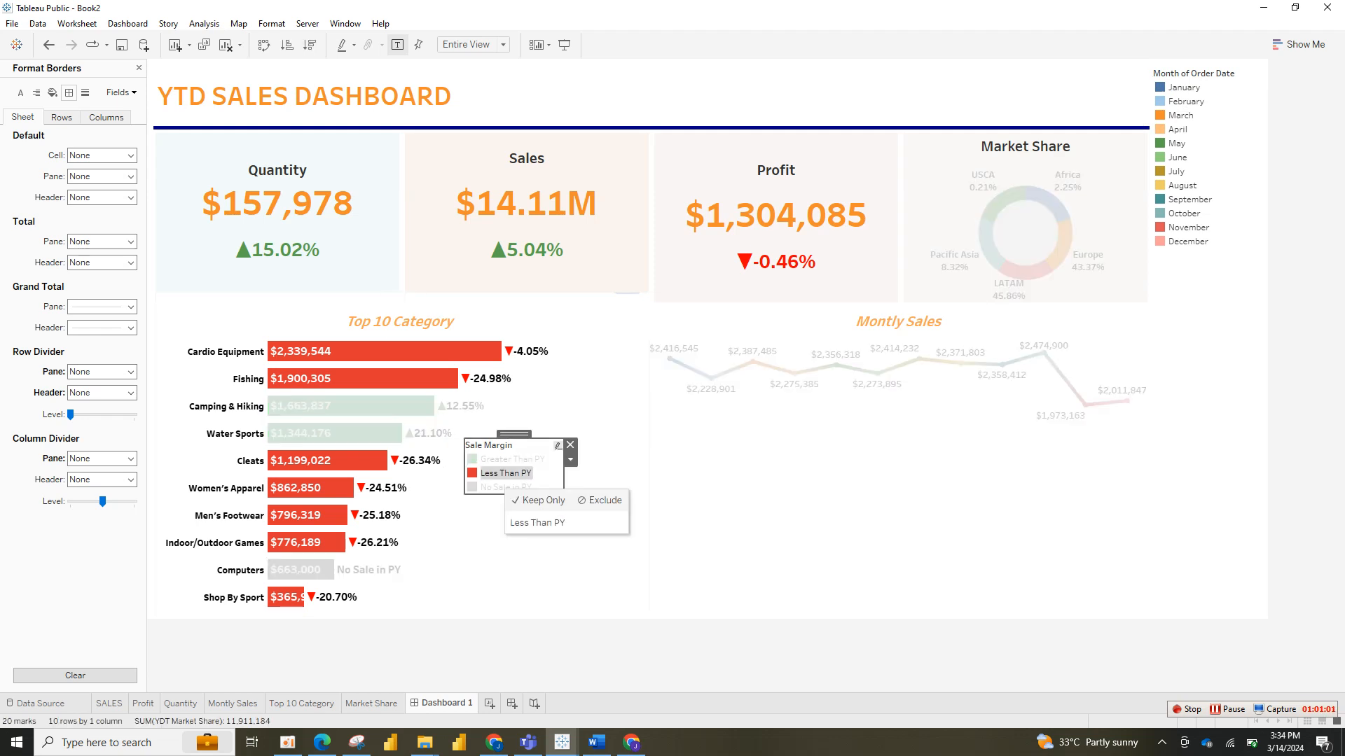
{"action": "left_click", "coordinate": [504, 473]}
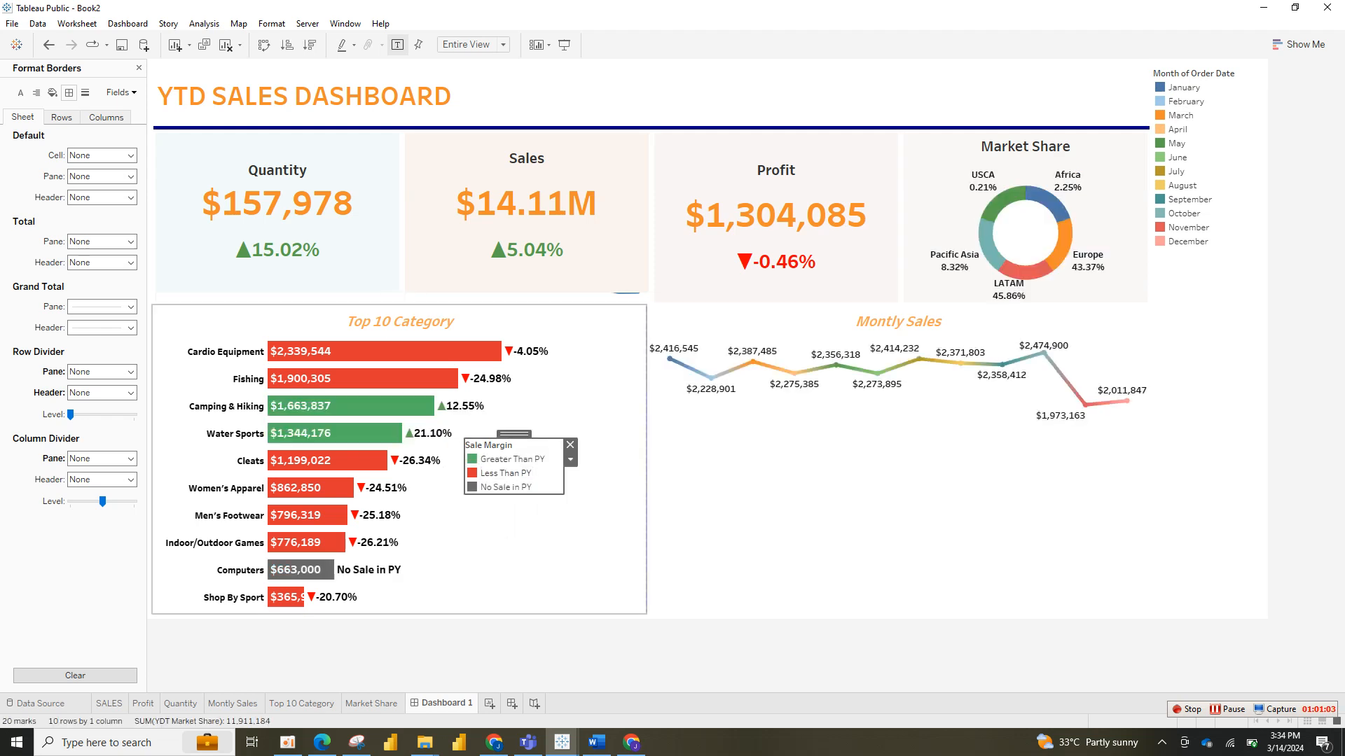
{"action": "left_click_drag", "start_coordinate": [513, 434], "coordinate": [519, 524]}
{"action": "double_click", "coordinate": [510, 561]}
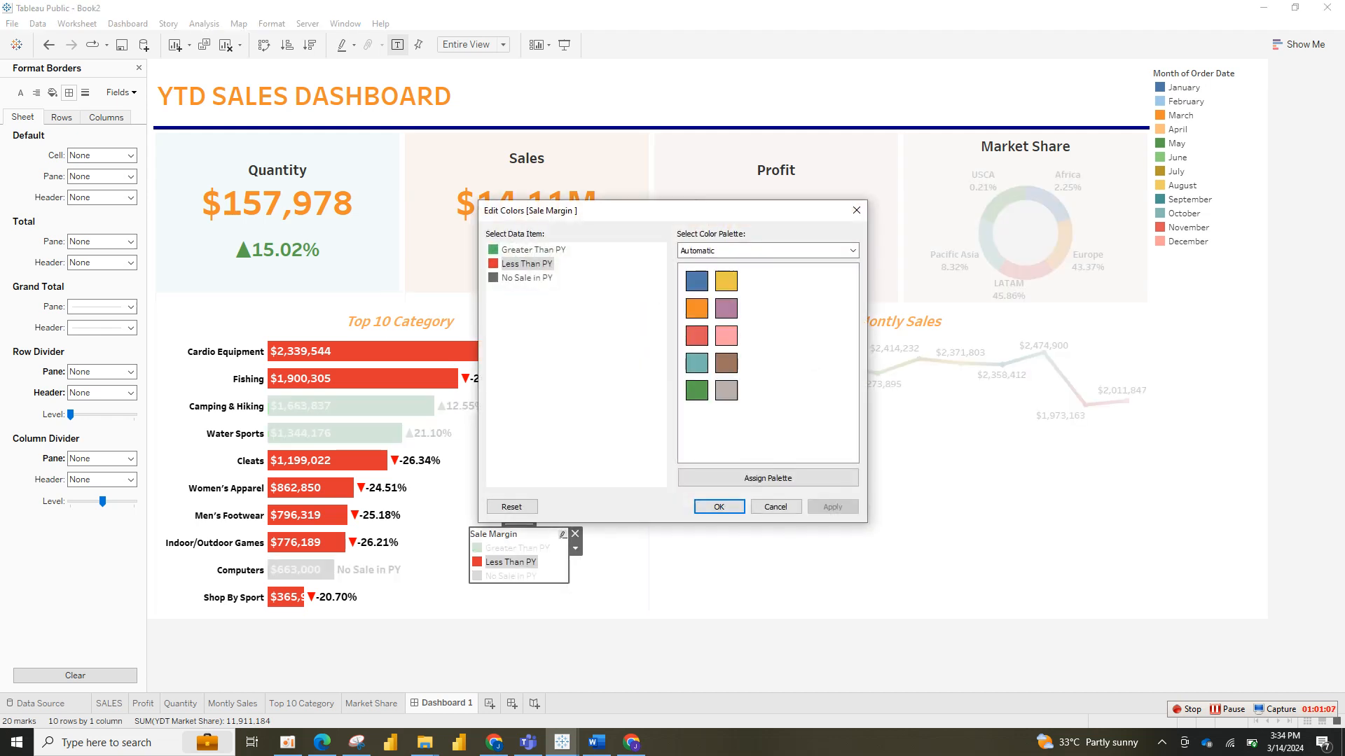
{"action": "left_click", "coordinate": [575, 534]}
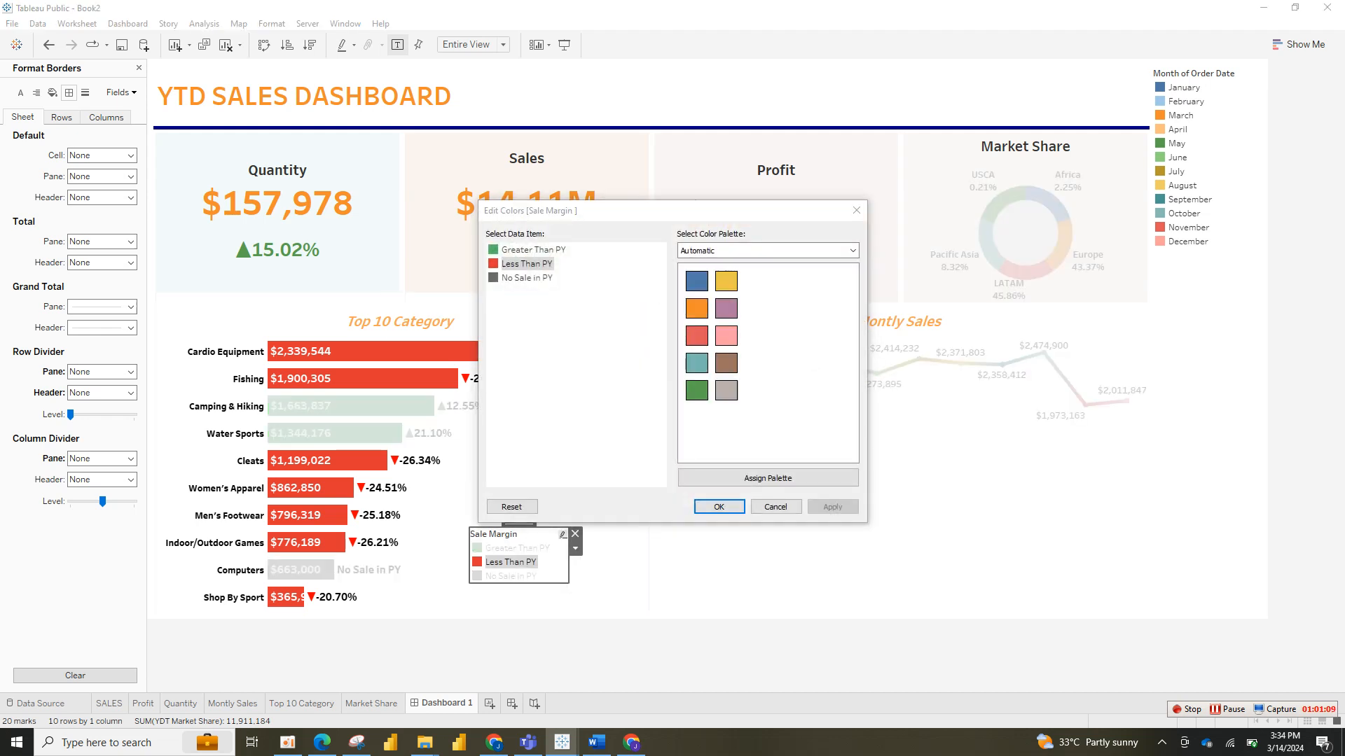
{"action": "key", "text": "Escape"}
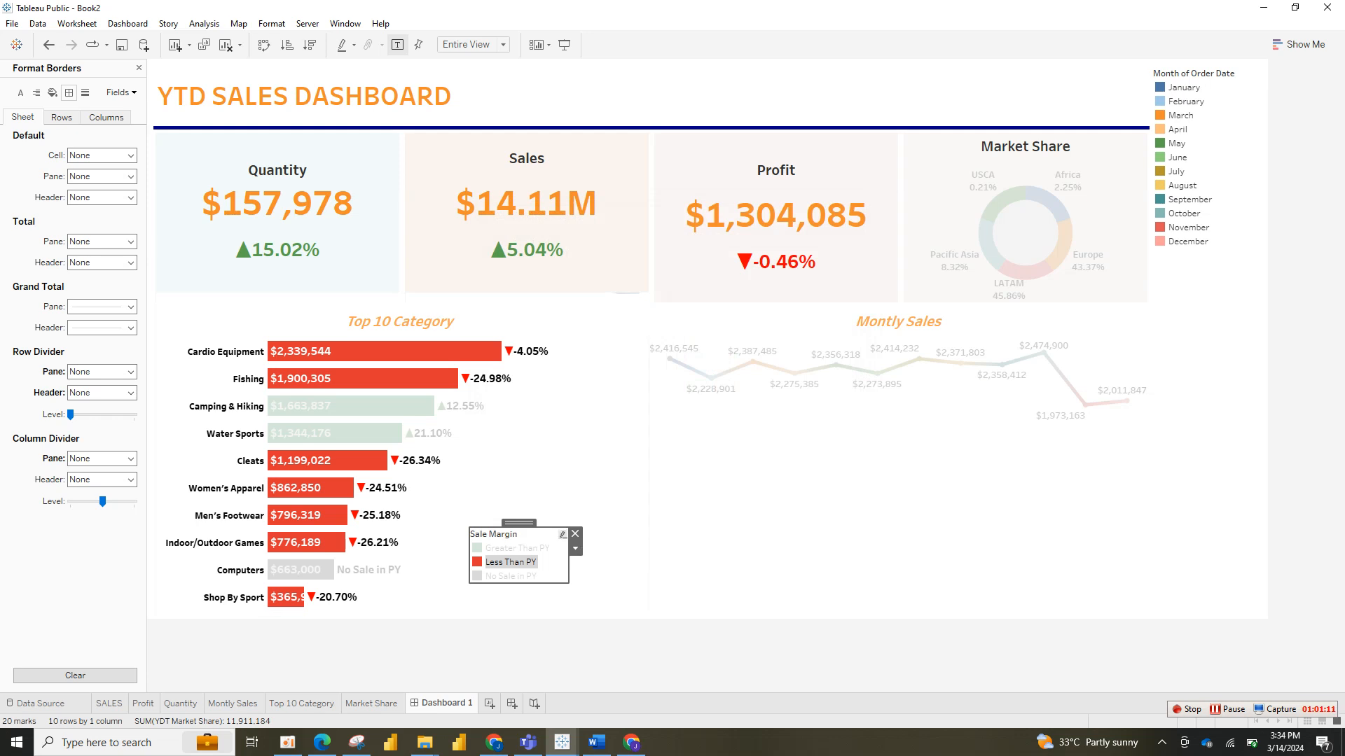
{"action": "left_click", "coordinate": [591, 481]}
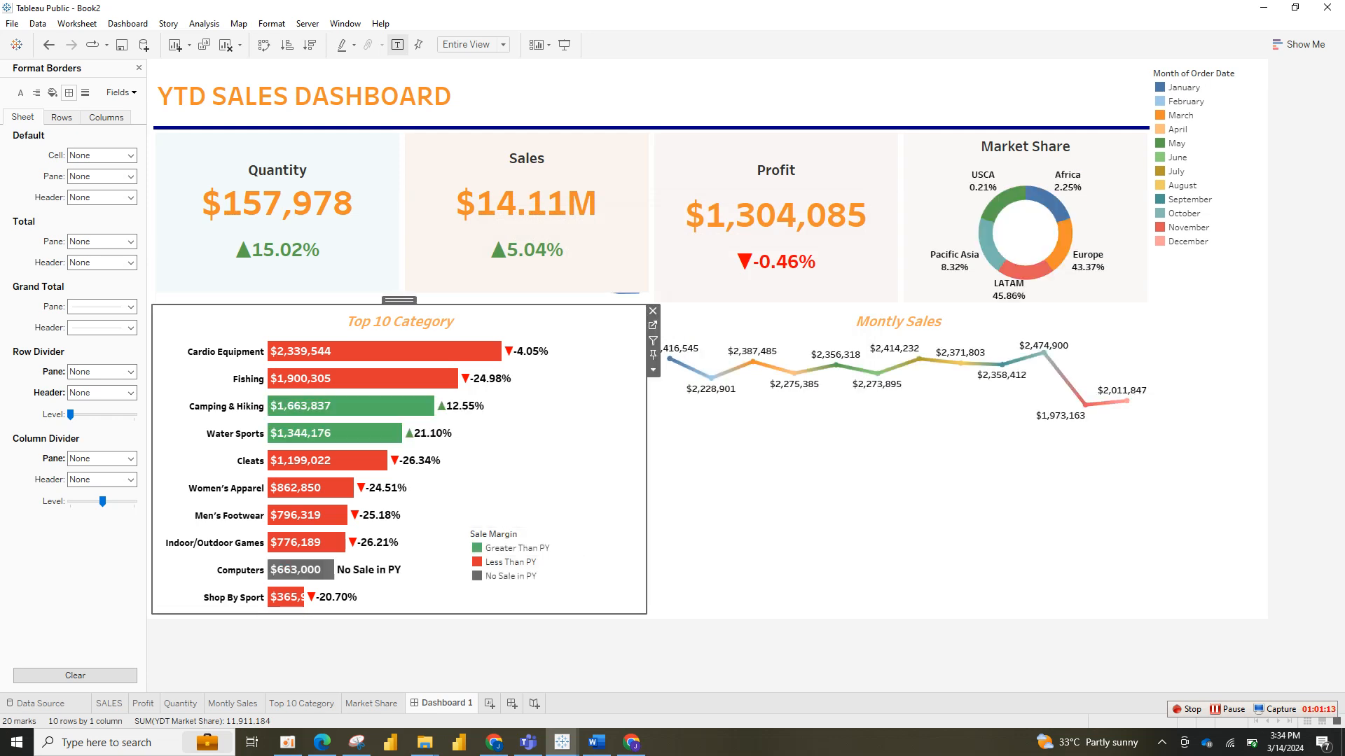
Step: Make the Month of Order Date legend floating and place it in the Montly Sales chart below the line
{"action": "left_click", "coordinate": [931, 476]}
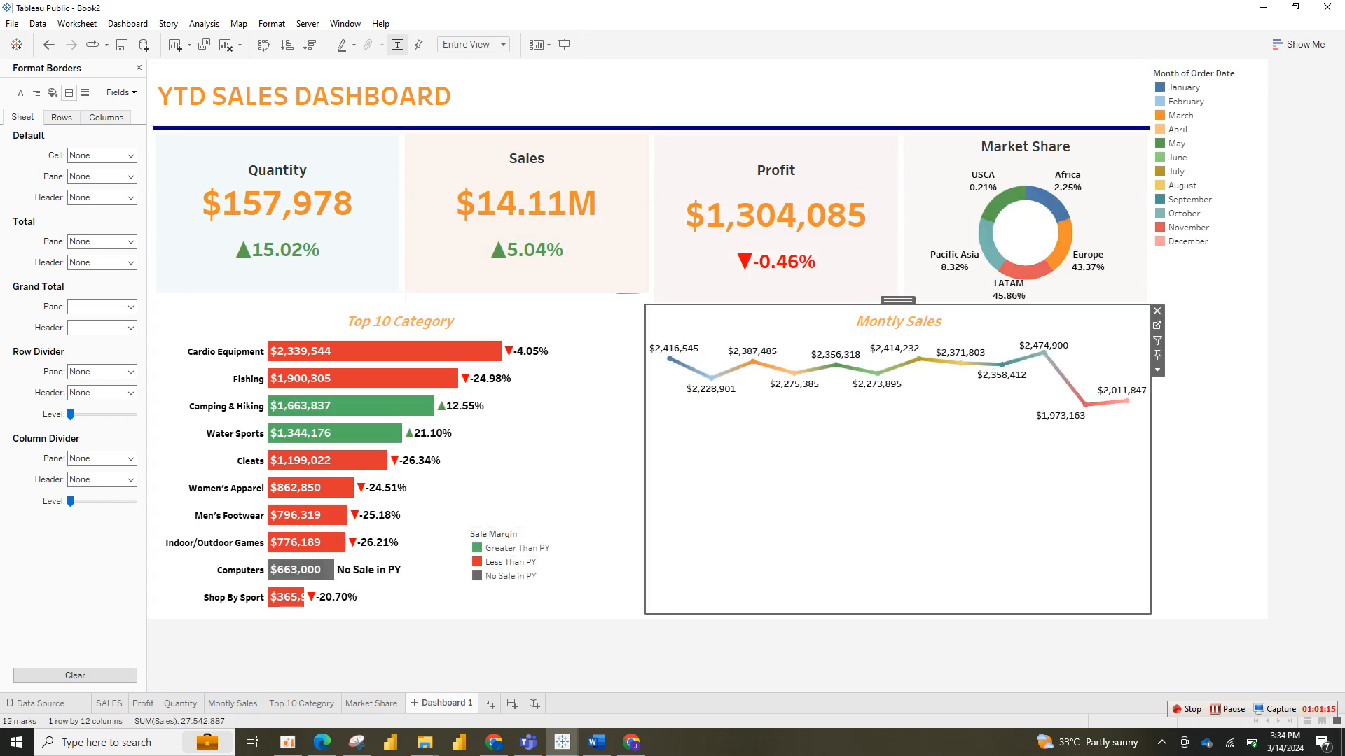
{"action": "left_click", "coordinate": [1251, 75]}
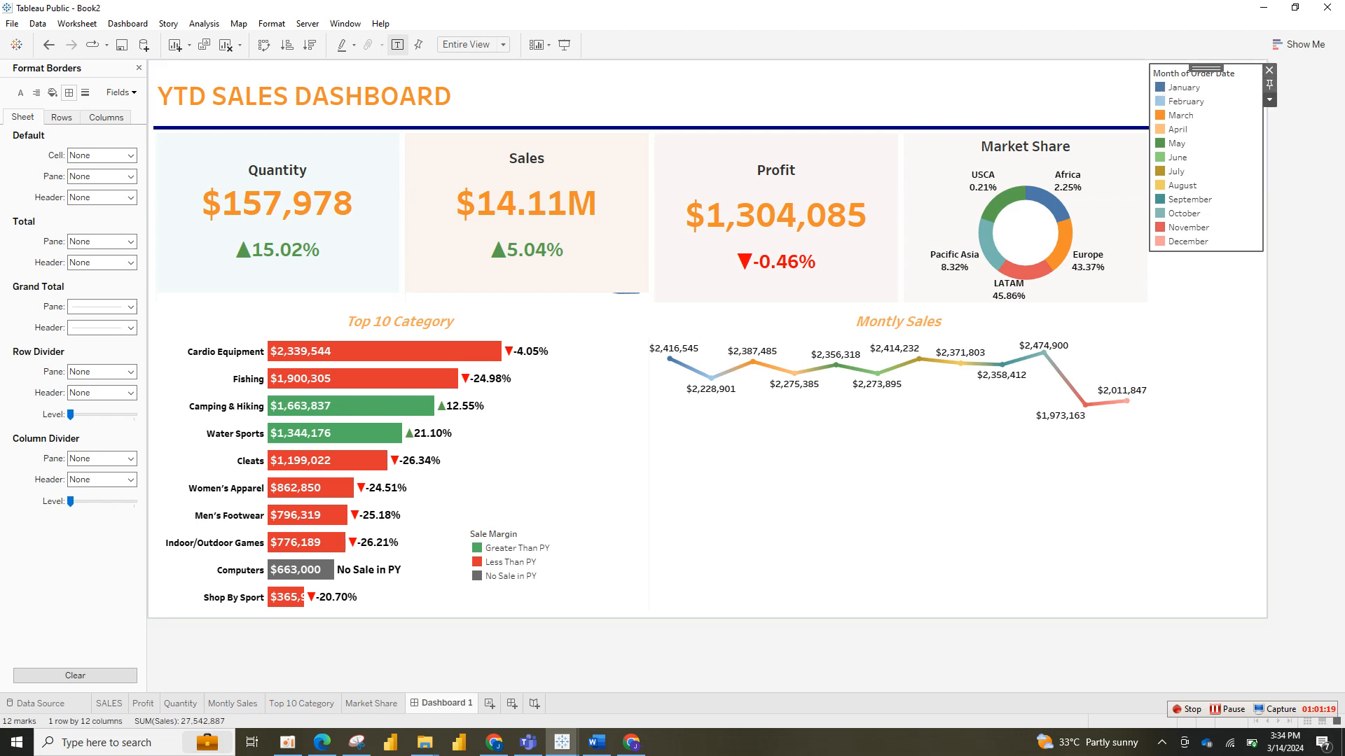
{"action": "left_click", "coordinate": [1269, 100]}
{"action": "left_click", "coordinate": [1213, 259]}
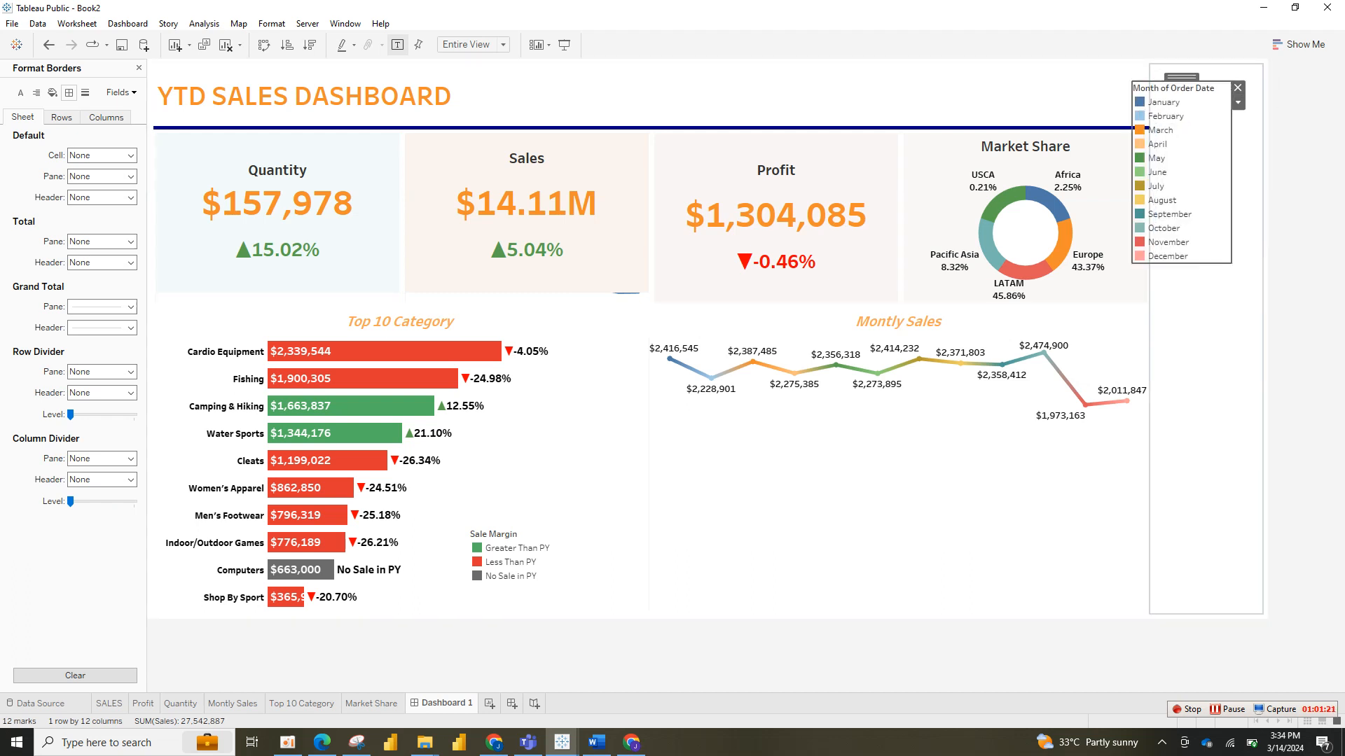
{"action": "left_click_drag", "start_coordinate": [1181, 76], "coordinate": [771, 449]}
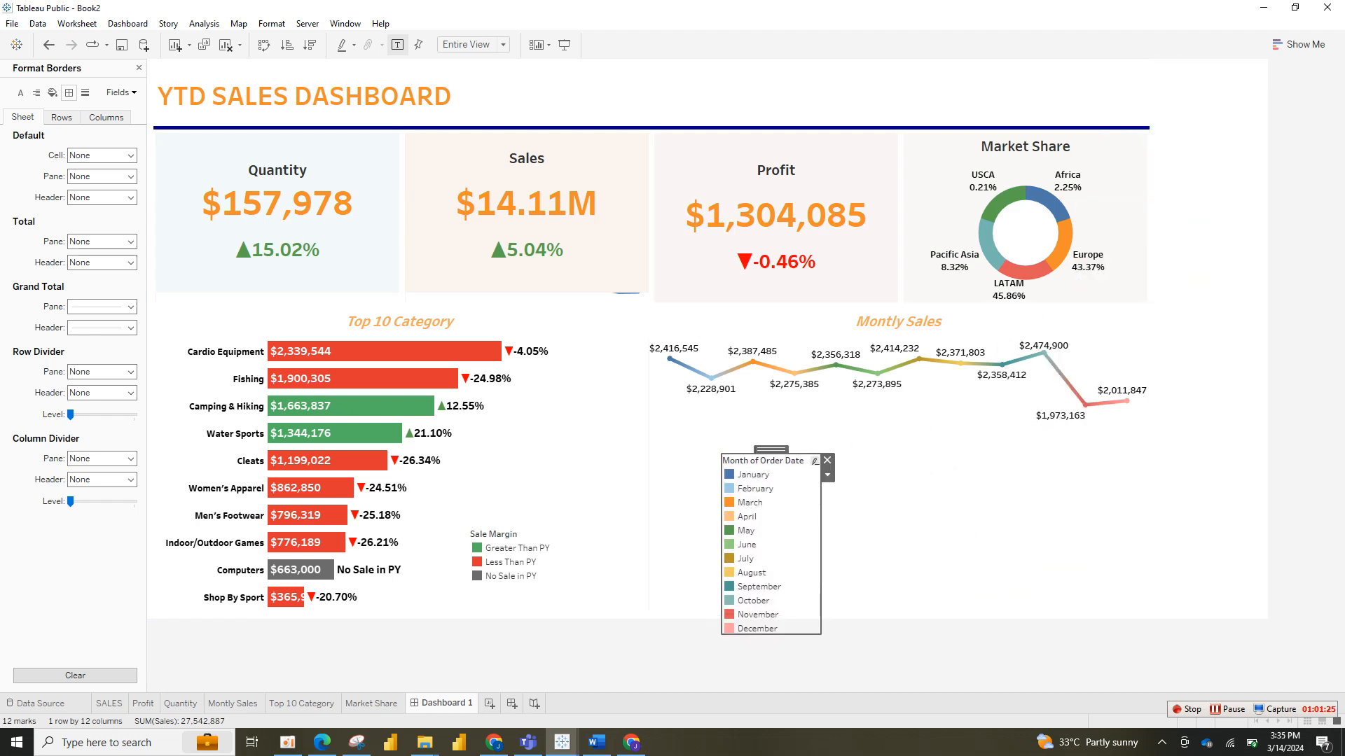
{"action": "left_click_drag", "start_coordinate": [770, 448], "coordinate": [761, 417]}
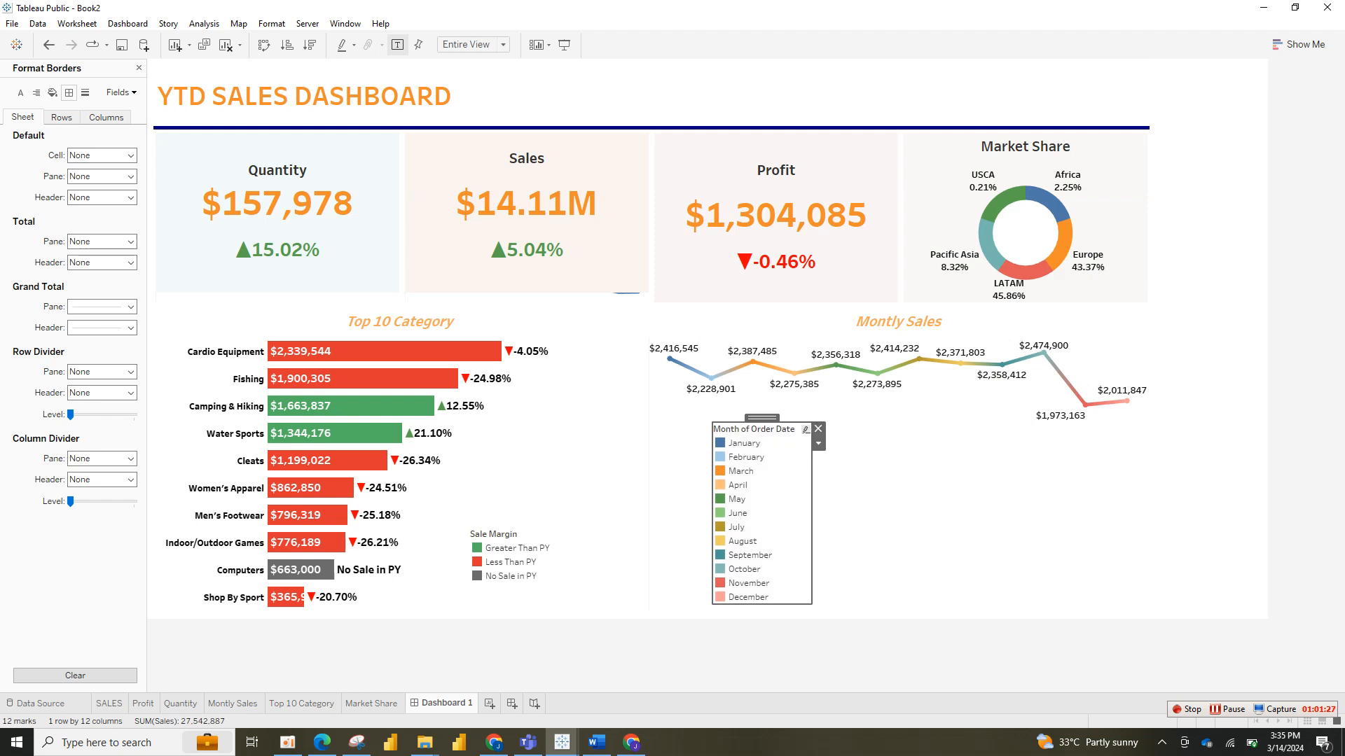
Step: Hide the Month of Order Date legend's title and arrange its items in multiple columns
{"action": "left_click", "coordinate": [818, 443]}
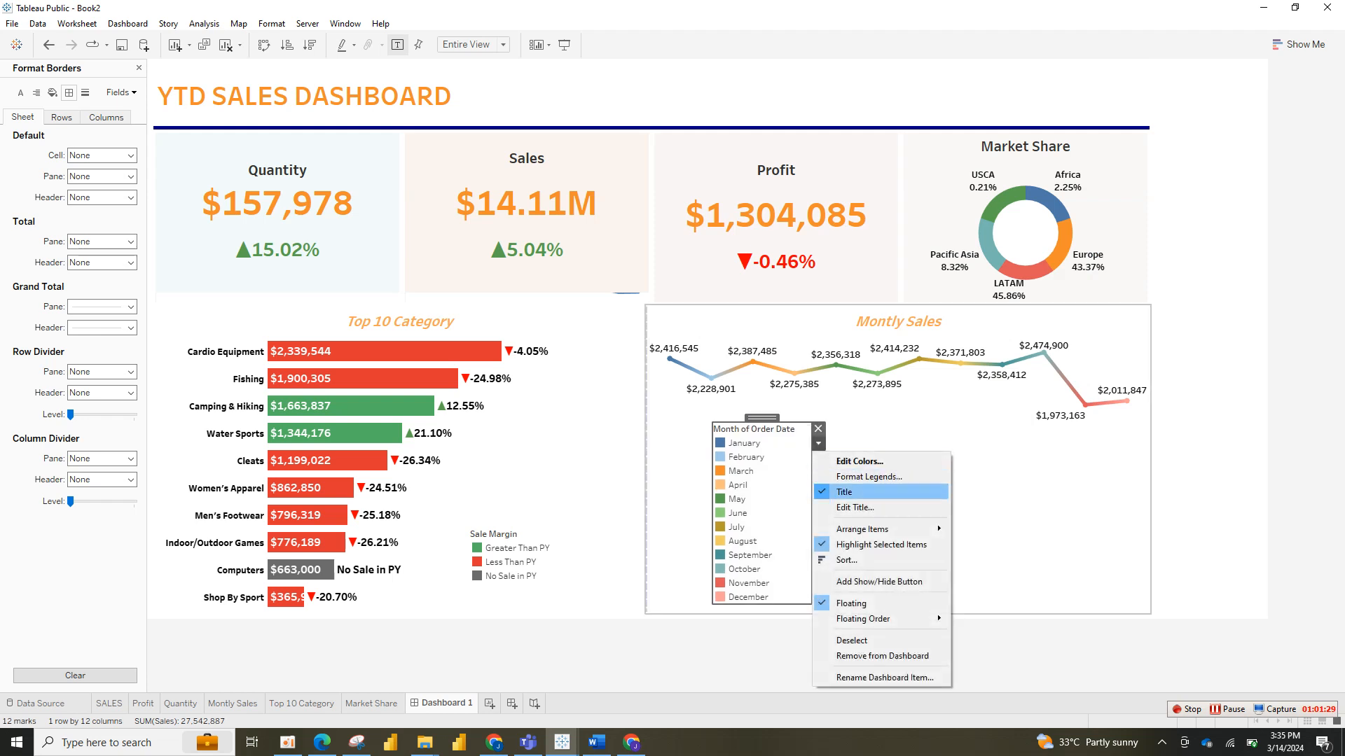
{"action": "left_click", "coordinate": [844, 492]}
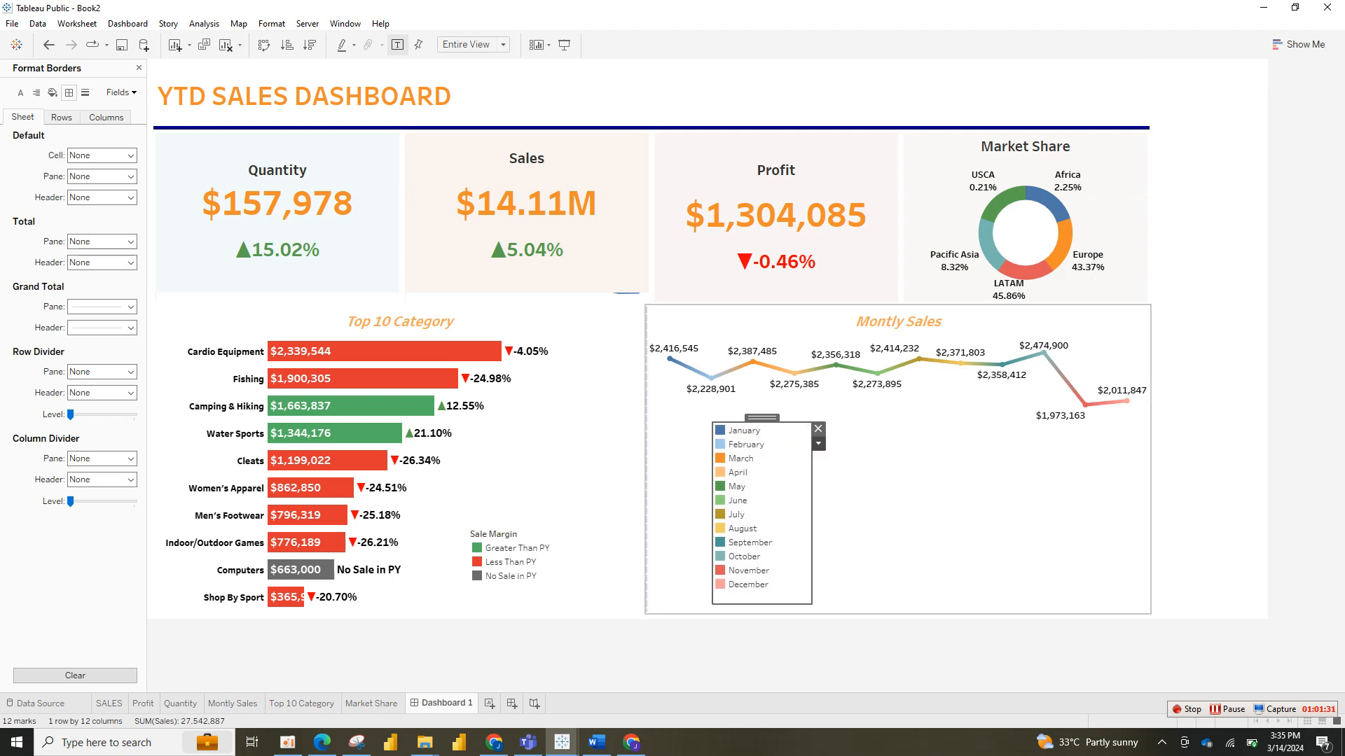
{"action": "left_click", "coordinate": [818, 444]}
{"action": "mouse_move", "coordinate": [863, 619]}
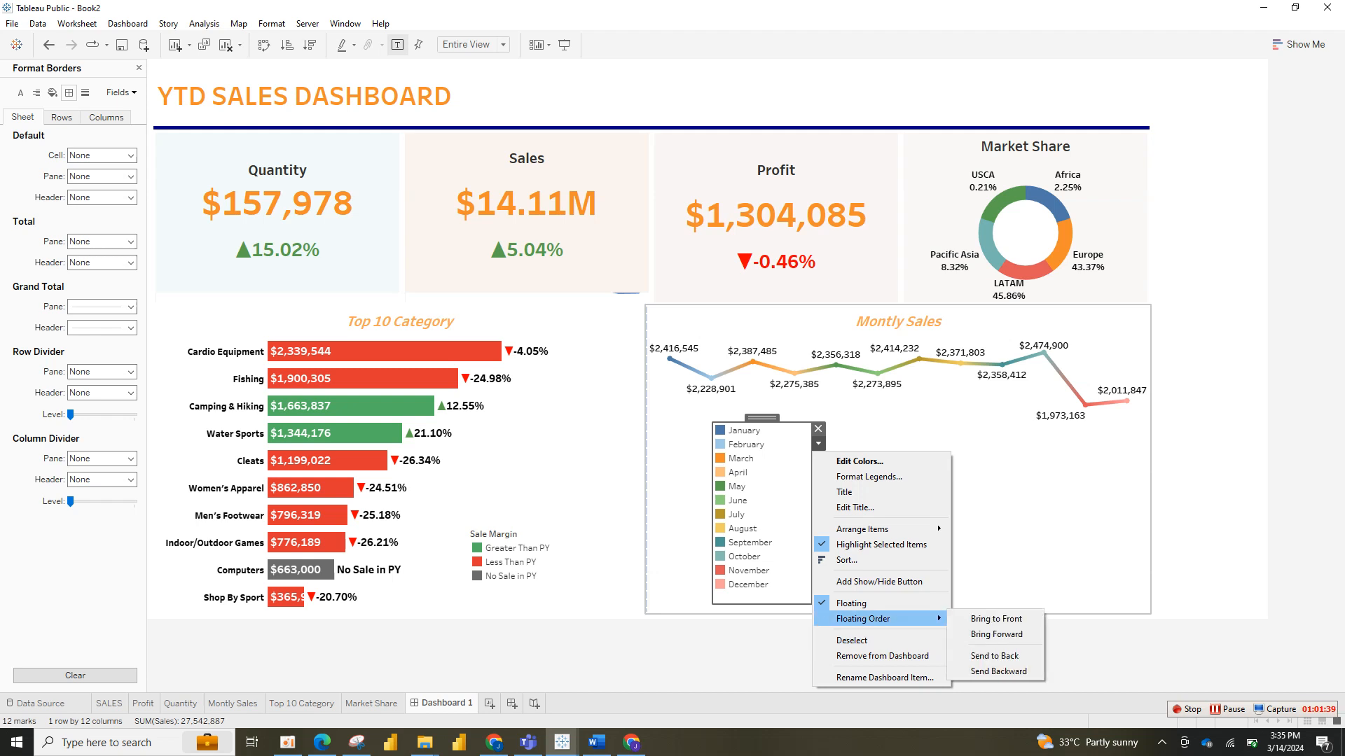
{"action": "mouse_move", "coordinate": [861, 529]}
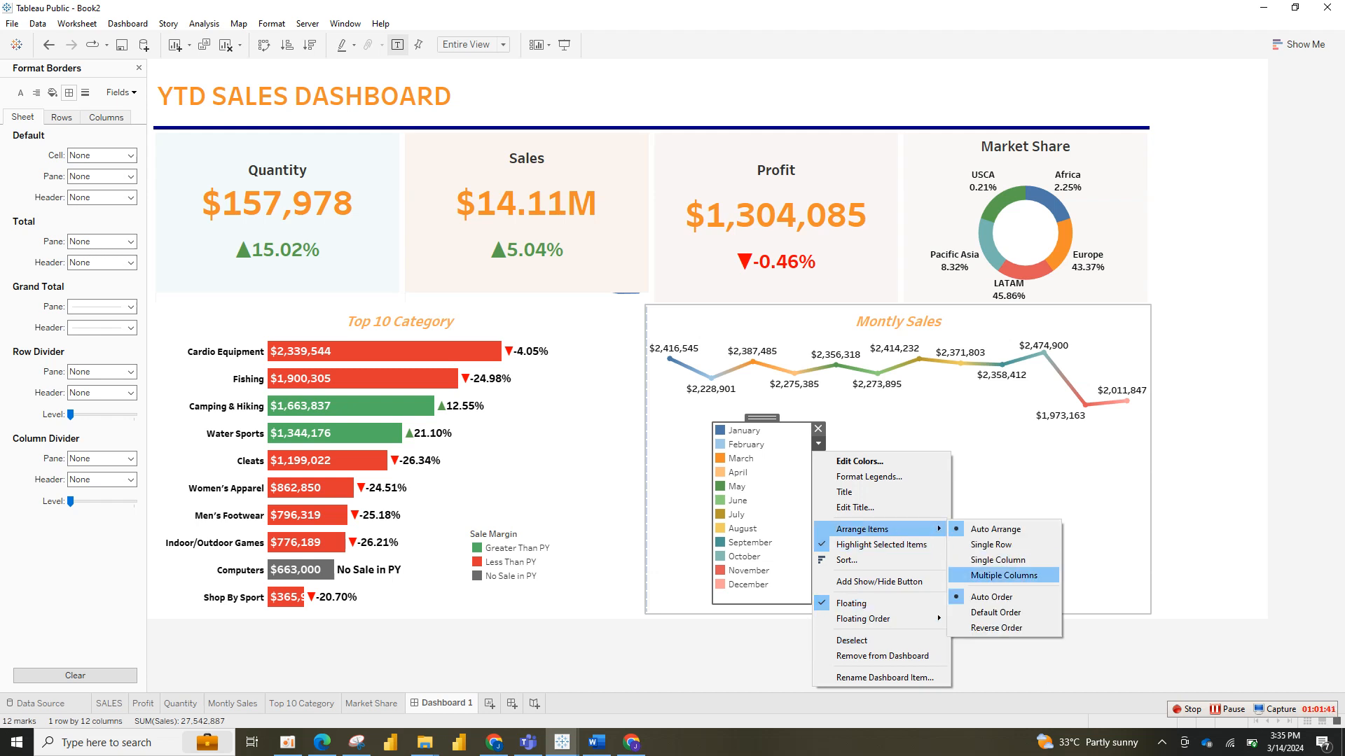
{"action": "left_click", "coordinate": [1004, 575]}
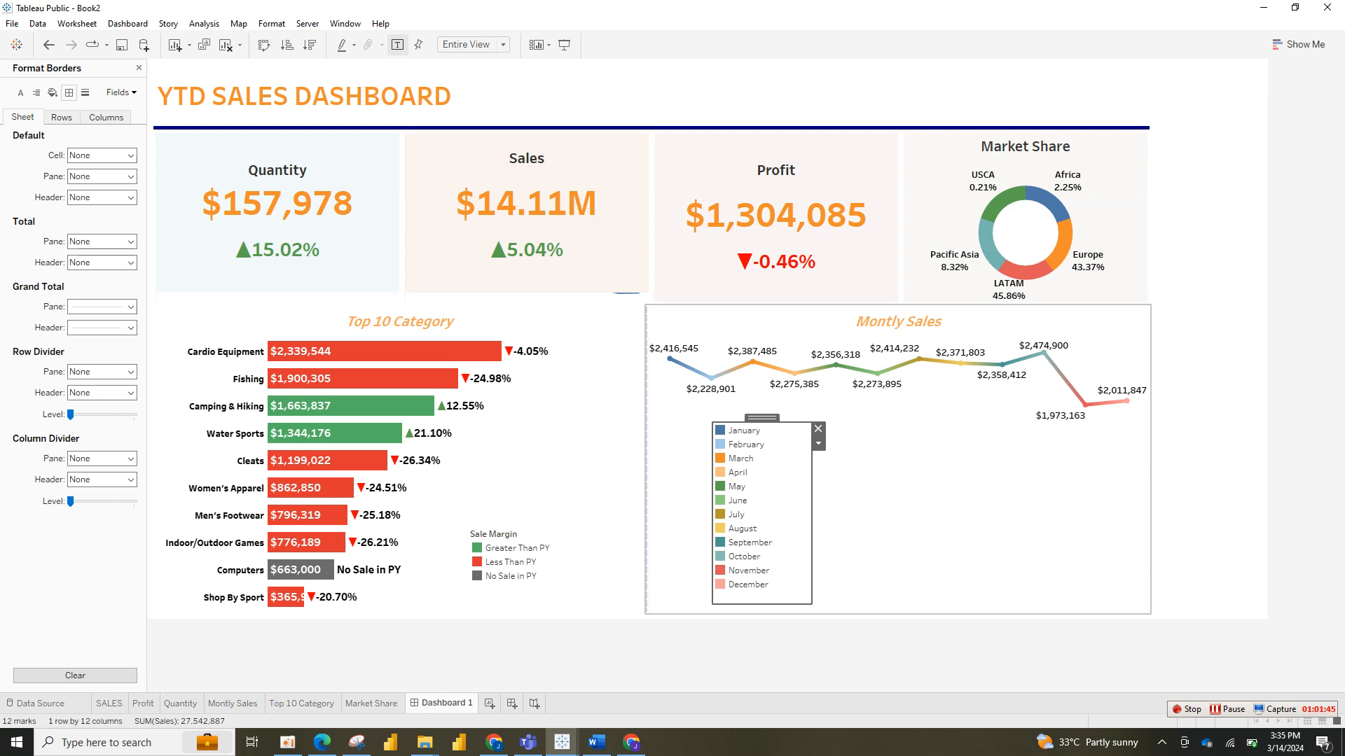
Step: Reapply the Multiple Columns arrangement and Auto Order to the Month of Order Date legend's items
{"action": "left_click", "coordinate": [818, 443]}
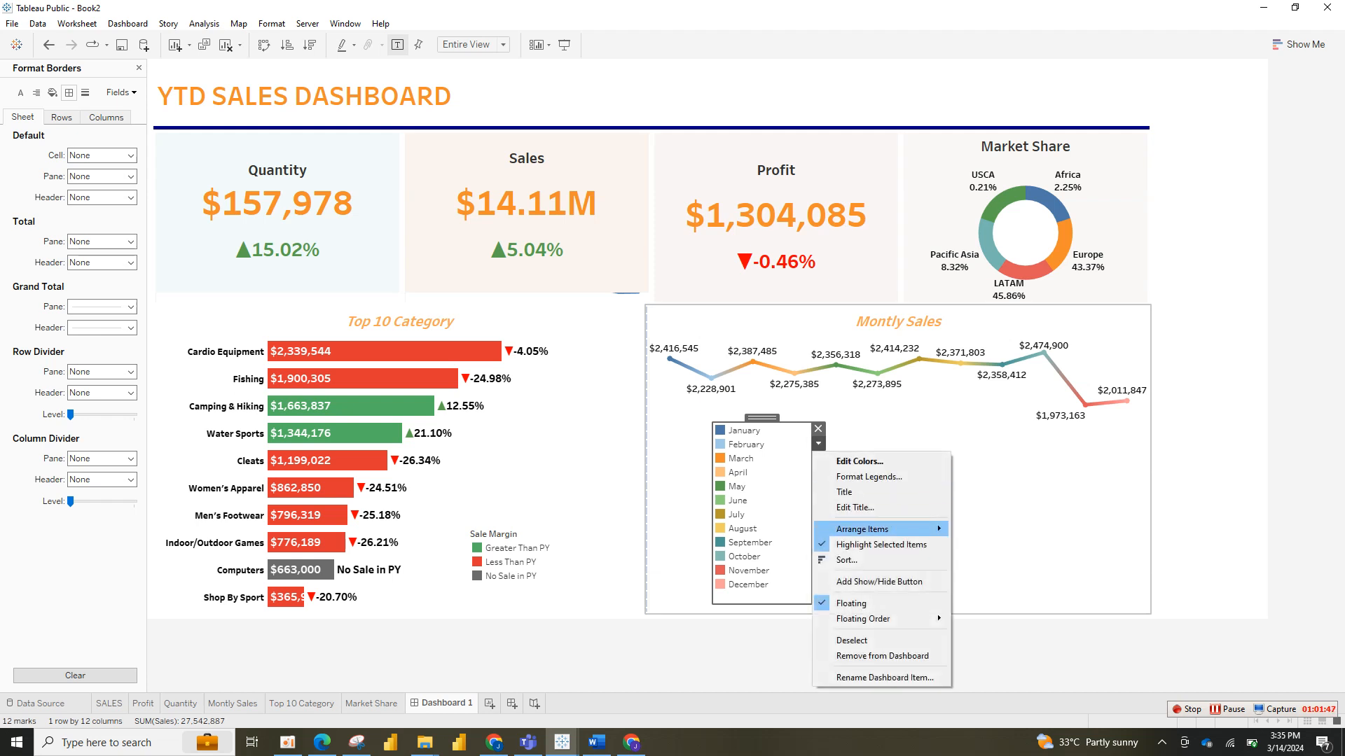
{"action": "mouse_move", "coordinate": [861, 528]}
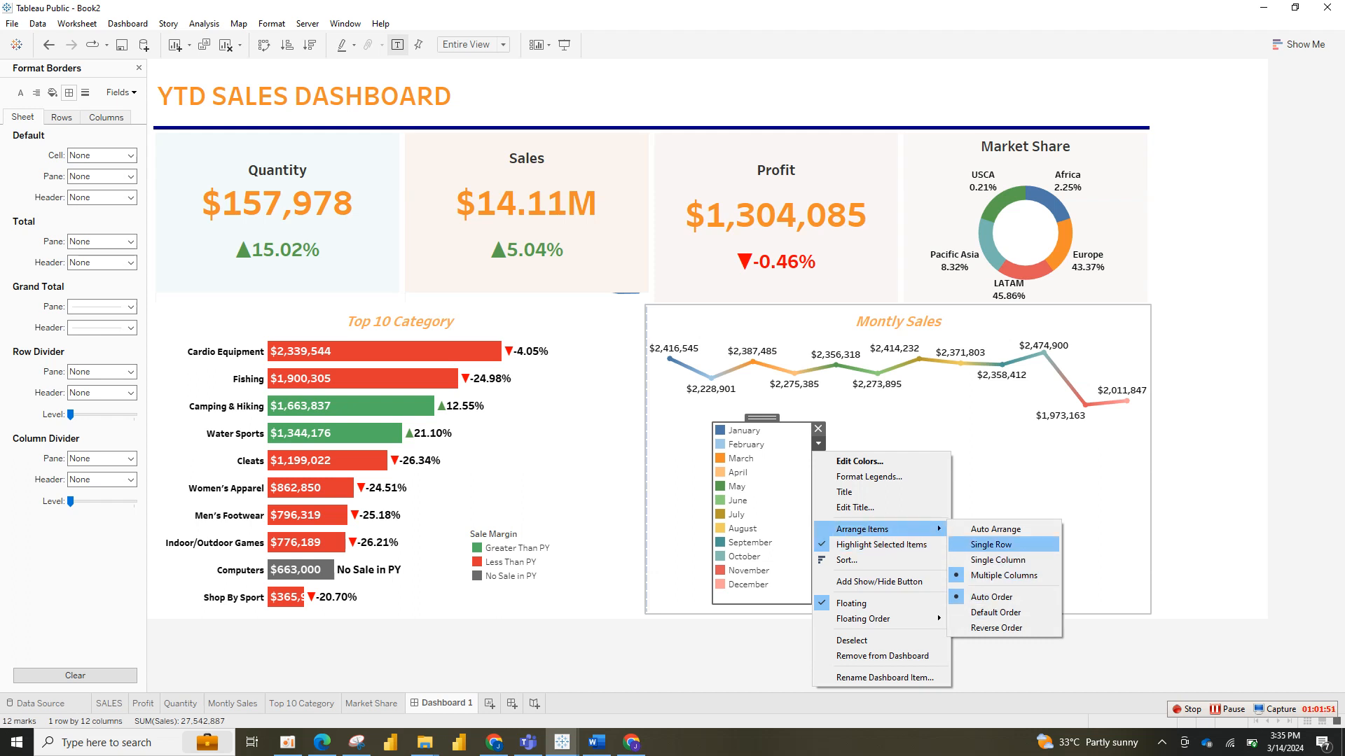
{"action": "left_click", "coordinate": [991, 597]}
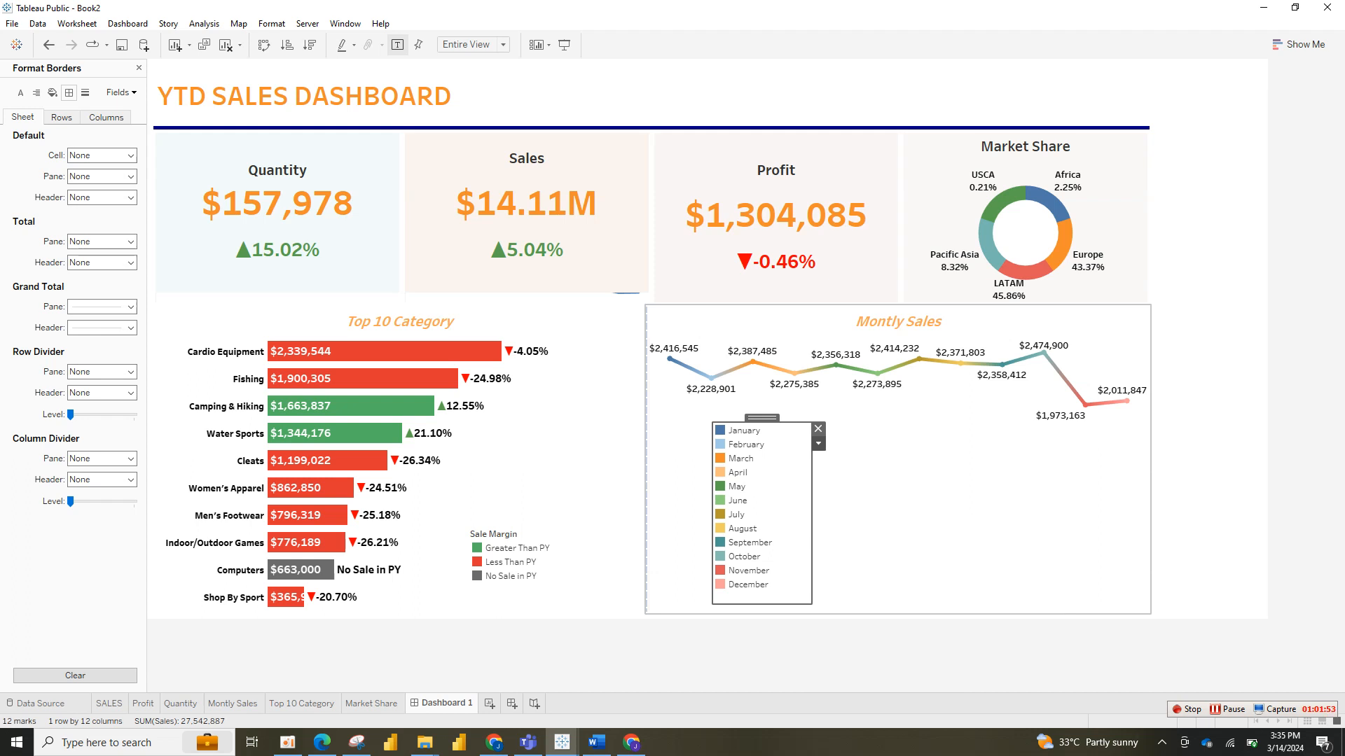
{"action": "left_click", "coordinate": [818, 444]}
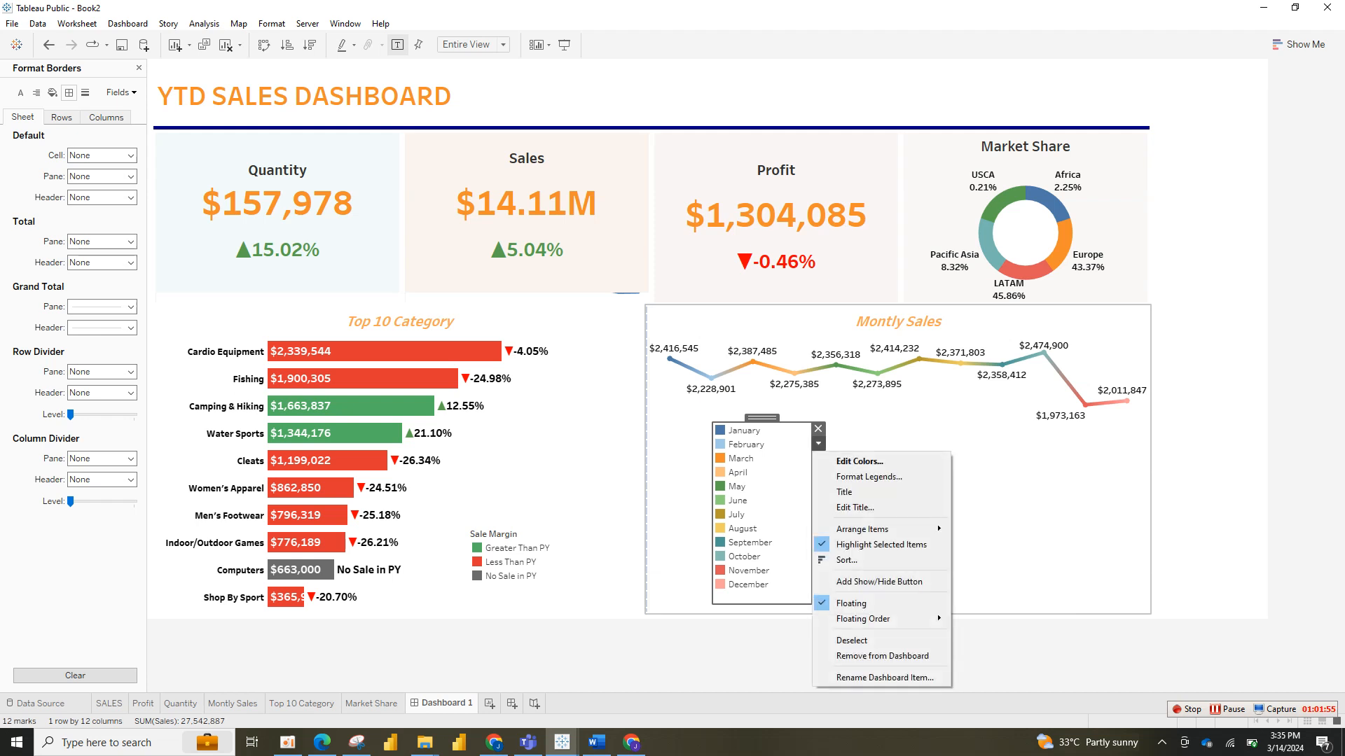
{"action": "mouse_move", "coordinate": [876, 530]}
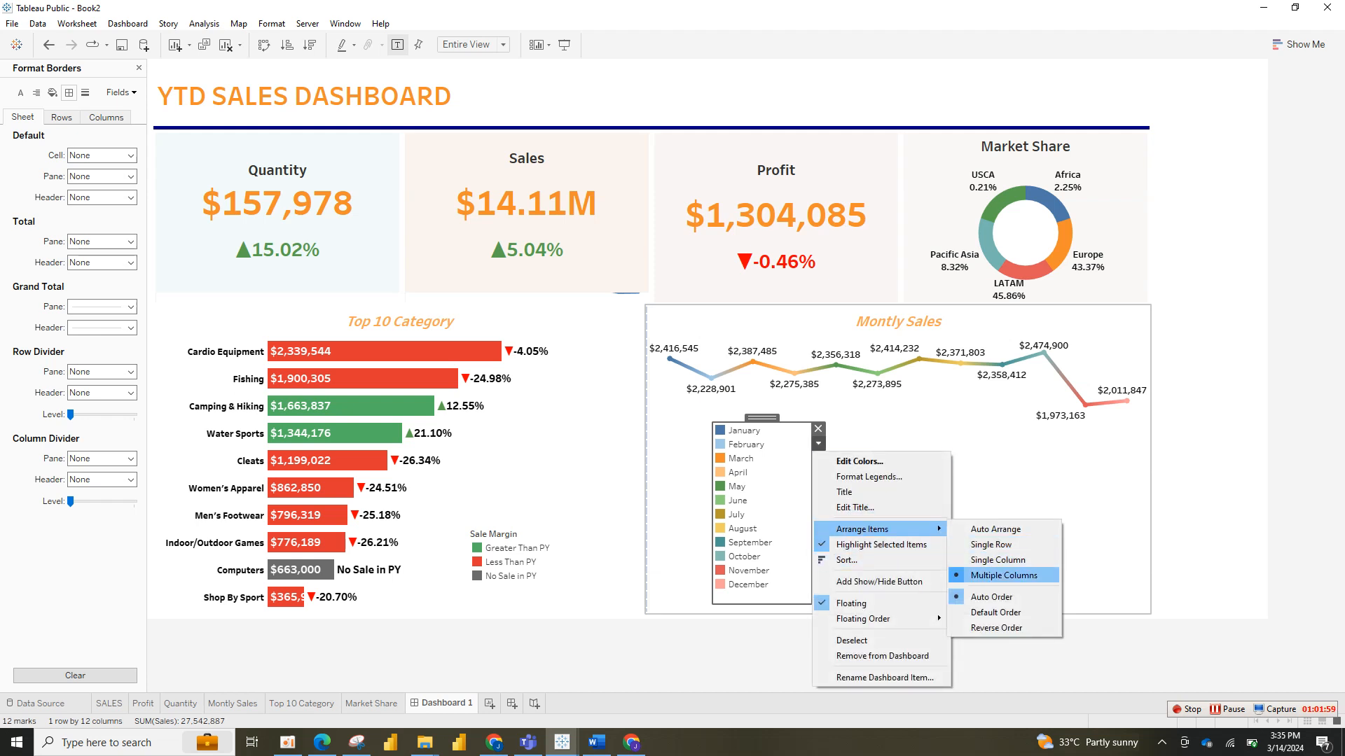
{"action": "left_click", "coordinate": [1004, 575]}
{"action": "left_click", "coordinate": [910, 521]}
{"action": "left_click", "coordinate": [787, 515]}
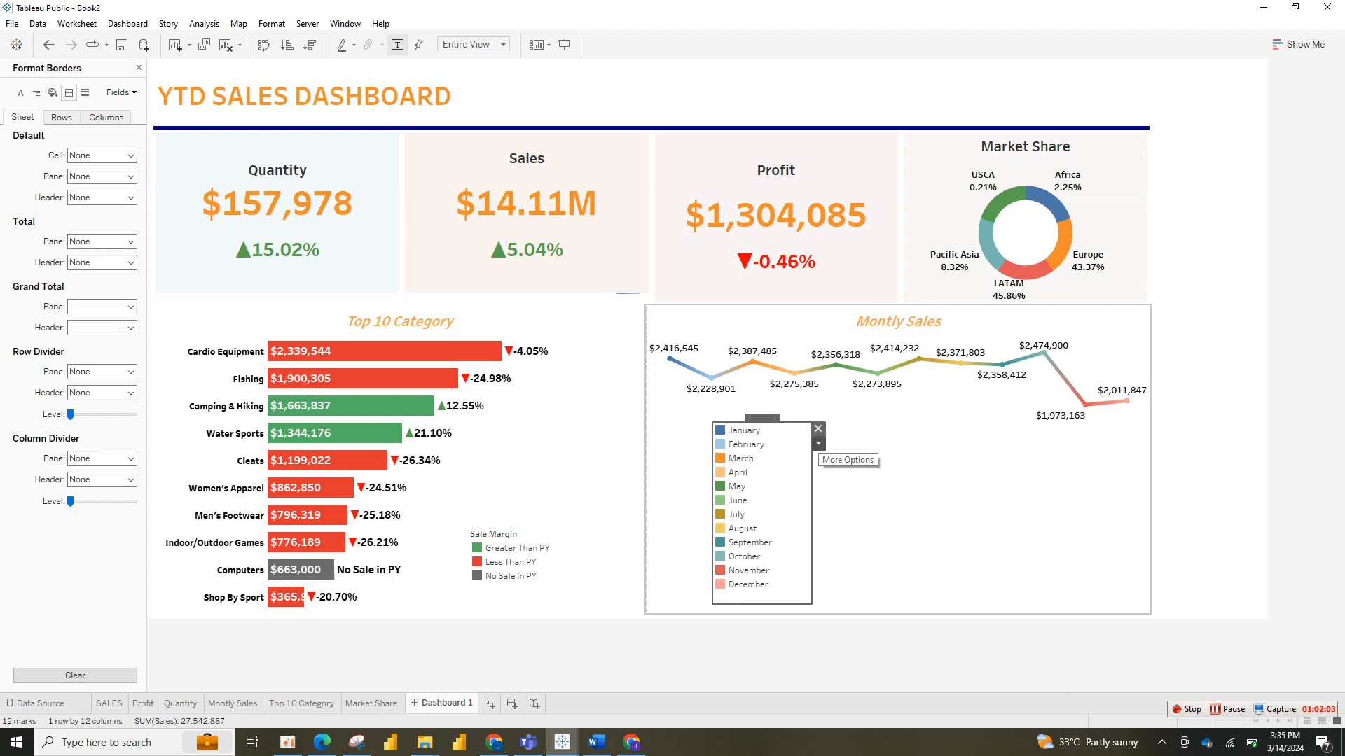
{"action": "left_click", "coordinate": [818, 443]}
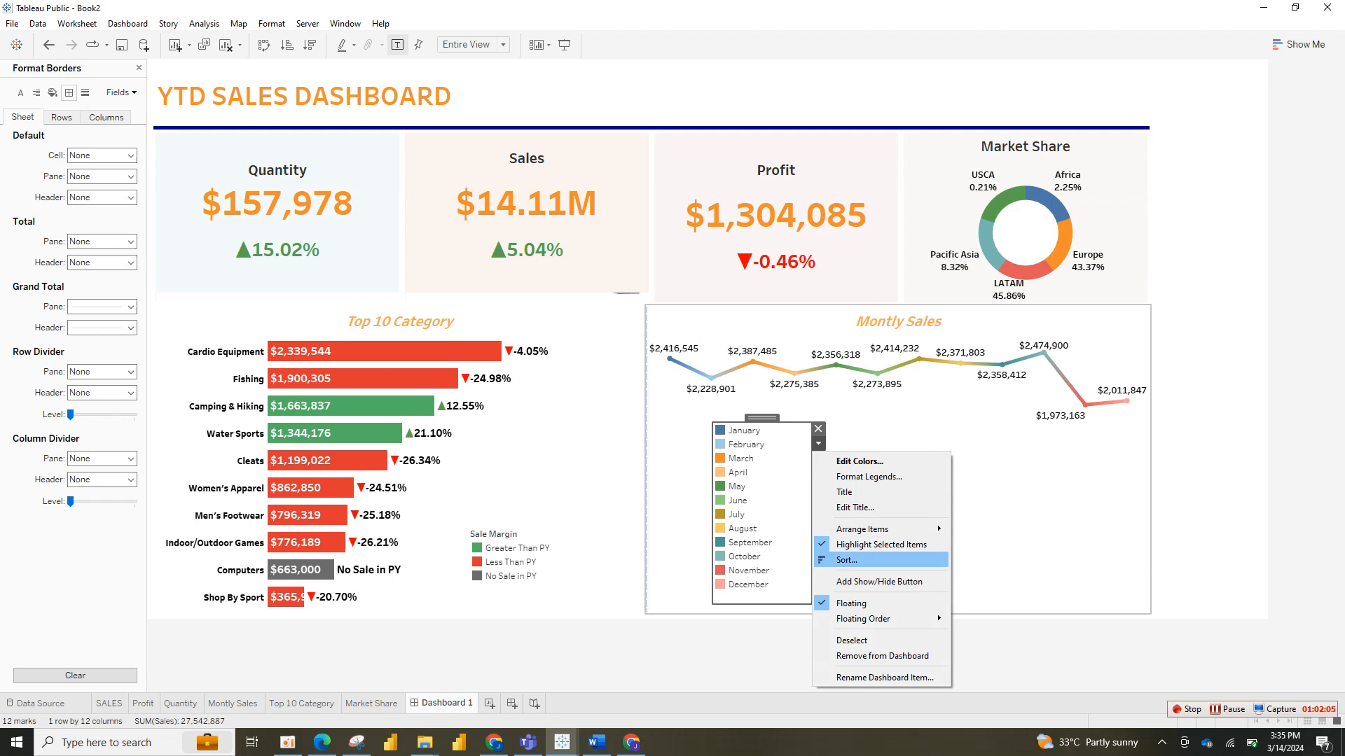
{"action": "mouse_move", "coordinate": [883, 529]}
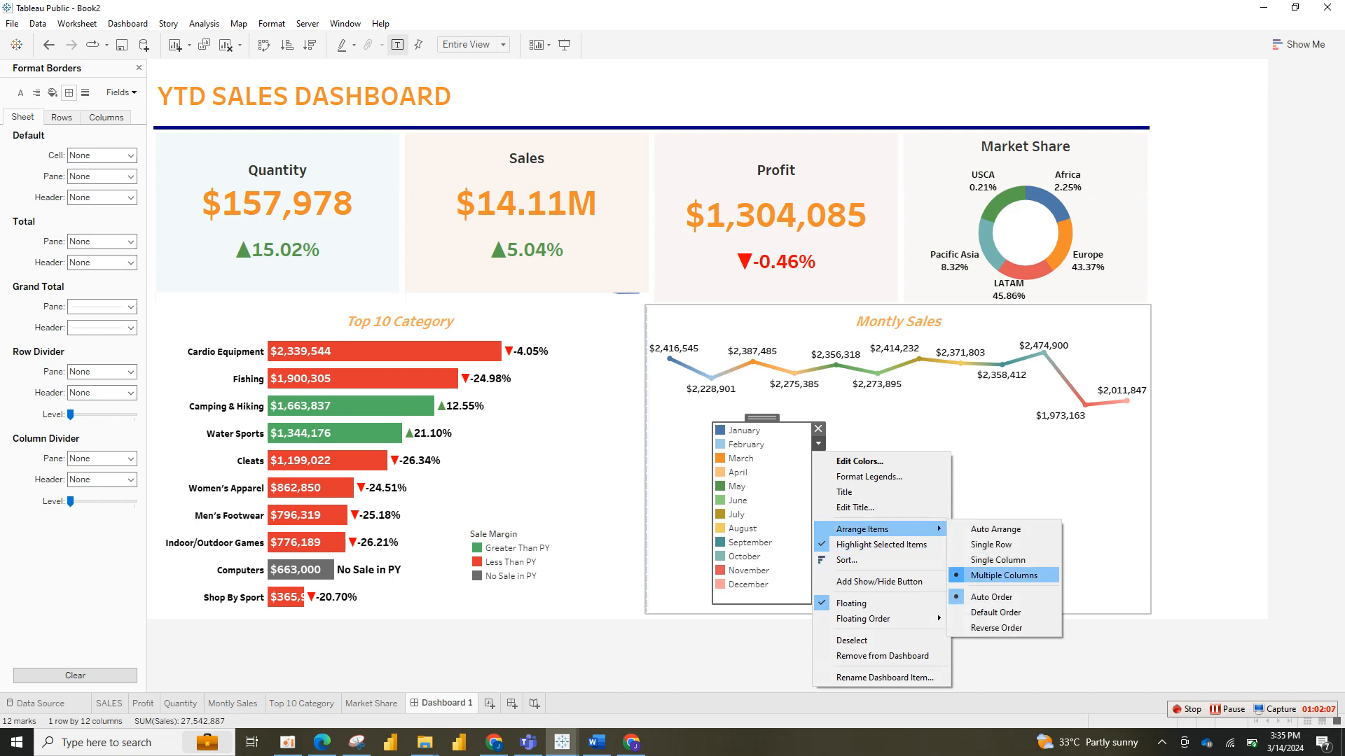
{"action": "left_click", "coordinate": [992, 597]}
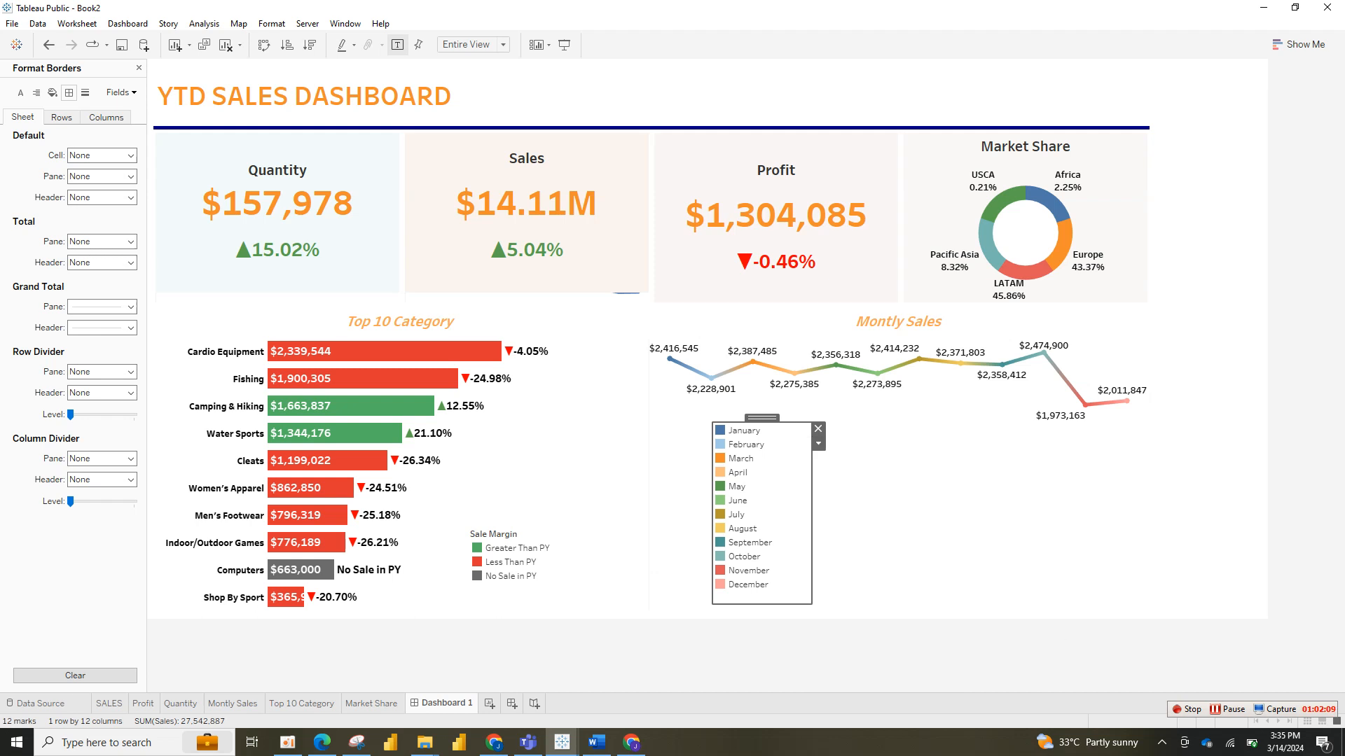
{"action": "left_click", "coordinate": [818, 443]}
{"action": "mouse_move", "coordinate": [882, 529]}
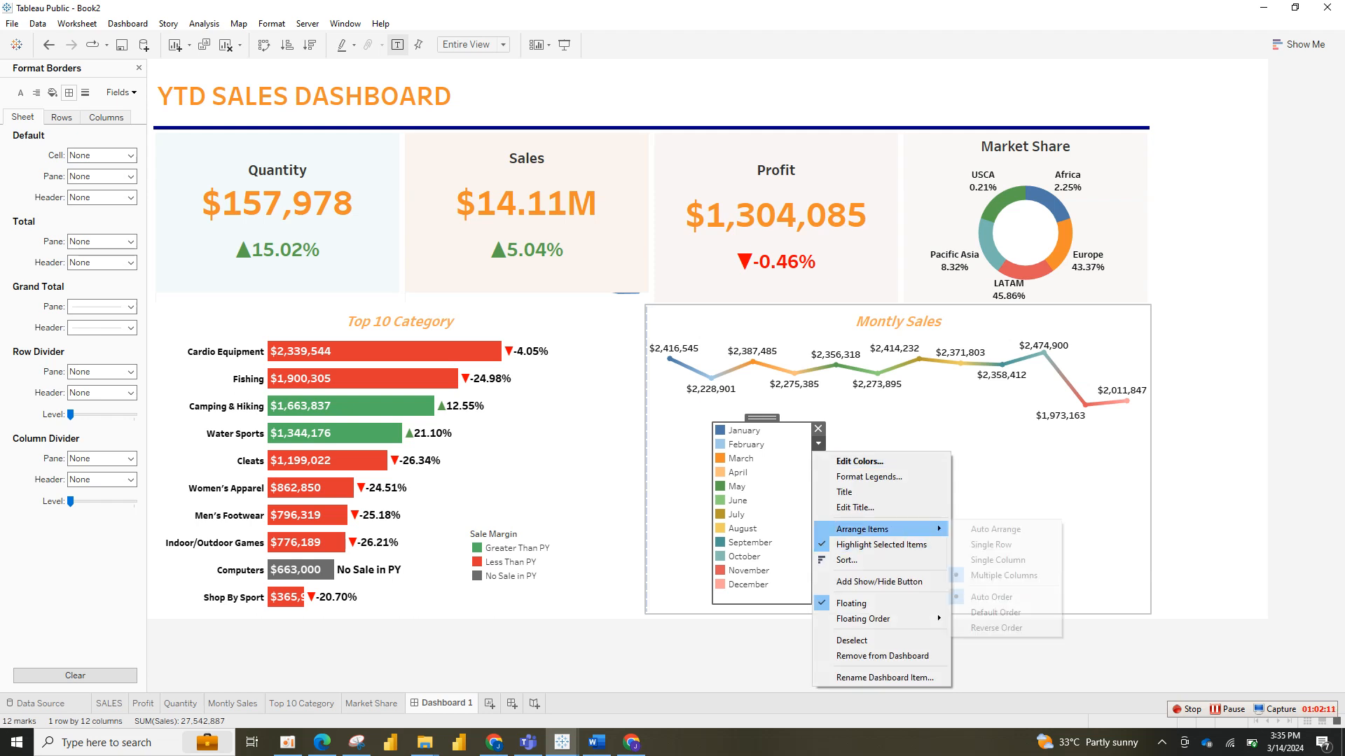
{"action": "left_click", "coordinate": [992, 598]}
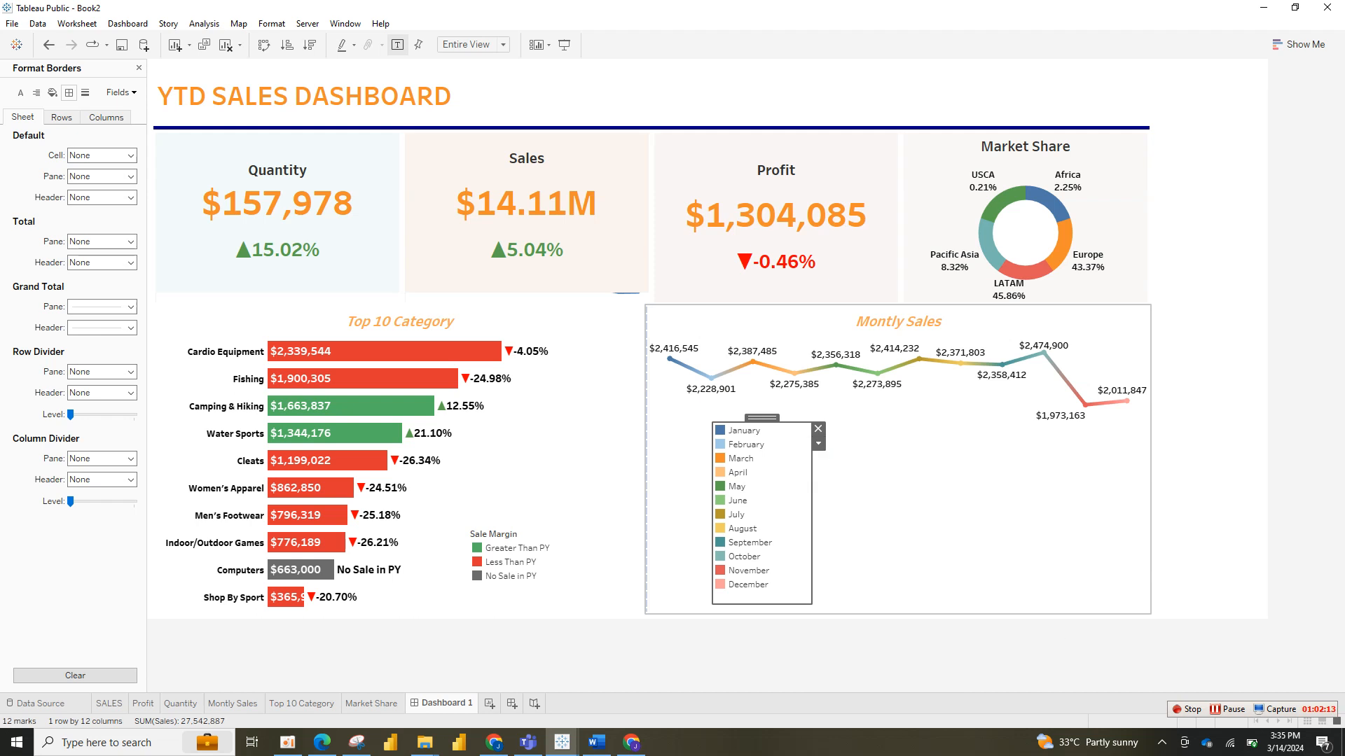
Step: Arrange the Month of Order Date legend's items in a single row and widen the legend to nearly the dashboard's edge
{"action": "left_click", "coordinate": [818, 443]}
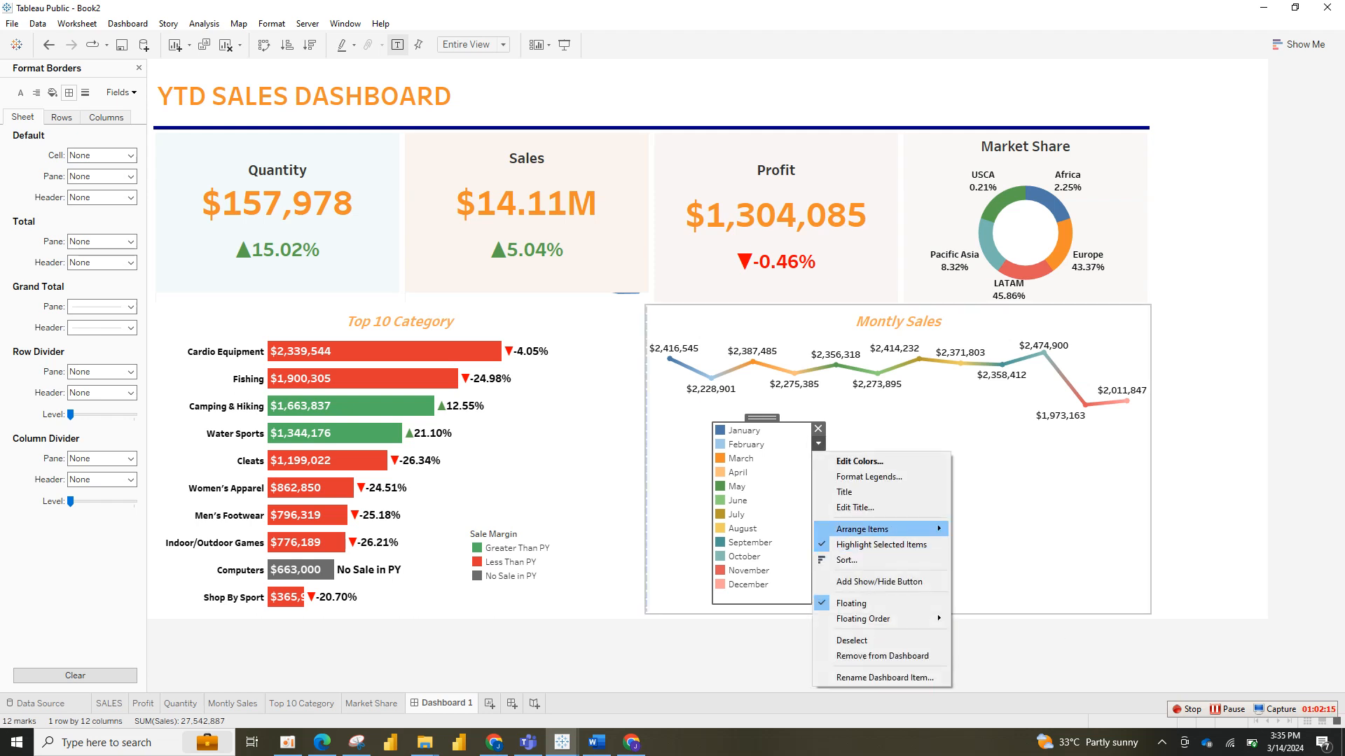
{"action": "mouse_move", "coordinate": [883, 528]}
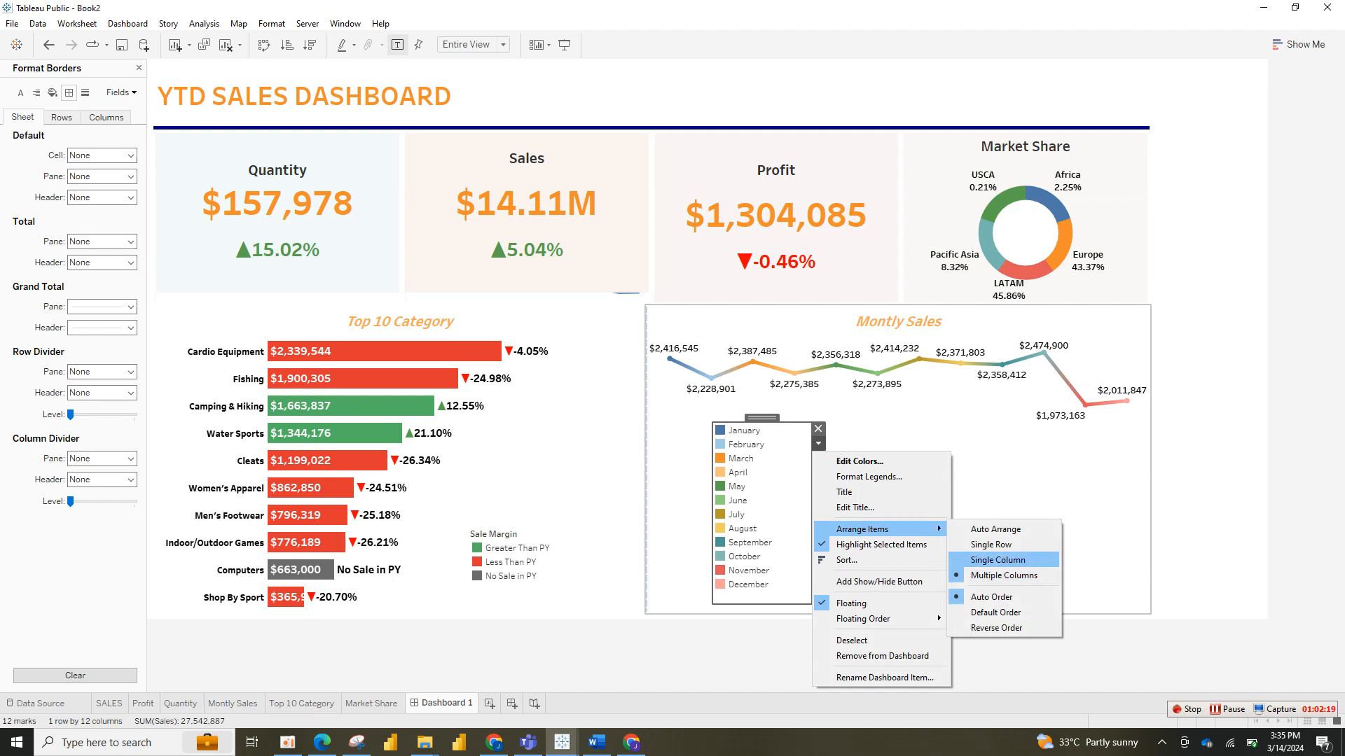
{"action": "left_click", "coordinate": [991, 544]}
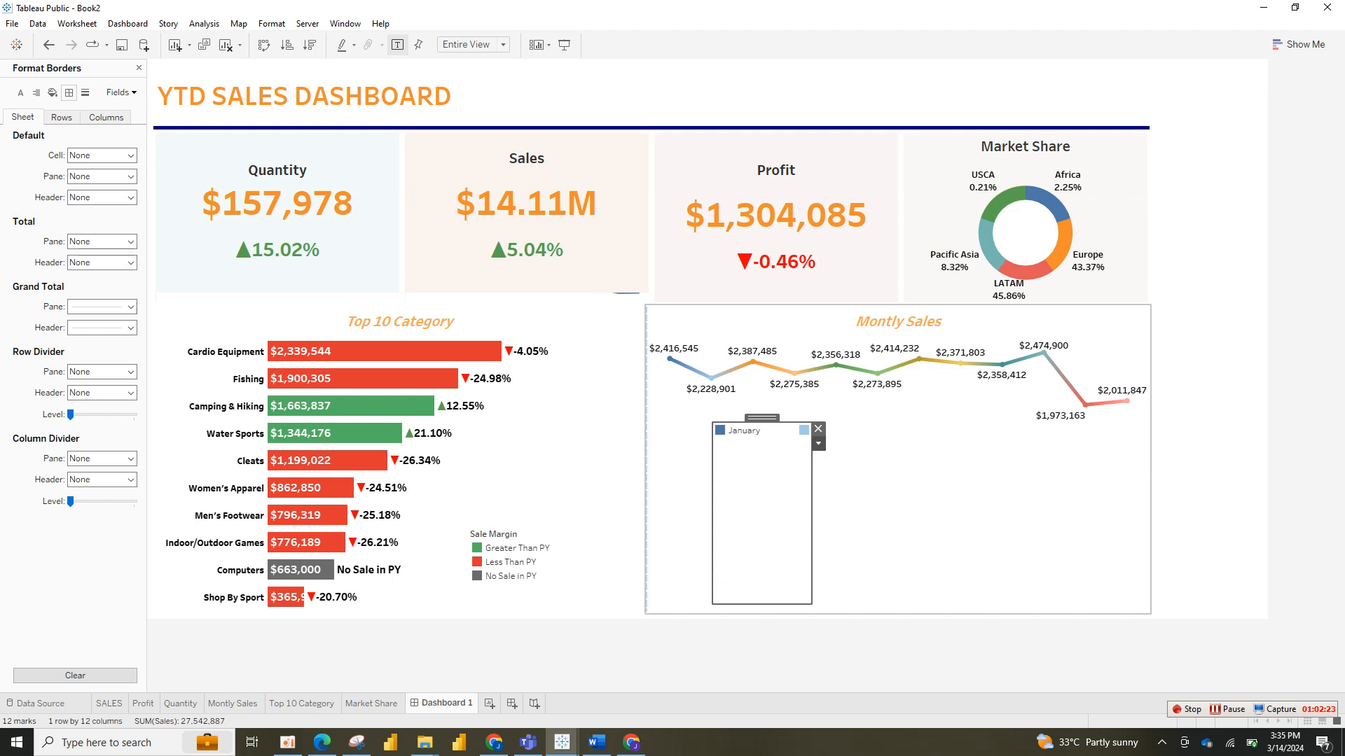
{"action": "left_click", "coordinate": [818, 443]}
{"action": "left_click", "coordinate": [818, 443]}
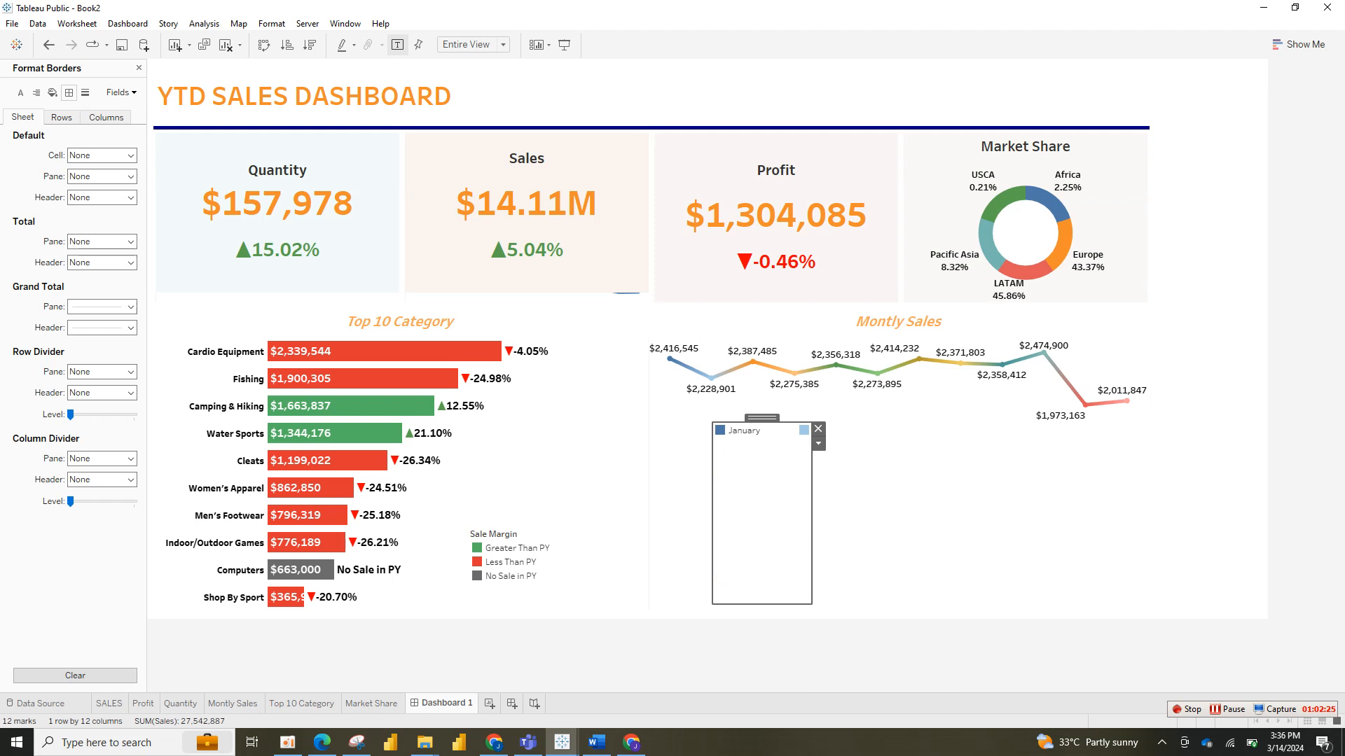
{"action": "left_click_drag", "start_coordinate": [812, 513], "coordinate": [1256, 513]}
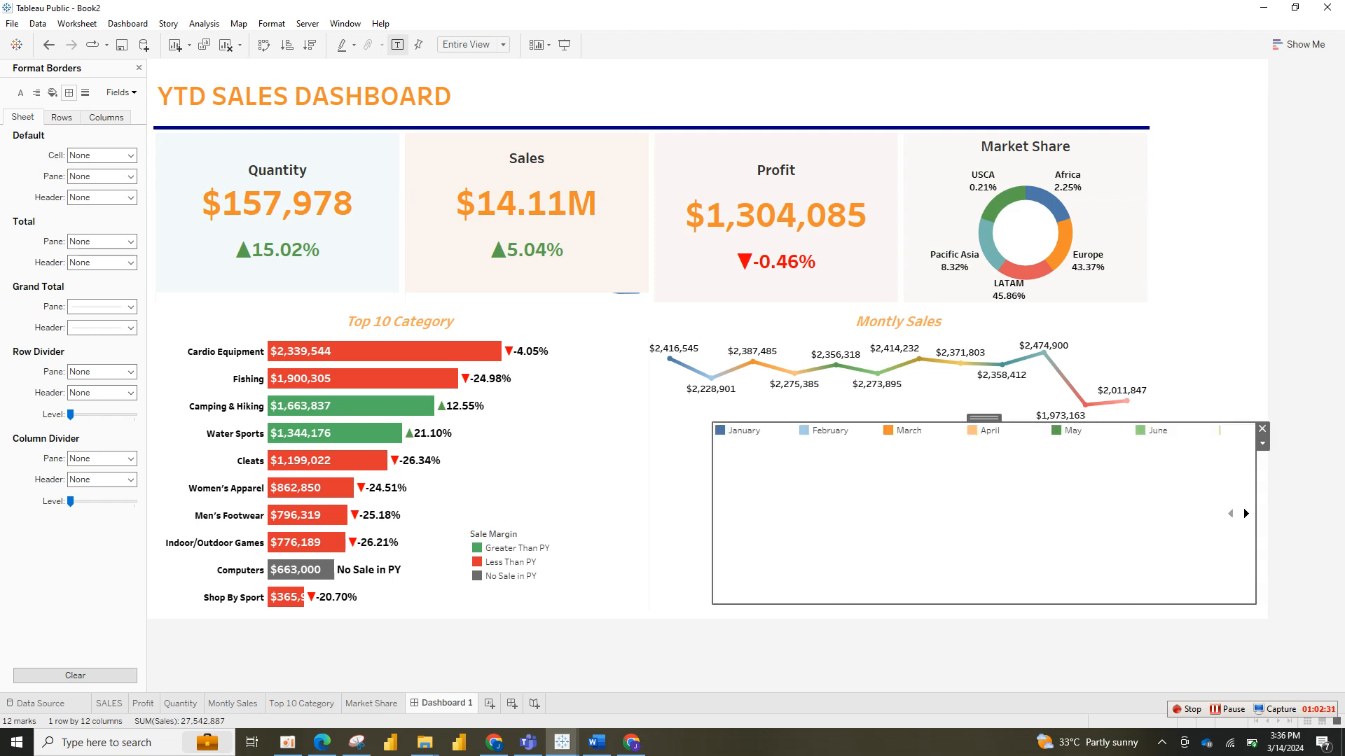
Step: Try the Single Column and Auto Arrange layouts on the widened month legend
{"action": "left_click", "coordinate": [1262, 443]}
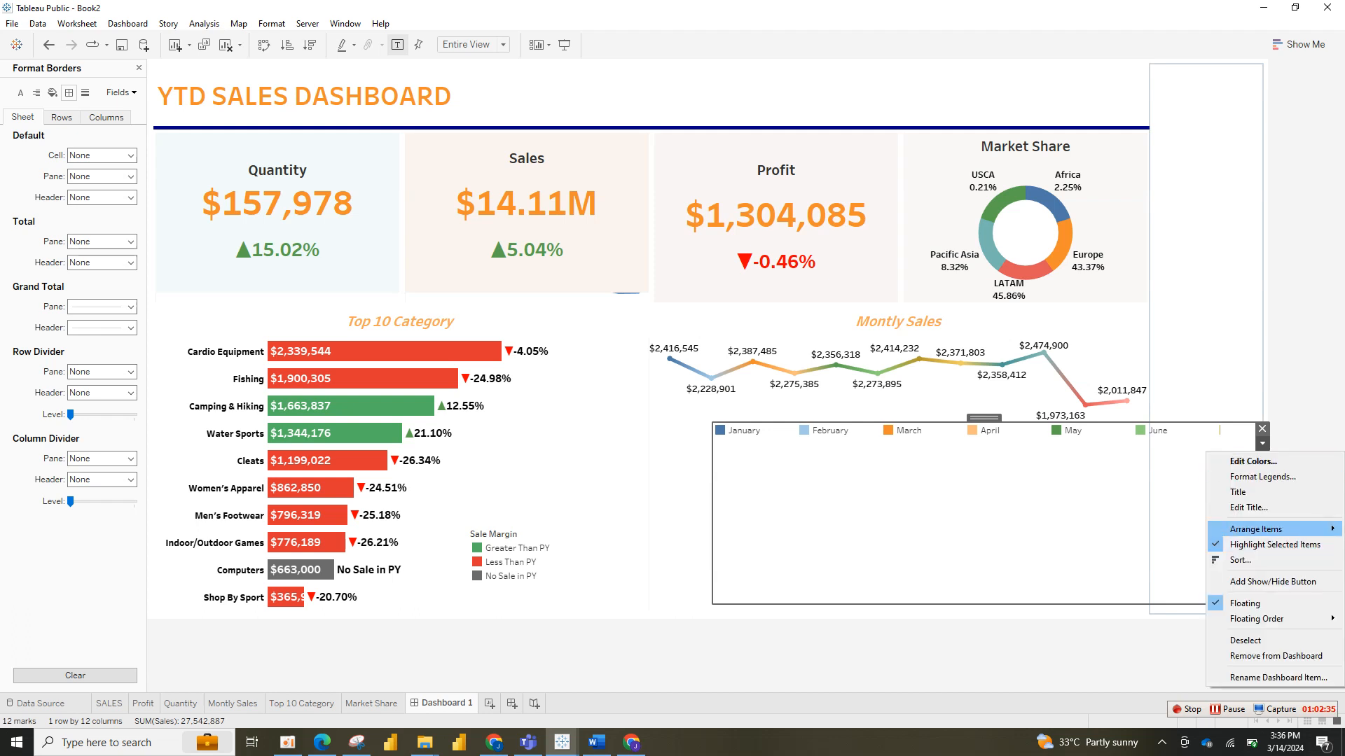
{"action": "mouse_move", "coordinate": [1257, 530]}
{"action": "left_click", "coordinate": [1143, 560]}
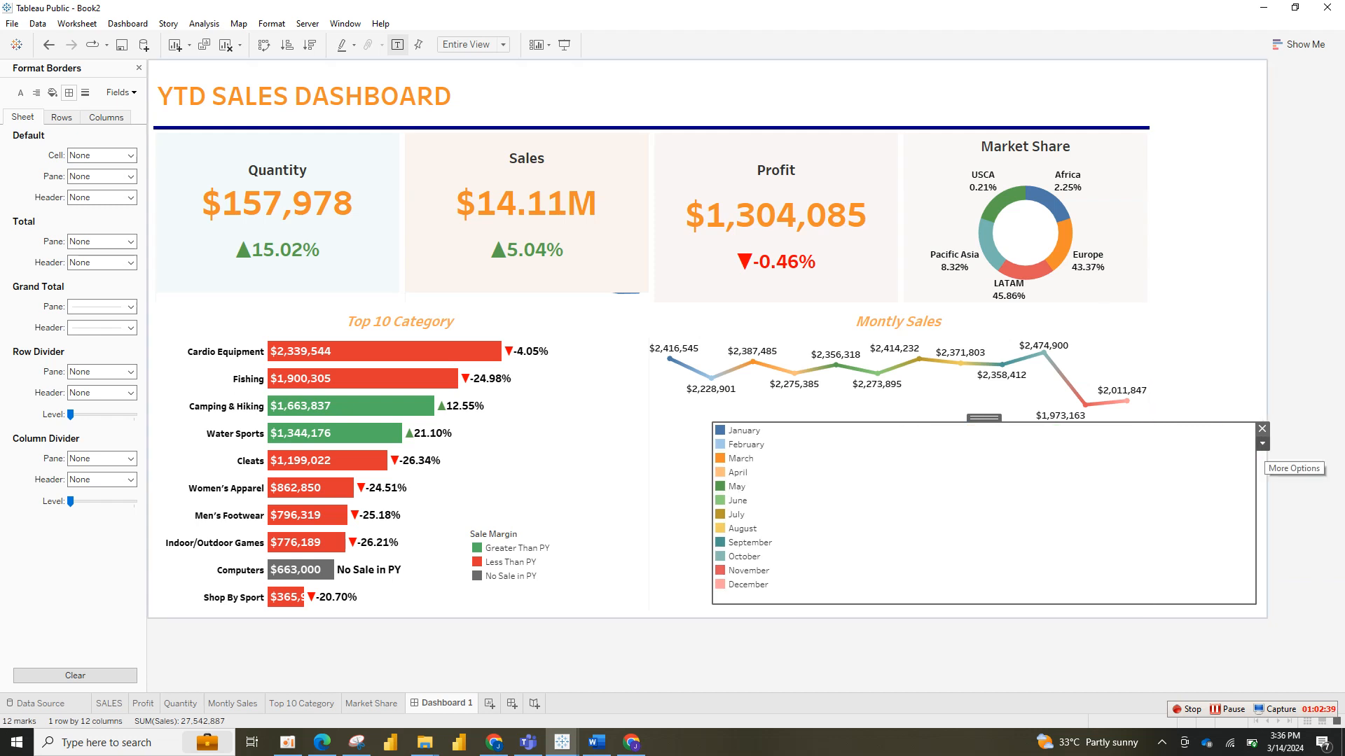
{"action": "left_click", "coordinate": [1262, 443]}
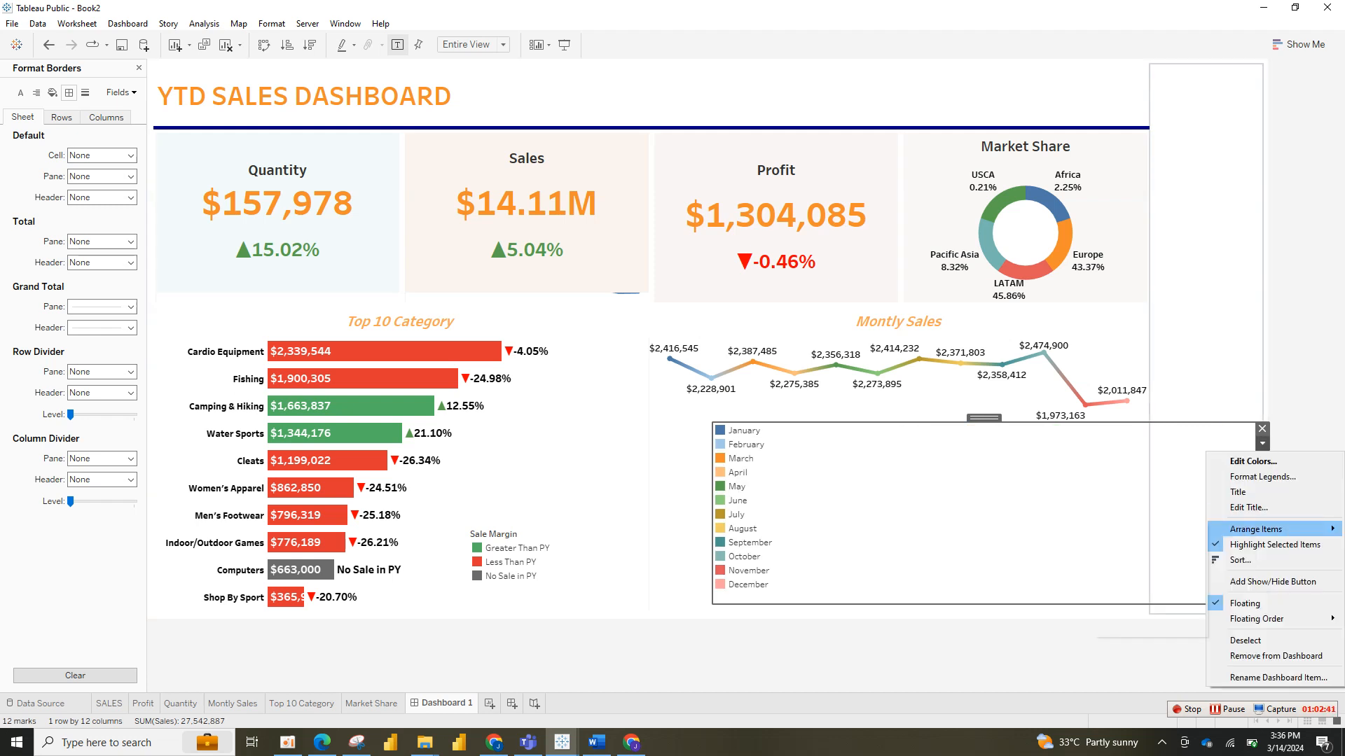
{"action": "mouse_move", "coordinate": [1257, 529]}
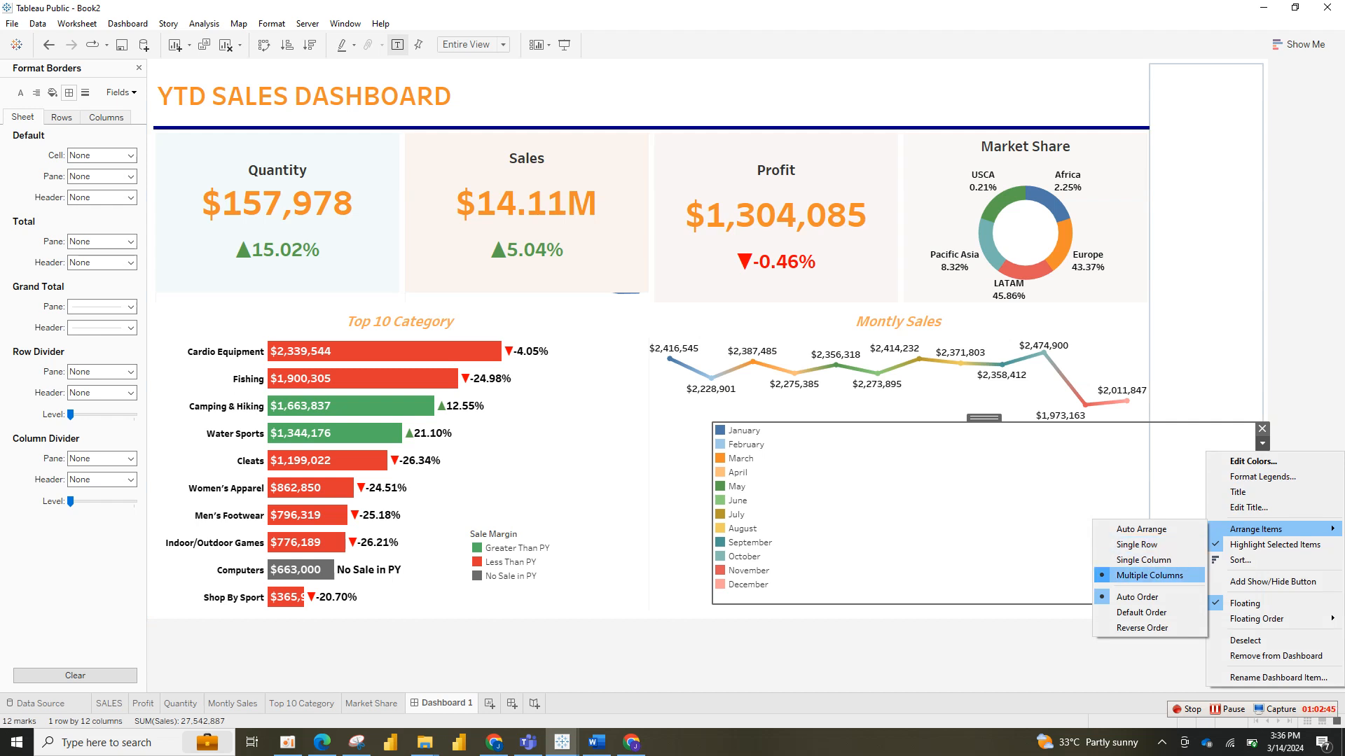
{"action": "left_click", "coordinate": [1142, 529]}
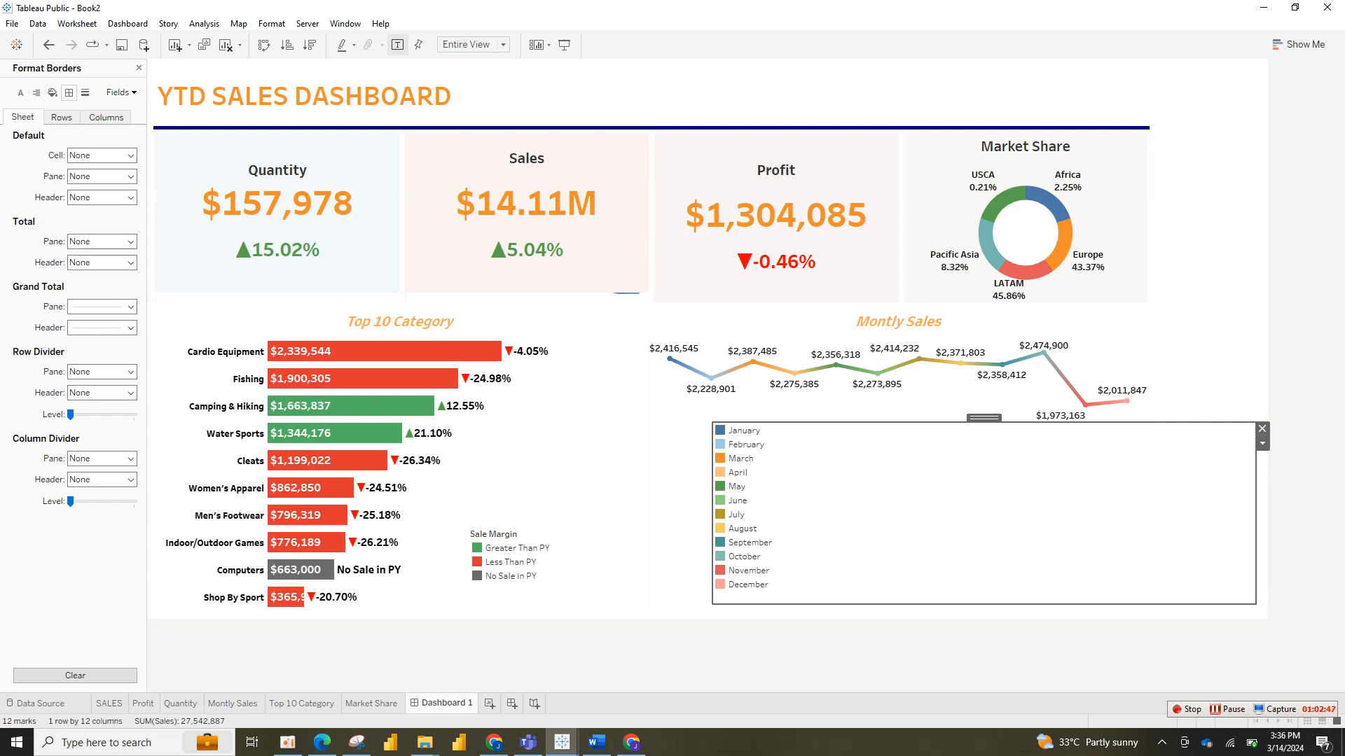
Step: Try the Single Column and Multiple Columns layouts for the month legend's items
{"action": "left_click", "coordinate": [1262, 443]}
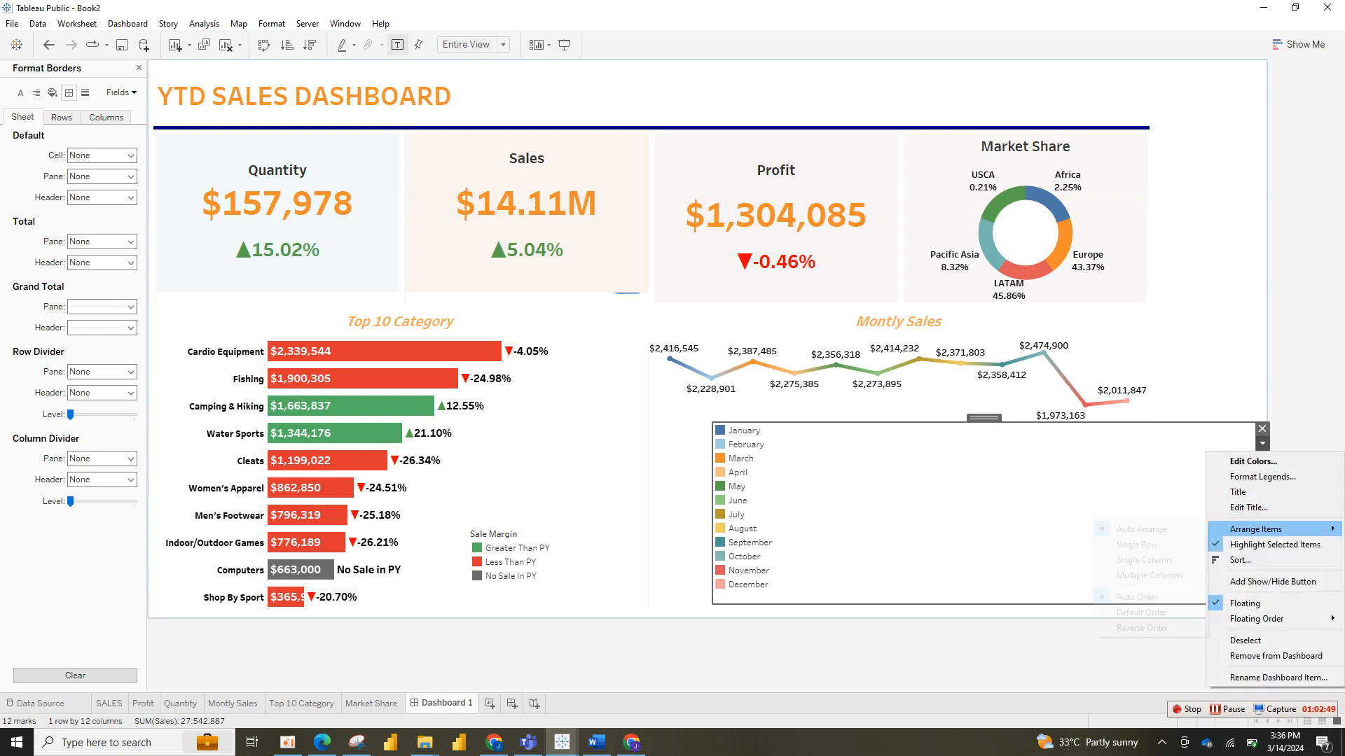
{"action": "mouse_move", "coordinate": [1255, 530]}
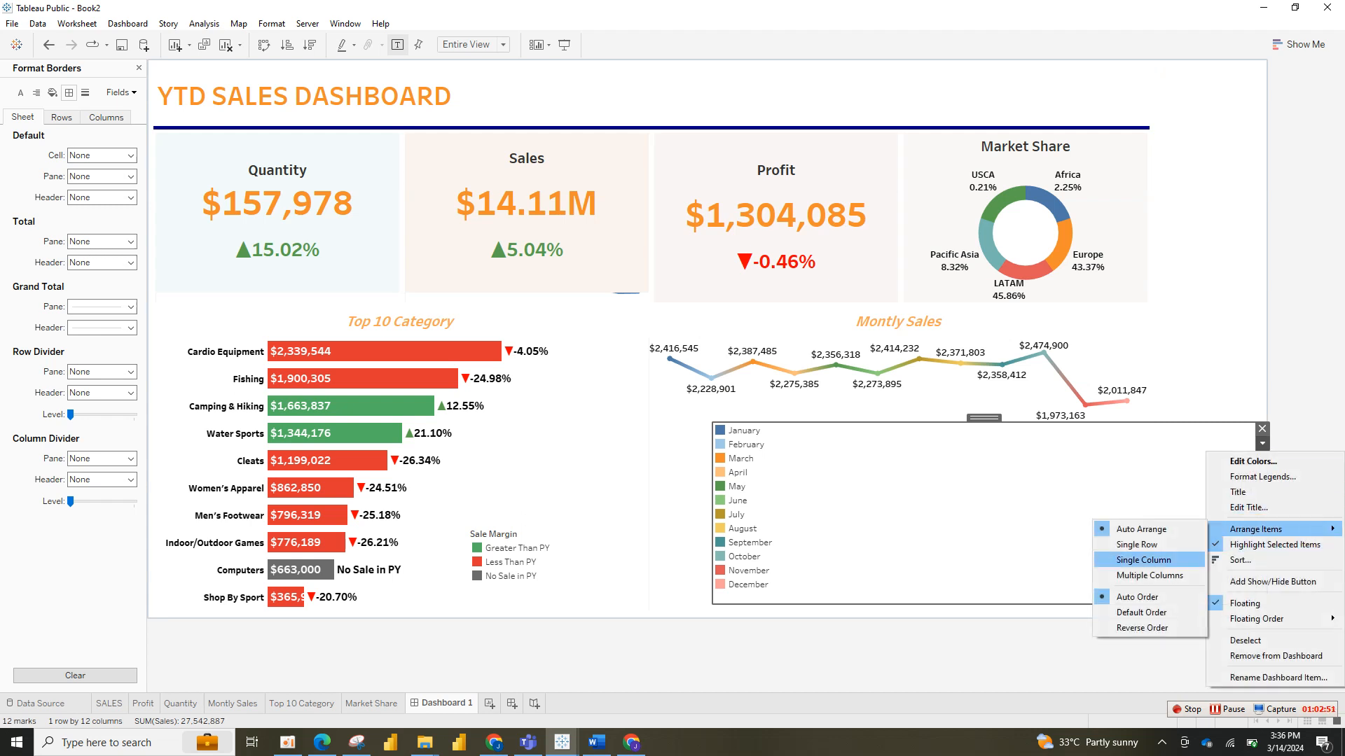
{"action": "left_click", "coordinate": [1144, 559]}
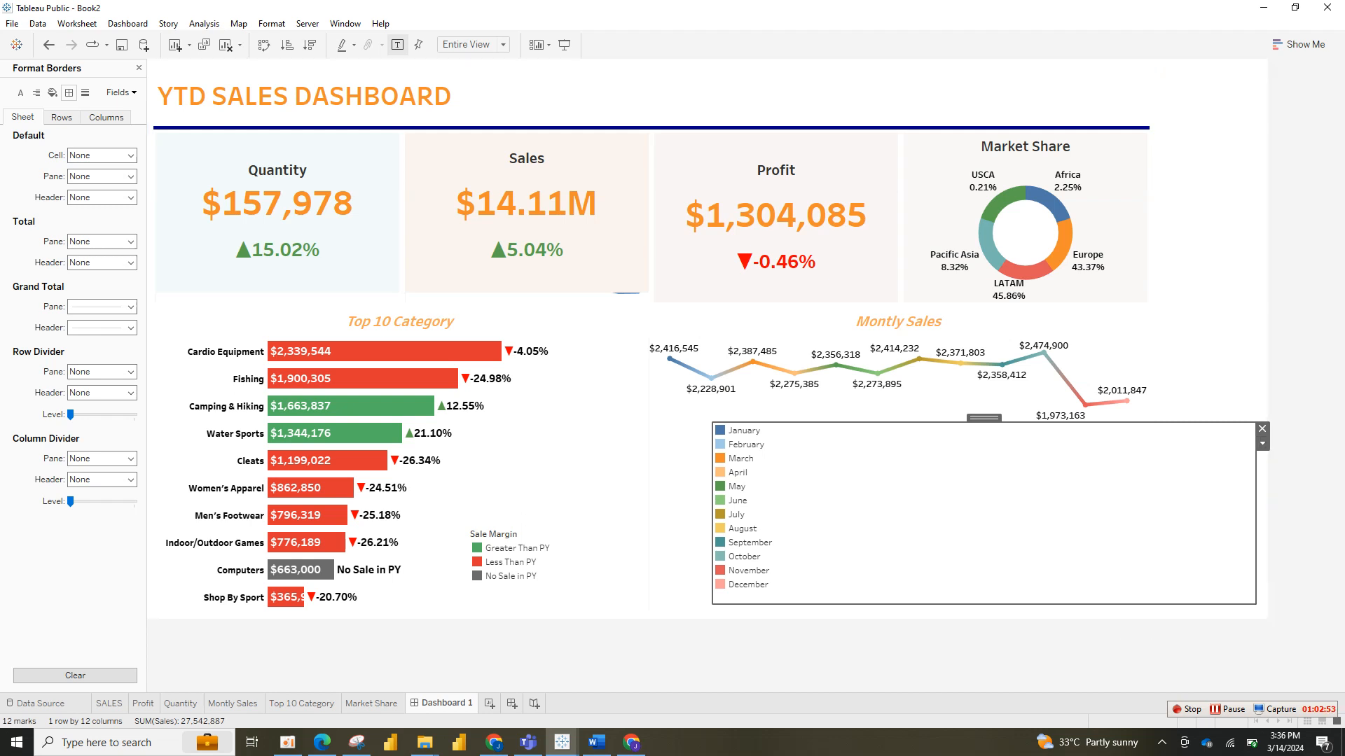
{"action": "left_click", "coordinate": [1262, 444]}
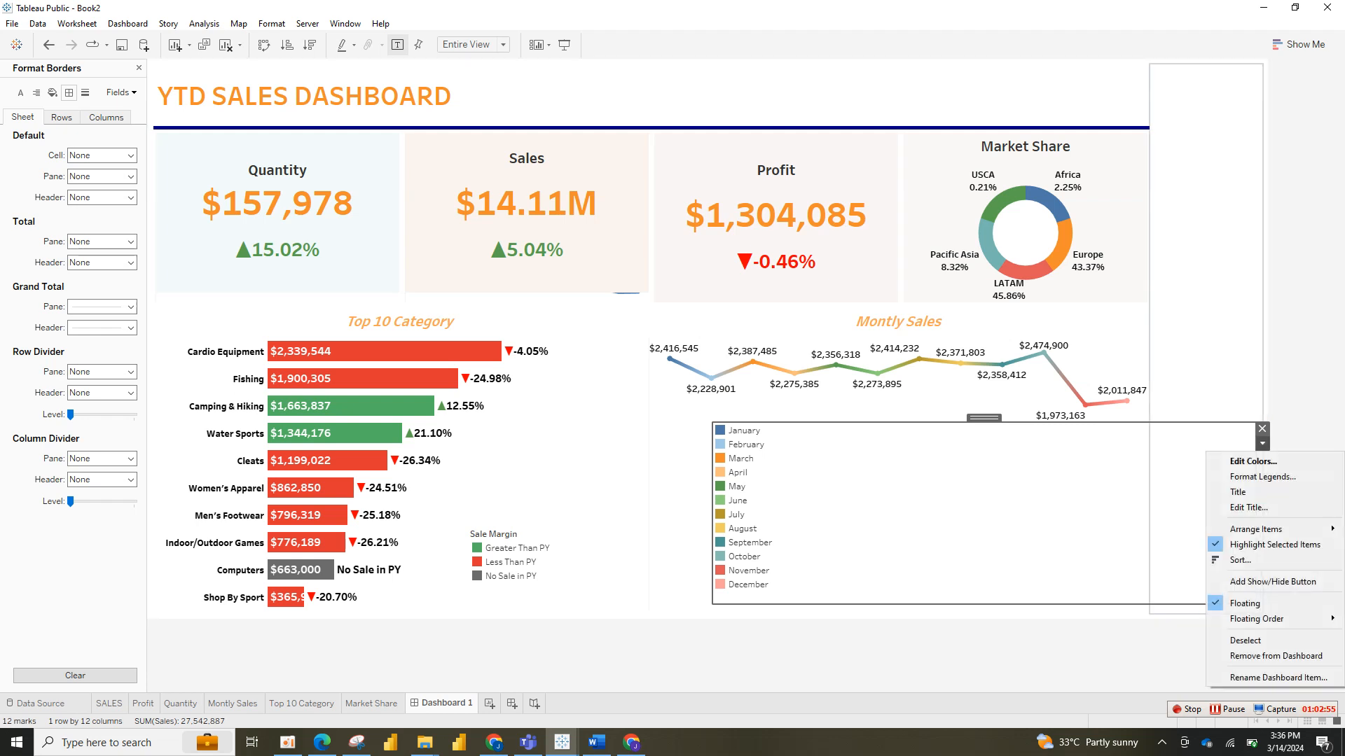
{"action": "mouse_move", "coordinate": [1255, 530]}
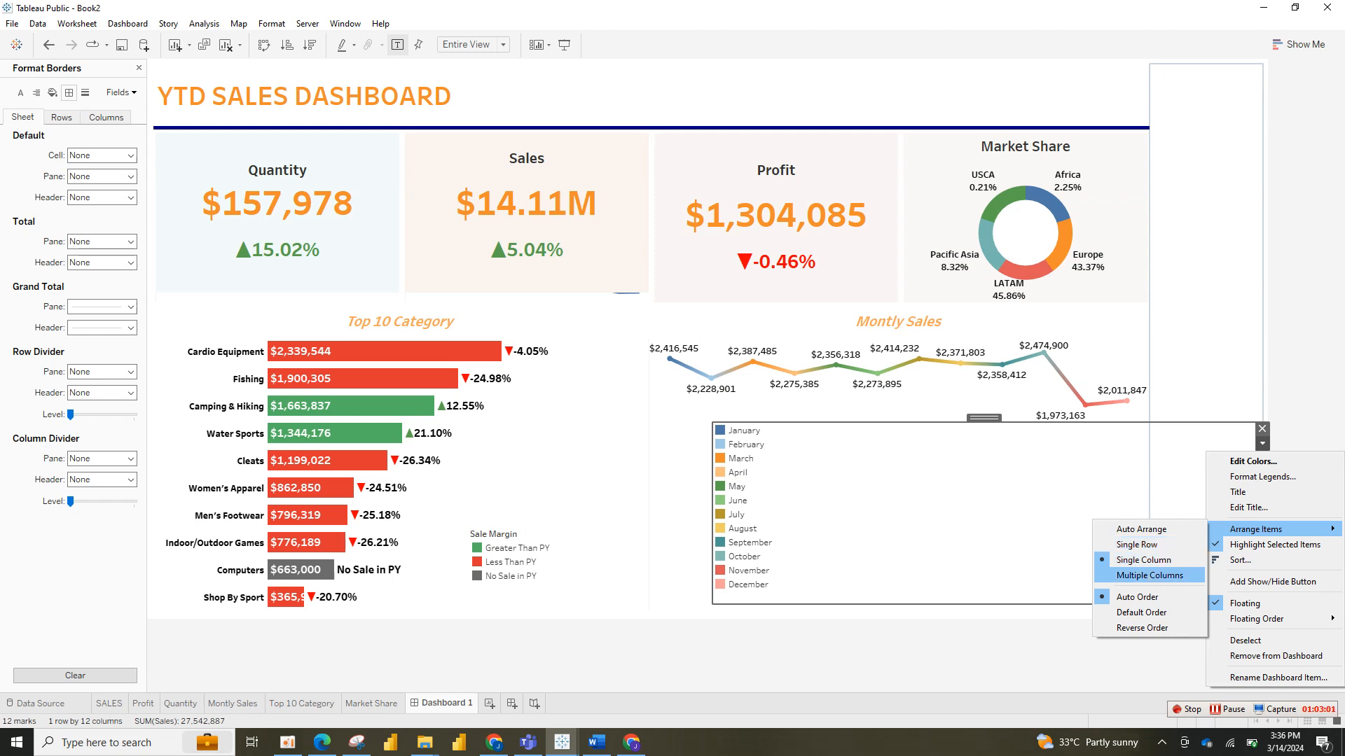
{"action": "left_click", "coordinate": [1149, 575]}
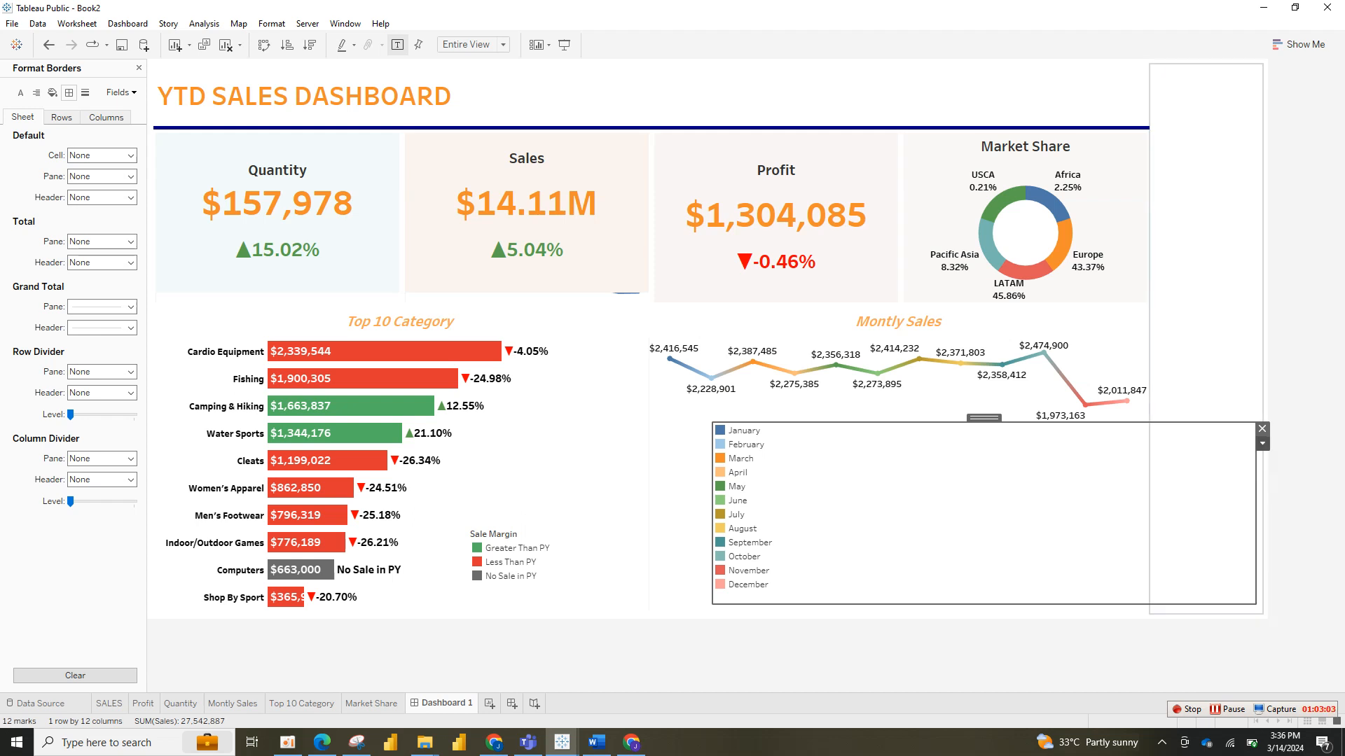
Step: Remove the month legend and the empty container beside the charts from the dashboard
{"action": "left_click", "coordinate": [1262, 429]}
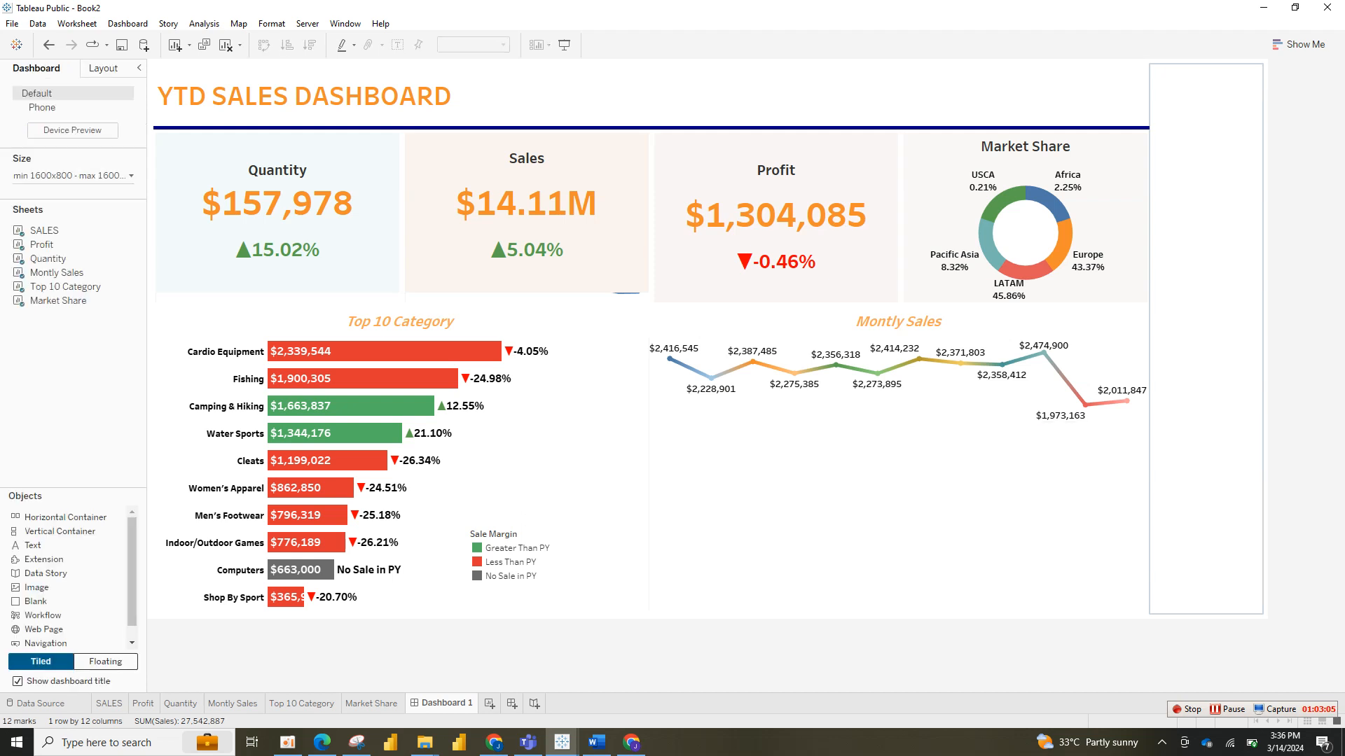
{"action": "left_click", "coordinate": [1215, 210]}
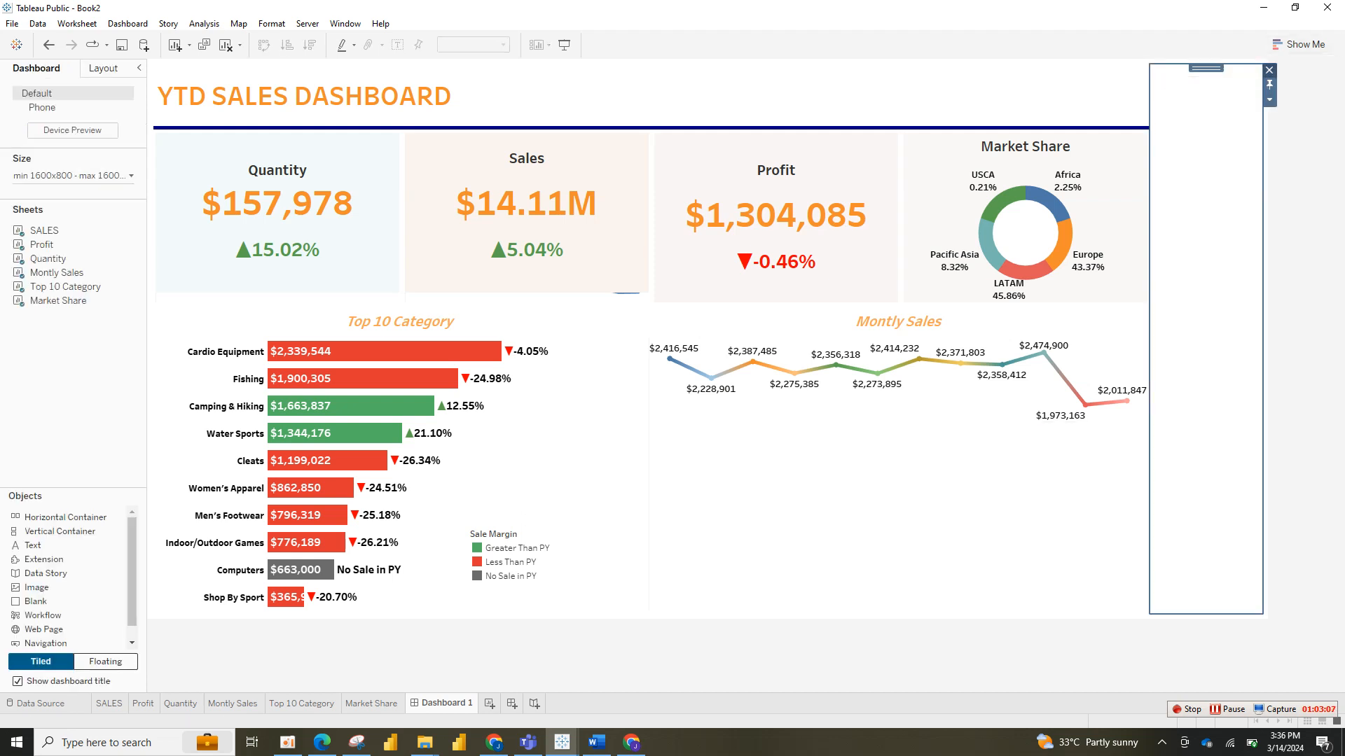
{"action": "left_click", "coordinate": [1269, 69]}
Step: Undo the removal of the empty container and select the Montly Sales chart
{"action": "left_click", "coordinate": [1010, 483]}
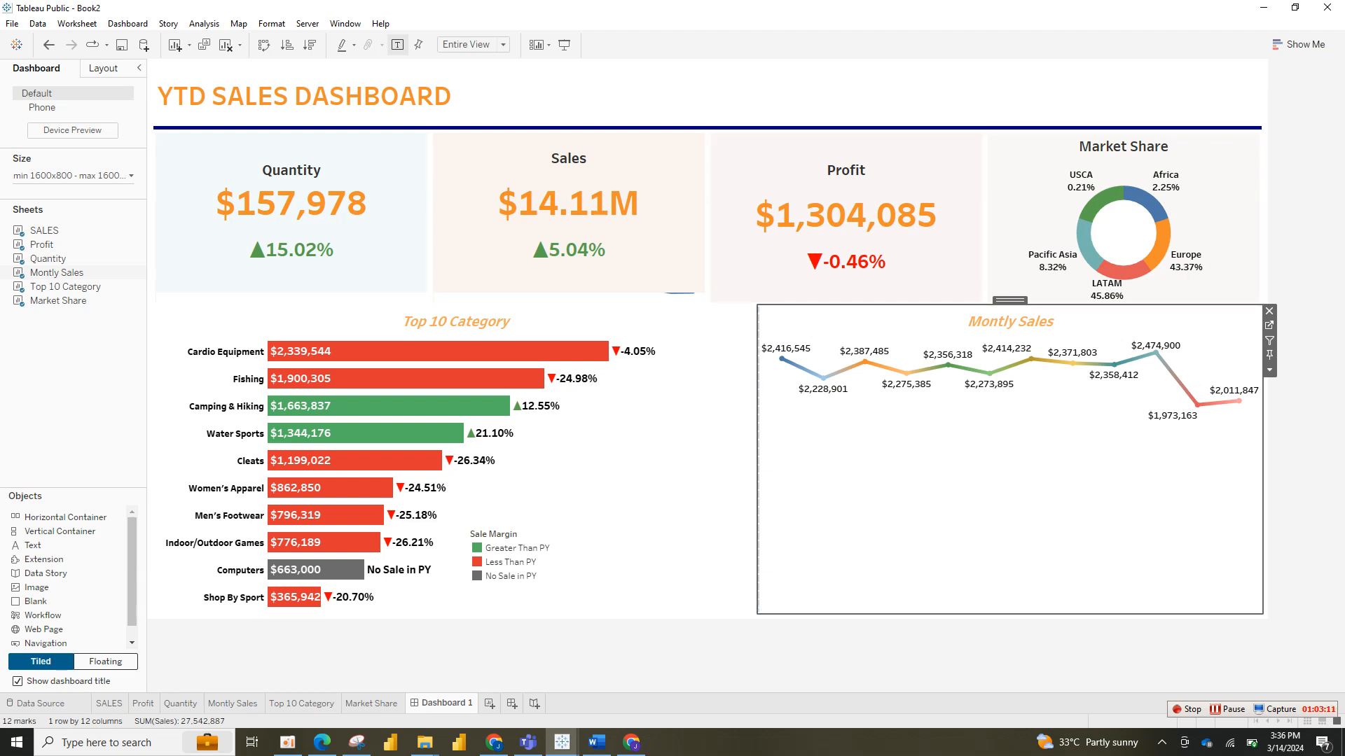
{"action": "left_click", "coordinate": [1269, 369]}
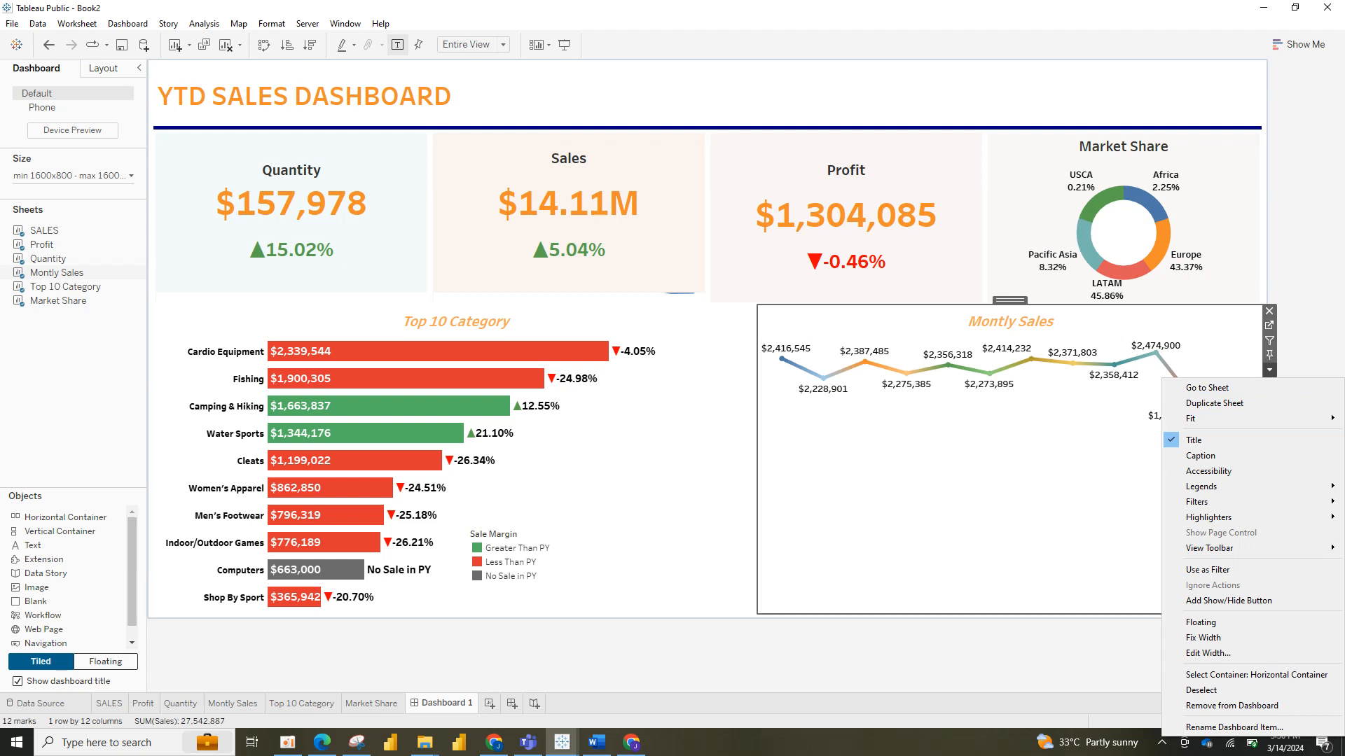
{"action": "left_click", "coordinate": [1299, 45]}
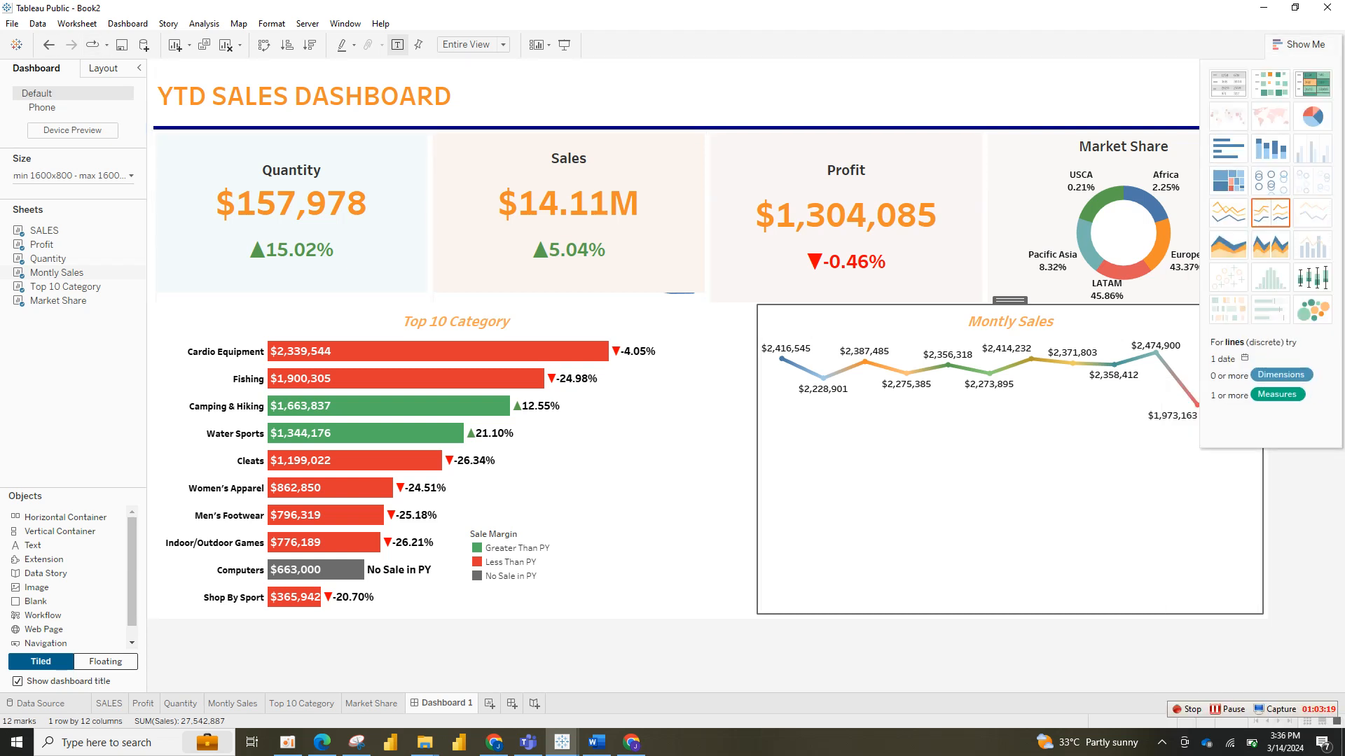
{"action": "left_click", "coordinate": [48, 45]}
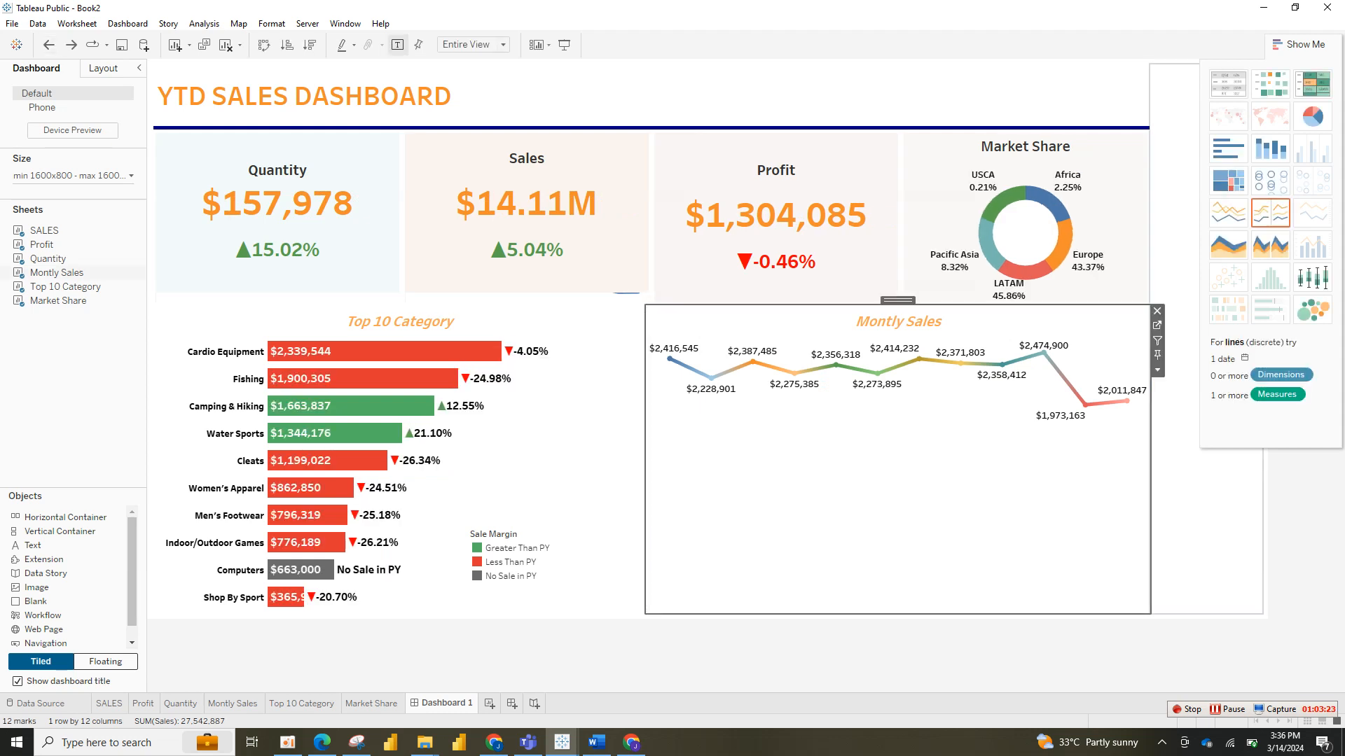
{"action": "left_click", "coordinate": [1177, 302]}
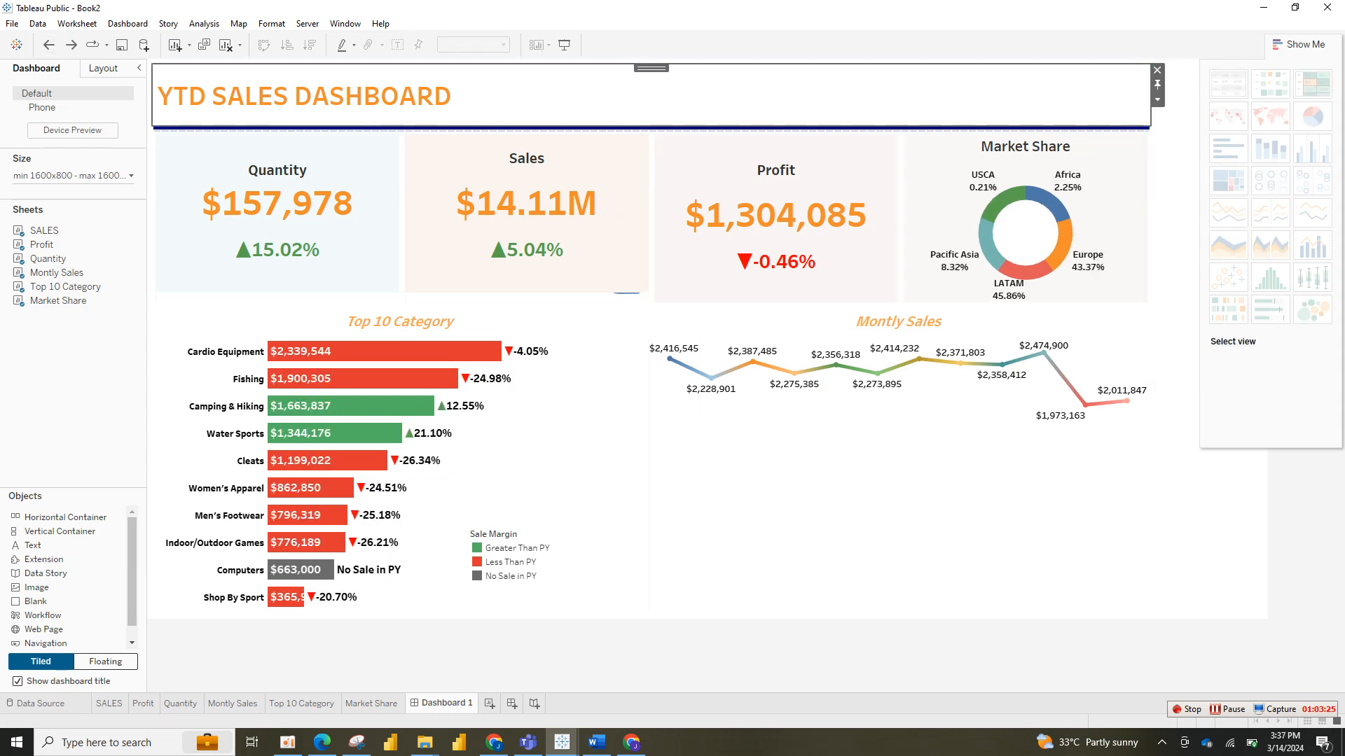
{"action": "left_click", "coordinate": [994, 462]}
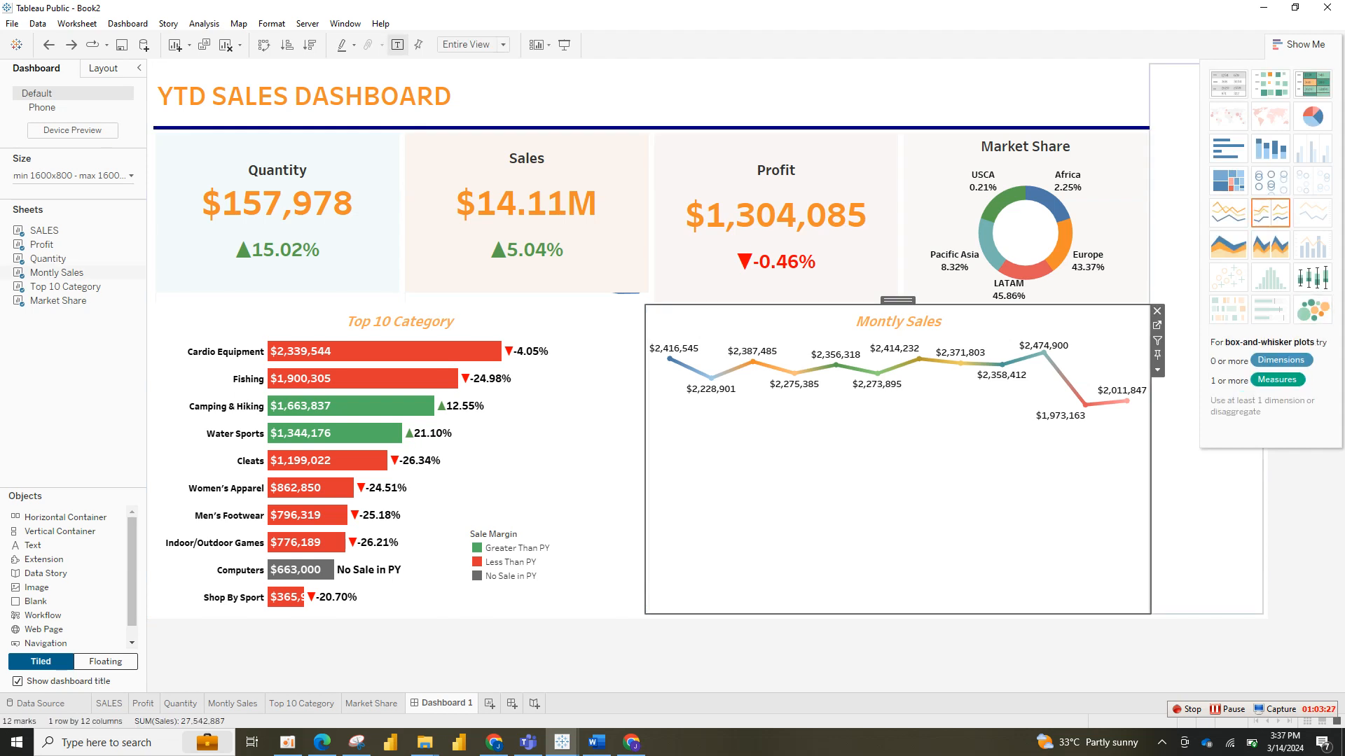
Step: Close the Show Me pane and remove the empty container beside the charts from the dashboard
{"action": "left_click", "coordinate": [1327, 7]}
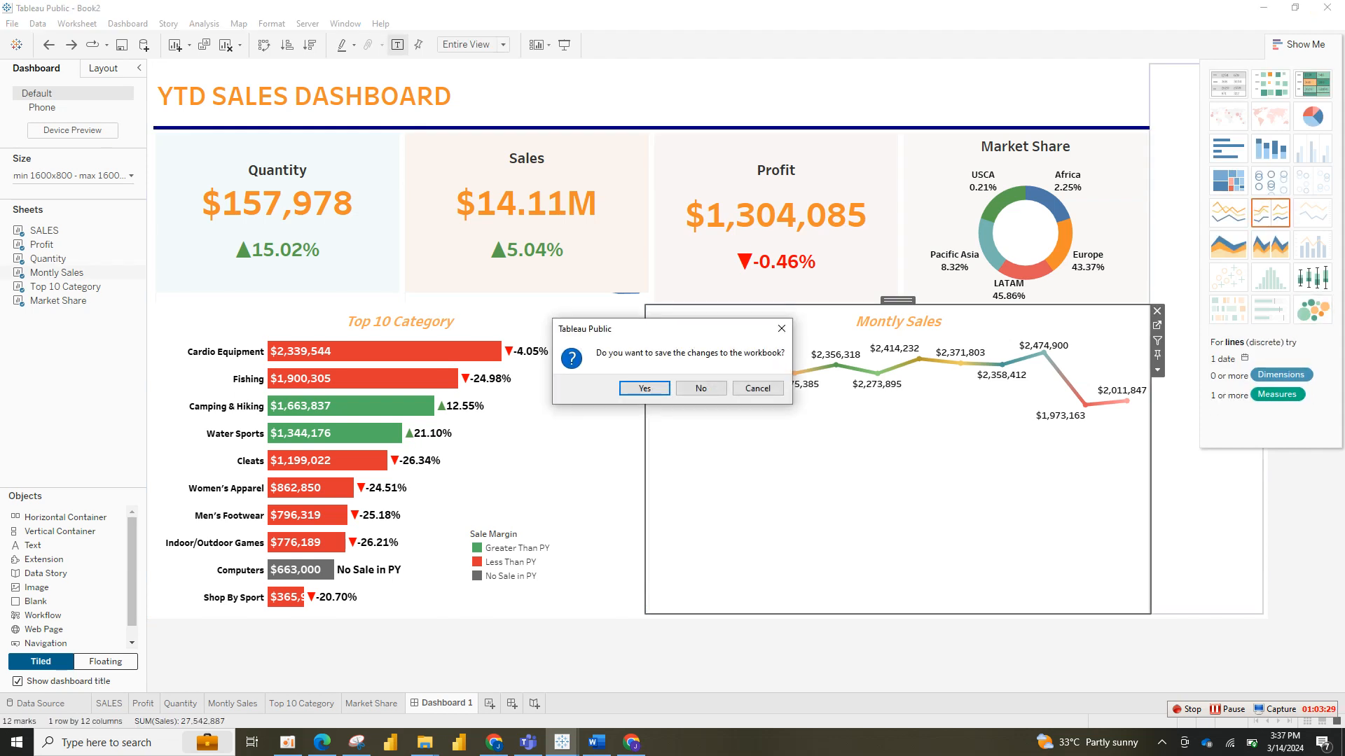
{"action": "left_click", "coordinate": [757, 388]}
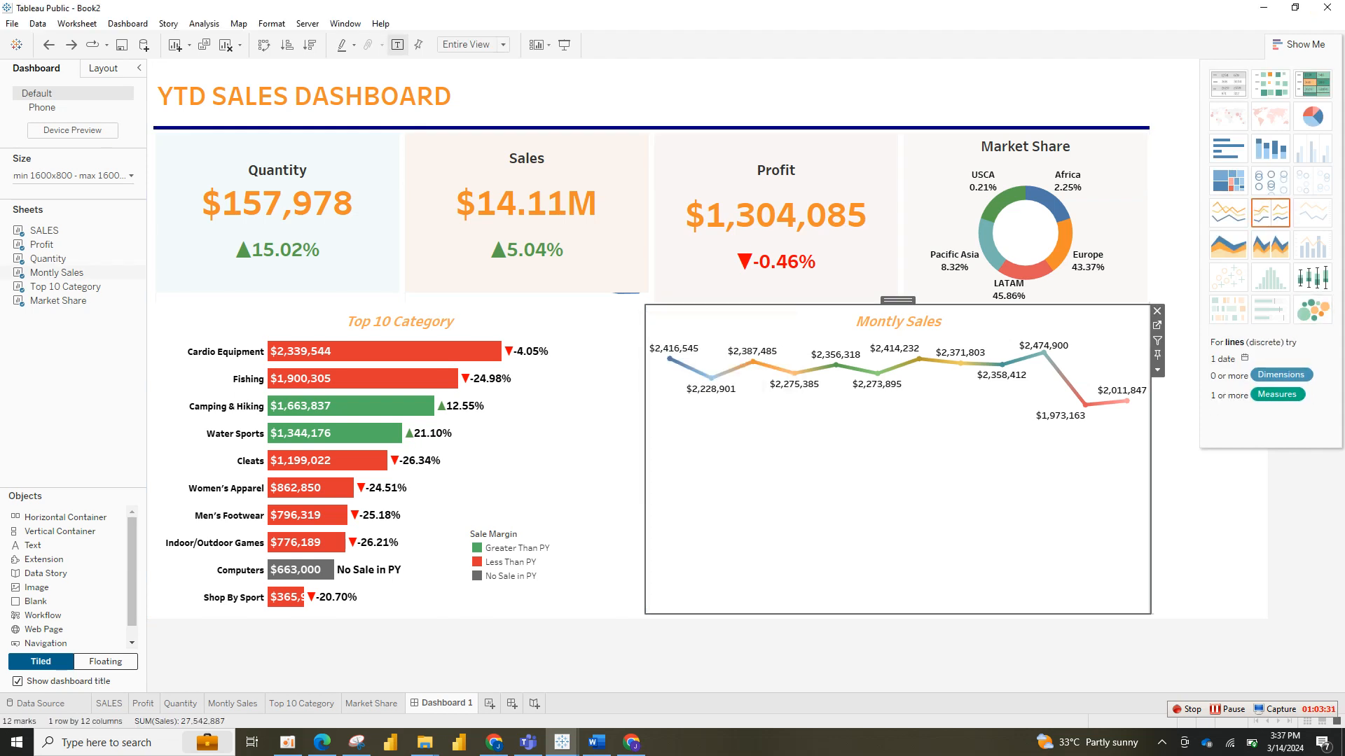
{"action": "left_click", "coordinate": [1300, 45]}
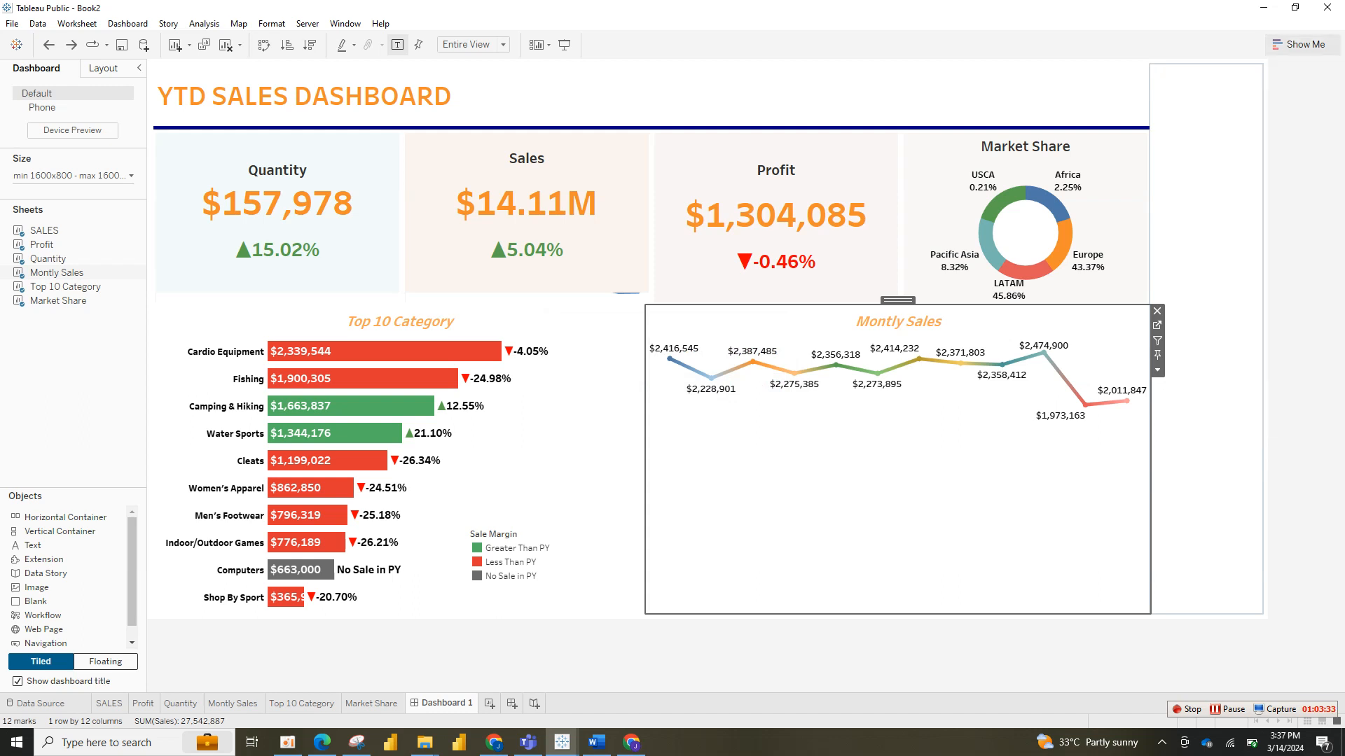
{"action": "left_click", "coordinate": [1212, 168]}
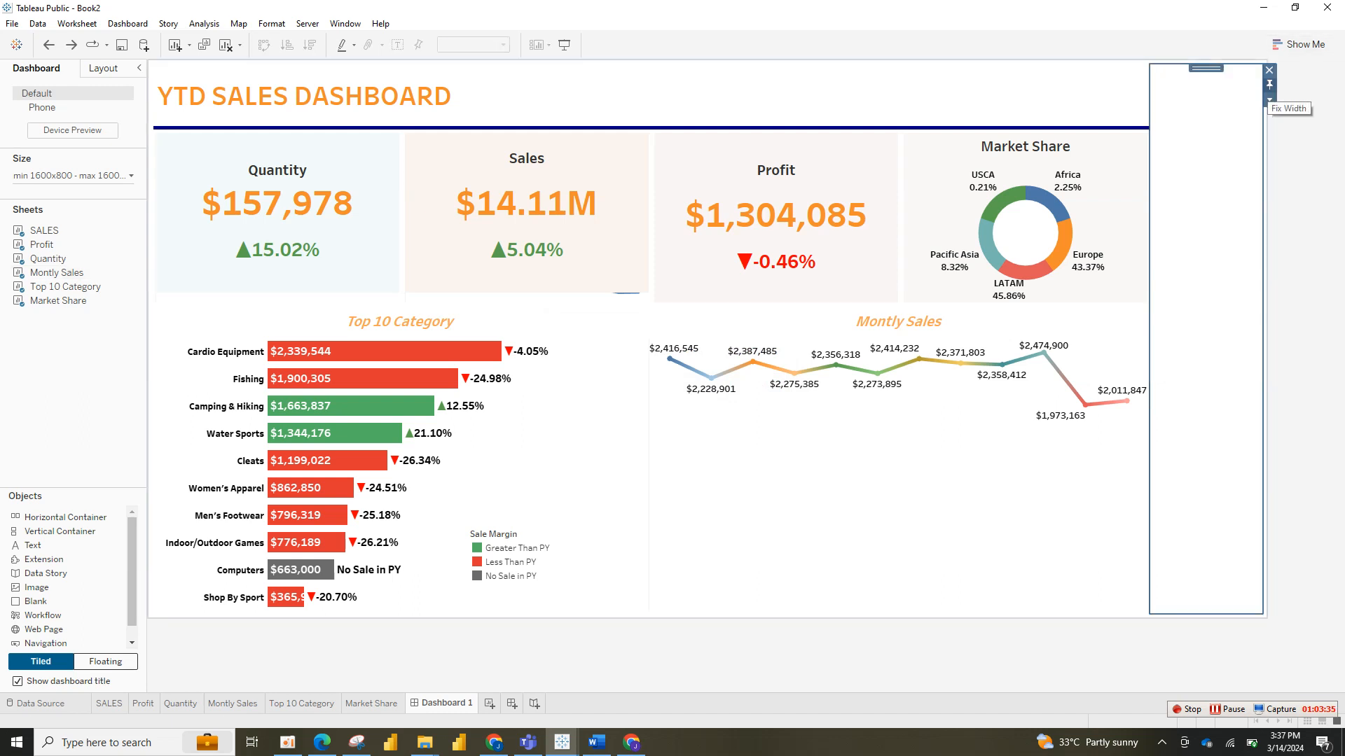
{"action": "left_click", "coordinate": [1269, 70]}
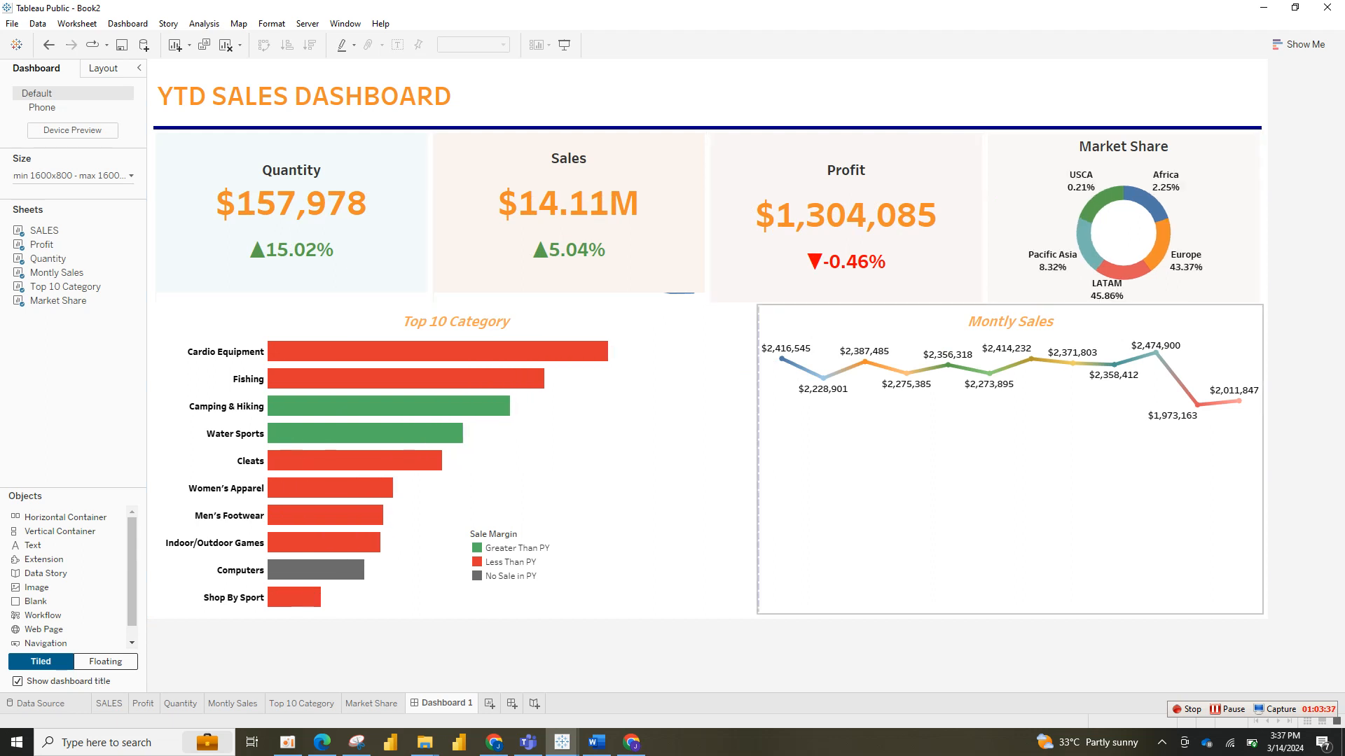
Step: Show the Month of Order Date color legend for the Montly Sales chart on the dashboard
{"action": "right_click", "coordinate": [1070, 535]}
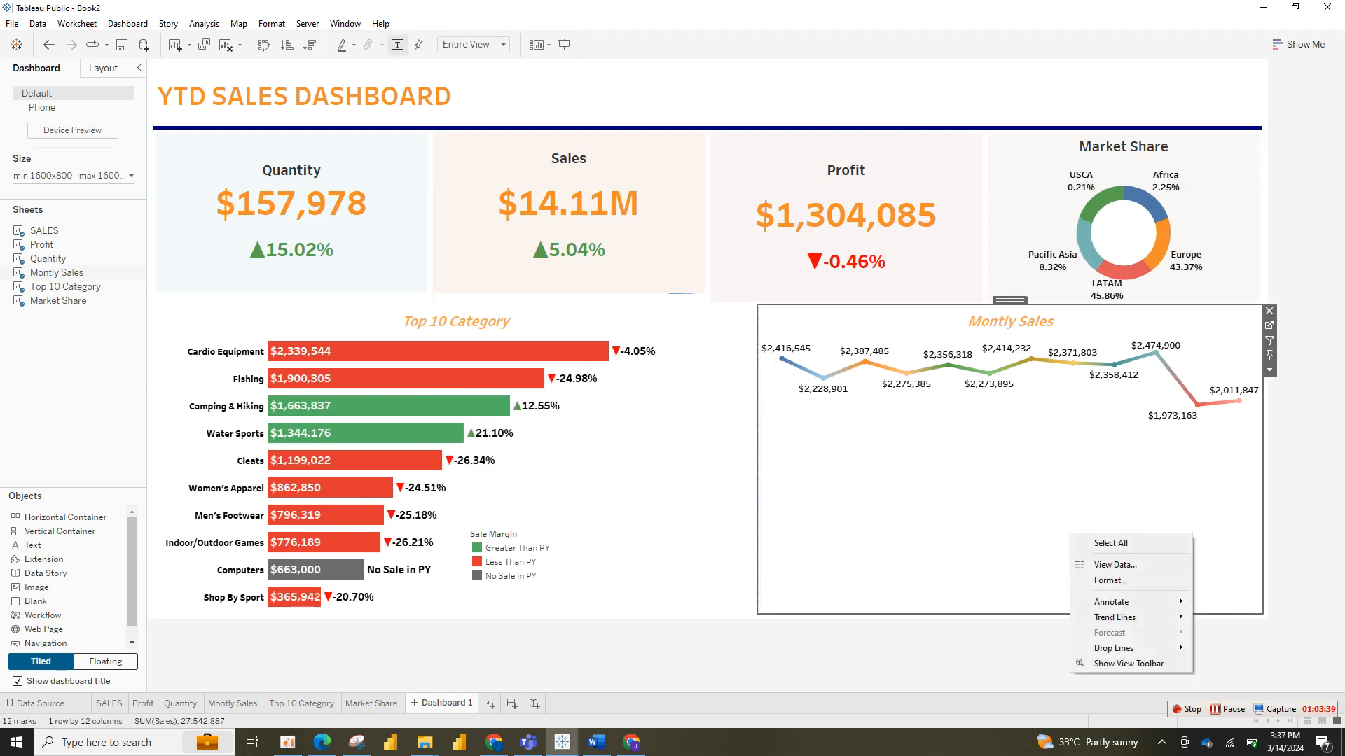
{"action": "left_click", "coordinate": [1269, 370]}
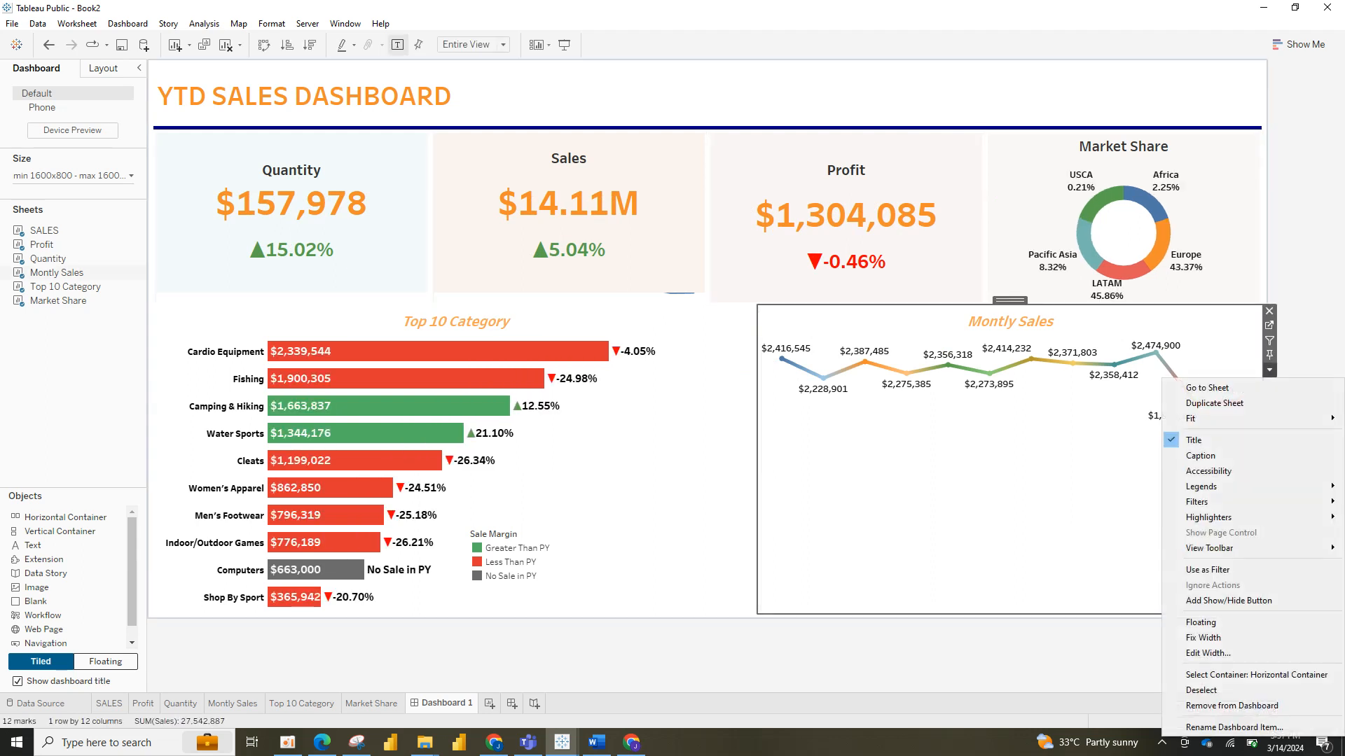
{"action": "mouse_move", "coordinate": [1196, 501]}
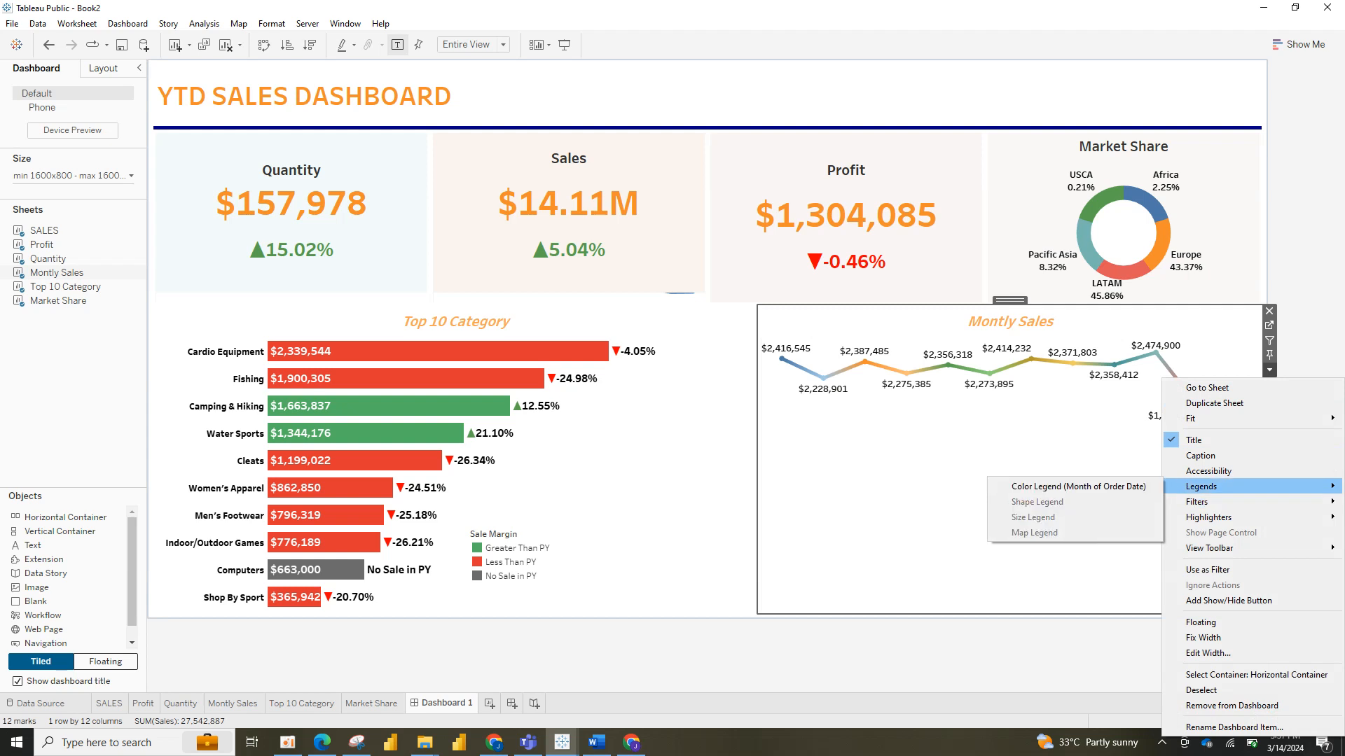
{"action": "left_click", "coordinate": [1078, 486]}
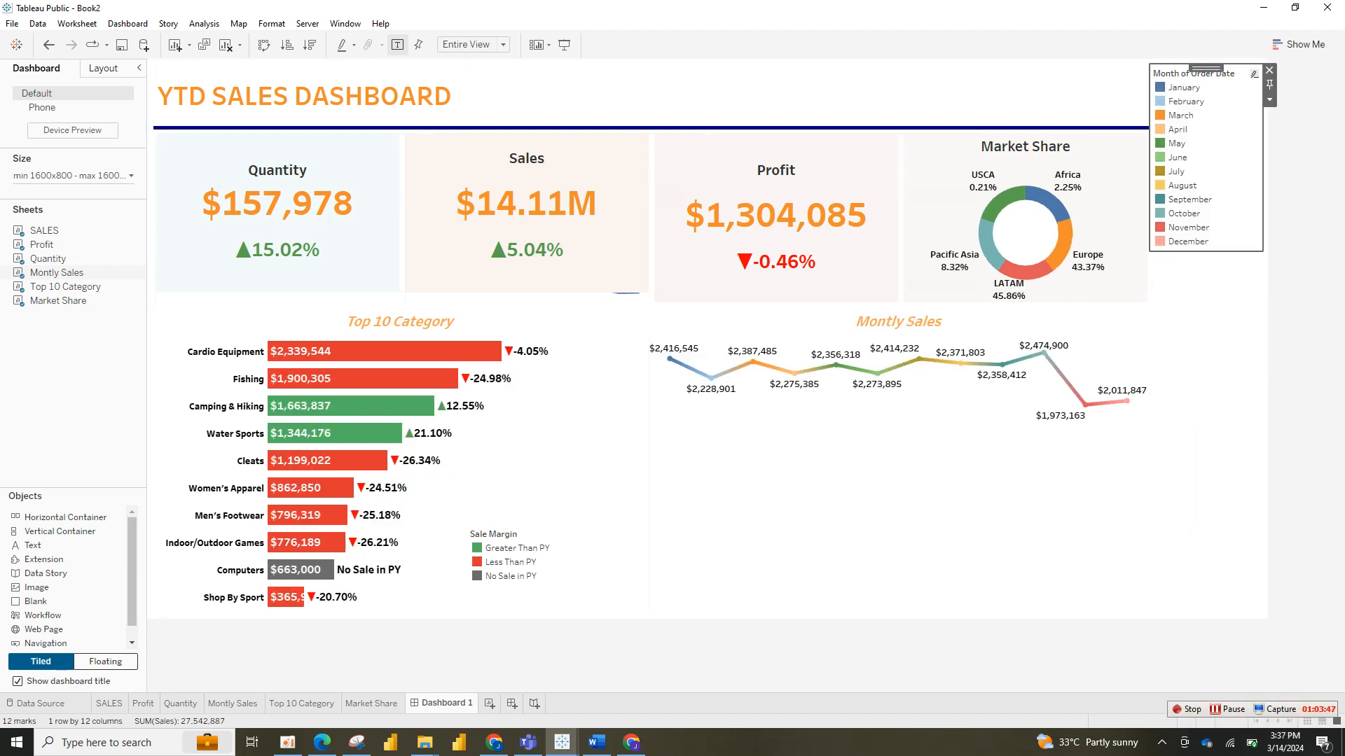
Step: Make the month legend floating, place it in the blank area under the Montly Sales line and hide its title
{"action": "right_click", "coordinate": [1227, 116]}
{"action": "left_click", "coordinate": [1269, 99]}
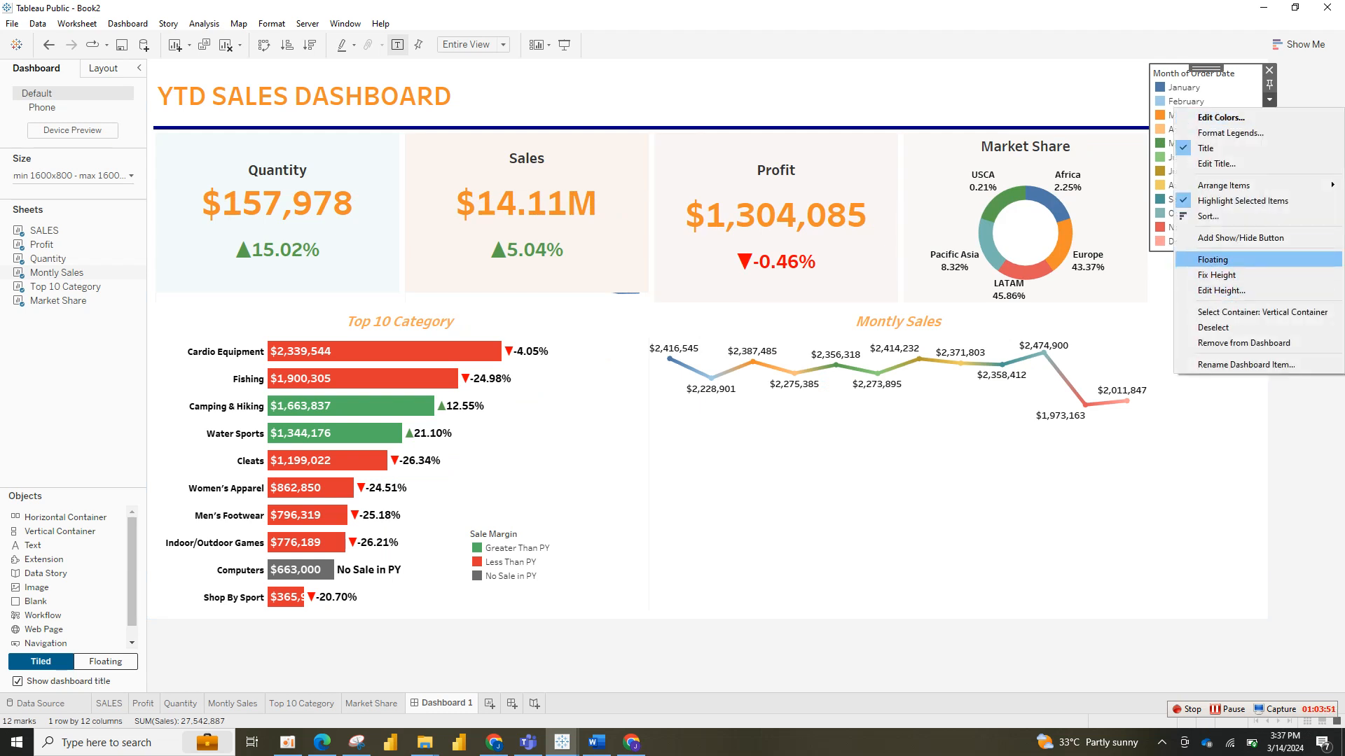
{"action": "left_click", "coordinate": [1212, 259]}
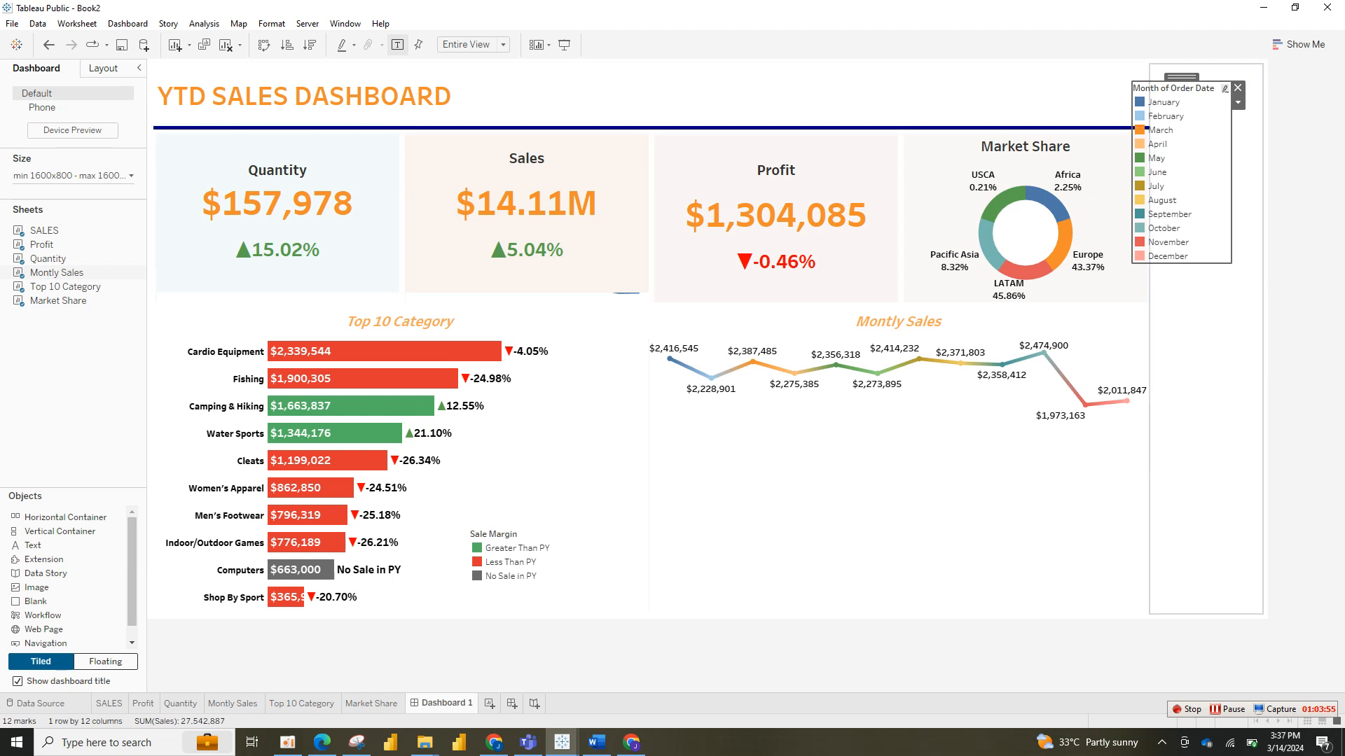
{"action": "left_click_drag", "start_coordinate": [1182, 76], "coordinate": [749, 423]}
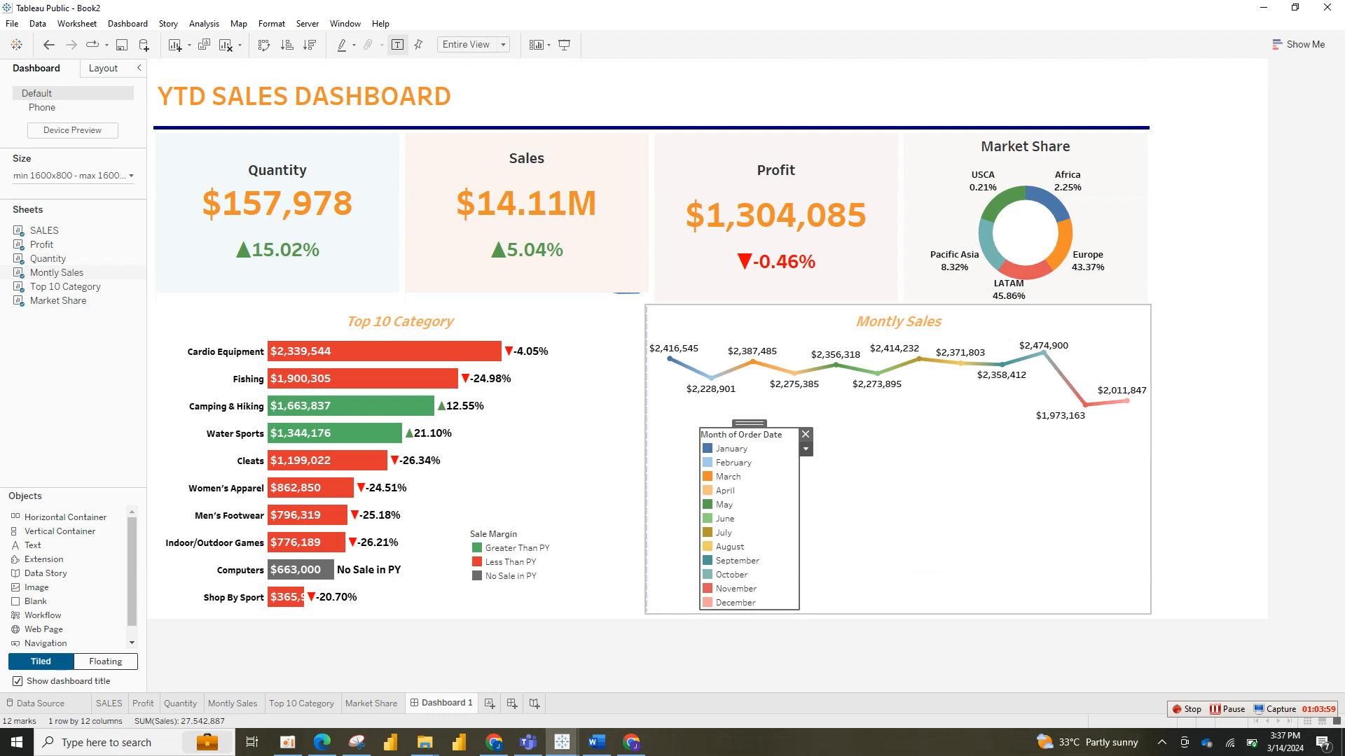
{"action": "left_click", "coordinate": [805, 449]}
{"action": "left_click", "coordinate": [831, 497]}
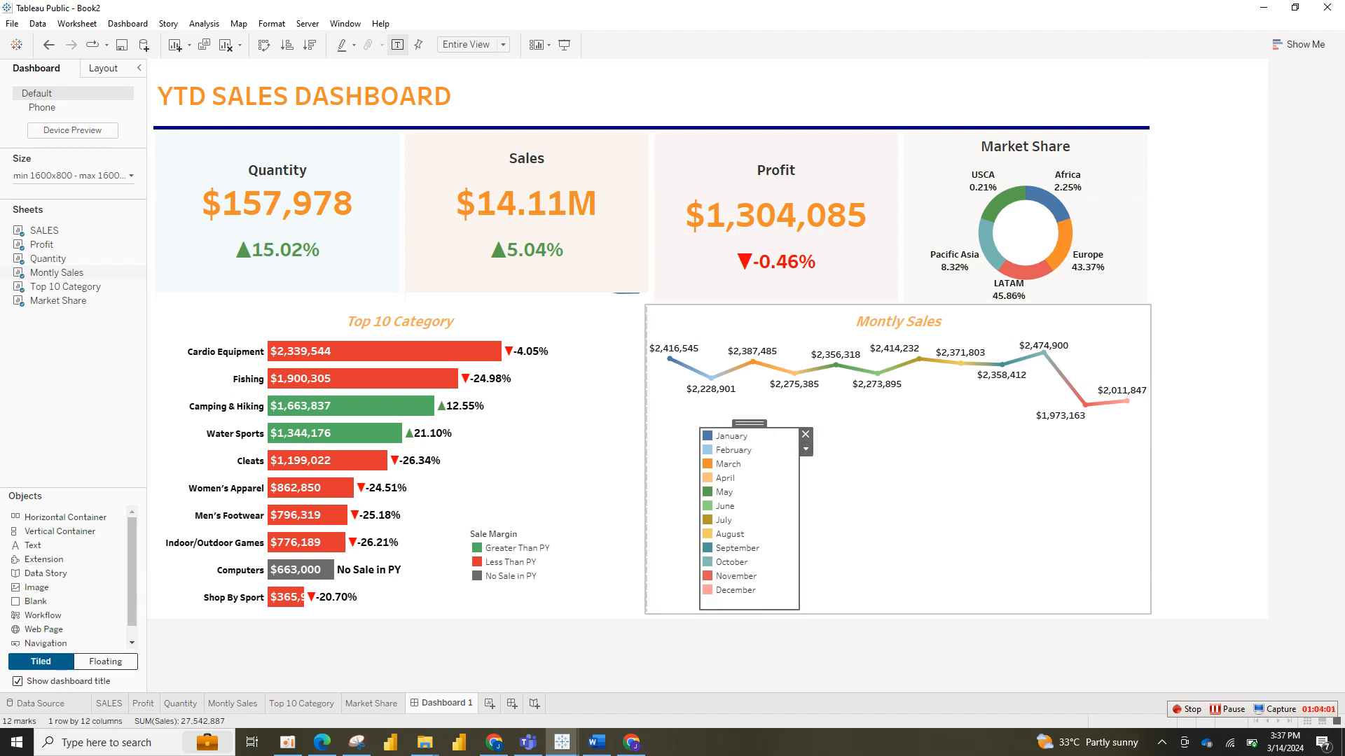
Step: Try the Multiple Columns, Single Column and Single Row layouts for the floating month legend's items
{"action": "left_click", "coordinate": [805, 448]}
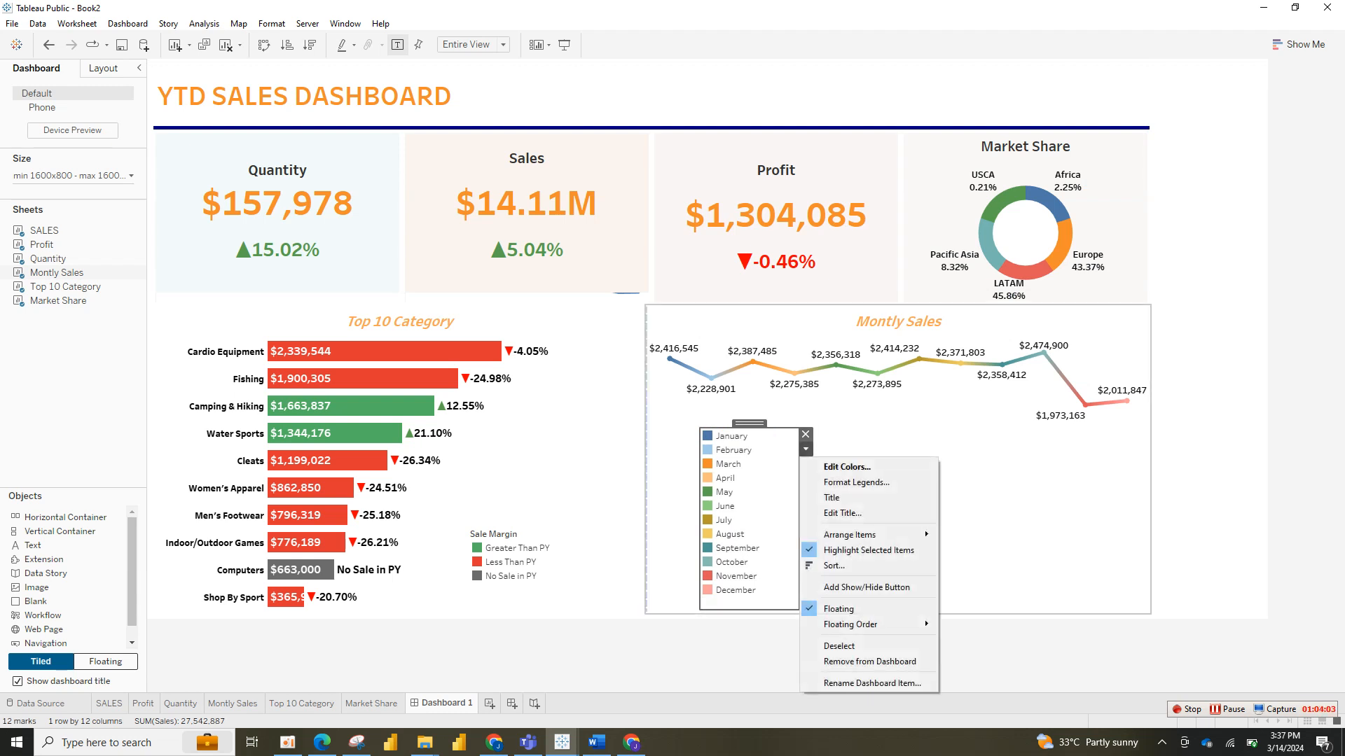
{"action": "mouse_move", "coordinate": [849, 534]}
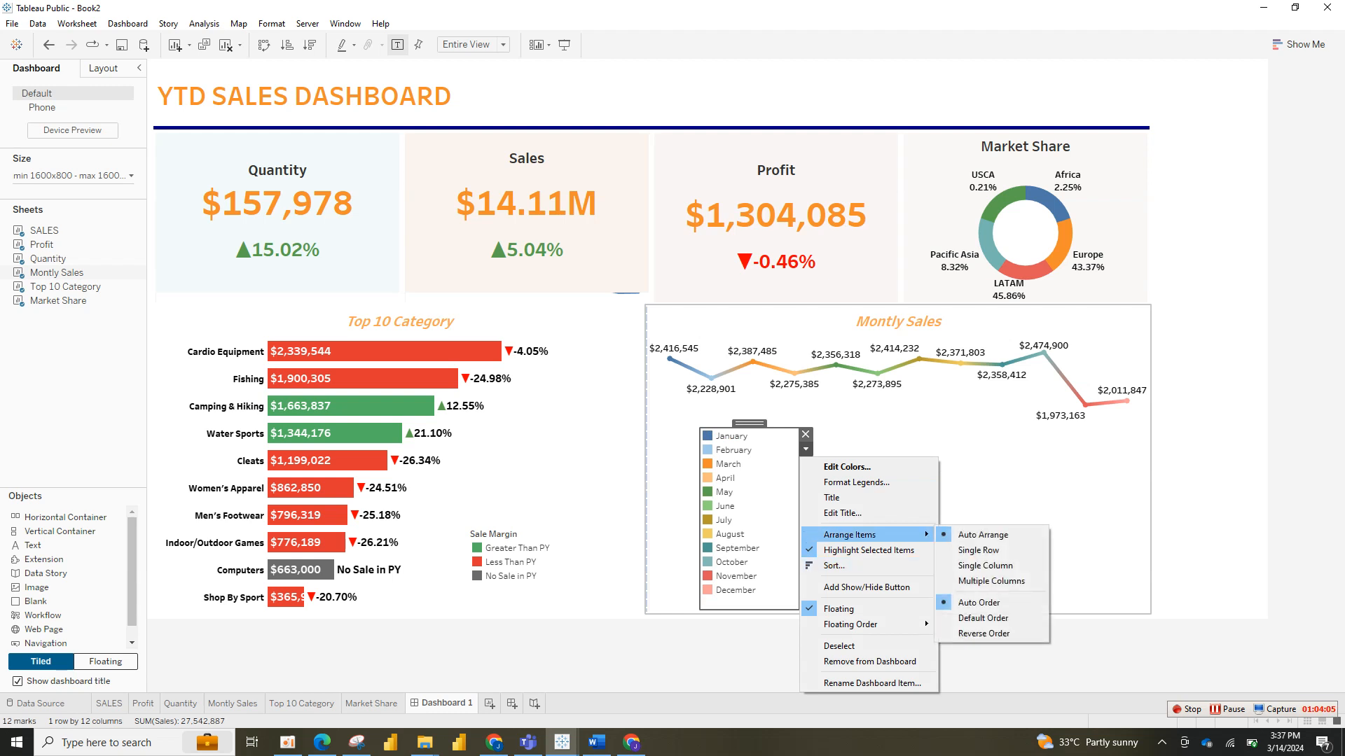
{"action": "left_click", "coordinate": [991, 580]}
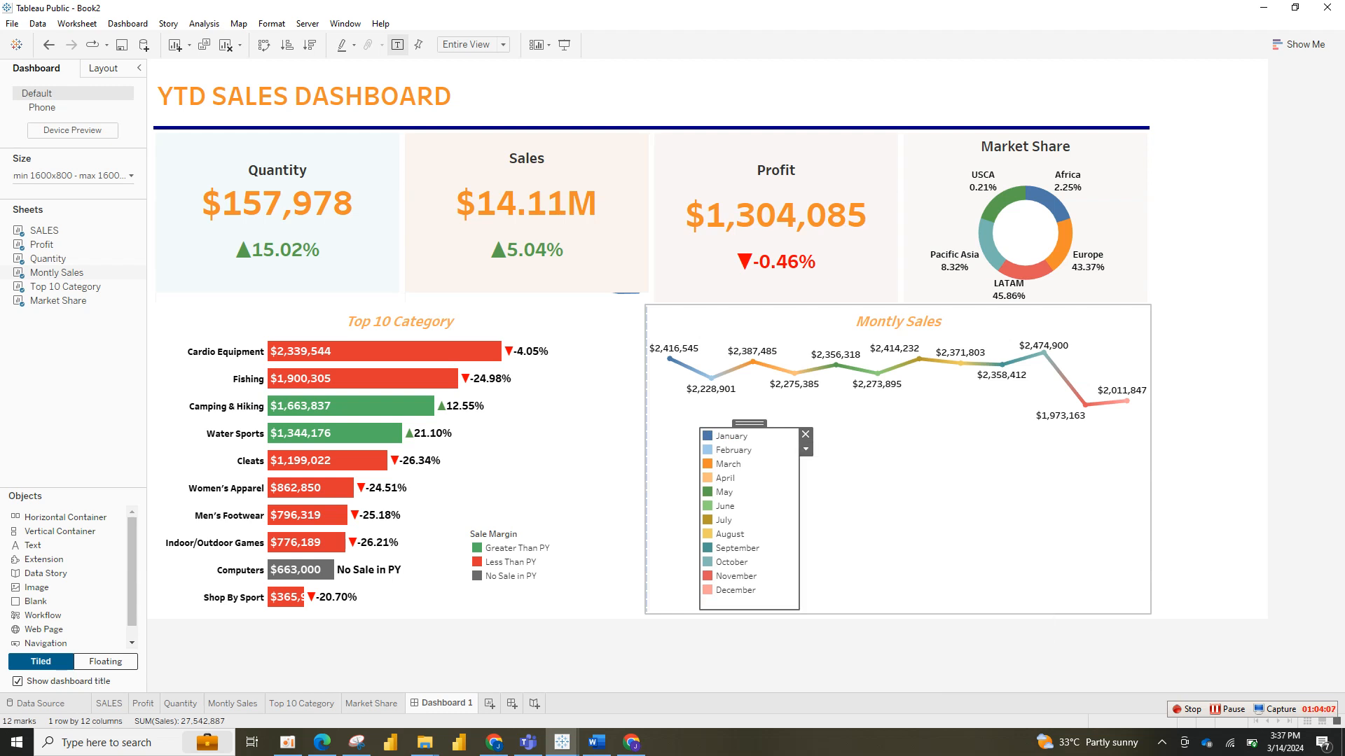
{"action": "left_click", "coordinate": [805, 449]}
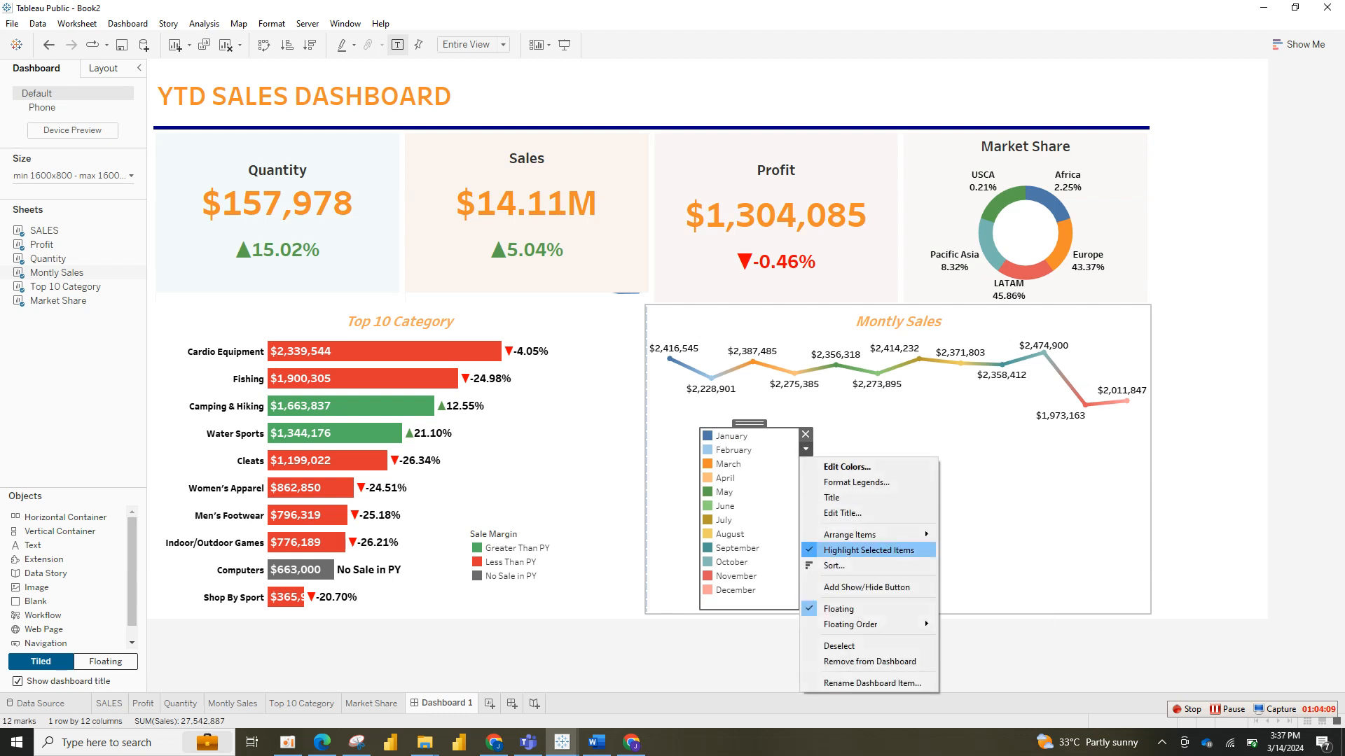
{"action": "mouse_move", "coordinate": [849, 534]}
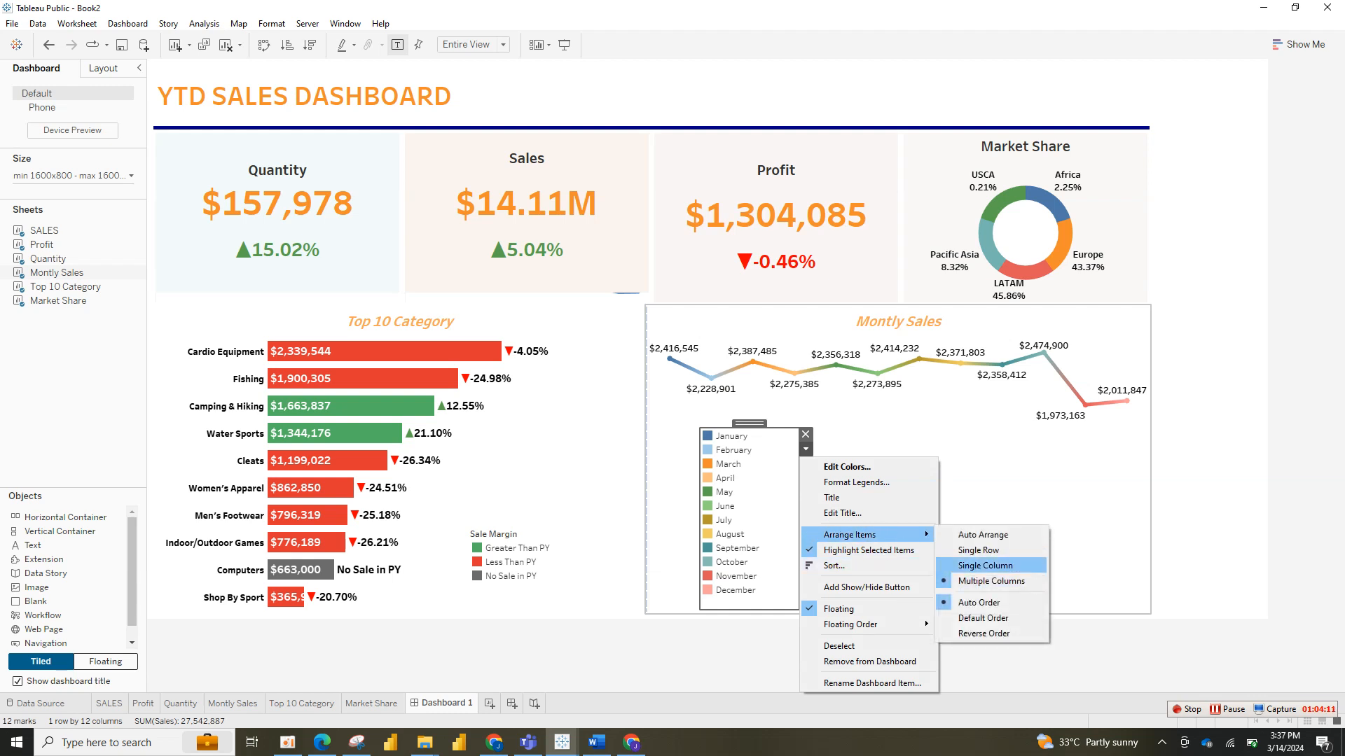
{"action": "left_click", "coordinate": [983, 565]}
{"action": "left_click", "coordinate": [805, 448]}
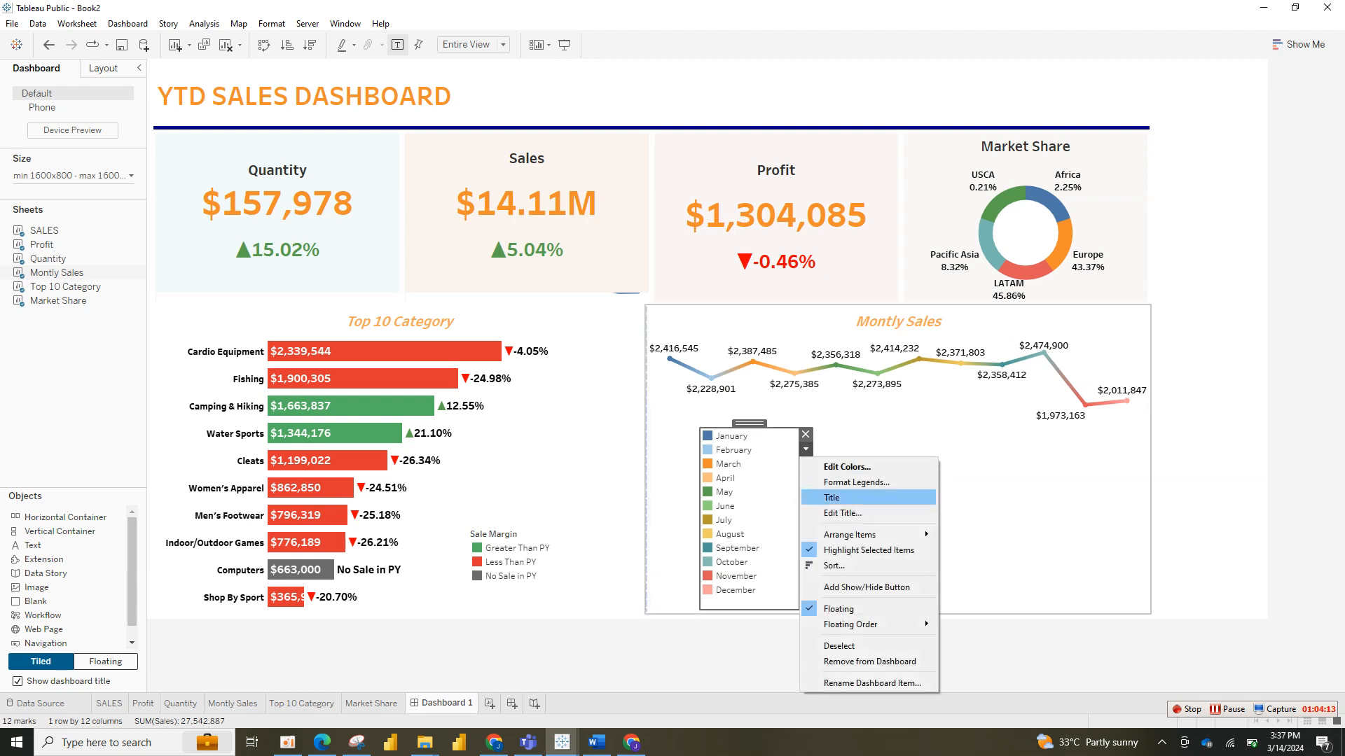
{"action": "mouse_move", "coordinate": [869, 534]}
{"action": "left_click", "coordinate": [983, 551]}
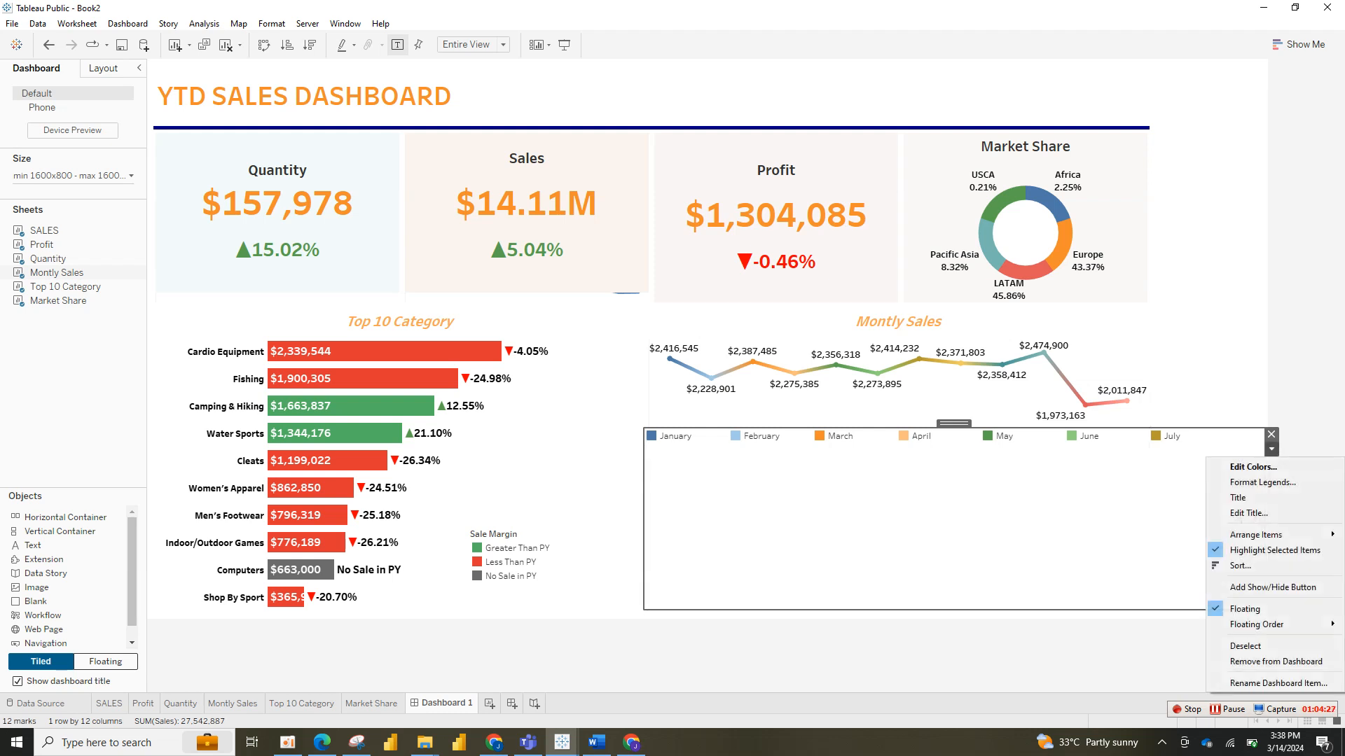
Step: Try Multiple Columns on the widened floating month legend, then arrange its items in a Single Column
{"action": "left_click", "coordinate": [1271, 449]}
{"action": "mouse_move", "coordinate": [1253, 535]}
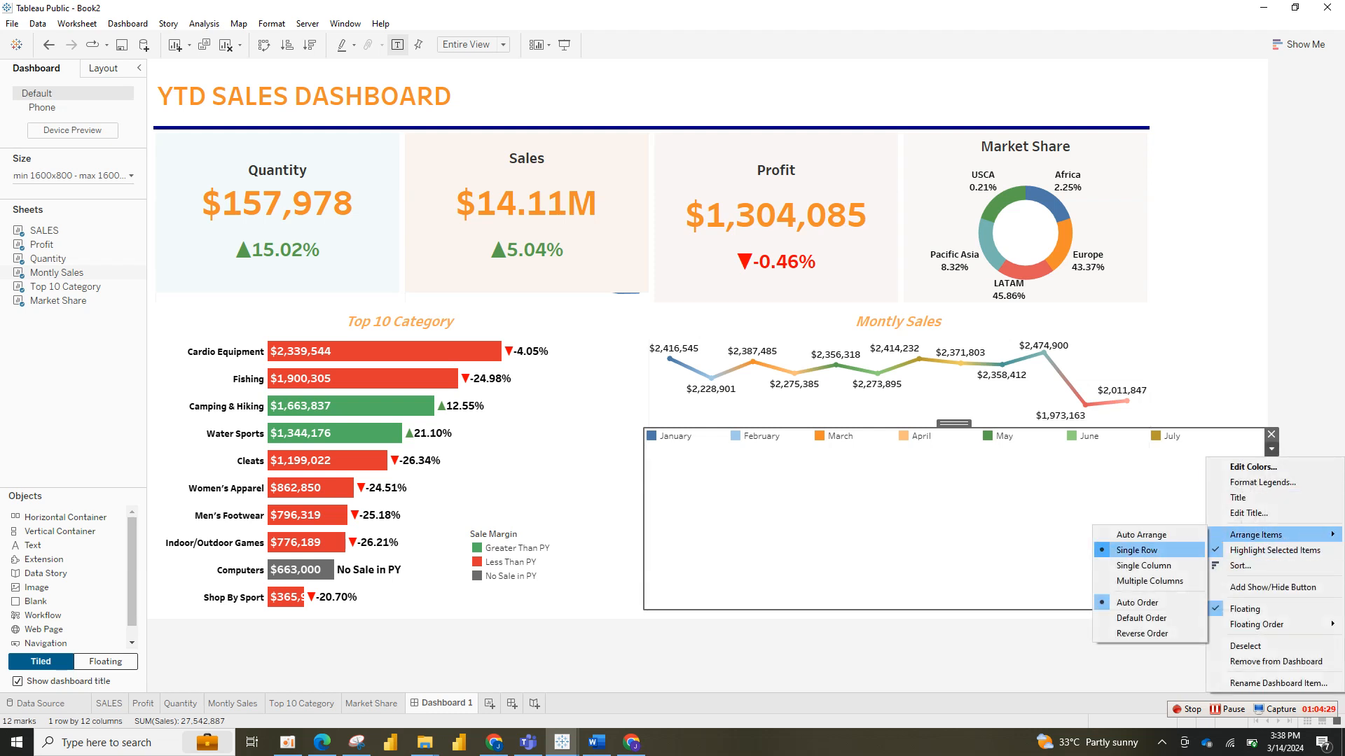
{"action": "left_click", "coordinate": [1149, 581]}
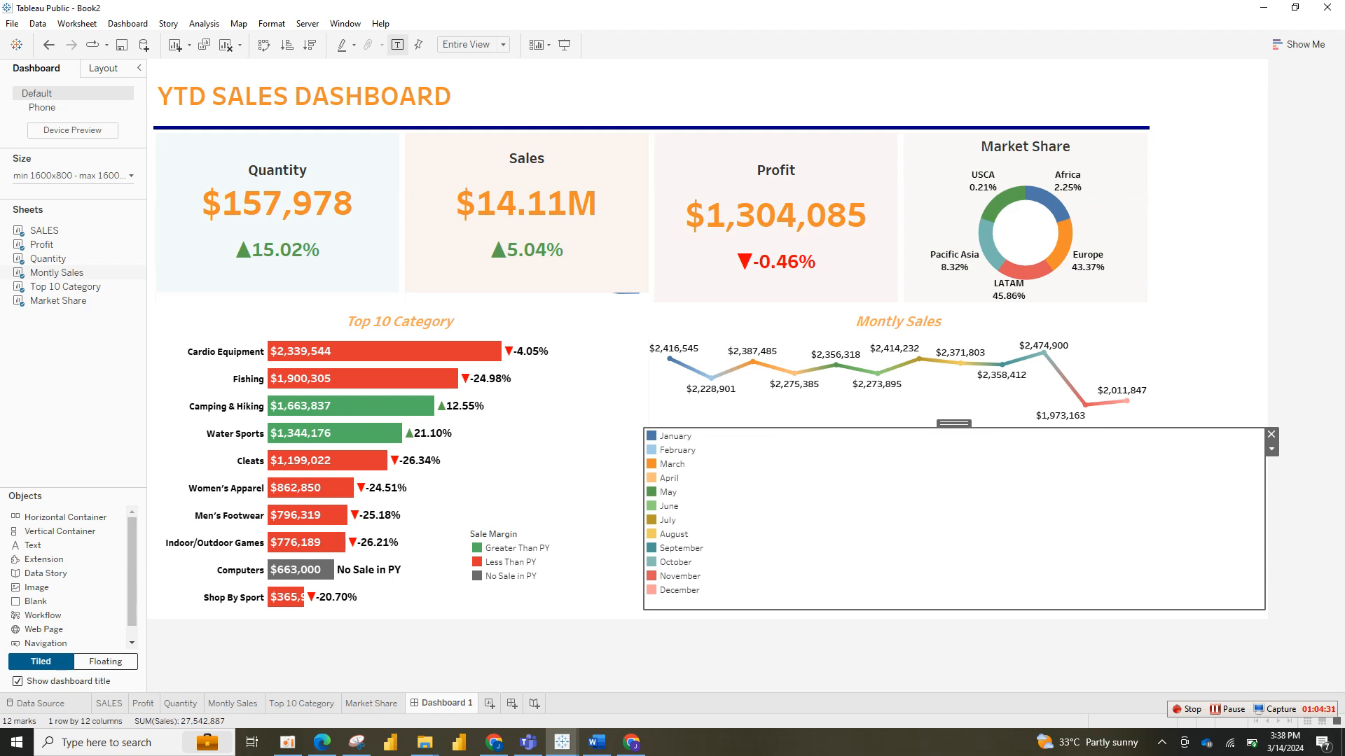
{"action": "left_click", "coordinate": [1271, 449]}
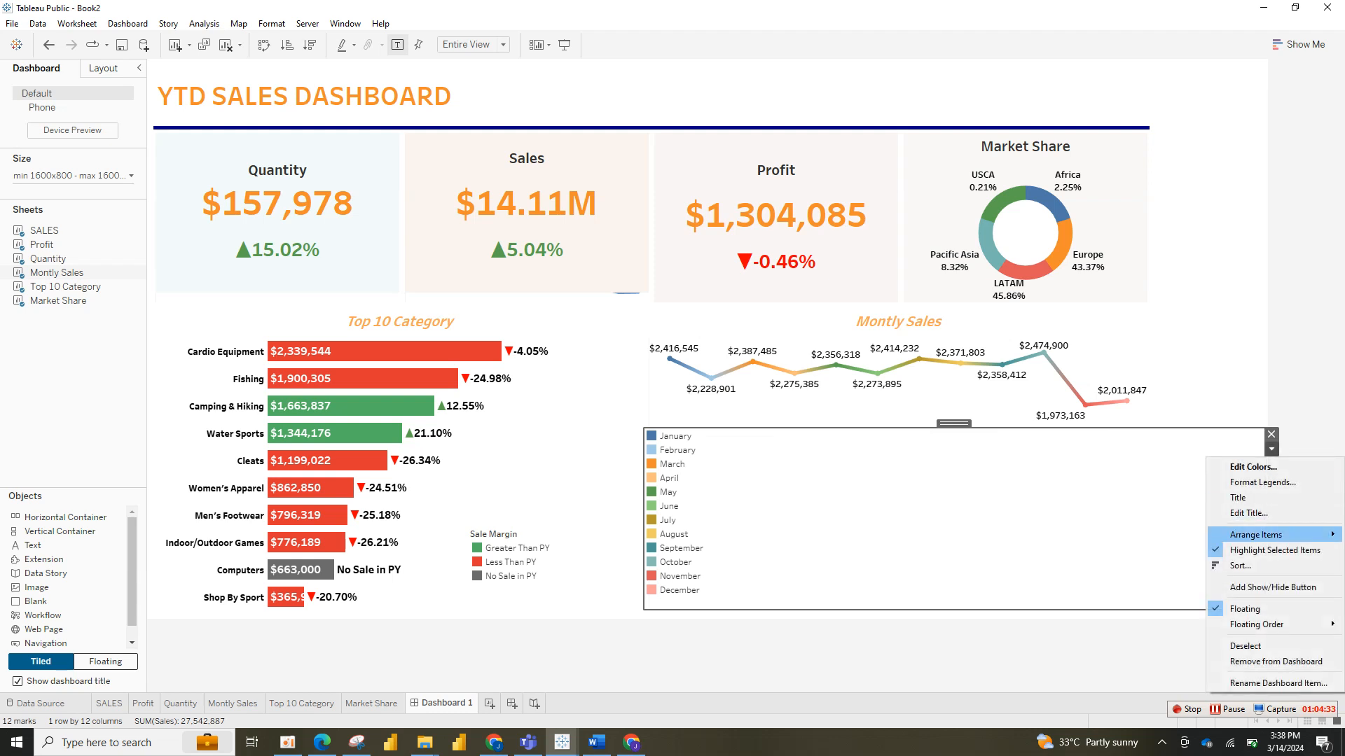
{"action": "mouse_move", "coordinate": [1256, 534]}
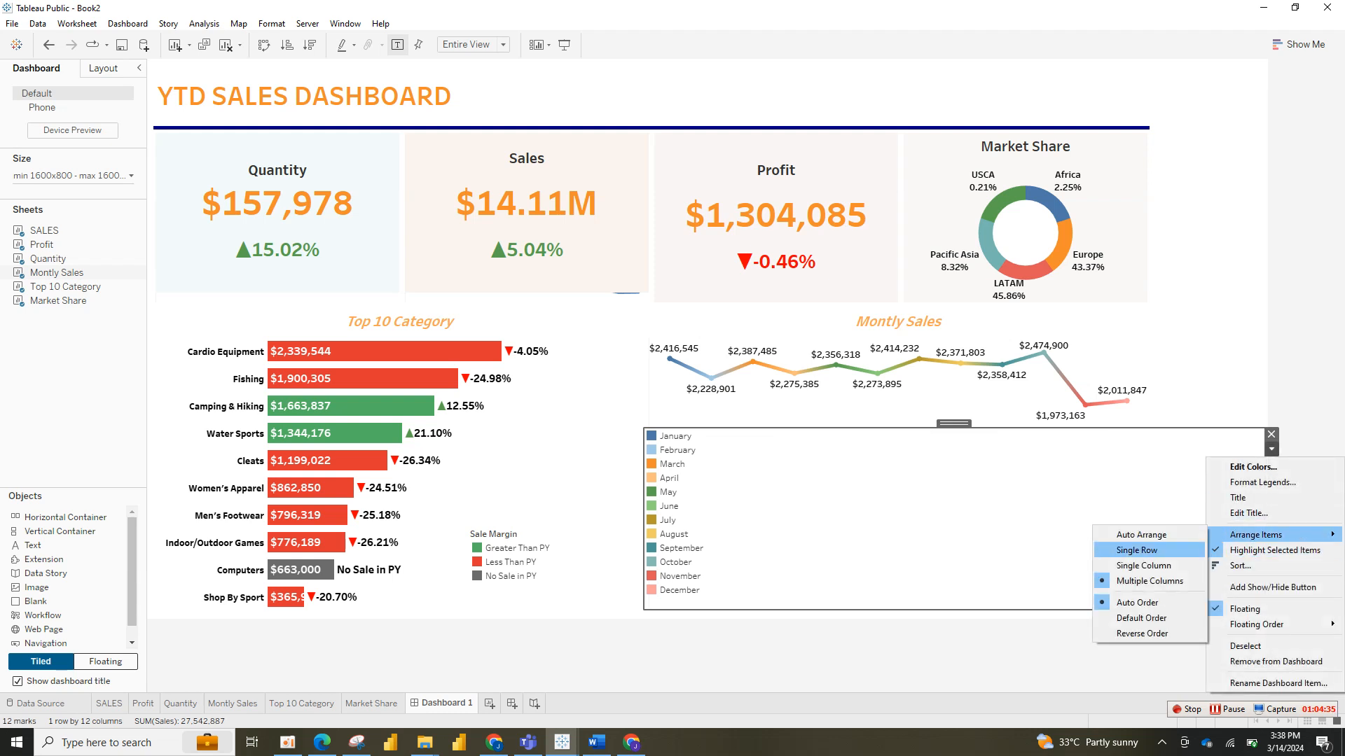
{"action": "left_click", "coordinate": [1143, 565]}
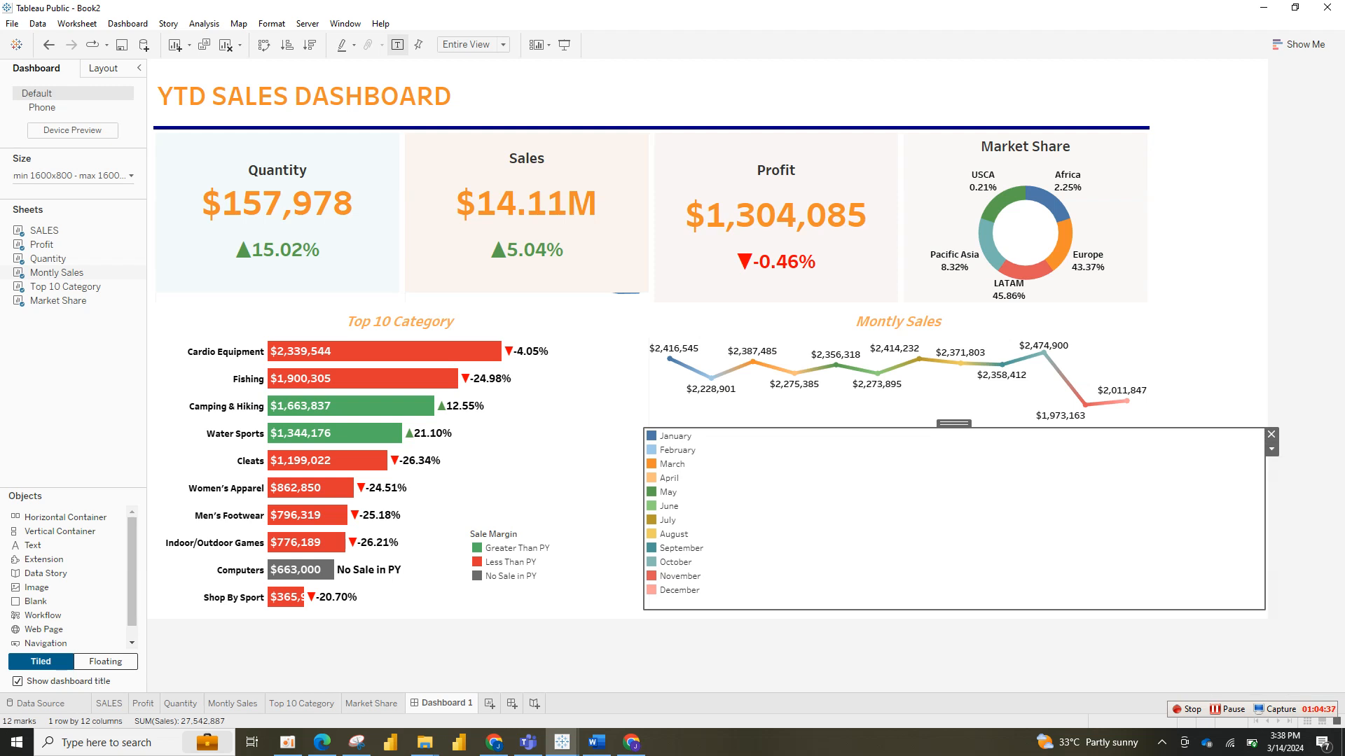
Step: Highlight March through the month legend and clear the highlight again
{"action": "left_click", "coordinate": [995, 402]}
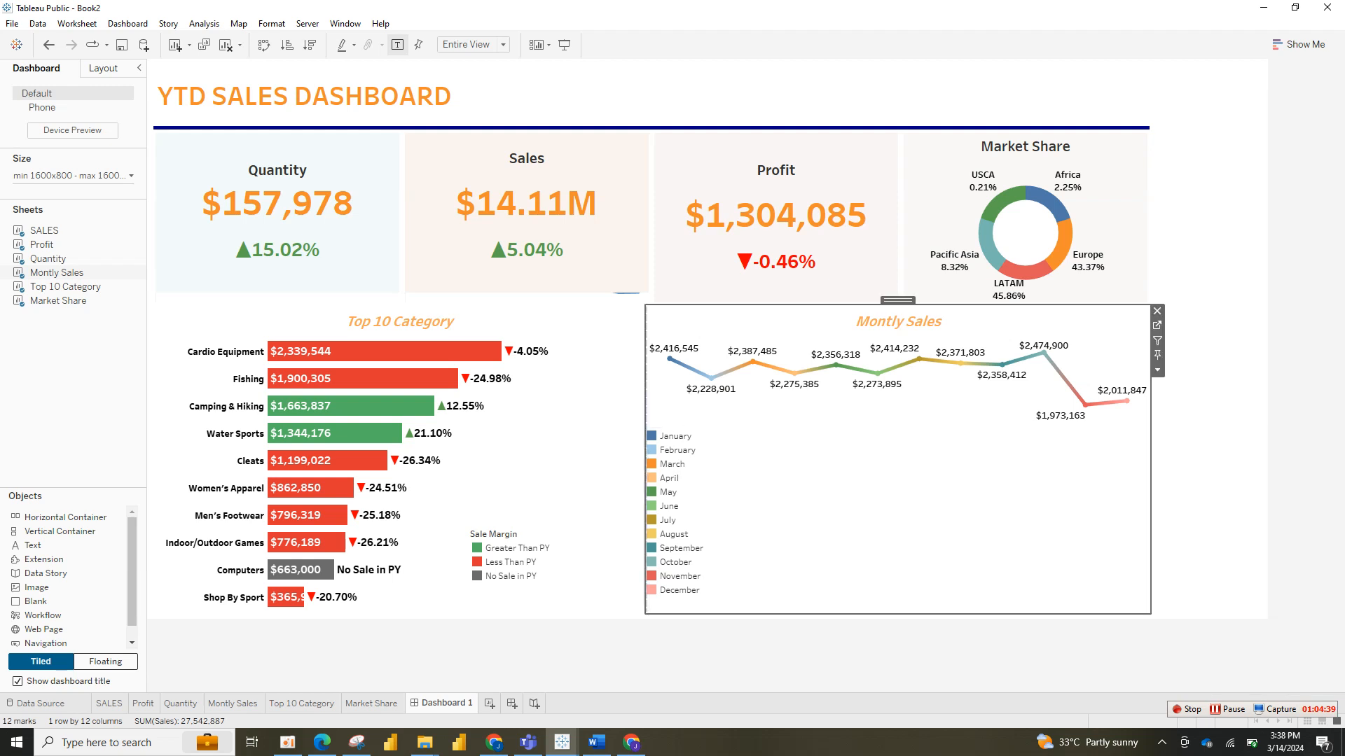
{"action": "left_click", "coordinate": [672, 465]}
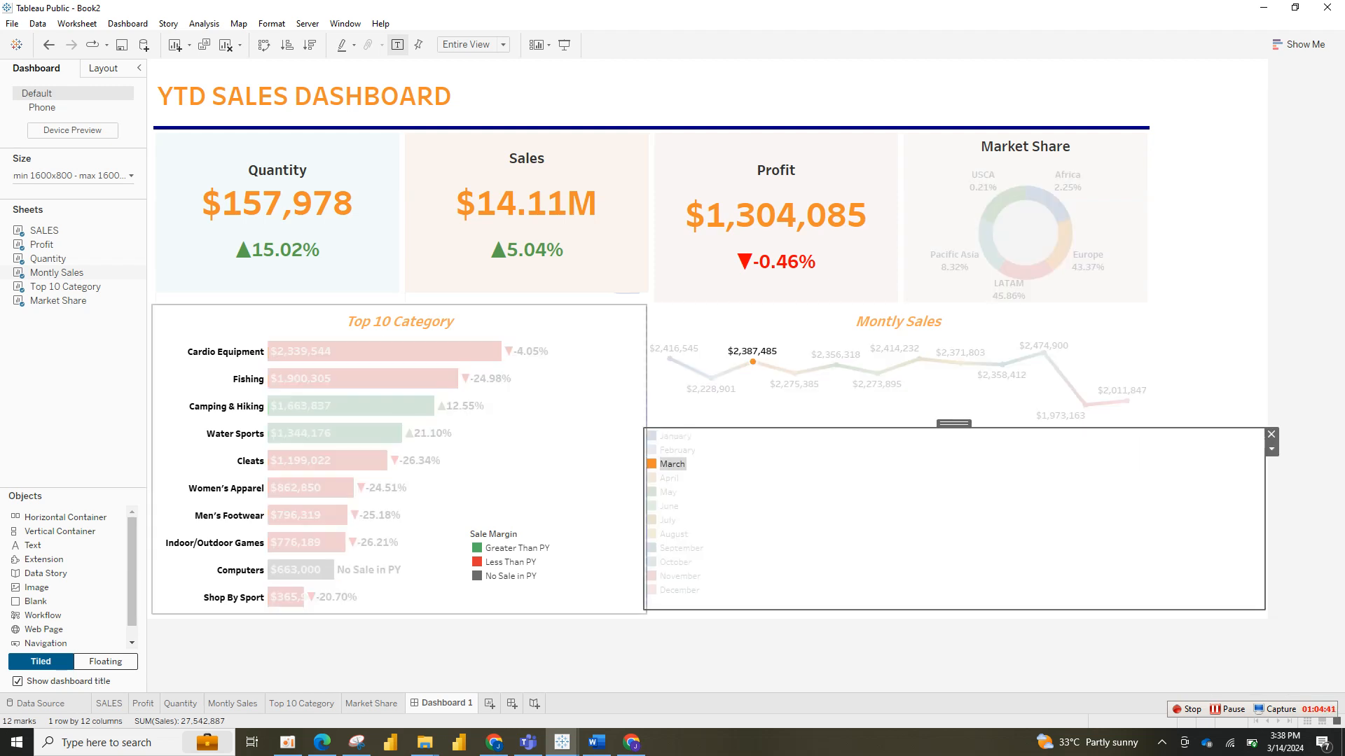
{"action": "left_click", "coordinate": [770, 491]}
Step: Give the Top 10 Category chart a pale cream background
{"action": "left_click", "coordinate": [560, 476]}
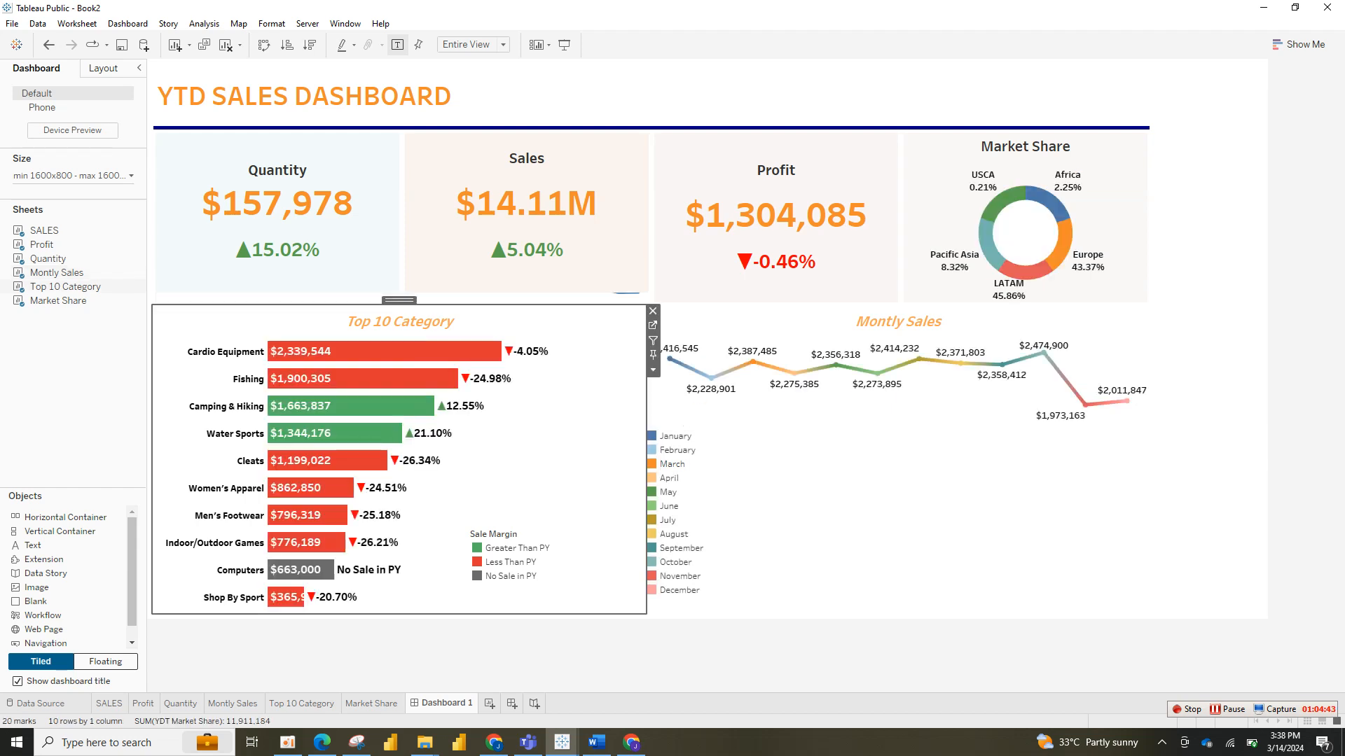
{"action": "left_click", "coordinate": [102, 69]}
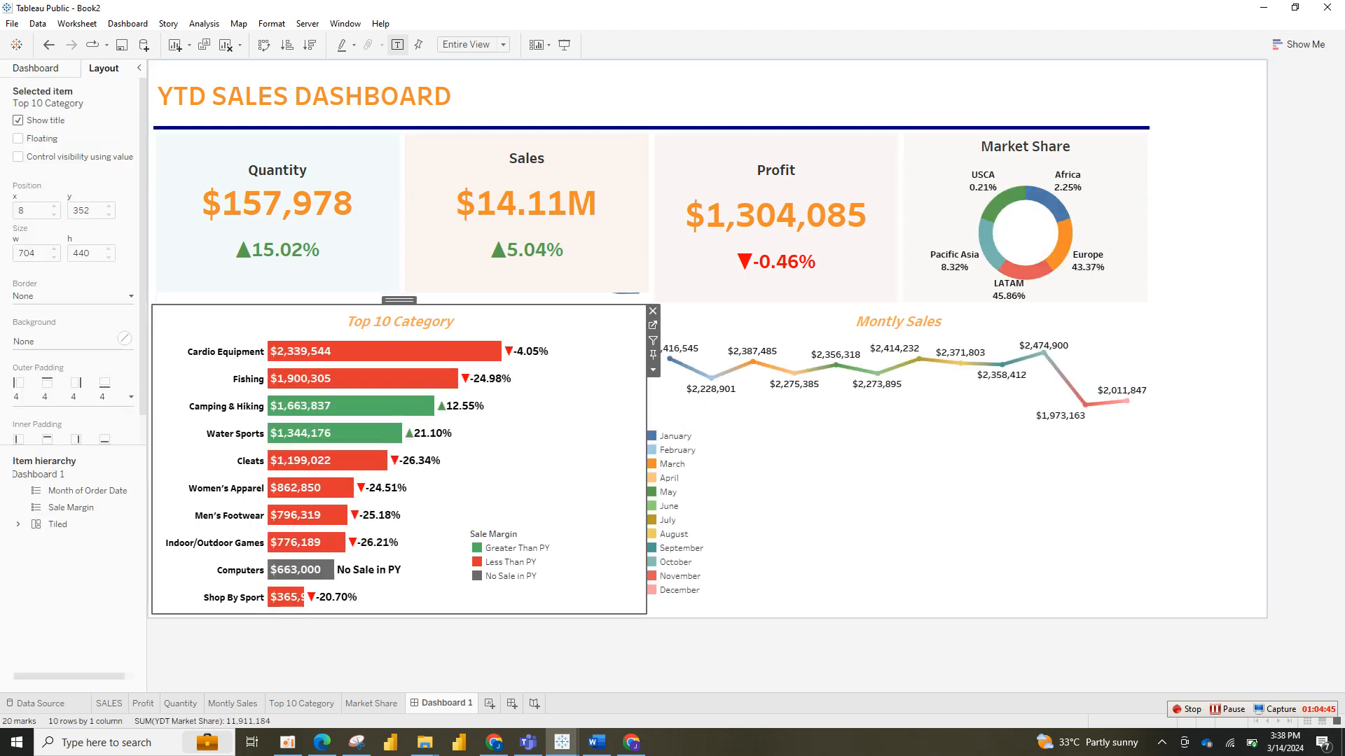
{"action": "left_click", "coordinate": [124, 338]}
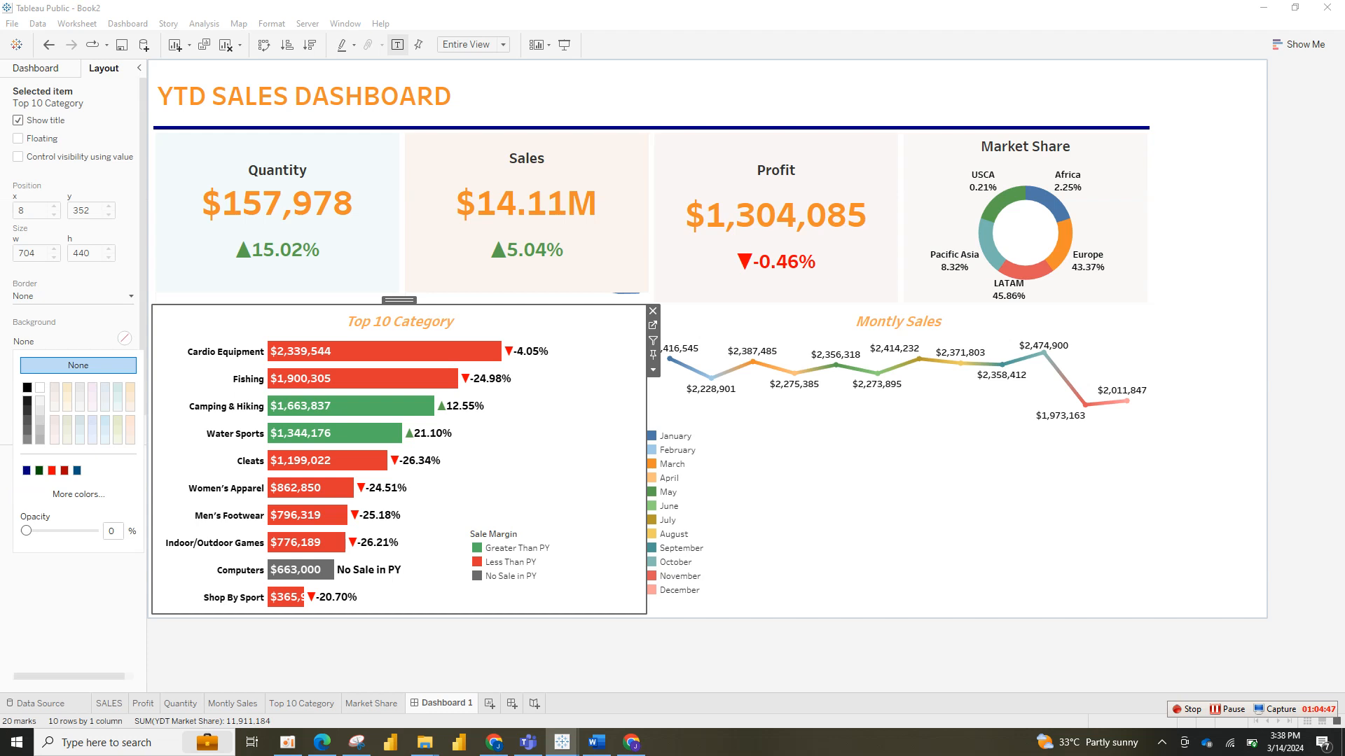
{"action": "left_click", "coordinate": [67, 406]}
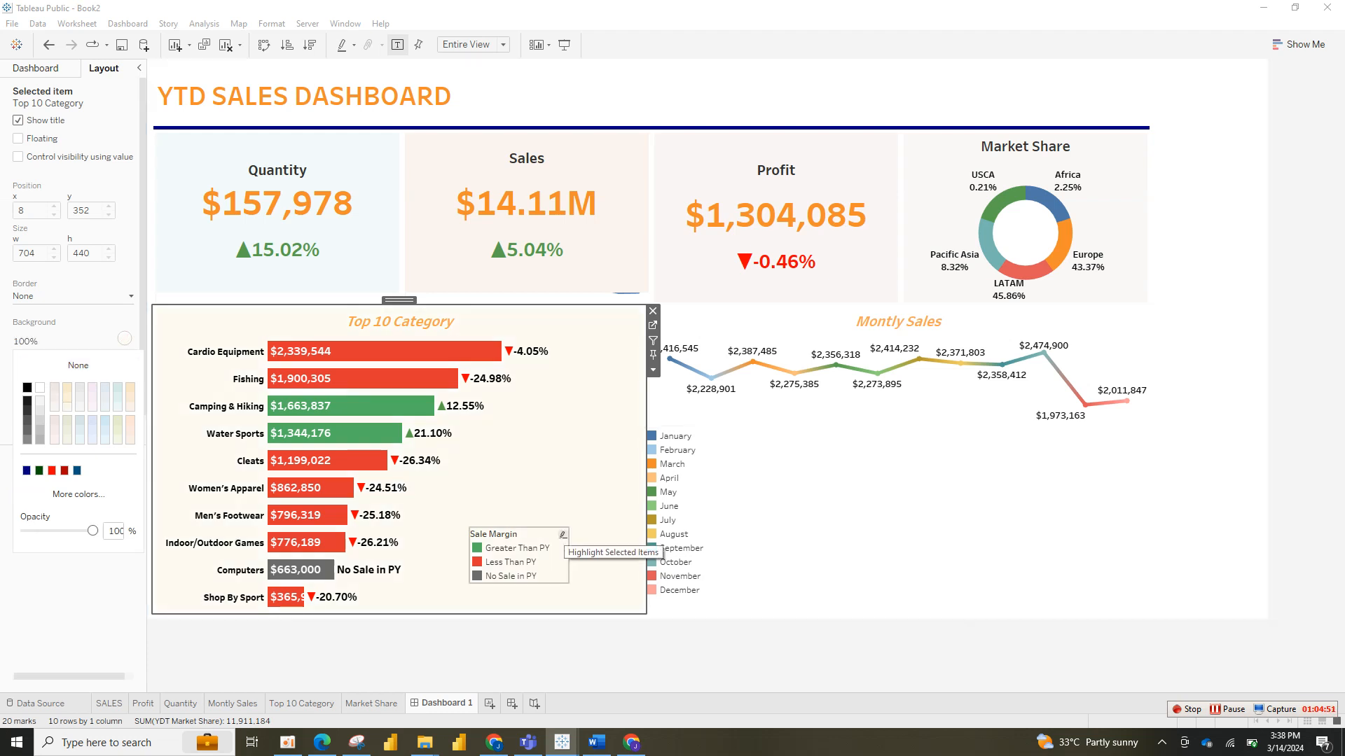
Step: Hide the title of the Sale Margin legend inside the Top 10 Category chart
{"action": "left_click", "coordinate": [546, 540]}
{"action": "left_click", "coordinate": [575, 548]}
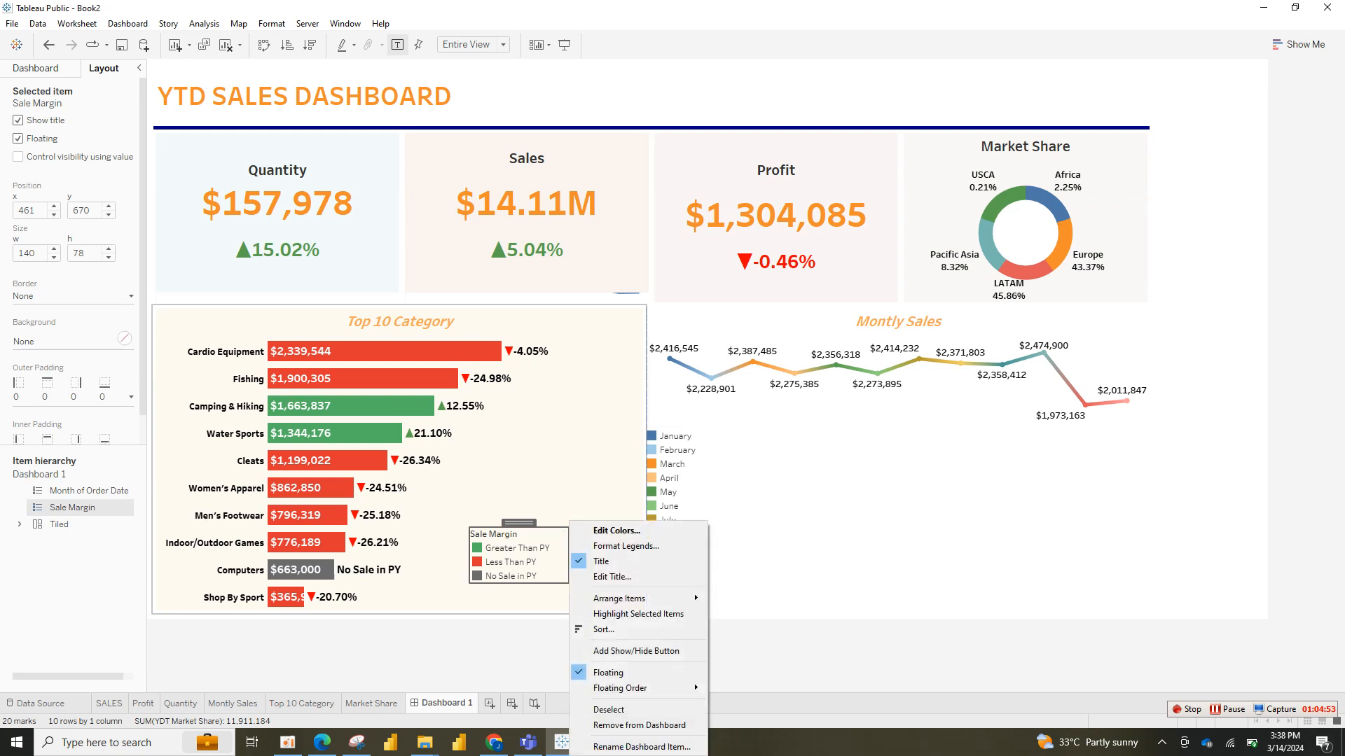
{"action": "left_click", "coordinate": [595, 561]}
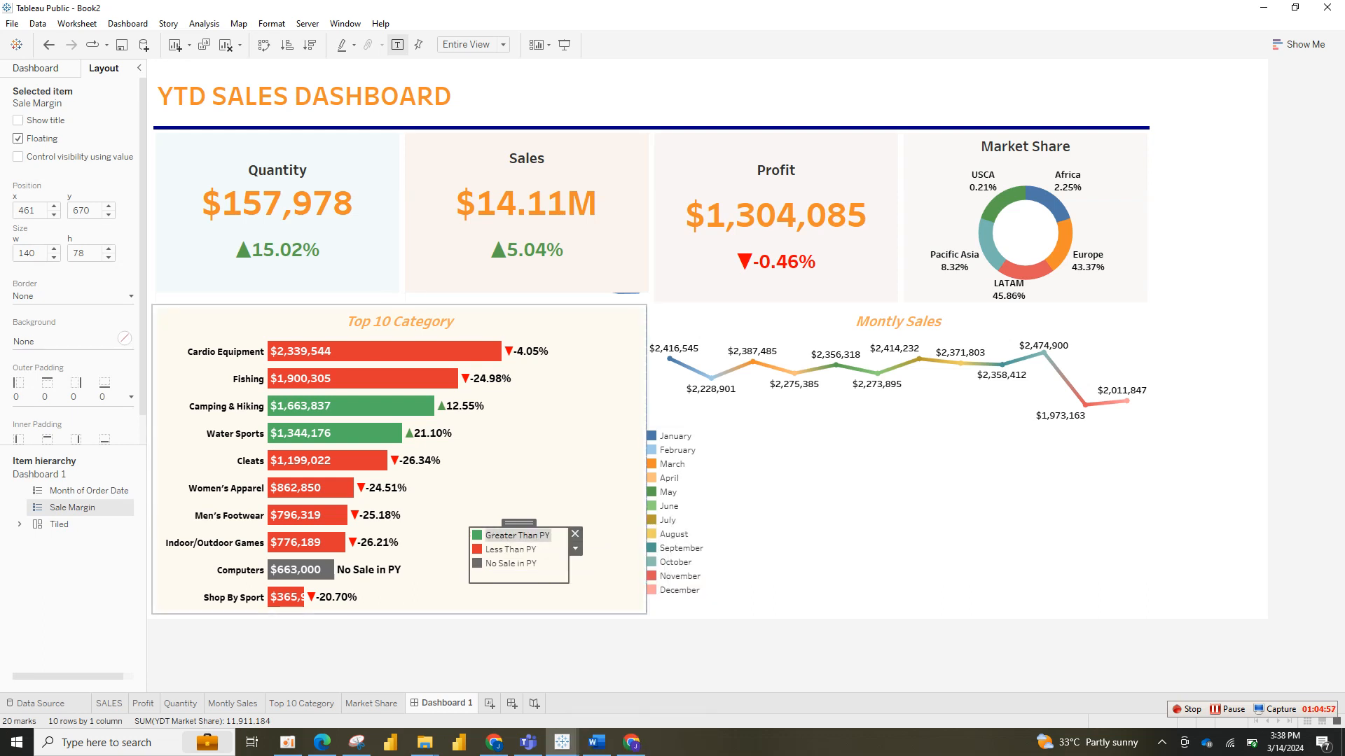
{"action": "left_click", "coordinate": [533, 491]}
{"action": "left_click", "coordinate": [515, 536]}
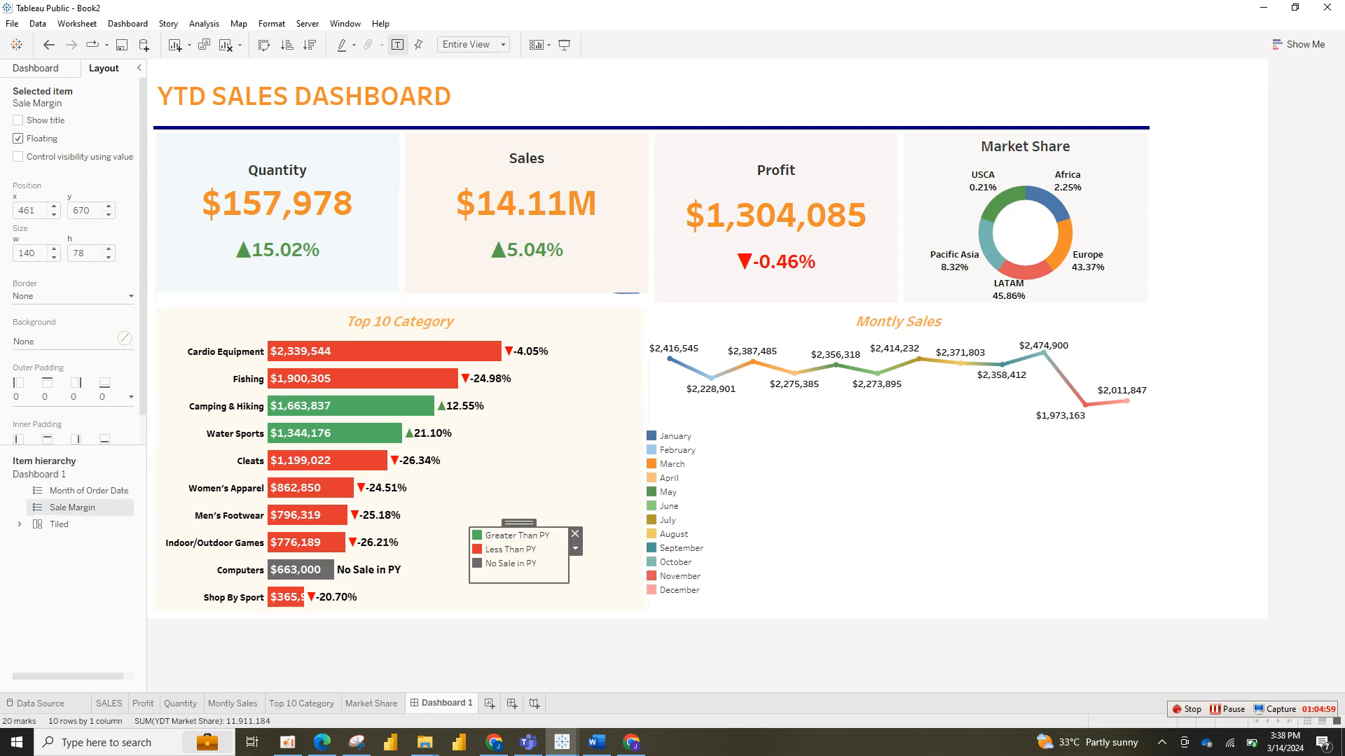
{"action": "right_click", "coordinate": [516, 536]}
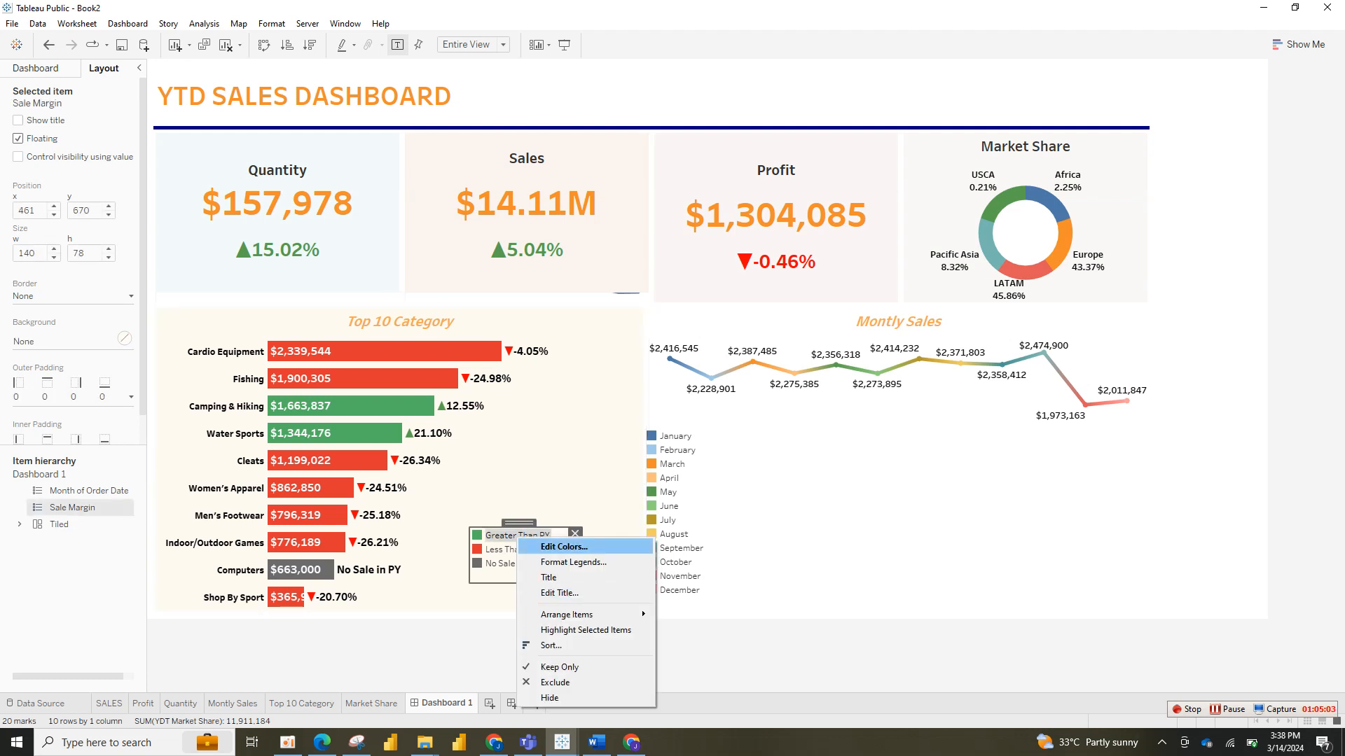
{"action": "left_click", "coordinate": [563, 547]}
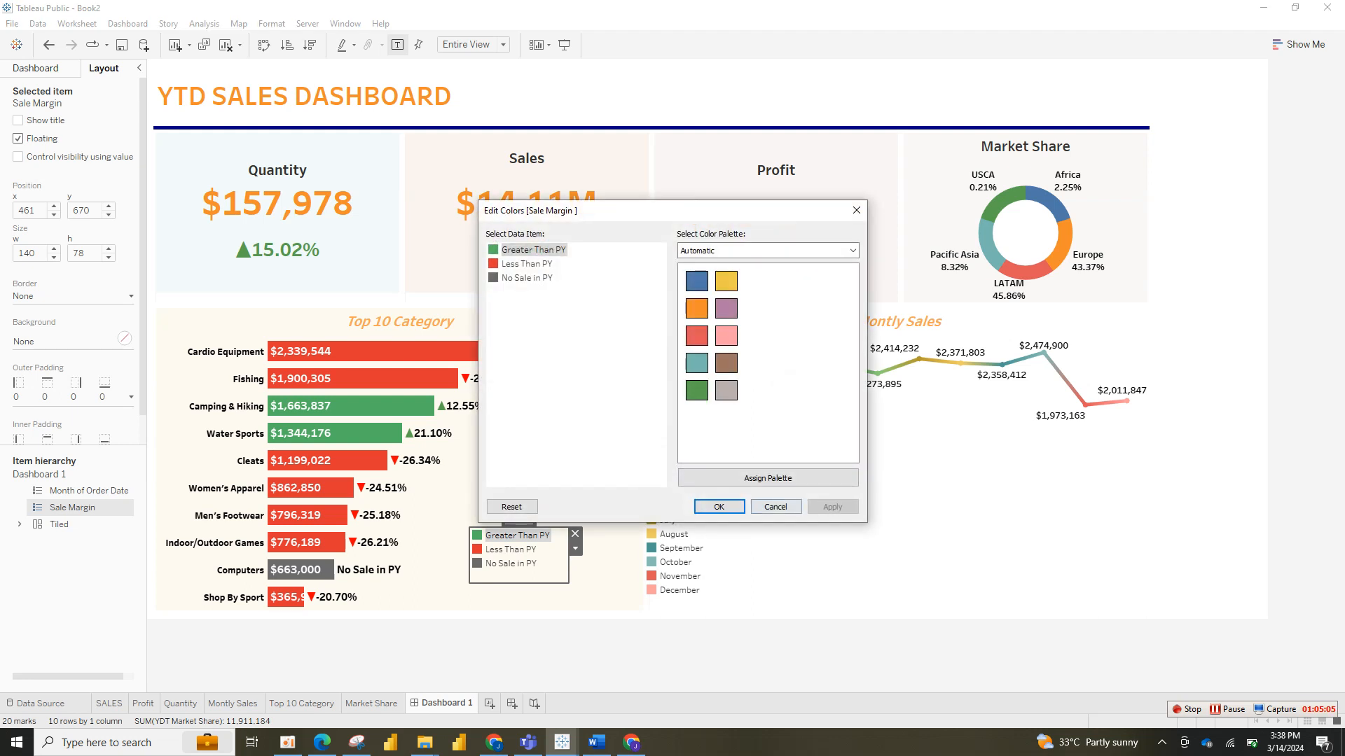
{"action": "left_click", "coordinate": [775, 507]}
{"action": "left_click", "coordinate": [588, 476]}
{"action": "left_click", "coordinate": [517, 539]}
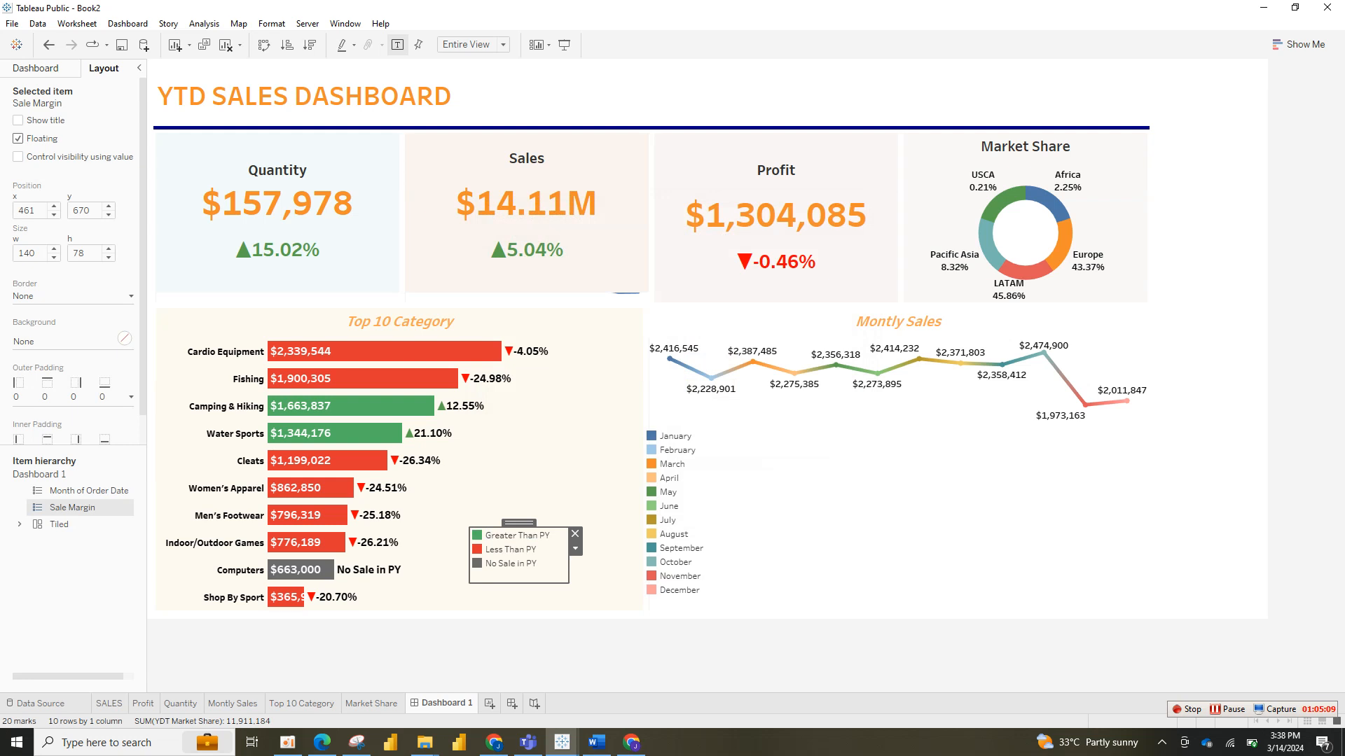
Step: Highlight September through the month legend and clear the highlight again
{"action": "left_click", "coordinate": [732, 510]}
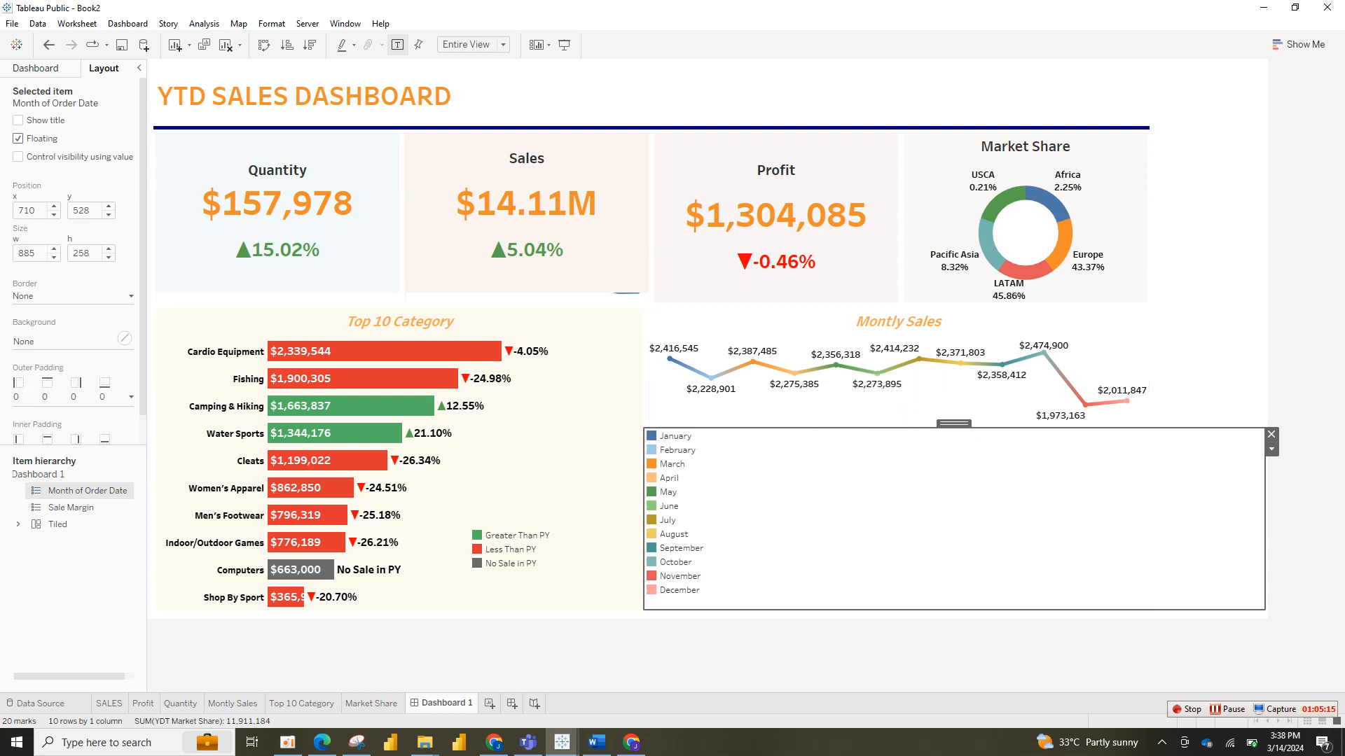
{"action": "left_click_drag", "start_coordinate": [690, 548], "coordinate": [707, 577]}
{"action": "left_click", "coordinate": [681, 549]}
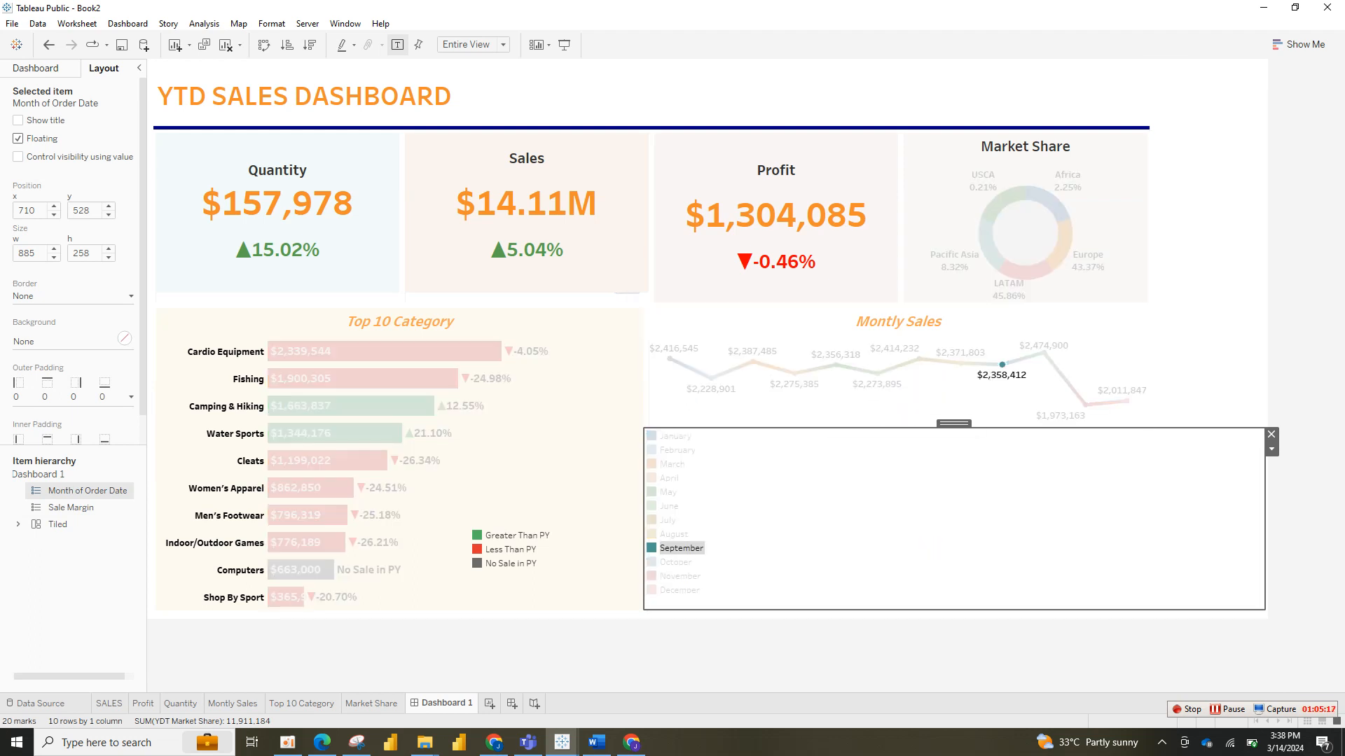
{"action": "left_click", "coordinate": [682, 548]}
Step: Move the empty vertical container beside the Market Share chart and remove it from the dashboard
{"action": "left_click", "coordinate": [1206, 315]}
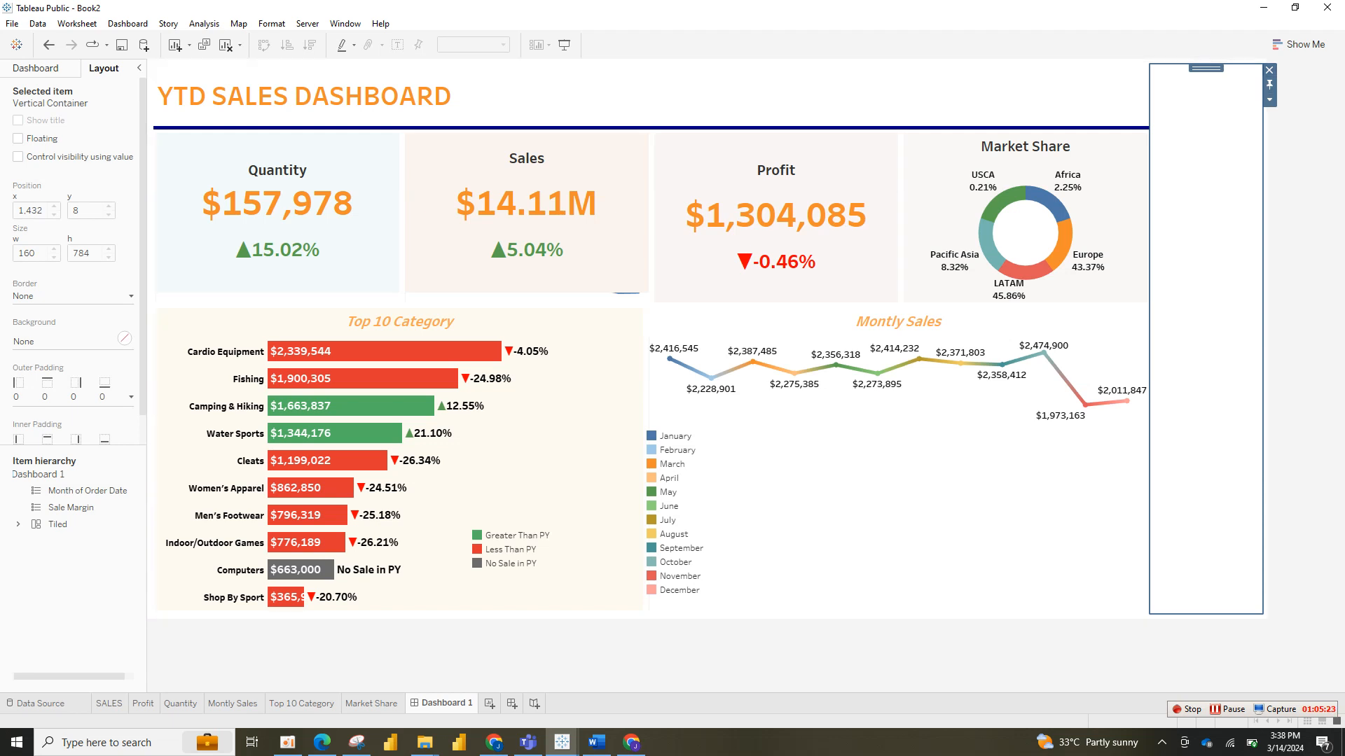
{"action": "left_click_drag", "start_coordinate": [1206, 68], "coordinate": [1138, 217]}
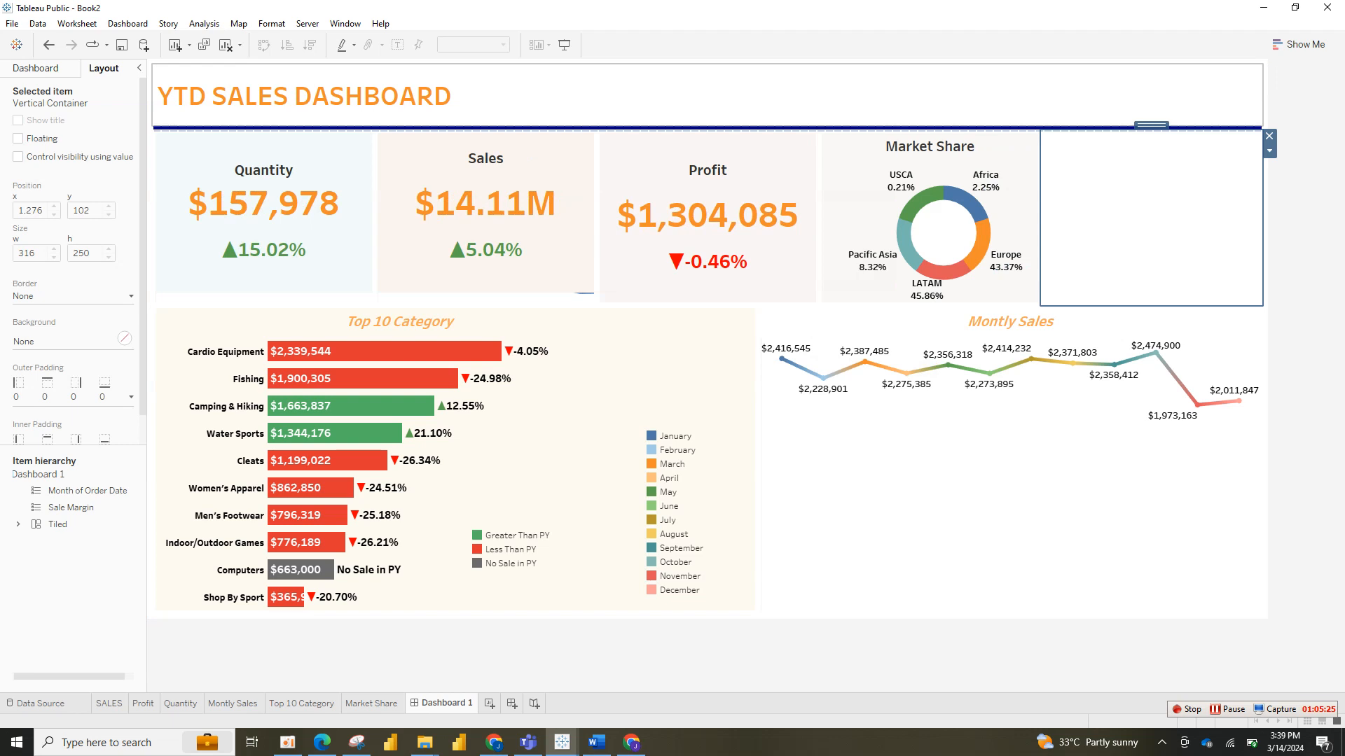
{"action": "left_click", "coordinate": [1149, 224]}
{"action": "left_click", "coordinate": [1150, 218]}
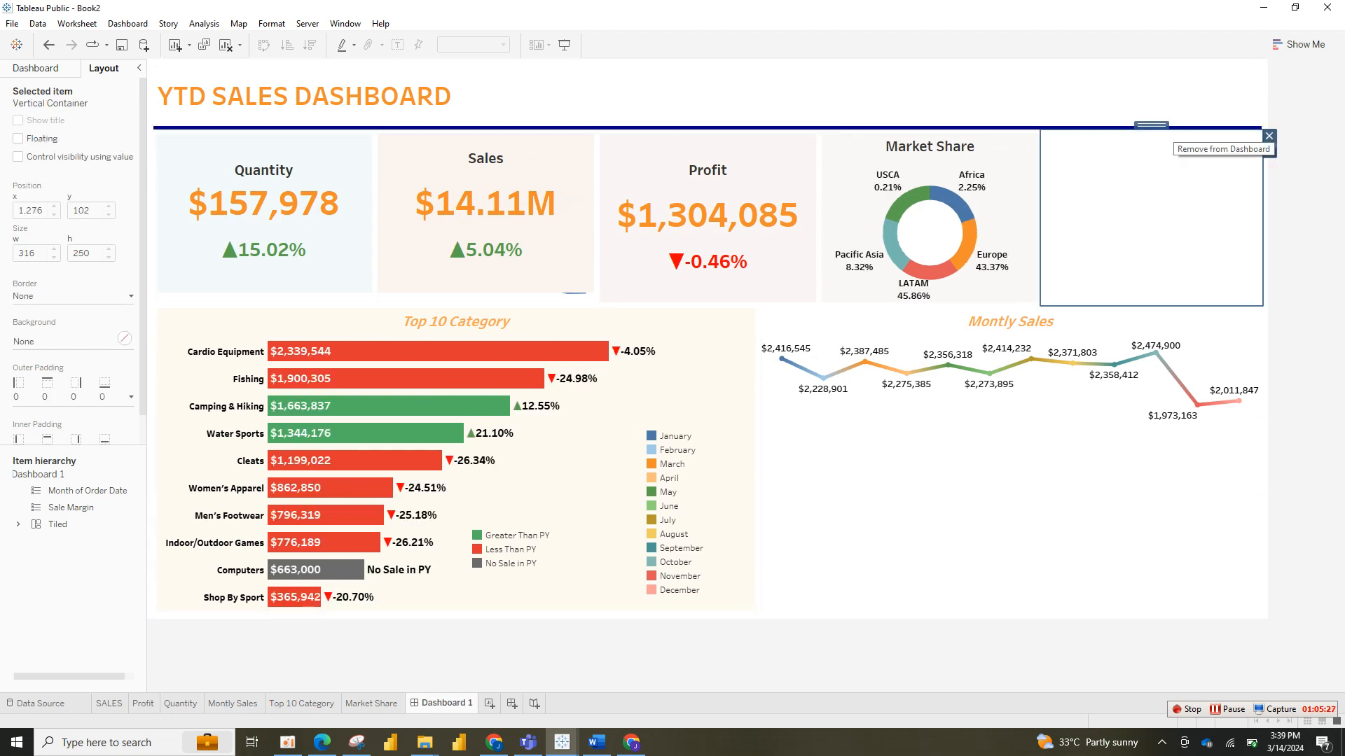
{"action": "left_click", "coordinate": [1269, 136]}
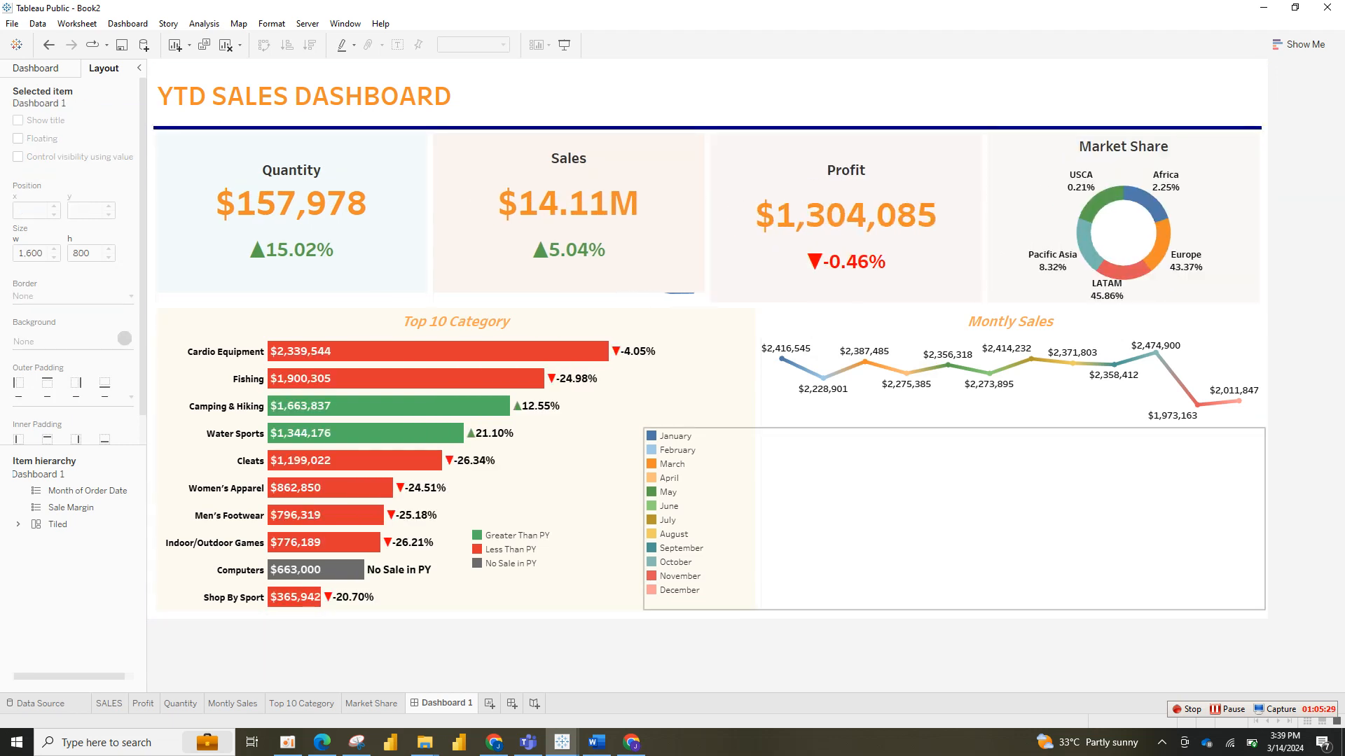
Step: Narrow the floating month legend to fit inside the Montly Sales chart and give the chart's container a pale lavender background
{"action": "left_click", "coordinate": [884, 510]}
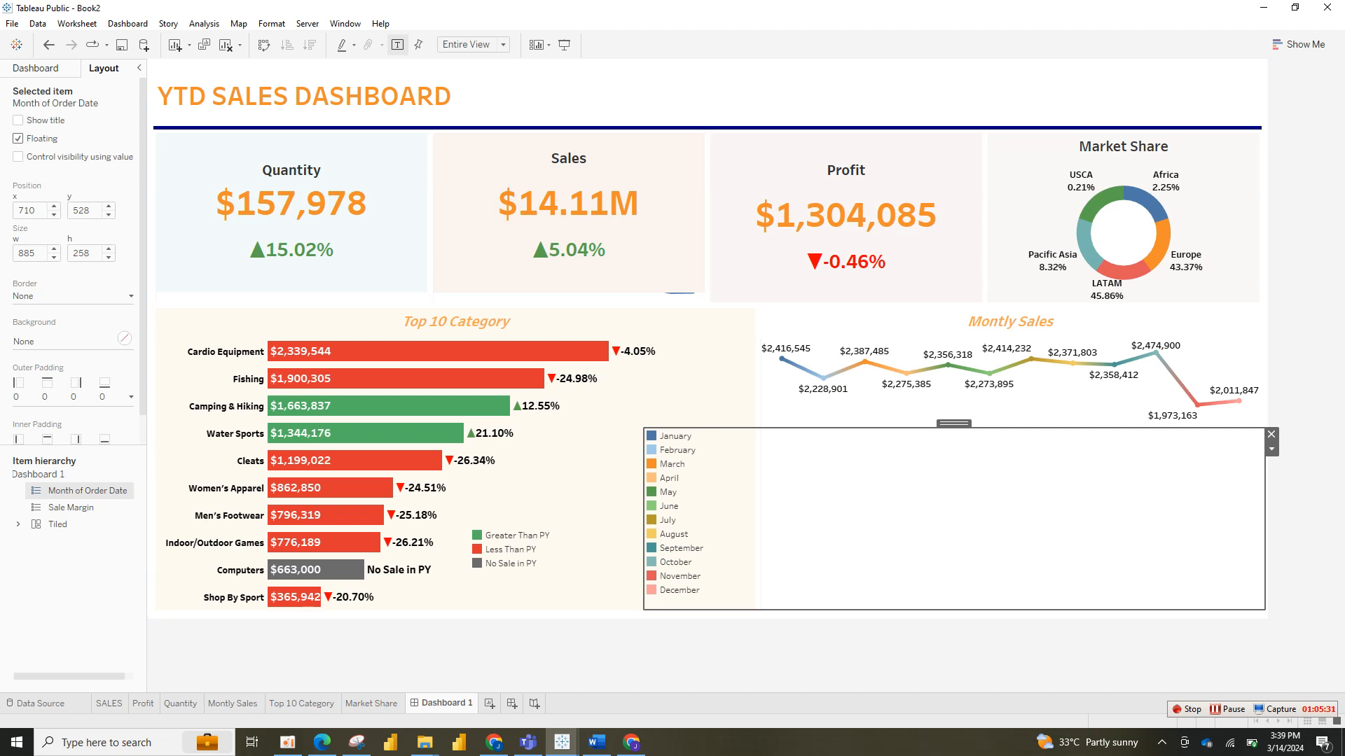
{"action": "left_click_drag", "start_coordinate": [643, 518], "coordinate": [859, 518]}
{"action": "left_click", "coordinate": [810, 510]}
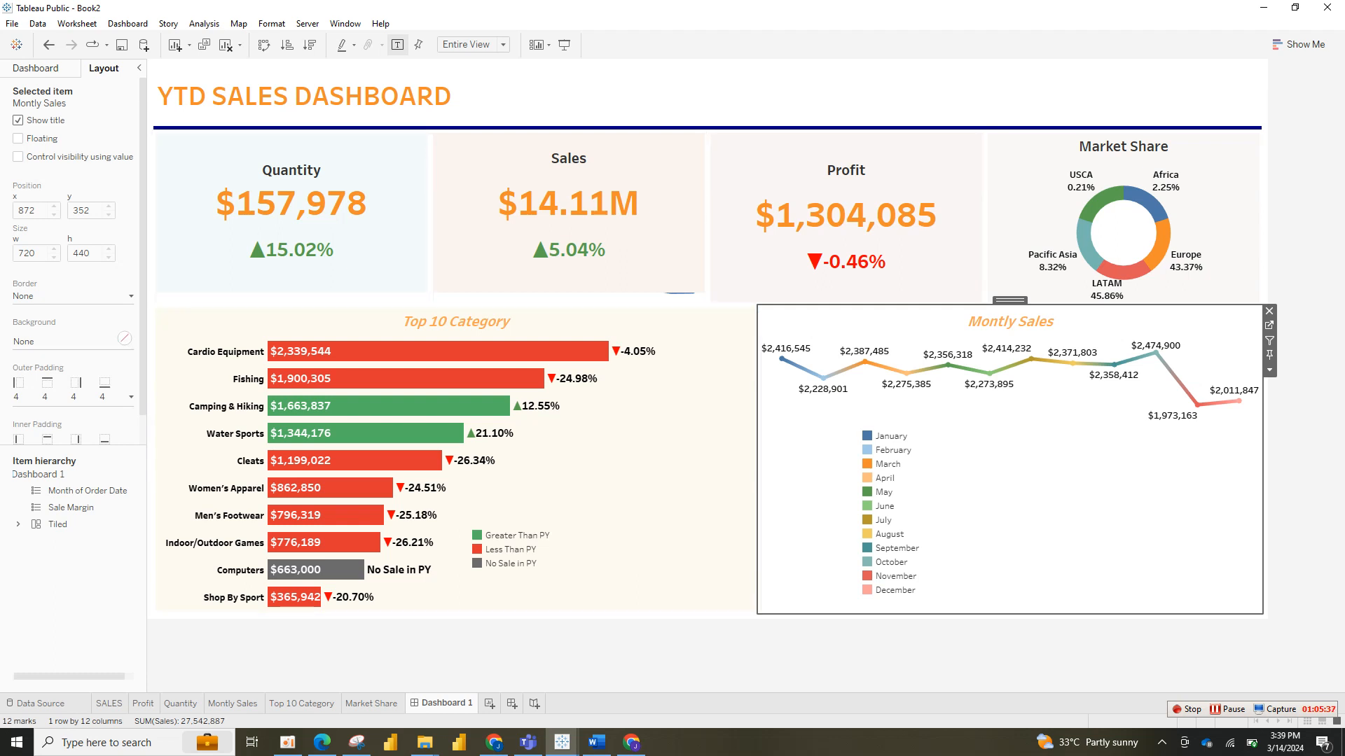
{"action": "left_click", "coordinate": [124, 339]}
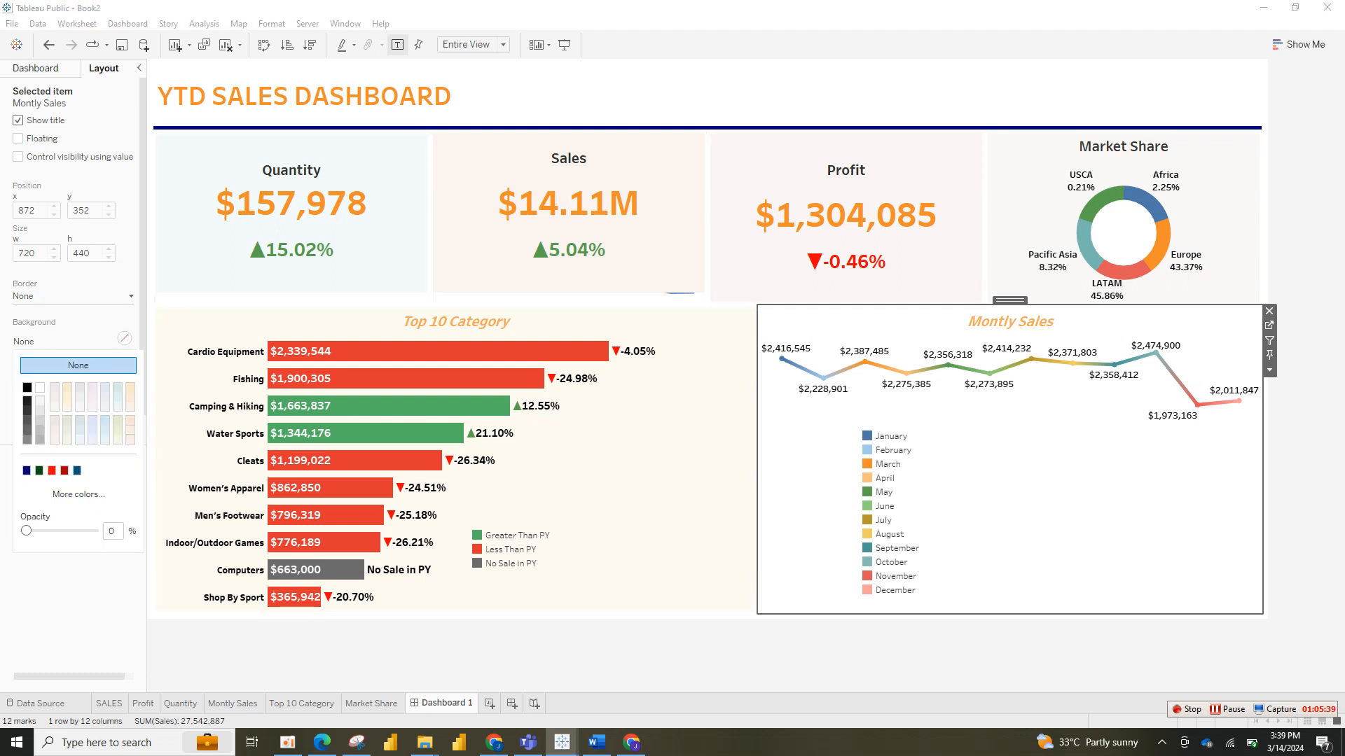
{"action": "left_click", "coordinate": [92, 407]}
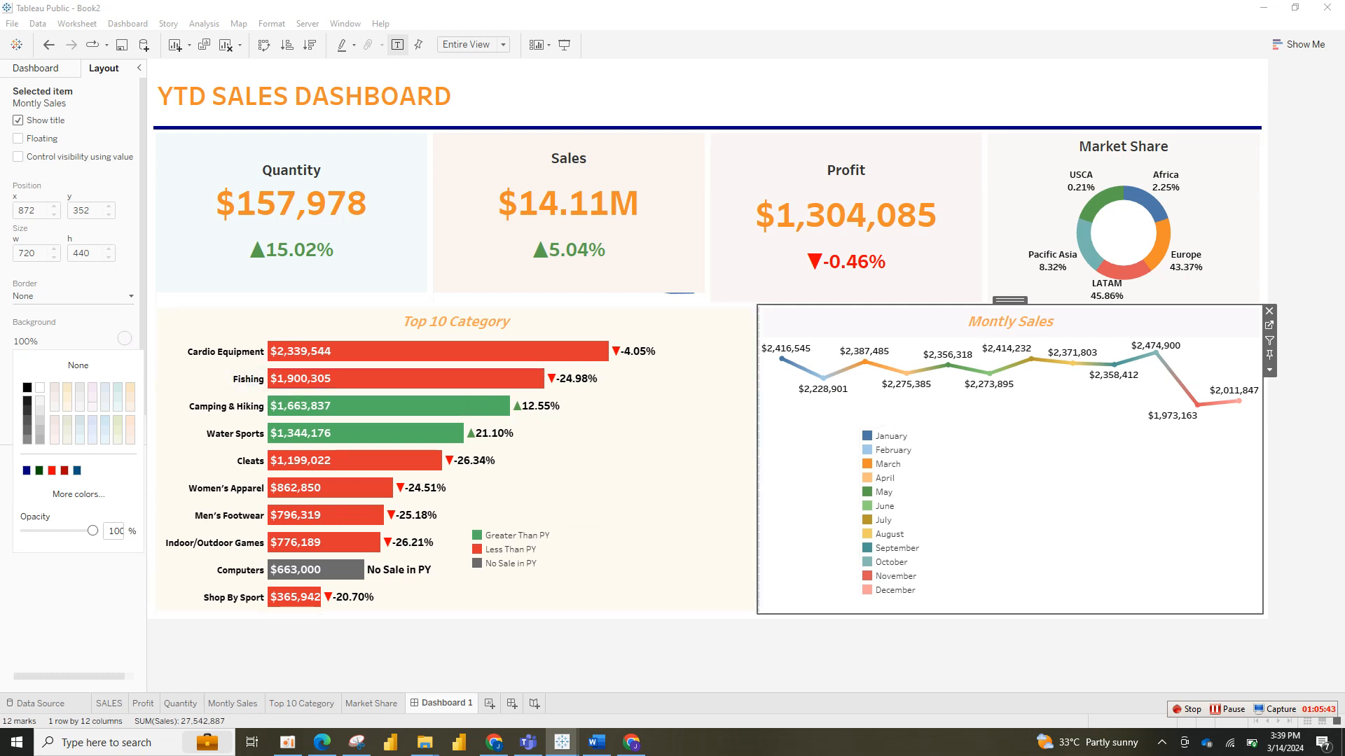
Step: Set the worksheet shading of the Montly Sales chart to None
{"action": "left_click", "coordinate": [808, 518]}
{"action": "right_click", "coordinate": [834, 434]}
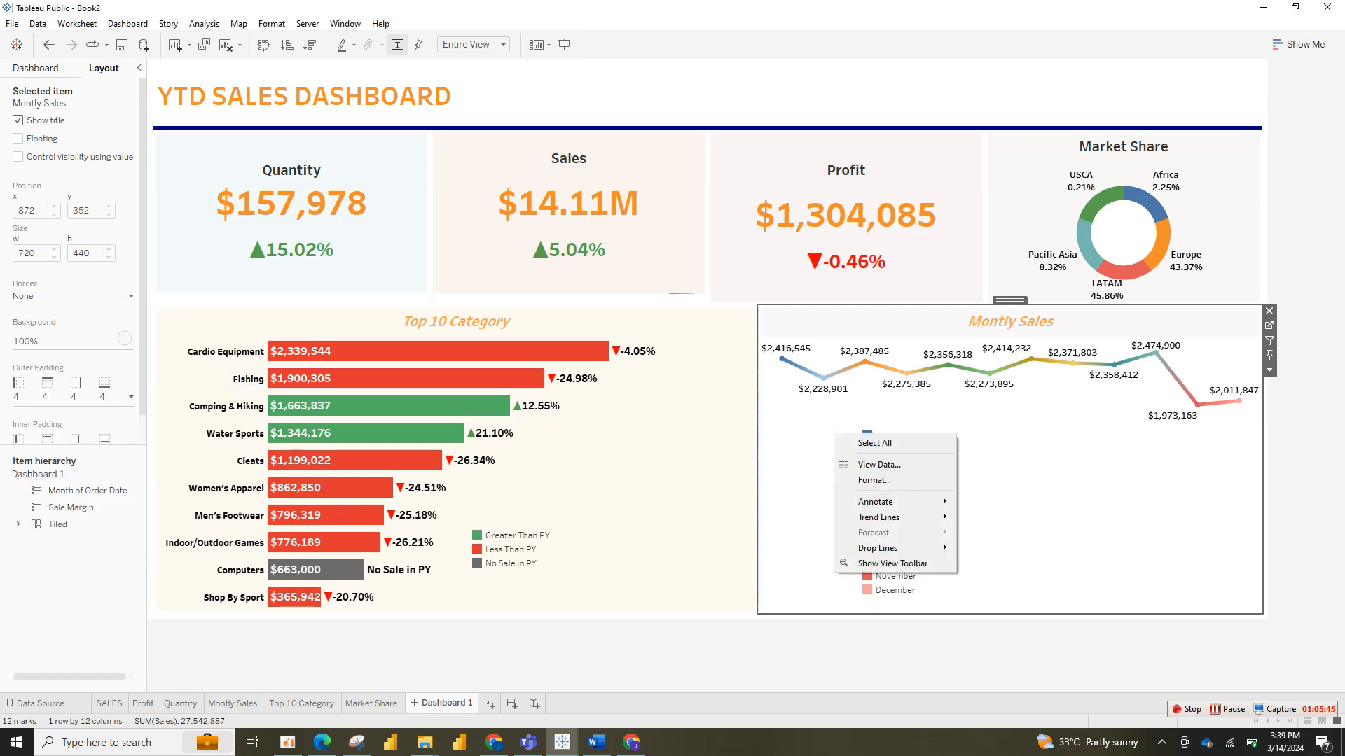
{"action": "left_click", "coordinate": [874, 480]}
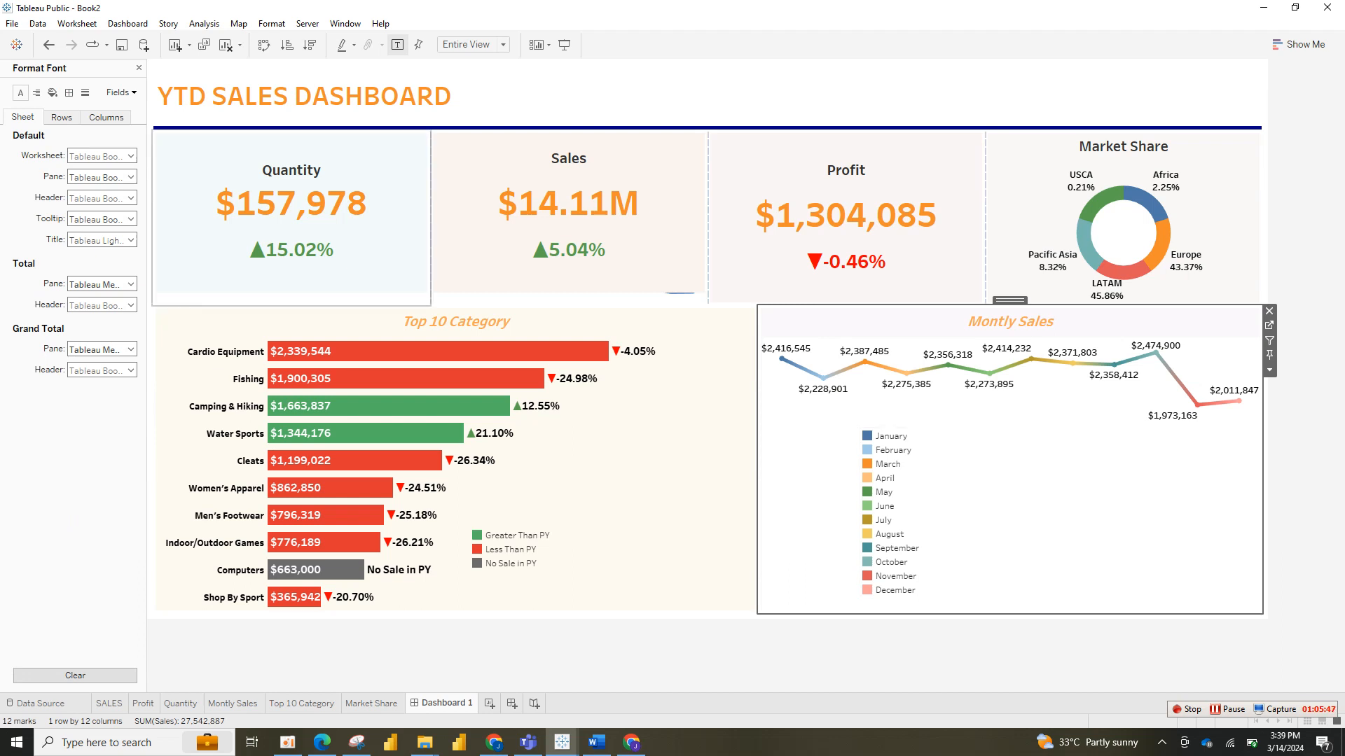
{"action": "left_click", "coordinate": [52, 93]}
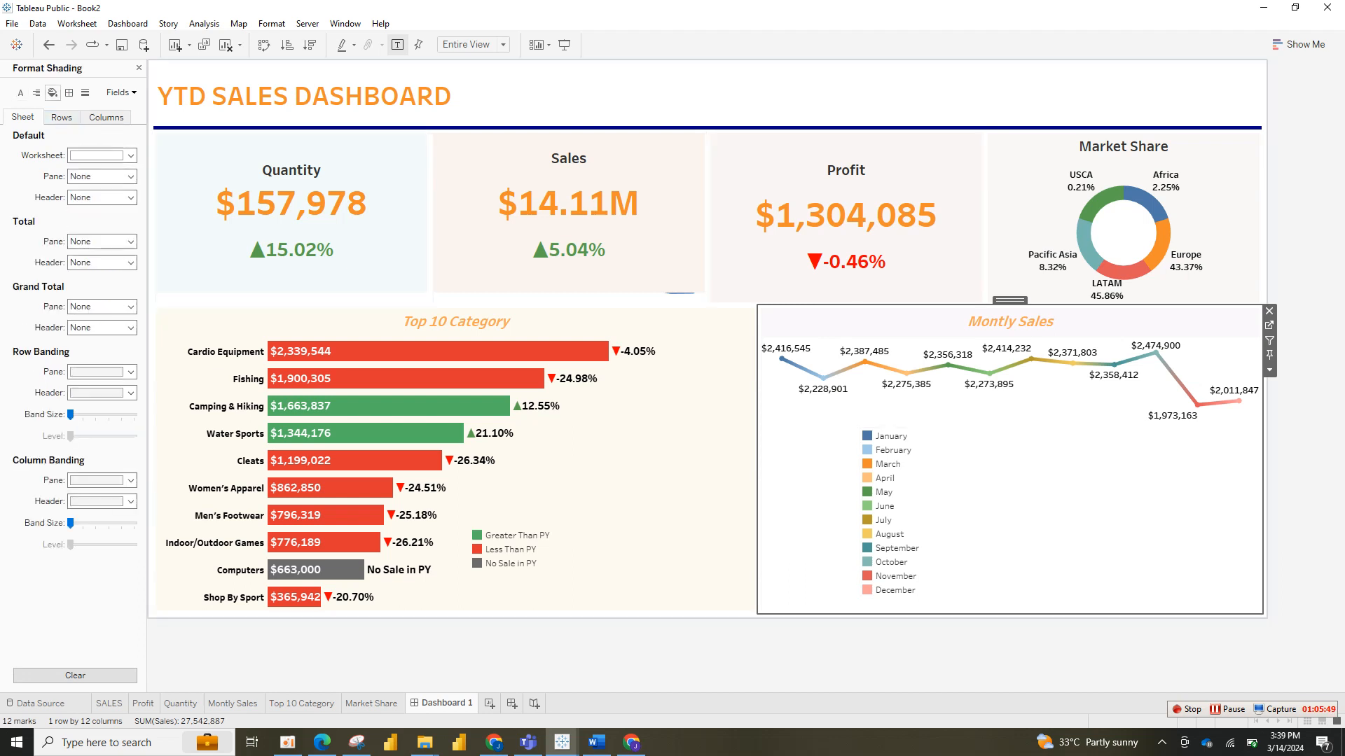
{"action": "left_click", "coordinate": [102, 155]}
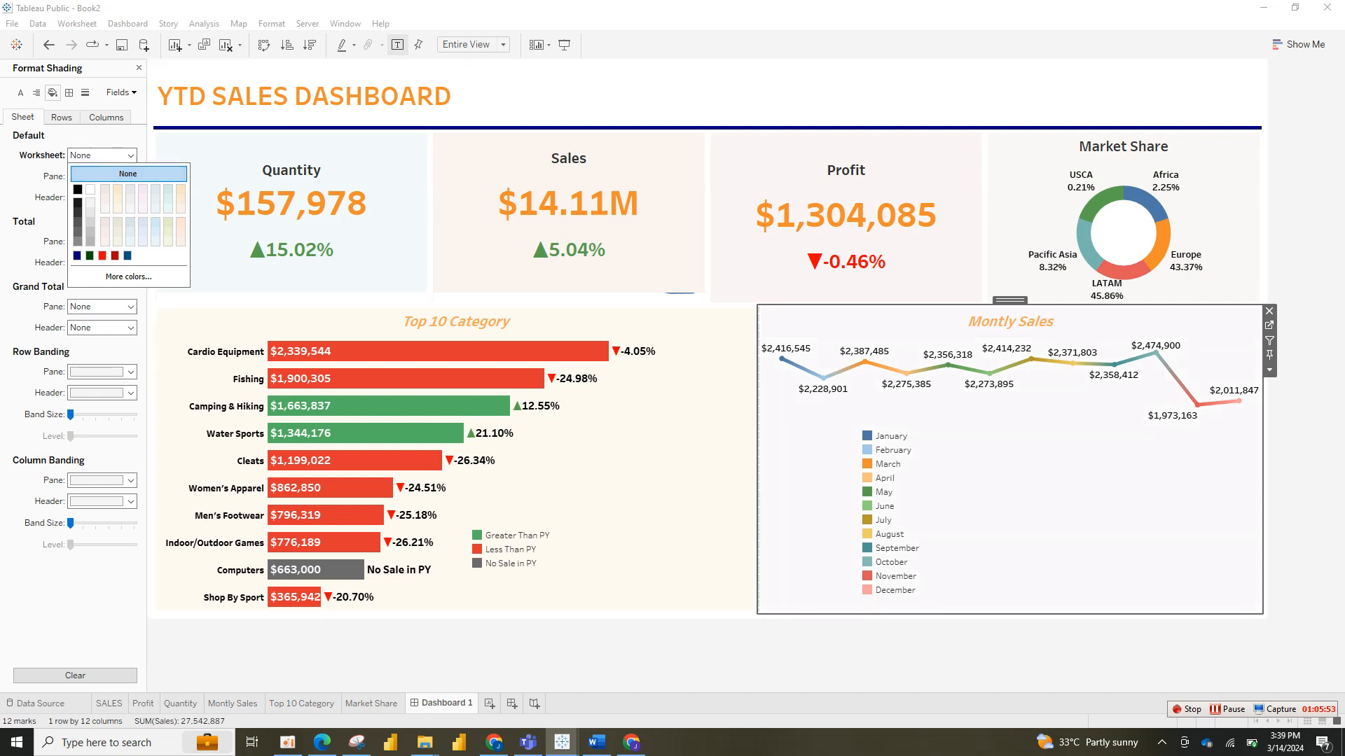
{"action": "left_click", "coordinate": [128, 174]}
Step: Try a different item arrangement for the month legend inside the Montly Sales chart
{"action": "right_click", "coordinate": [896, 437]}
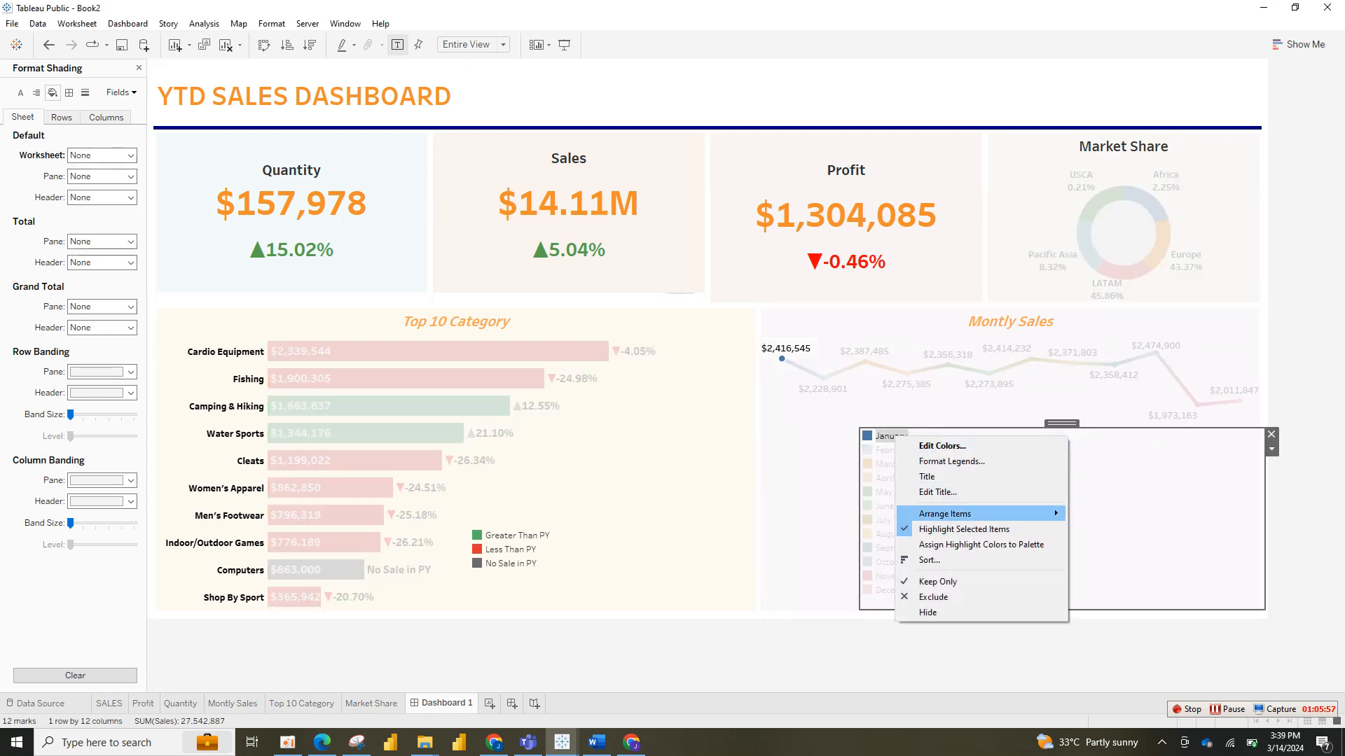
{"action": "mouse_move", "coordinate": [981, 514]}
{"action": "left_click", "coordinate": [1120, 560]}
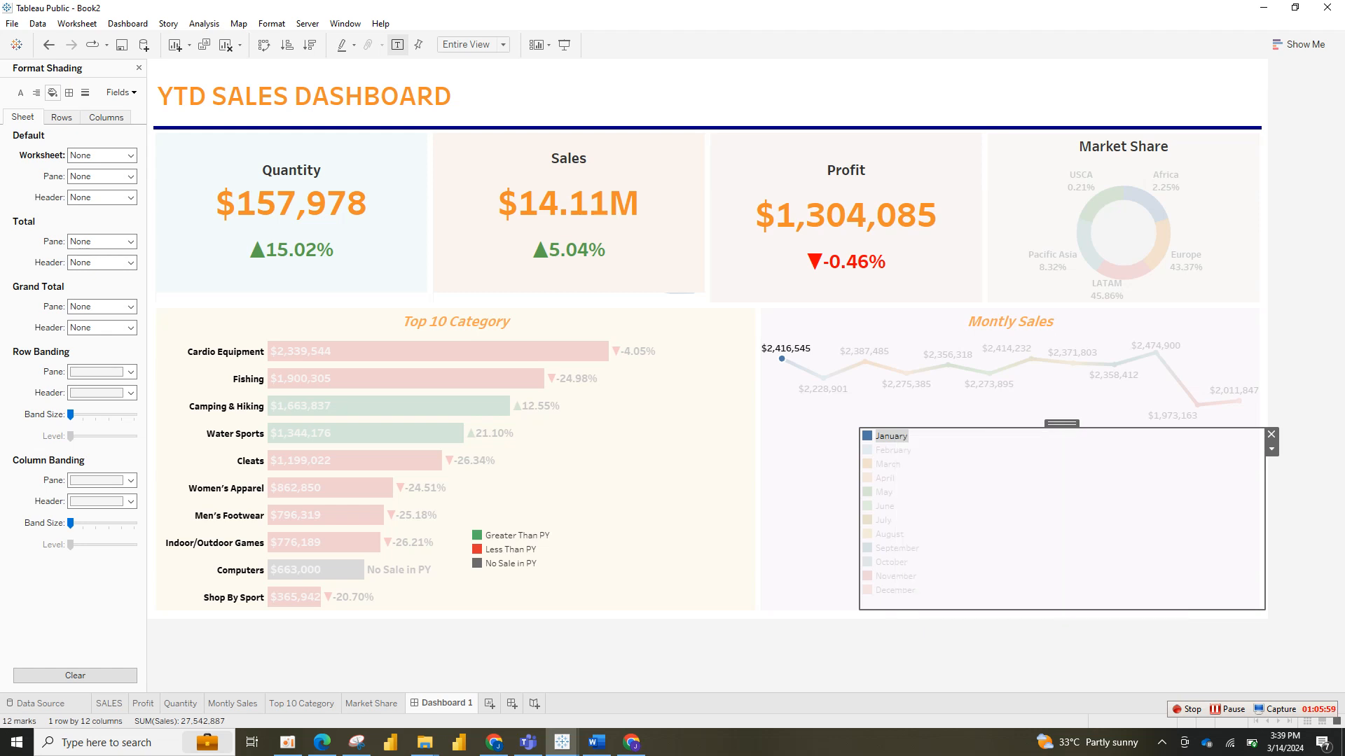
Step: Highlight March through the month legend, clear the highlight, and close the shading settings
{"action": "left_click", "coordinate": [887, 465]}
{"action": "left_click", "coordinate": [820, 483]}
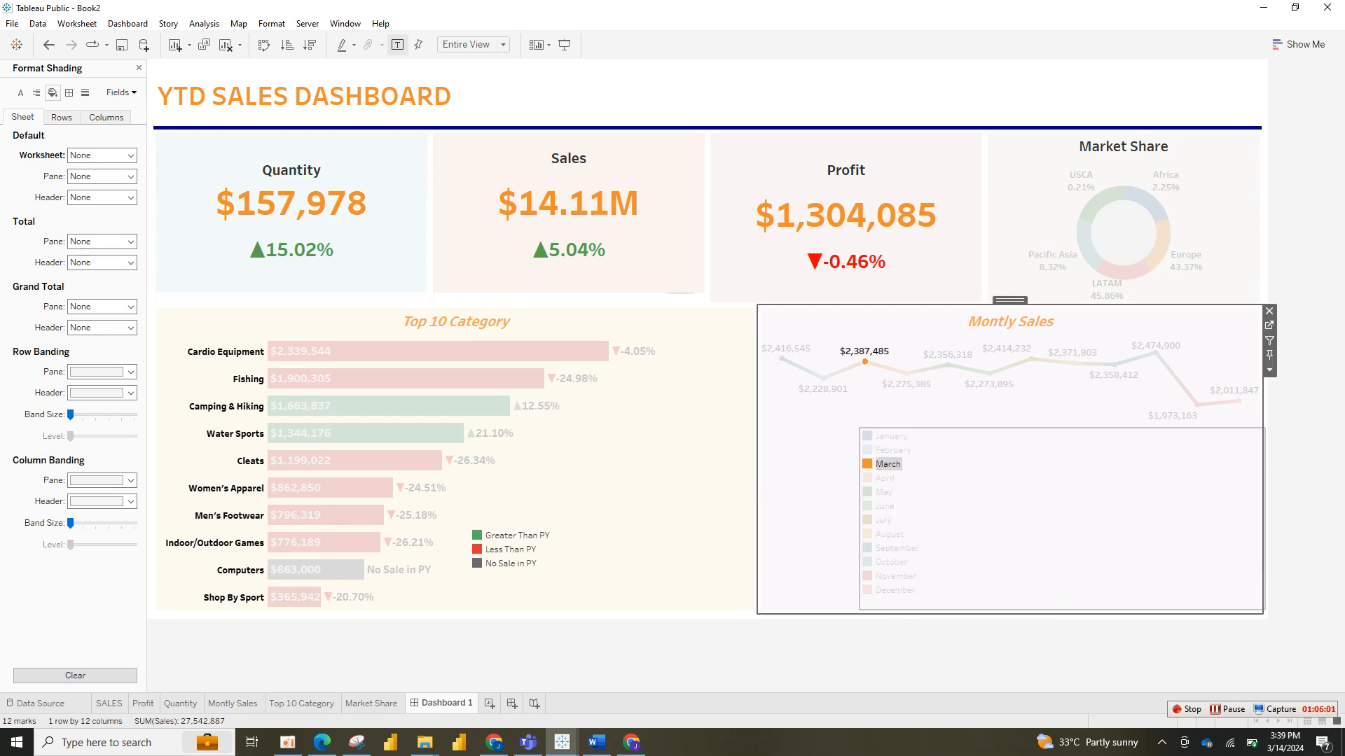
{"action": "left_click", "coordinate": [994, 499]}
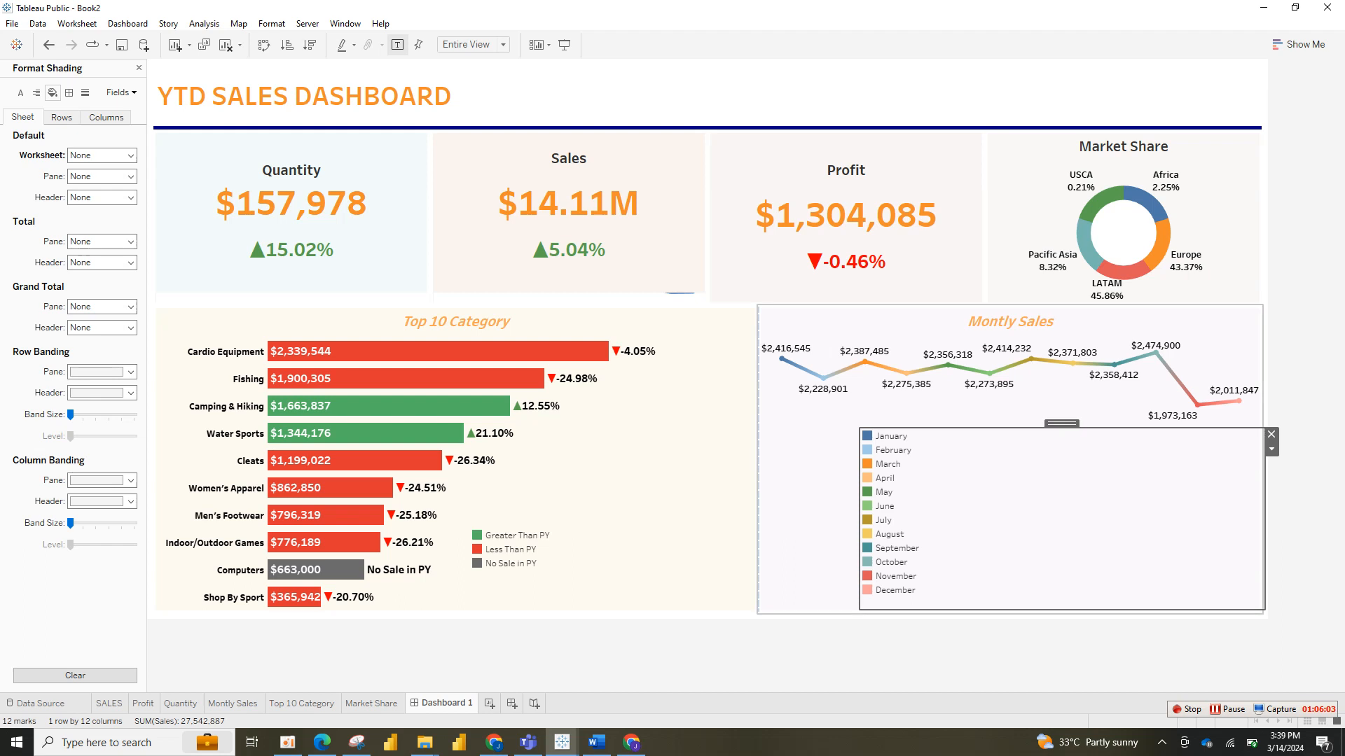
{"action": "left_click", "coordinate": [910, 616]}
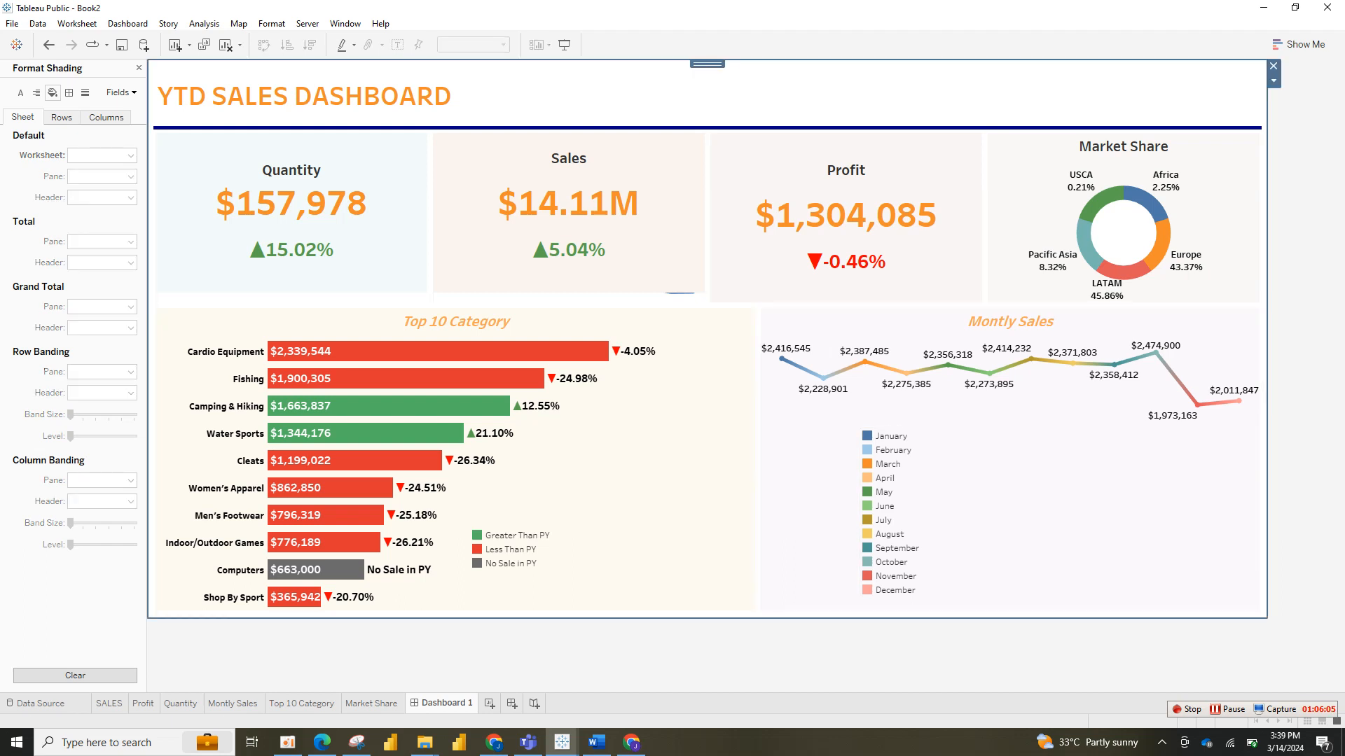
{"action": "left_click", "coordinate": [139, 68]}
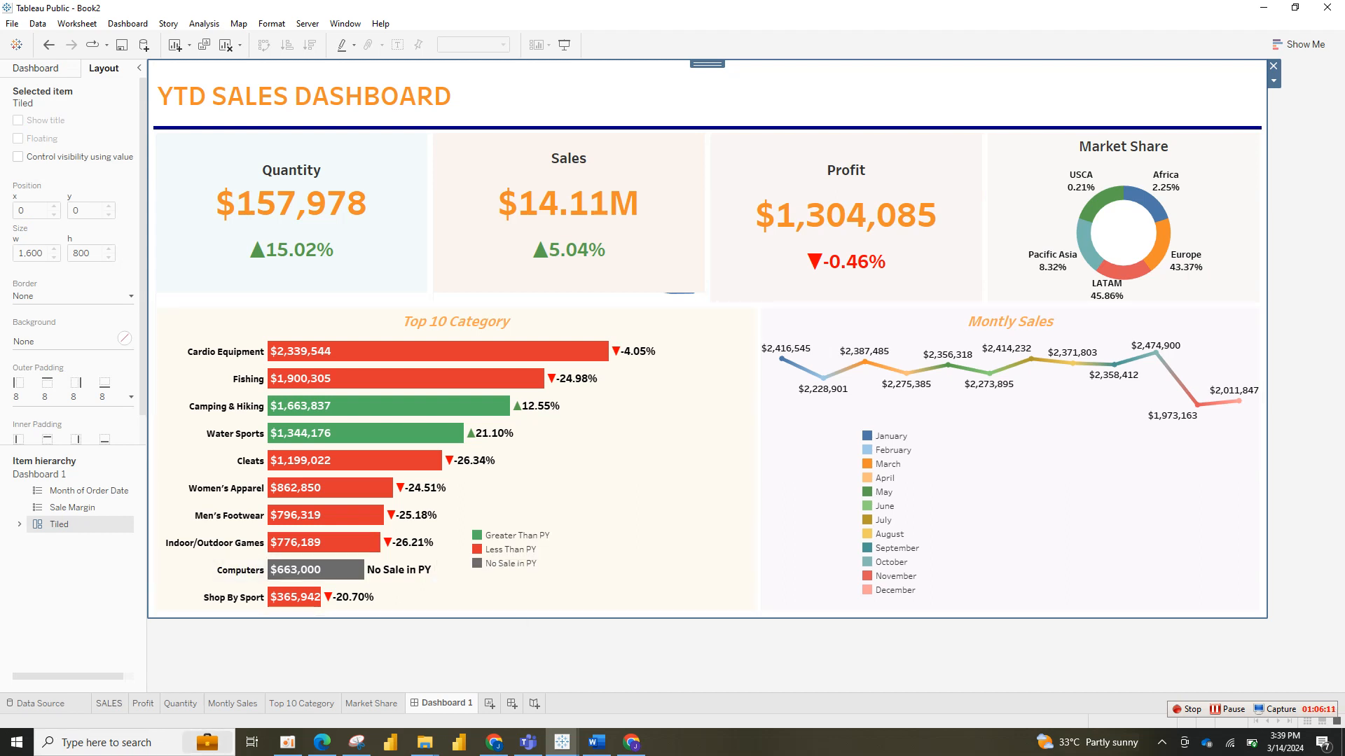
Step: Add a Customer Segment filter to the SALES worksheet with the Use all option
{"action": "left_click", "coordinate": [109, 703]}
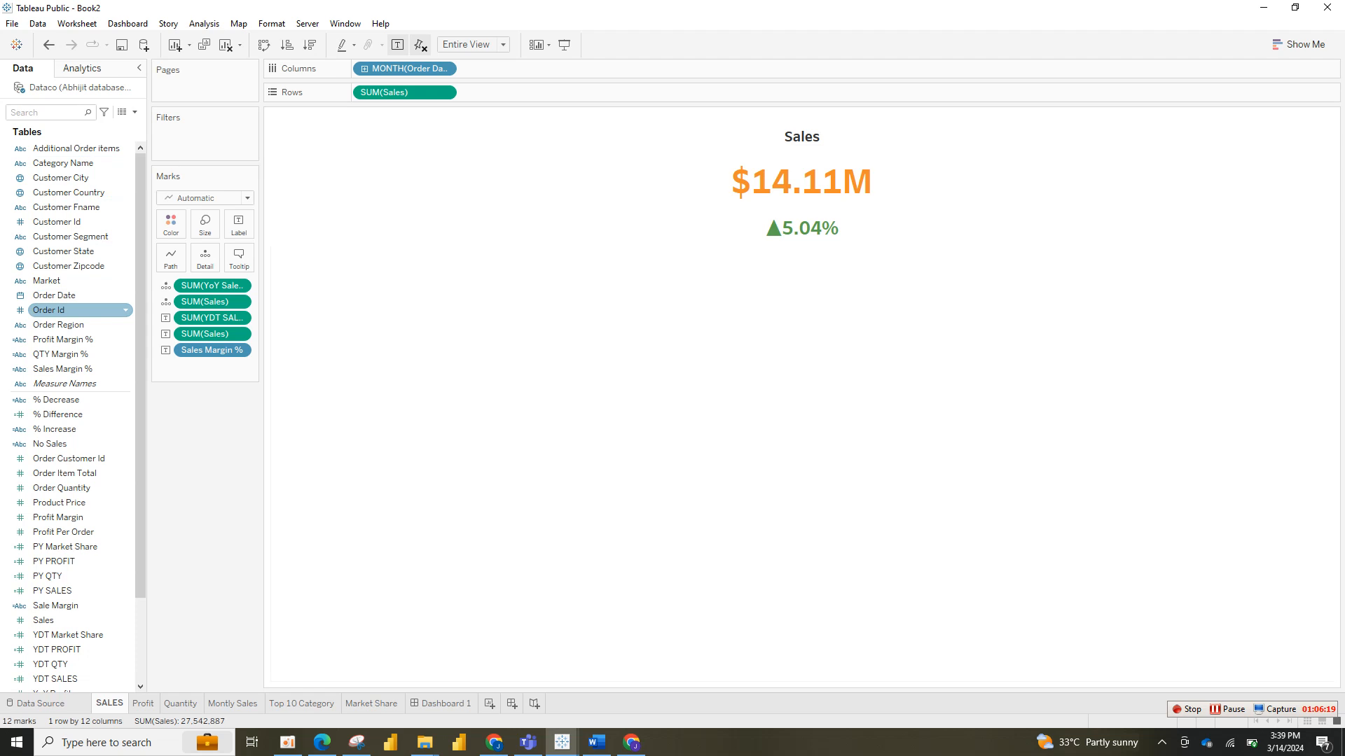
{"action": "scroll", "coordinate": [77, 365], "scroll_direction": "down", "scroll_amount": 3}
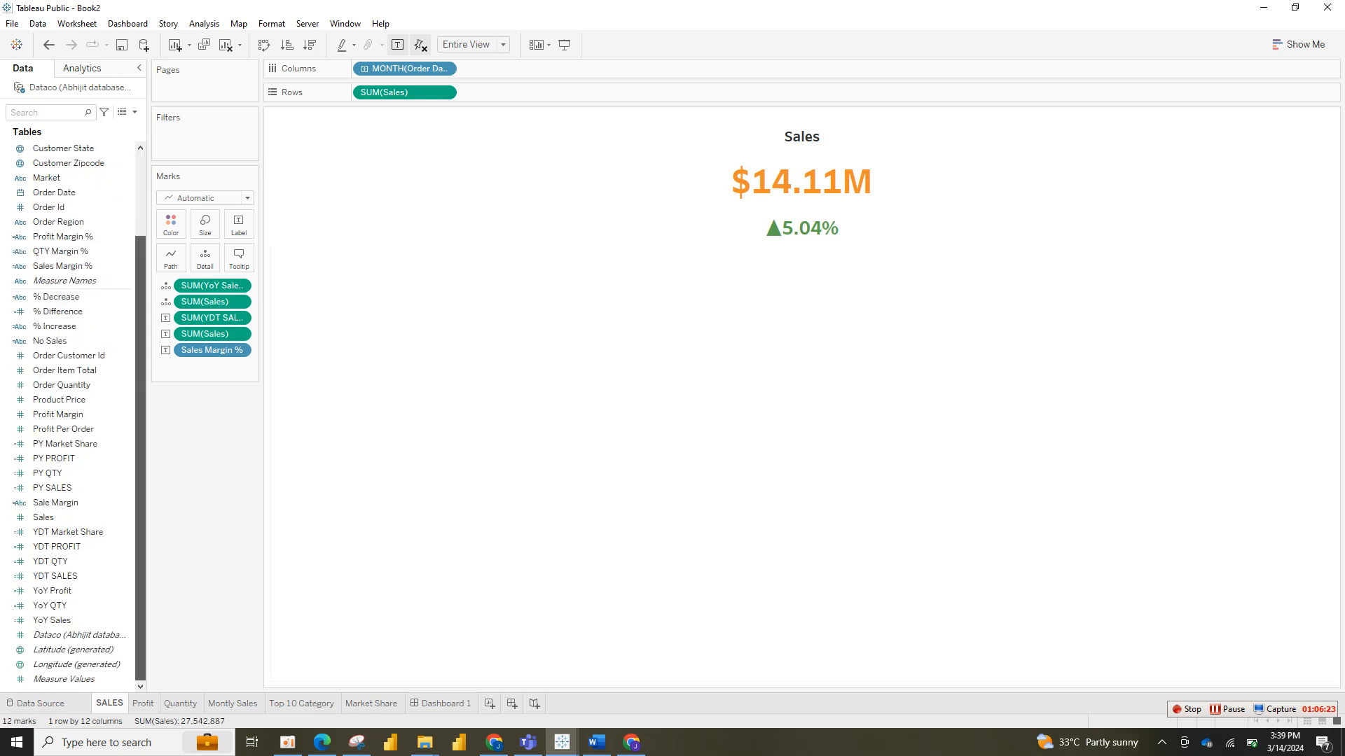
{"action": "scroll", "coordinate": [77, 340], "scroll_direction": "up", "scroll_amount": 3}
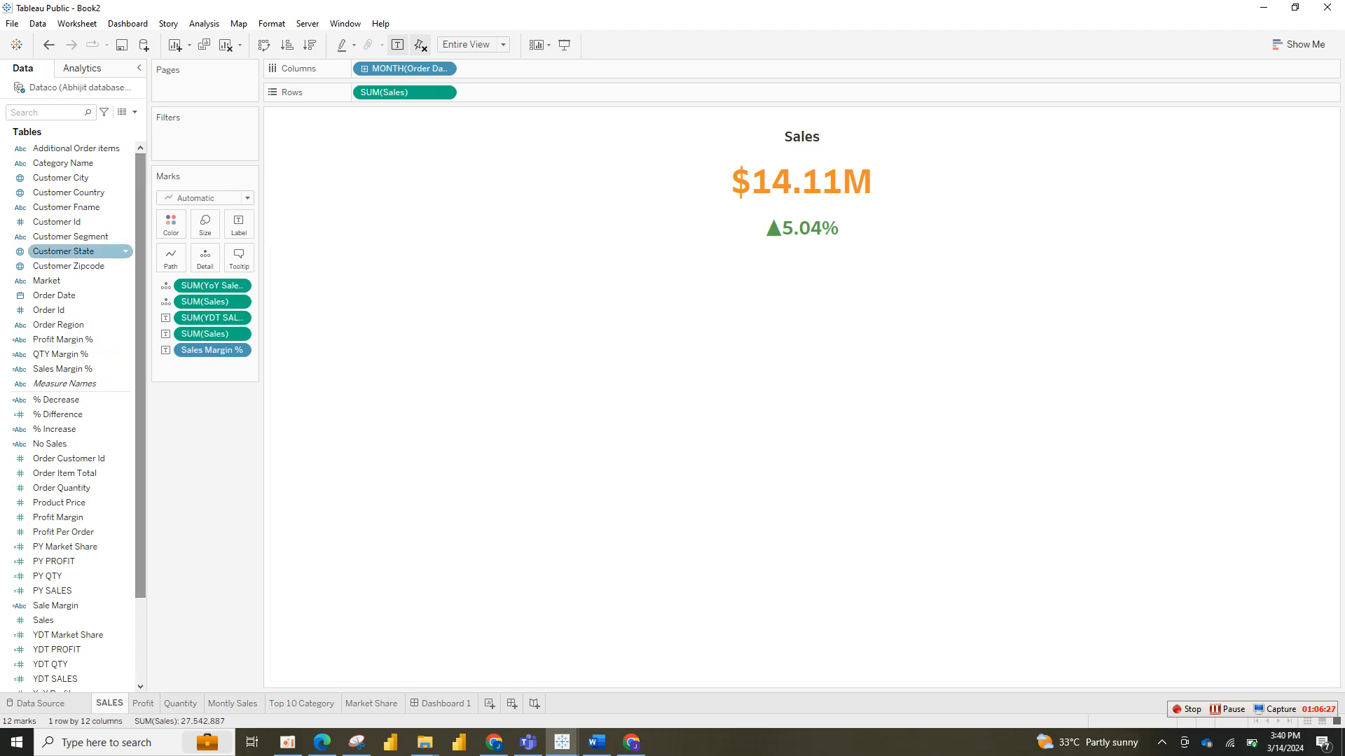
{"action": "left_click_drag", "start_coordinate": [70, 237], "coordinate": [203, 130]}
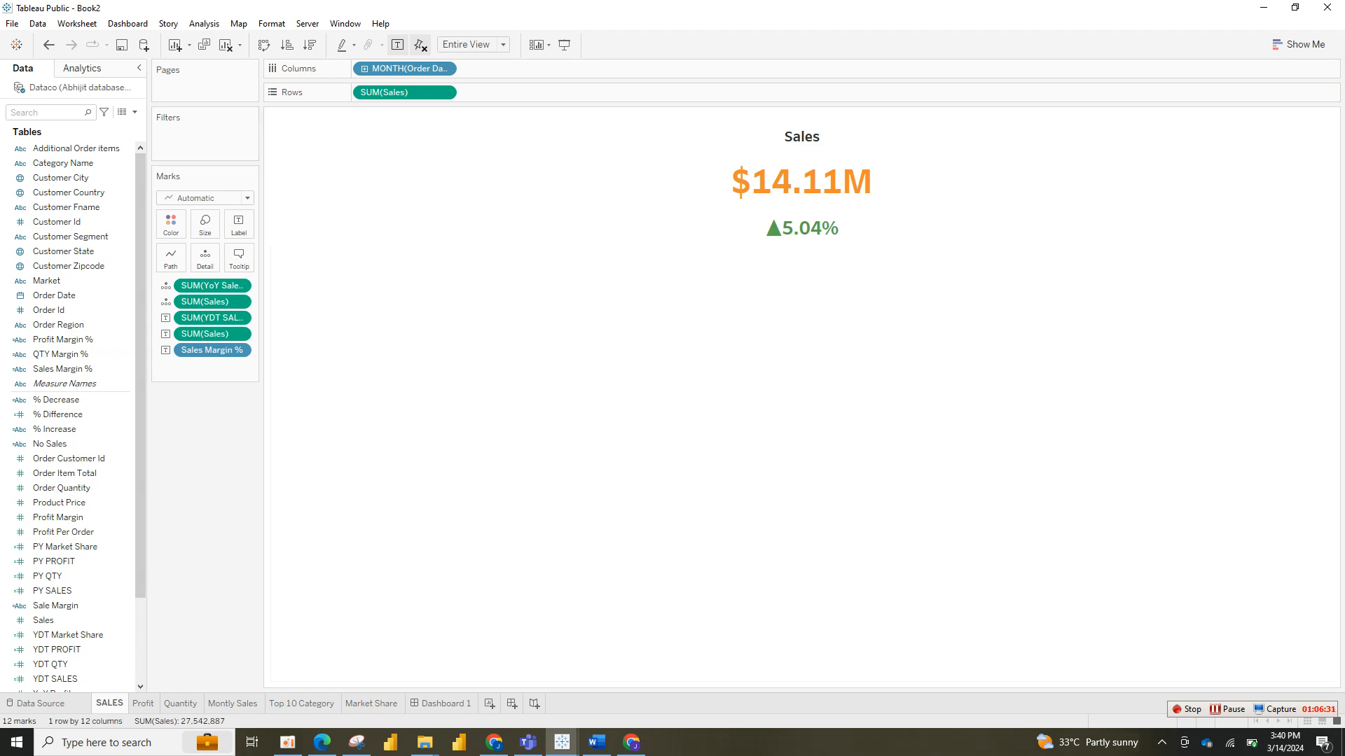
{"action": "left_click_drag", "start_coordinate": [70, 237], "coordinate": [204, 133]}
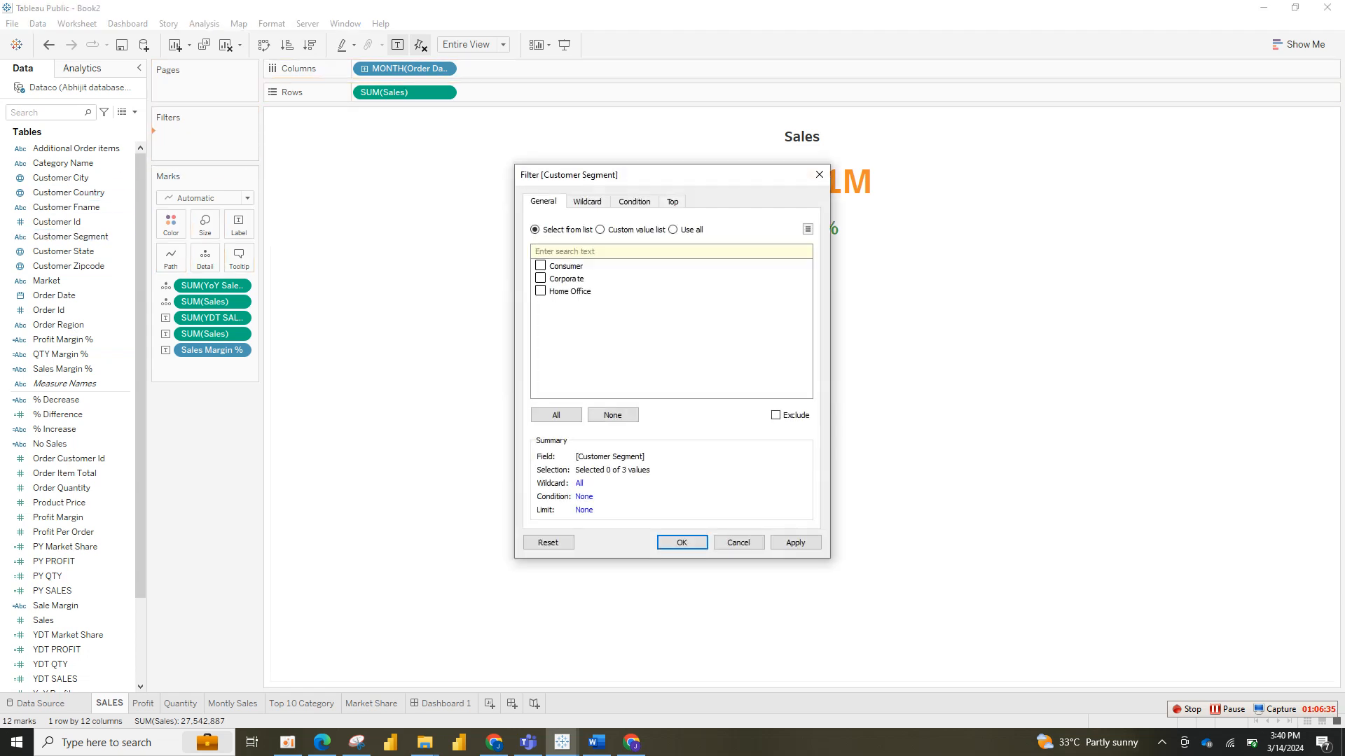
{"action": "left_click", "coordinate": [673, 230]}
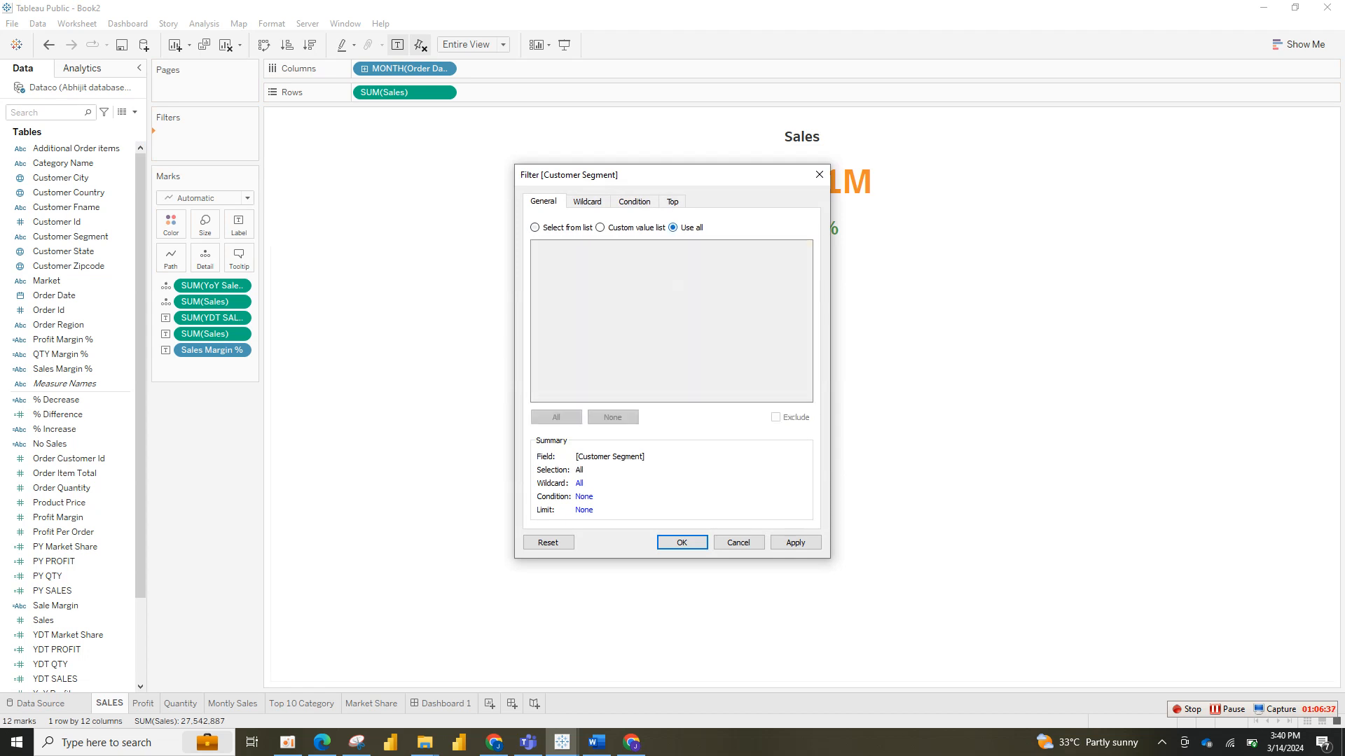
{"action": "left_click", "coordinate": [795, 542]}
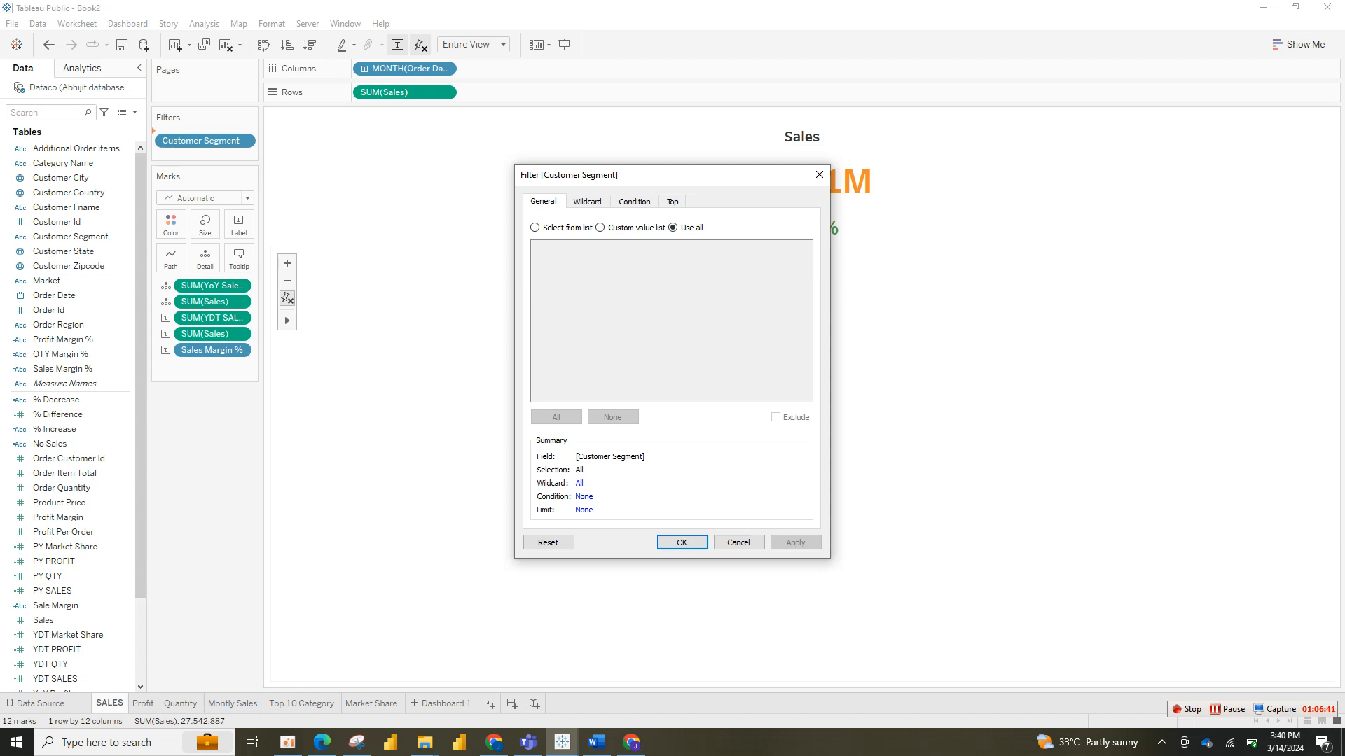
{"action": "left_click", "coordinate": [818, 174]}
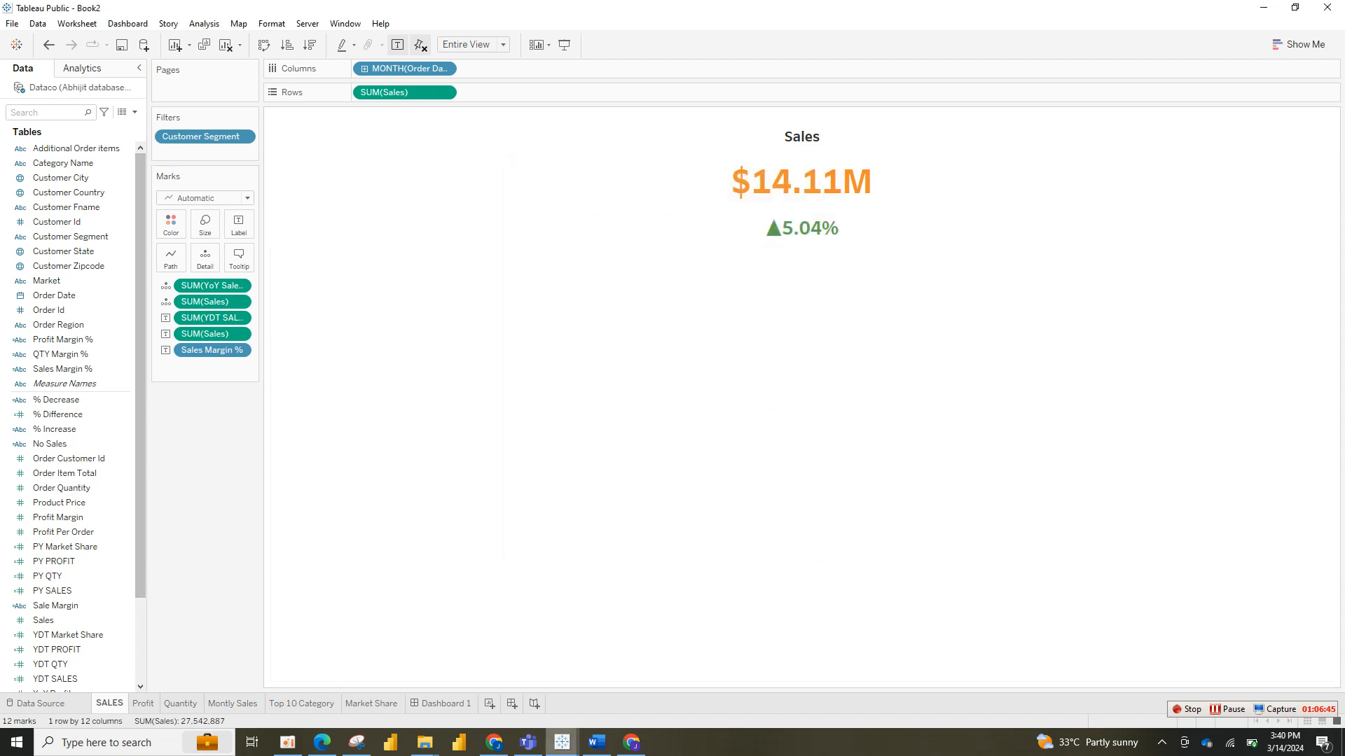
Step: Add a Market filter to the SALES worksheet with the Use all option
{"action": "mouse_move", "coordinate": [562, 742]}
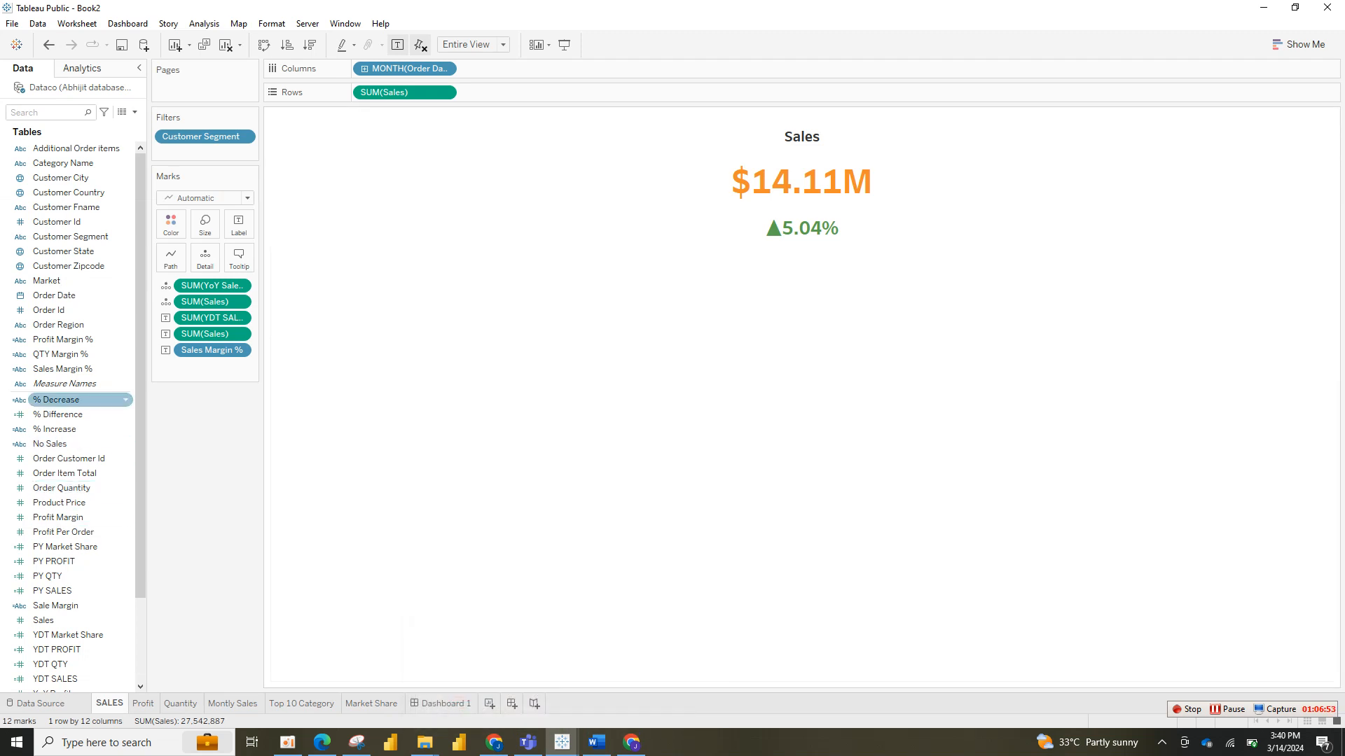
{"action": "left_click", "coordinate": [70, 281]}
{"action": "left_click_drag", "start_coordinate": [70, 281], "coordinate": [203, 147]}
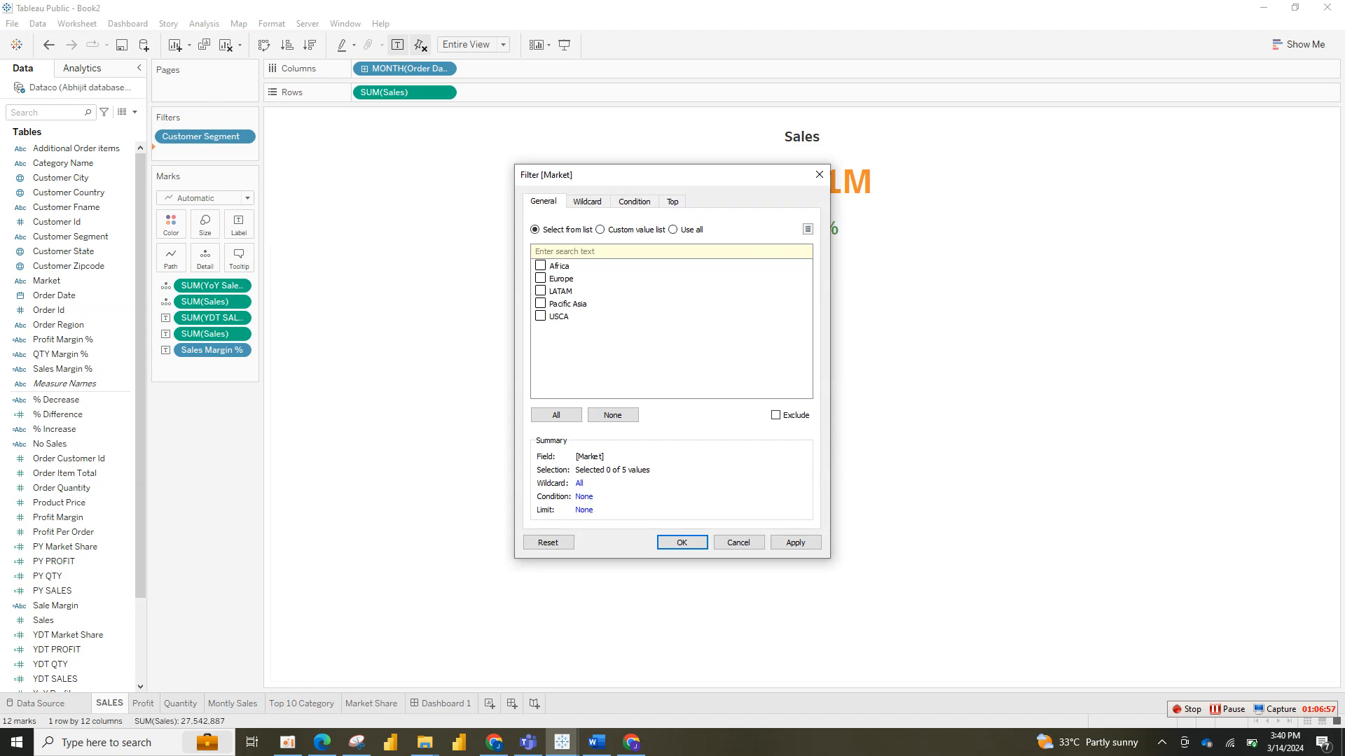
{"action": "left_click", "coordinate": [673, 230]}
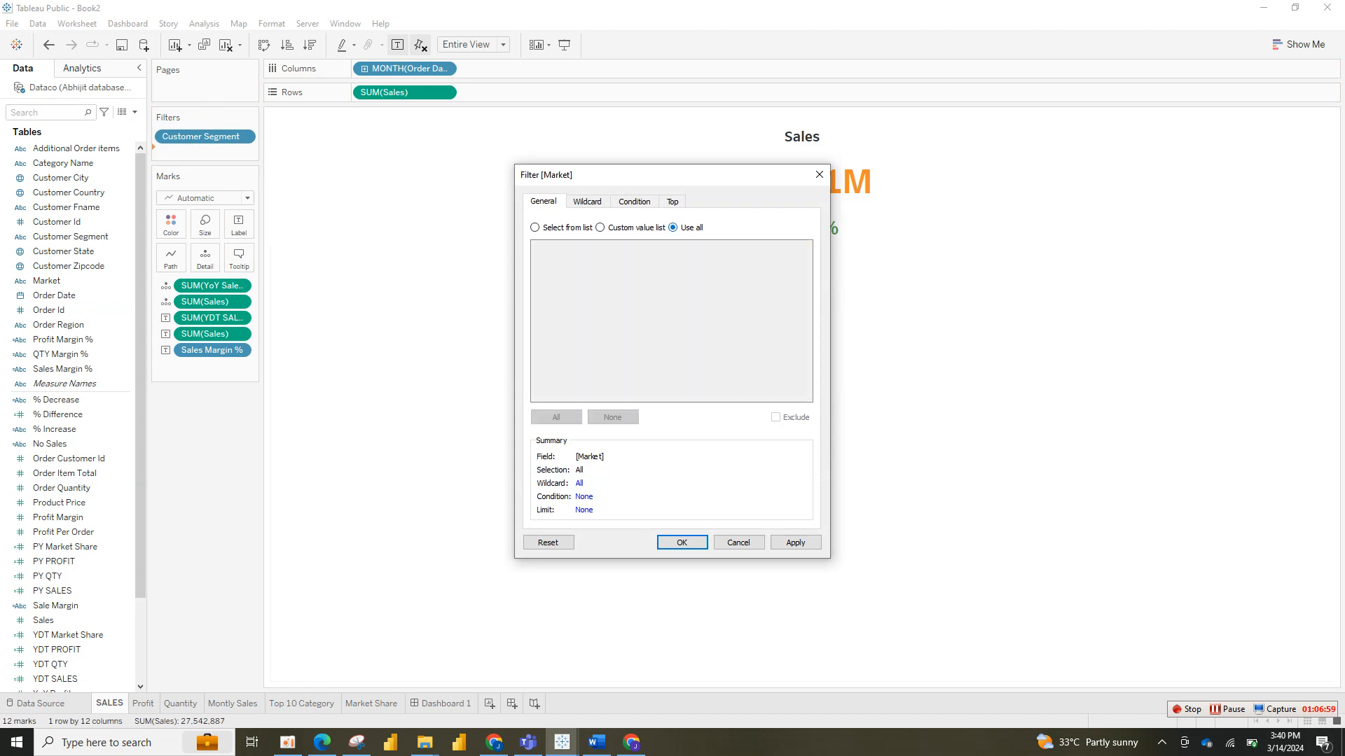
{"action": "left_click", "coordinate": [795, 543]}
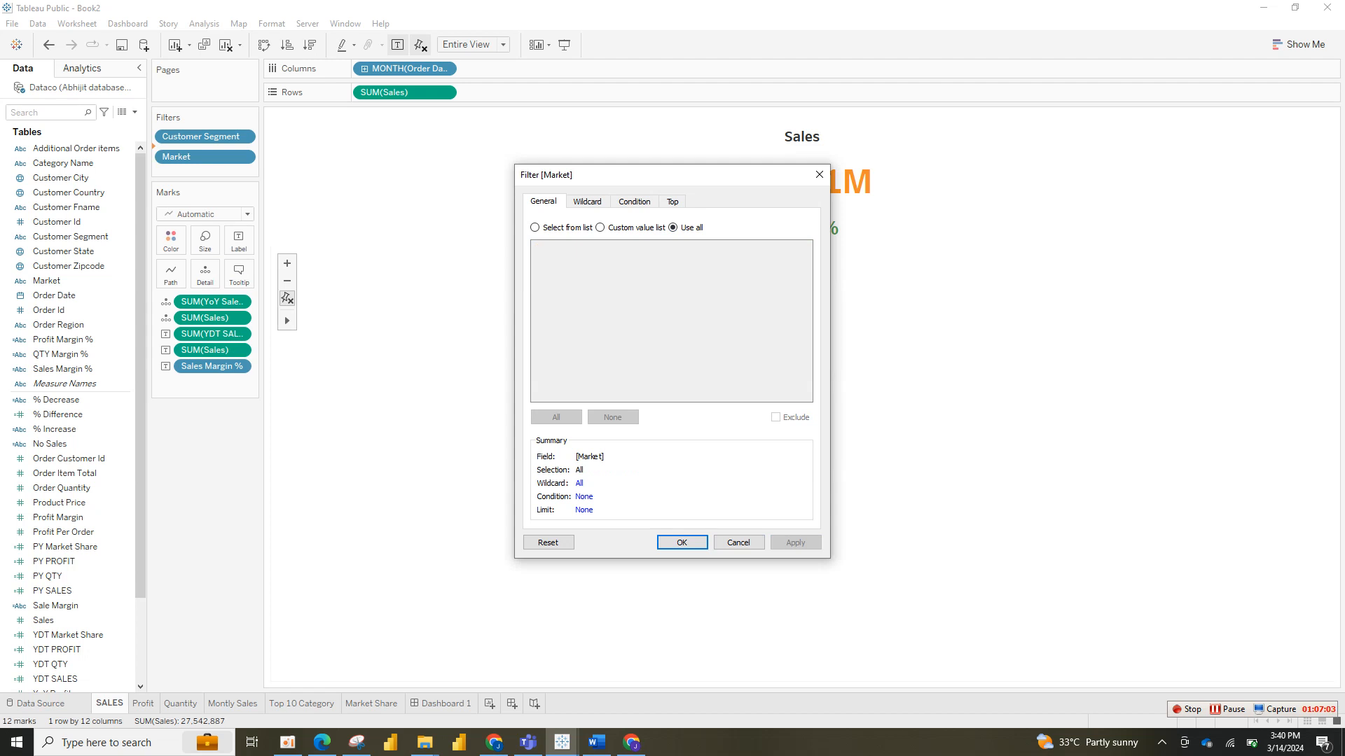
{"action": "left_click", "coordinate": [681, 543]}
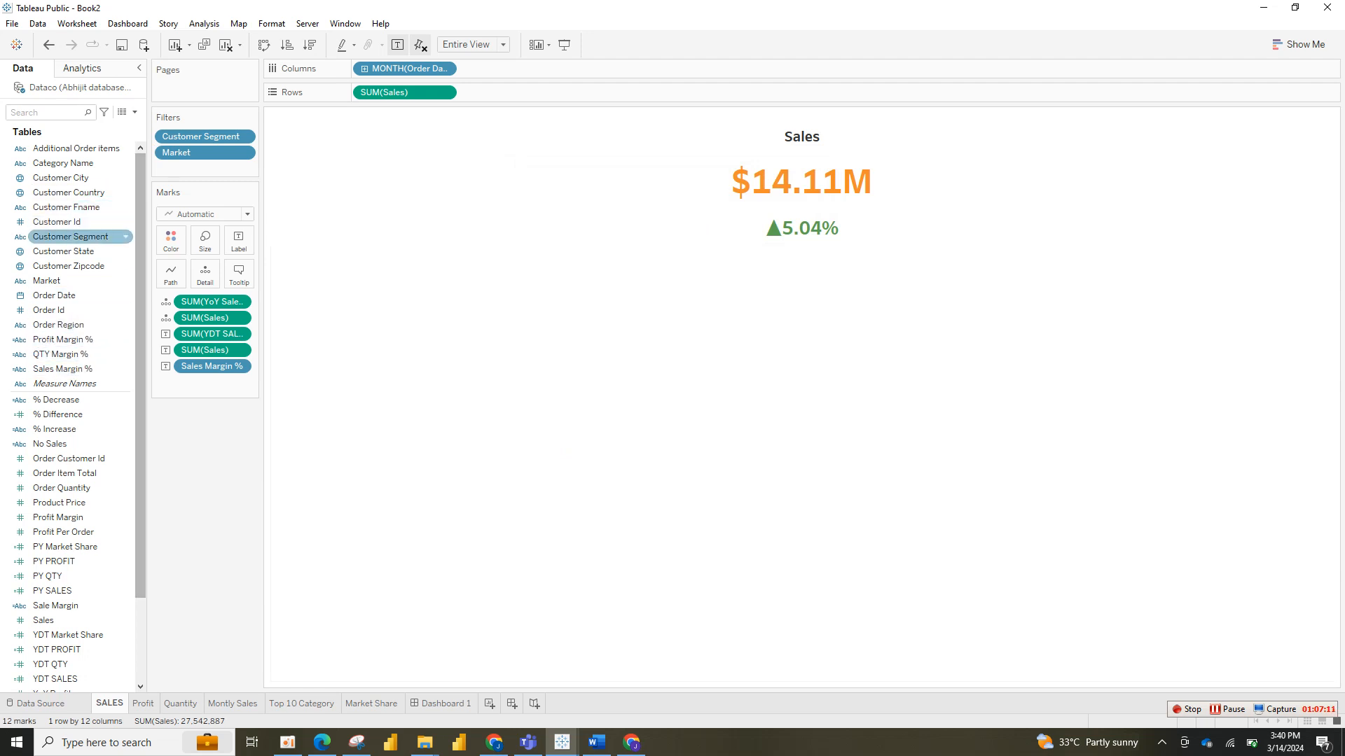
Step: Add an Order Date filter by Years to the SALES worksheet with the Use all option
{"action": "left_click_drag", "start_coordinate": [55, 295], "coordinate": [203, 168]}
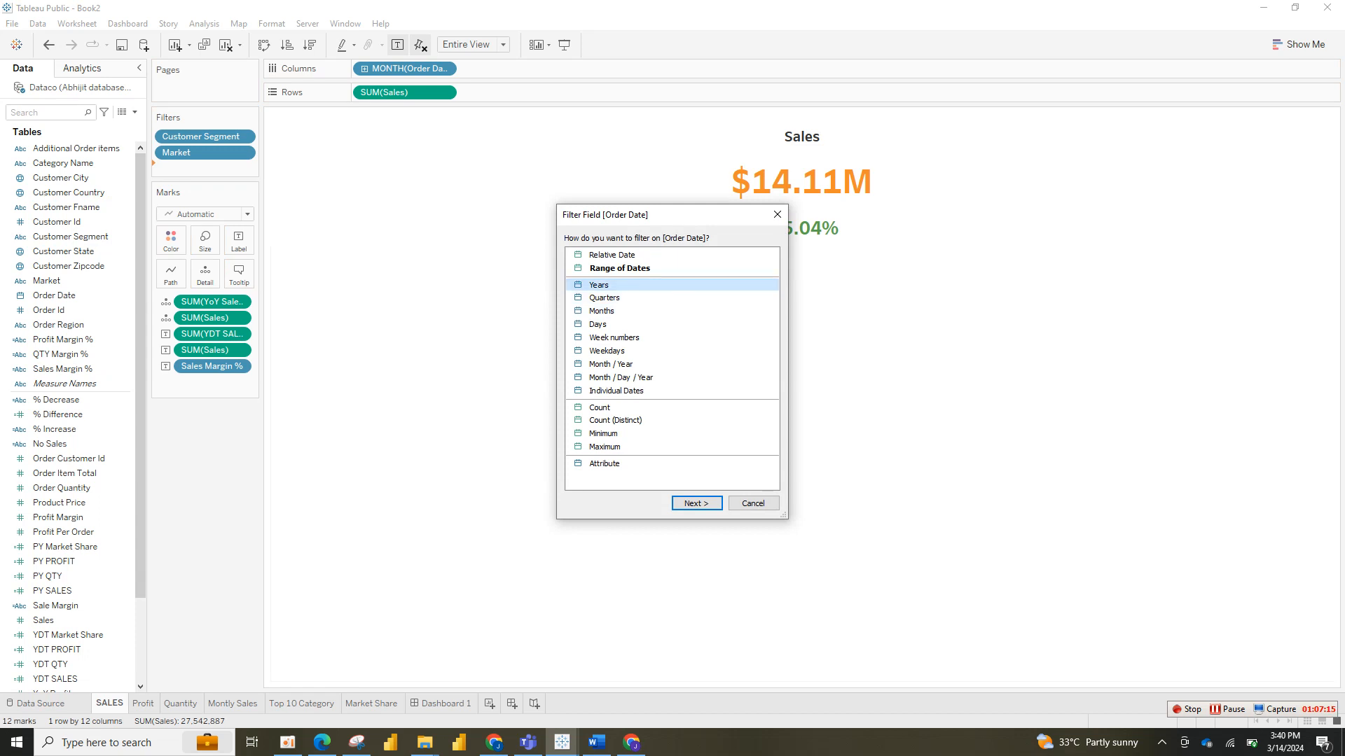
{"action": "left_click", "coordinate": [696, 503]}
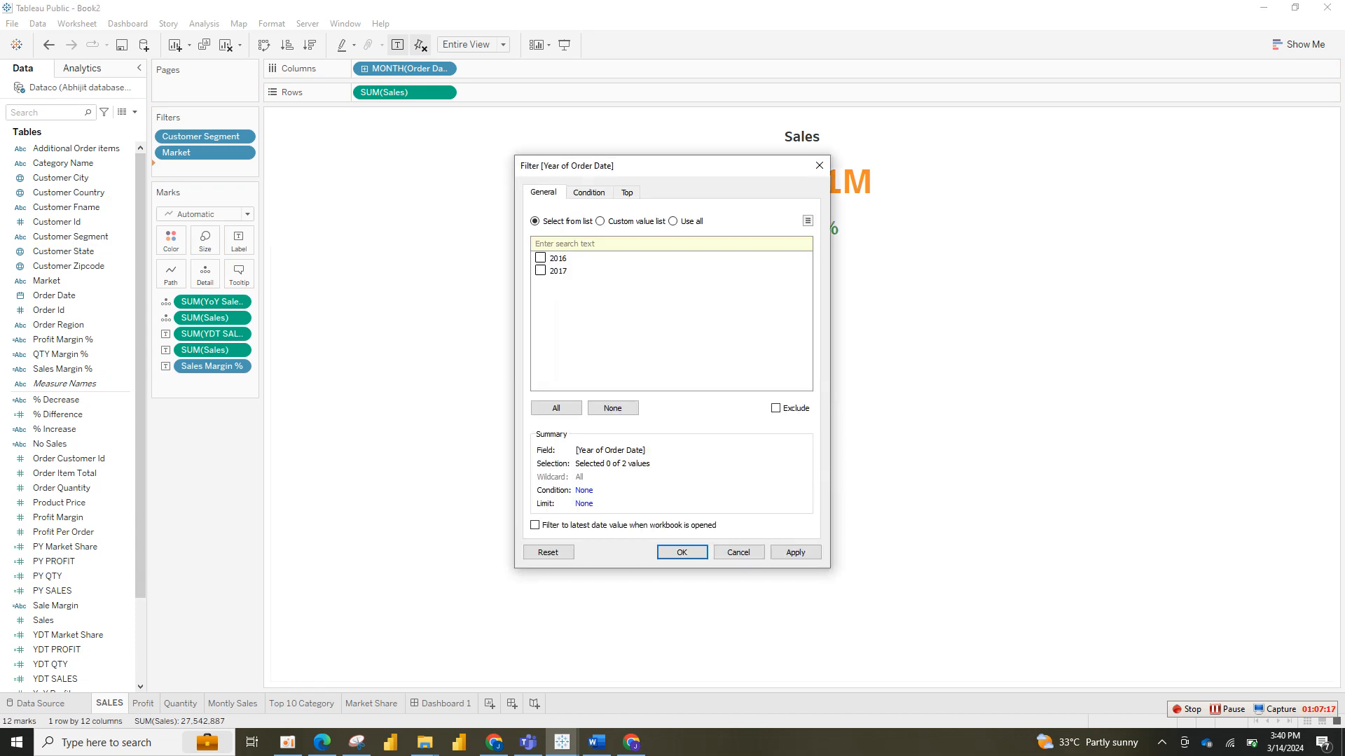
{"action": "left_click", "coordinate": [673, 221]}
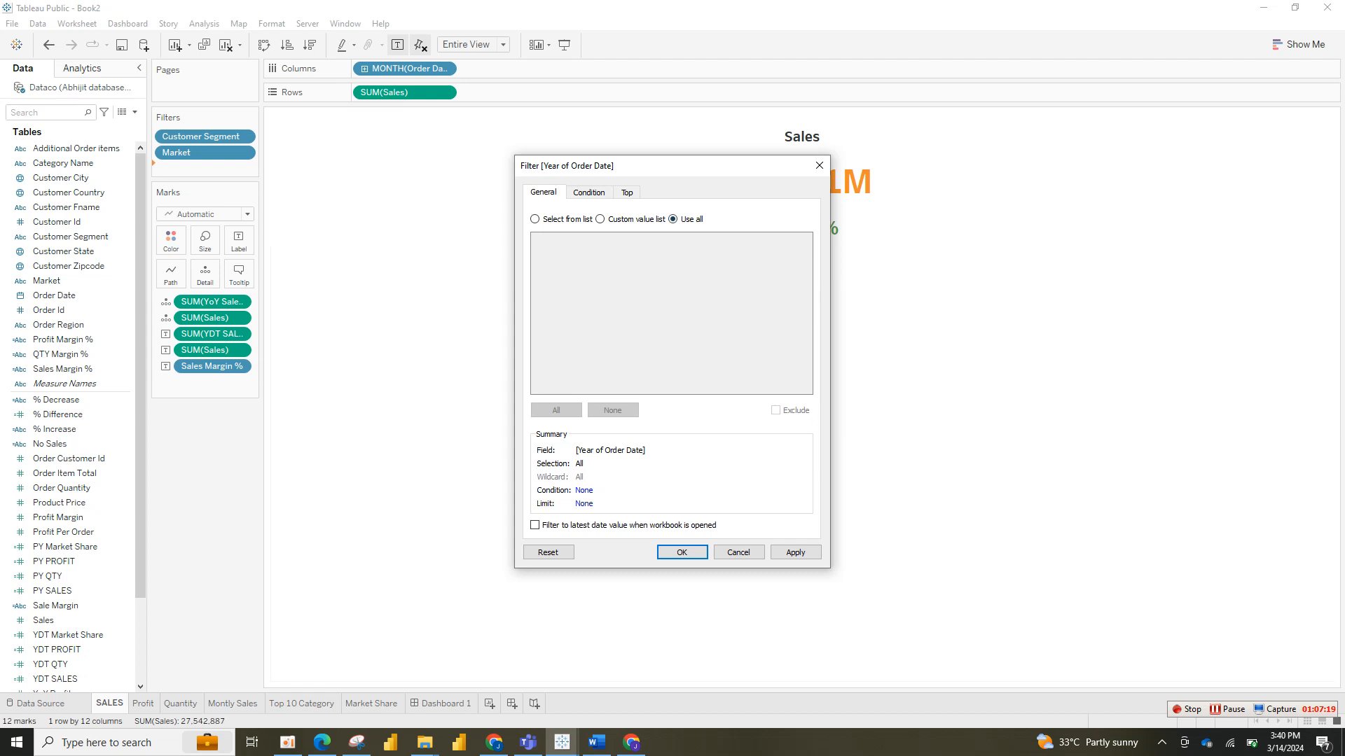
{"action": "left_click", "coordinate": [682, 553]}
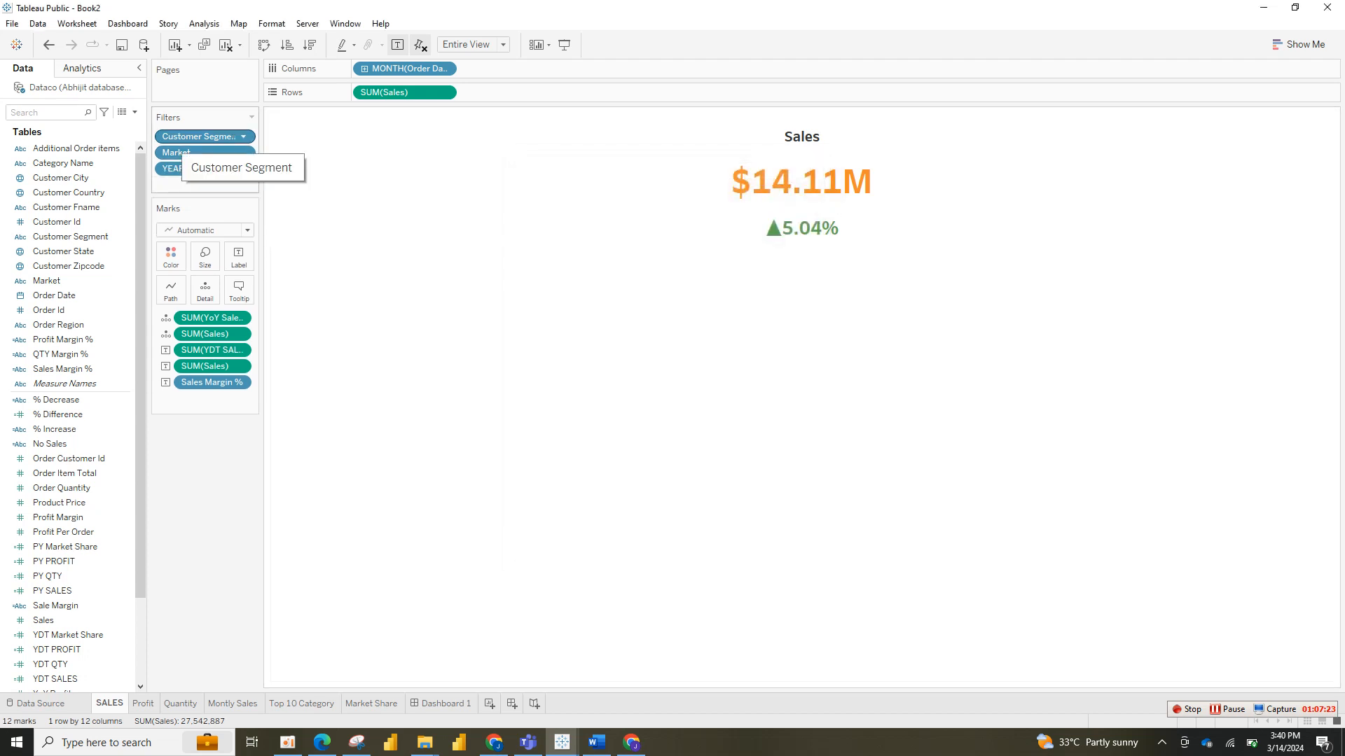
Step: Apply the Customer Segment, Market and YEAR(Order Date) filters to all worksheets using this data source
{"action": "right_click", "coordinate": [186, 136]}
{"action": "mouse_move", "coordinate": [248, 214]}
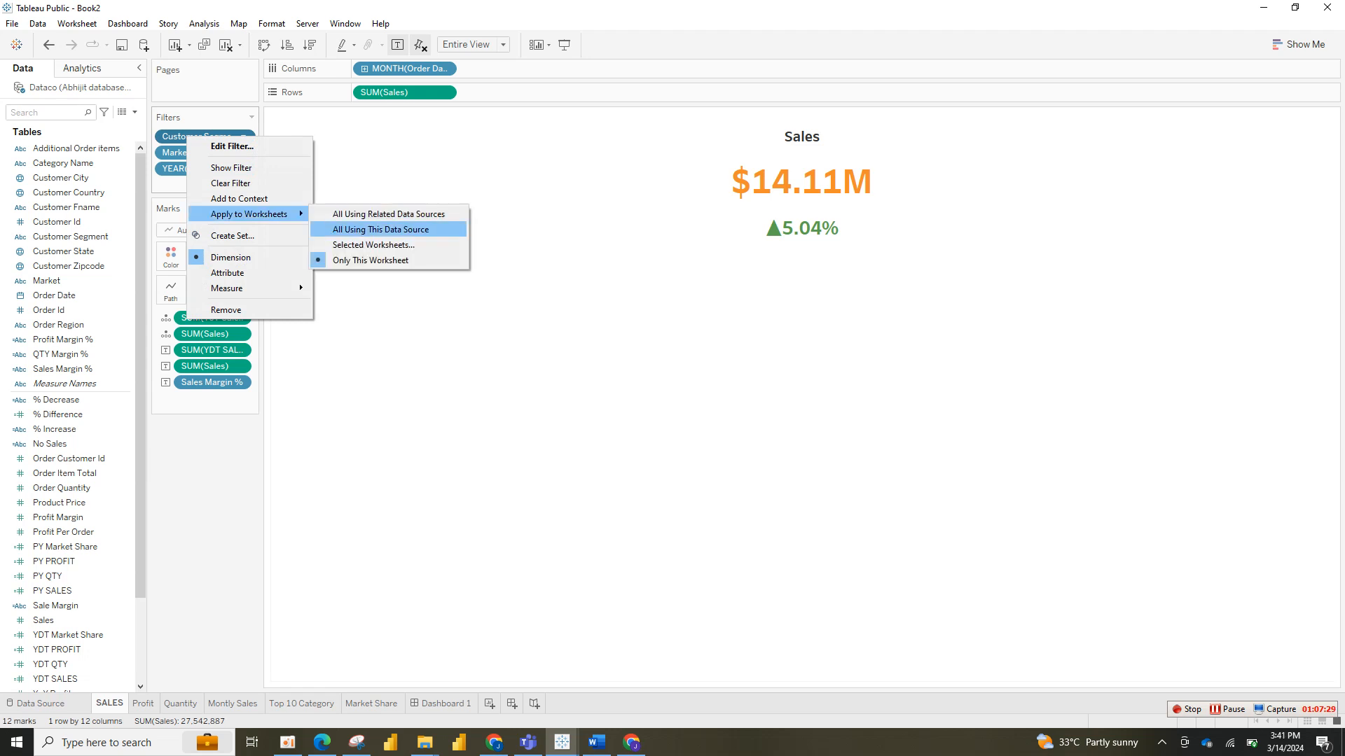
{"action": "left_click", "coordinate": [378, 229]}
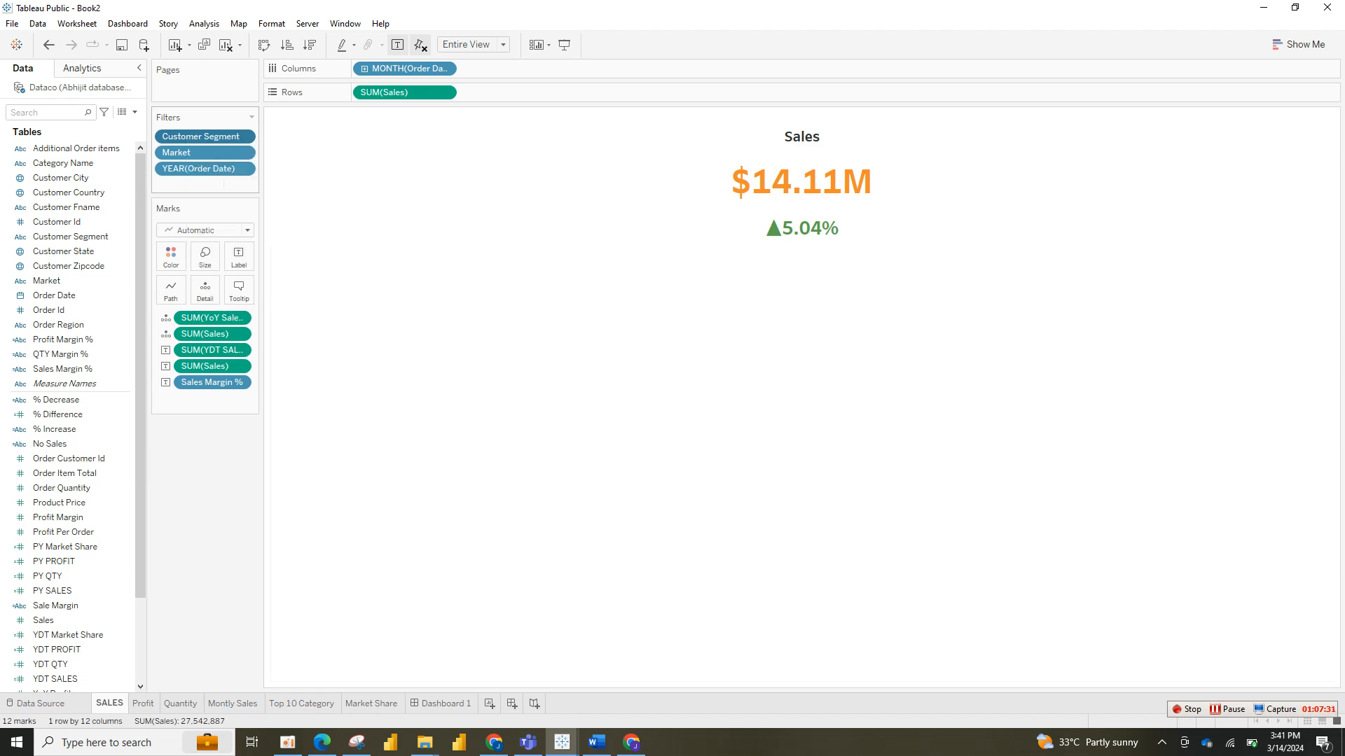
{"action": "left_click", "coordinate": [243, 151]}
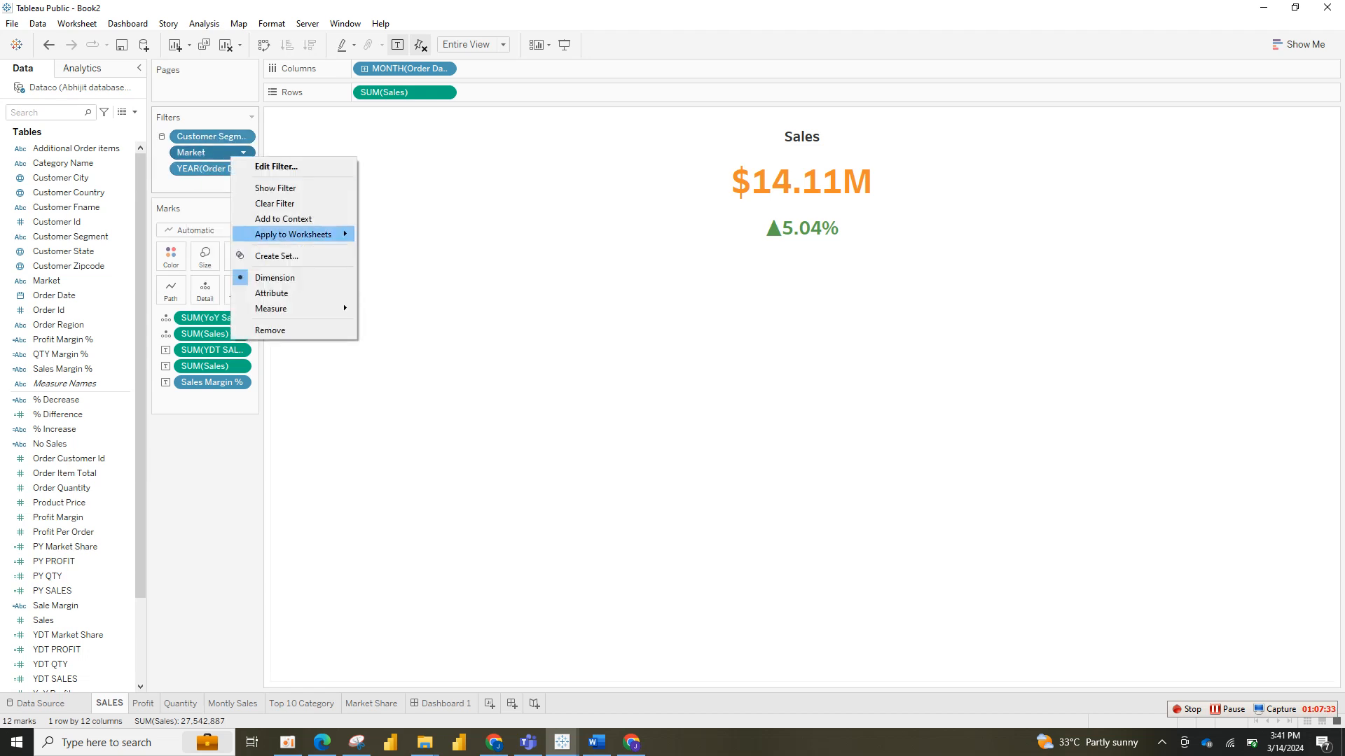
{"action": "mouse_move", "coordinate": [294, 234]}
{"action": "left_click", "coordinate": [424, 250]}
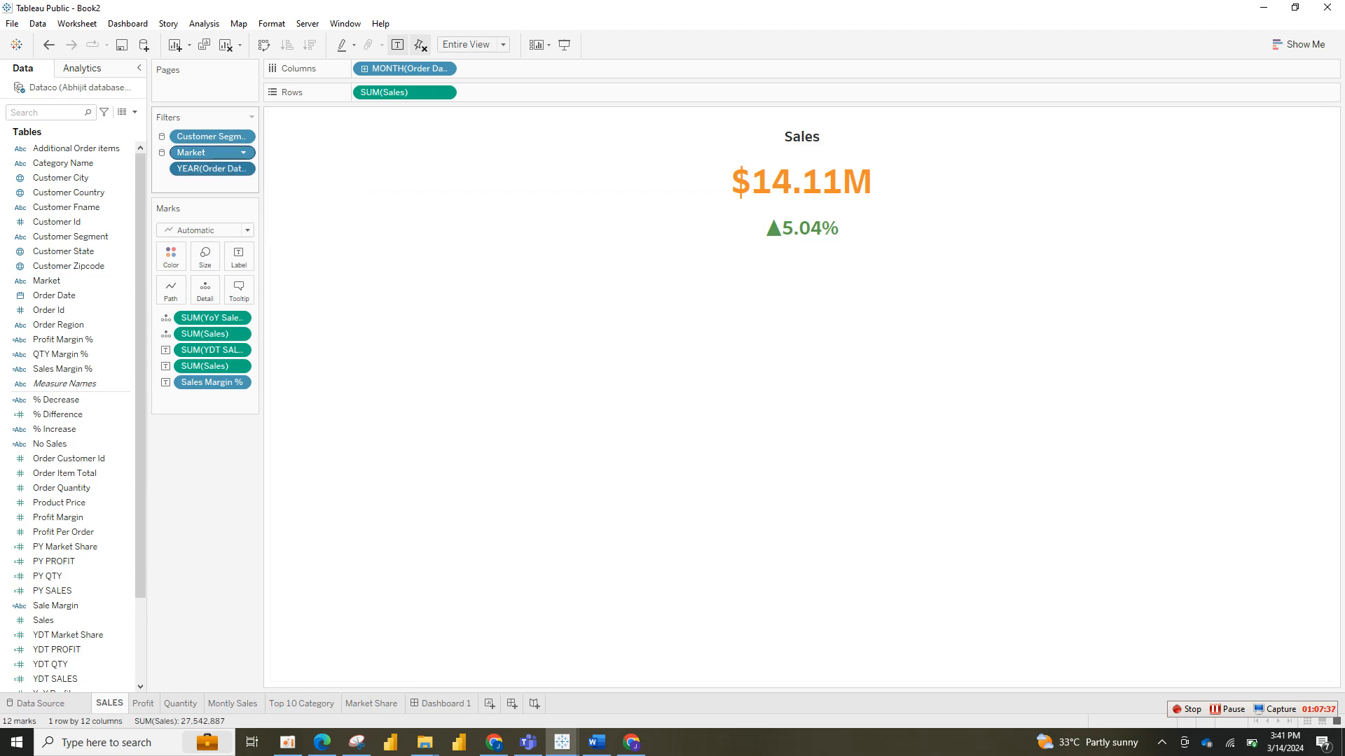
{"action": "left_click", "coordinate": [243, 169]}
{"action": "mouse_move", "coordinate": [295, 247]}
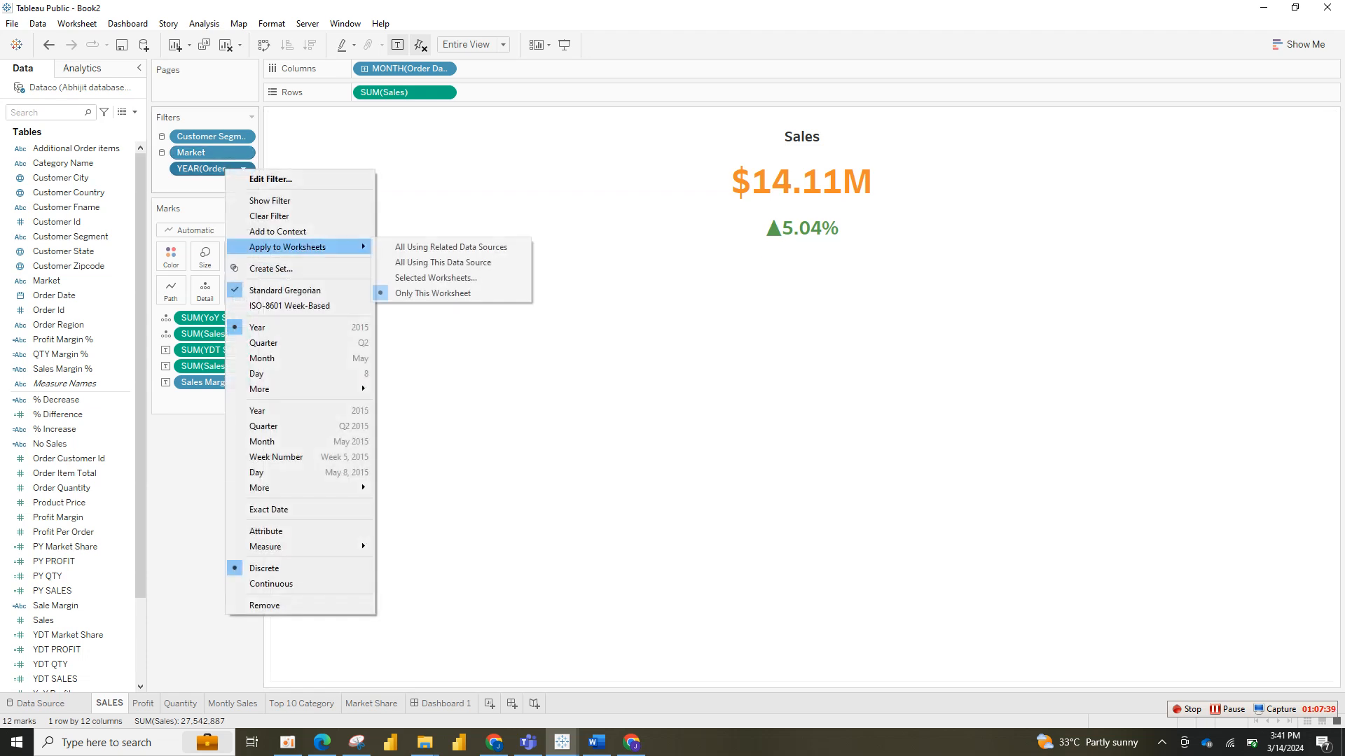
{"action": "left_click", "coordinate": [443, 262]}
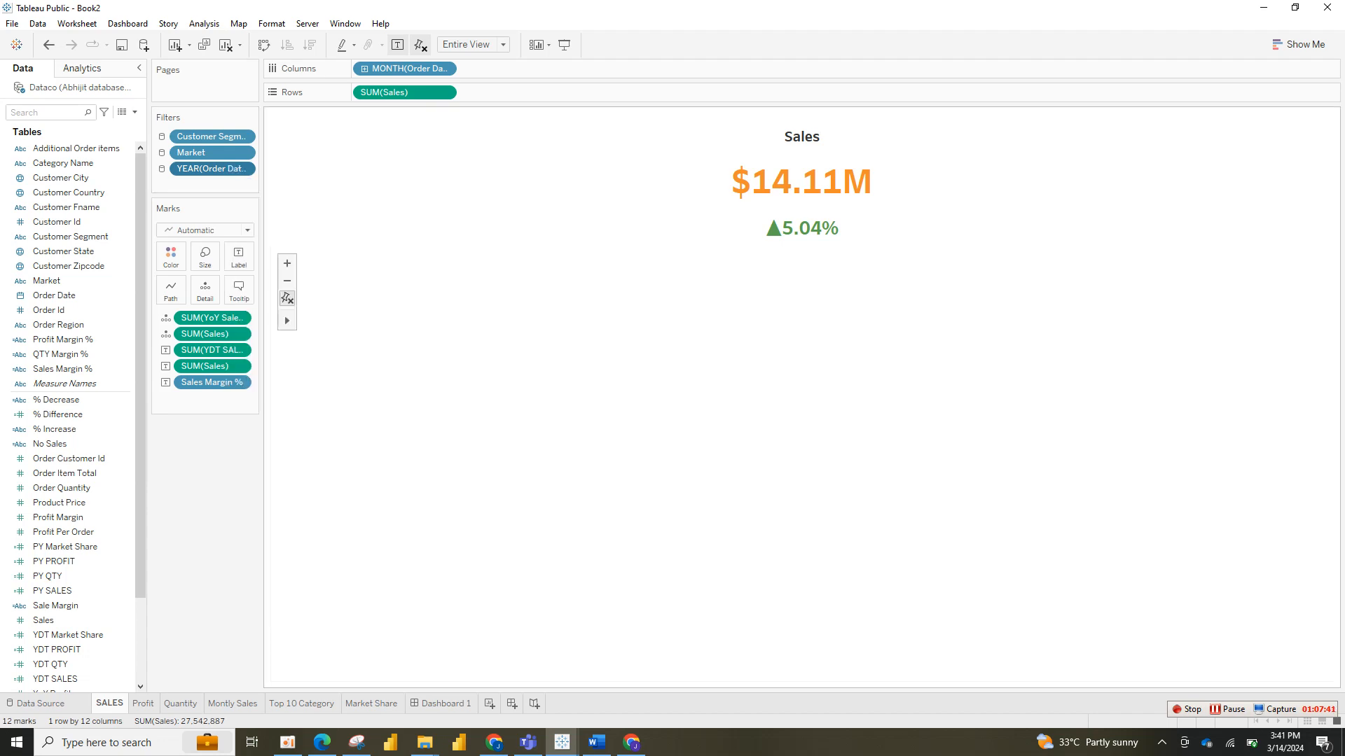
{"action": "left_click", "coordinate": [441, 703]}
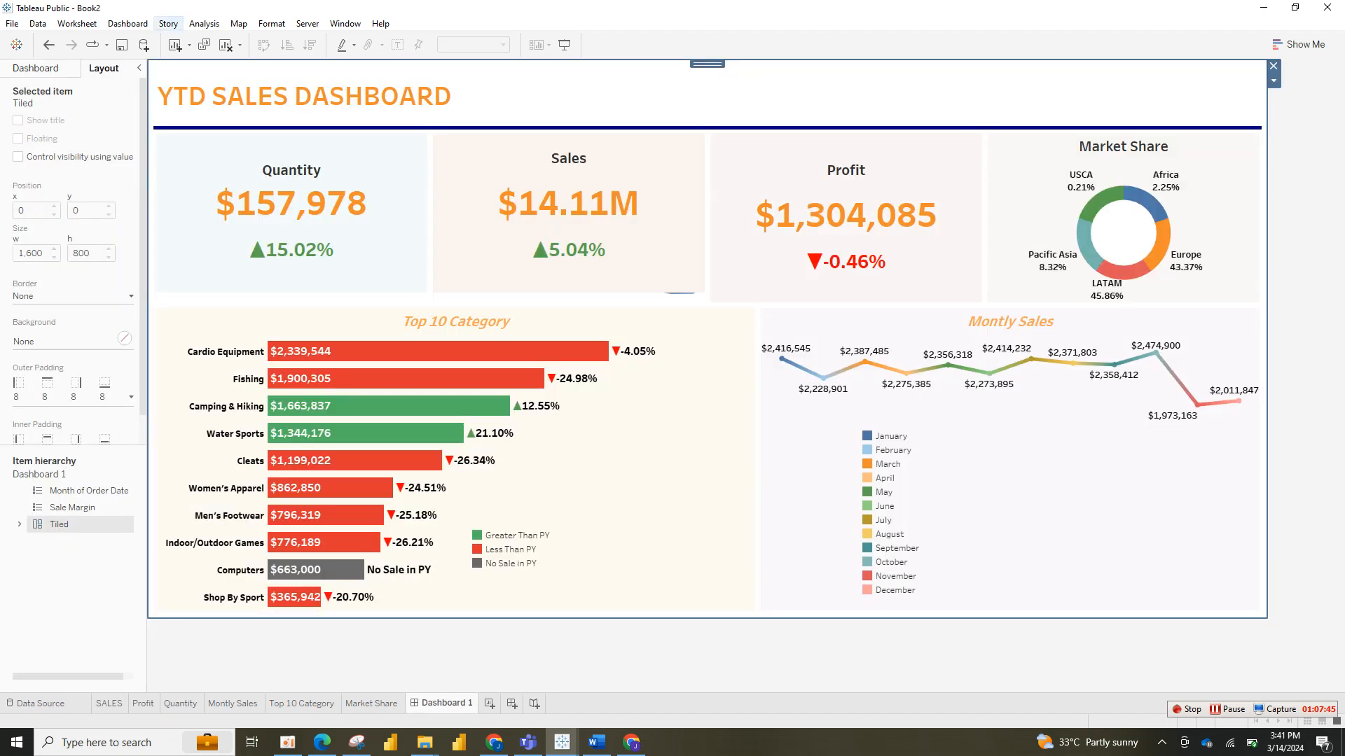
{"action": "left_click", "coordinate": [204, 23]}
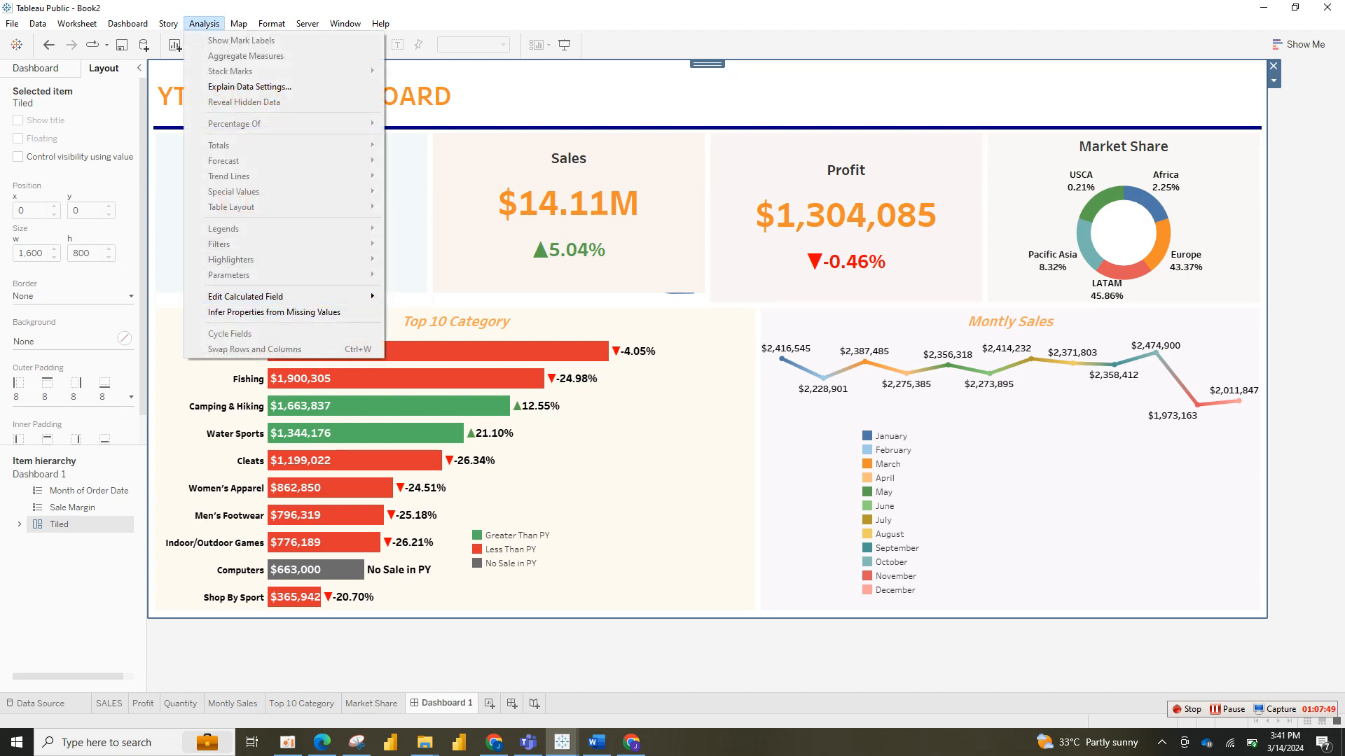
{"action": "left_click", "coordinate": [532, 655]}
{"action": "left_click", "coordinate": [204, 24]}
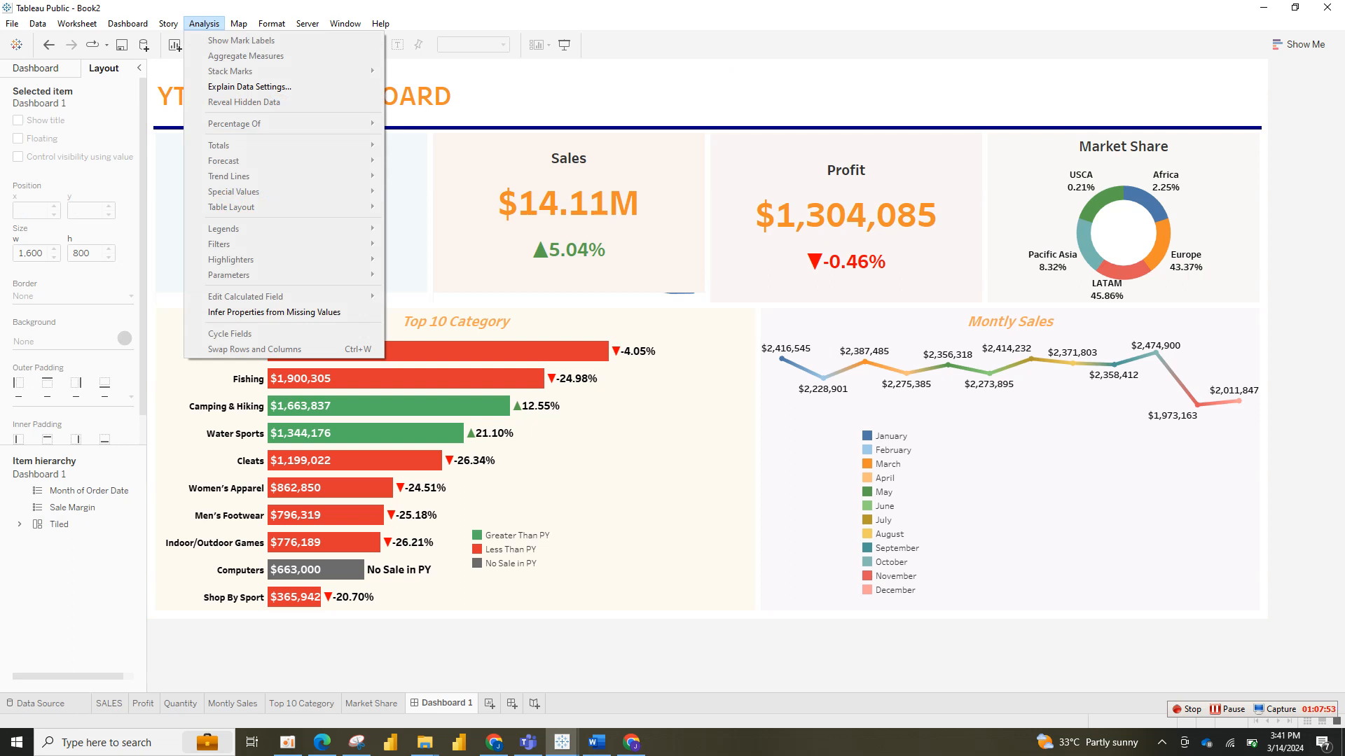
{"action": "left_click", "coordinate": [110, 703]}
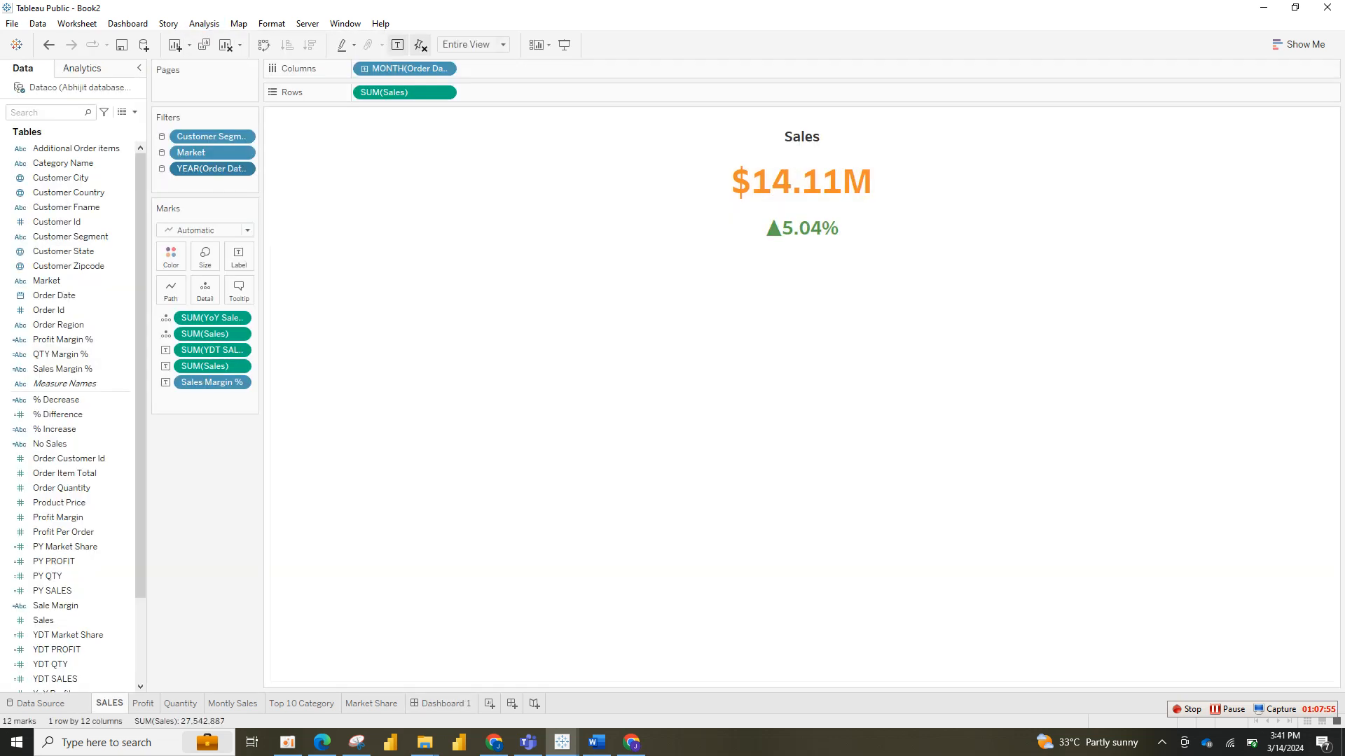
Step: Show the Market and Customer Segment filter controls on the SALES worksheet
{"action": "left_click", "coordinate": [243, 153]}
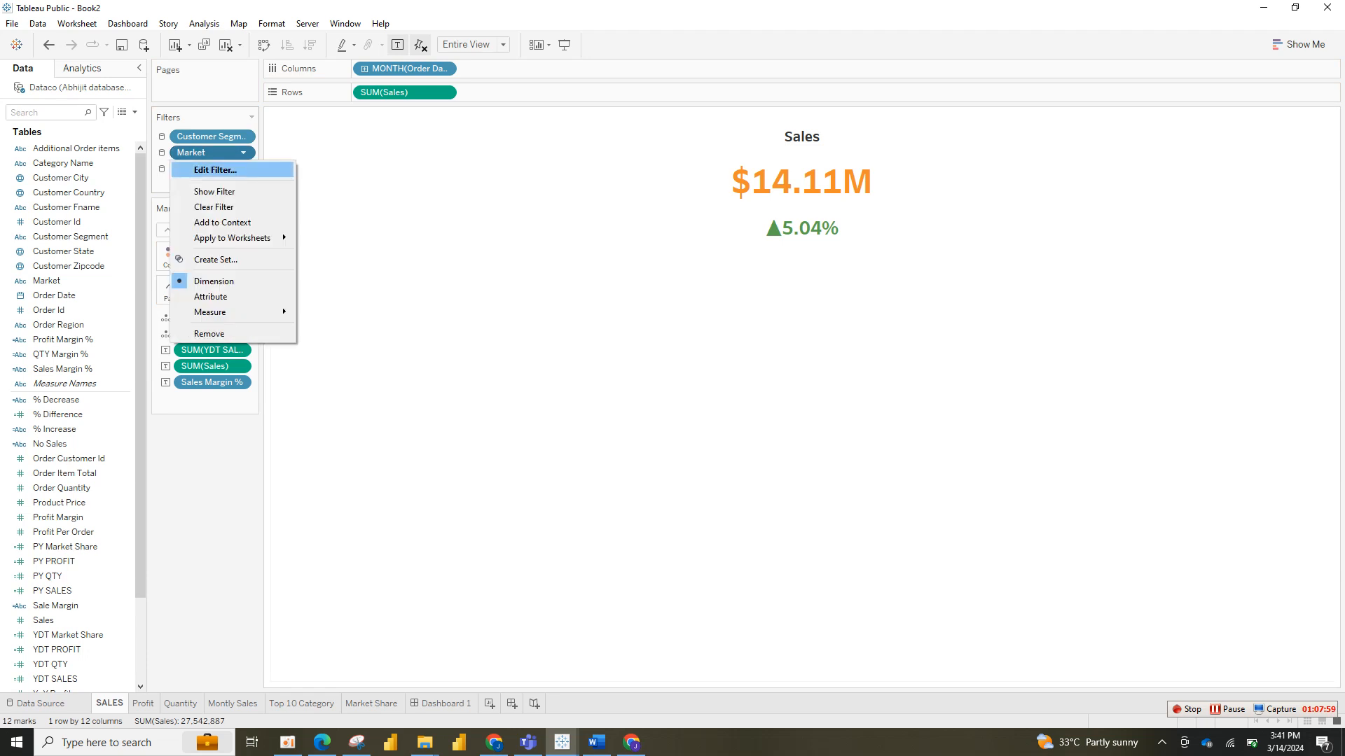
{"action": "left_click", "coordinate": [214, 192]}
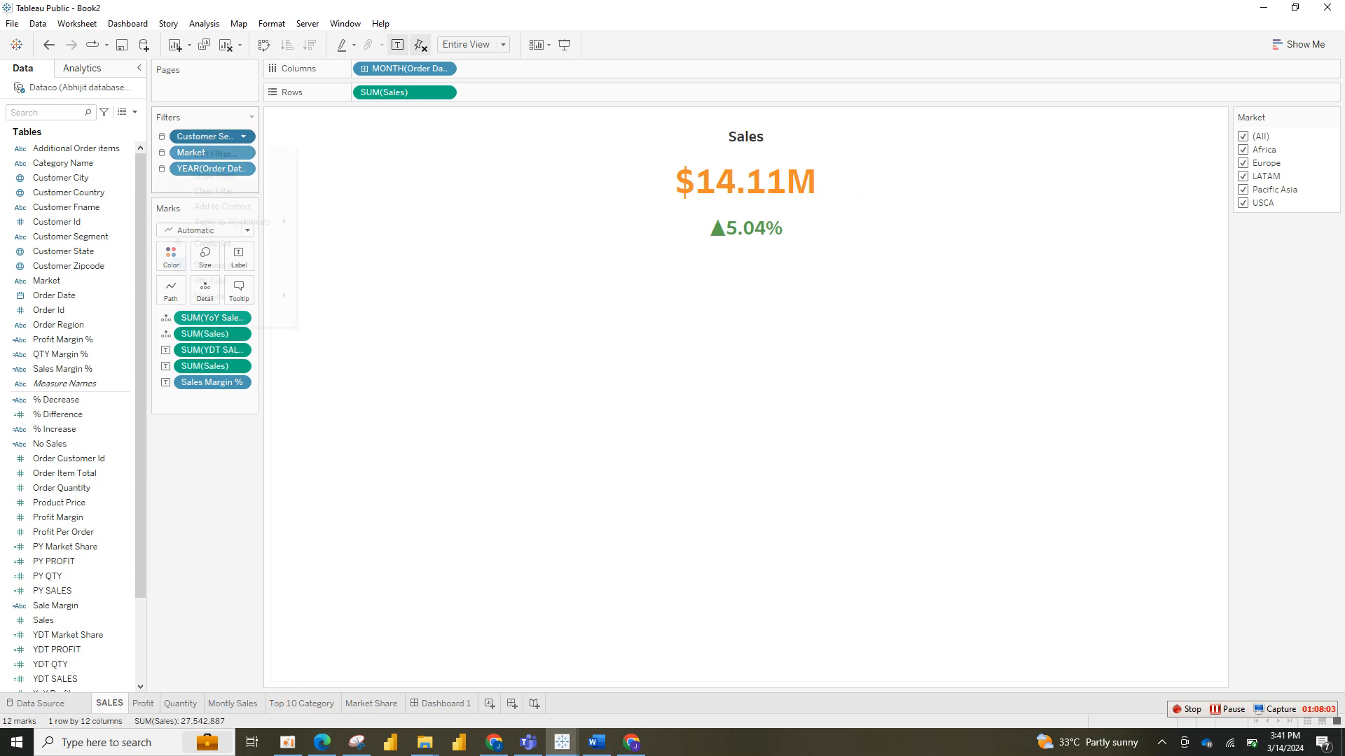
{"action": "left_click", "coordinate": [243, 136]}
{"action": "left_click", "coordinate": [210, 175]}
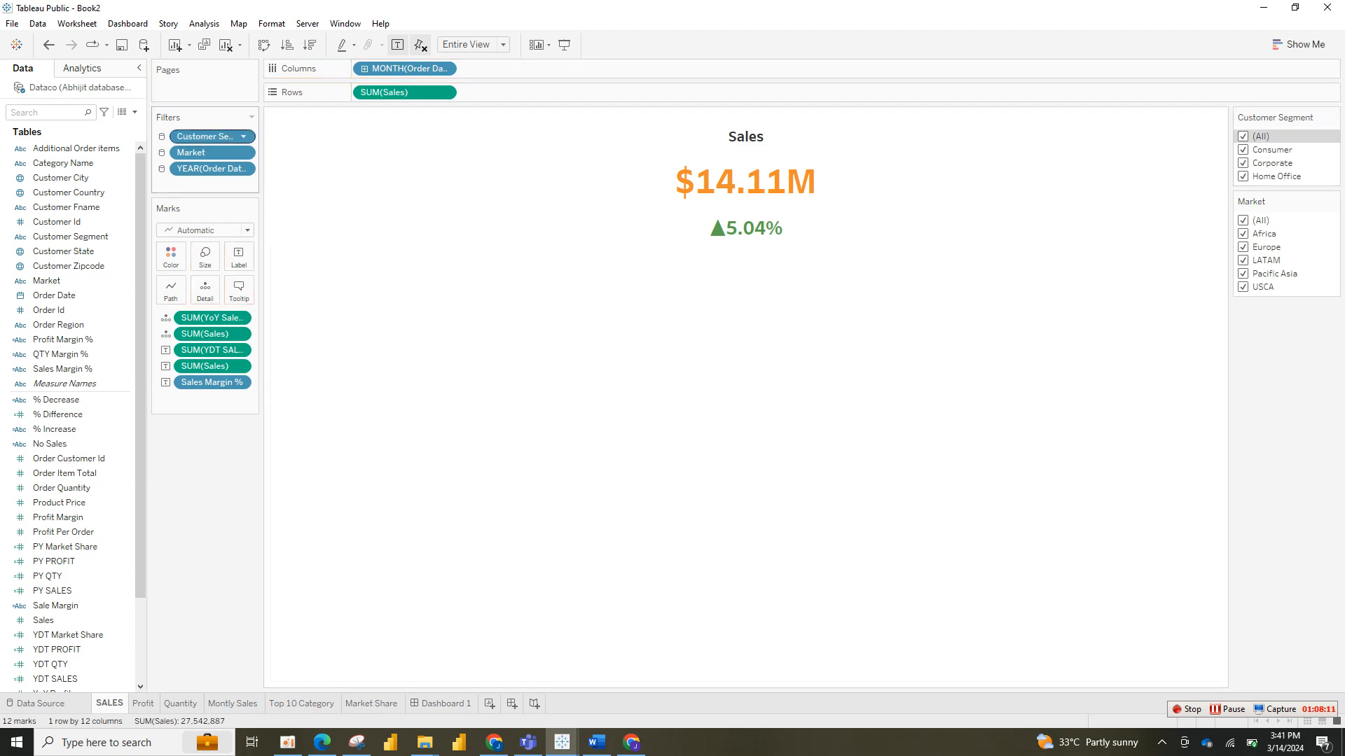
Step: Examine which worksheets the Customer Segment filter applies to, leaving the worksheet selection as it is
{"action": "left_click", "coordinate": [243, 137]}
{"action": "mouse_move", "coordinate": [308, 213]}
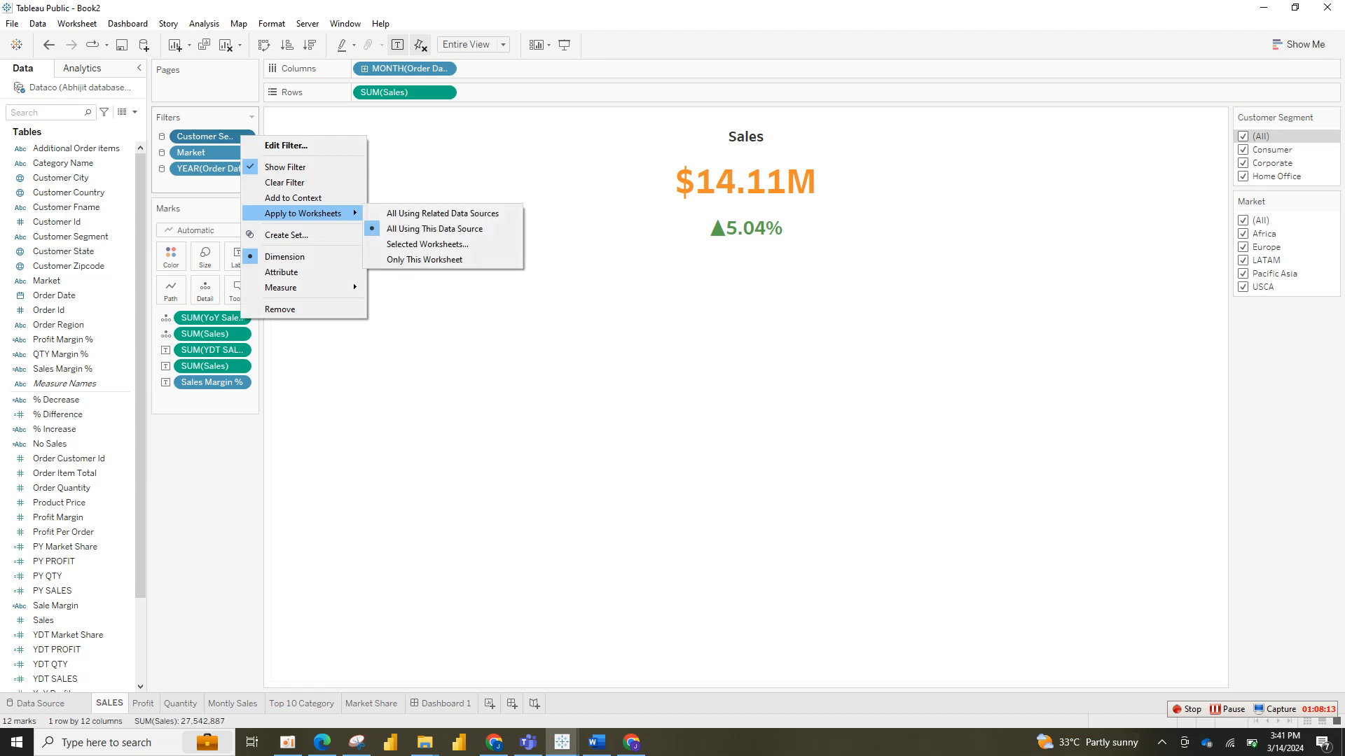
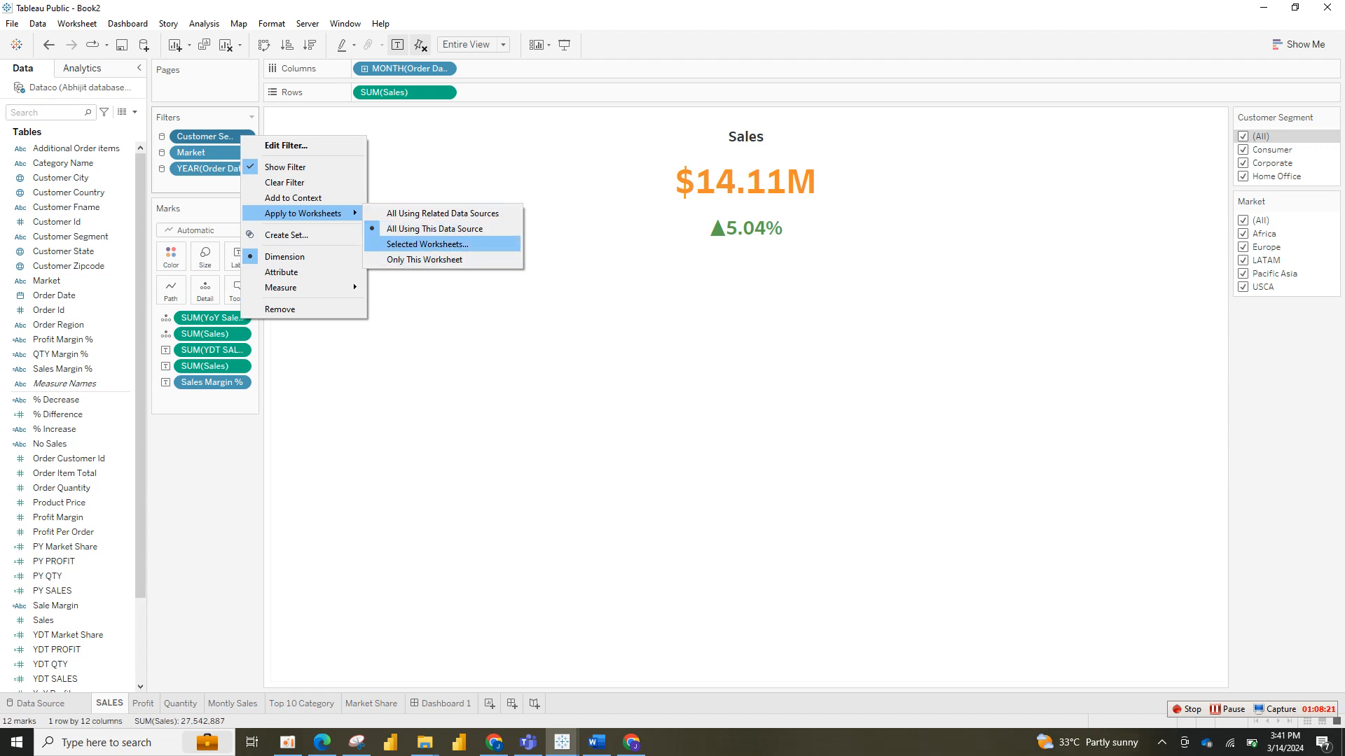
{"action": "left_click", "coordinate": [570, 281]}
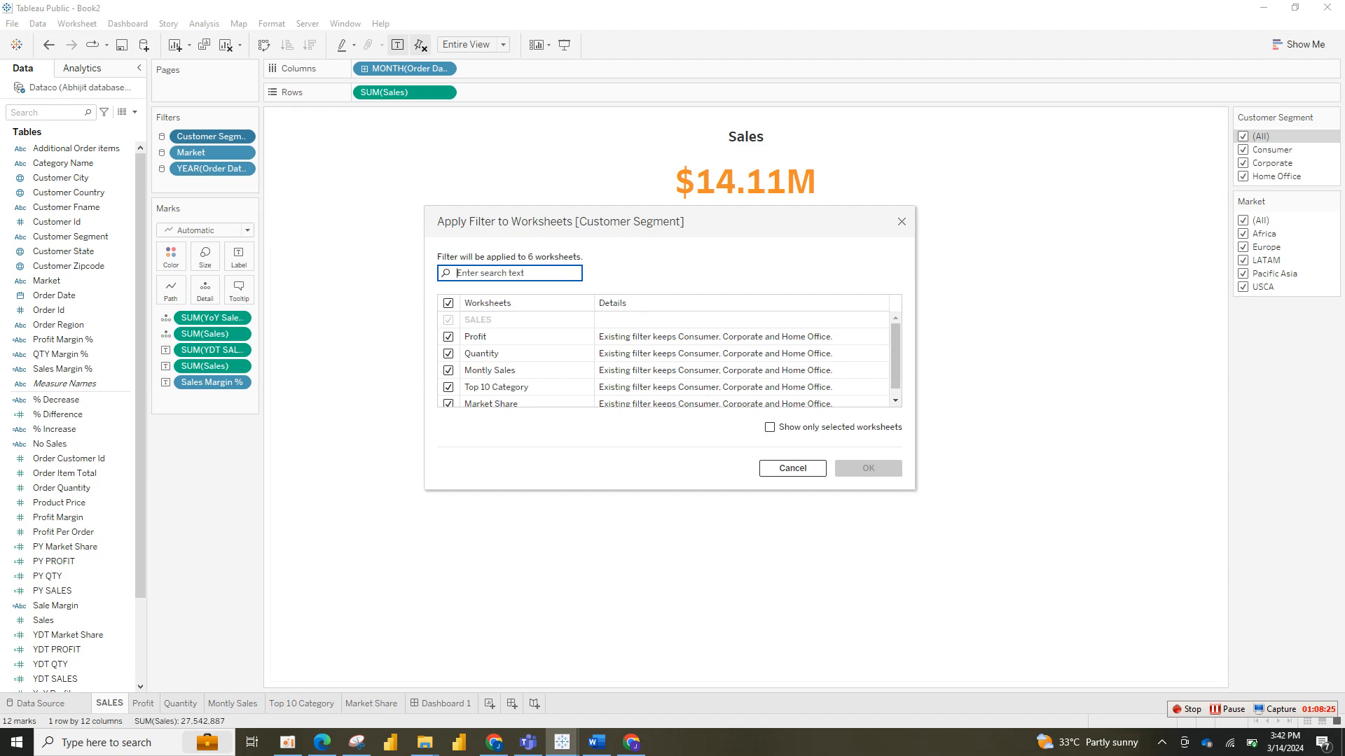
{"action": "left_click", "coordinate": [652, 354]}
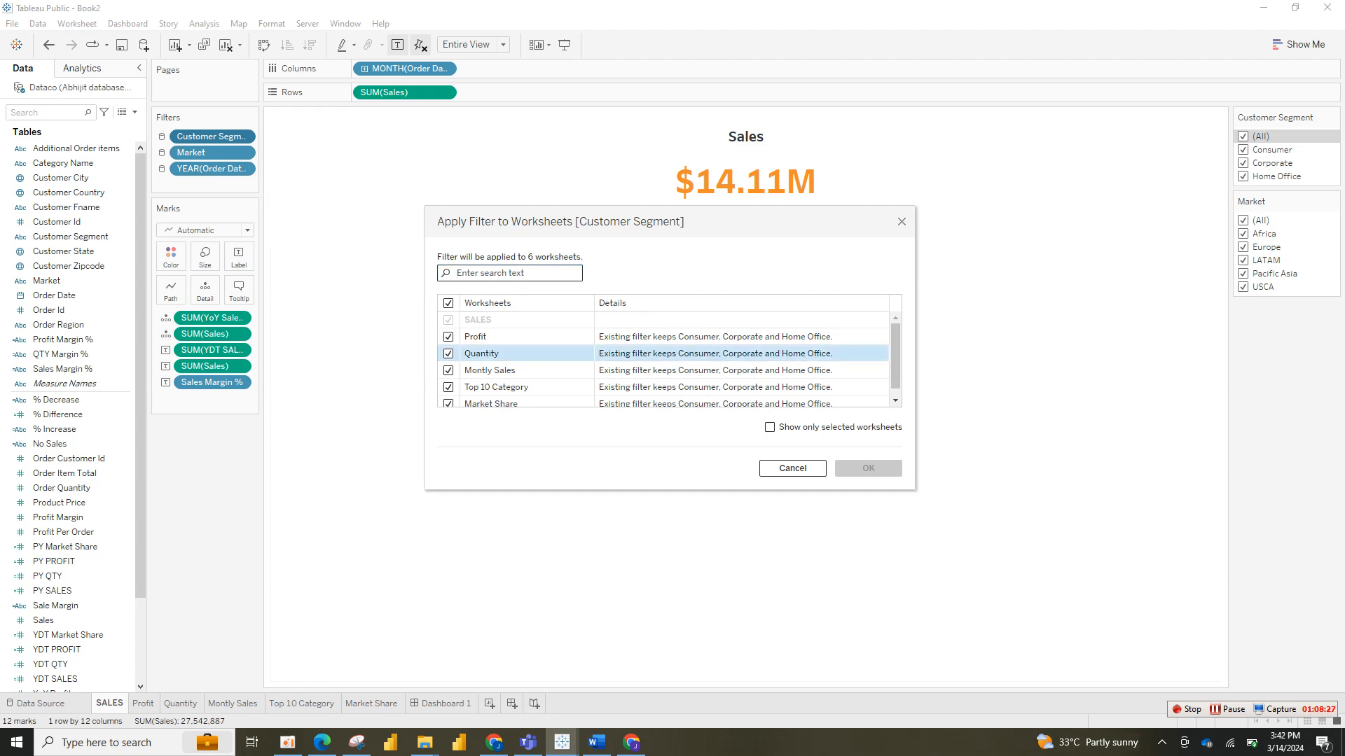
{"action": "scroll", "coordinate": [669, 360], "scroll_direction": "down", "scroll_amount": 1}
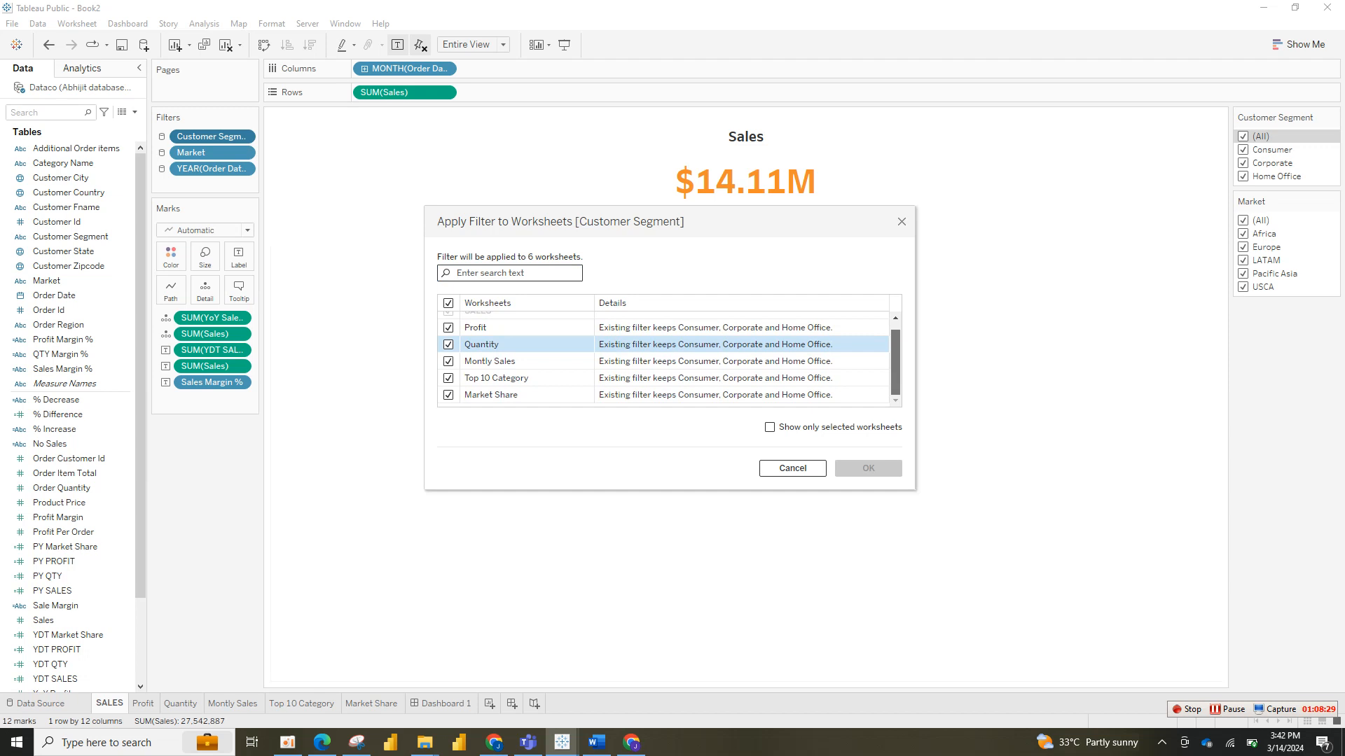
{"action": "scroll", "coordinate": [668, 360], "scroll_direction": "up", "scroll_amount": 1}
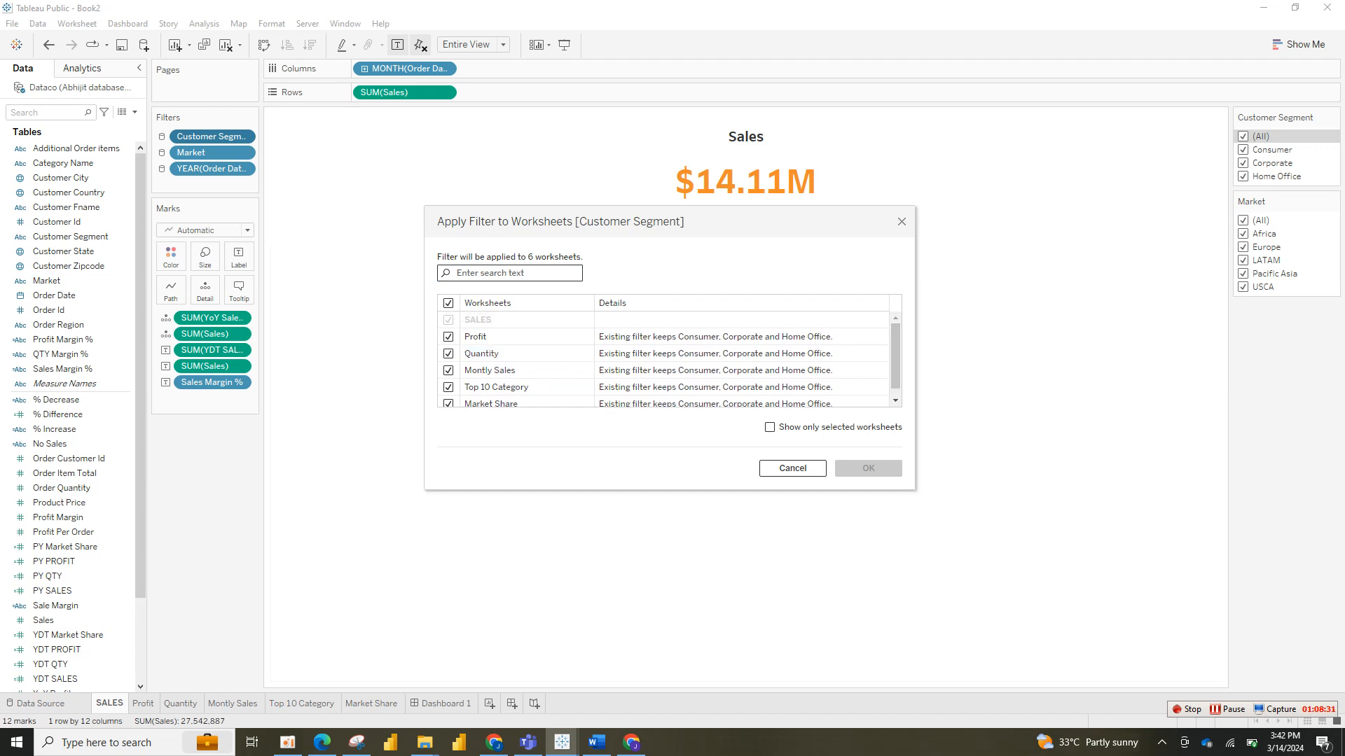
{"action": "left_click", "coordinate": [770, 427]}
{"action": "scroll", "coordinate": [668, 359], "scroll_direction": "down", "scroll_amount": 1}
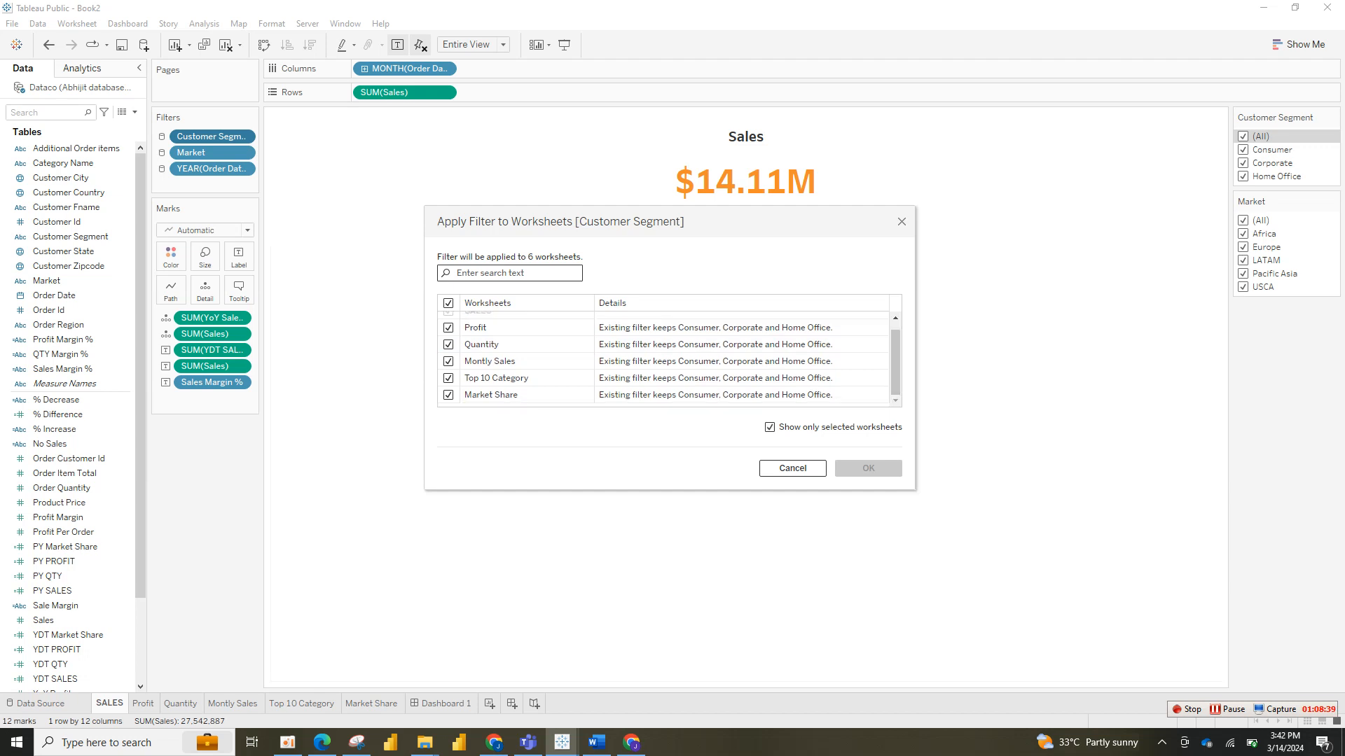
{"action": "left_click", "coordinate": [793, 469]}
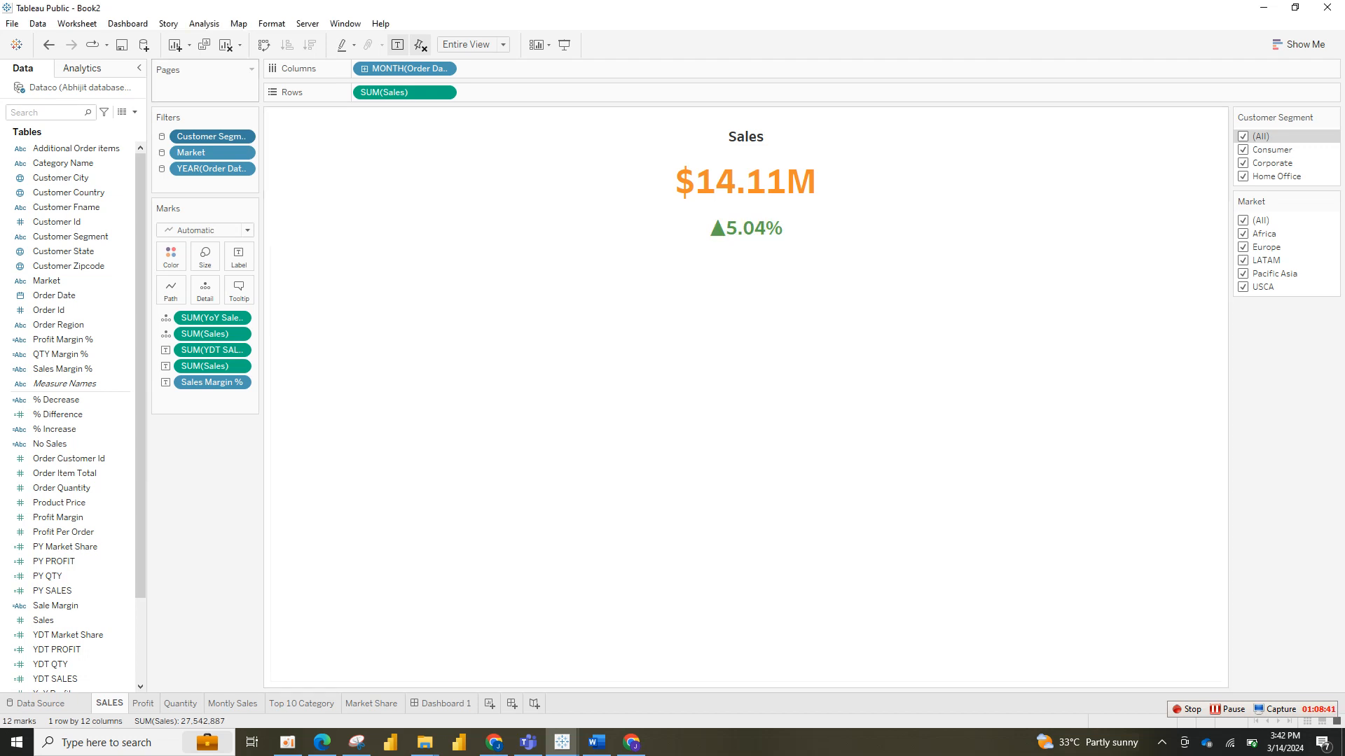
Step: Apply the Customer Segment filter to all worksheets using related data sources
{"action": "right_click", "coordinate": [203, 136]}
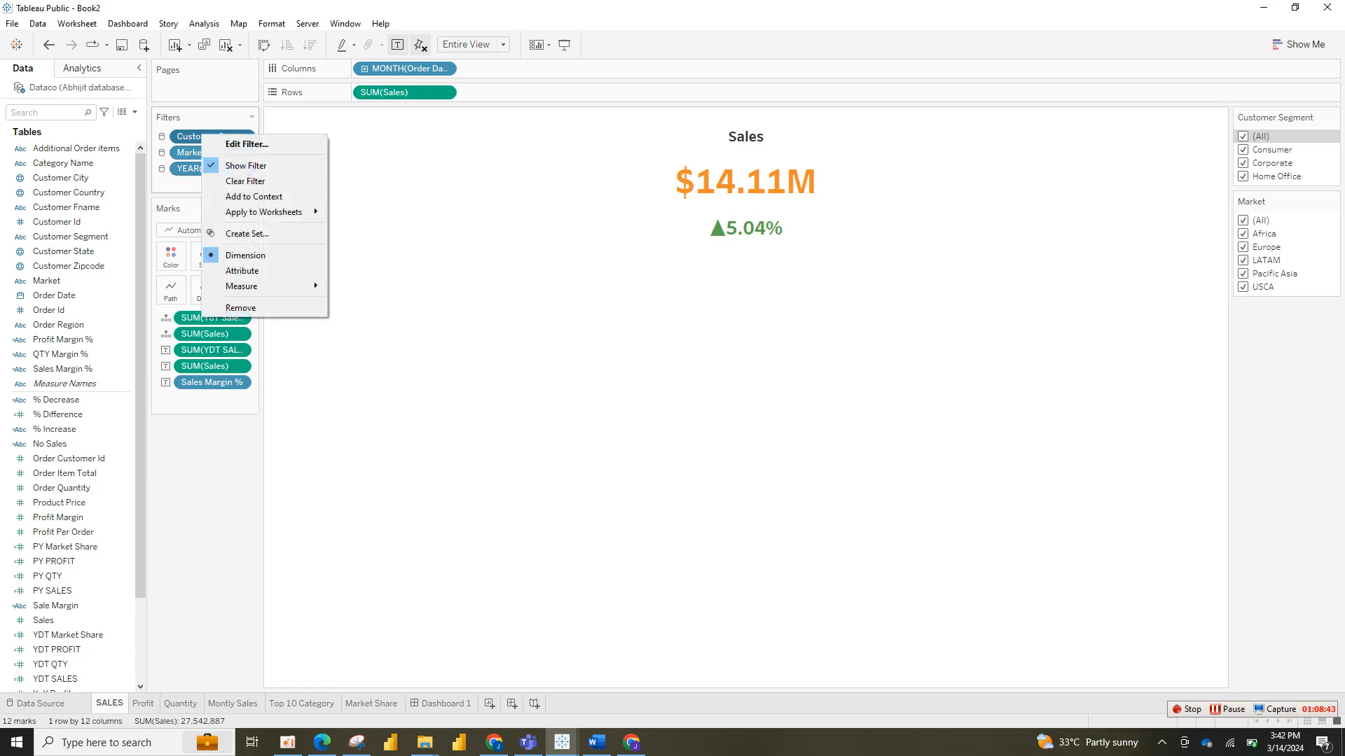
{"action": "mouse_move", "coordinate": [263, 211]}
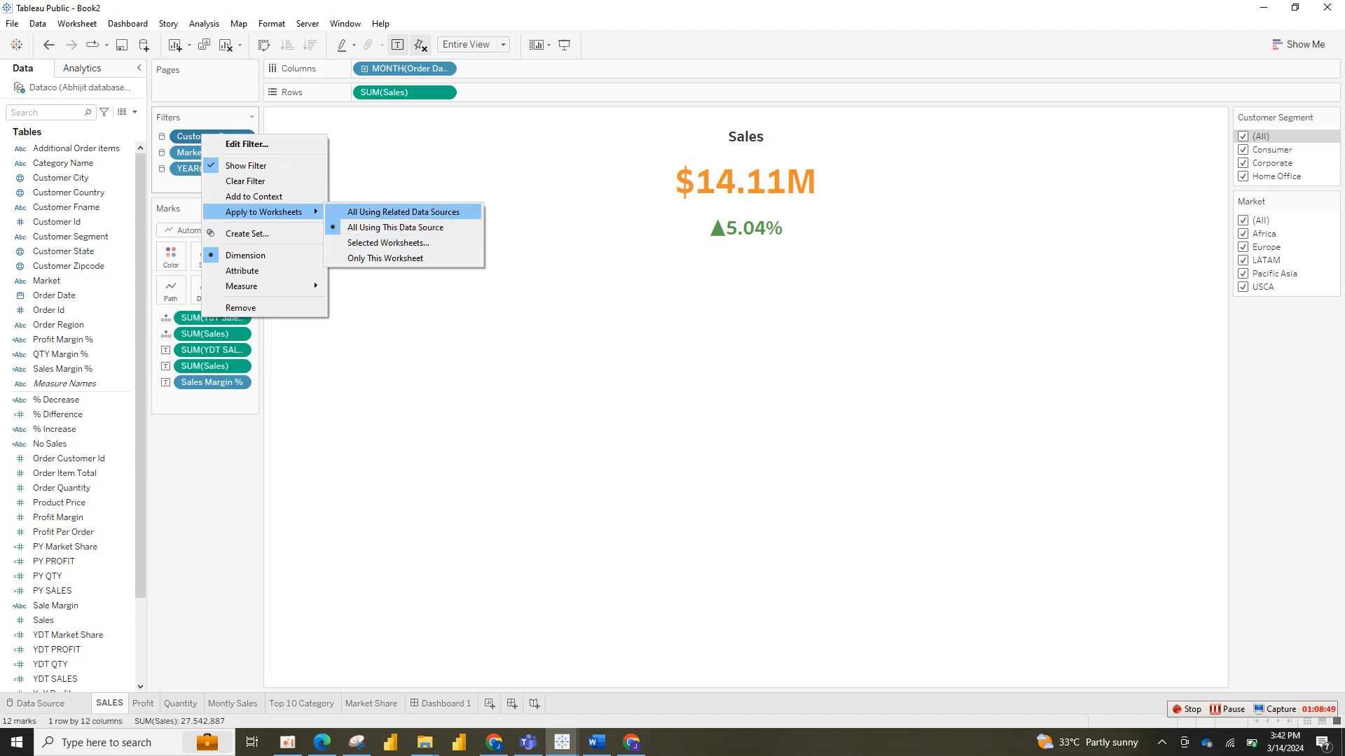
{"action": "left_click", "coordinate": [402, 211]}
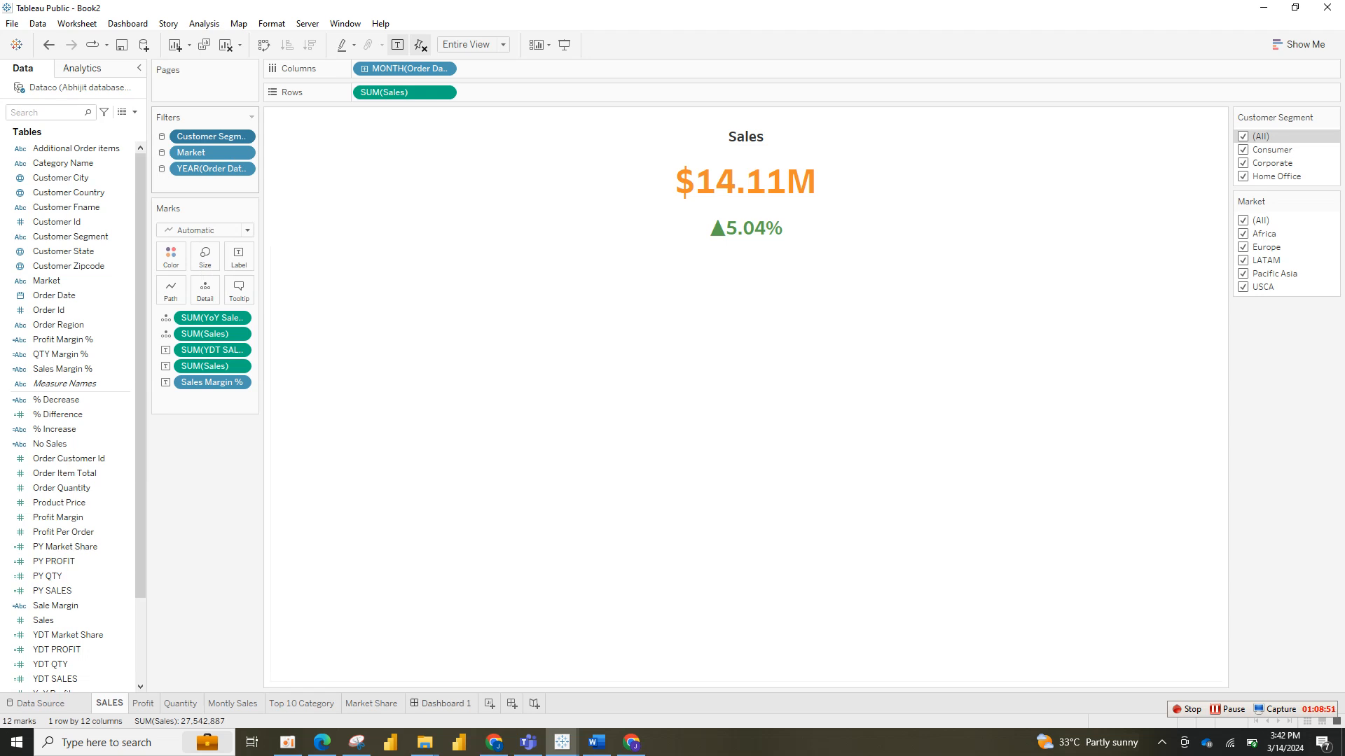
Step: On Dashboard 1, show the Market filter control of the Top 10 Category sheet
{"action": "left_click", "coordinate": [441, 703]}
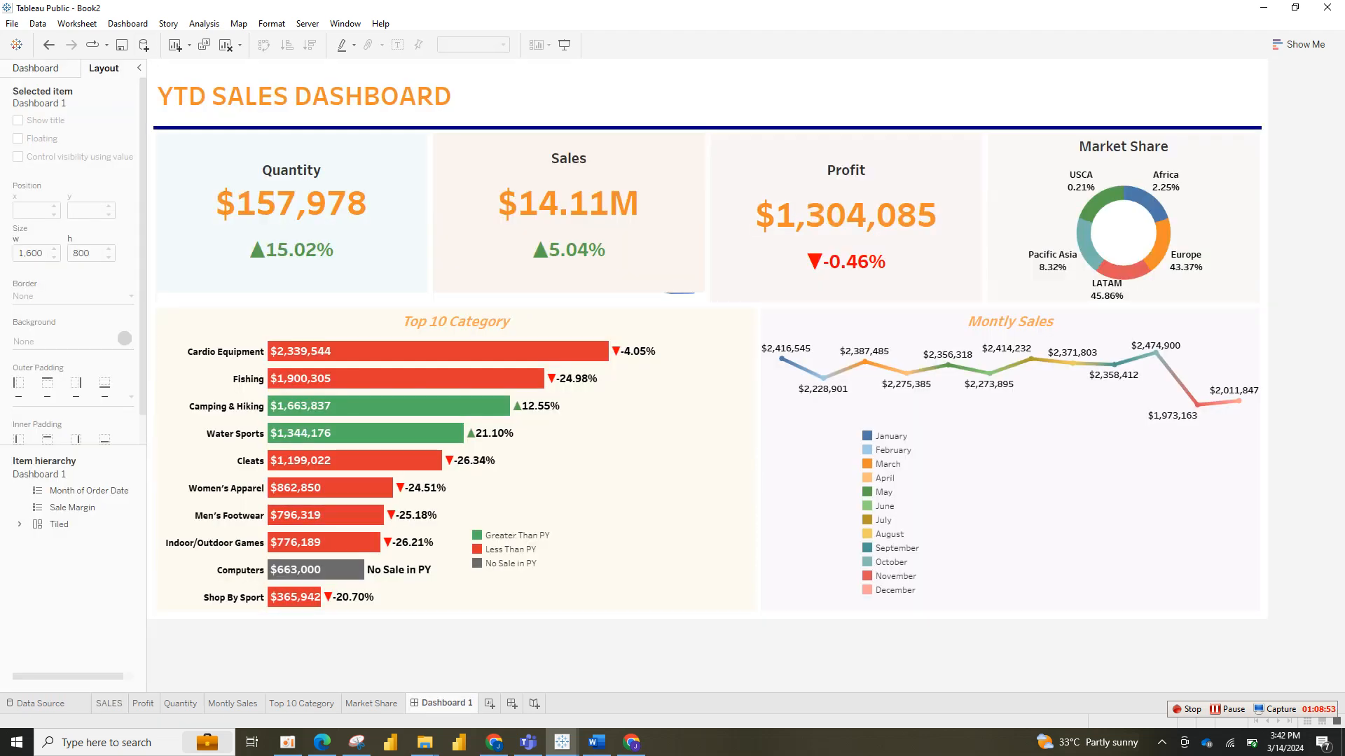
{"action": "left_click", "coordinate": [35, 69]}
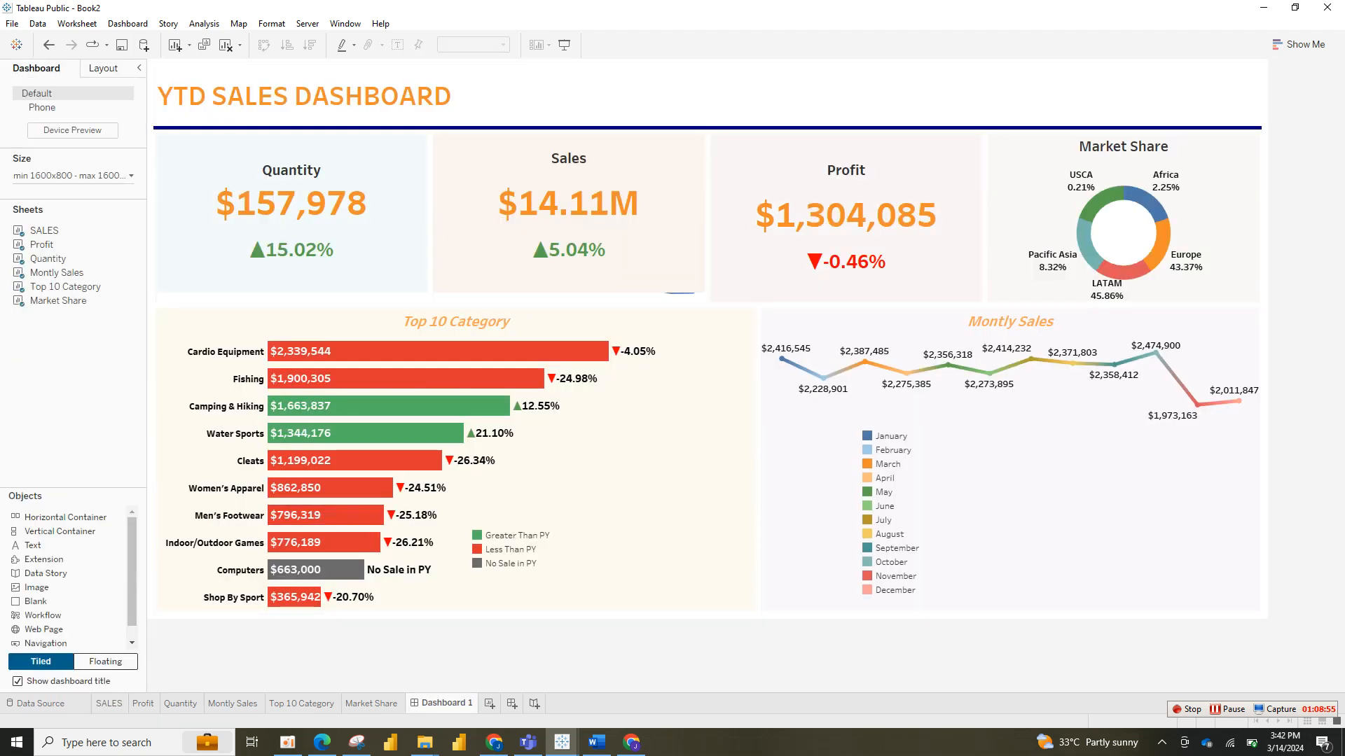
{"action": "left_click", "coordinate": [204, 23]}
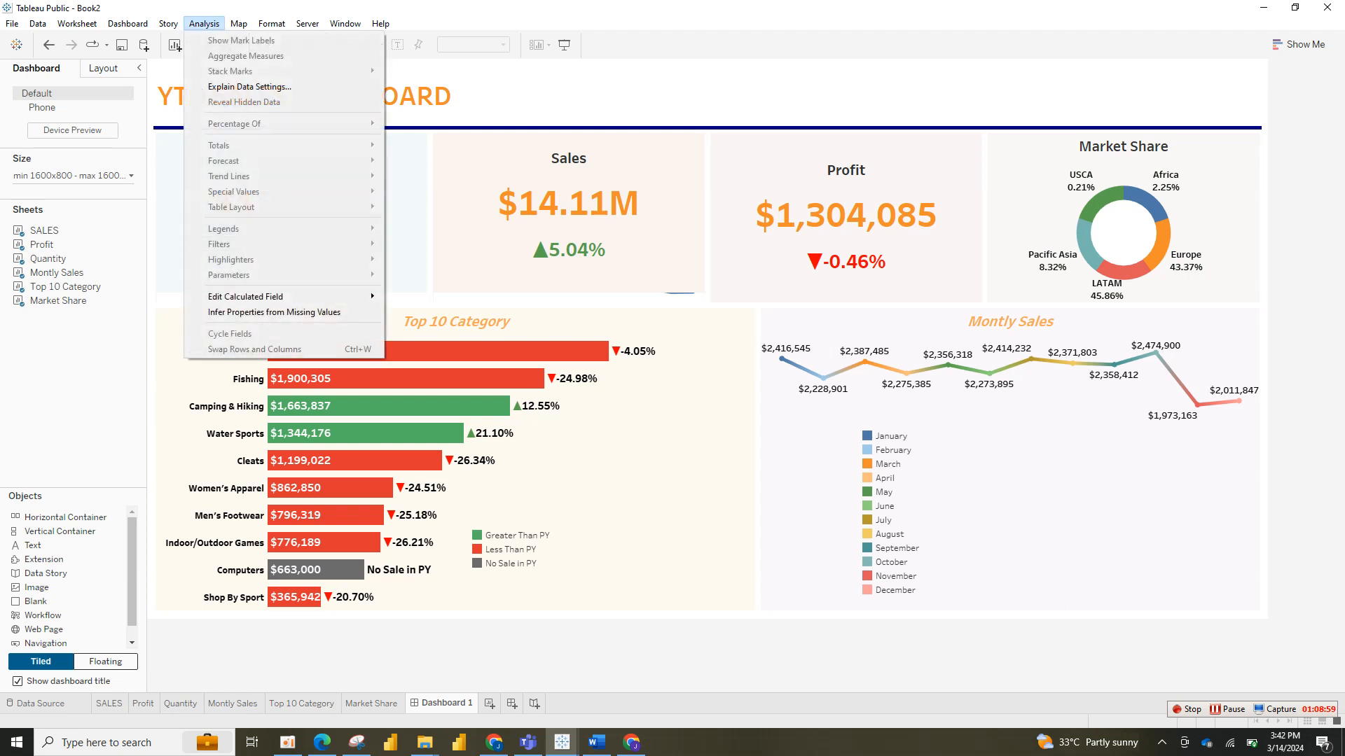
{"action": "left_click", "coordinate": [602, 455]}
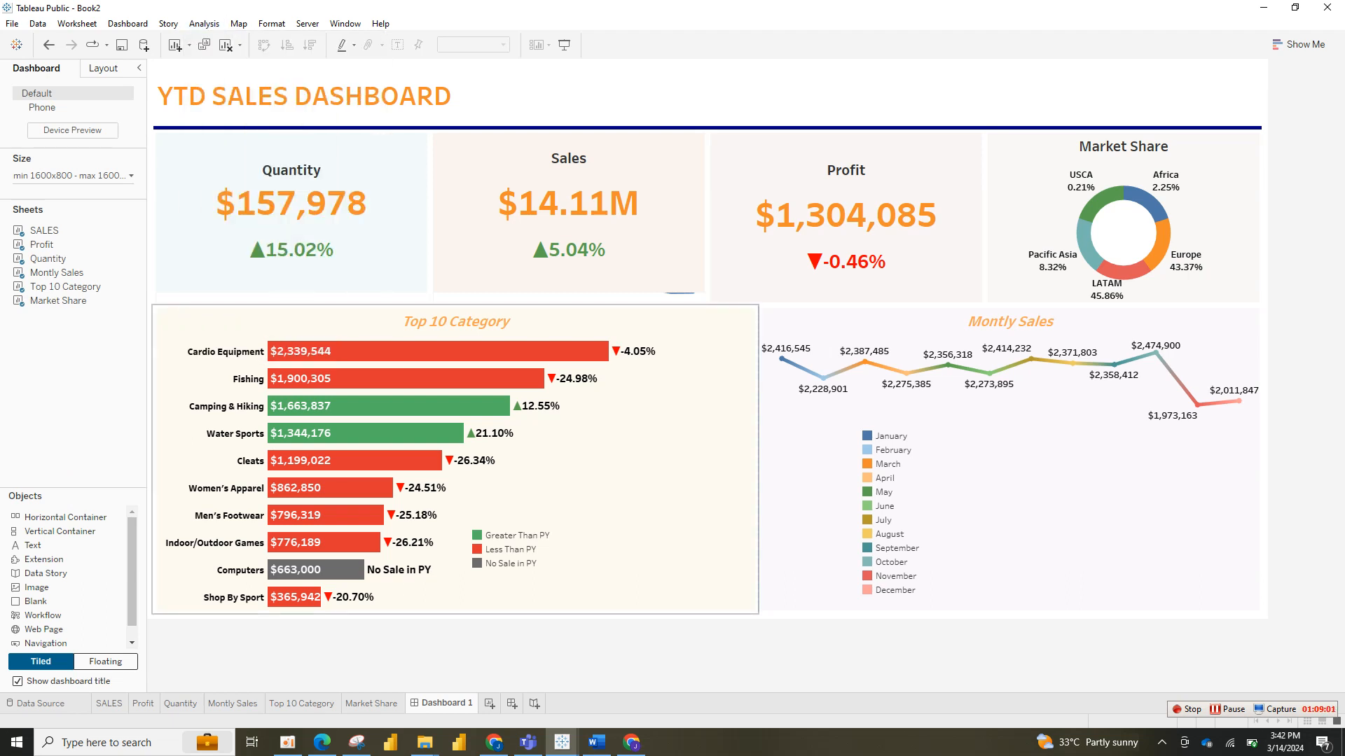
{"action": "left_click", "coordinate": [602, 455]}
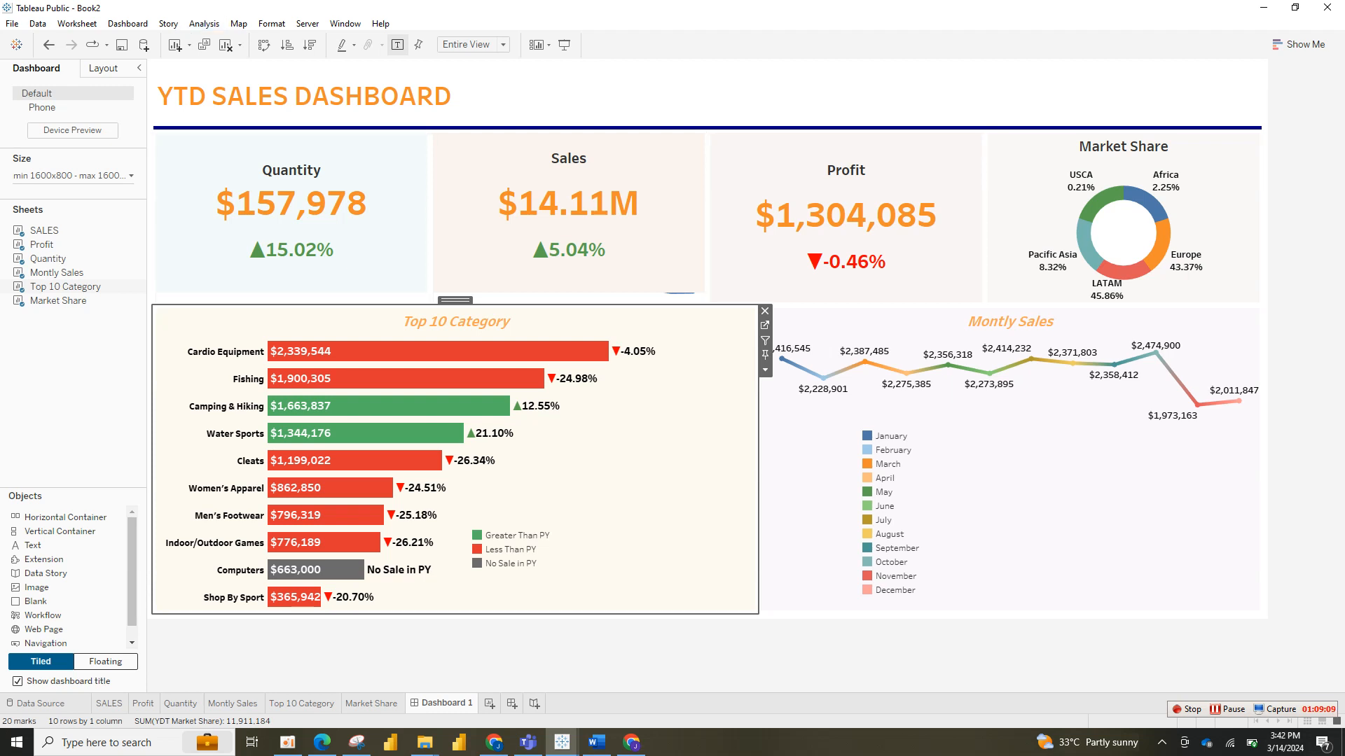
{"action": "left_click", "coordinate": [204, 24]}
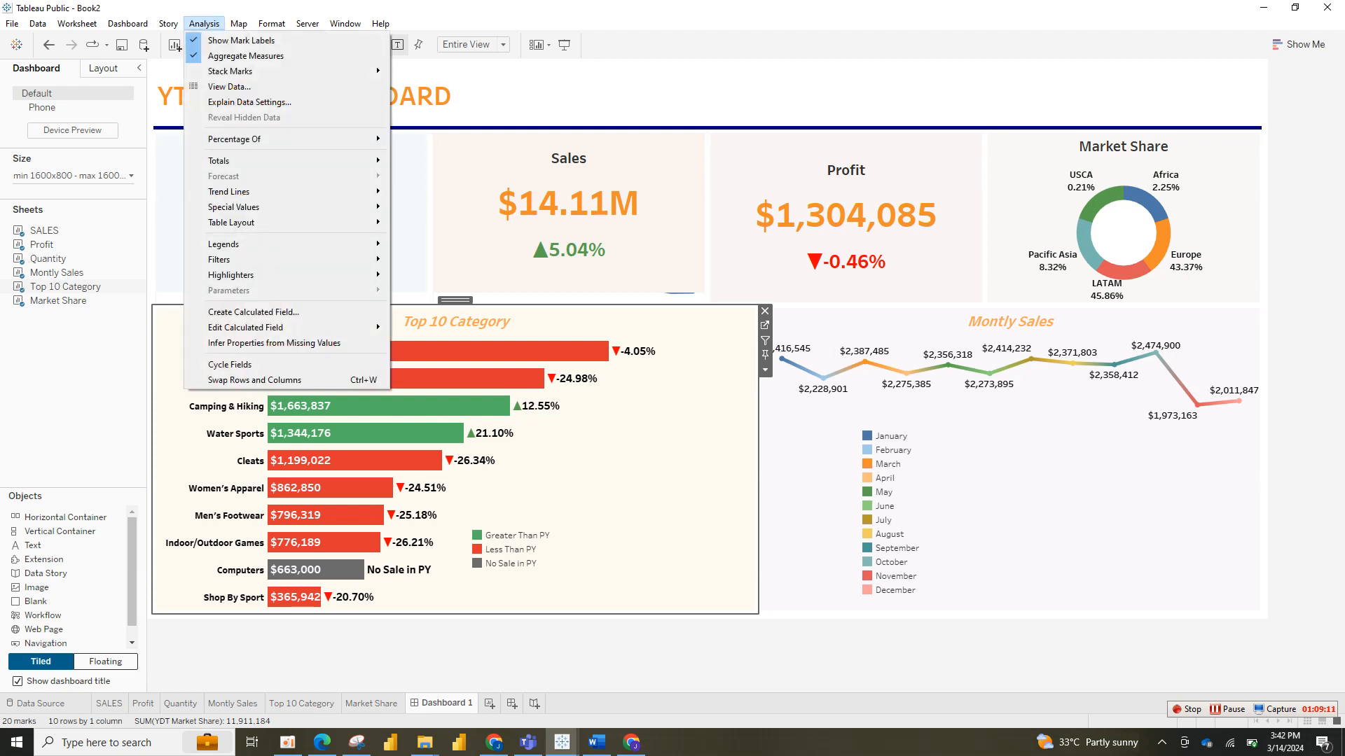
{"action": "key", "text": "Escape"}
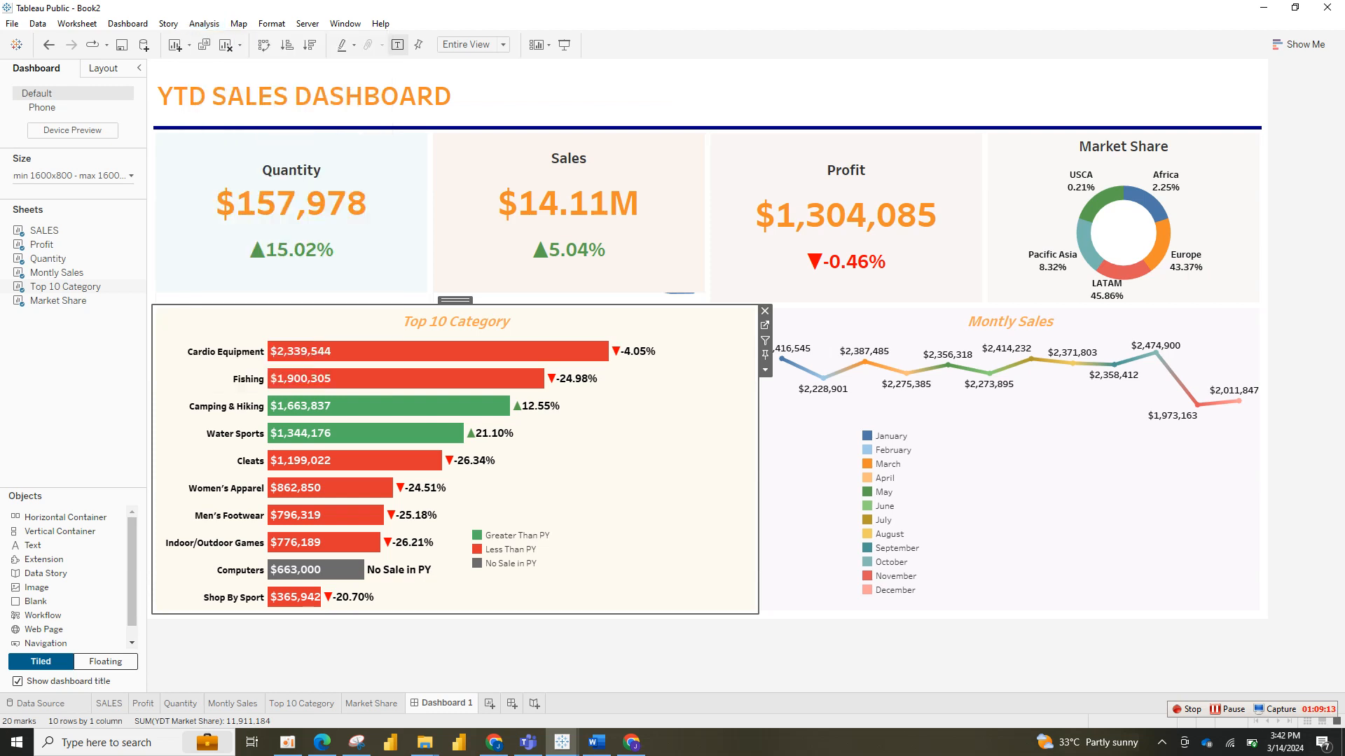
{"action": "left_click", "coordinate": [204, 24]}
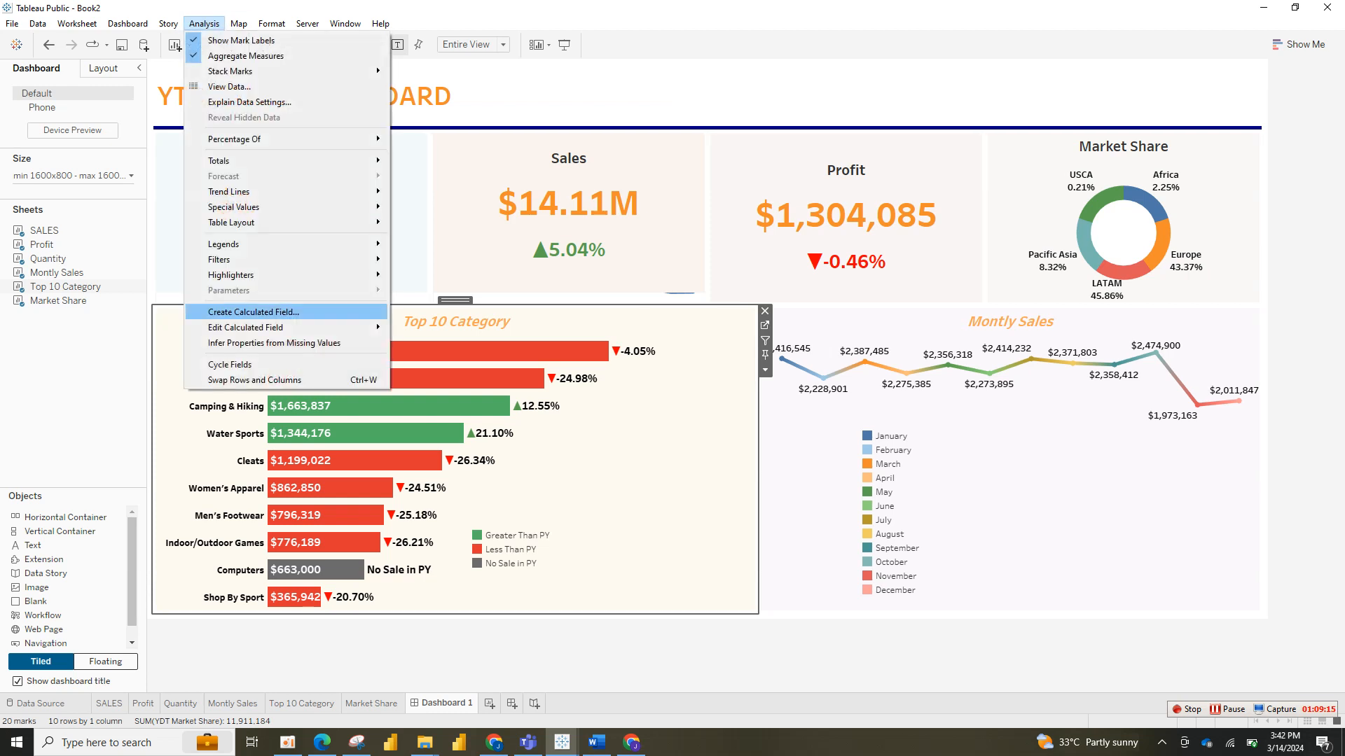
{"action": "mouse_move", "coordinate": [315, 259]}
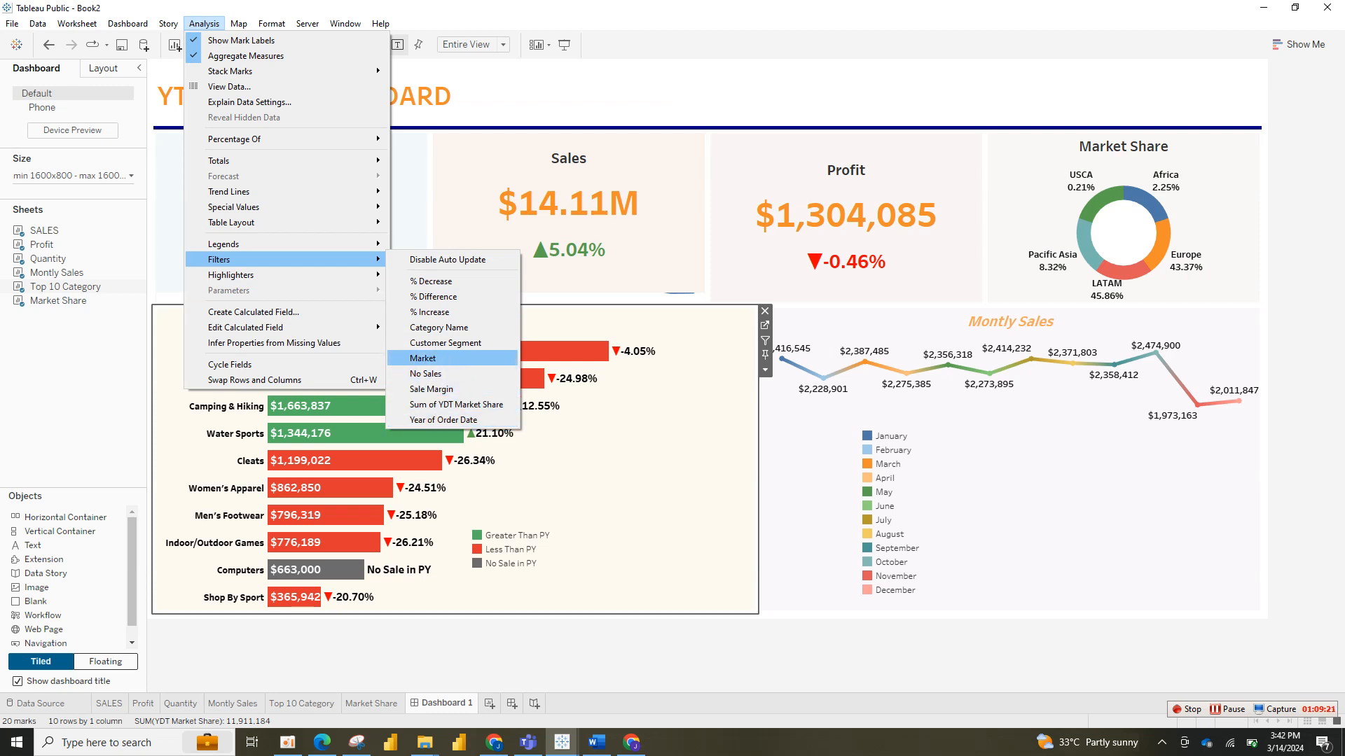
{"action": "key", "text": "Return"}
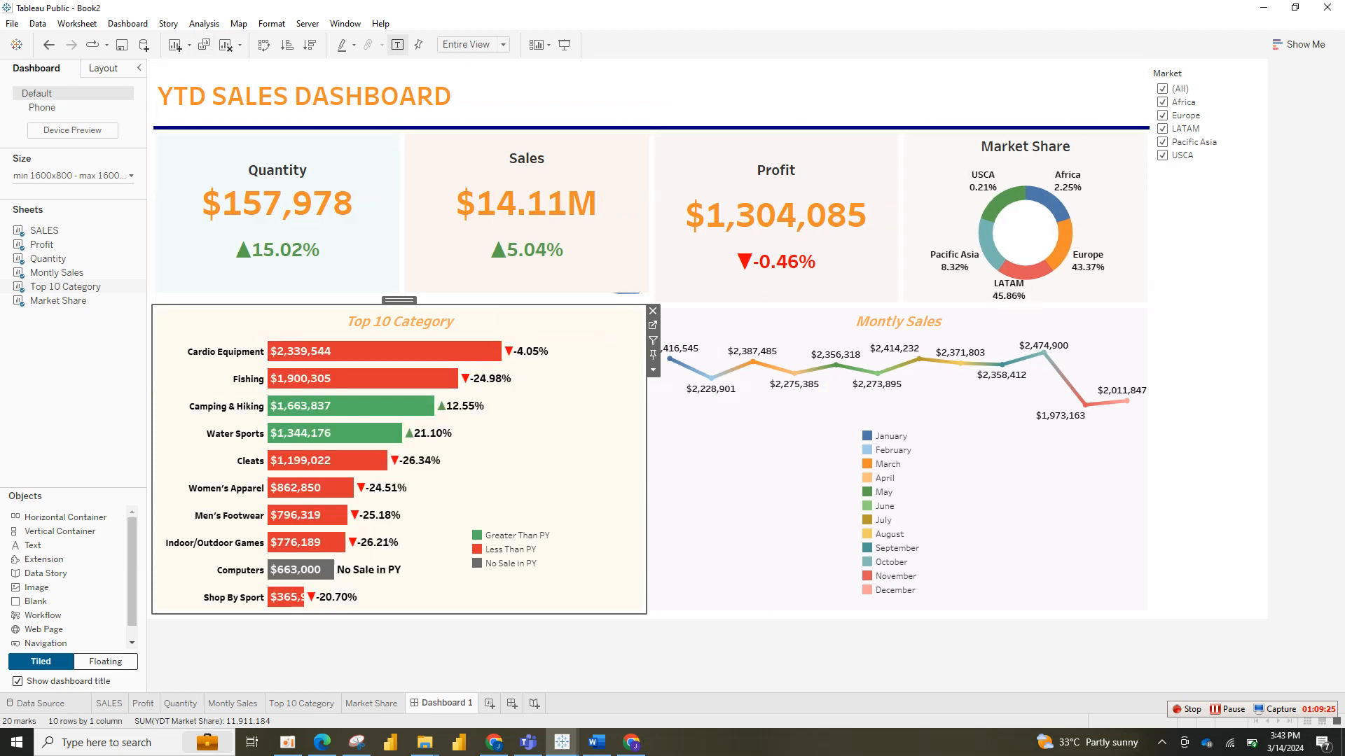
Step: Show the Customer Segment and Year of Order Date filter controls of the Top 10 Category sheet on the dashboard
{"action": "left_click", "coordinate": [203, 23]}
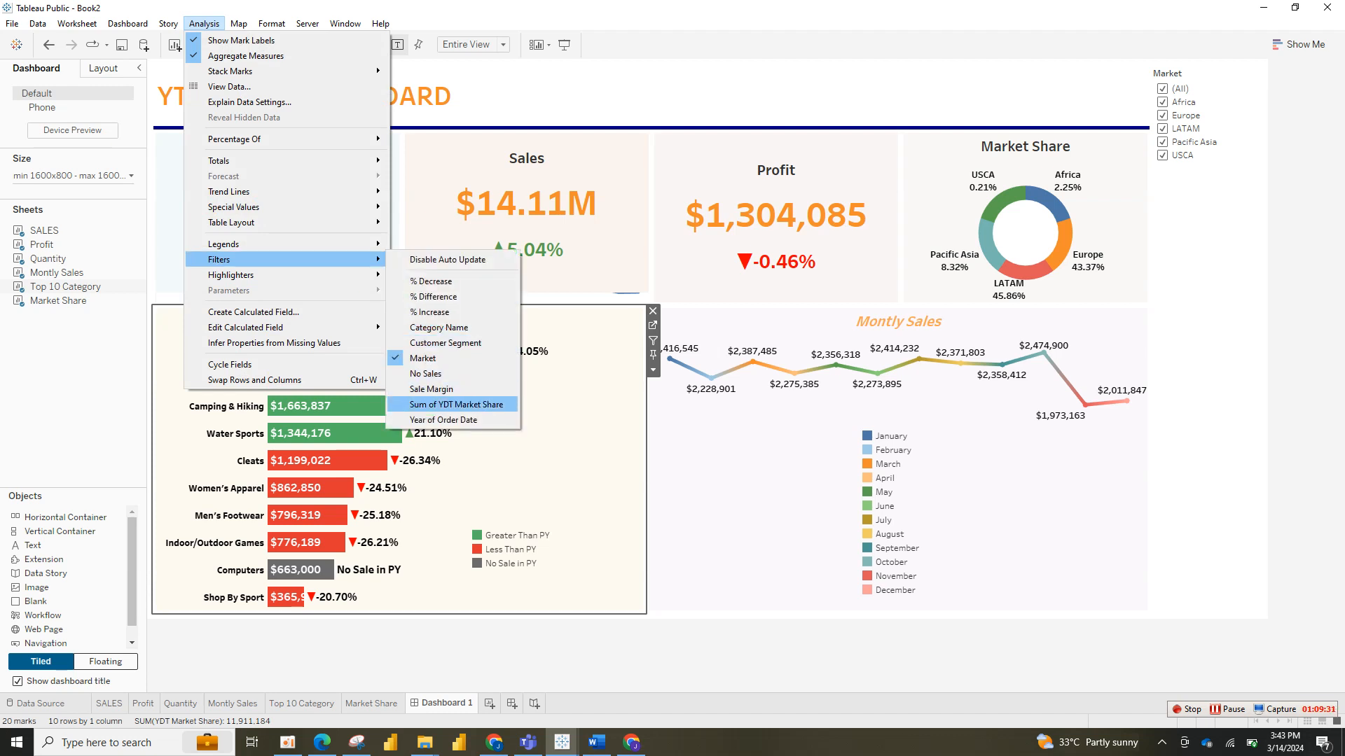
{"action": "left_click", "coordinate": [445, 343]}
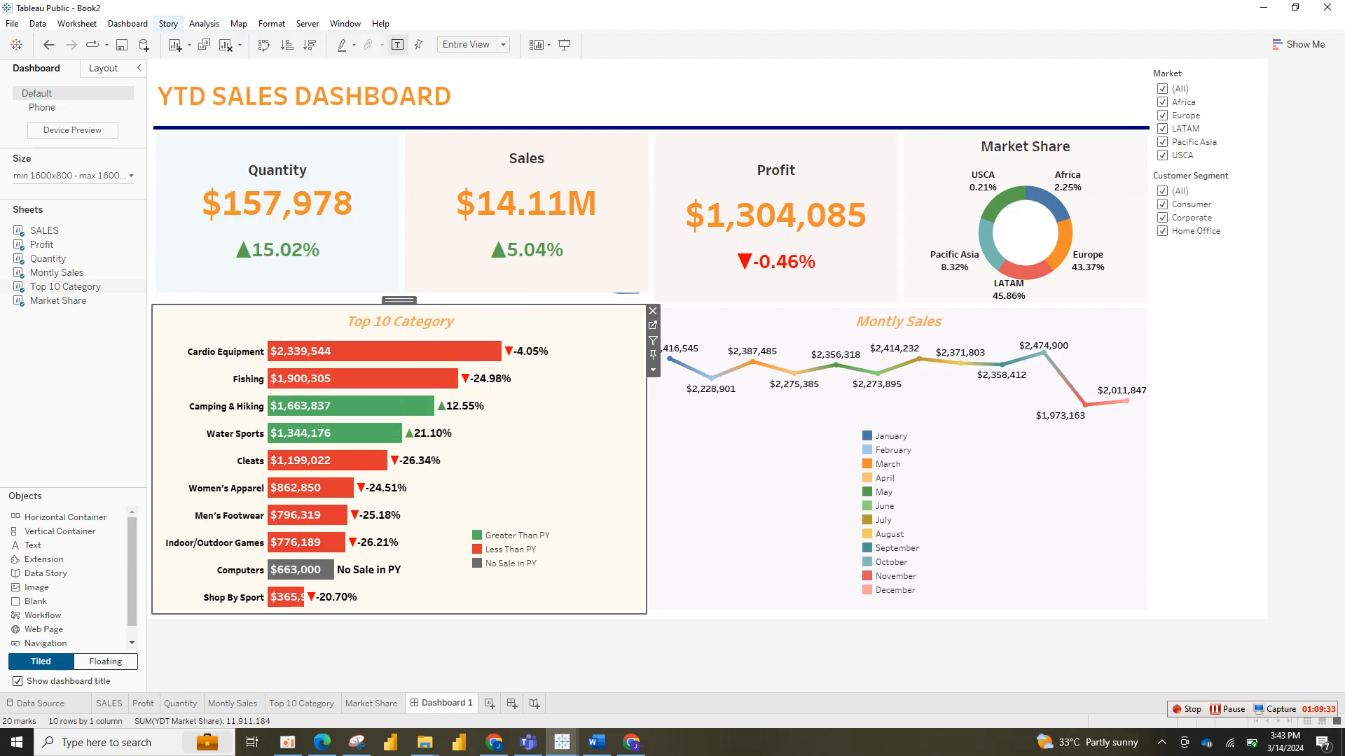
{"action": "left_click", "coordinate": [203, 23]}
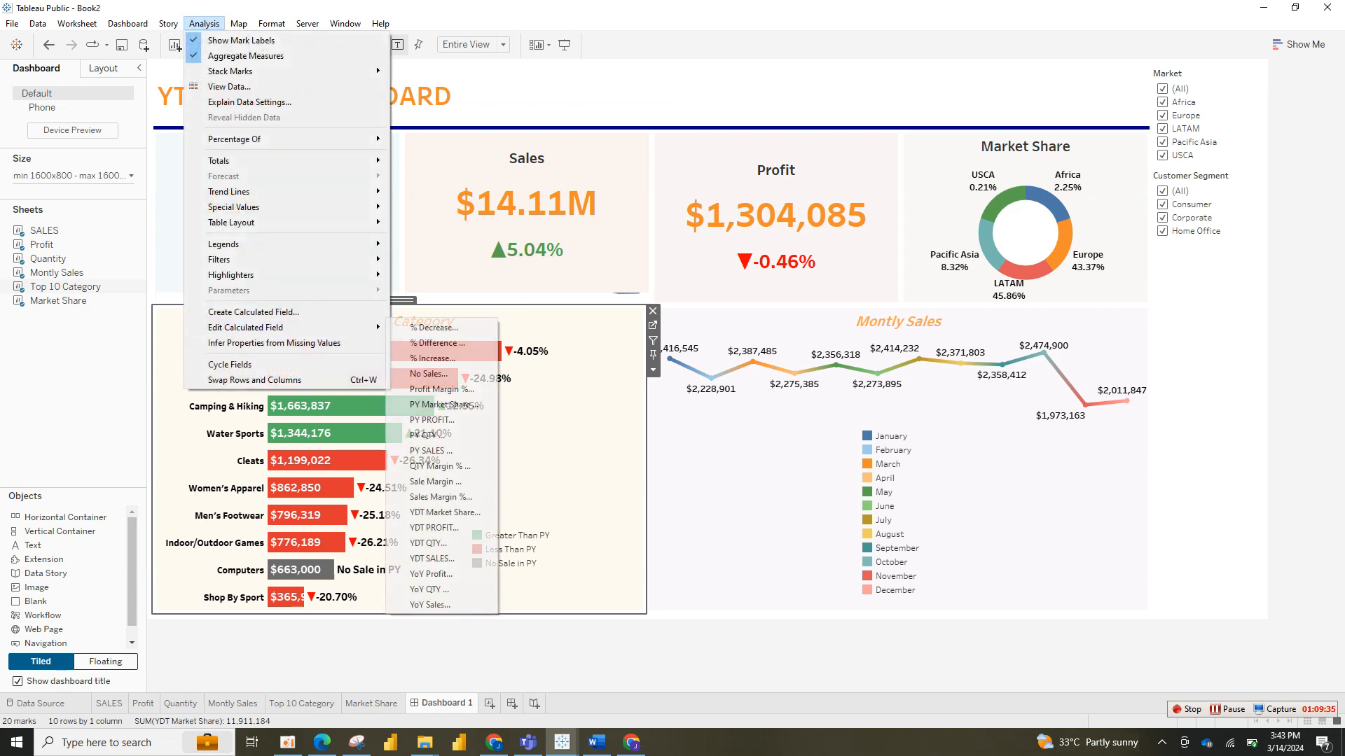
{"action": "mouse_move", "coordinate": [286, 260]}
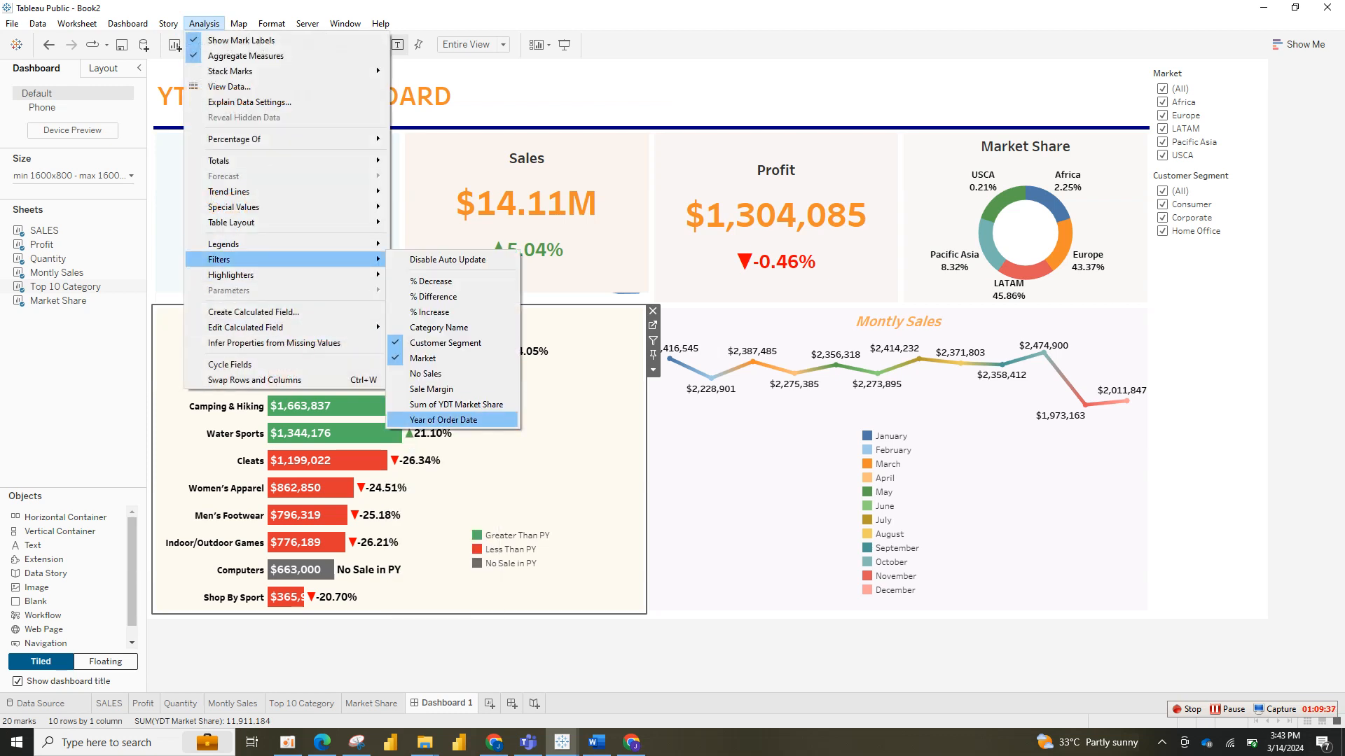
{"action": "left_click", "coordinate": [443, 419]}
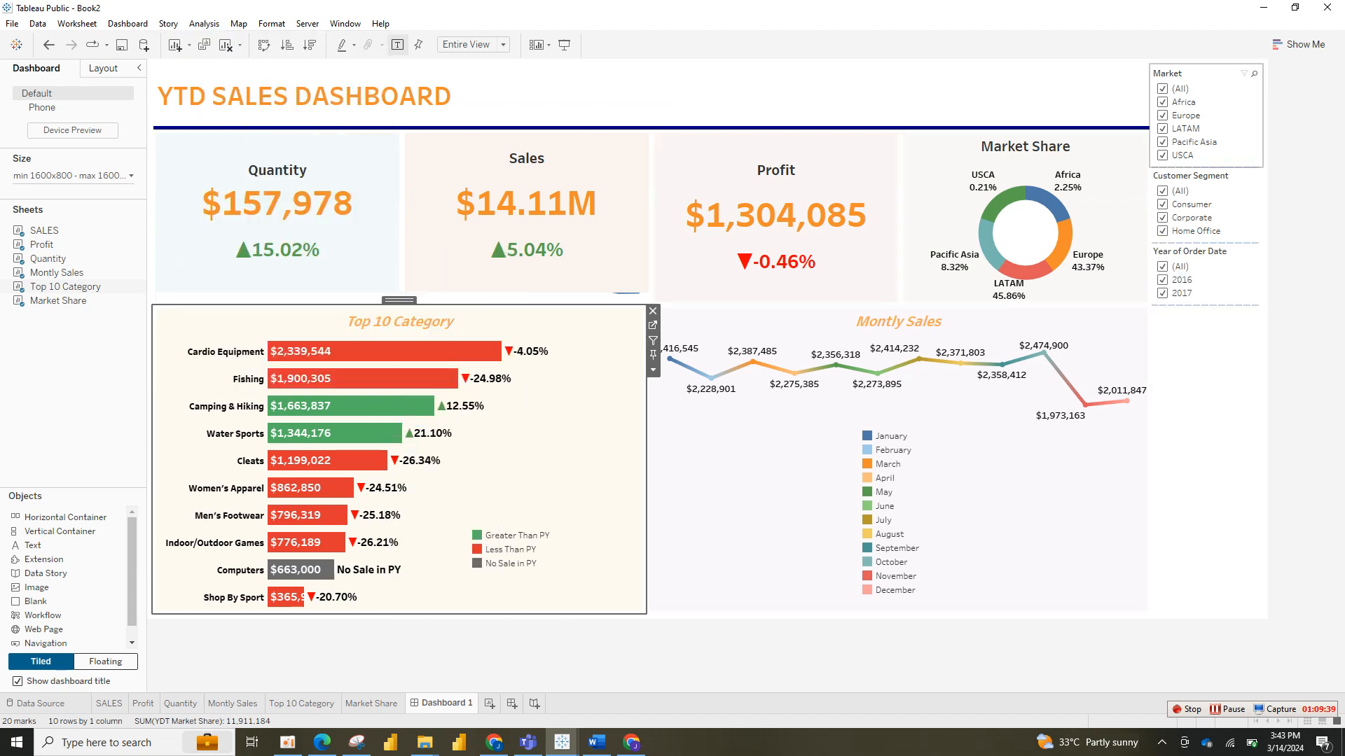
Step: Make the Market filter a floating Multiple Values (dropdown), widen it slightly and place it in the header beside the dashboard title
{"action": "right_click", "coordinate": [1170, 118]}
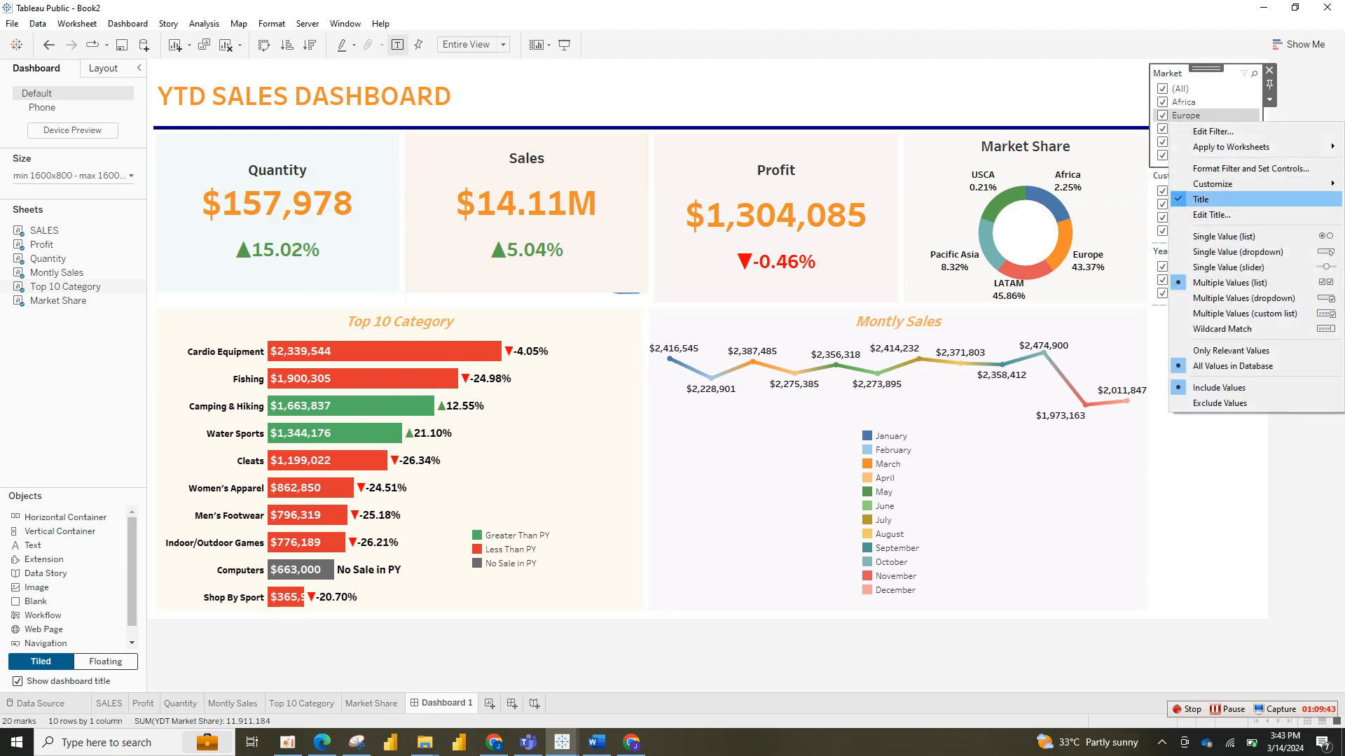
{"action": "left_click", "coordinate": [1269, 100]}
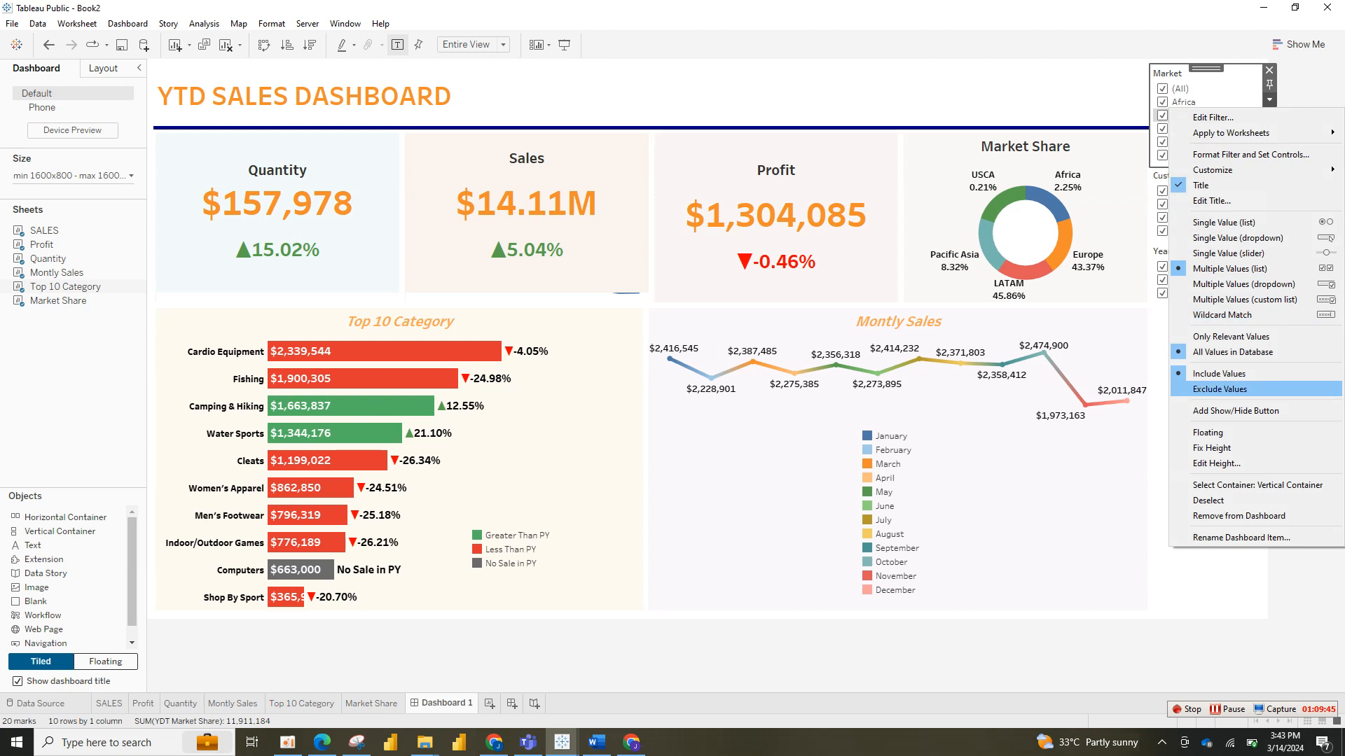
{"action": "left_click", "coordinate": [1208, 432]}
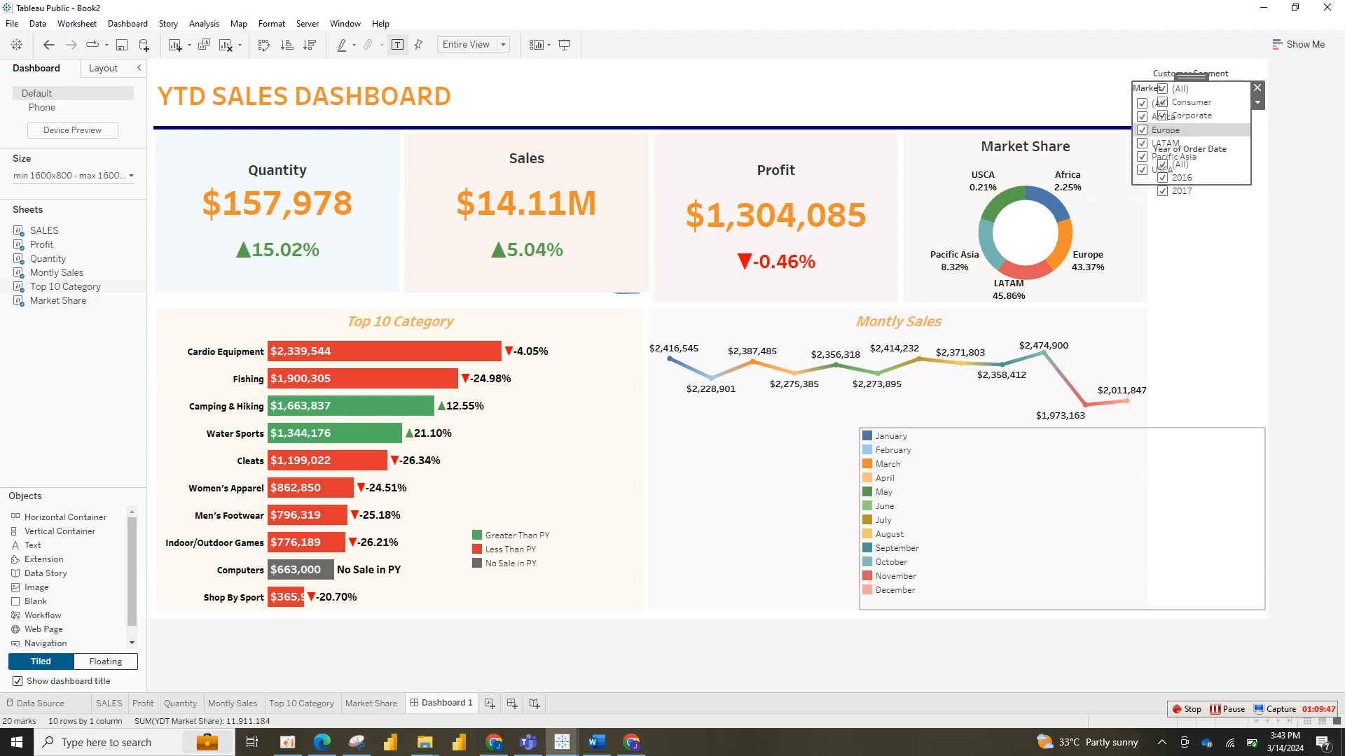
{"action": "left_click_drag", "start_coordinate": [1191, 75], "coordinate": [683, 71]}
{"action": "left_click", "coordinate": [750, 97]}
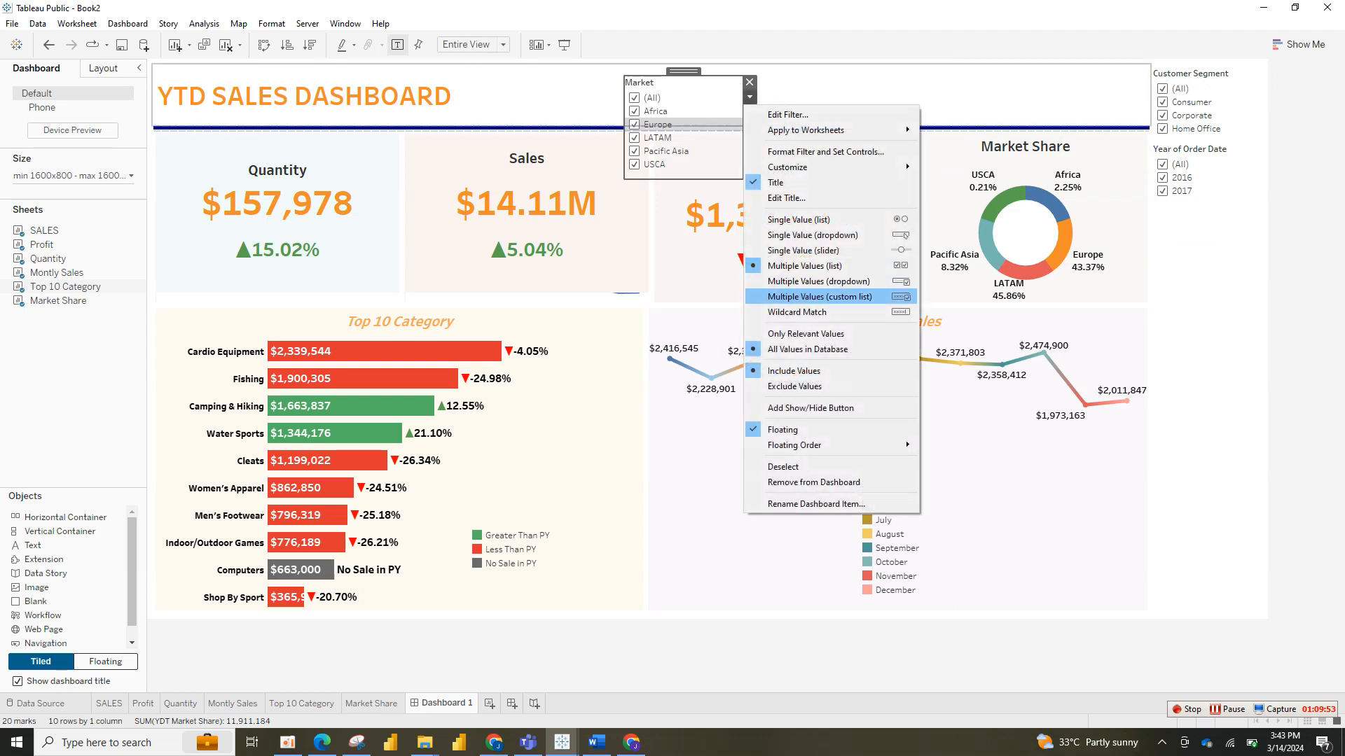
{"action": "left_click", "coordinate": [817, 281]}
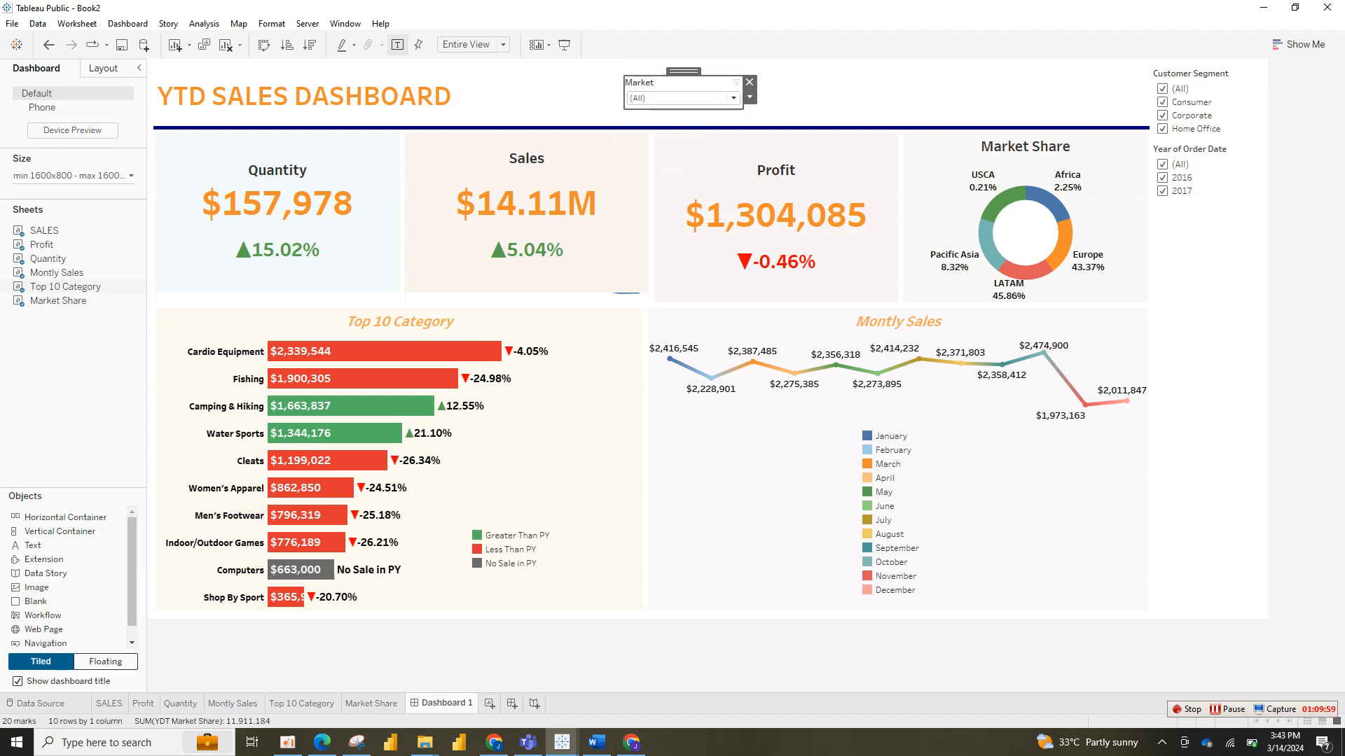
{"action": "left_click_drag", "start_coordinate": [743, 109], "coordinate": [769, 116]}
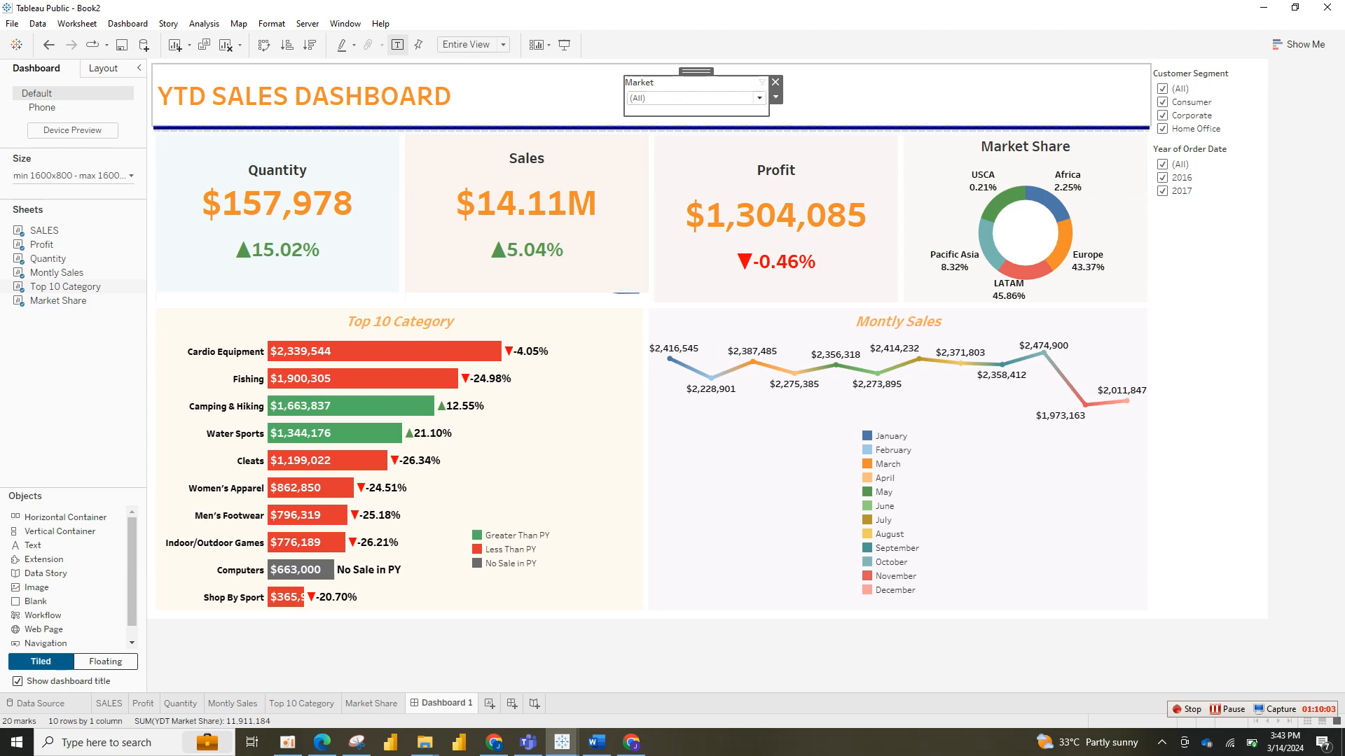
{"action": "left_click_drag", "start_coordinate": [696, 71], "coordinate": [648, 75]}
Step: Make the Customer Segment filter a floating Multiple Values (dropdown), place it in the header beside the Market filter and reduce its height
{"action": "left_click", "coordinate": [1226, 103]}
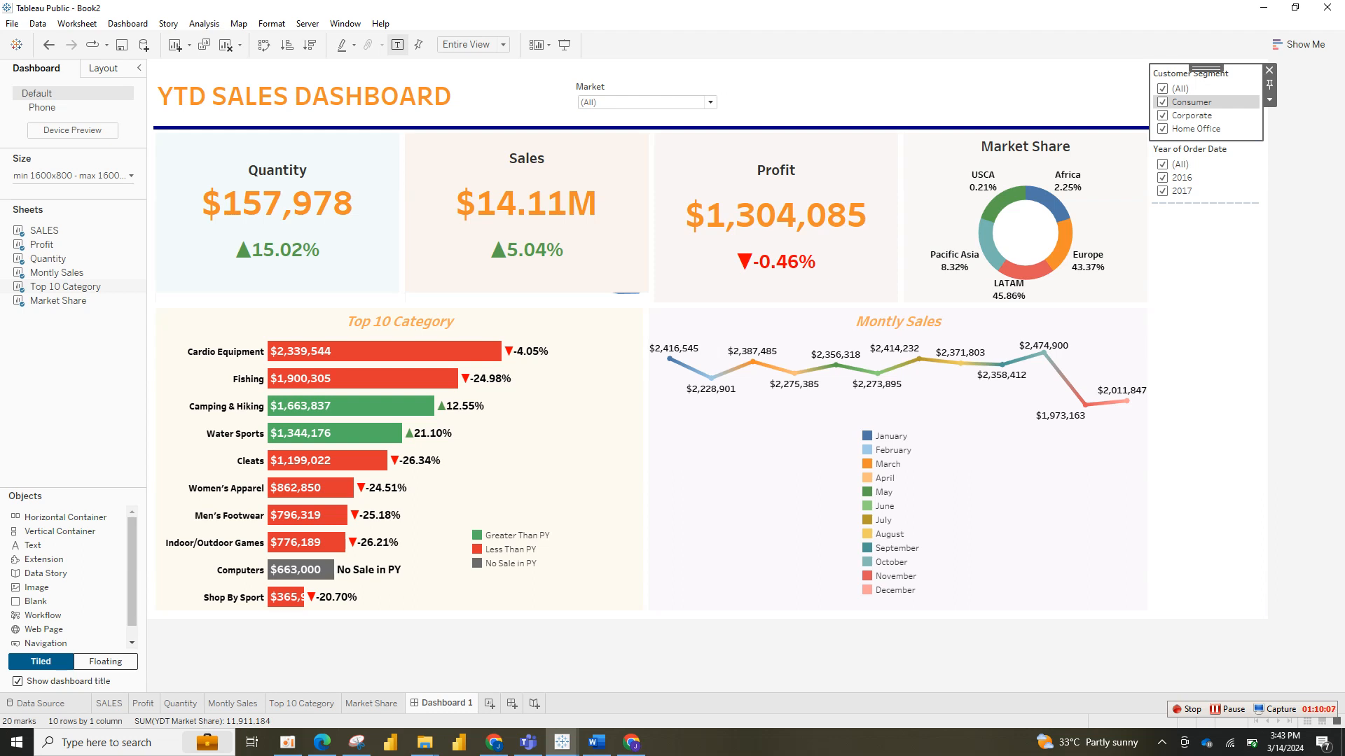
{"action": "left_click", "coordinate": [1269, 100]}
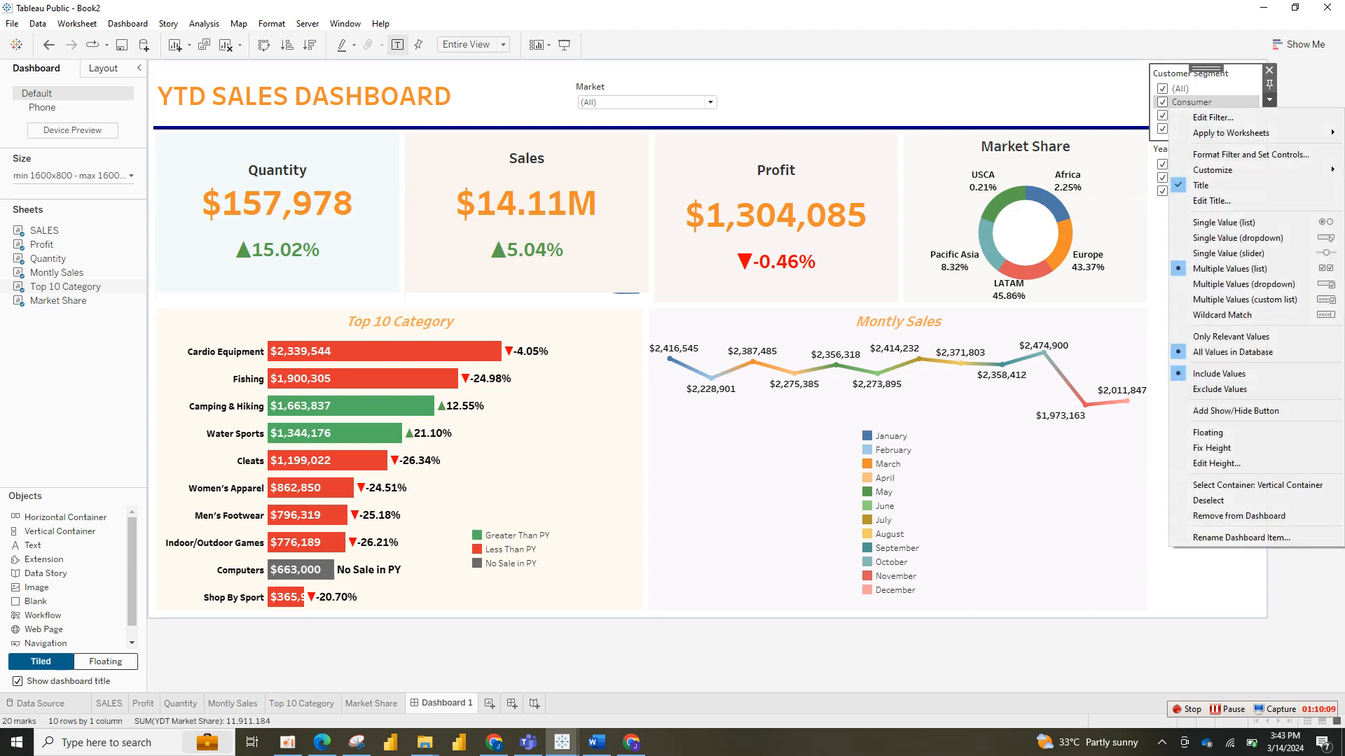
{"action": "left_click", "coordinate": [1207, 433]}
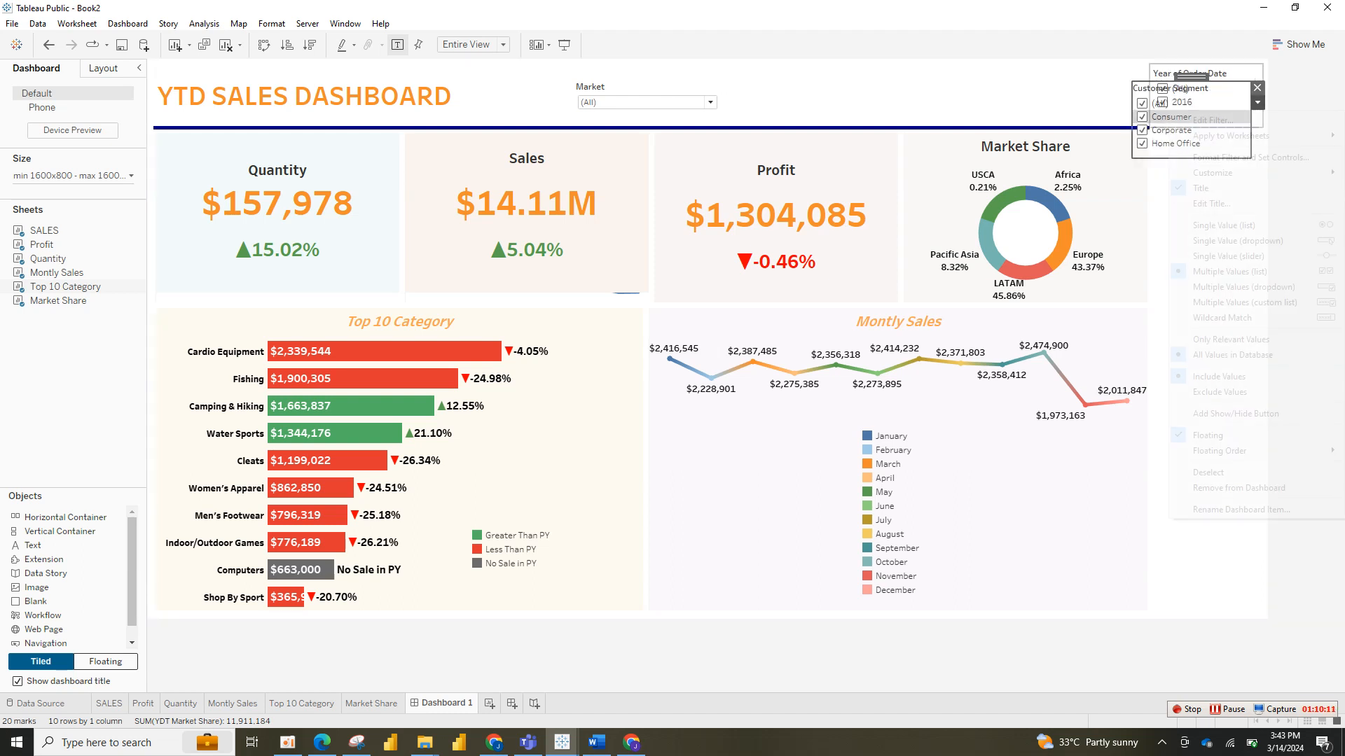
{"action": "left_click", "coordinate": [1258, 102]}
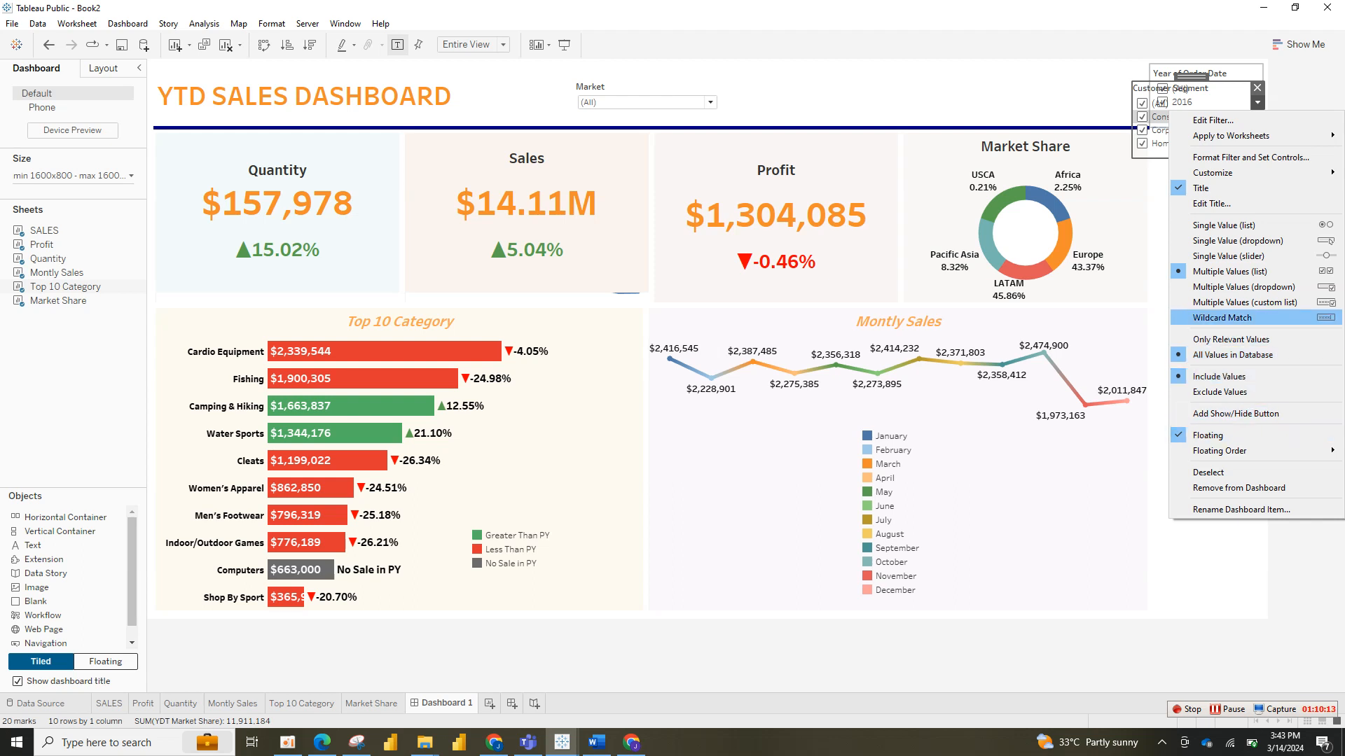
{"action": "left_click", "coordinate": [1244, 286]}
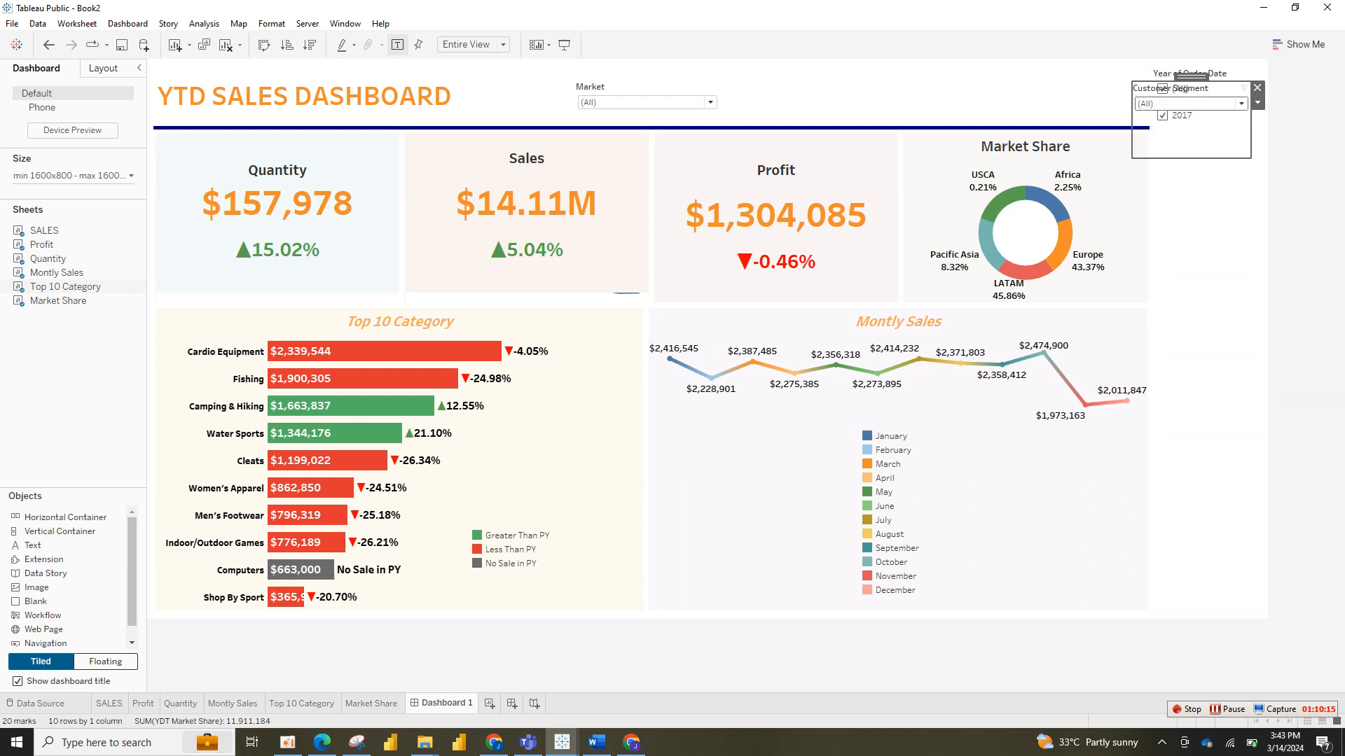
{"action": "left_click_drag", "start_coordinate": [1191, 75], "coordinate": [796, 64]}
{"action": "left_click_drag", "start_coordinate": [795, 146], "coordinate": [796, 76]}
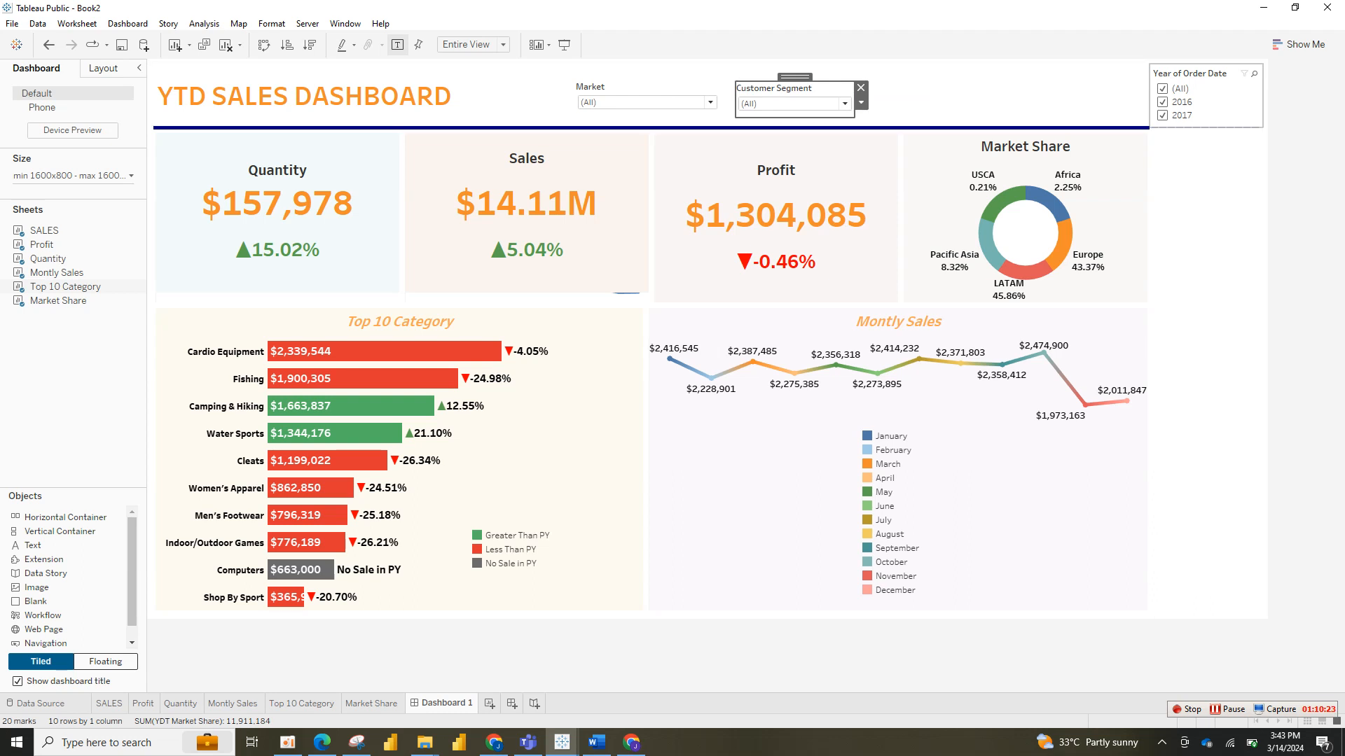
Step: Make the Year of Order Date filter a floating Multiple Values (dropdown), place it beside the Customer Segment filter and reduce its height
{"action": "left_click", "coordinate": [1204, 74]}
{"action": "left_click", "coordinate": [1269, 100]}
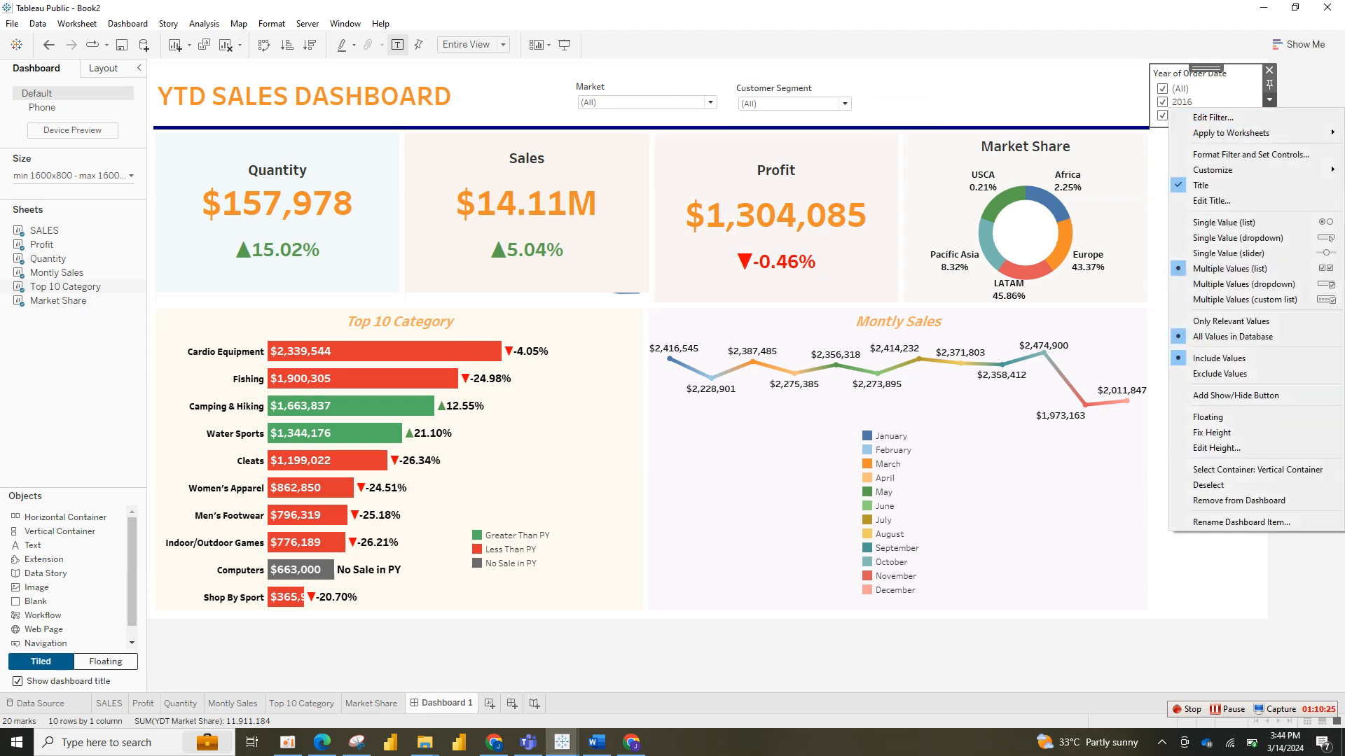
{"action": "left_click", "coordinate": [1207, 416]}
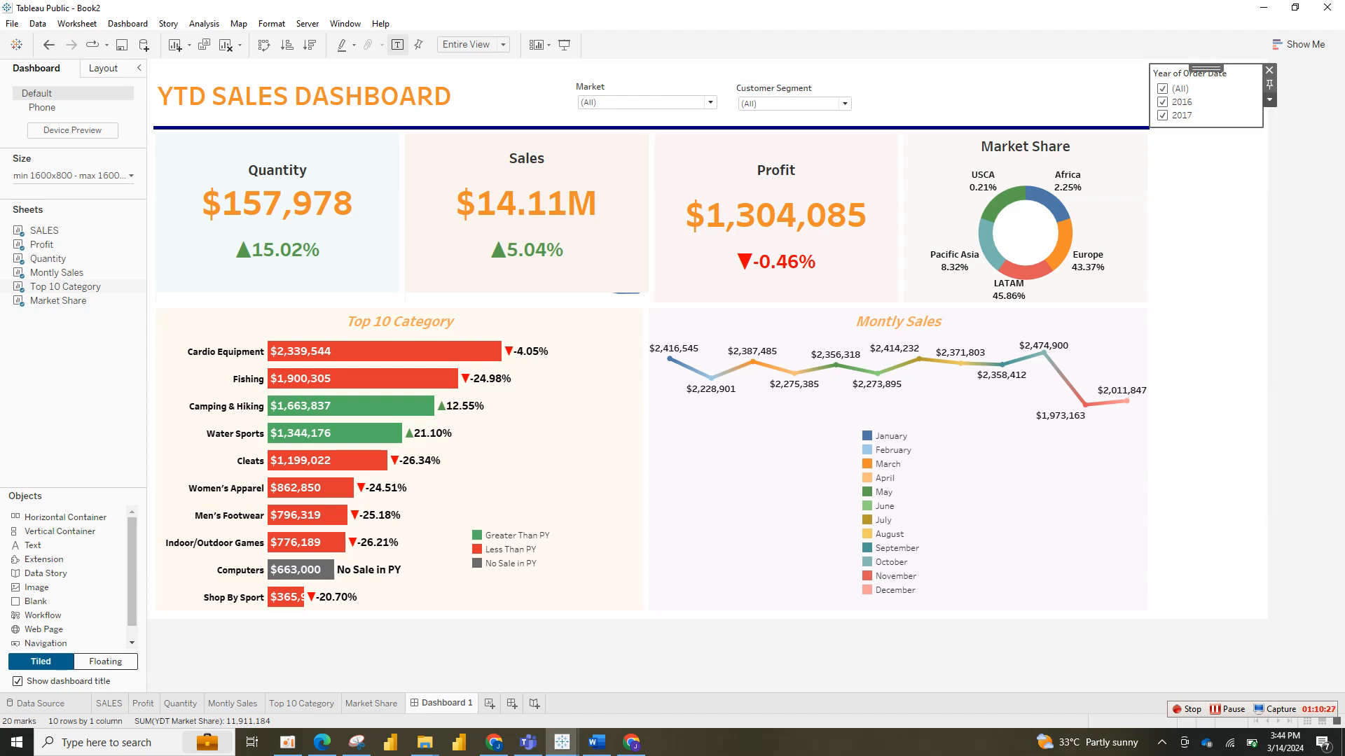
{"action": "left_click", "coordinate": [1258, 103]}
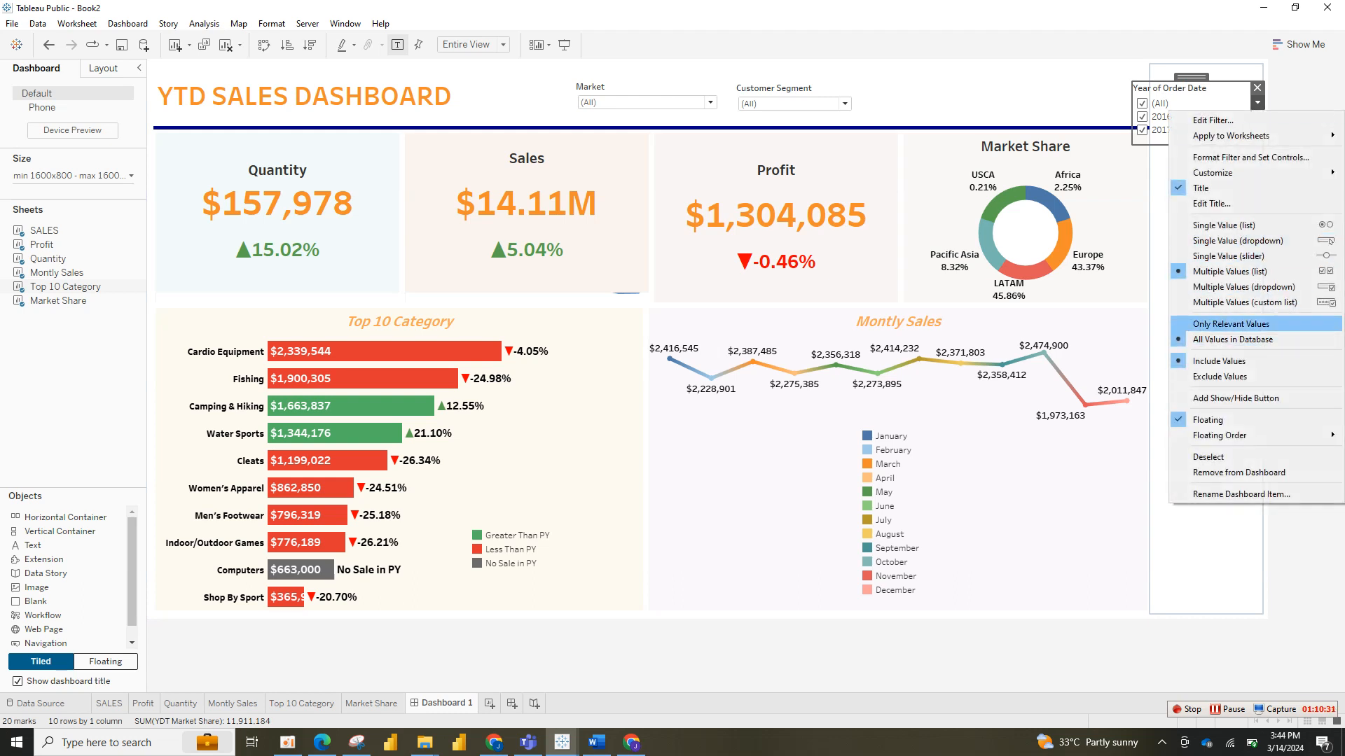
{"action": "left_click", "coordinate": [1244, 287]}
{"action": "left_click_drag", "start_coordinate": [1191, 77], "coordinate": [984, 69]}
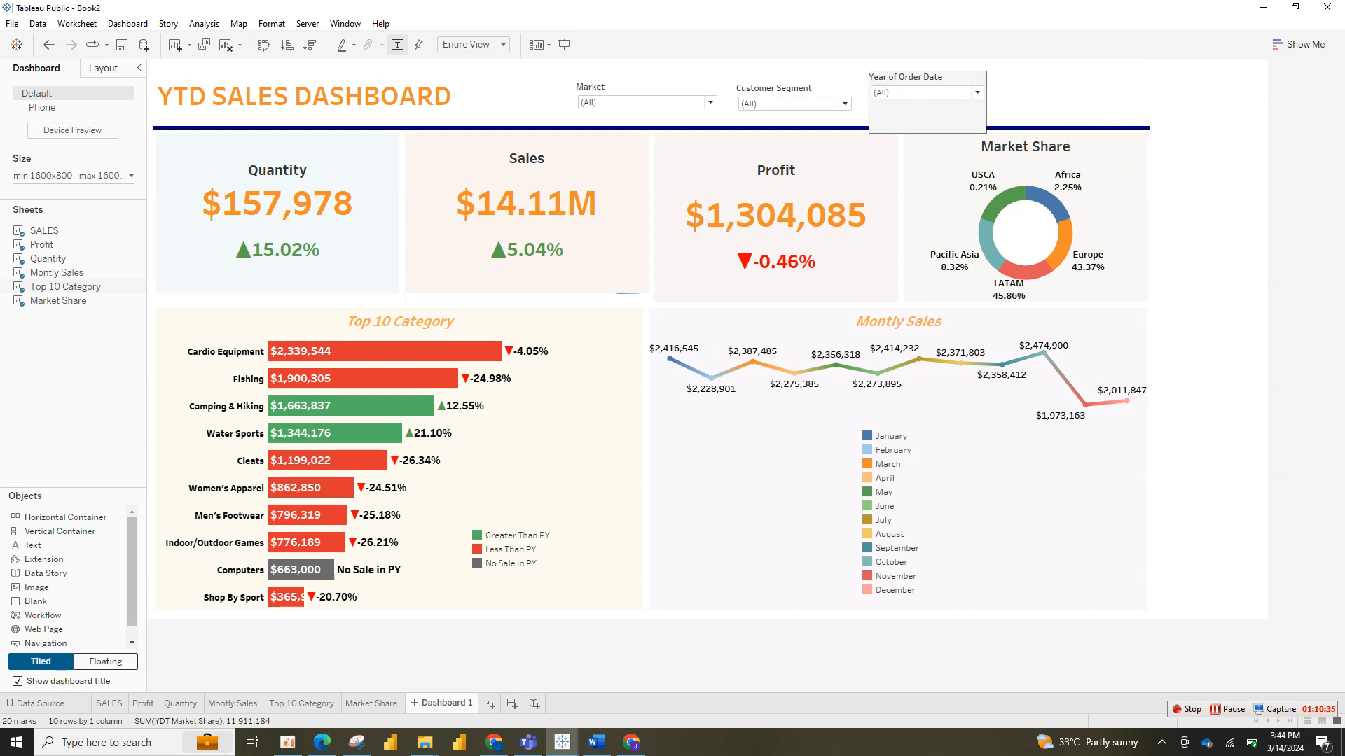
{"action": "left_click_drag", "start_coordinate": [927, 133], "coordinate": [927, 104]}
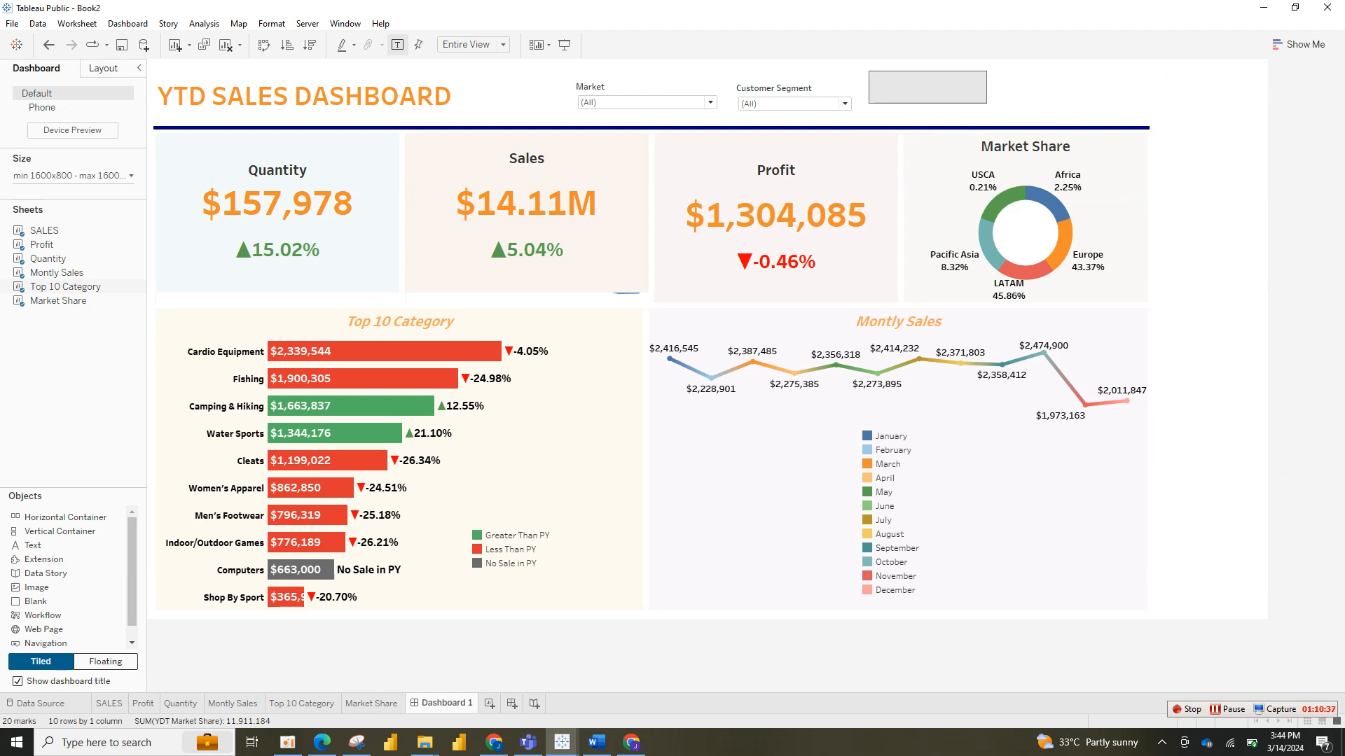
Step: Test the Year of Order Date filter by clearing all years, showing only 2016, and restoring all years
{"action": "left_click", "coordinate": [977, 93]}
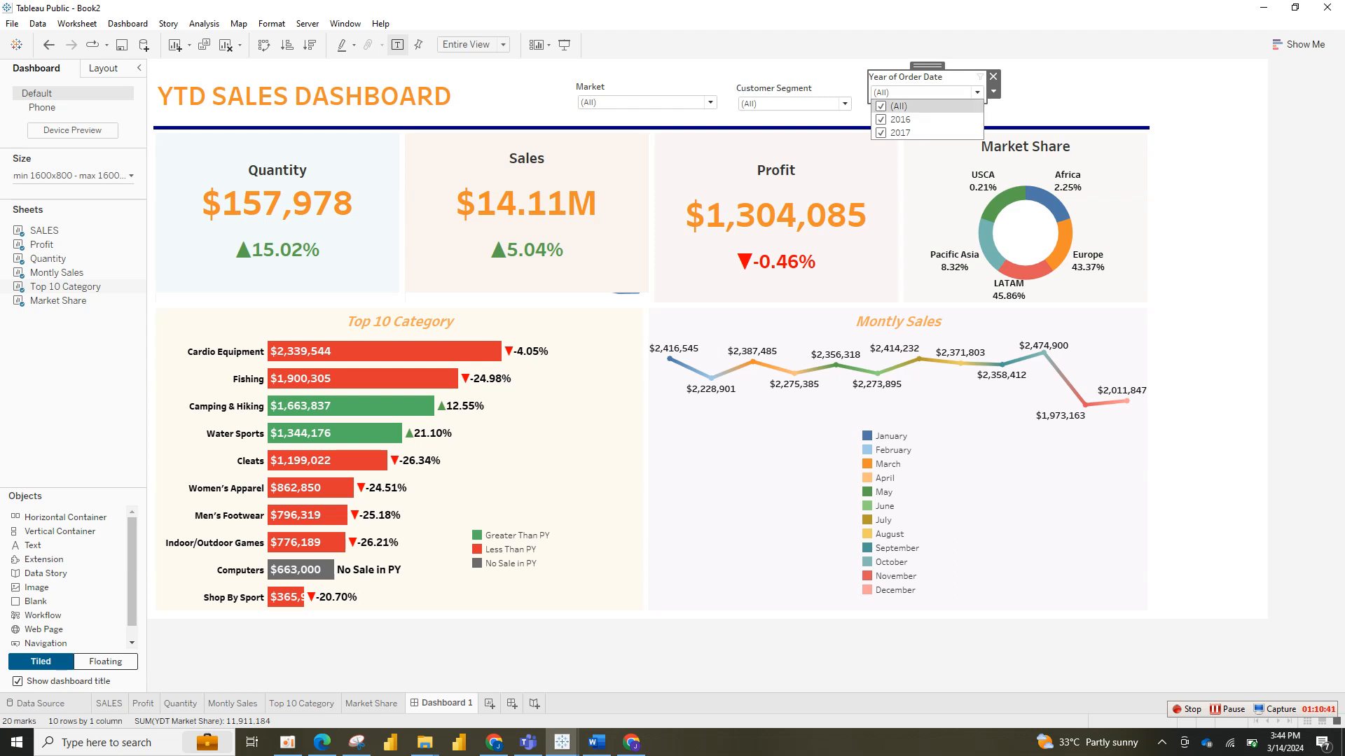
{"action": "left_click", "coordinate": [881, 105]}
{"action": "left_click", "coordinate": [881, 105]}
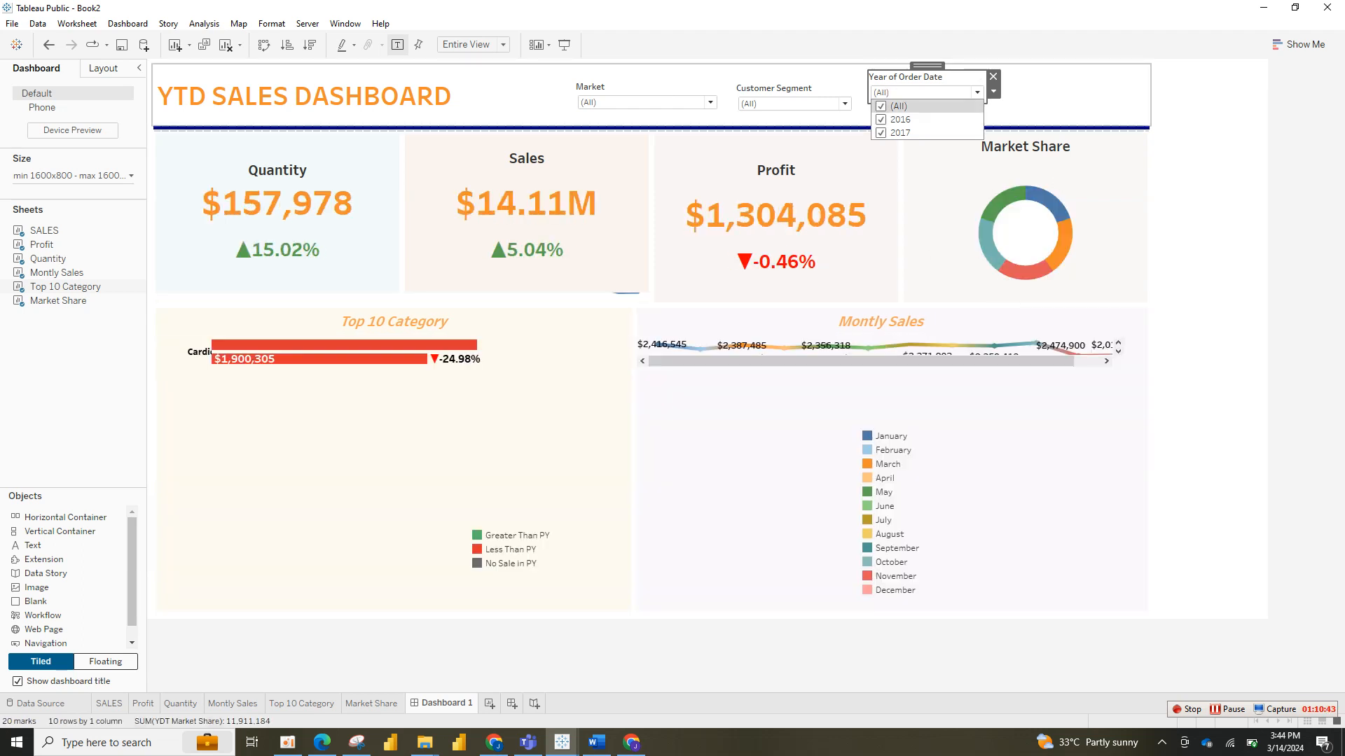
{"action": "left_click", "coordinate": [881, 106]}
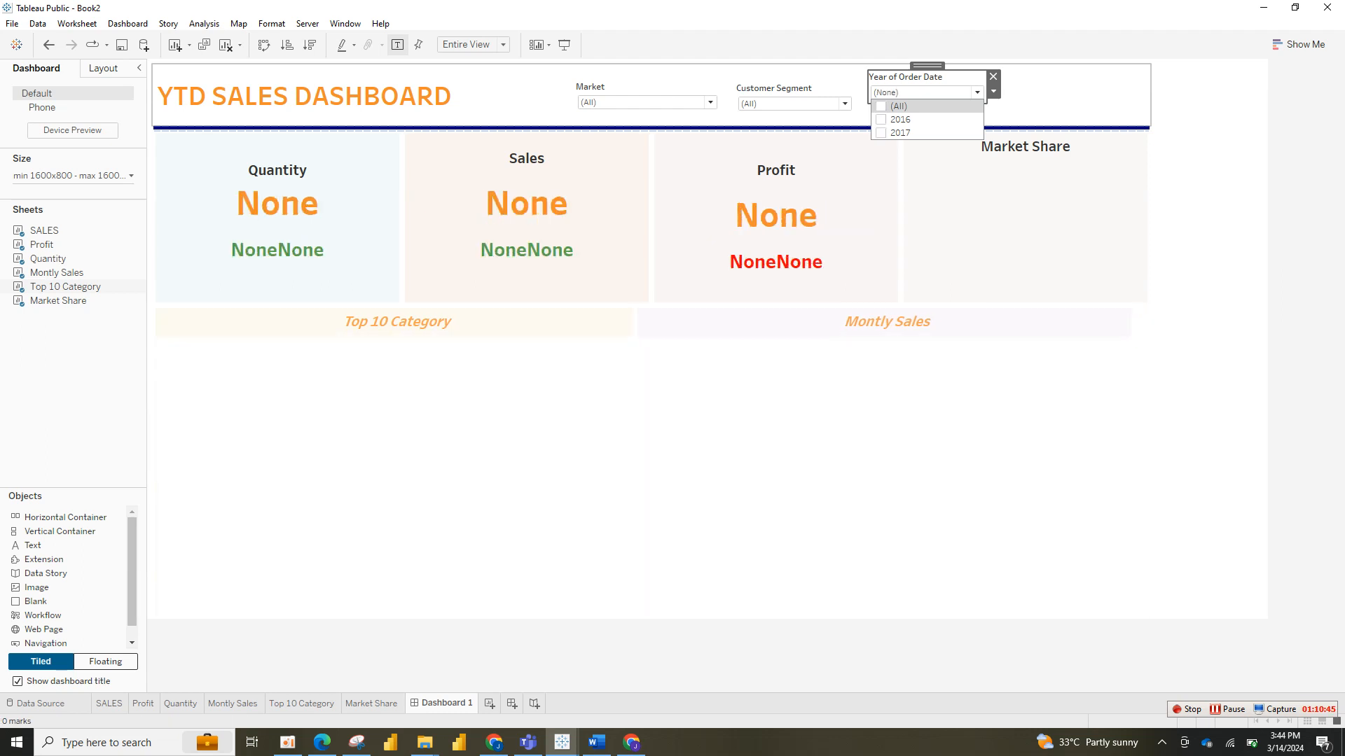
{"action": "left_click", "coordinate": [881, 105]}
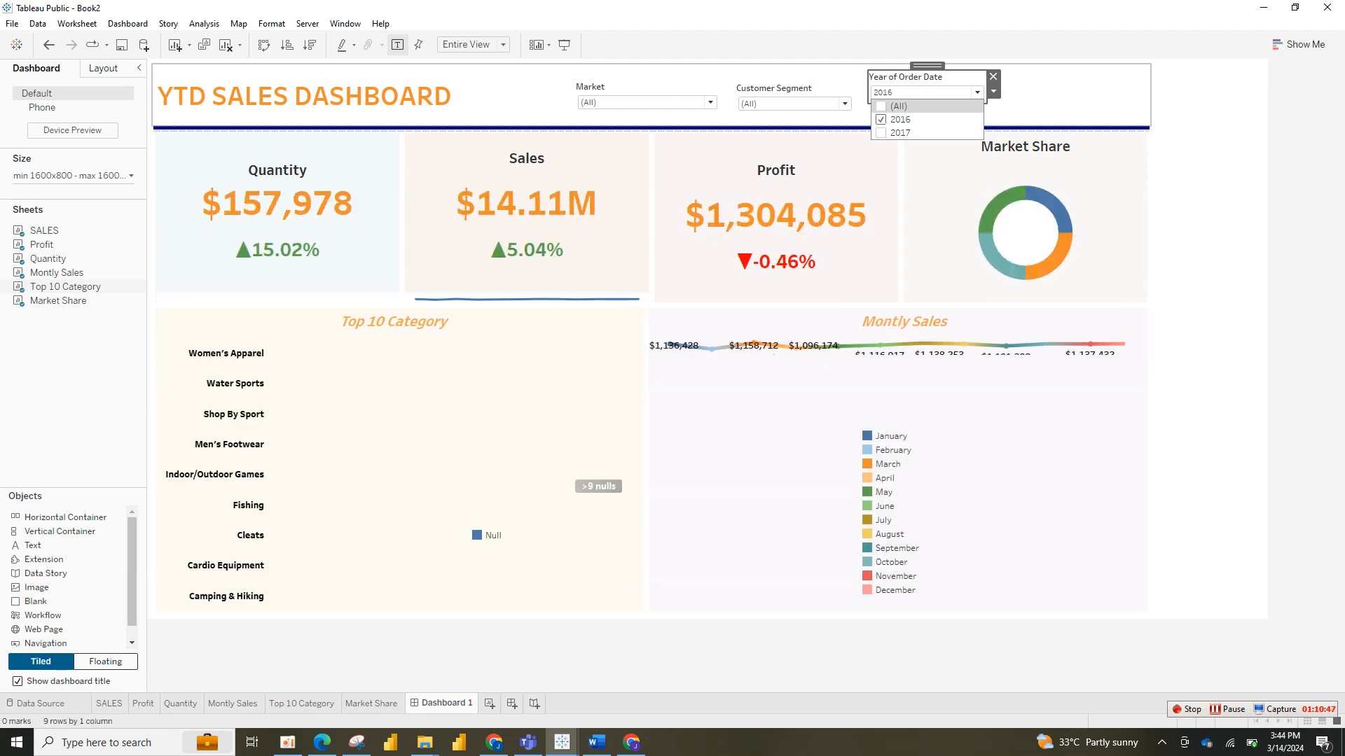
{"action": "left_click", "coordinate": [881, 106]}
{"action": "left_click", "coordinate": [881, 105]}
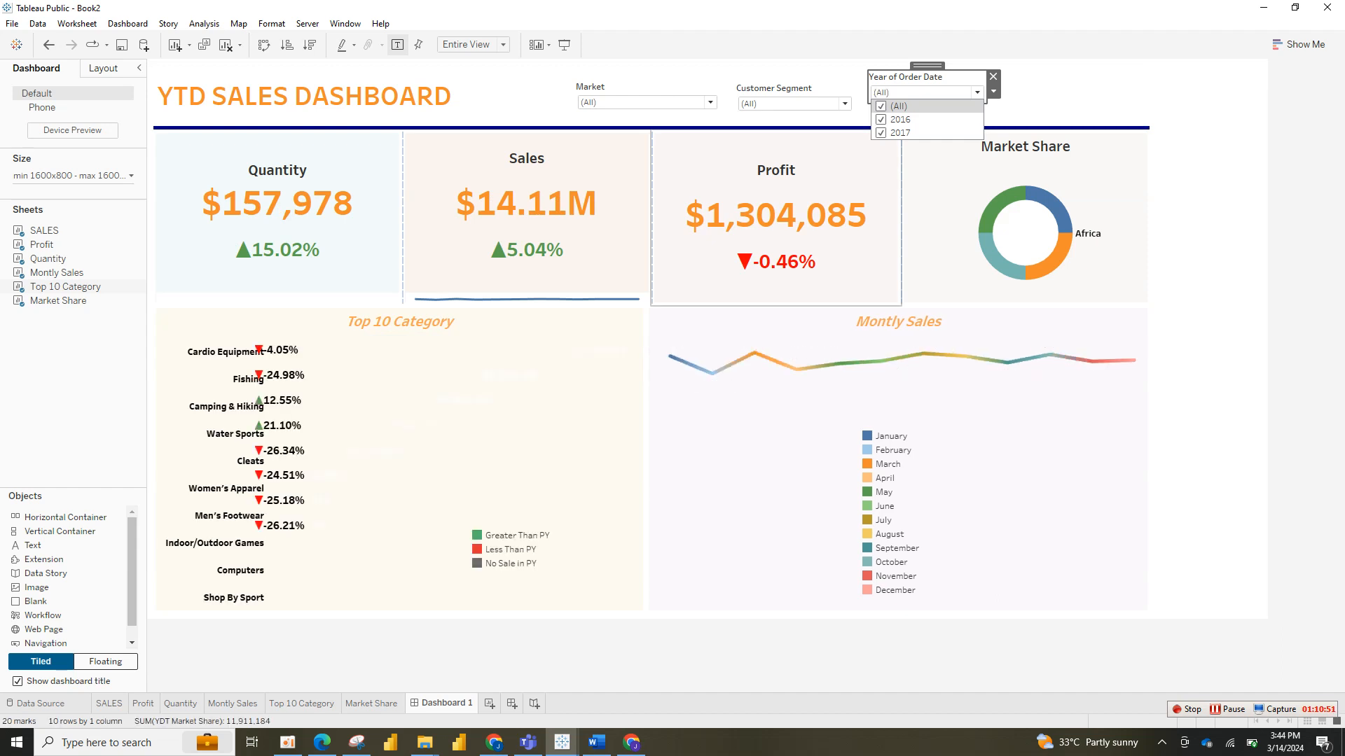
{"action": "left_click", "coordinate": [881, 133]}
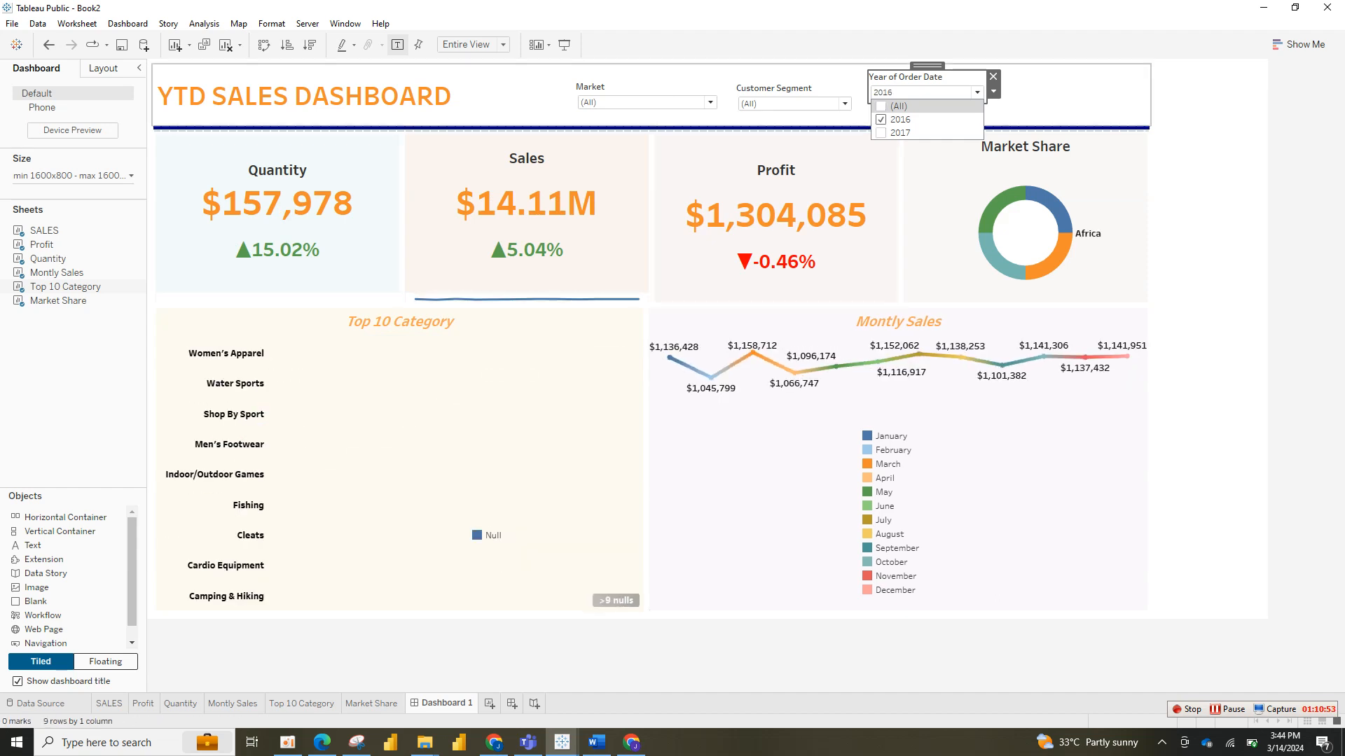
{"action": "left_click", "coordinate": [881, 106]}
{"action": "left_click", "coordinate": [840, 113]}
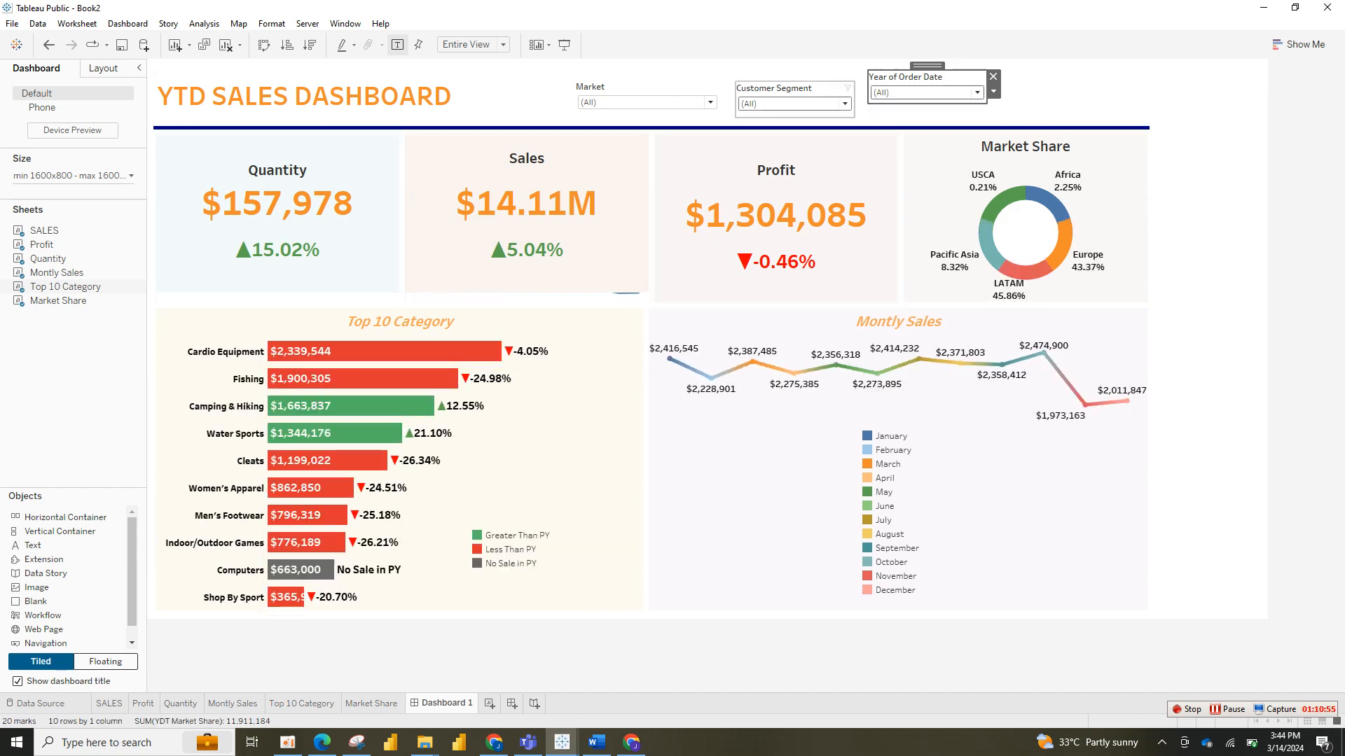
Step: Test the Customer Segment filter with Consumer alone and Corporate alone, and reset it to all segments
{"action": "left_click", "coordinate": [845, 103]}
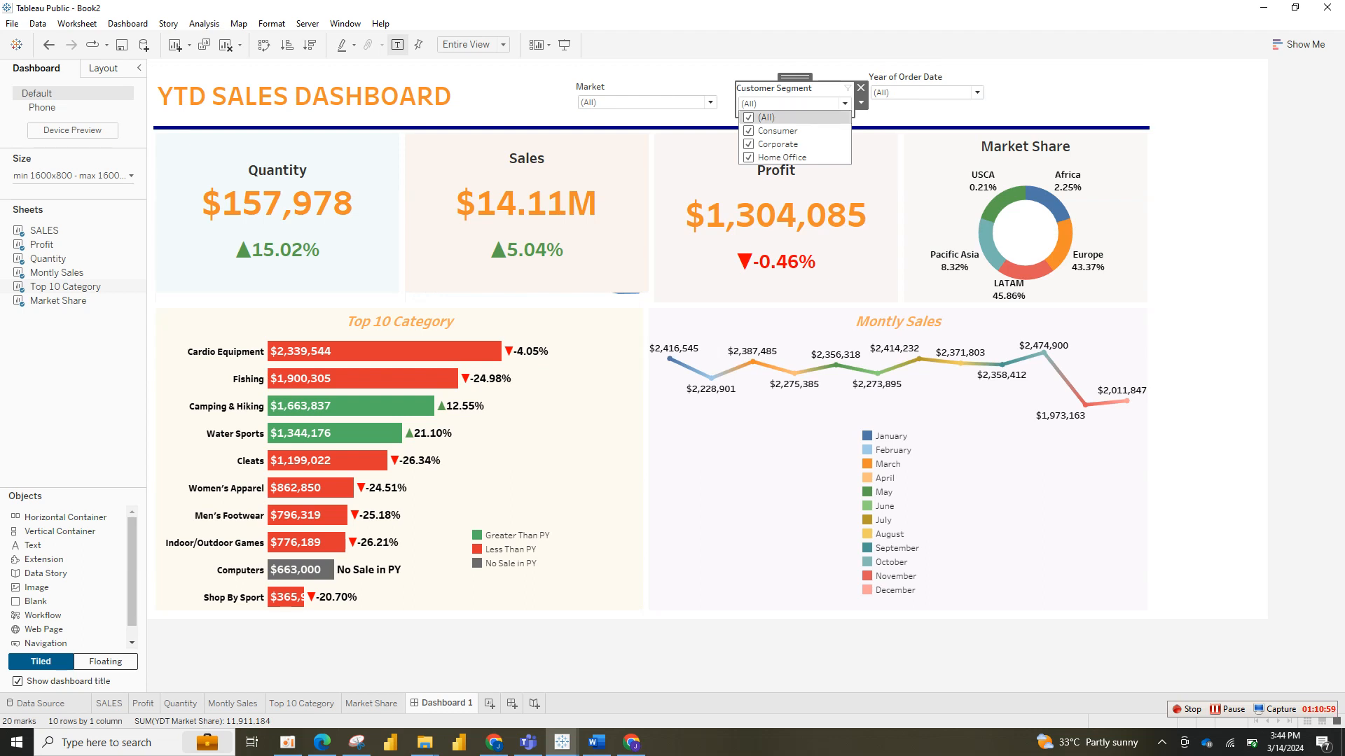
{"action": "left_click", "coordinate": [760, 117]}
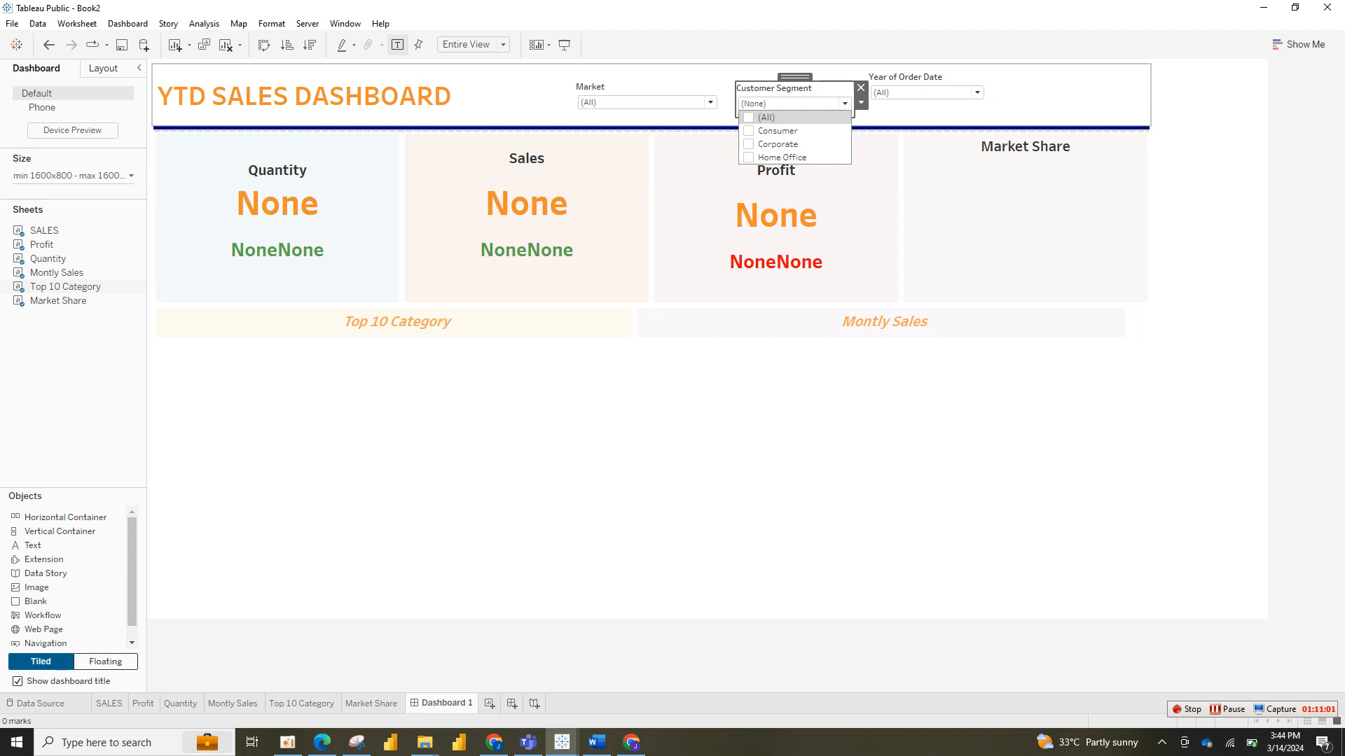
{"action": "left_click", "coordinate": [749, 131]}
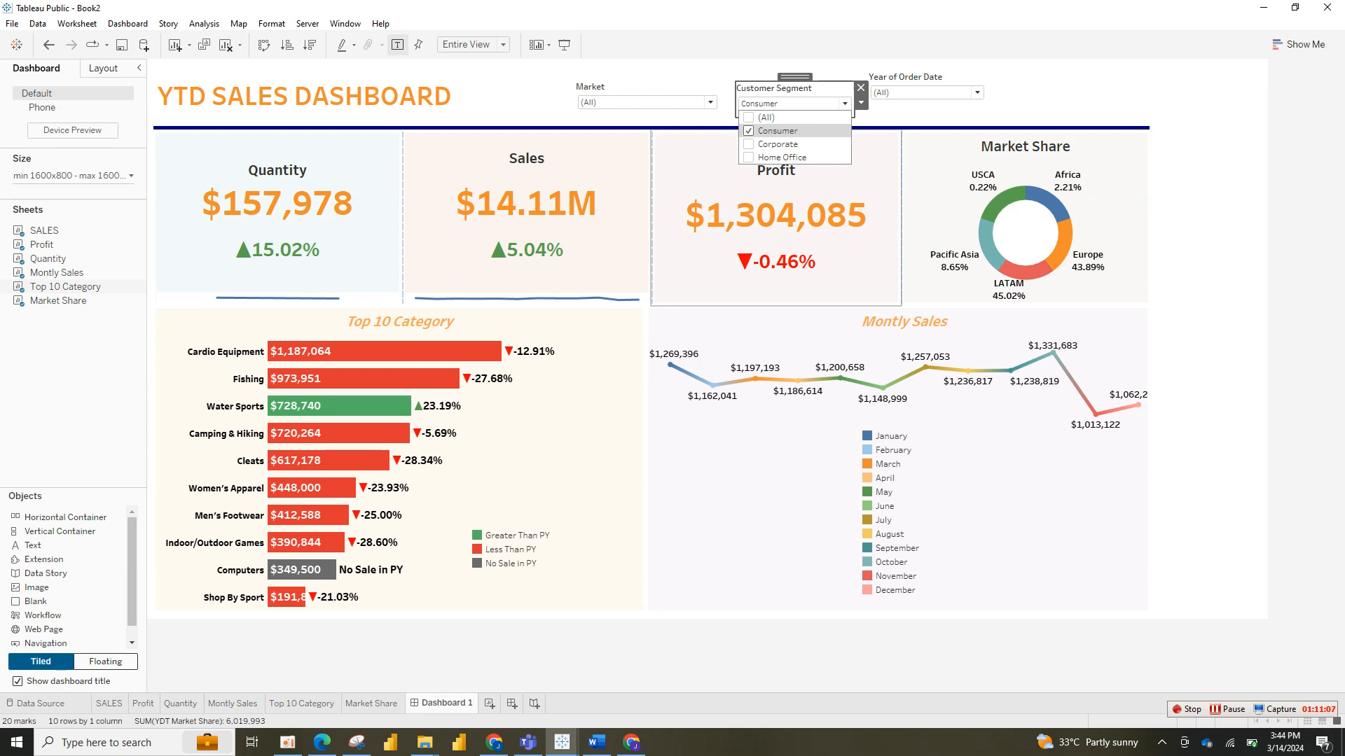
{"action": "left_click", "coordinate": [749, 131]}
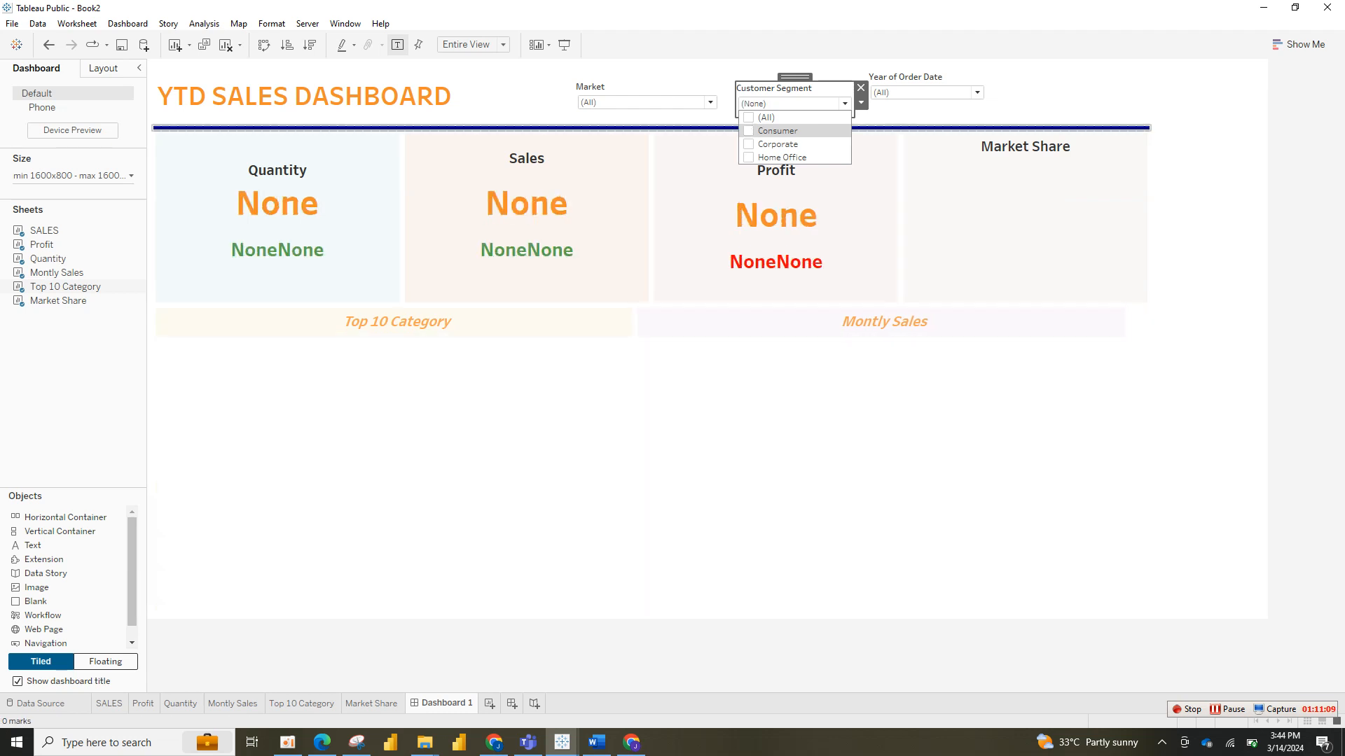
{"action": "left_click", "coordinate": [750, 144]}
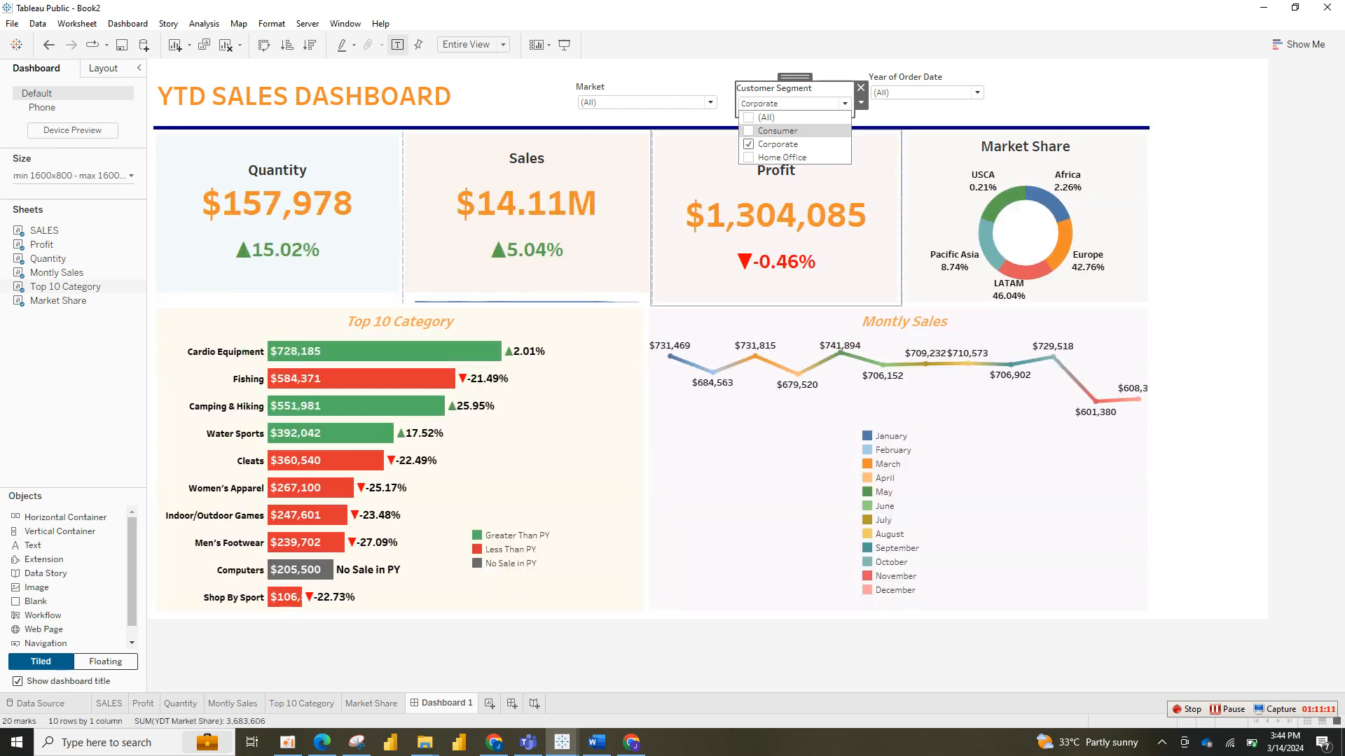
{"action": "left_click", "coordinate": [749, 144]}
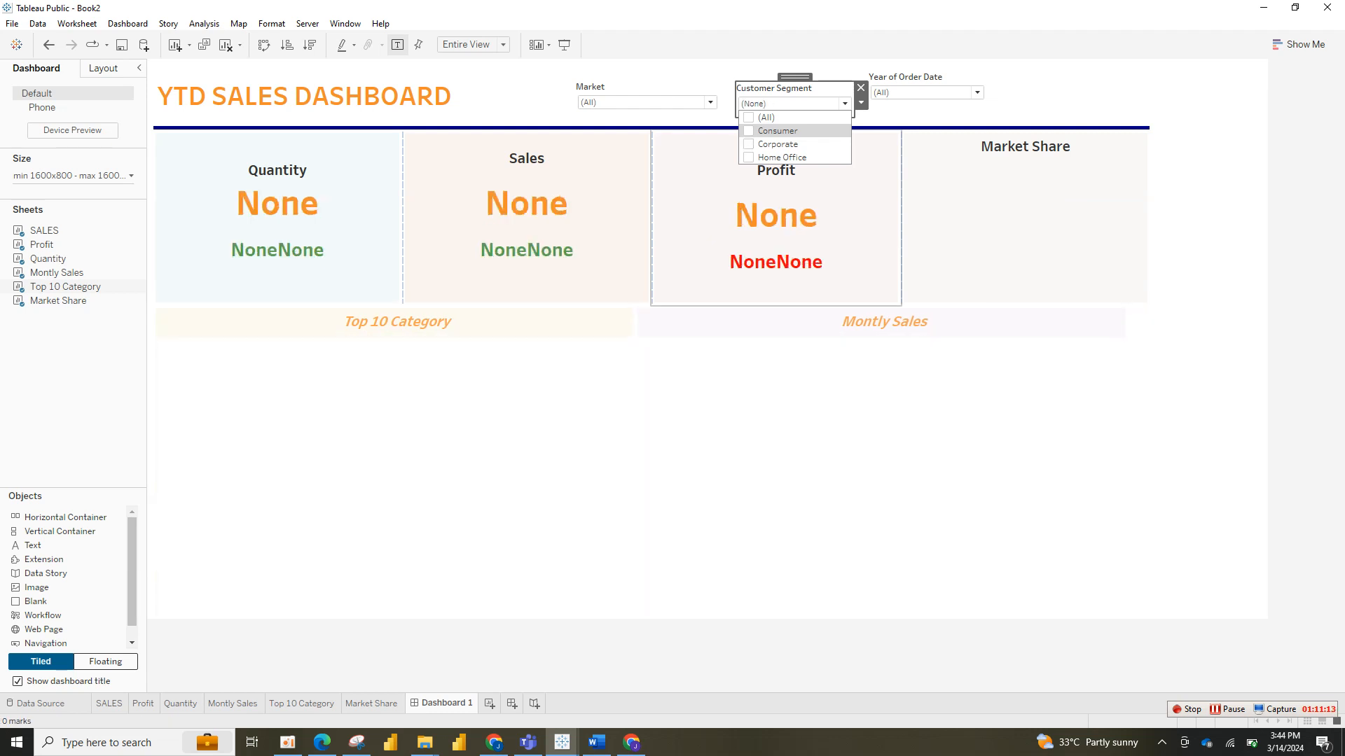
{"action": "left_click", "coordinate": [725, 133]}
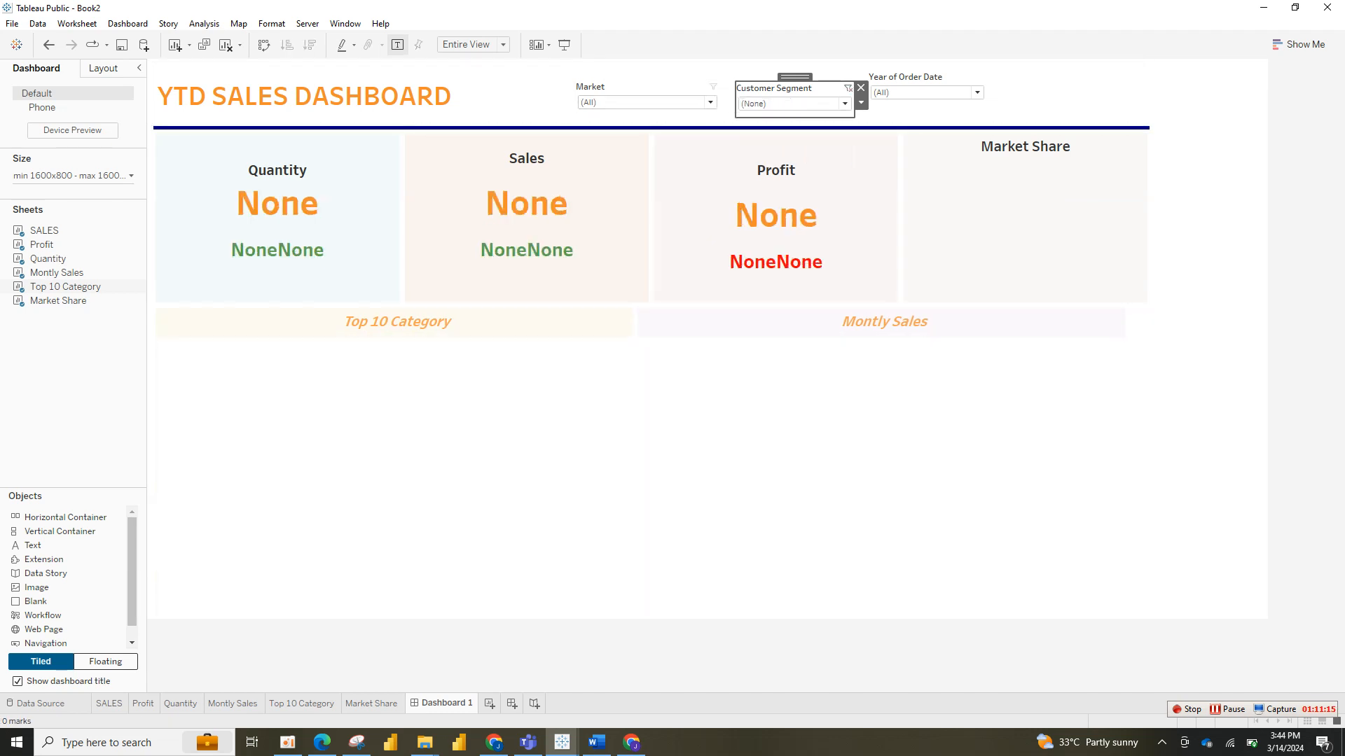
{"action": "left_click", "coordinate": [848, 88]}
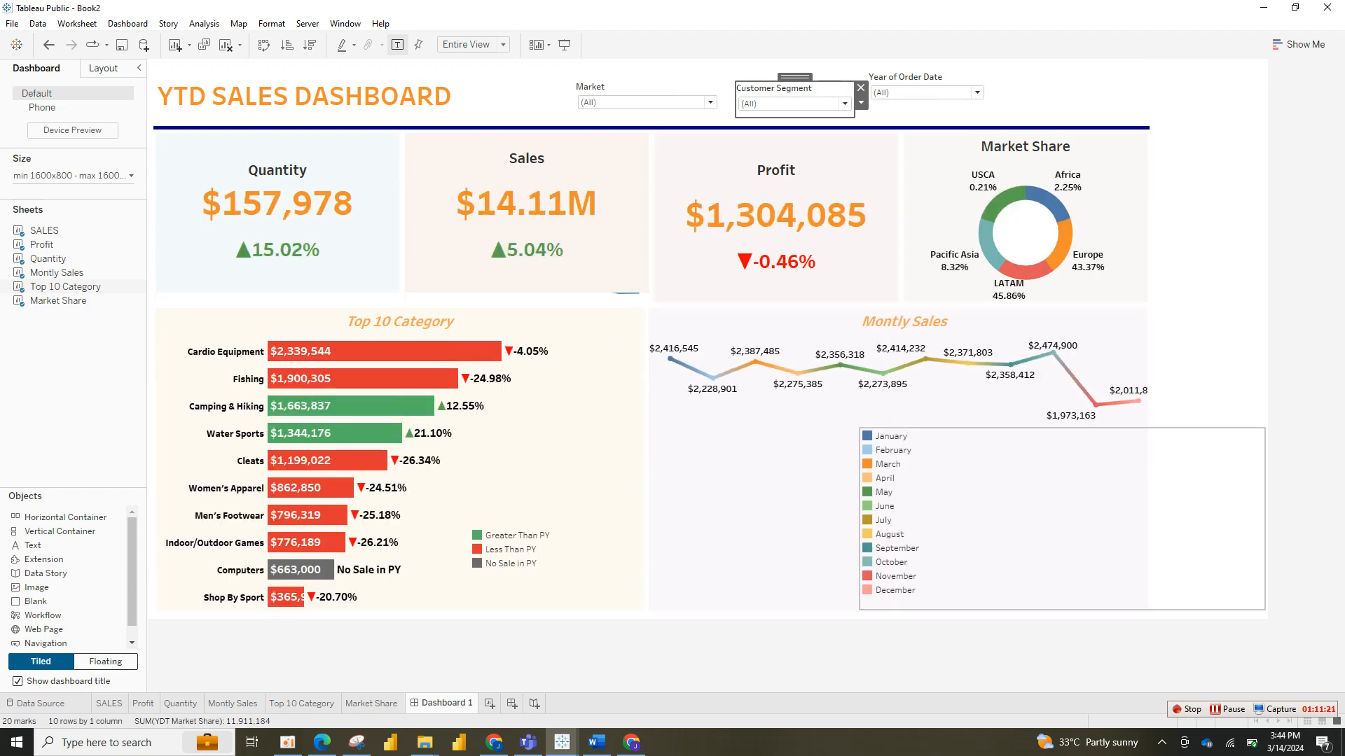
Step: Narrow the floating month legend and move it left beneath the Montly Sales line
{"action": "left_click", "coordinate": [1060, 515]}
{"action": "left_click_drag", "start_coordinate": [1265, 519], "coordinate": [906, 509]}
{"action": "left_click", "coordinate": [886, 507]}
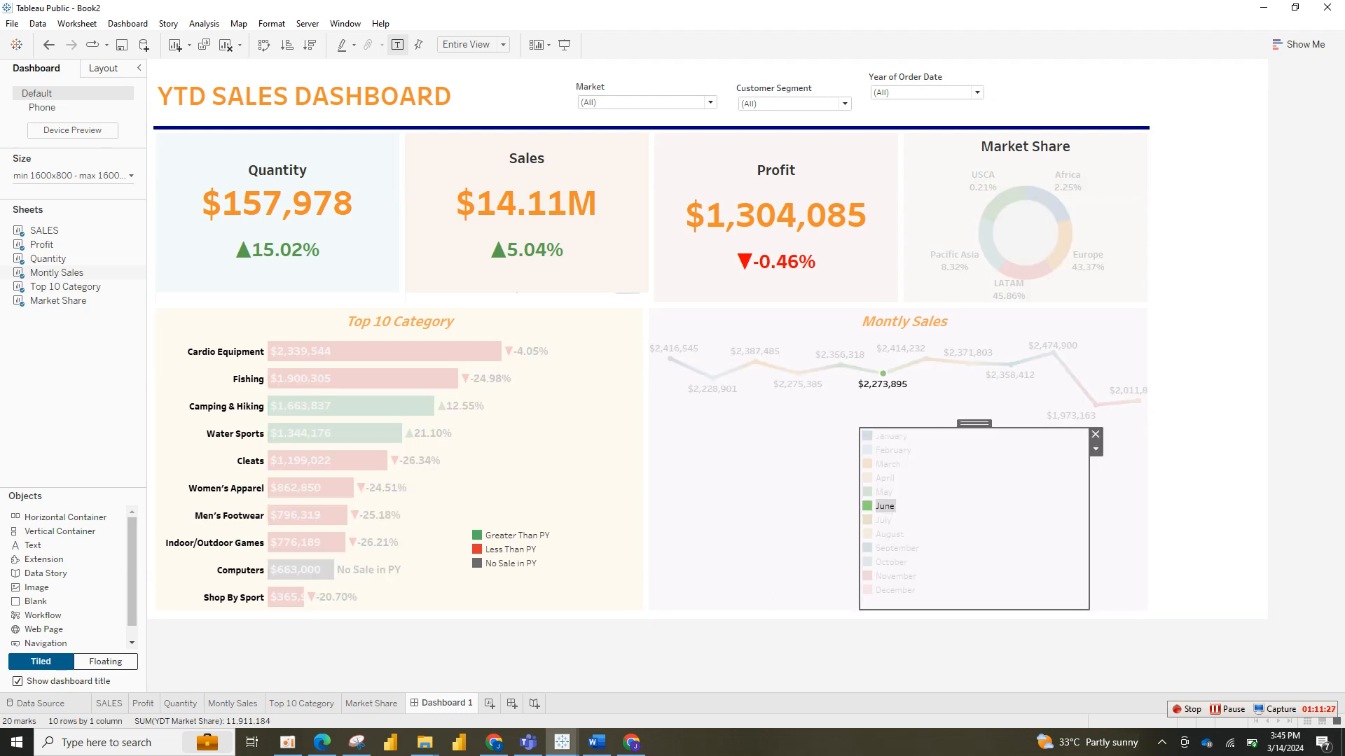
{"action": "left_click", "coordinate": [885, 507]}
{"action": "left_click_drag", "start_coordinate": [974, 423], "coordinate": [797, 421]}
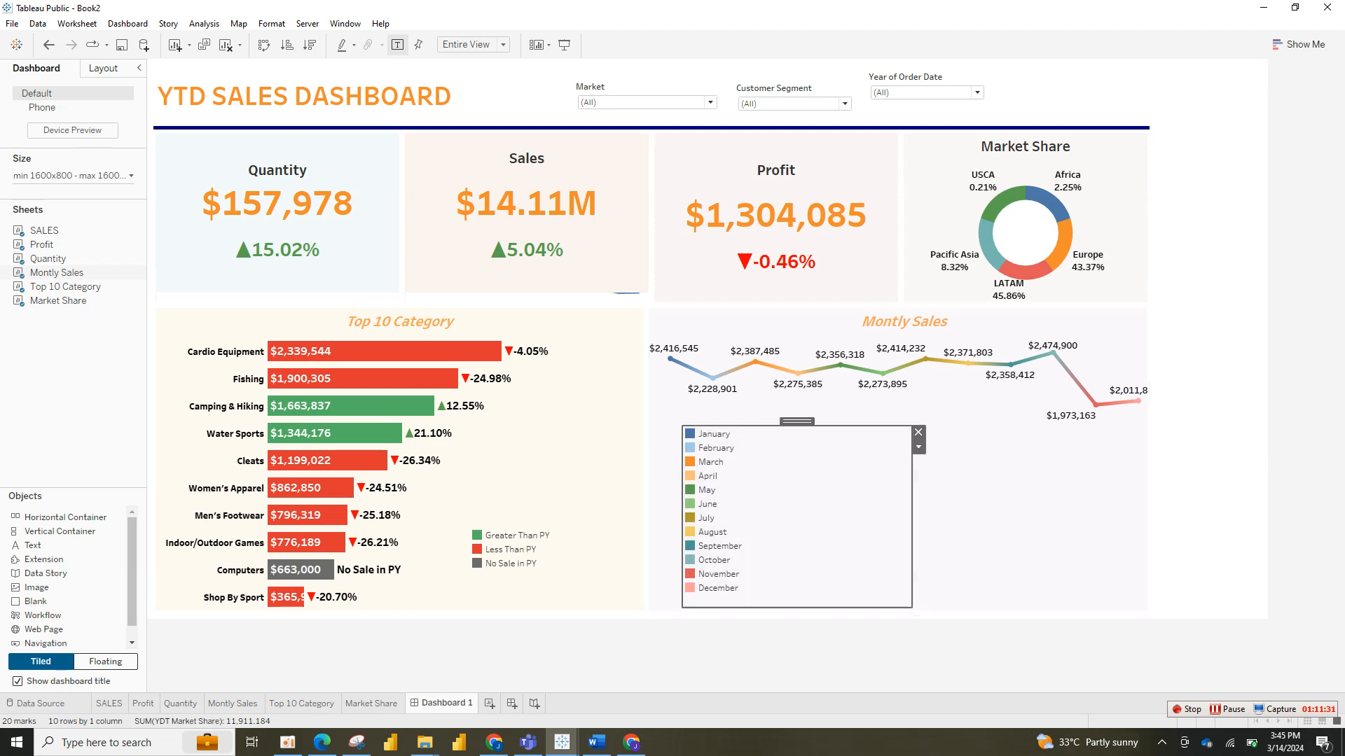
Step: Highlight January and February one after the other through the month legend, clearing each highlight
{"action": "left_click", "coordinate": [714, 434]}
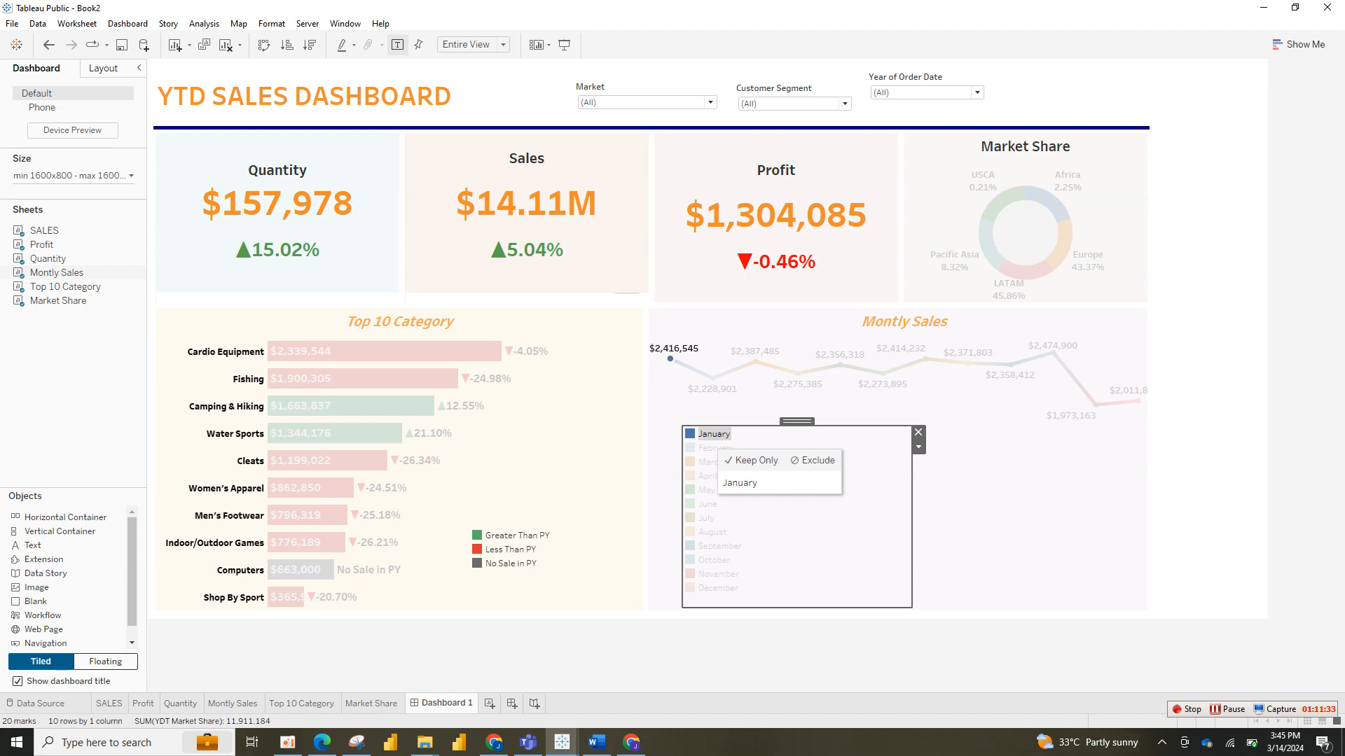
{"action": "left_click", "coordinate": [714, 434]}
{"action": "left_click", "coordinate": [715, 448]}
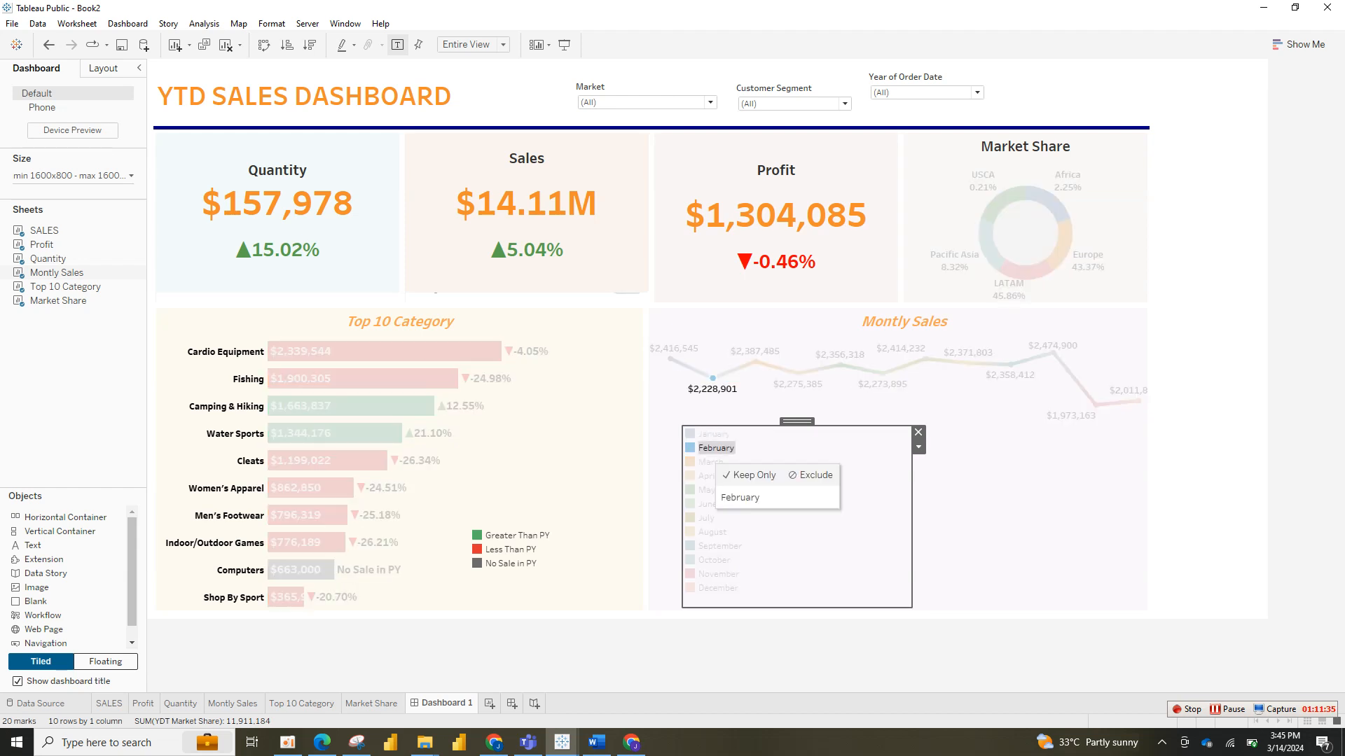
{"action": "left_click", "coordinate": [715, 449]}
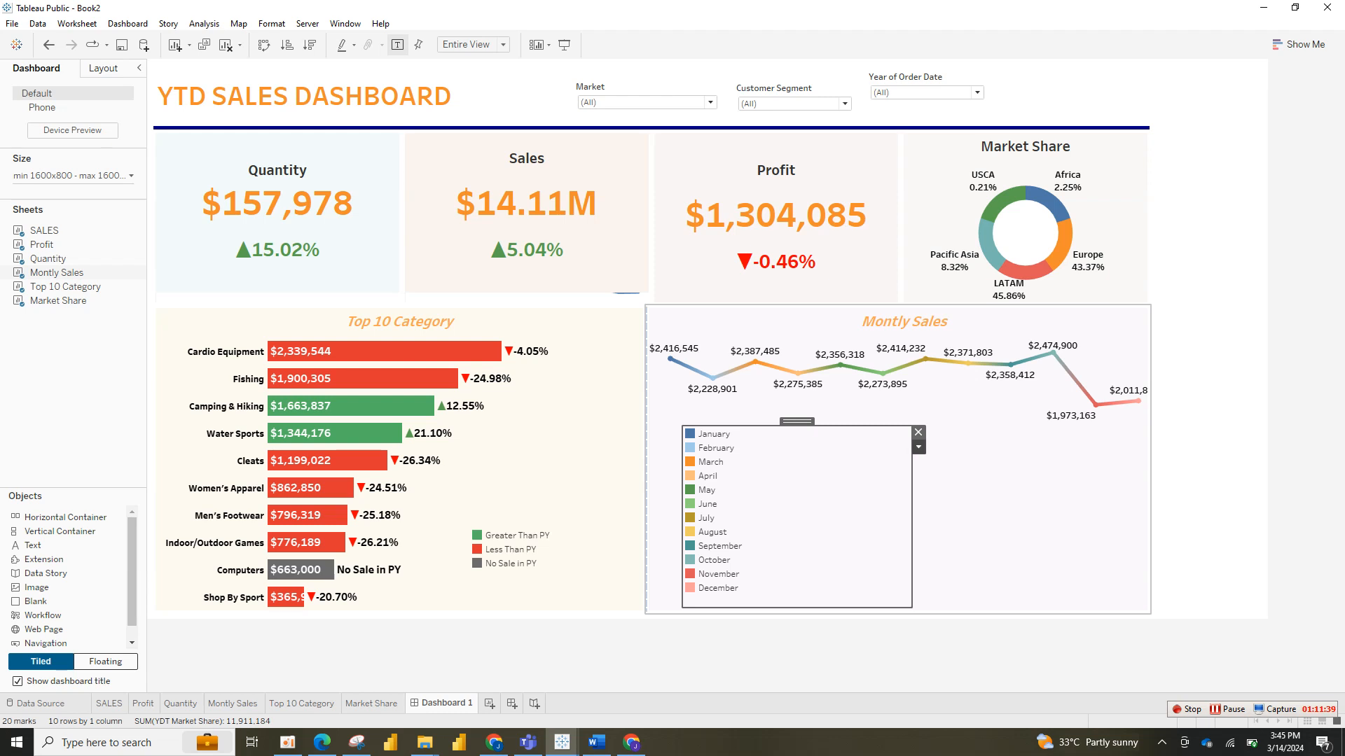
Step: Arrange the month legend items in a single column
{"action": "left_click", "coordinate": [918, 447]}
{"action": "mouse_move", "coordinate": [966, 532]}
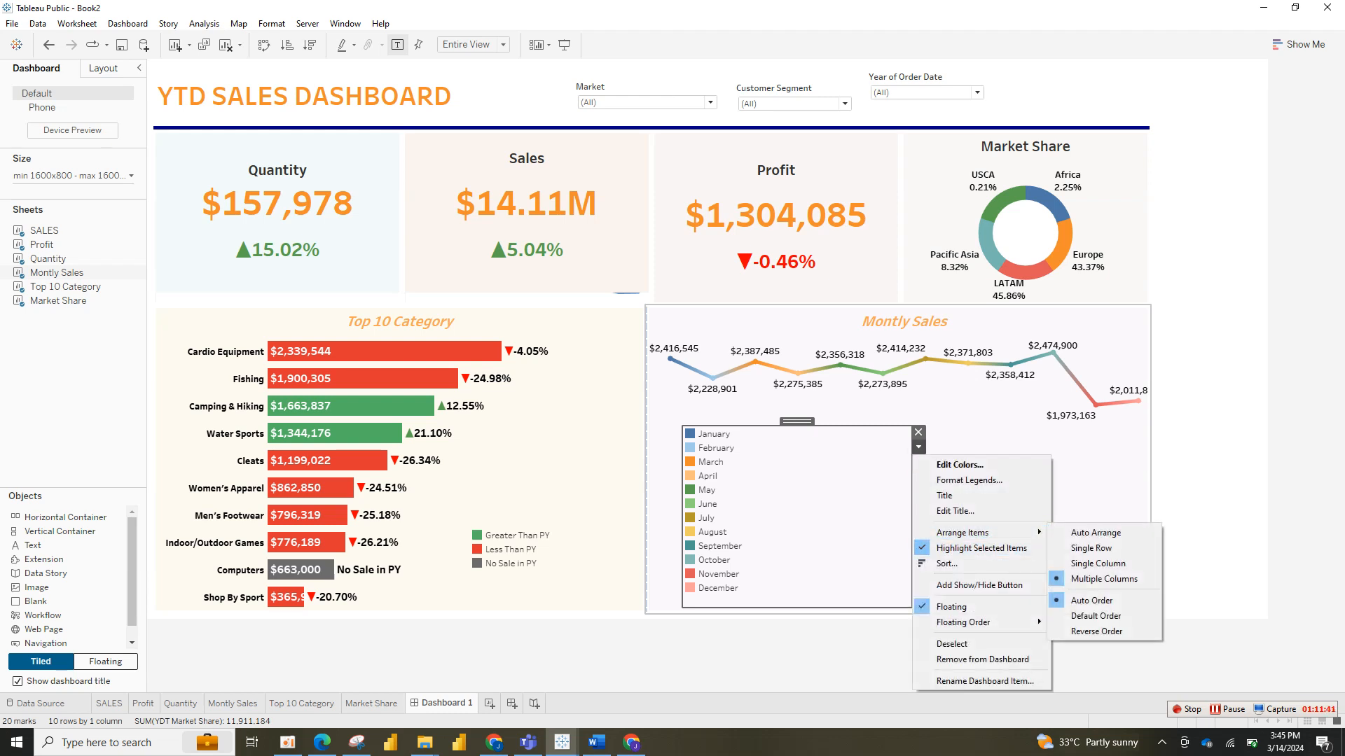
{"action": "left_click", "coordinate": [1098, 564]}
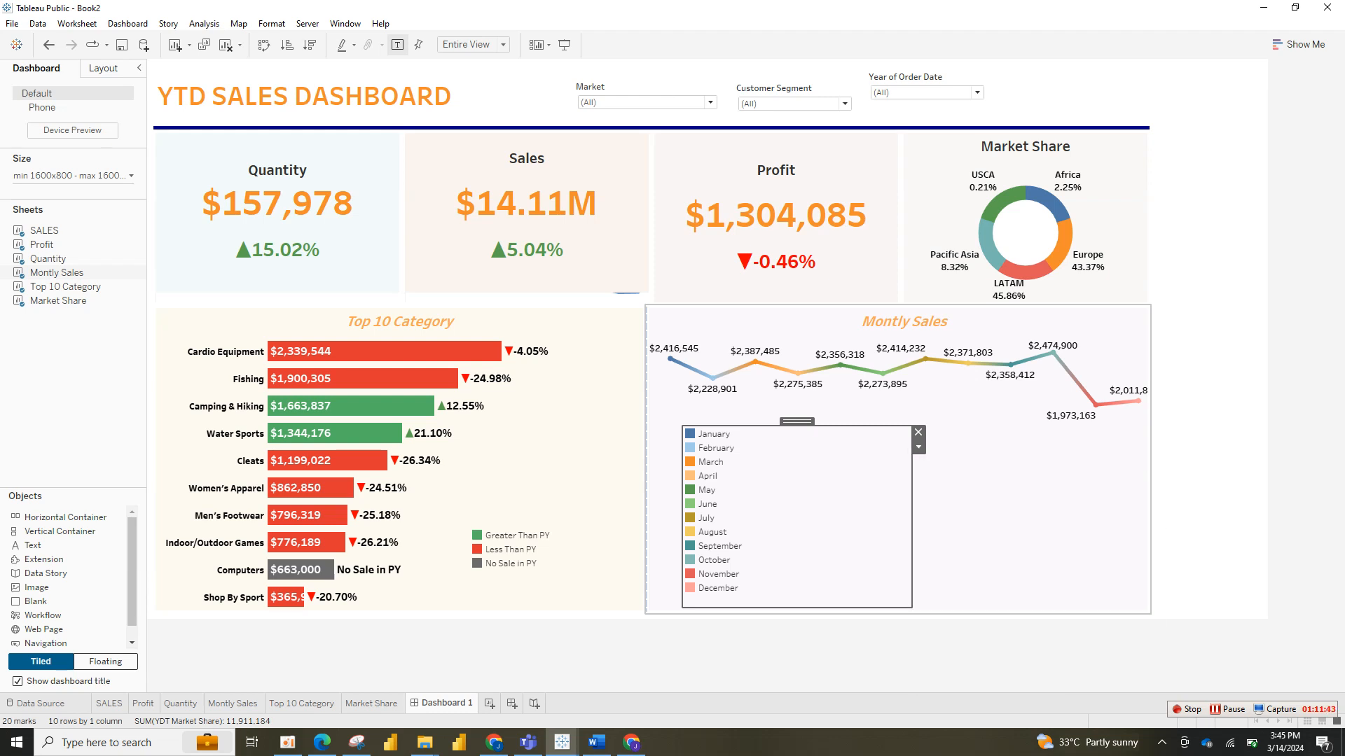
{"action": "left_click", "coordinate": [918, 447]}
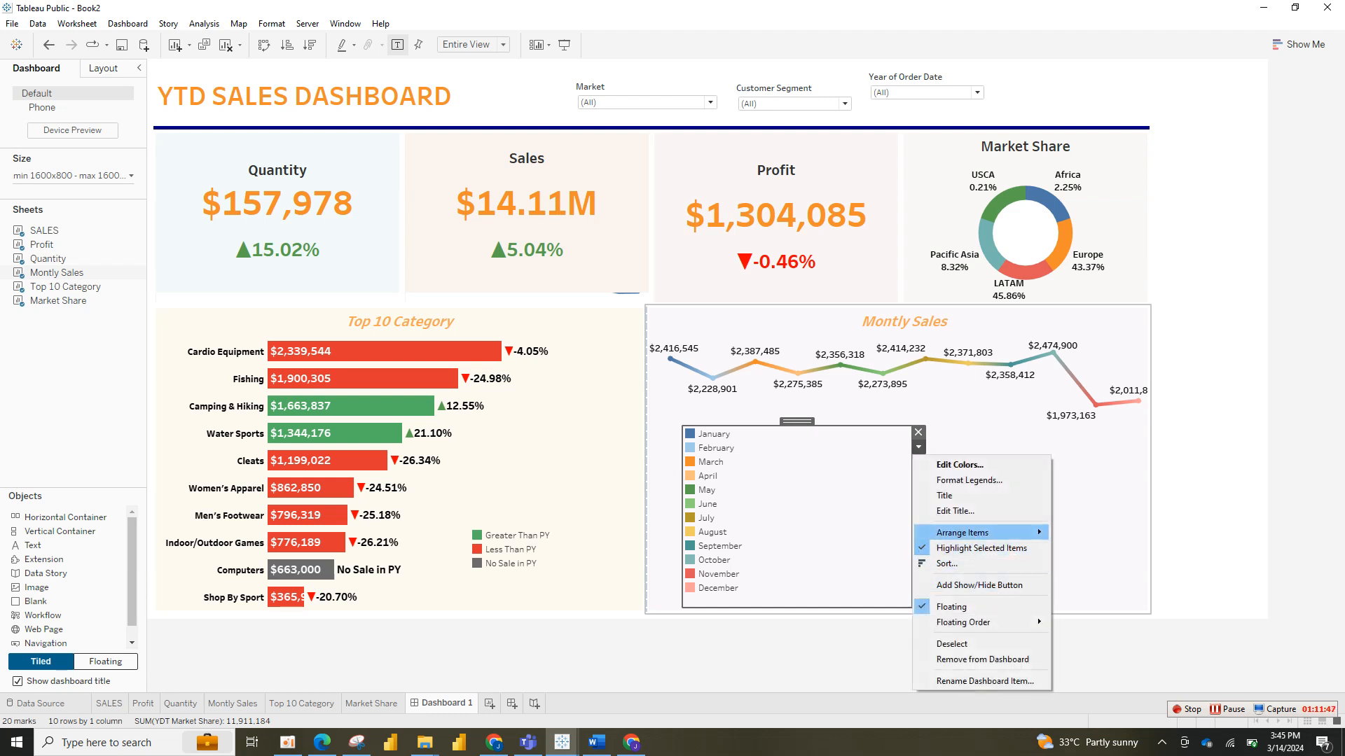
{"action": "left_click", "coordinate": [1092, 522]}
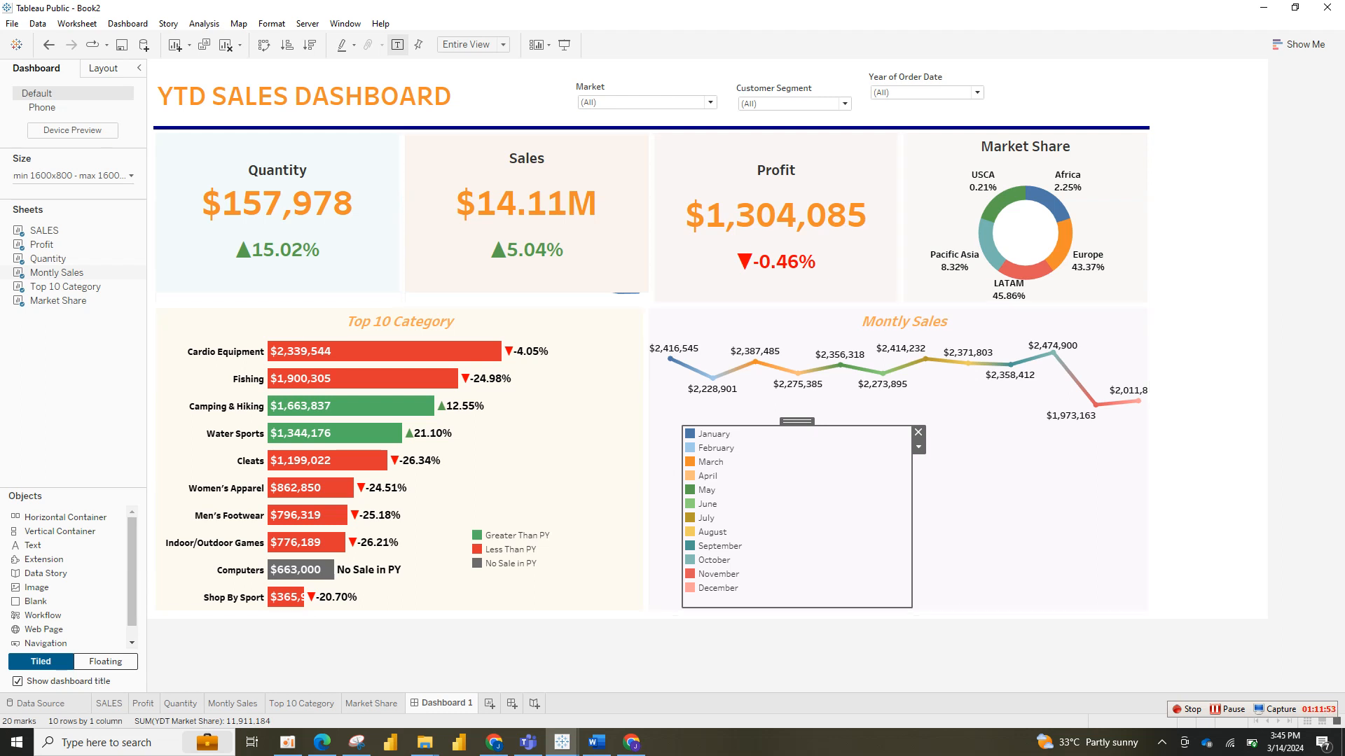
Step: Lower the Year of Order Date filter to line up with the other header filters and collapse the side pane
{"action": "left_click", "coordinate": [926, 78]}
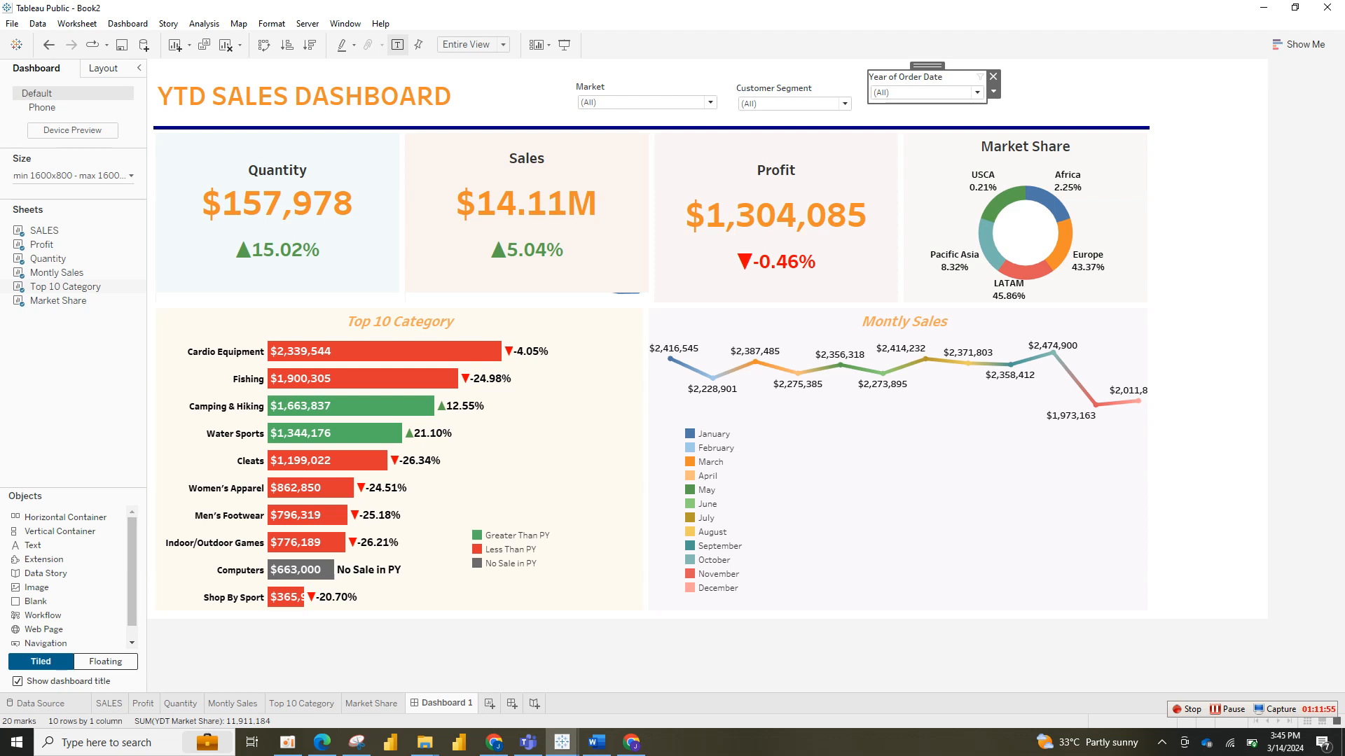
{"action": "left_click_drag", "start_coordinate": [926, 65], "coordinate": [928, 78]}
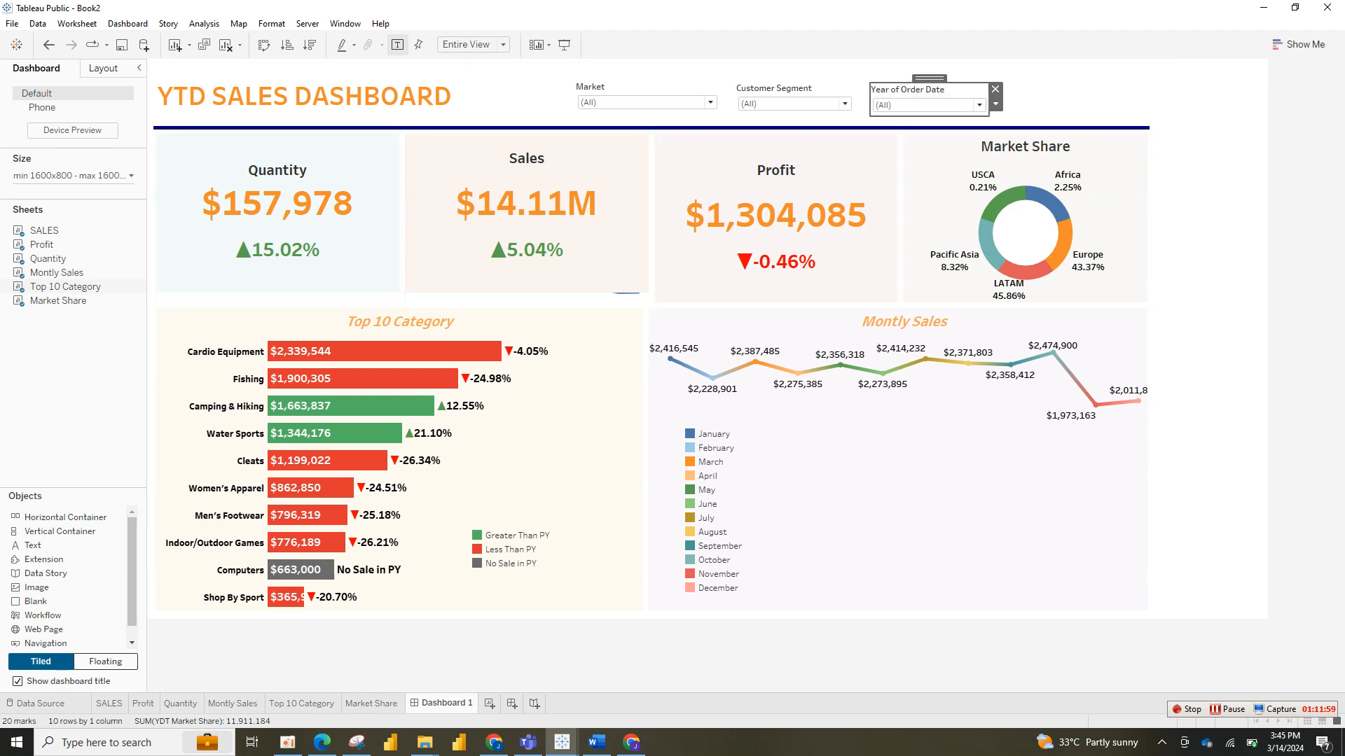
{"action": "left_click", "coordinate": [139, 67]}
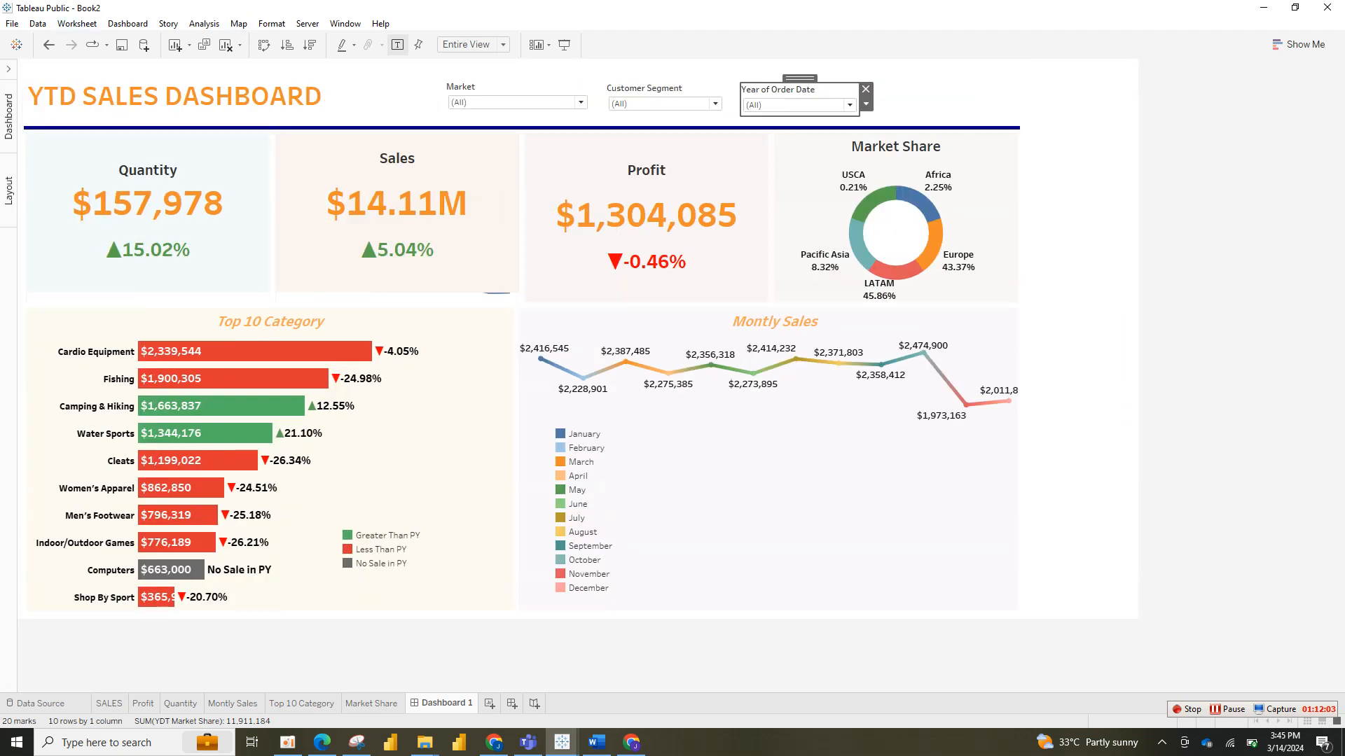
Step: Try to save the workbook to Tableau Public as Book2, overwriting the existing workbook
{"action": "left_click", "coordinate": [12, 23]}
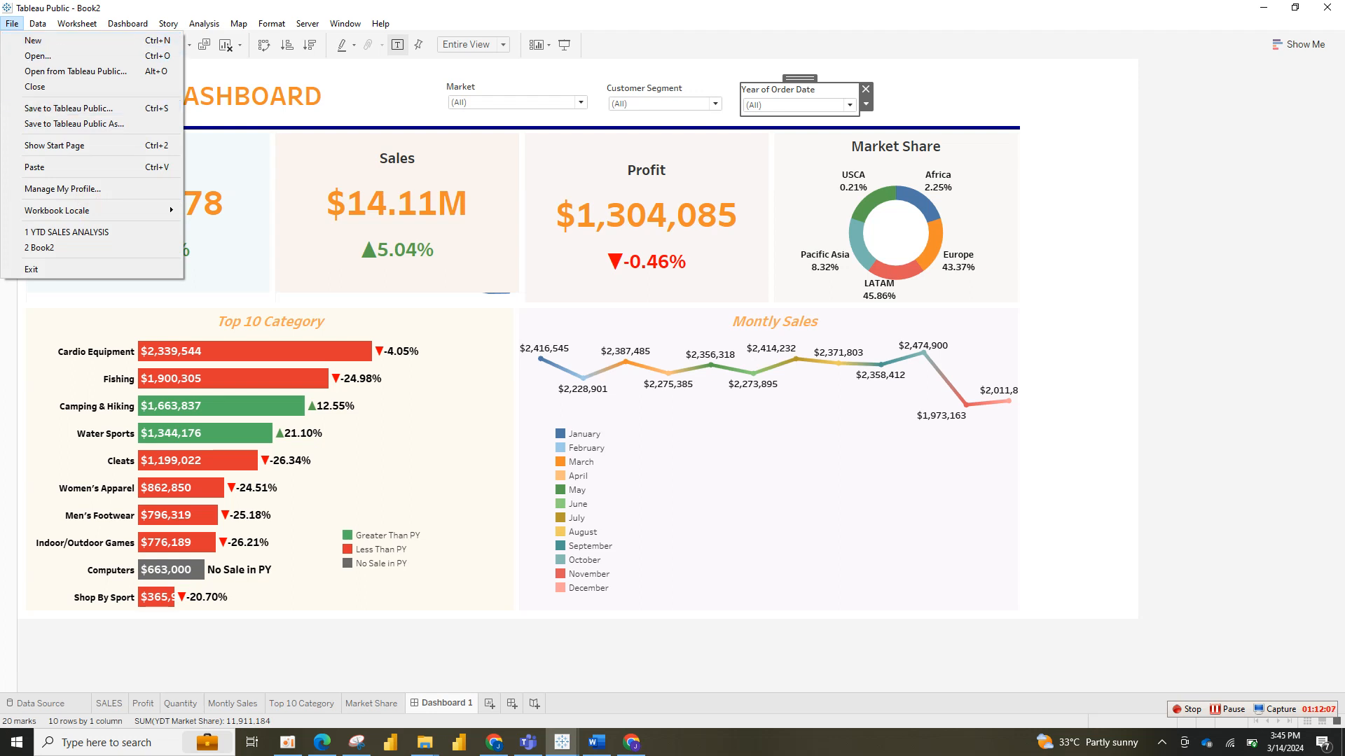
{"action": "left_click", "coordinate": [12, 23]}
{"action": "left_click", "coordinate": [12, 24]}
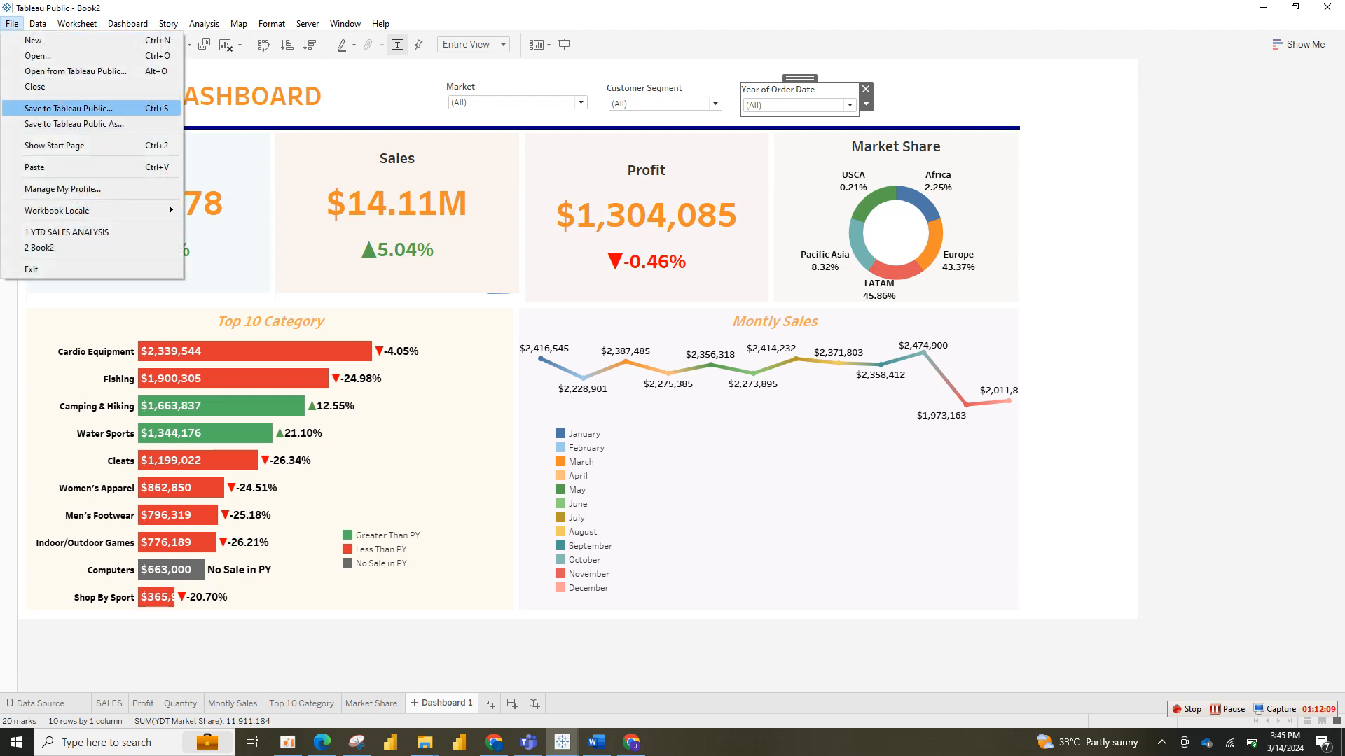
{"action": "left_click", "coordinate": [69, 108]}
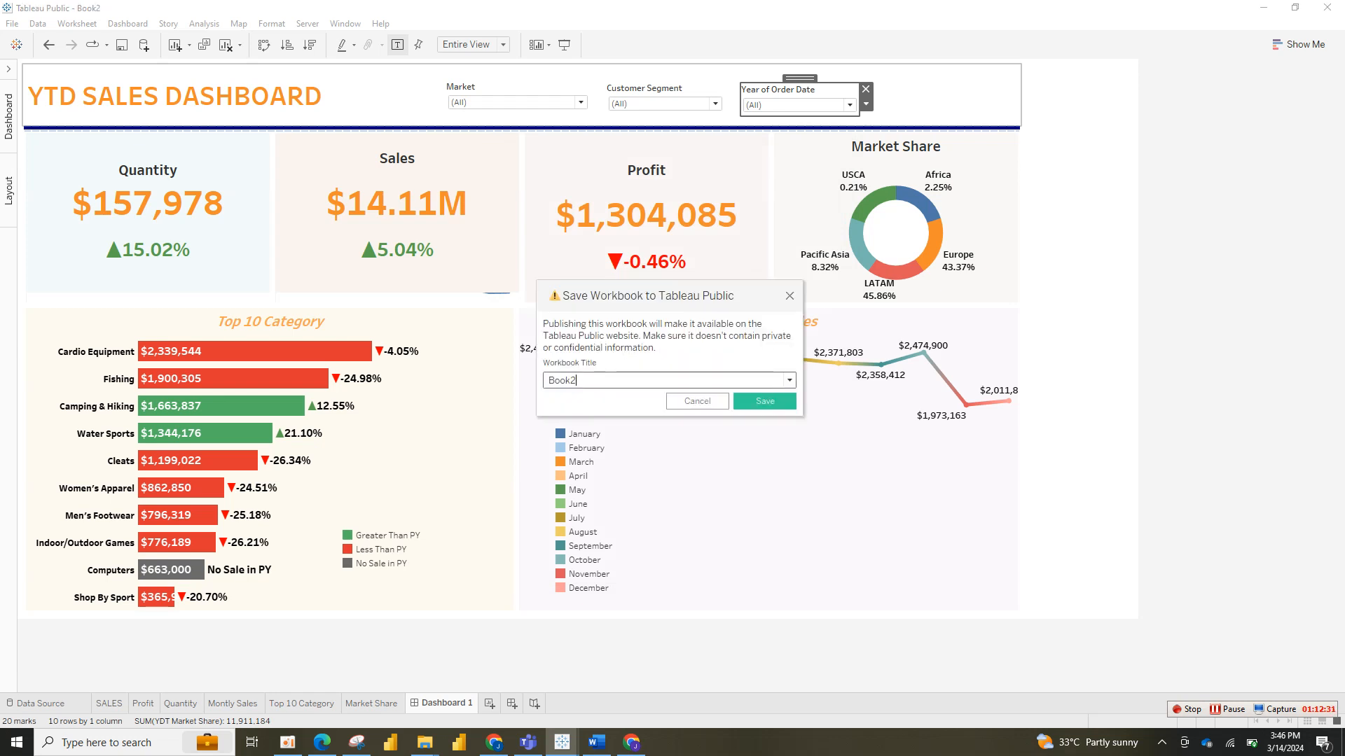
{"action": "double_click", "coordinate": [562, 381]}
{"action": "left_click", "coordinate": [577, 380]}
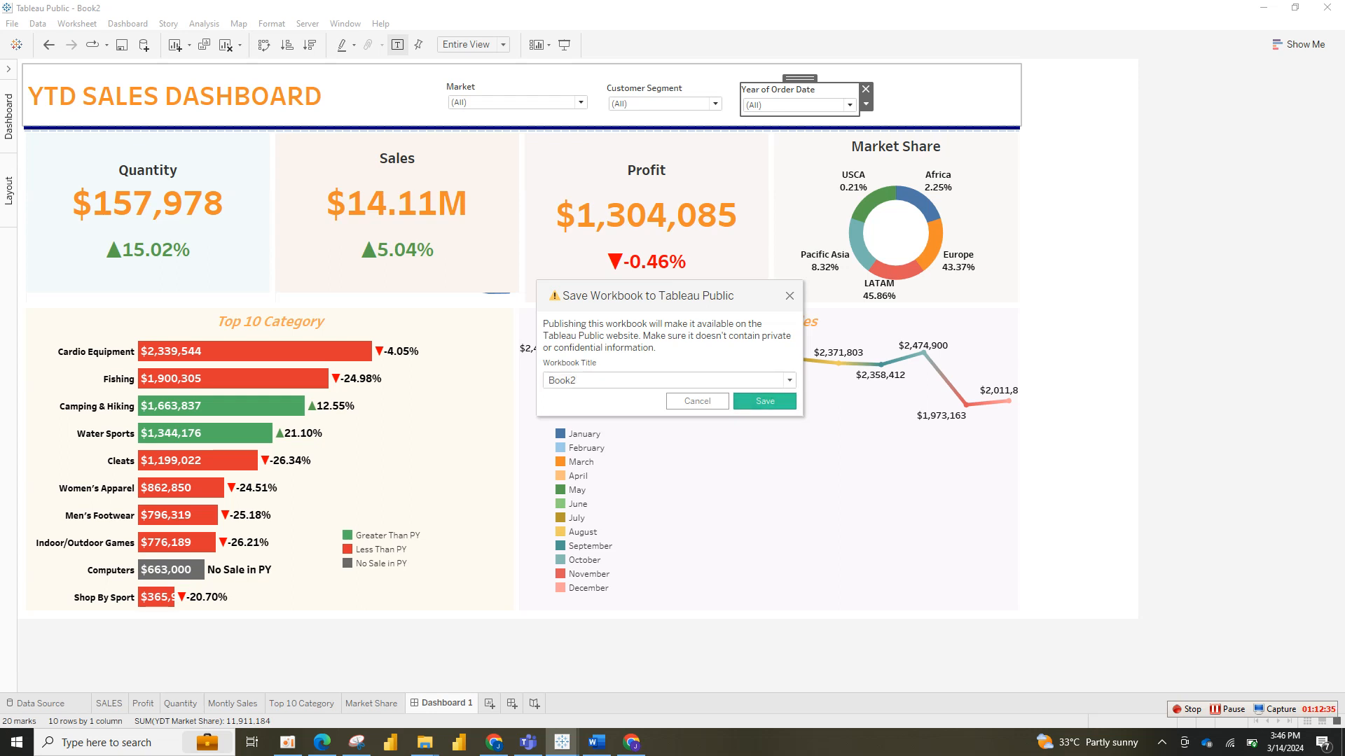
{"action": "key", "text": "Return"}
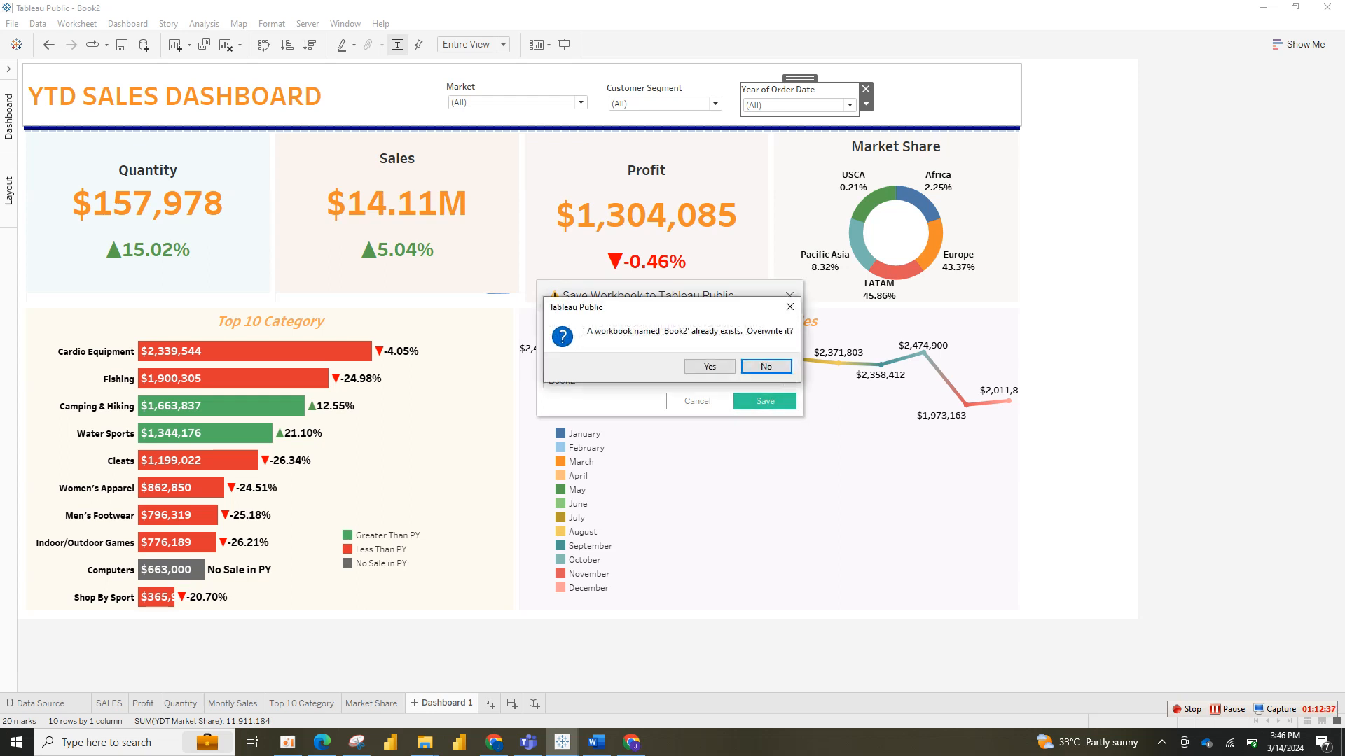
{"action": "left_click", "coordinate": [710, 366]}
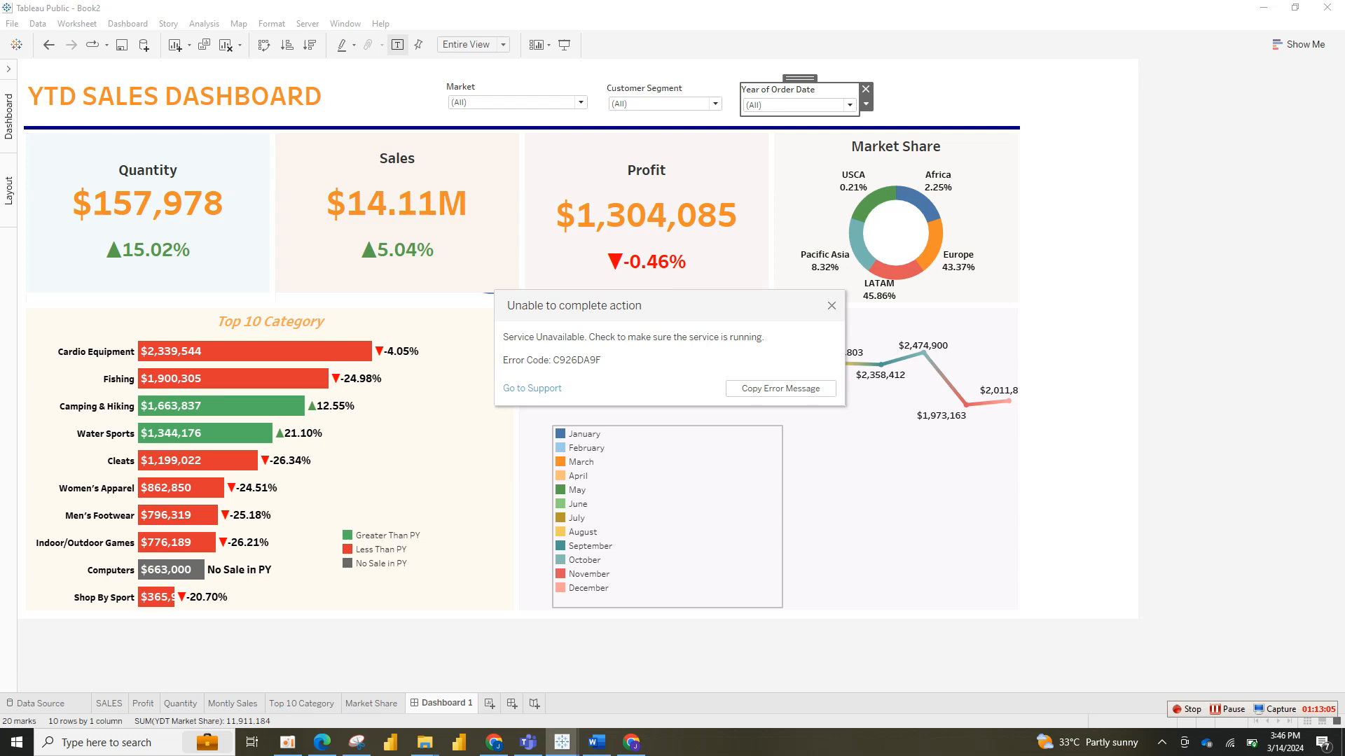
{"action": "left_click", "coordinate": [832, 306]}
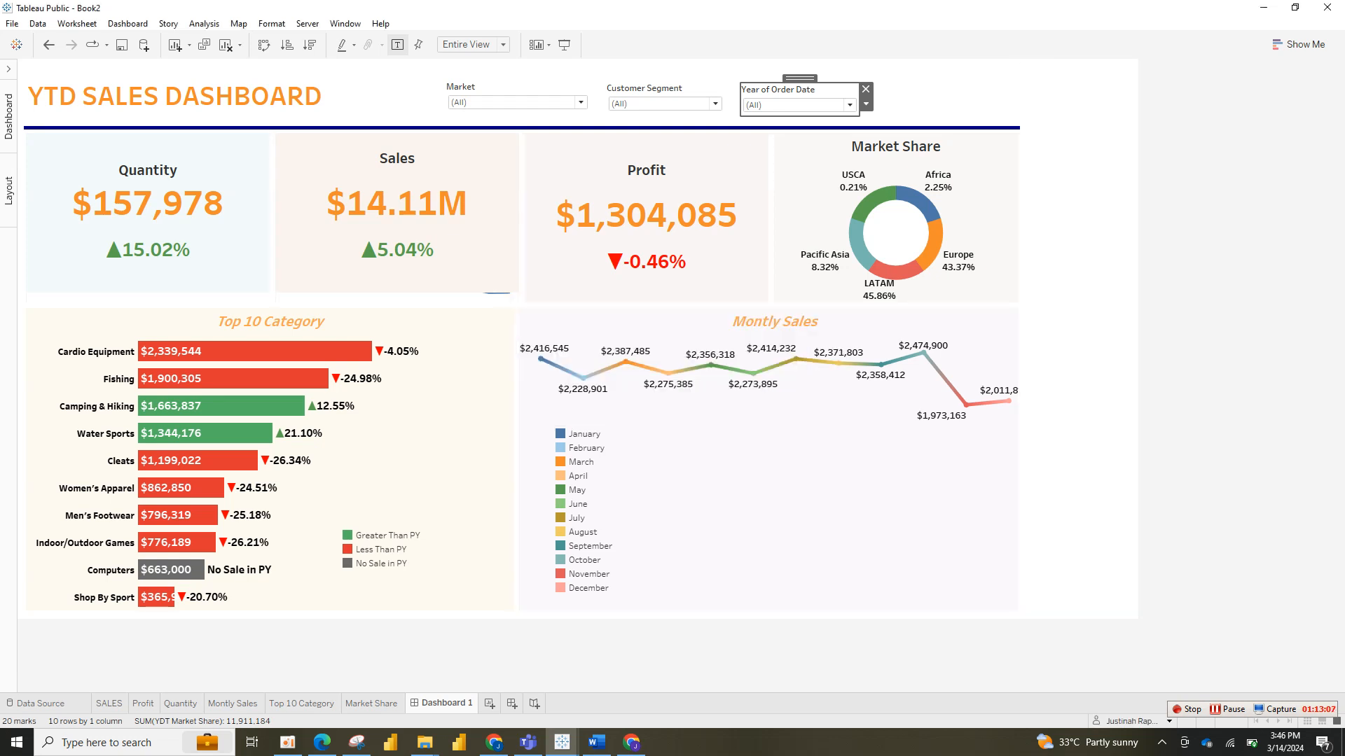
Step: Save the workbook to Tableau Public again under the title Book2, overwriting the existing copy
{"action": "mouse_move", "coordinate": [262, 434]}
{"action": "left_click", "coordinate": [12, 23]}
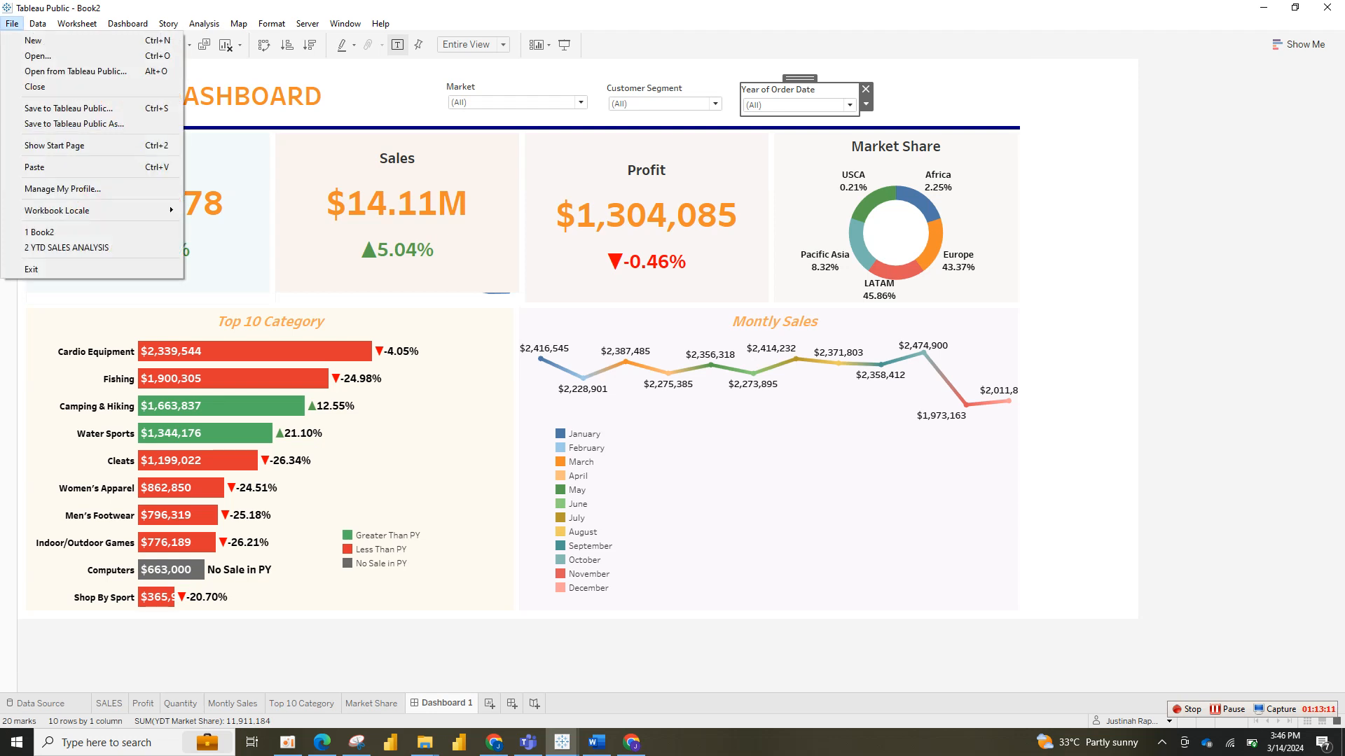
{"action": "left_click", "coordinate": [69, 108]}
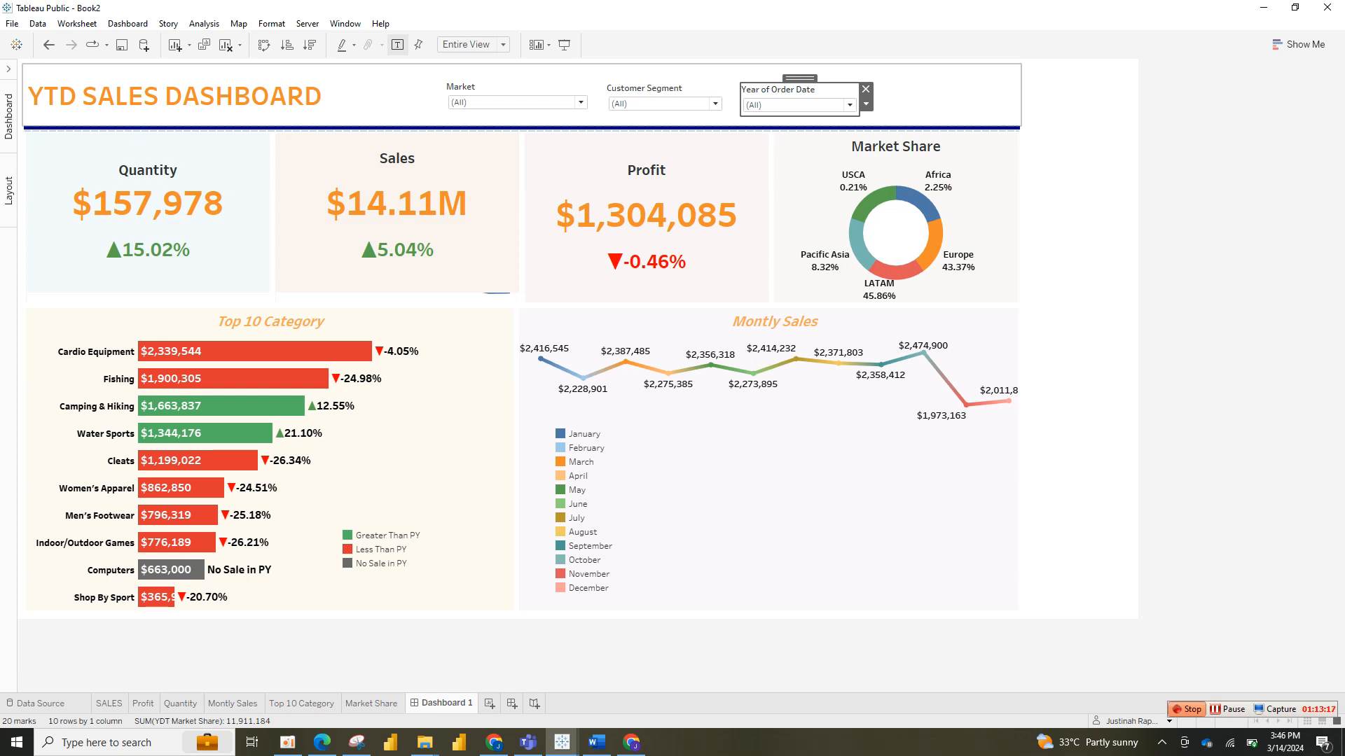
{"action": "key", "text": "Return"}
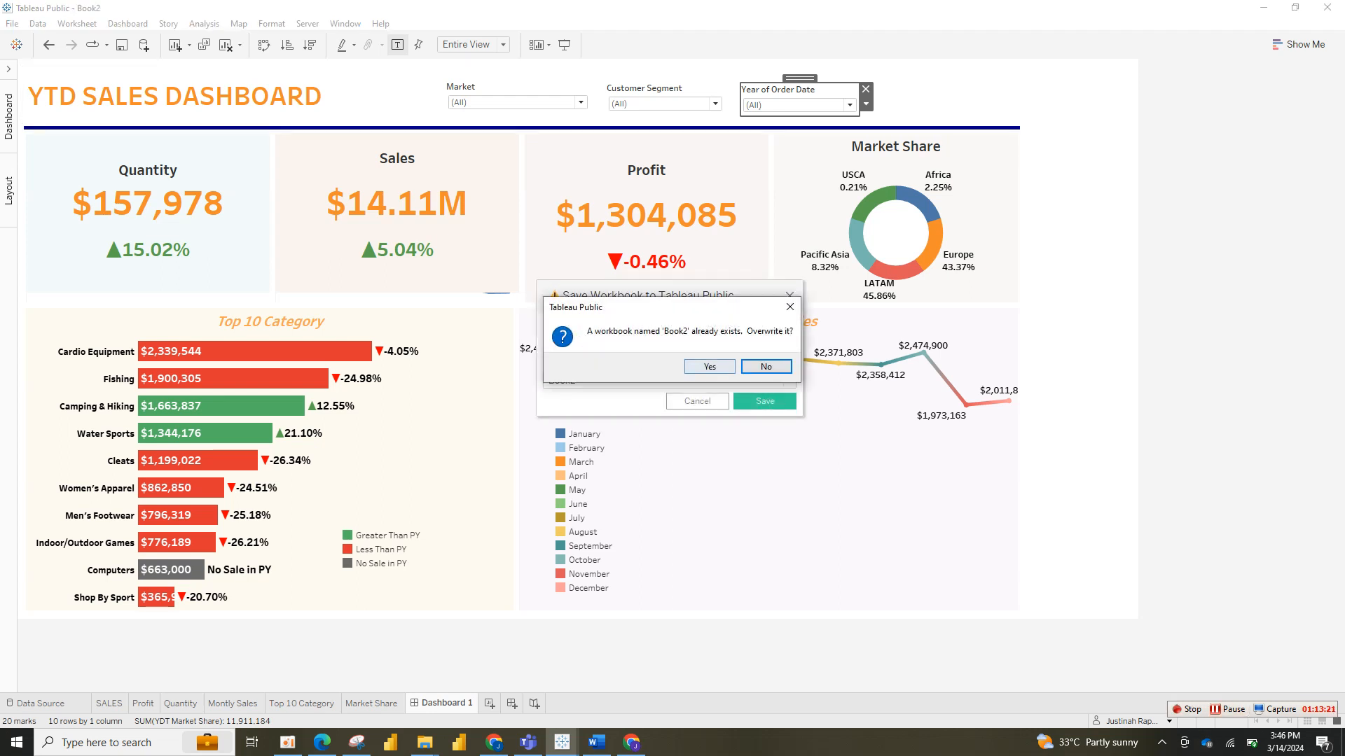
{"action": "left_click", "coordinate": [709, 367]}
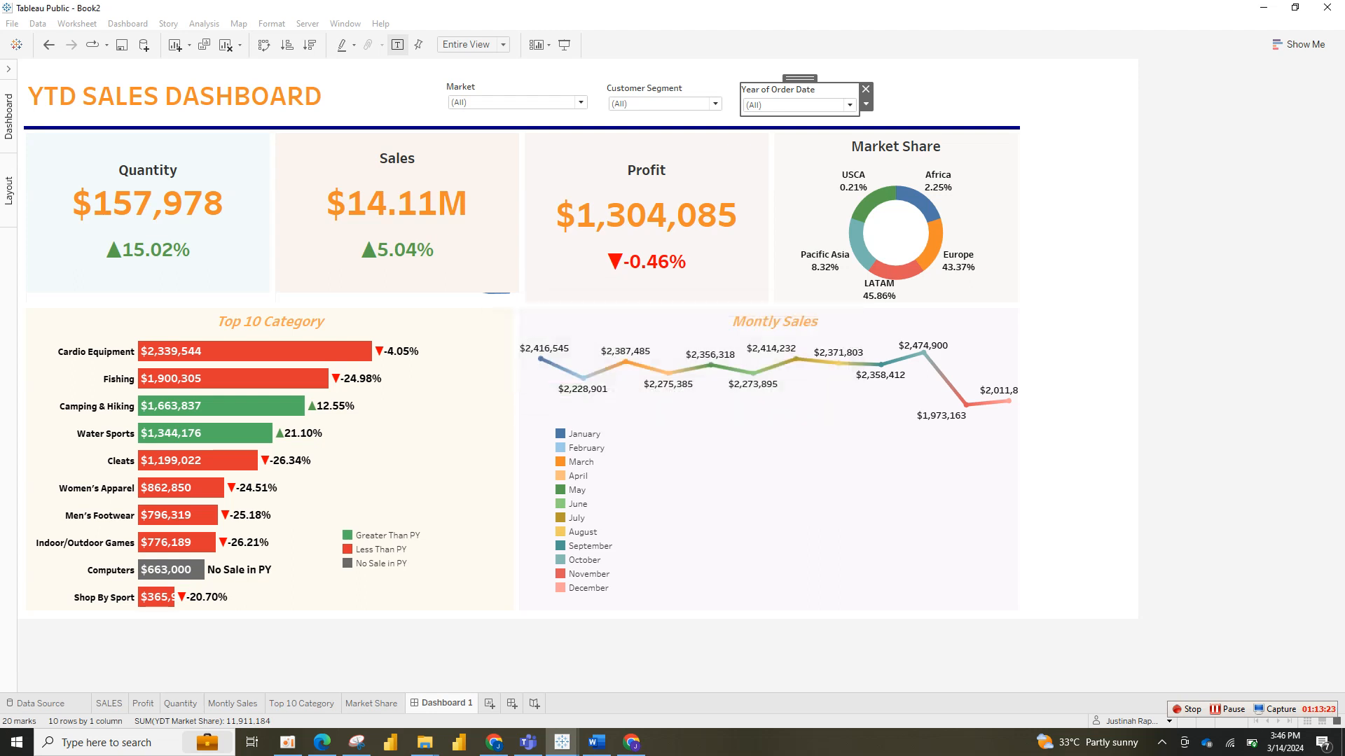